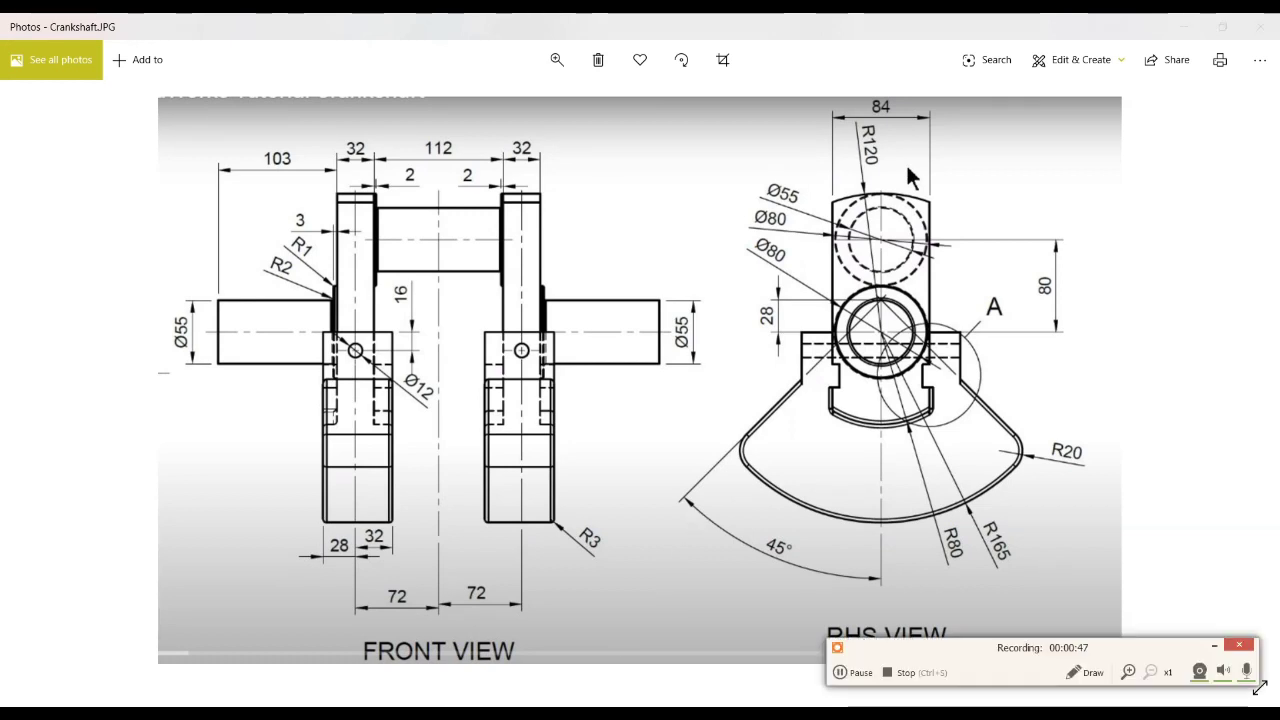
Step: Mark the 84, R165, R80, 28 and 45° dimensions in the RHS view of the crankshaft drawing
click(1064, 676)
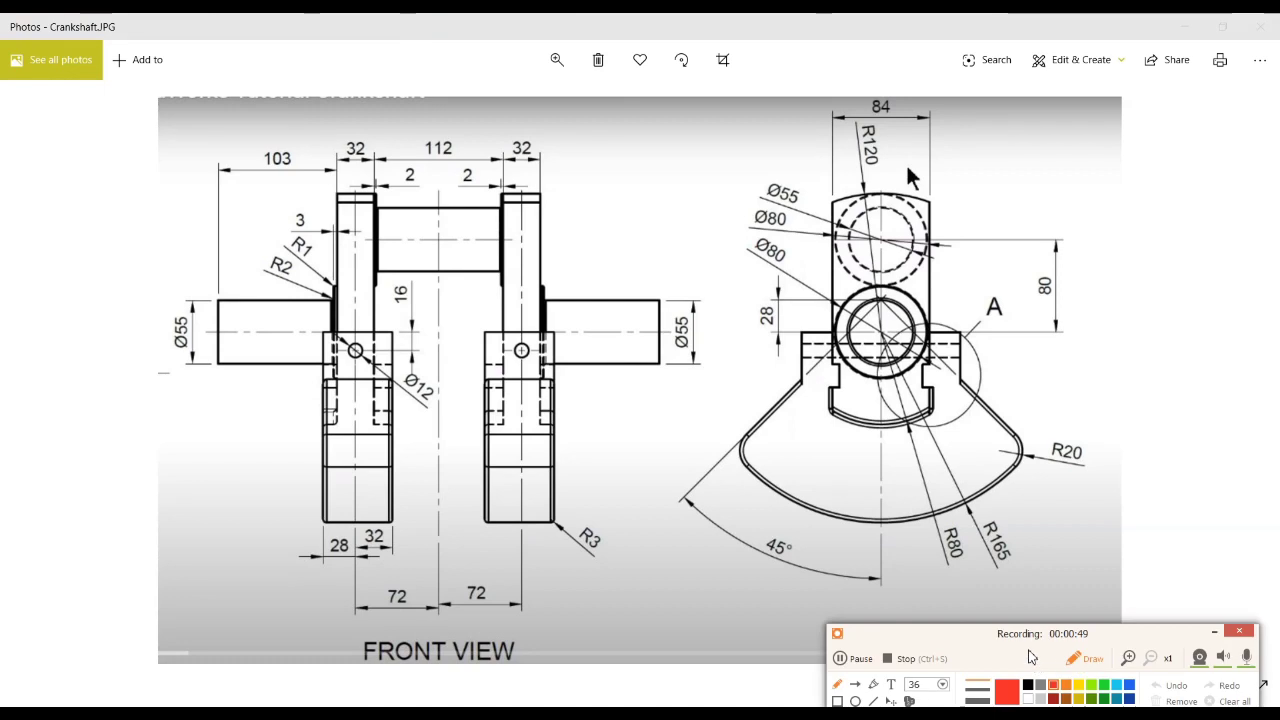
drag(1025, 644, 832, 656)
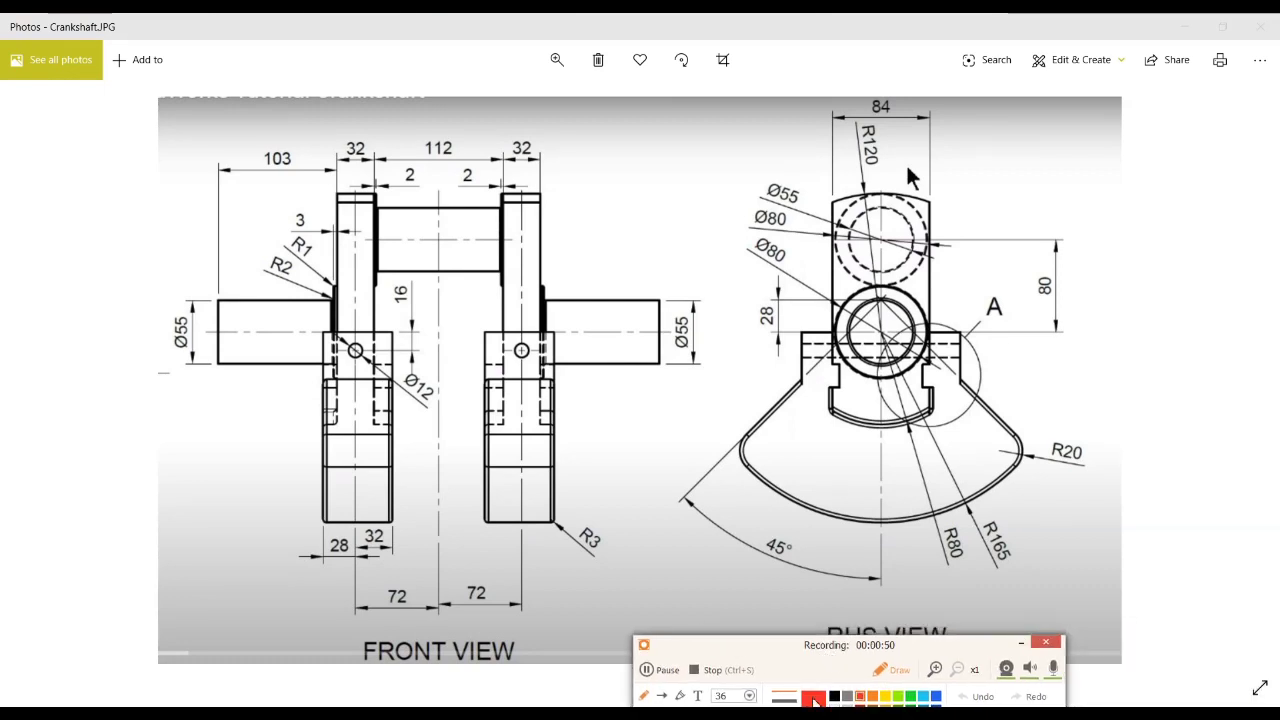
click(874, 656)
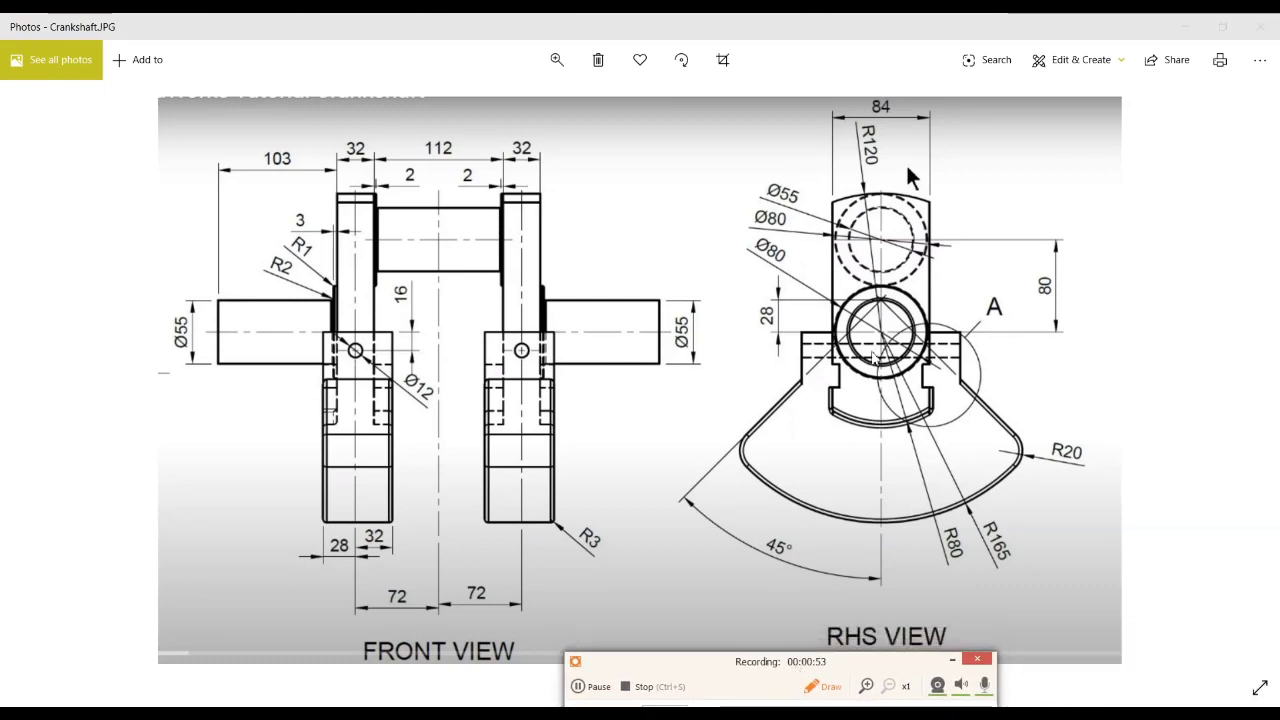
mouse_move(890, 92)
mouse_down()
mouse_move(858, 125)
mouse_move(930, 138)
mouse_move(942, 100)
mouse_move(882, 91)
mouse_up()
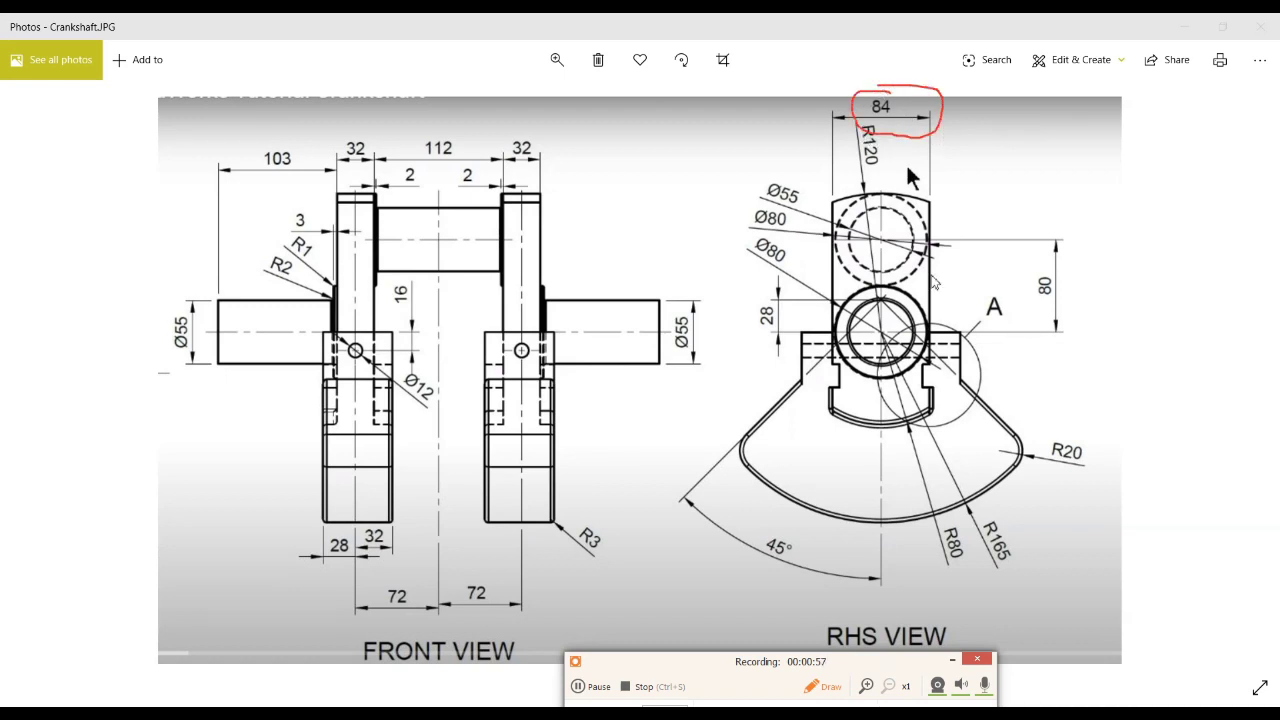
mouse_move(1000, 508)
mouse_down()
mouse_move(968, 540)
mouse_move(1008, 585)
mouse_move(1003, 517)
mouse_move(942, 589)
mouse_move(963, 525)
mouse_move(948, 517)
mouse_up()
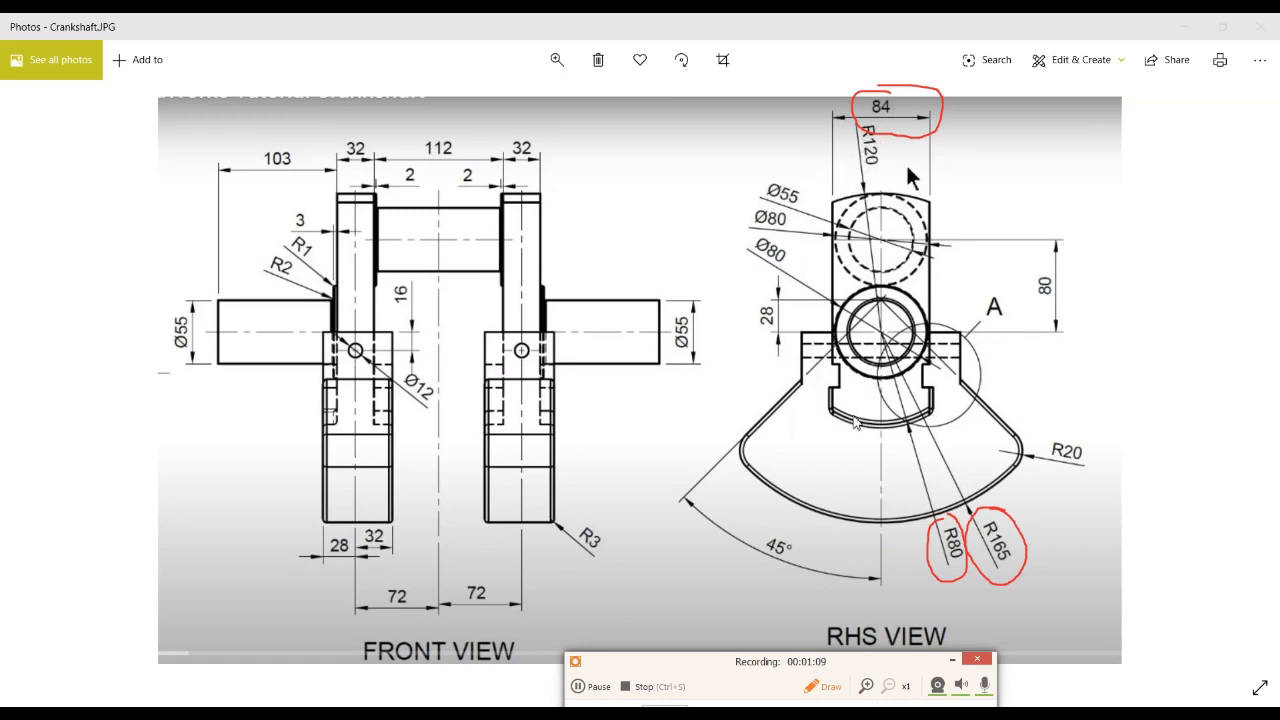
mouse_move(782, 288)
mouse_down()
mouse_move(760, 332)
mouse_move(790, 325)
mouse_move(784, 288)
mouse_up()
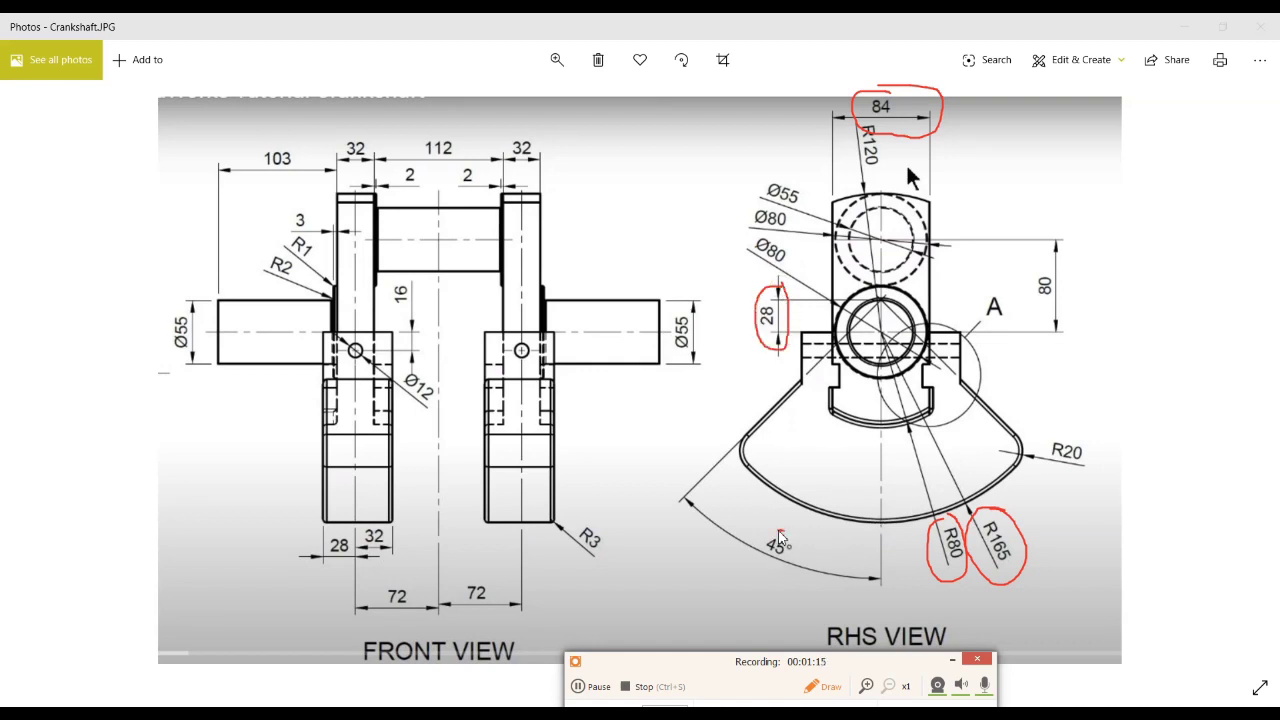
mouse_move(780, 536)
mouse_down()
mouse_move(762, 556)
mouse_move(778, 543)
mouse_up()
Step: Circle the 32, 28, 32, both 72 and 112 dimensions and one half of the crankshaft in the front view, then end the markup
mouse_move(349, 133)
mouse_down()
mouse_move(338, 167)
mouse_move(381, 173)
mouse_move(352, 131)
mouse_move(338, 145)
mouse_up()
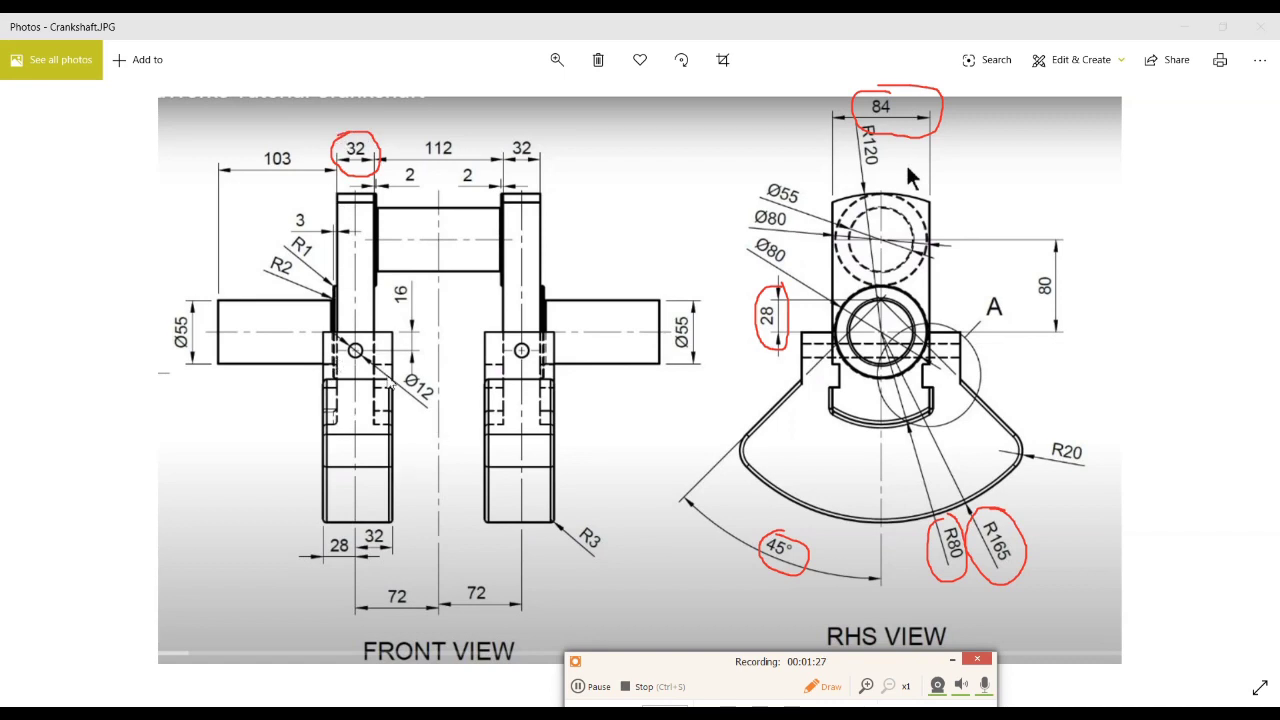
drag(342, 528, 321, 538)
mouse_move(318, 545)
mouse_down()
mouse_move(360, 568)
mouse_move(335, 535)
mouse_up()
mouse_move(376, 515)
mouse_down()
mouse_move(359, 549)
mouse_move(406, 563)
mouse_move(383, 530)
mouse_up()
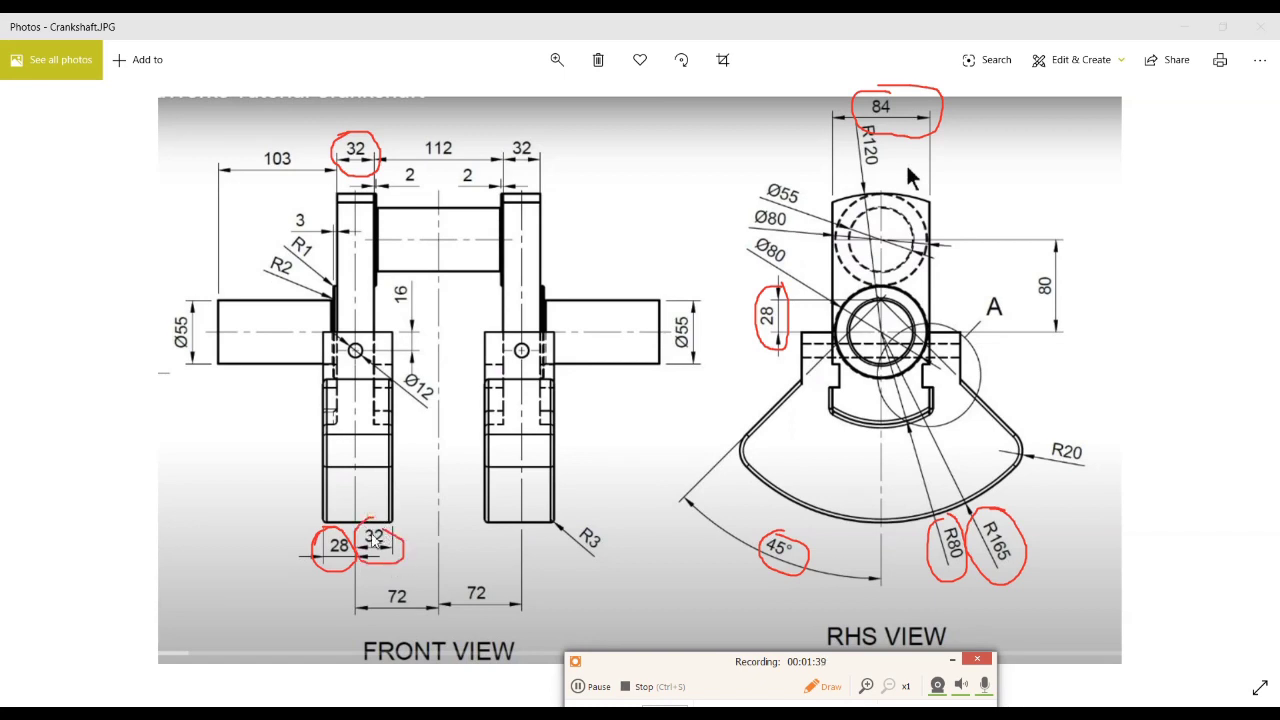
mouse_move(386, 584)
mouse_down()
mouse_move(462, 606)
mouse_move(400, 577)
mouse_up()
mouse_move(485, 574)
mouse_down()
mouse_move(502, 603)
mouse_move(482, 573)
mouse_up()
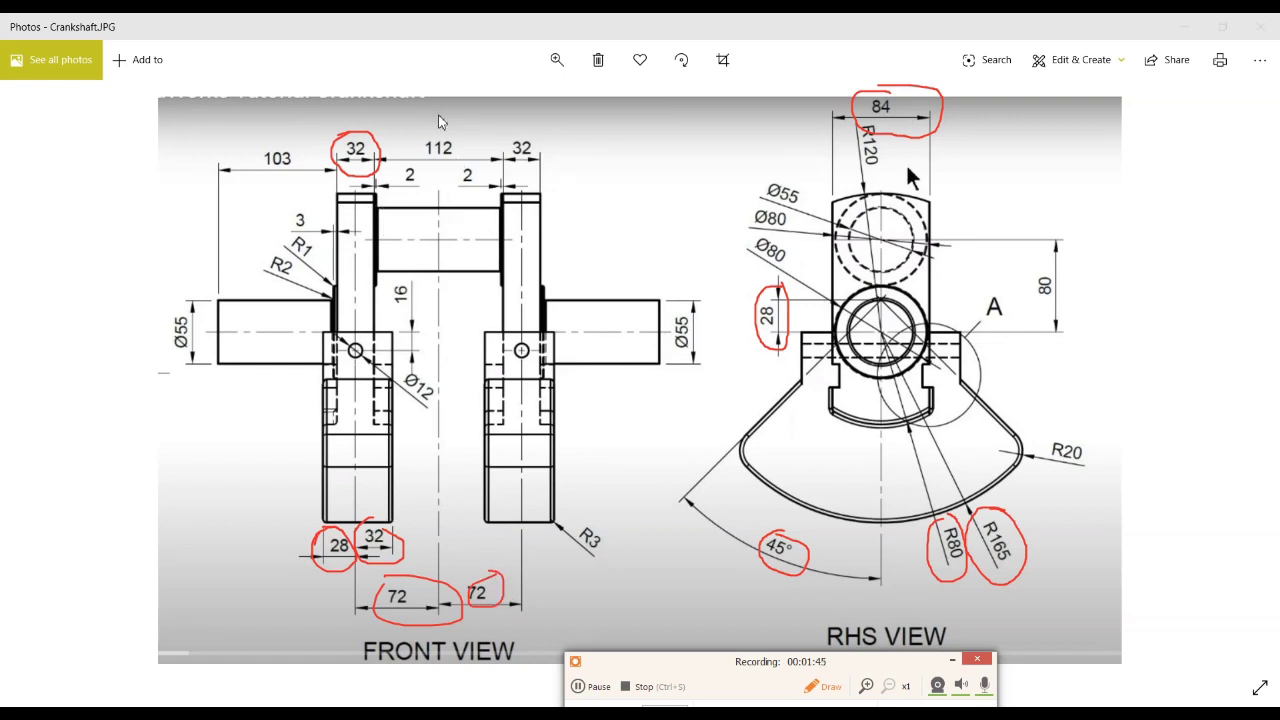
mouse_move(430, 118)
mouse_down()
mouse_move(414, 145)
mouse_move(445, 170)
mouse_move(425, 125)
mouse_up()
mouse_move(228, 215)
mouse_down()
mouse_move(183, 298)
mouse_move(249, 514)
mouse_move(302, 538)
mouse_move(422, 450)
mouse_move(426, 204)
mouse_move(356, 126)
mouse_move(211, 207)
mouse_up()
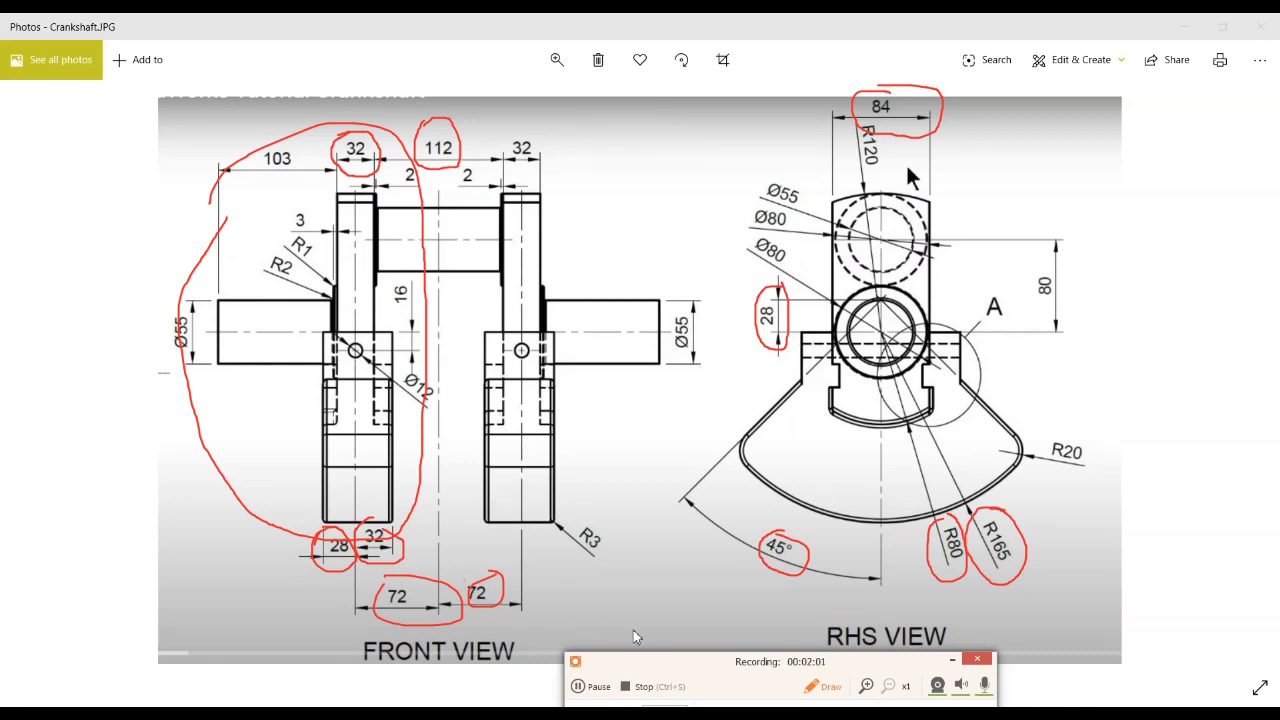
key(Escape)
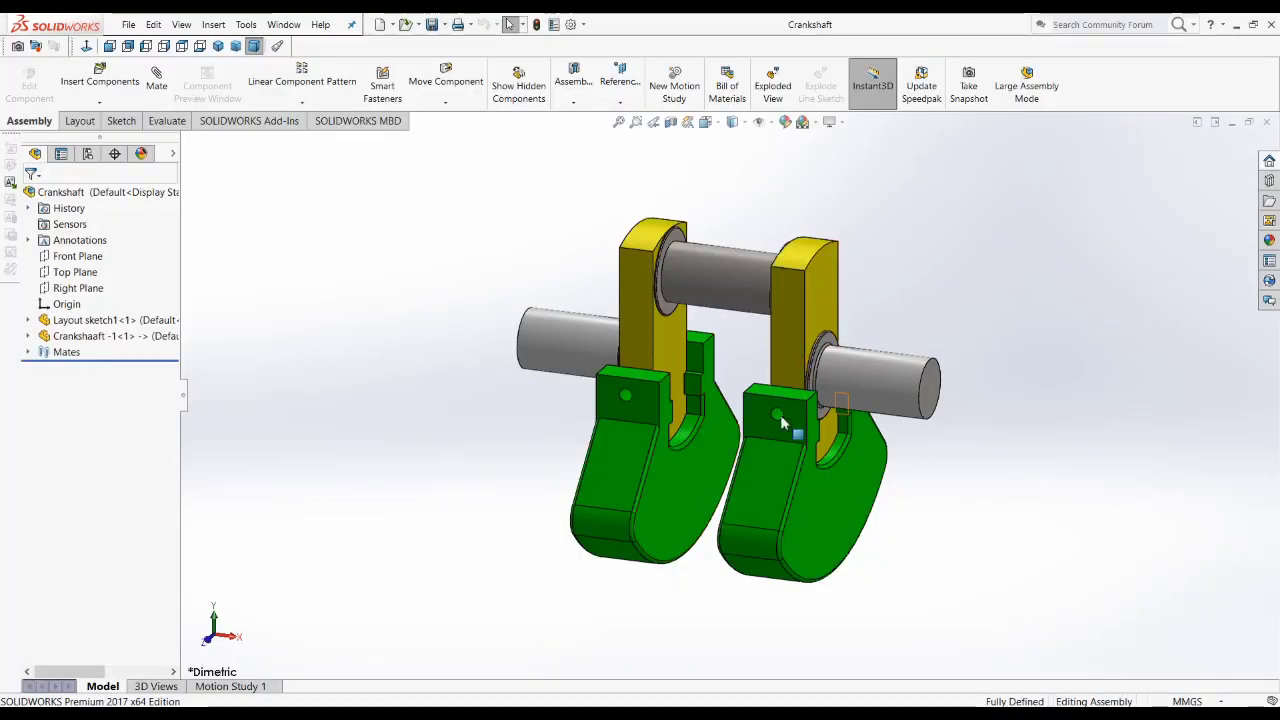
Step: Inspect the finished Crankshaft assembly in SOLIDWORKS and close its document
scroll(710, 392, down, 3)
scroll(705, 395, up, 3)
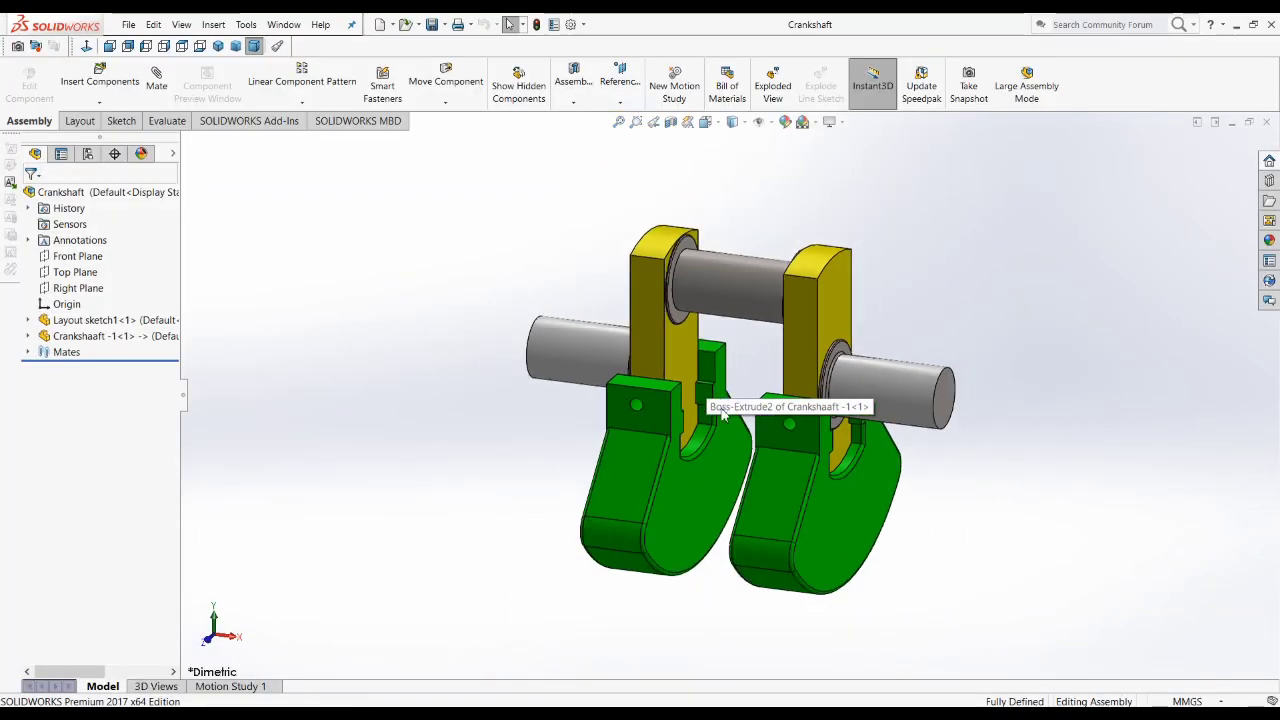
middle_drag(650, 428, 690, 420)
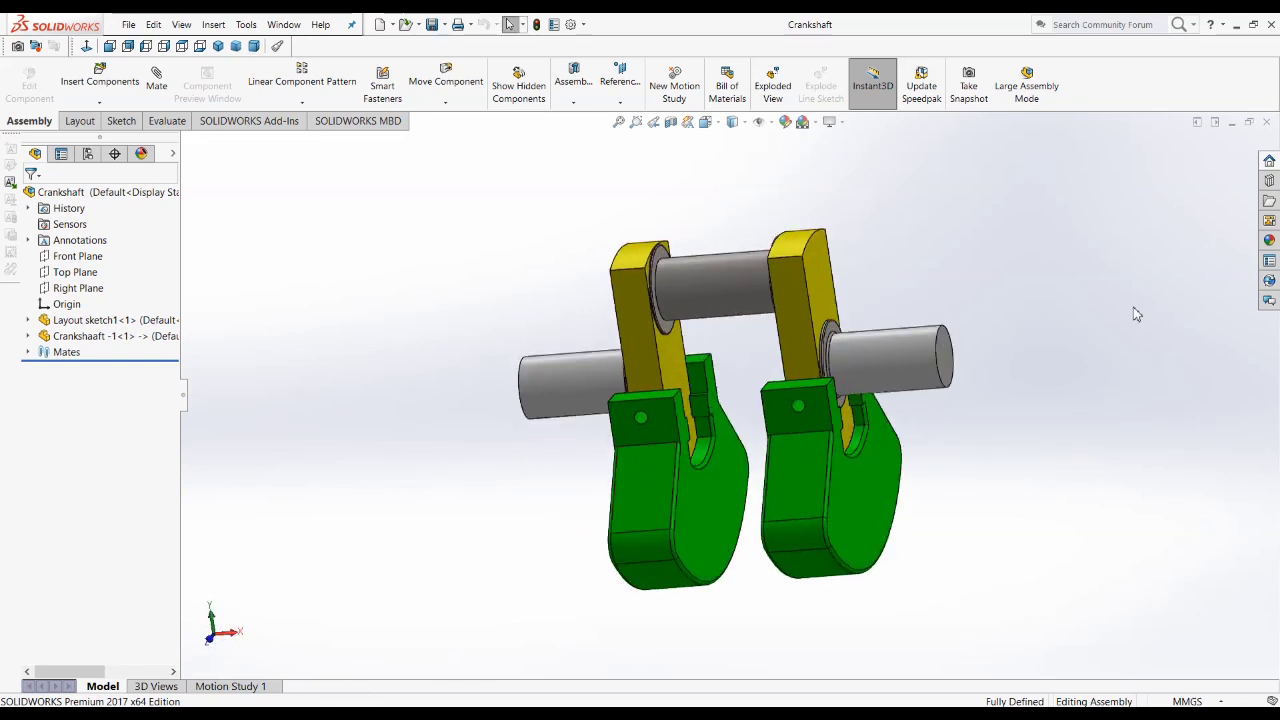
click(1268, 122)
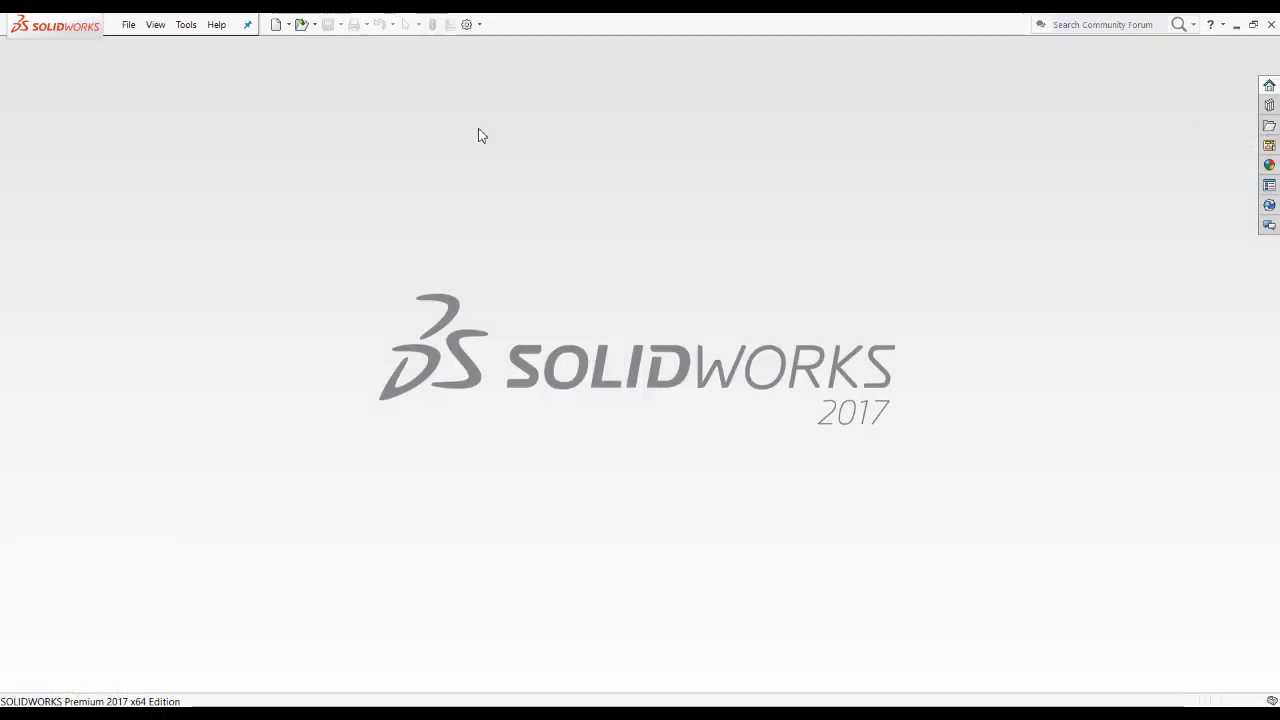
Step: Create a new assembly document without inserting any component, and start saving it
click(277, 25)
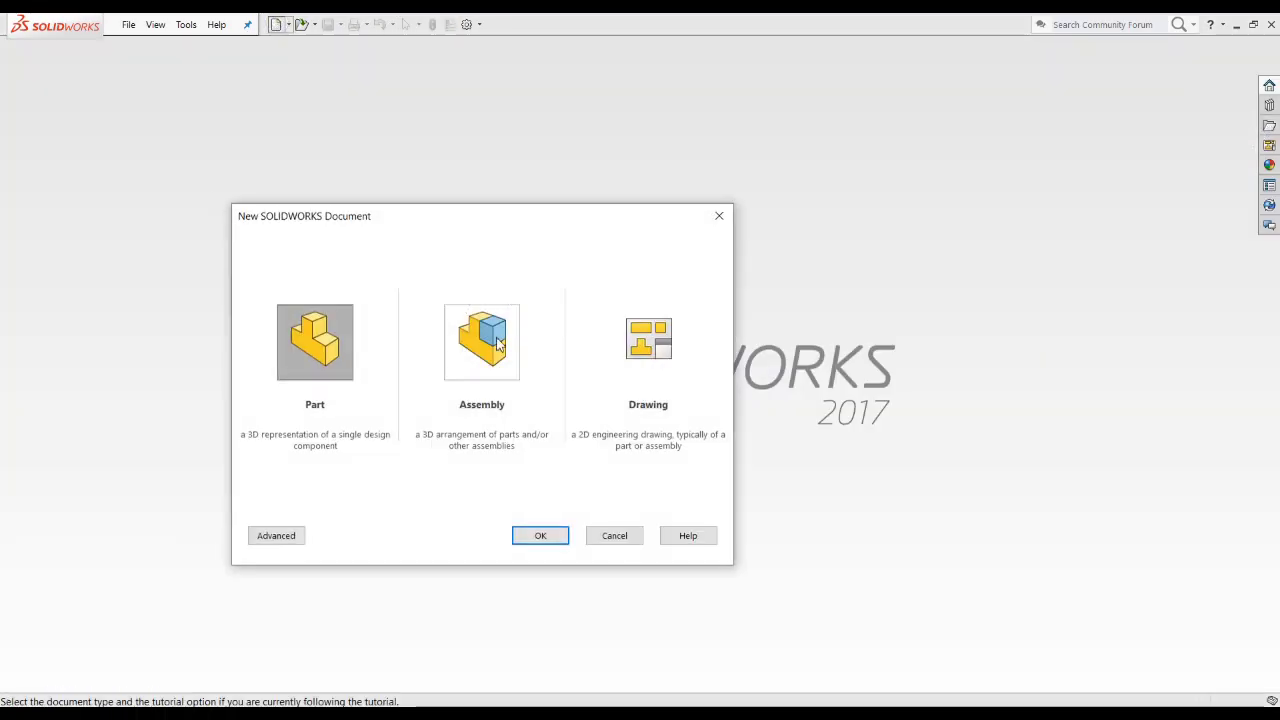
click(493, 345)
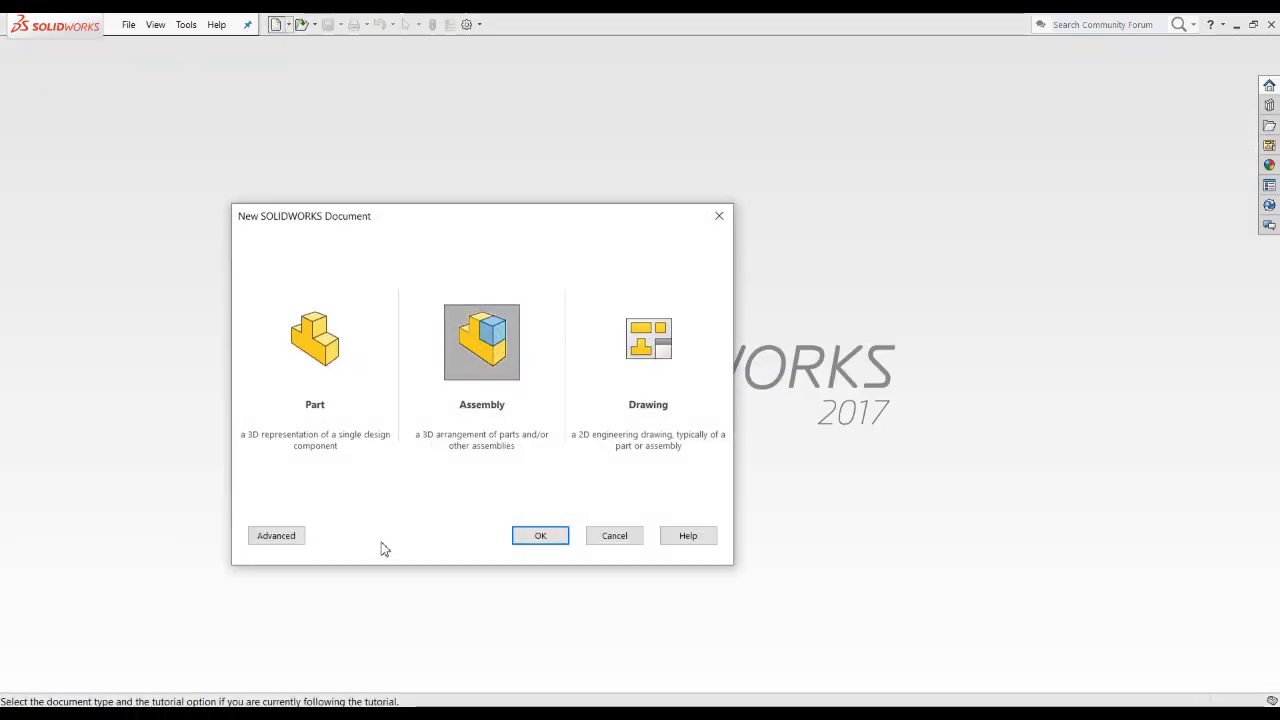
click(538, 538)
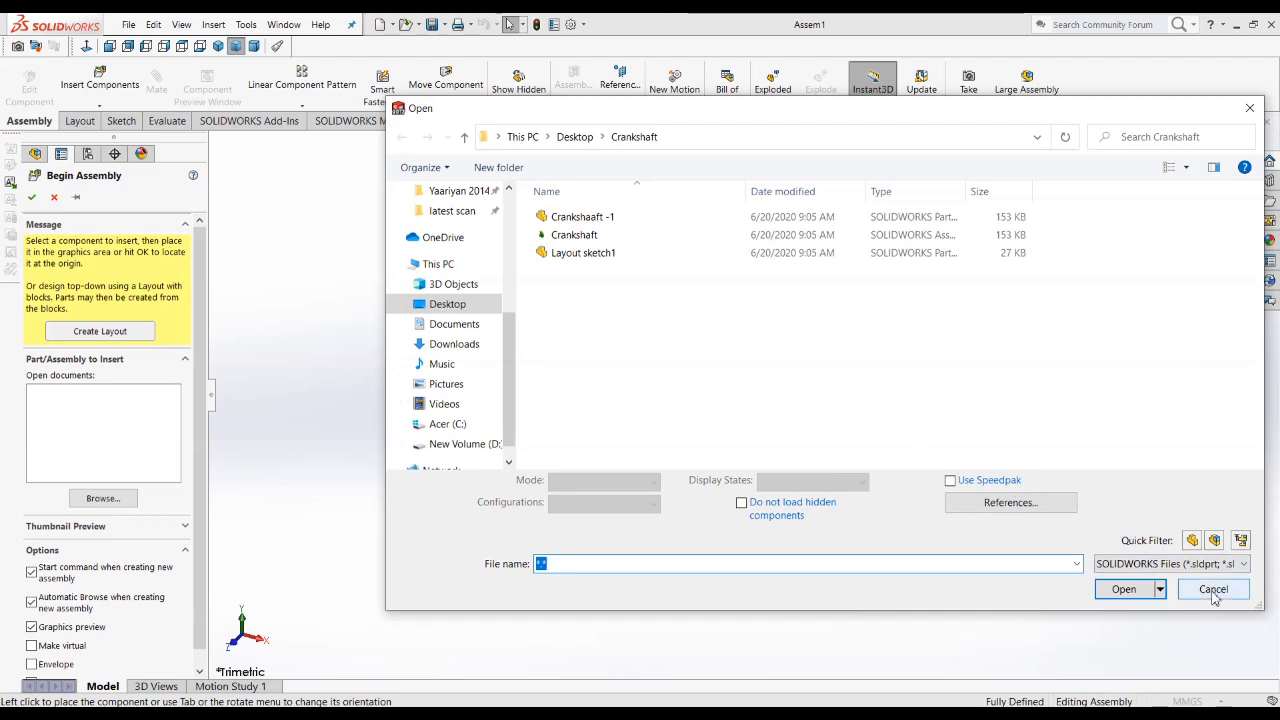
click(1213, 589)
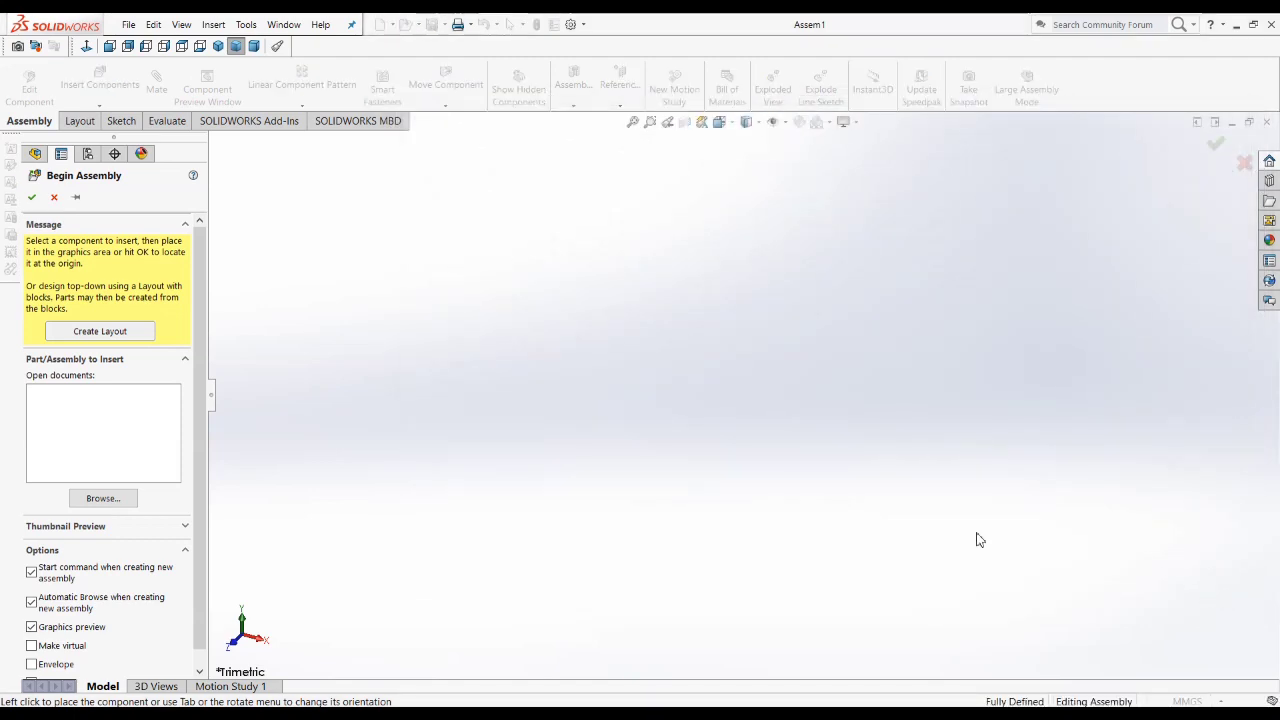
click(55, 198)
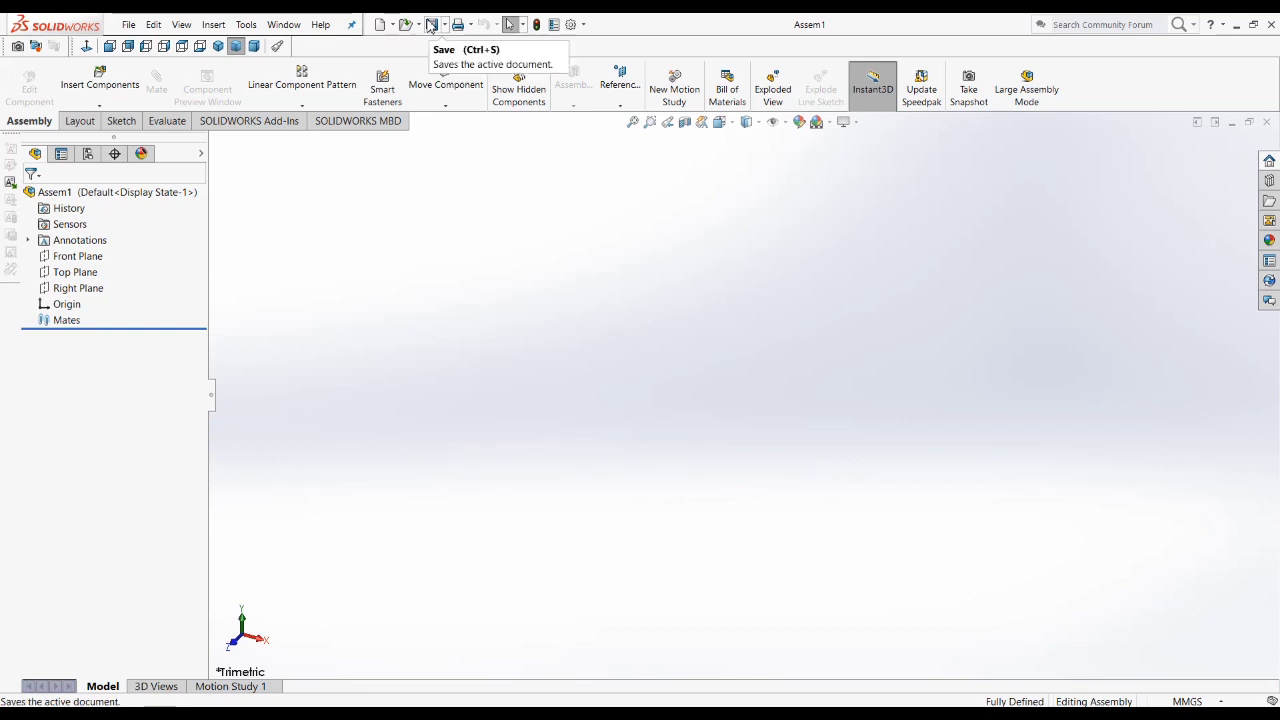
click(429, 26)
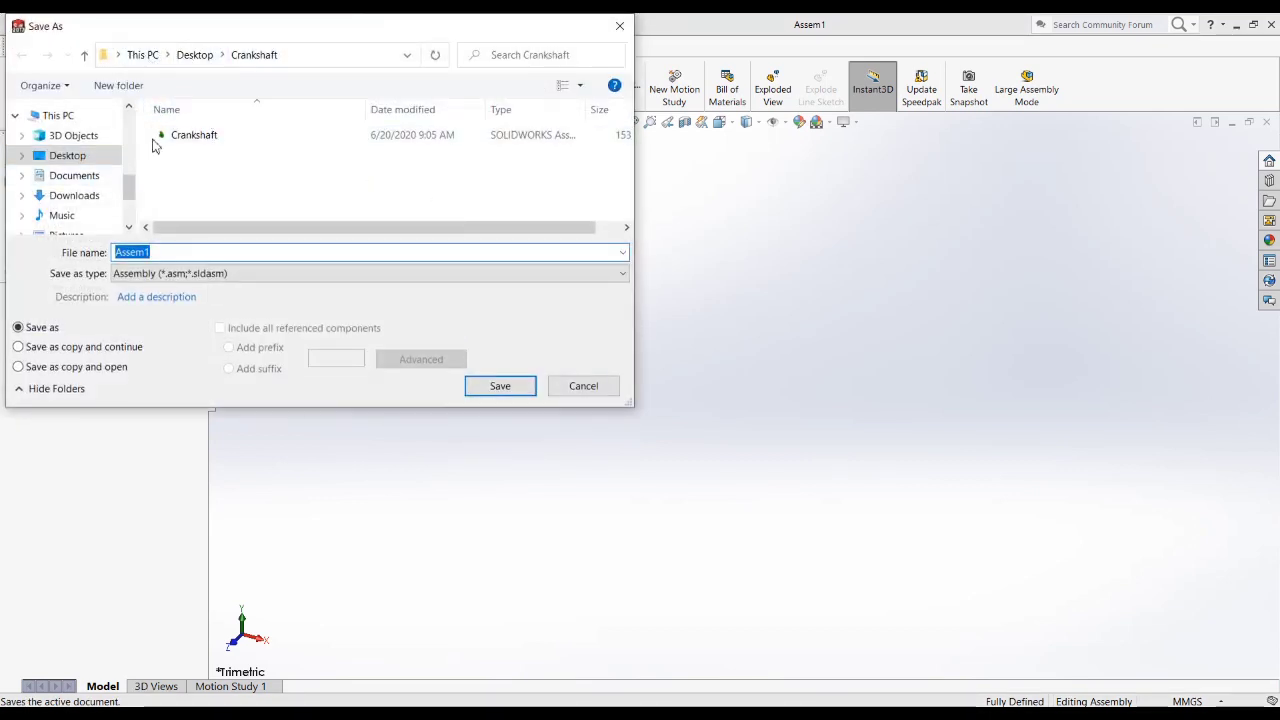
click(196, 55)
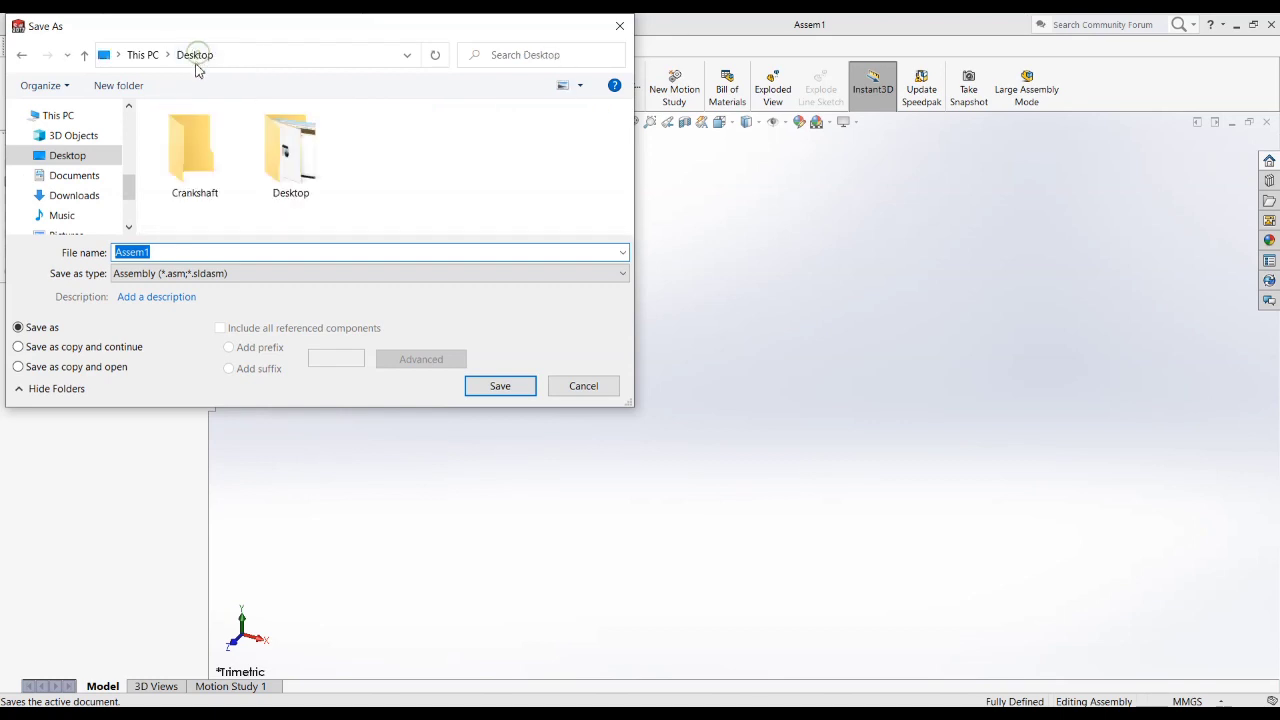
click(141, 86)
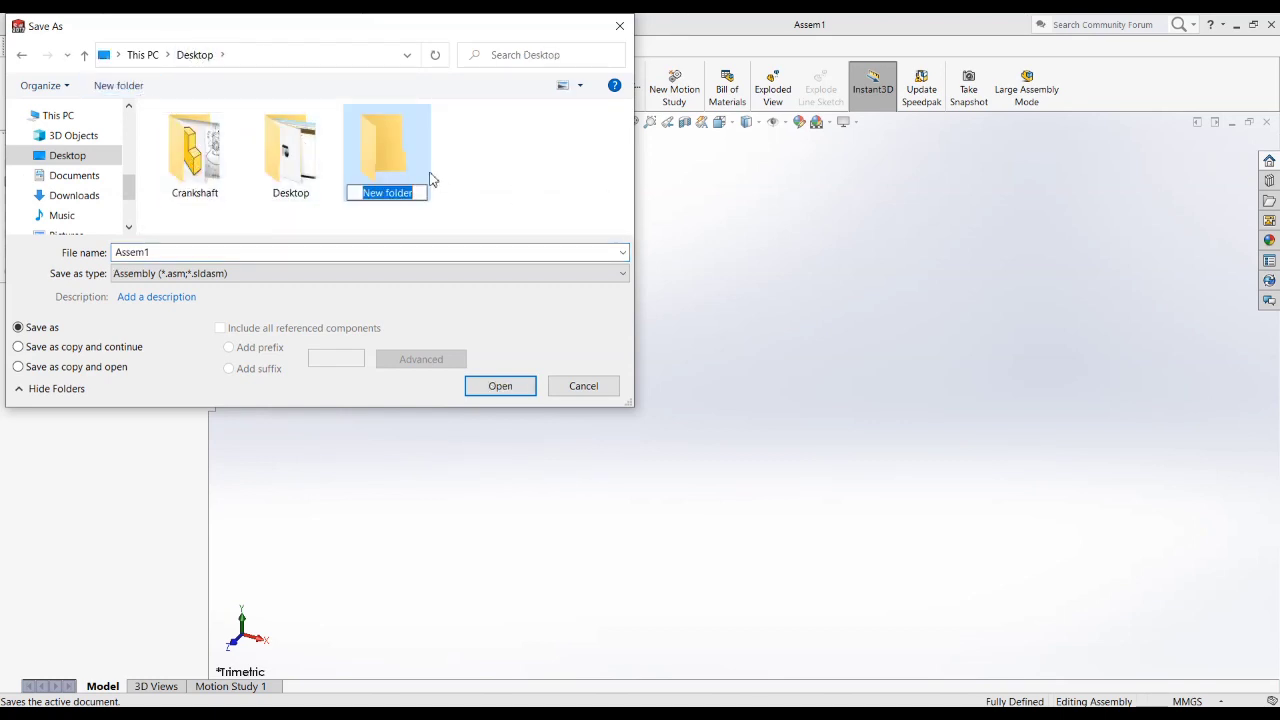
click(400, 157)
right_click(398, 148)
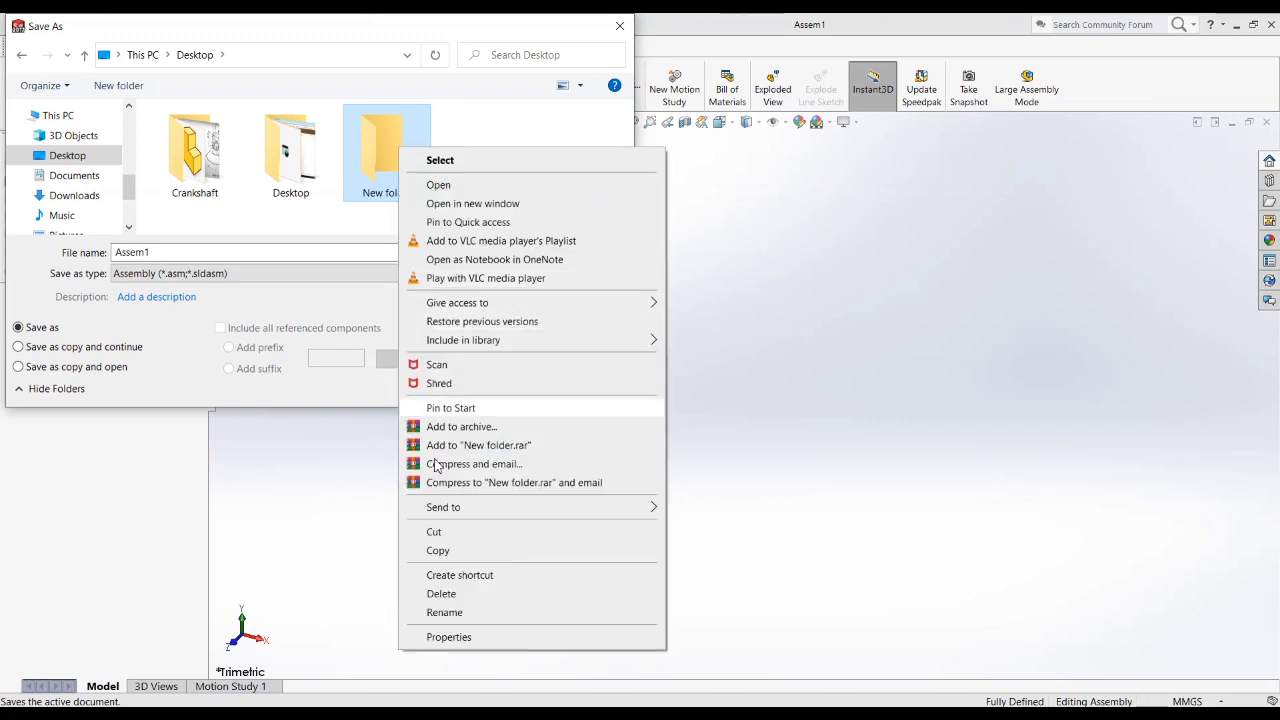
click(449, 596)
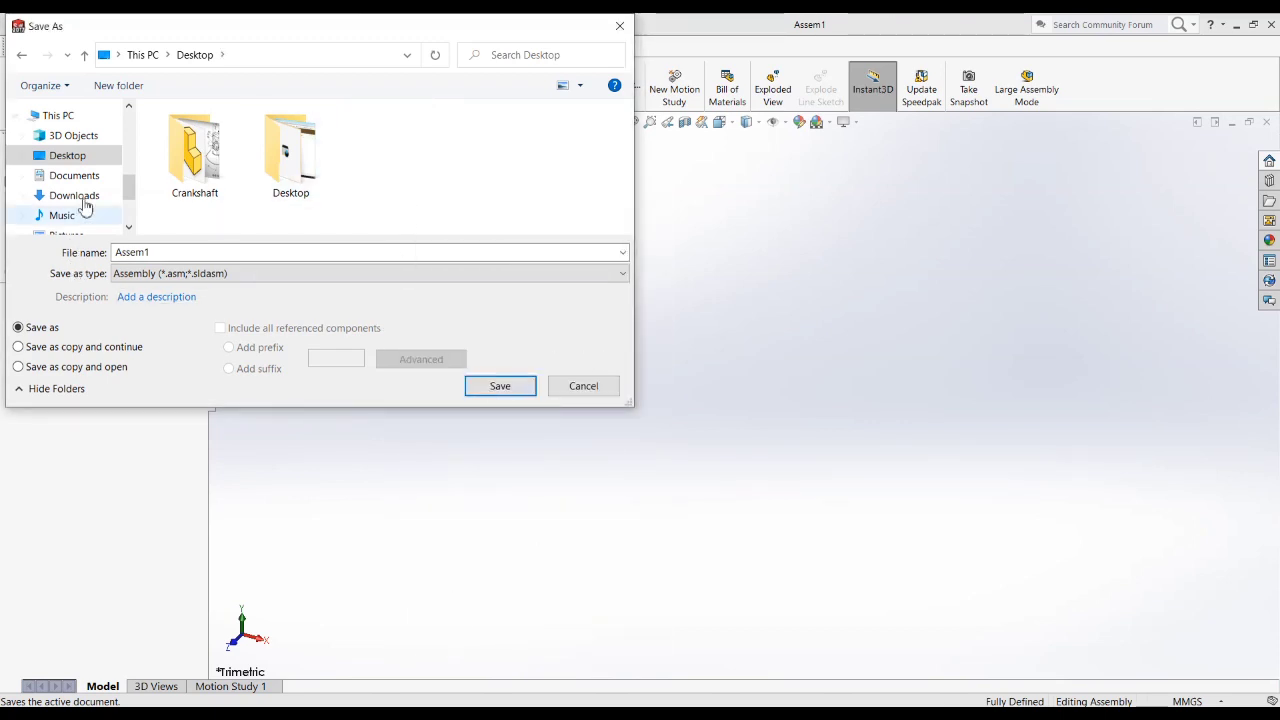
Step: Browse to the New Volume (D:) drive as the save location for the assembly
scroll(110, 205, down, 1)
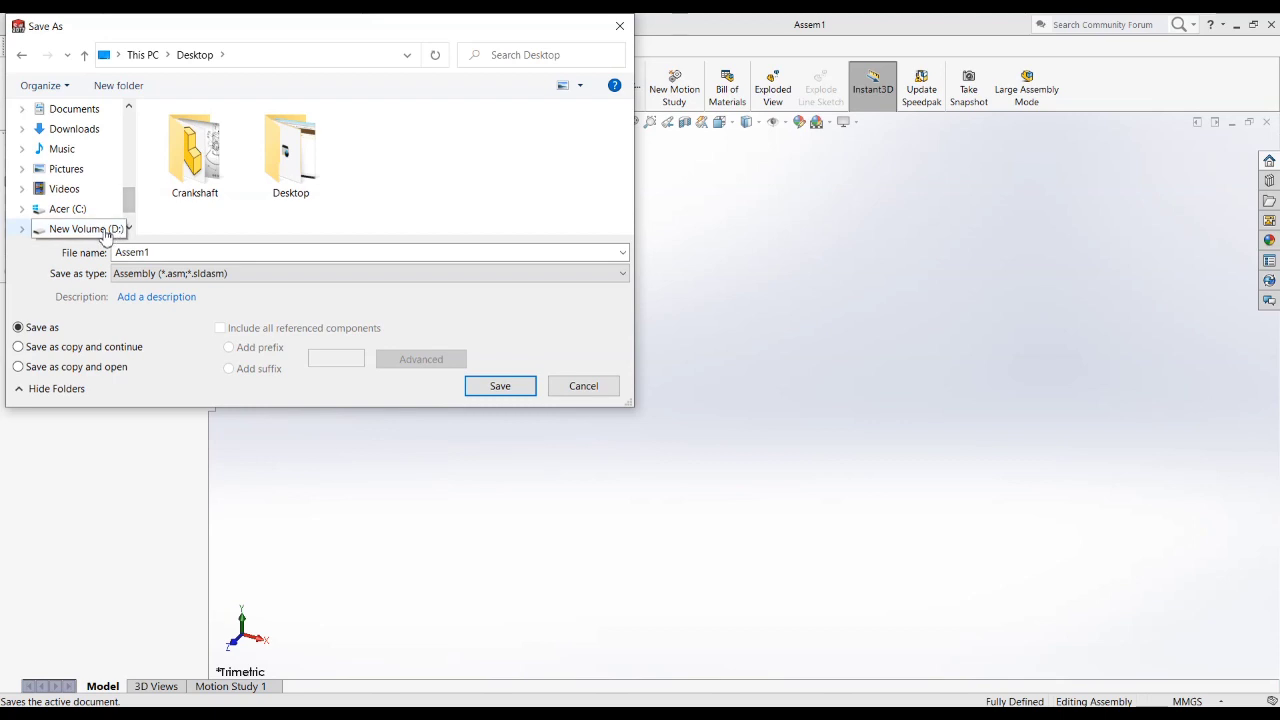
click(90, 229)
scroll(224, 192, down, 2)
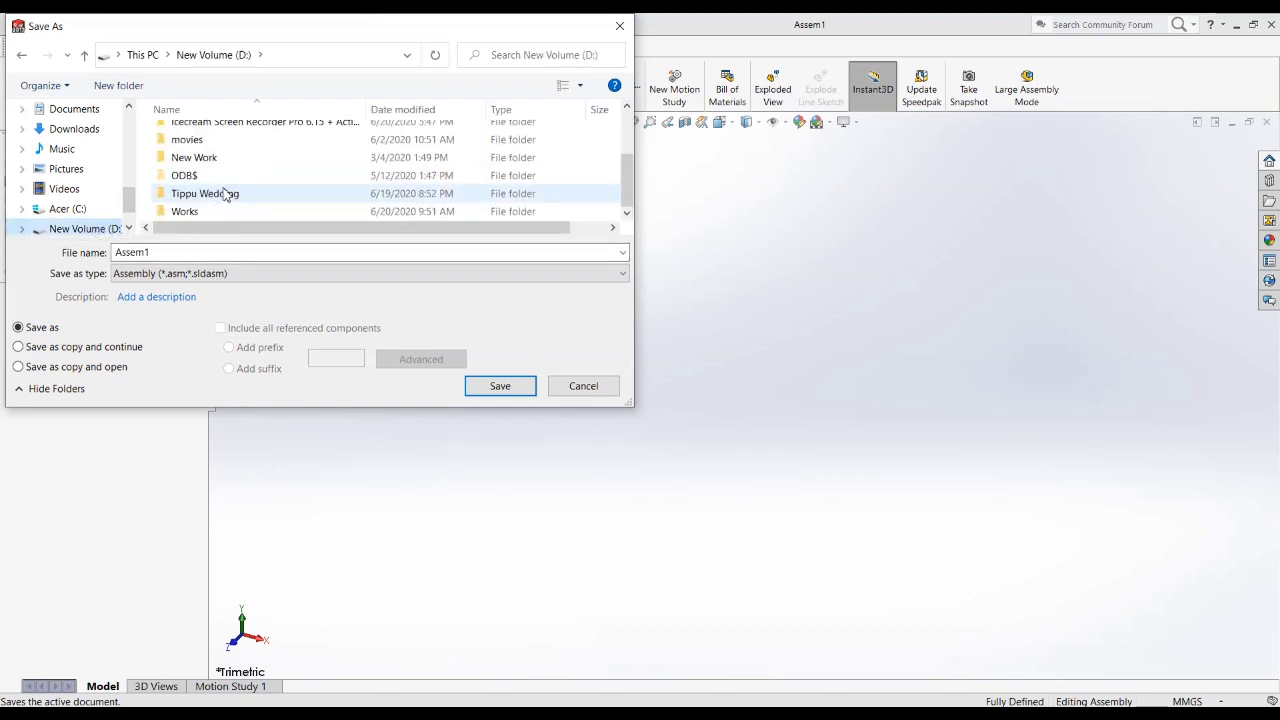
double_click(194, 158)
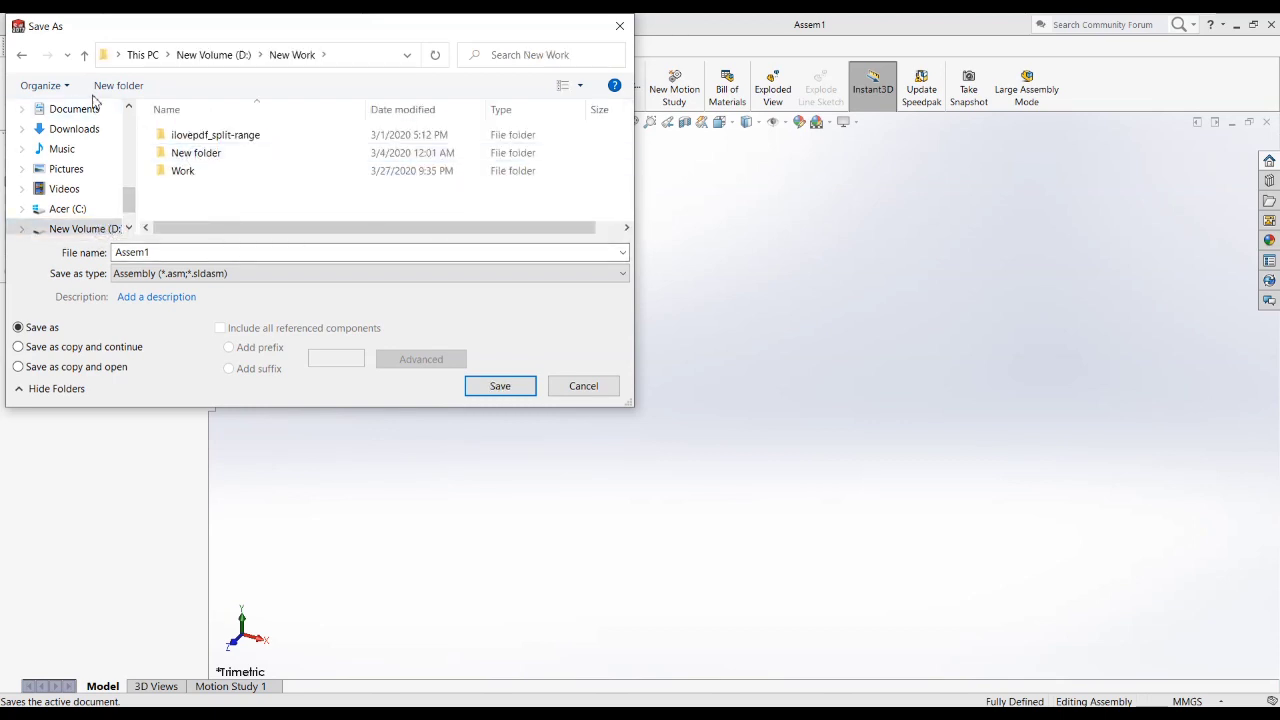
click(22, 55)
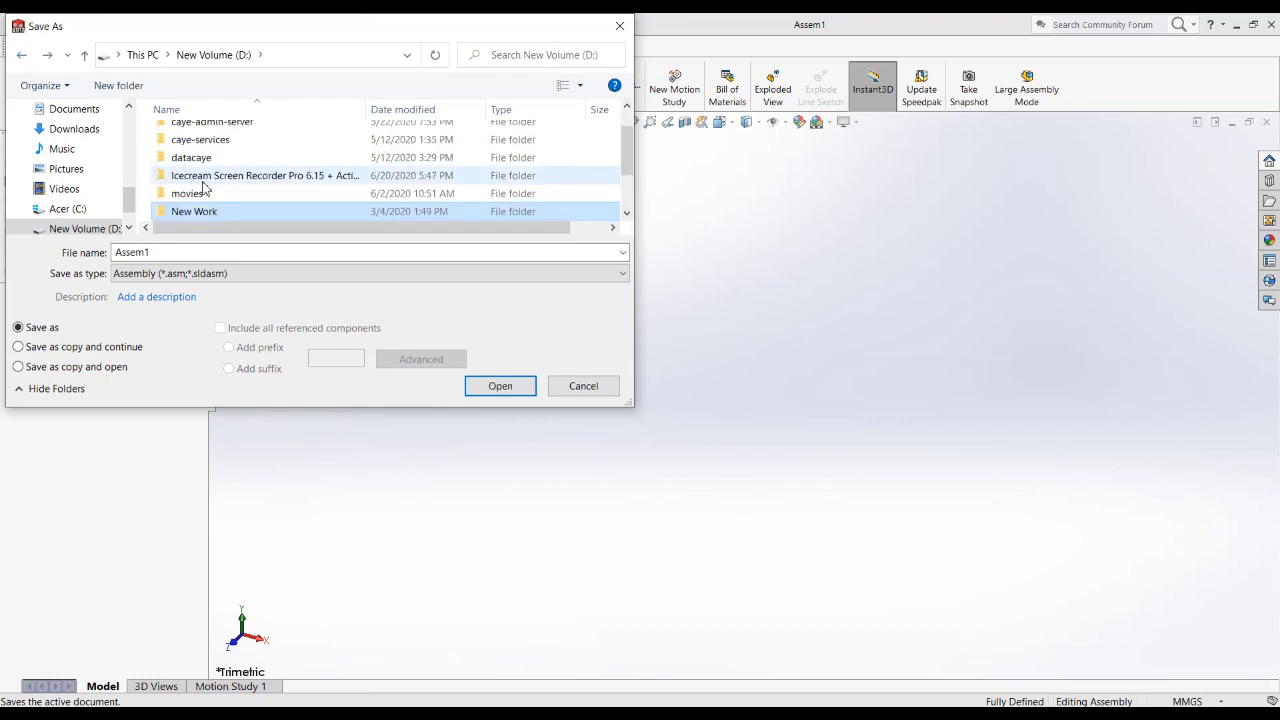
scroll(206, 210, up, 2)
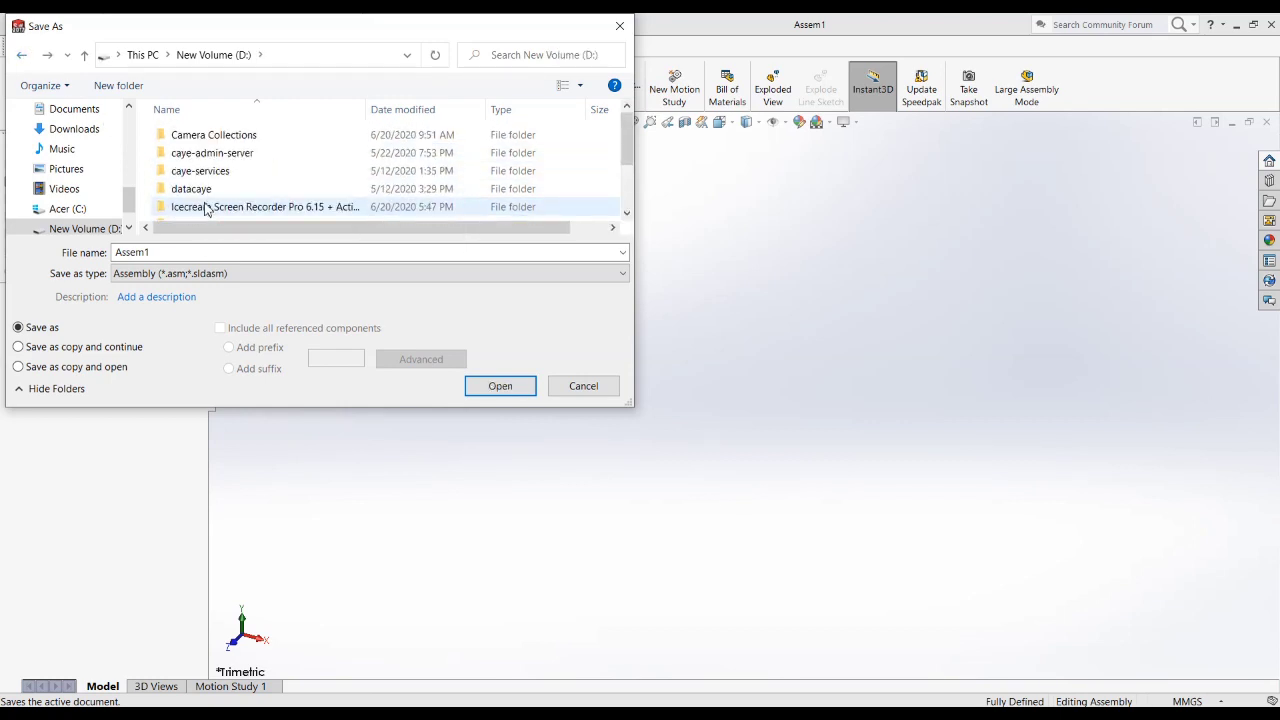
Step: Create a new folder named Crankshaft1 on the New Volume (D:) drive
click(118, 85)
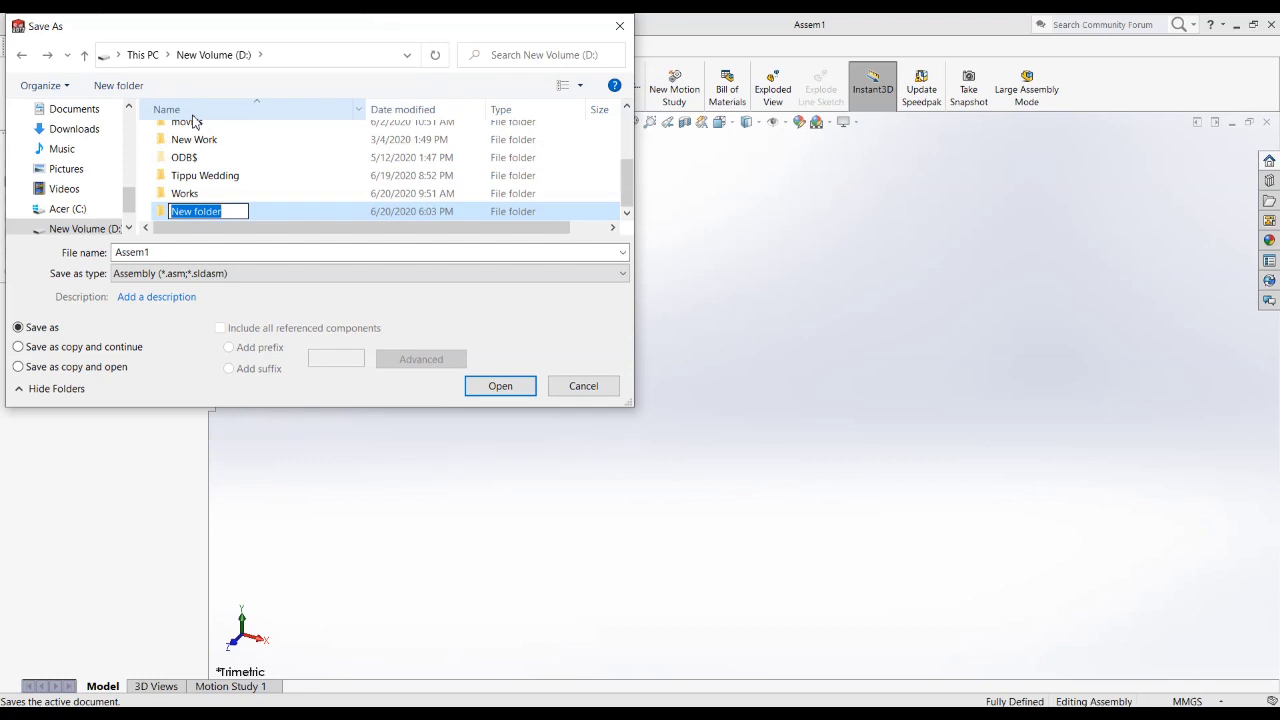
text(C)
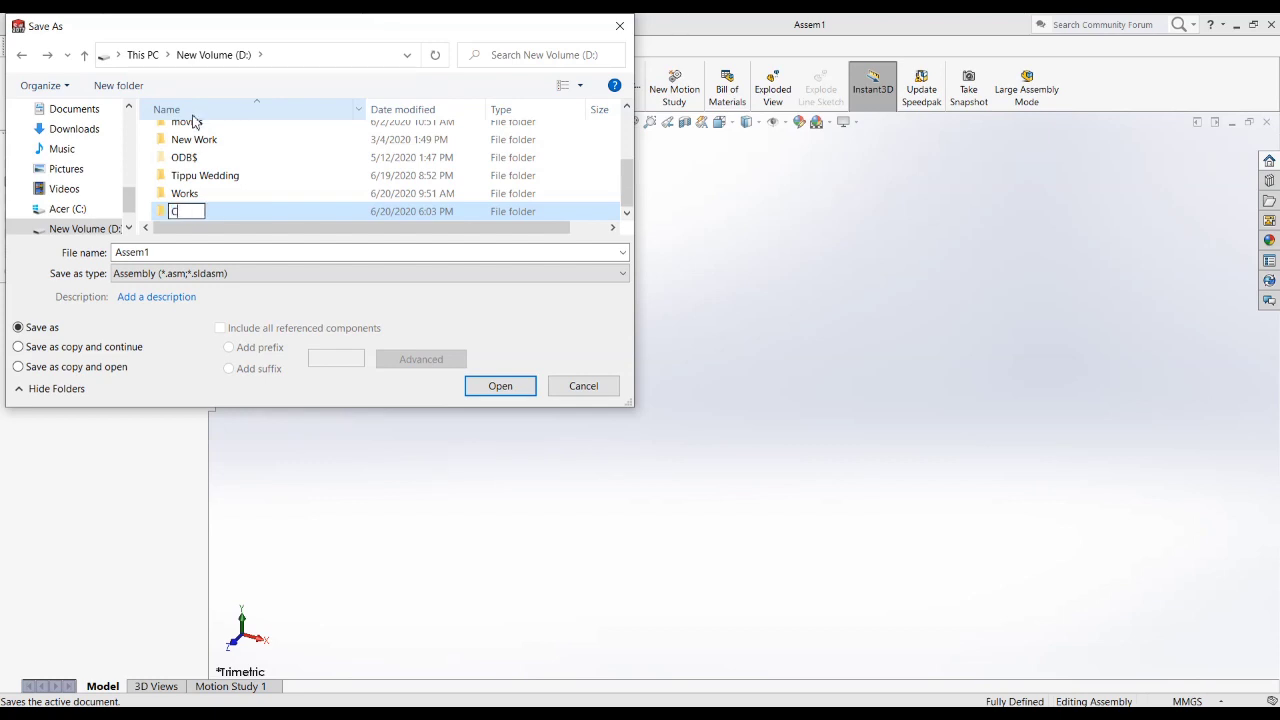
text(rankshaft1)
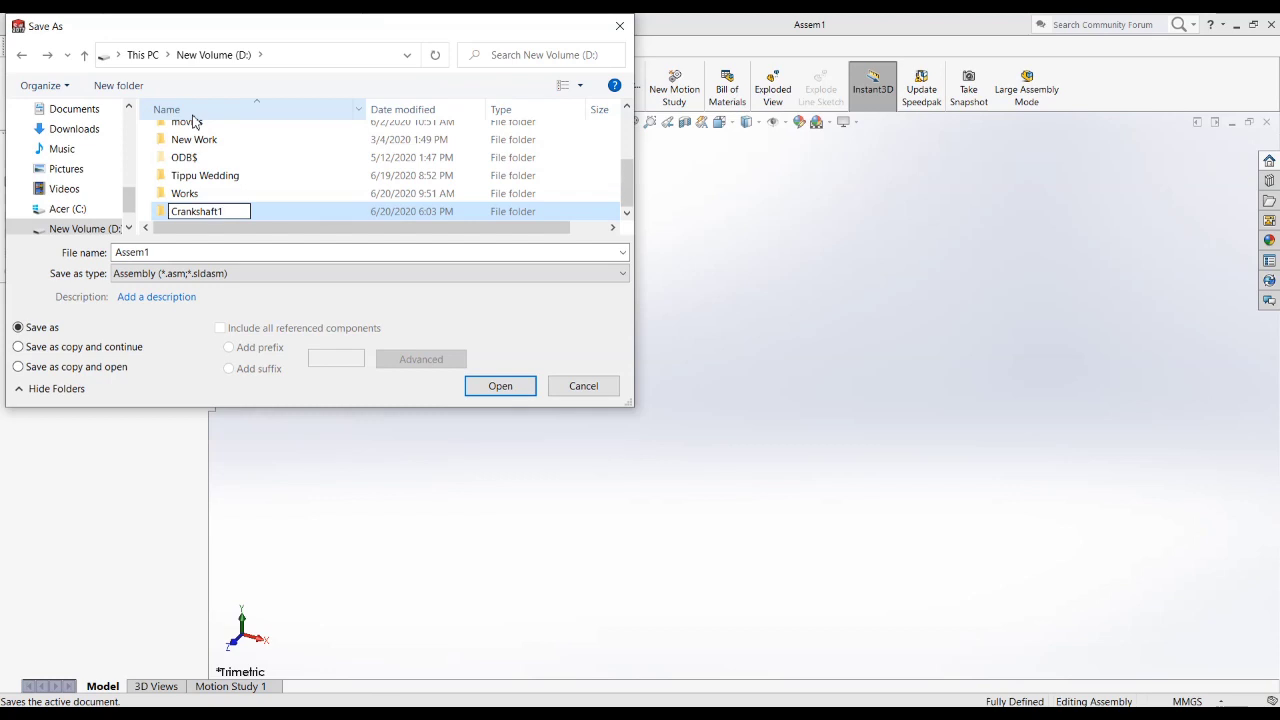
drag(229, 210, 155, 205)
key(ctrl+c)
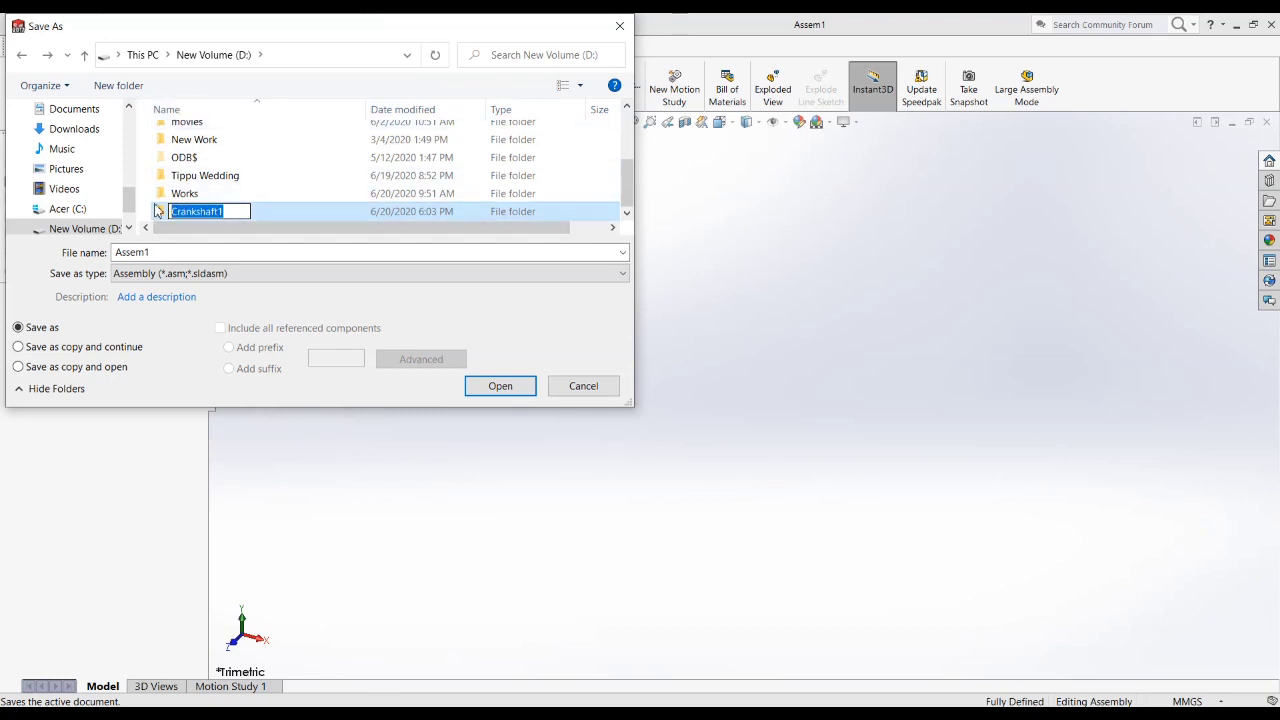
click(177, 244)
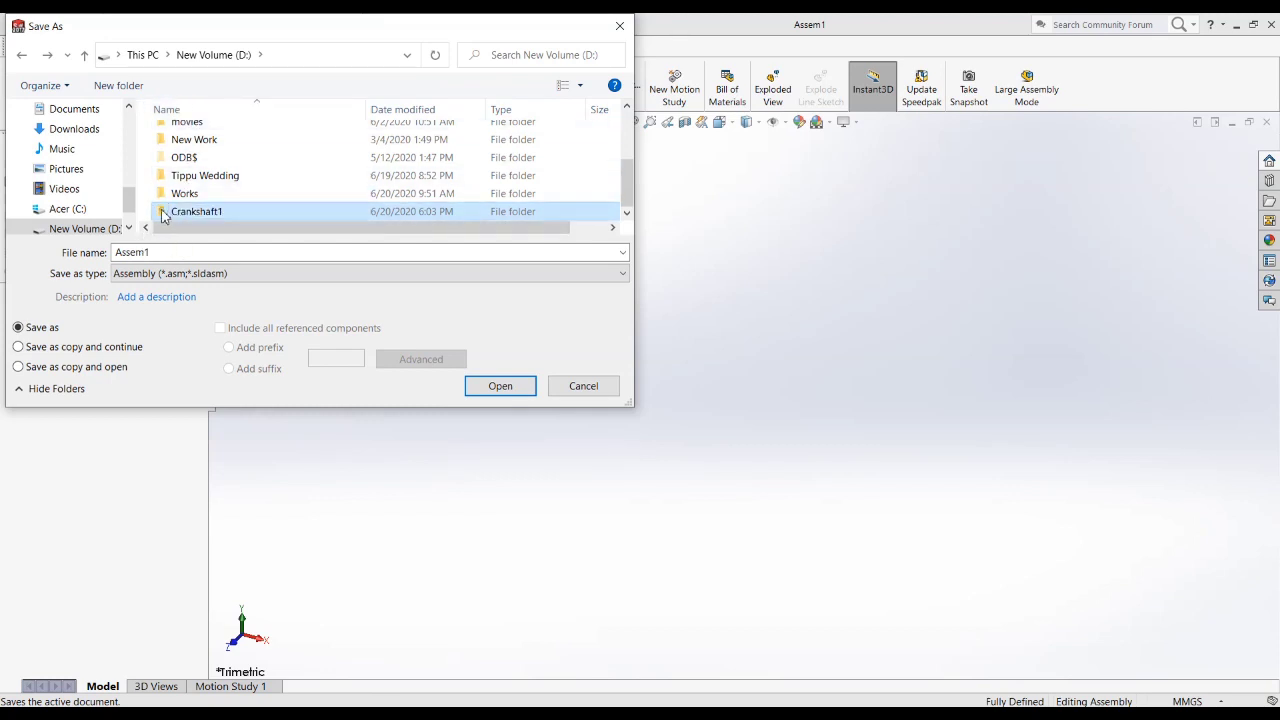
Step: Save the assembly as Crankshaft1 inside the new Crankshaft1 folder
double_click(163, 213)
click(162, 251)
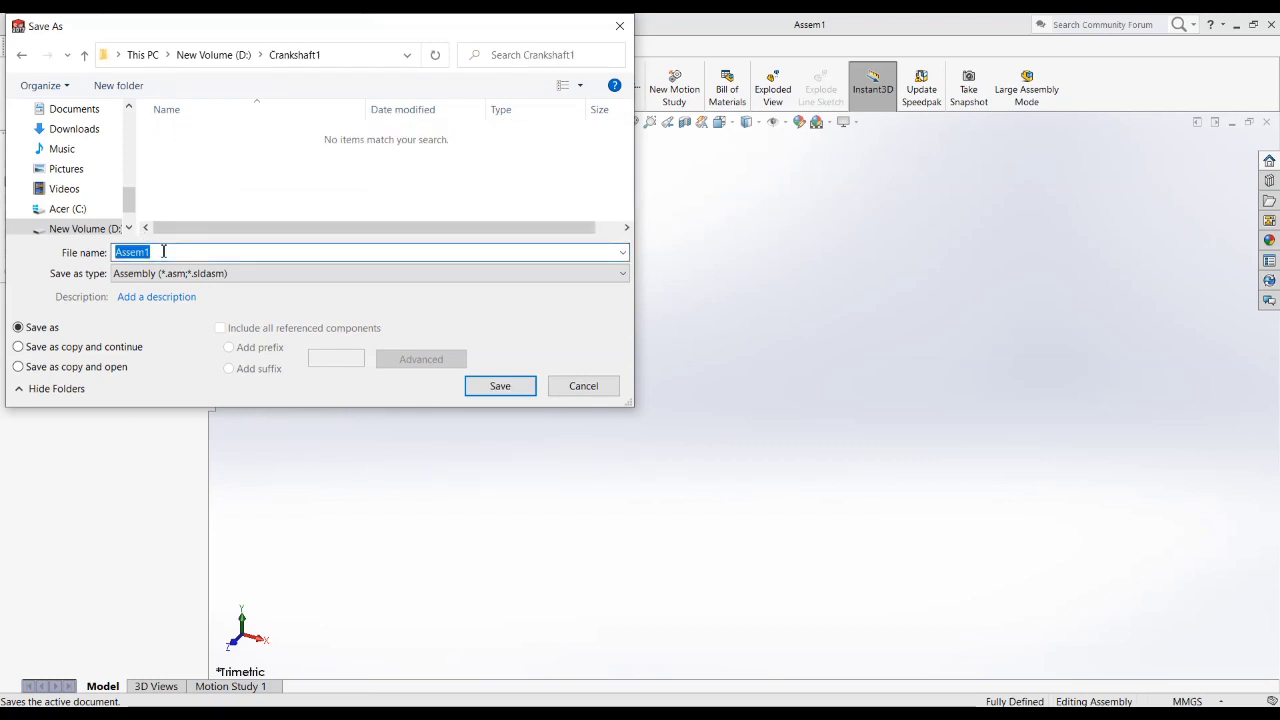
key(ctrl+v)
click(487, 393)
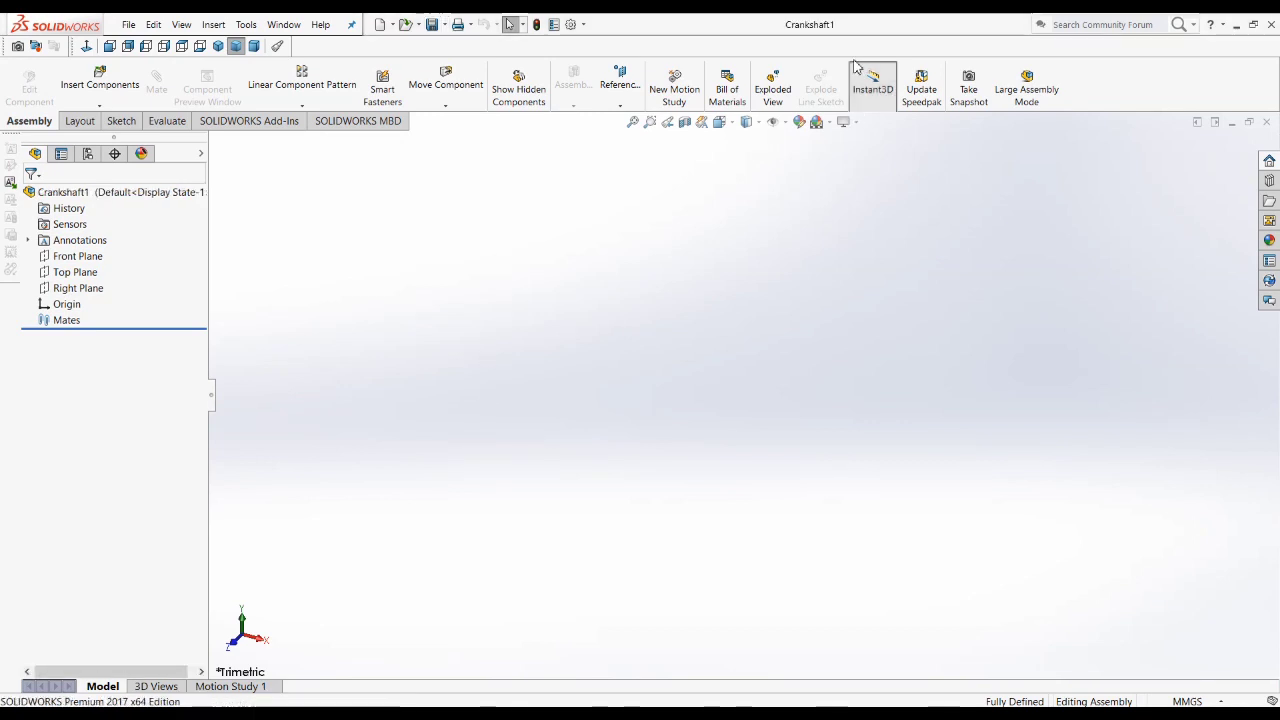
Step: Insert a new empty part into the assembly and set it to float instead of fixed
click(98, 106)
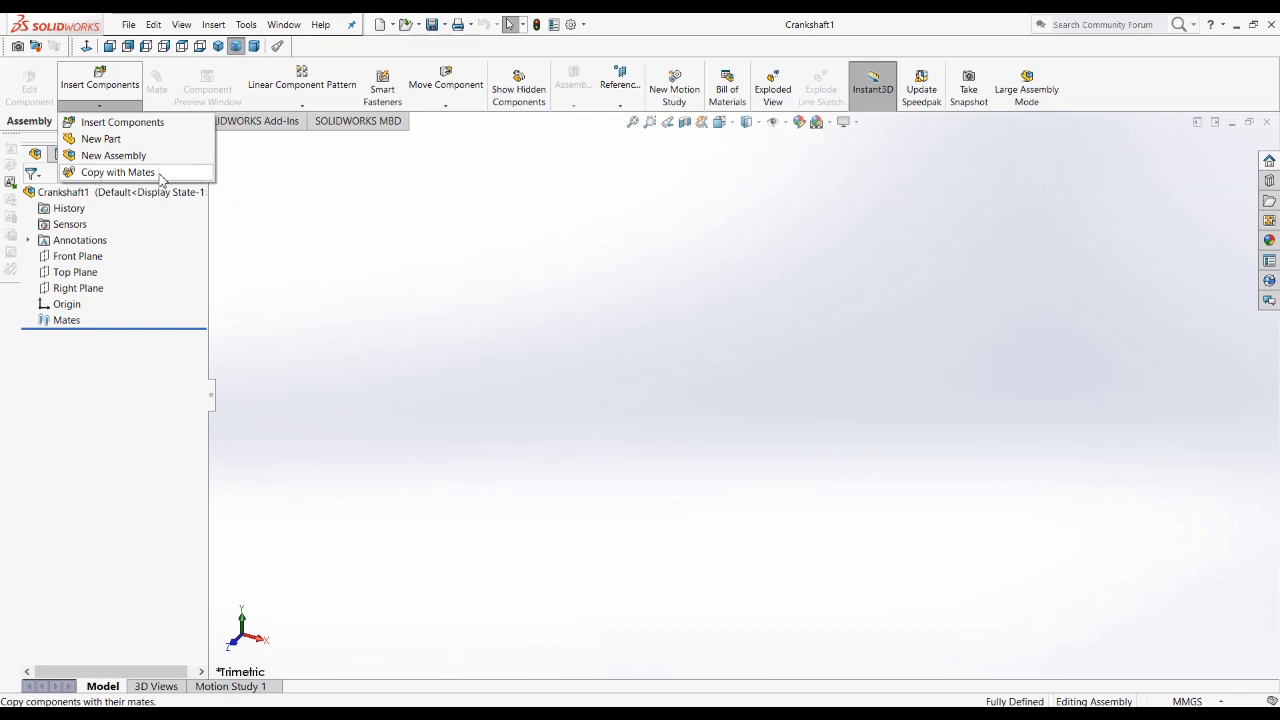
click(127, 146)
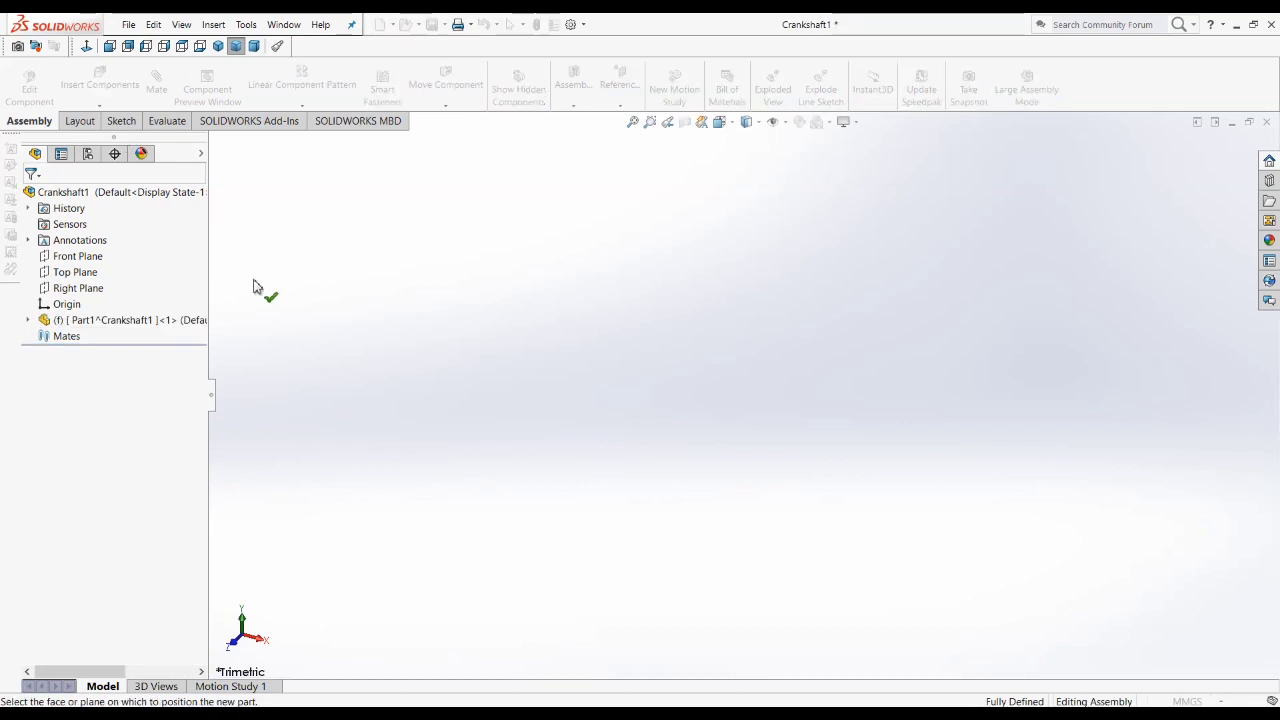
click(447, 315)
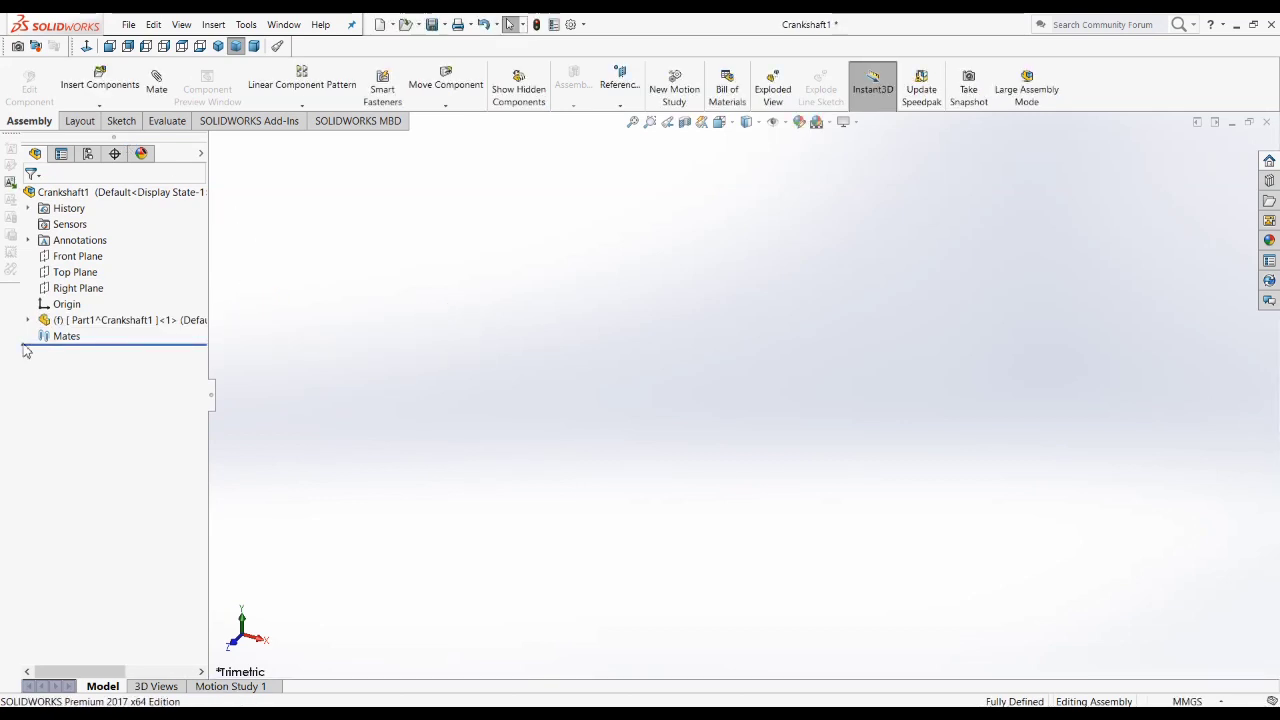
right_click(82, 326)
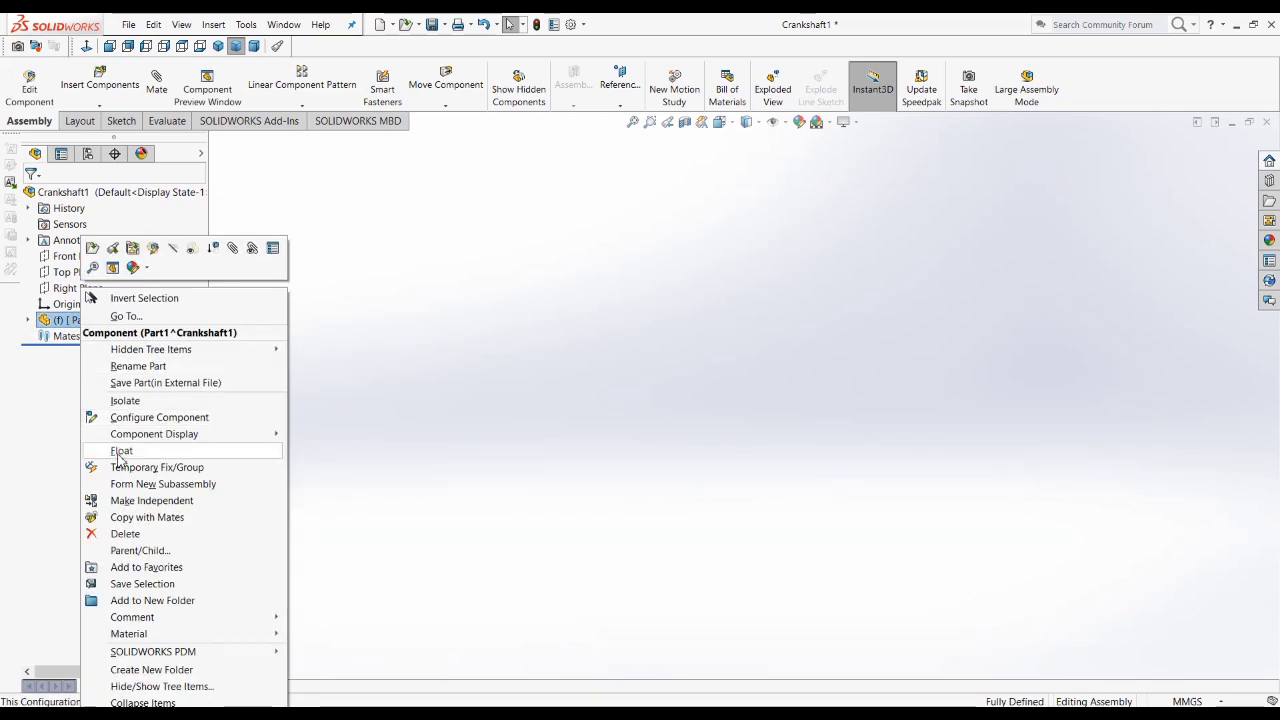
click(119, 451)
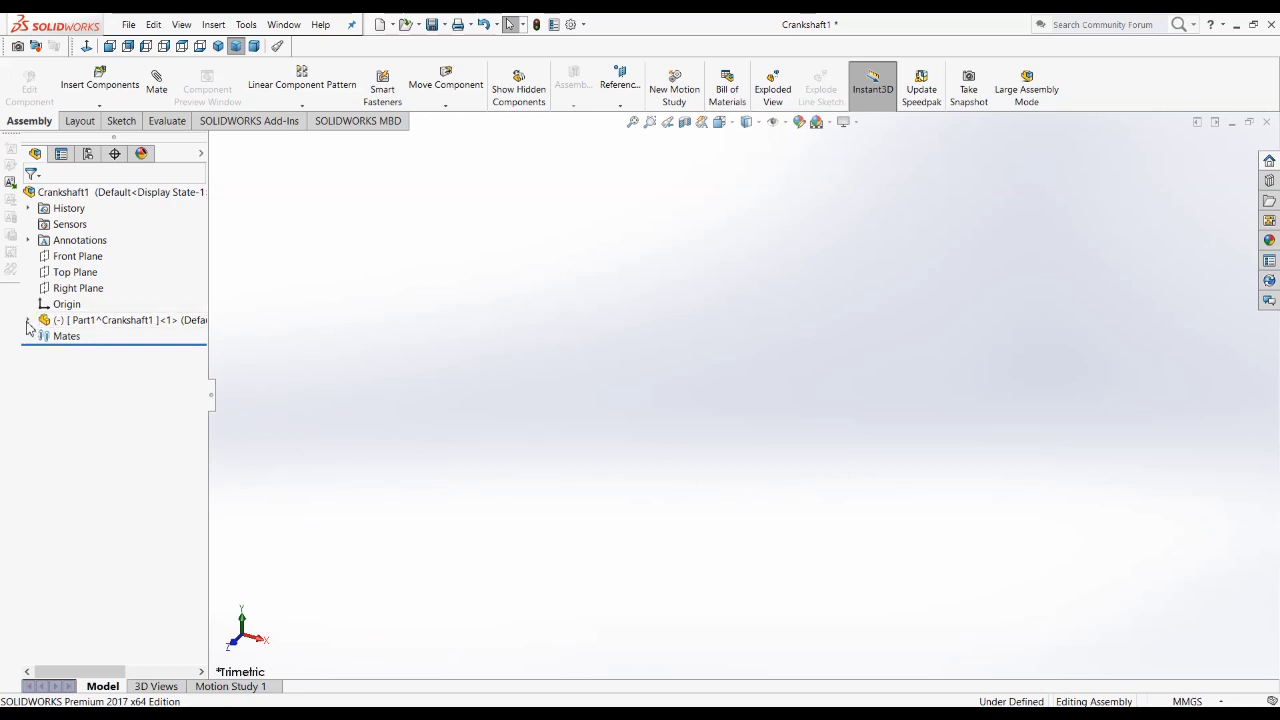
Step: Add a coincident mate between the assembly's Front Plane and the new part's Front Plane
click(27, 320)
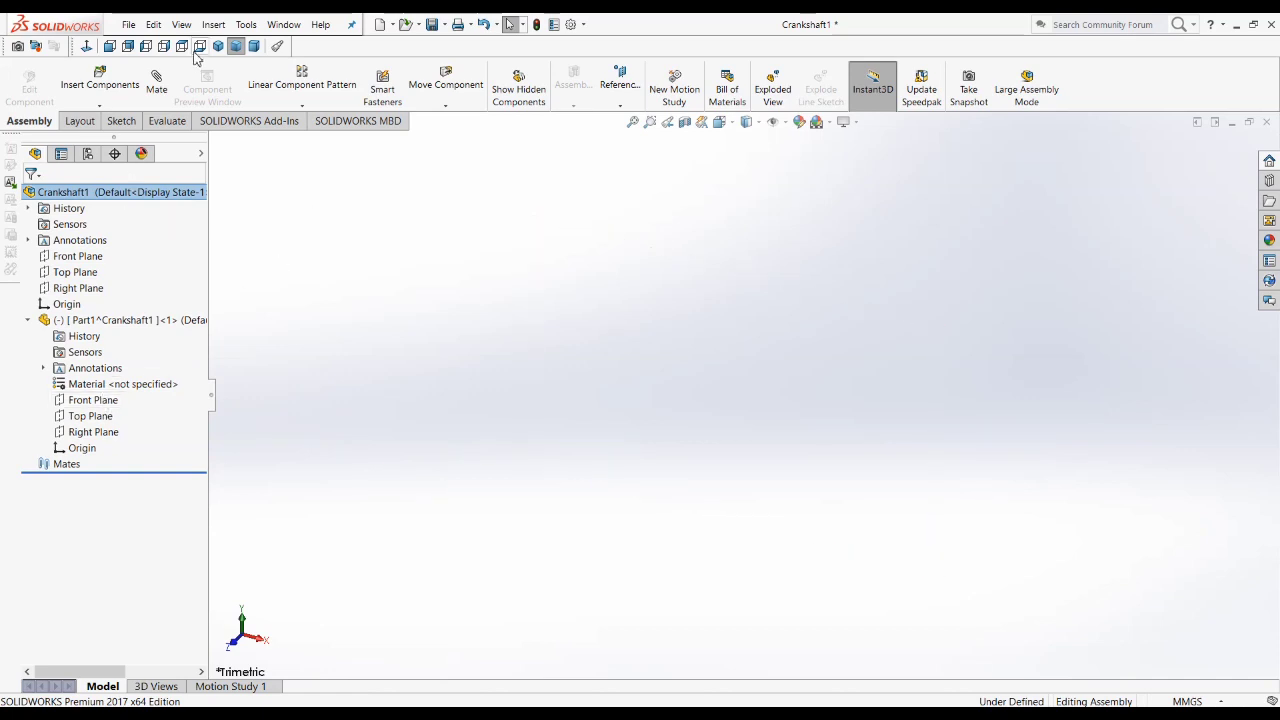
click(162, 84)
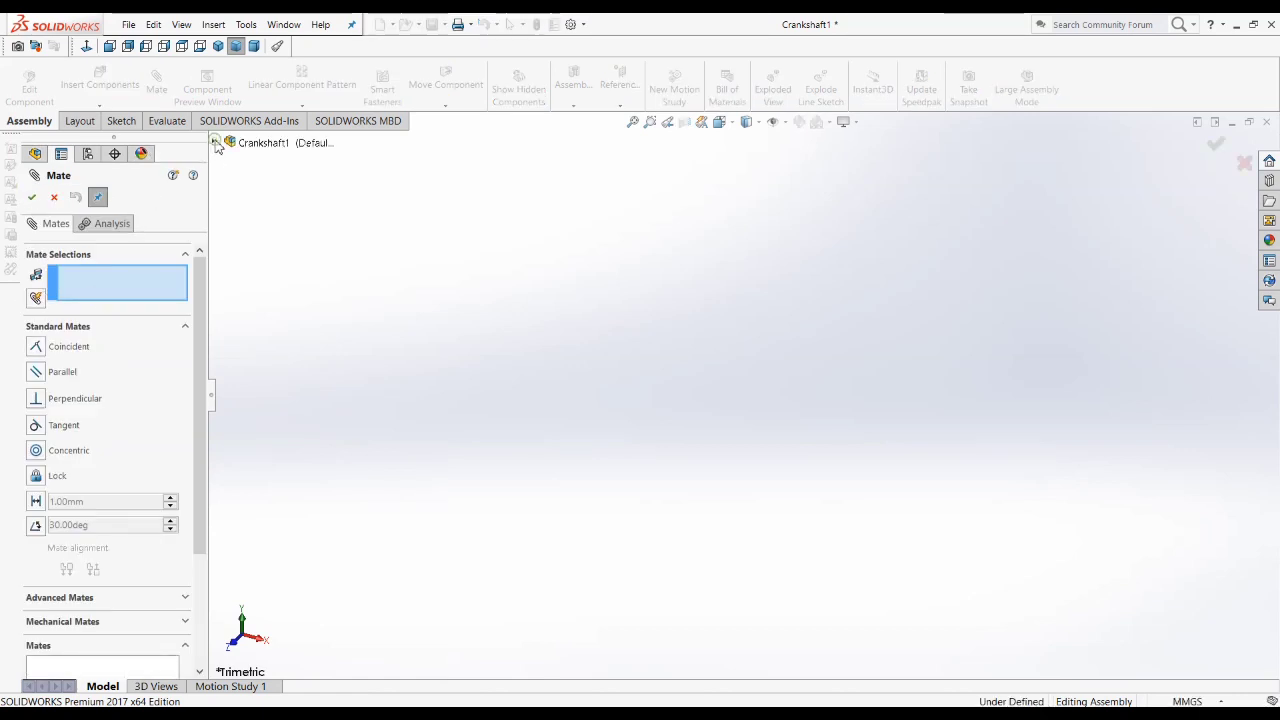
click(214, 143)
click(262, 207)
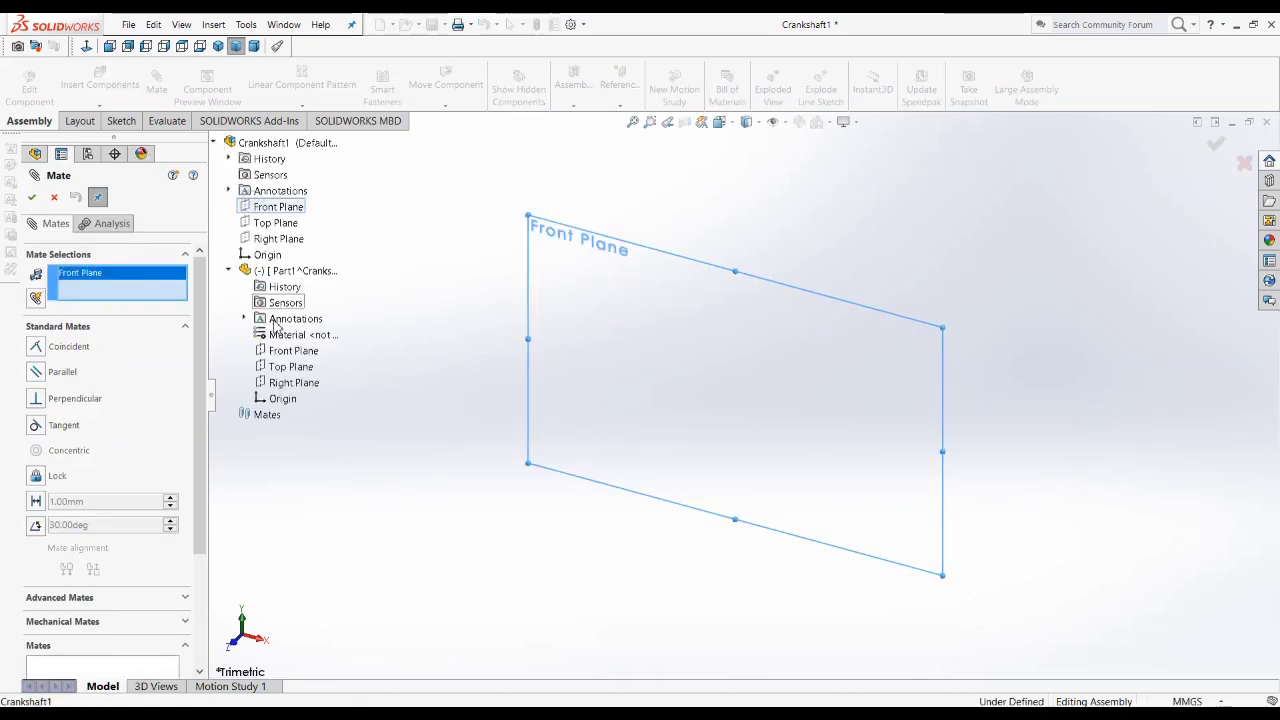
click(293, 350)
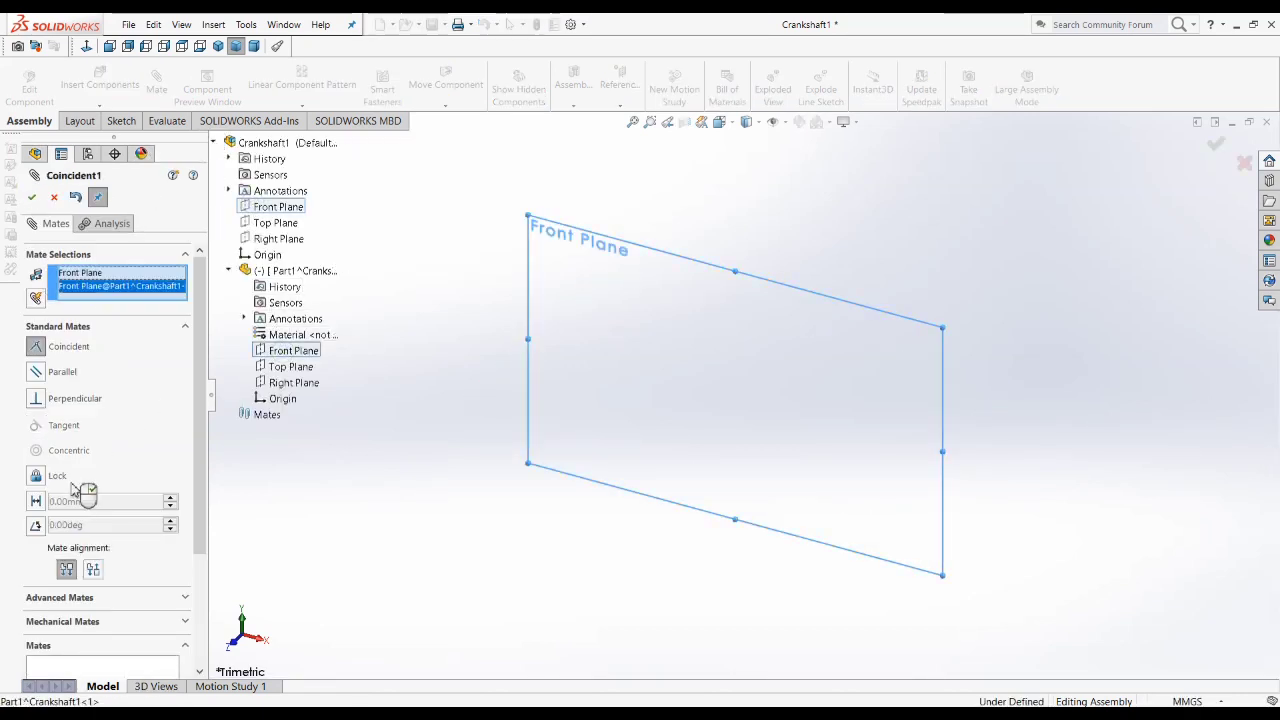
click(31, 197)
Step: Mate the part's Top Plane and Right Plane coincident with the matching assembly planes and finish mating
click(276, 222)
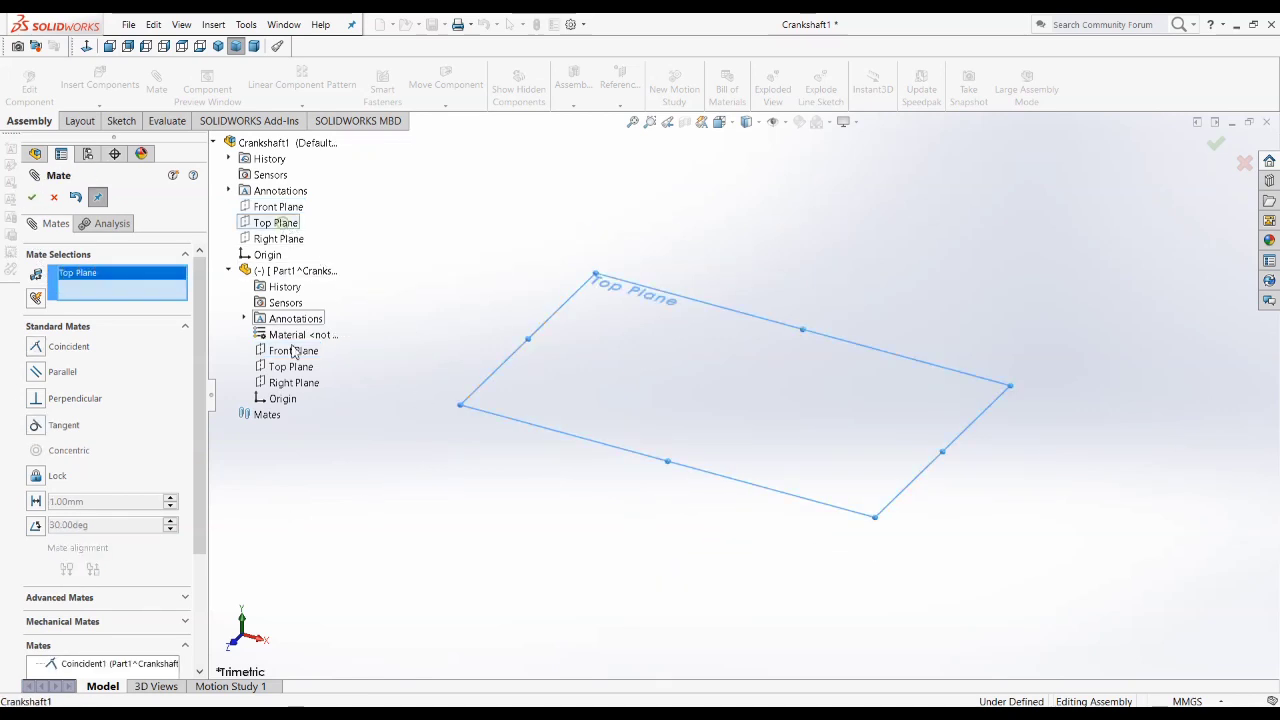
click(290, 367)
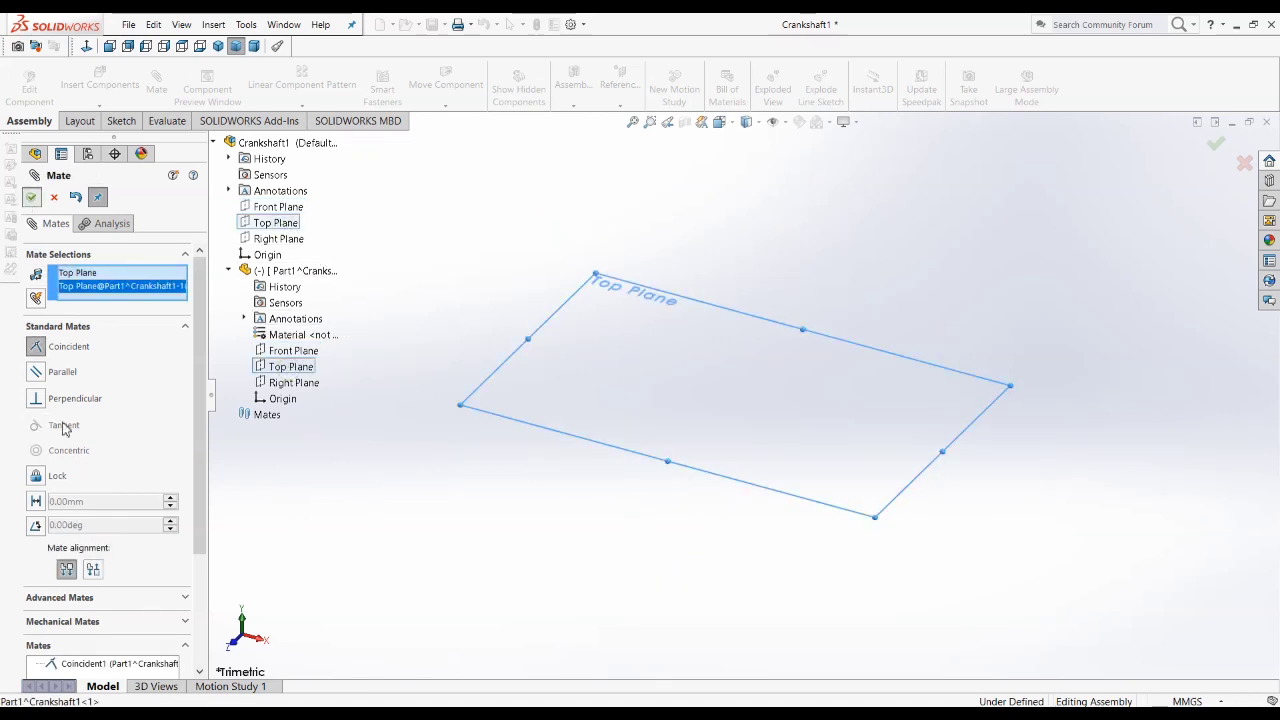
key(Return)
click(290, 382)
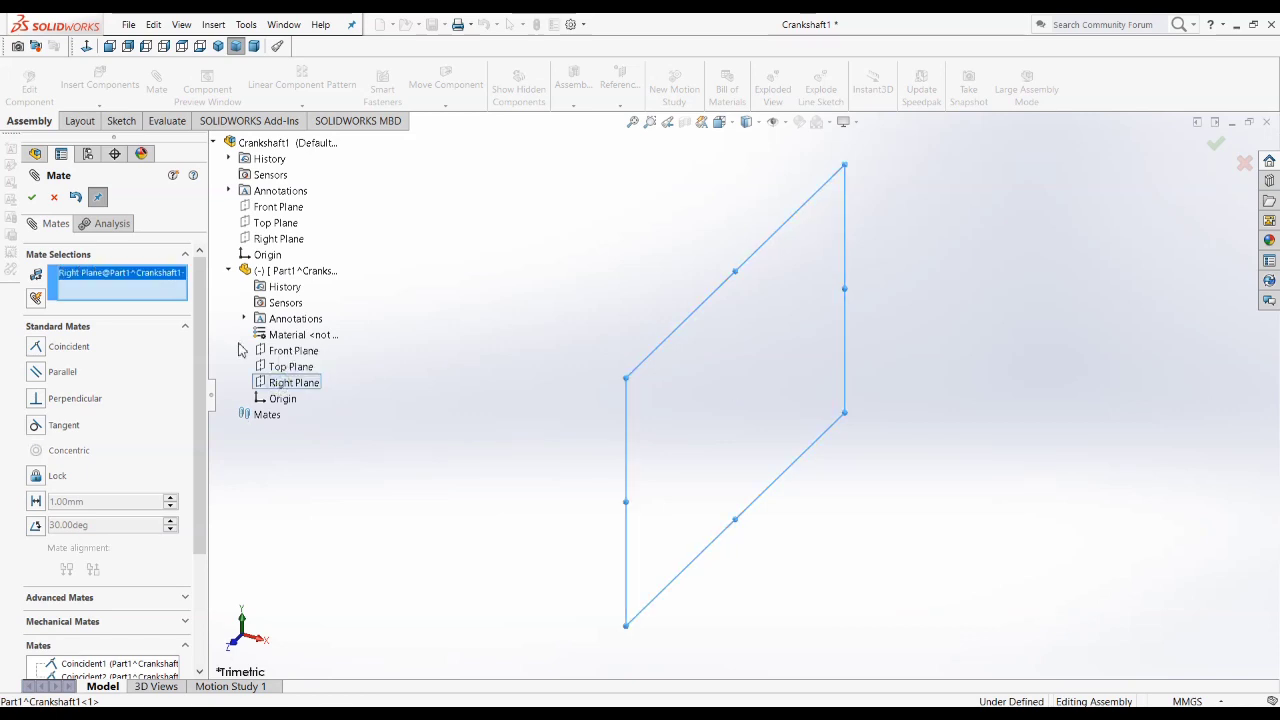
click(284, 239)
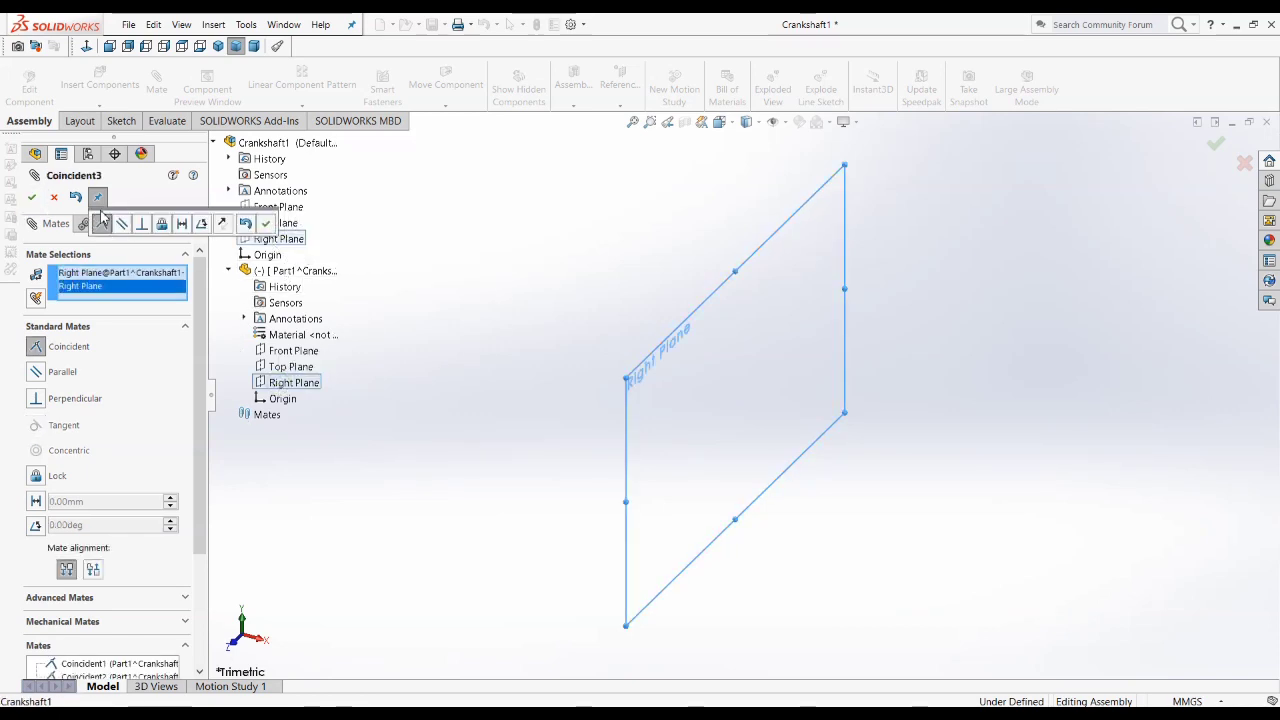
click(266, 224)
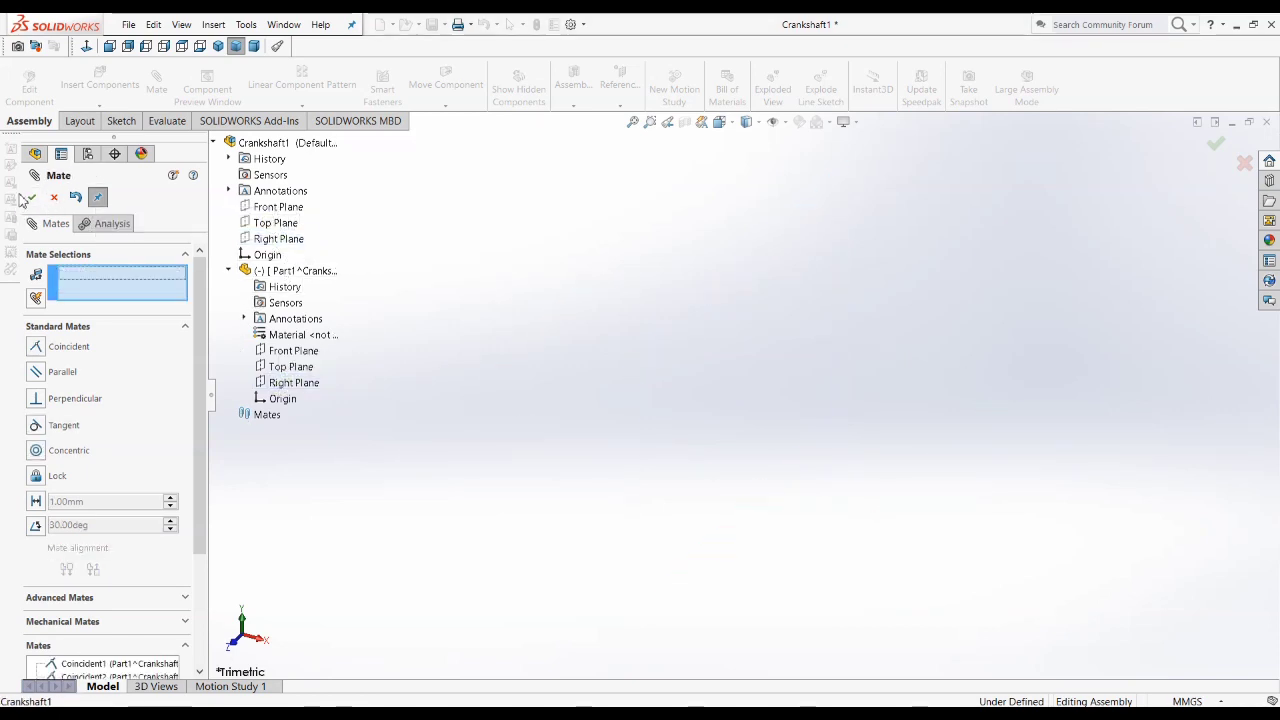
click(31, 197)
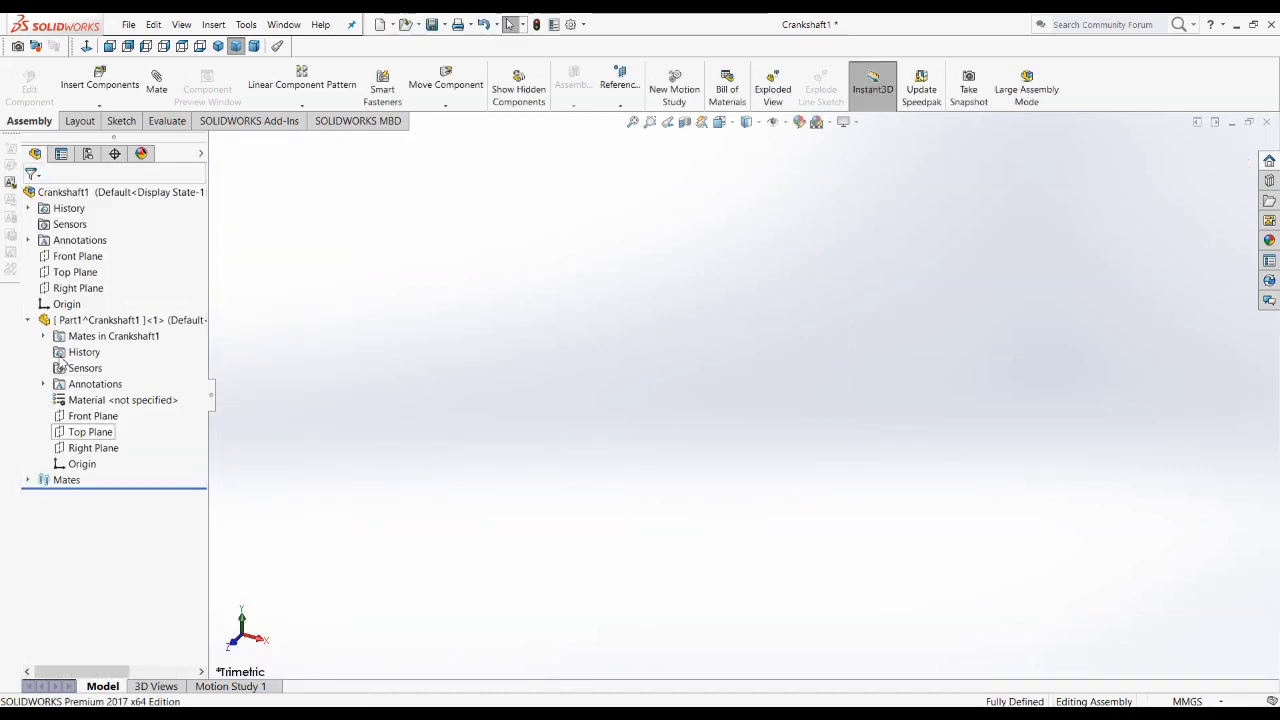
Step: Rename the new part as "Layout sketch 1" and collapse its entries in the feature tree
mouse_move(87, 326)
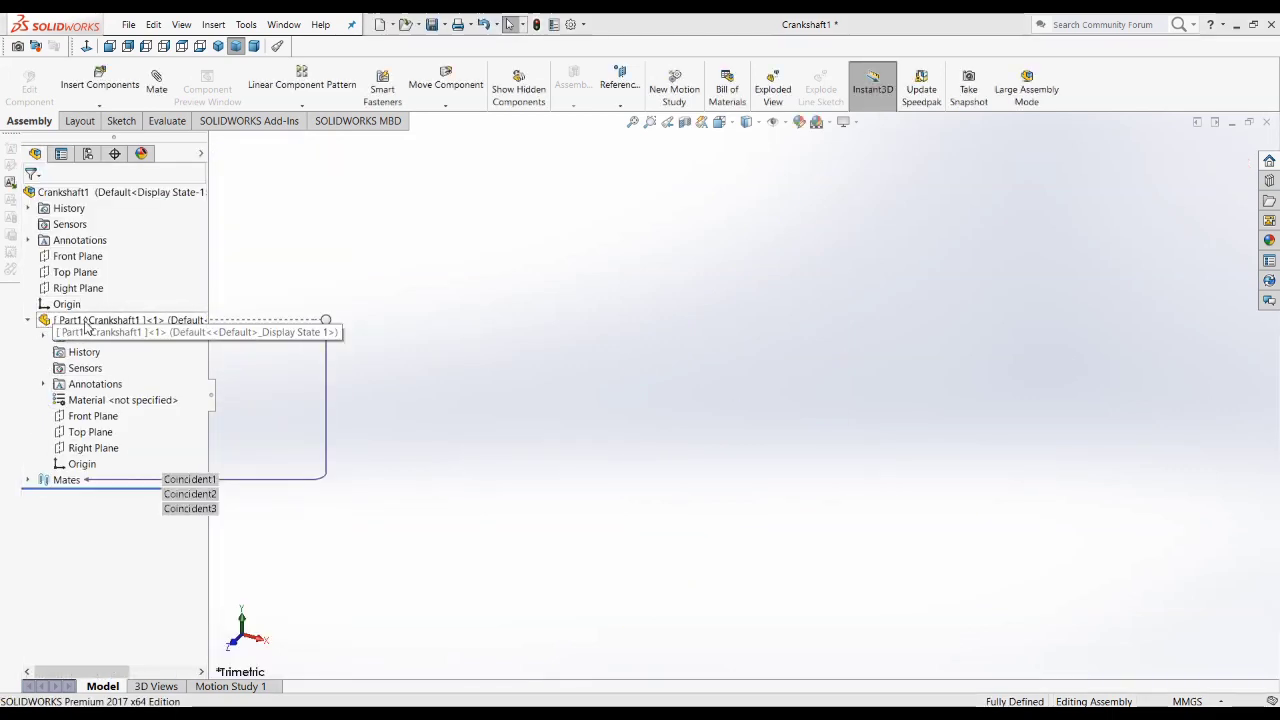
right_click(98, 323)
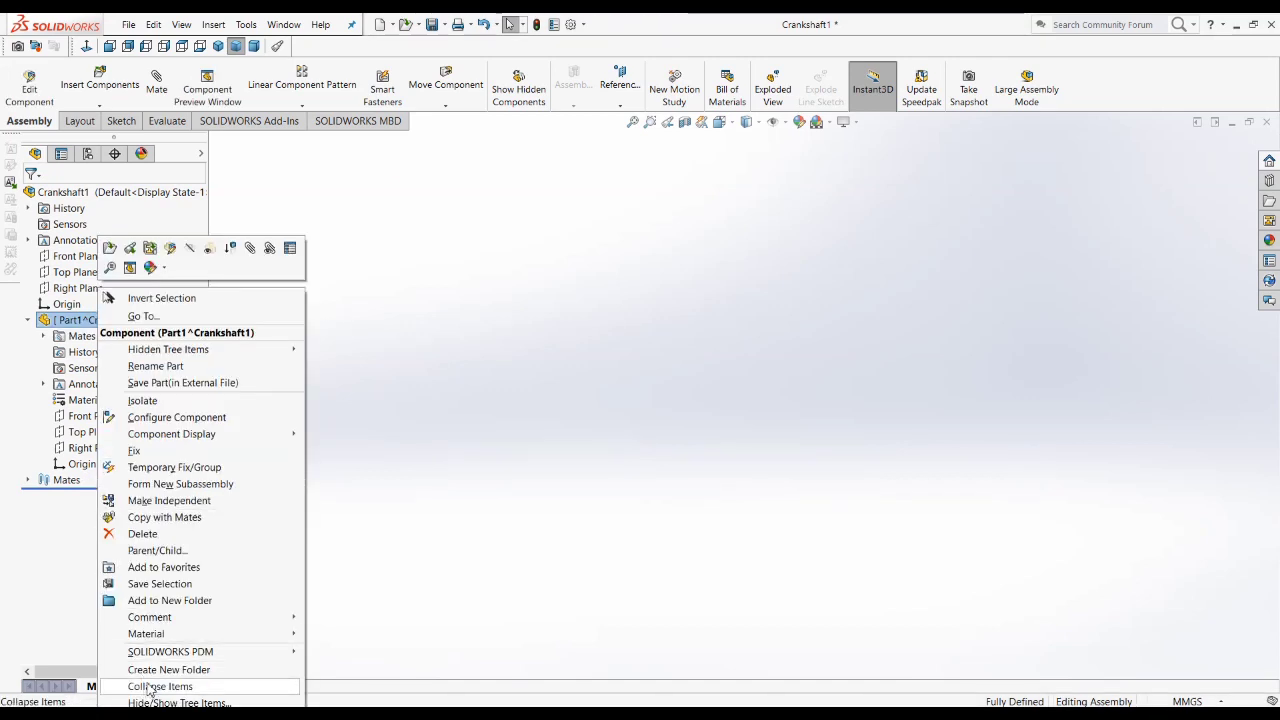
click(143, 367)
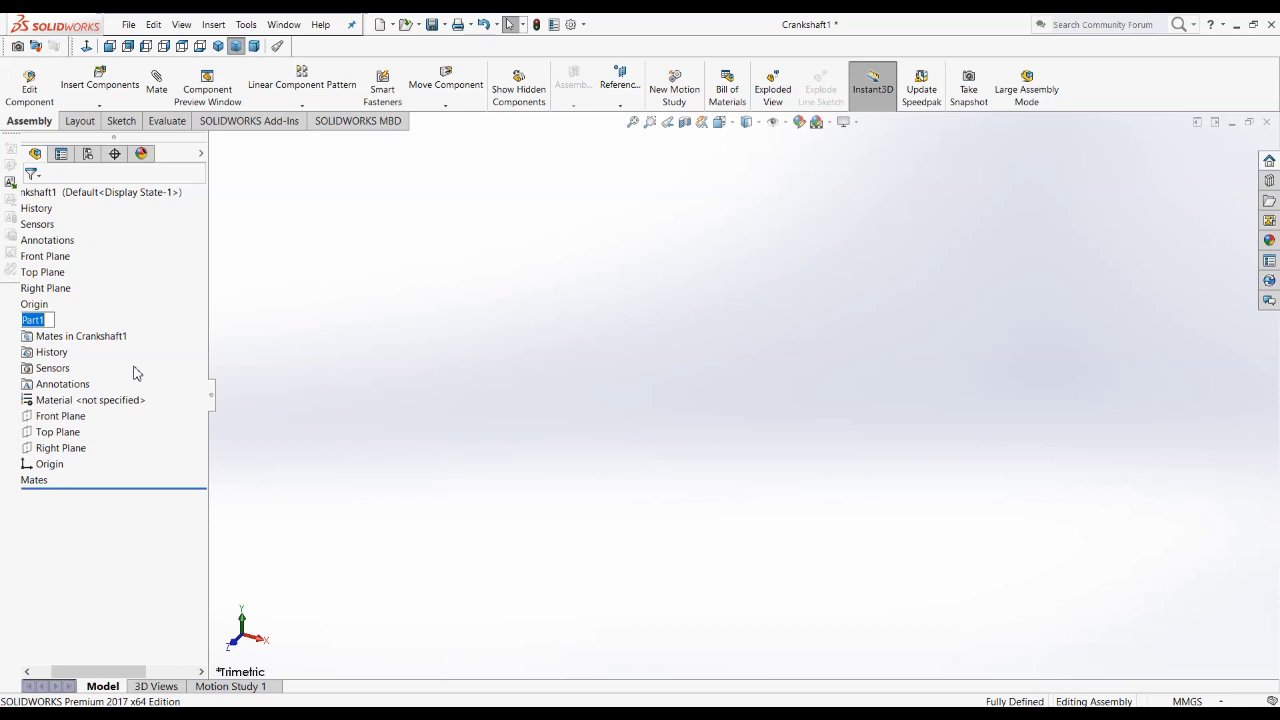
text(Layout skec)
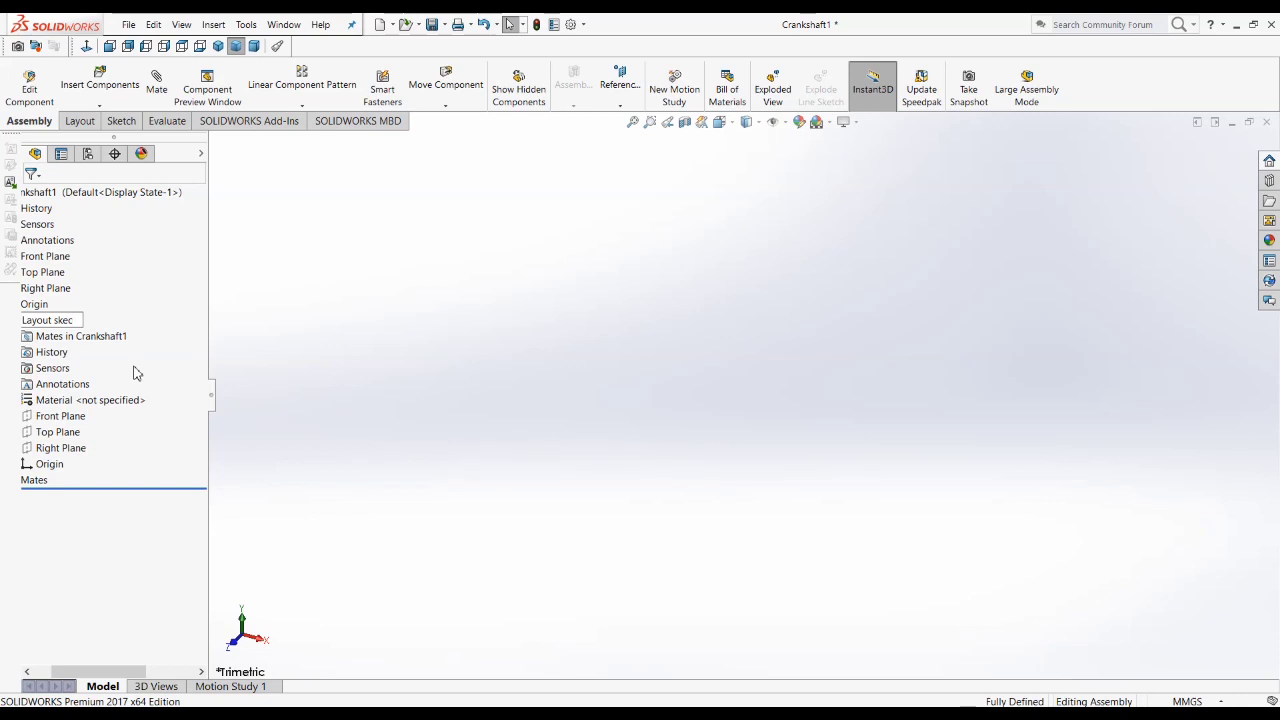
key(BackSpace)
text(tch 1)
click(42, 498)
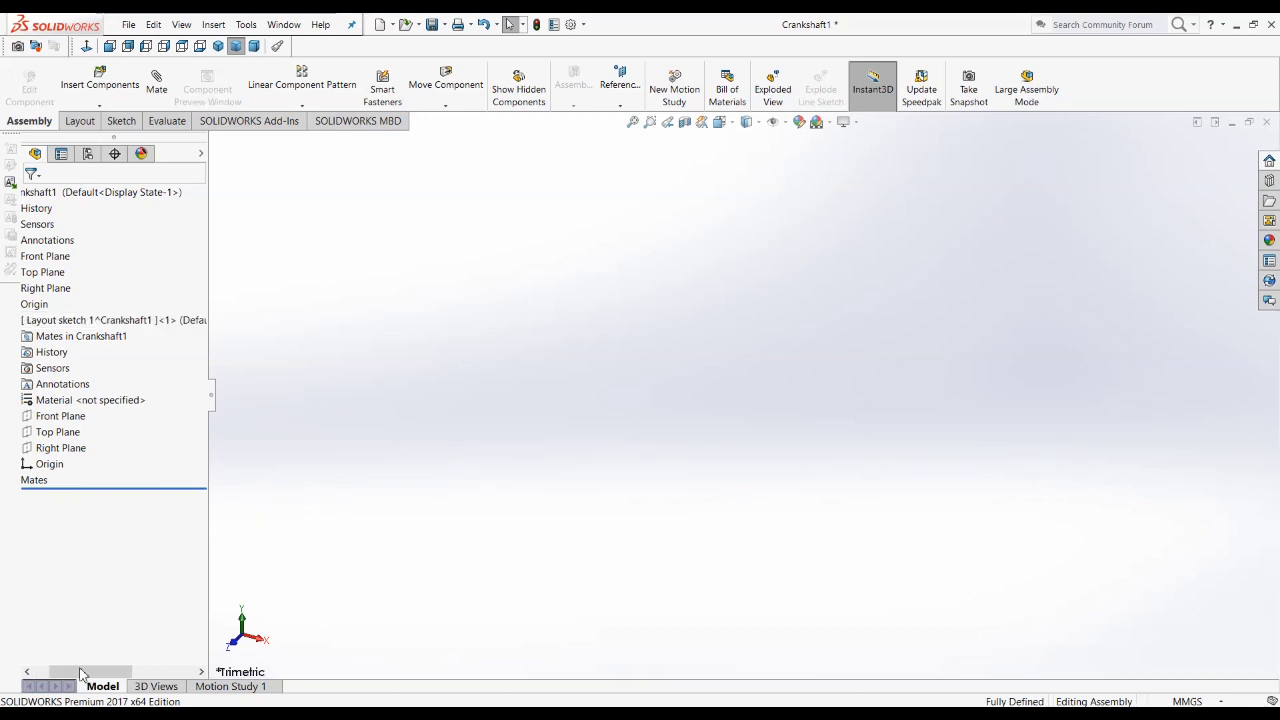
drag(84, 672, 13, 668)
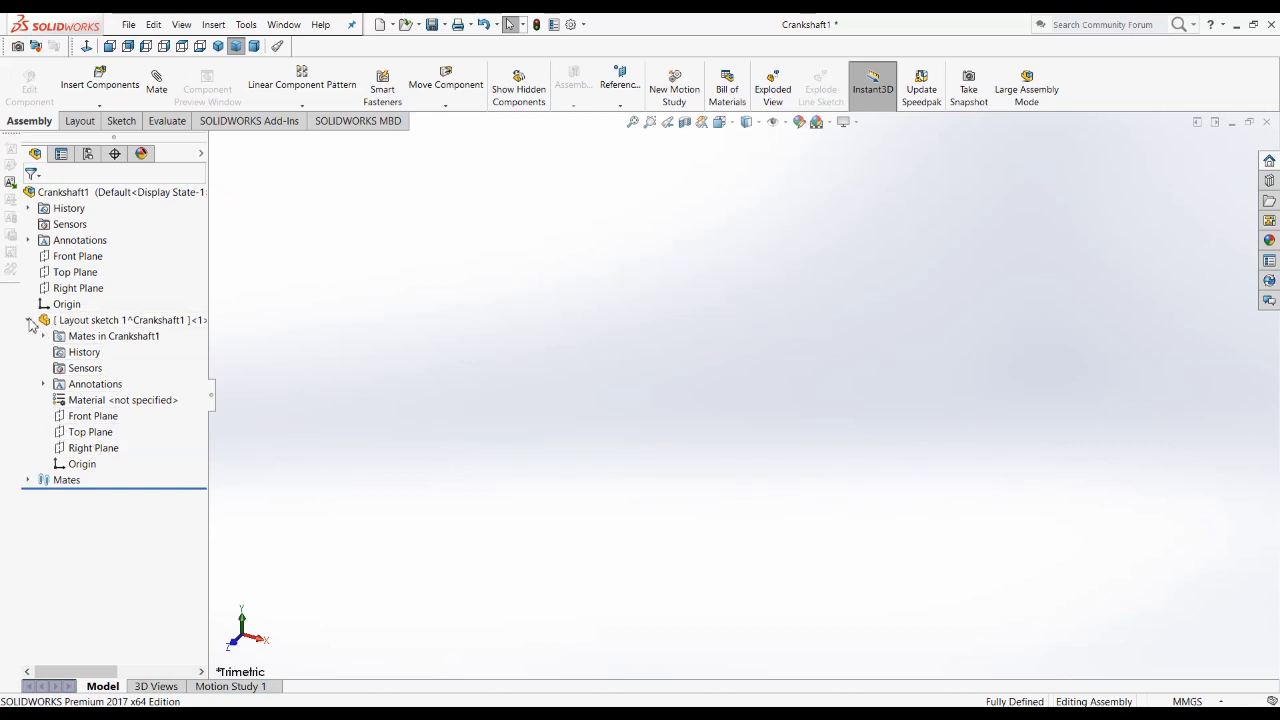
click(28, 320)
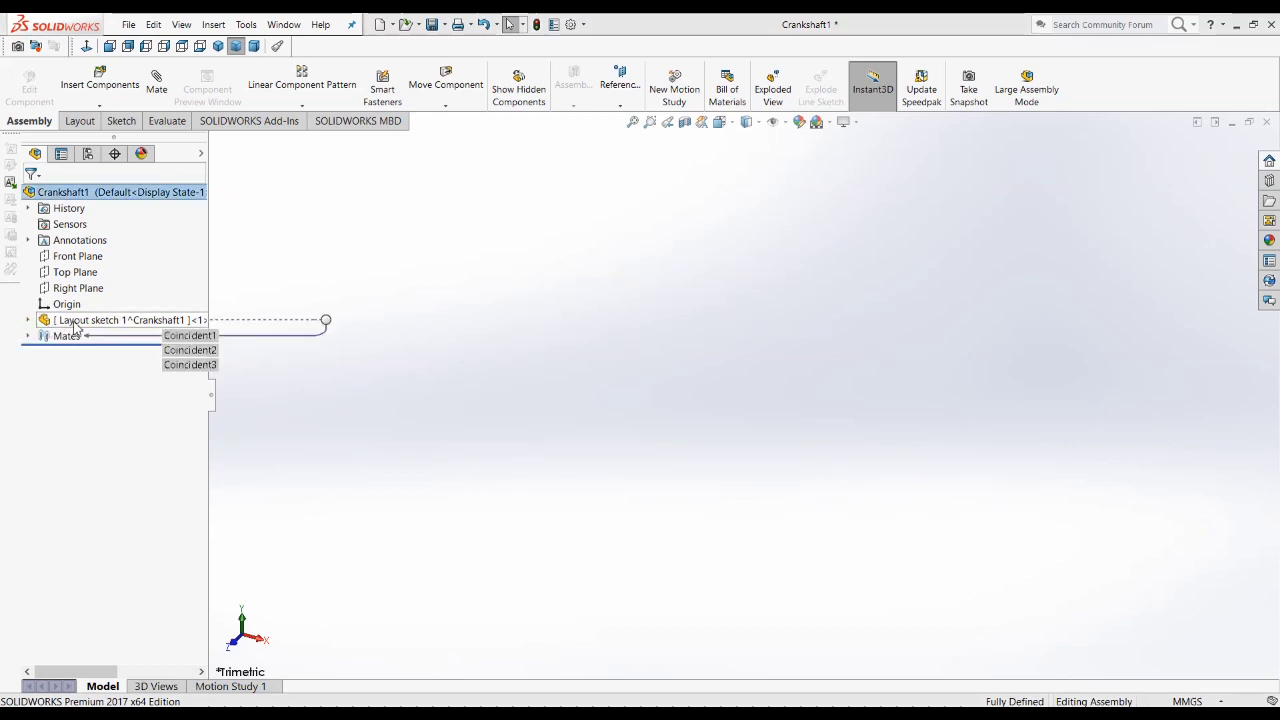
Step: Edit the Layout sketch 1 part in place and start a sketch on its Right Plane, viewed normal to the plane
click(75, 322)
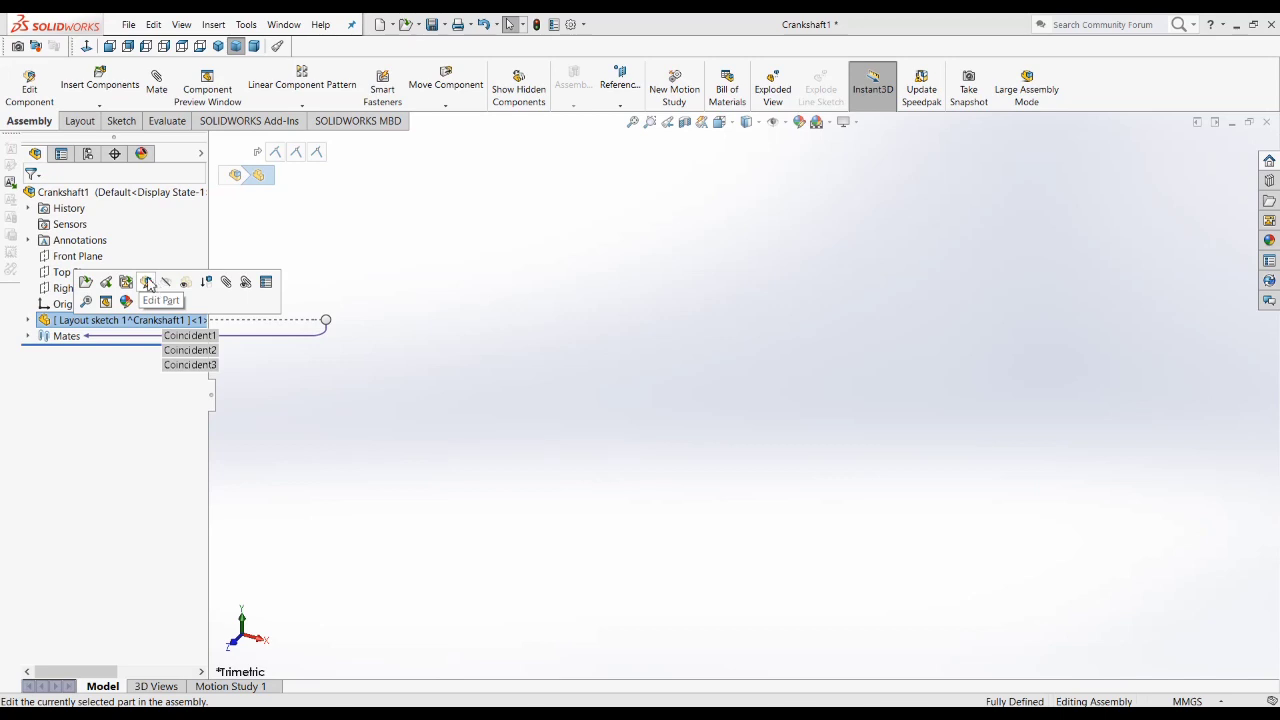
click(148, 285)
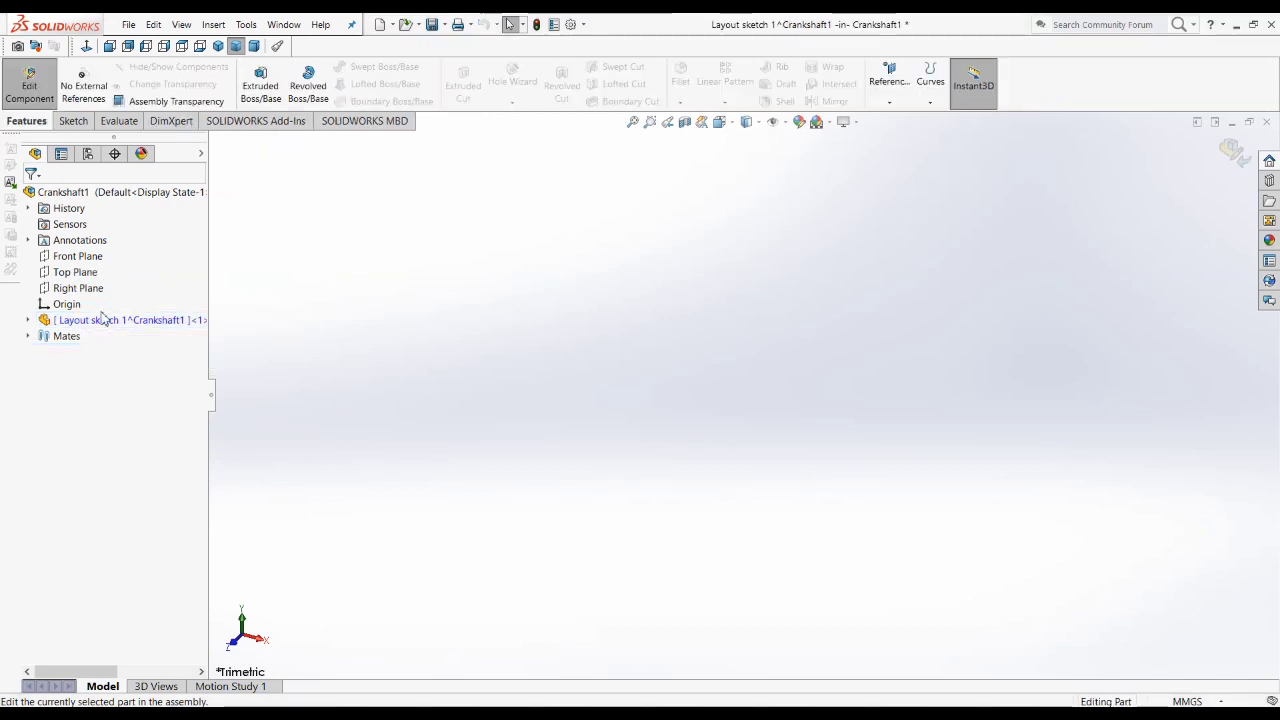
click(29, 321)
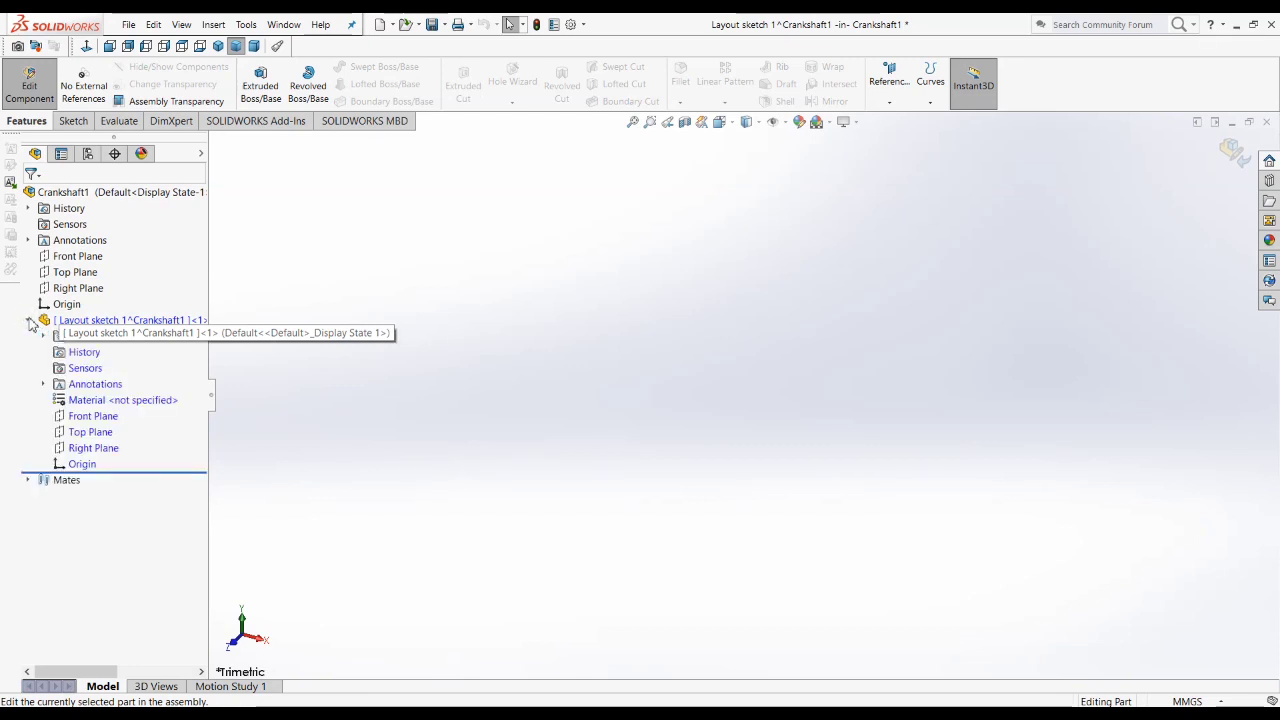
click(92, 450)
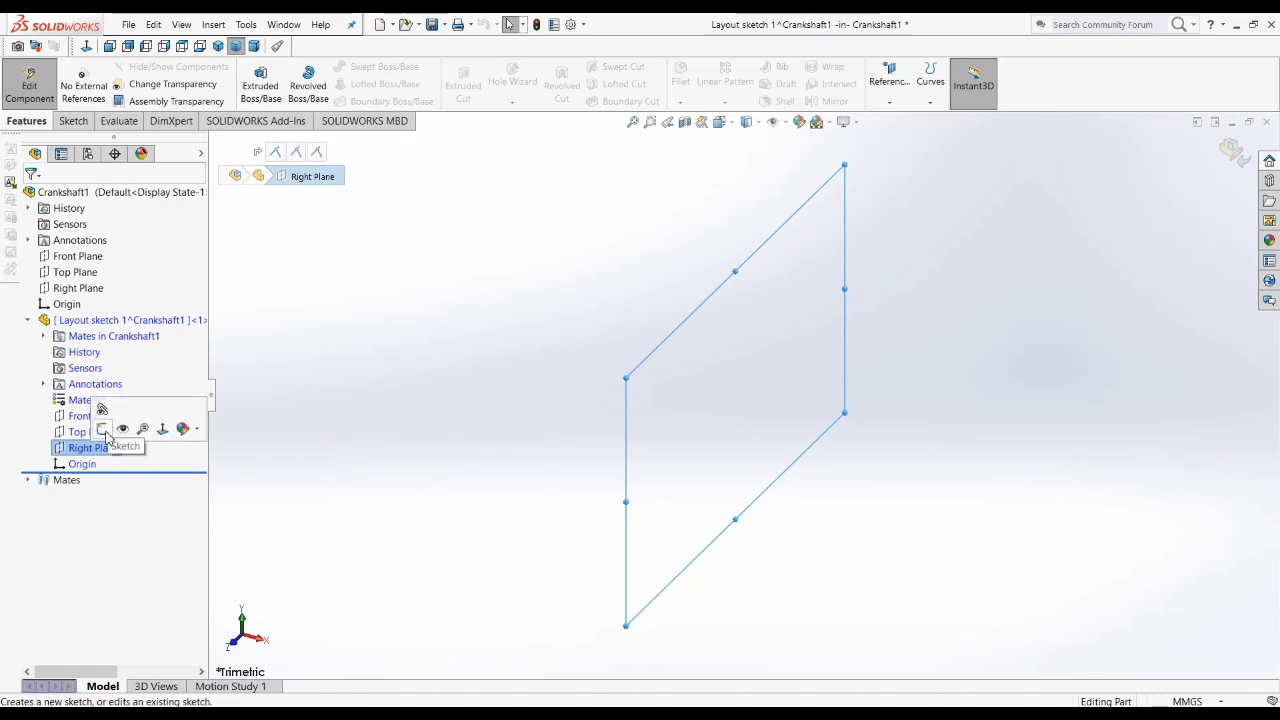
click(102, 429)
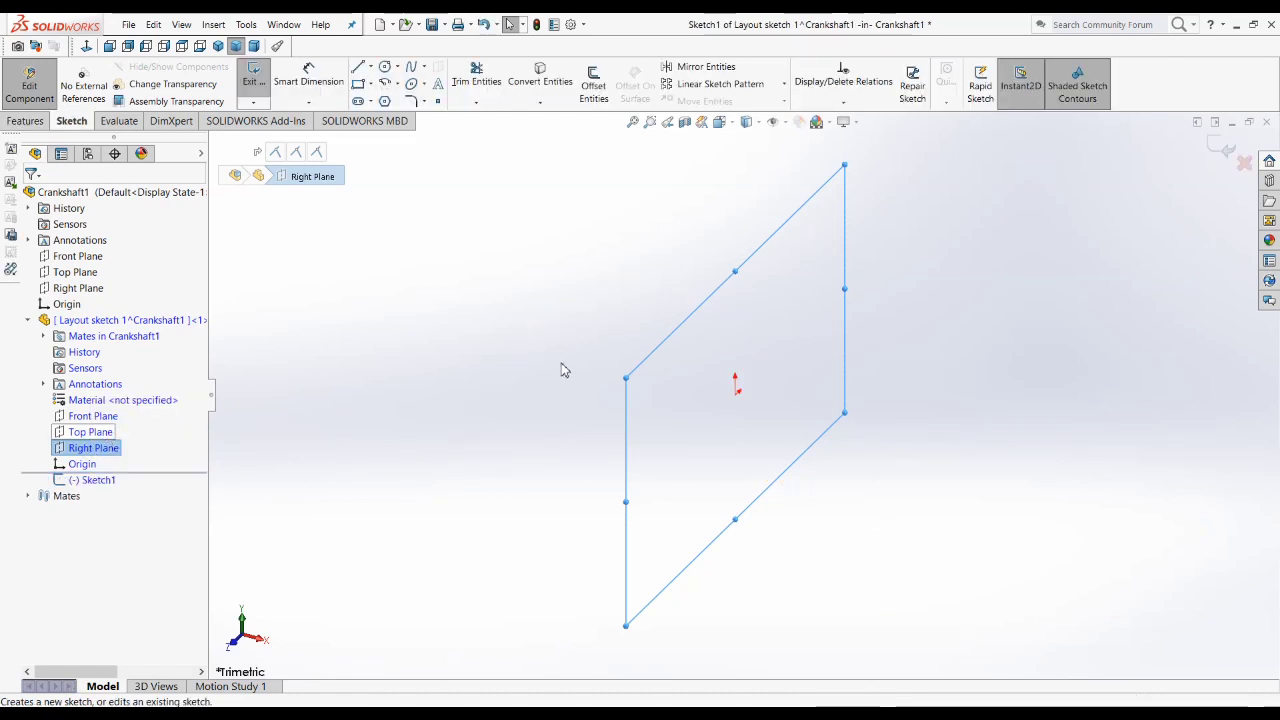
click(86, 47)
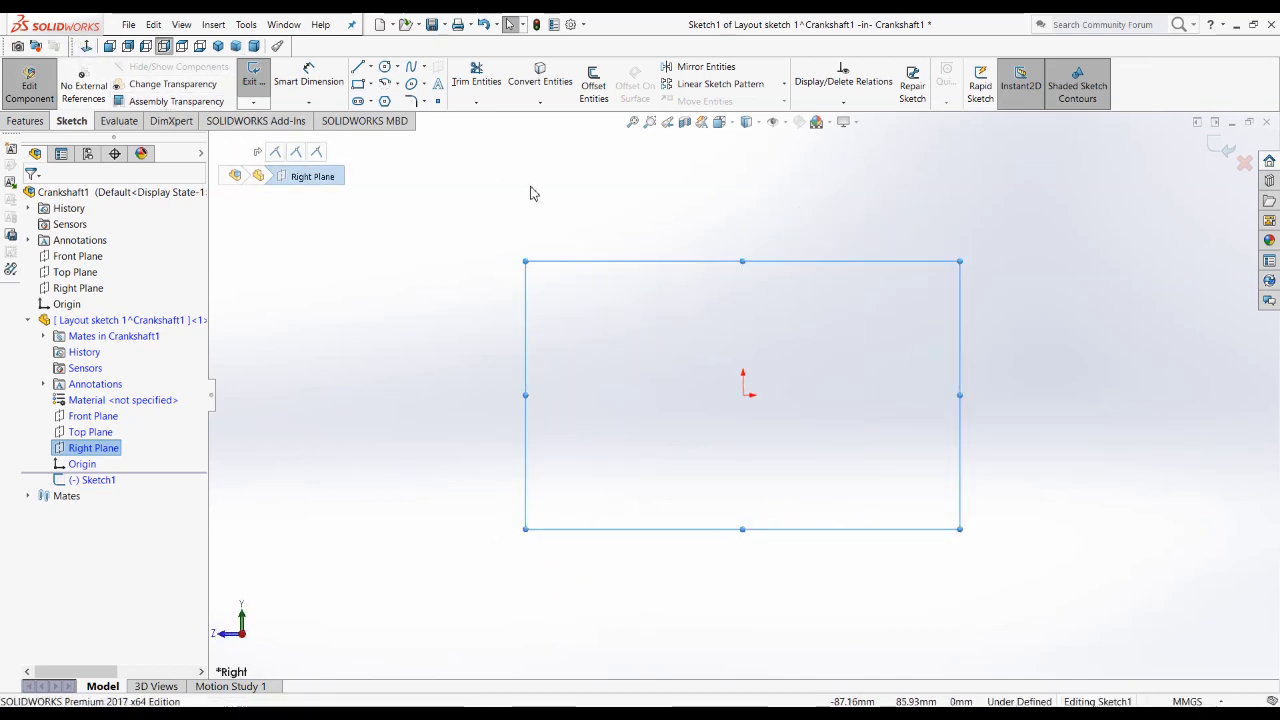
right_click(884, 55)
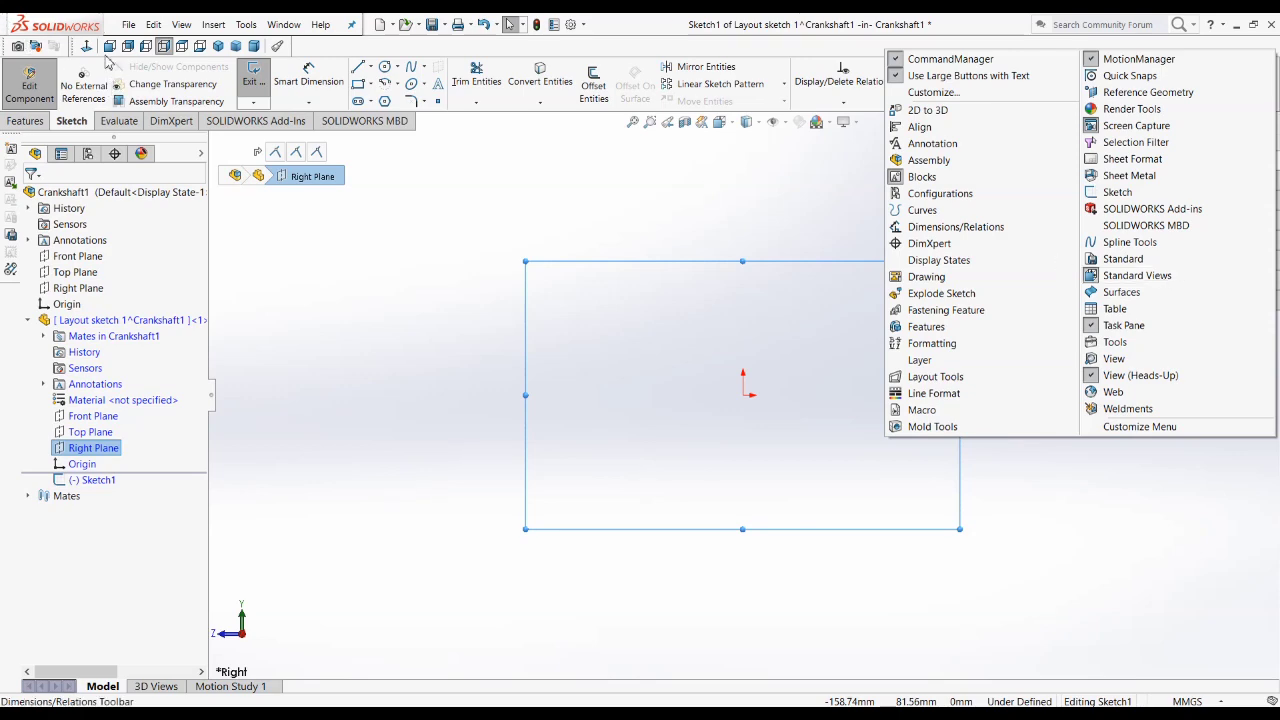
click(557, 188)
click(721, 125)
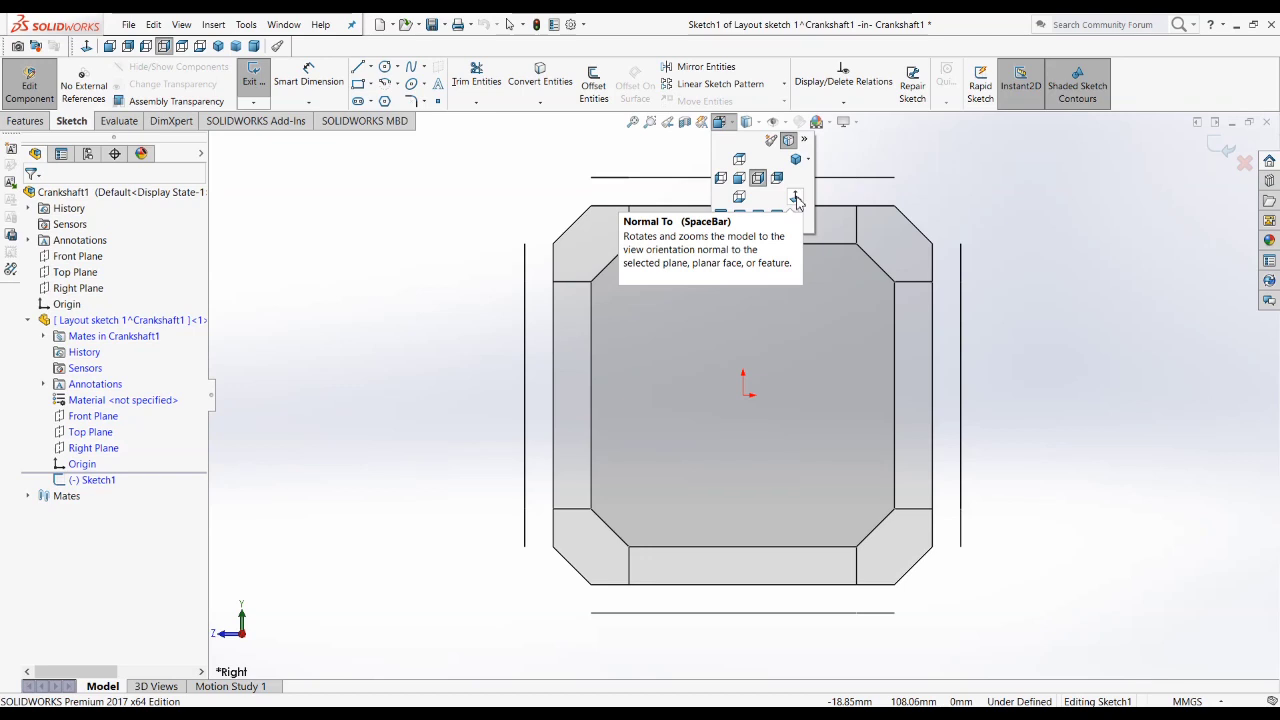
click(495, 178)
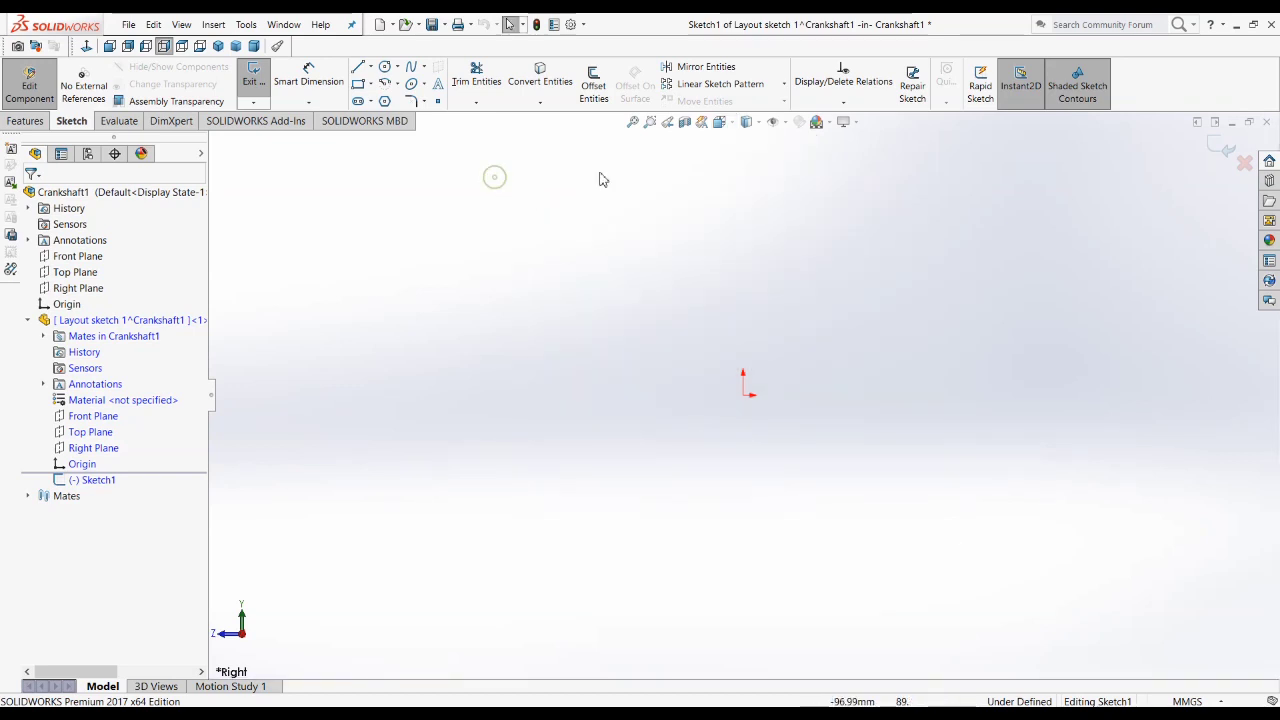
Step: Look up the Measure command's keyboard shortcut in the Customize settings by searching for "mea"
right_click(755, 51)
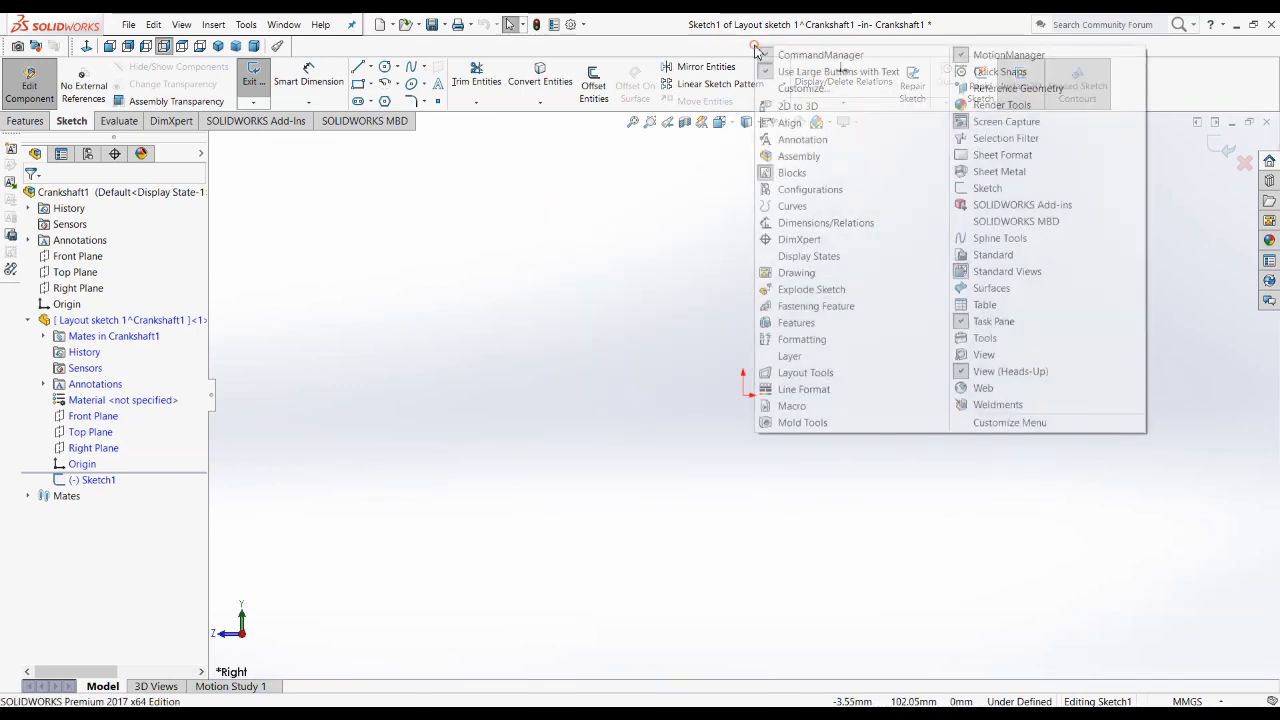
click(800, 89)
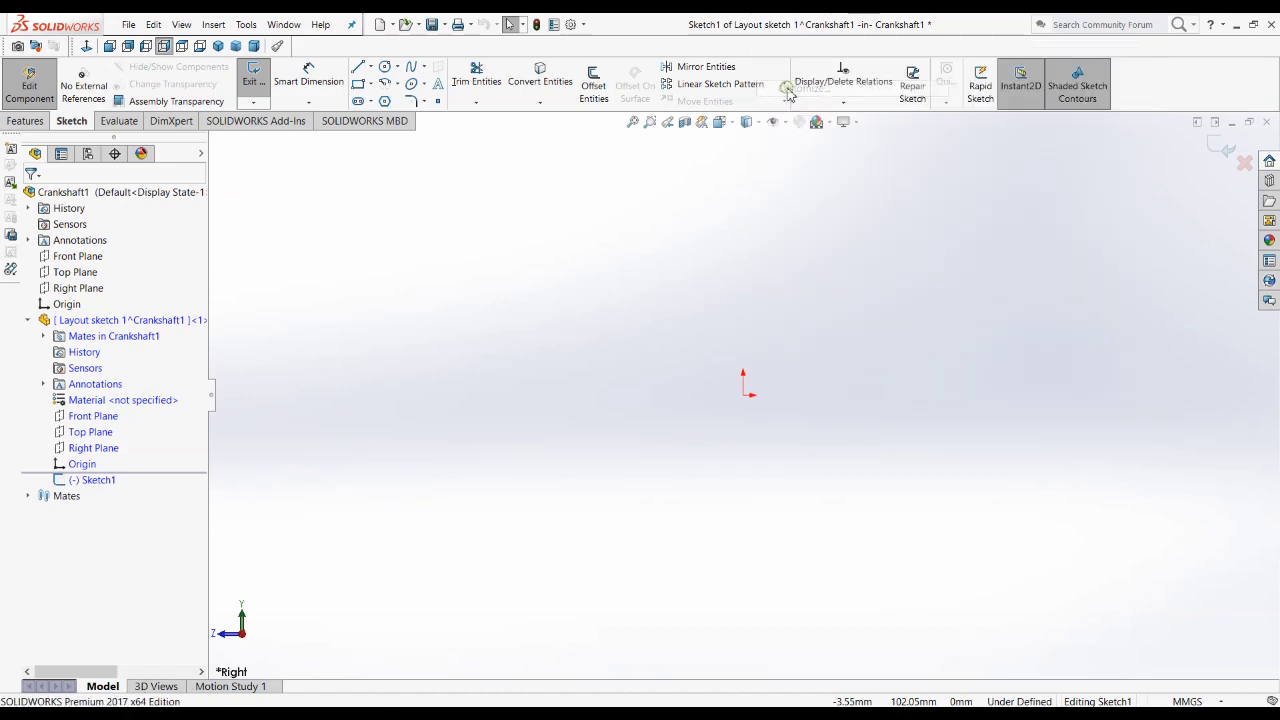
click(576, 143)
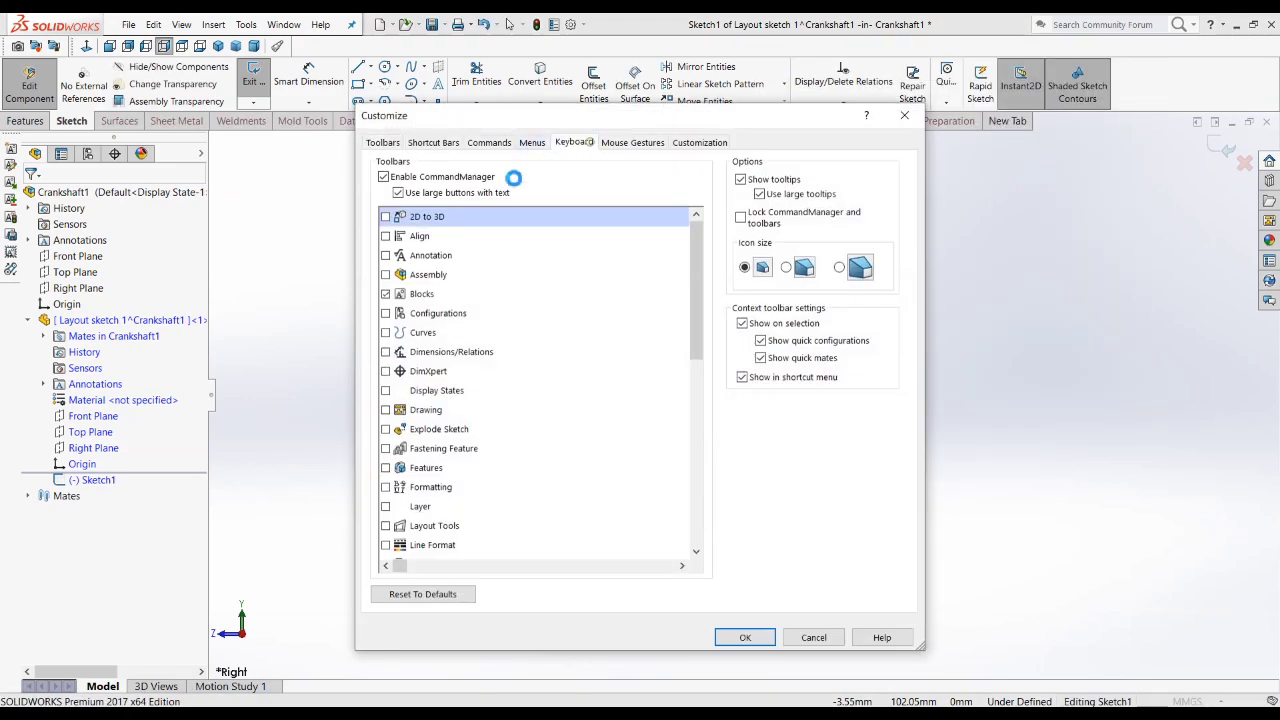
click(490, 212)
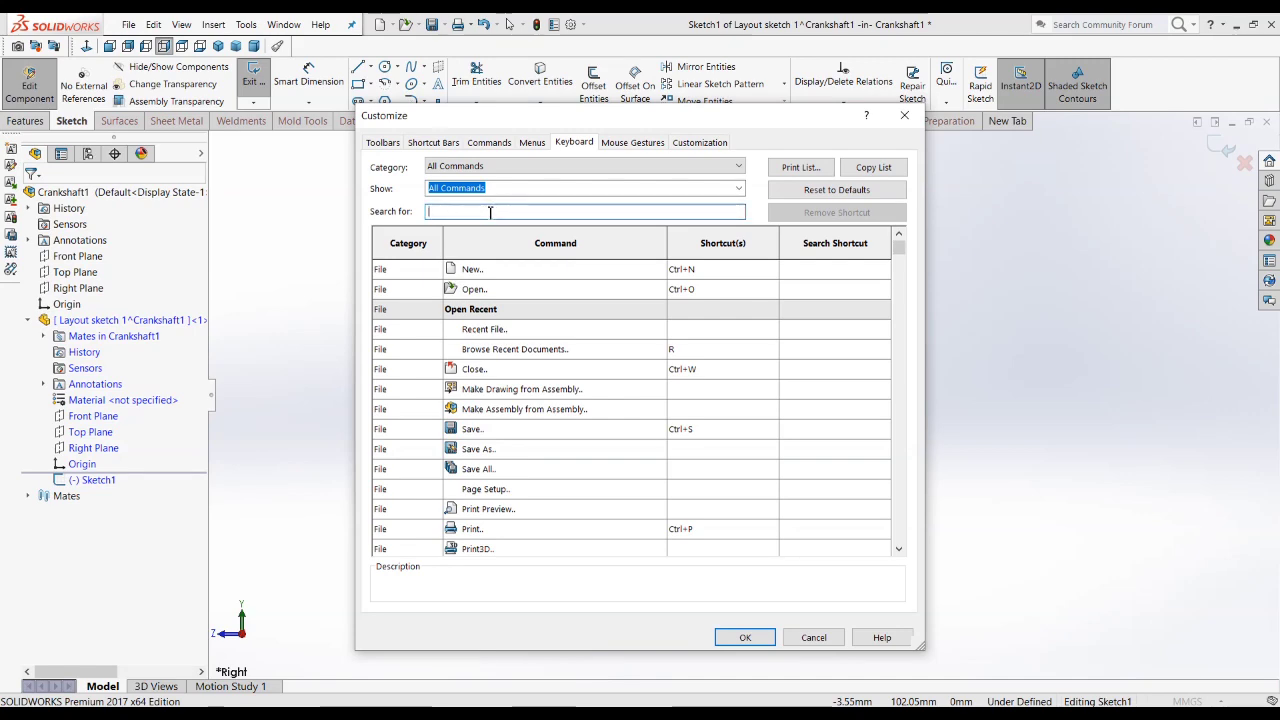
text(mes)
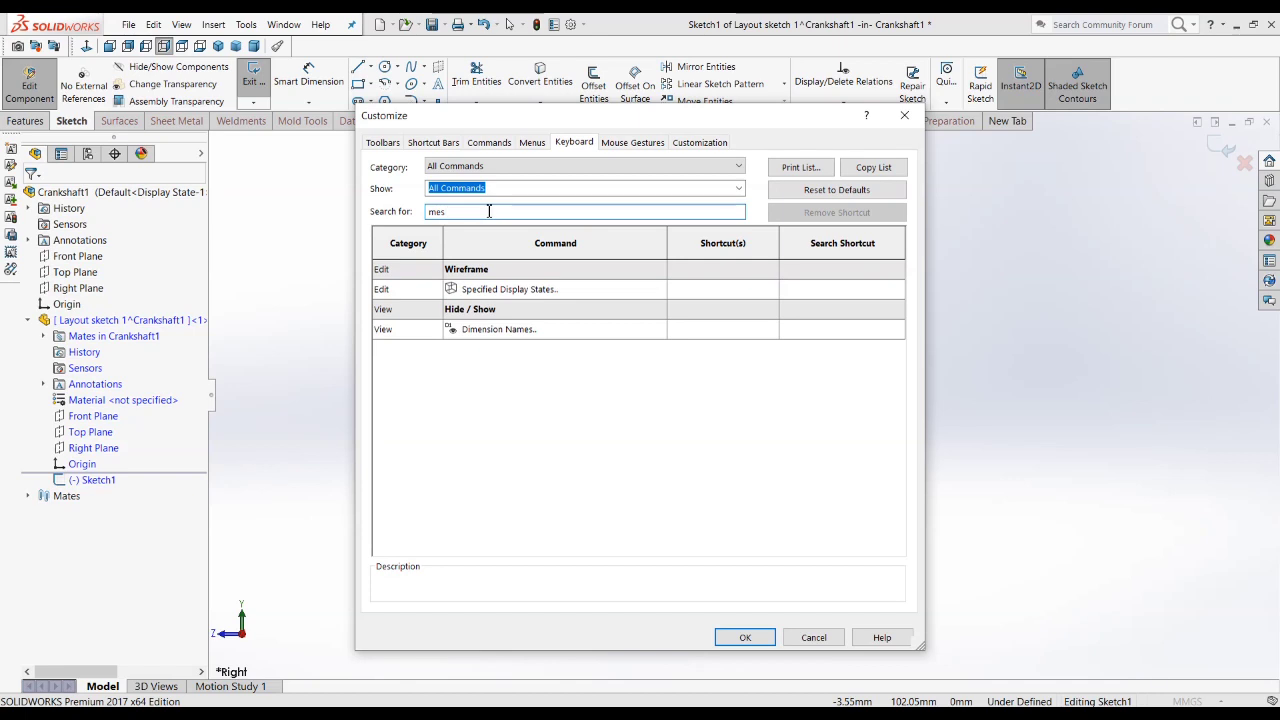
key(BackSpace)
text(a)
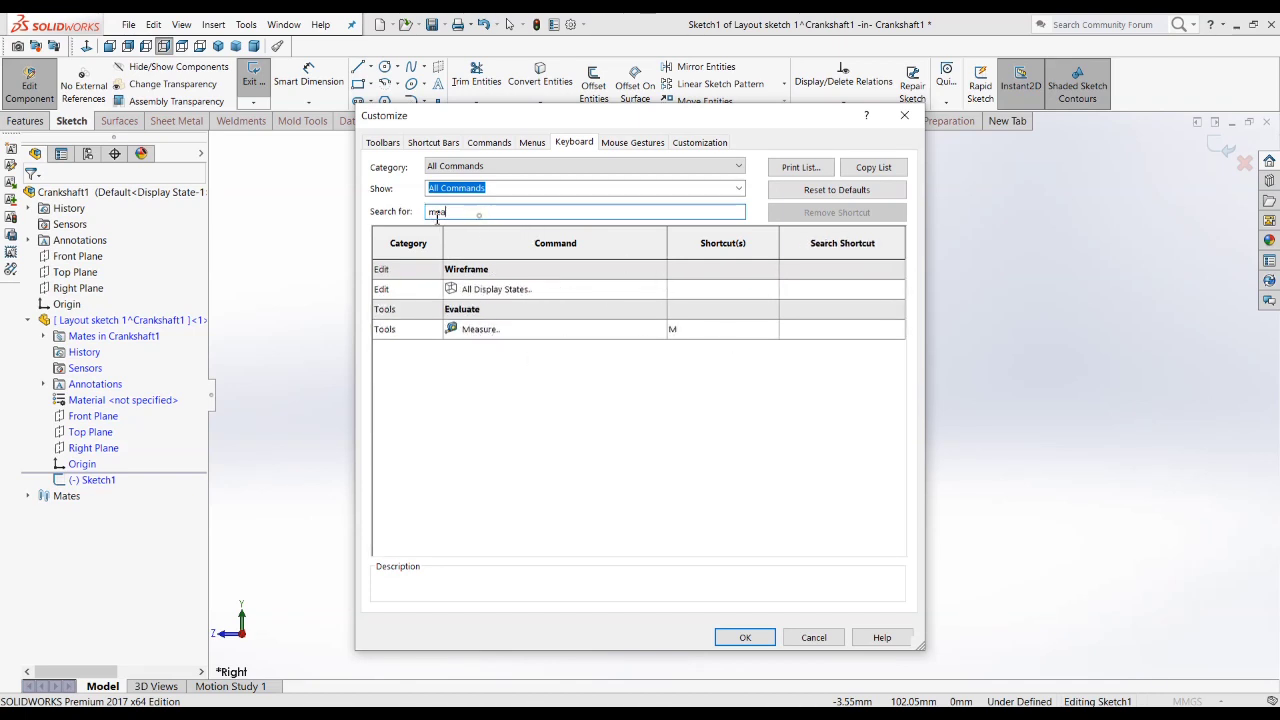
Step: Search the keyboard commands for "norm" to check the Normal To shortcut, and clear the search
key(ctrl+a)
text(nor)
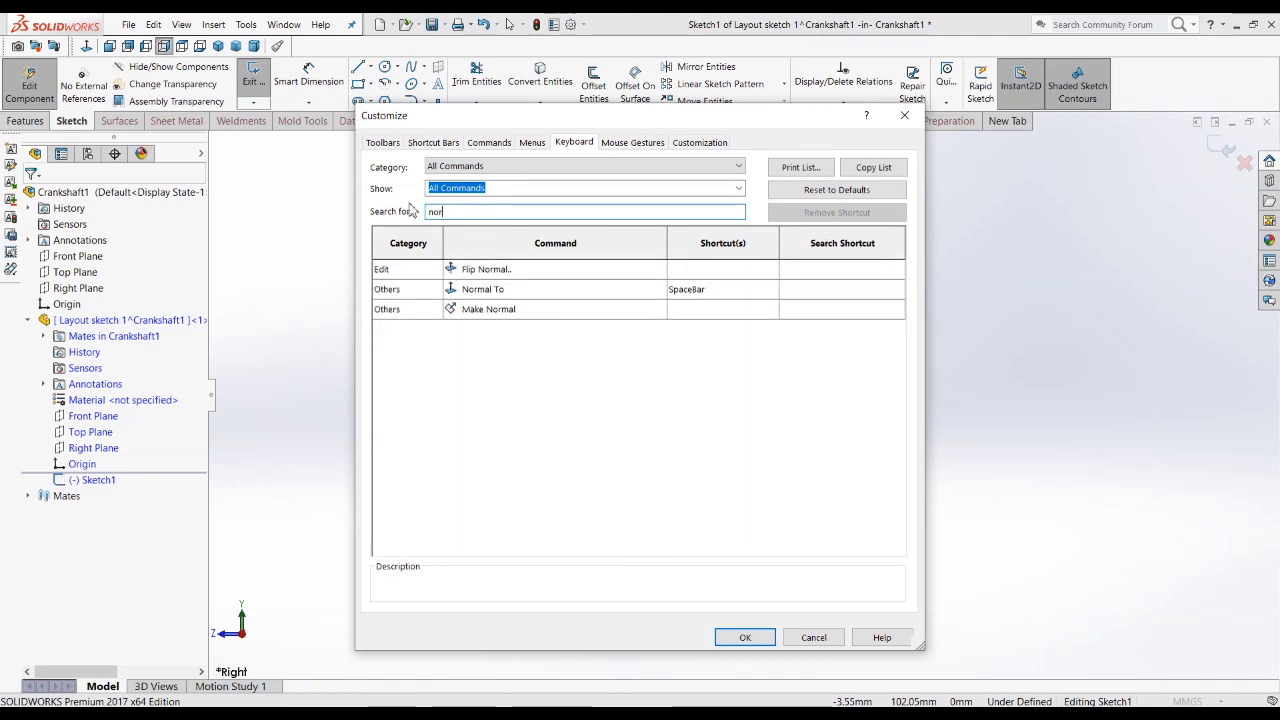
text(m)
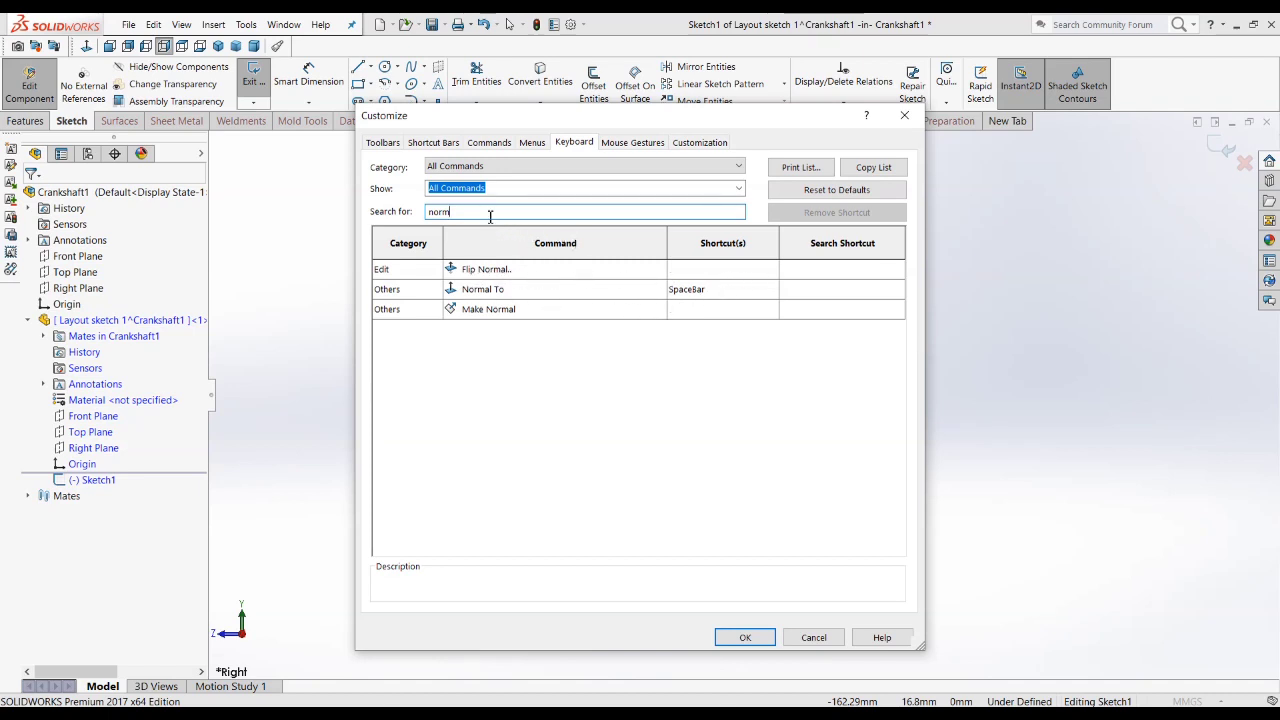
drag(482, 214, 403, 216)
key(BackSpace)
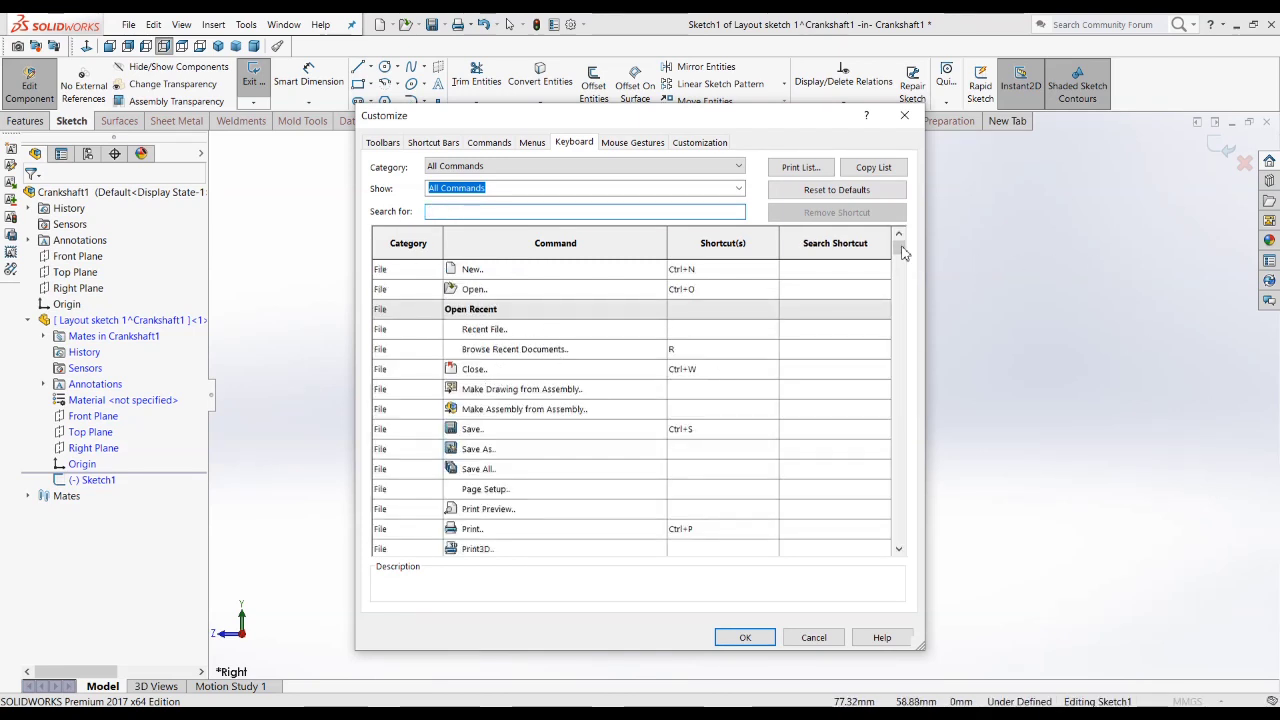
Step: Look up the Isometric view's shortcut by searching for "iso", and leave the Customize settings without saving changes
drag(902, 252, 903, 287)
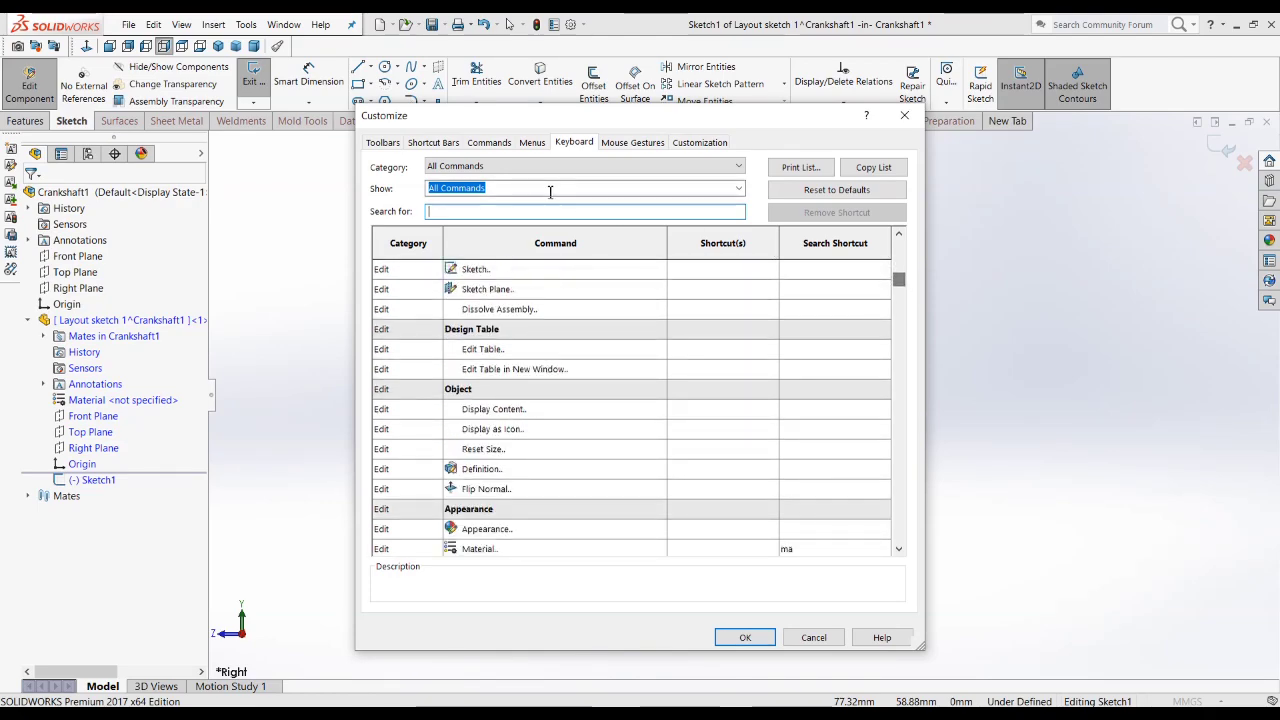
click(503, 211)
text(iso)
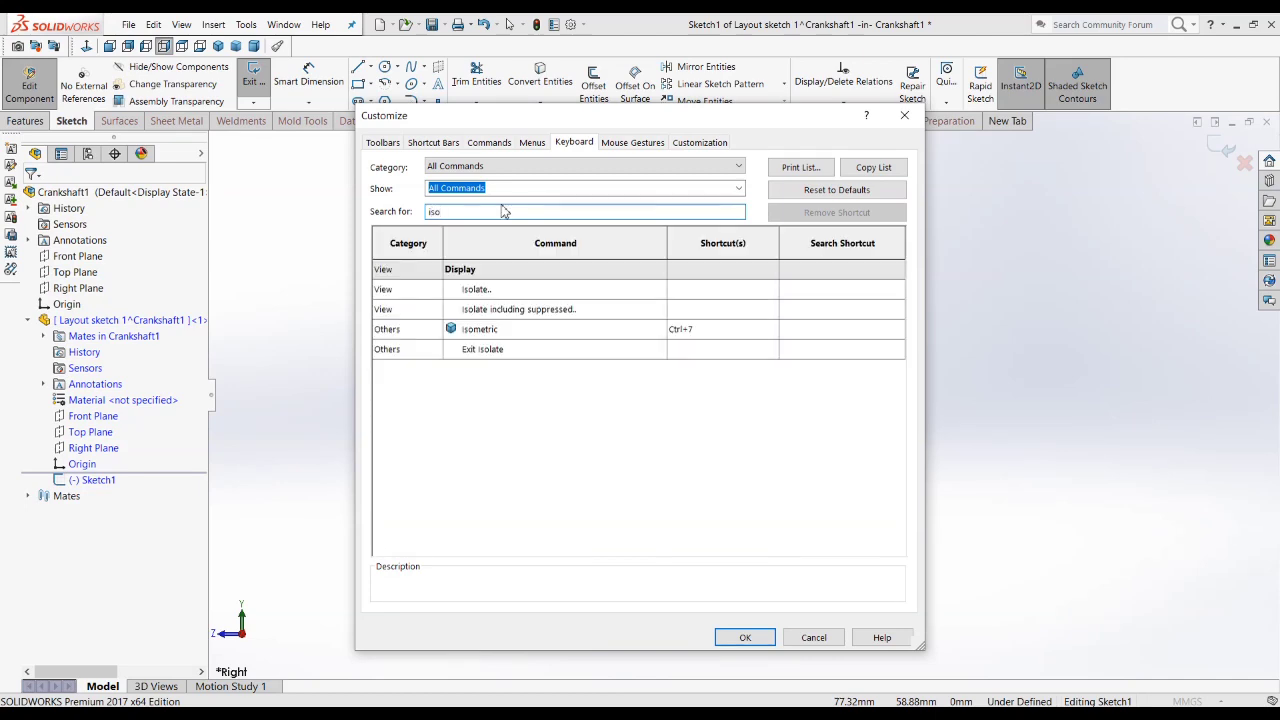
click(697, 332)
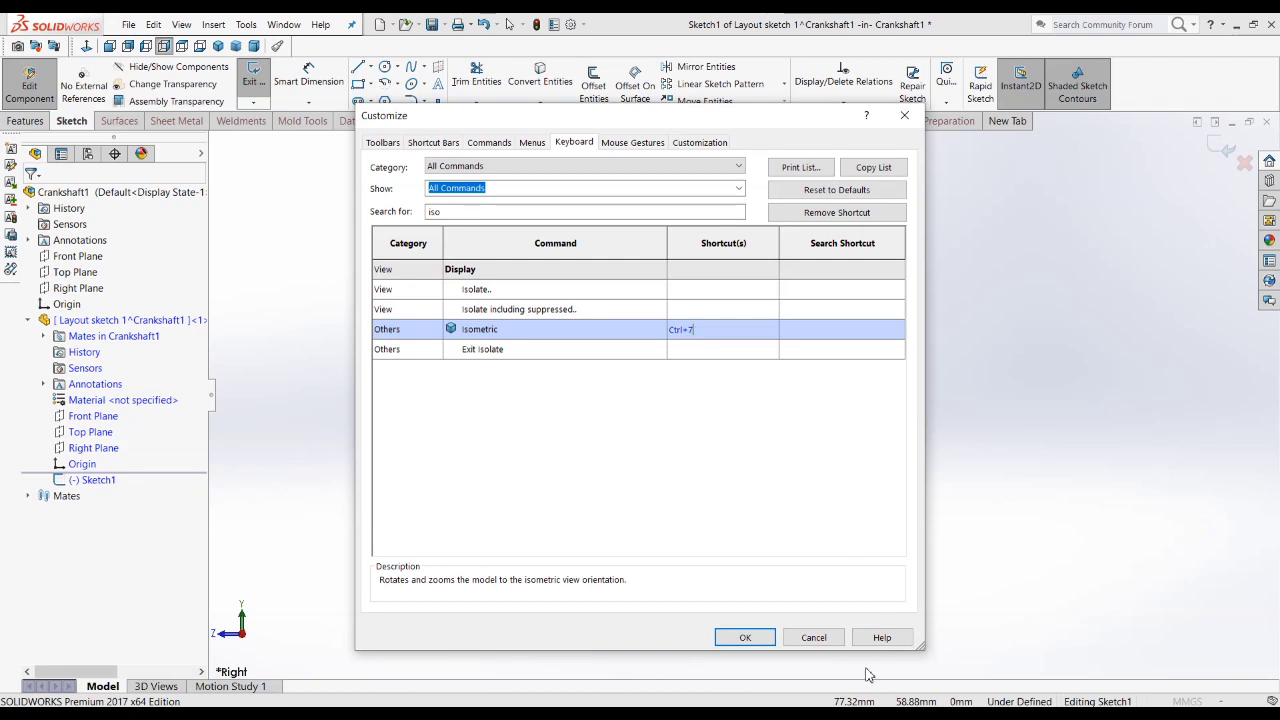
click(815, 638)
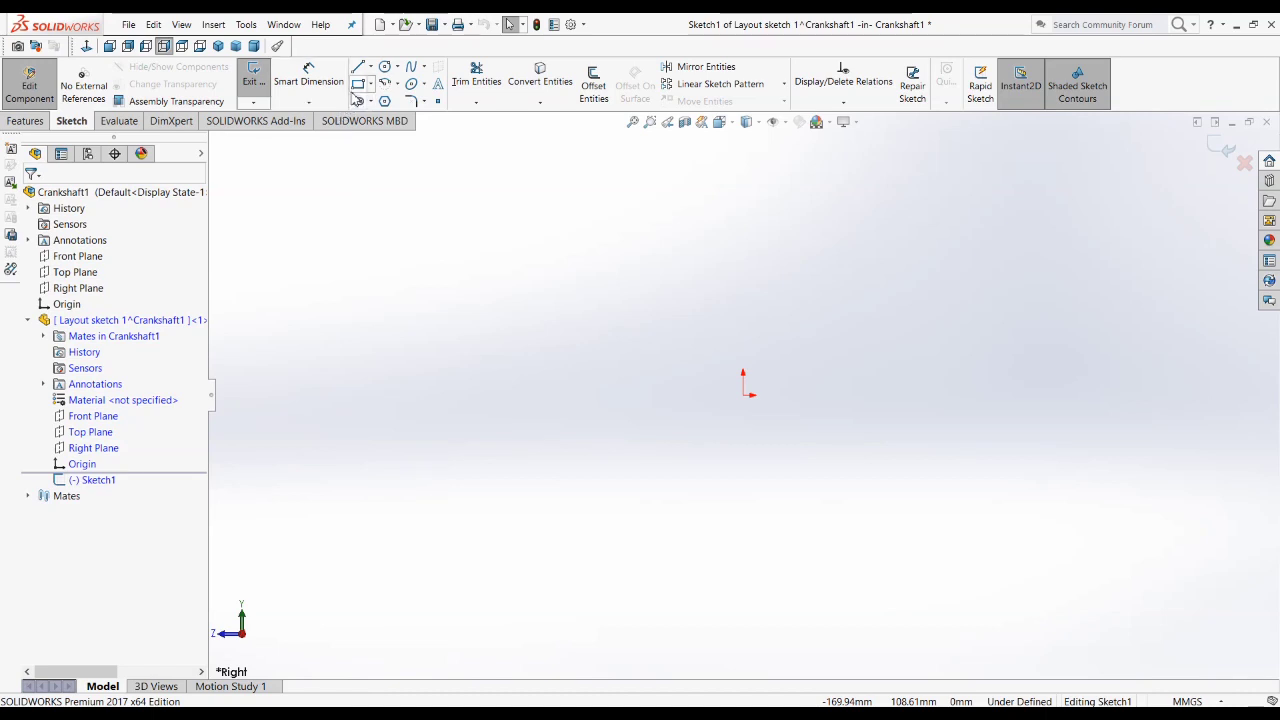
Step: Sketch a vertical centerline about 146 mm long passing through the origin, and end the Centerline tool
click(369, 68)
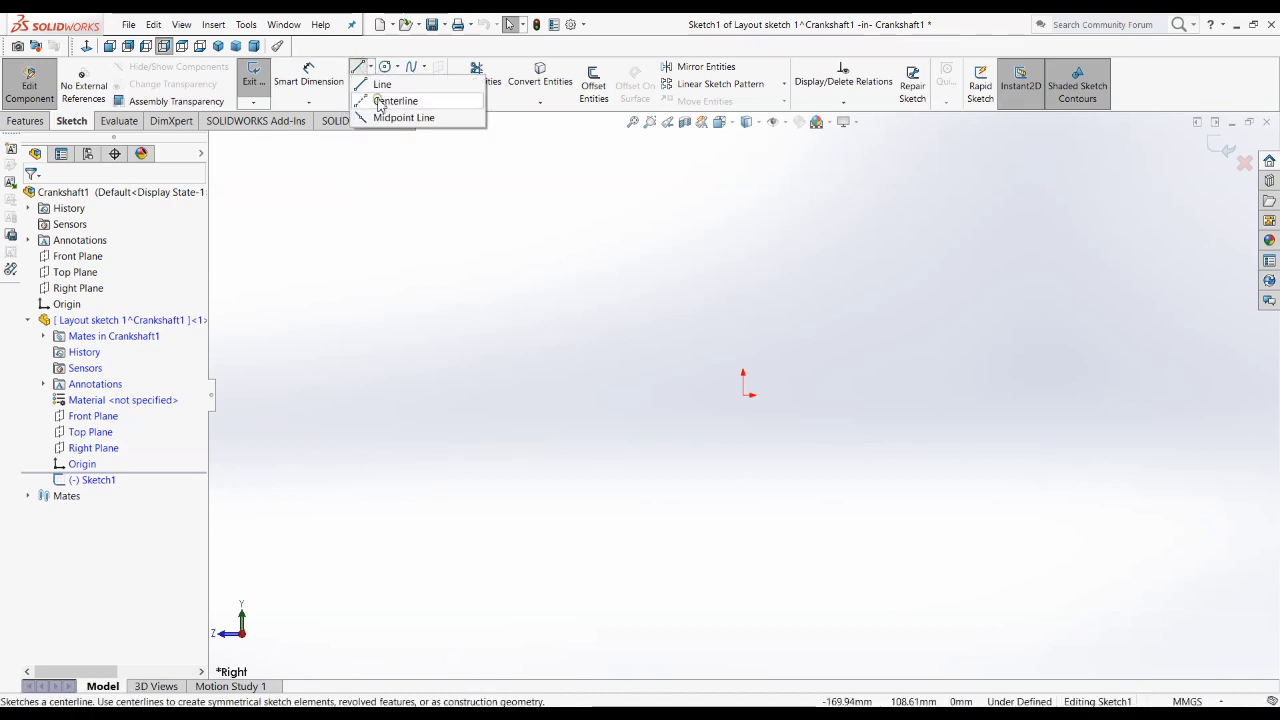
click(380, 102)
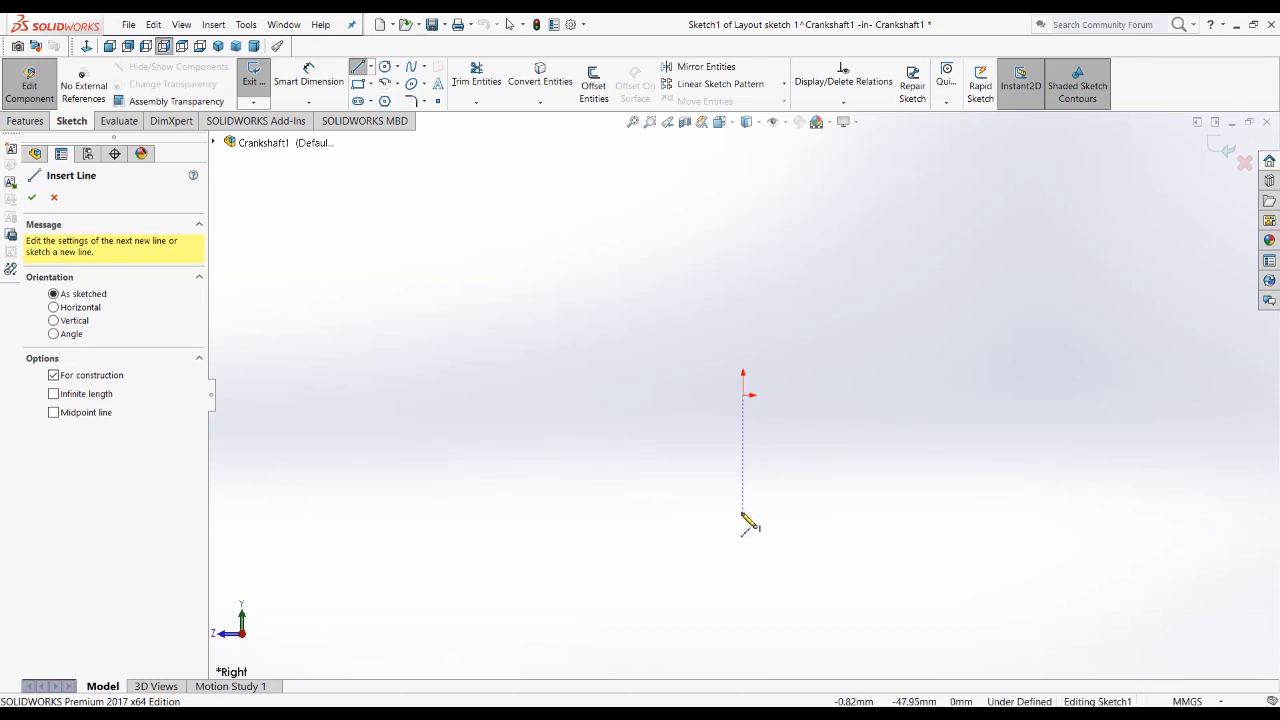
click(742, 512)
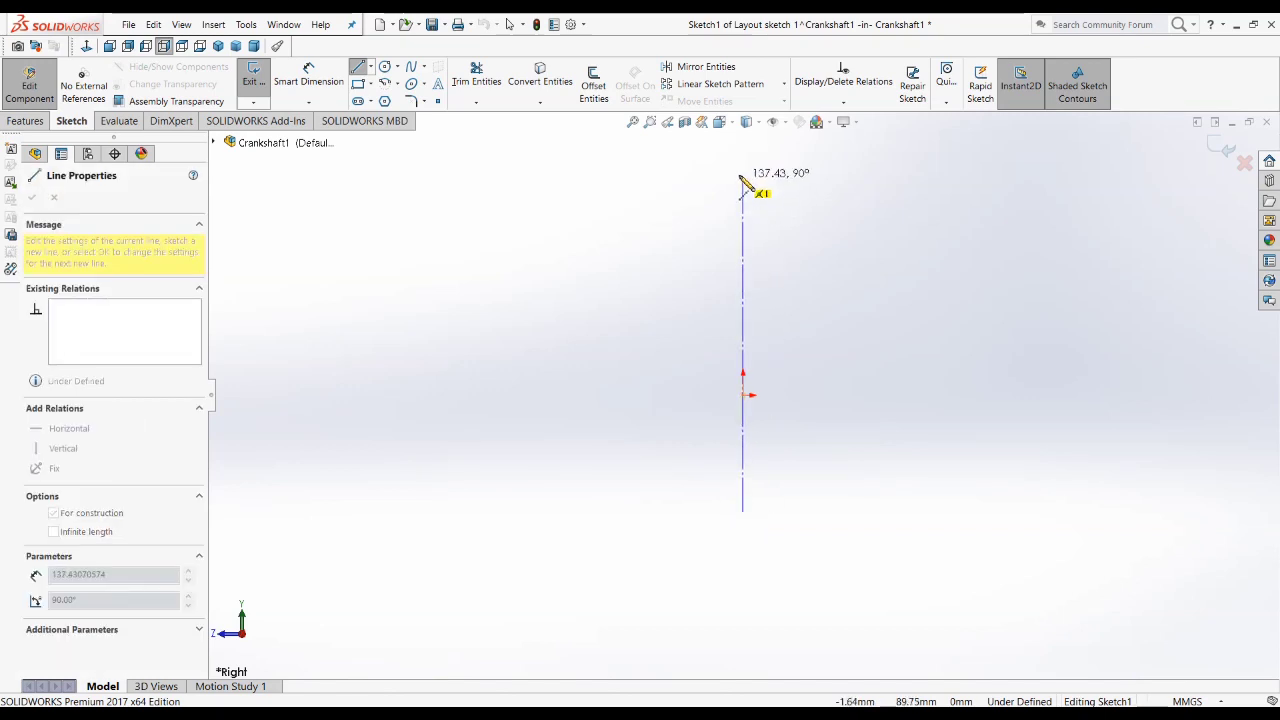
click(742, 157)
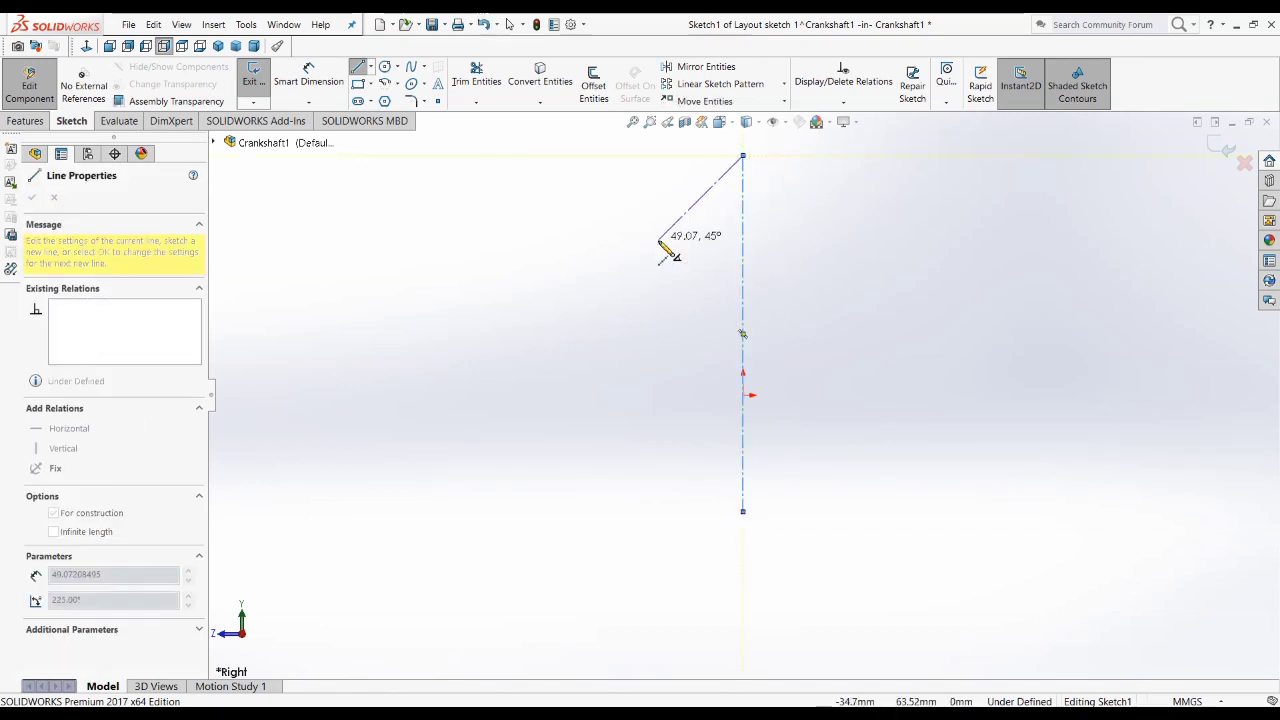
key(Escape)
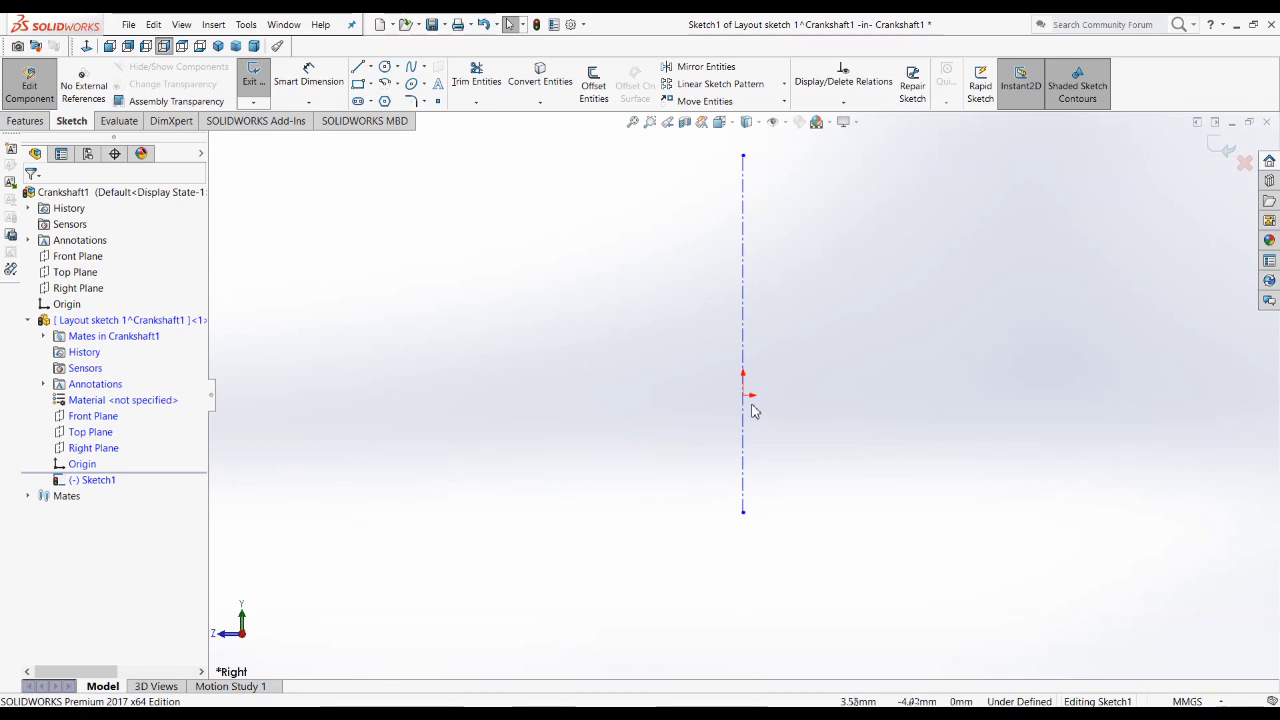
Step: Move the centerline sideways off the origin and add a coincident relation between the line and the origin
drag(669, 406, 671, 407)
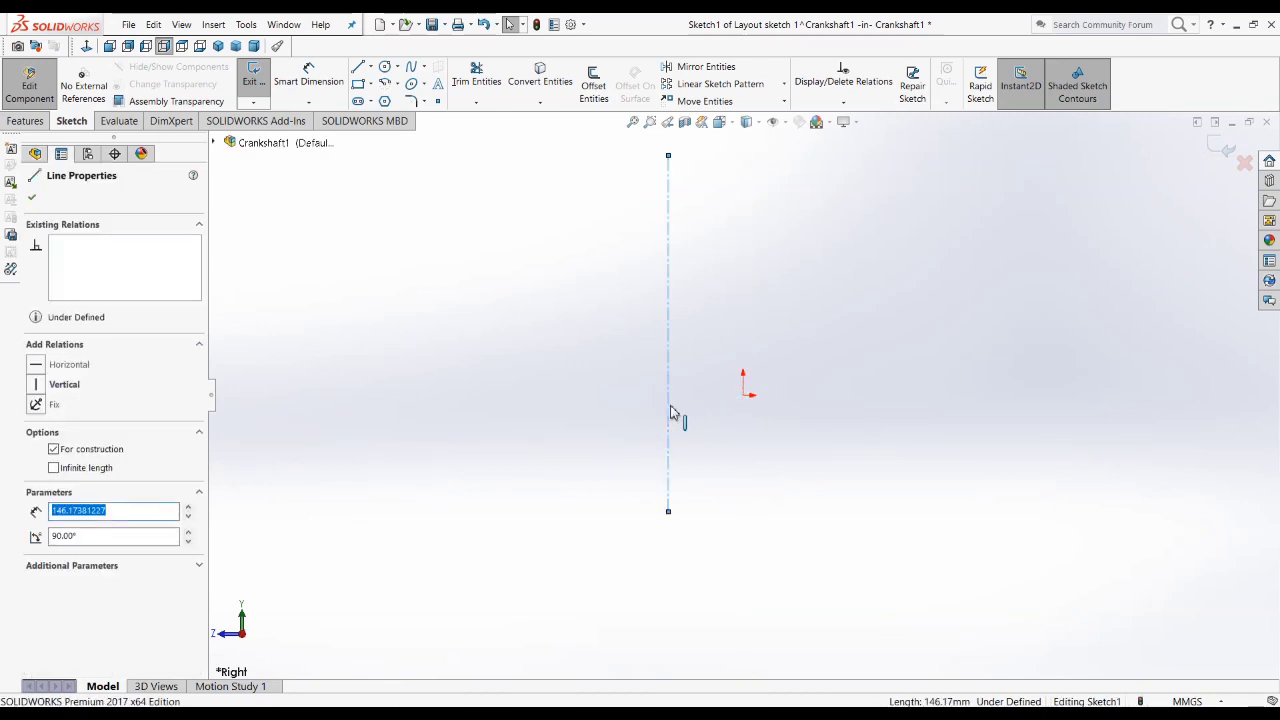
click(744, 397)
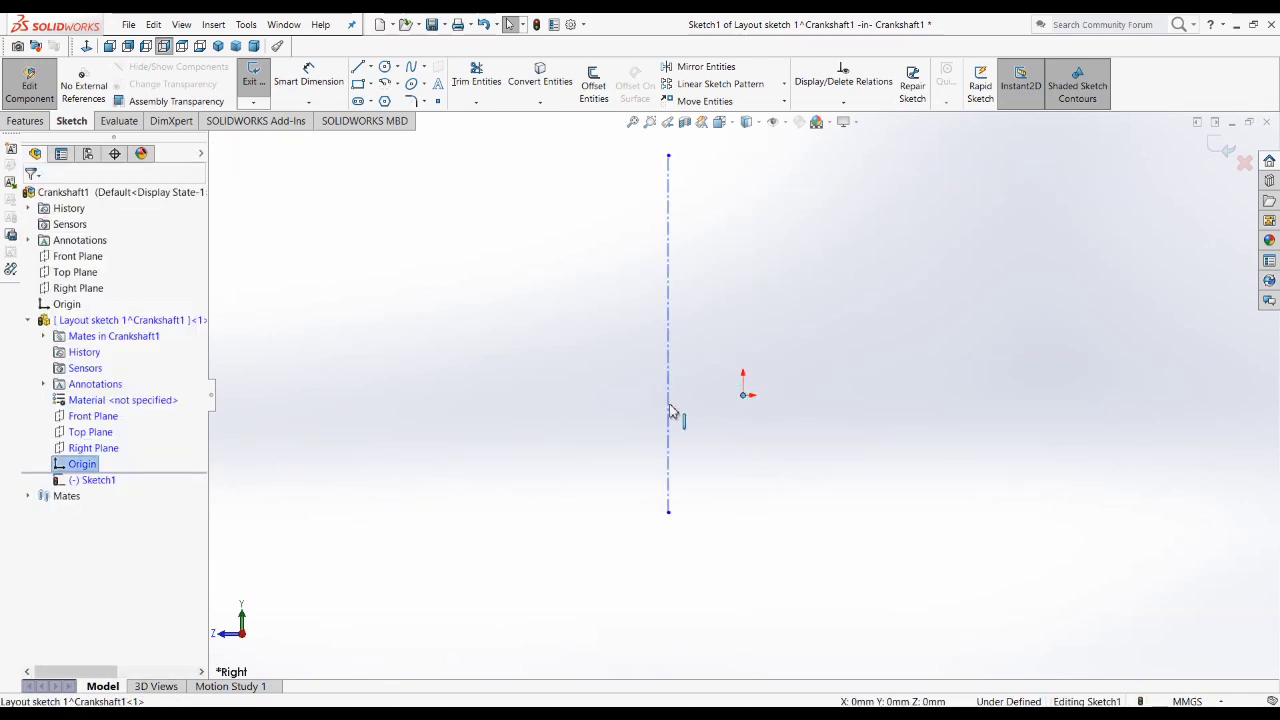
ctrl+click(669, 362)
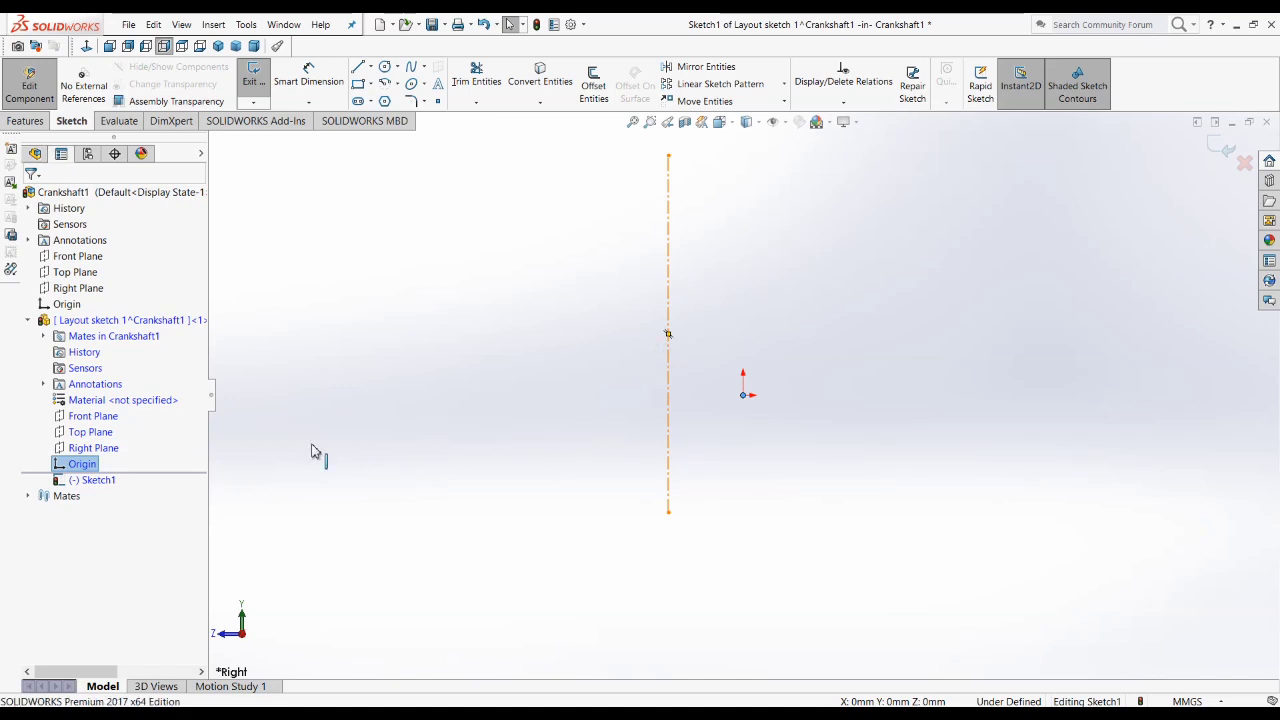
click(69, 465)
click(1067, 523)
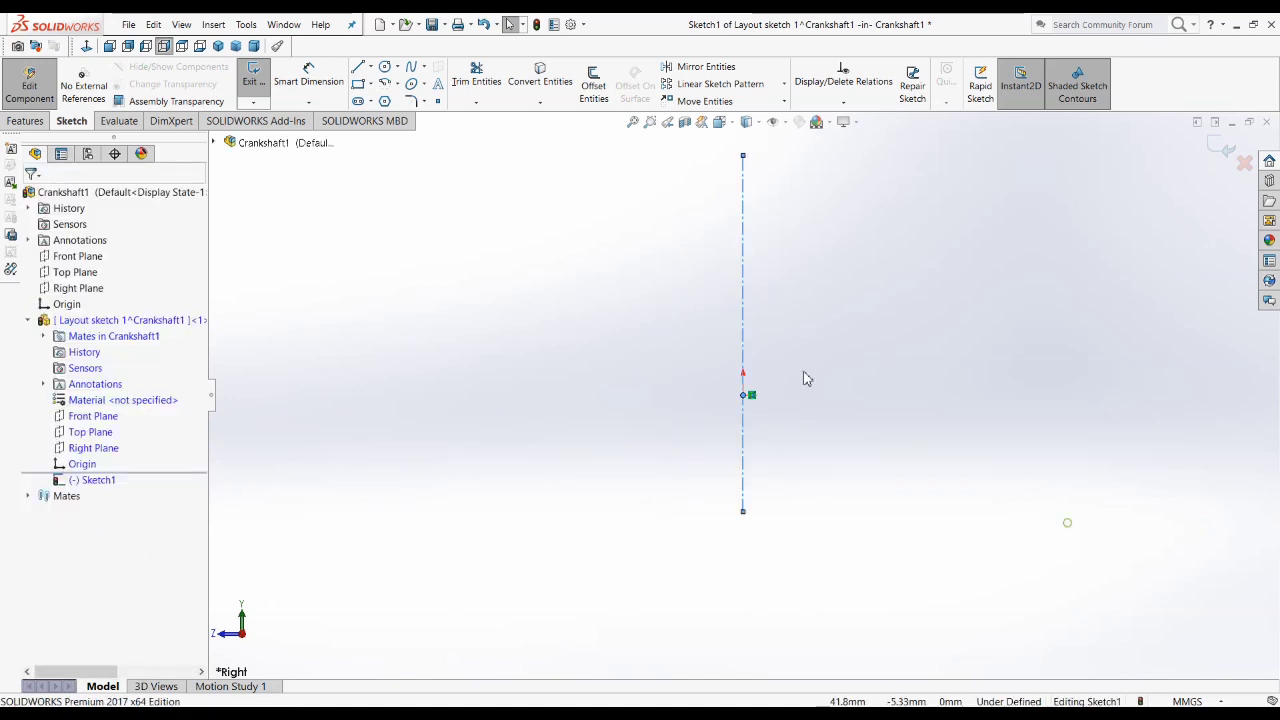
Step: Attach the centerline's lower endpoint to the origin with a coincident relation
scroll(764, 402, down, 5)
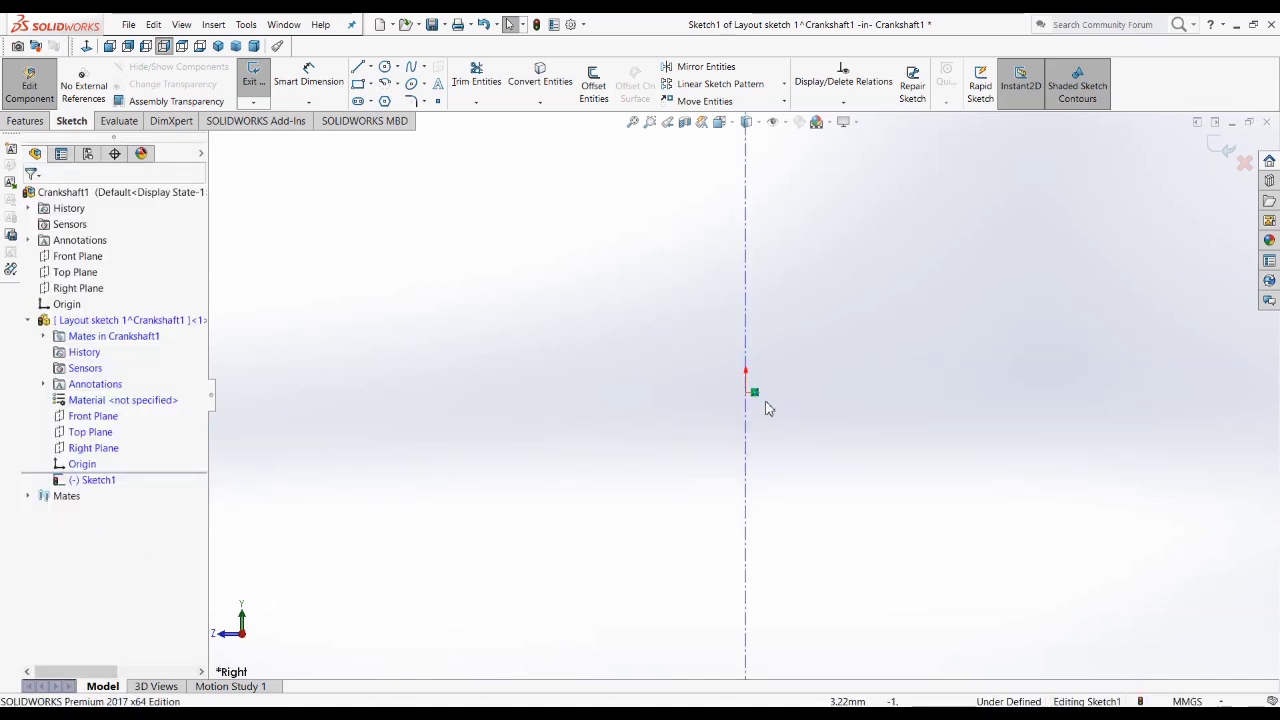
scroll(776, 405, up, 3)
scroll(778, 410, up, 3)
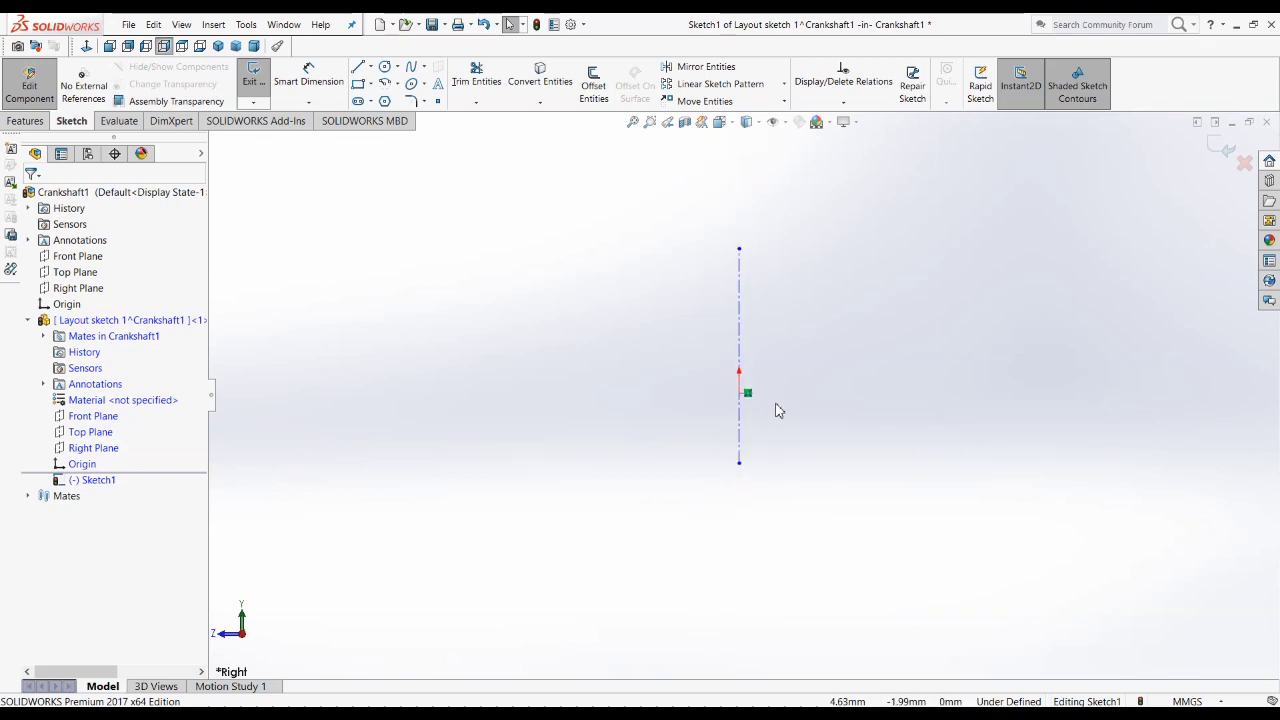
click(743, 390)
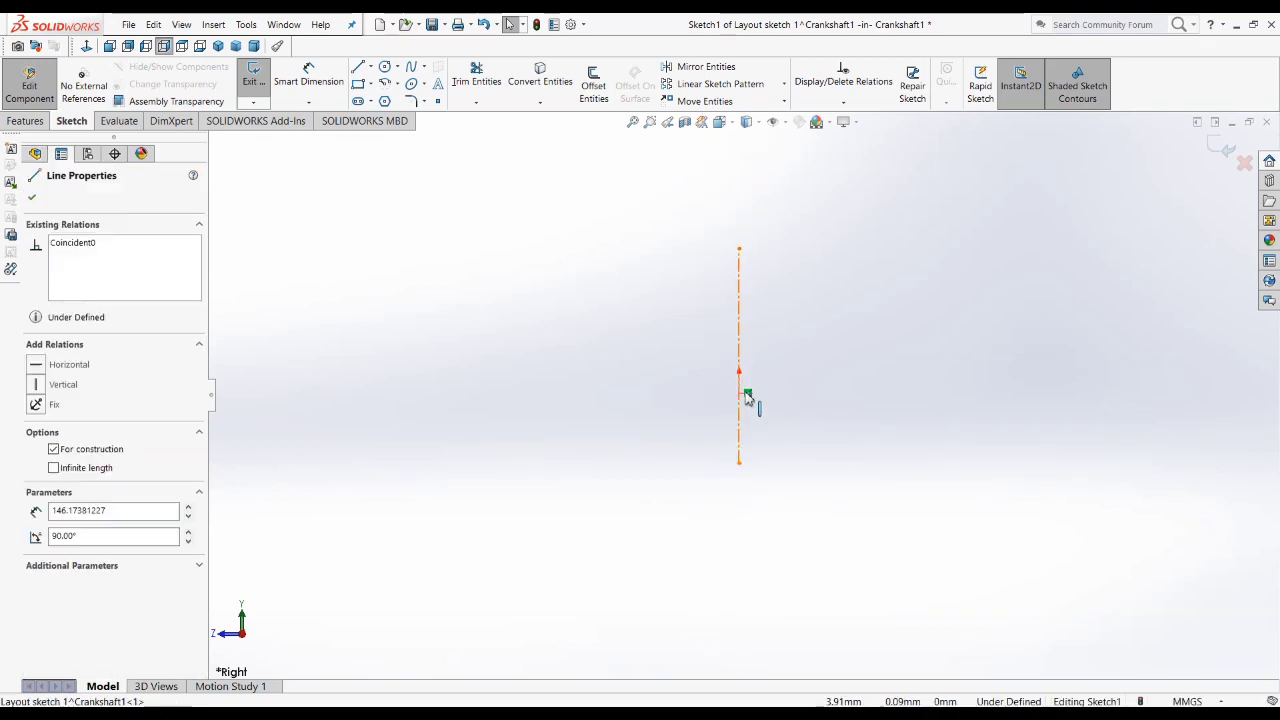
drag(739, 463, 739, 393)
click(752, 449)
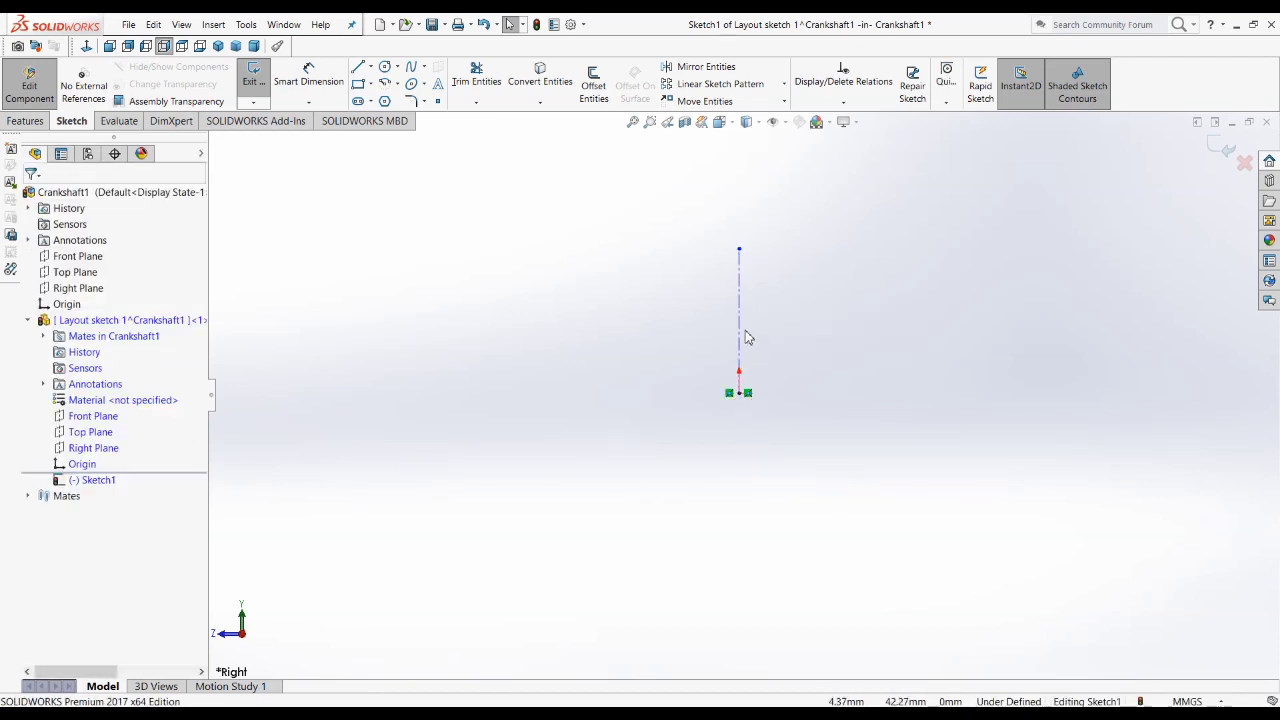
Step: Swing the centerline out of position, give it a Vertical relation, and stretch its upper endpoint to about 33.6 mm above the origin
drag(586, 331, 532, 346)
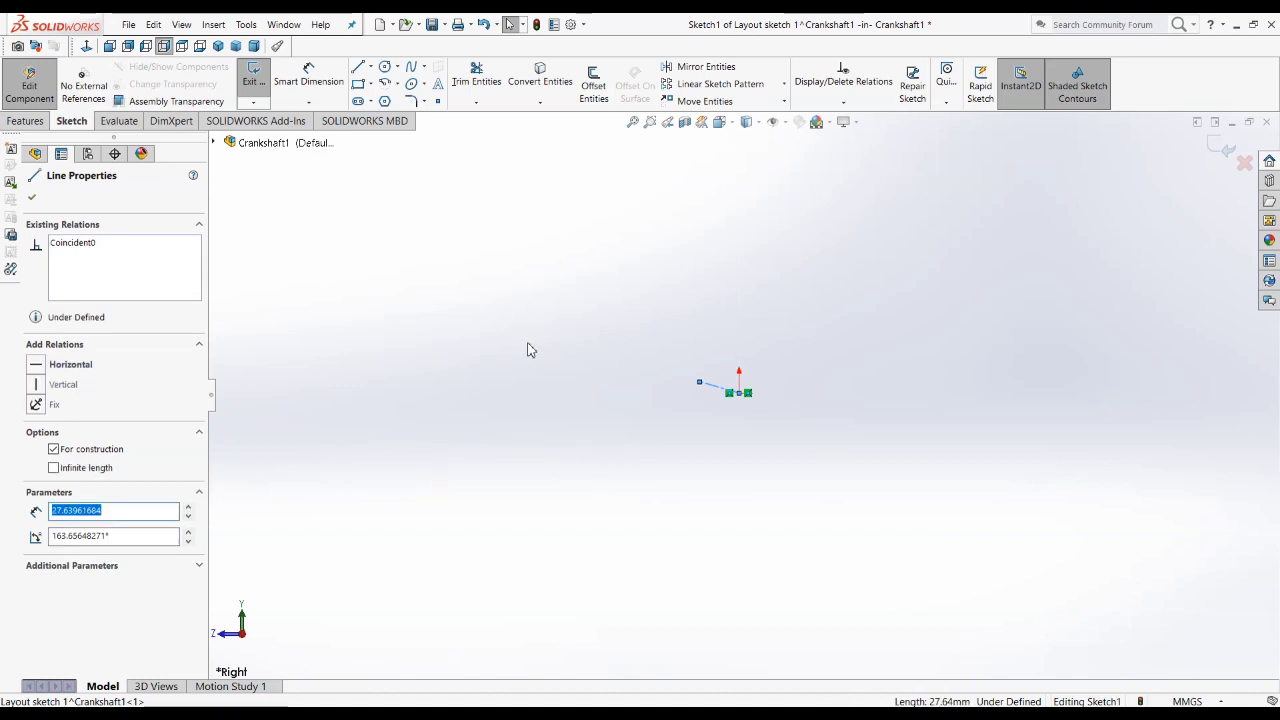
click(62, 387)
click(705, 445)
scroll(766, 404, down, 4)
scroll(687, 335, down, 4)
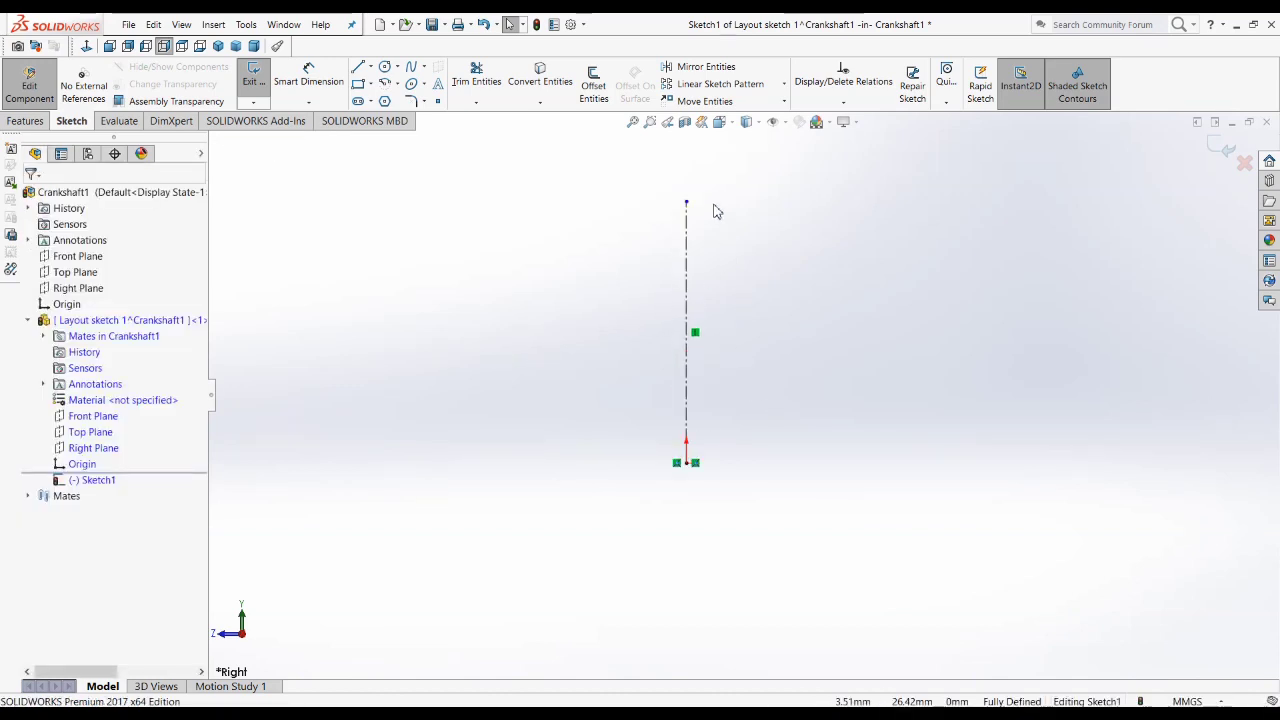
drag(686, 200, 686, 145)
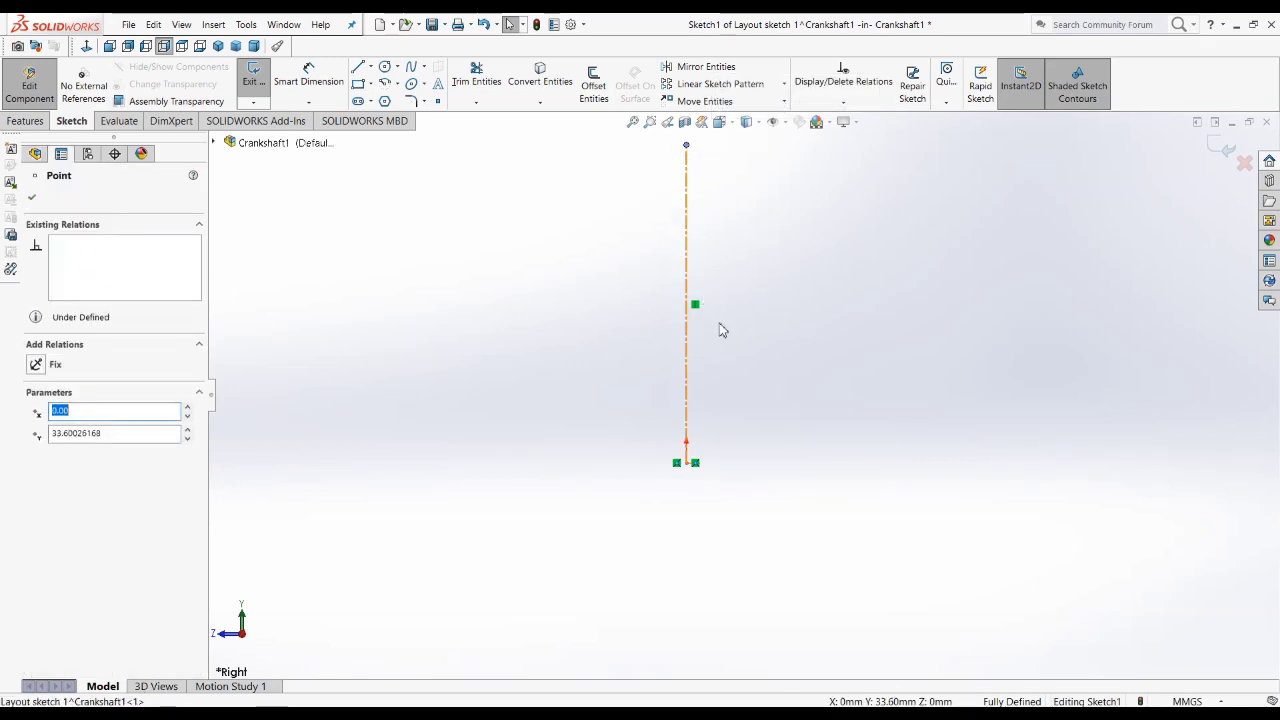
click(745, 364)
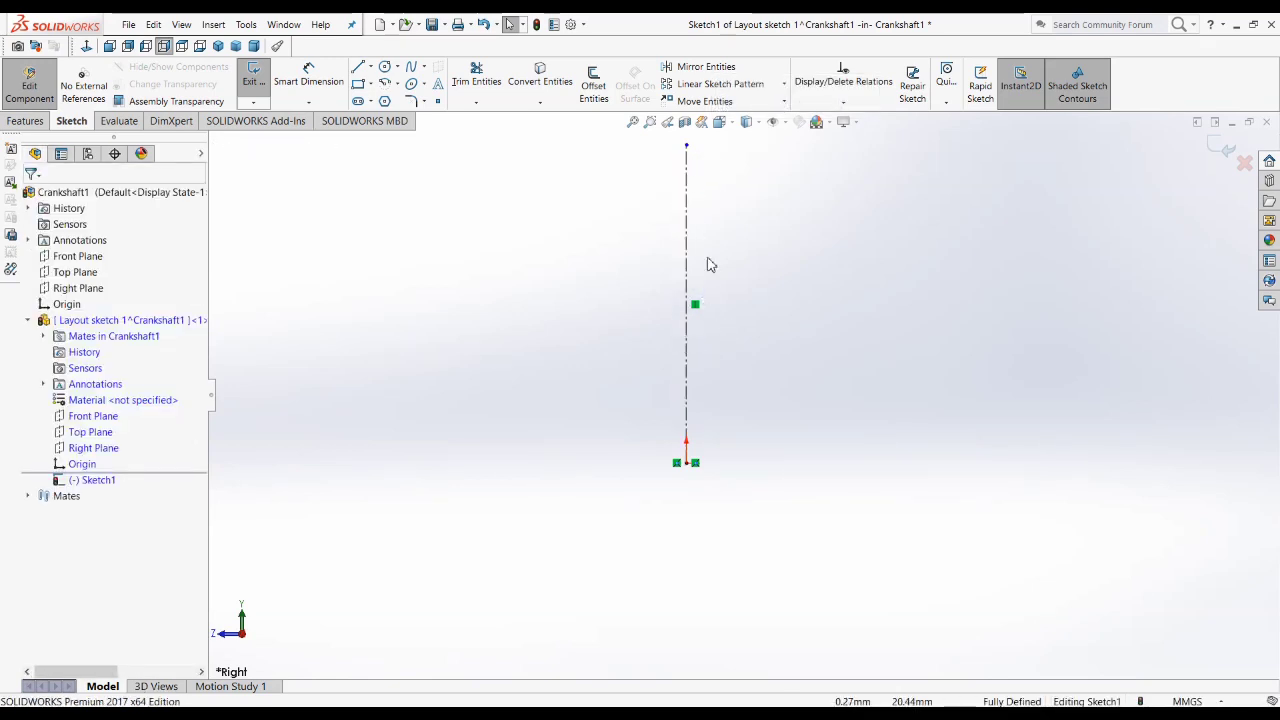
Step: Delete the extra line-to-origin coincident relation and select the centerline's lower endpoint to check its remaining relation
click(690, 466)
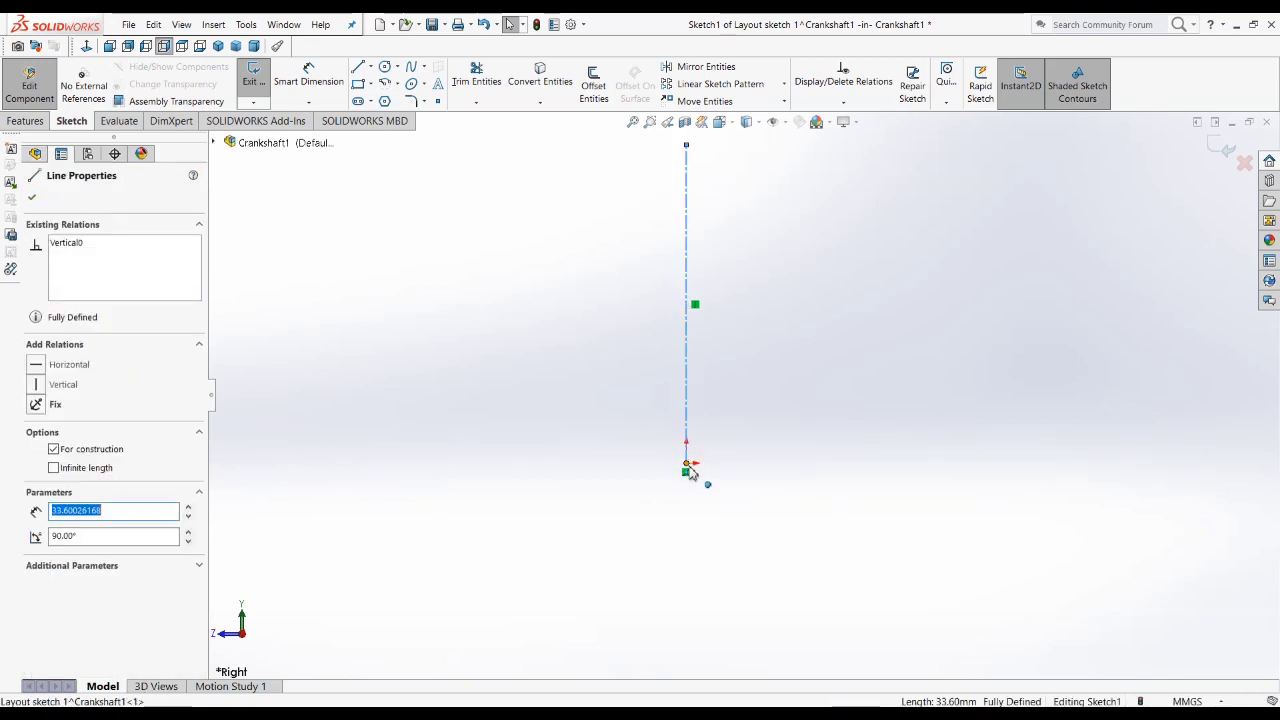
click(686, 471)
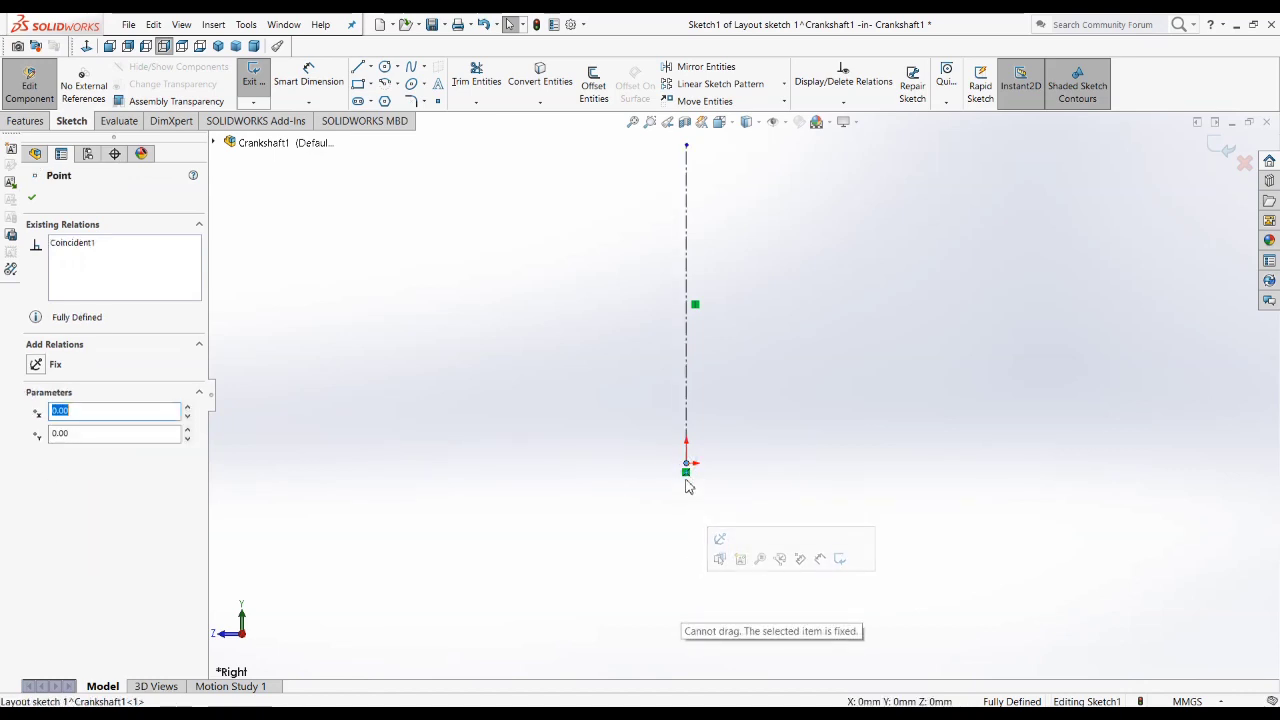
Step: Delete the coincident relation at the centerline's lower endpoint, then pull that endpoint away from the origin, lengthening the line to about 55 mm
key(Delete)
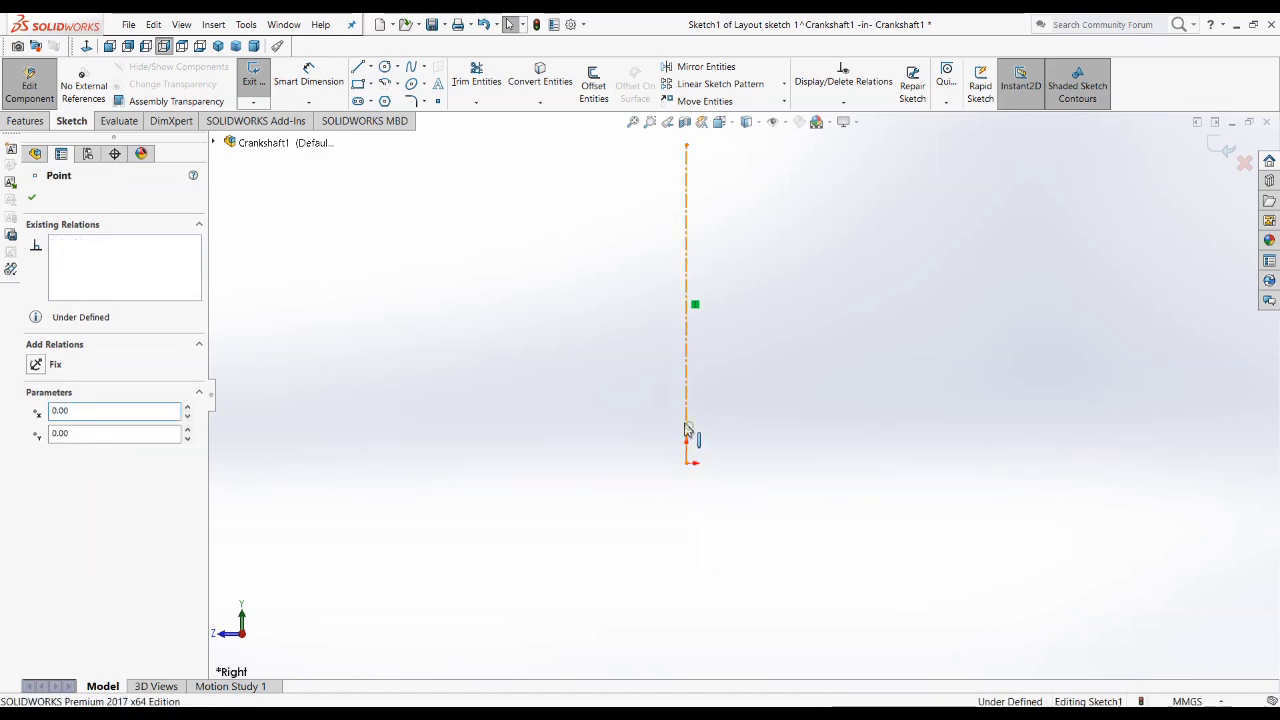
click(678, 417)
drag(686, 465, 781, 667)
click(871, 530)
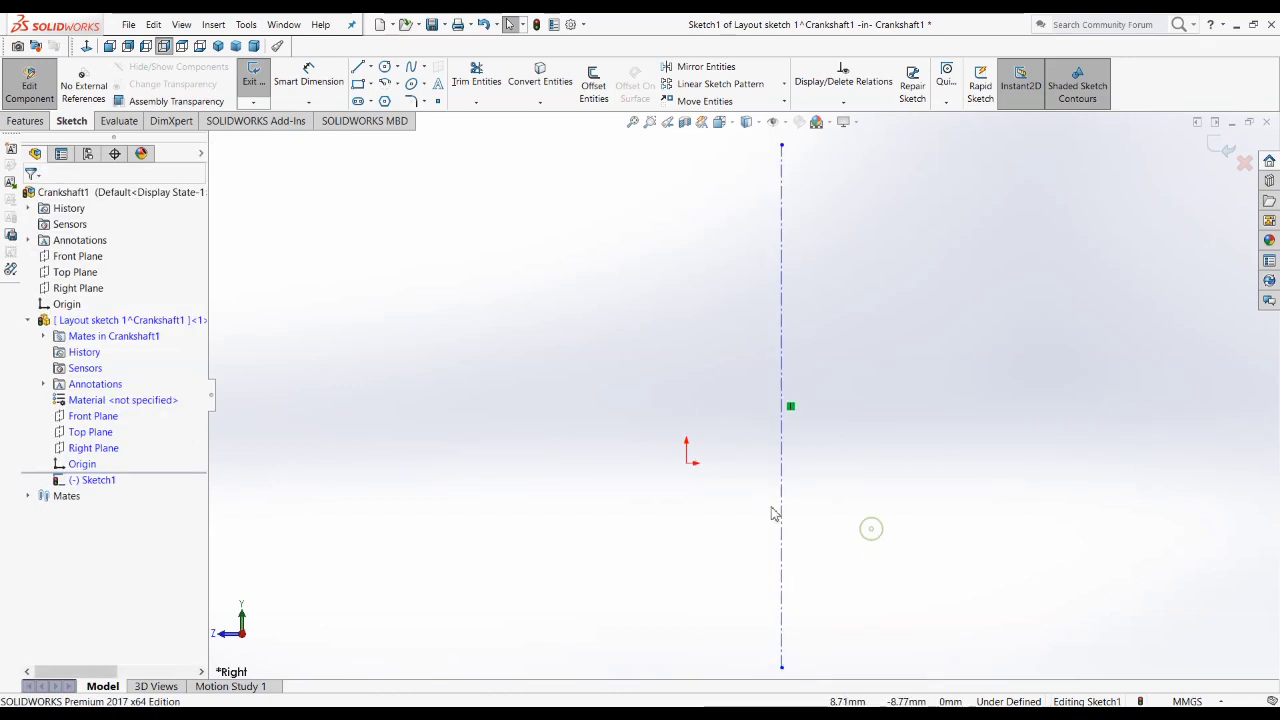
Step: Try to add a coincident relation between the whole vertical centerline and the origin
click(758, 458)
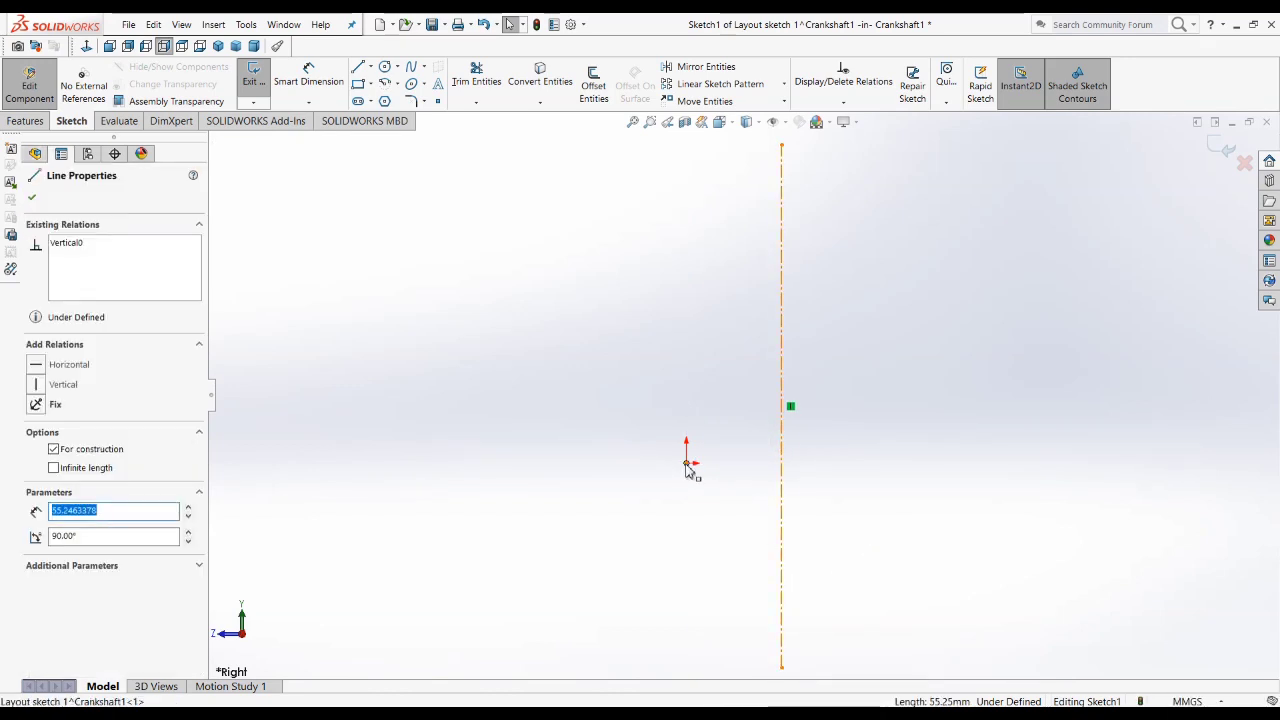
ctrl+click(687, 466)
click(71, 465)
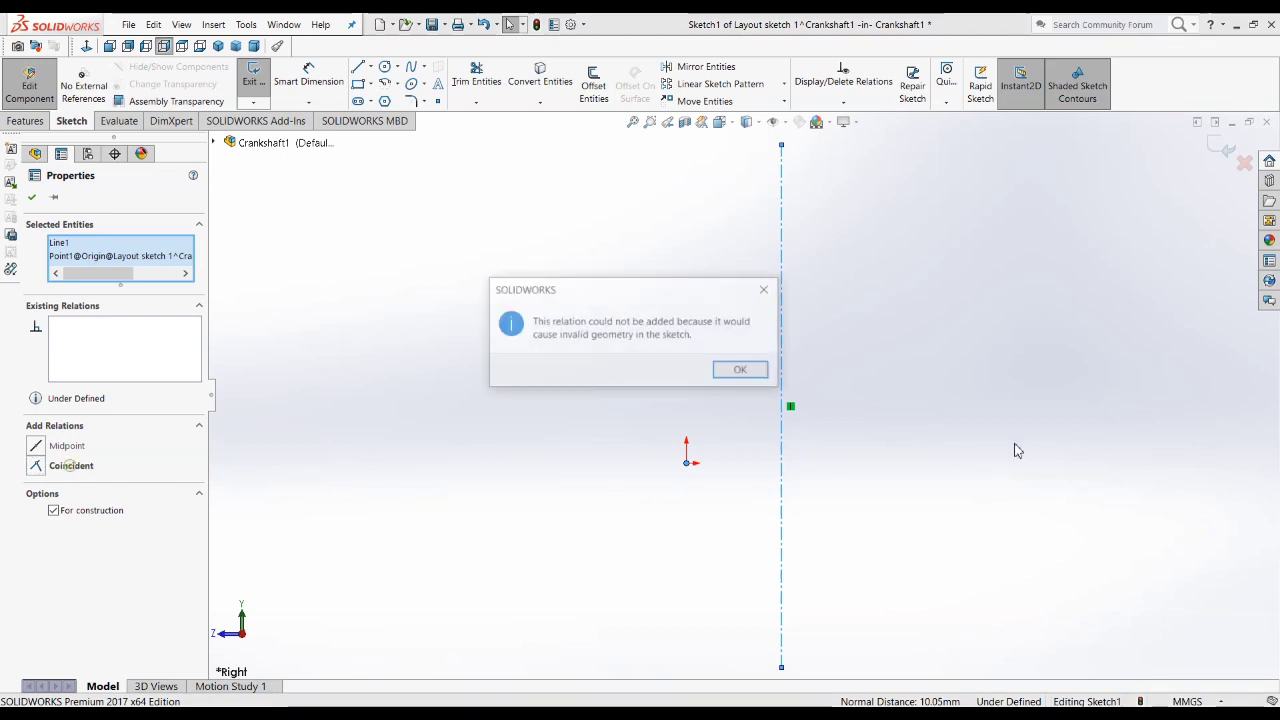
click(738, 369)
click(922, 412)
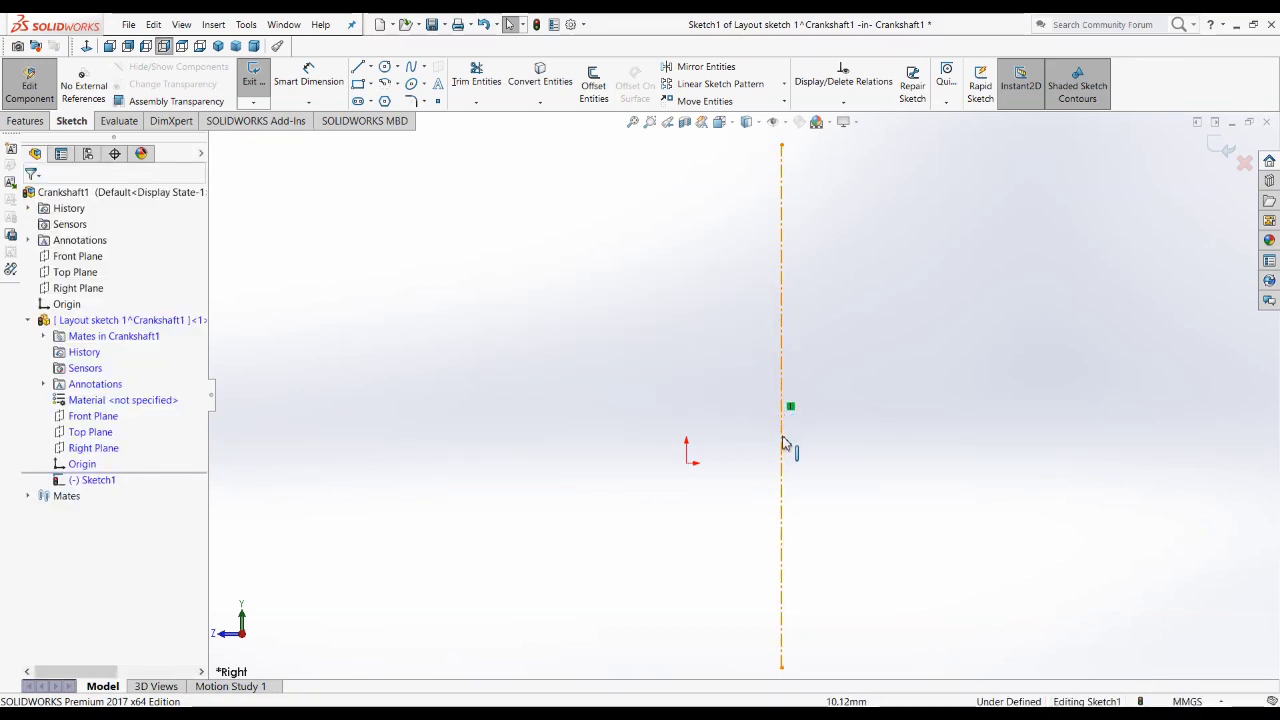
Step: Make the midpoint of the vertical centerline coincident with the origin
click(782, 408)
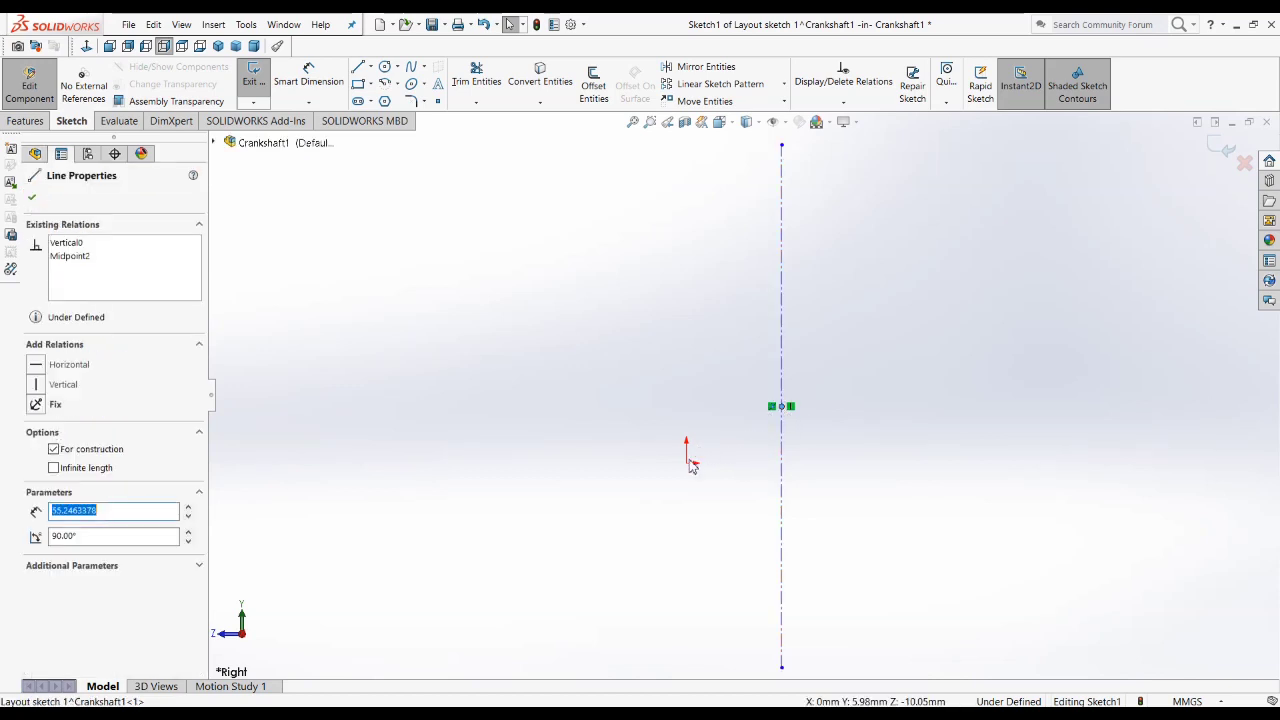
ctrl+click(687, 463)
click(69, 485)
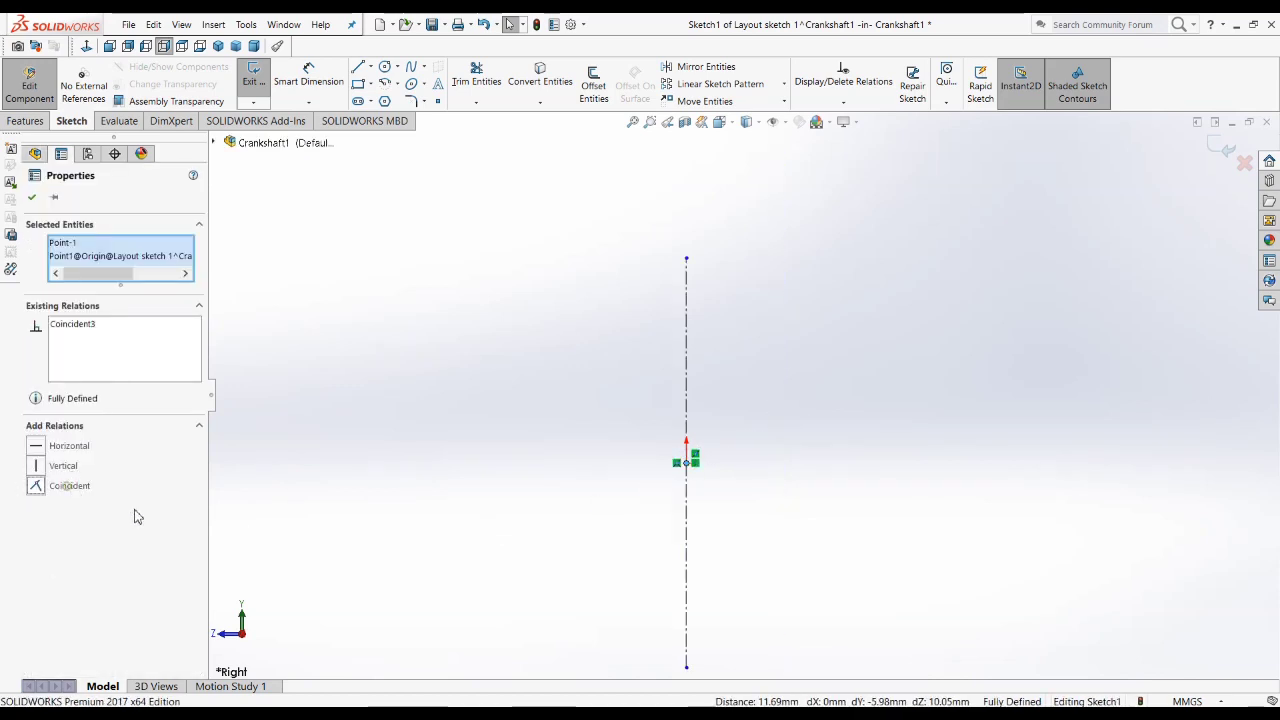
click(907, 510)
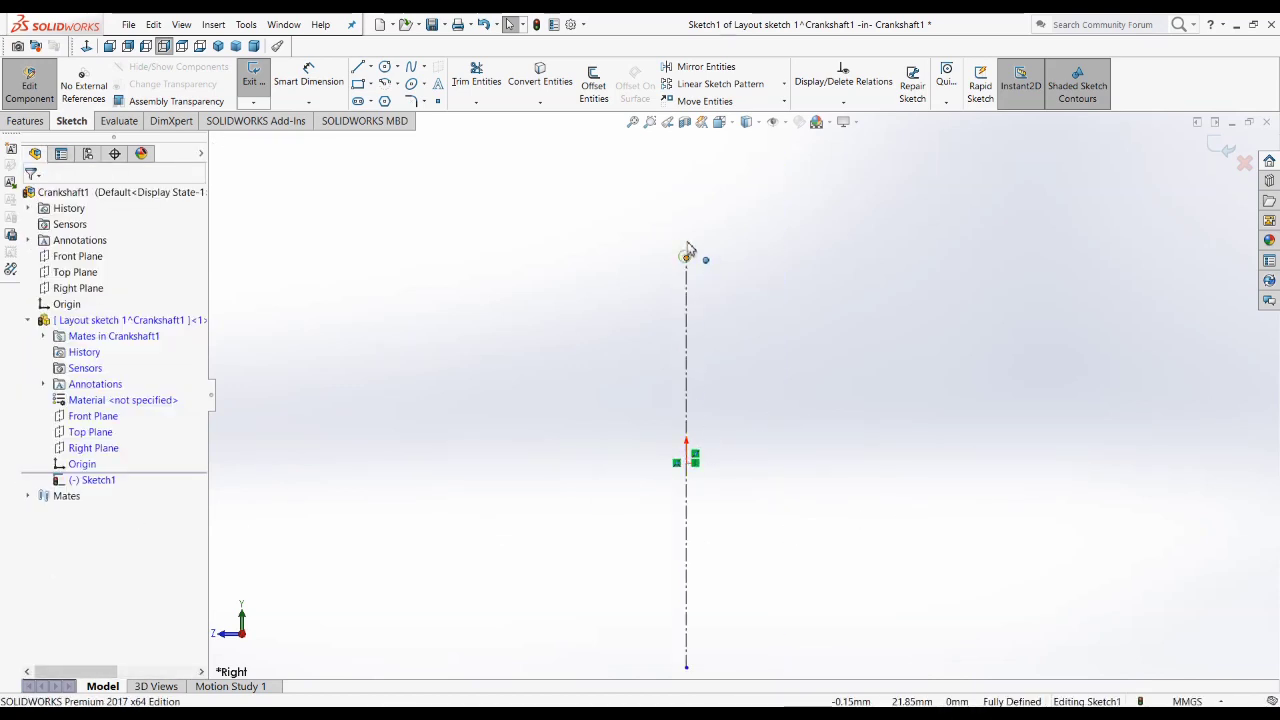
Step: Stretch the vertical centerline symmetrically until its upper endpoint lies about 26.5 mm above the origin
drag(686, 258, 692, 214)
scroll(741, 392, up, 5)
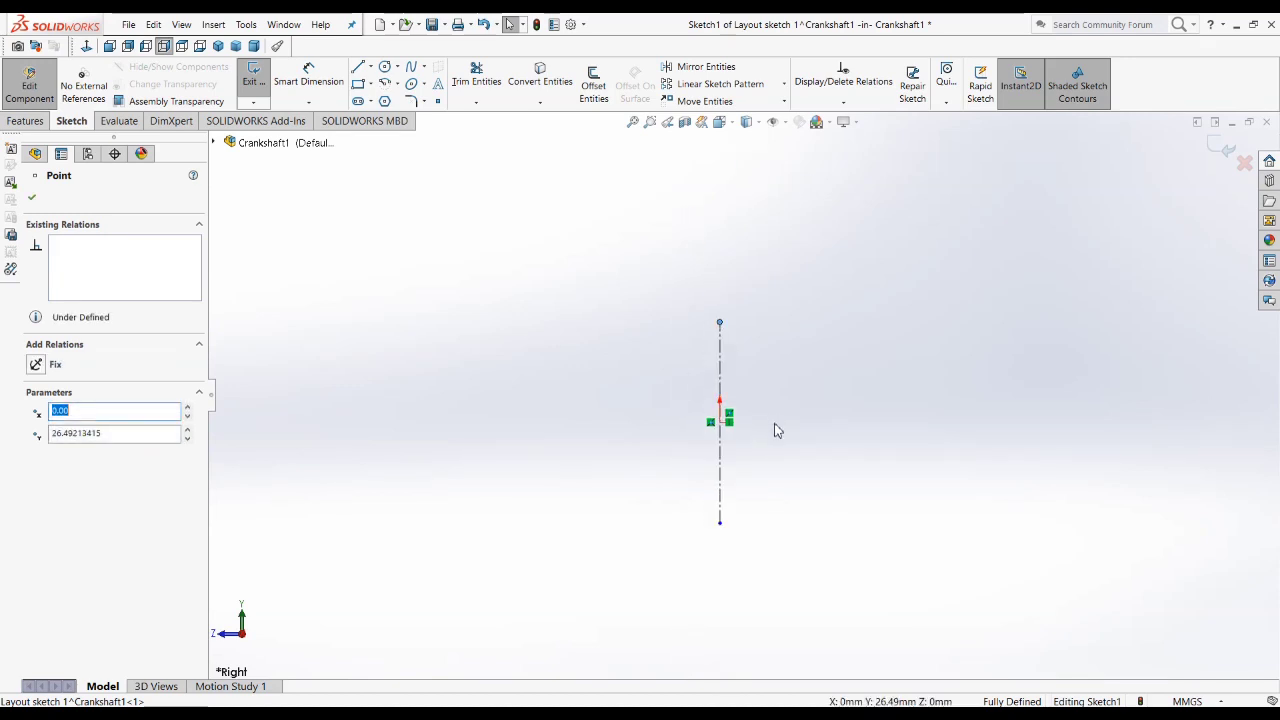
click(800, 378)
Step: Sketch a horizontal centerline about 64 mm long just below the origin, crossing the vertical centerline
scroll(700, 391, down, 3)
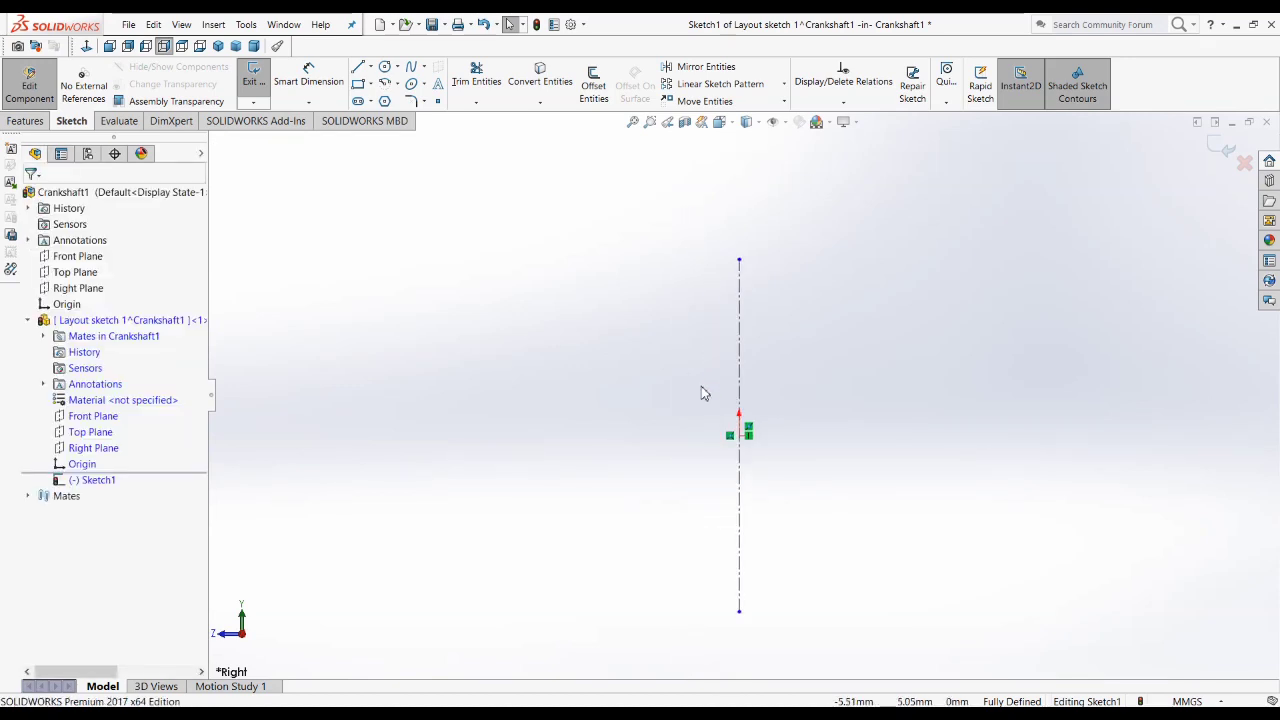
click(371, 68)
click(390, 100)
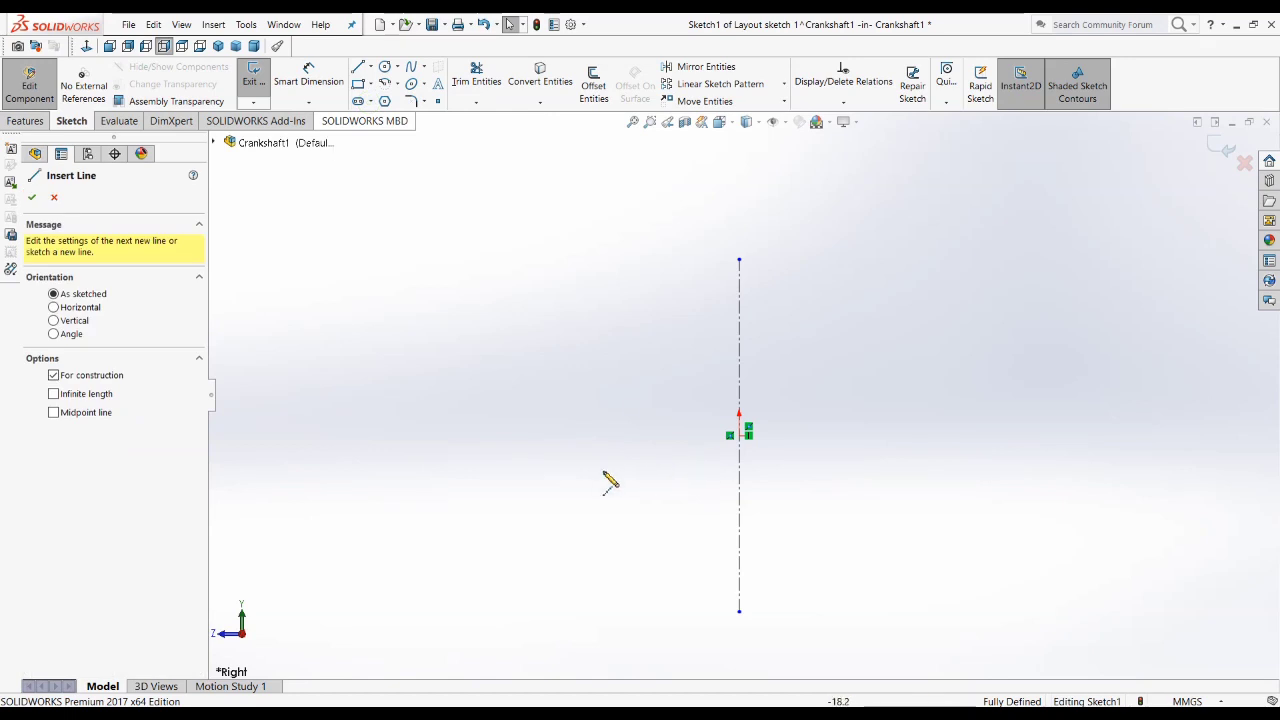
click(545, 474)
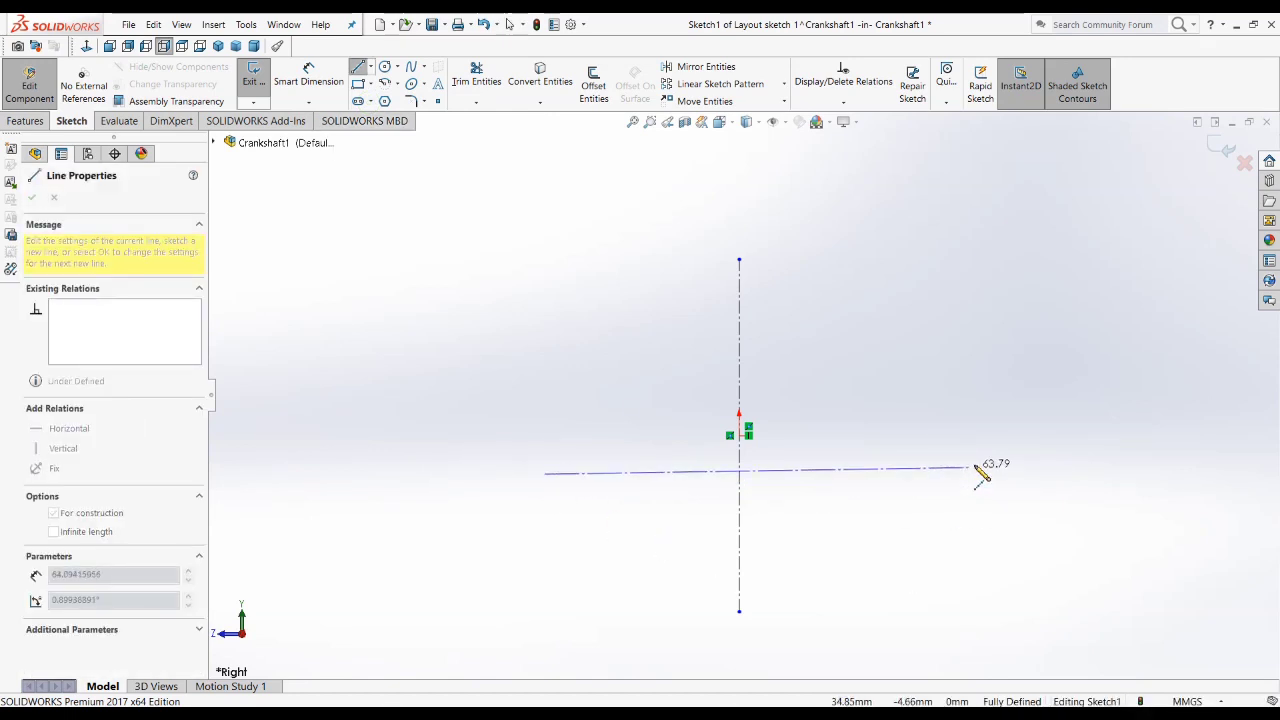
click(977, 476)
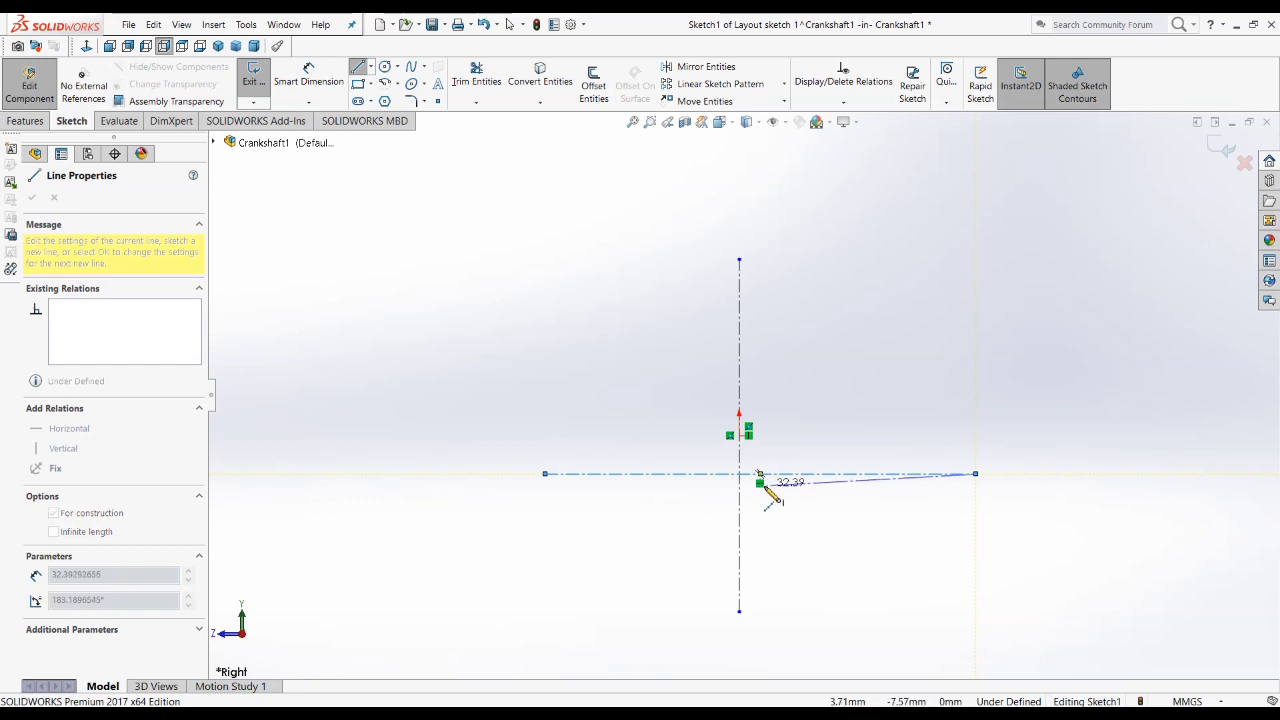
key(Escape)
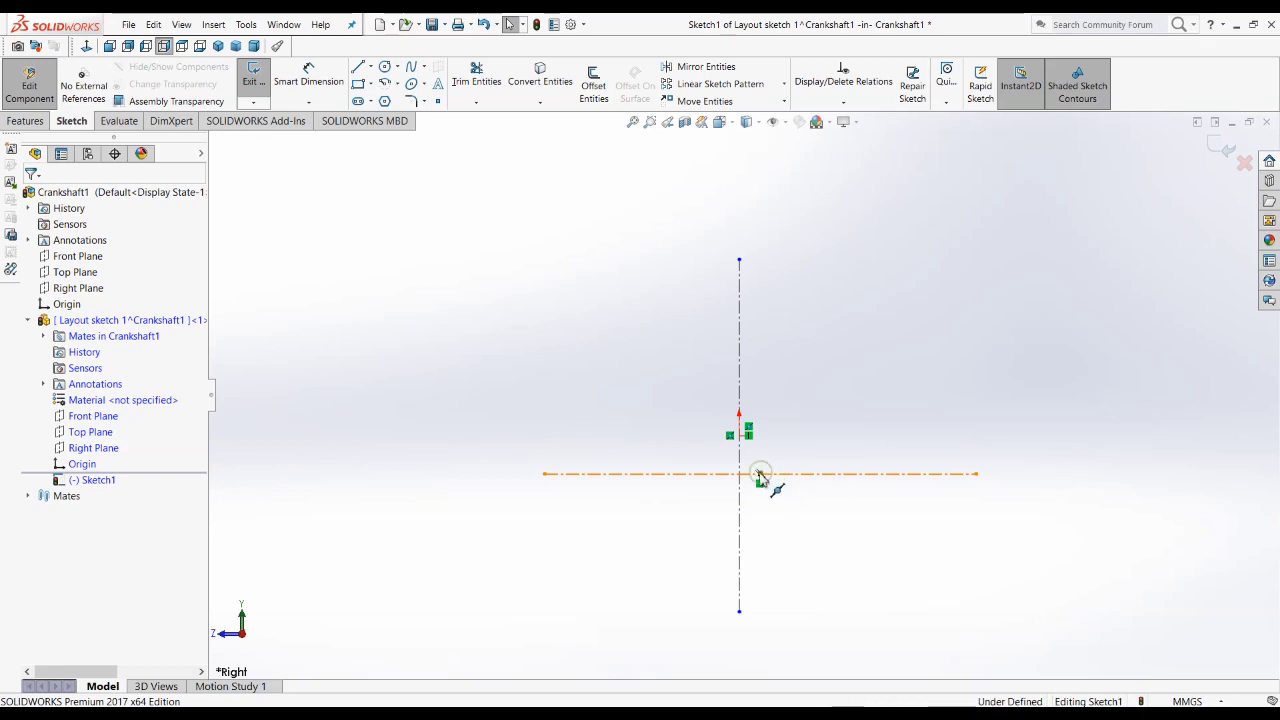
Step: Make the horizontal centerline's midpoint coincident with the origin and stretch the line slightly outward on both sides
click(762, 474)
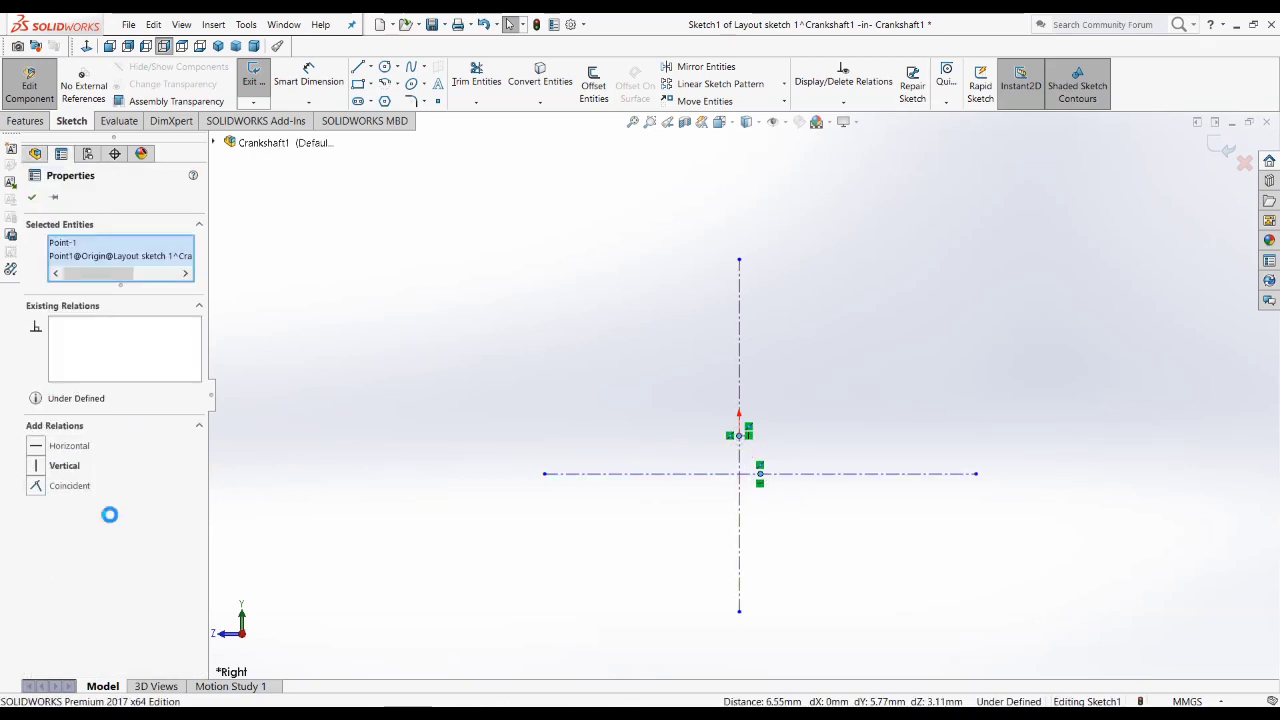
click(71, 493)
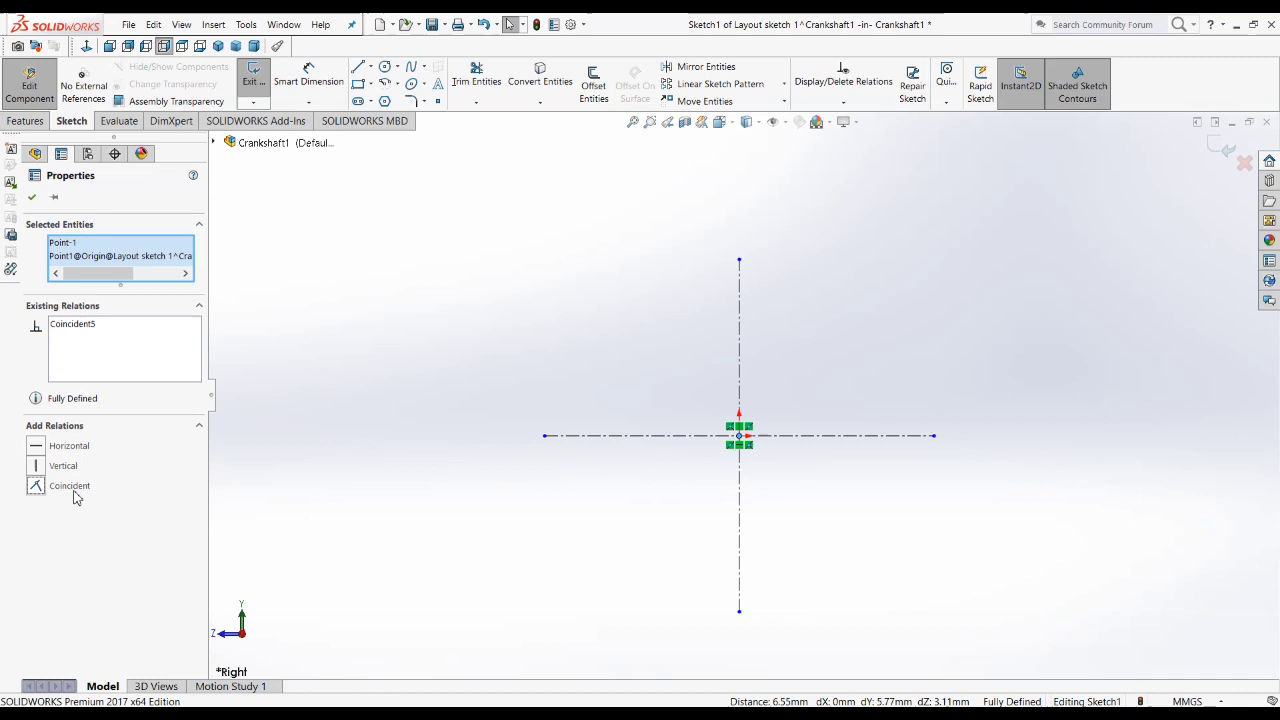
click(1029, 597)
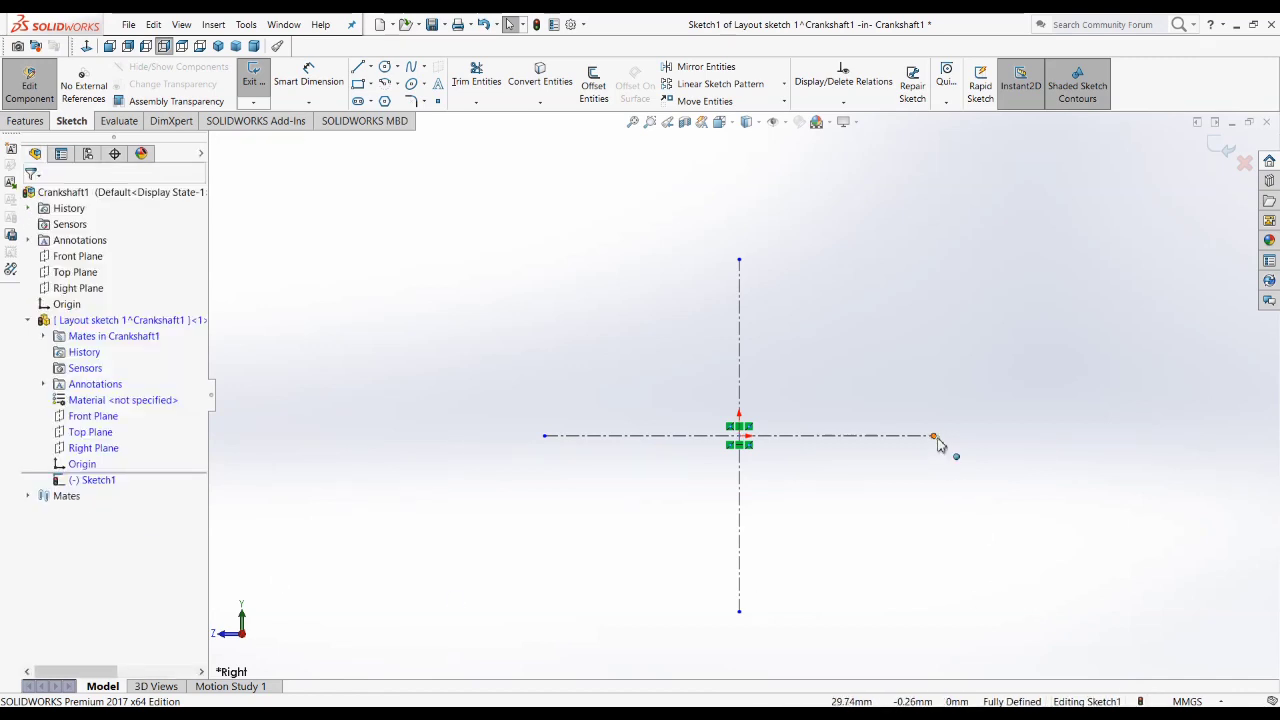
drag(935, 437, 975, 438)
click(940, 512)
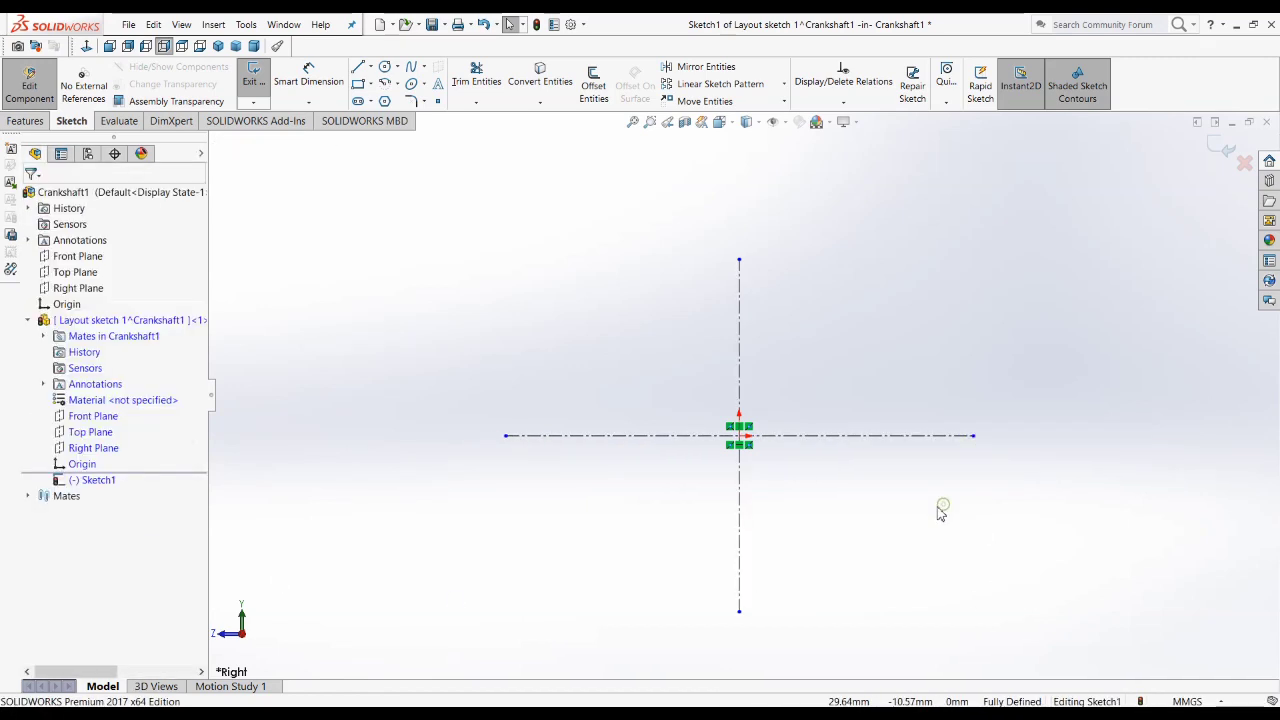
Step: Sketch a tall corner rectangle about 14 mm wide around the origin, spanning both centerlines
click(357, 84)
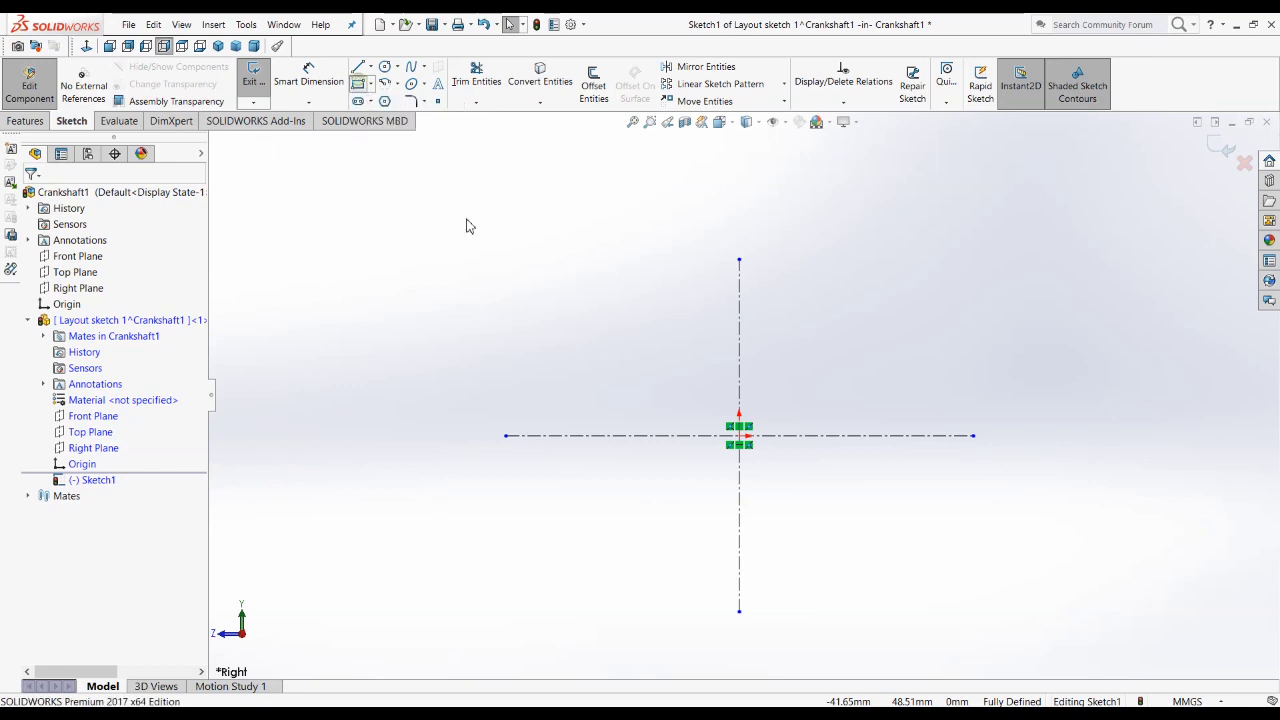
click(692, 304)
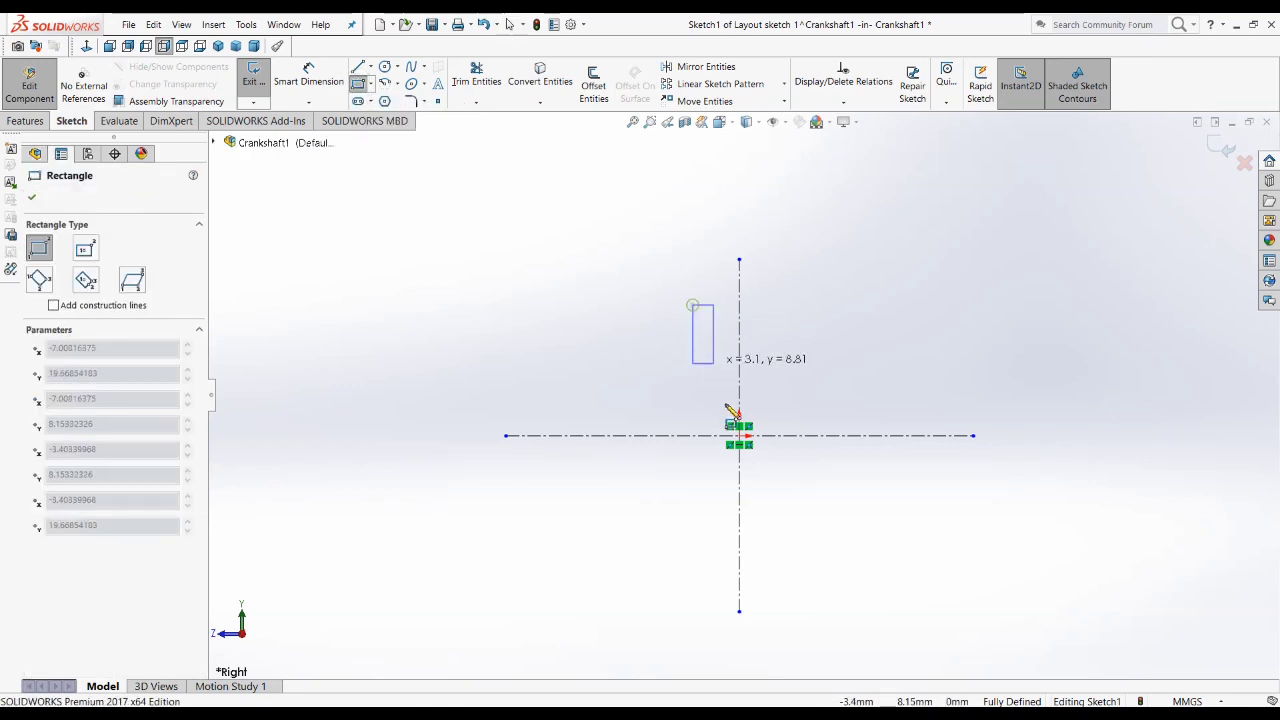
click(789, 549)
key(Escape)
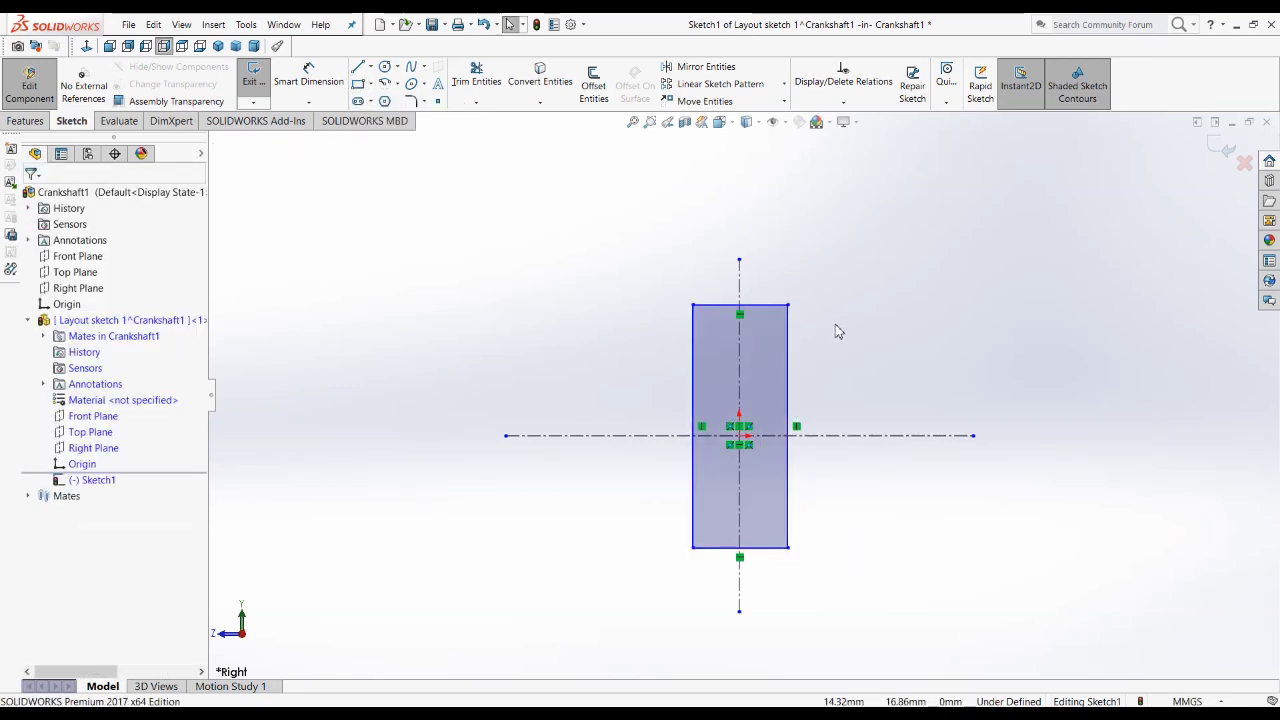
Step: Make the rectangle's two vertical sides symmetric about the vertical centerline
drag(845, 330, 611, 353)
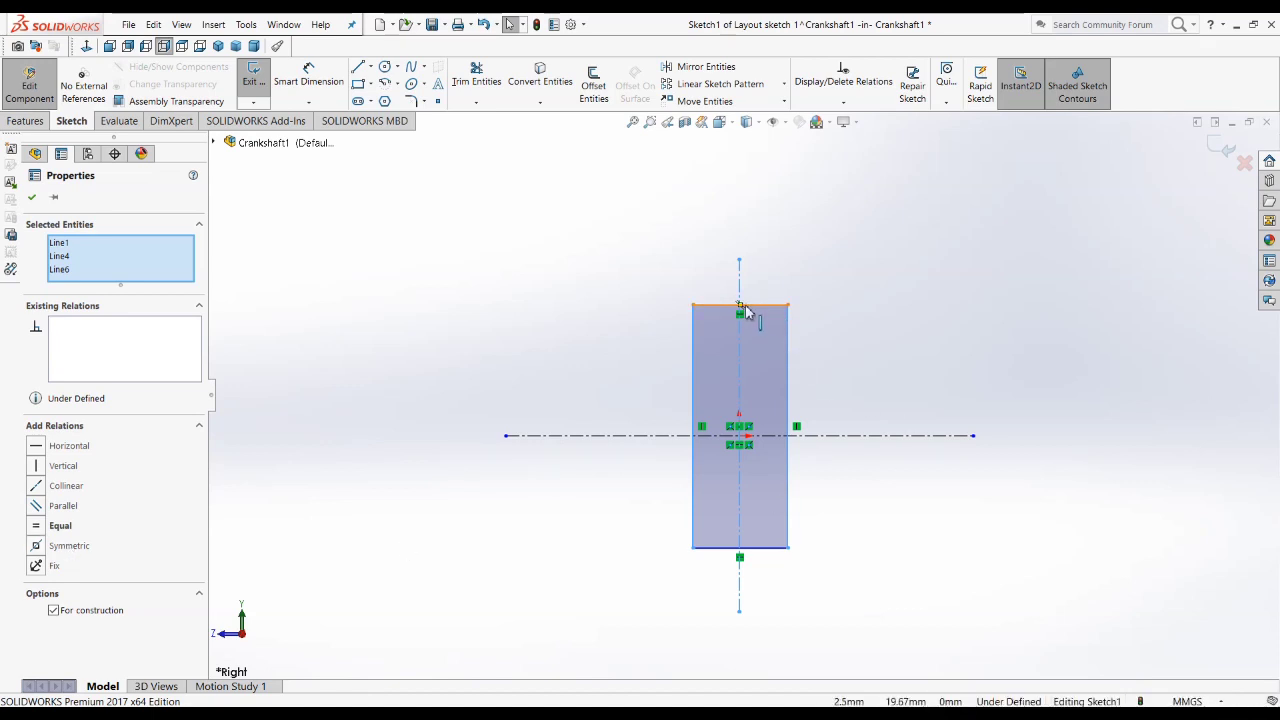
click(70, 546)
click(737, 517)
Step: Select the midpoint of the rectangle's lower edge to examine it as a pick point, then clear the selection
scroll(744, 519, down, 3)
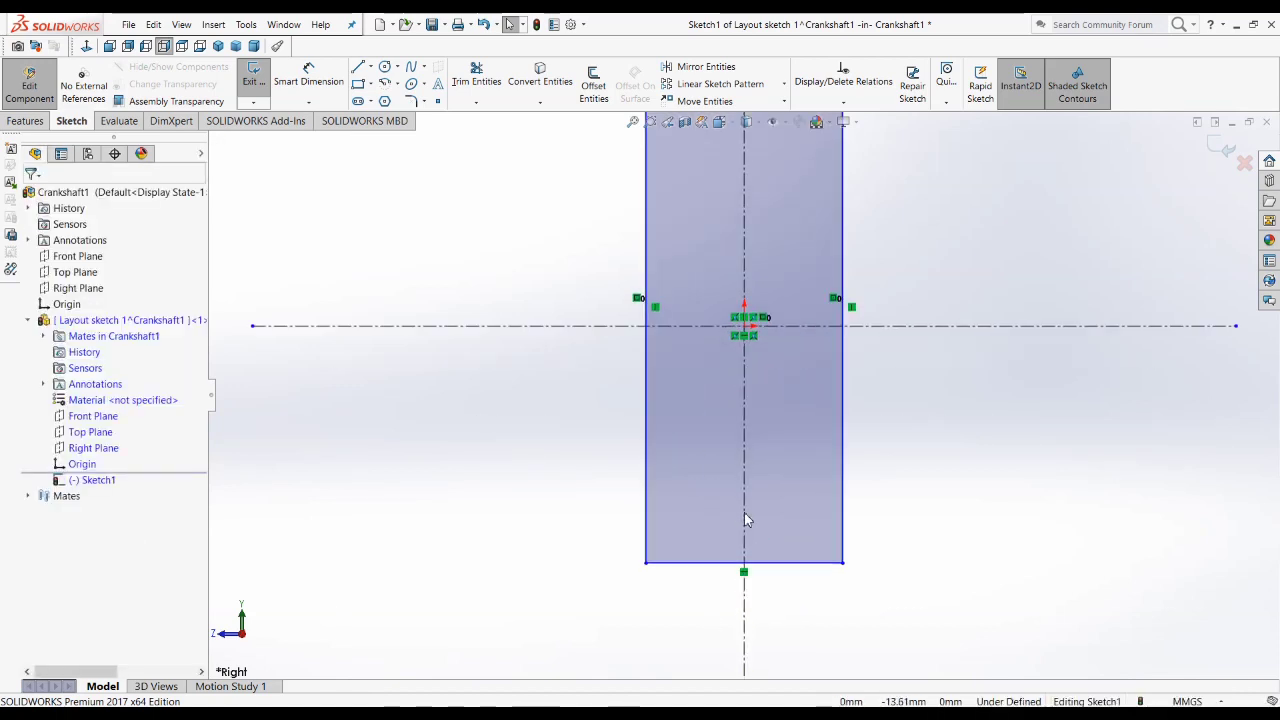
scroll(744, 519, down, 1)
click(791, 568)
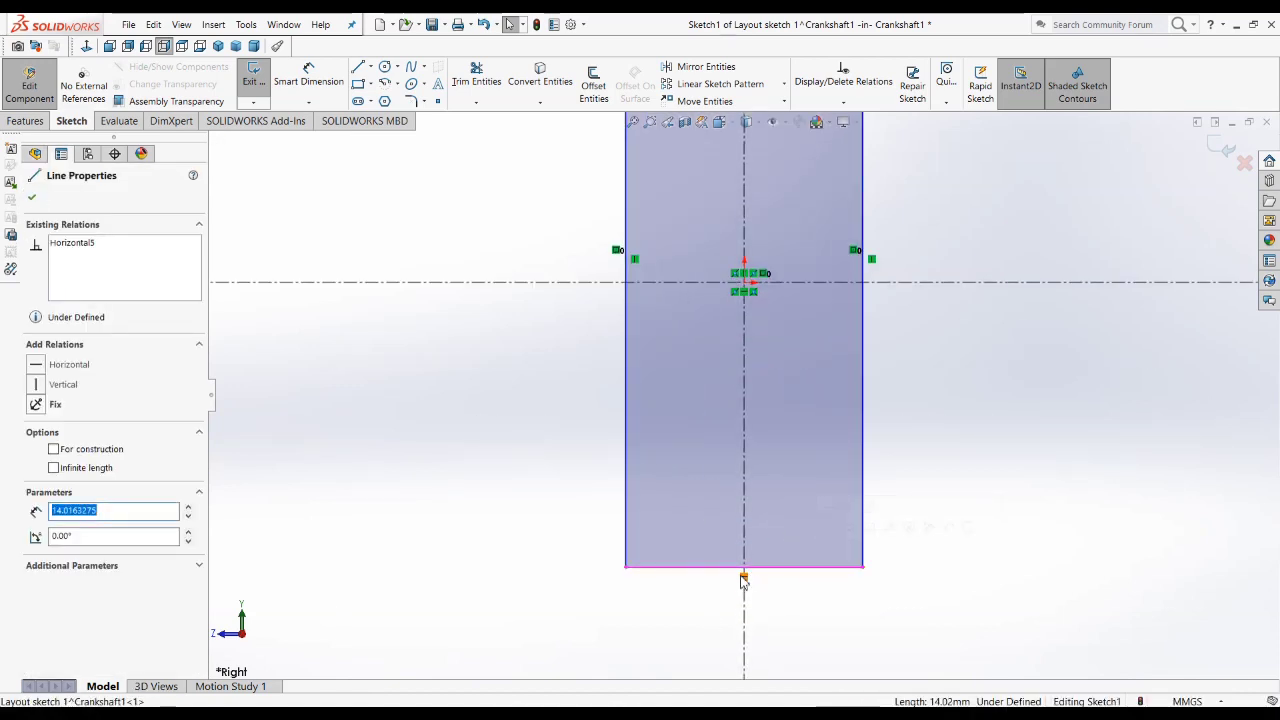
right_click(766, 569)
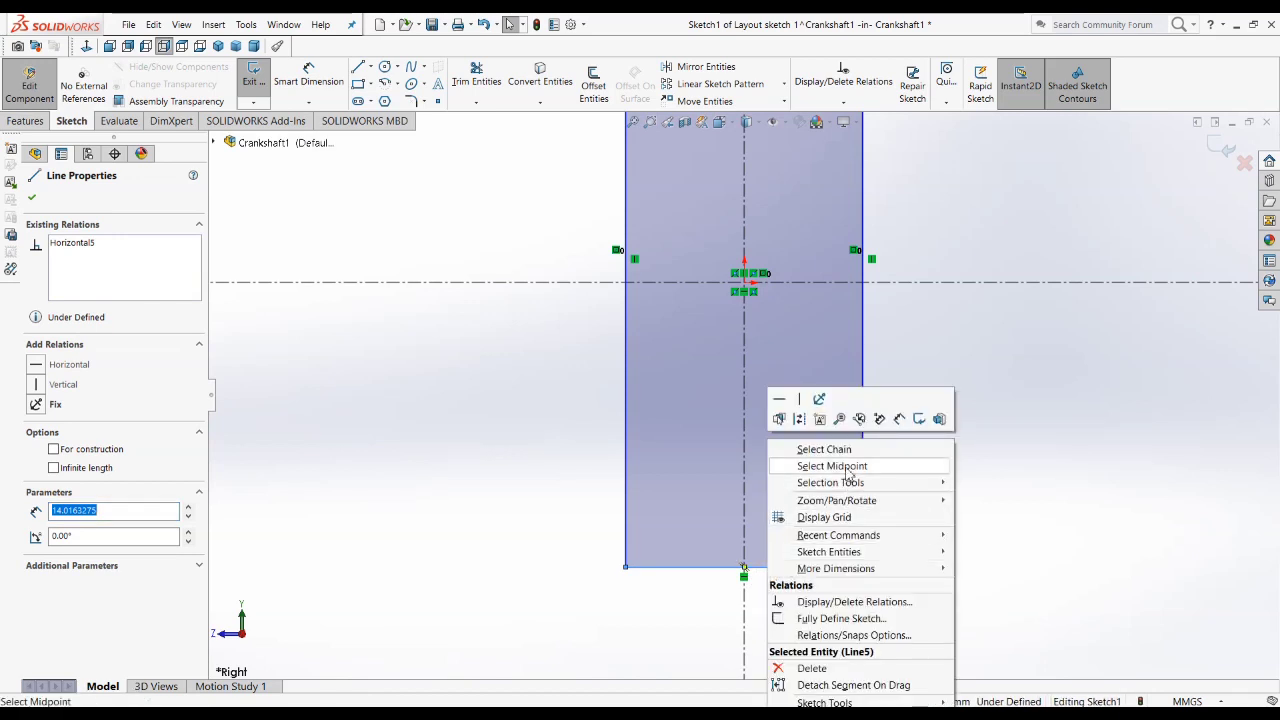
click(686, 595)
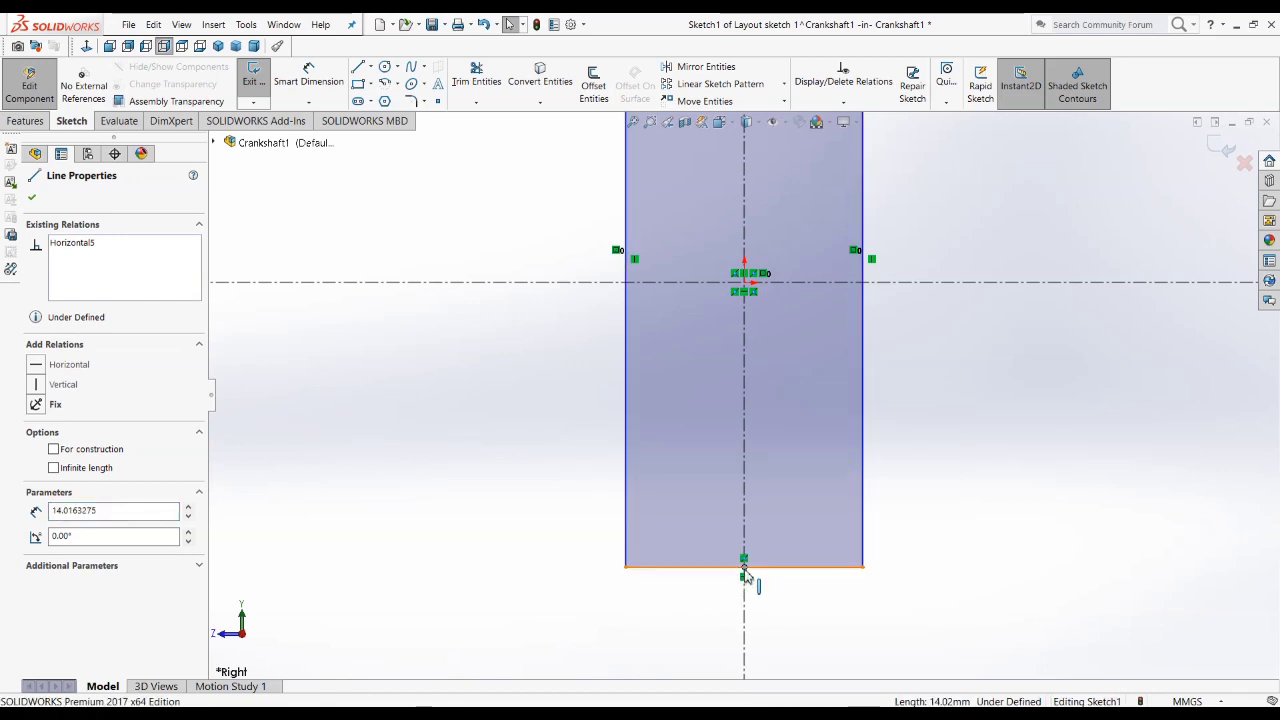
click(814, 613)
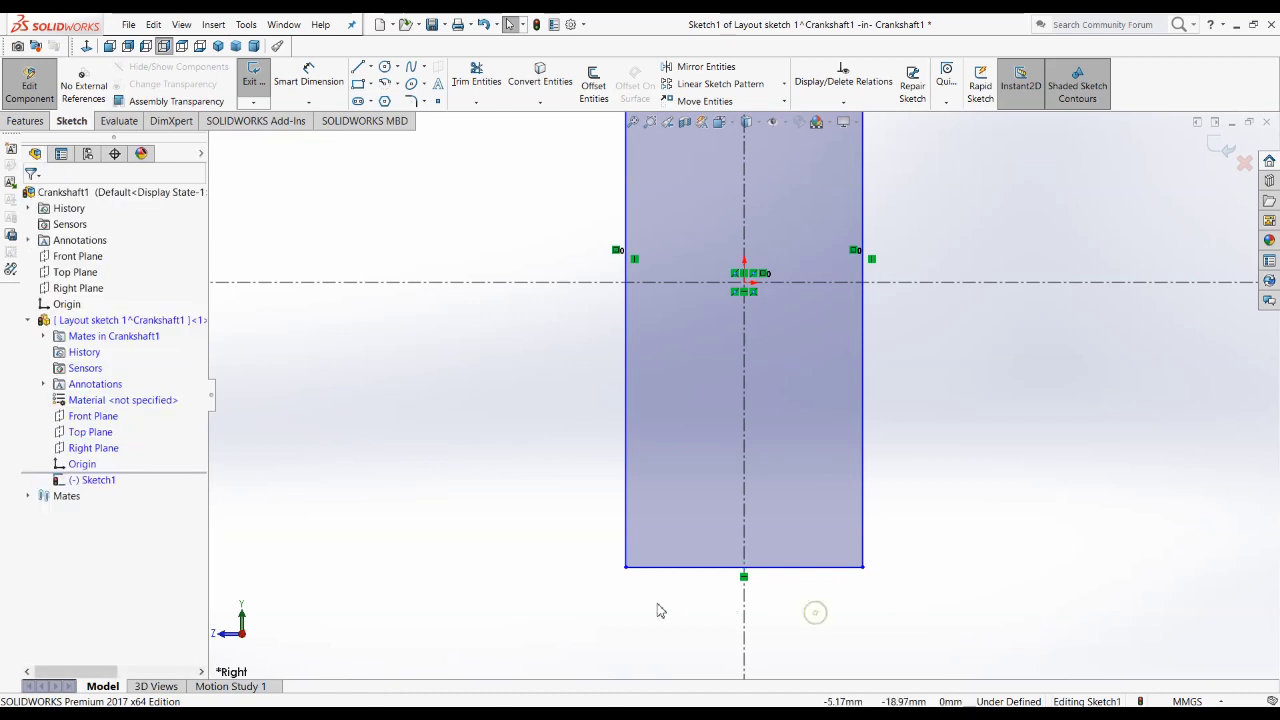
key(f)
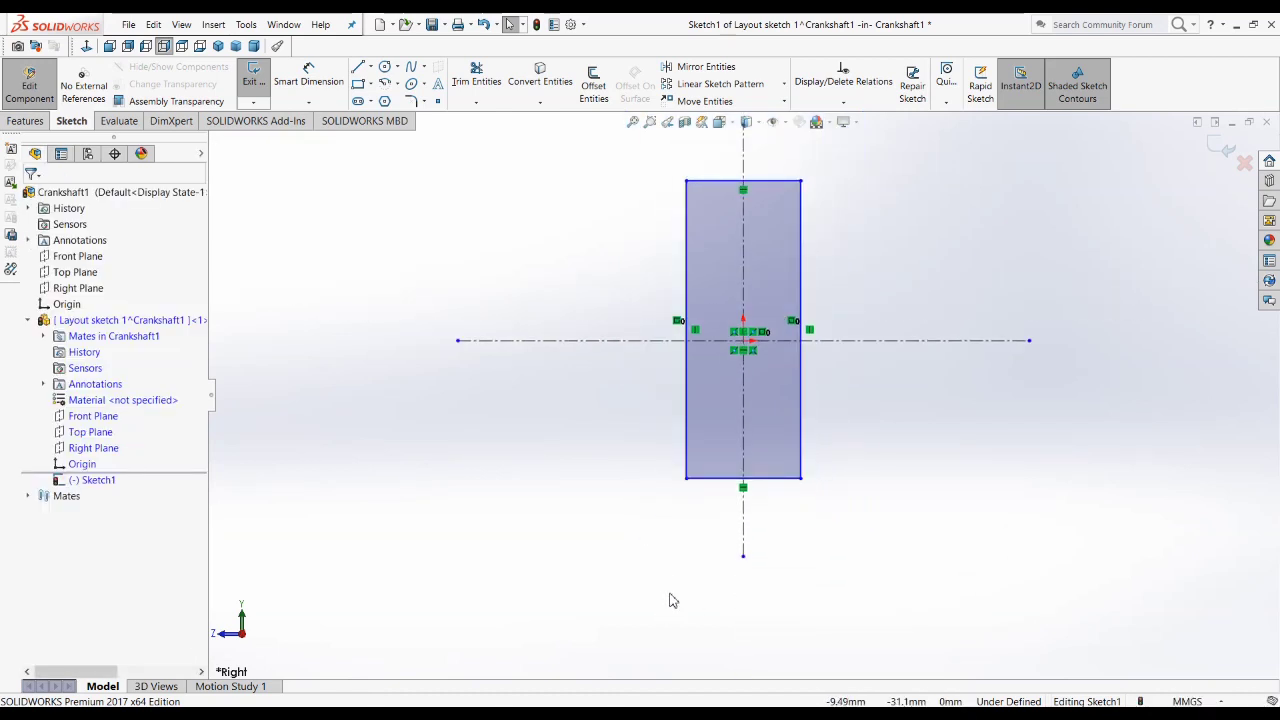
click(780, 480)
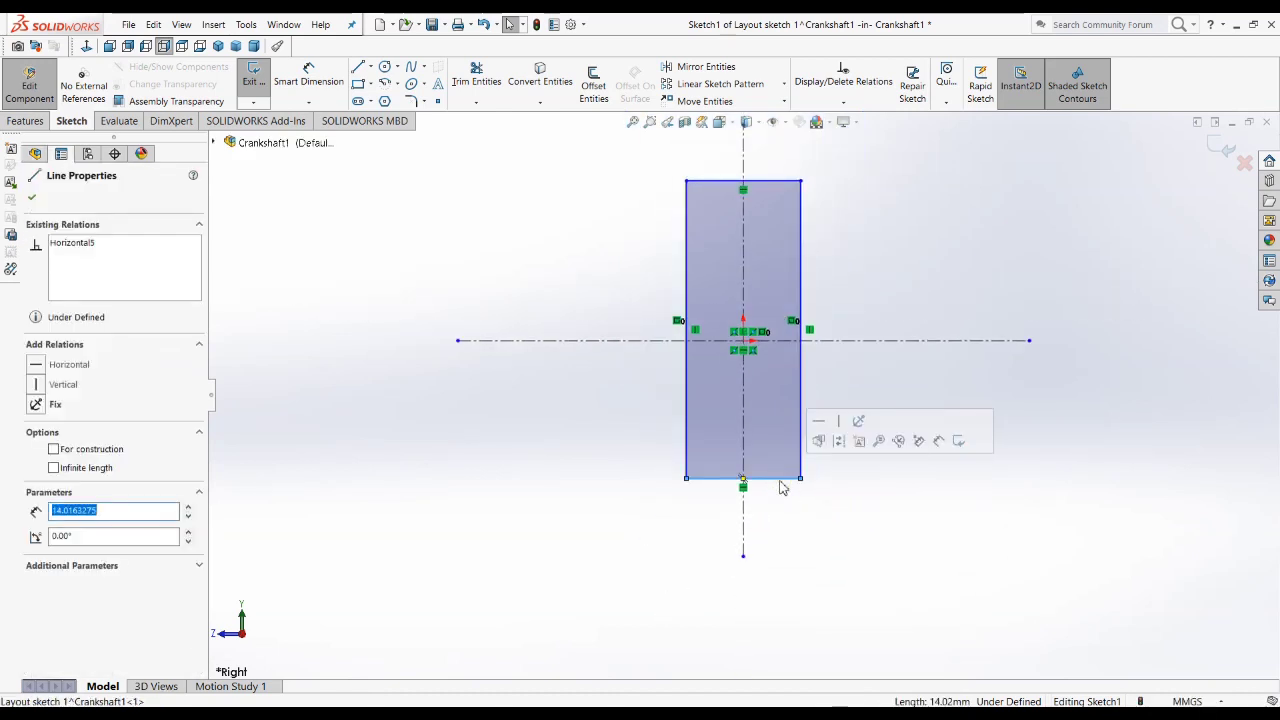
right_click(782, 487)
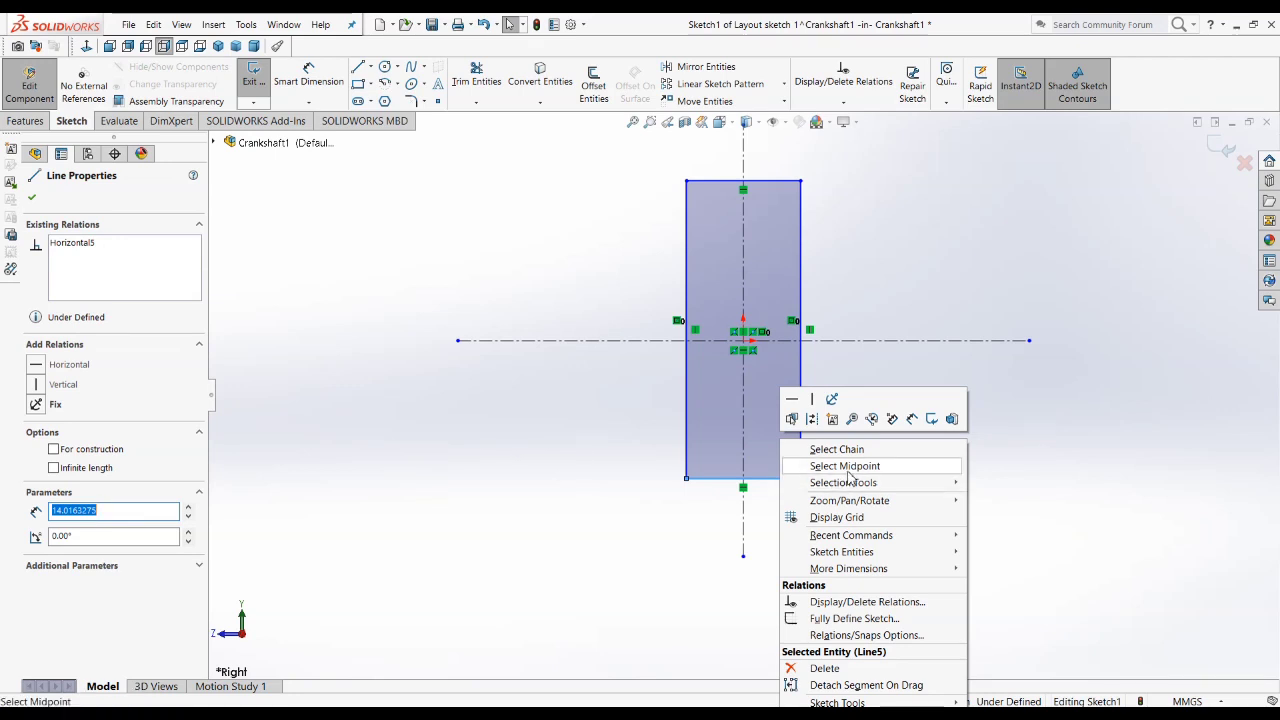
click(846, 467)
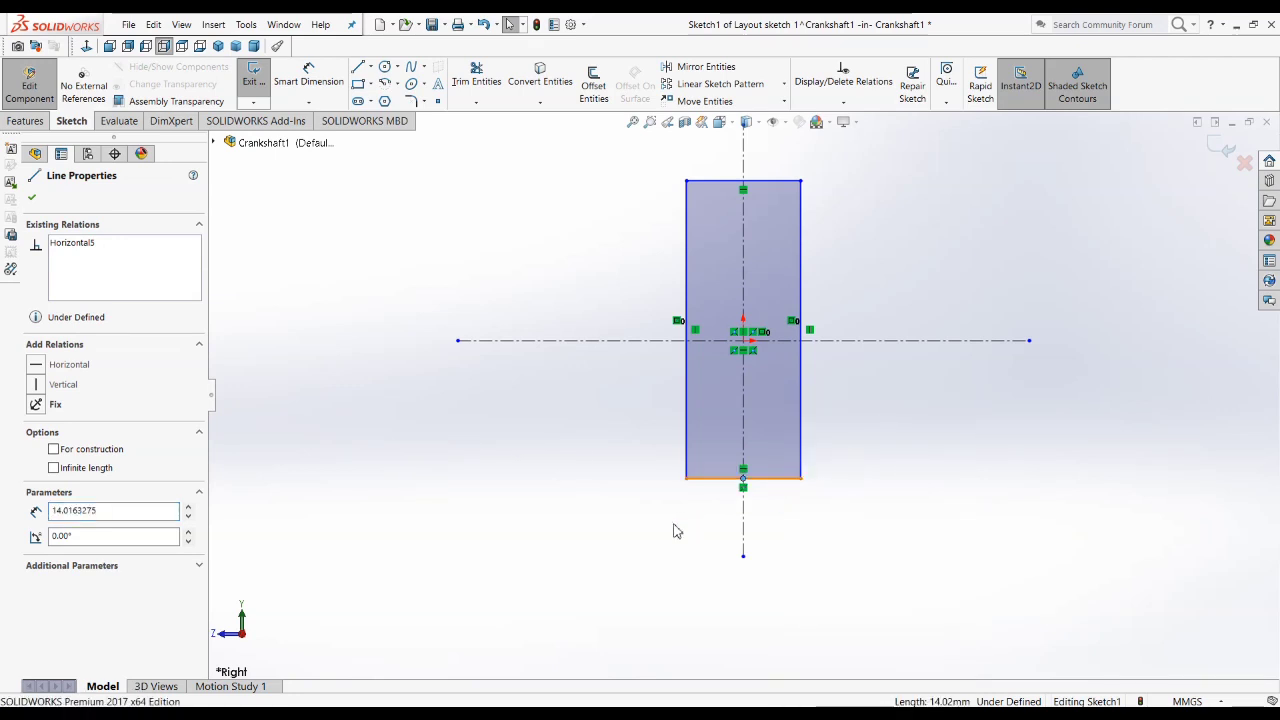
click(547, 540)
Step: Dimension the rectangle's top edge and set its width to 84 mm
scroll(580, 528, down, 3)
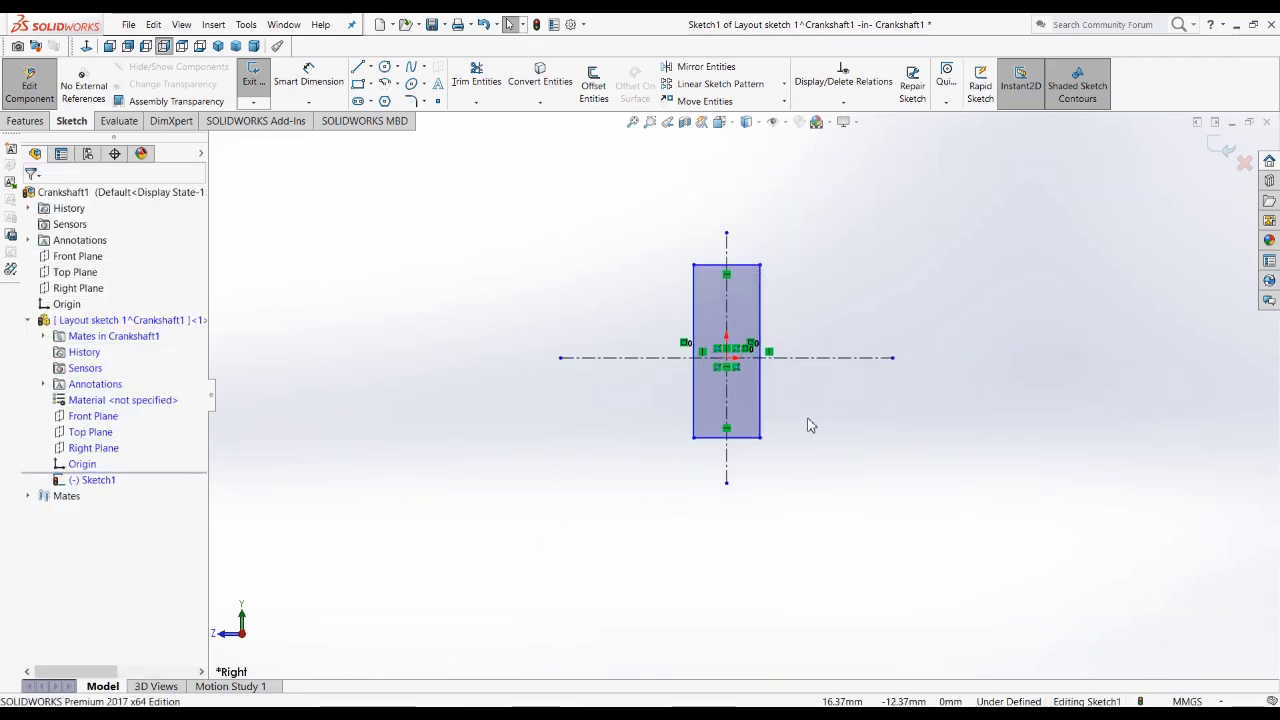
scroll(810, 425, up, 1)
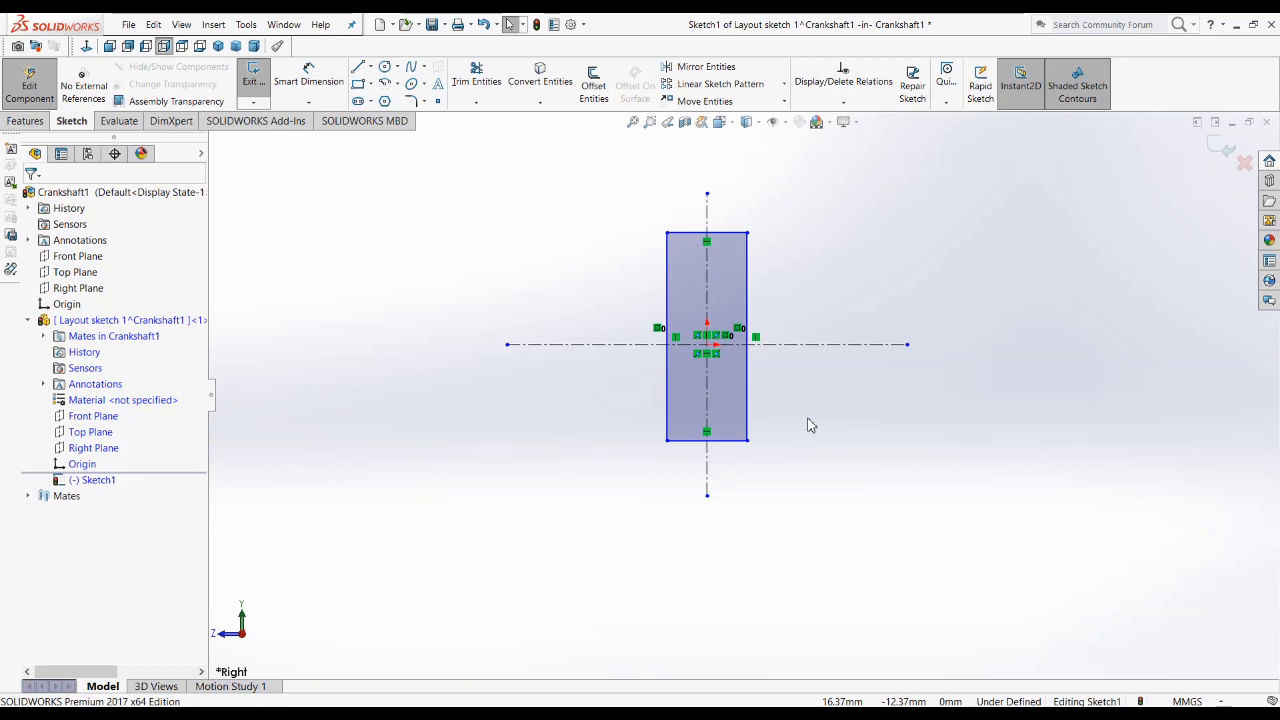
click(308, 78)
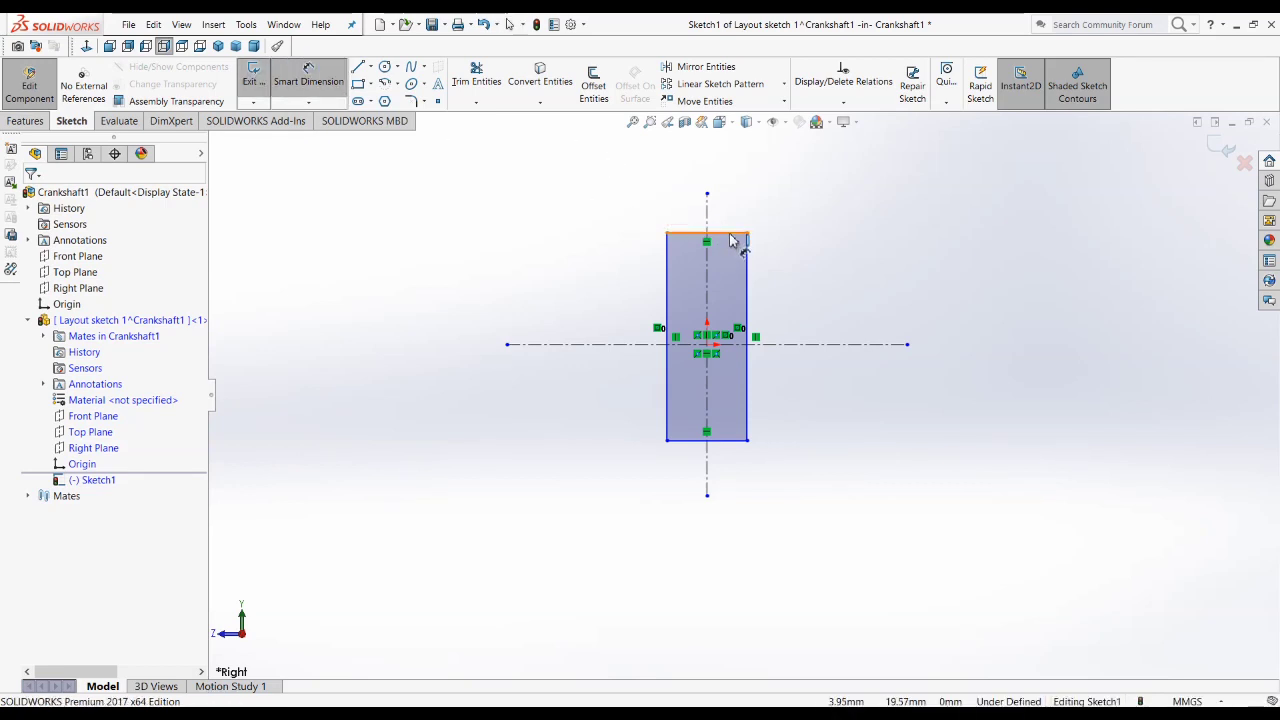
click(740, 233)
click(752, 200)
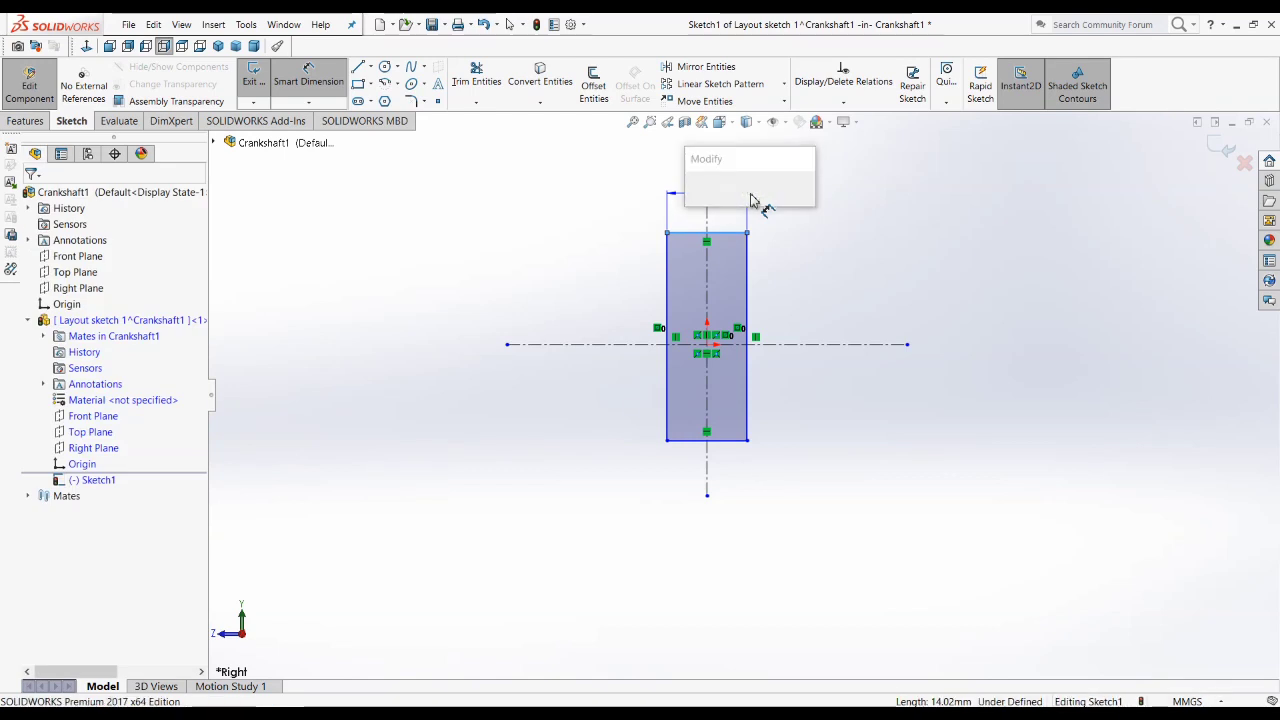
text(84)
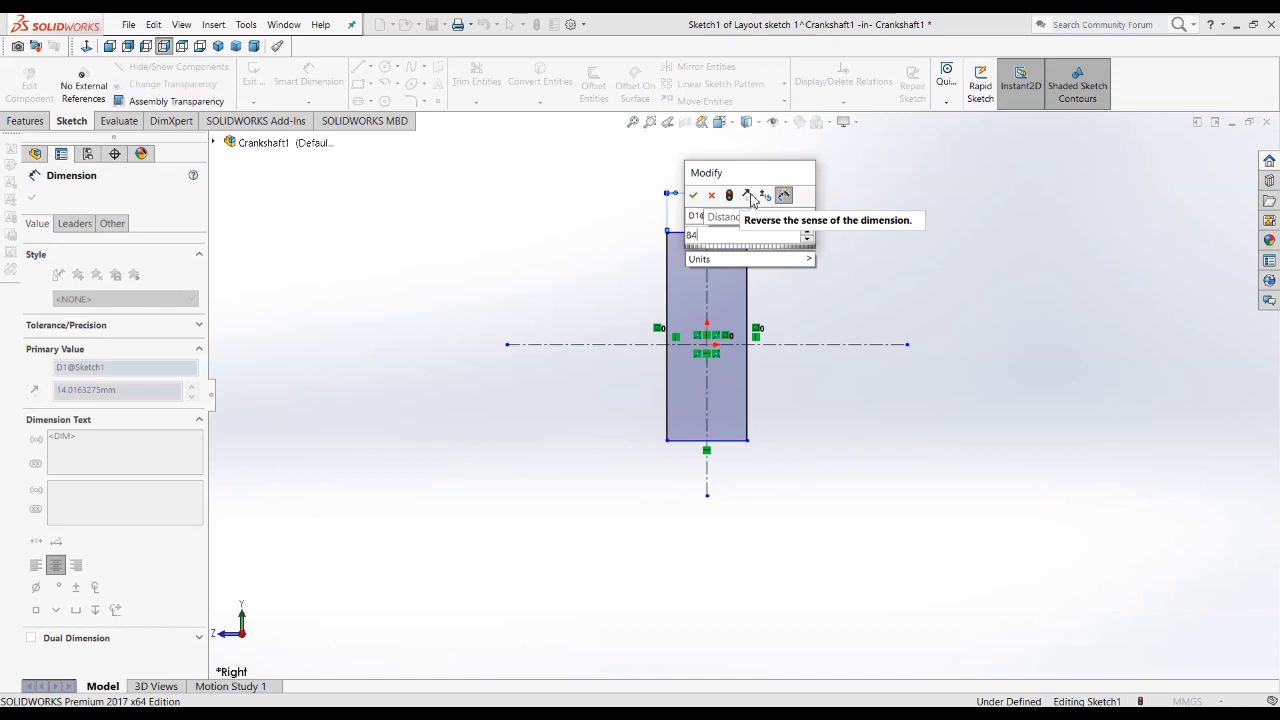
key(Return)
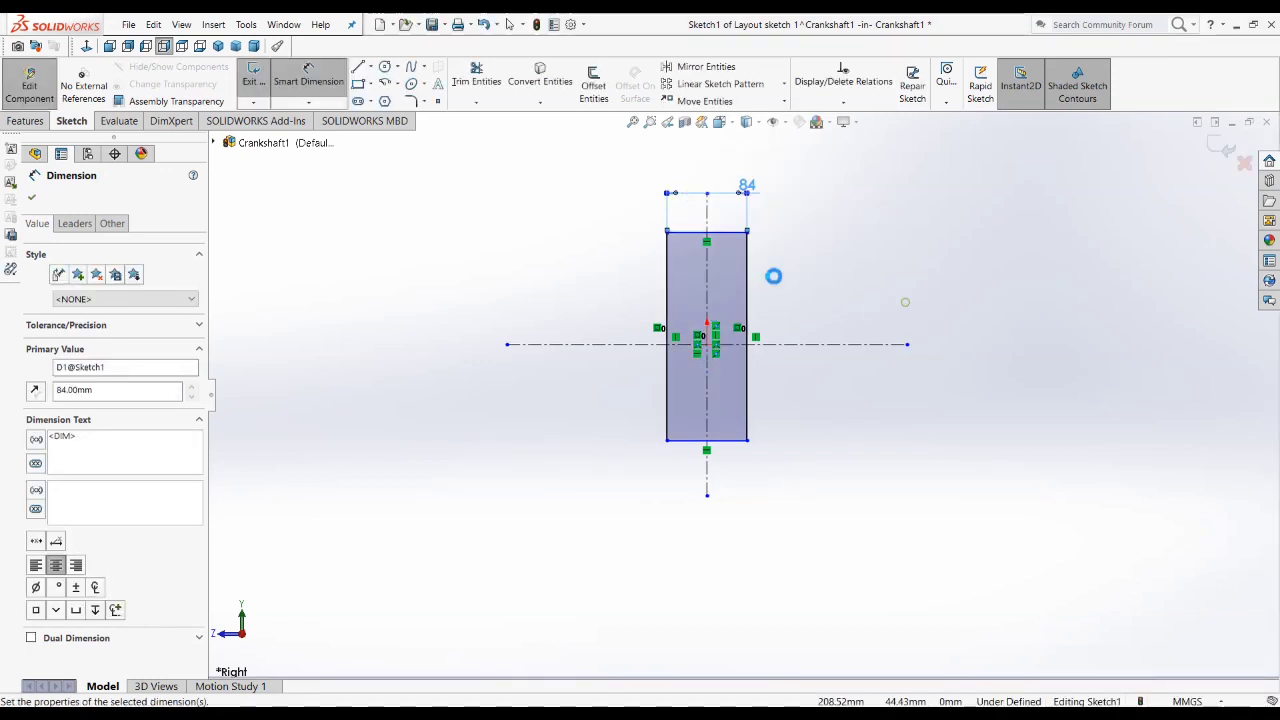
Step: Draw a 3 Point Arc across the rectangle's top corners, bulging upward over 90° with a radius of about 59.4 mm
click(397, 84)
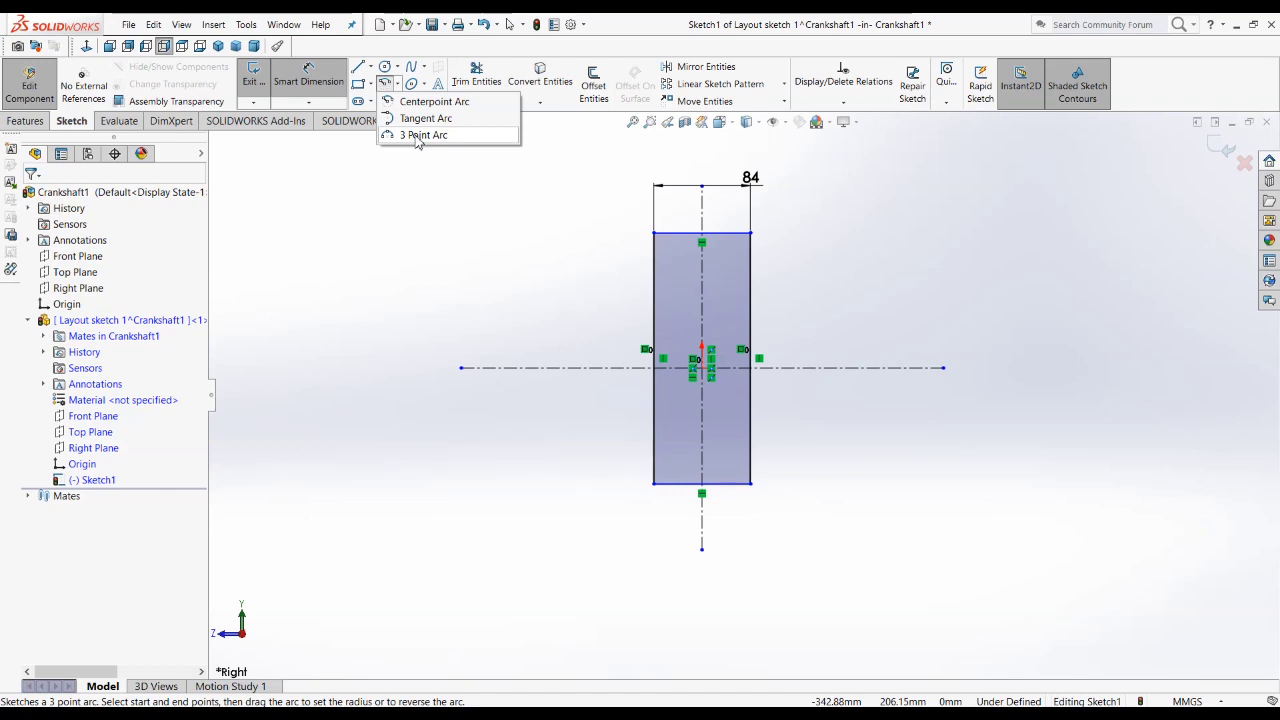
click(417, 136)
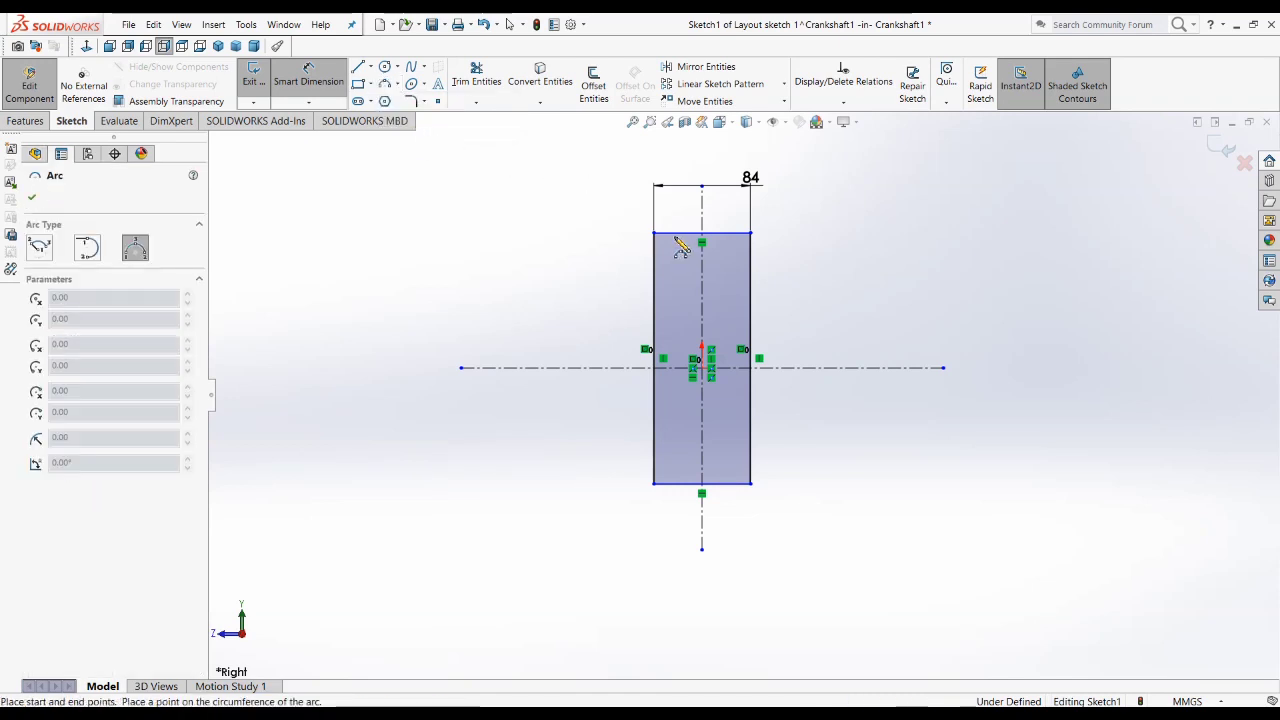
click(751, 233)
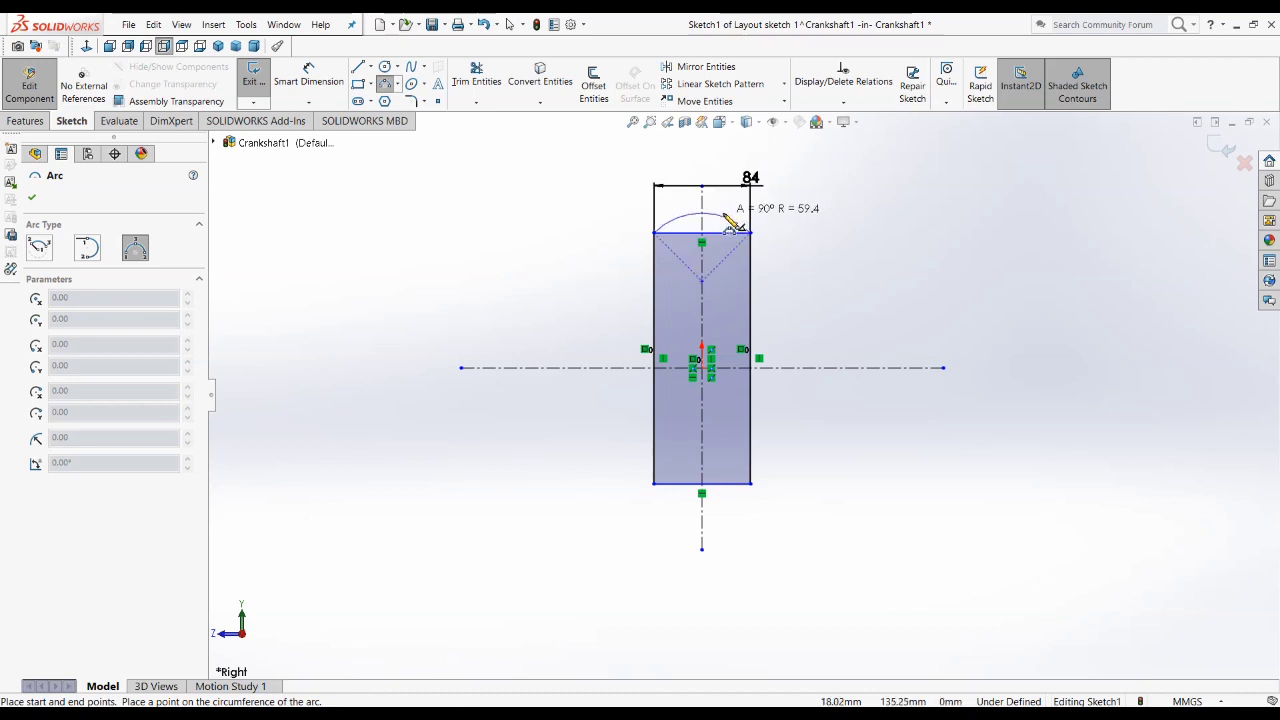
click(738, 218)
scroll(768, 212, down, 1)
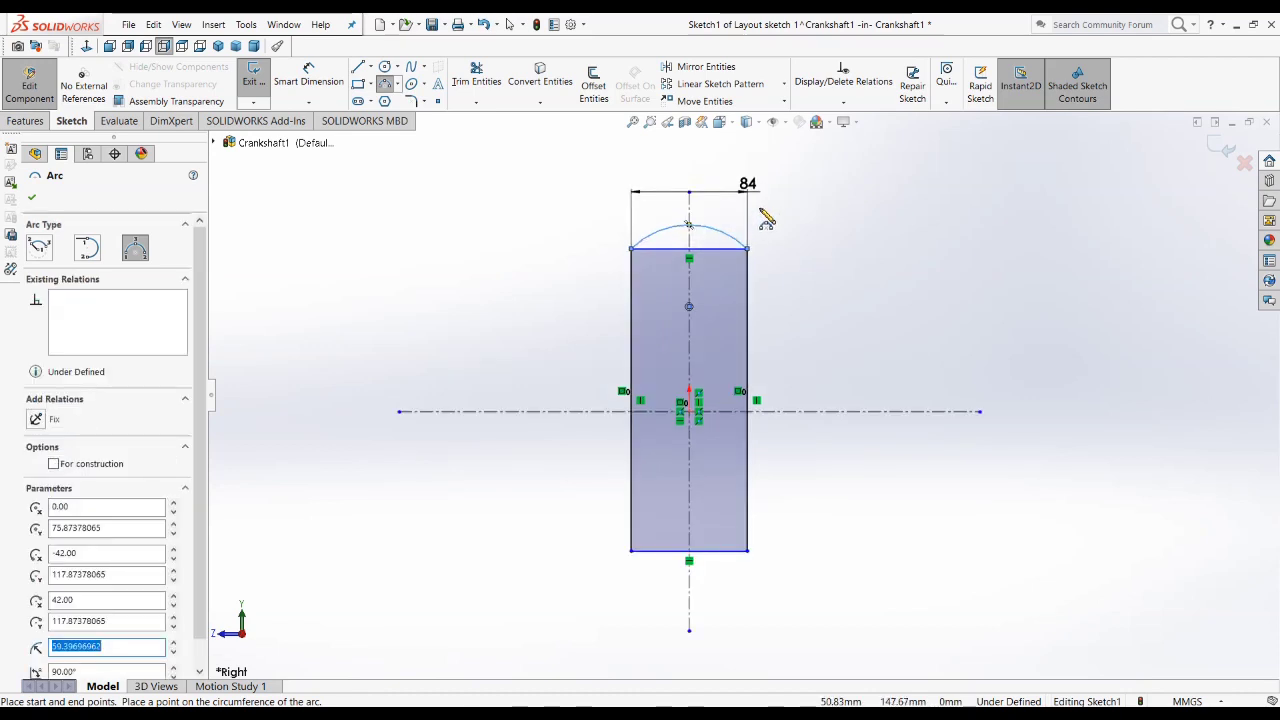
key(Escape)
Step: Dimension the top arc's radius and set it to 120 mm
click(308, 75)
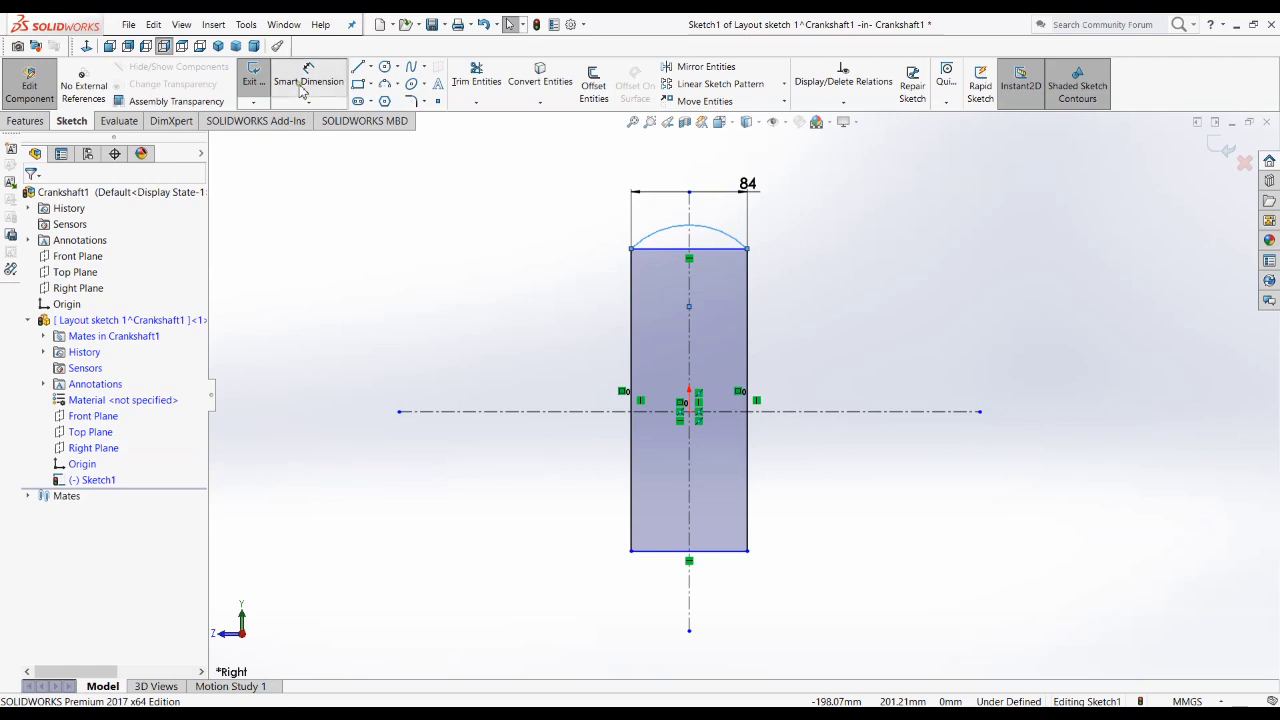
click(697, 227)
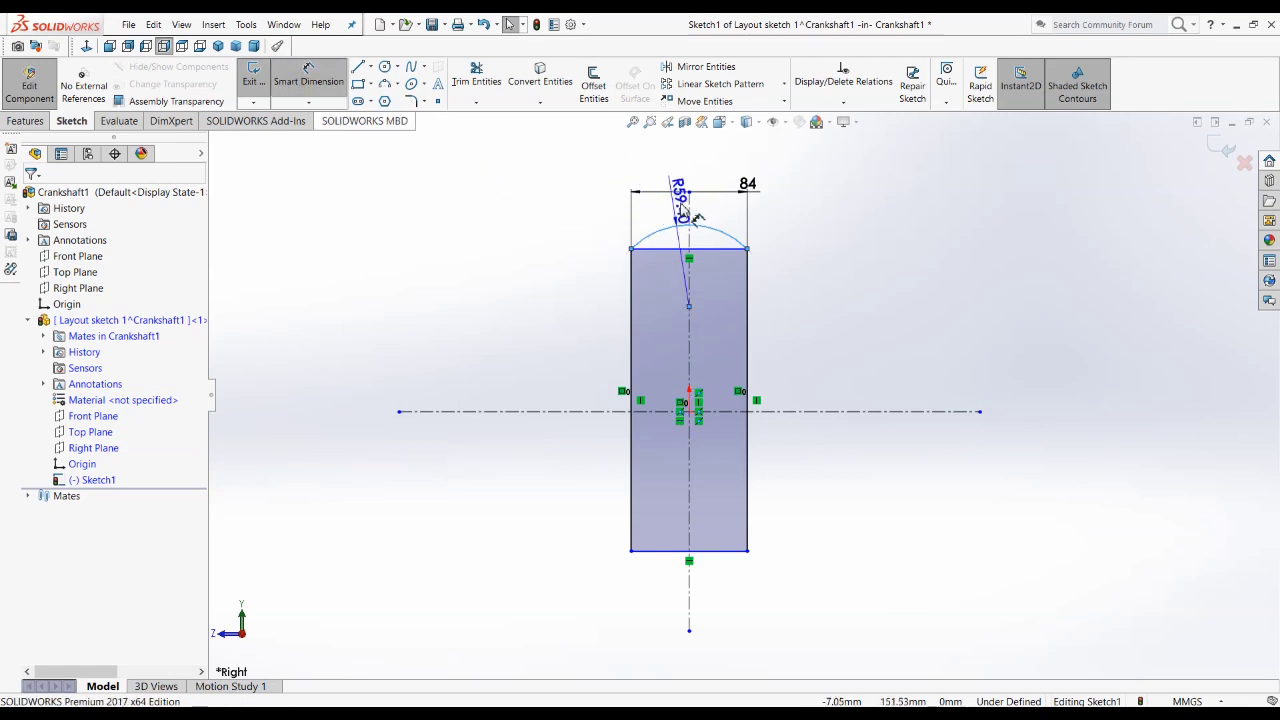
click(799, 179)
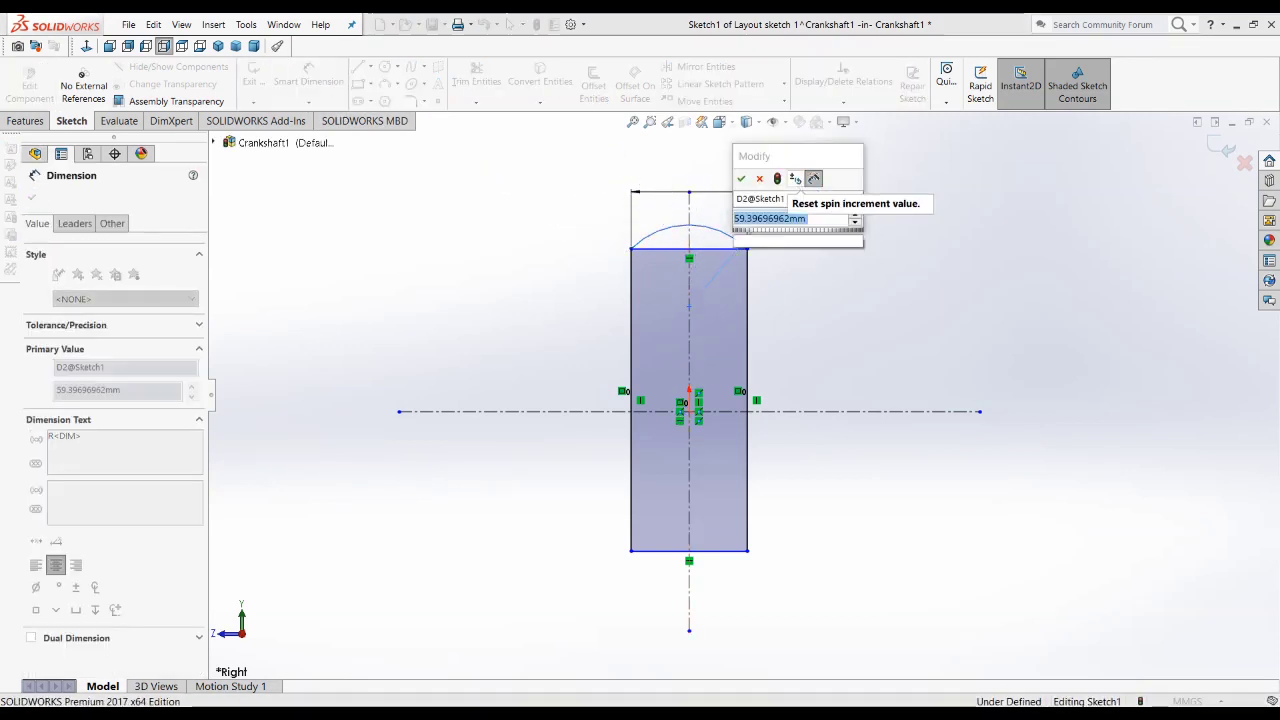
text(120)
key(Return)
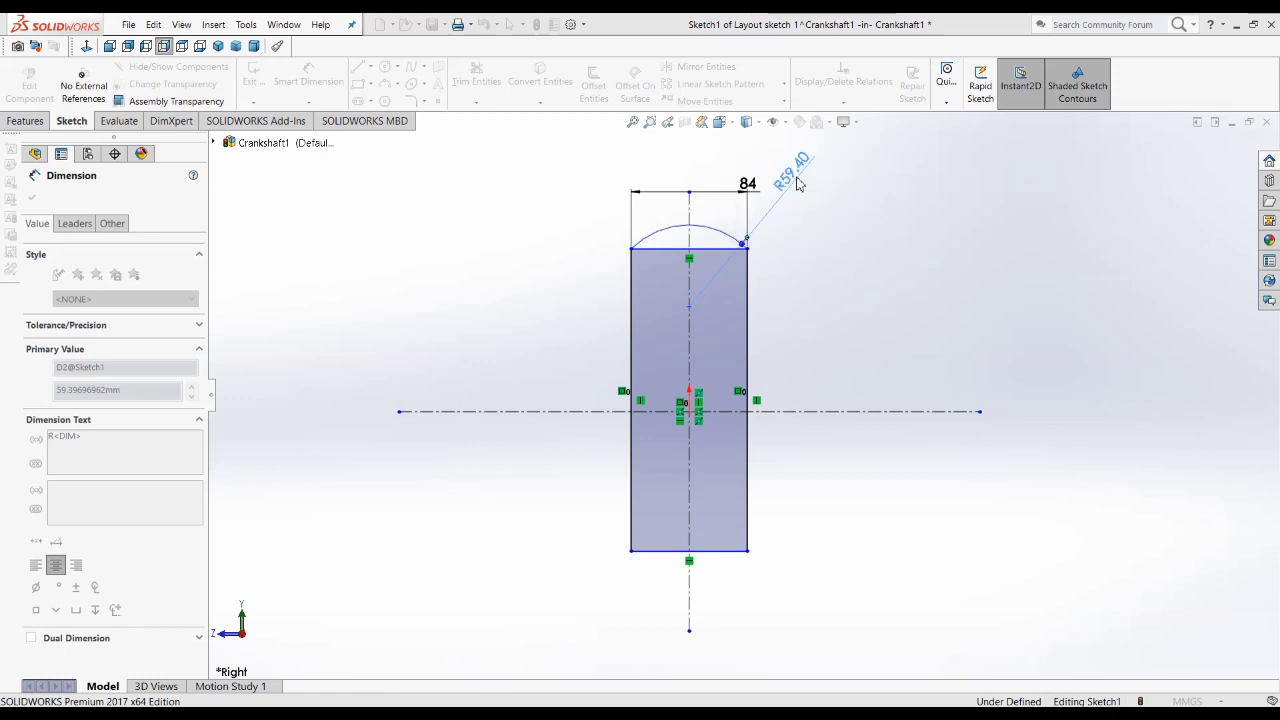
scroll(826, 277, down, 2)
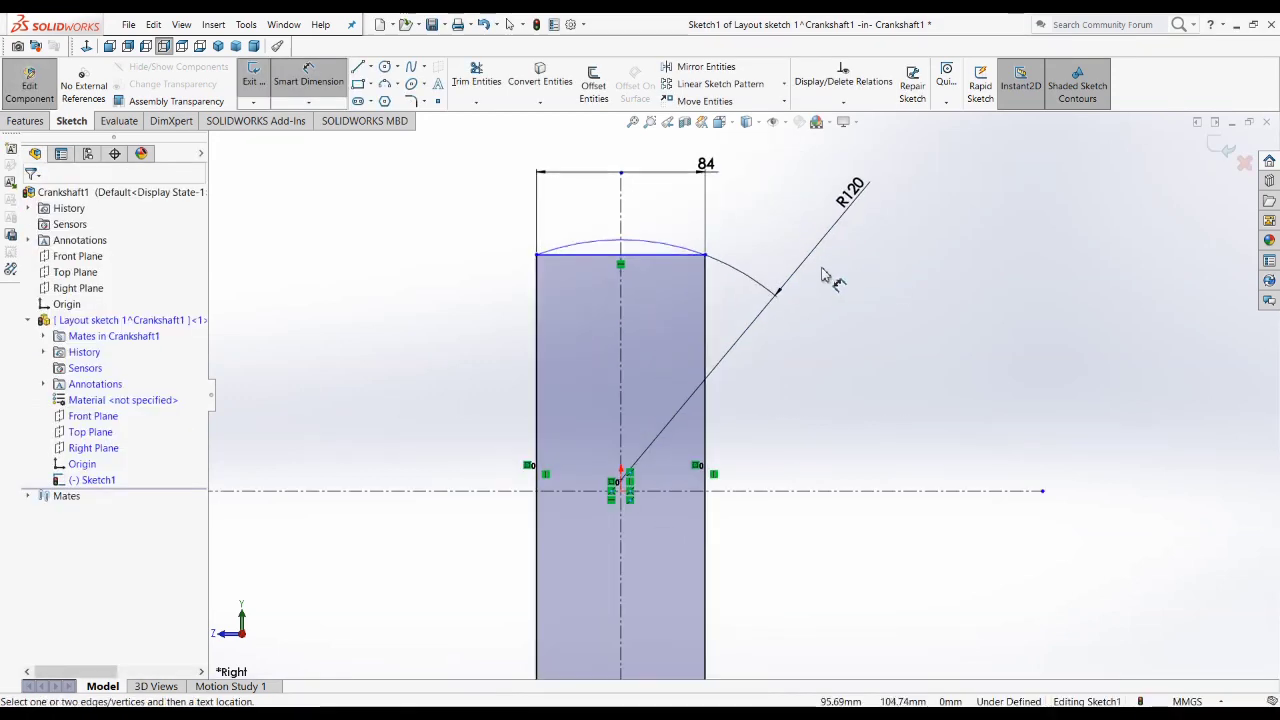
scroll(489, 284, up, 2)
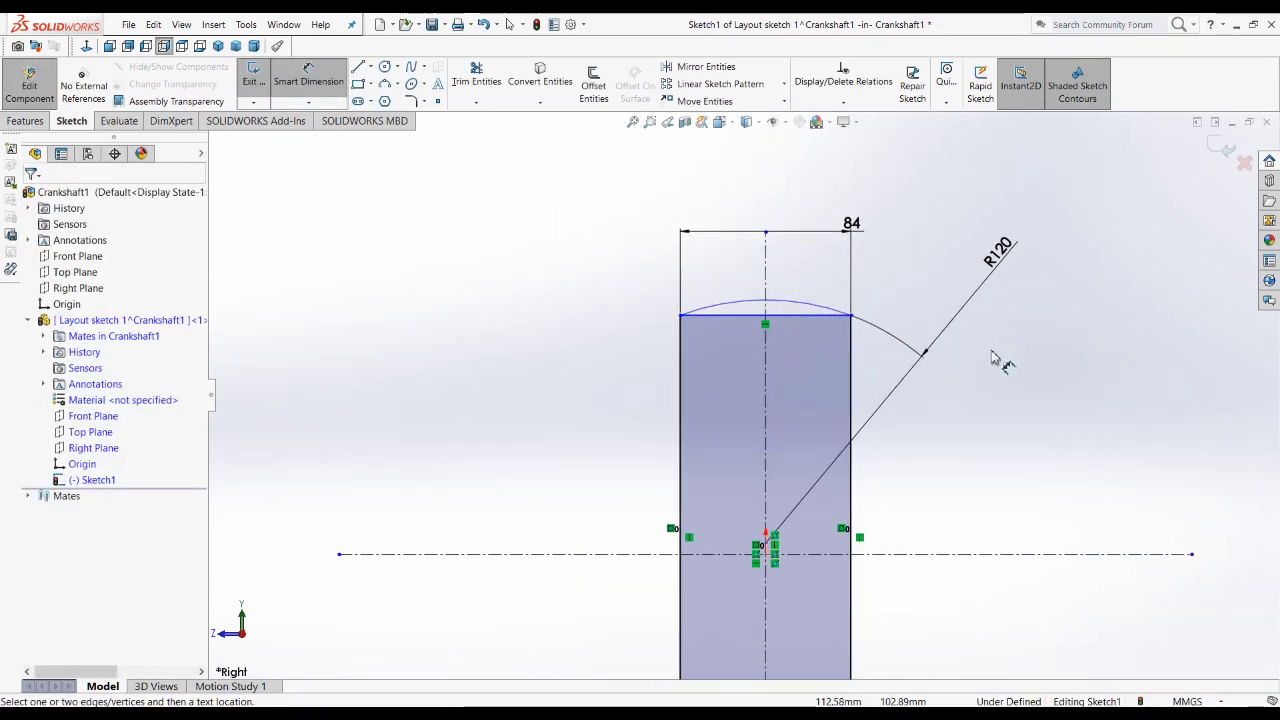
scroll(990, 364, up, 2)
scroll(900, 420, down, 2)
scroll(846, 457, up, 2)
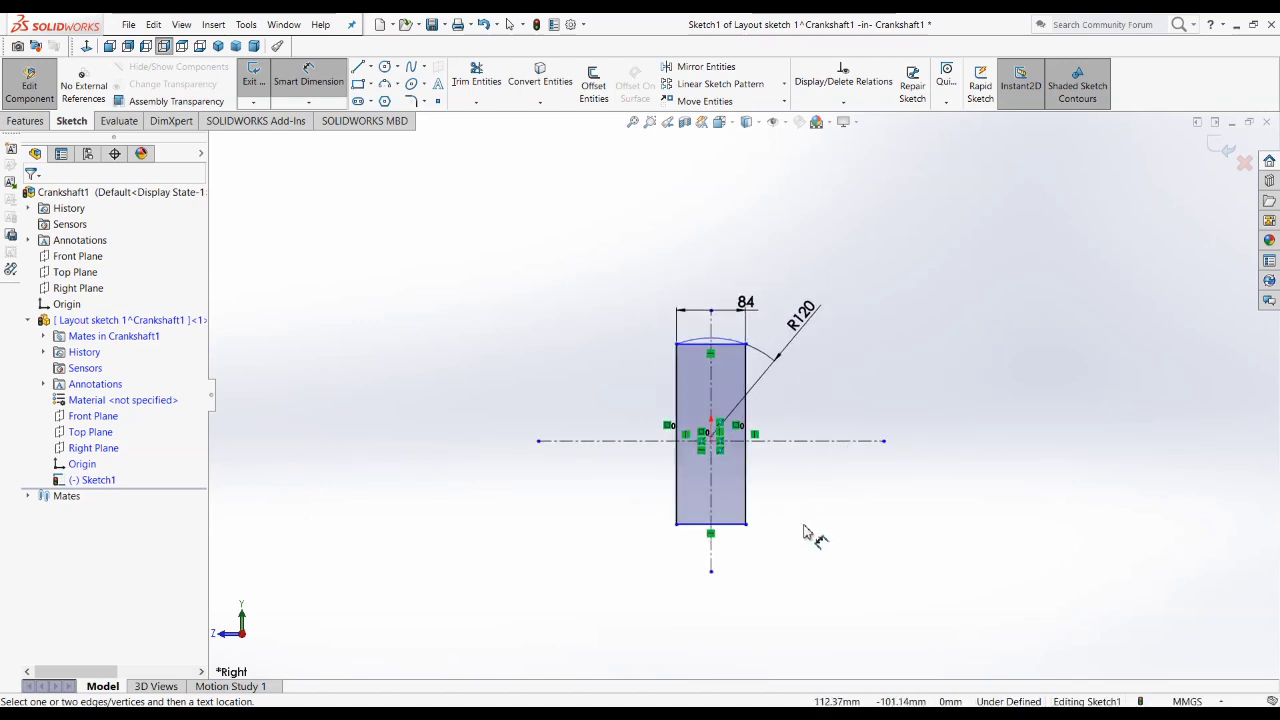
key(Escape)
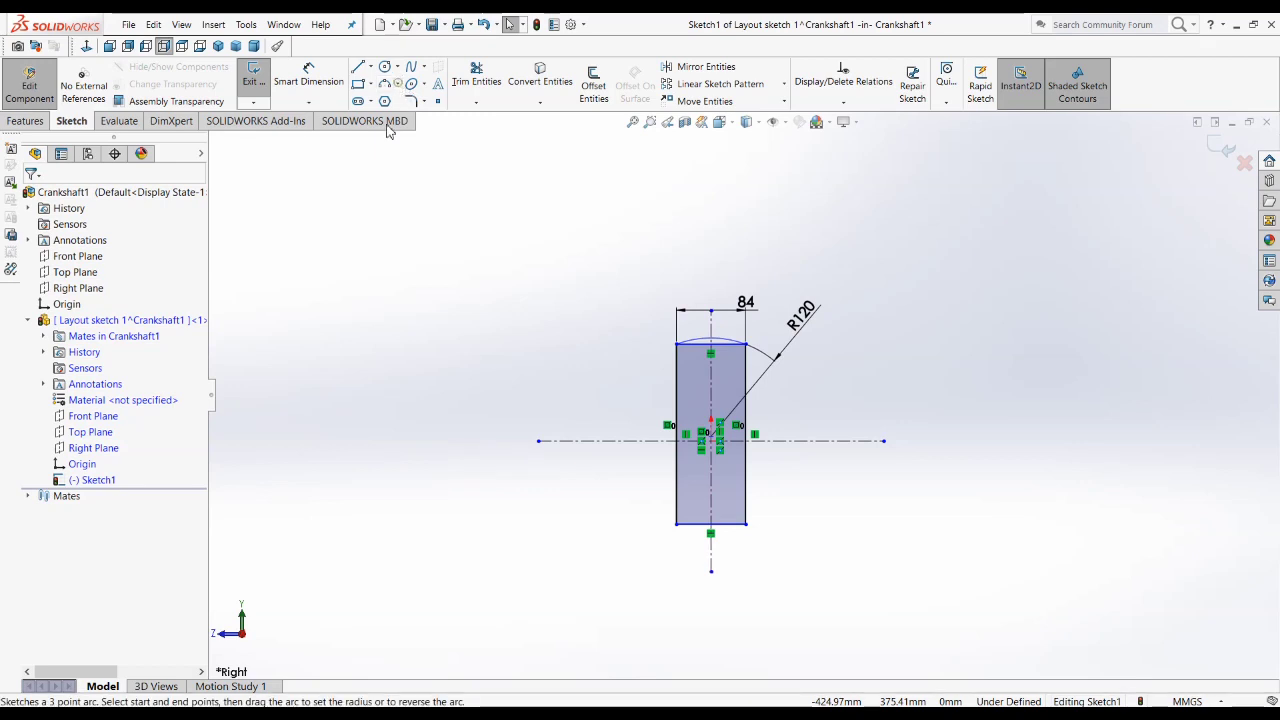
Step: Sketch a 90° Centerpoint Arc below the rectangle, centered on the origin, with a radius of about 266 mm
click(399, 89)
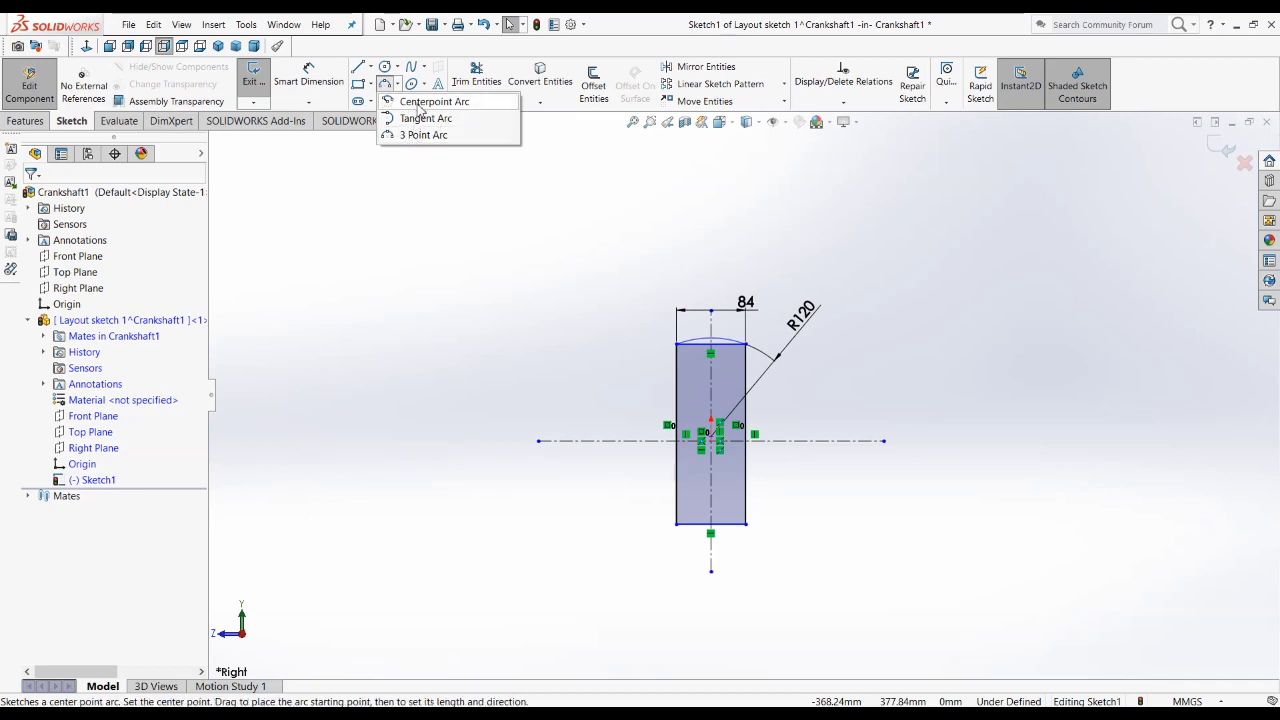
click(420, 103)
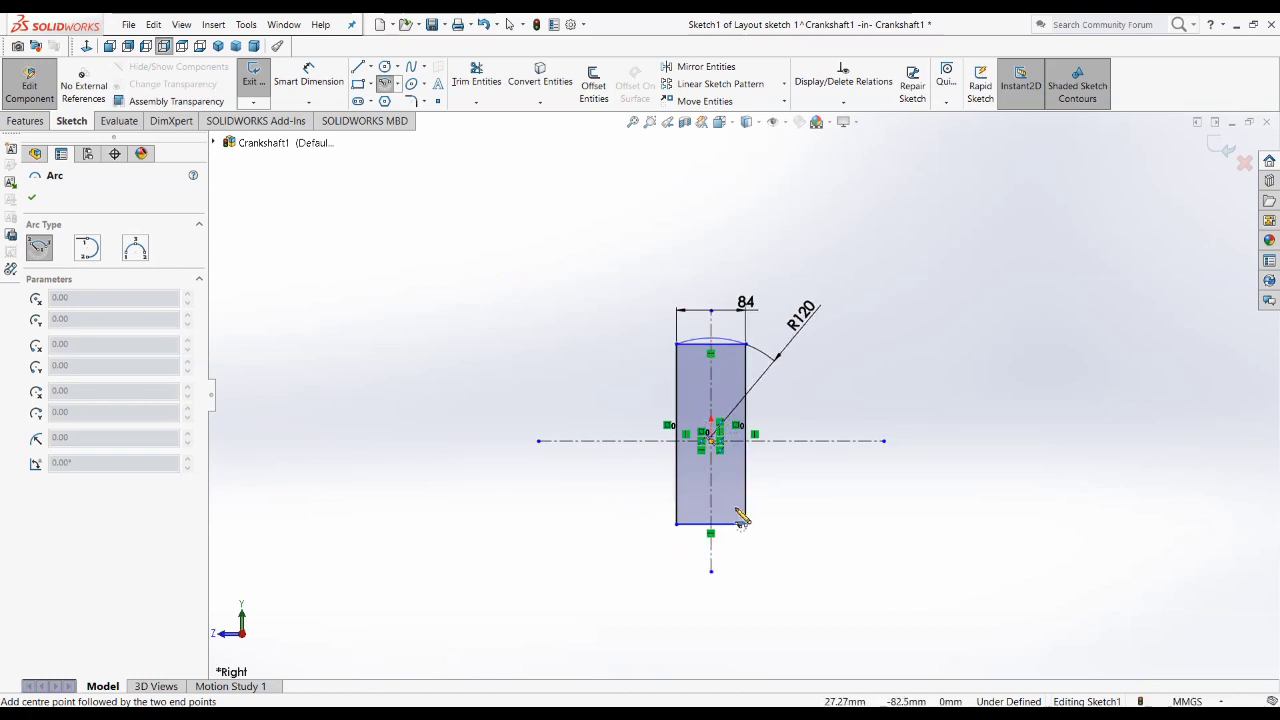
scroll(740, 515, down, 3)
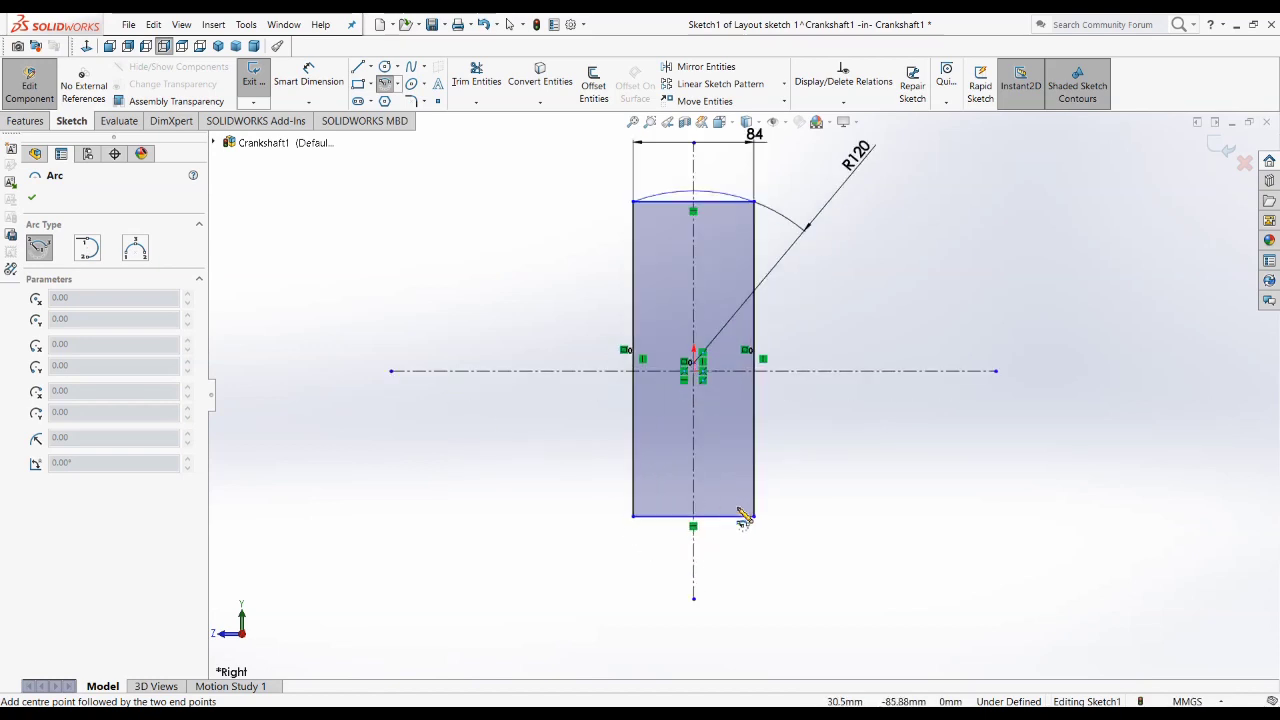
click(697, 383)
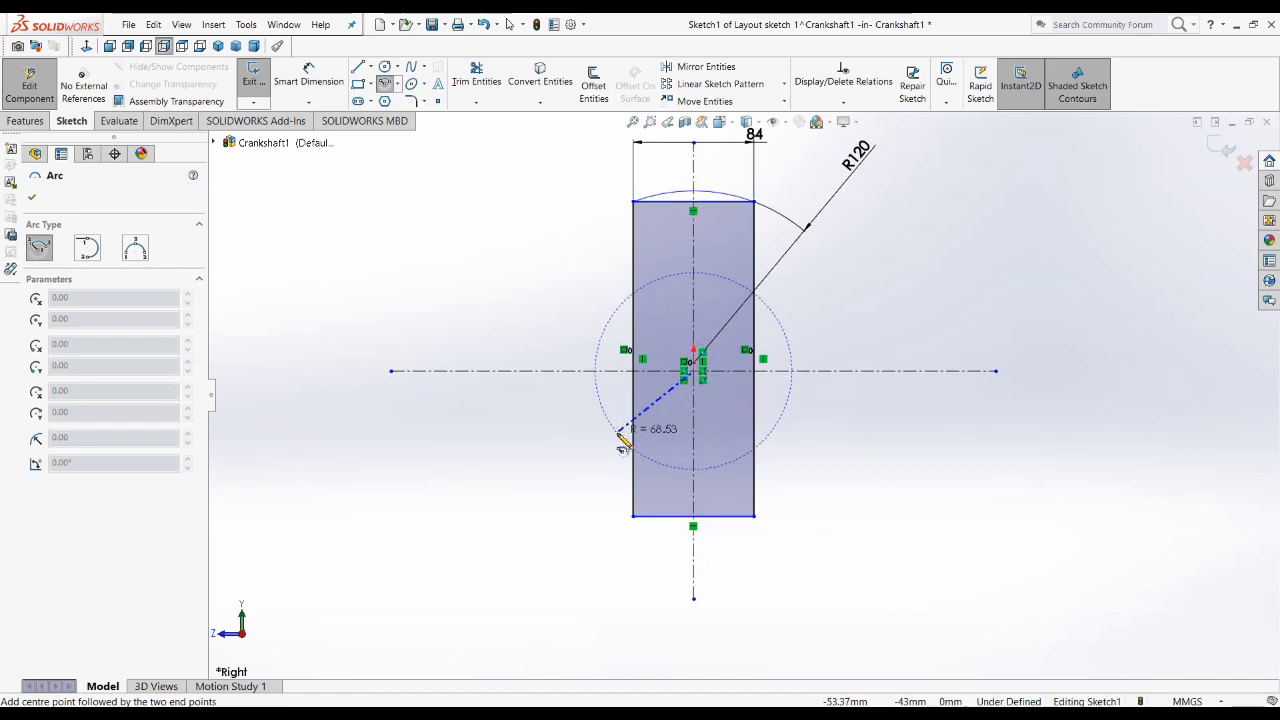
scroll(609, 449, up, 3)
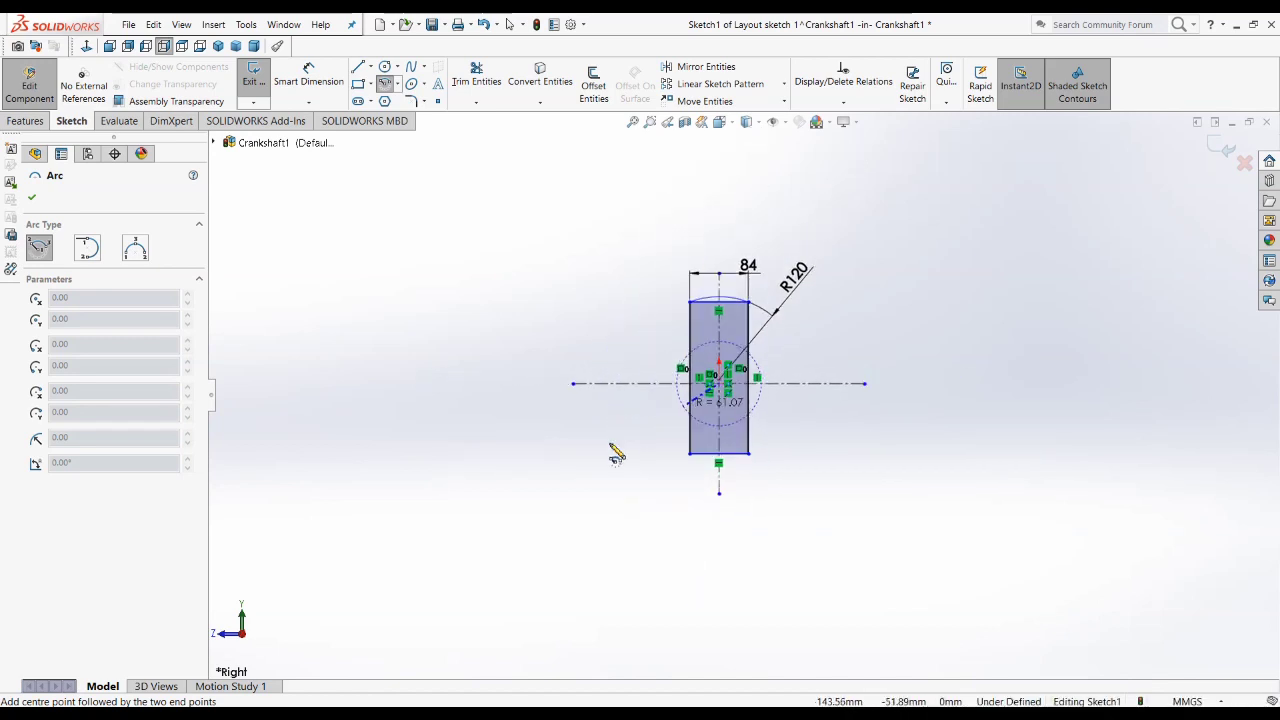
click(595, 519)
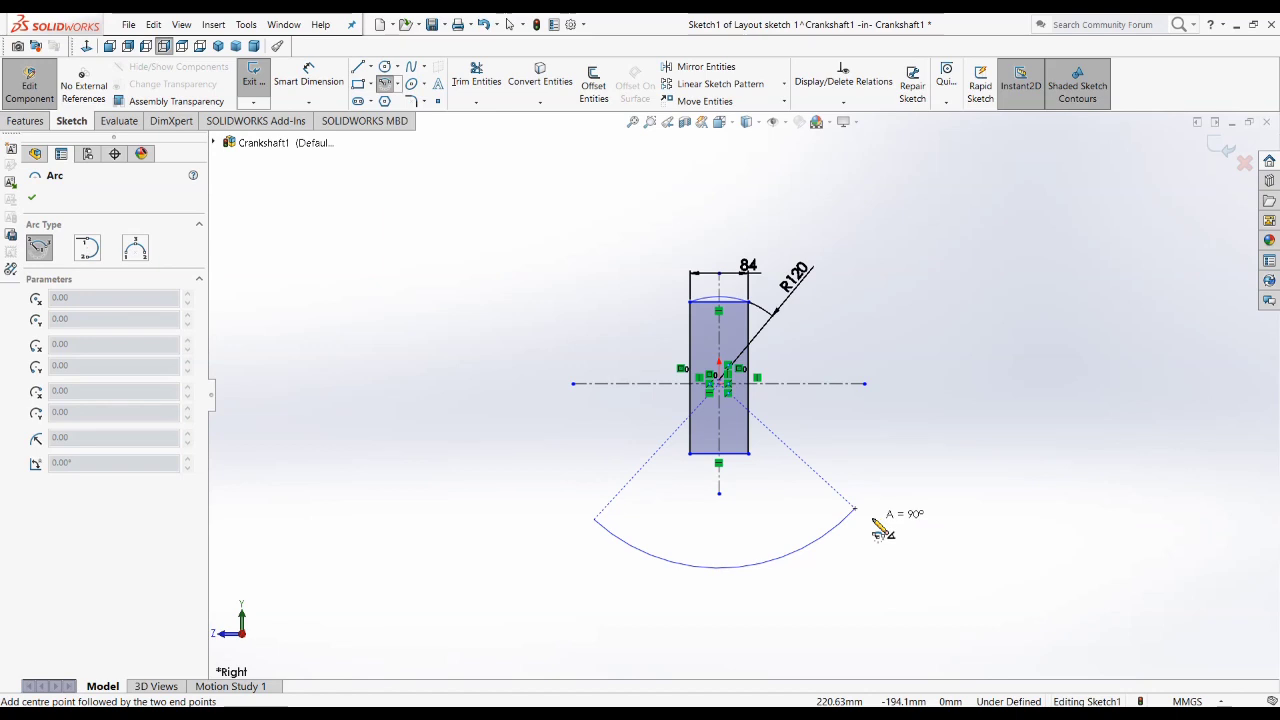
click(856, 510)
key(Escape)
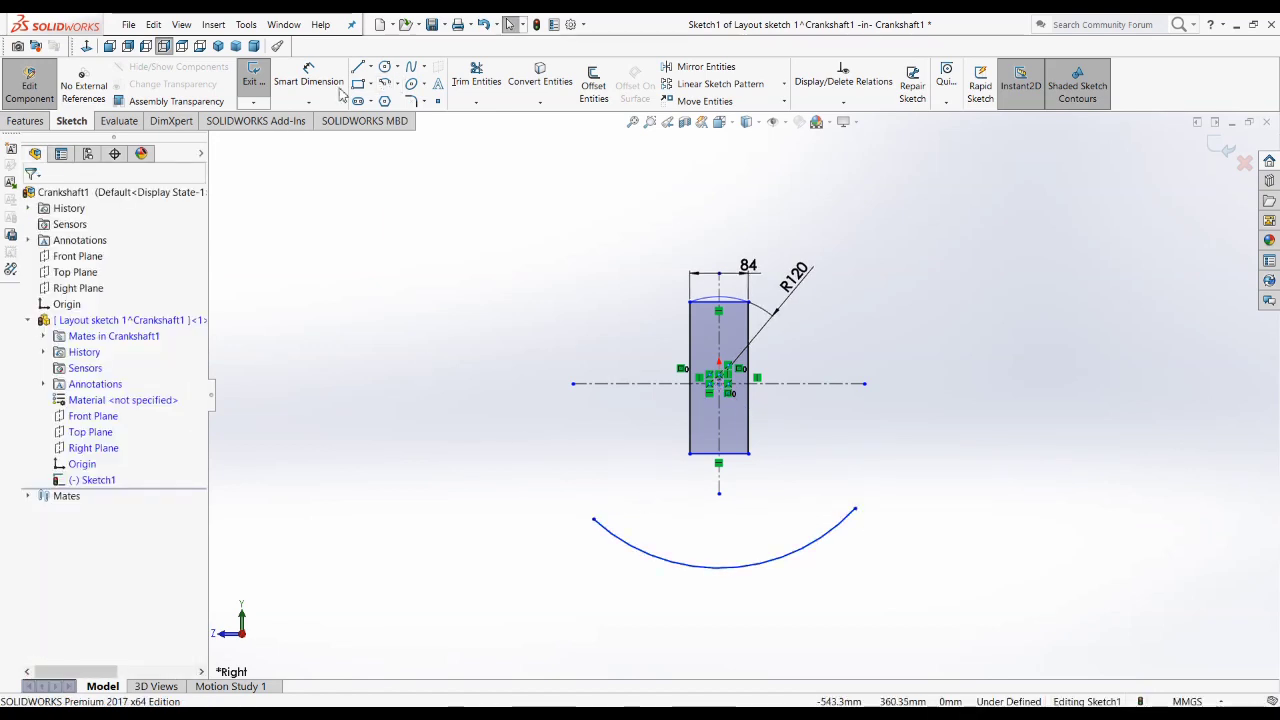
Step: Draw a centerline from the large arc's left endpoint to the vertical centerline, ending about 30 mm above the origin
click(371, 67)
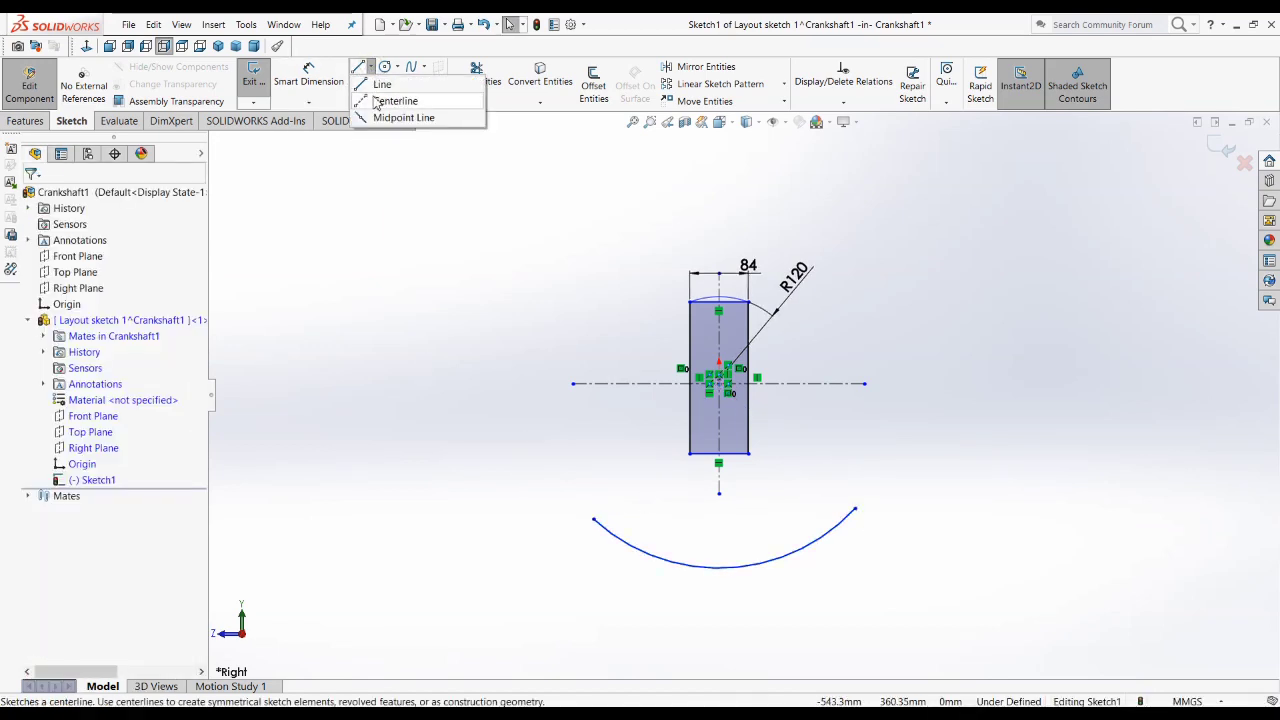
click(385, 101)
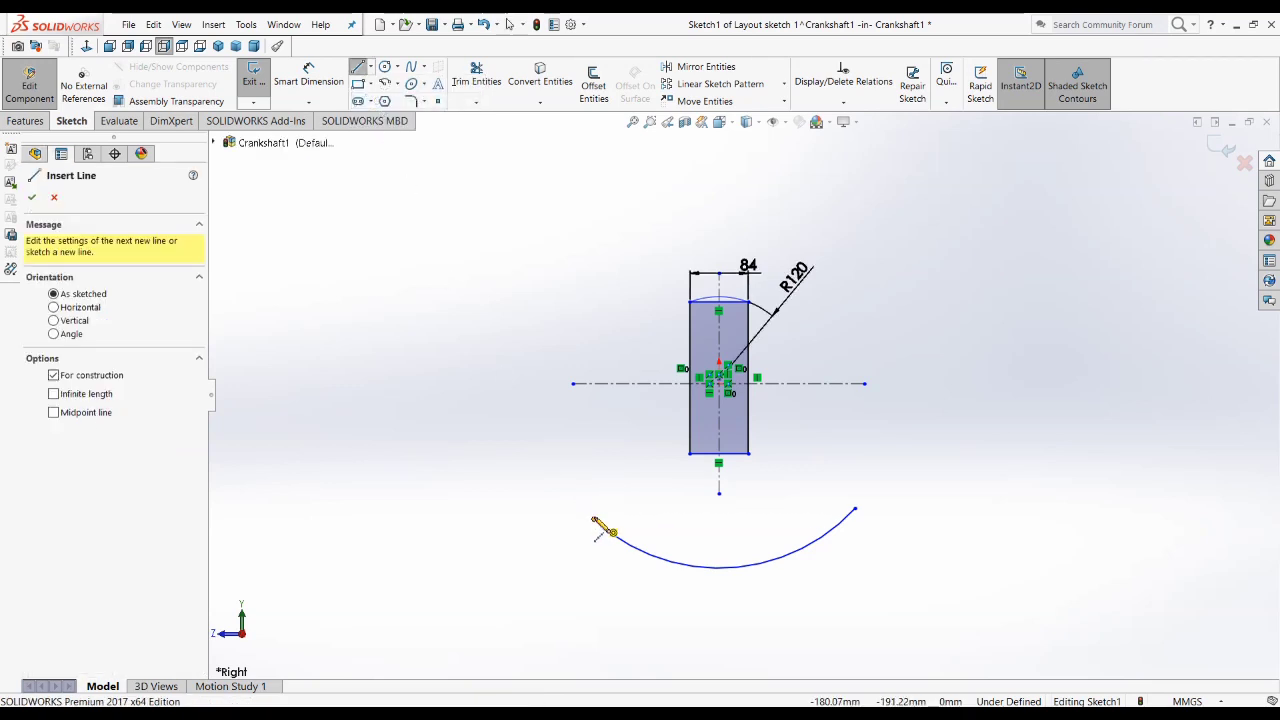
click(594, 521)
scroll(704, 378, down, 4)
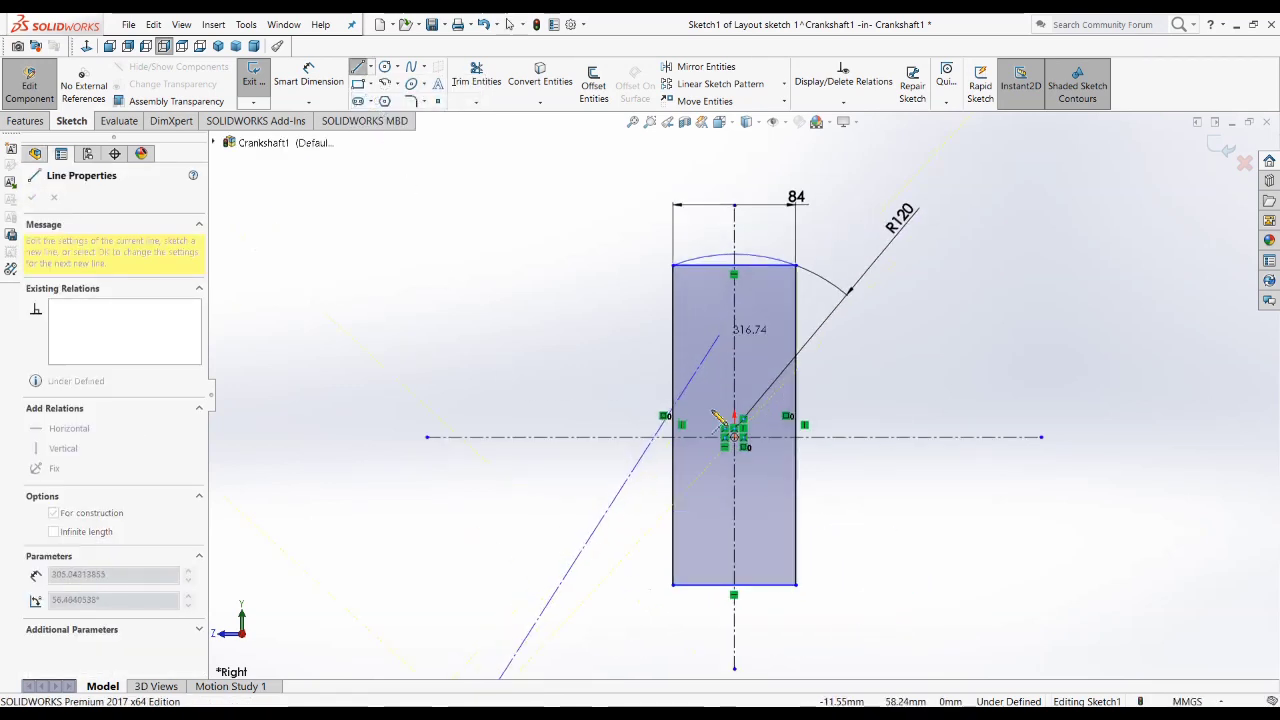
click(760, 336)
Step: Consult the Crankshaft.JPG drawing in Photos, and in SOLIDWORKS continue the centerline from the apex to the large arc's right endpoint
click(272, 714)
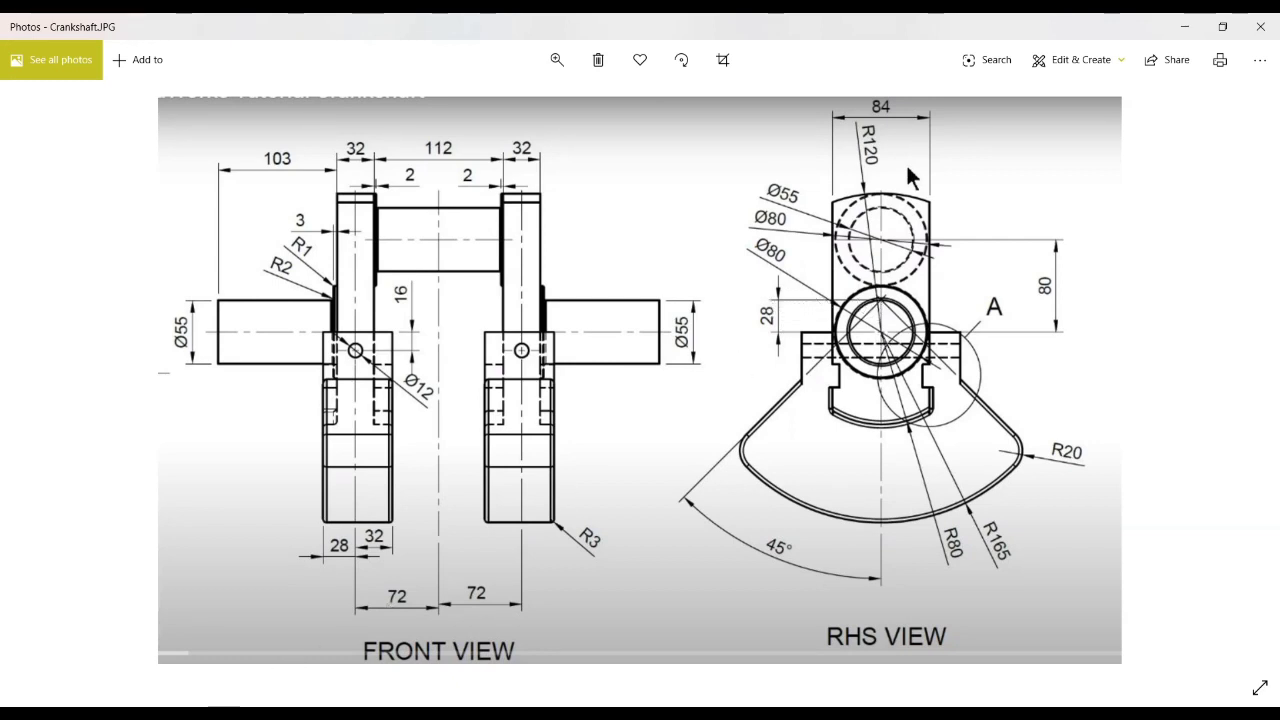
key(alt+Tab)
scroll(815, 325, up, 4)
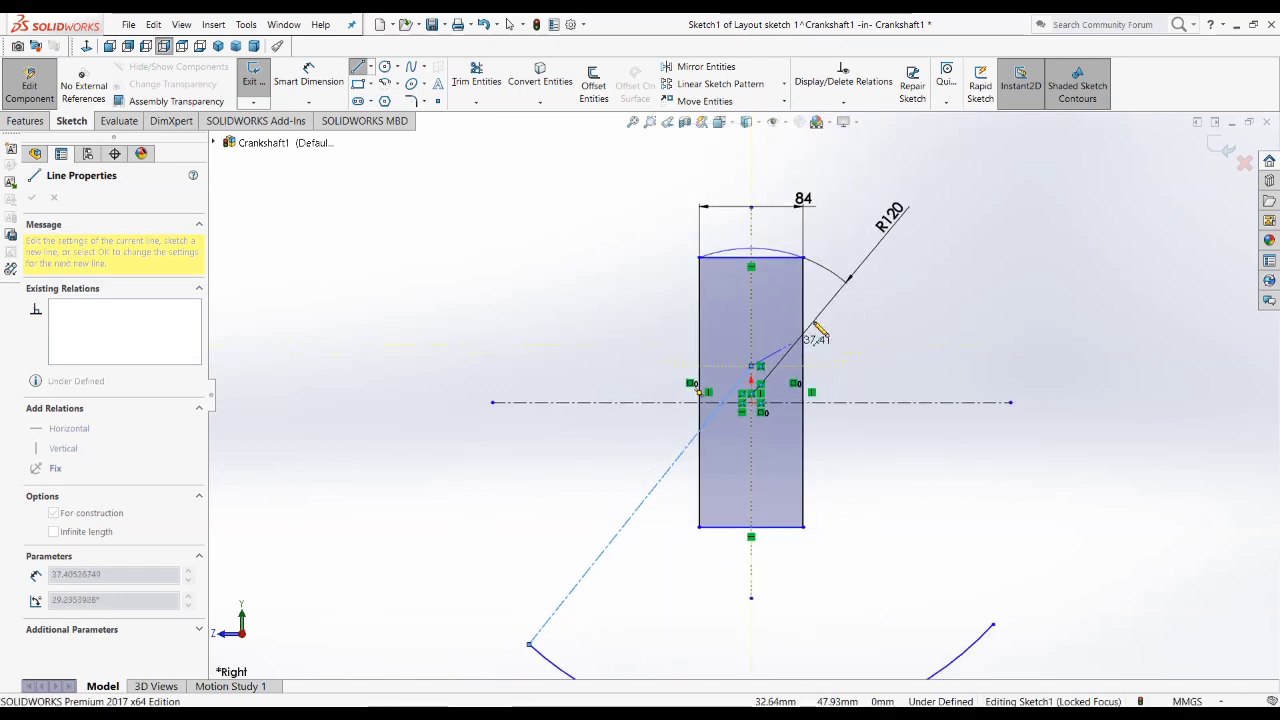
click(994, 626)
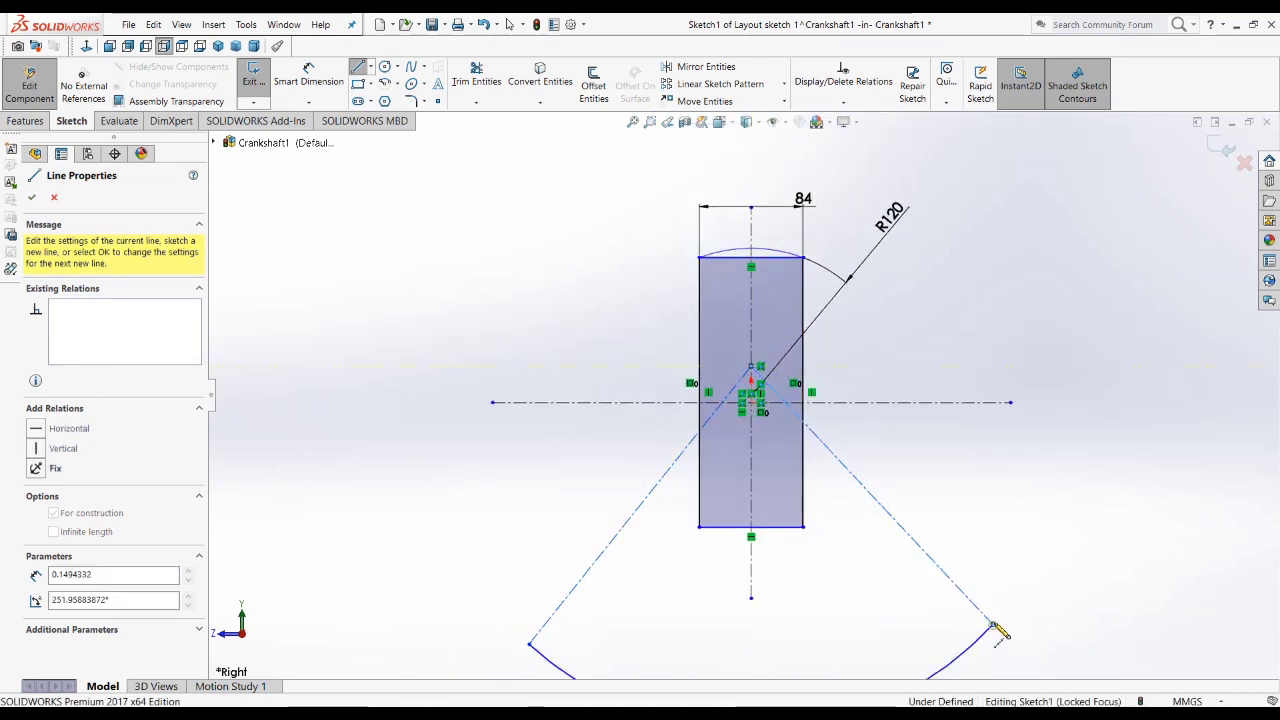
key(Escape)
Step: Stretch the vertical centerline so its lower end lies on the large arc
key(f)
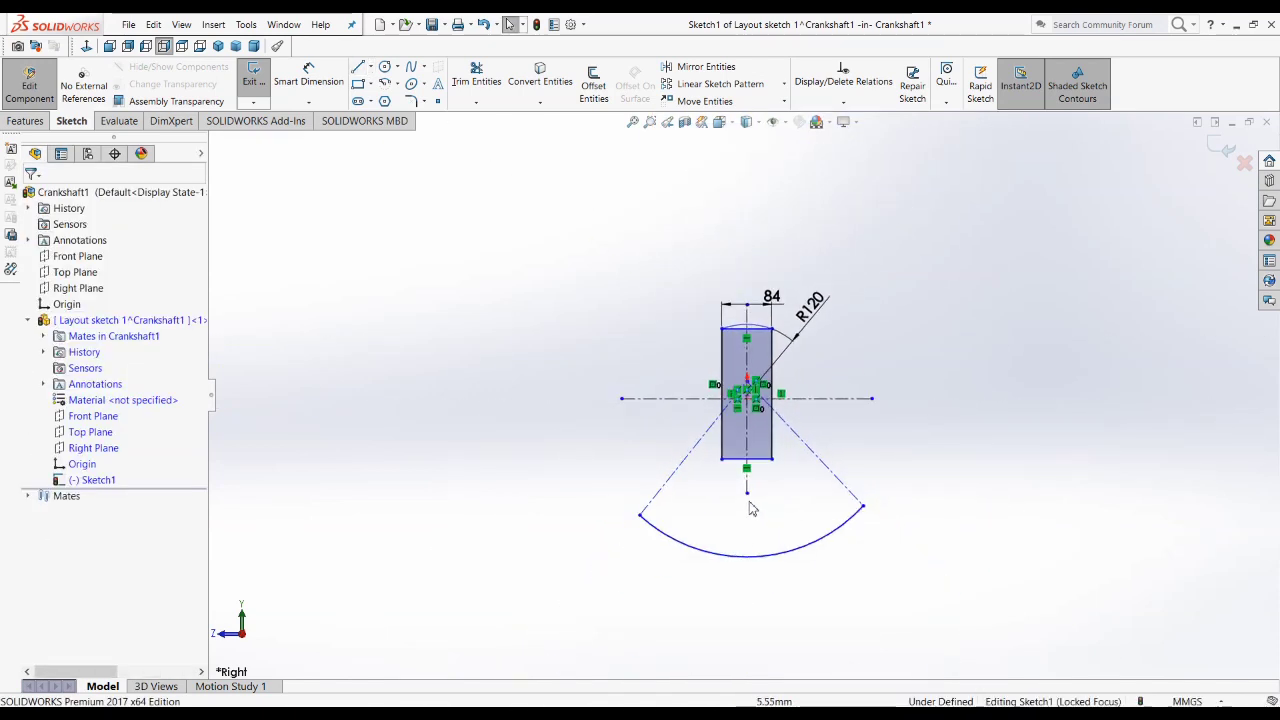
drag(748, 491, 748, 556)
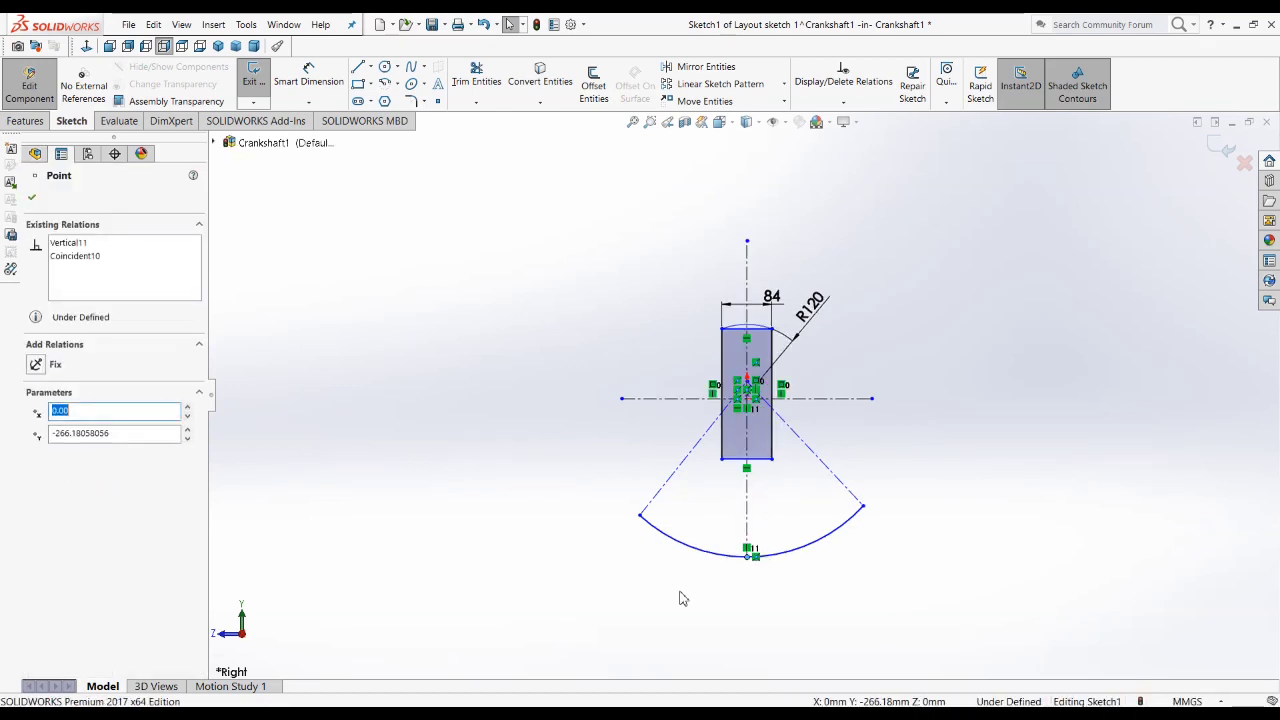
key(Escape)
Step: Dimension the vertical distance from the origin to the apex of the angled centerlines as 28 mm
scroll(805, 516, down, 4)
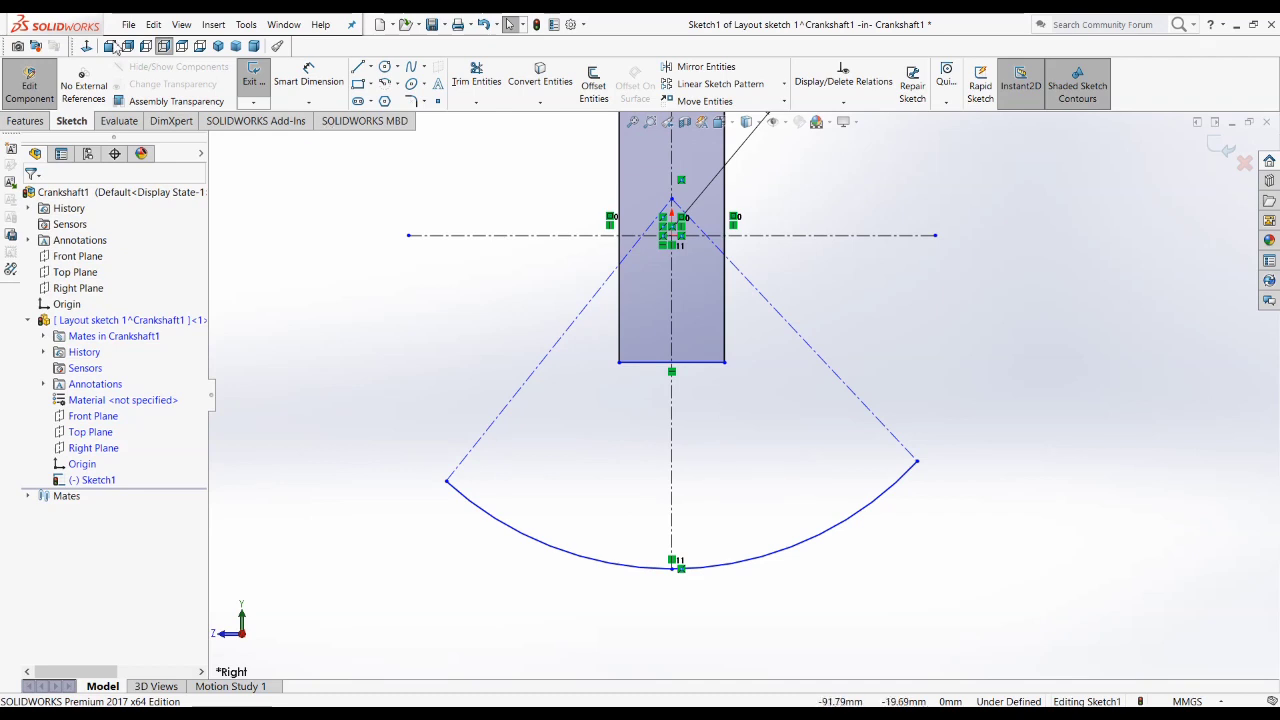
click(309, 76)
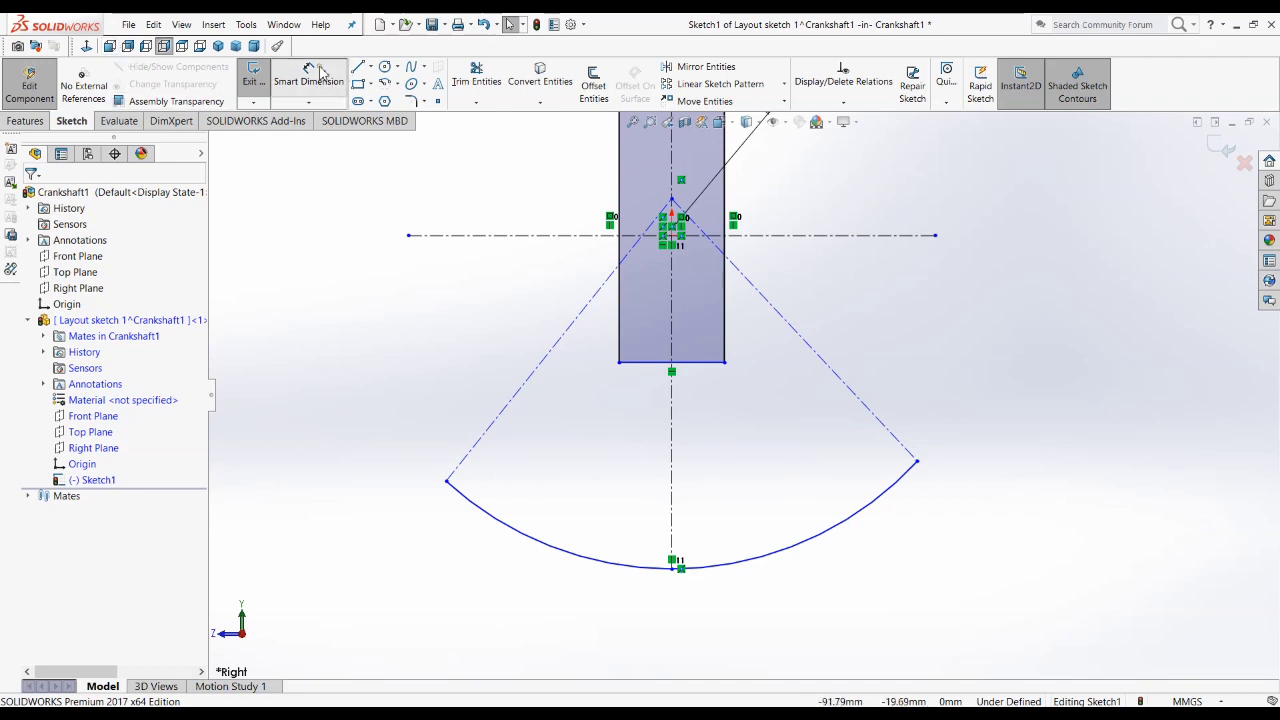
click(678, 221)
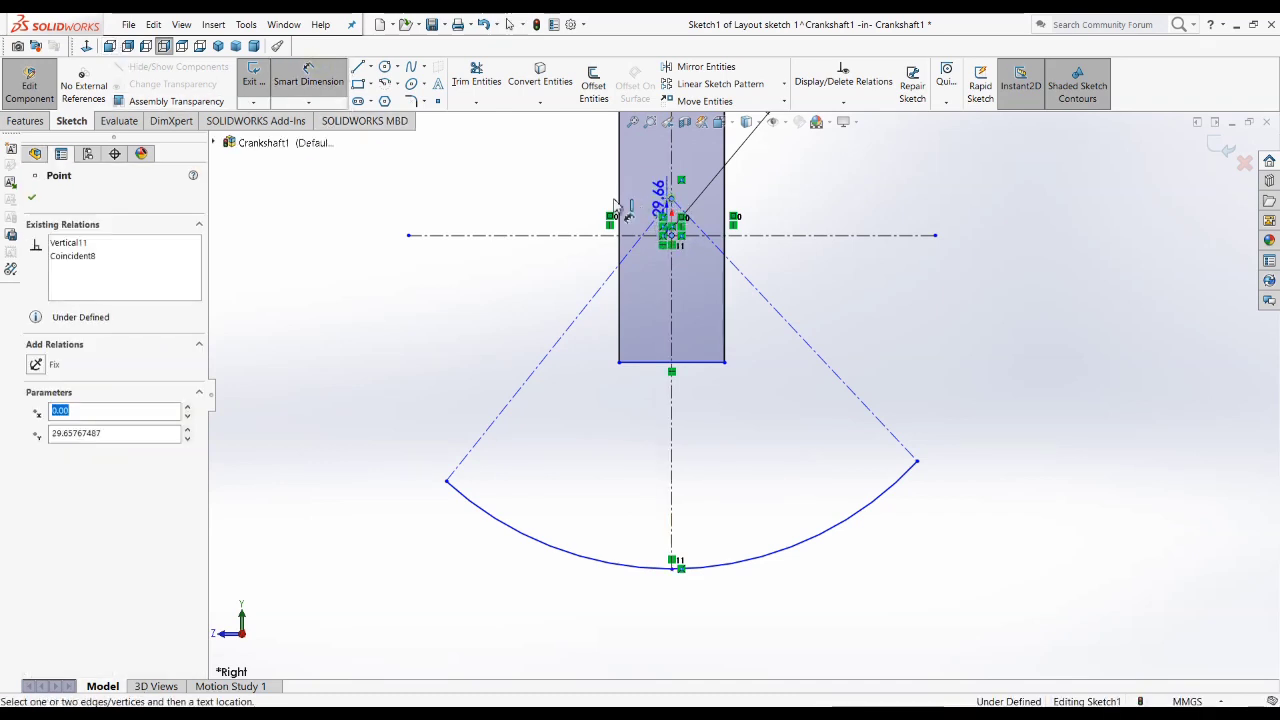
click(535, 212)
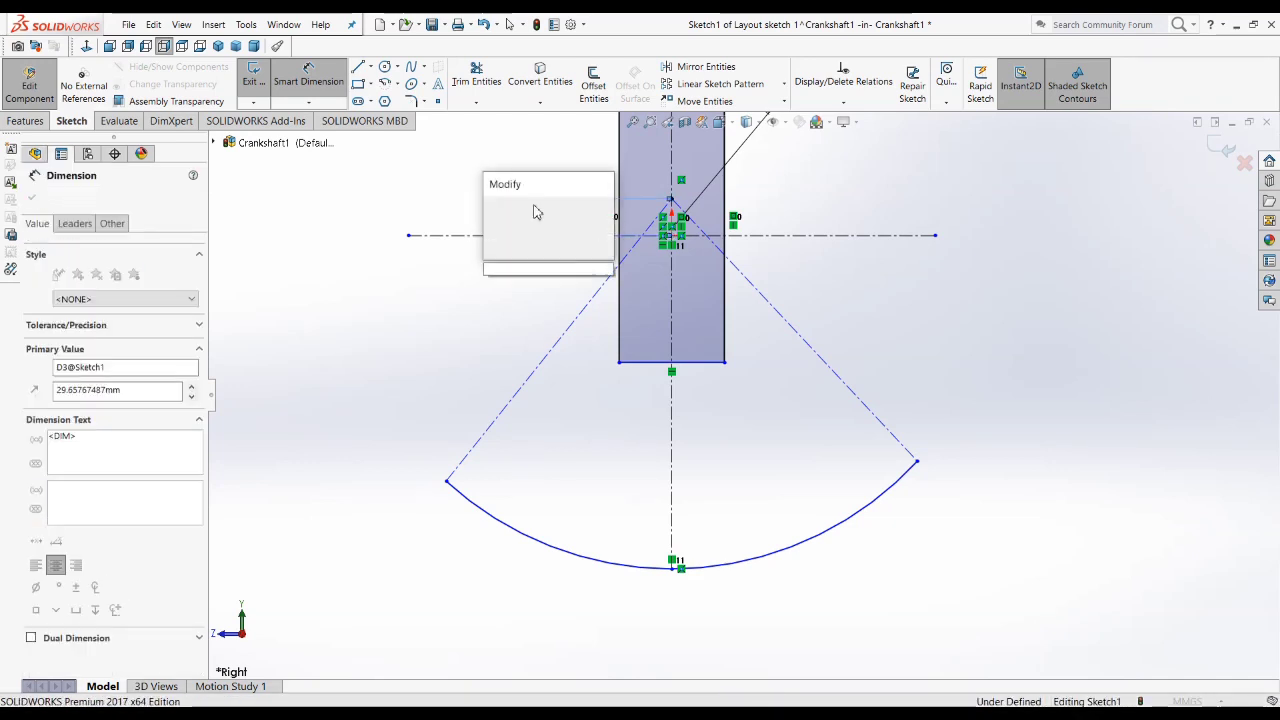
text(28)
key(Return)
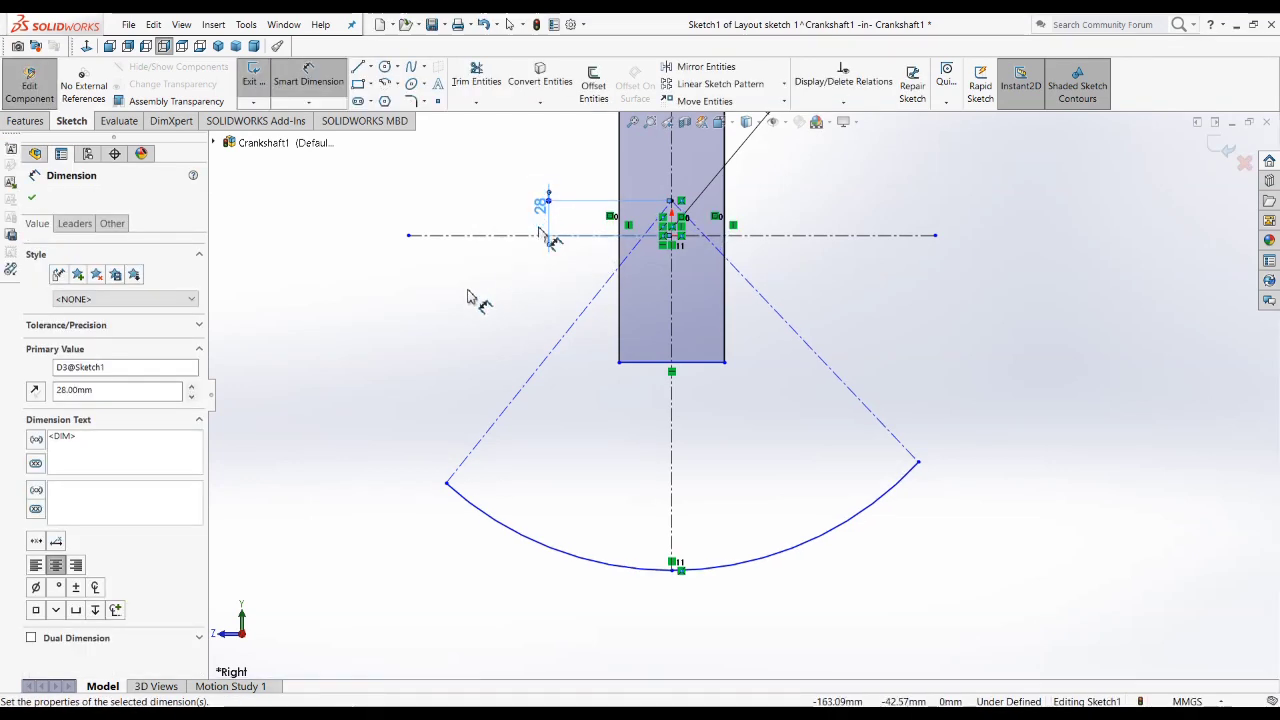
click(472, 295)
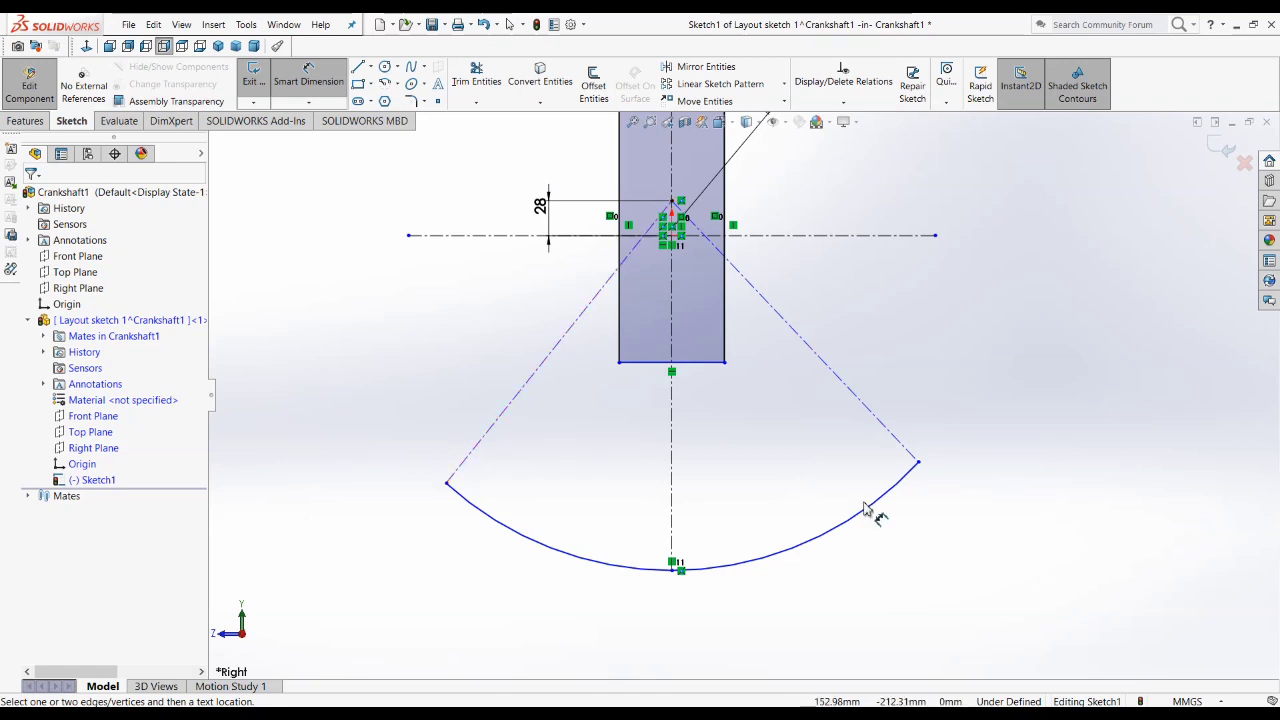
Step: Dimension the angle between the left angled centerline and the vertical centerline as 45°
click(510, 408)
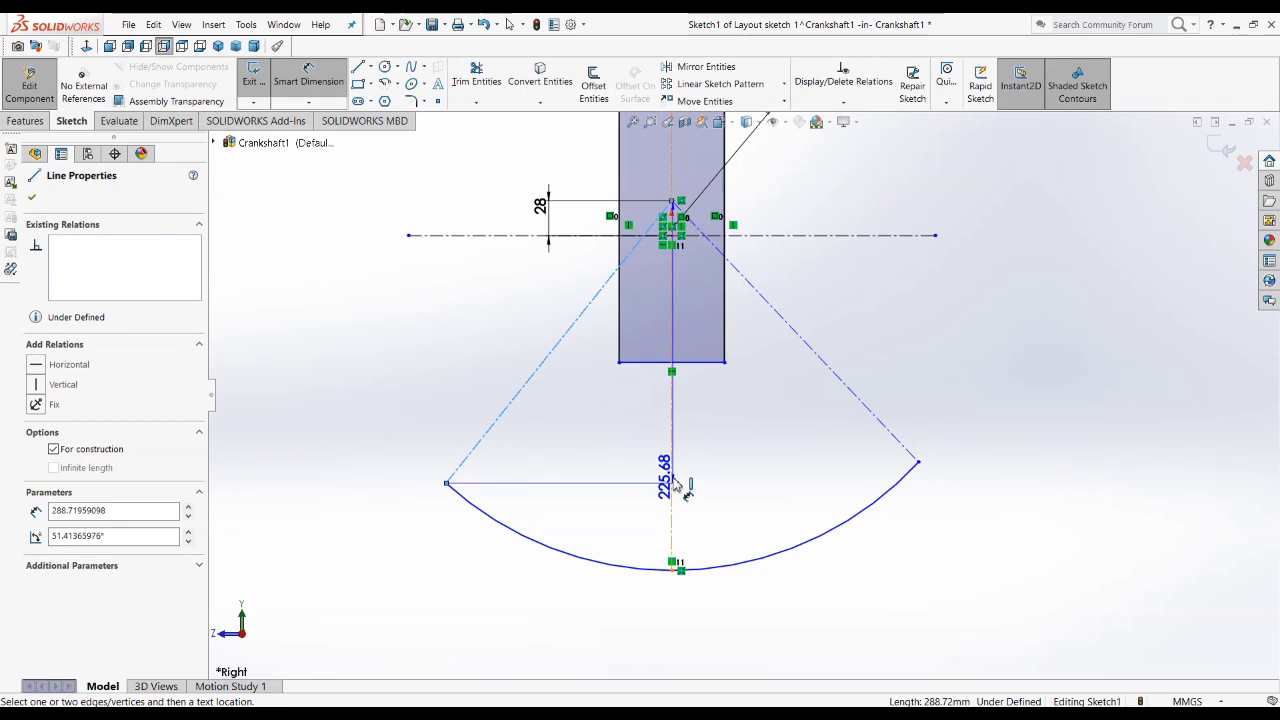
click(670, 507)
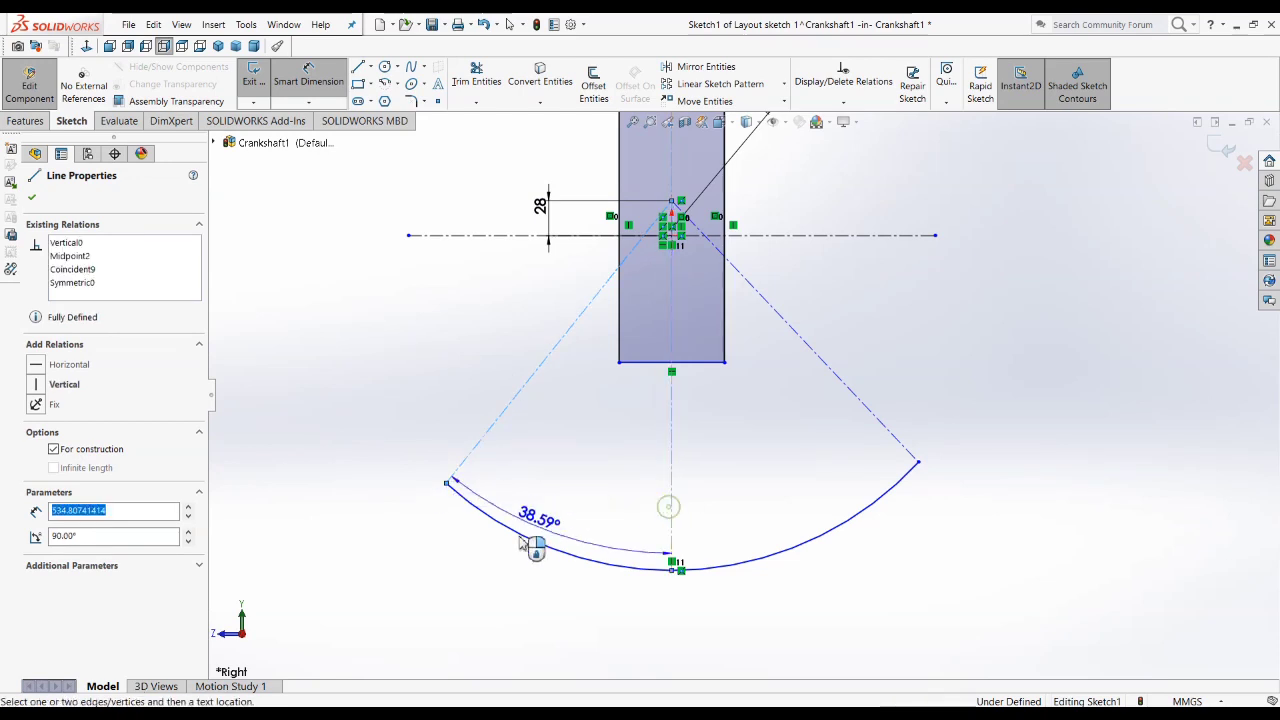
click(477, 577)
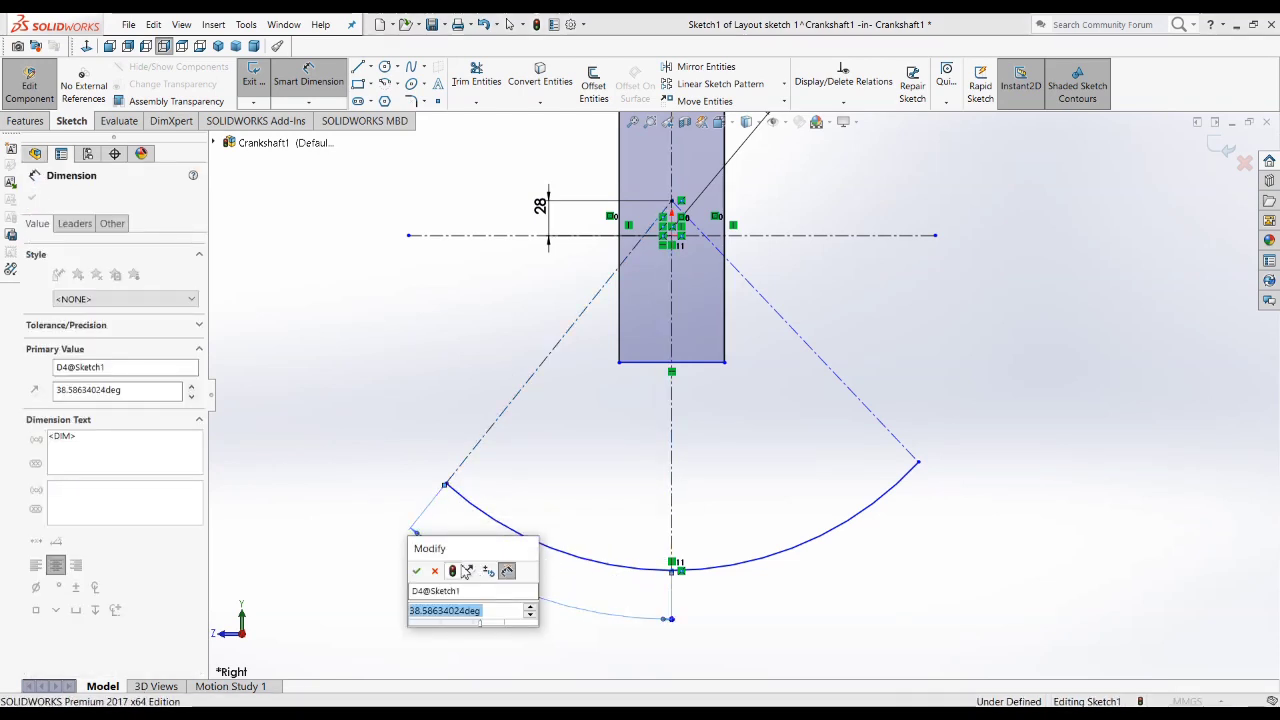
text(45)
key(Return)
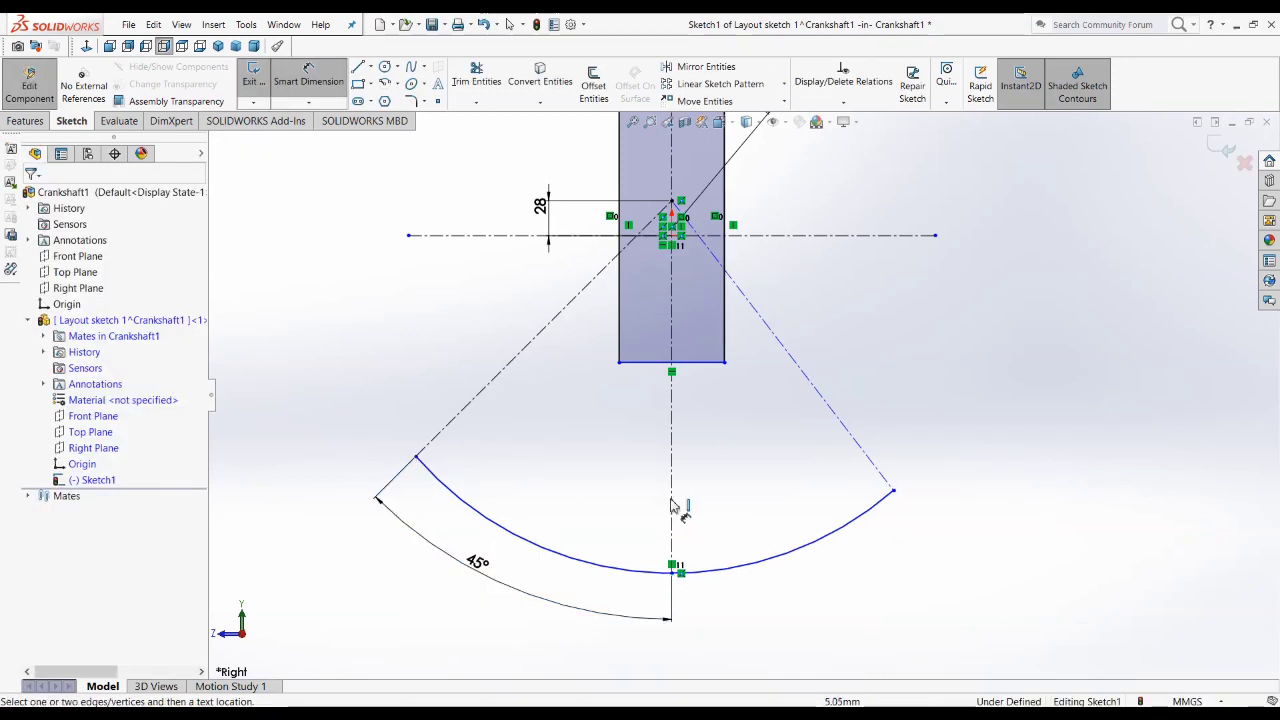
Step: Dimension the angle between the vertical centerline and the right angled centerline as 45°
click(862, 446)
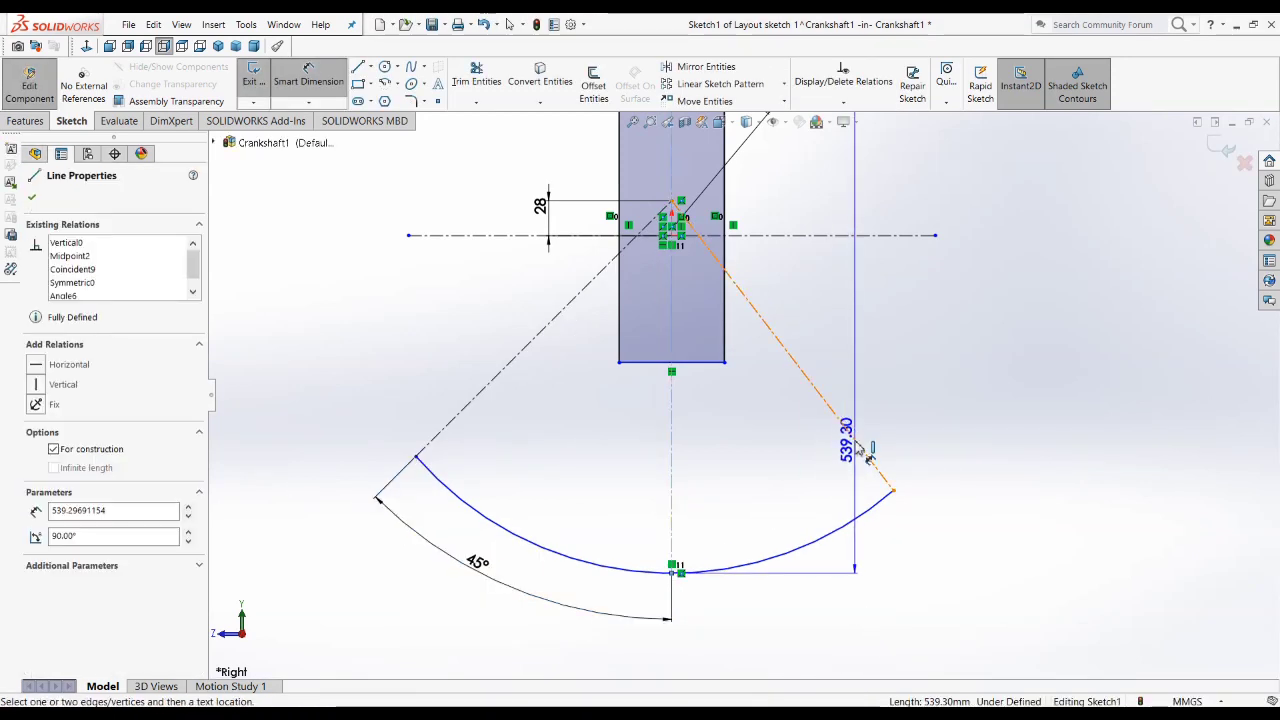
click(868, 590)
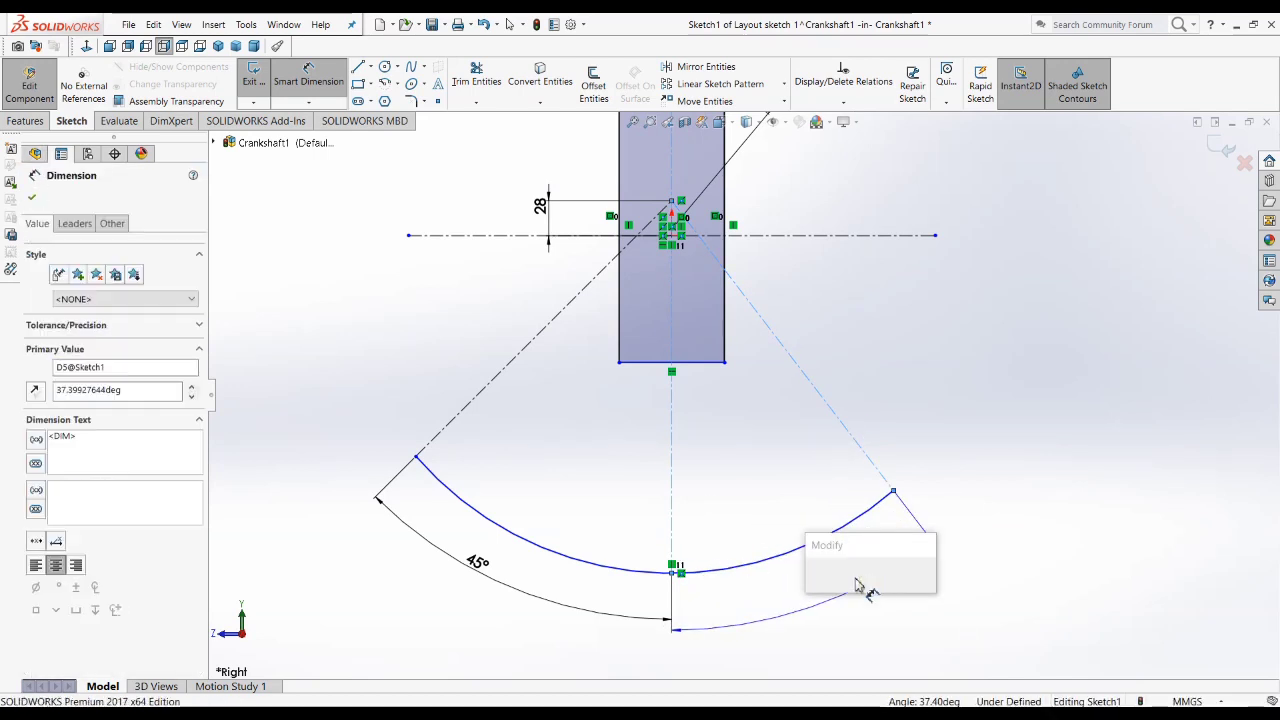
text(45)
key(Return)
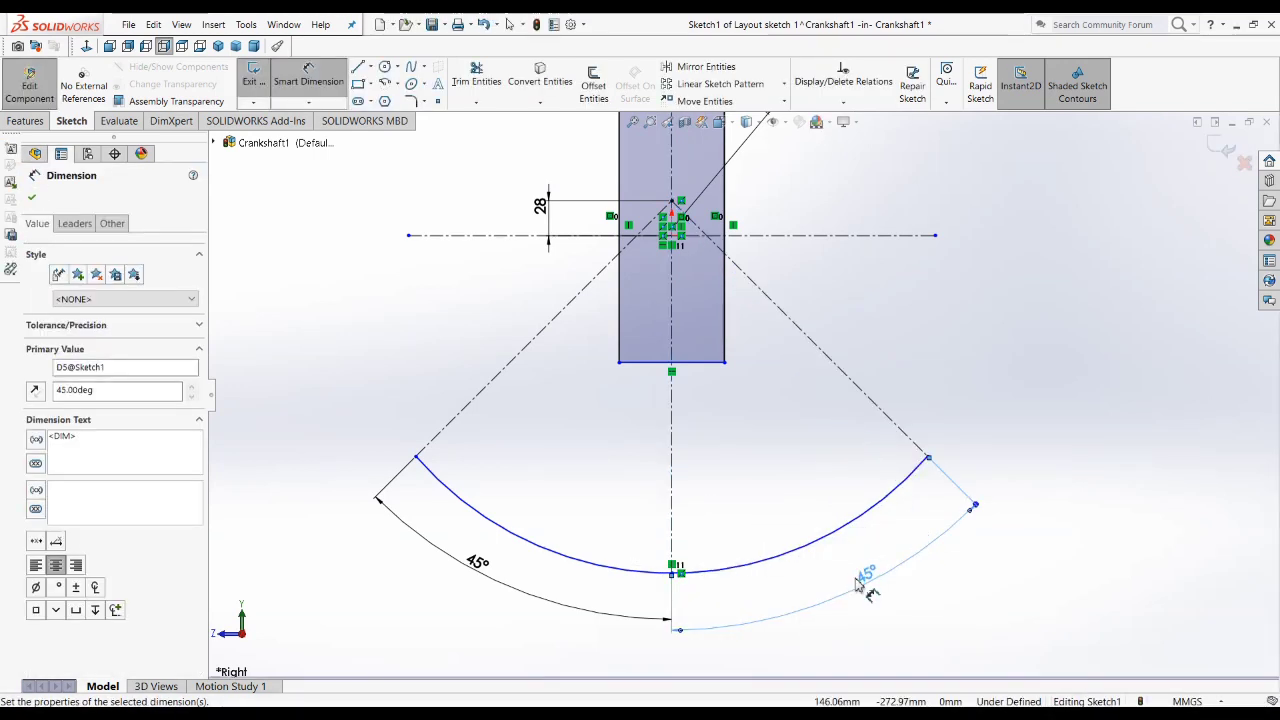
key(Escape)
key(f)
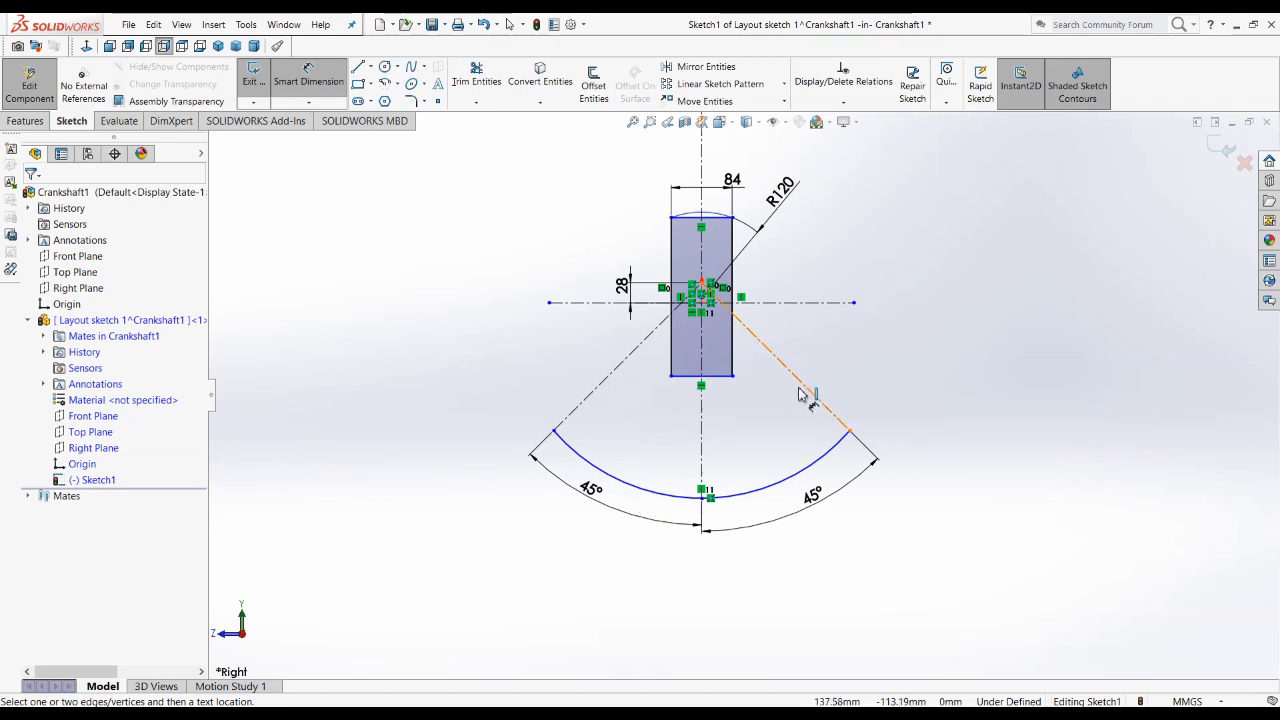
Step: Move both 45° dimensions farther below the large arc and set the arc's radius to 165 mm
drag(589, 520, 574, 534)
drag(818, 515, 823, 537)
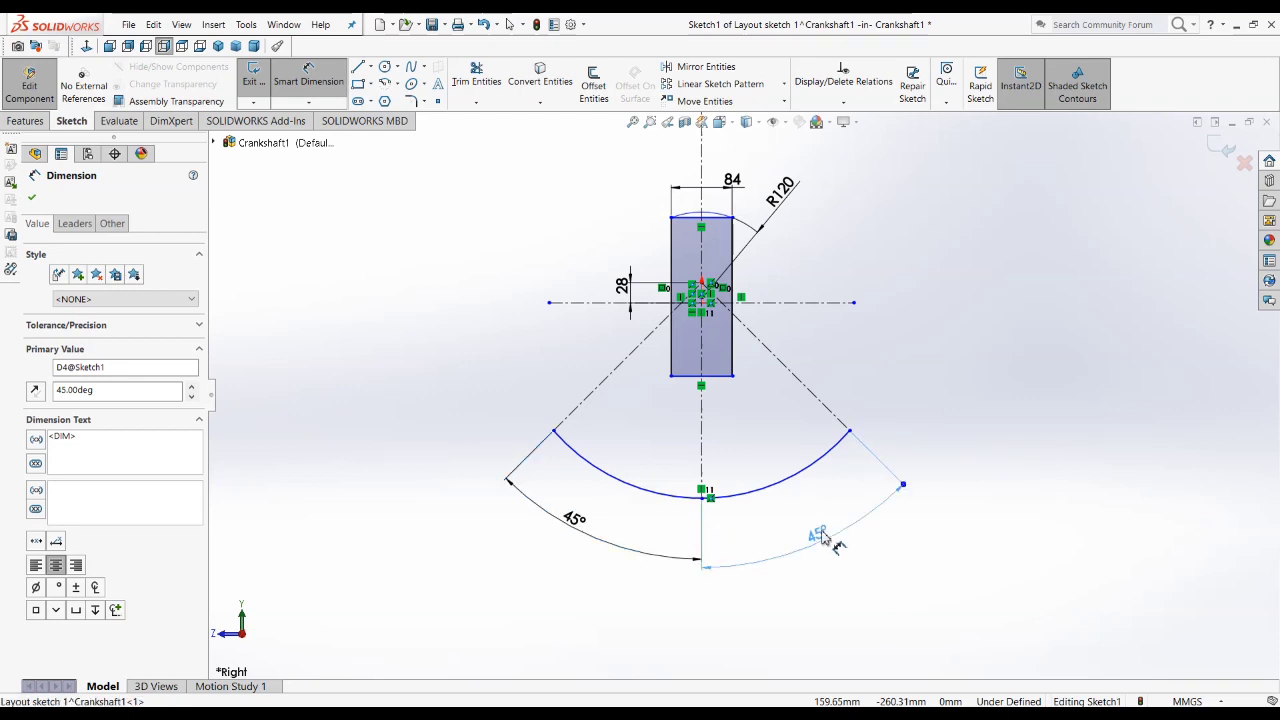
click(815, 472)
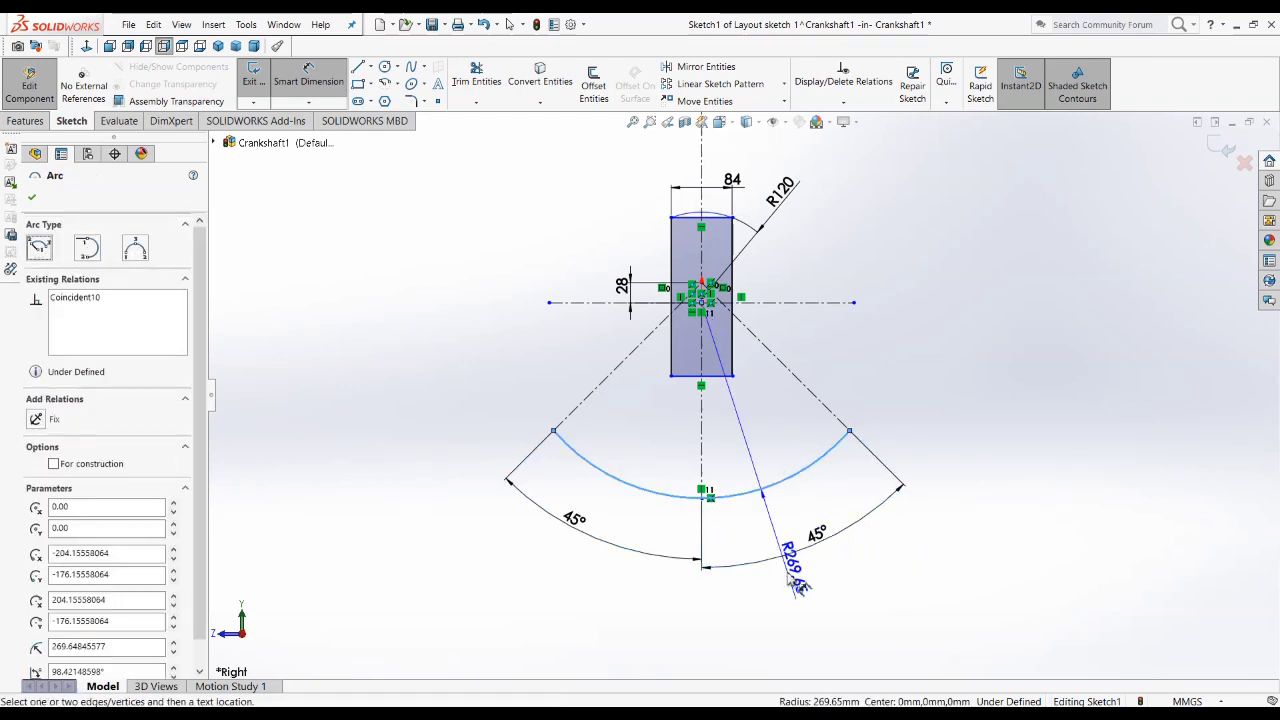
click(903, 558)
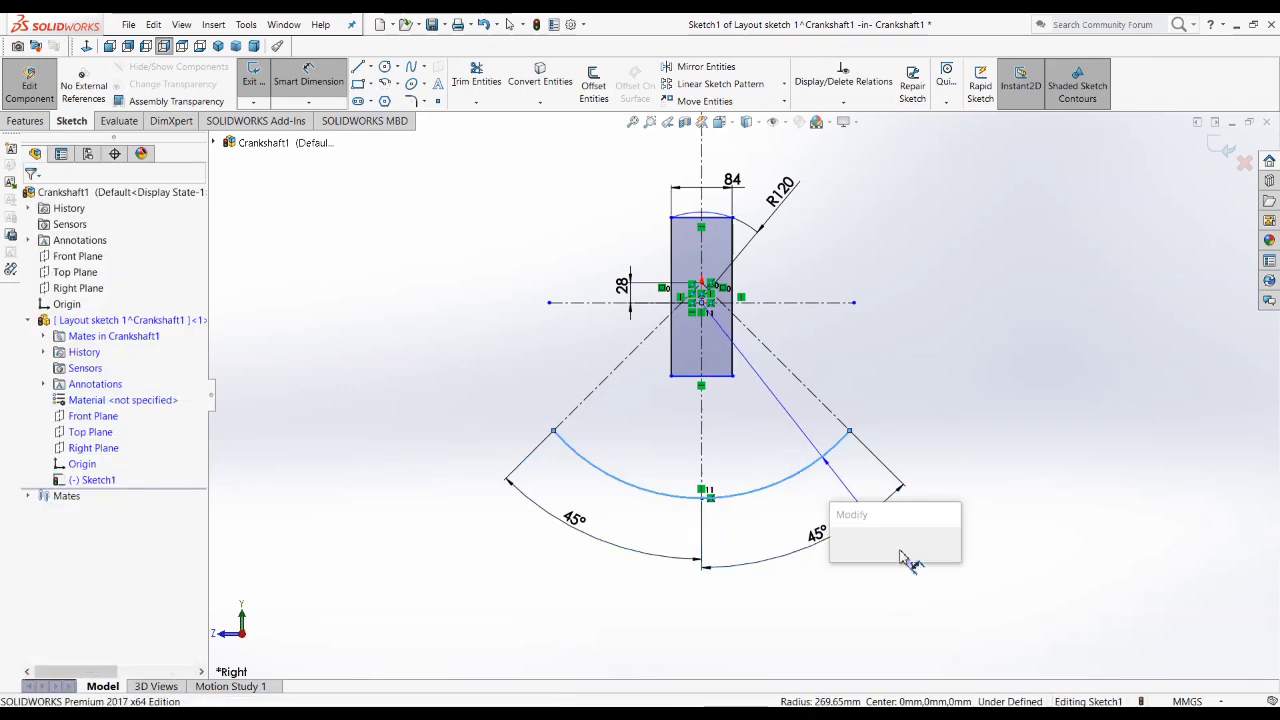
text(165)
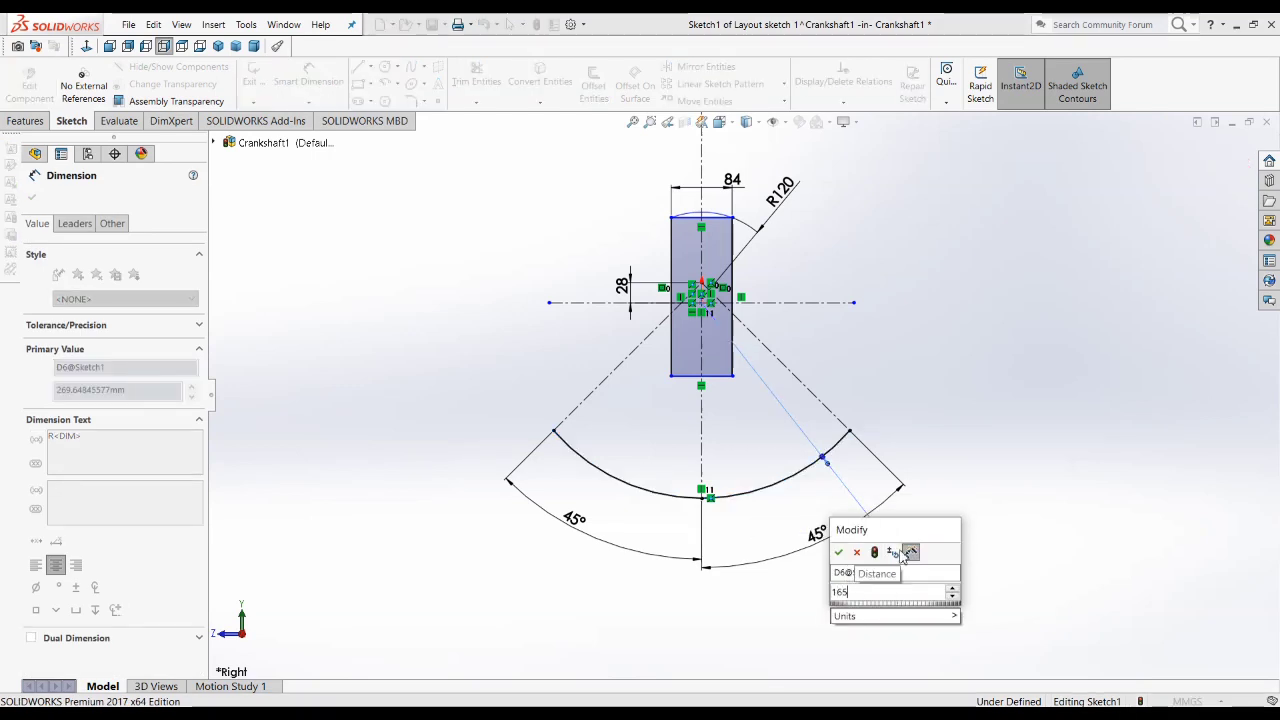
key(Return)
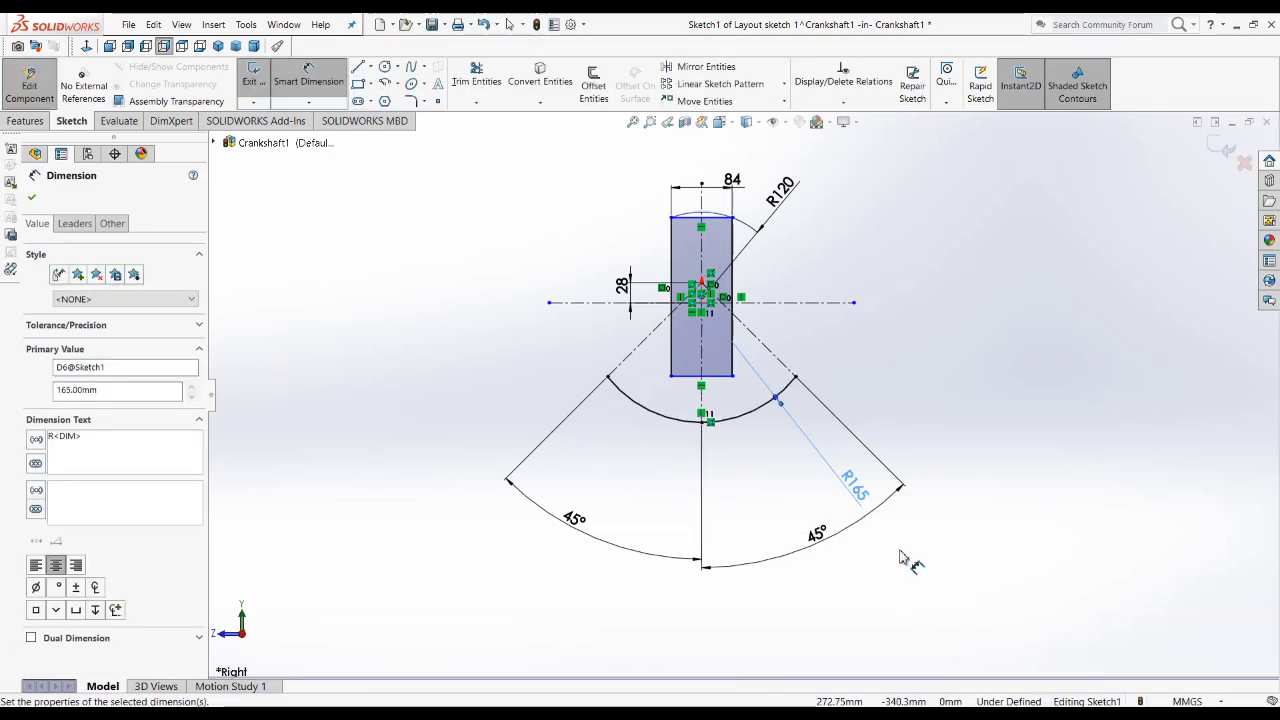
Step: Move both 45° dimensions closer to the 165 mm arc, placing them at about the same height
scroll(800, 468, down, 2)
mouse_move(845, 600)
mouse_down()
mouse_move(766, 460)
mouse_move(788, 470)
mouse_up()
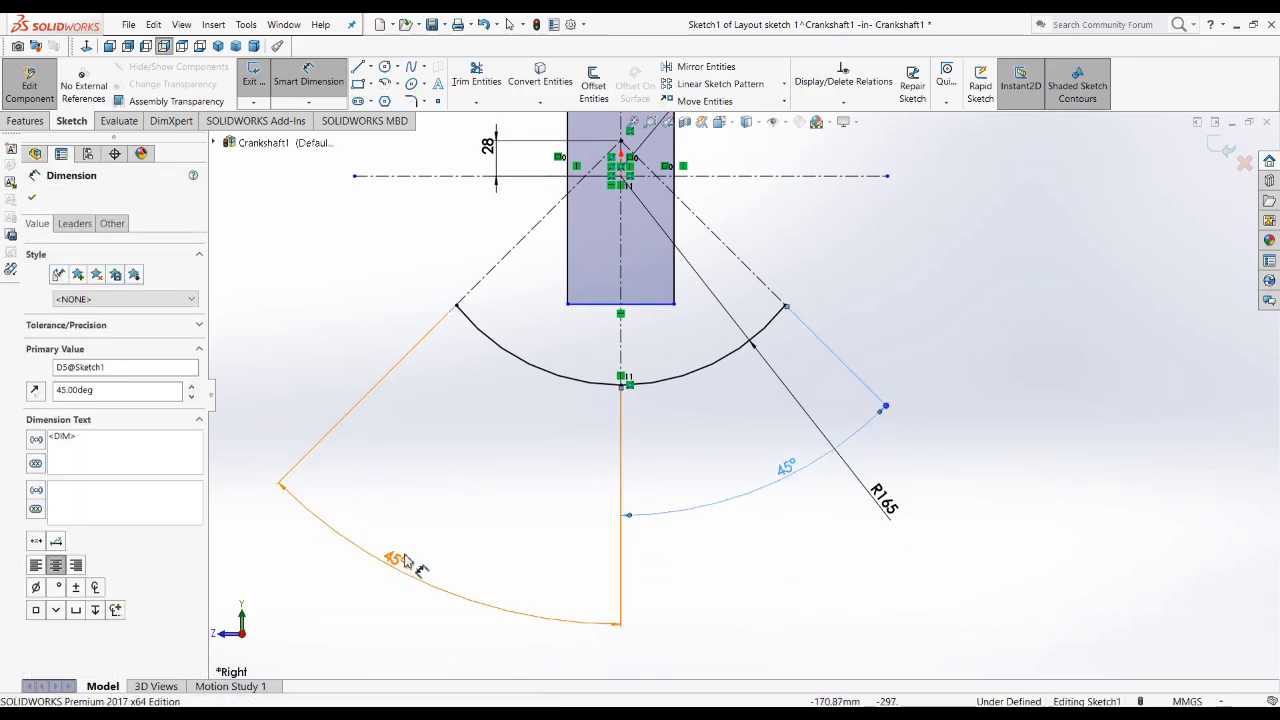
drag(400, 553, 456, 470)
click(585, 415)
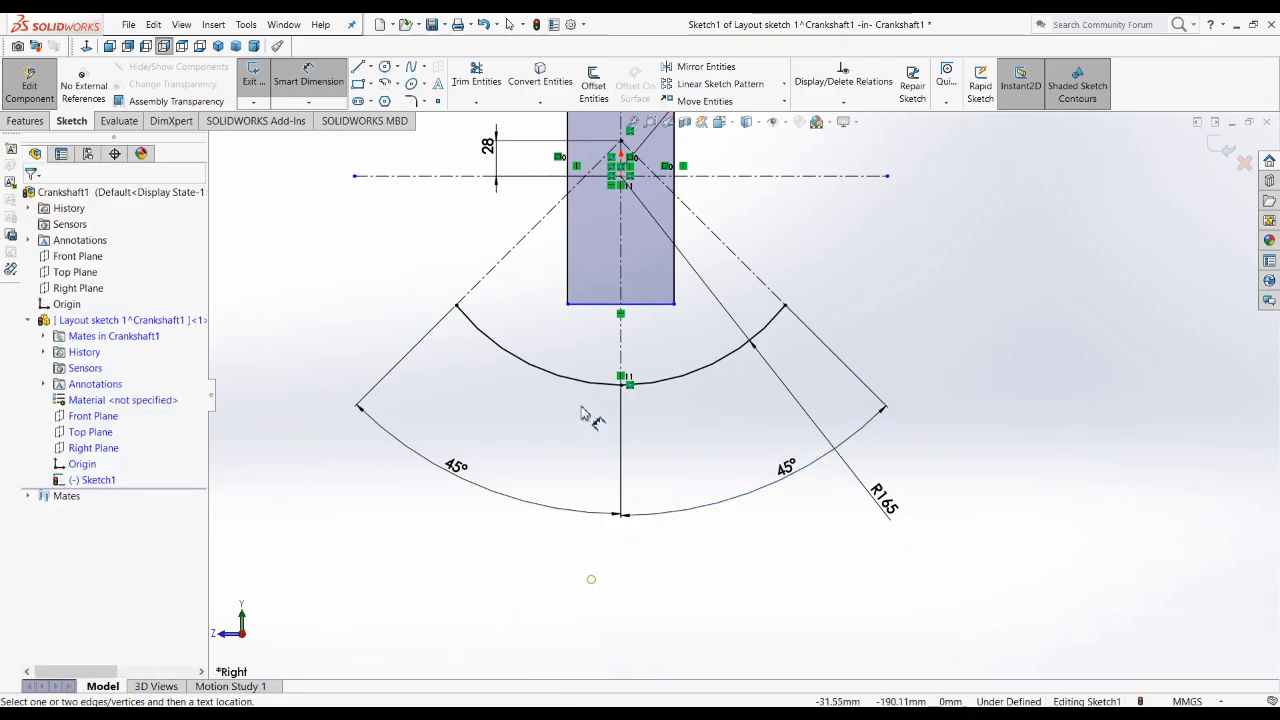
Step: Consult Crankshaft.JPG in Photos, and in SOLIDWORKS sketch an origin-centered Centerpoint Arc of about 107° between the angled centerlines, inside the large arc
key(alt+Tab)
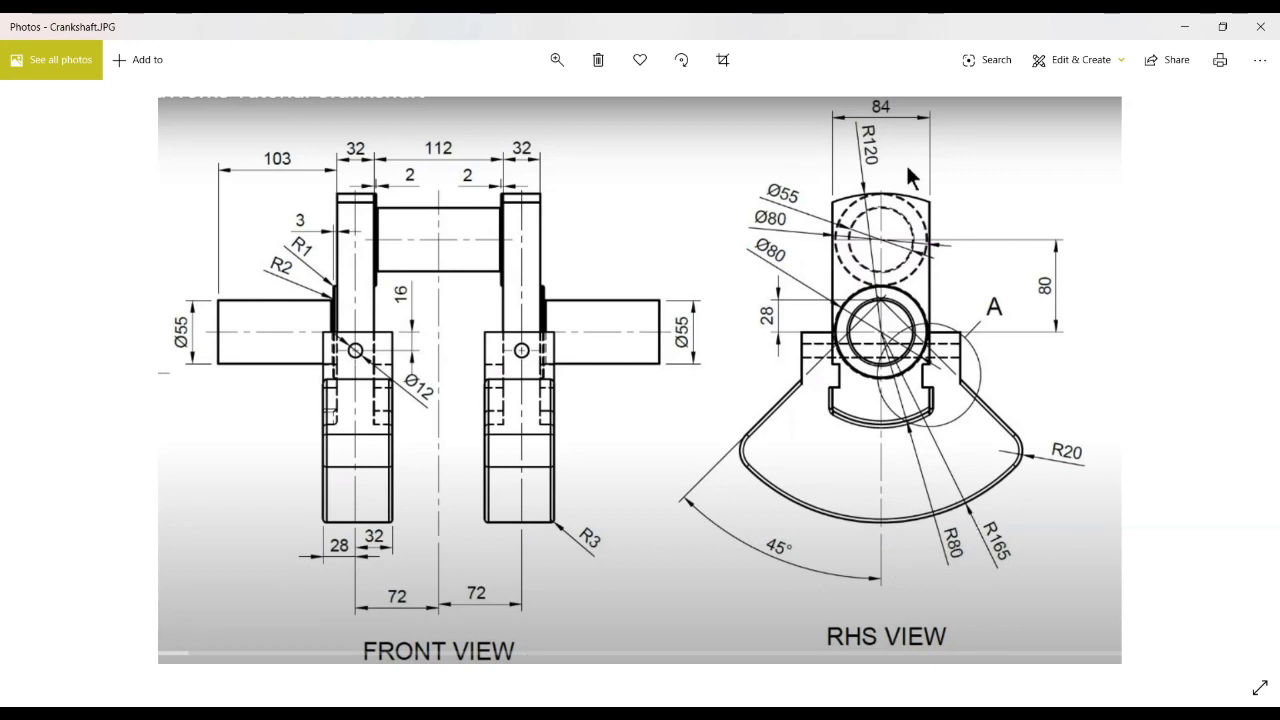
key(alt+Tab)
scroll(680, 337, up, 2)
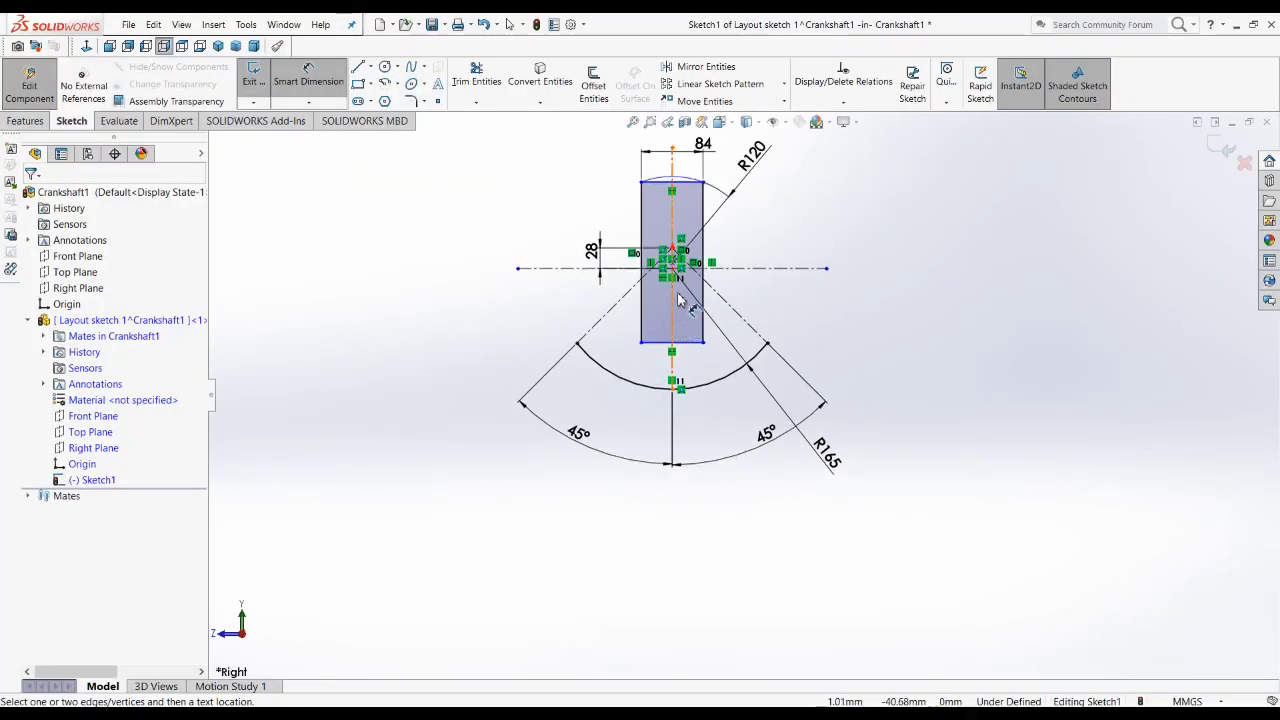
scroll(680, 290, down, 5)
scroll(684, 320, up, 3)
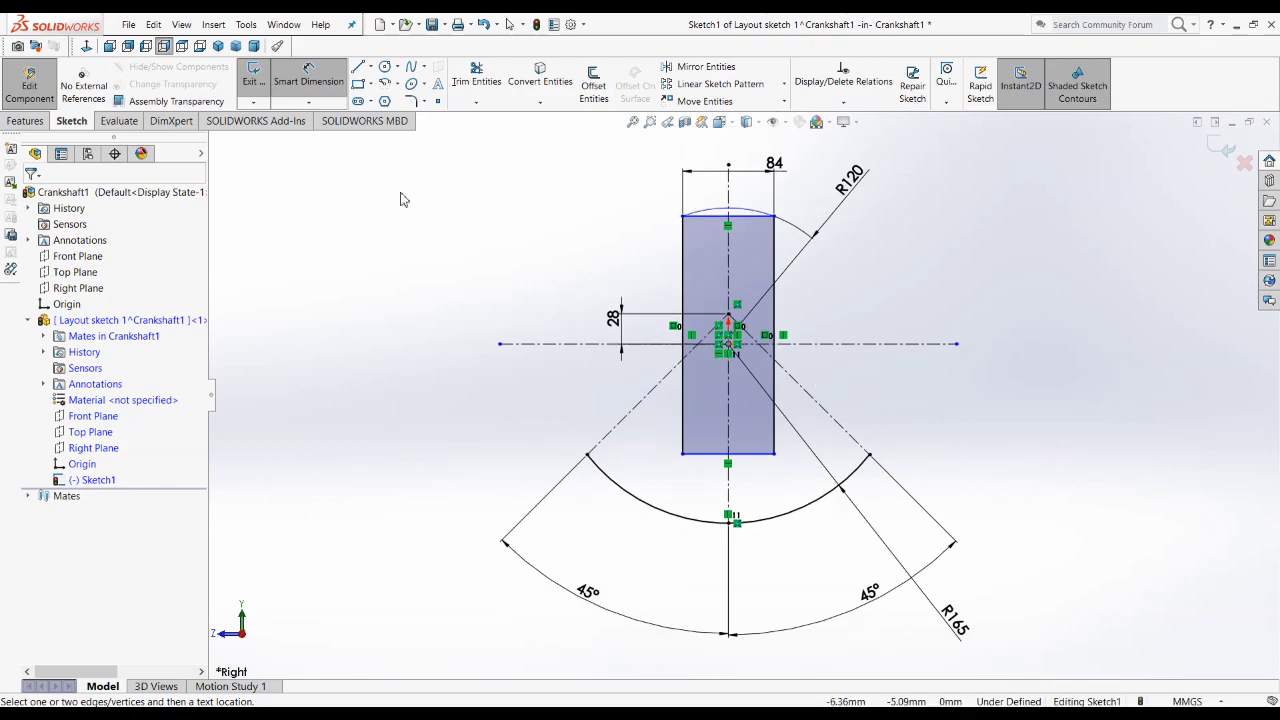
click(388, 86)
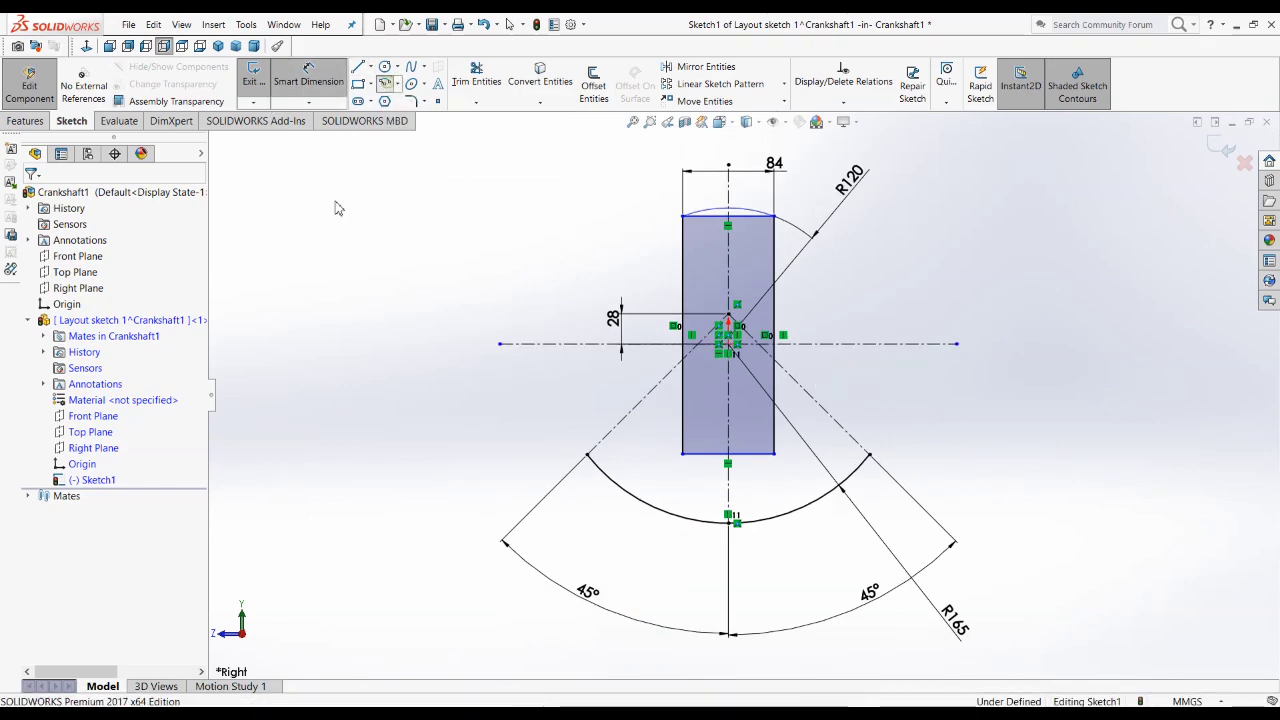
click(730, 345)
scroll(636, 455, down, 2)
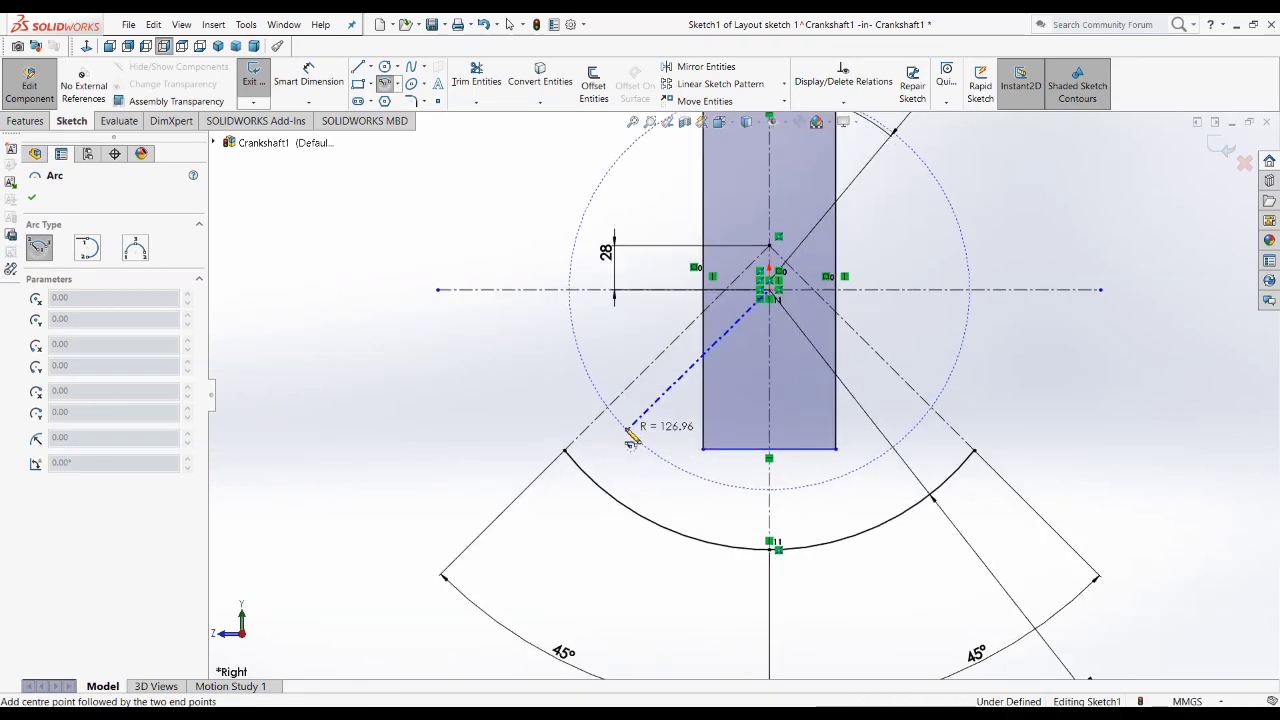
click(937, 413)
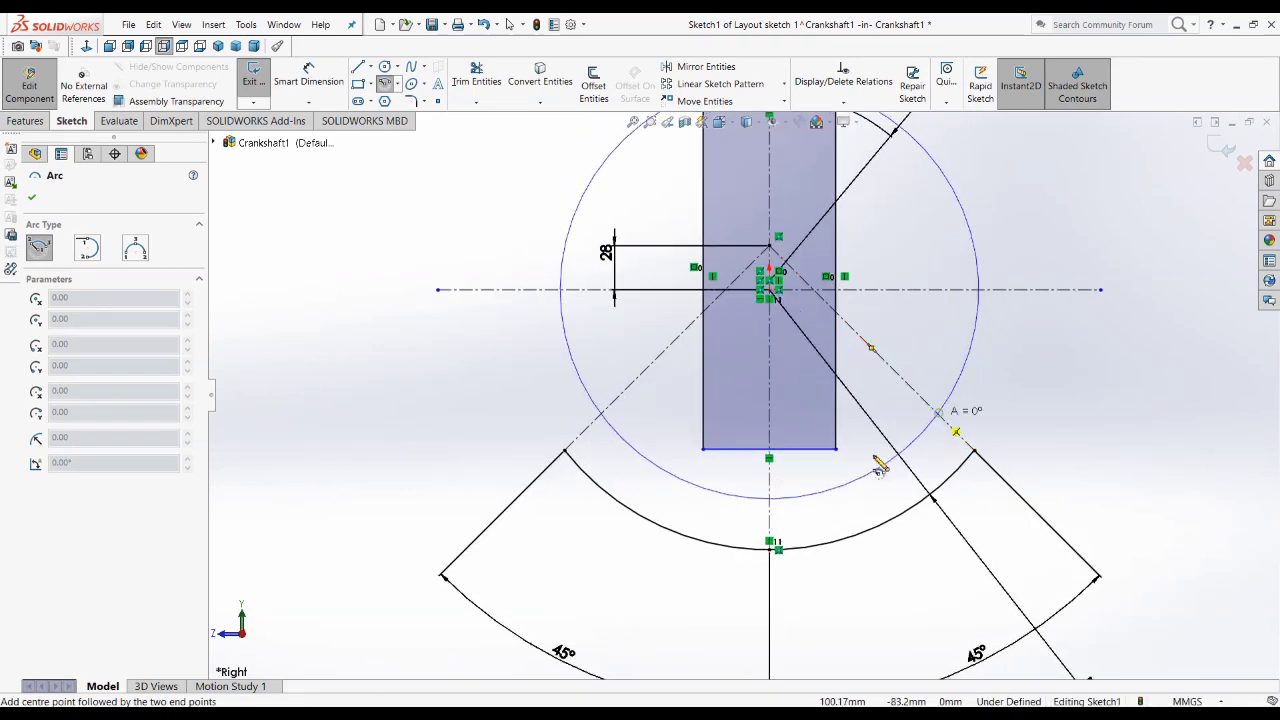
click(603, 420)
key(Escape)
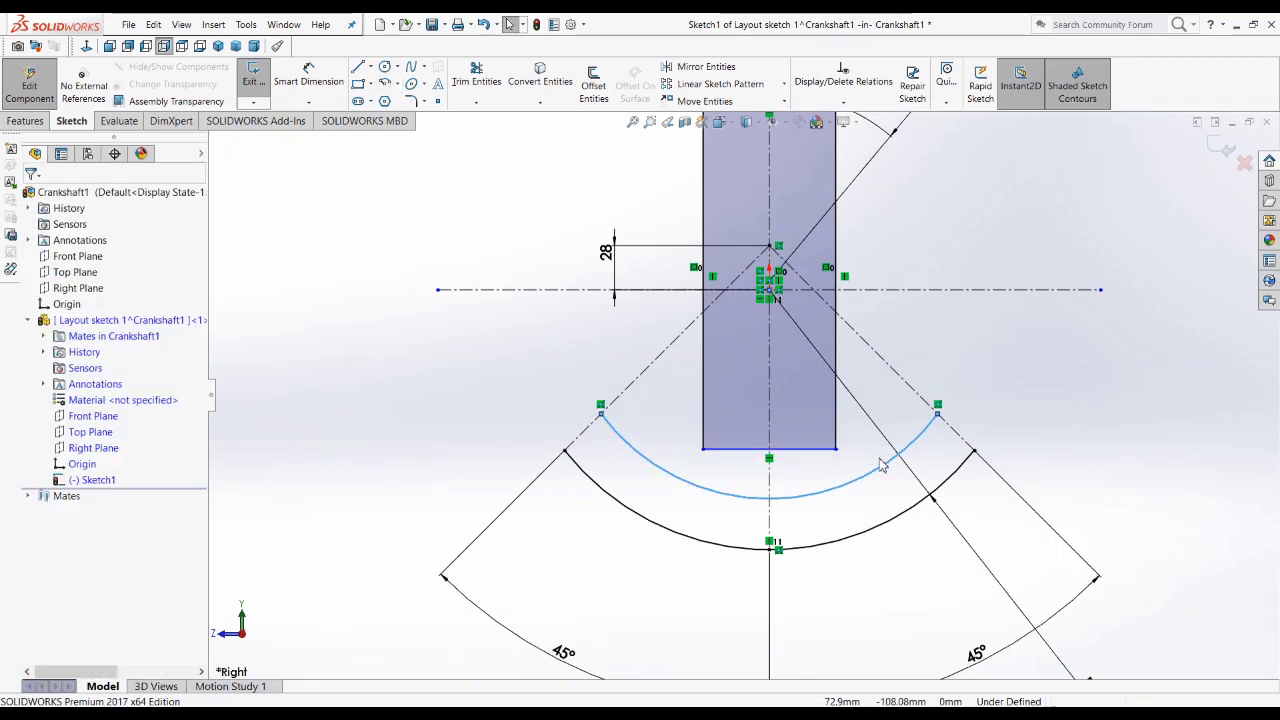
Step: Add a Coincident relation between the inner arc and the rectangle's lower-right corner
scroll(880, 465, down, 3)
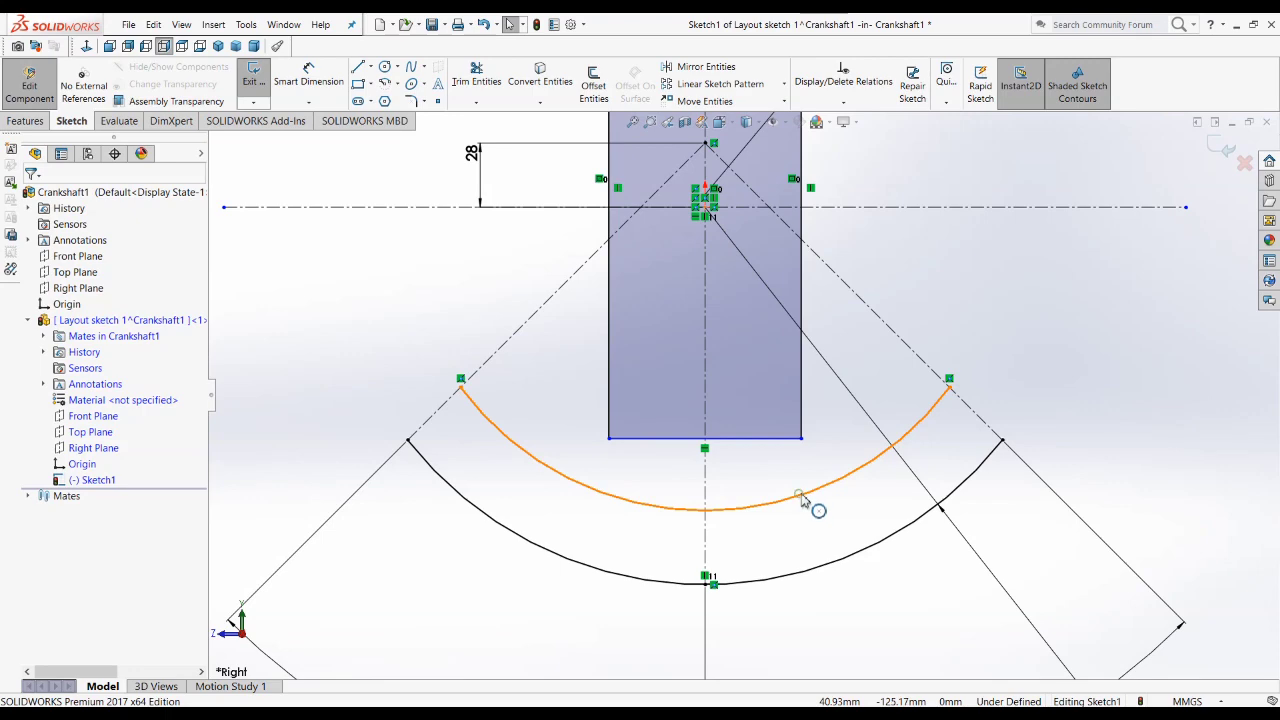
click(802, 500)
ctrl+click(802, 439)
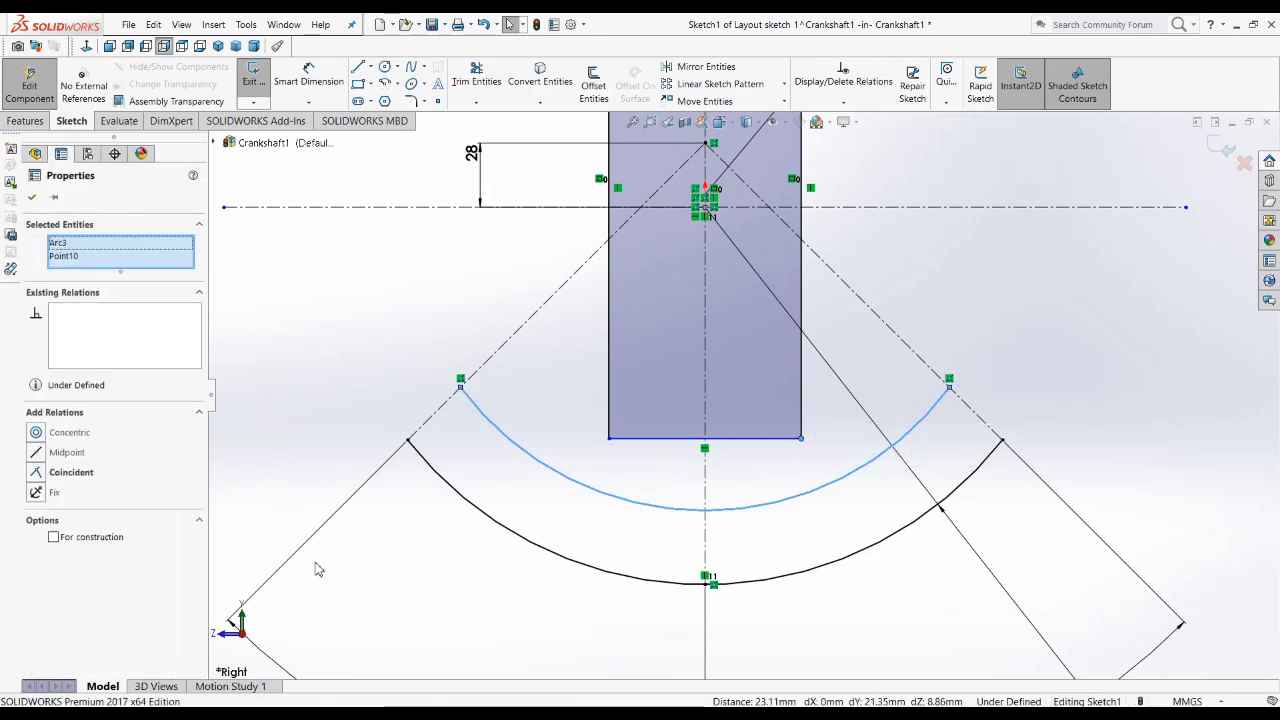
click(70, 472)
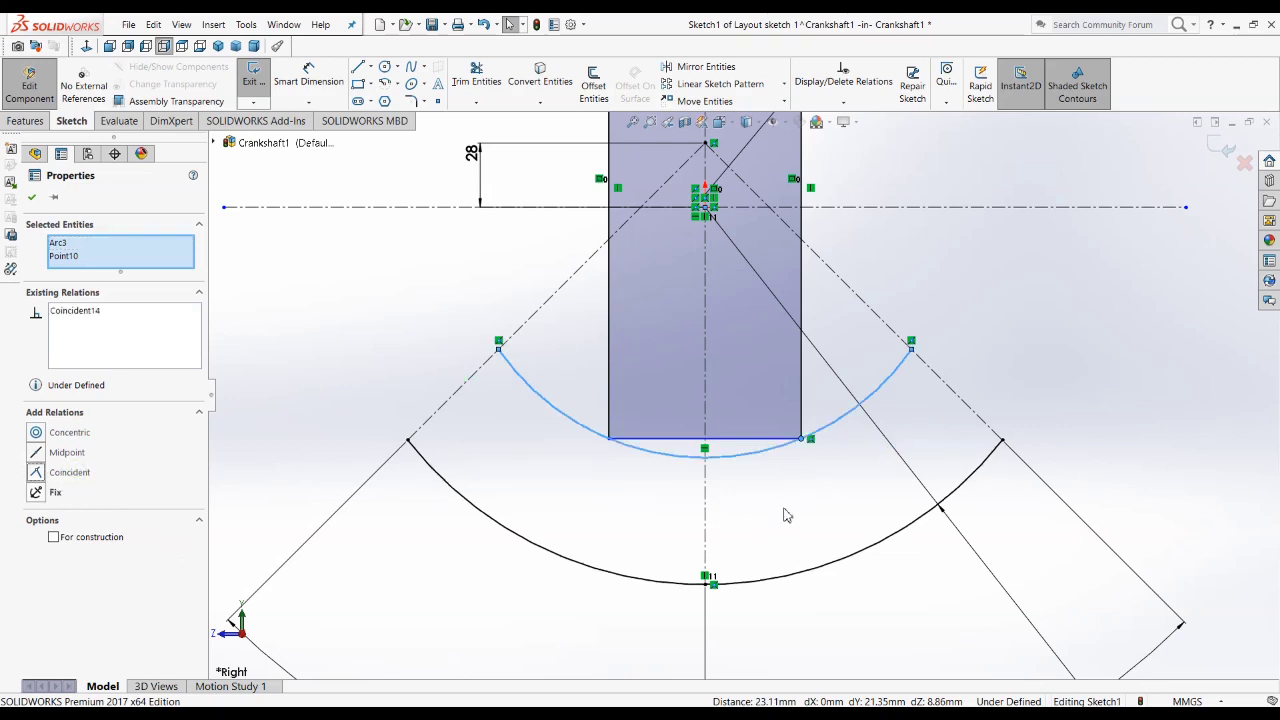
click(843, 494)
scroll(826, 494, up, 2)
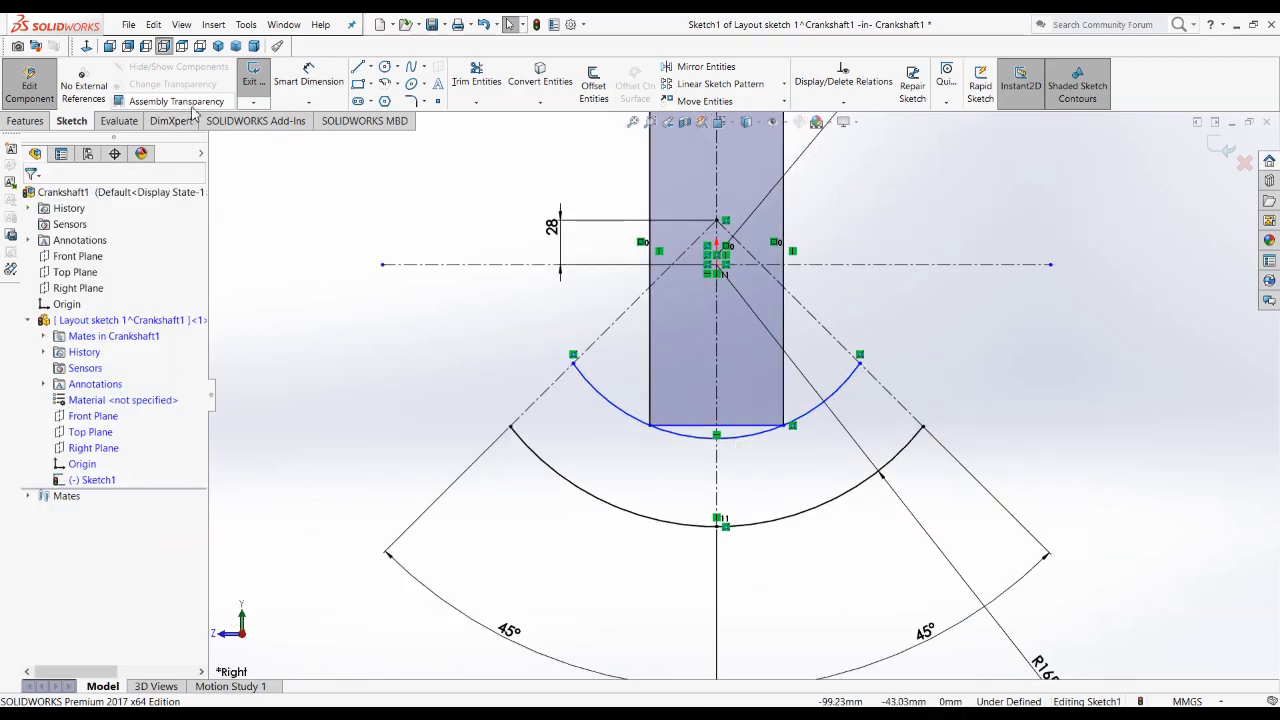
Step: Dimension the inner arc's radius and set it to 80 mm, placing the dimension below the arc
click(308, 76)
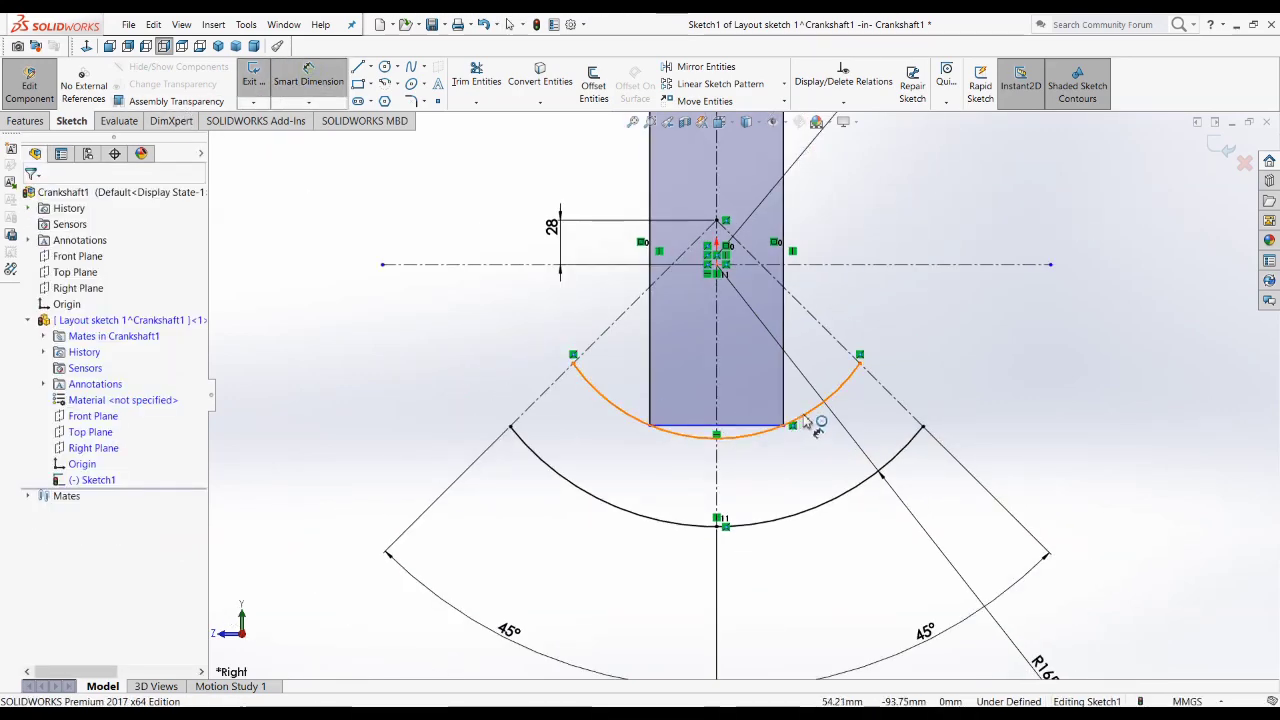
click(812, 420)
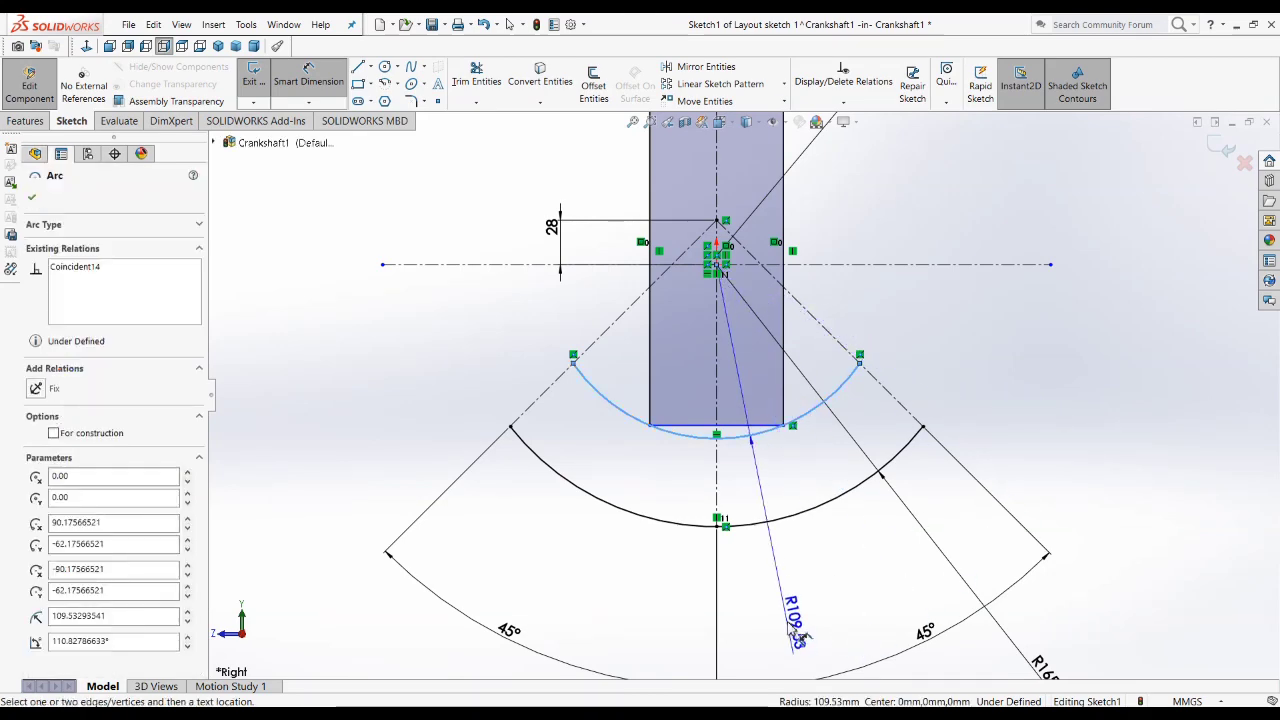
click(860, 588)
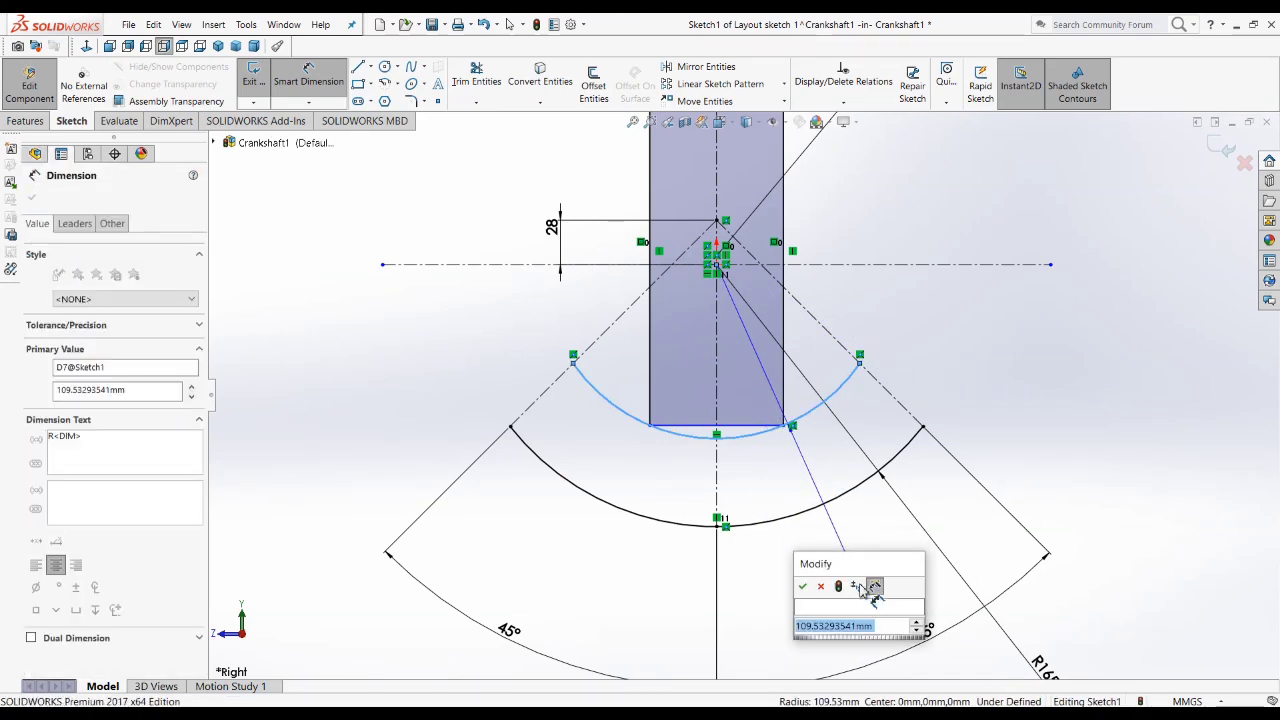
text(80)
key(Return)
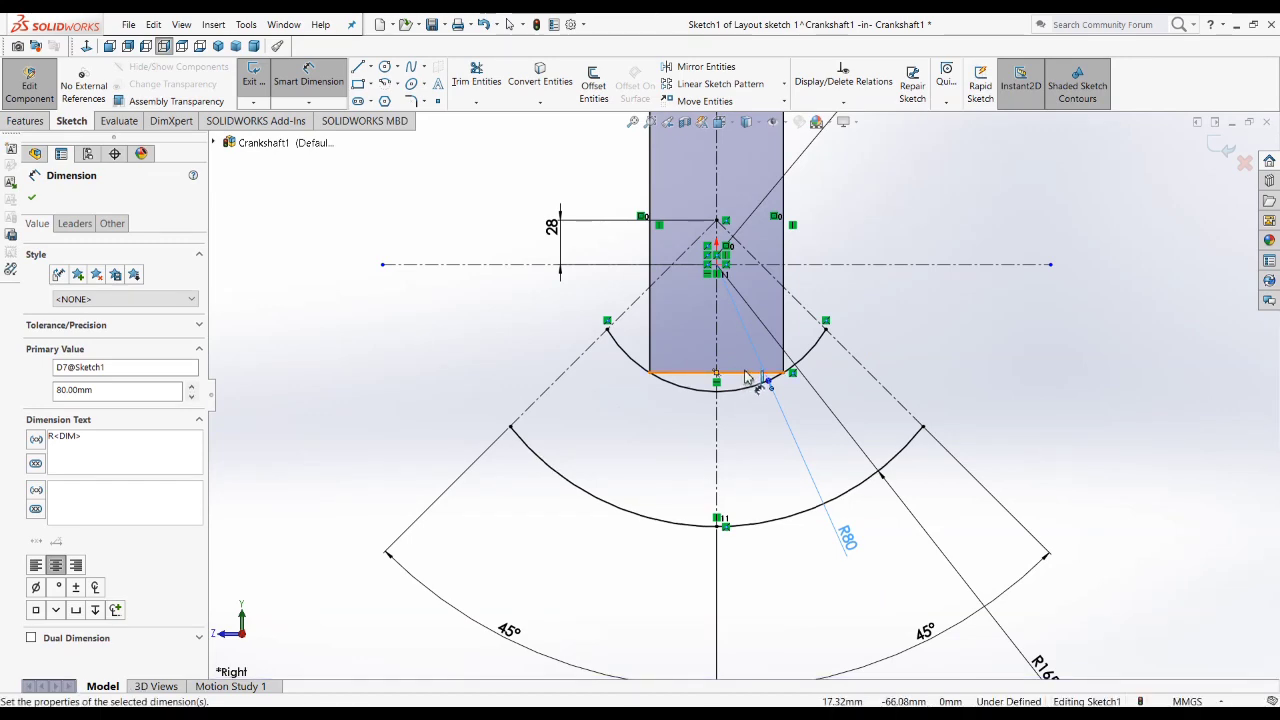
scroll(745, 377, up, 4)
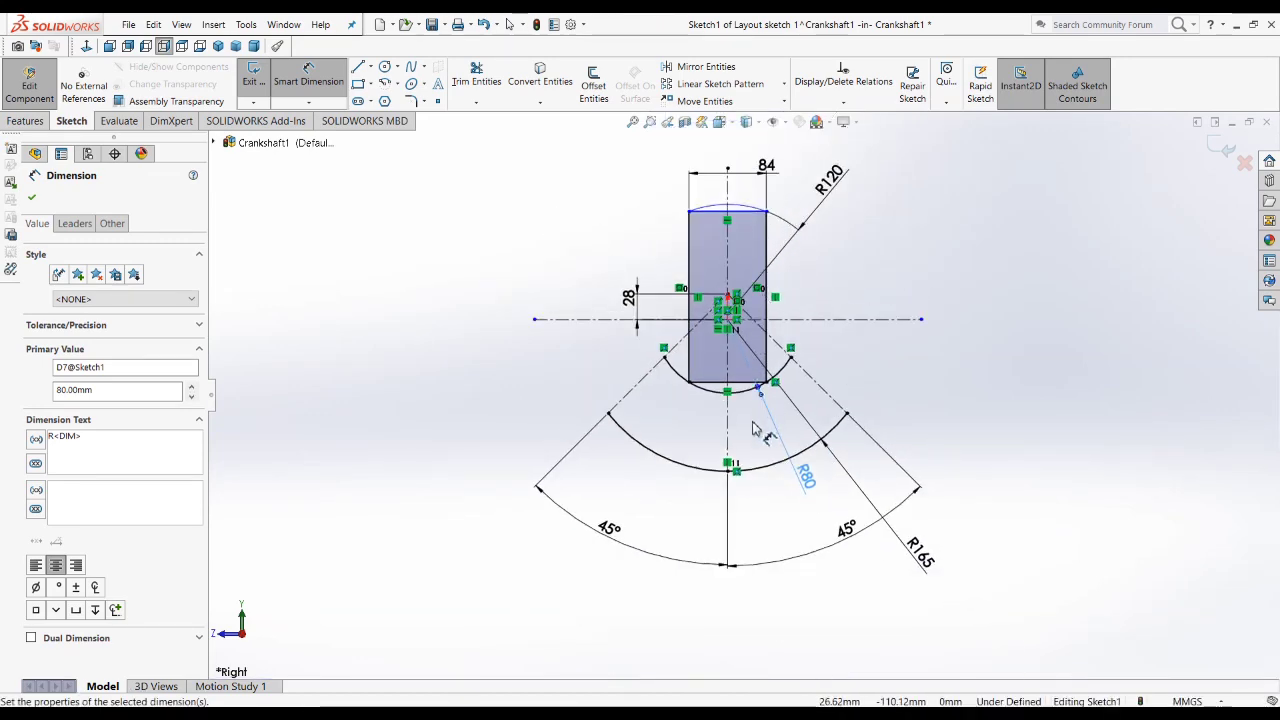
scroll(755, 336, down, 2)
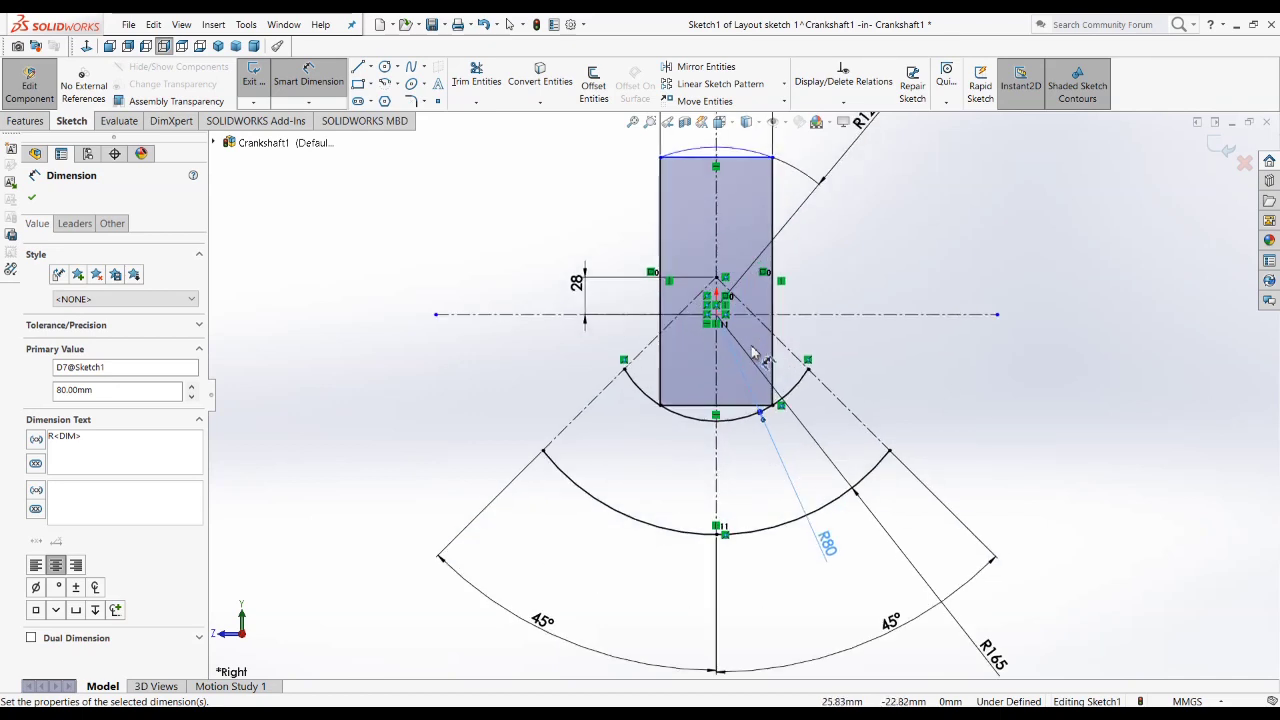
scroll(752, 348, up, 1)
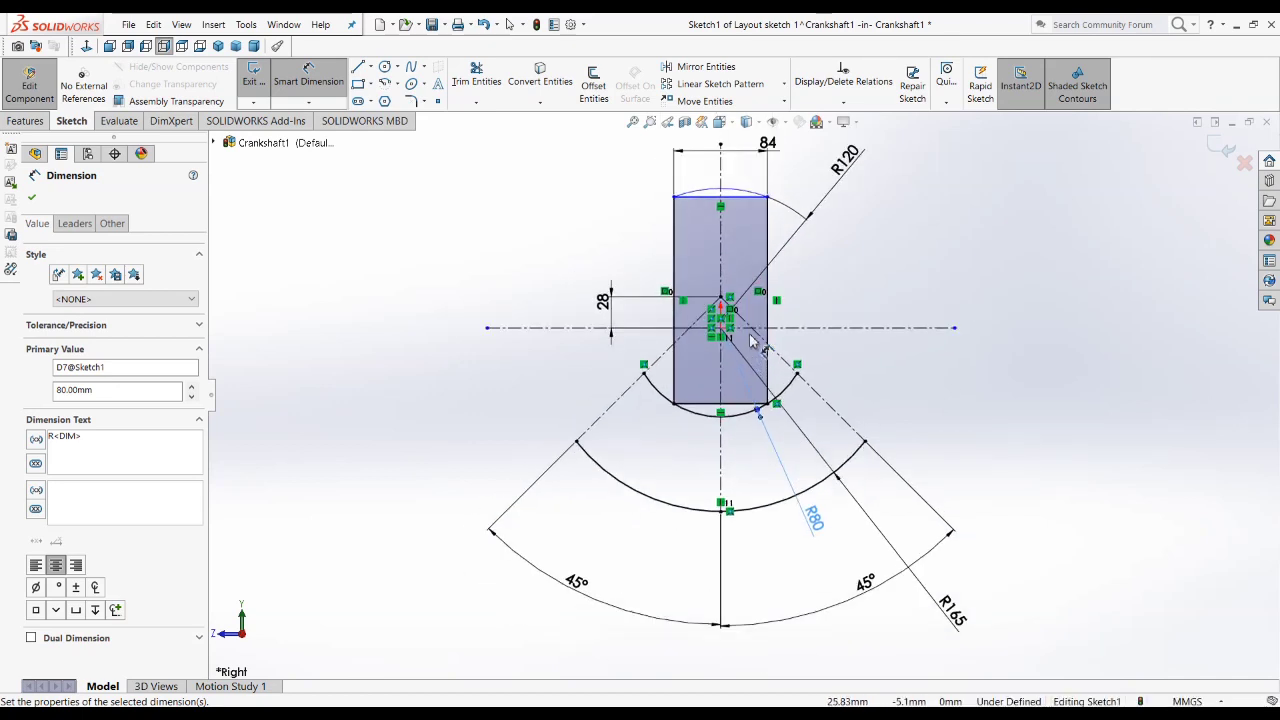
scroll(751, 337, down, 3)
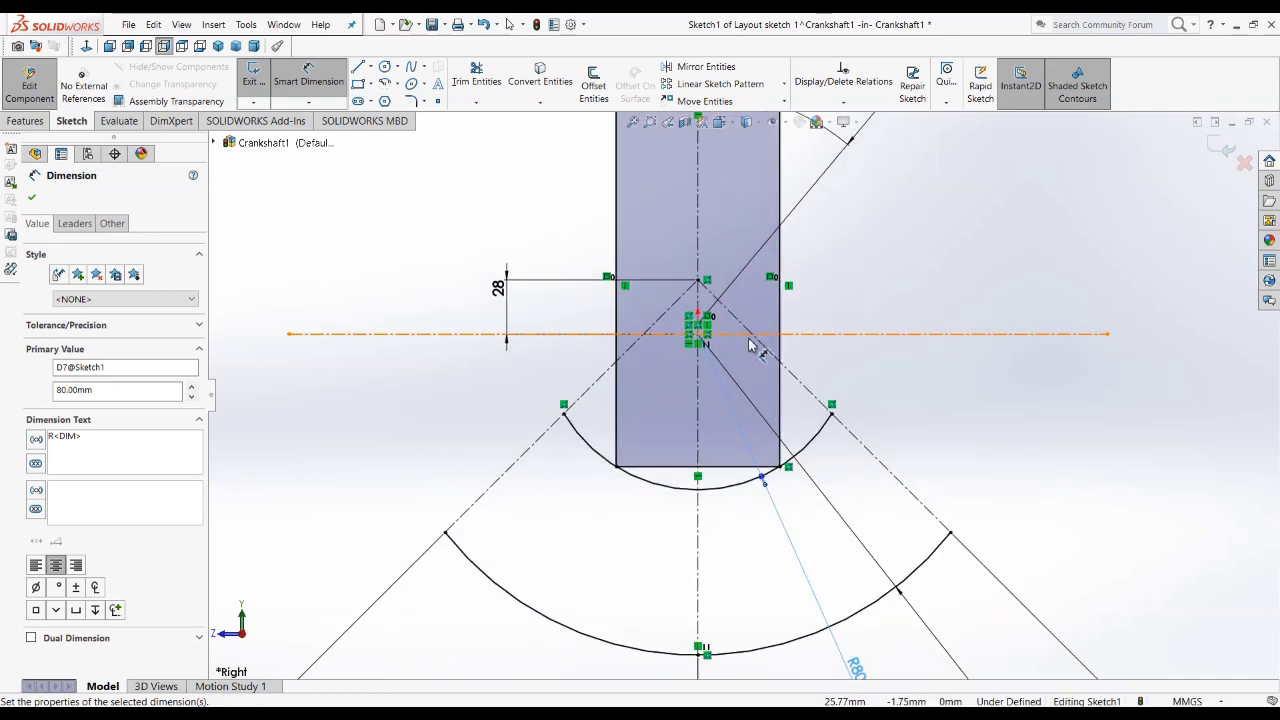
click(1043, 446)
Step: Consult Crankshaft.JPG in Photos, and in SOLIDWORKS connect the inner and outer arcs' endpoints with a straight line along each angled centerline
scroll(1028, 452, up, 3)
key(alt+Tab)
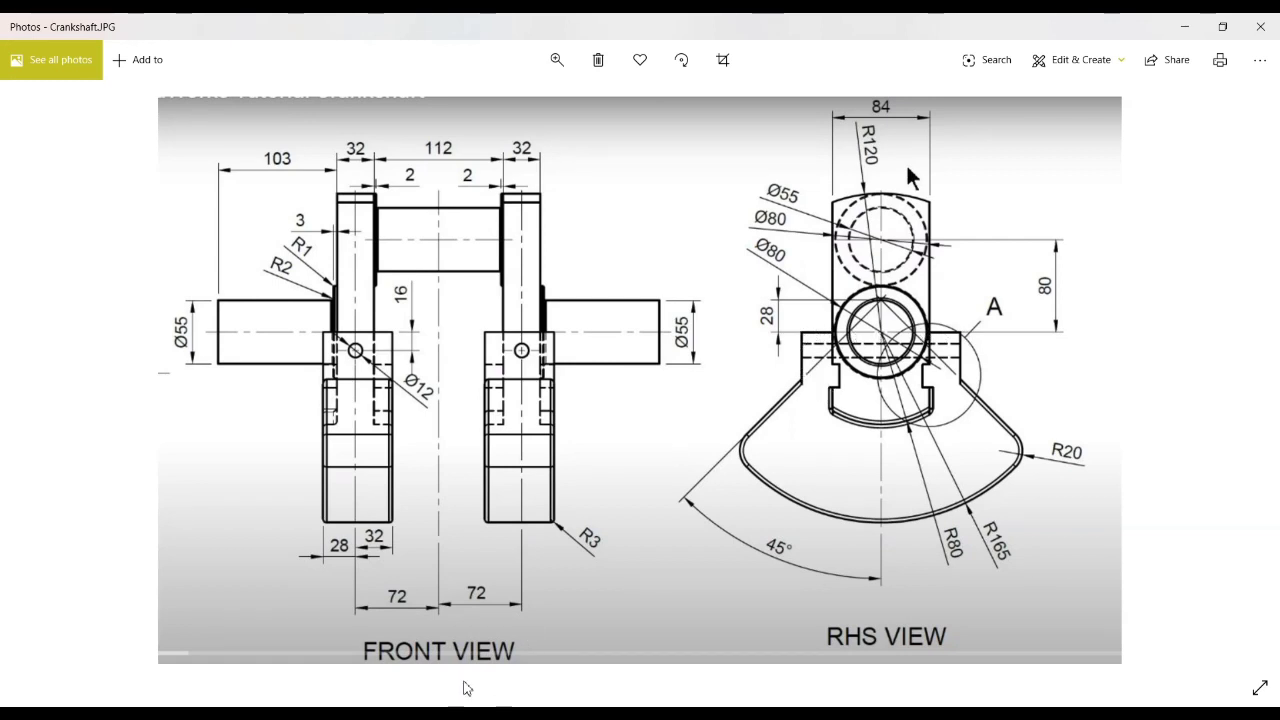
key(alt+Tab)
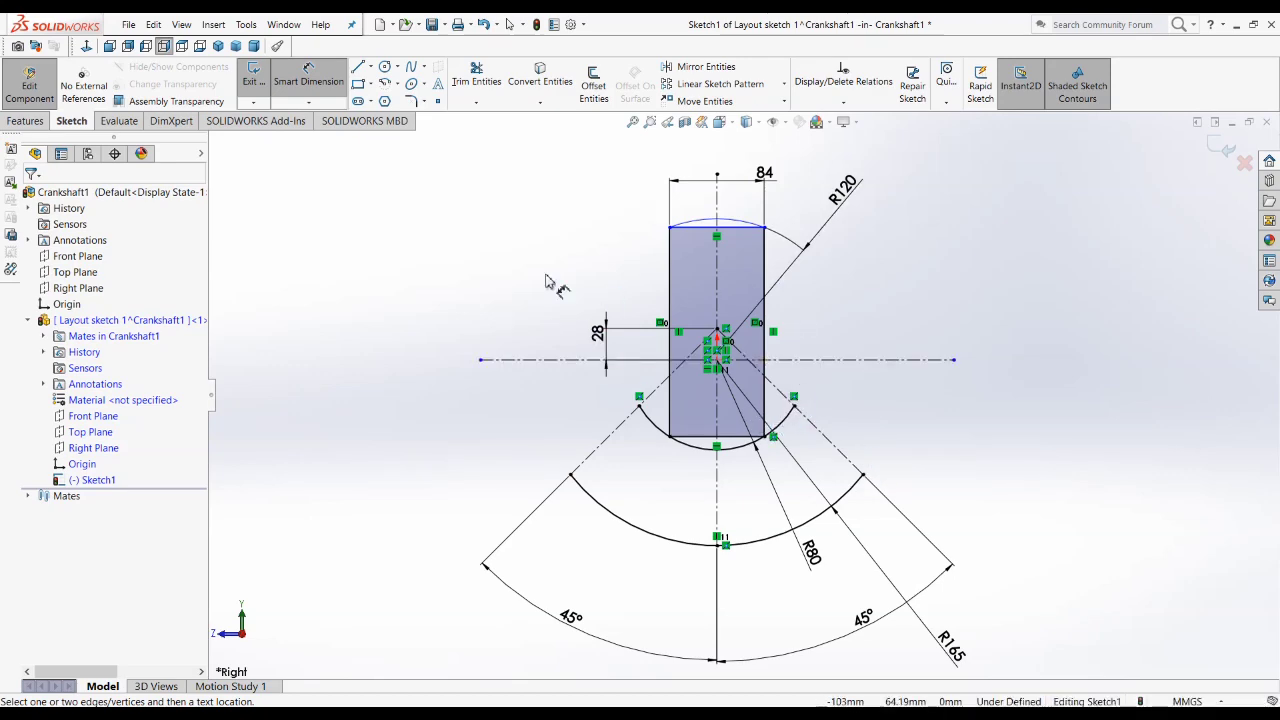
click(359, 67)
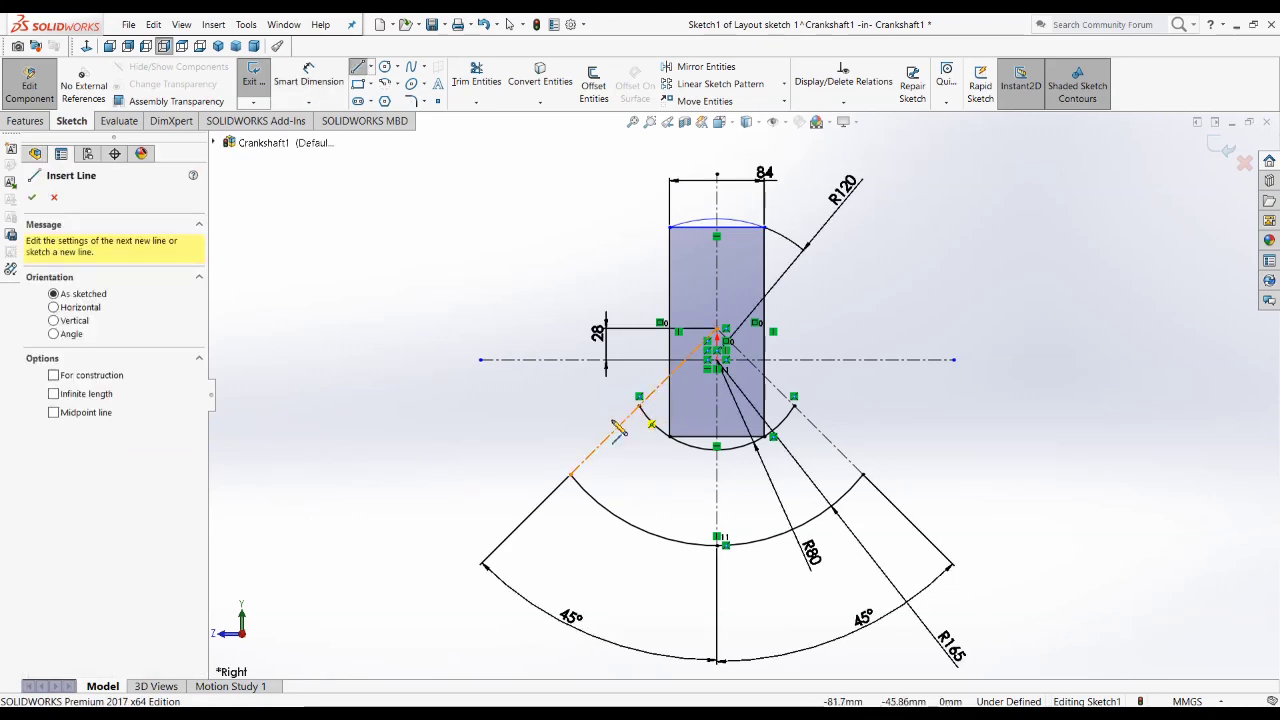
click(570, 475)
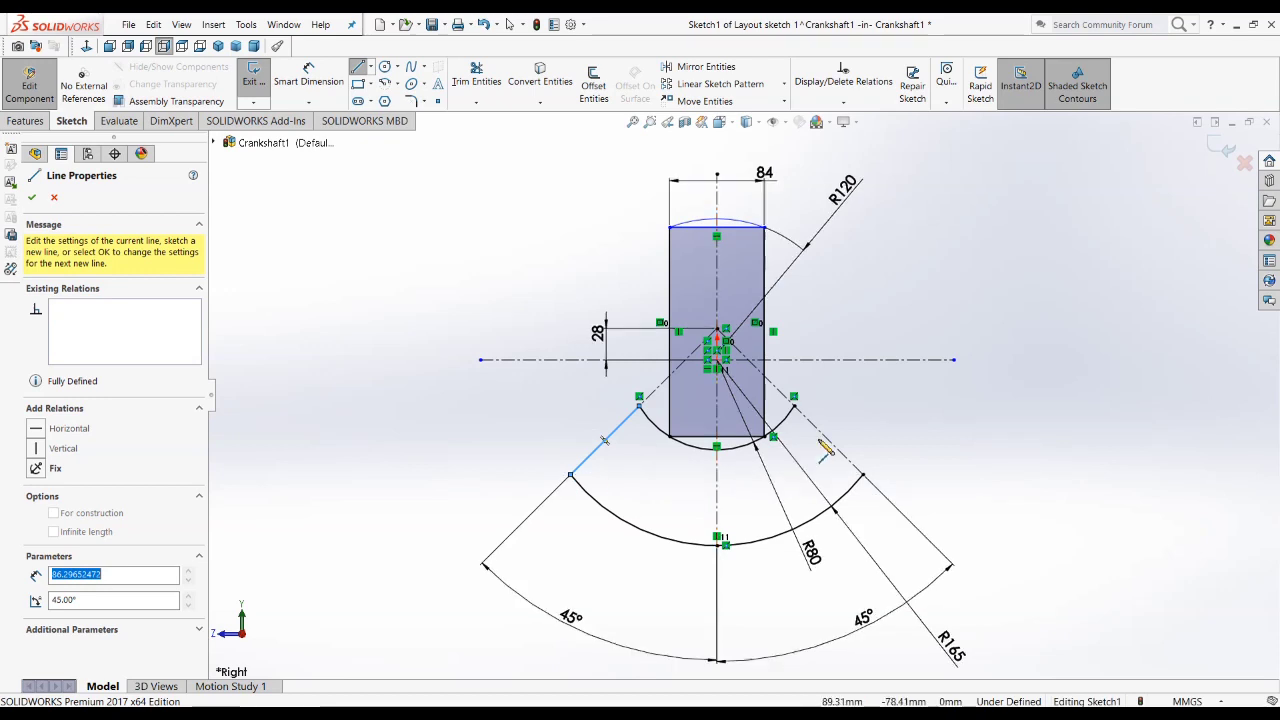
click(793, 398)
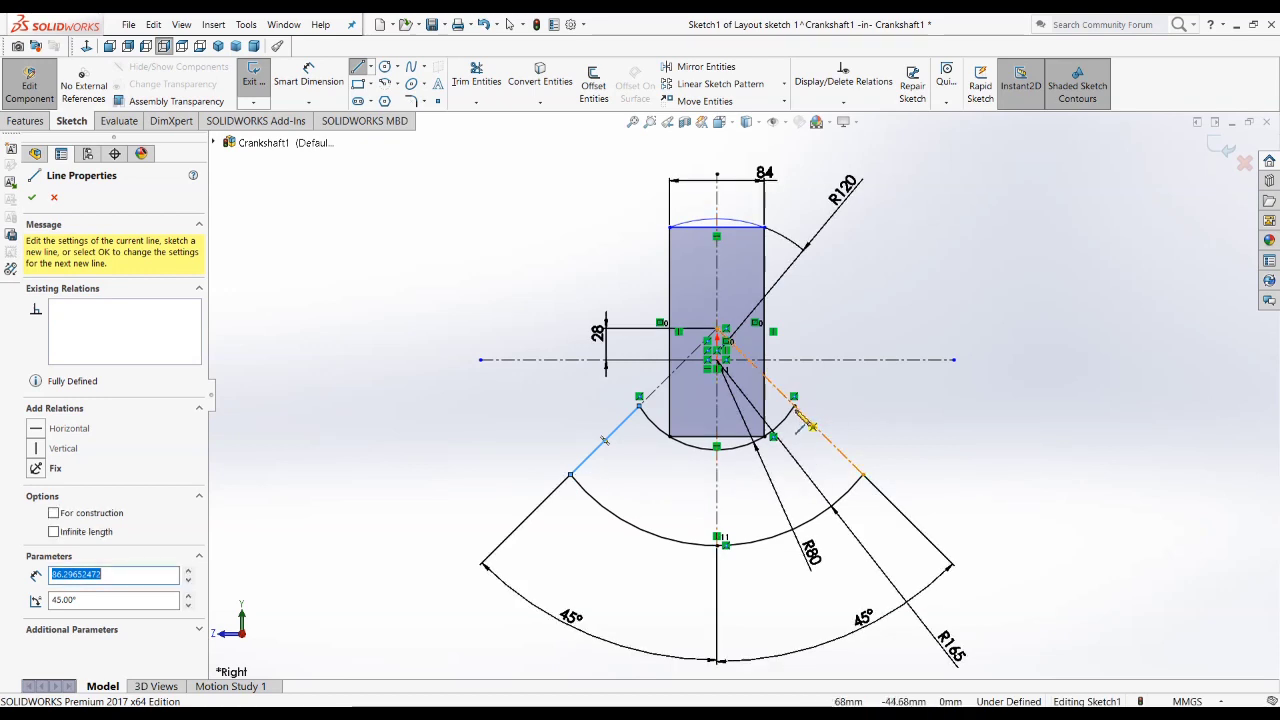
click(862, 474)
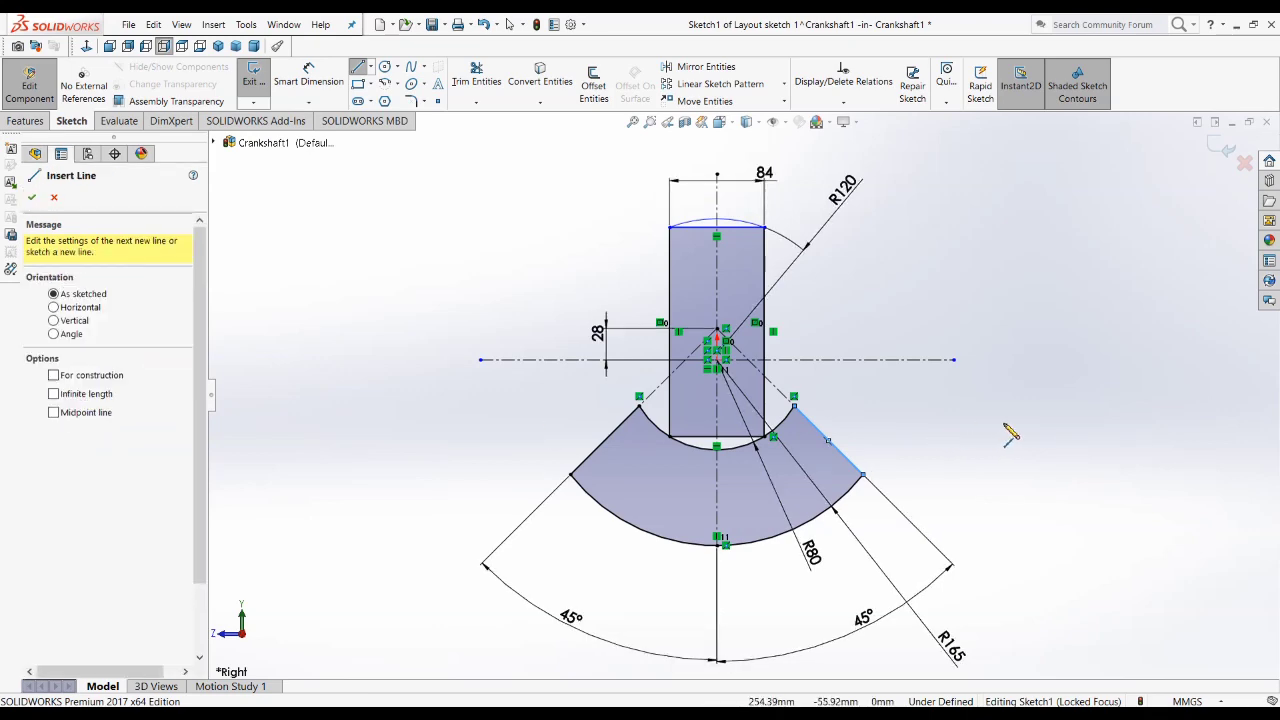
click(33, 197)
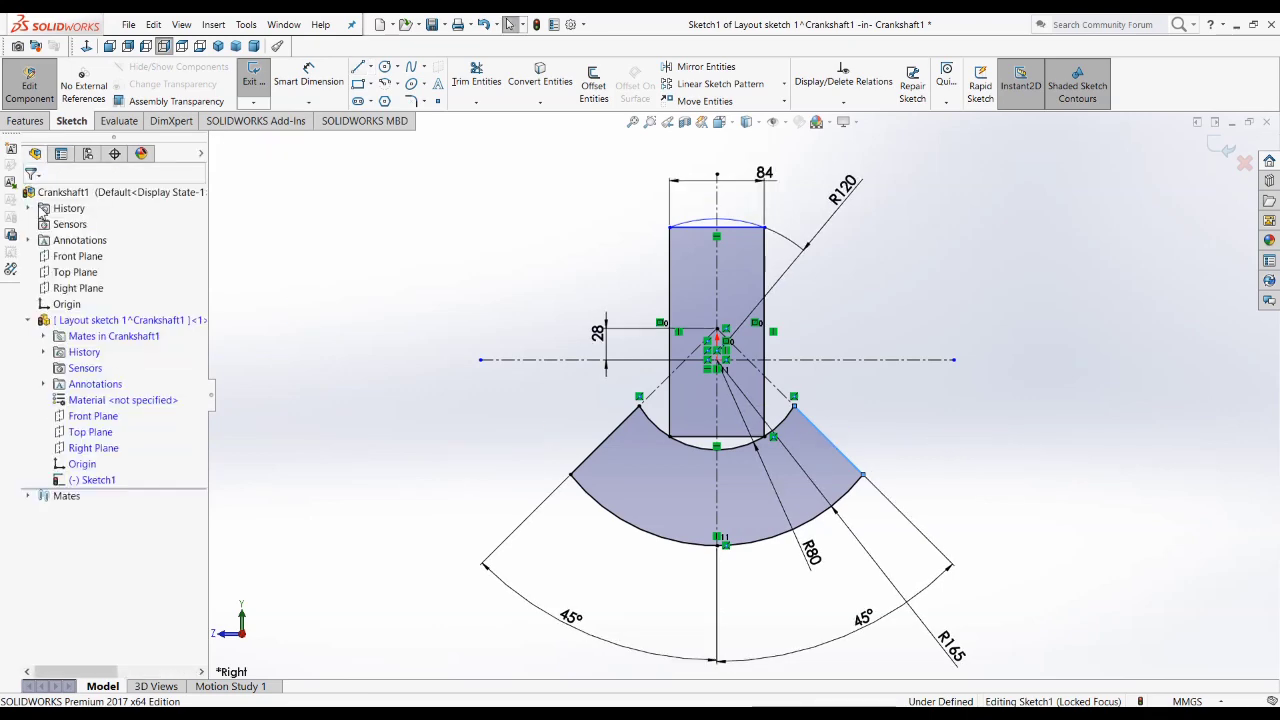
Step: Sketch a vertical line from the inner arc's left endpoint up to the horizontal centerline, continuing horizontally to the rectangle's left edge
scroll(768, 450, down, 2)
scroll(766, 447, down, 1)
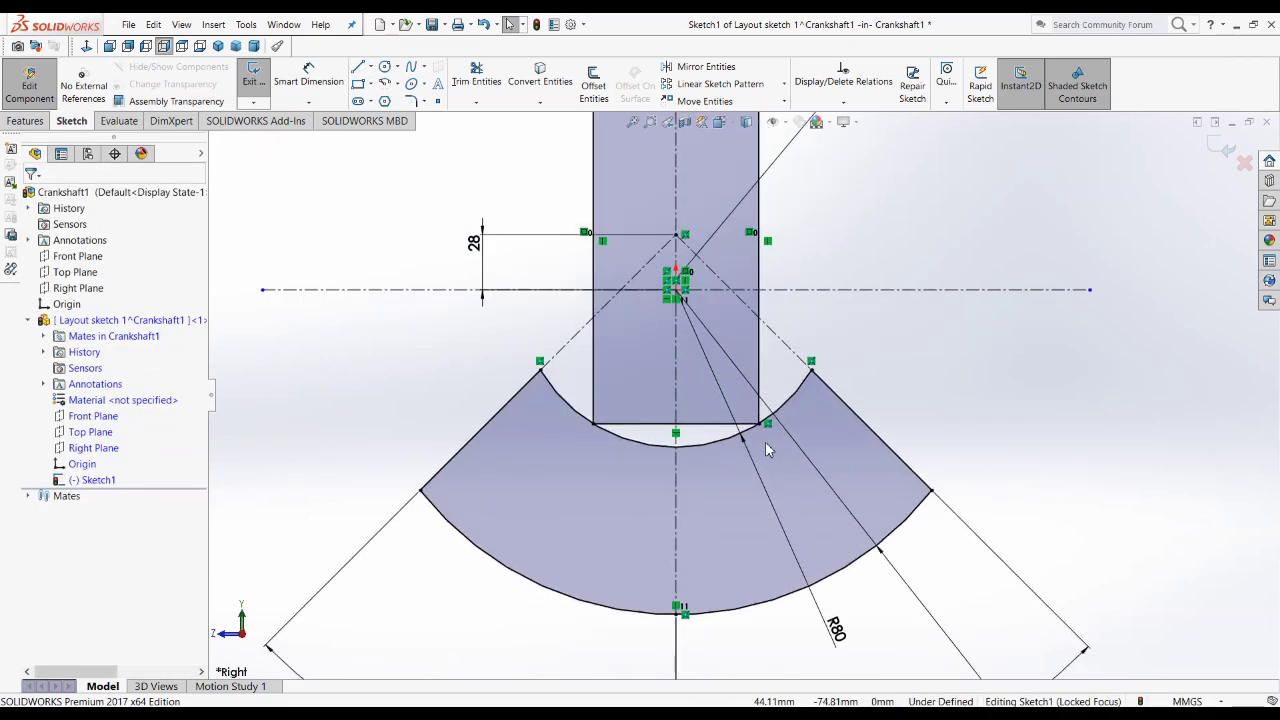
scroll(766, 447, up, 1)
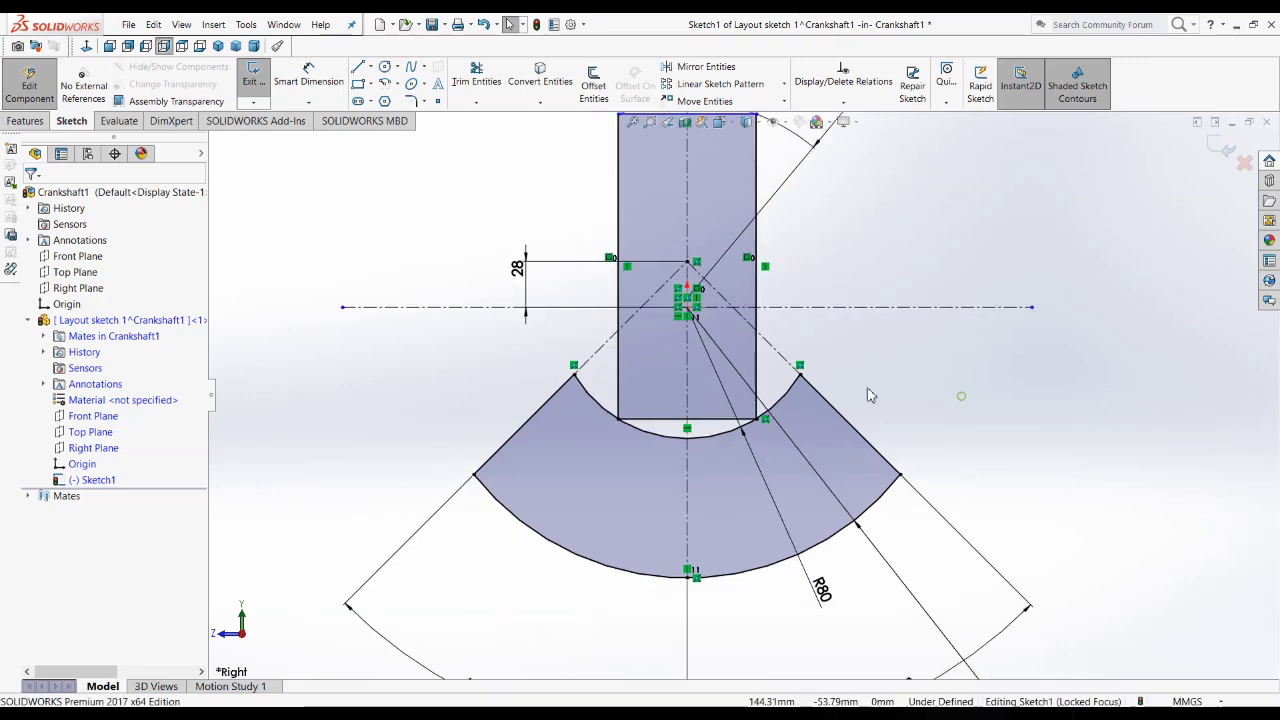
scroll(573, 353, down, 1)
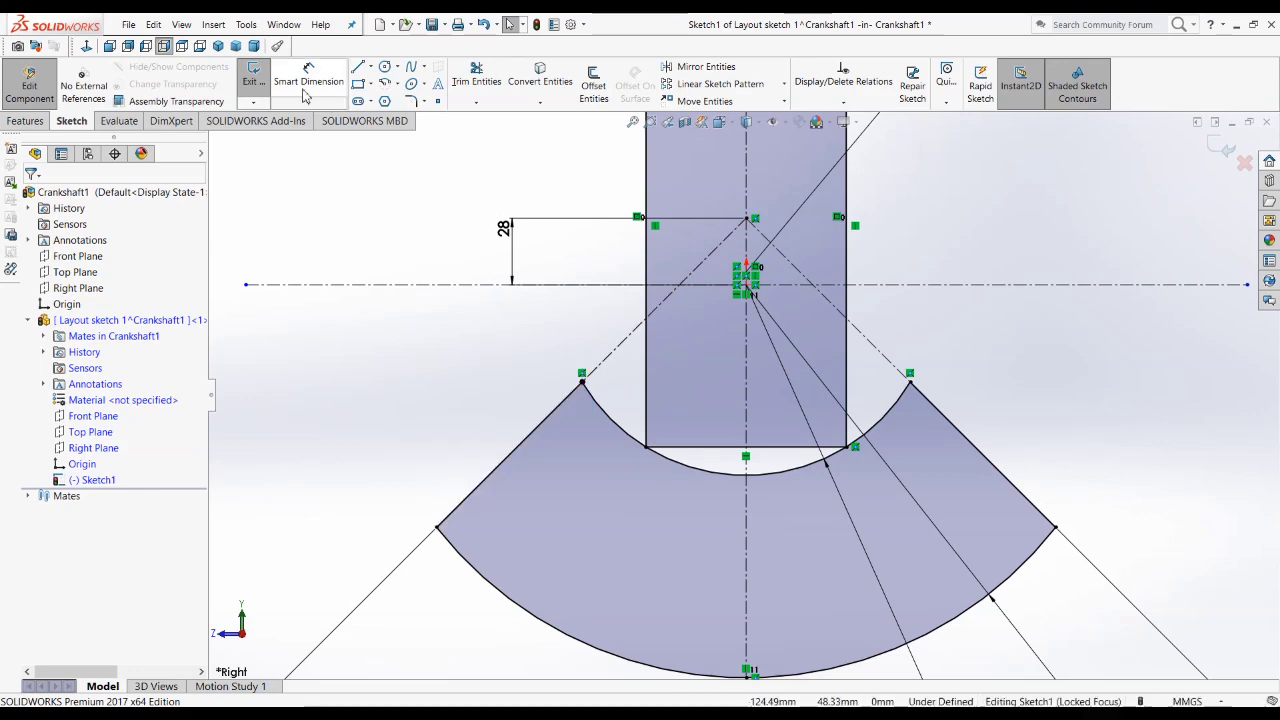
click(358, 67)
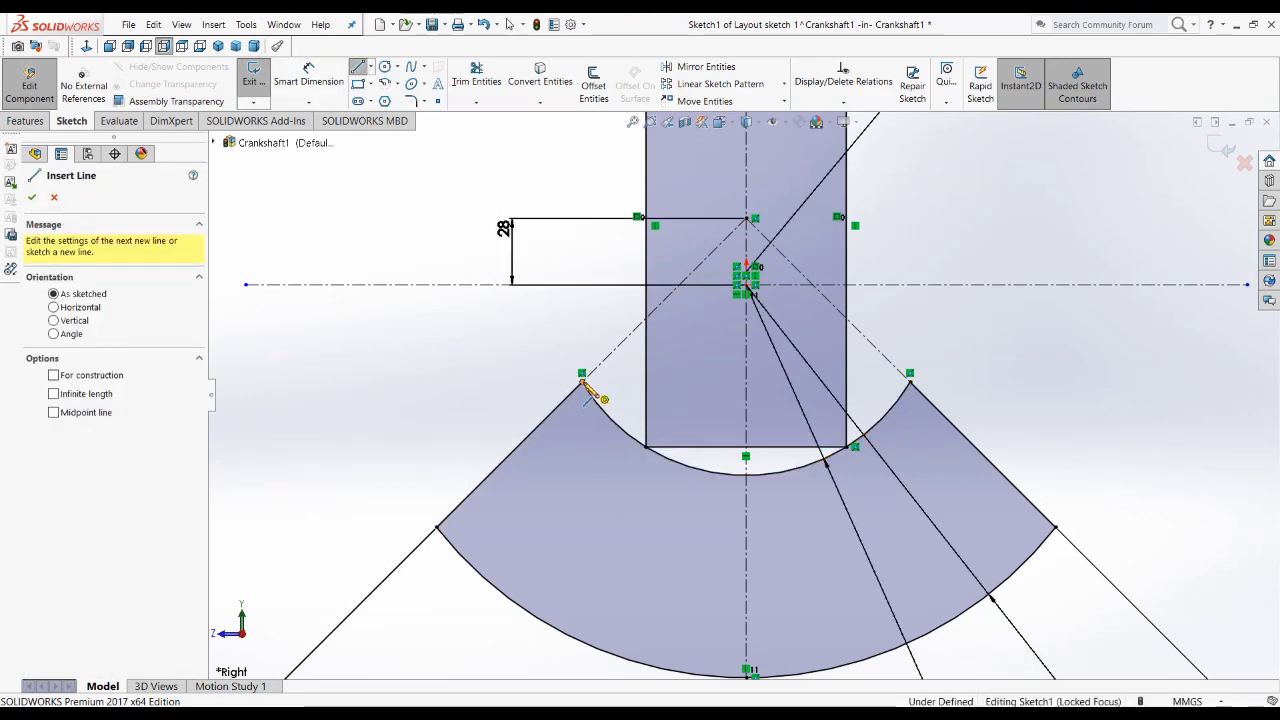
click(582, 375)
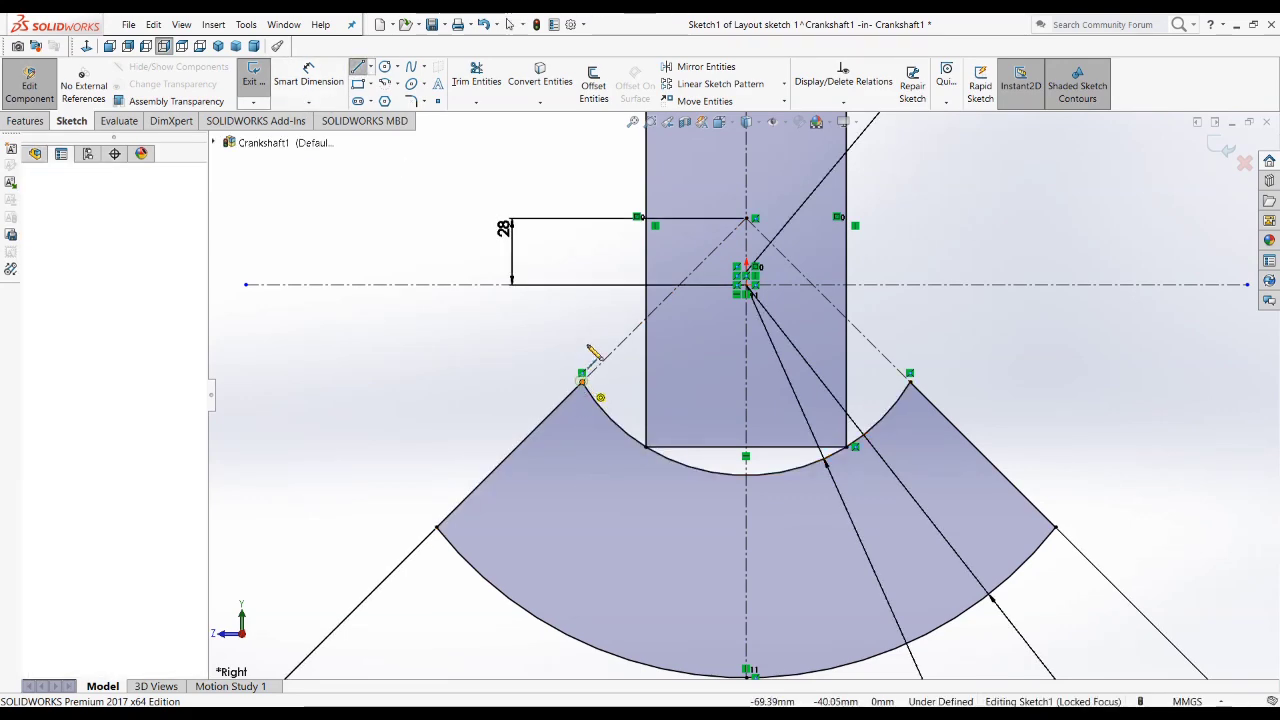
click(582, 285)
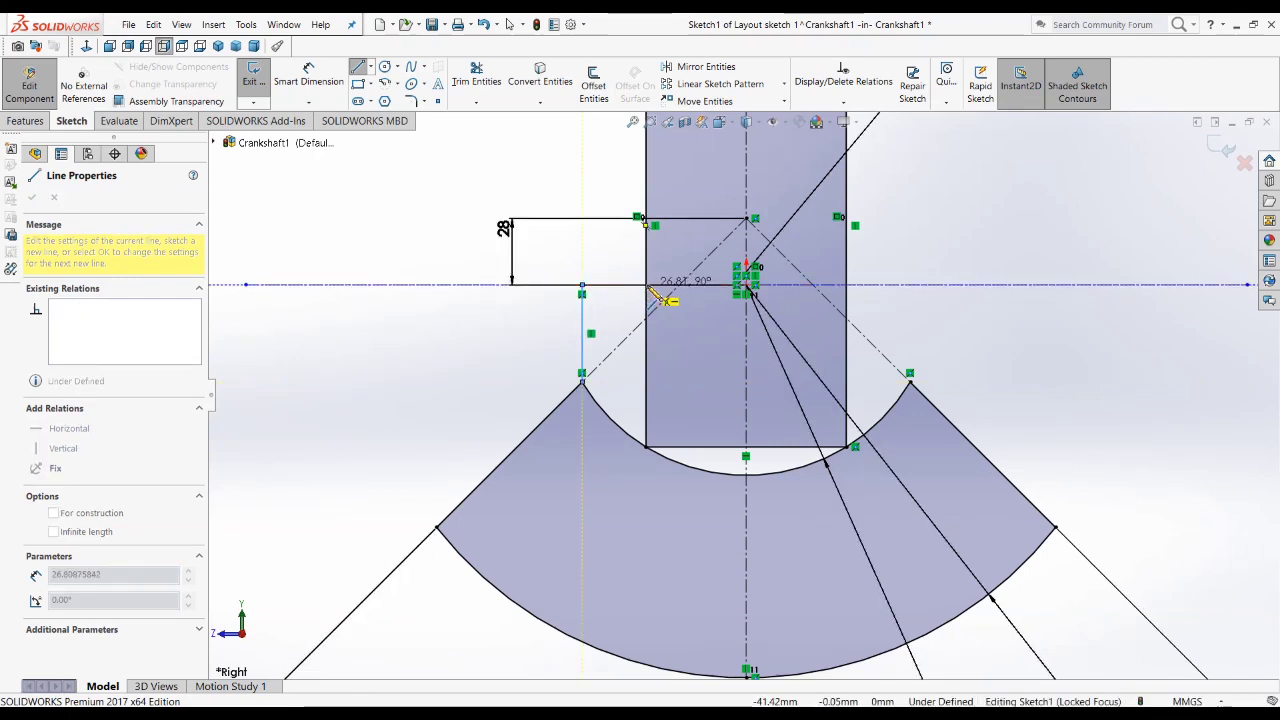
click(664, 295)
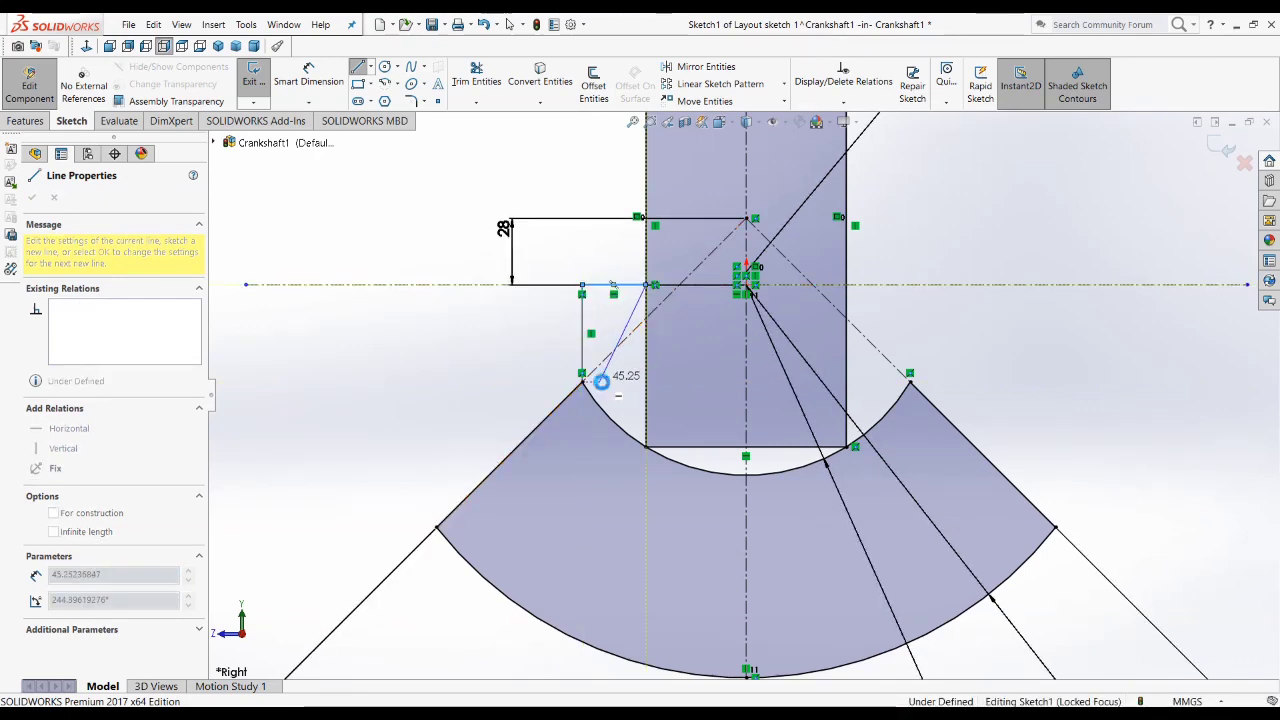
key(Escape)
Step: Mirror a copy of the short horizontal line and the vertical line between the rectangle's left edge and the inner arc's left endpoint
scroll(585, 330, down, 3)
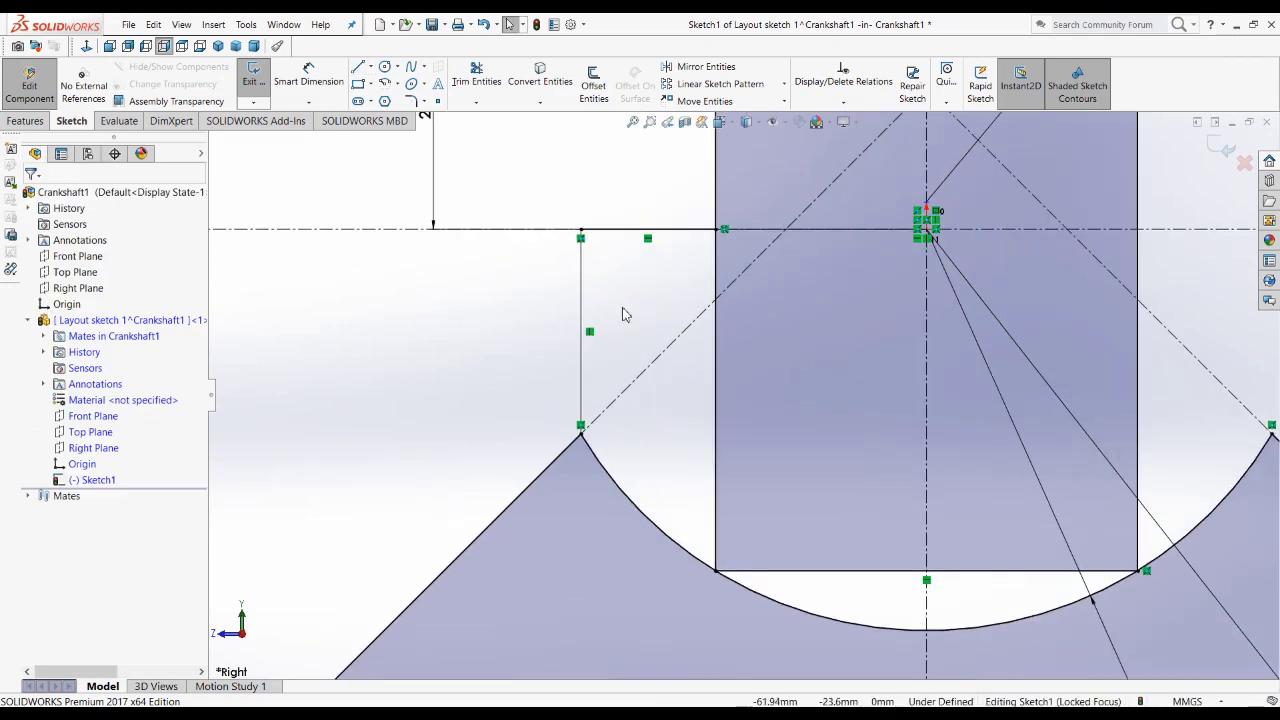
click(595, 257)
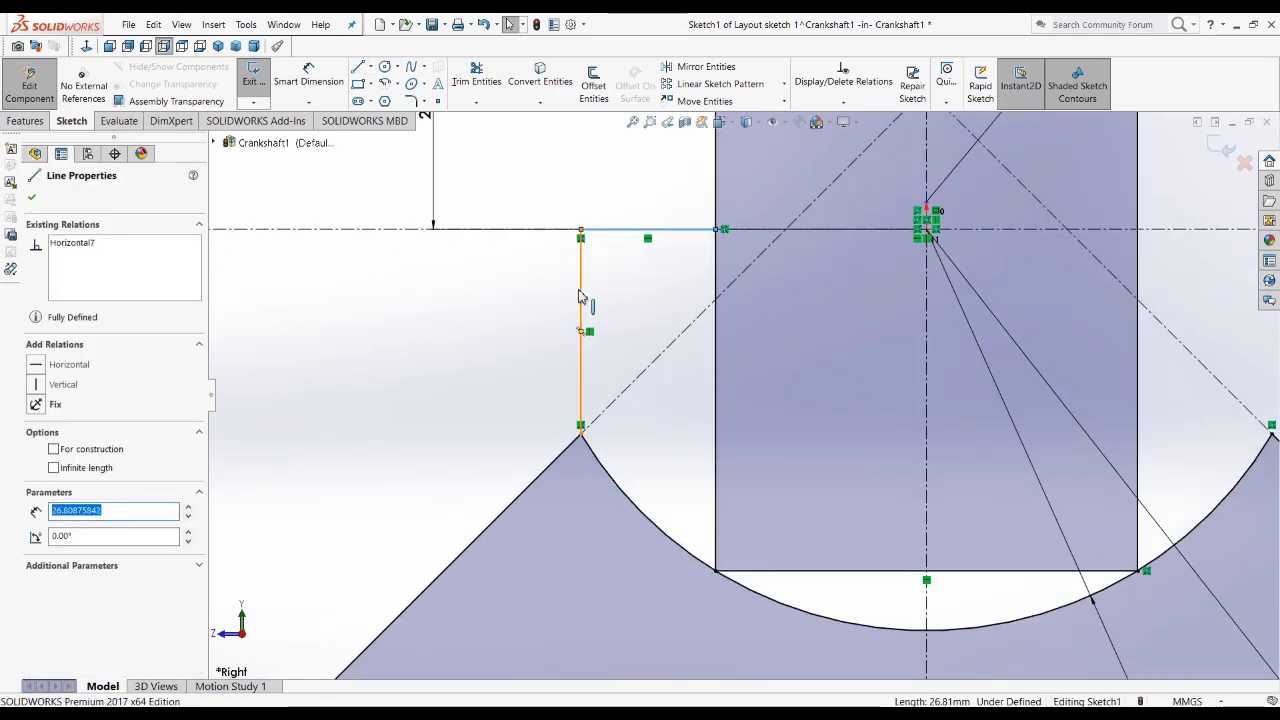
ctrl+click(580, 291)
scroll(514, 334, up, 3)
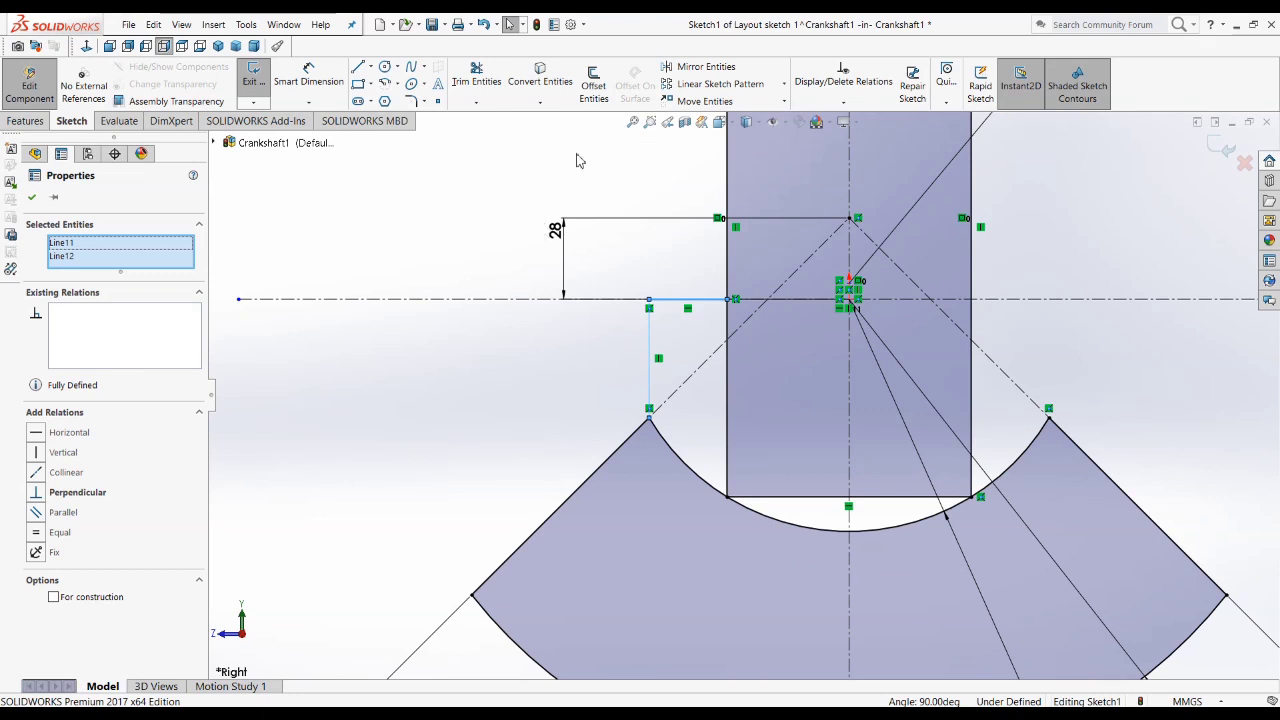
click(696, 68)
click(83, 393)
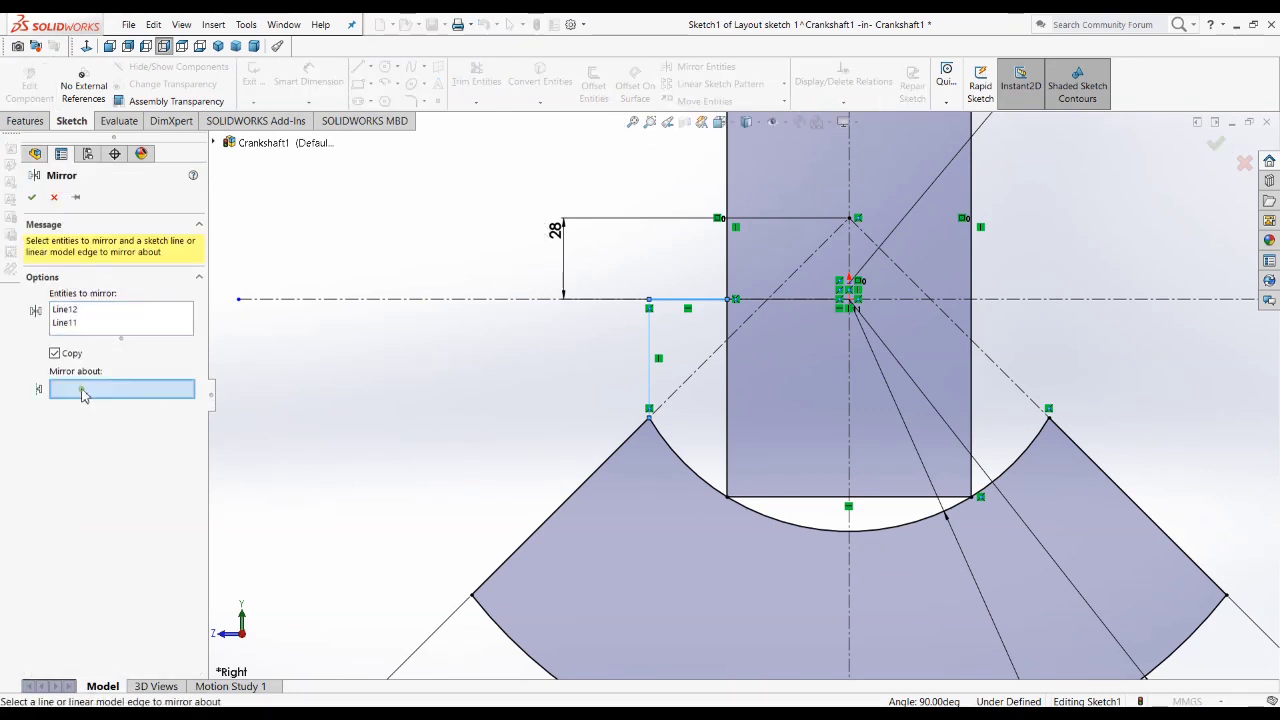
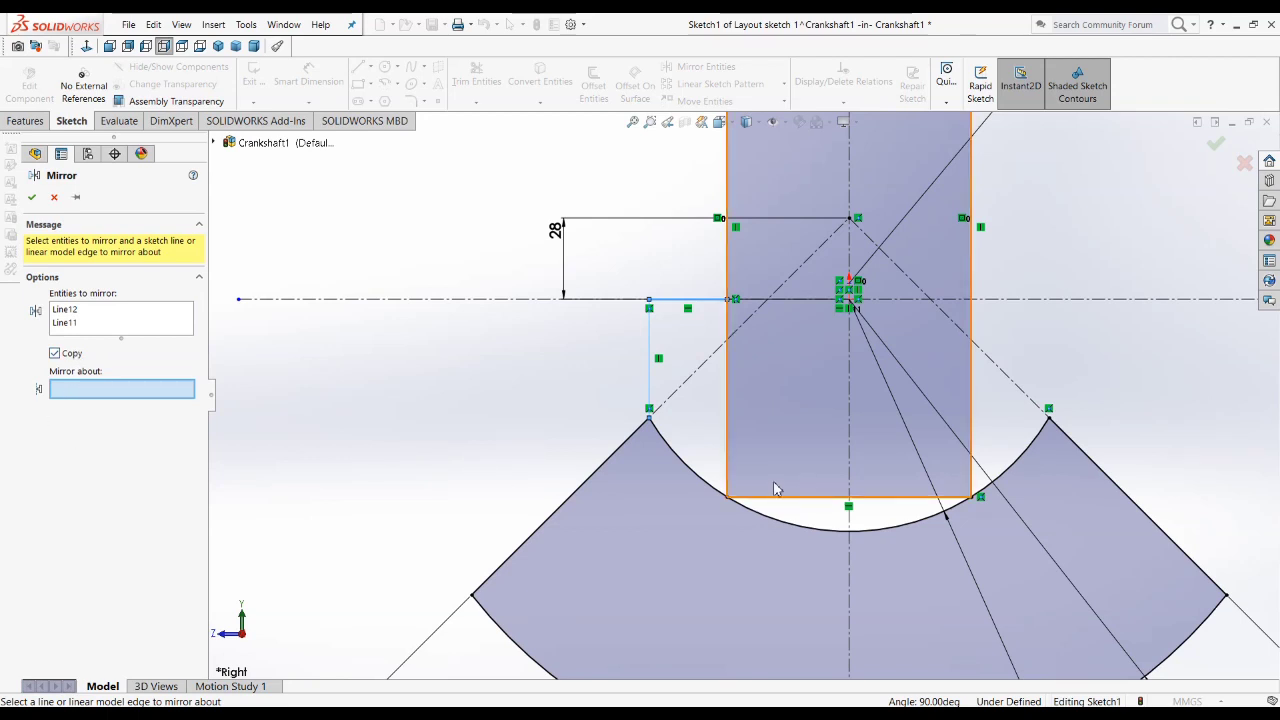
Step: Use the vertical centerline as the mirror axis and complete the mirror of the two selected lines
click(849, 466)
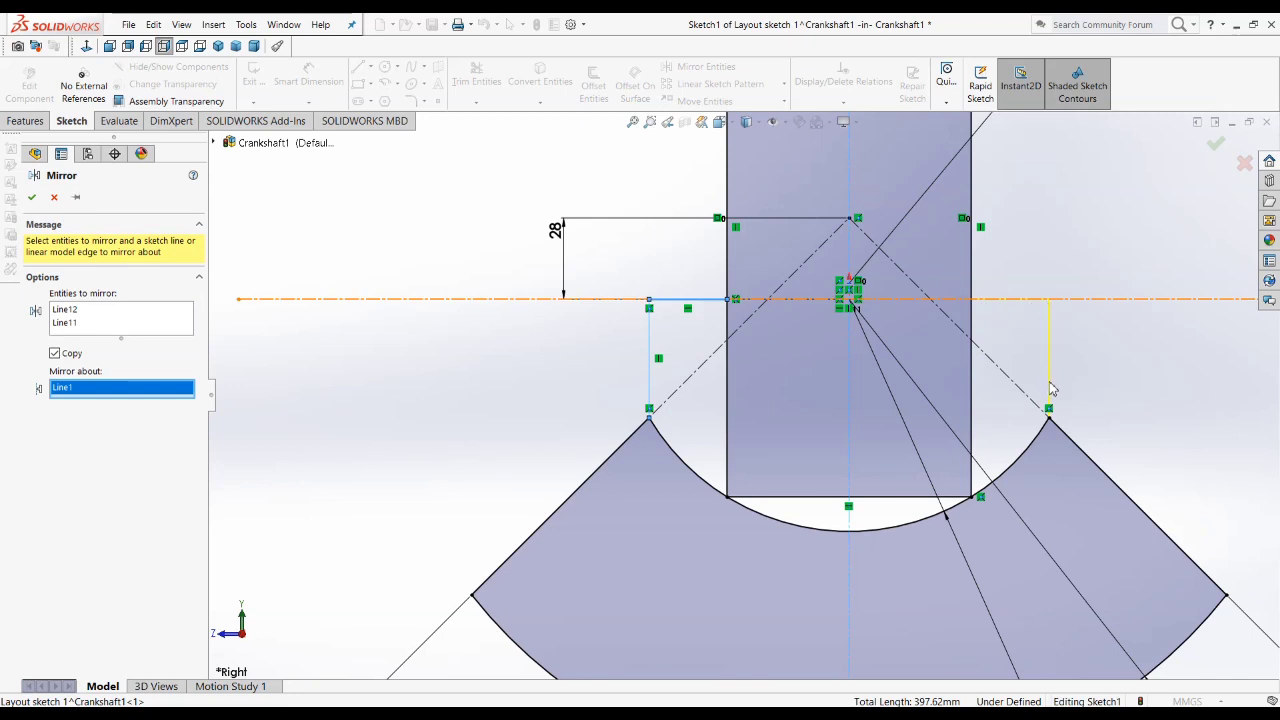
click(32, 199)
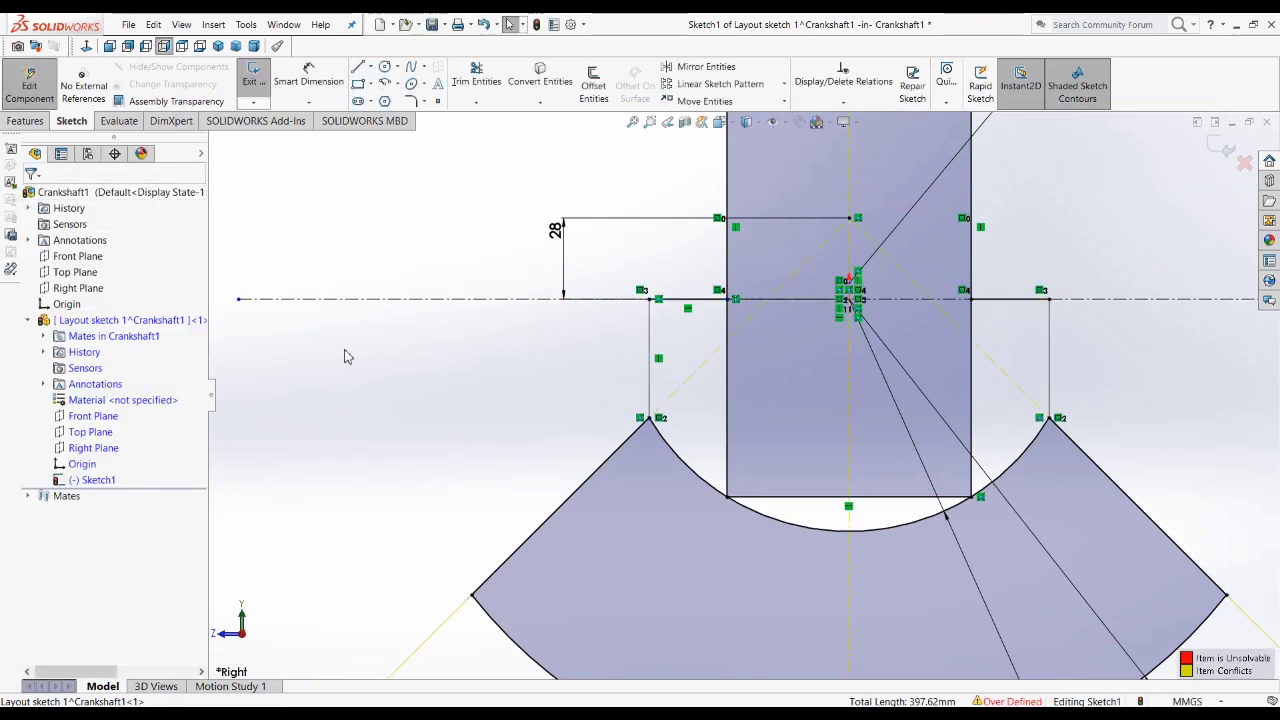
Step: Diagnose the over-defined sketch with SketchXpert and accept the first proposed solution
key(z)
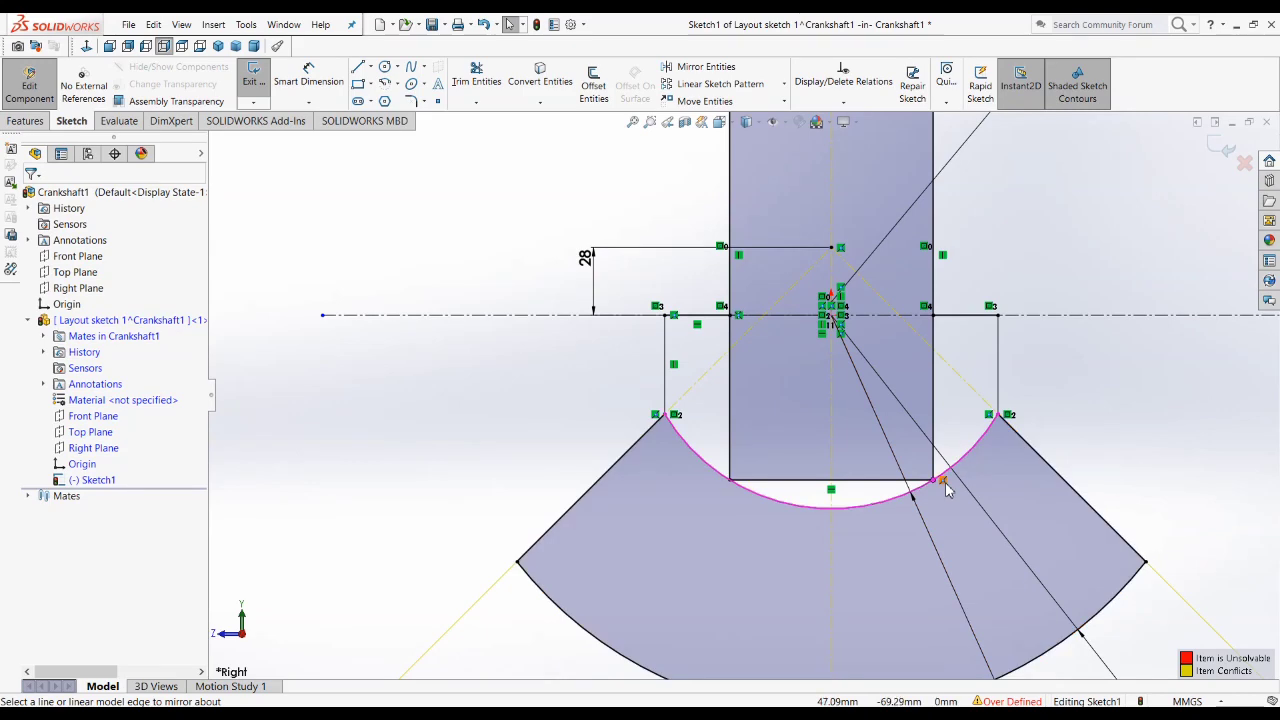
key(z)
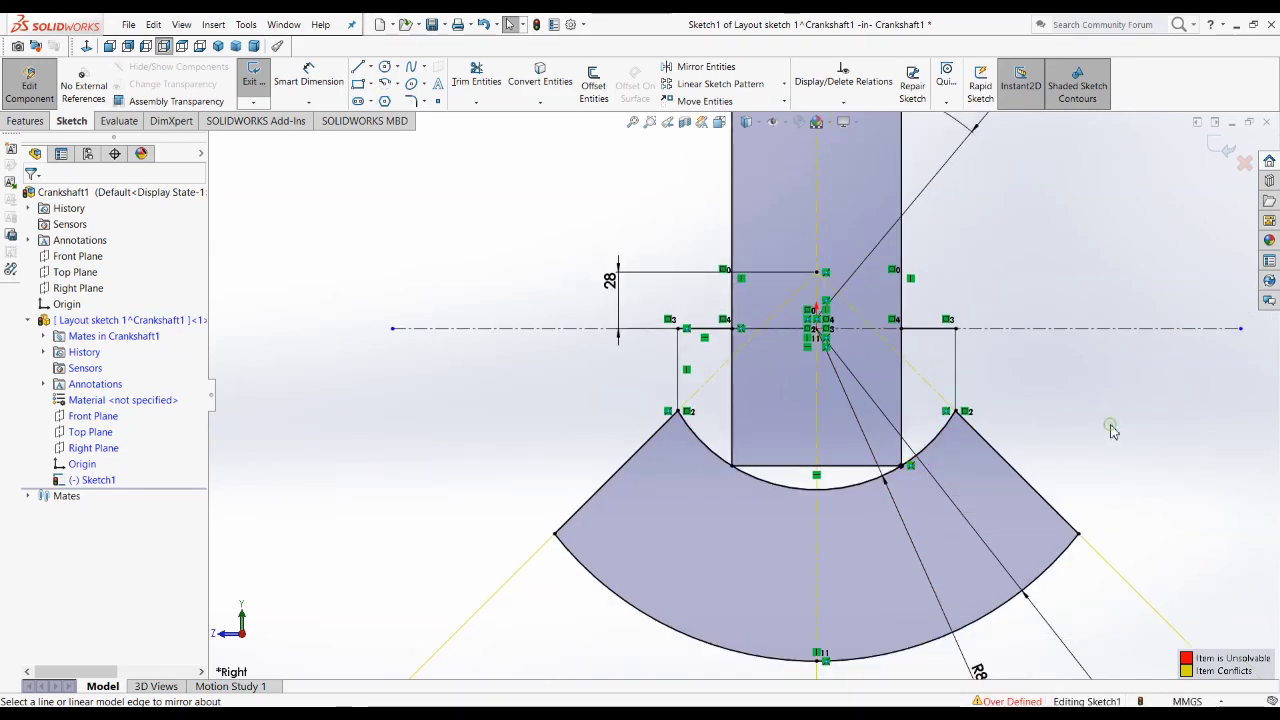
click(818, 300)
scroll(943, 434, down, 2)
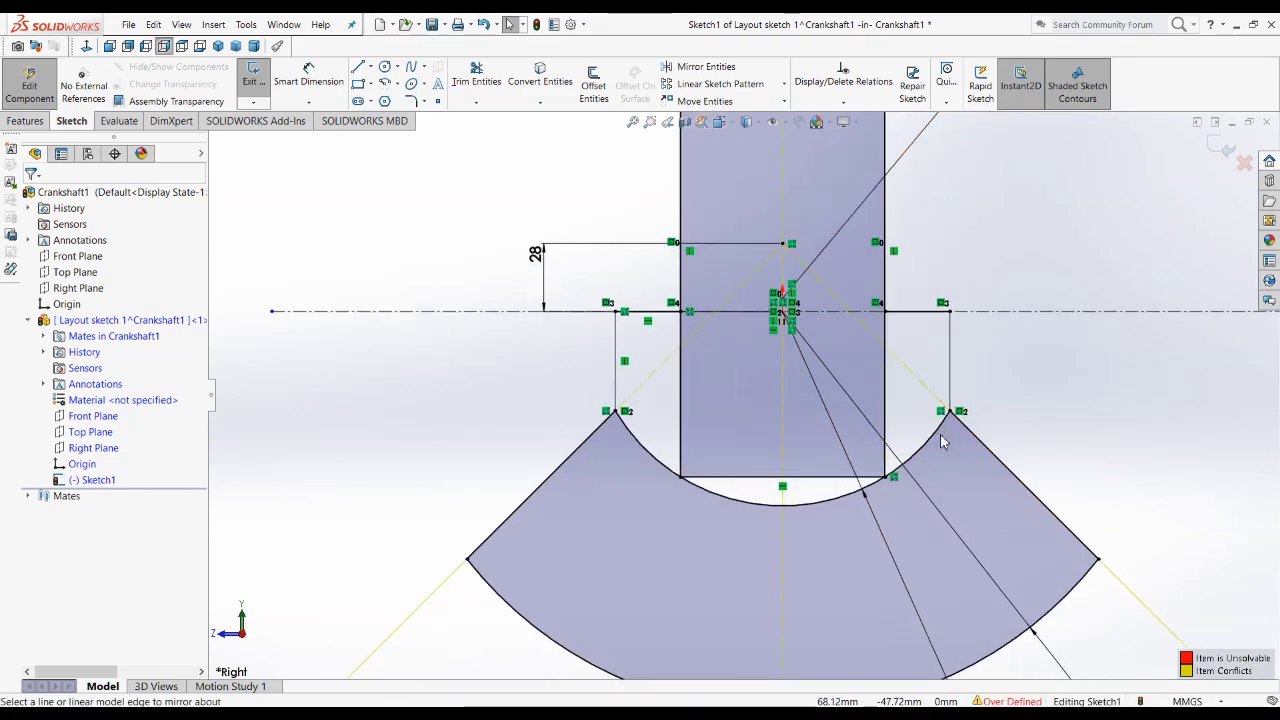
scroll(943, 455, up, 2)
click(1027, 704)
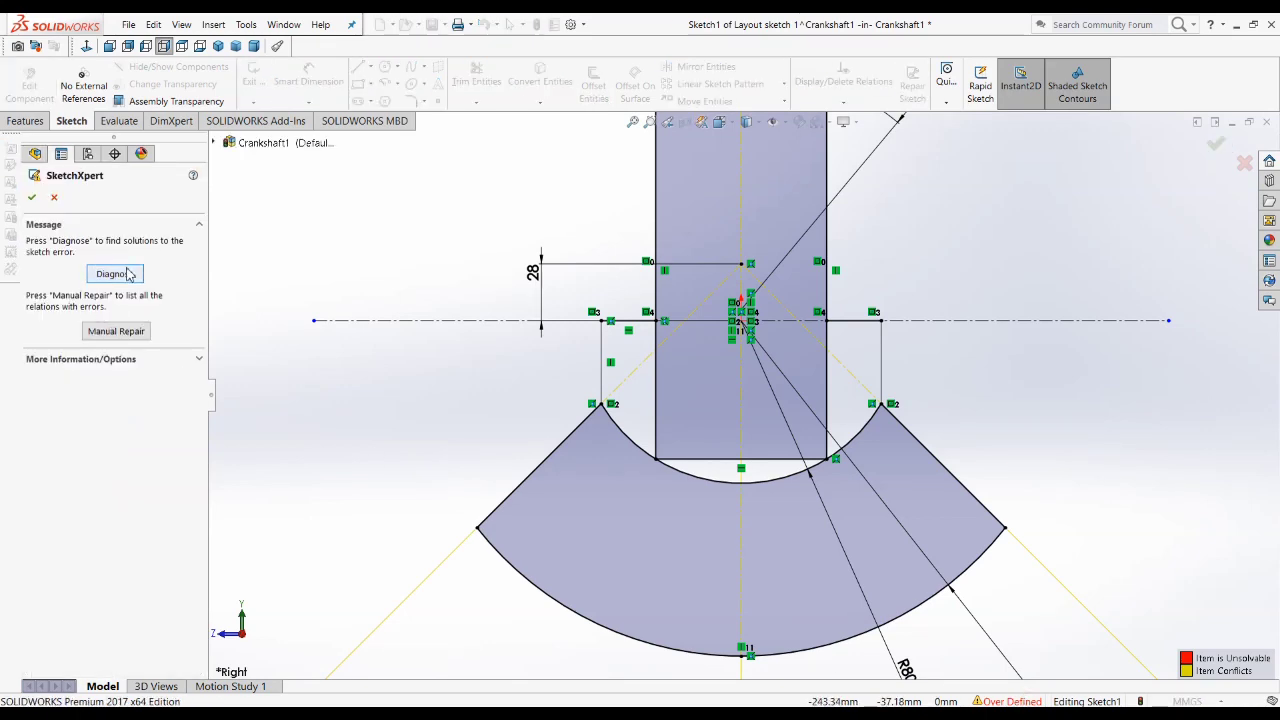
click(120, 278)
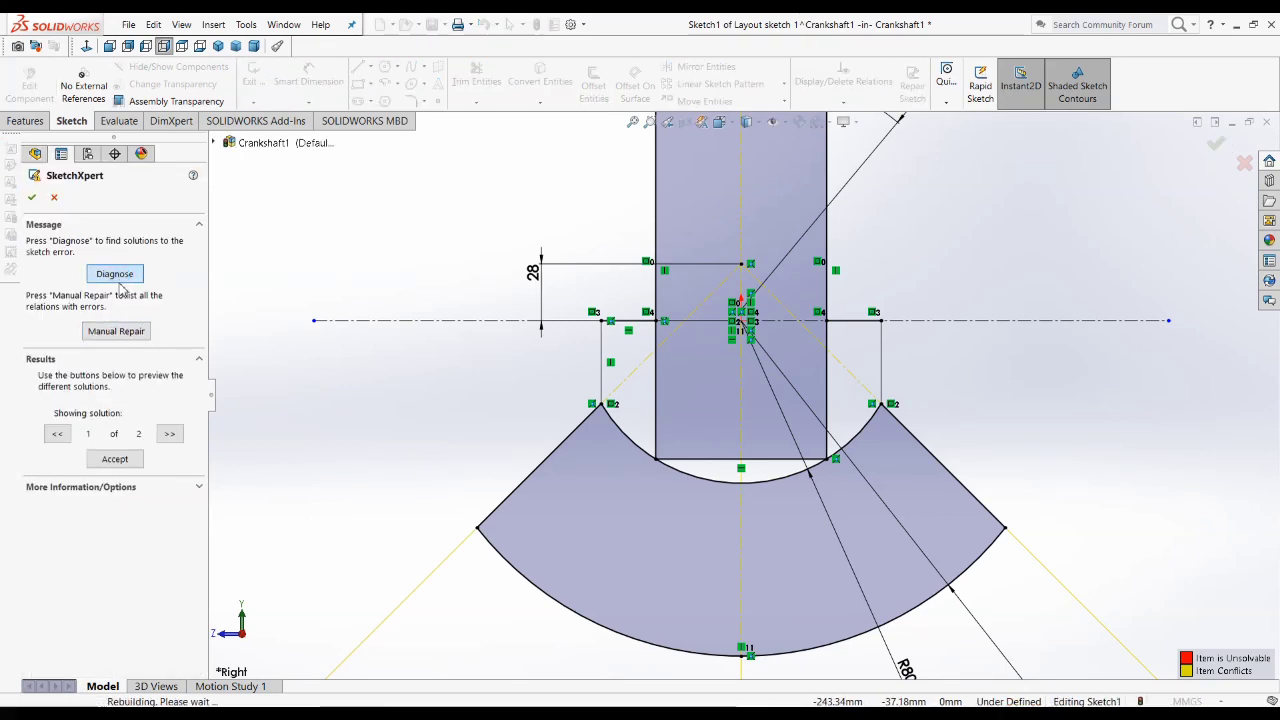
click(112, 455)
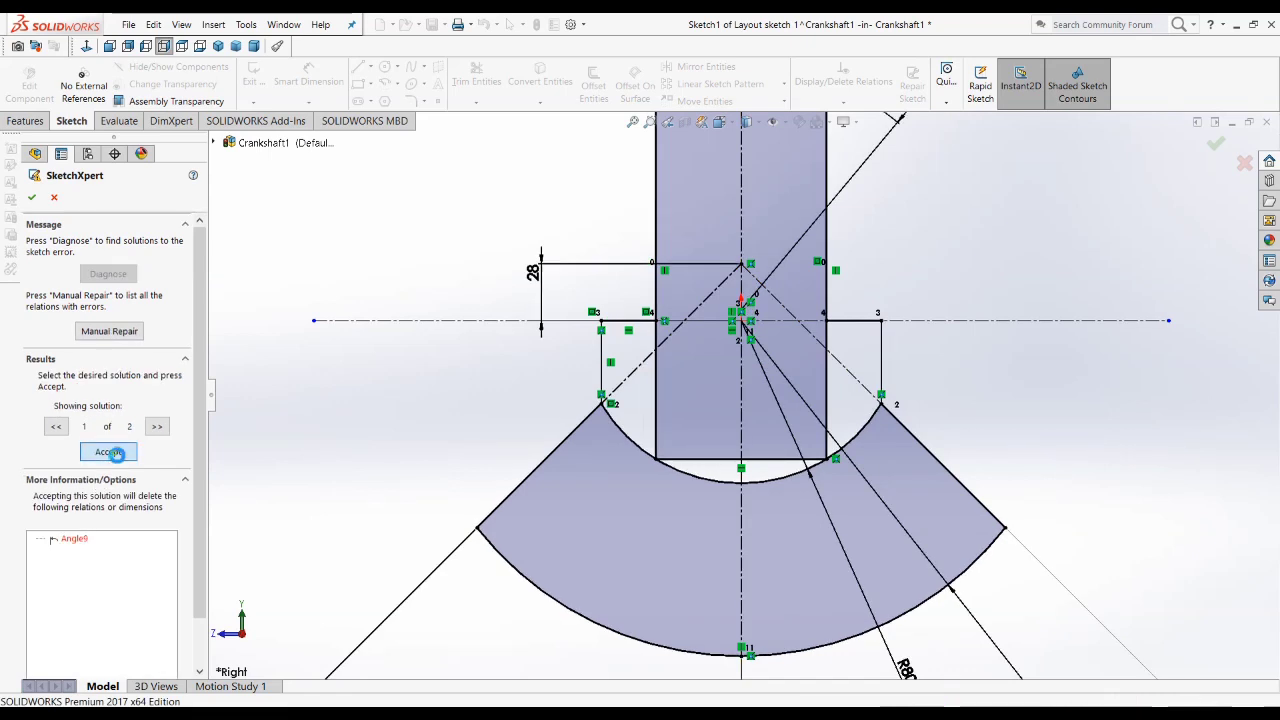
click(32, 198)
Step: Reposition the 45° angle dimension closer to the counterweight's outer arc
key(f)
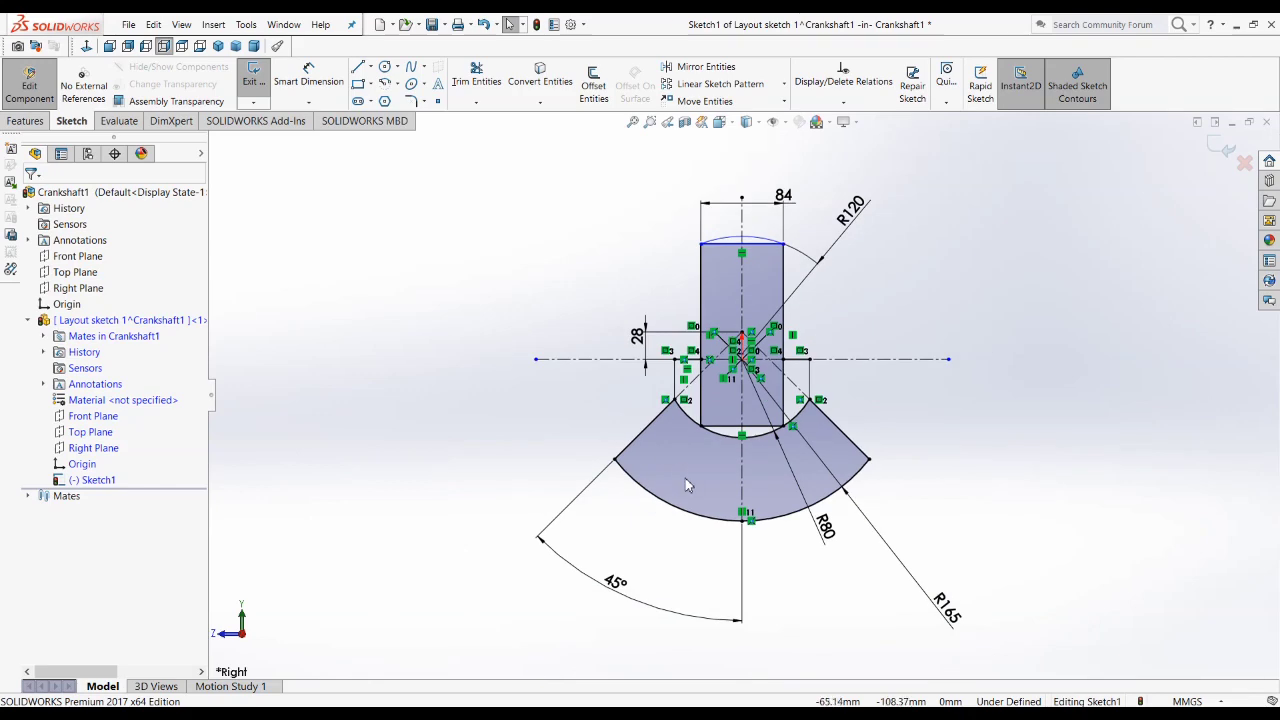
drag(651, 604, 660, 560)
click(916, 395)
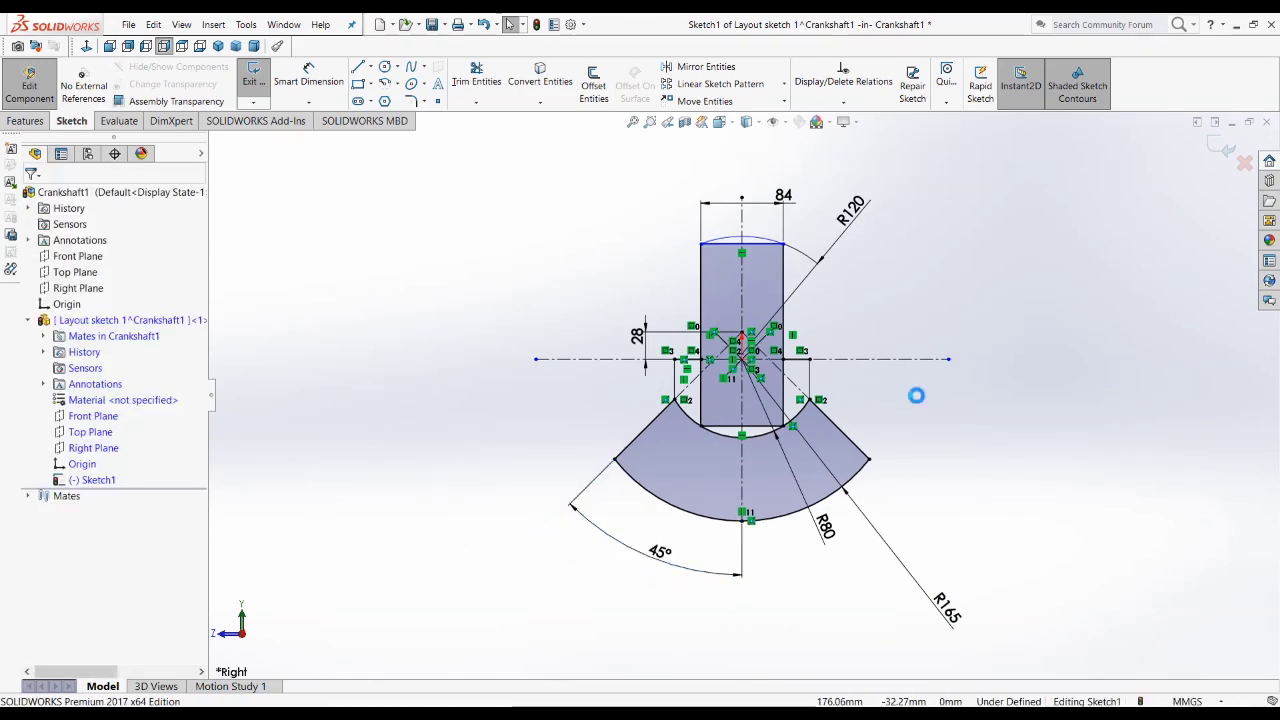
scroll(766, 551, down, 3)
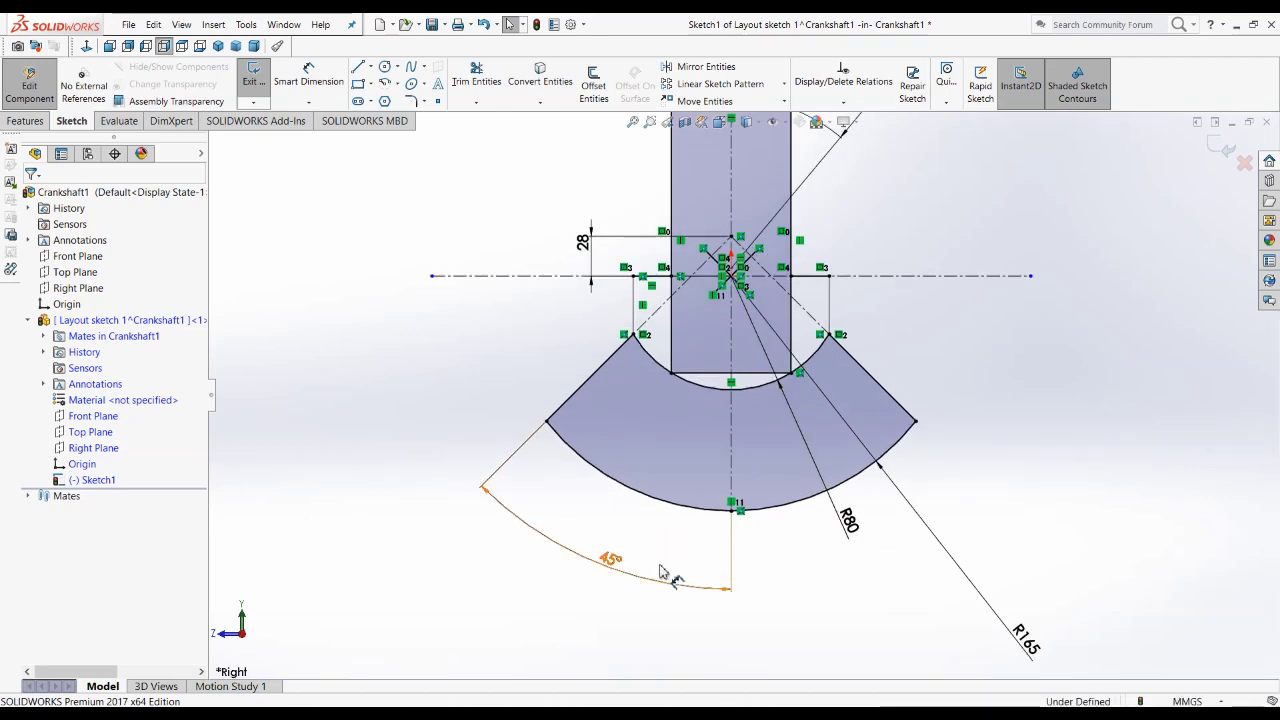
drag(731, 568, 711, 538)
click(851, 606)
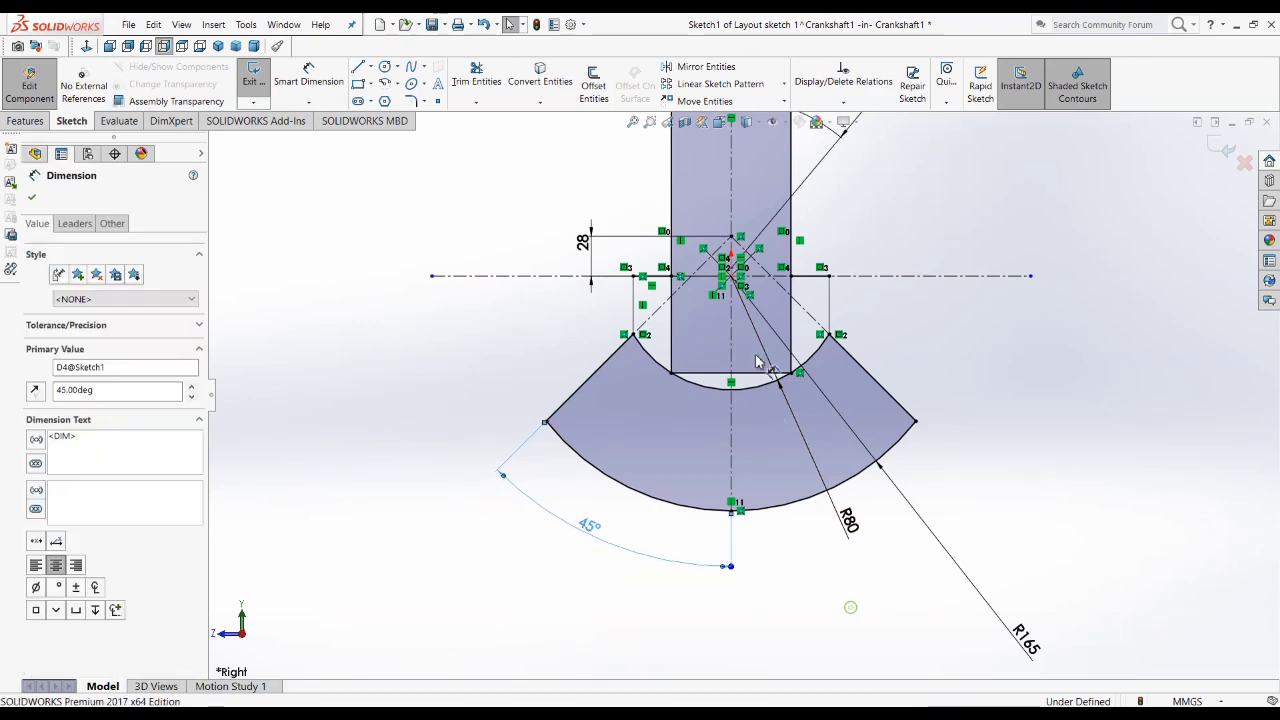
Step: Convert the inner 80 mm radius arc to construction geometry
scroll(760, 338, down, 4)
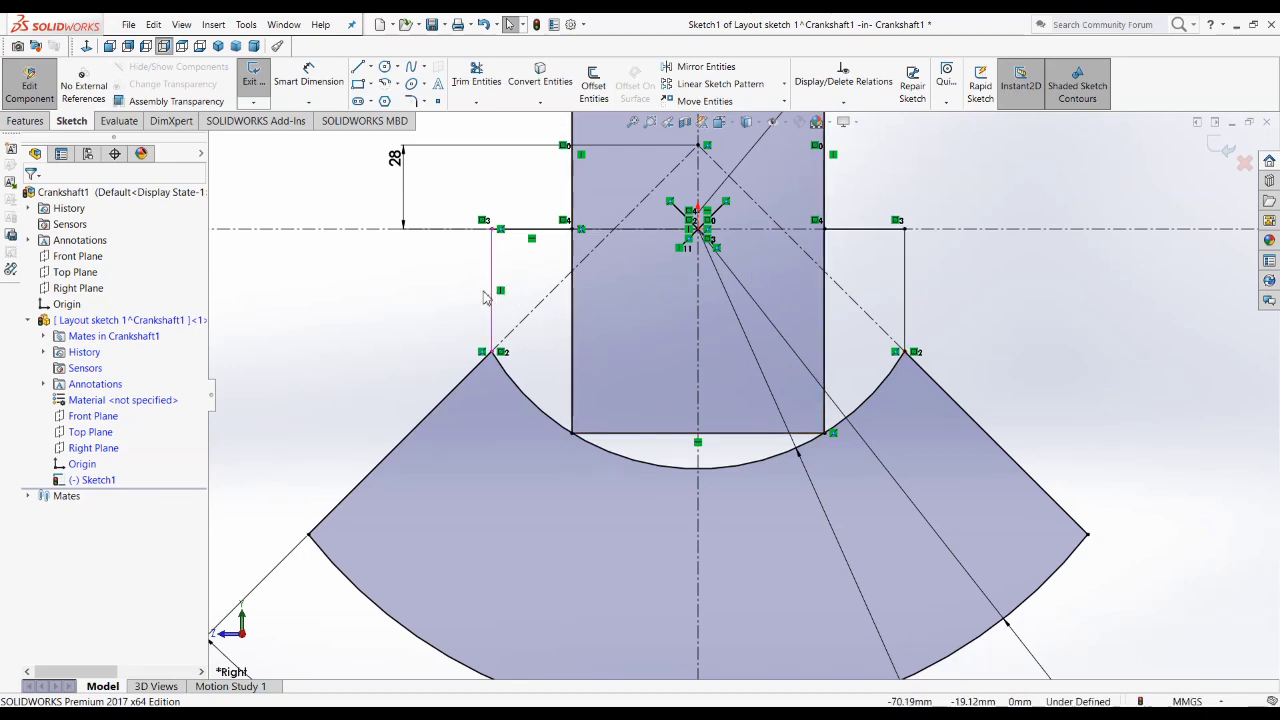
click(507, 414)
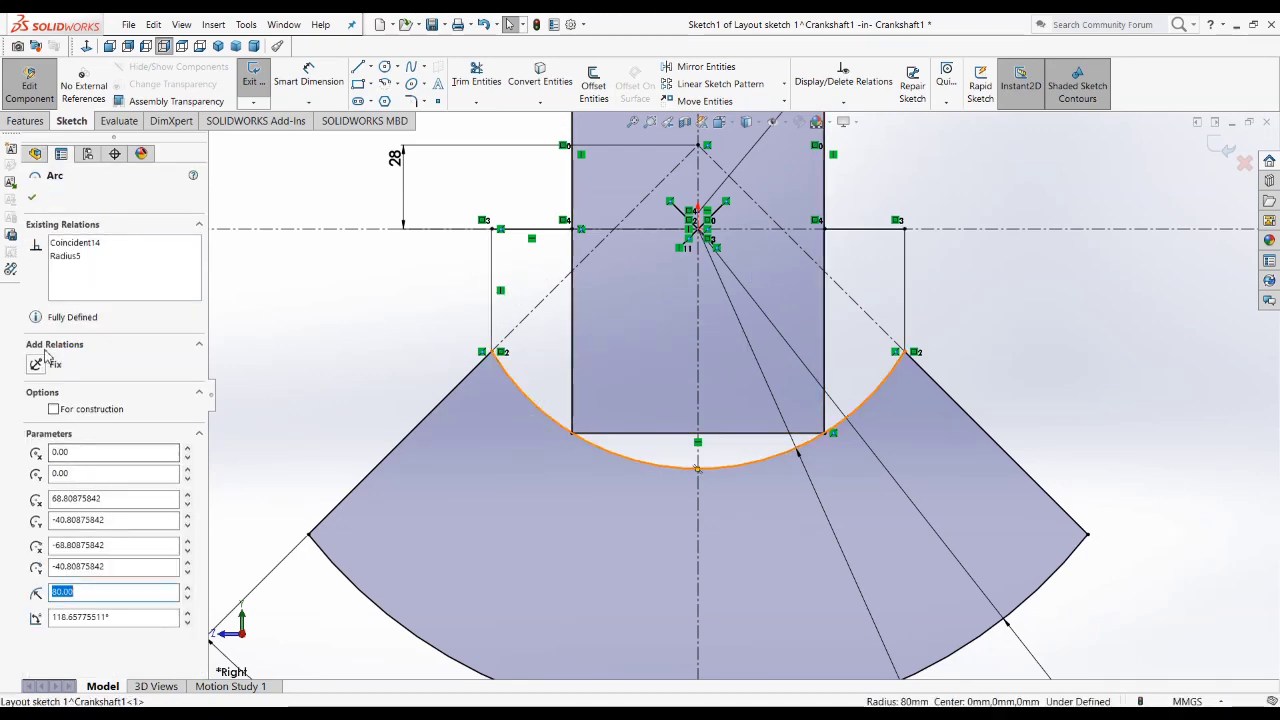
right_click(597, 447)
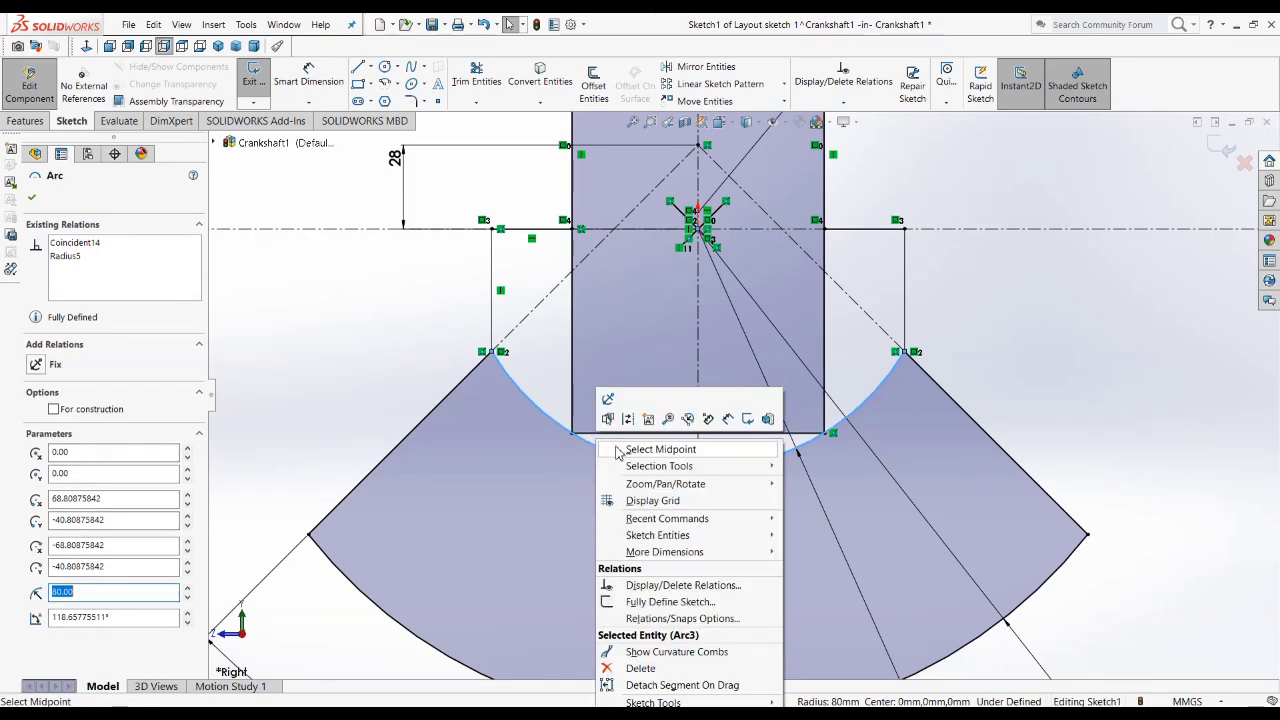
click(630, 421)
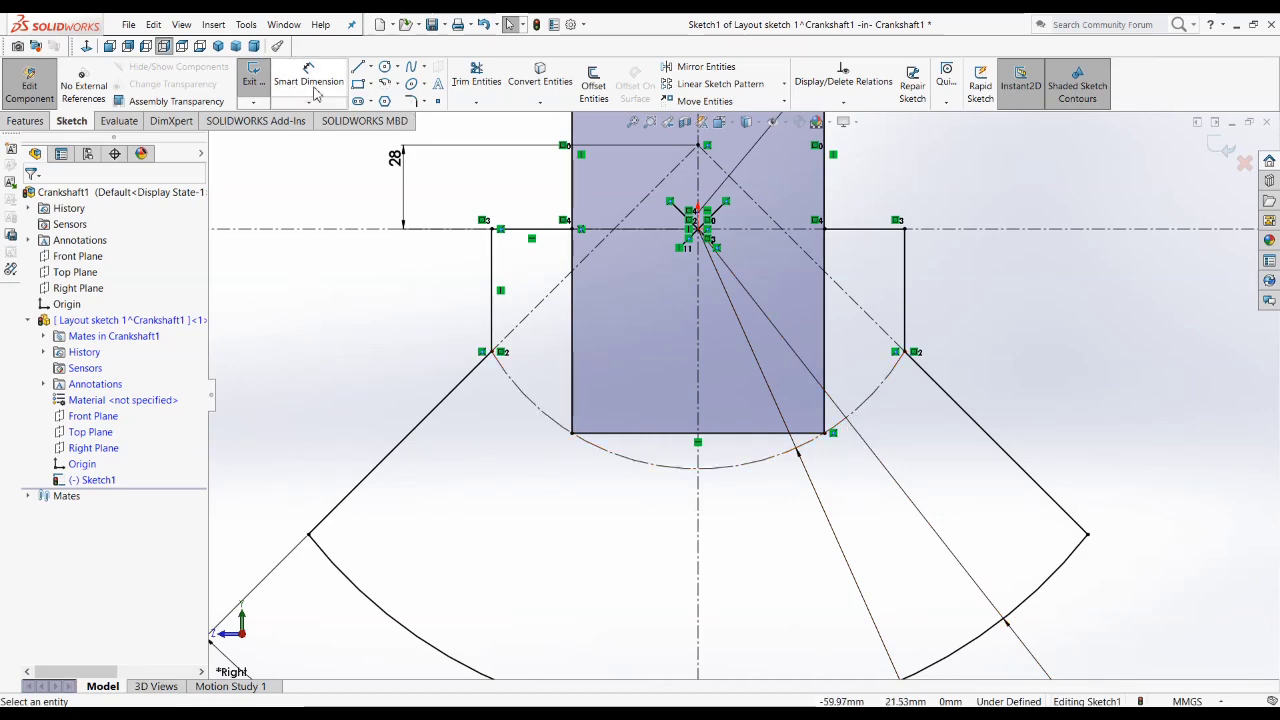
Step: Try to draw a centerpoint arc about the origin from the rectangle's lower-left corner to its lower-right corner
click(386, 84)
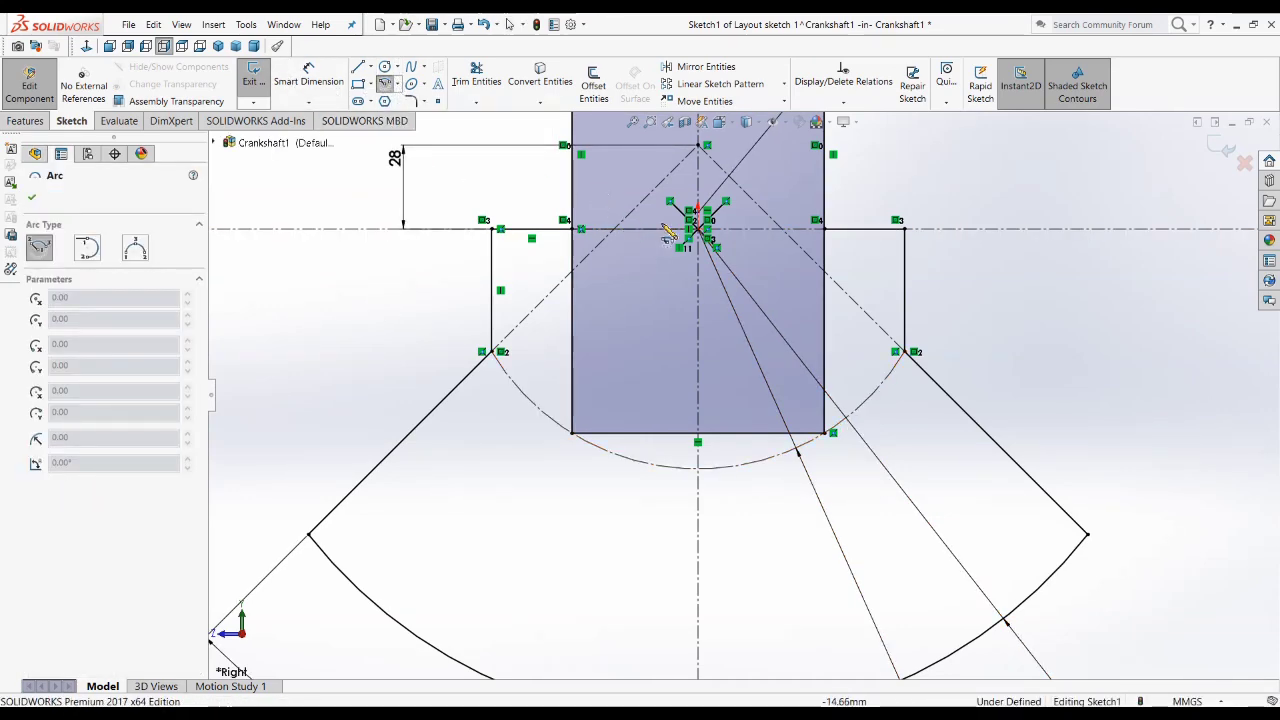
click(697, 232)
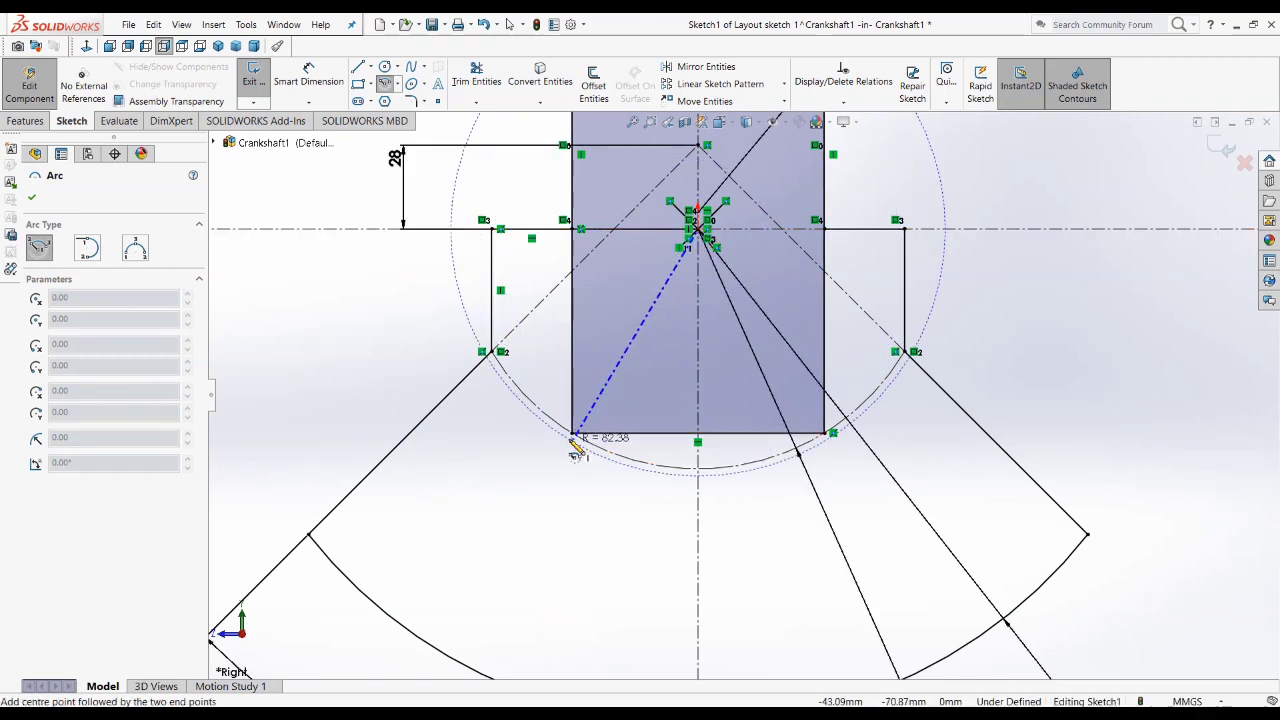
click(573, 434)
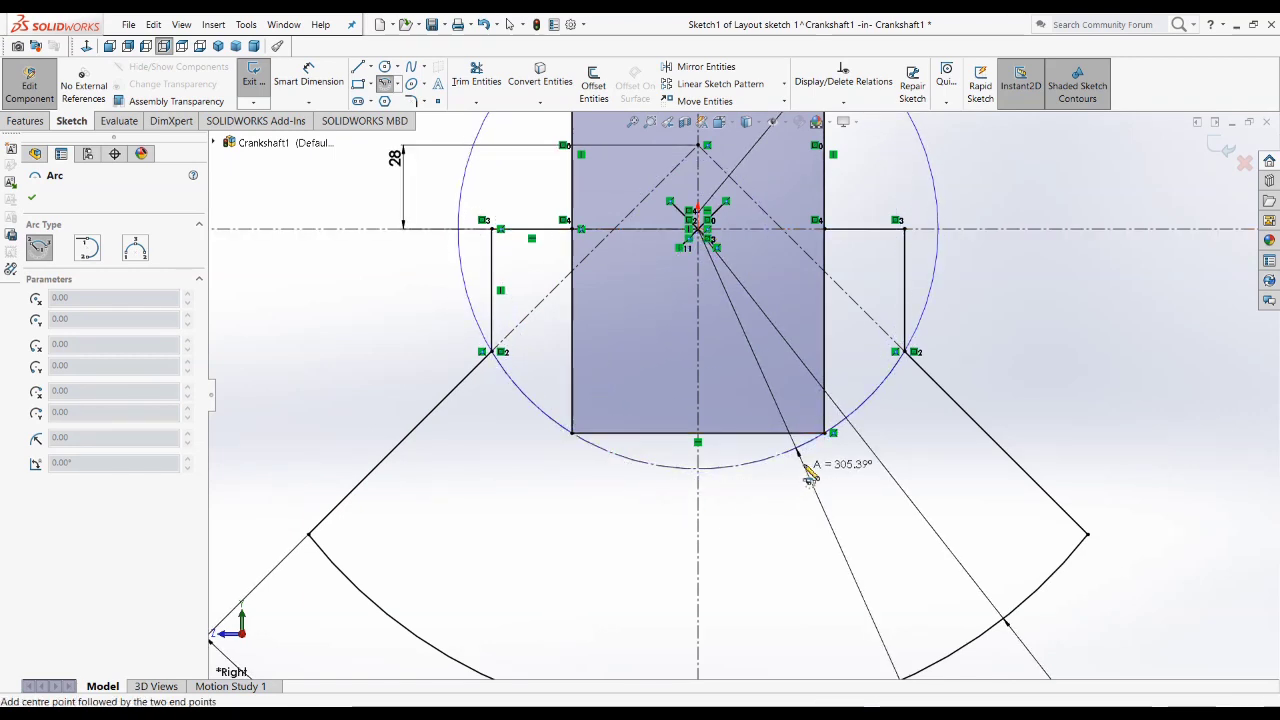
click(824, 433)
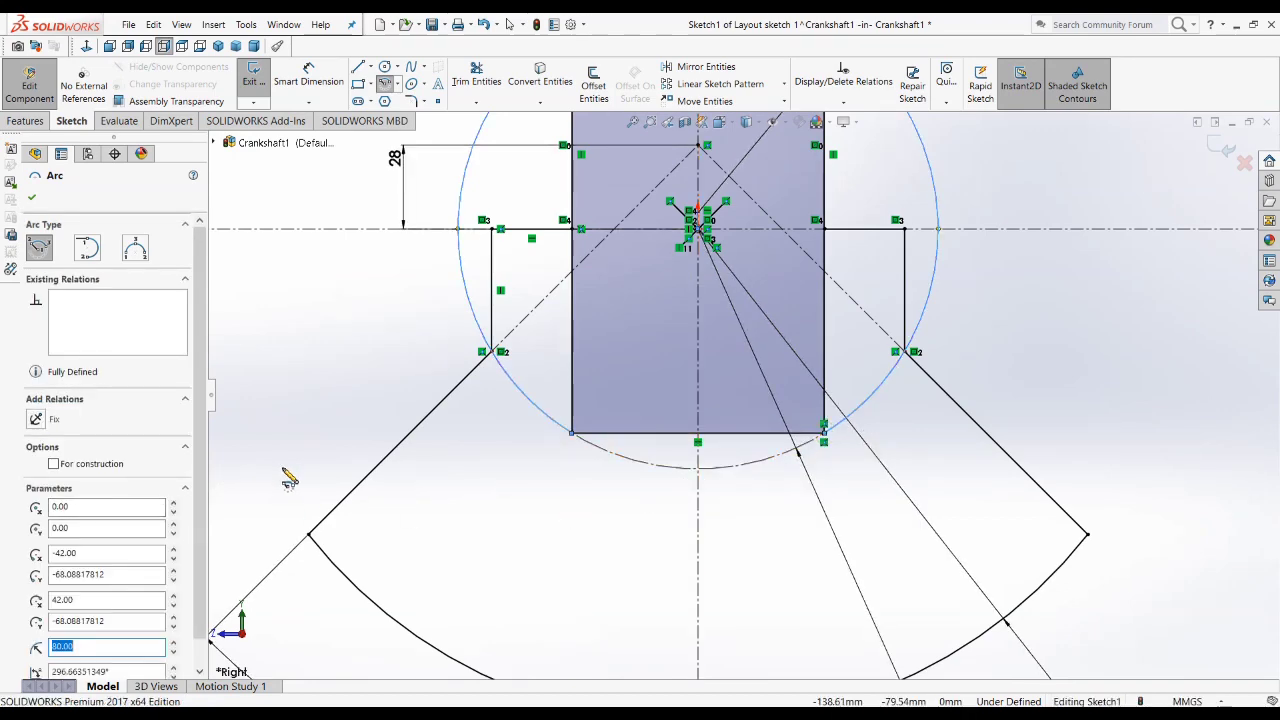
key(Escape)
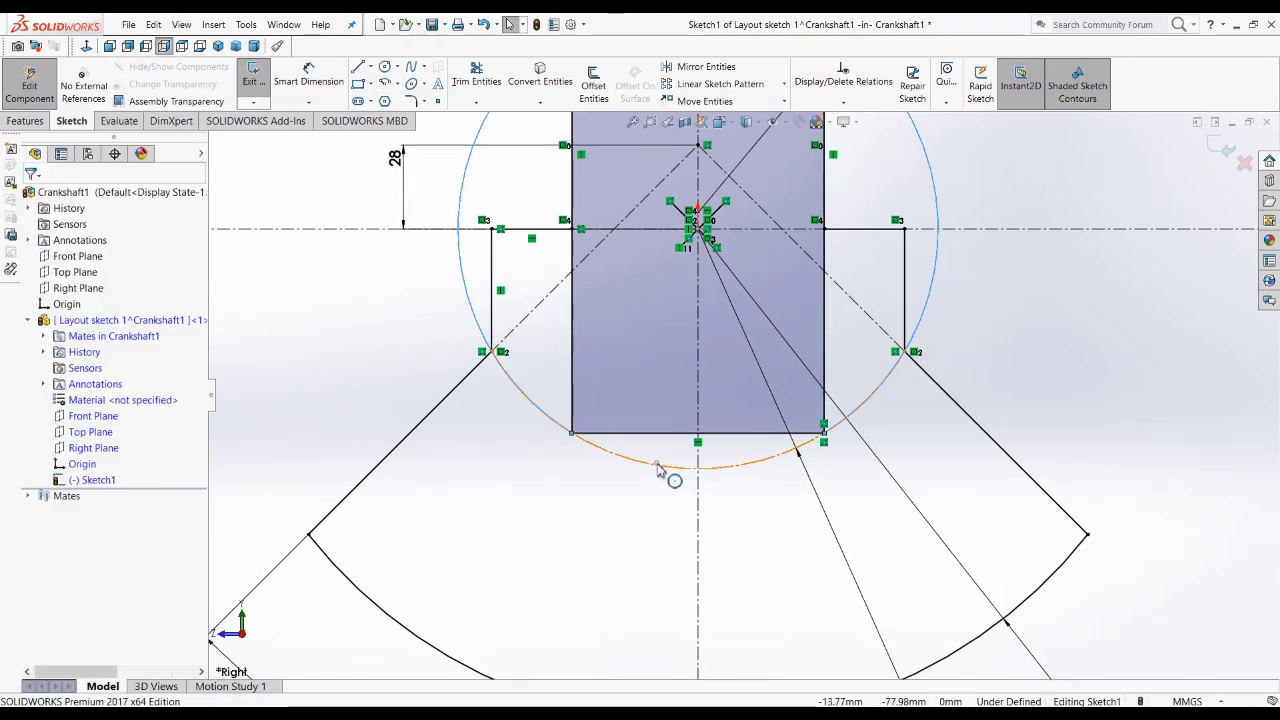
click(658, 467)
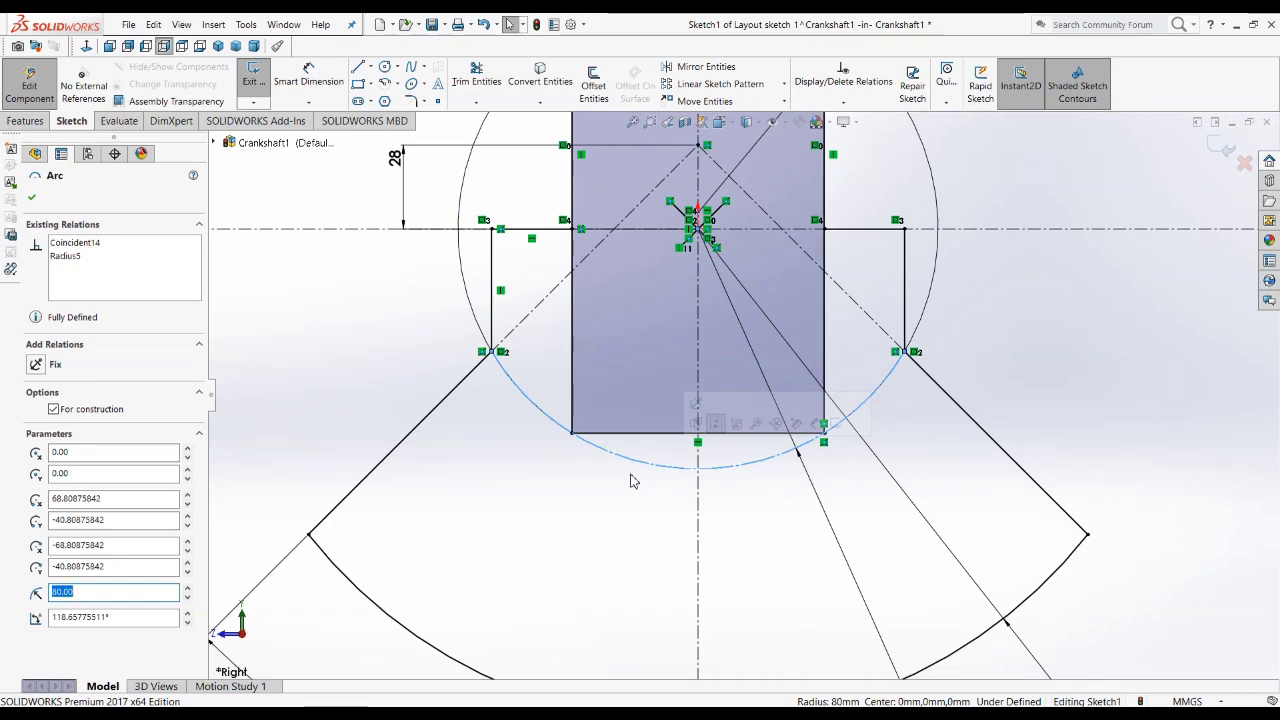
click(773, 491)
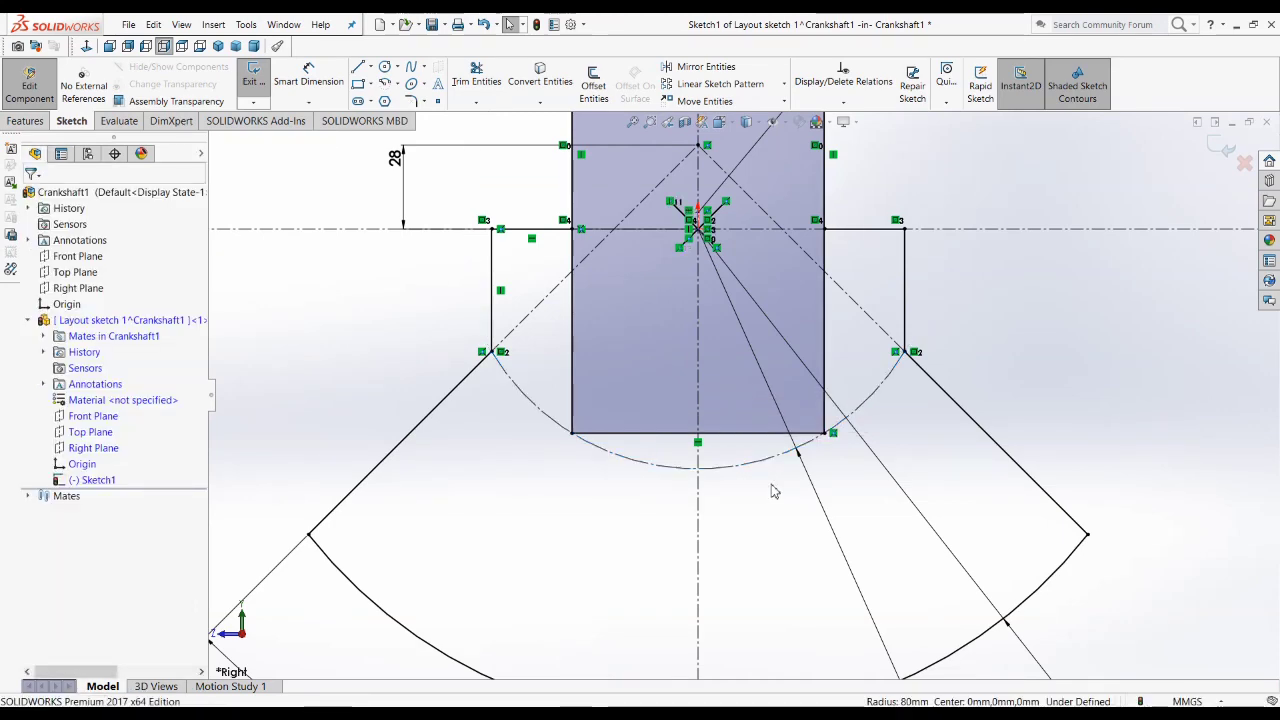
click(697, 464)
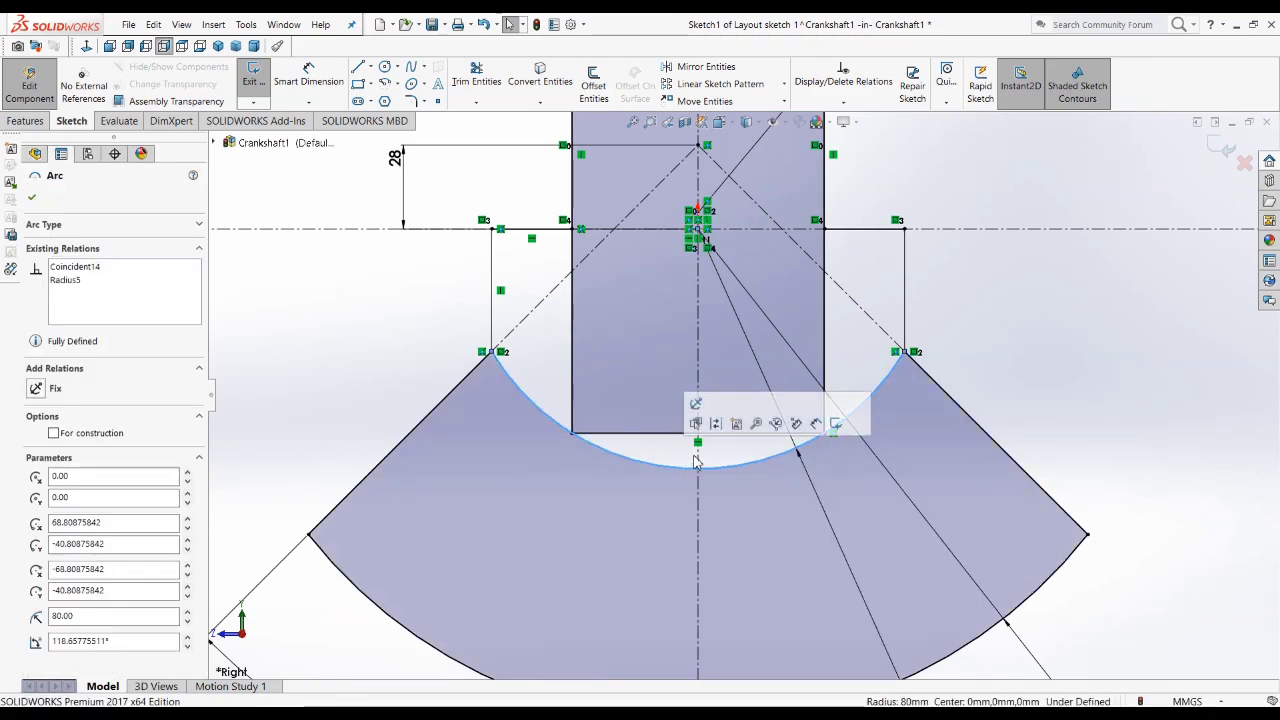
click(1063, 350)
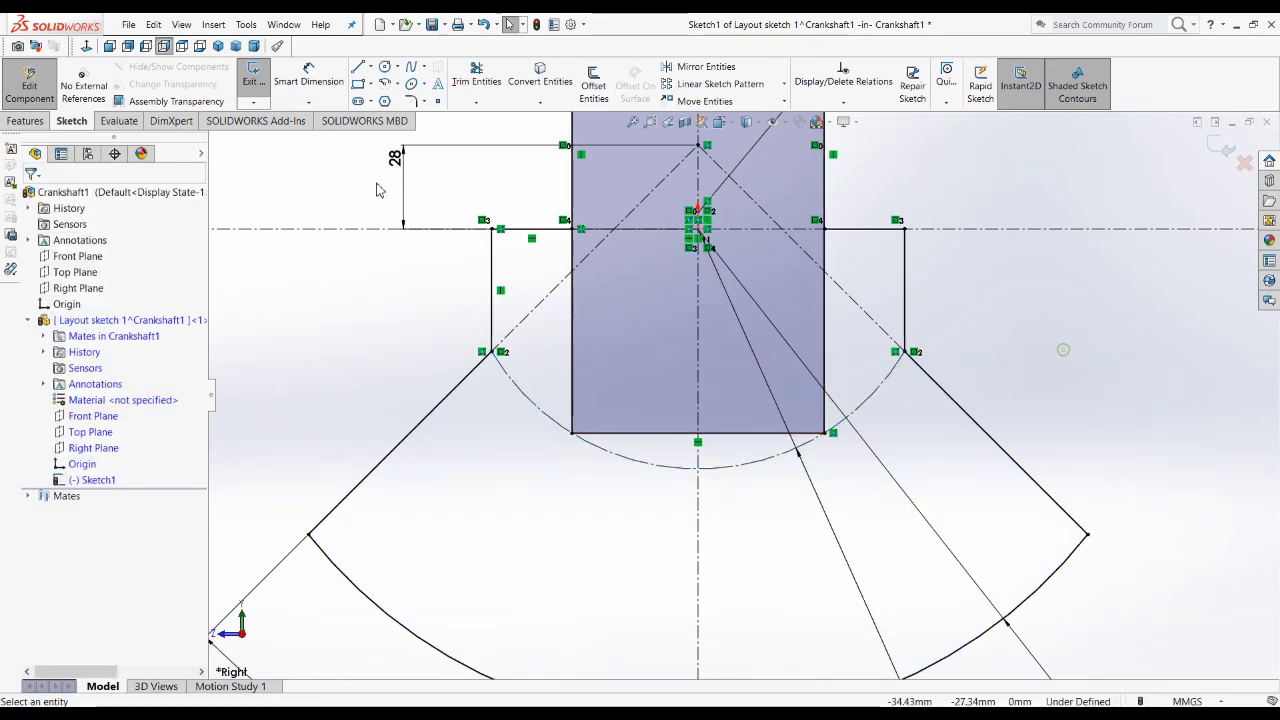
Step: Draw an 80 mm radius centerpoint arc about the origin, from the rectangle's lower-right corner under its bottom edge to the lower-left corner
click(385, 84)
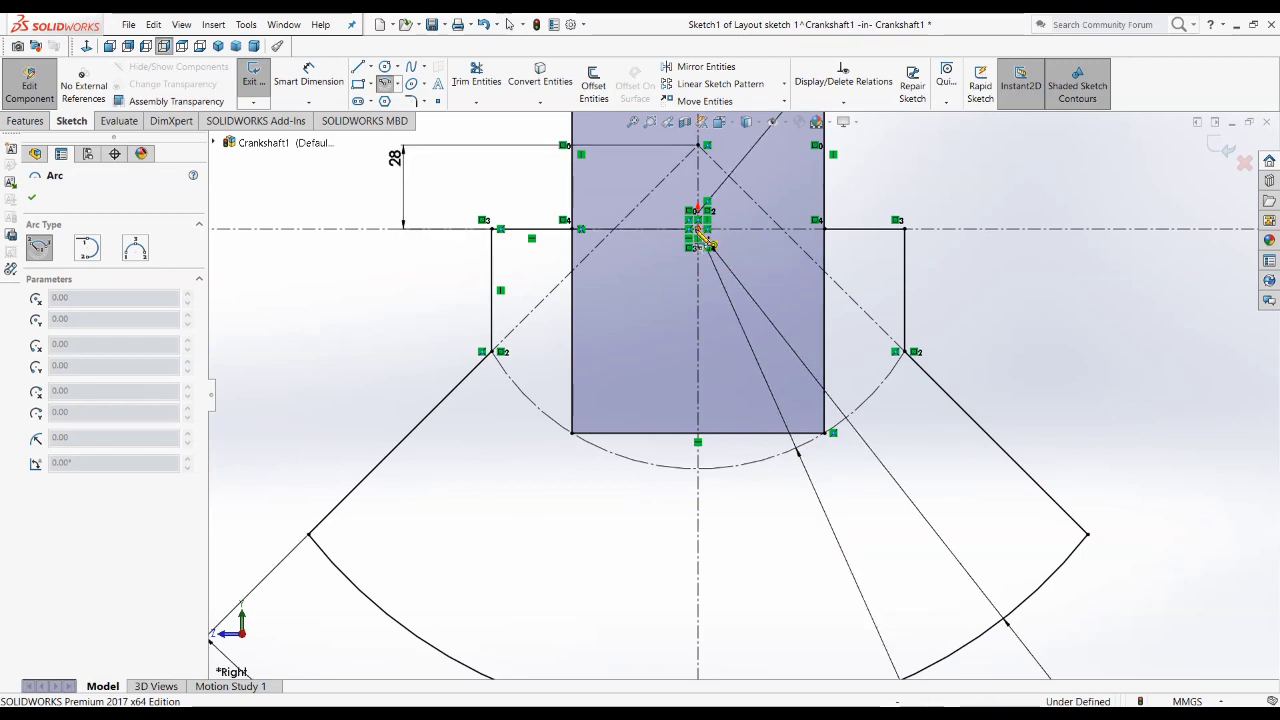
click(707, 244)
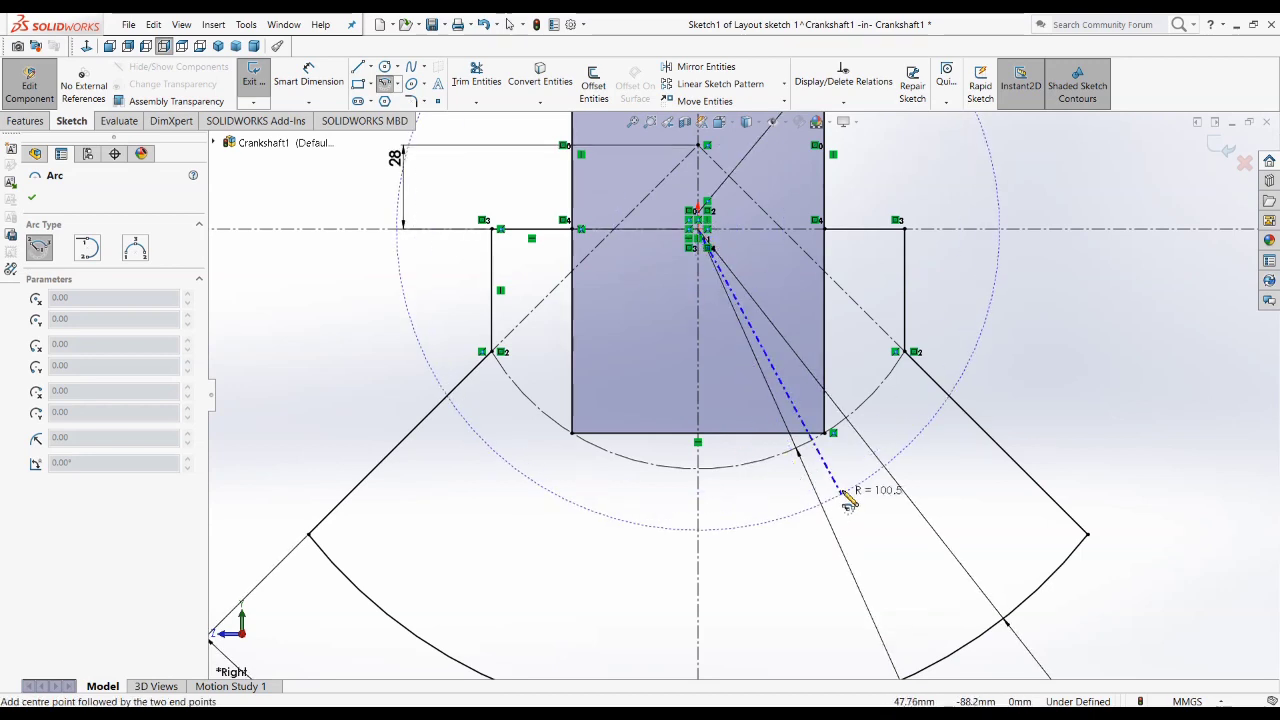
click(828, 433)
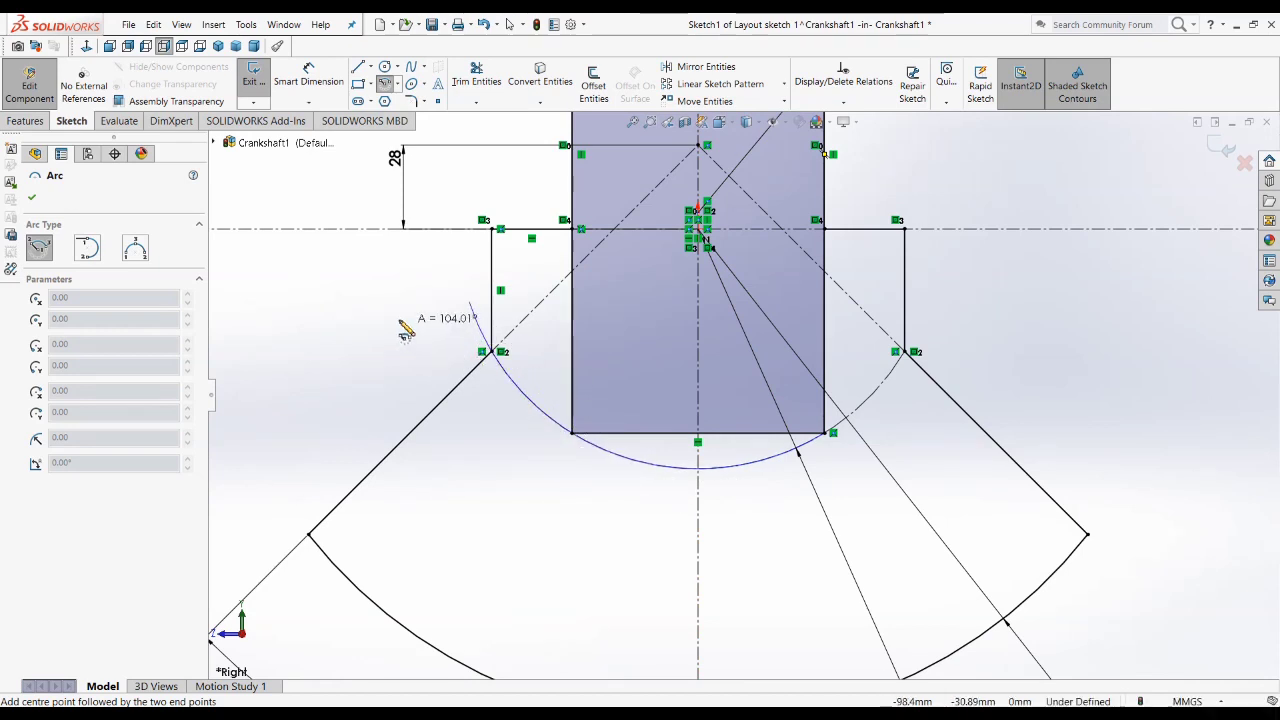
click(575, 447)
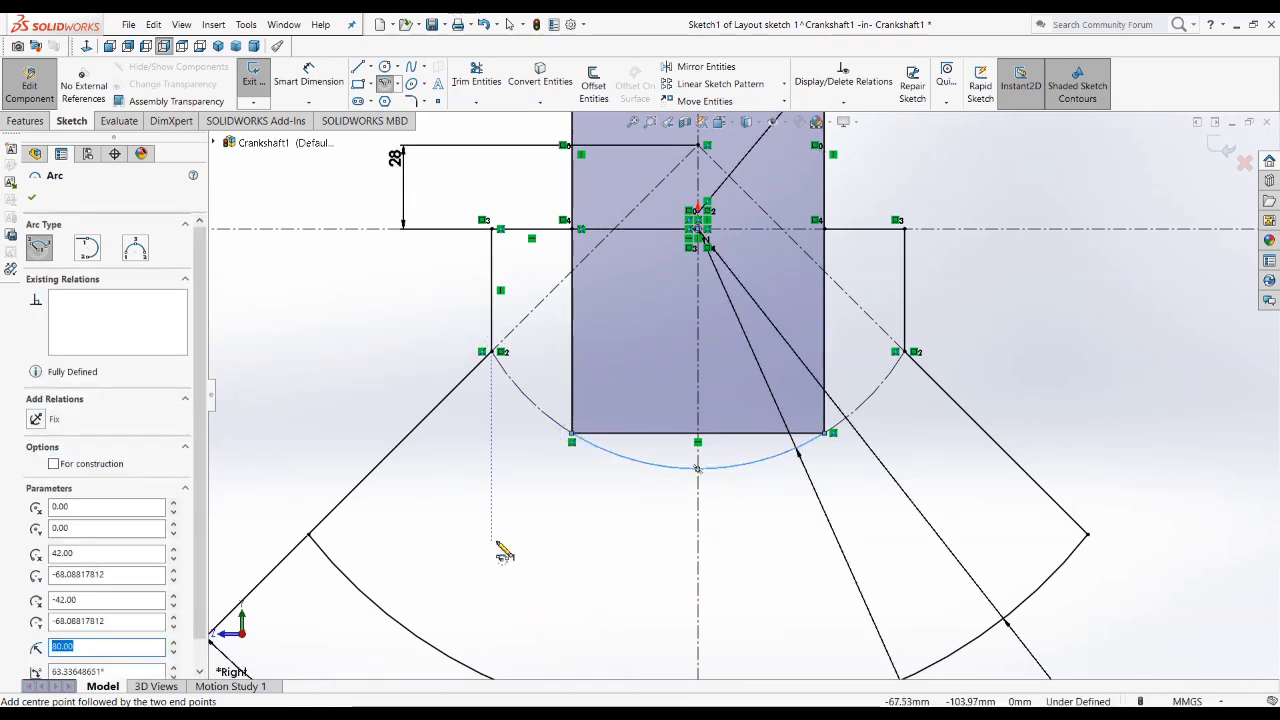
key(Escape)
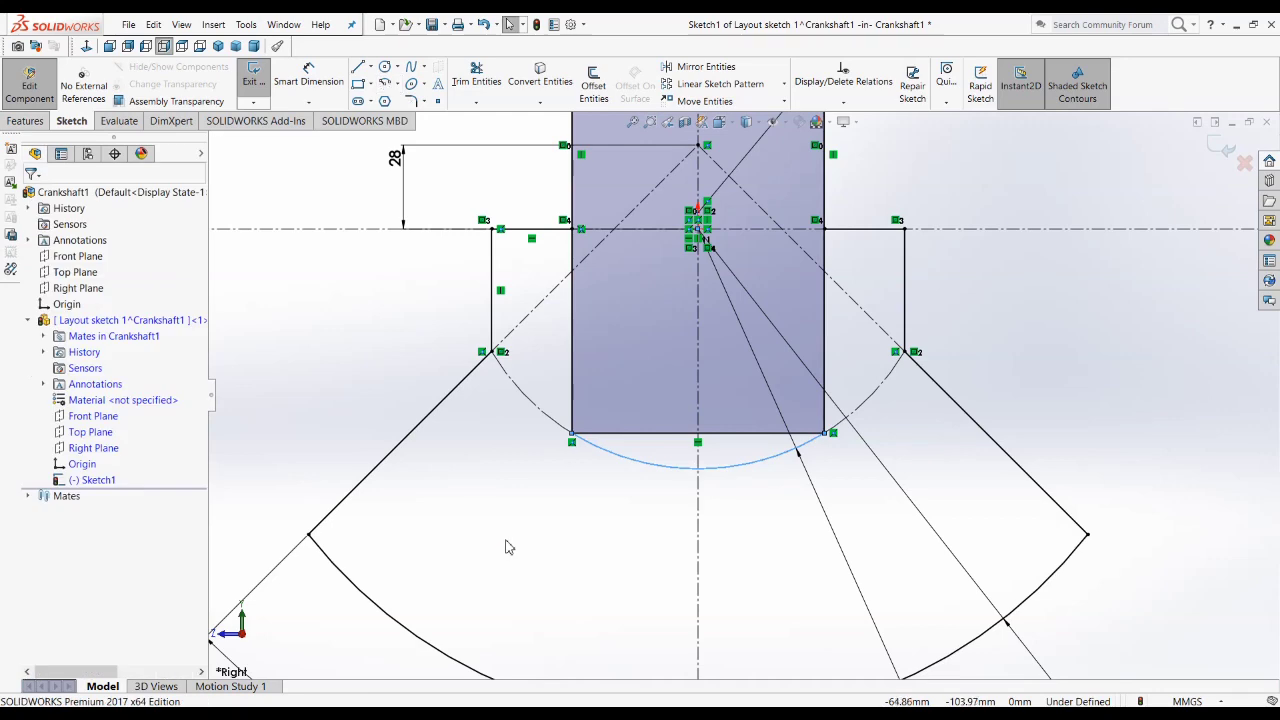
click(567, 523)
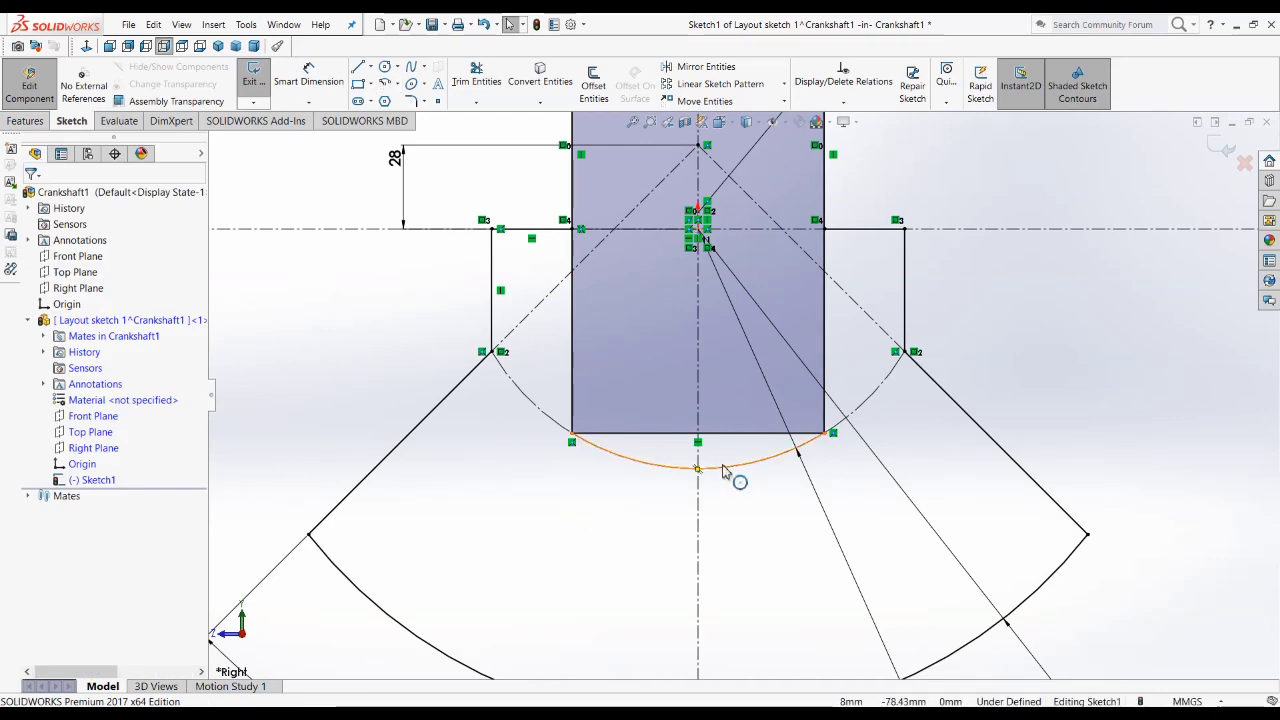
Step: Convert the rectangle's bottom line to construction geometry
click(618, 434)
click(677, 391)
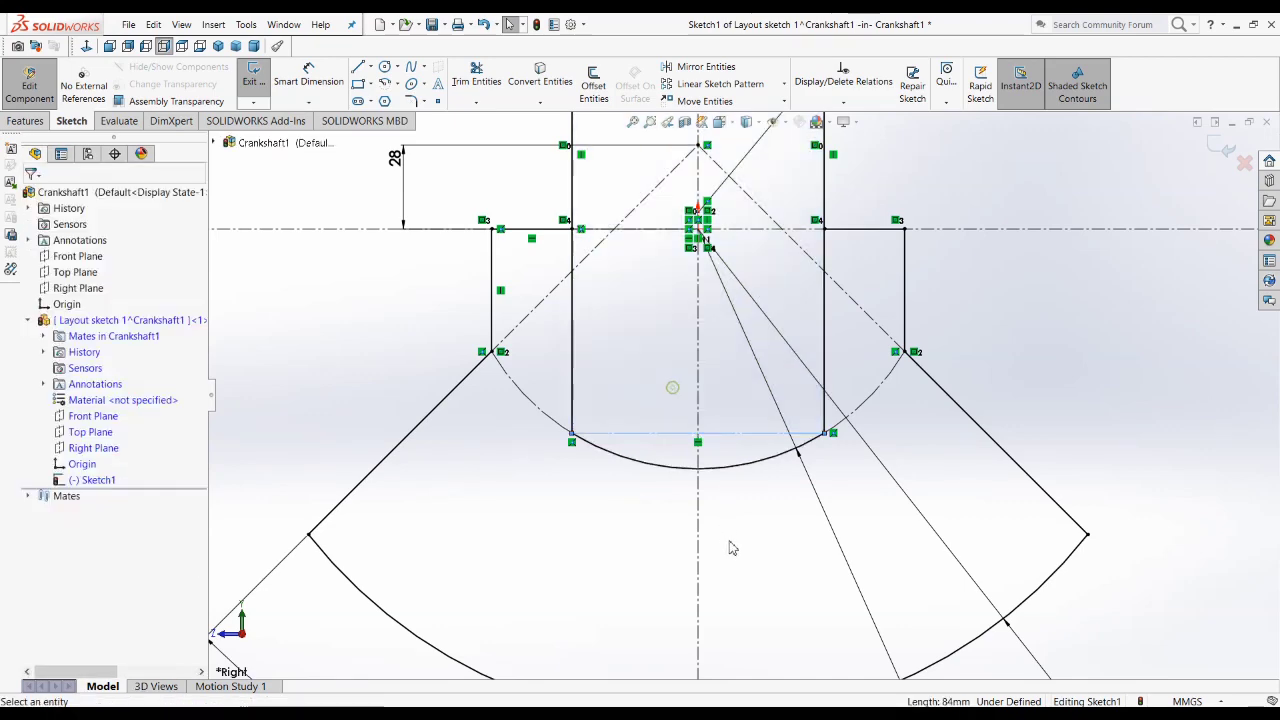
scroll(753, 569, up, 2)
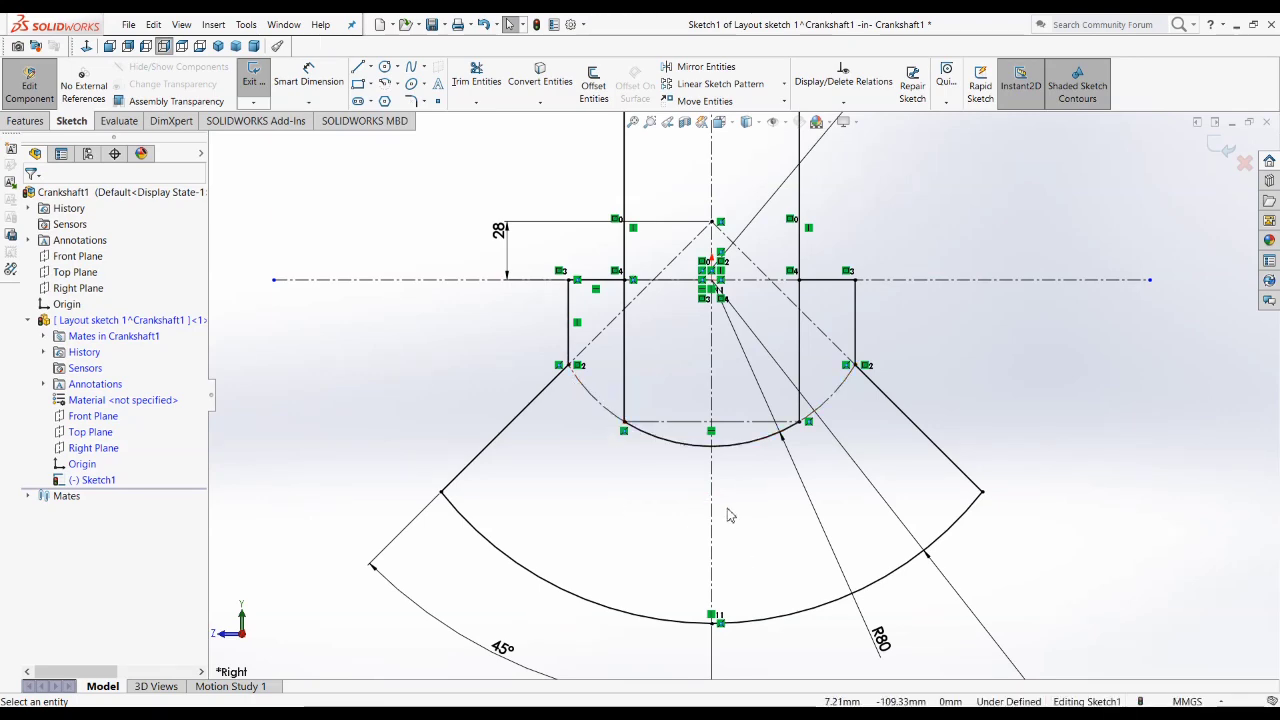
scroll(728, 515, up, 2)
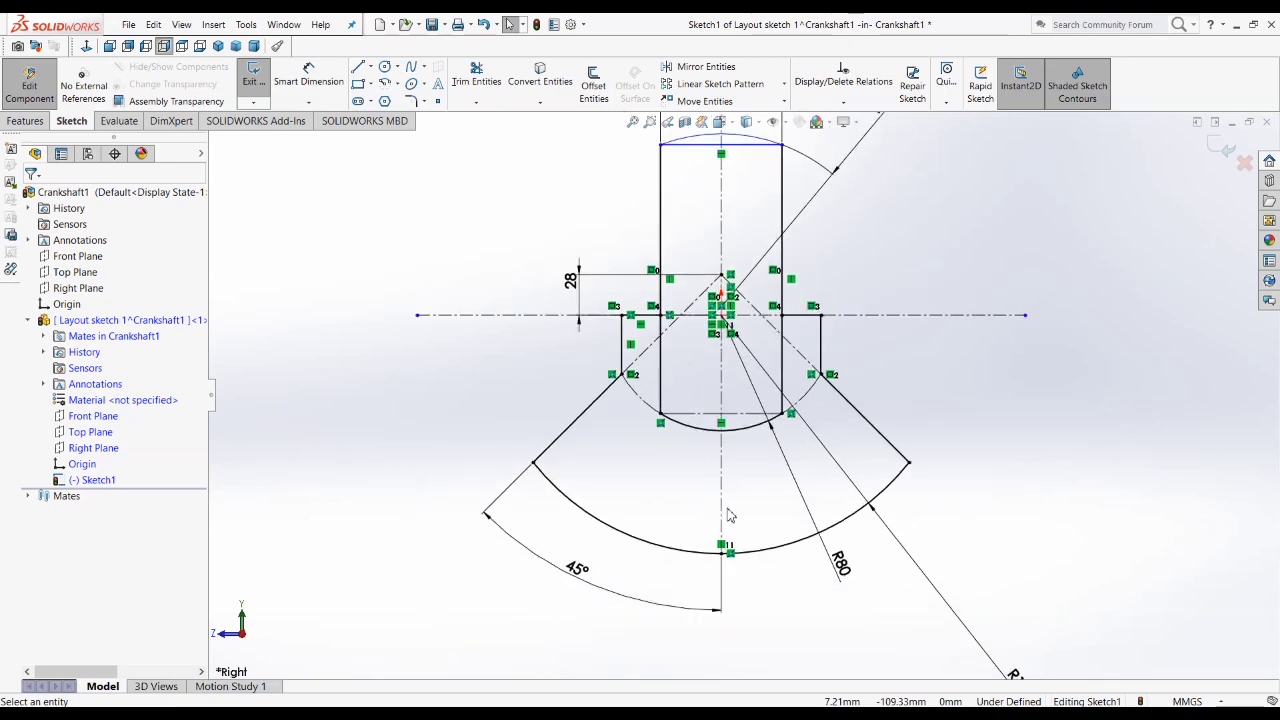
scroll(776, 262, down, 2)
scroll(752, 320, up, 2)
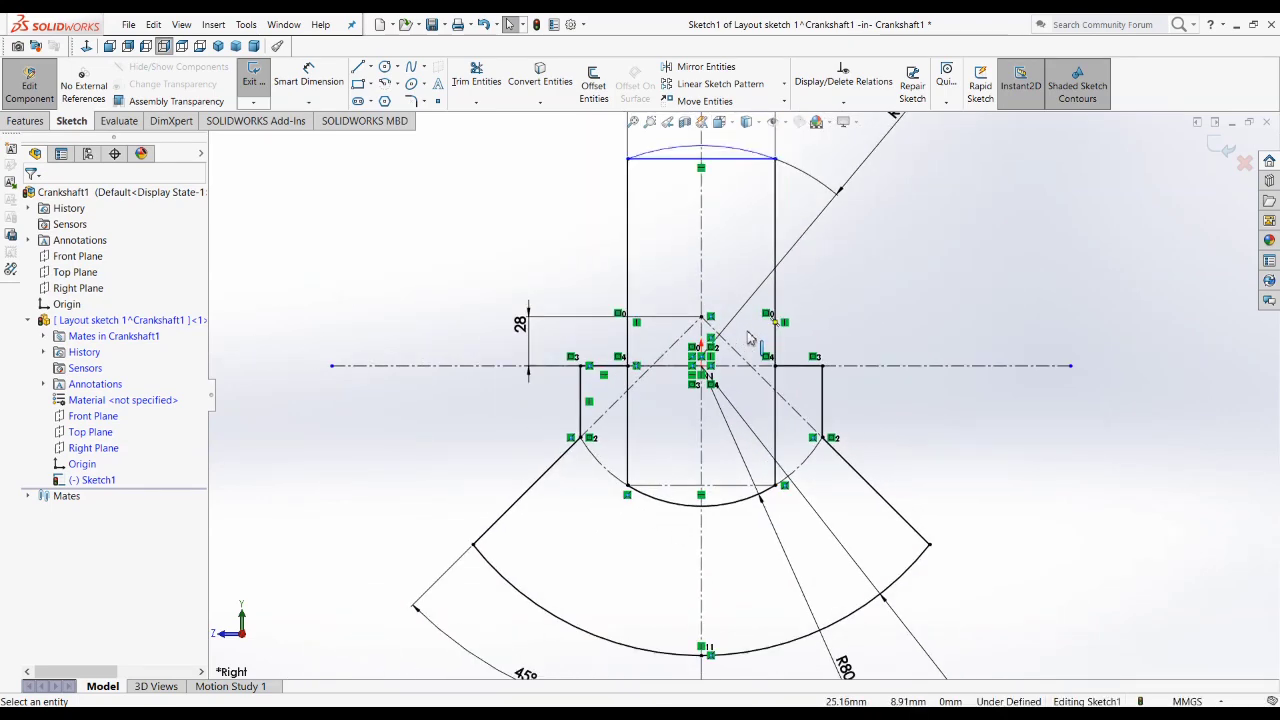
Step: Move the 28 mm dimension slightly farther away from the sketch geometry
scroll(700, 495, down, 2)
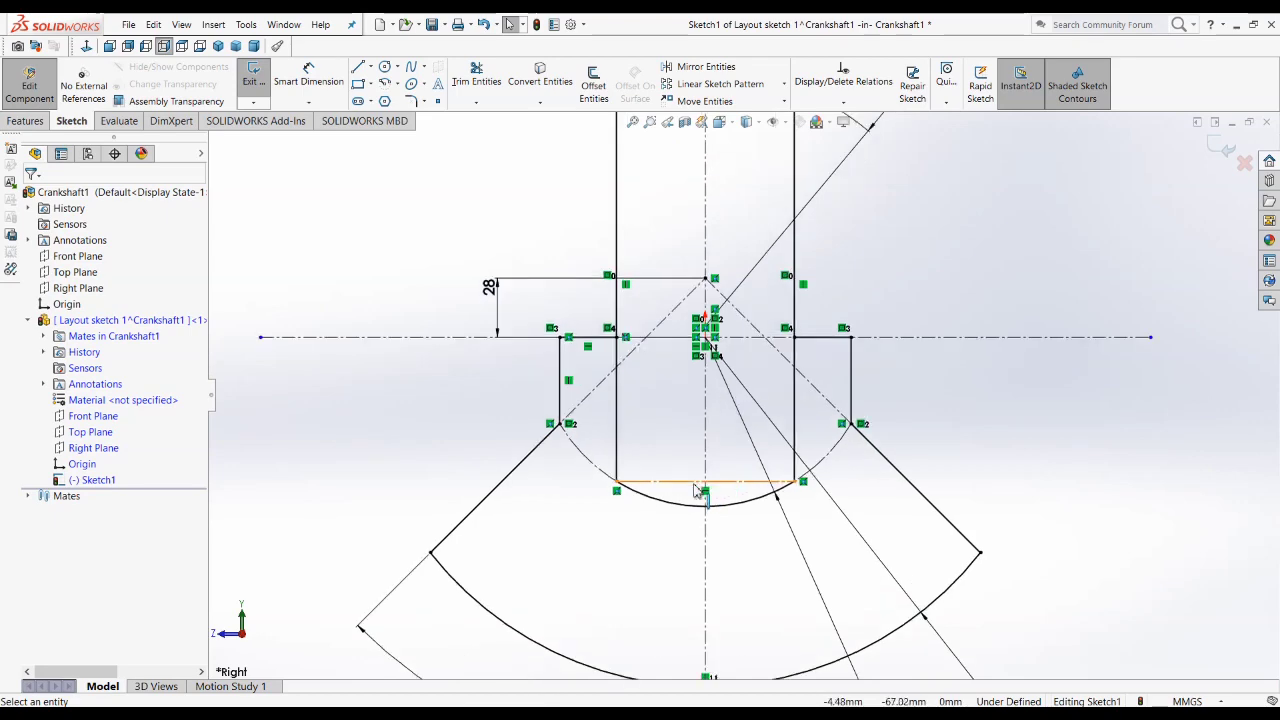
scroll(643, 373, up, 1)
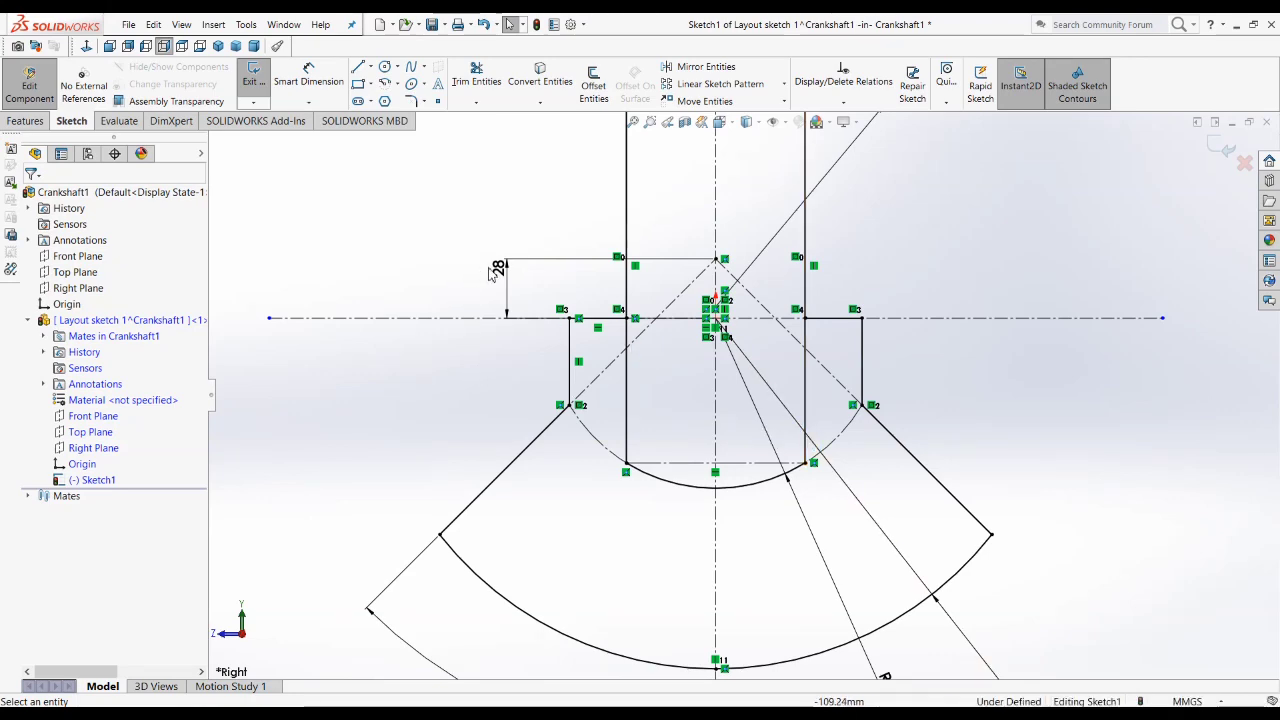
drag(503, 277, 485, 288)
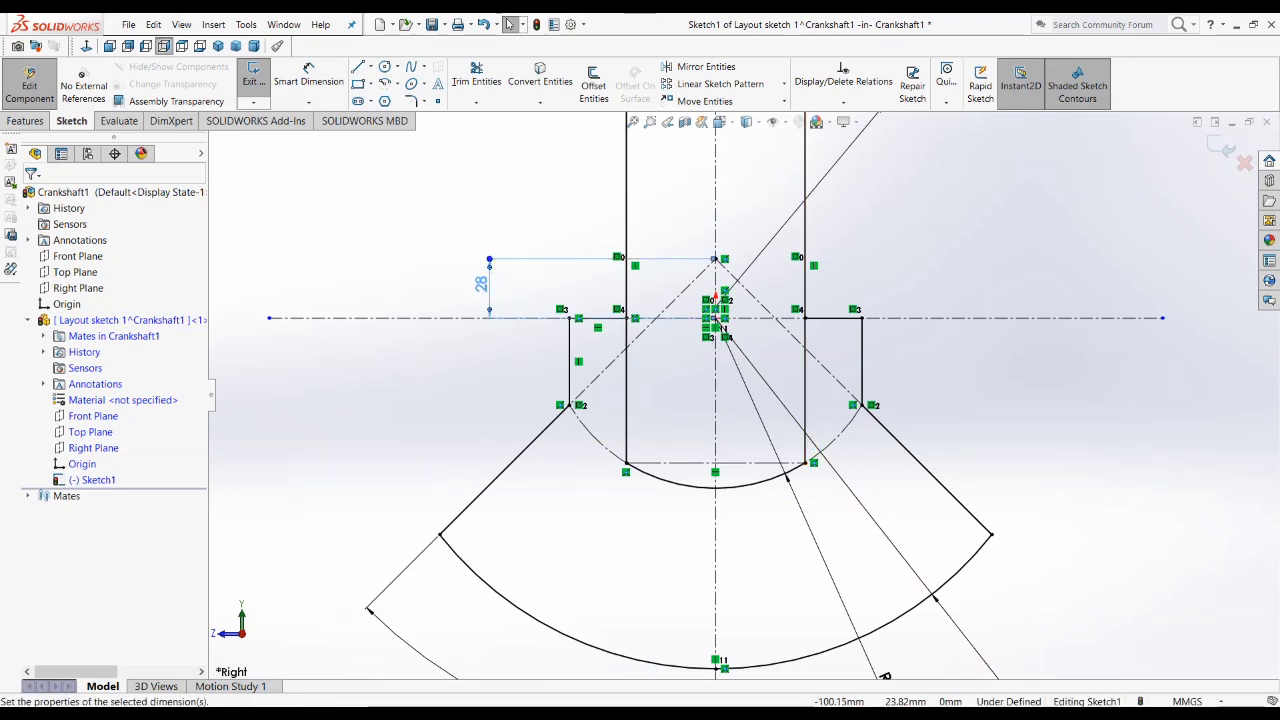
click(481, 284)
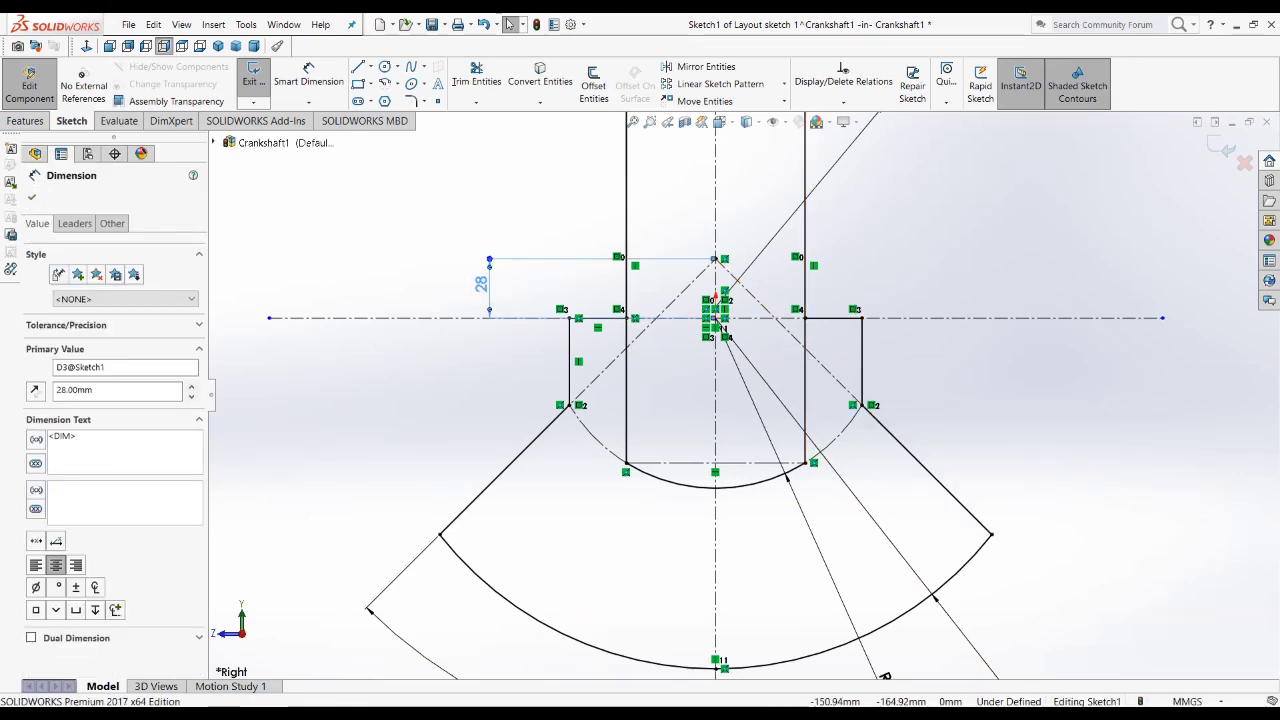
Step: Check the crankshaft drawing and draw a small center rectangle, about 8 mm wide and 24 mm high, just outside the web's right edge
key(alt+Tab)
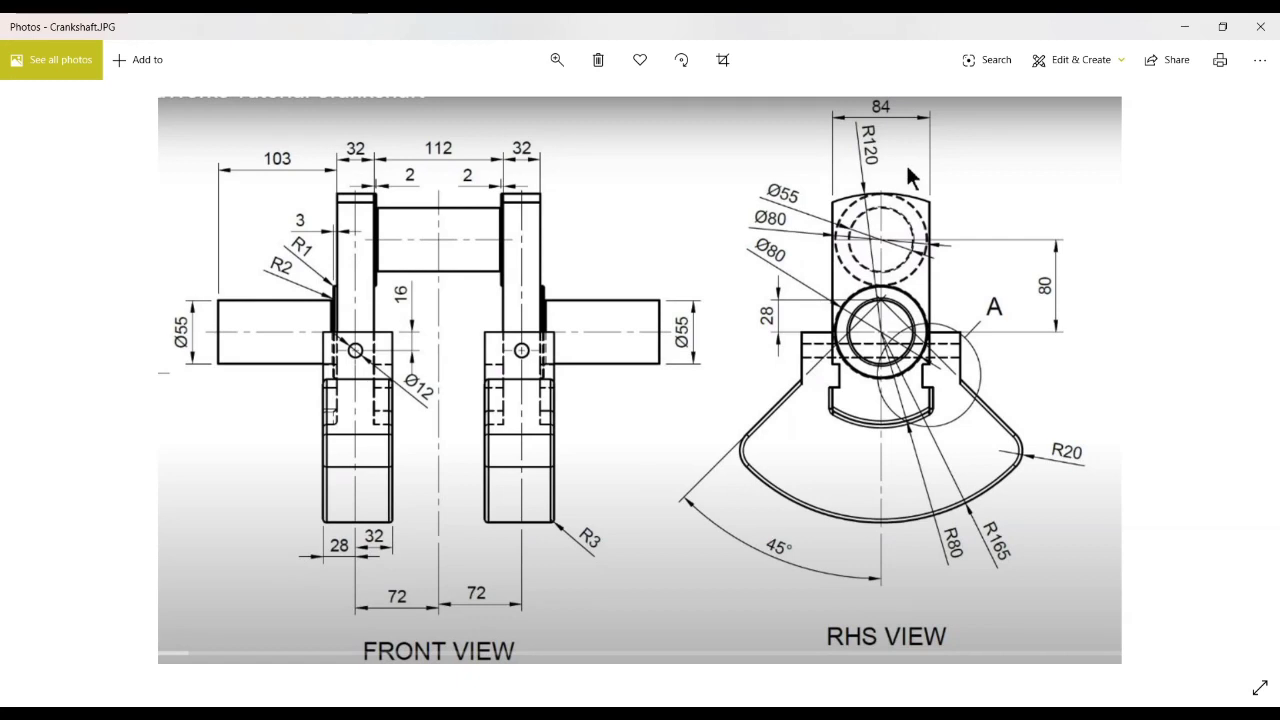
key(alt+Tab)
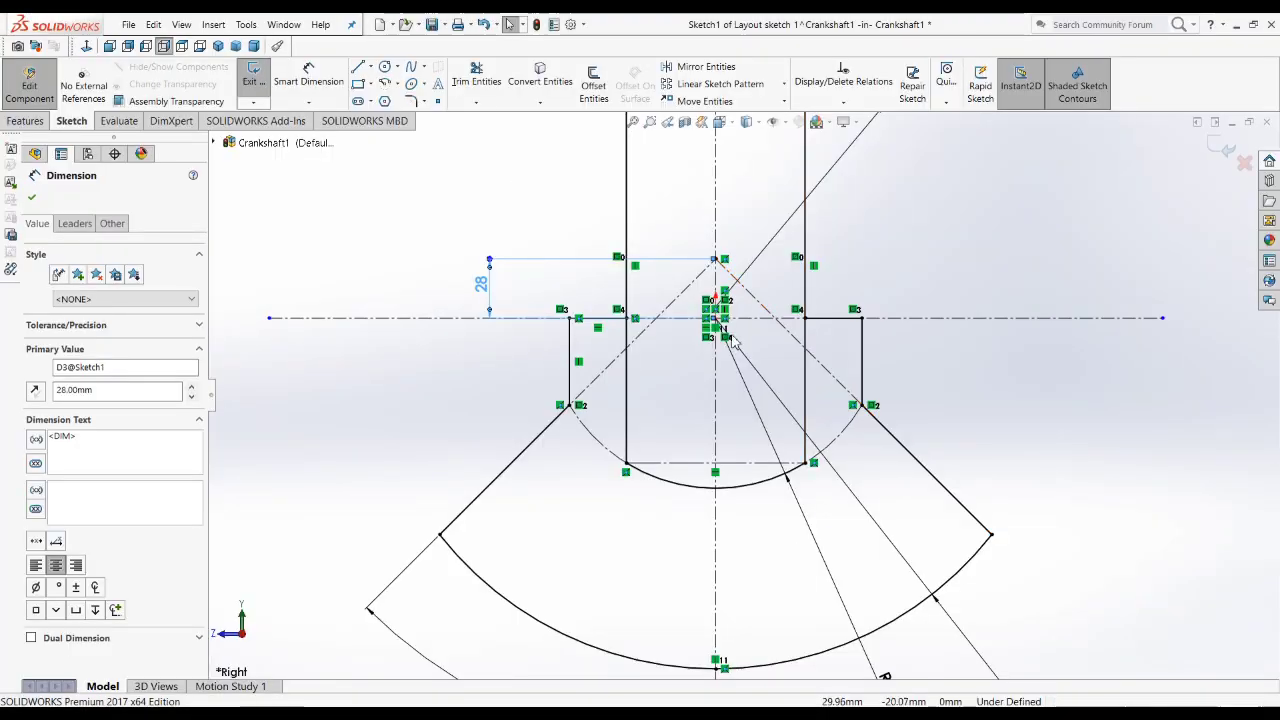
click(369, 84)
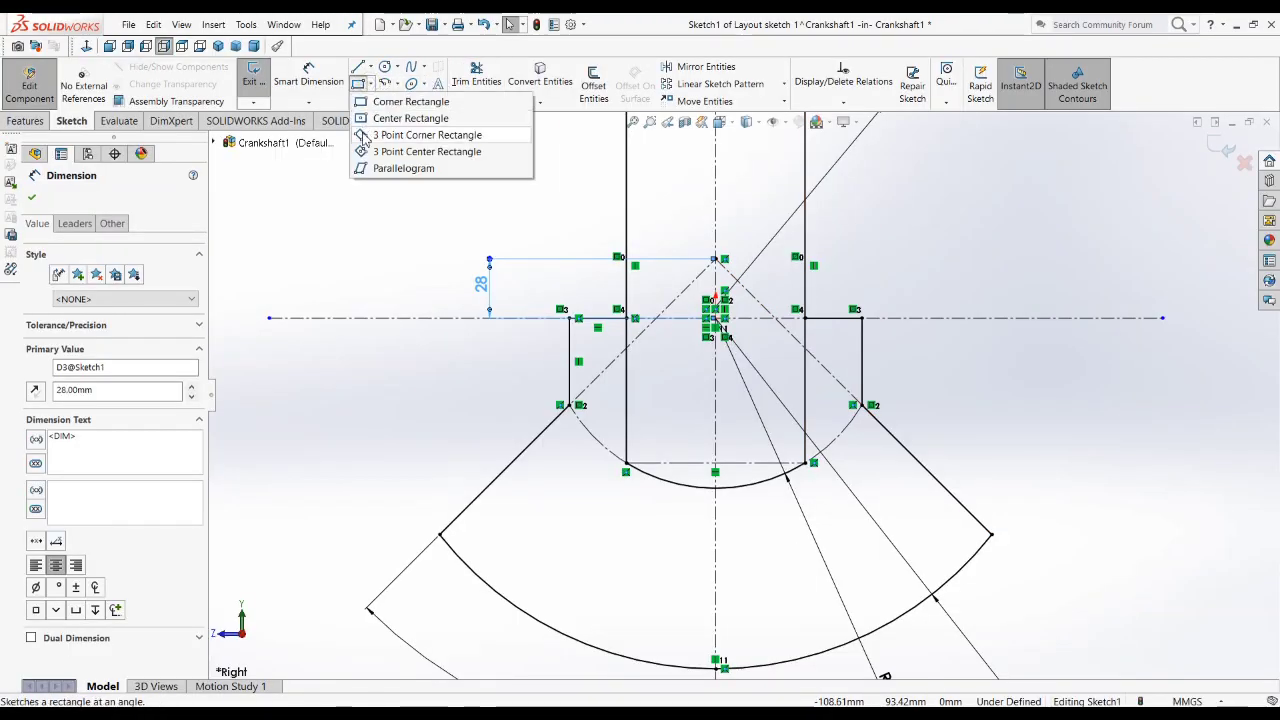
click(400, 118)
scroll(814, 410, down, 2)
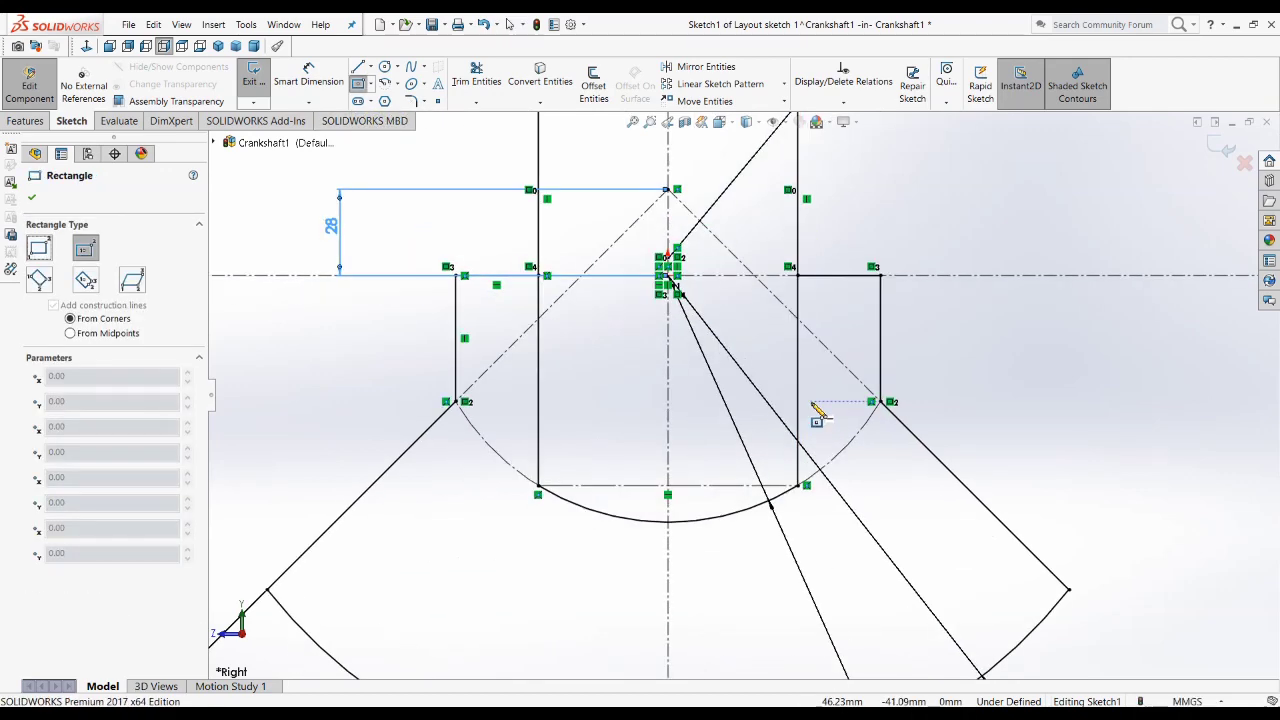
scroll(825, 400, down, 1)
click(820, 380)
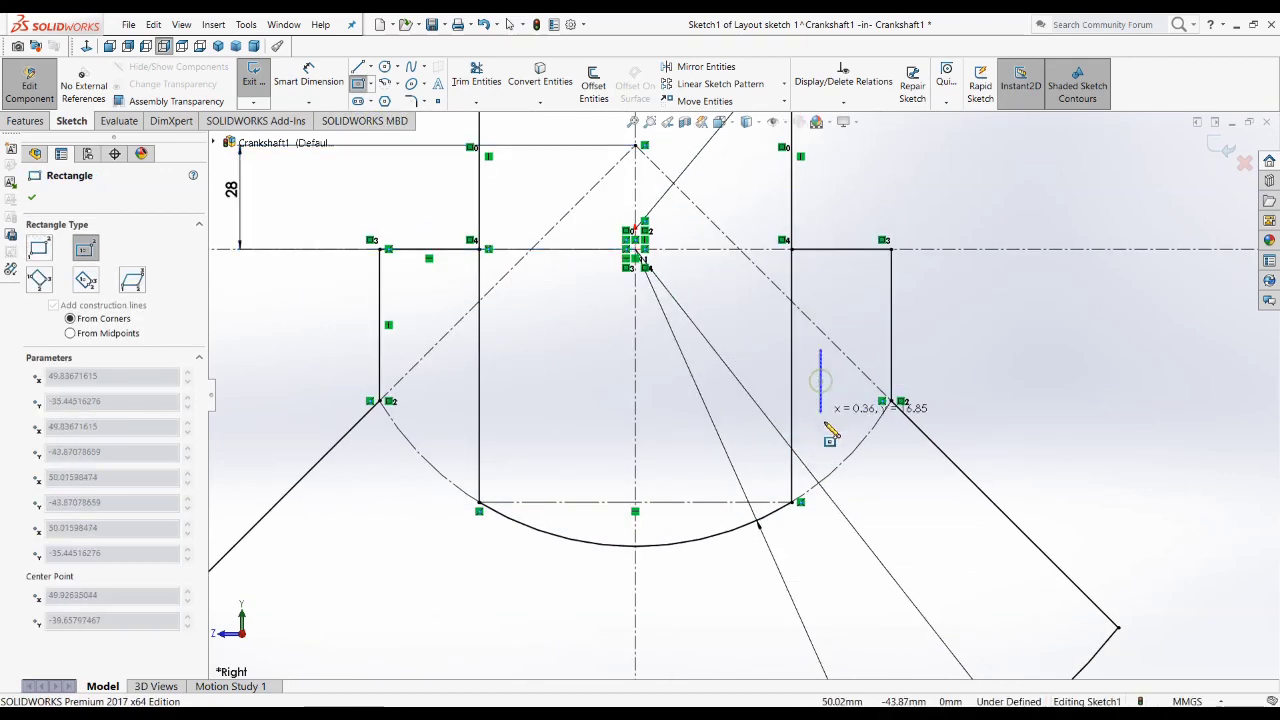
click(836, 425)
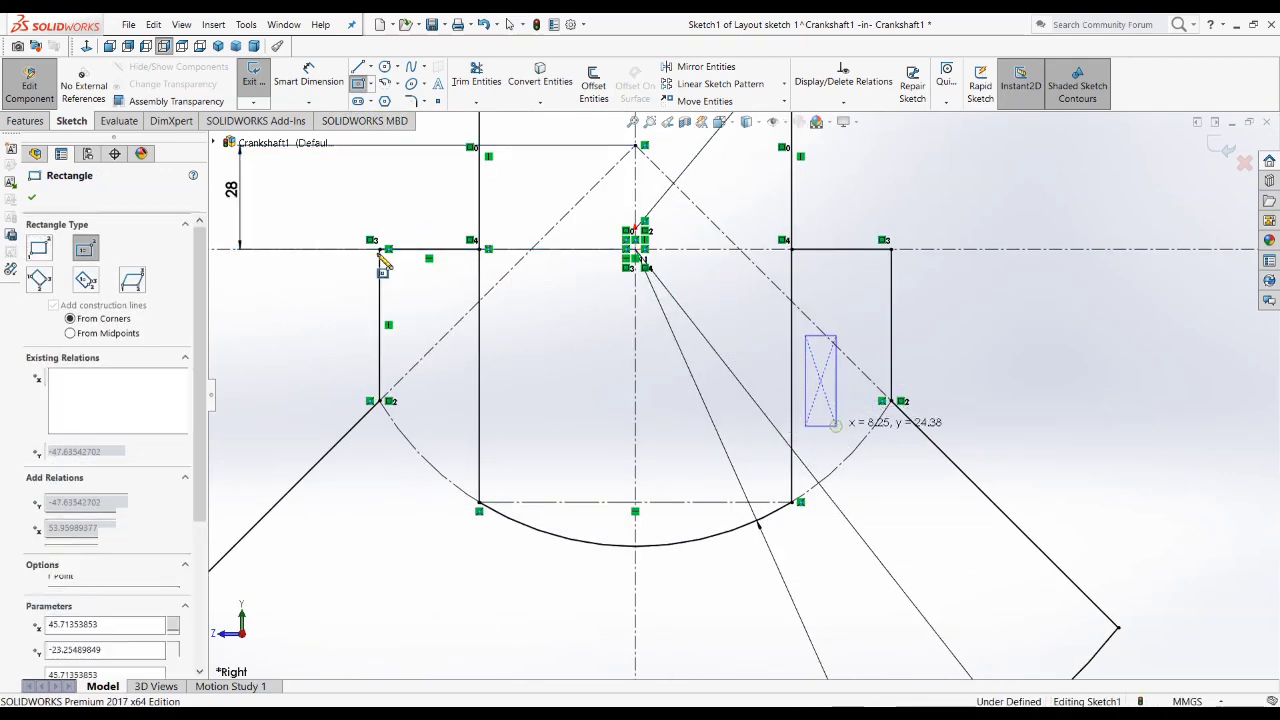
Step: Dimension the small rectangle 20 mm high and 12 mm wide
click(300, 76)
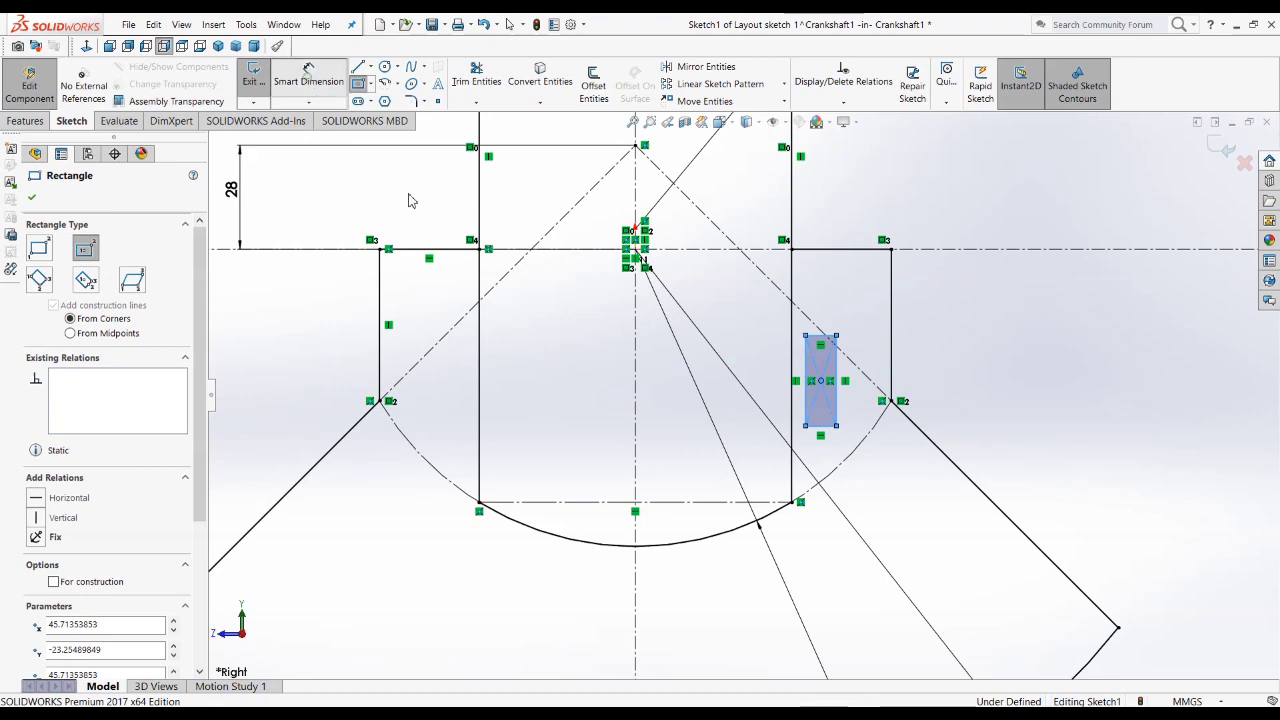
click(836, 405)
click(940, 392)
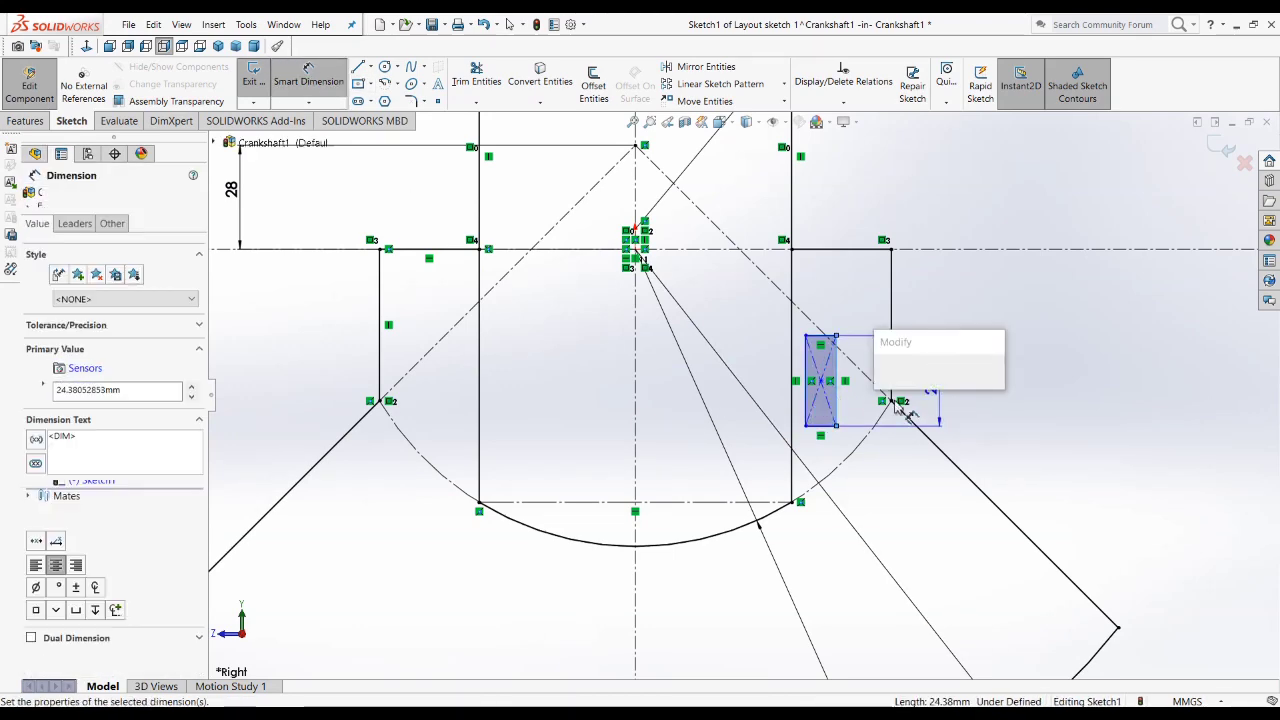
text(20)
key(Return)
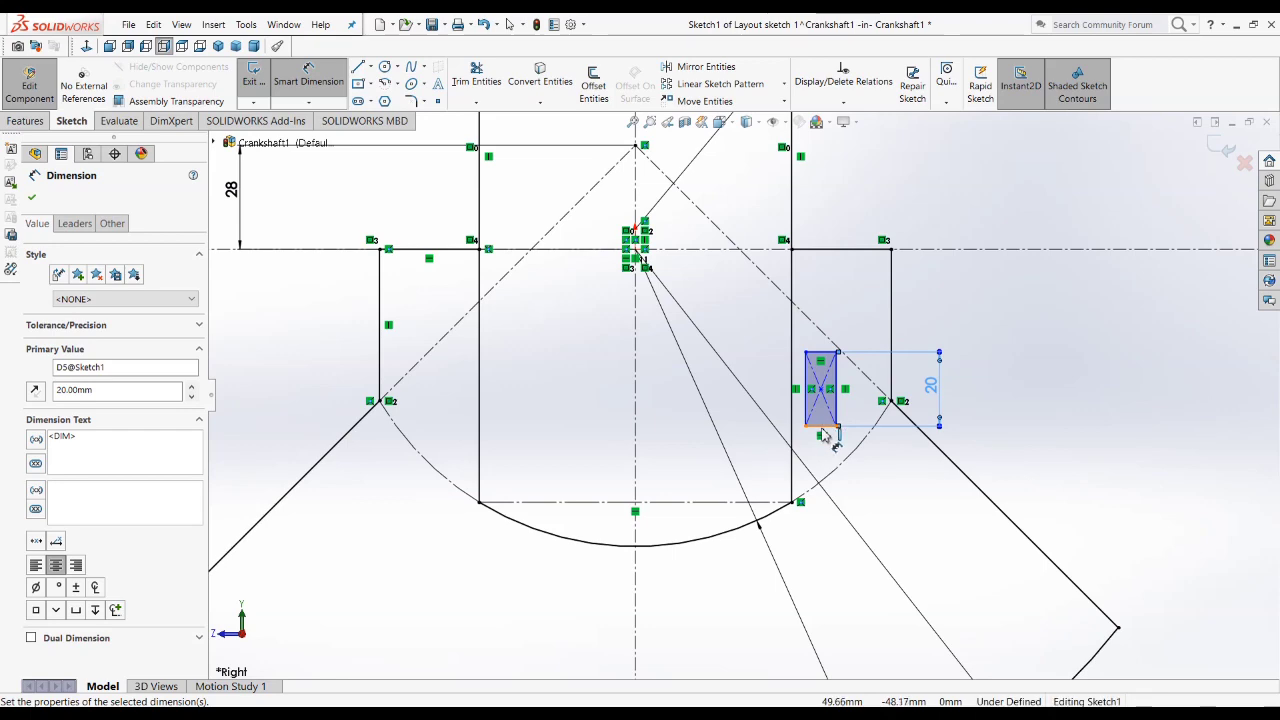
click(821, 427)
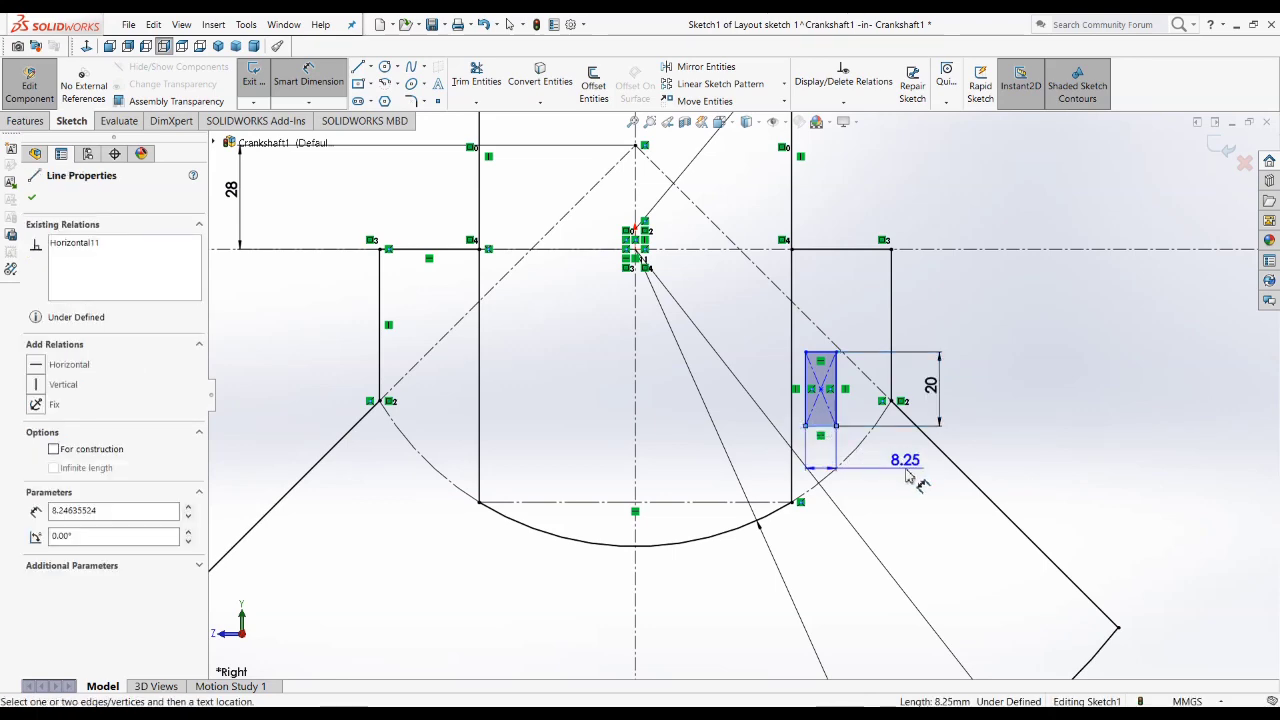
click(907, 472)
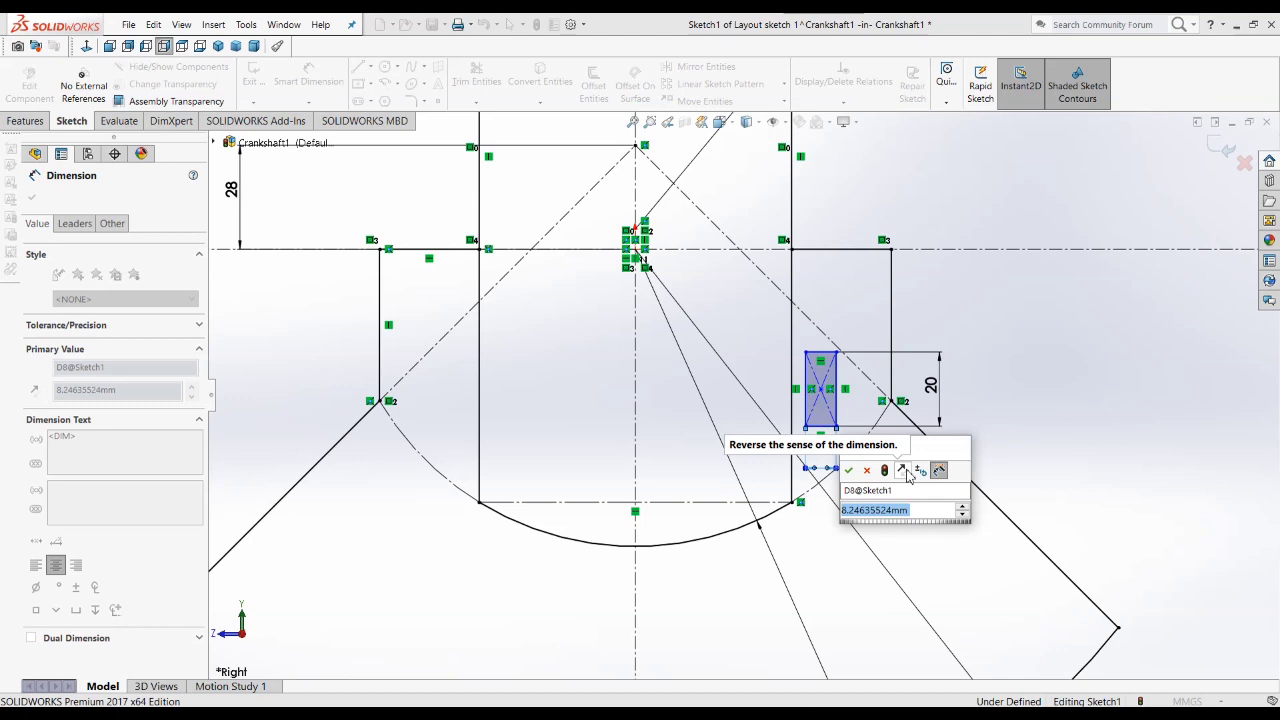
text(12)
key(Return)
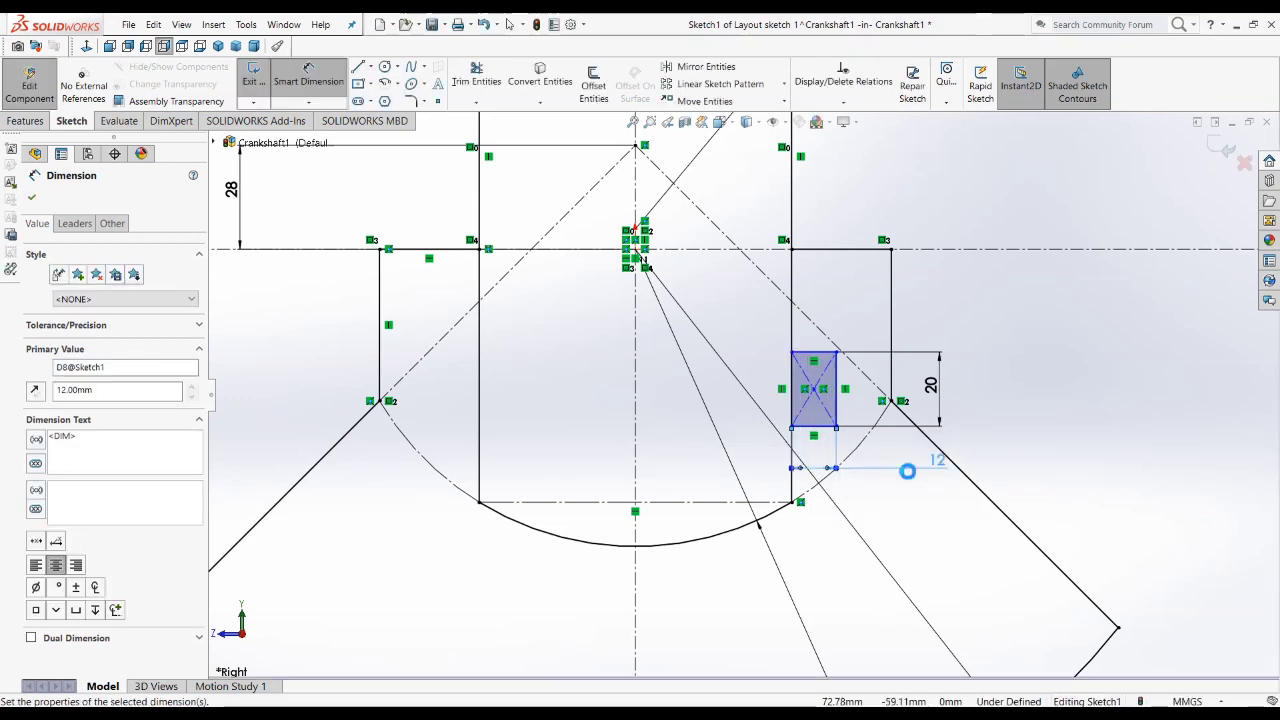
click(941, 503)
Step: Set the distance from the web's right edge to the small rectangle's right side to 6 mm
scroll(805, 465, down, 5)
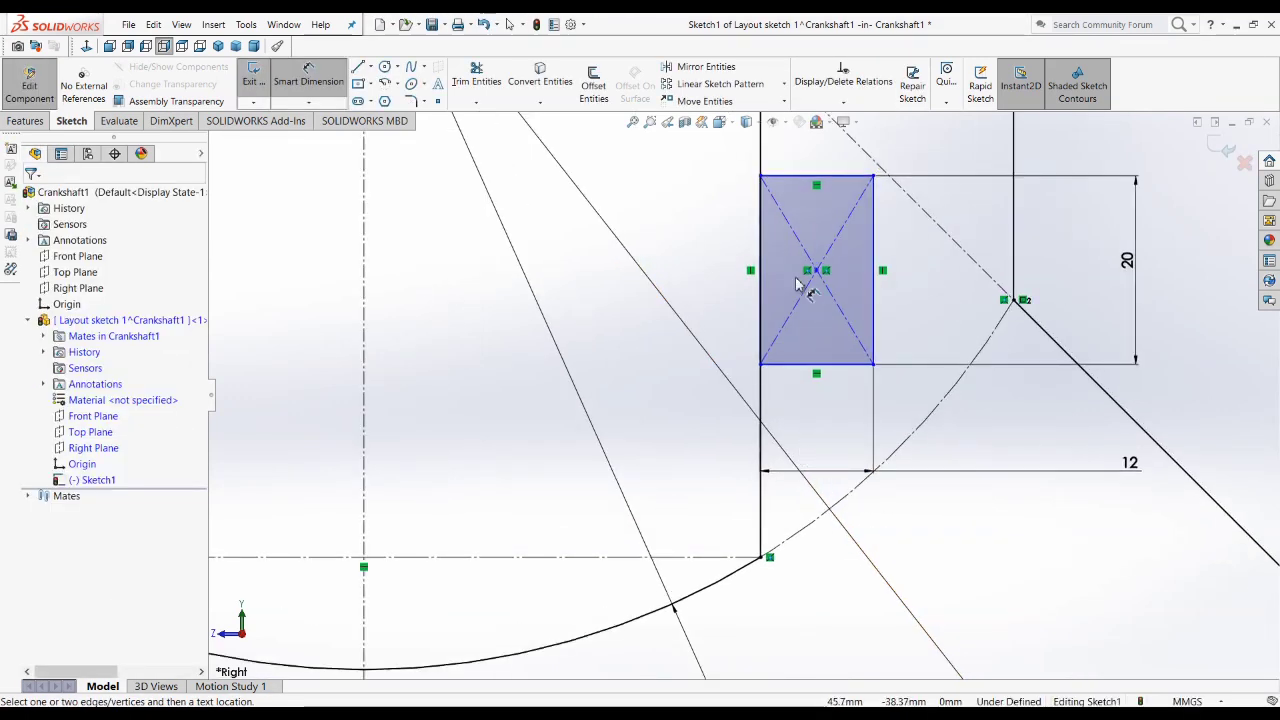
click(761, 160)
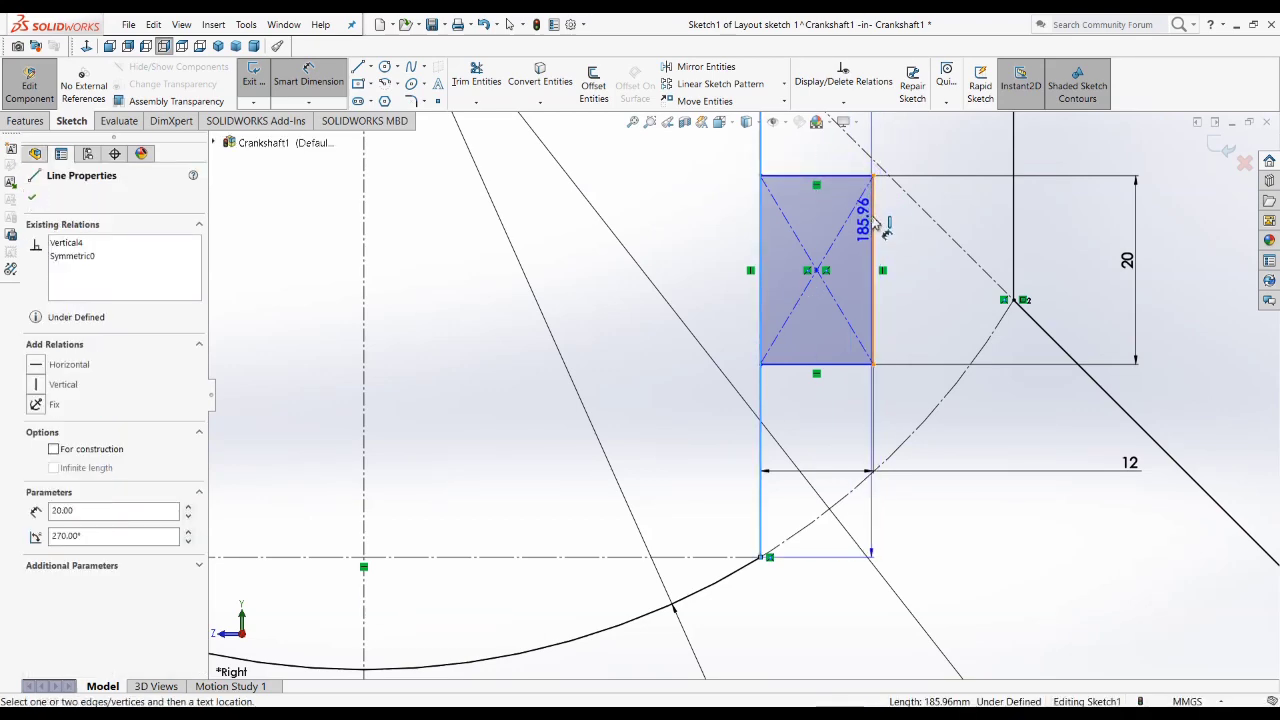
click(874, 228)
scroll(860, 215, up, 3)
click(818, 197)
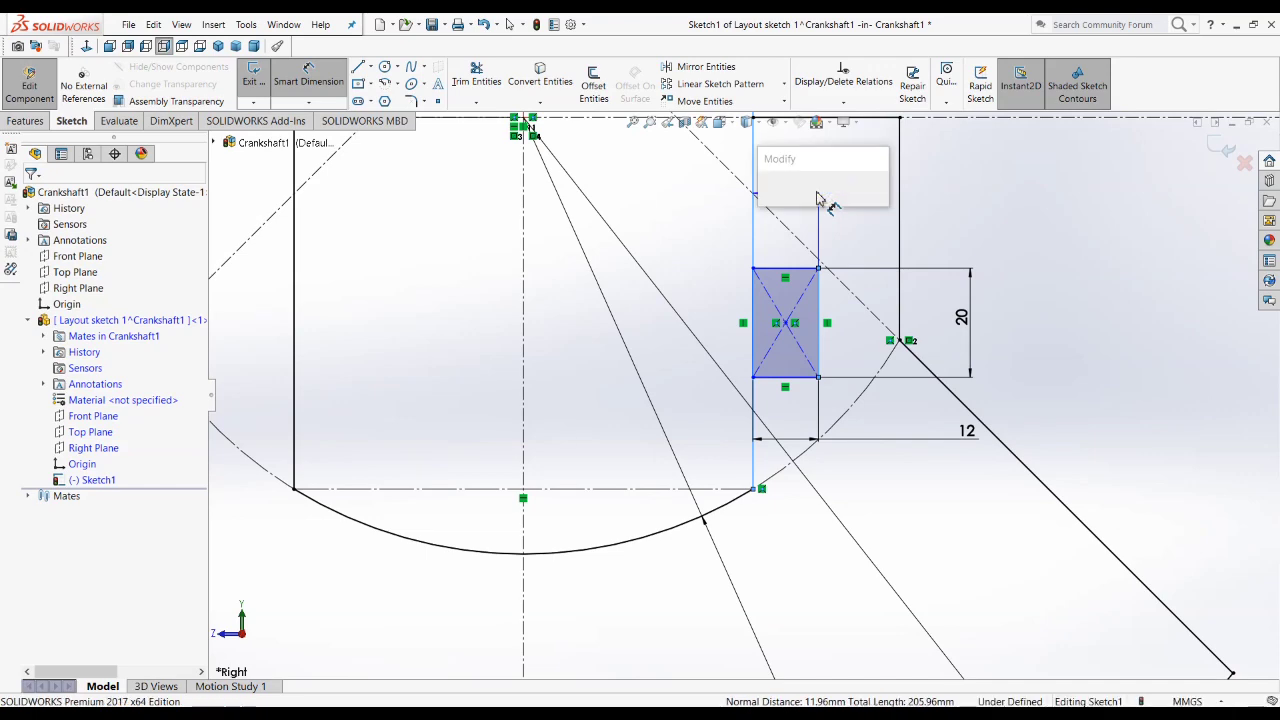
text(6)
key(Return)
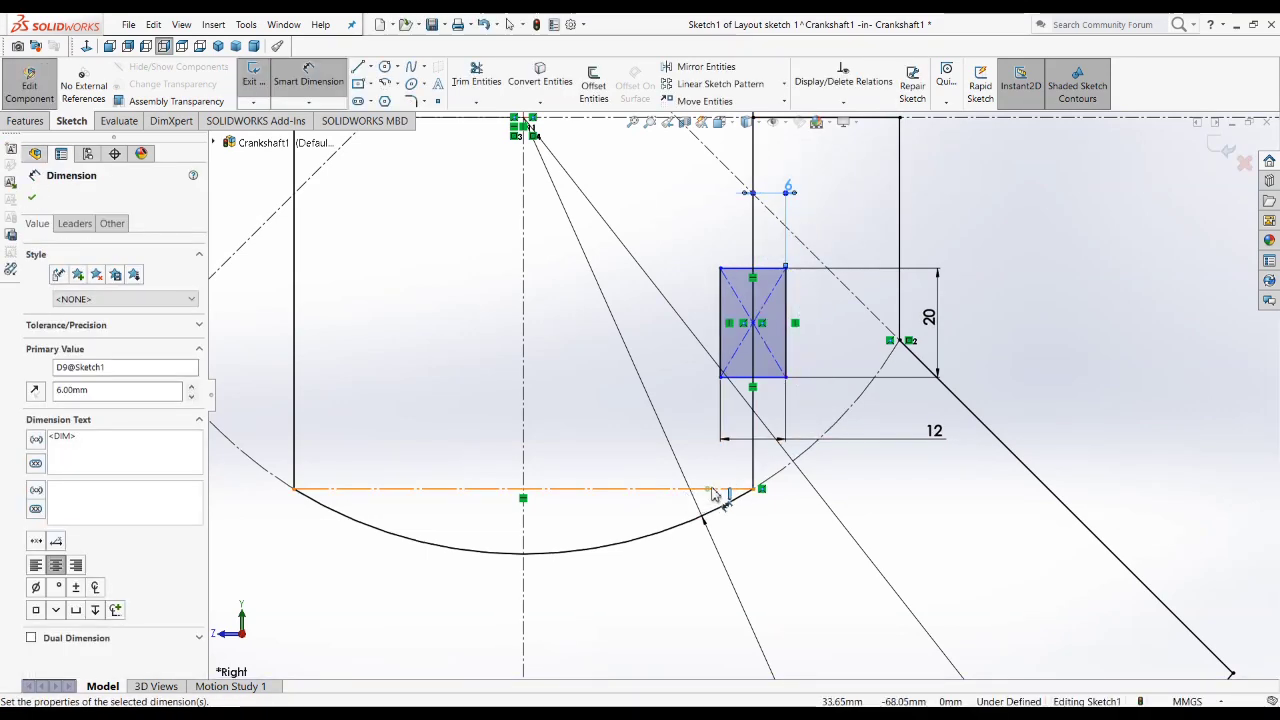
Step: Set the distance between the web's bottom construction line and the small rectangle's bottom side to 20 mm
click(703, 489)
click(768, 377)
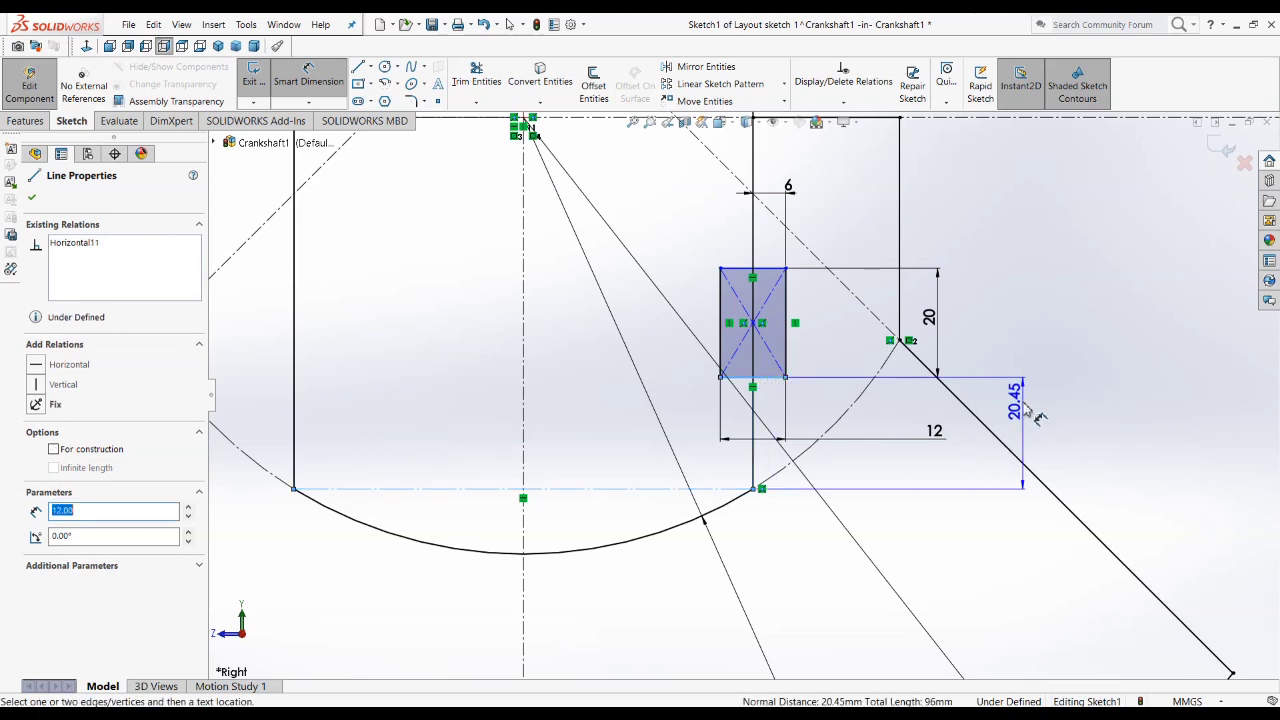
click(1015, 421)
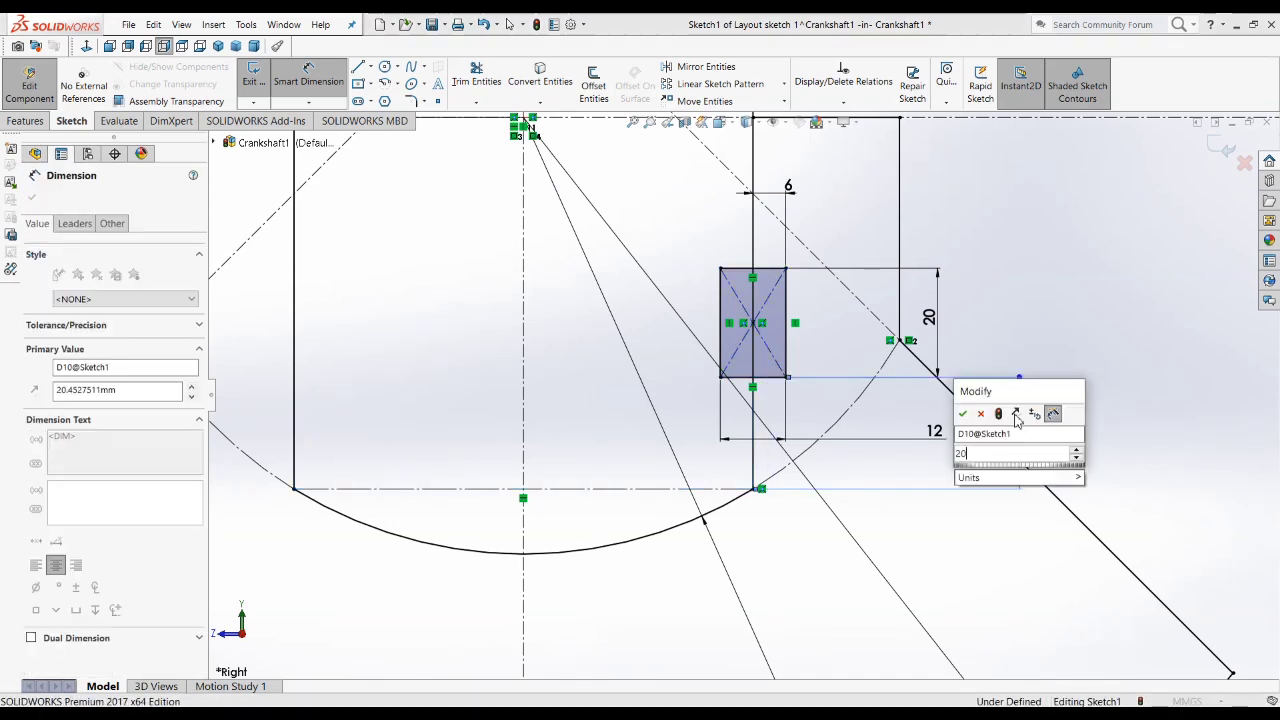
text(20)
key(Return)
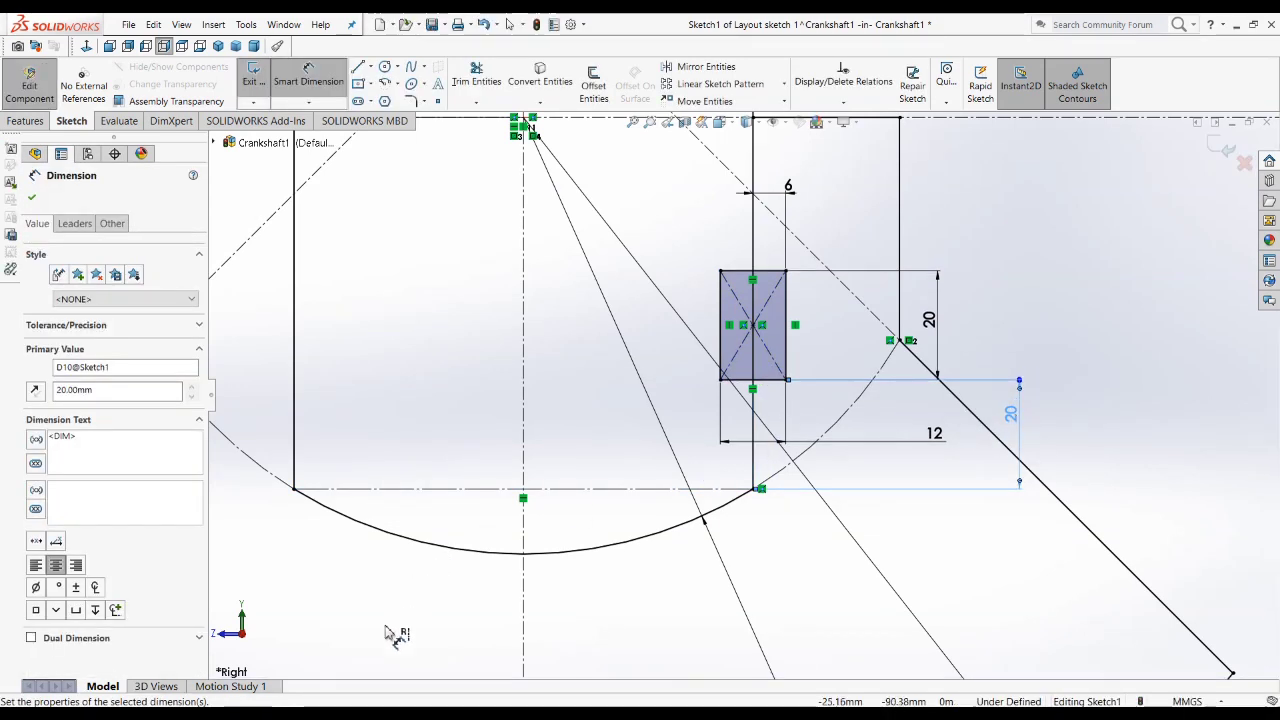
Step: Compare the small rectangle's placement in the sketch with the RHS view of the crankshaft drawing
click(254, 714)
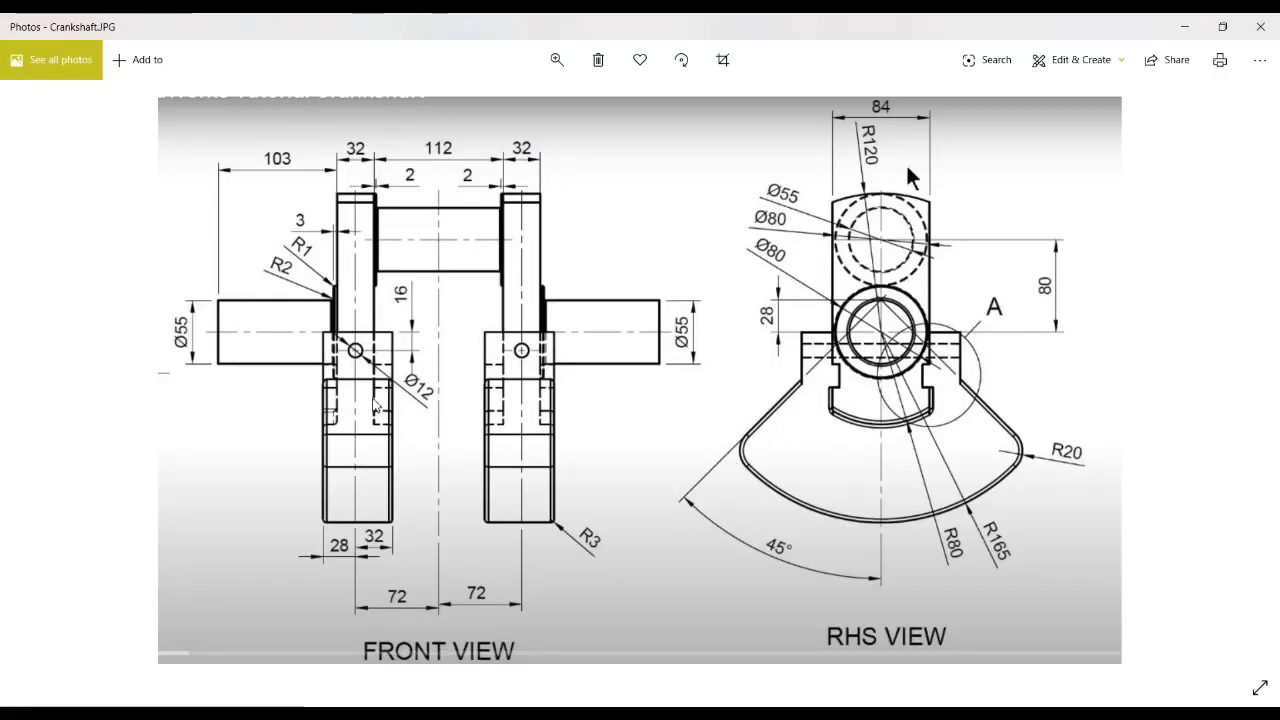
click(1185, 30)
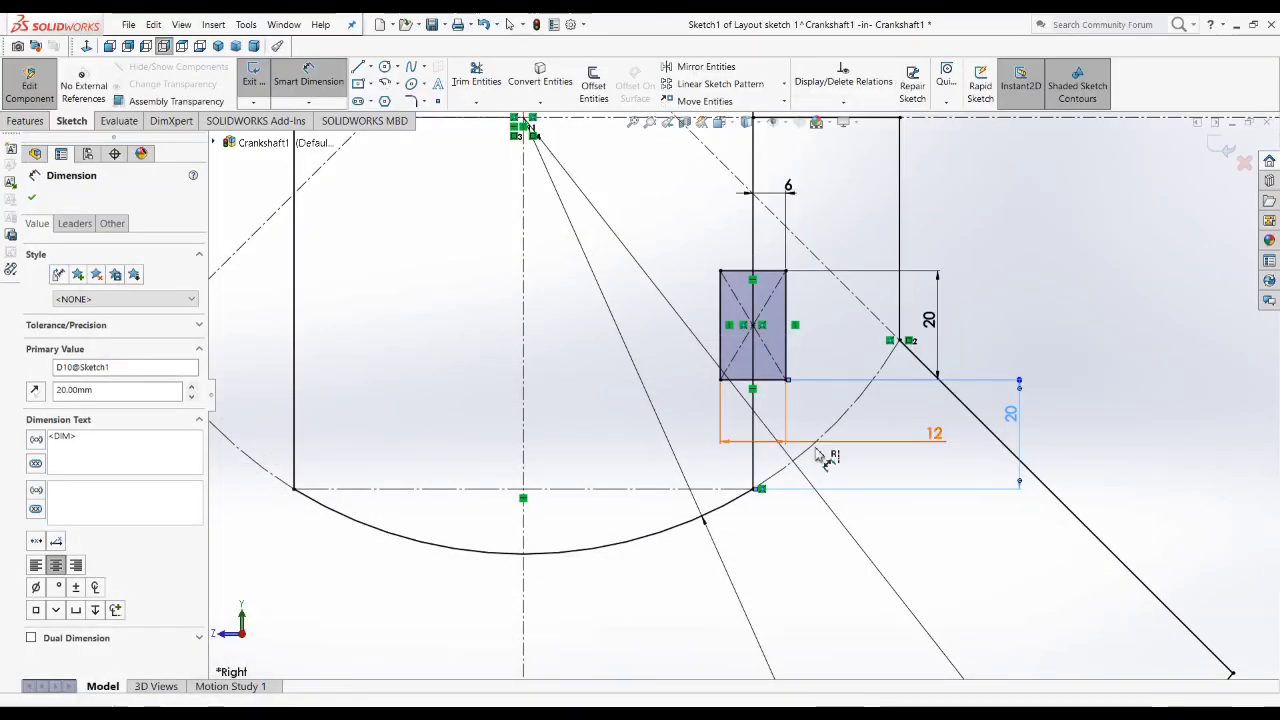
click(1042, 326)
scroll(989, 335, up, 3)
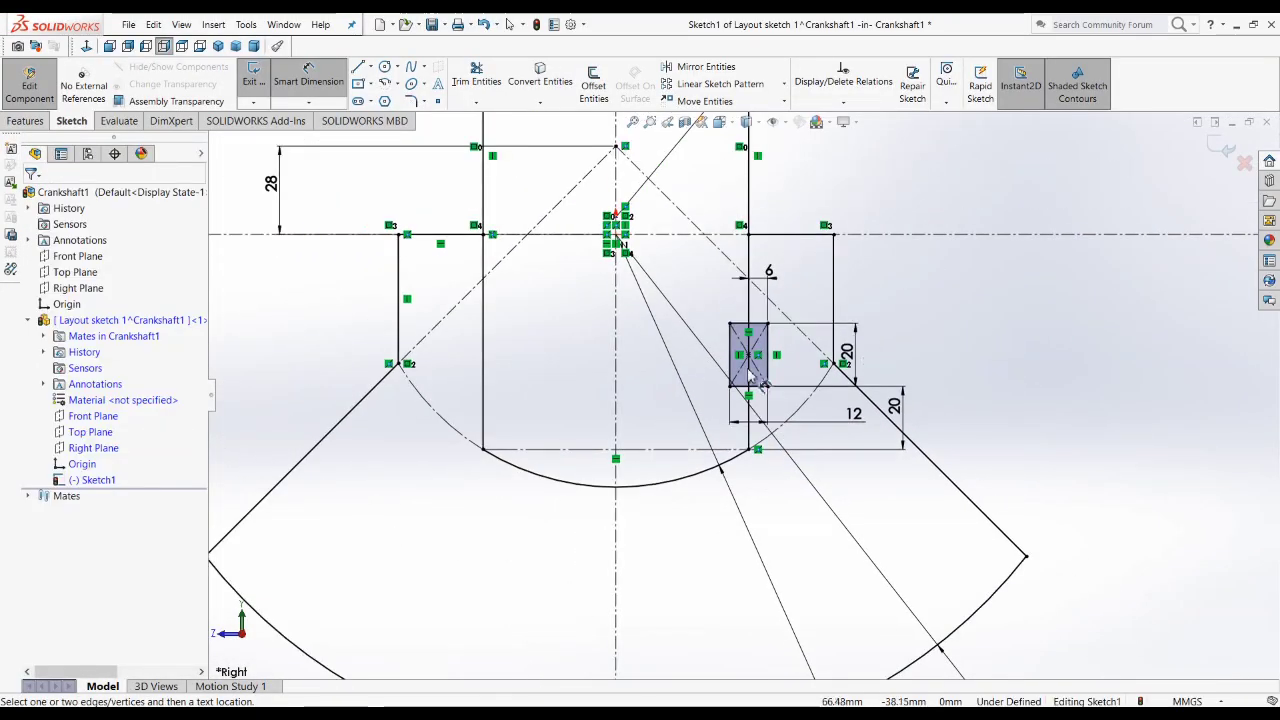
scroll(697, 376, down, 2)
scroll(753, 384, up, 3)
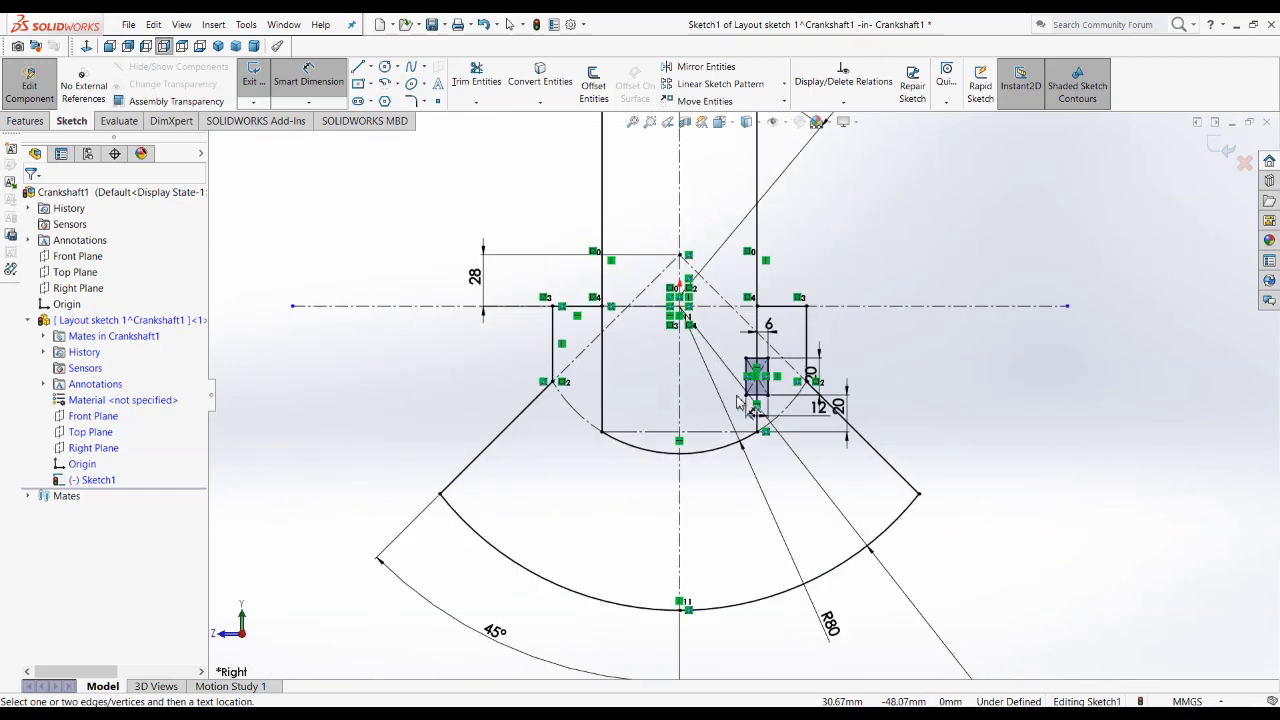
scroll(737, 402, down, 2)
scroll(737, 402, down, 4)
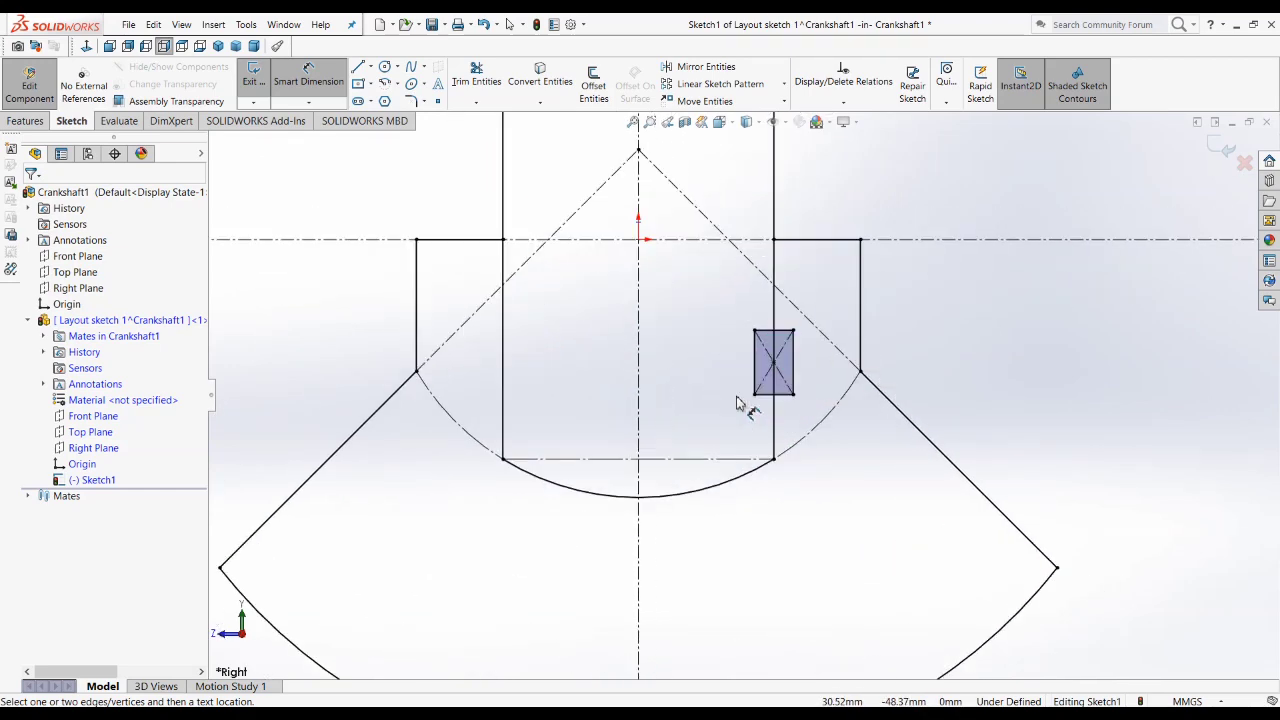
key(Escape)
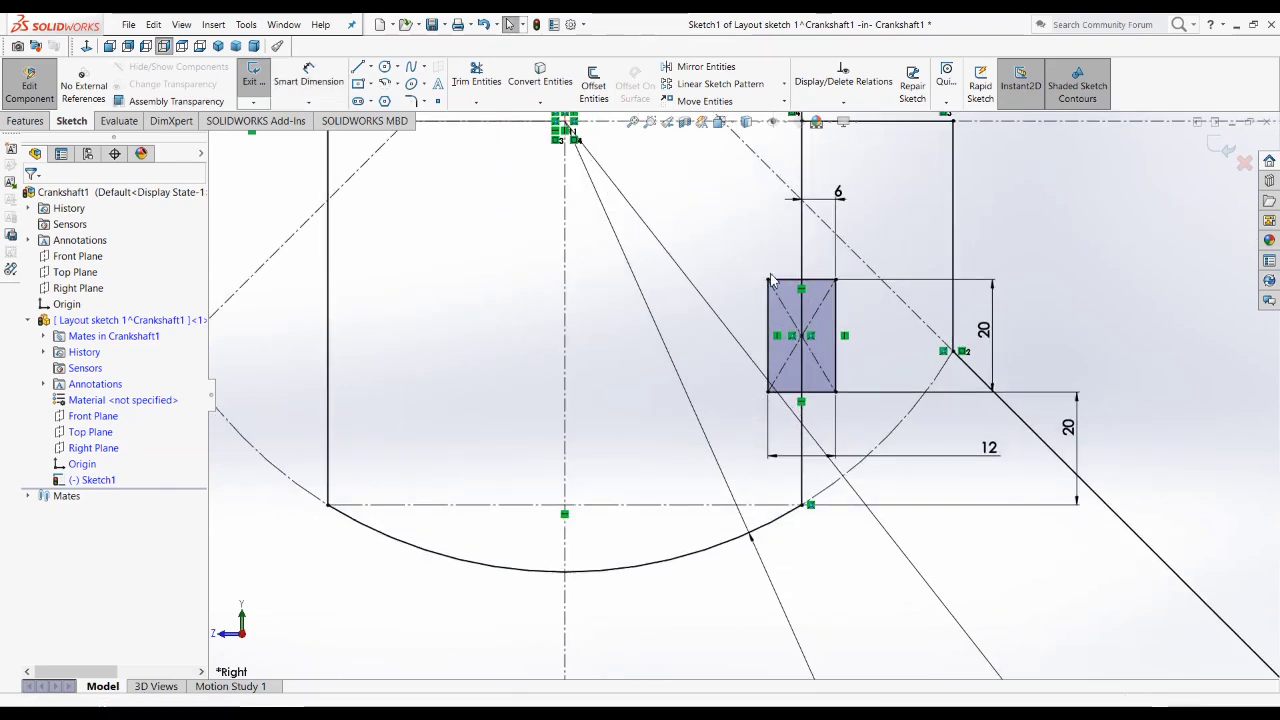
Step: Mirror the small notch rectangle's four sides about the vertical centreline, keeping the original
click(790, 281)
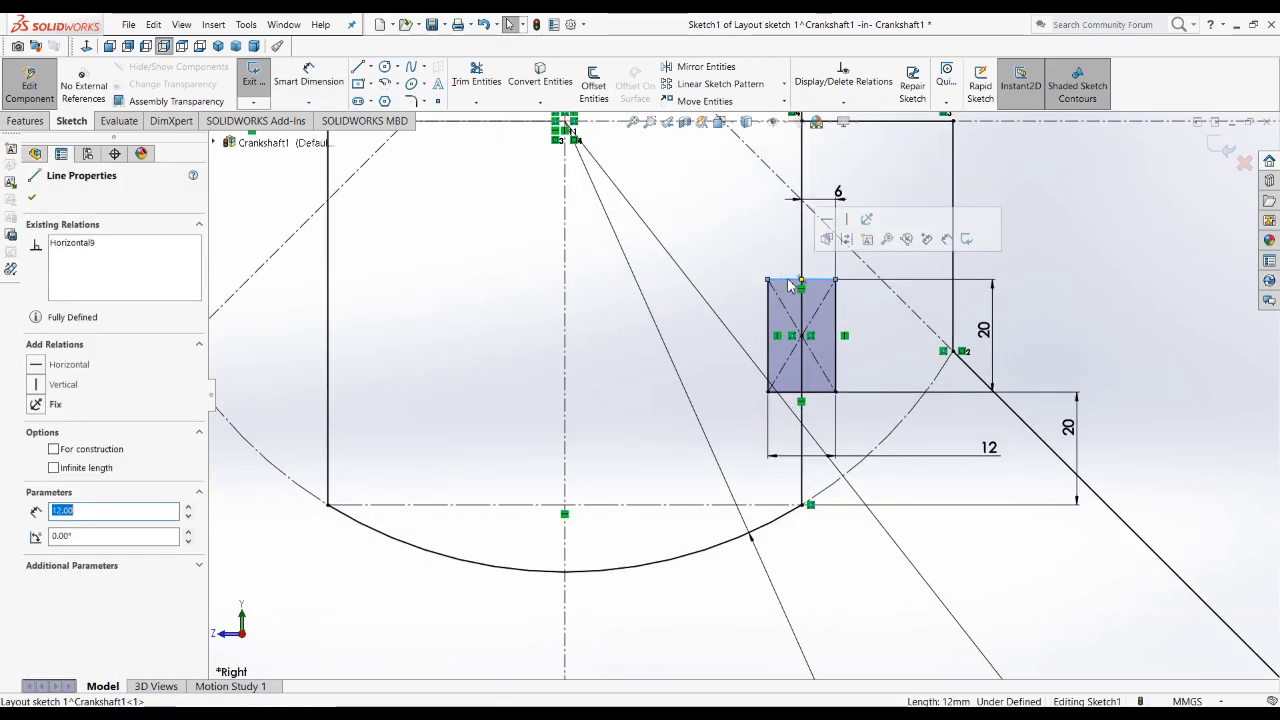
right_click(791, 287)
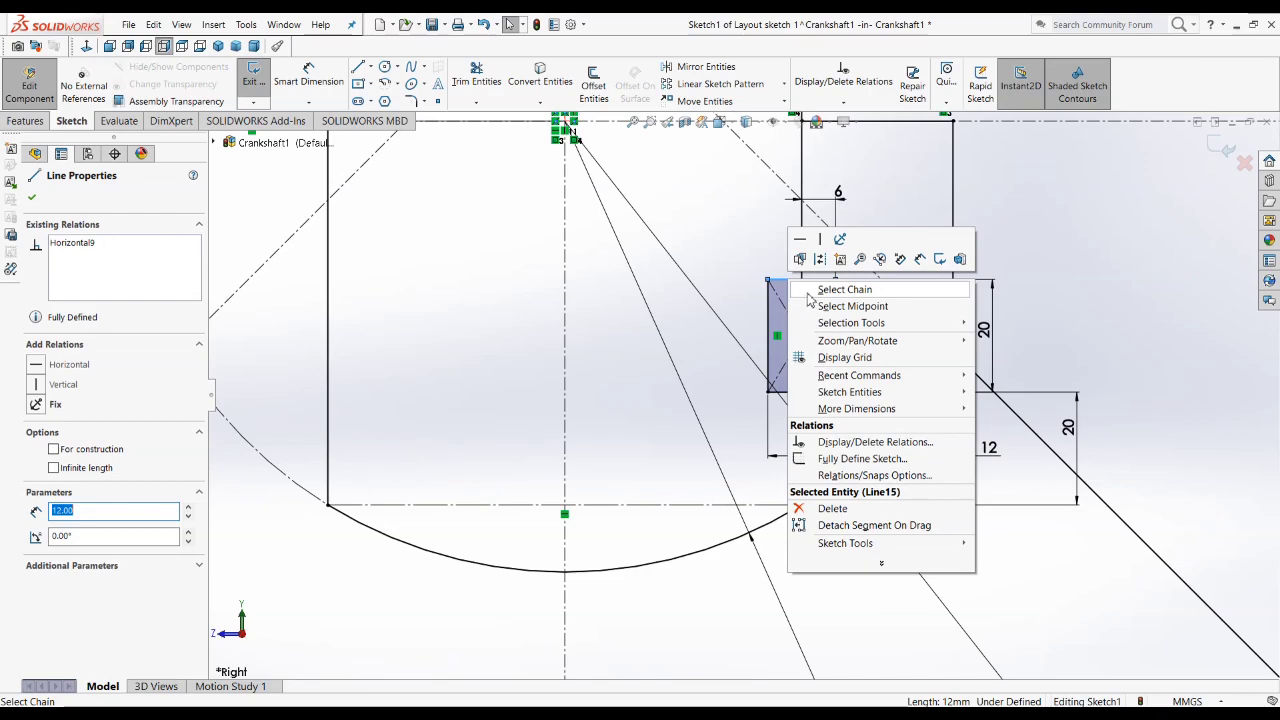
click(840, 289)
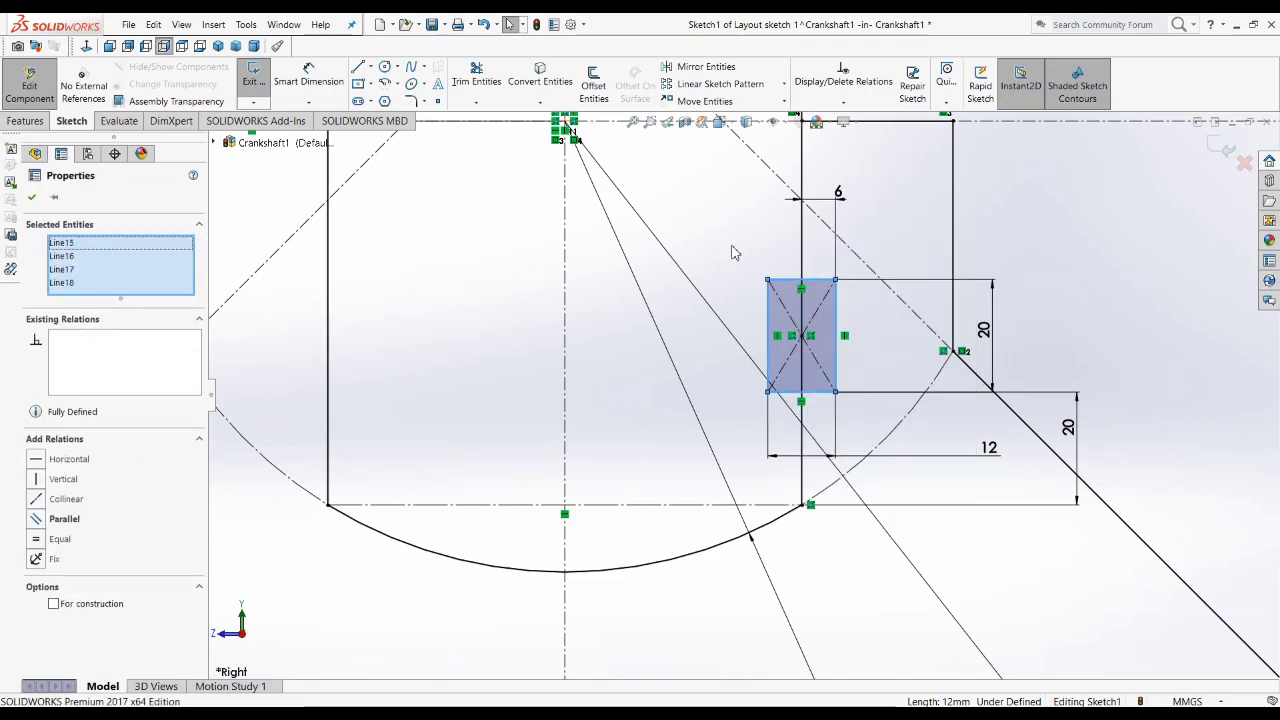
scroll(716, 424, up, 3)
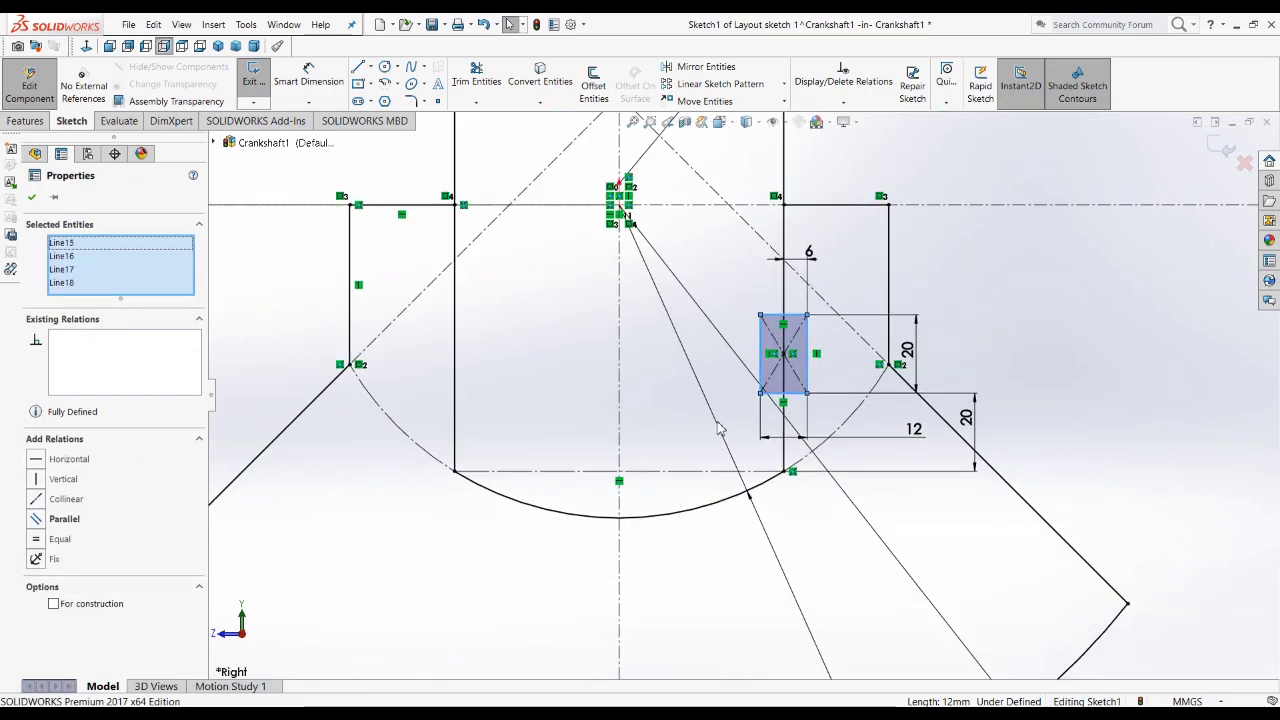
click(690, 67)
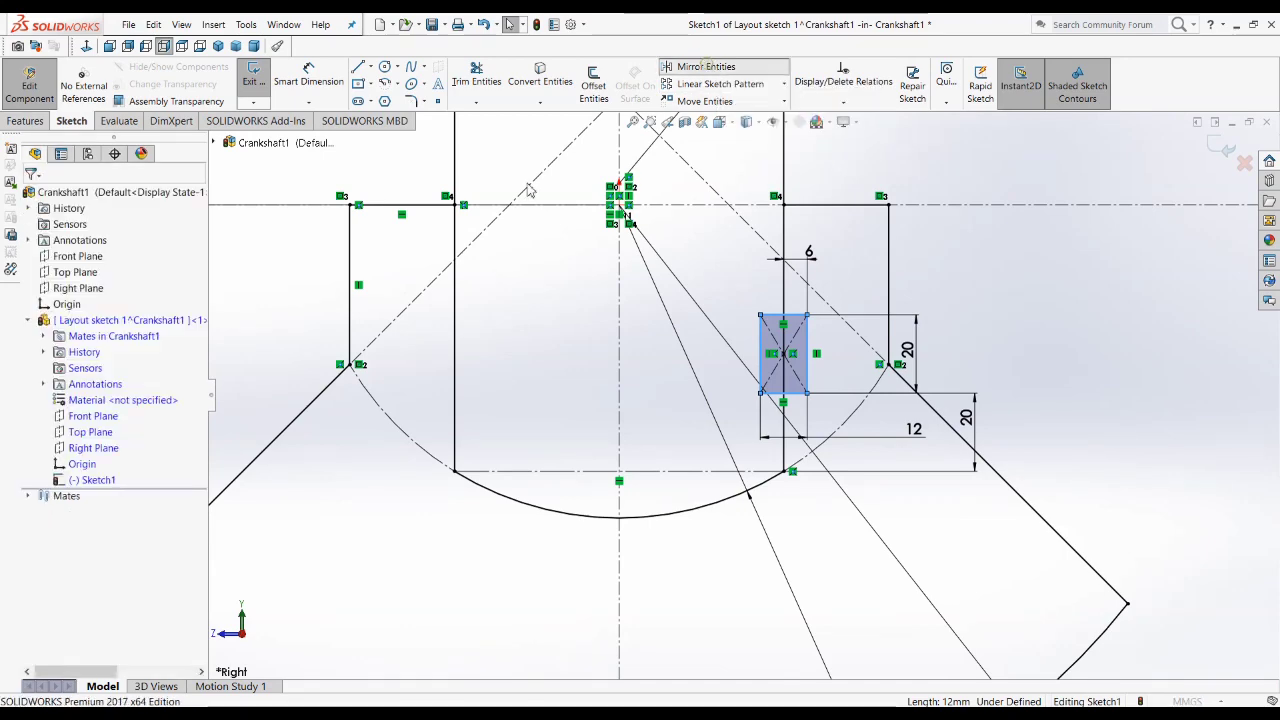
click(87, 416)
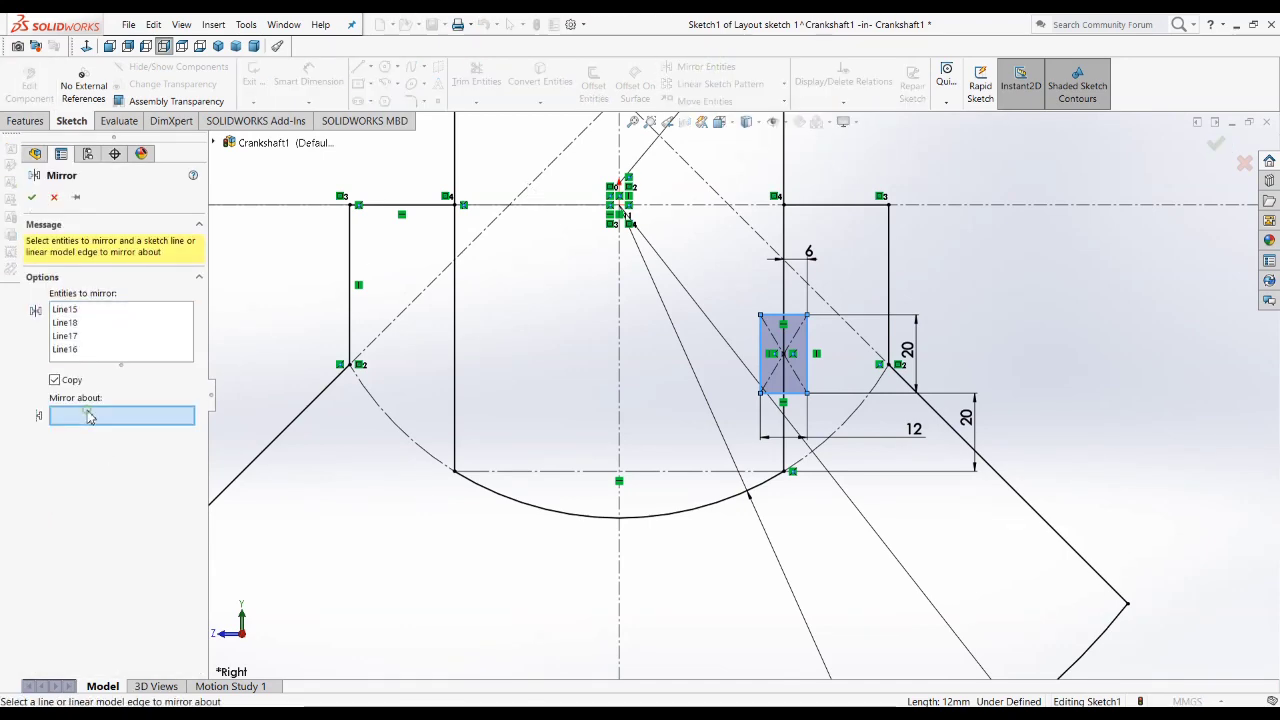
click(620, 337)
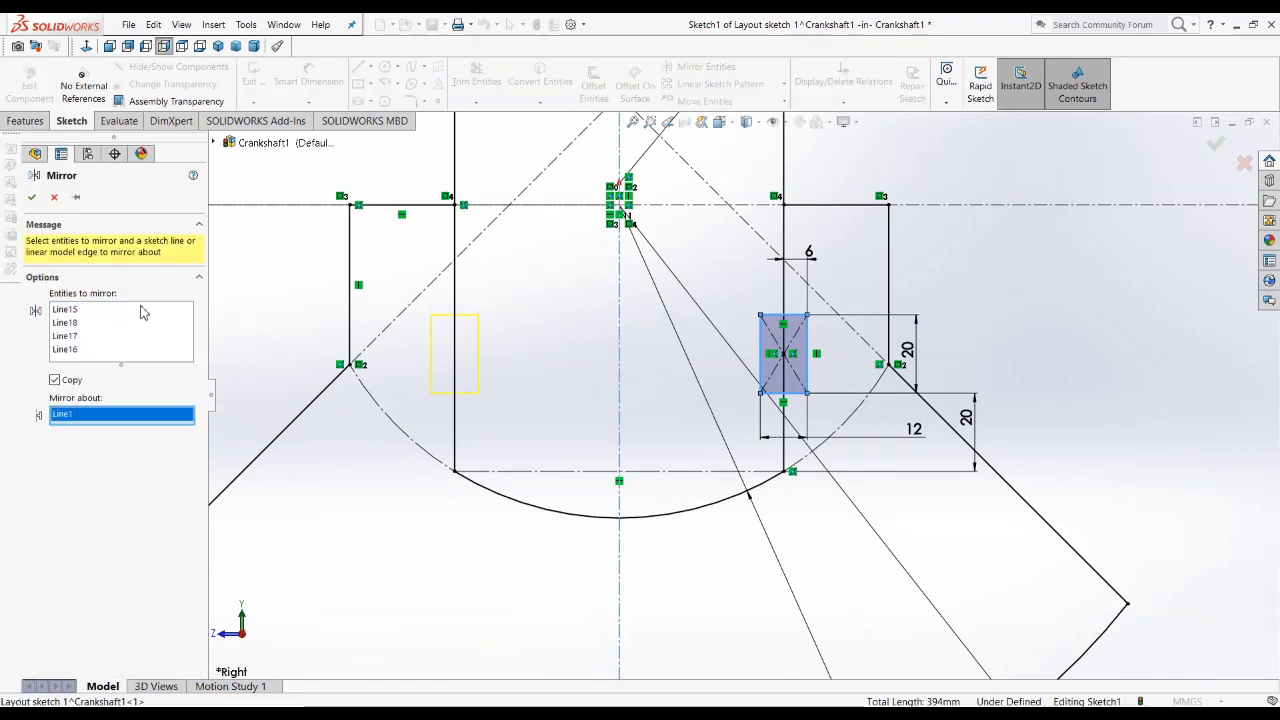
click(31, 199)
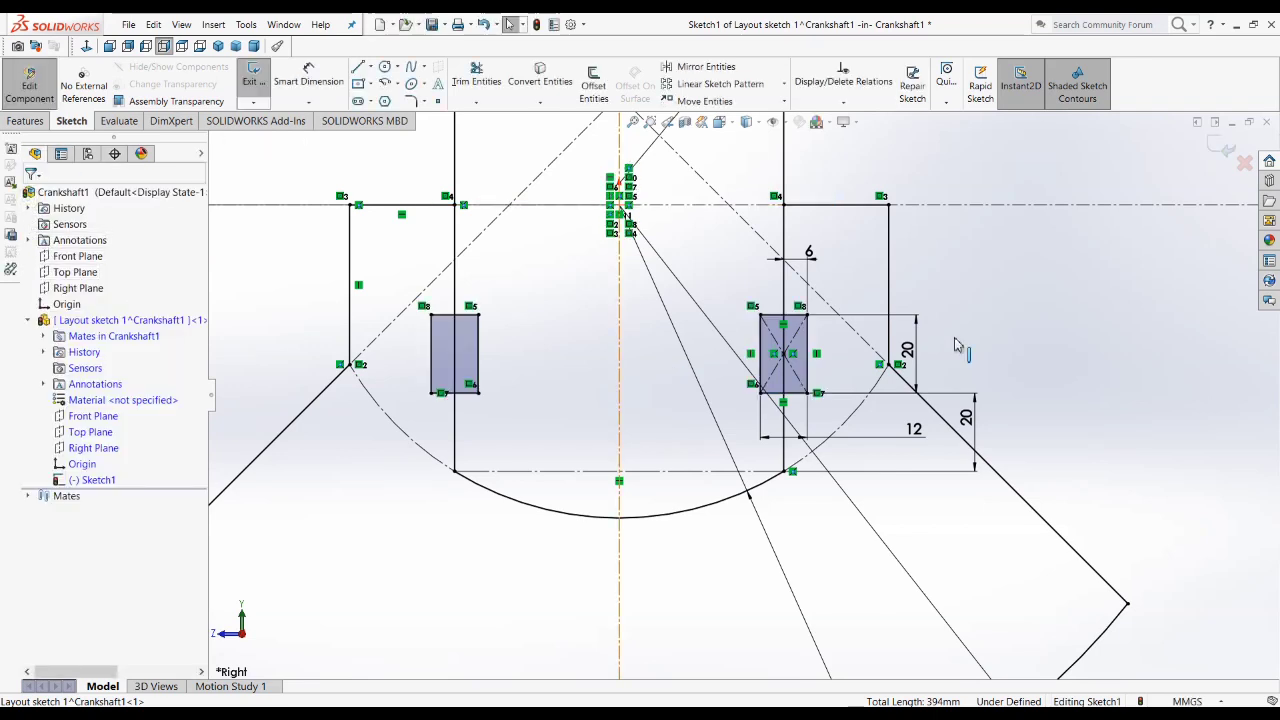
Step: Move the R120 radius dimension closer to the web's top arc
key(f)
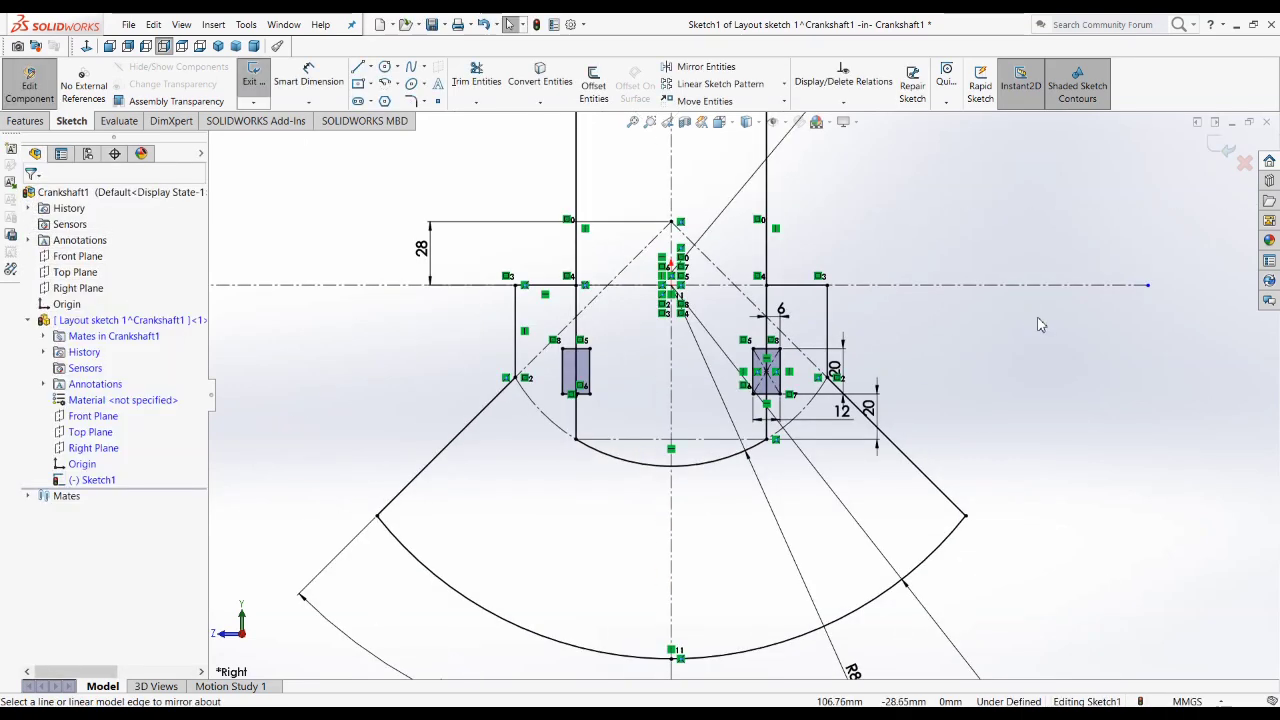
scroll(684, 302, down, 5)
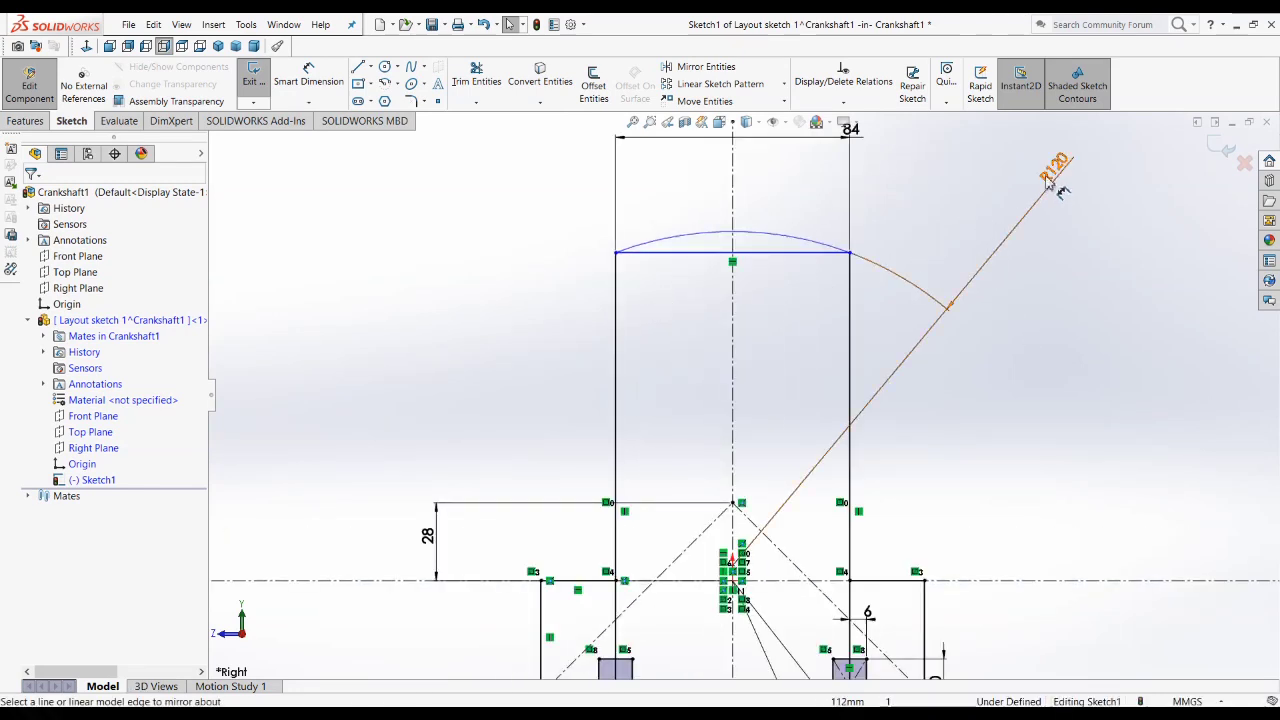
drag(1050, 169, 992, 178)
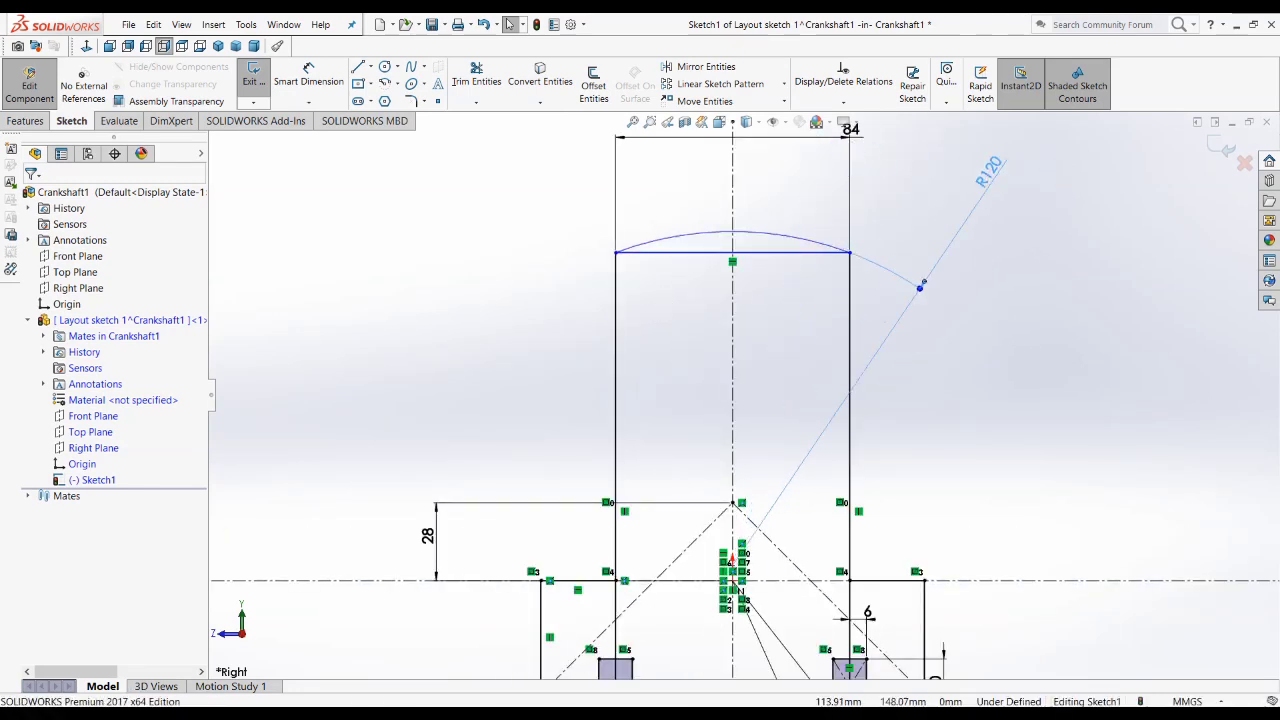
Step: Merge the centre point of the R120 top arc with the sketch point at the origin
click(775, 258)
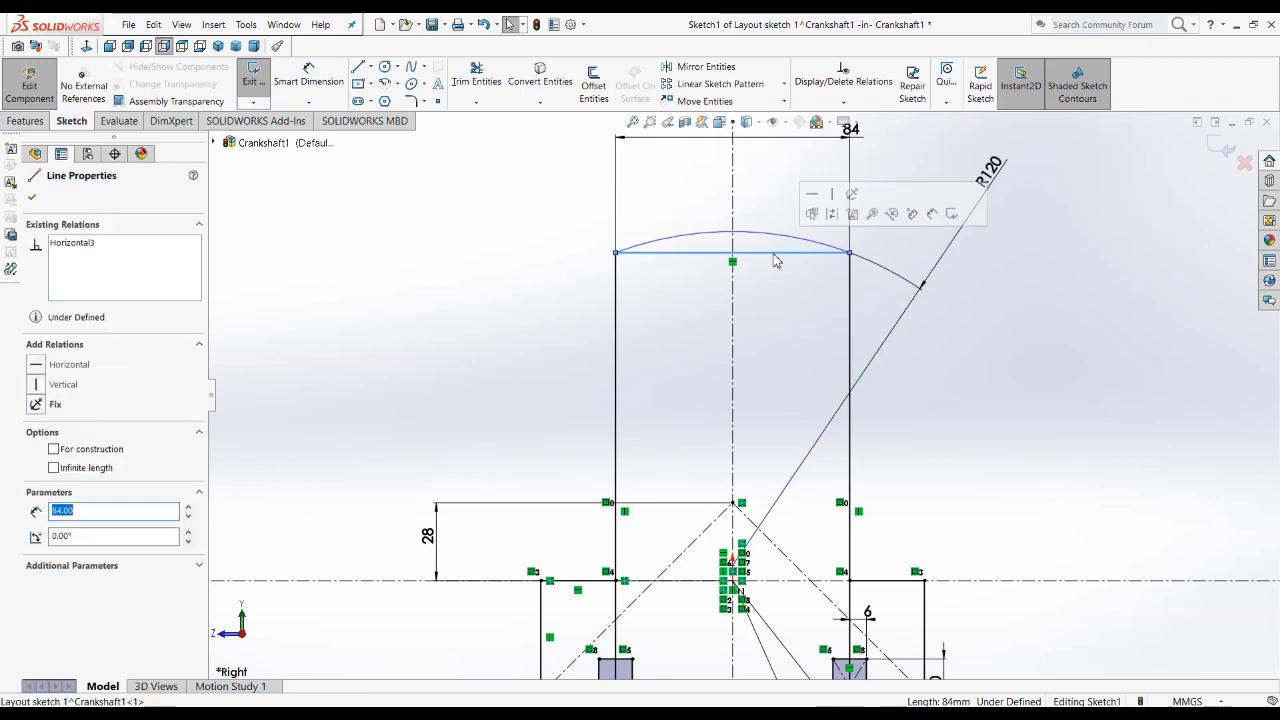
scroll(766, 355, up, 3)
click(926, 373)
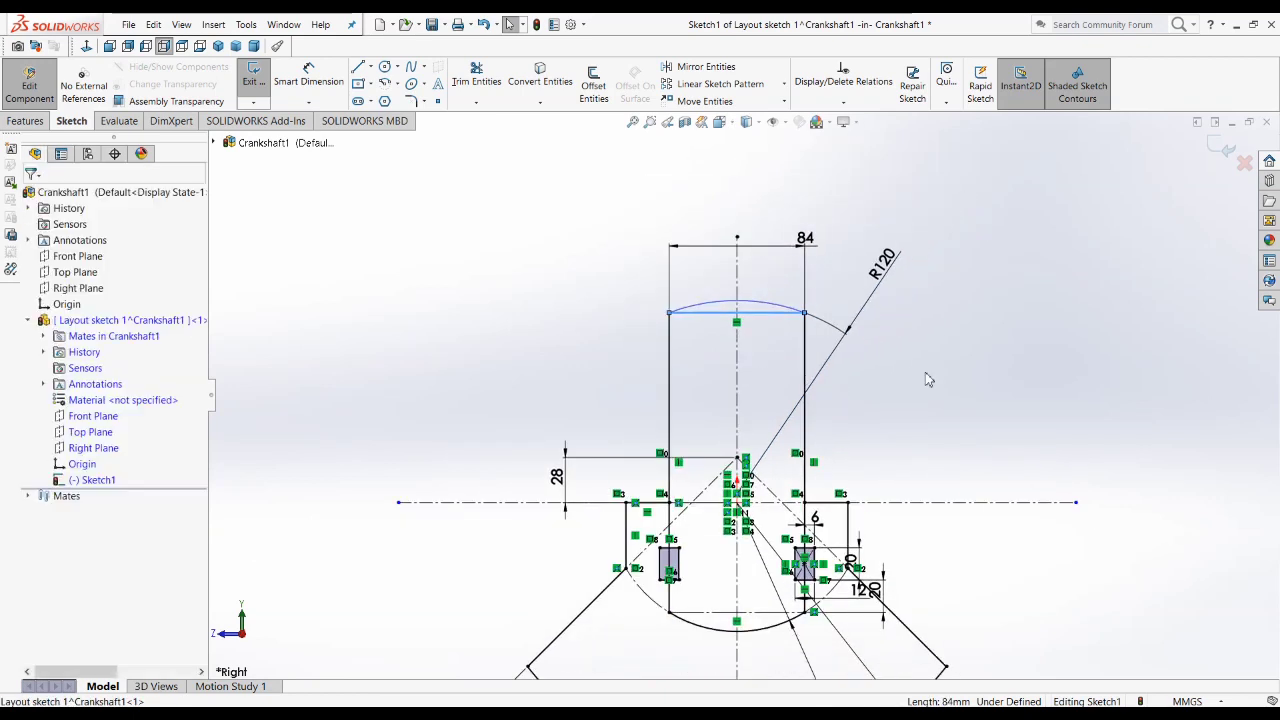
click(778, 308)
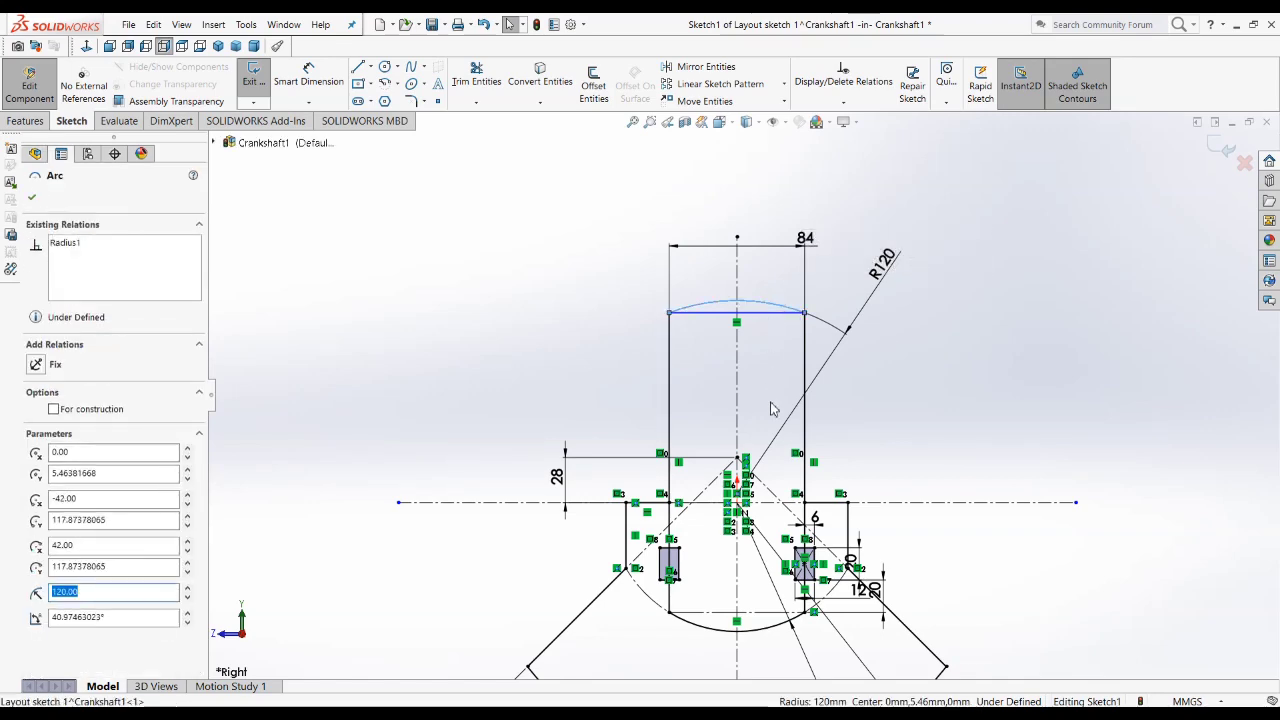
scroll(740, 558, down, 3)
scroll(740, 555, up, 3)
click(740, 551)
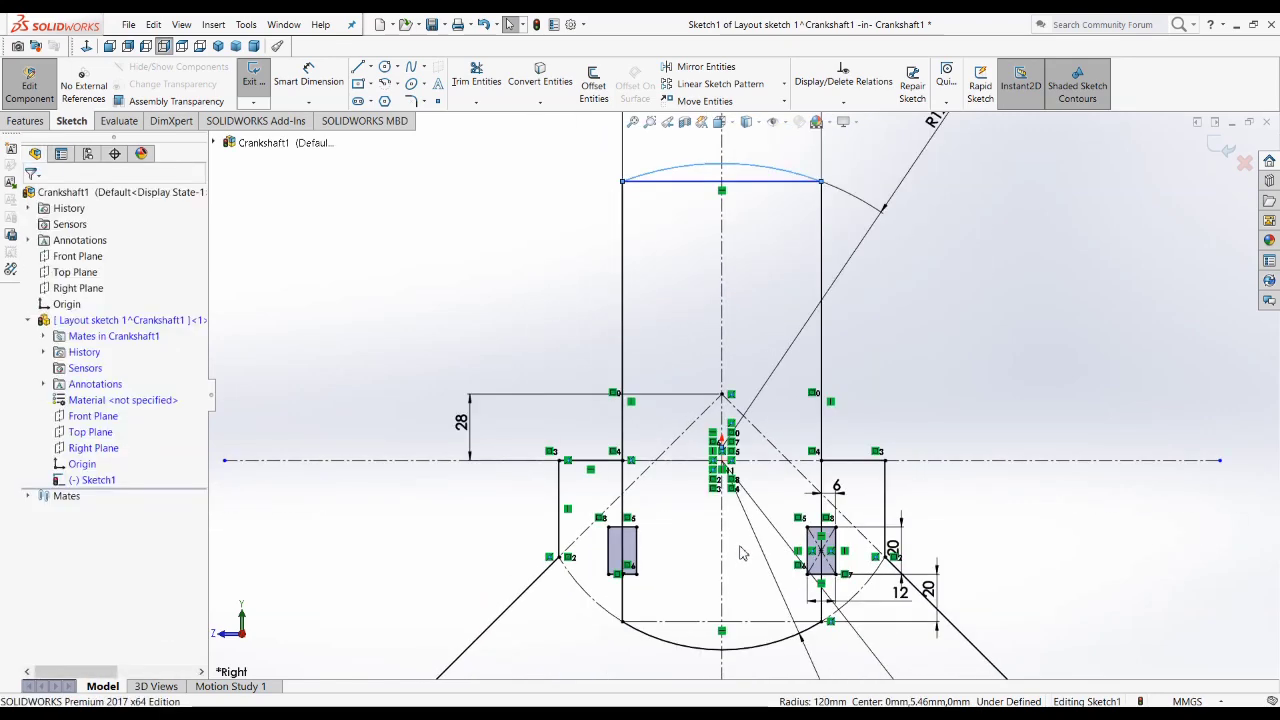
scroll(743, 410, down, 3)
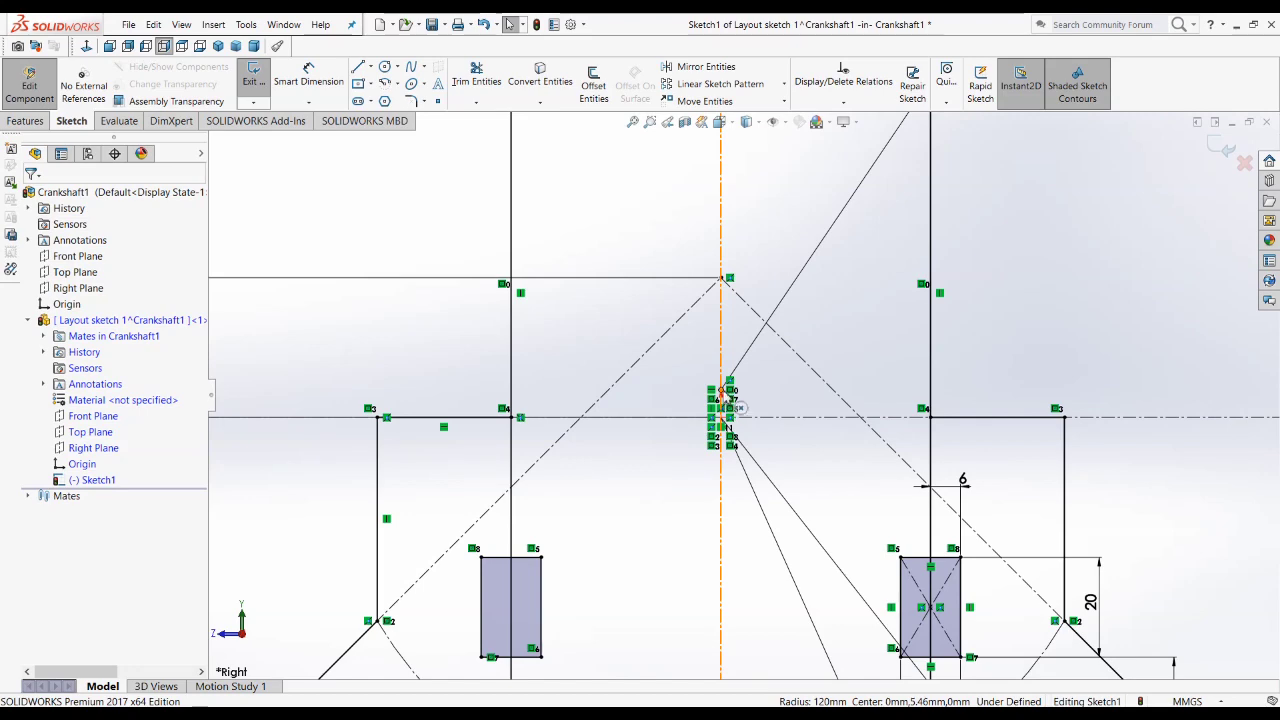
click(721, 410)
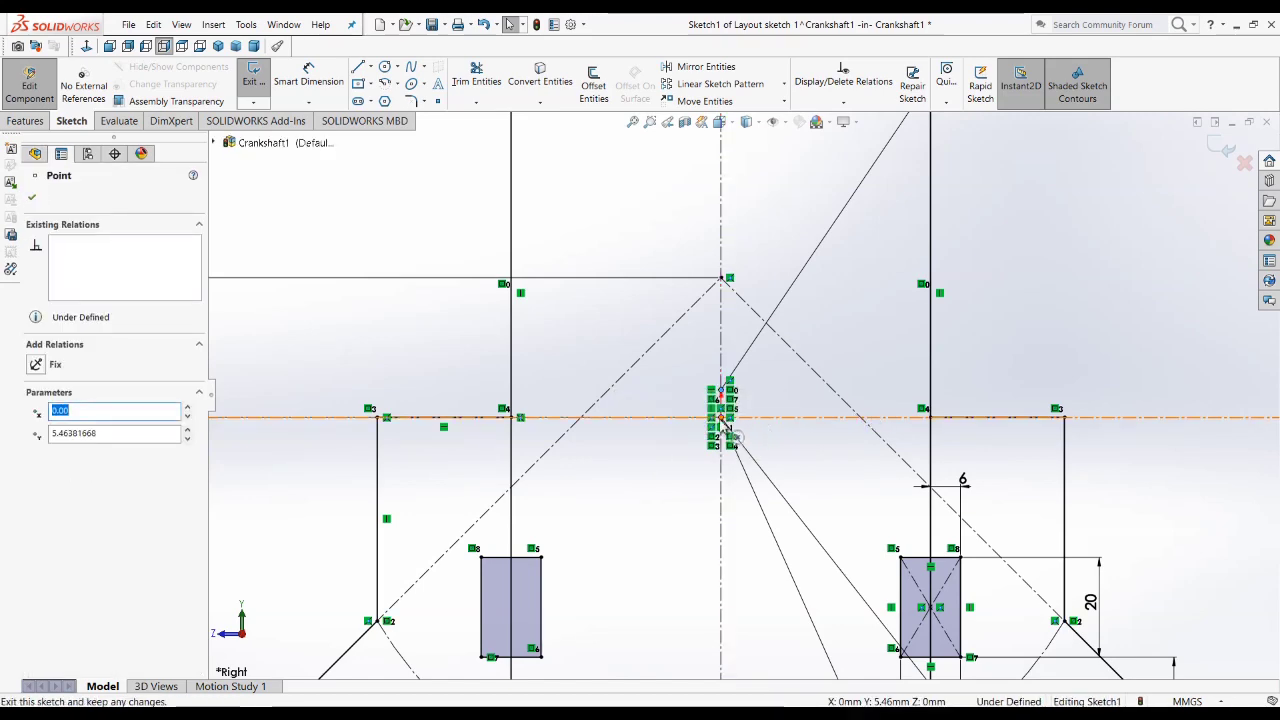
ctrl+click(722, 418)
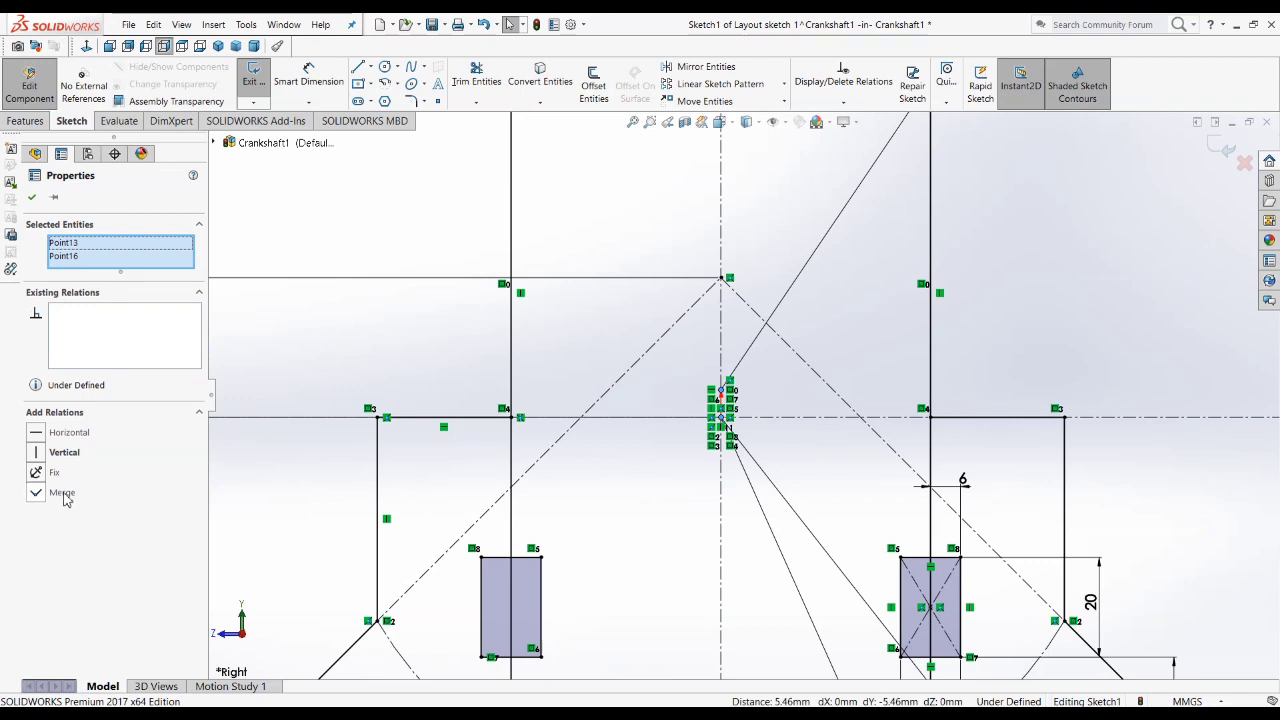
click(63, 495)
scroll(743, 398, up, 5)
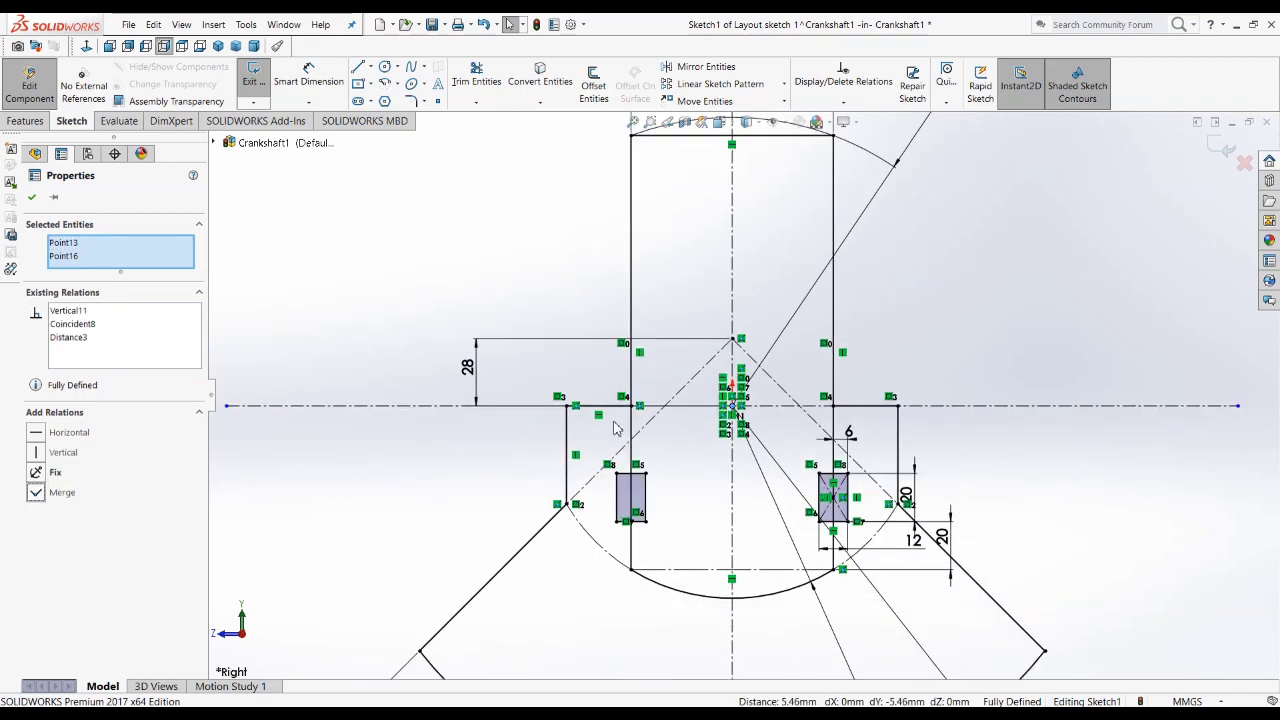
Step: Convert the horizontal line below the web's top arc to construction geometry
click(861, 296)
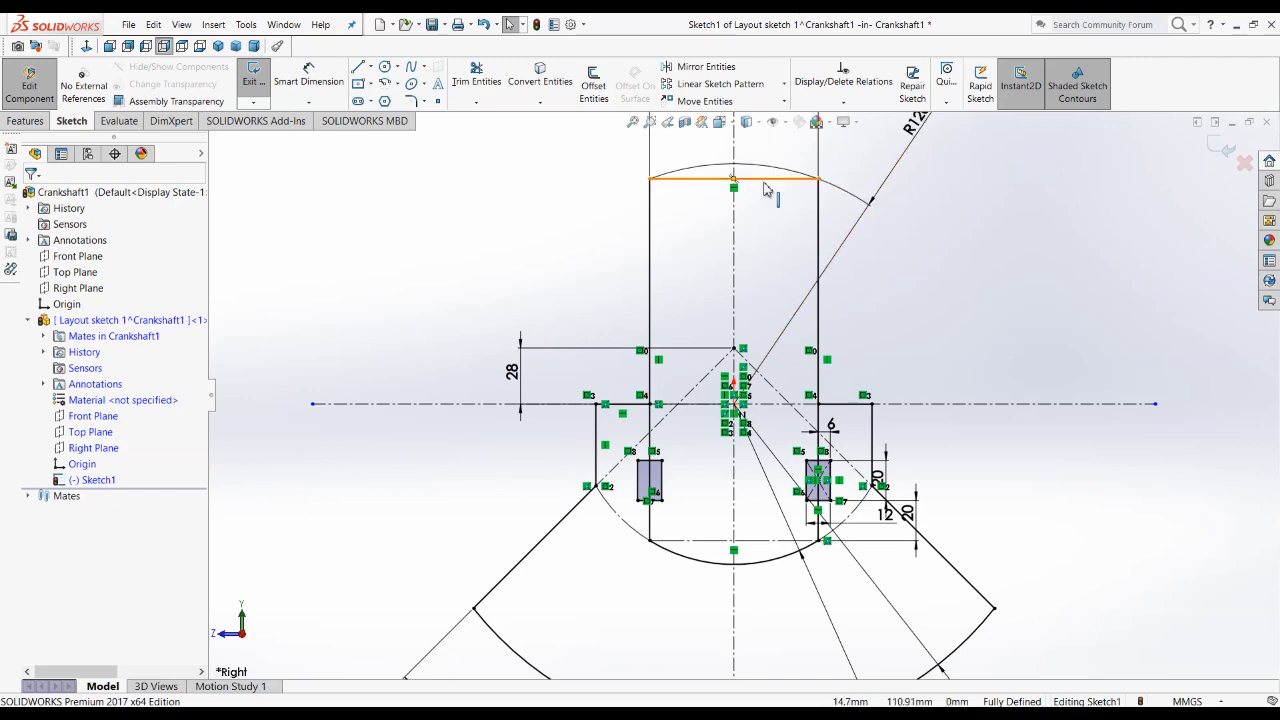
click(764, 184)
click(912, 279)
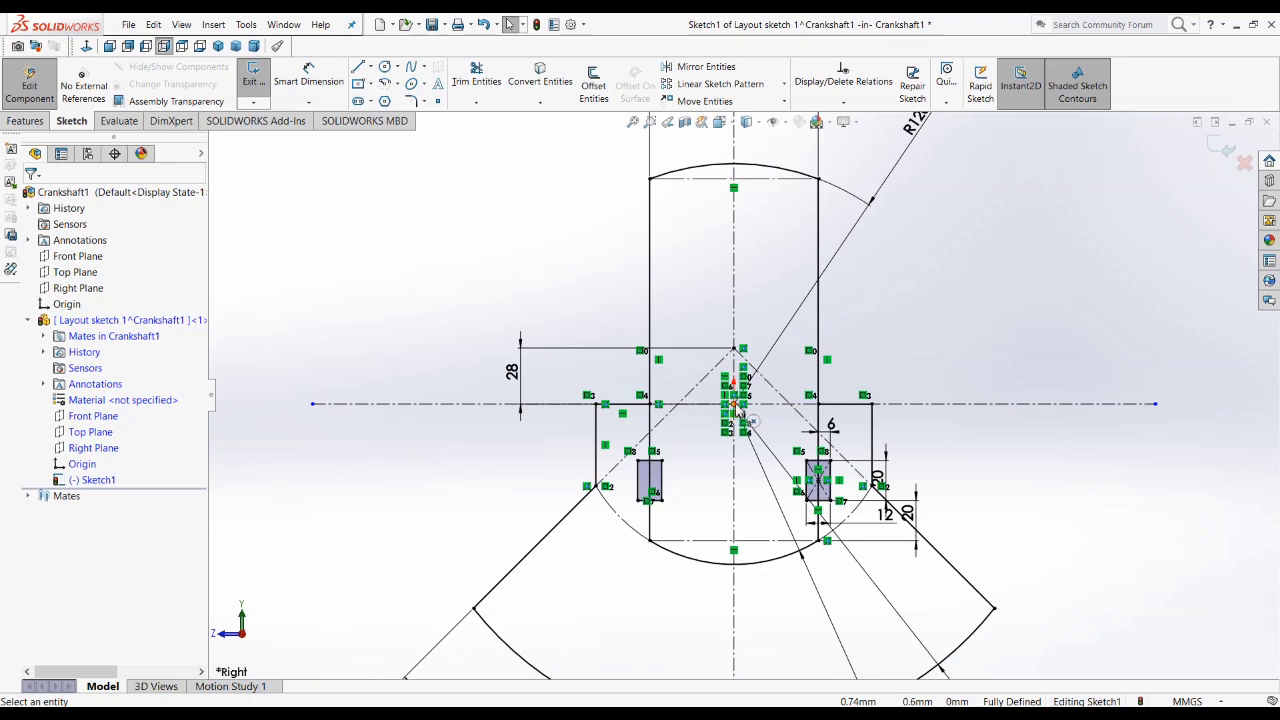
Step: Compare the web and counterweight layout sketch with the RHS view of the crankshaft drawing
scroll(943, 370, up, 2)
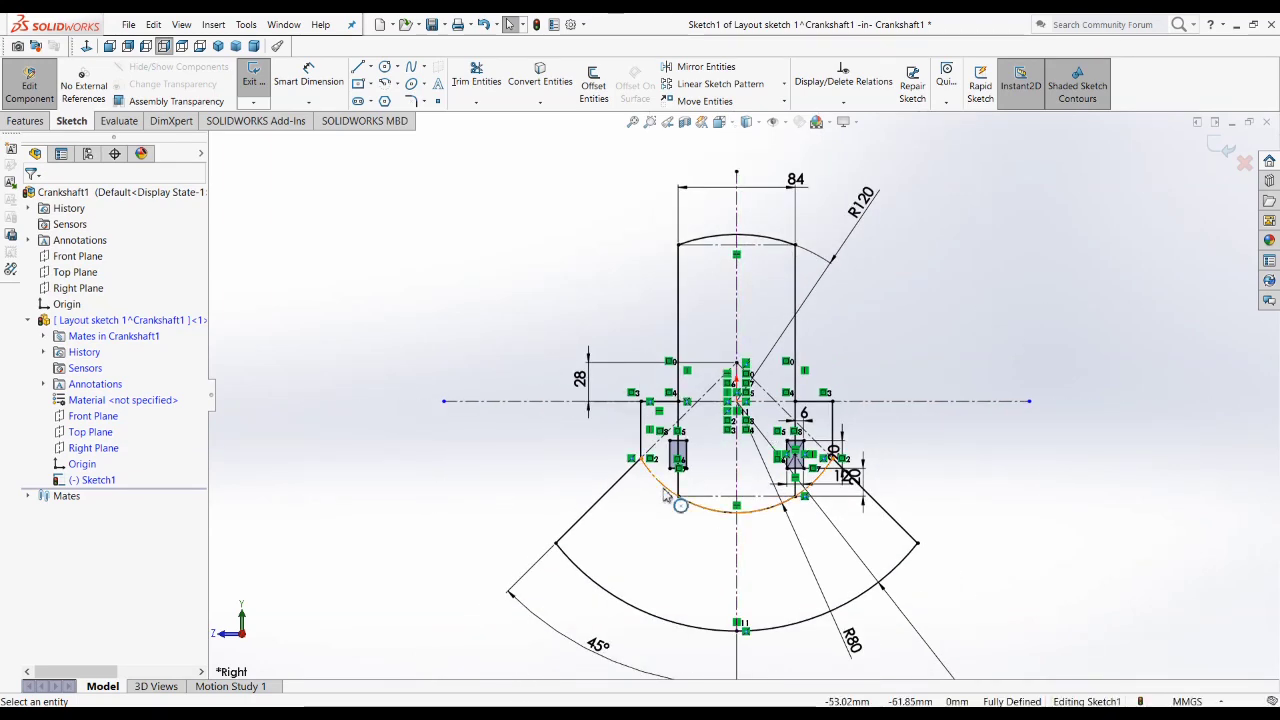
scroll(668, 498, down, 2)
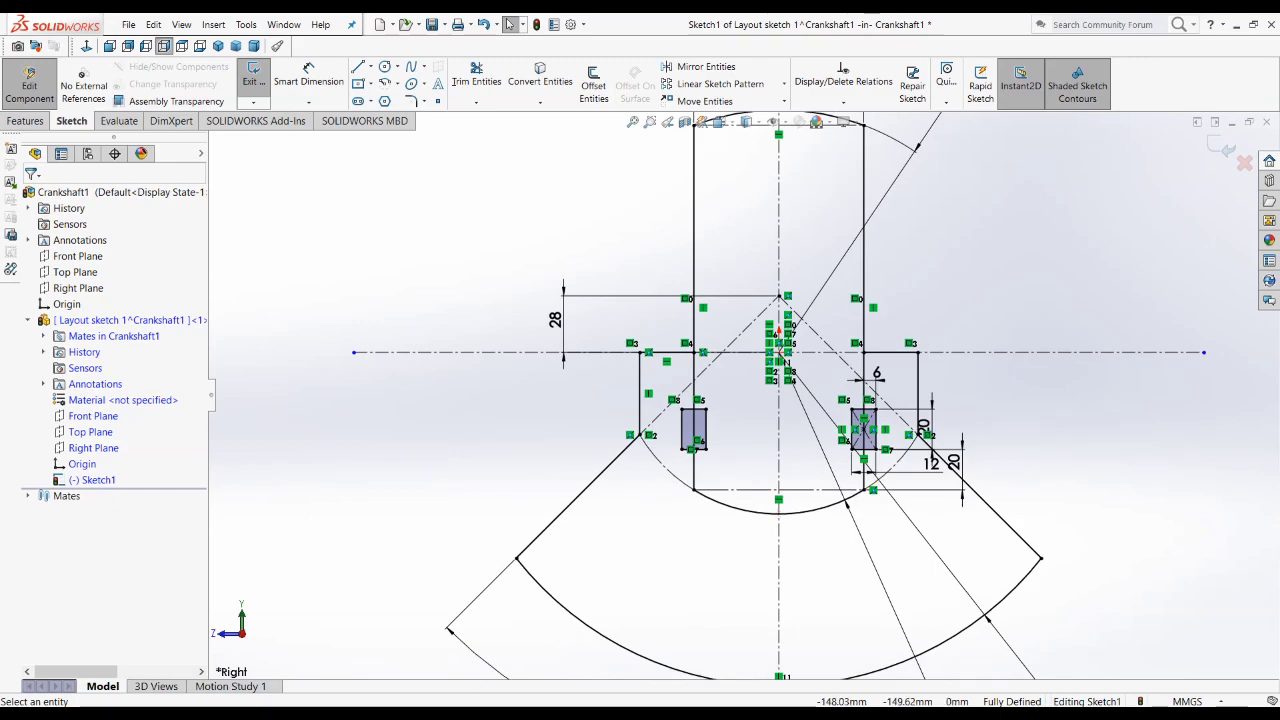
key(alt+Tab)
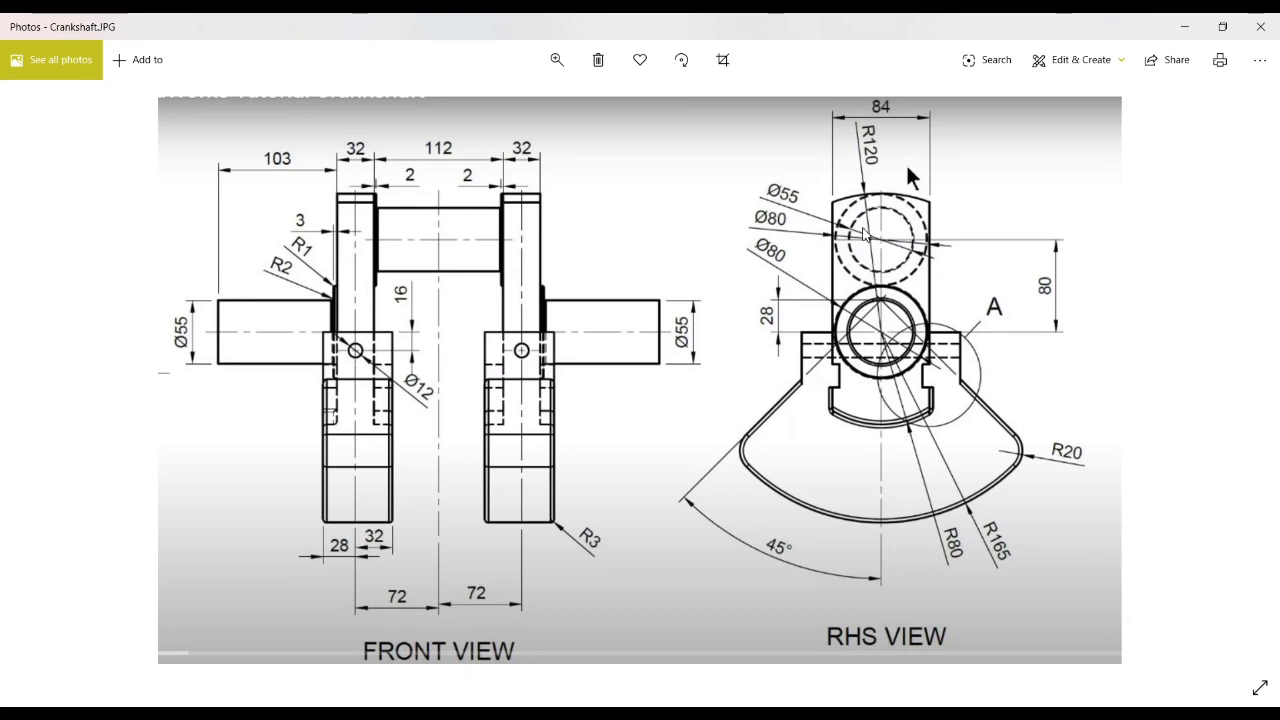
click(1184, 26)
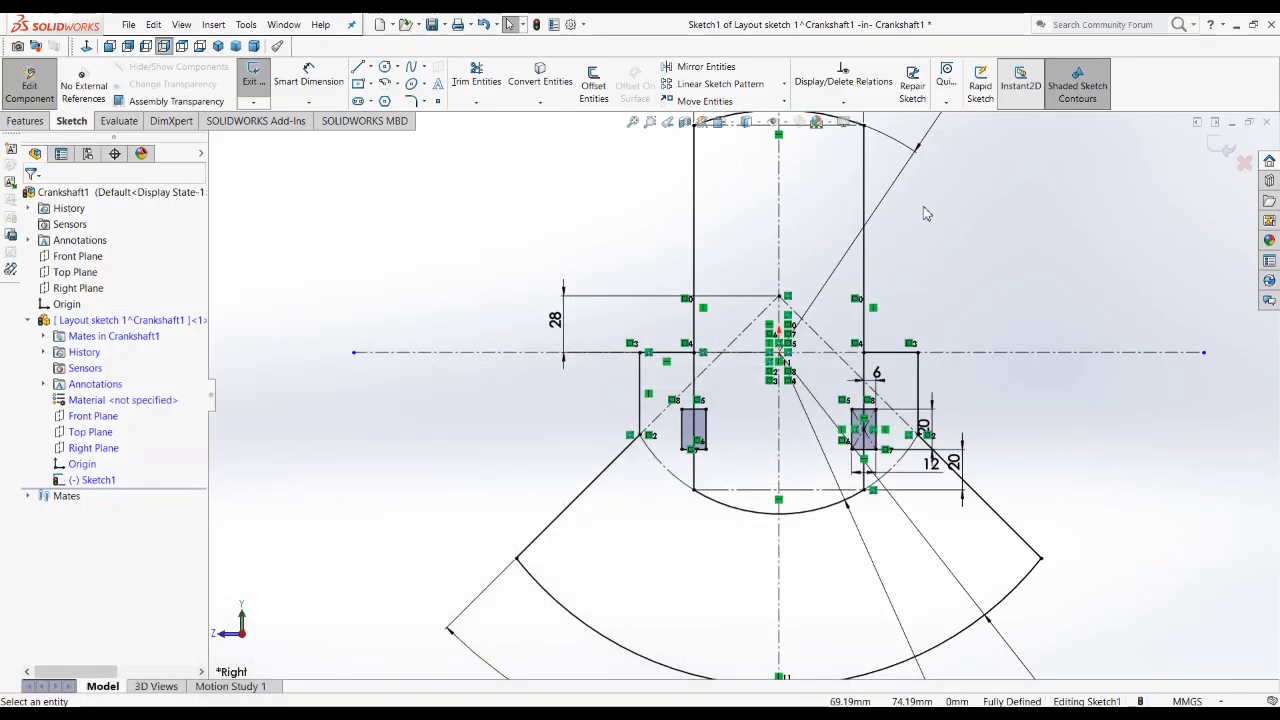
Step: Exit the layout sketch and start a new sketch on the layout part's Right Plane
click(1228, 150)
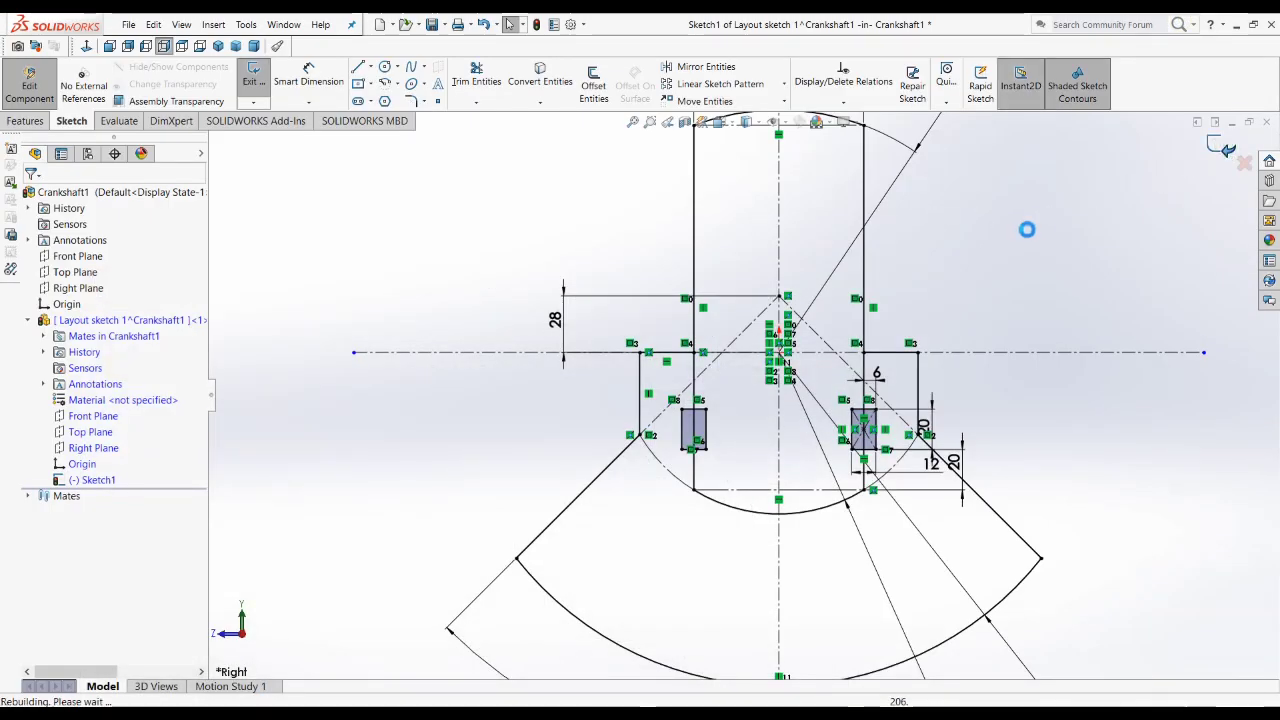
key(f)
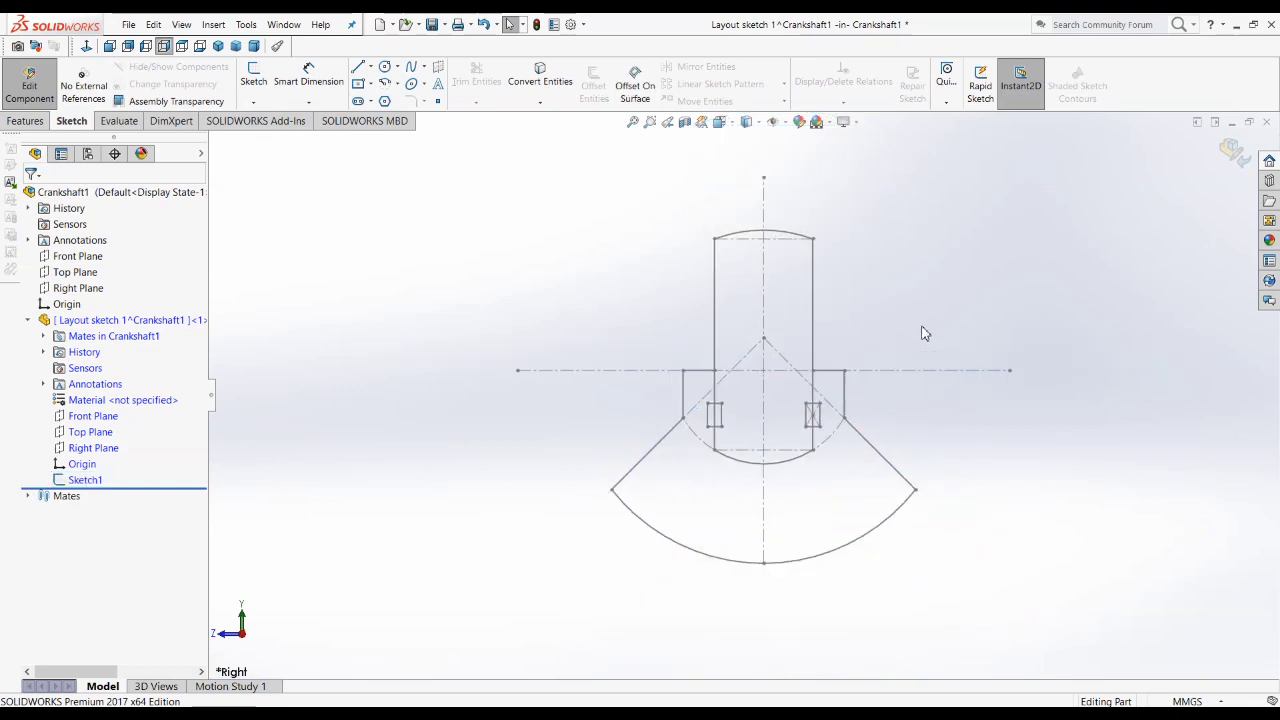
mouse_move(892, 457)
middle_down()
mouse_move(877, 520)
mouse_move(894, 543)
mouse_move(886, 480)
mouse_move(766, 443)
mouse_move(751, 460)
mouse_move(703, 463)
mouse_move(811, 423)
mouse_move(843, 449)
mouse_move(838, 400)
middle_up()
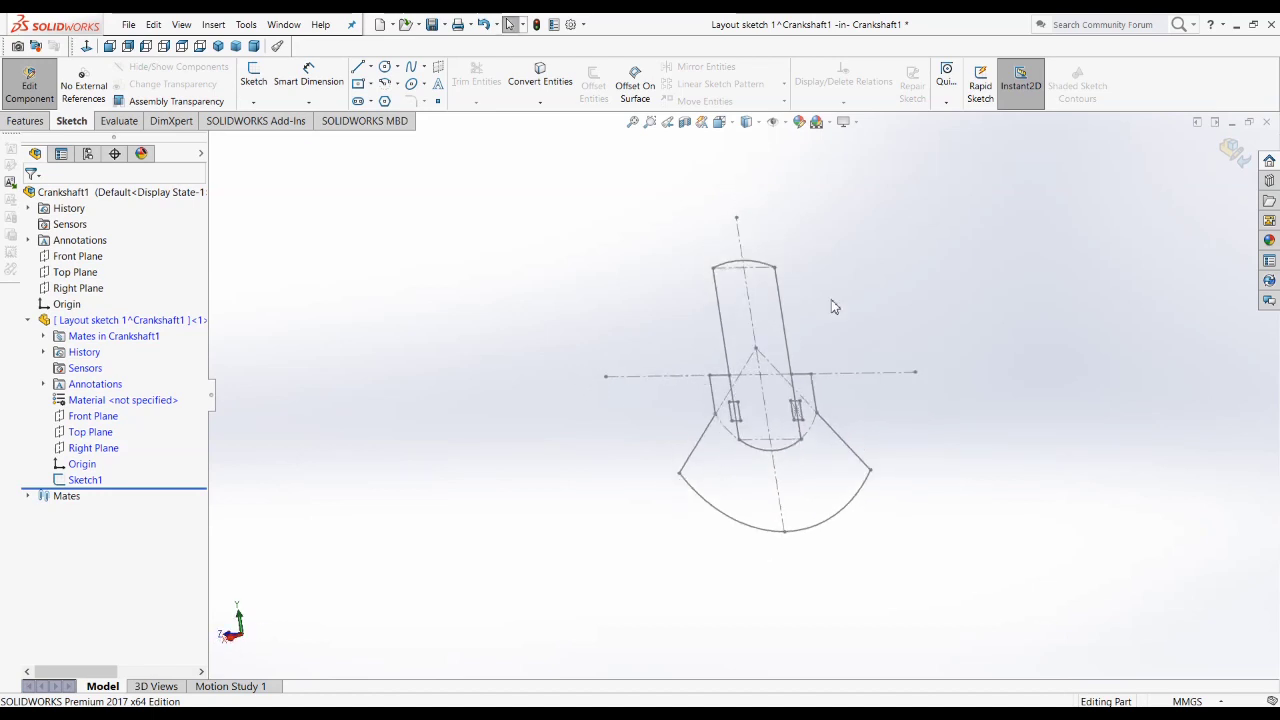
click(88, 448)
click(99, 426)
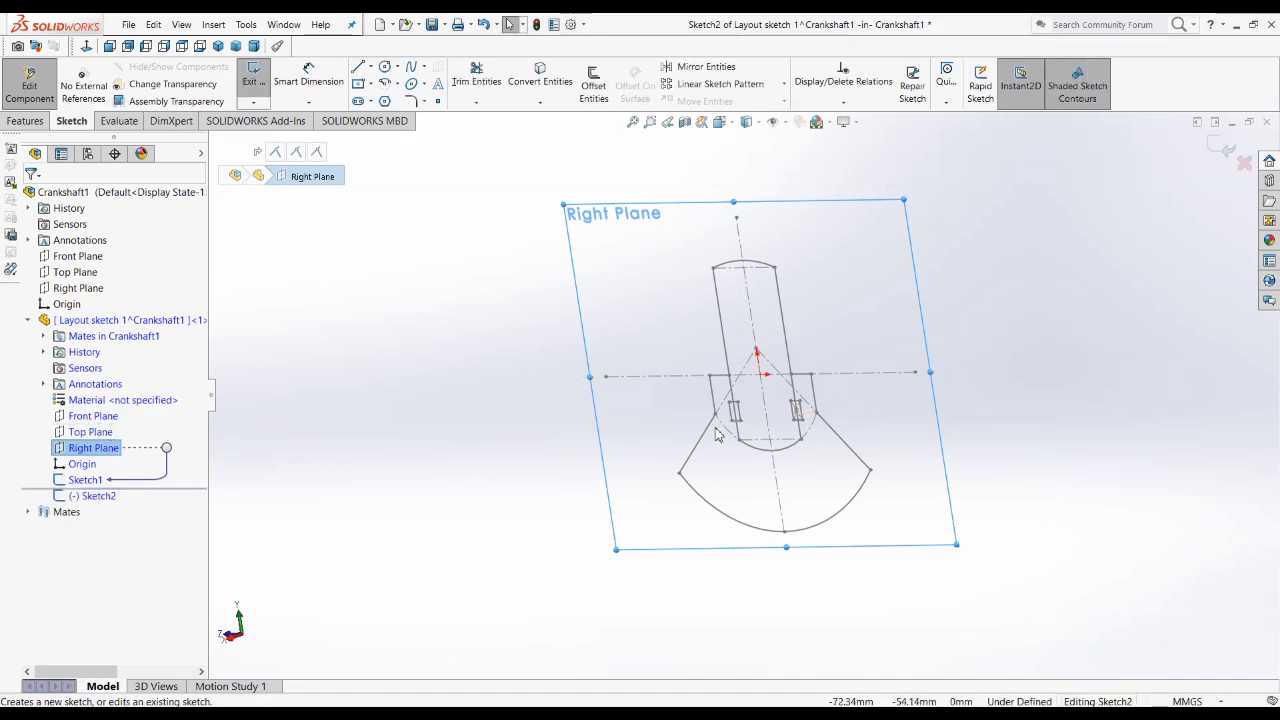
Step: Draw two concentric circles centred on the origin, with radii of about 24.5 mm and 44 mm
scroll(836, 370, down, 3)
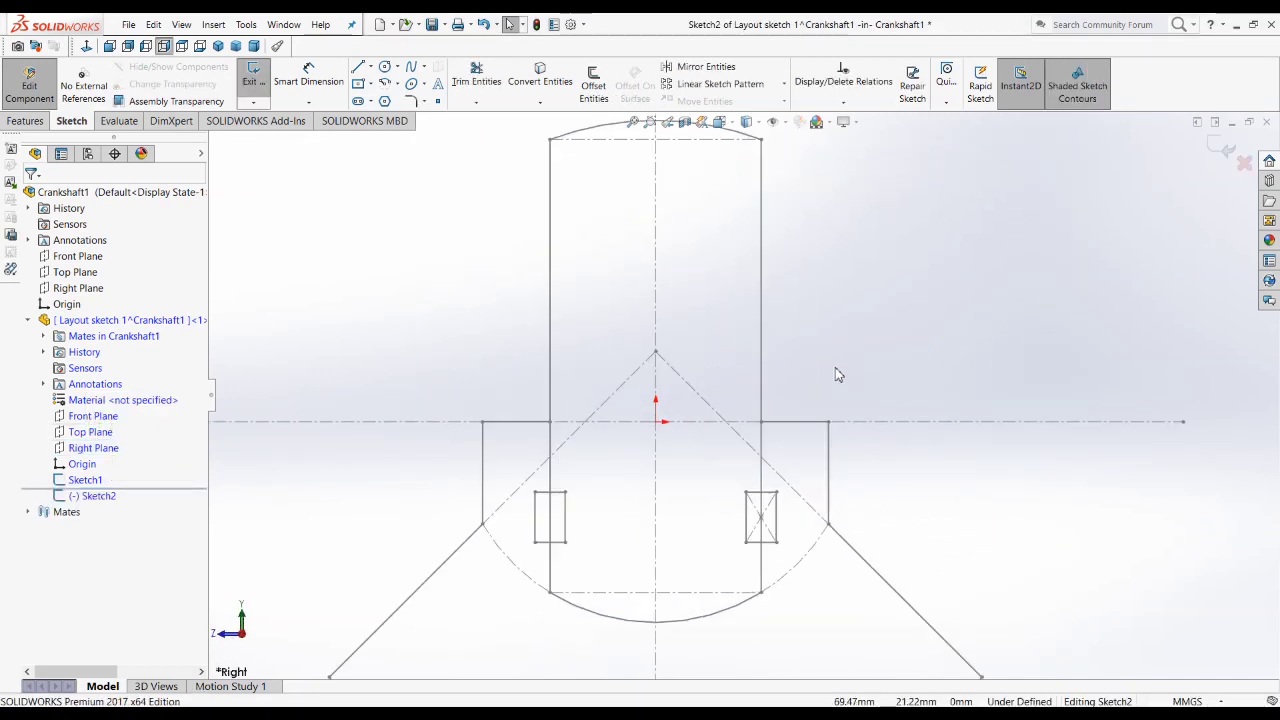
click(386, 67)
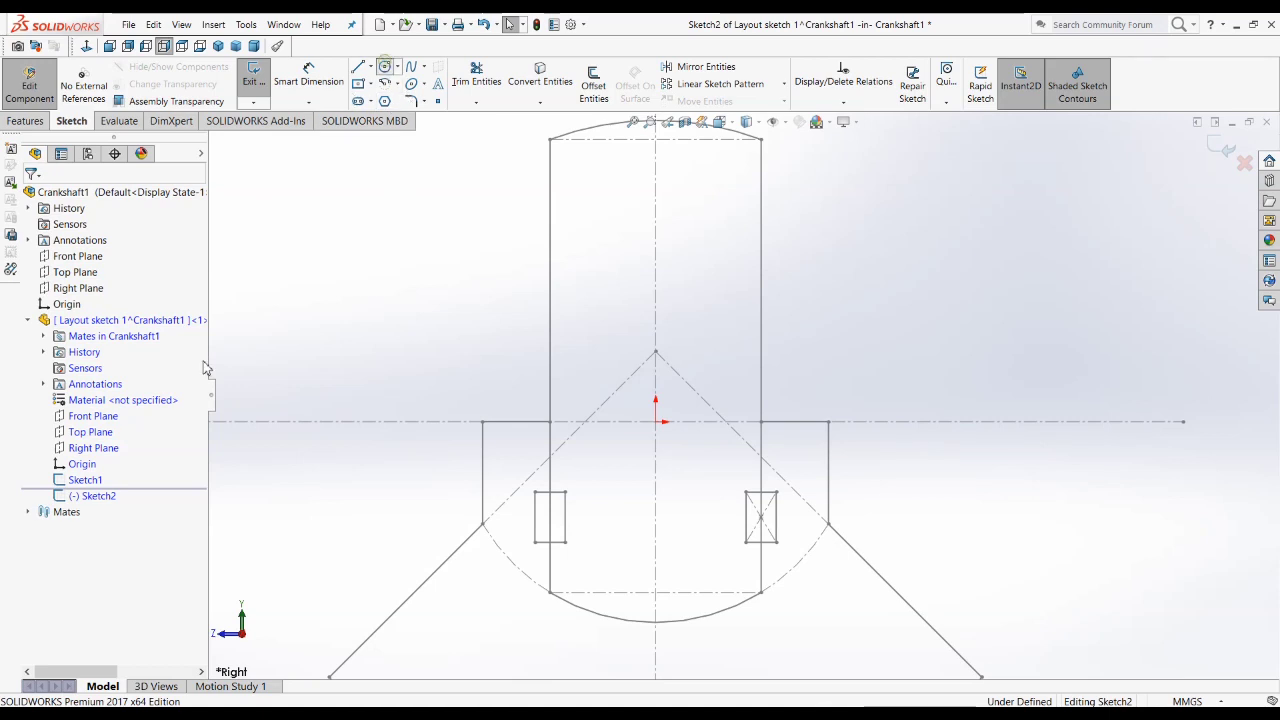
key(alt+Tab)
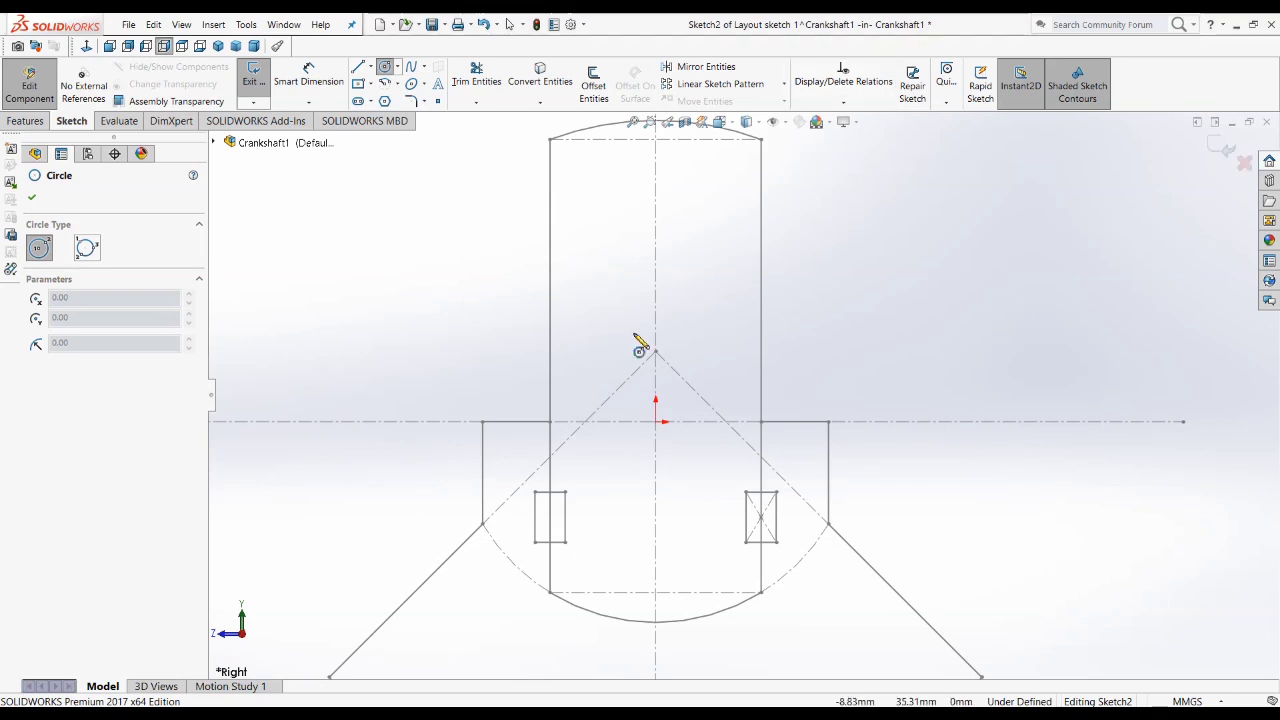
scroll(640, 343, up, 3)
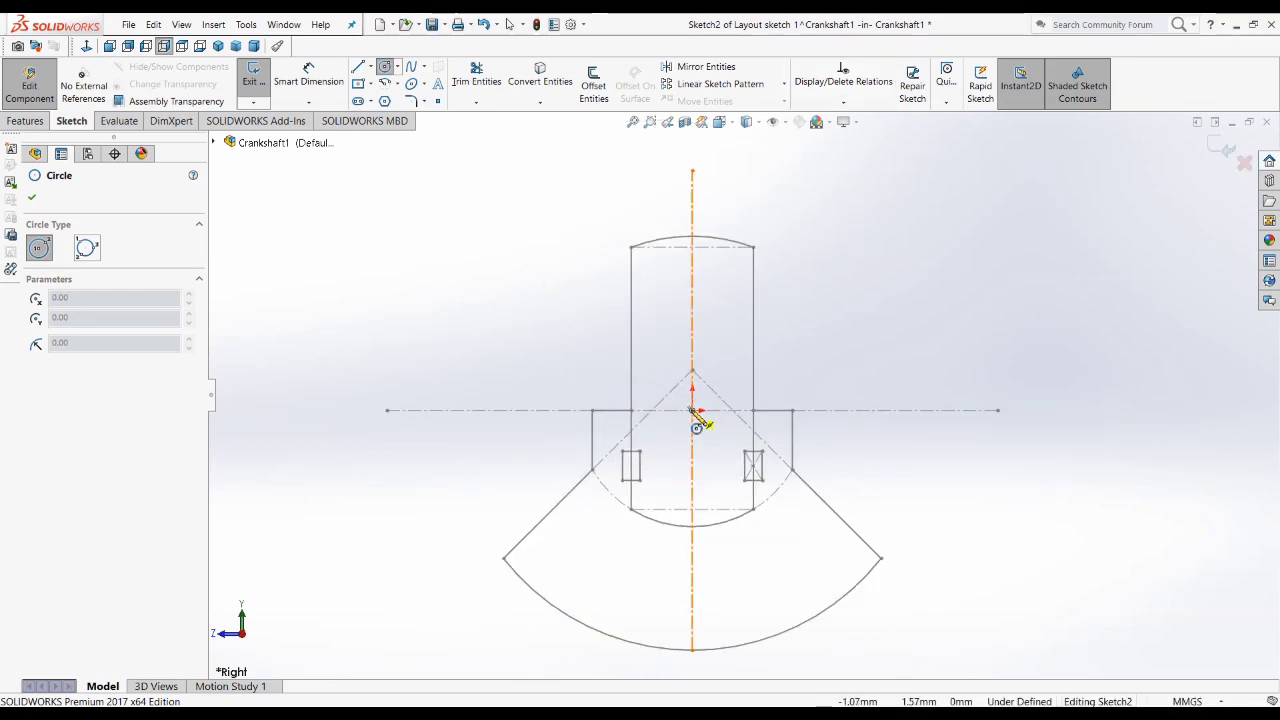
click(692, 410)
click(680, 450)
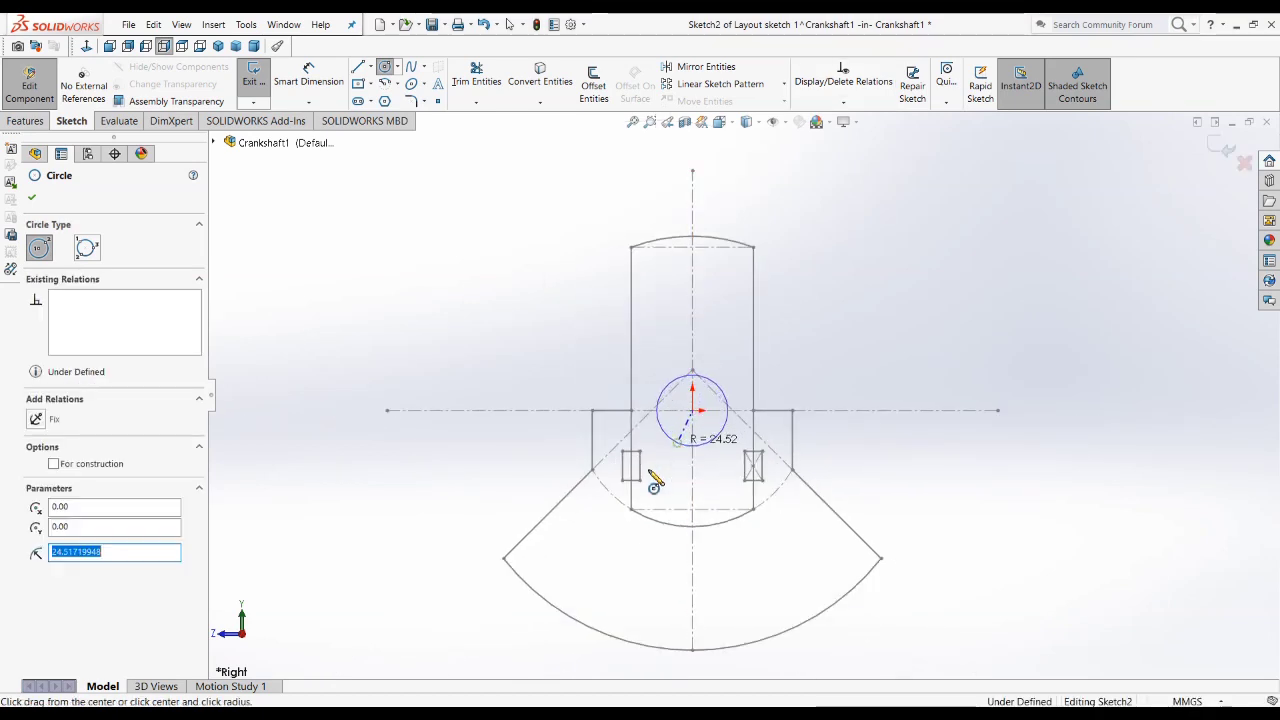
click(692, 410)
click(668, 473)
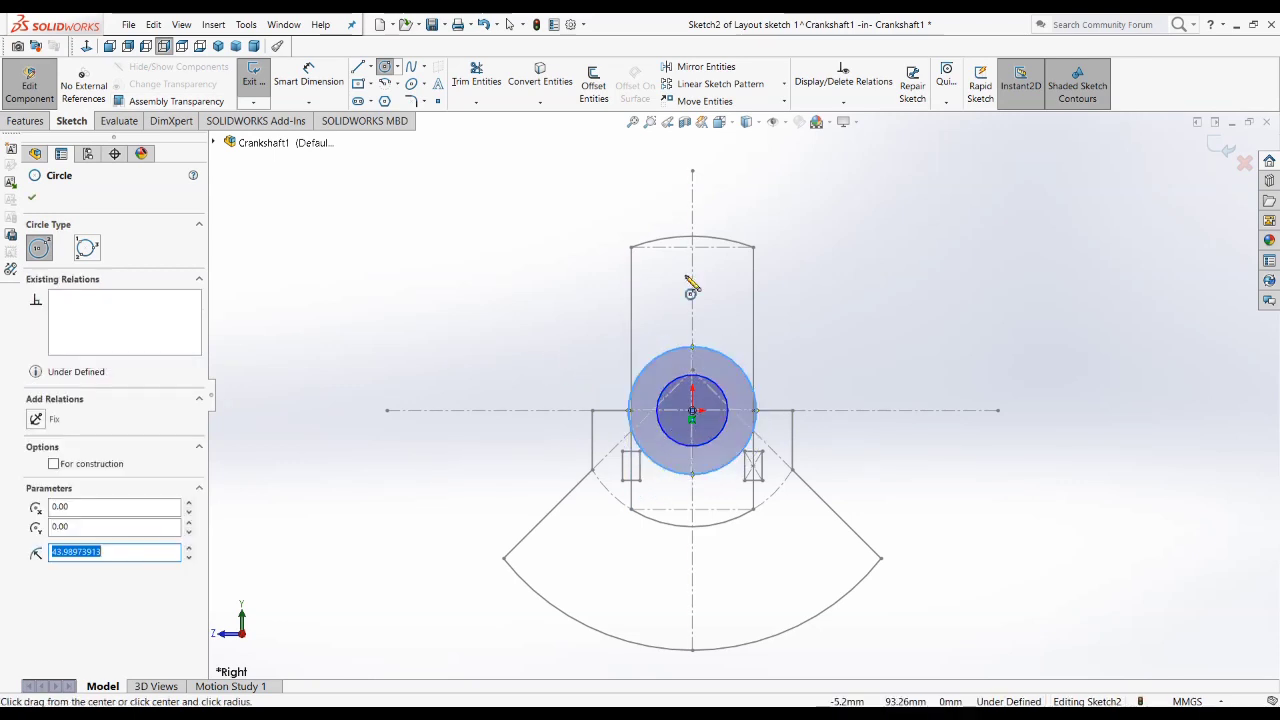
Step: Draw two concentric circles on the vertical centreline above the origin, with radii of about 25 mm and 41.5 mm
click(692, 273)
click(667, 299)
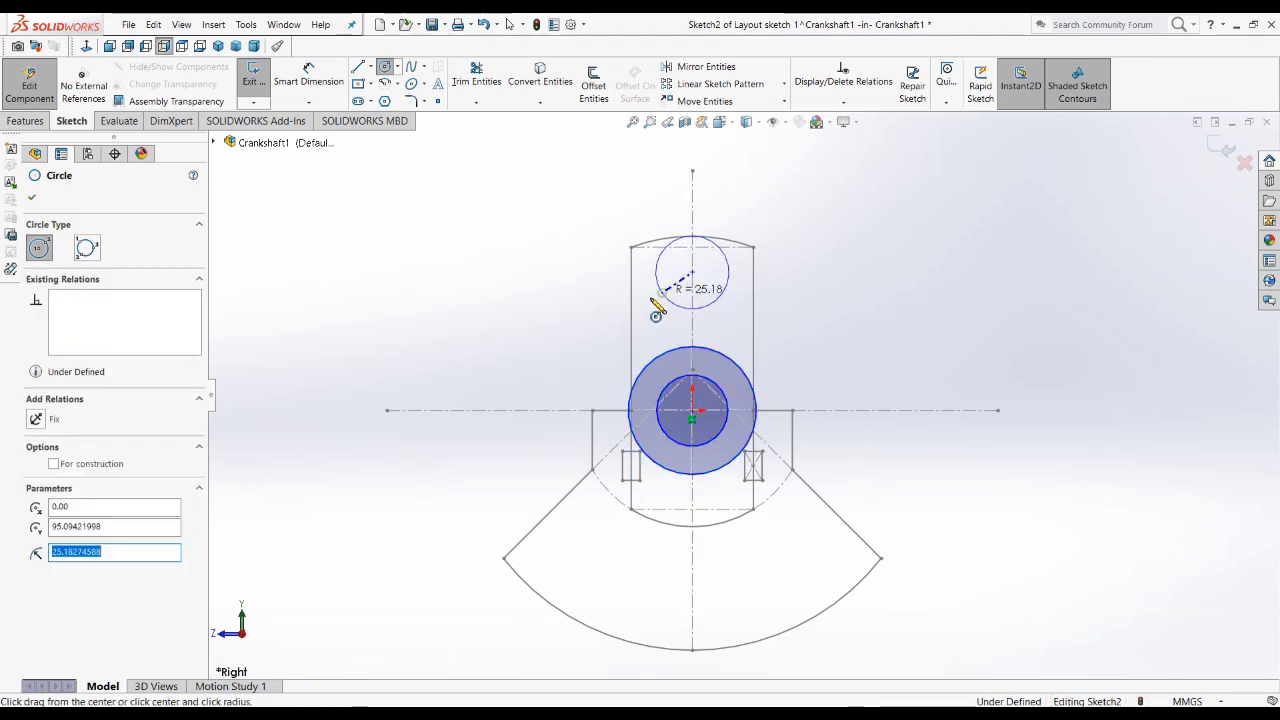
click(692, 272)
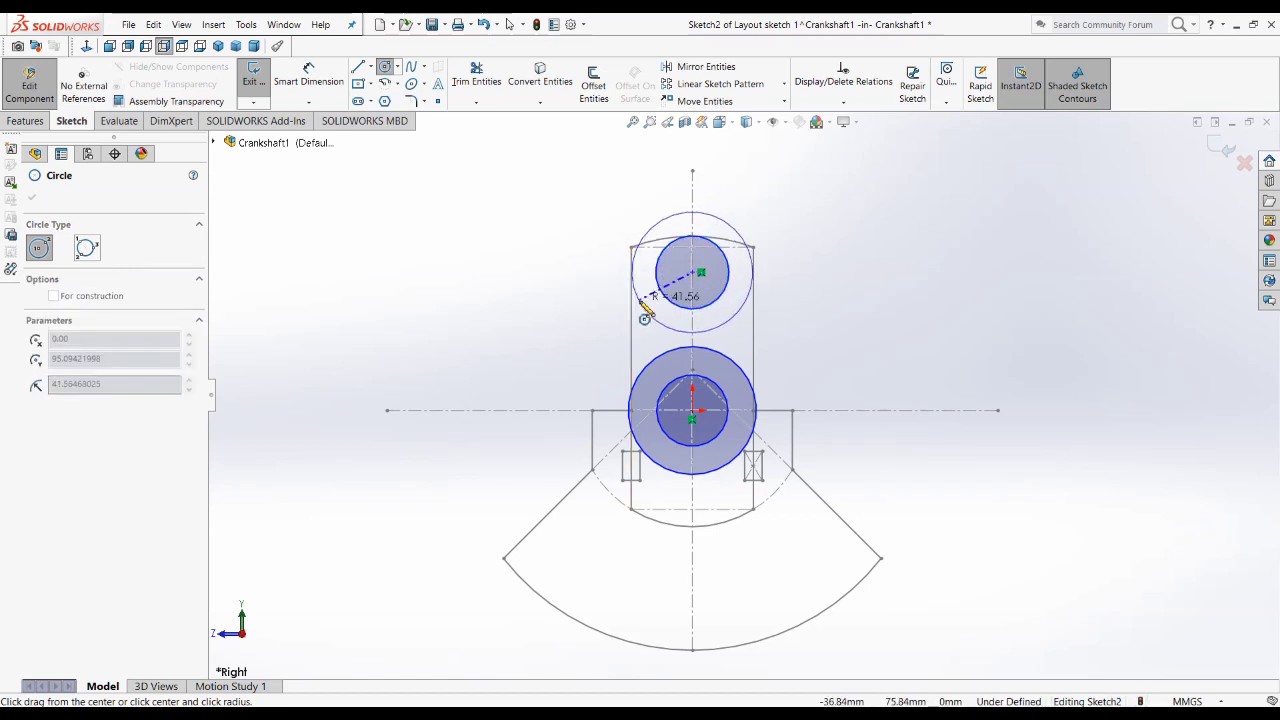
click(644, 312)
key(Escape)
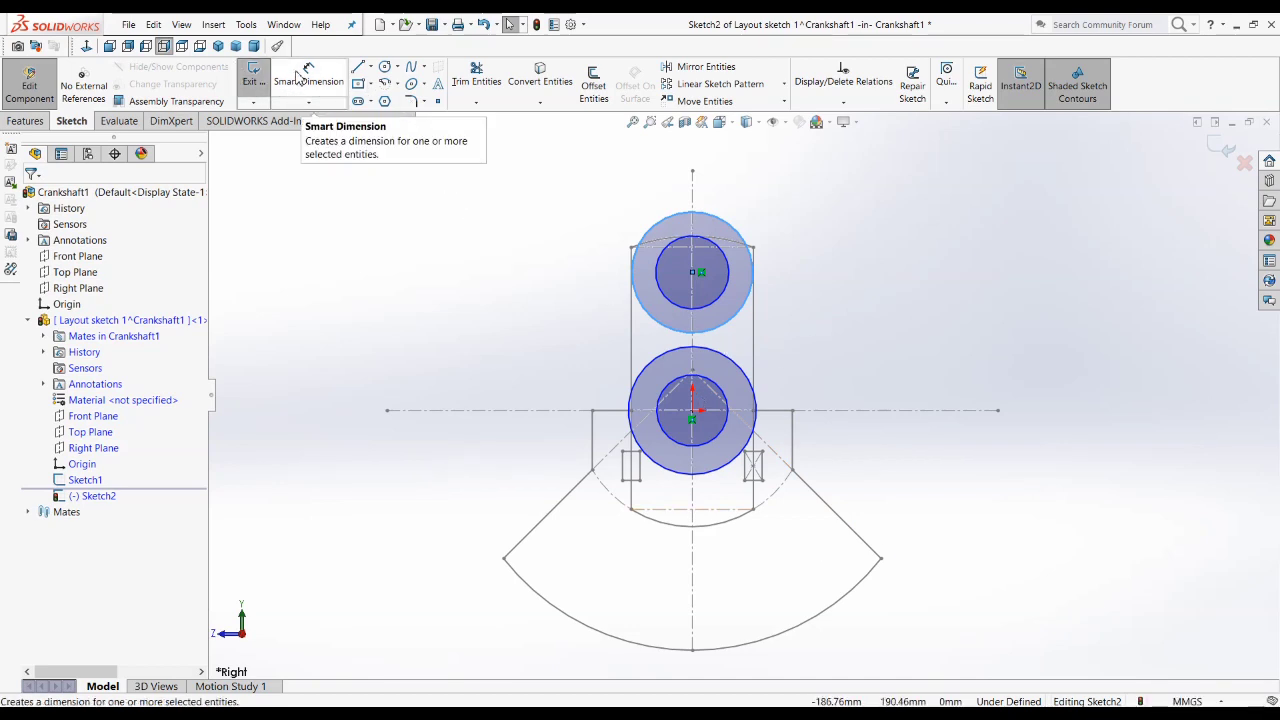
Step: Dimension the two circles centred on the origin with diameters of 55 mm for the inner and 80 mm for the outer
click(299, 79)
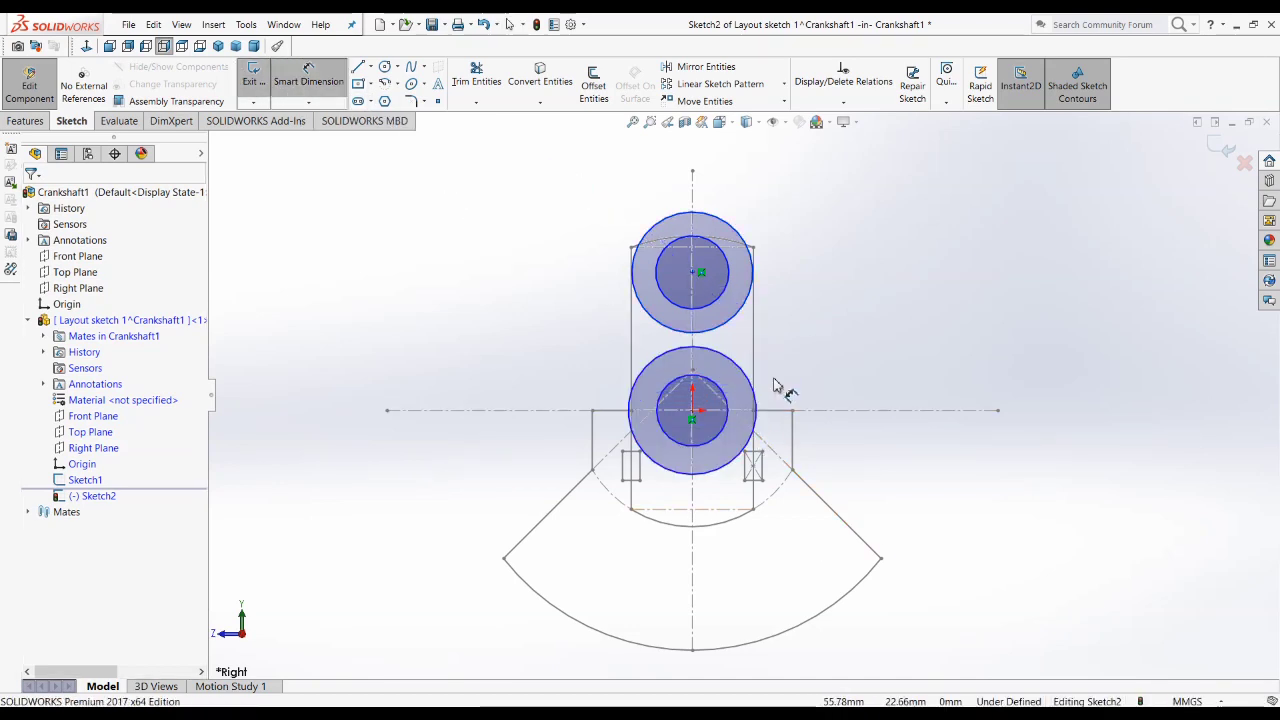
click(716, 393)
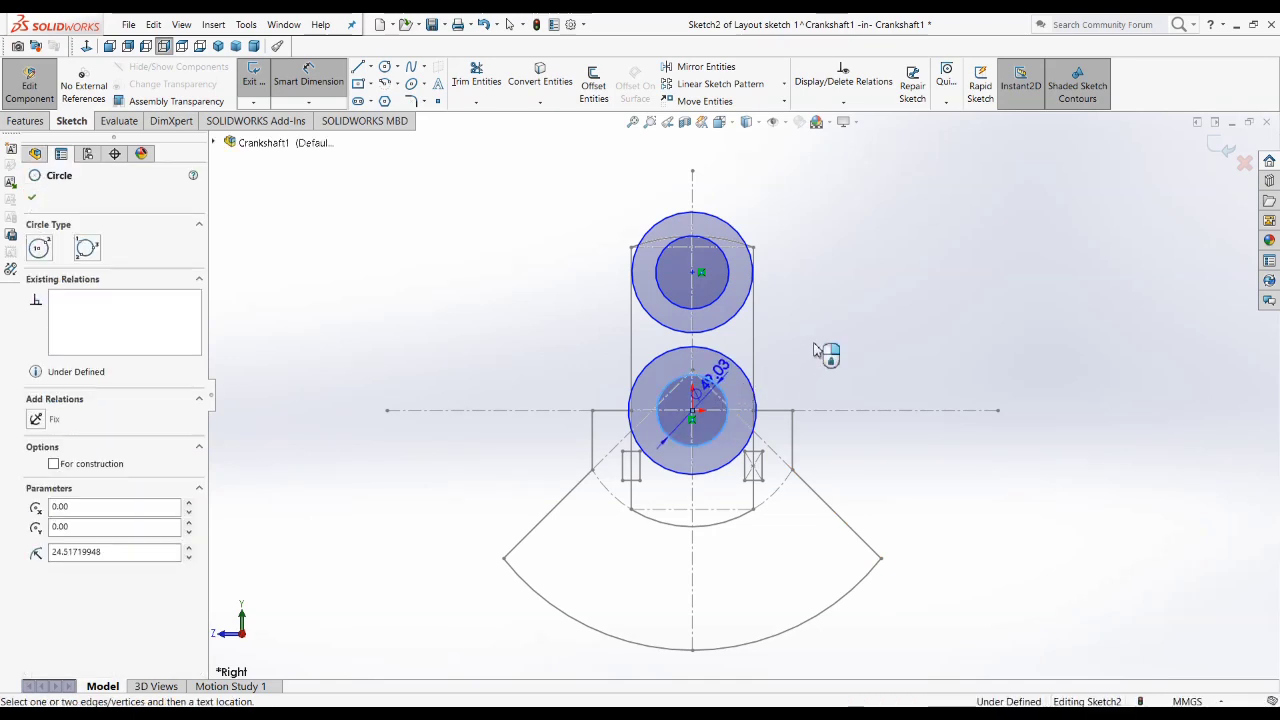
click(816, 340)
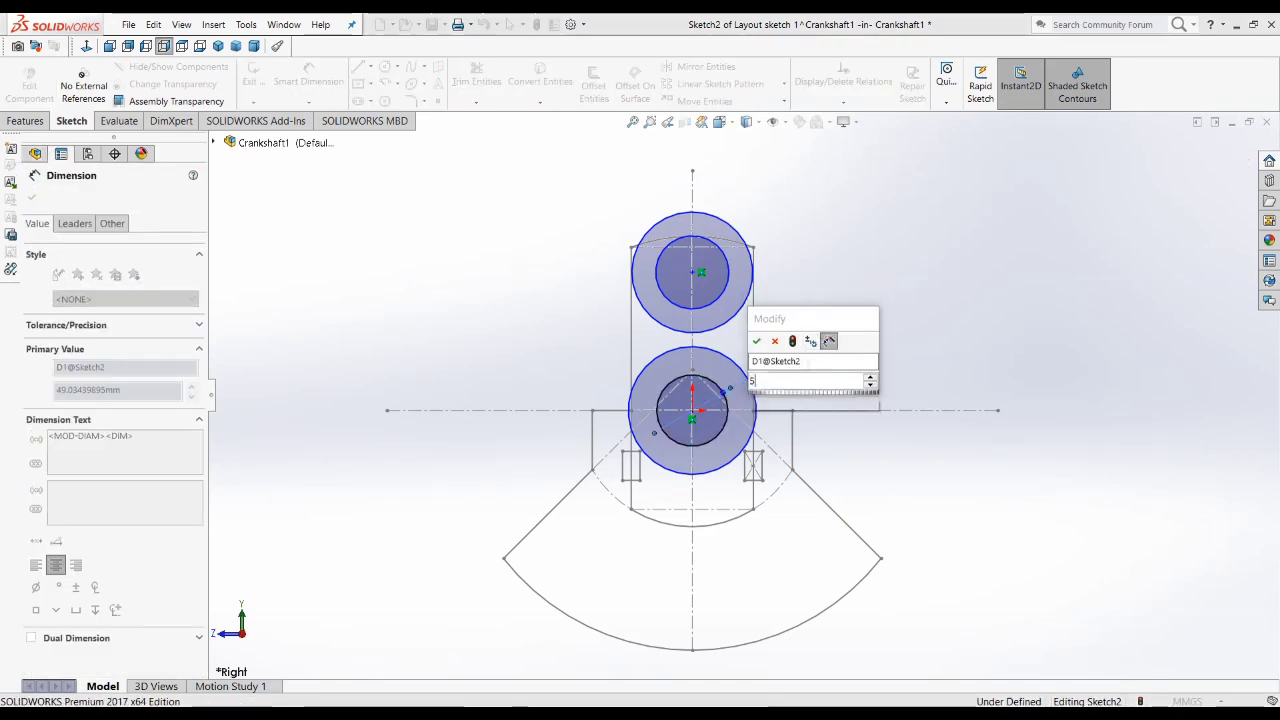
text(55)
key(Return)
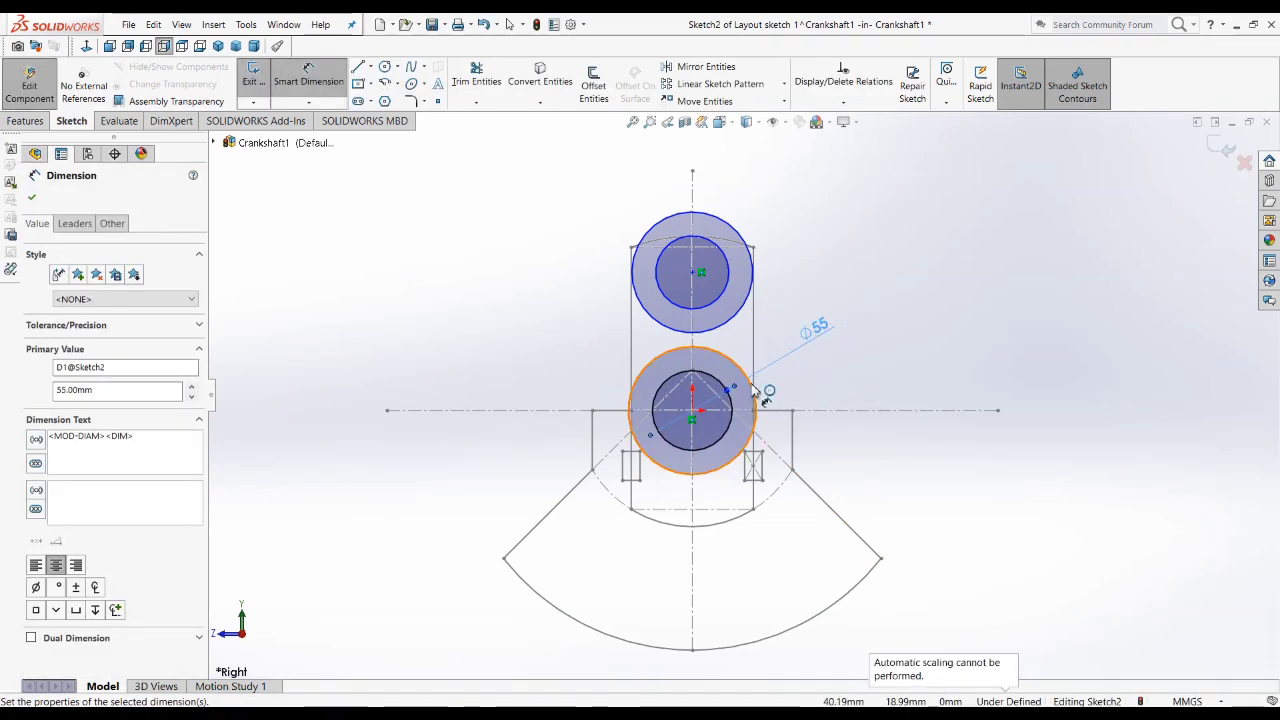
click(838, 377)
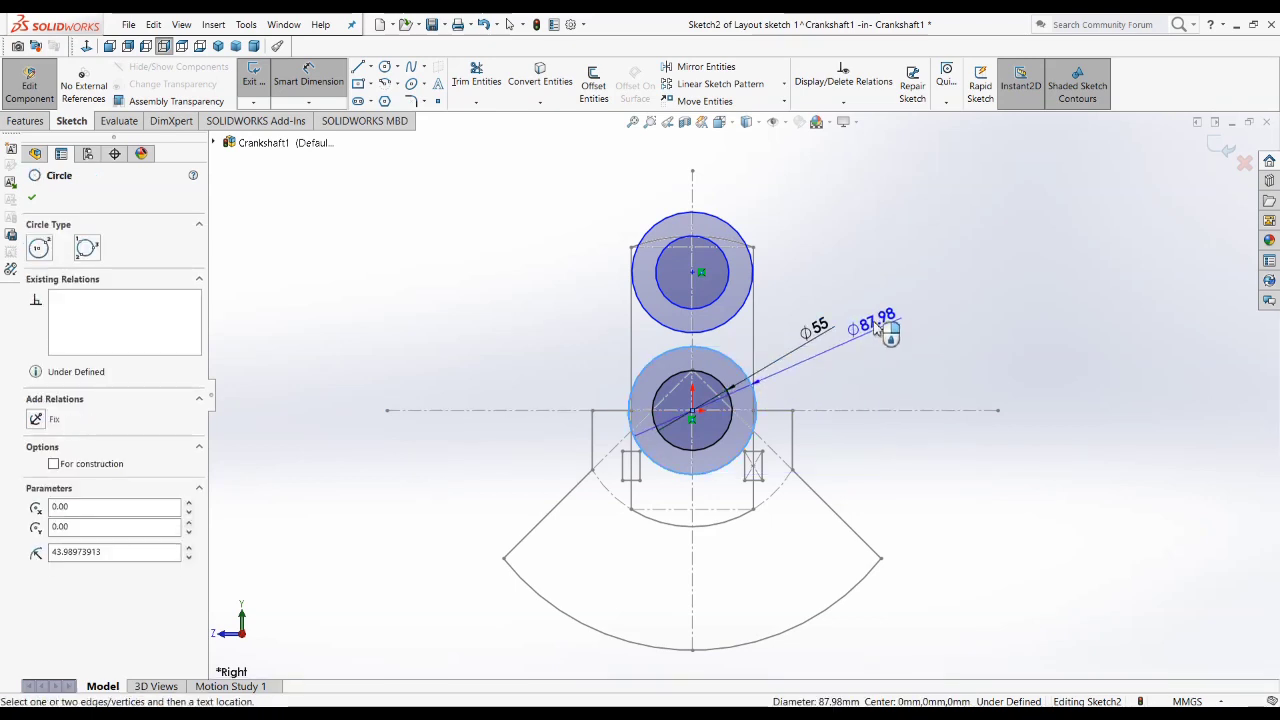
click(843, 262)
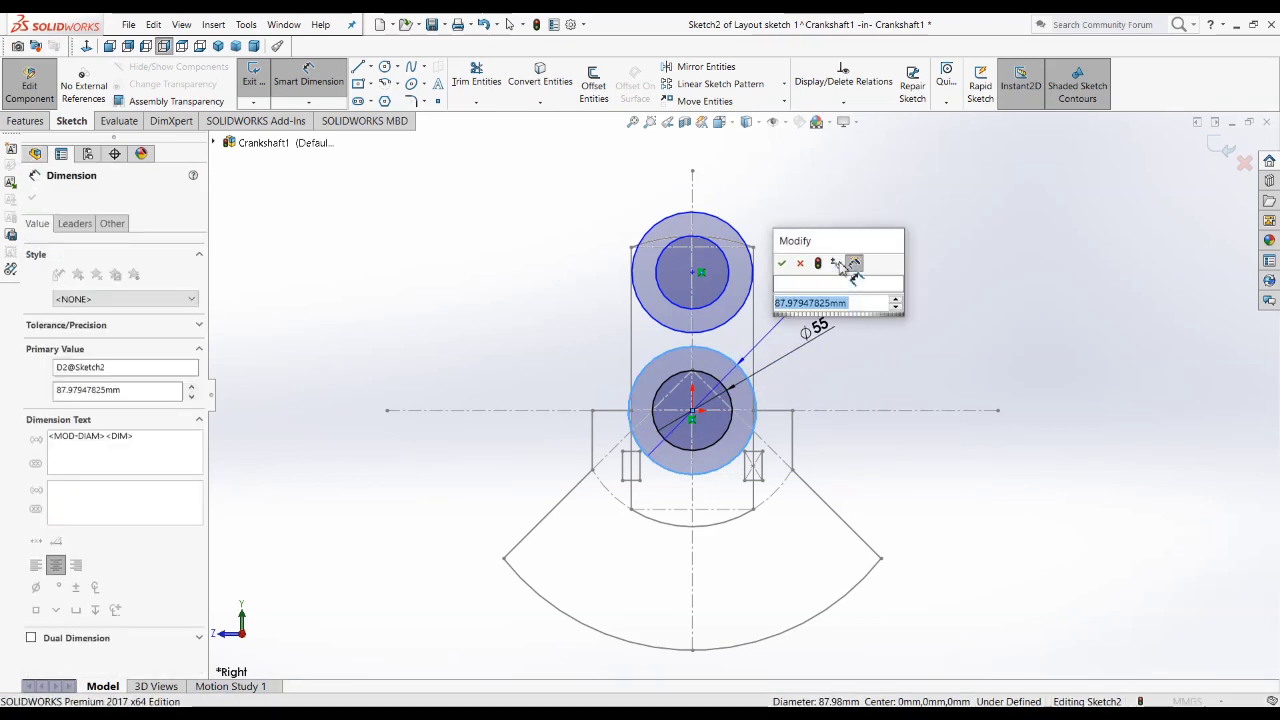
text(80)
key(Return)
key(Escape)
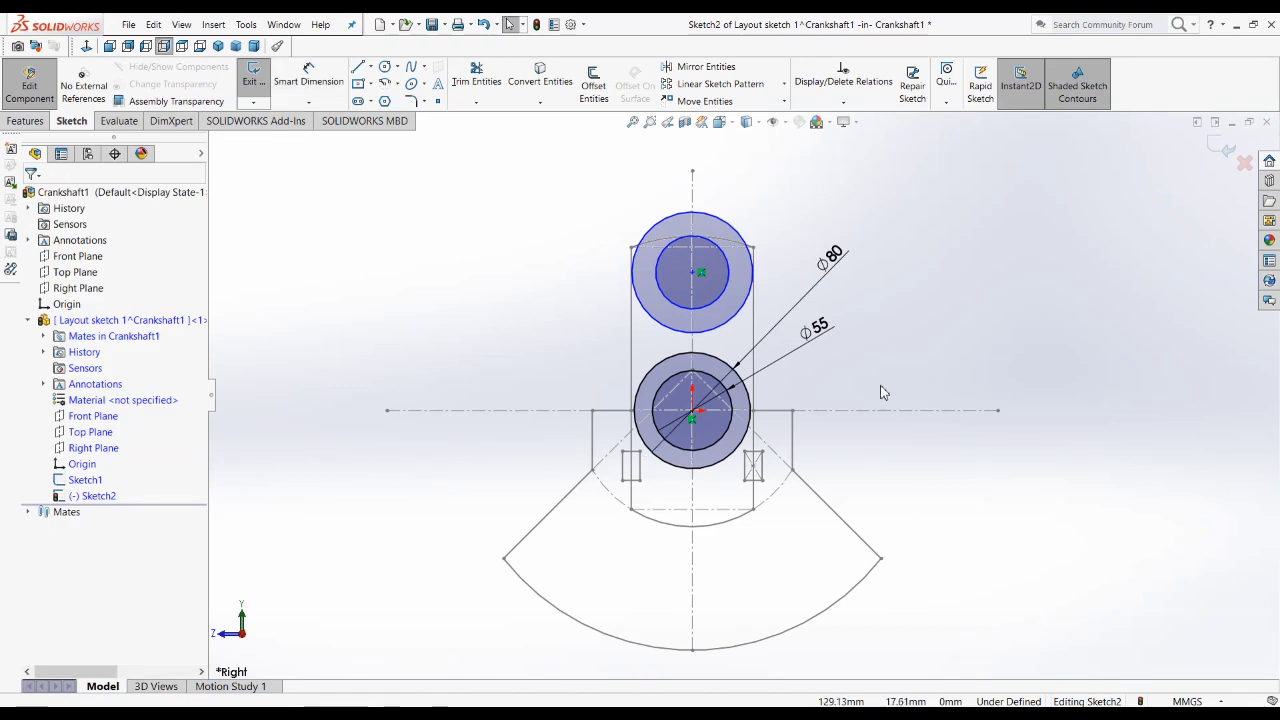
Step: Make the upper outer and inner circles equal to the matching outer and inner circles at the origin
click(714, 361)
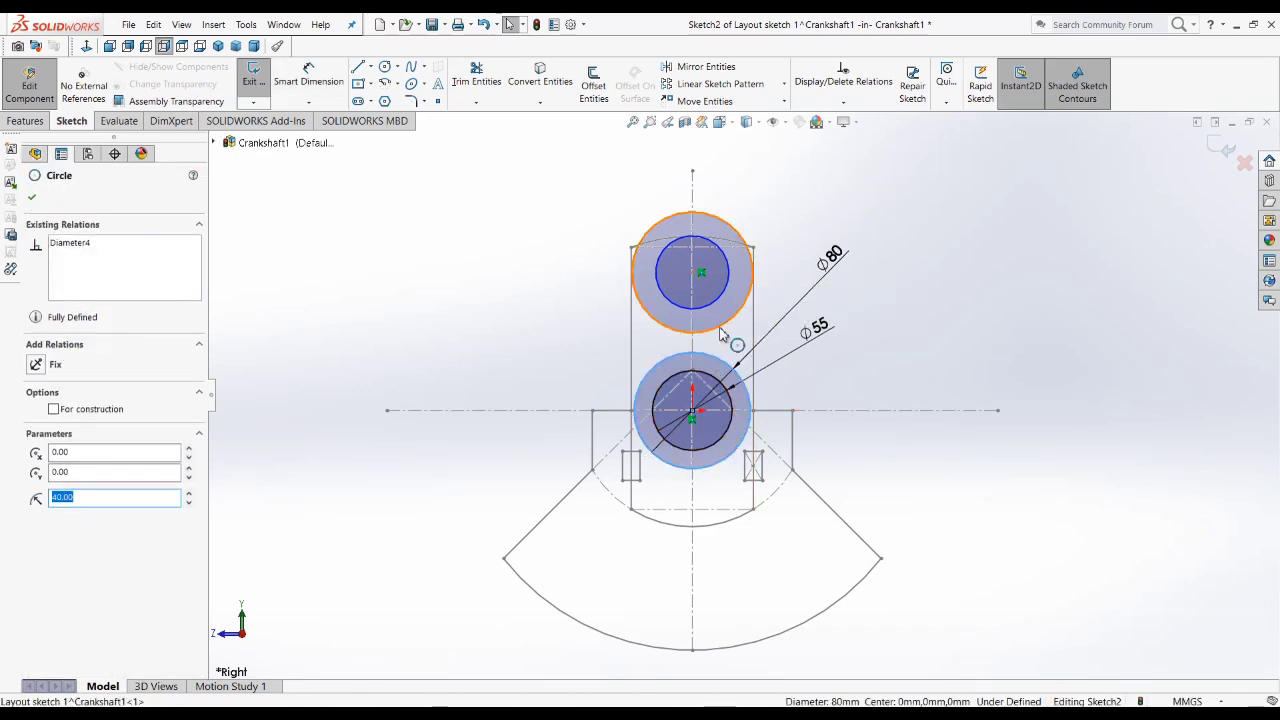
ctrl+click(720, 334)
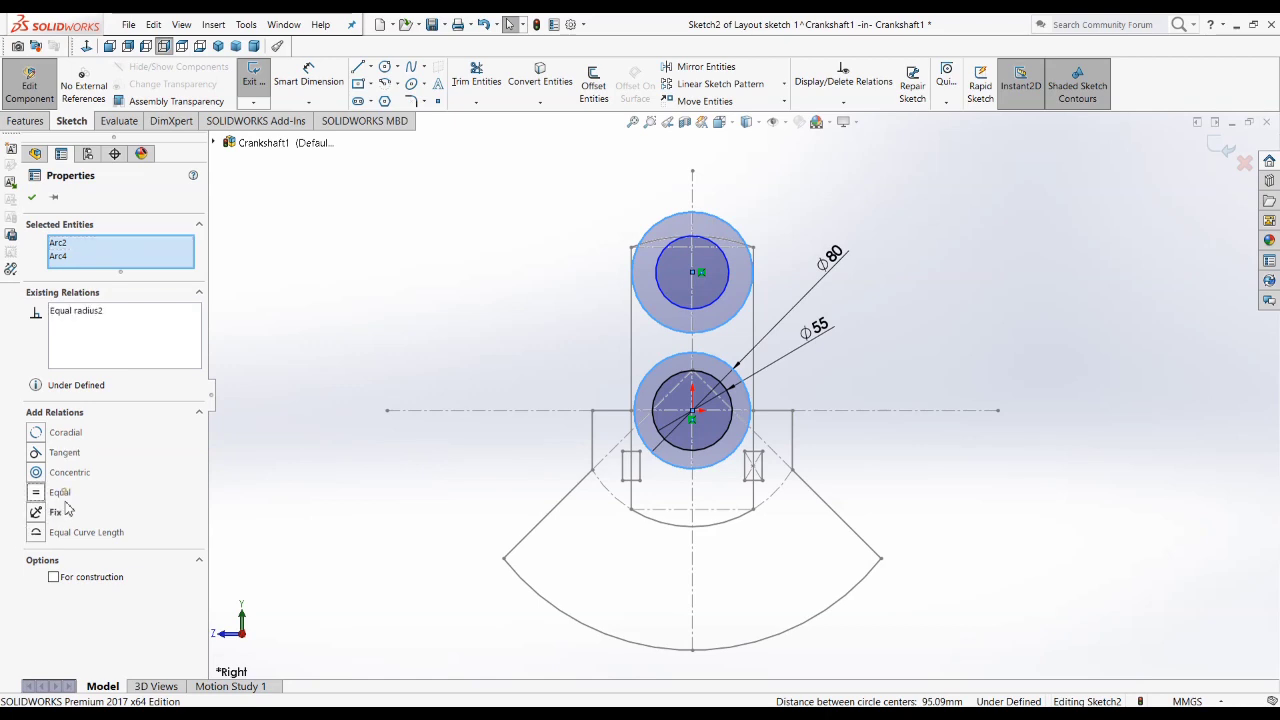
click(1000, 371)
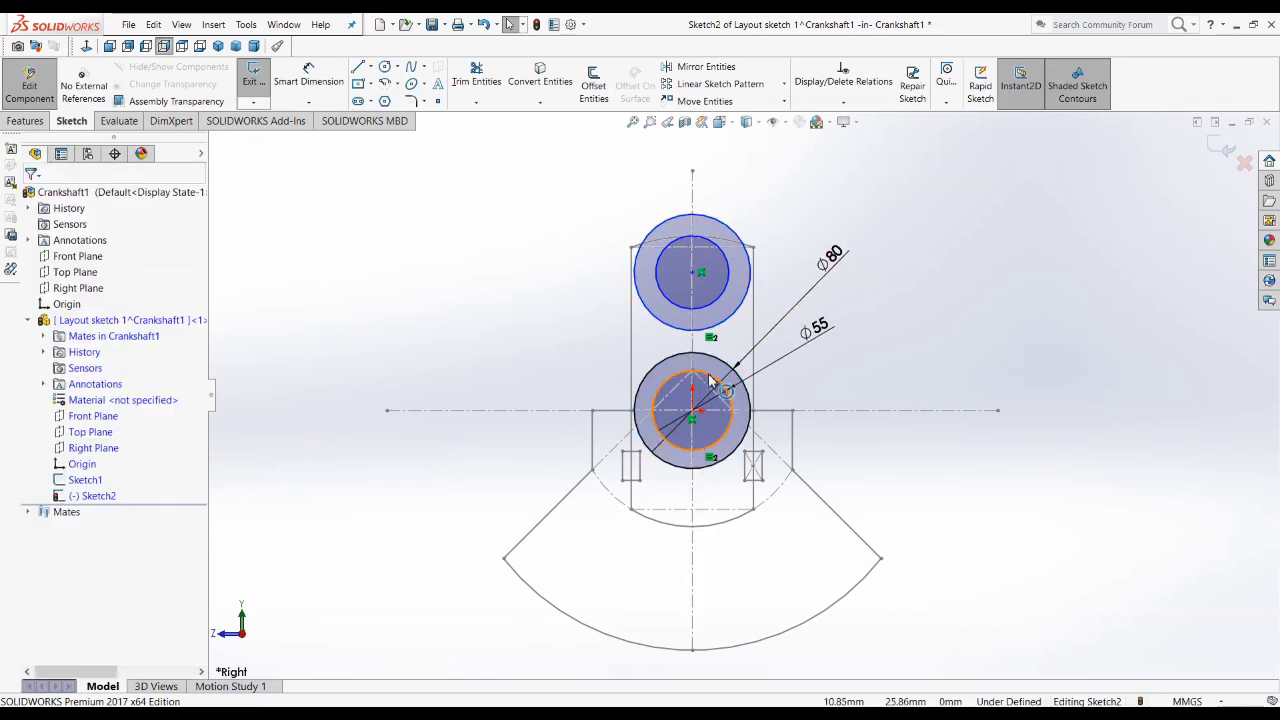
click(707, 383)
ctrl+click(706, 317)
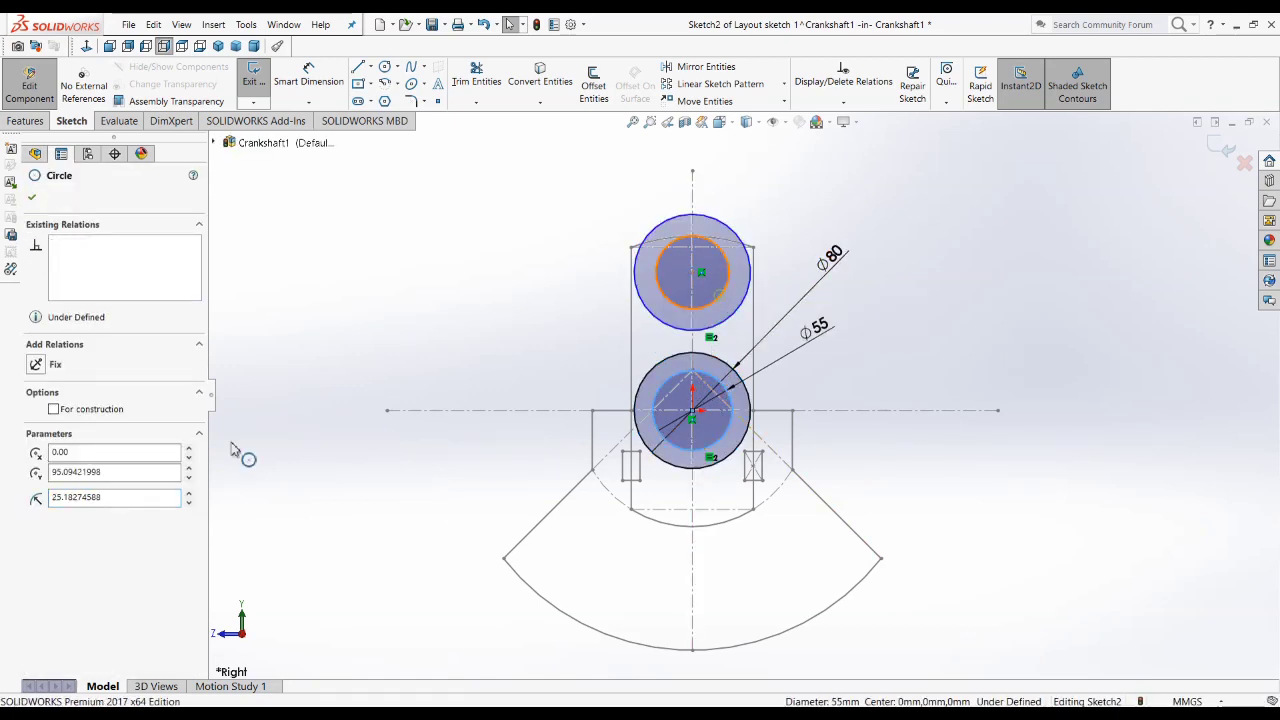
click(60, 492)
click(940, 445)
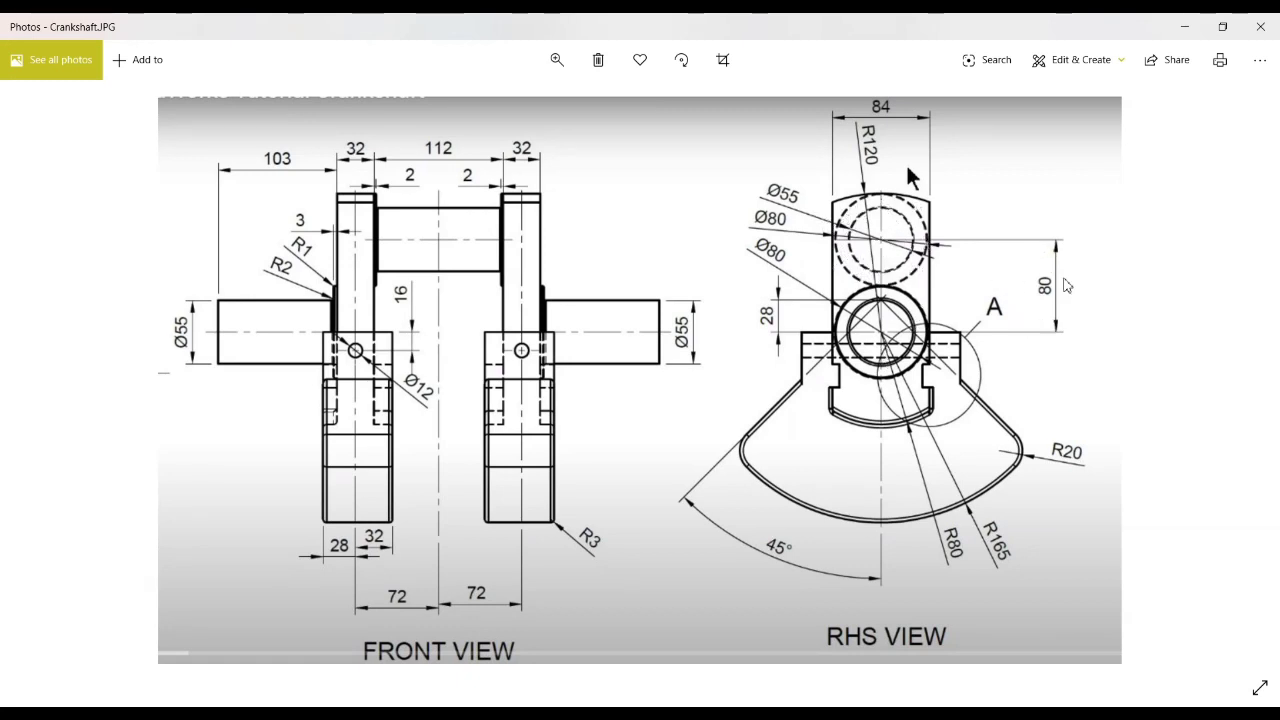
Step: Set the vertical distance between the upper circles' centre and the origin to 80 mm
click(1184, 36)
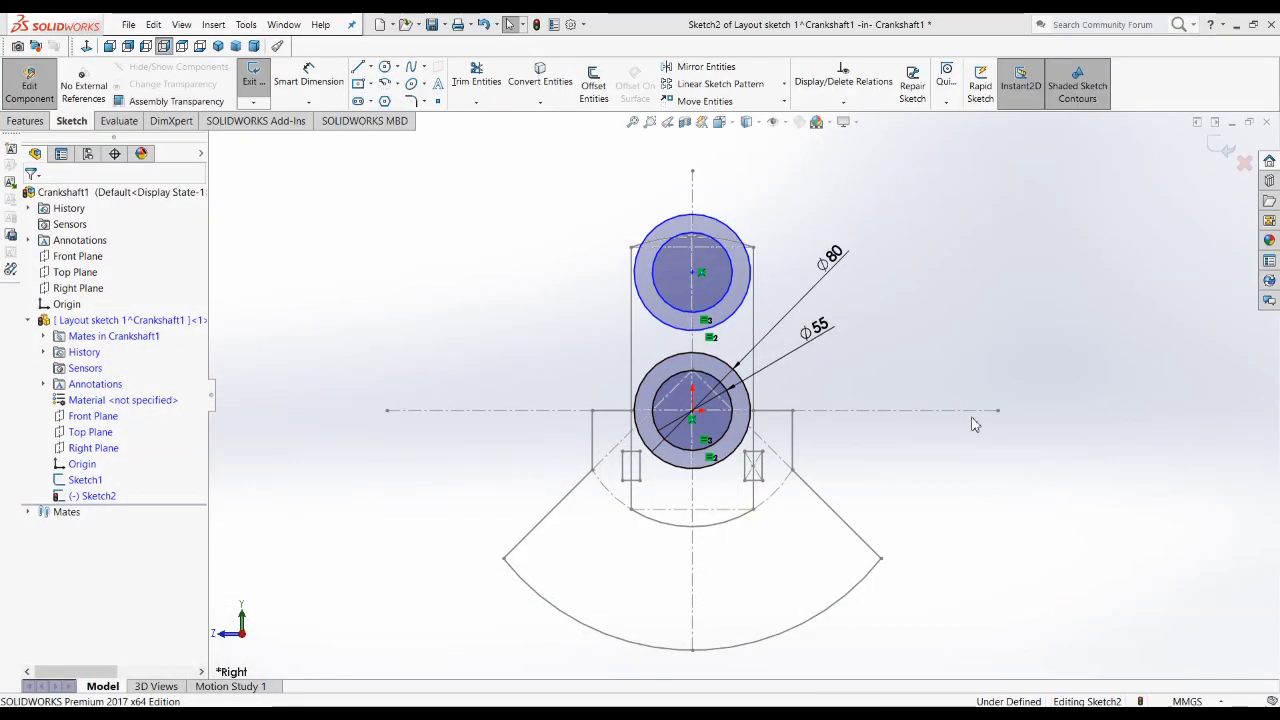
click(310, 75)
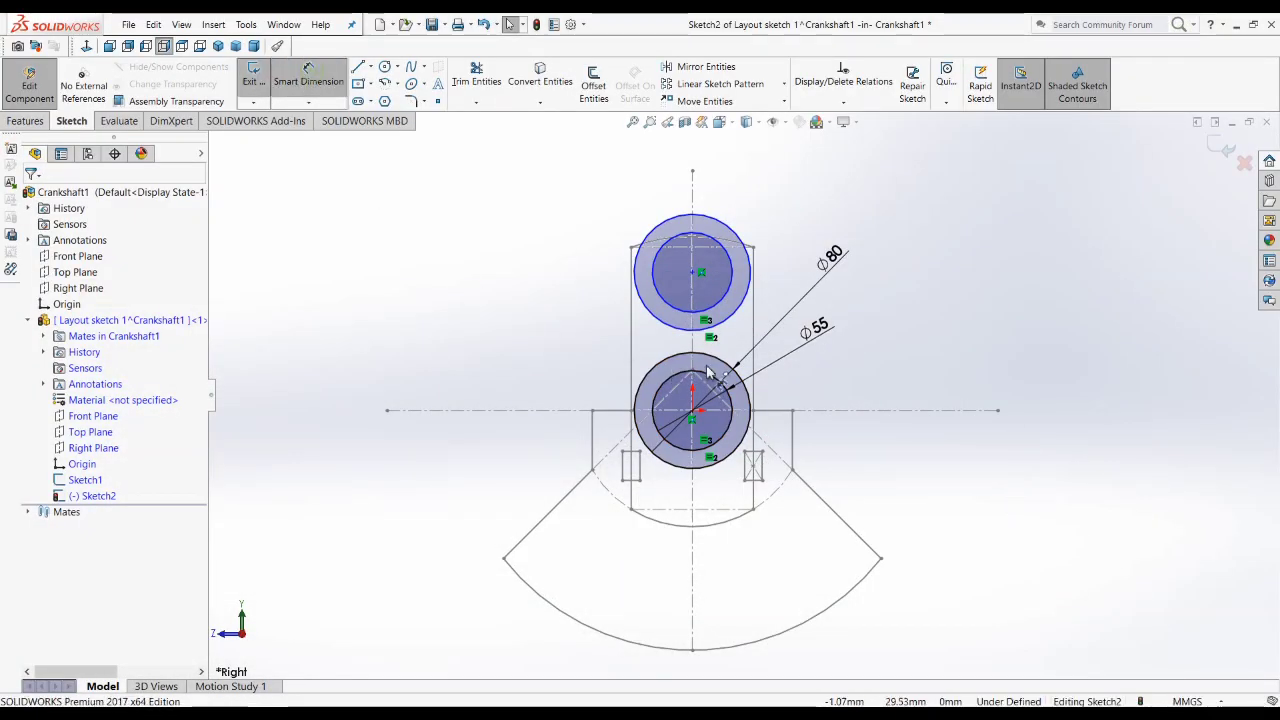
click(692, 273)
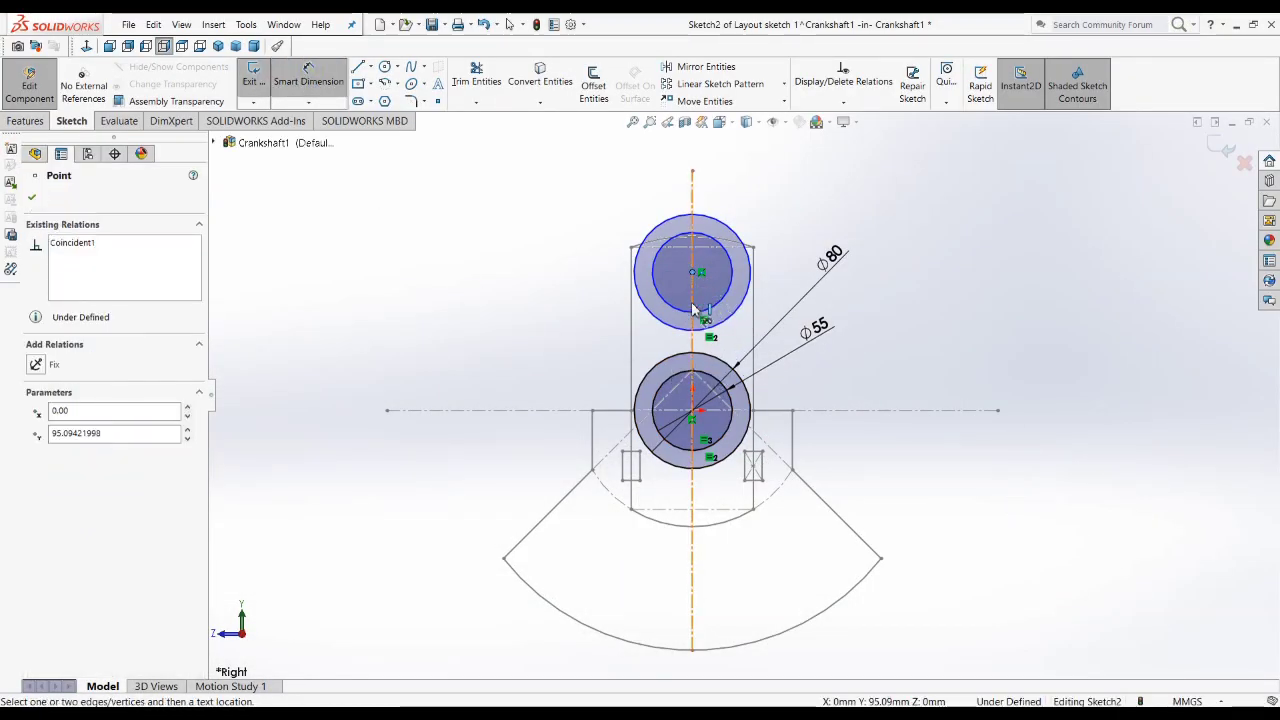
click(692, 410)
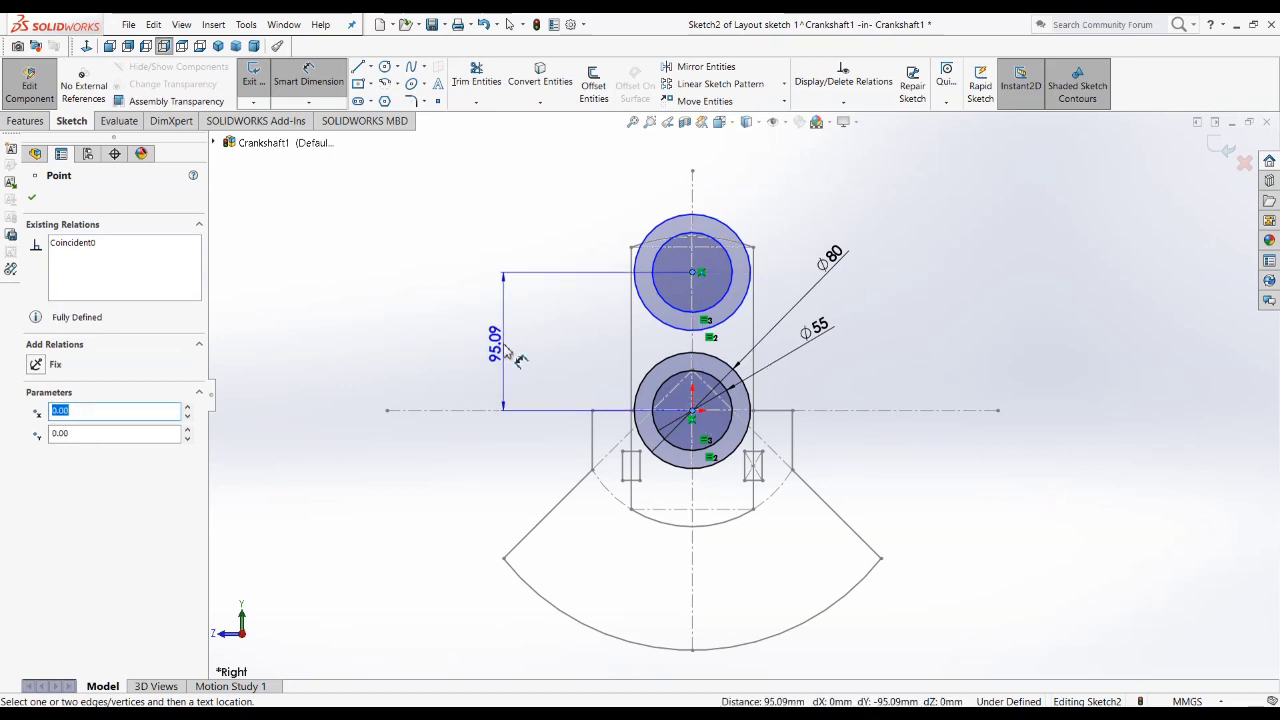
click(500, 345)
text(80)
key(Return)
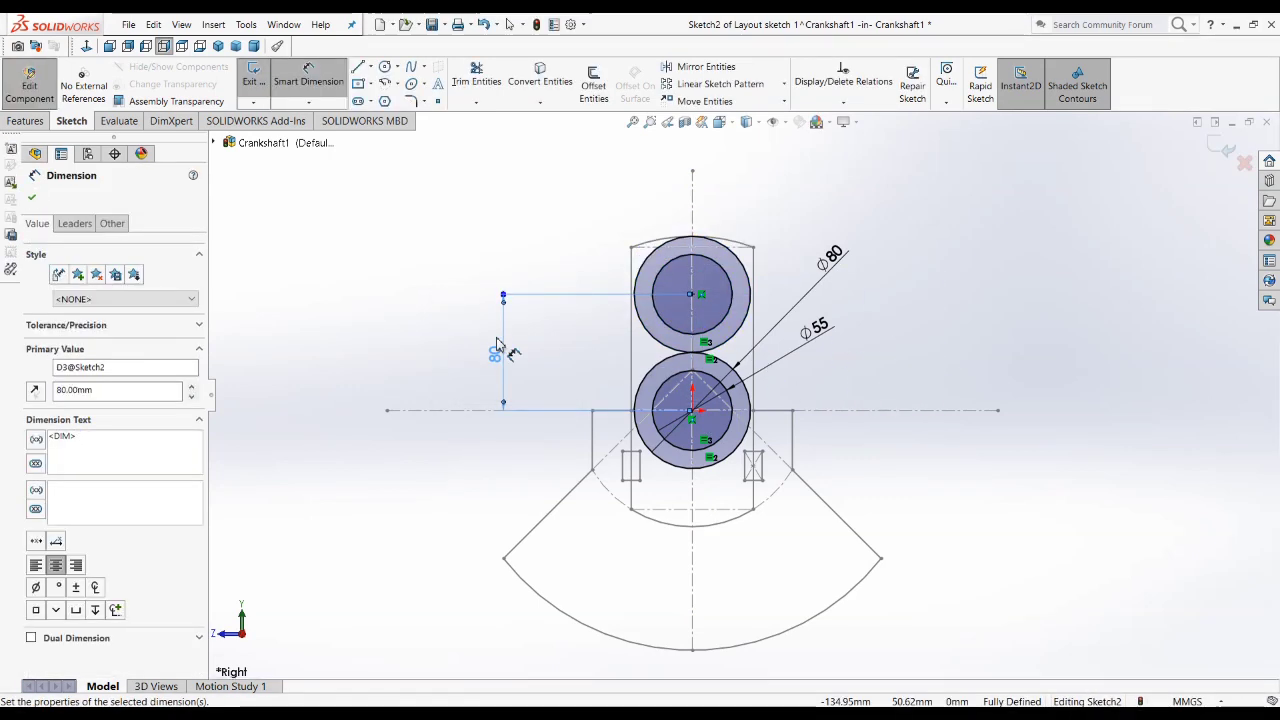
click(300, 394)
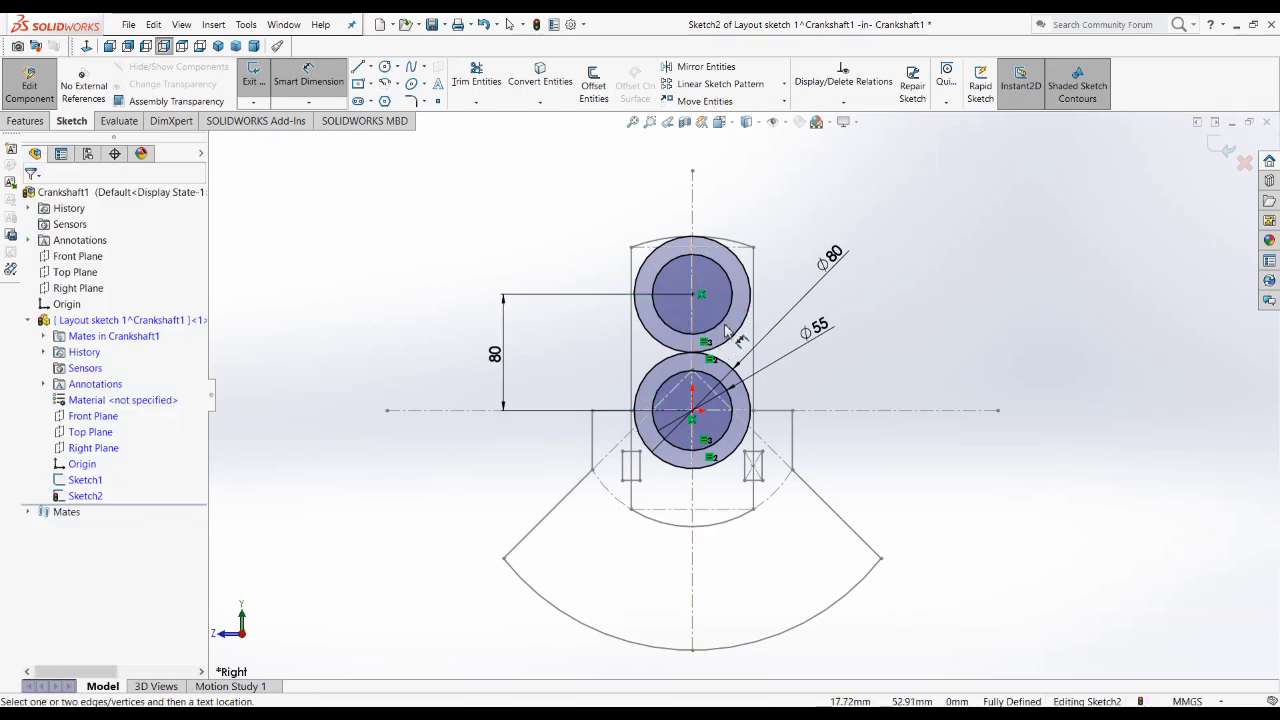
Step: Test the equal relation by setting the lower inner circle's diameter to 20 mm and back to 55 mm
click(822, 328)
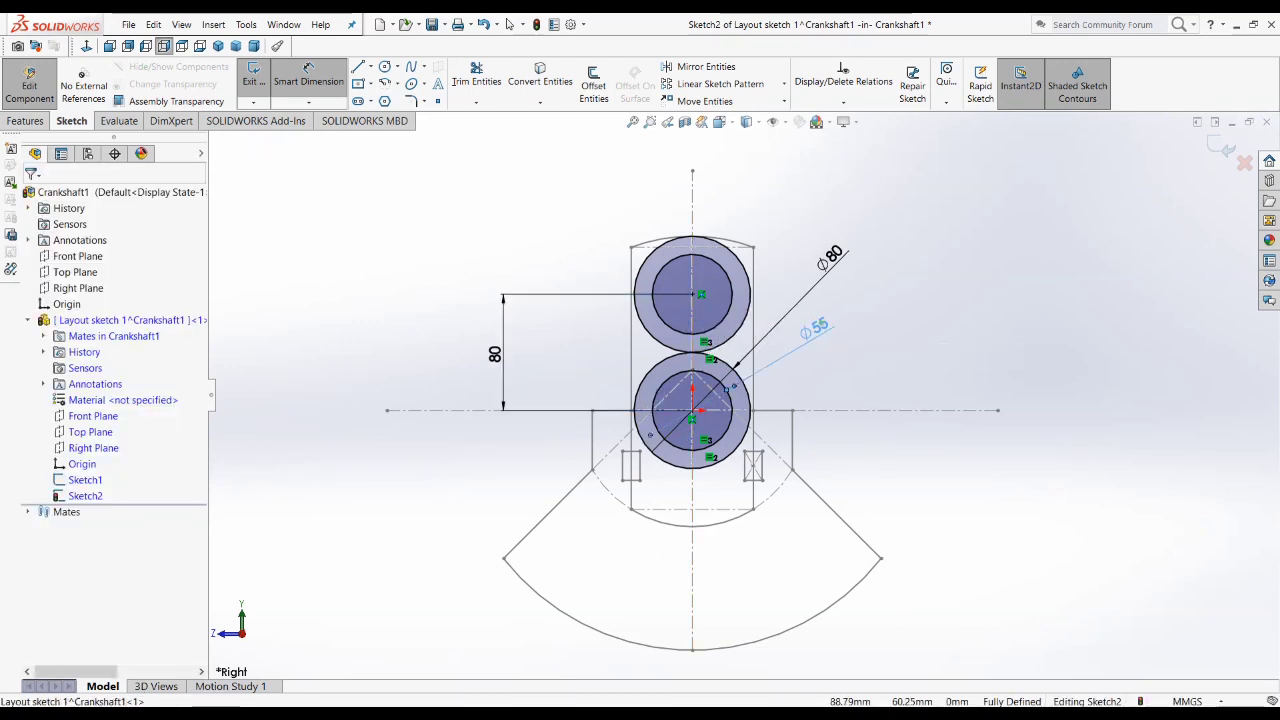
double_click(838, 322)
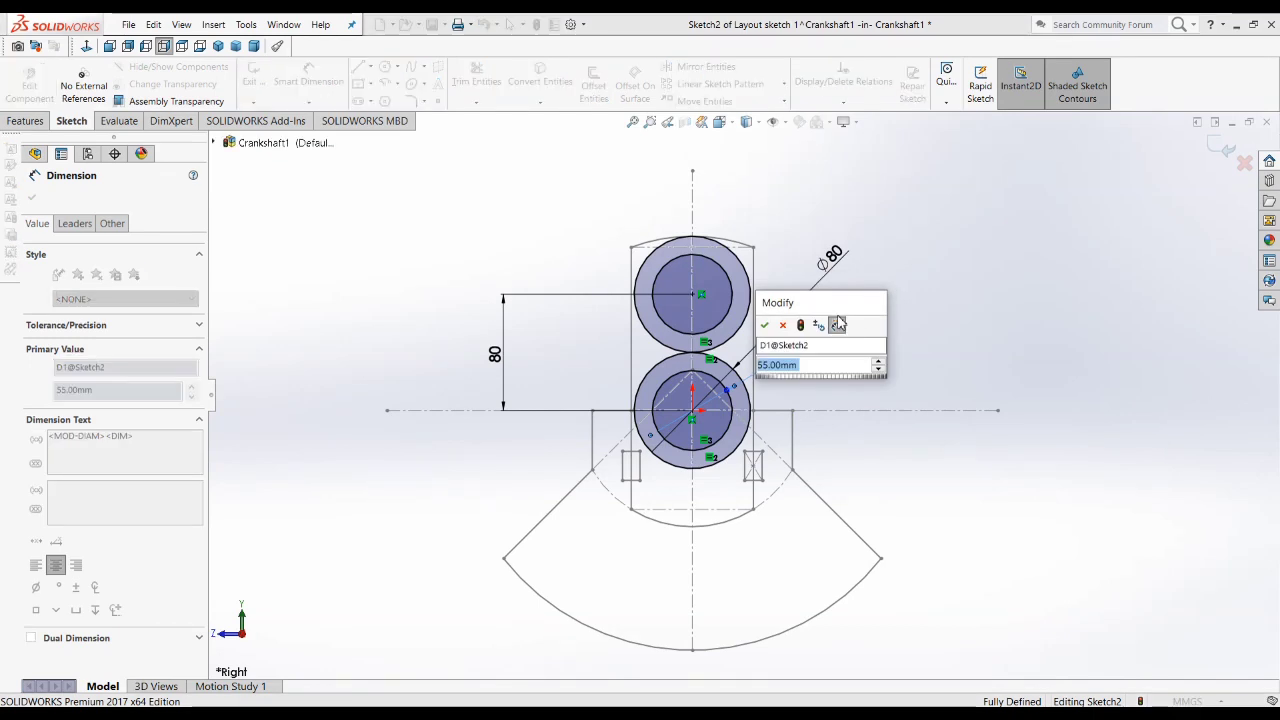
text(20)
key(Return)
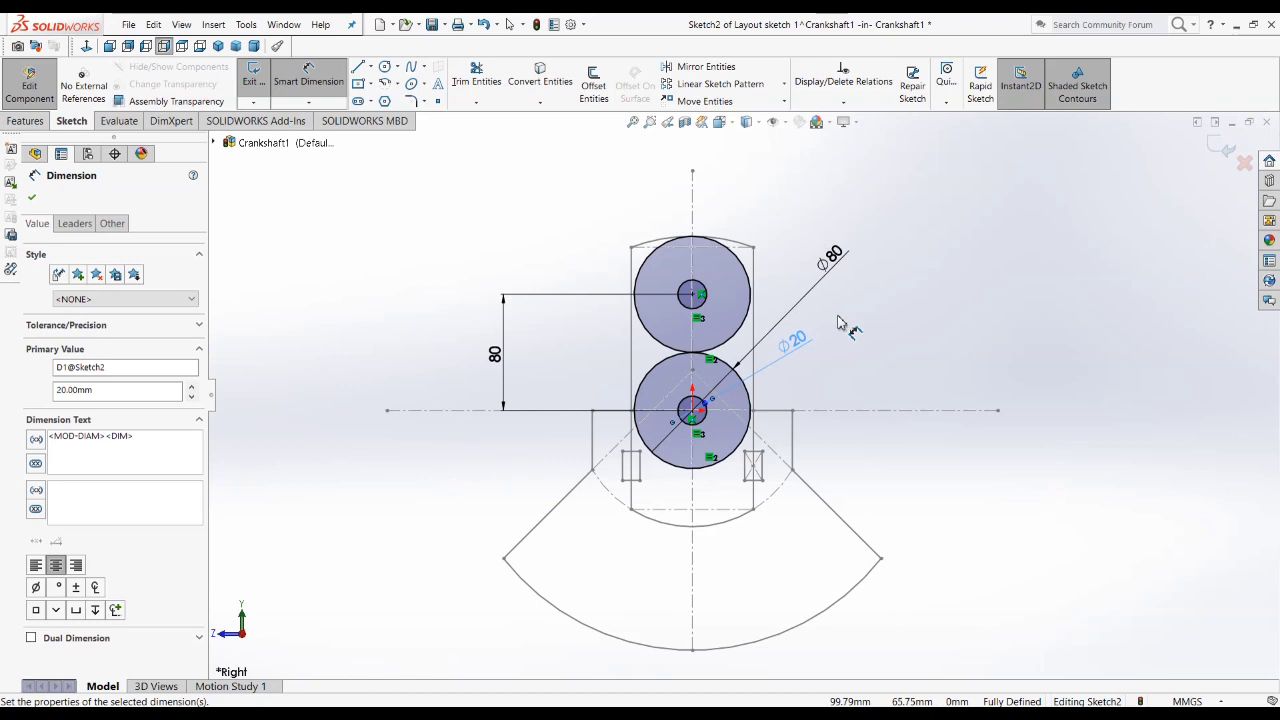
double_click(792, 341)
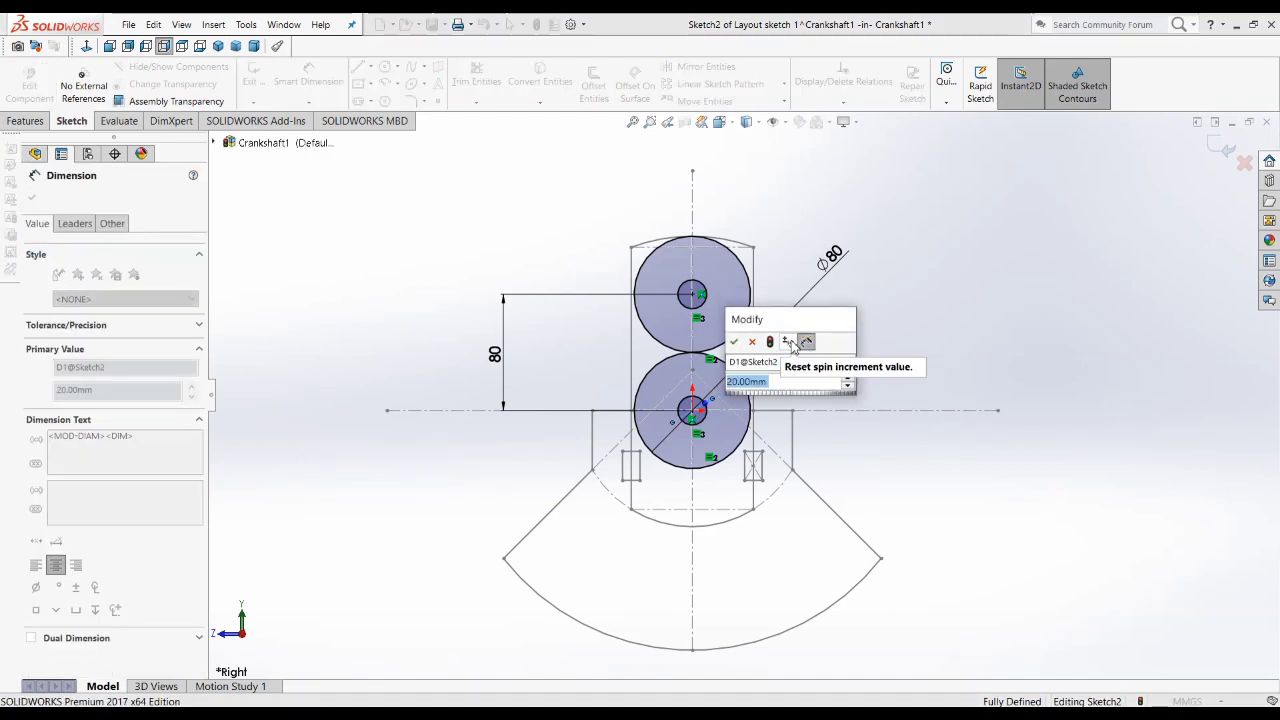
text(55)
key(Return)
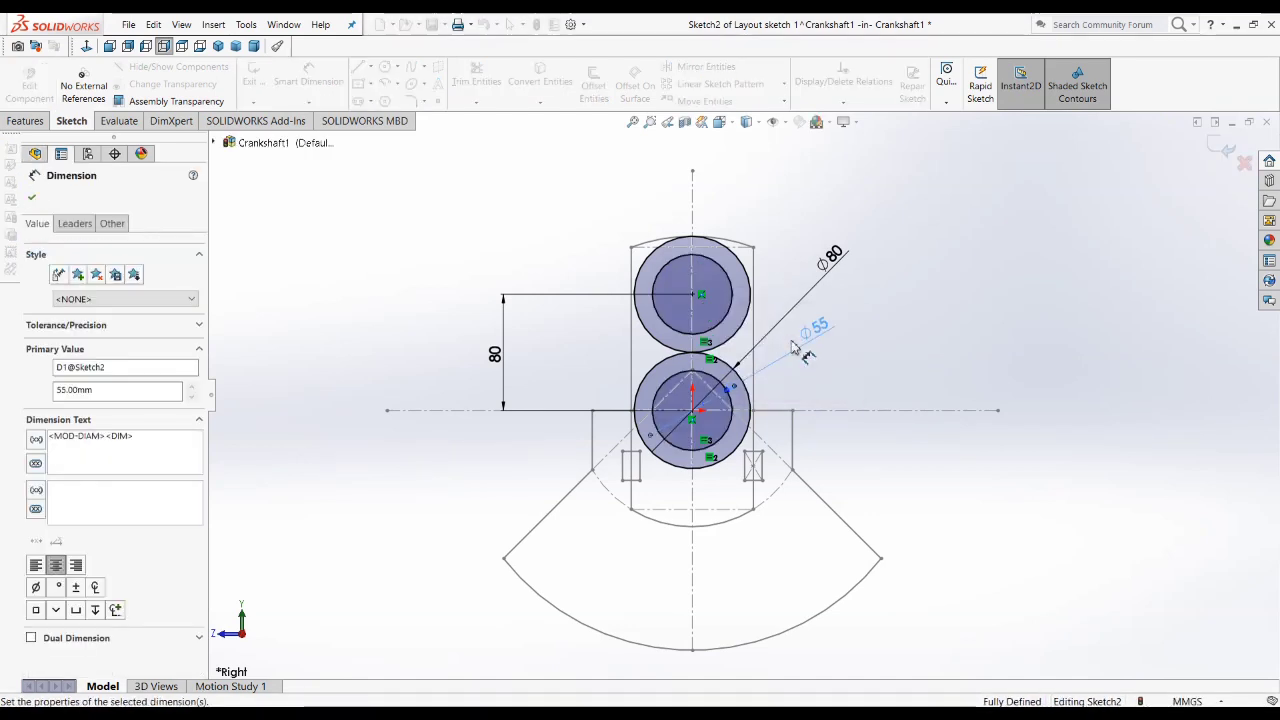
click(950, 360)
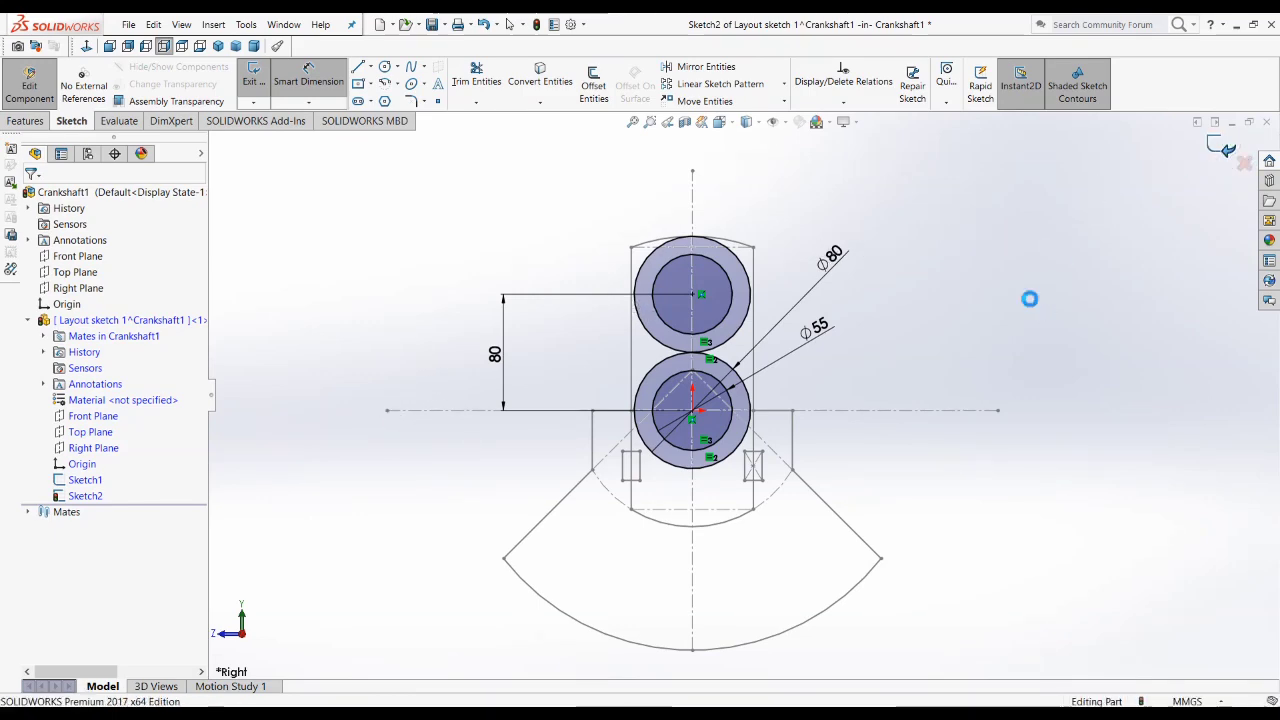
Step: Return from the circle sketch to the assembly and save all files, storing the part Layout sketch 1 externally in D:\Crankshaft1\
click(1028, 297)
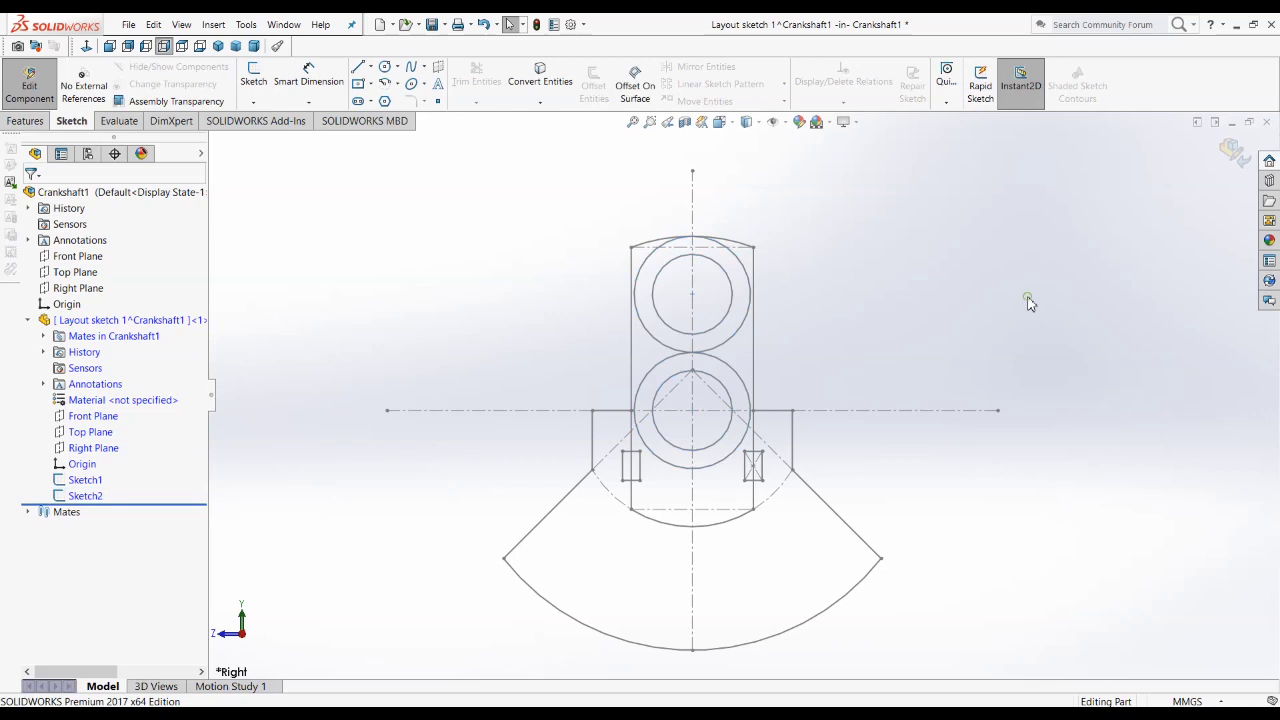
click(1230, 148)
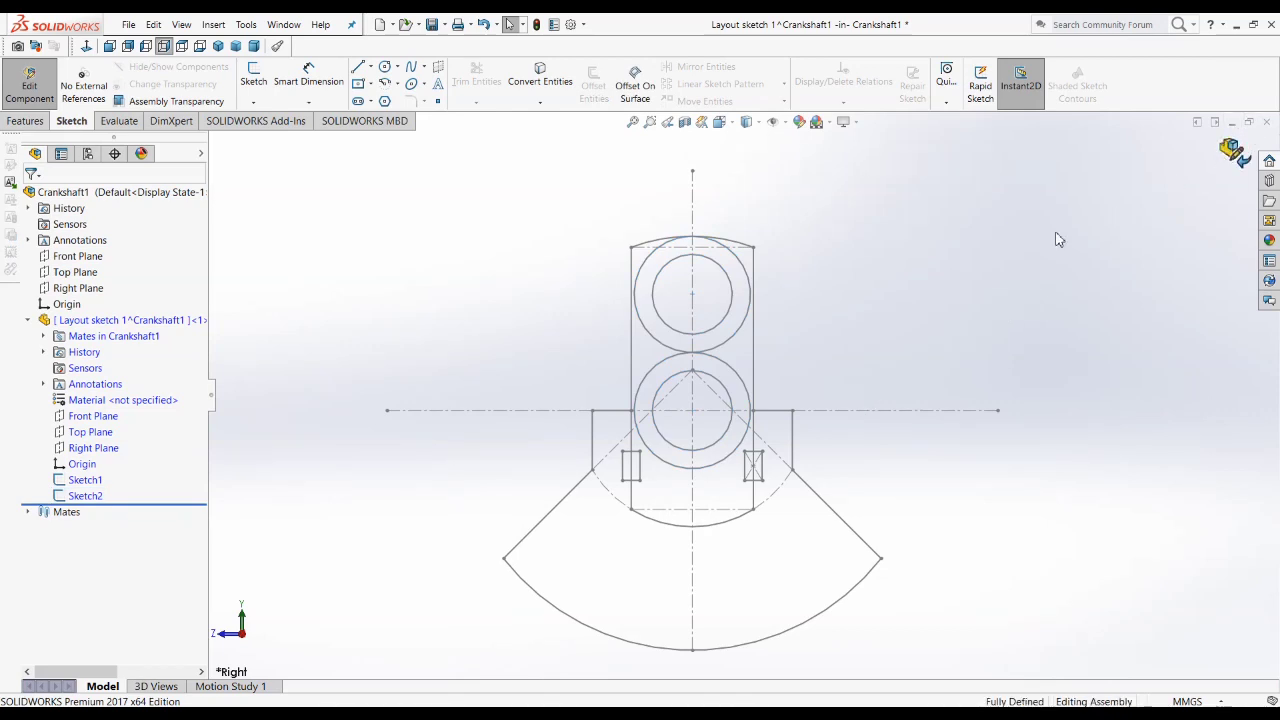
click(432, 25)
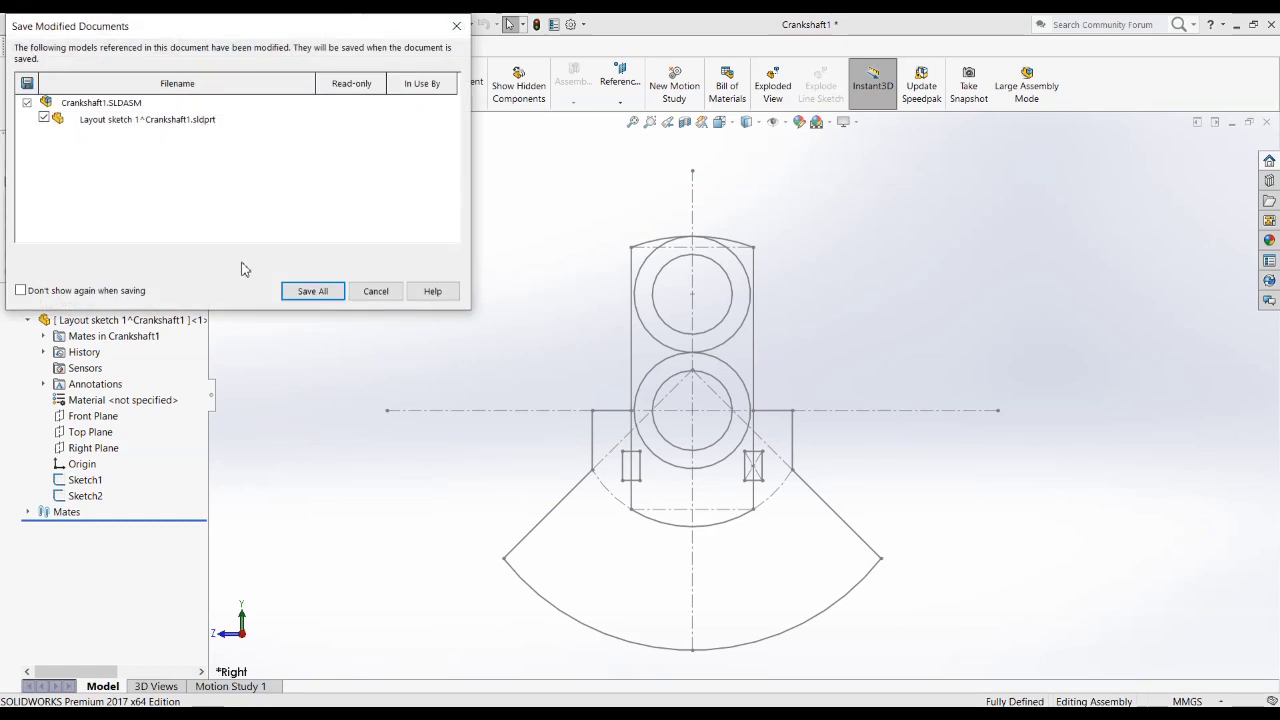
click(318, 294)
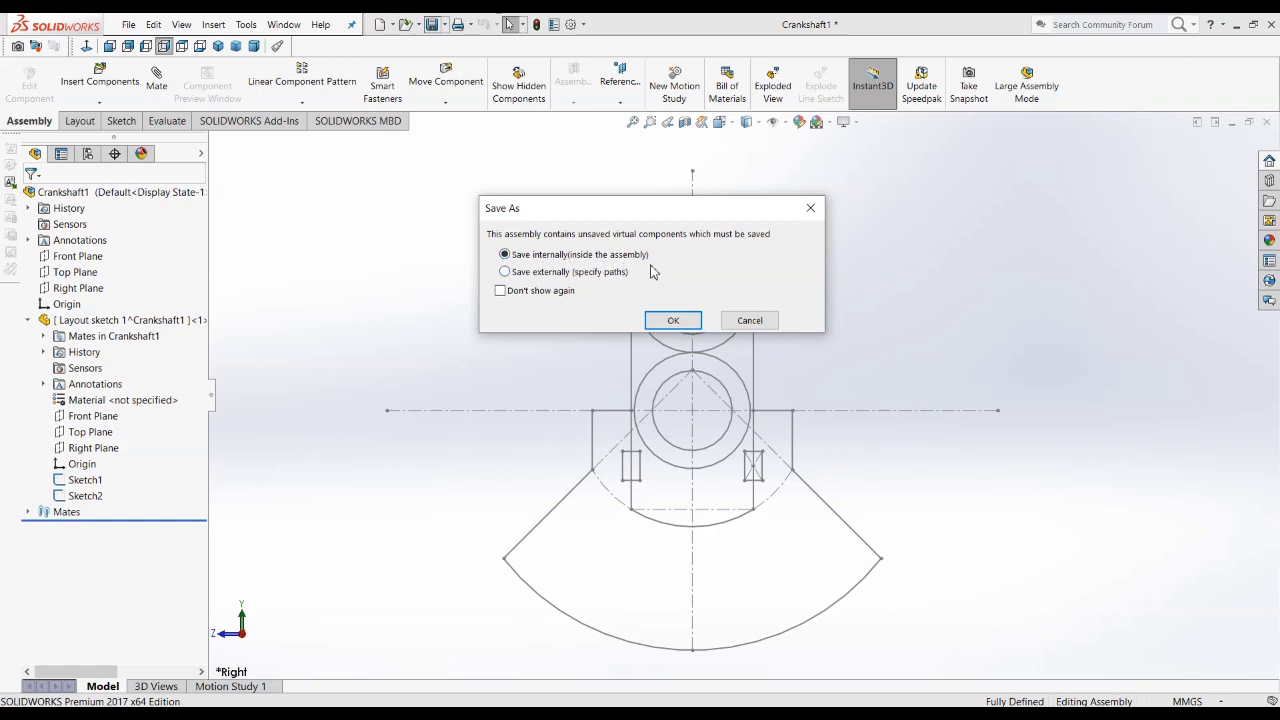
click(506, 273)
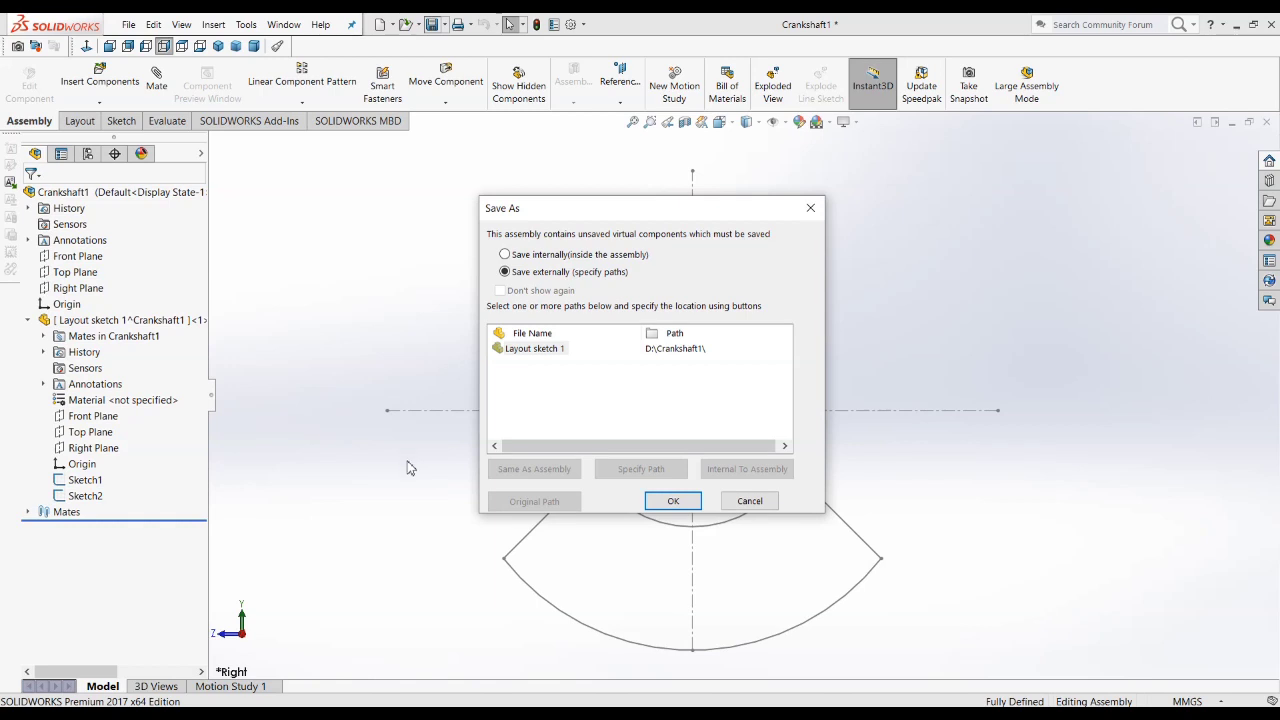
click(693, 503)
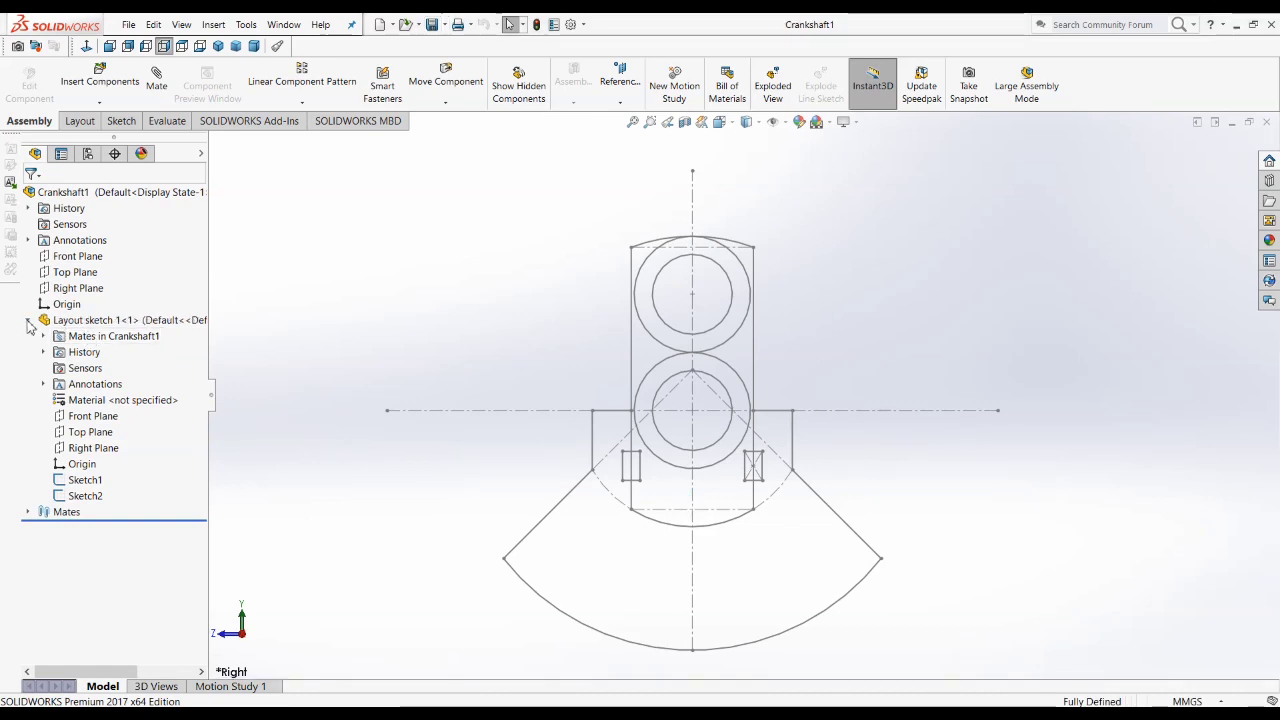
Step: Insert a new part into the Crankshaft1 assembly and rename it CS
click(254, 52)
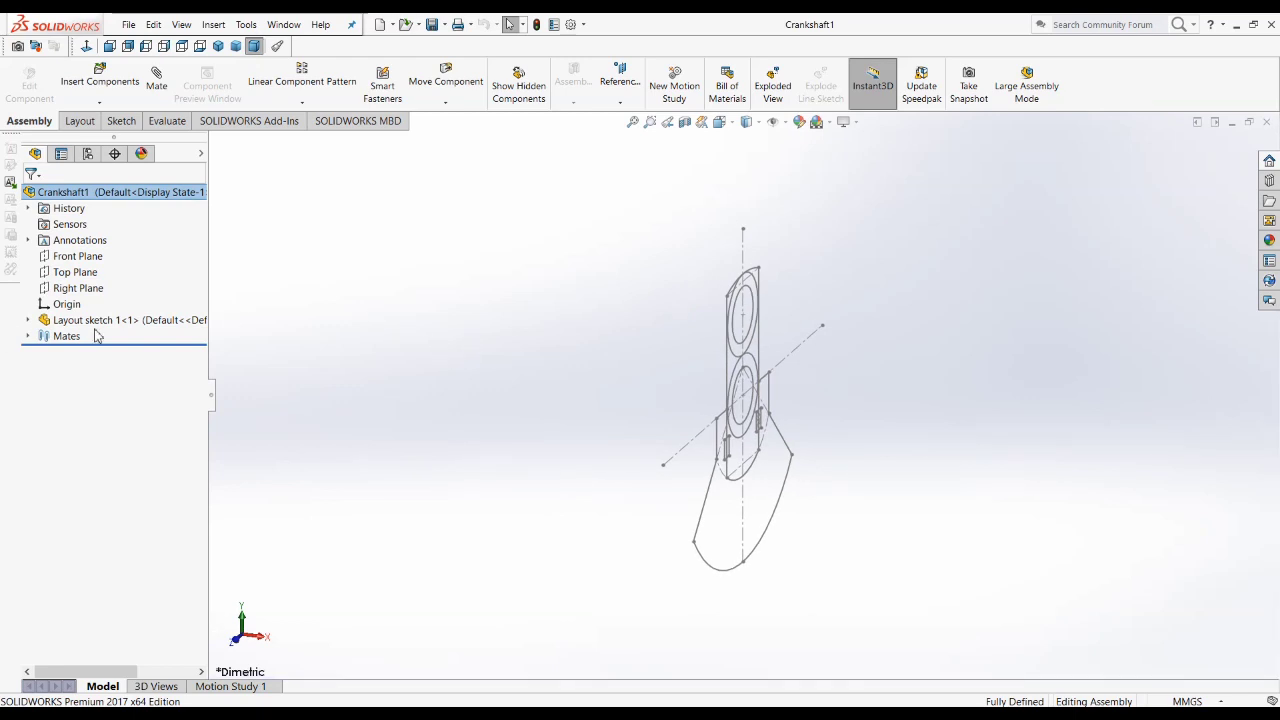
click(99, 101)
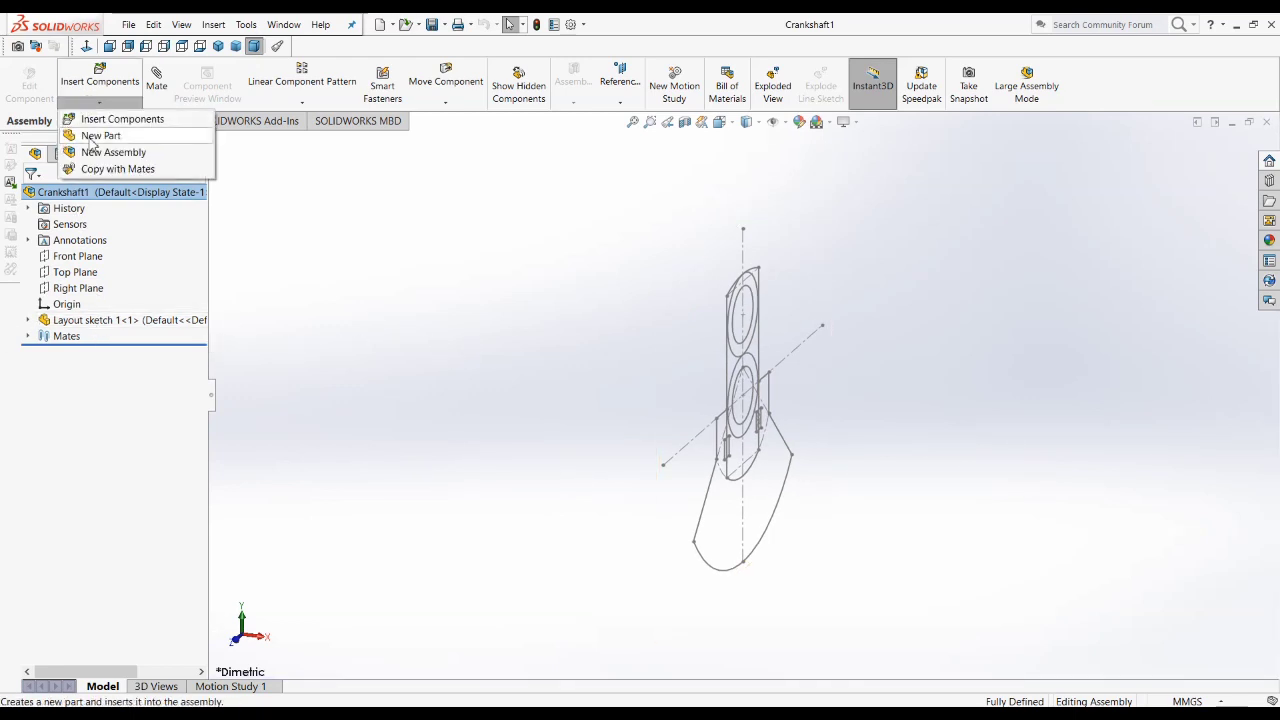
click(99, 135)
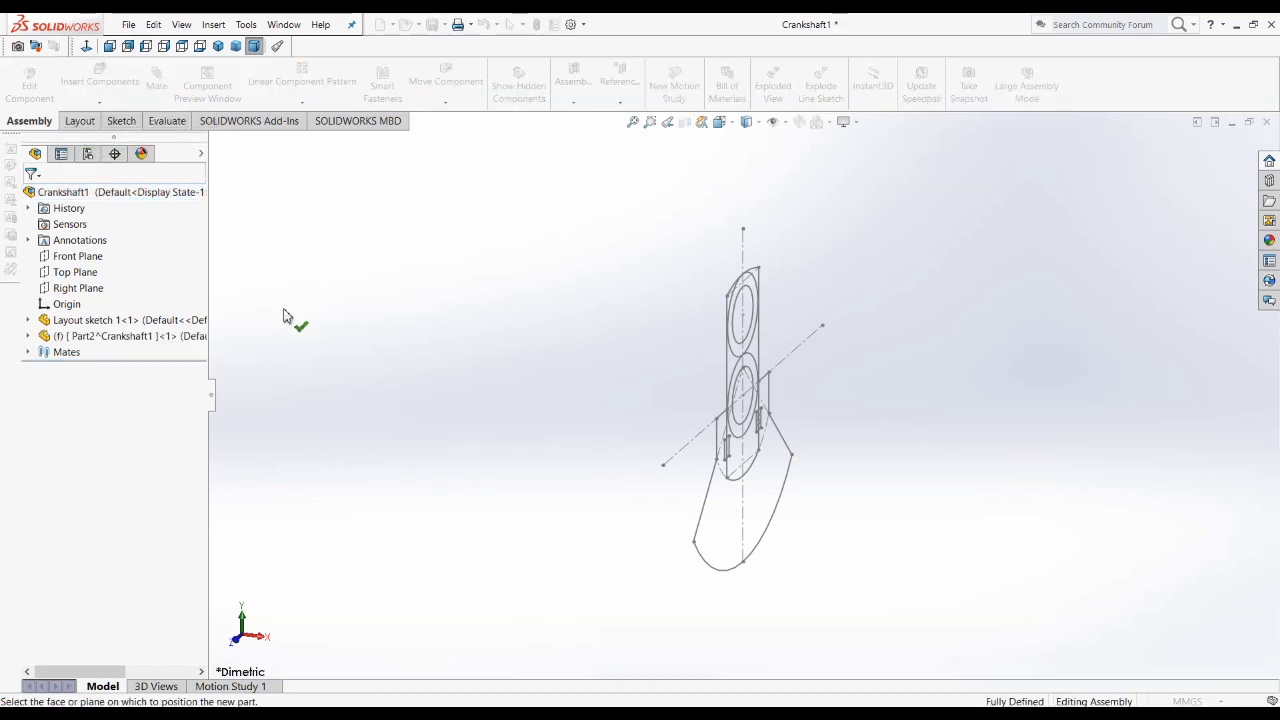
click(383, 329)
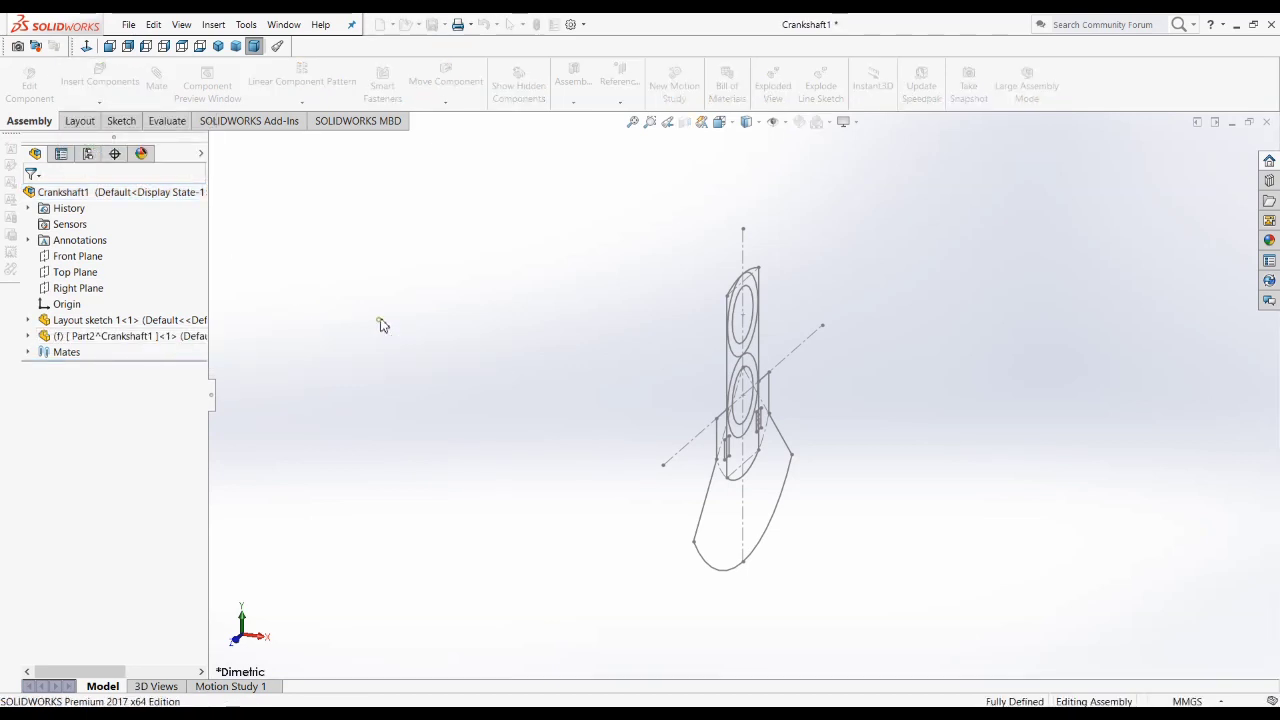
right_click(148, 344)
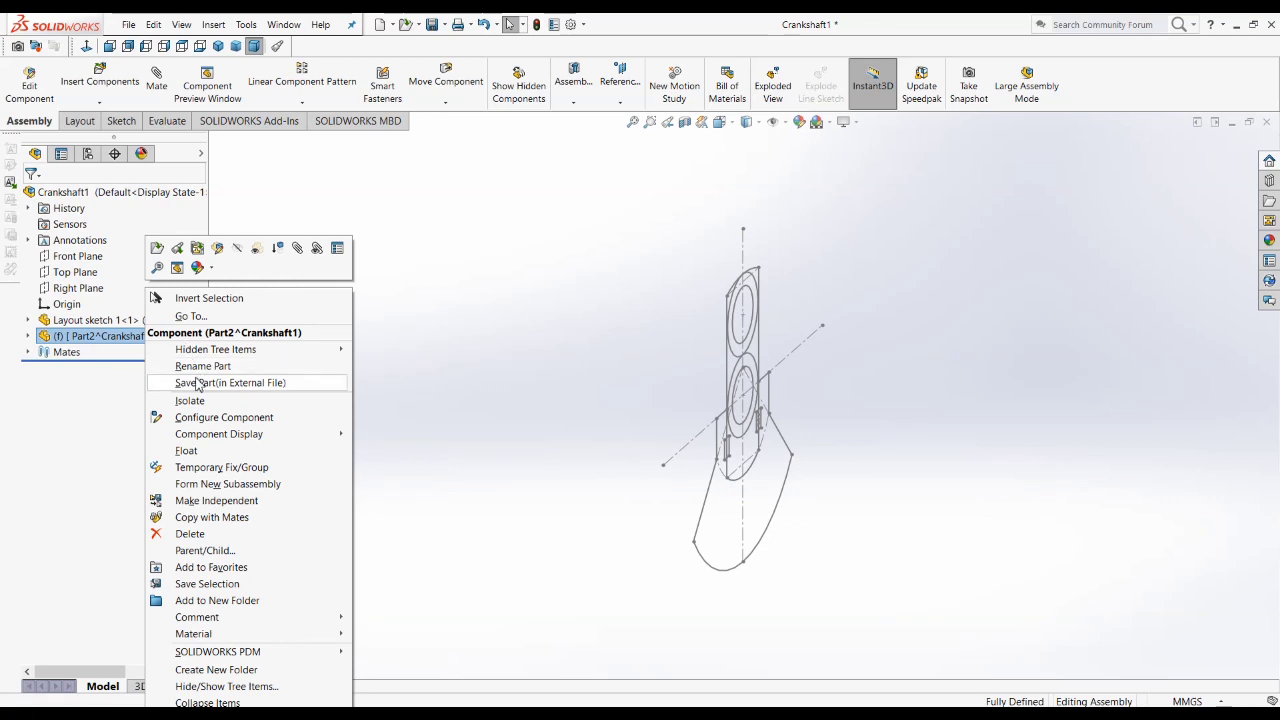
click(198, 368)
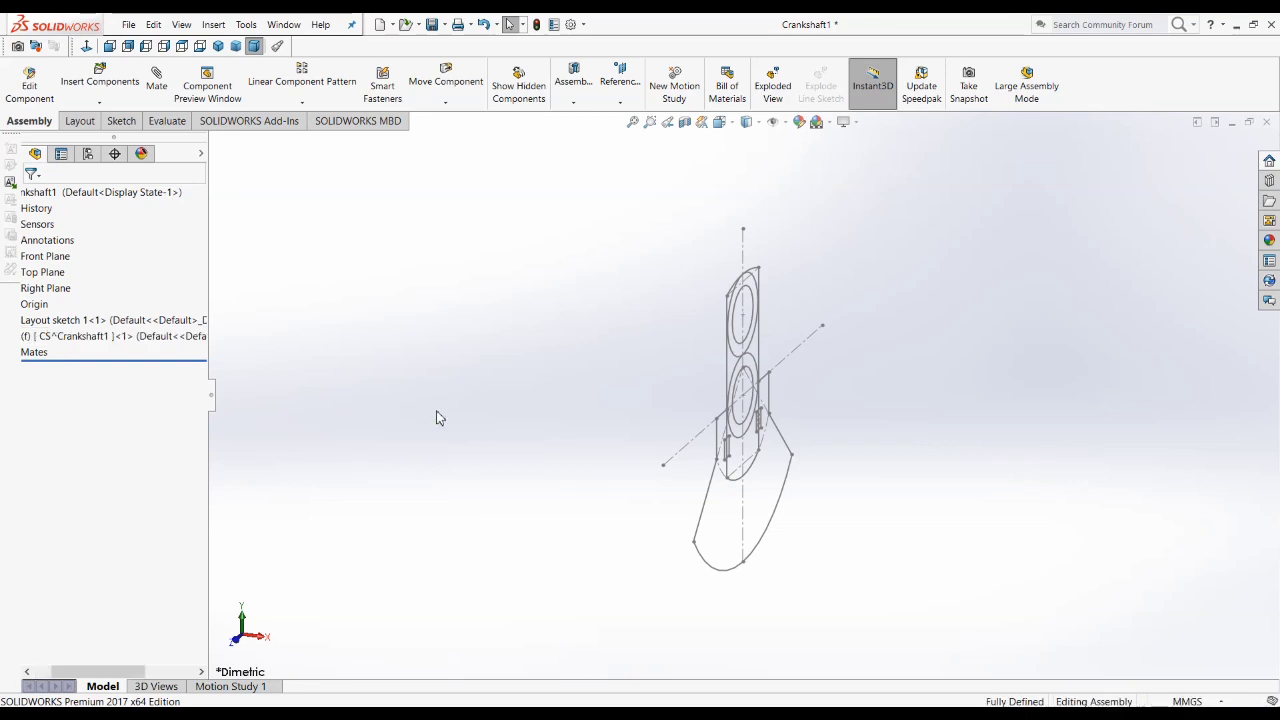
Step: Float the CS part so that it is no longer fixed in the assembly
right_click(56, 341)
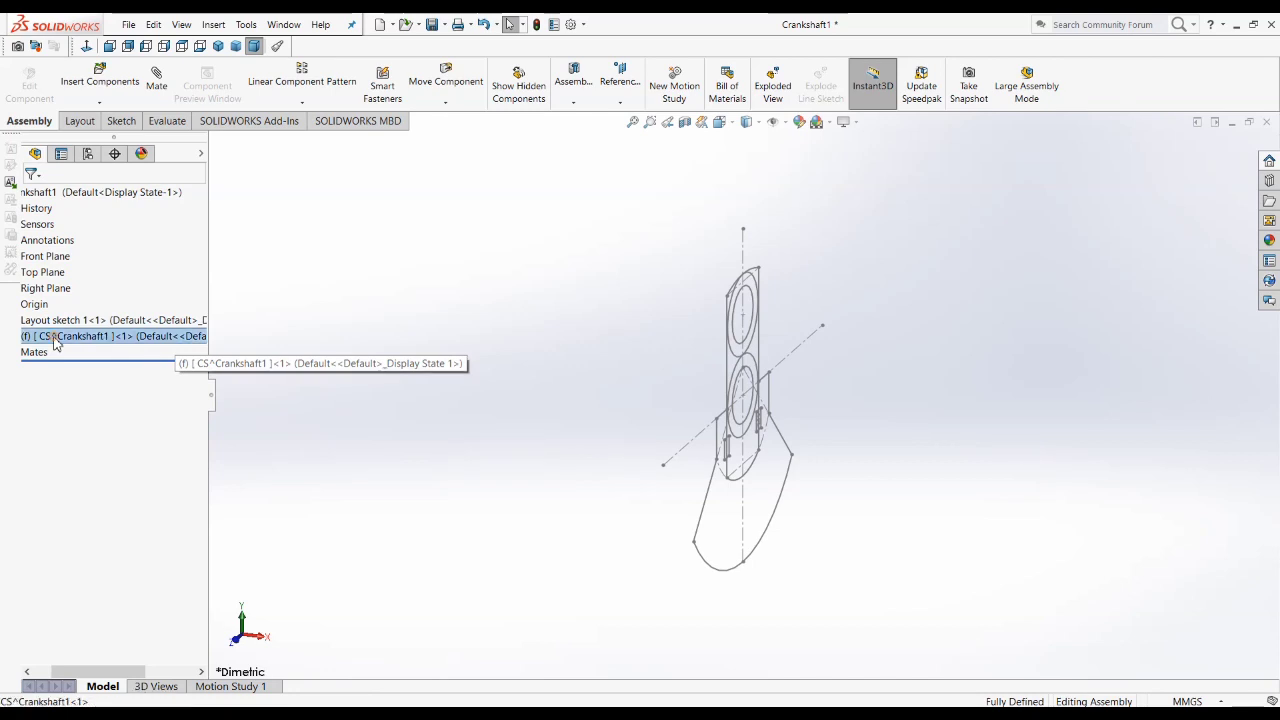
click(95, 451)
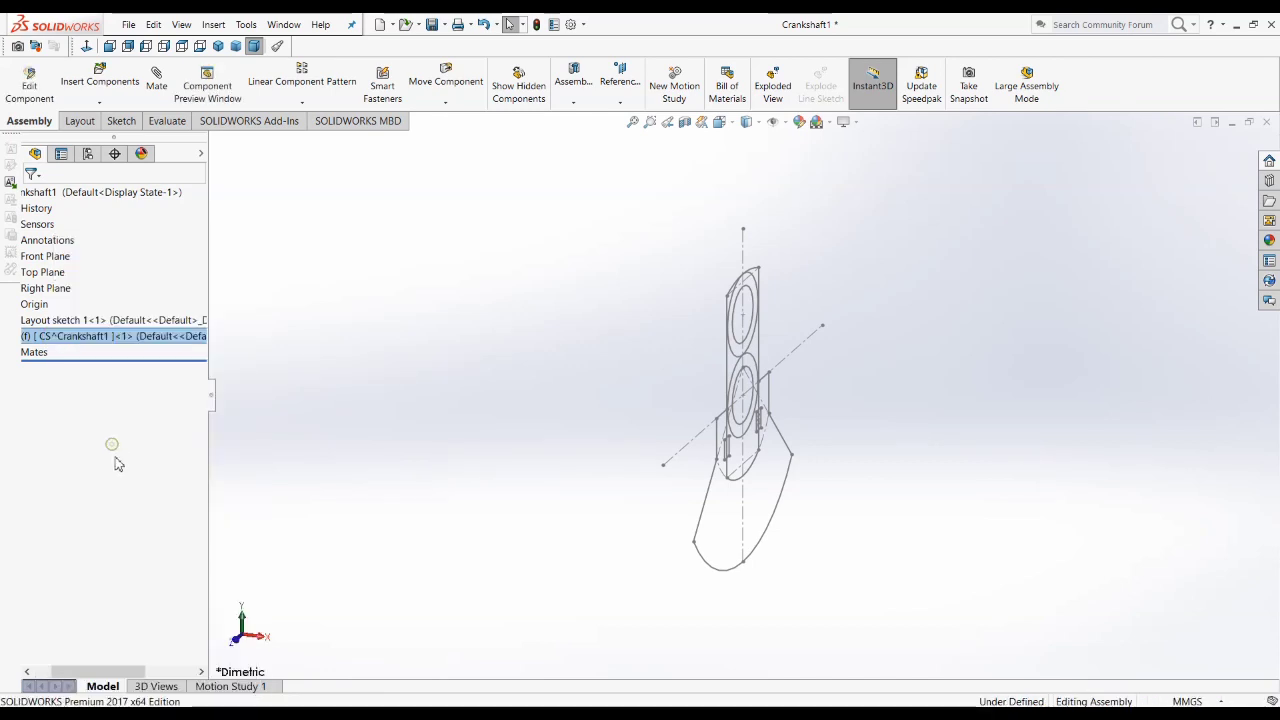
drag(90, 678, 72, 678)
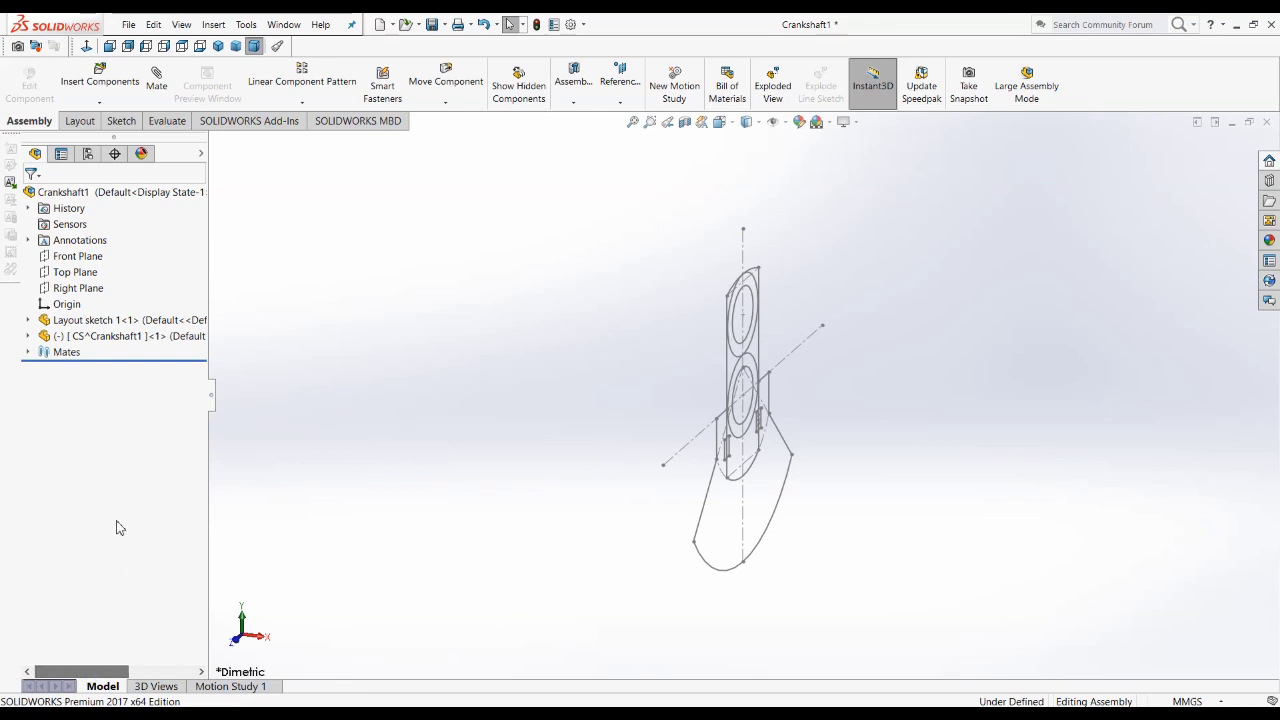
Step: Mate the CS part's Front Plane coincident with the Front Plane of Layout sketch 1
click(29, 320)
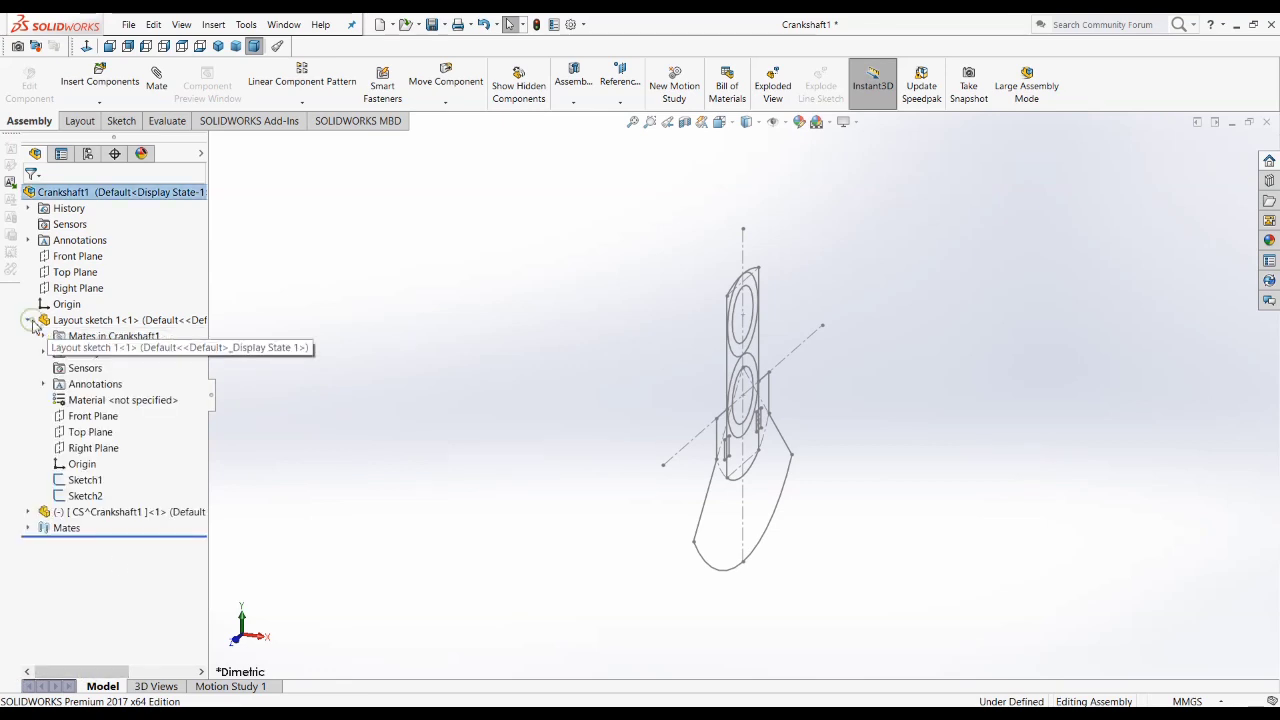
click(29, 512)
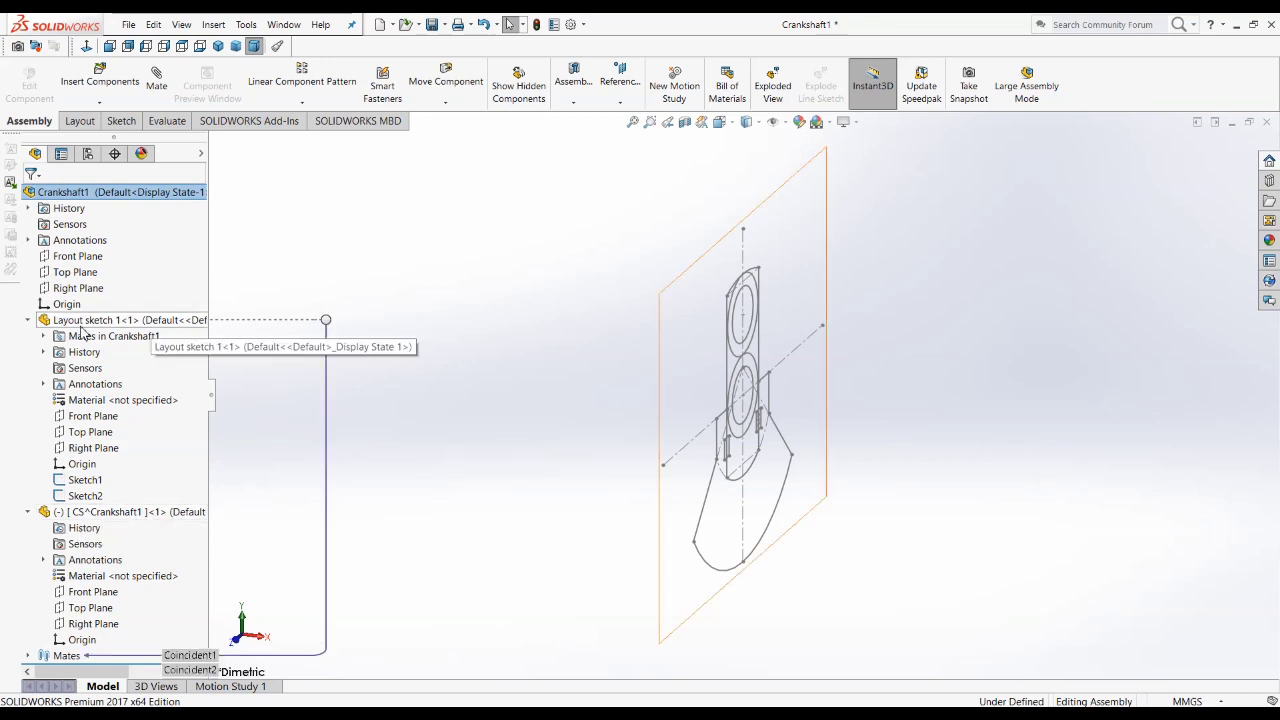
click(86, 592)
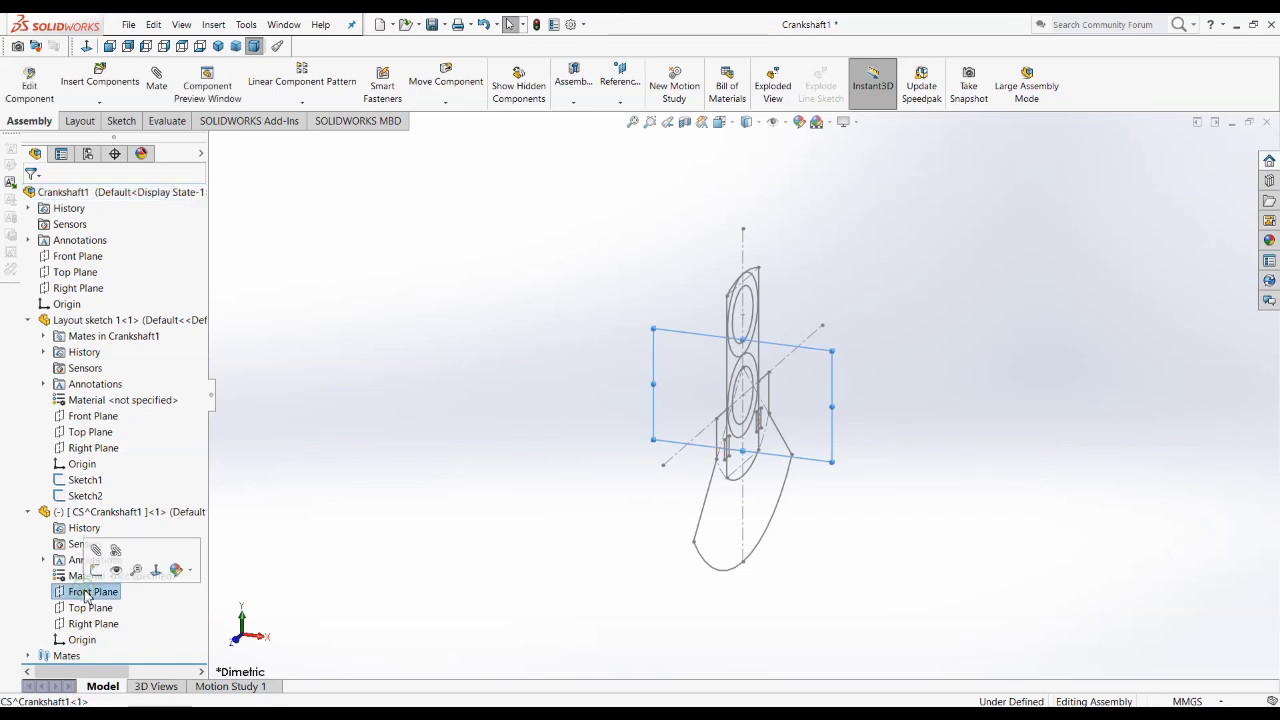
ctrl+click(79, 419)
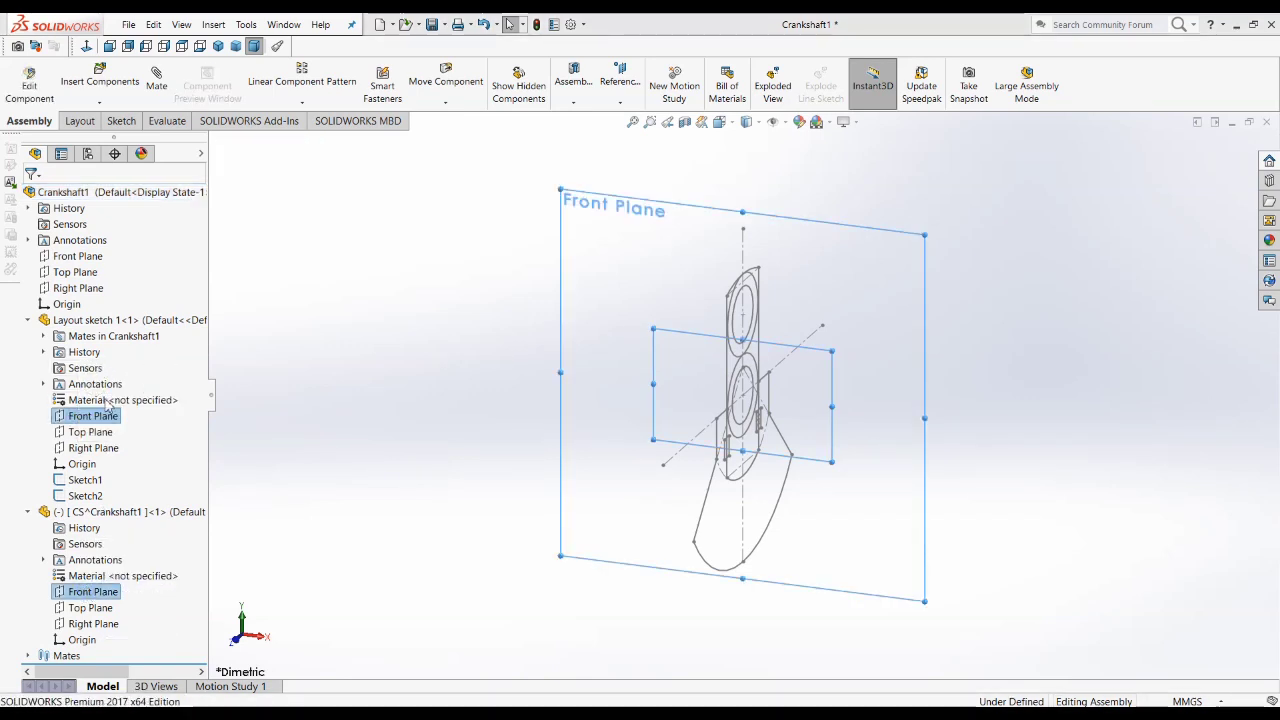
key(m)
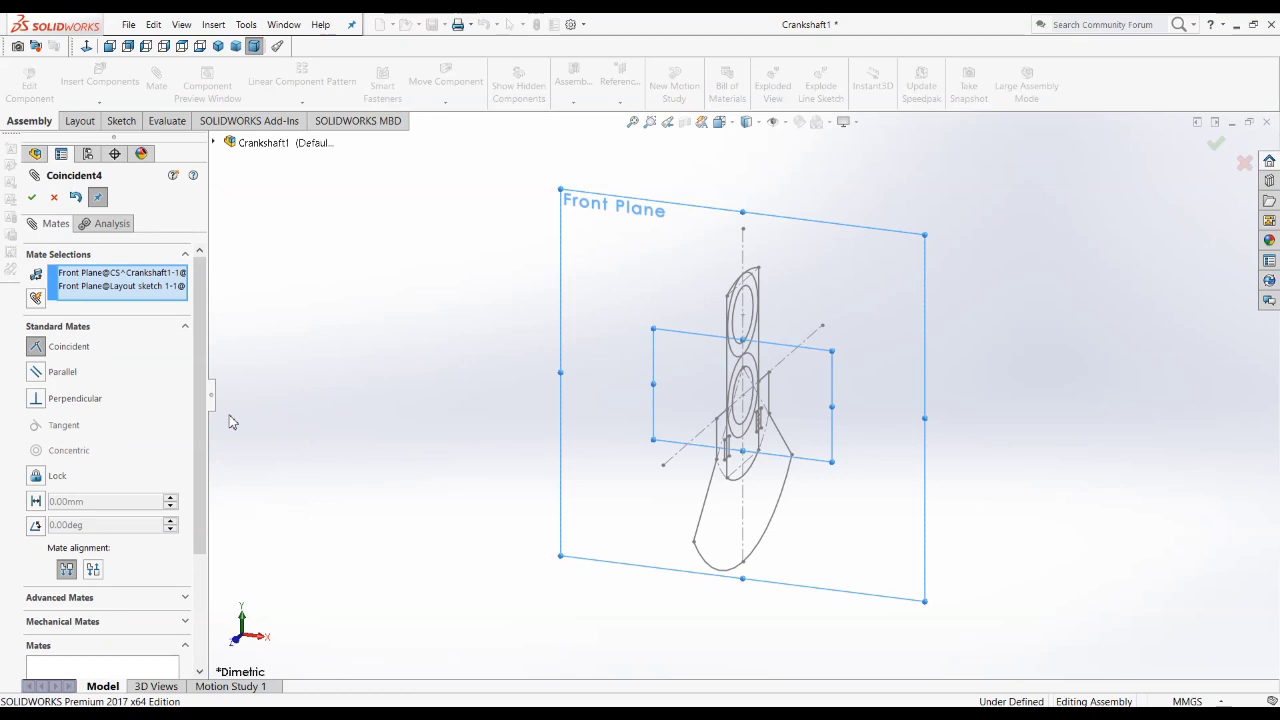
click(33, 198)
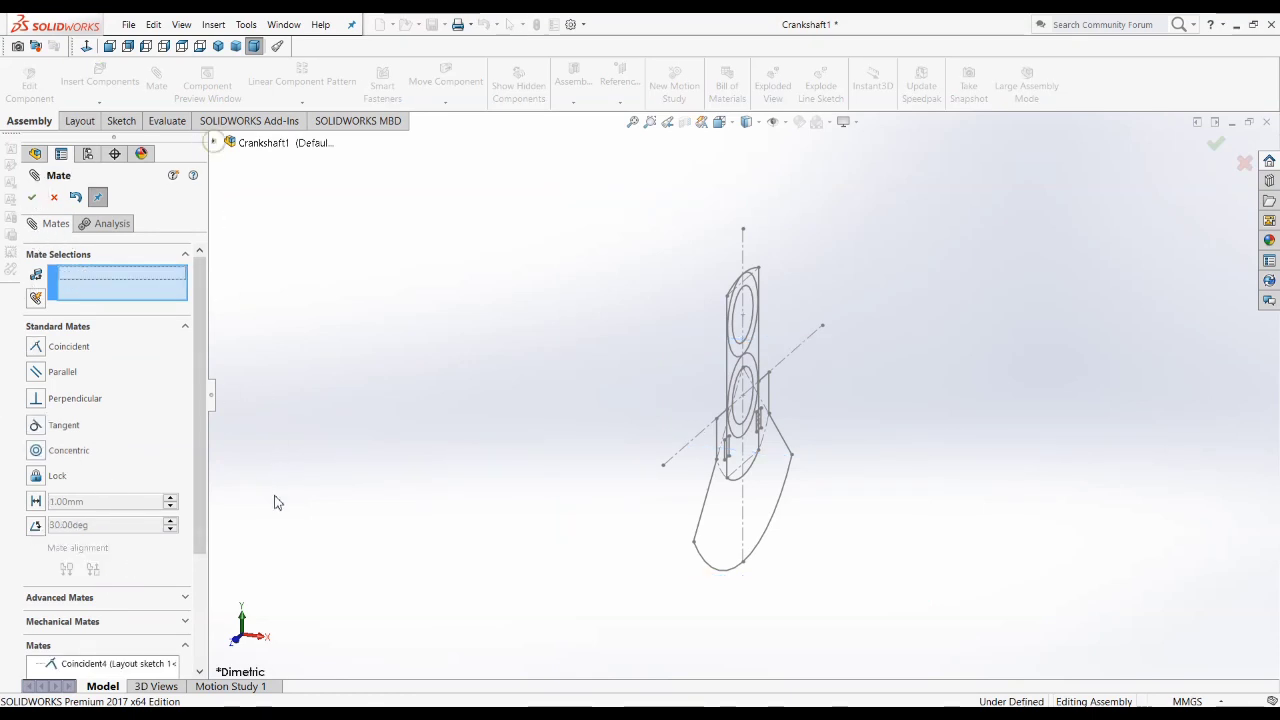
Step: Mate the CS part's Top and Right Planes coincident with the matching planes of Layout sketch 1
click(288, 574)
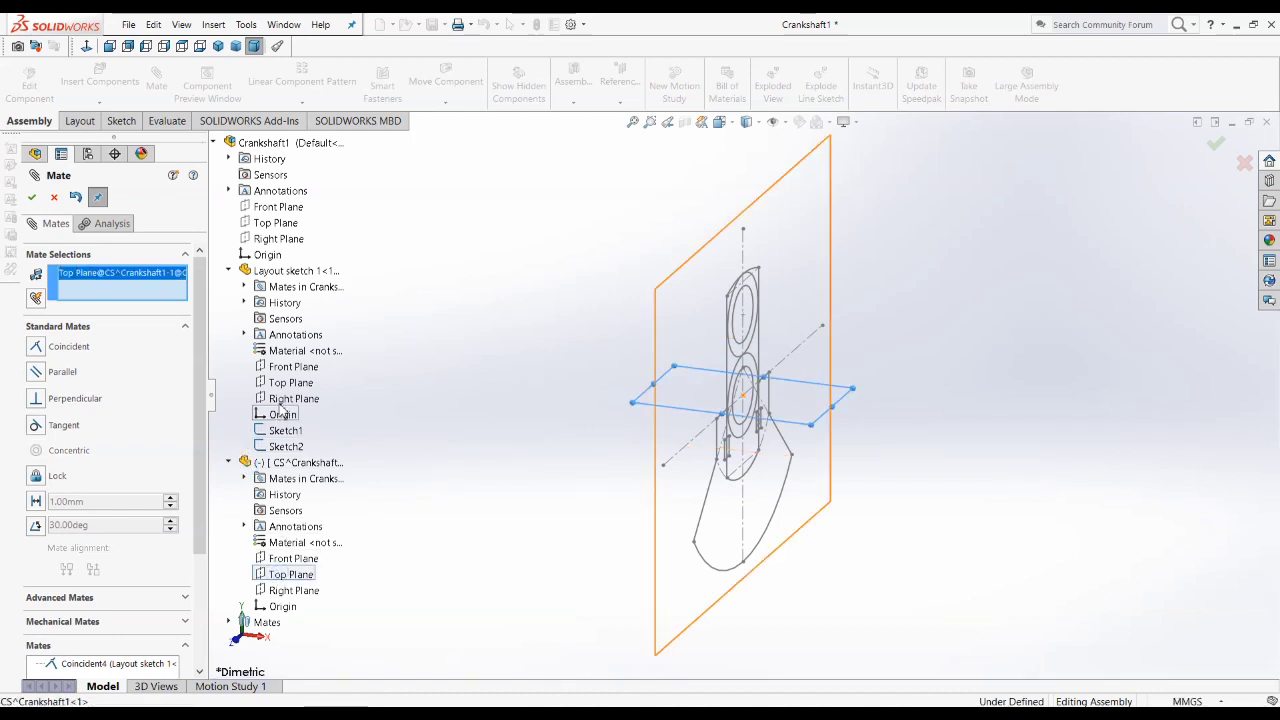
click(283, 386)
click(259, 371)
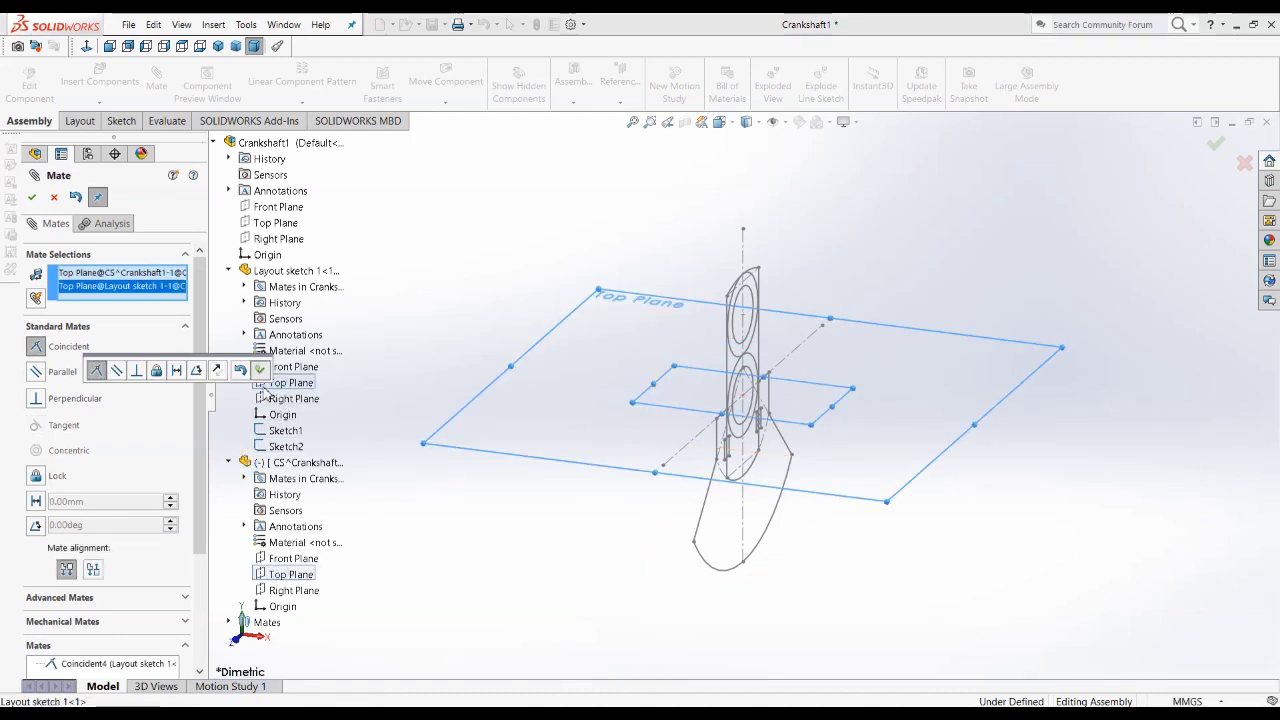
click(292, 590)
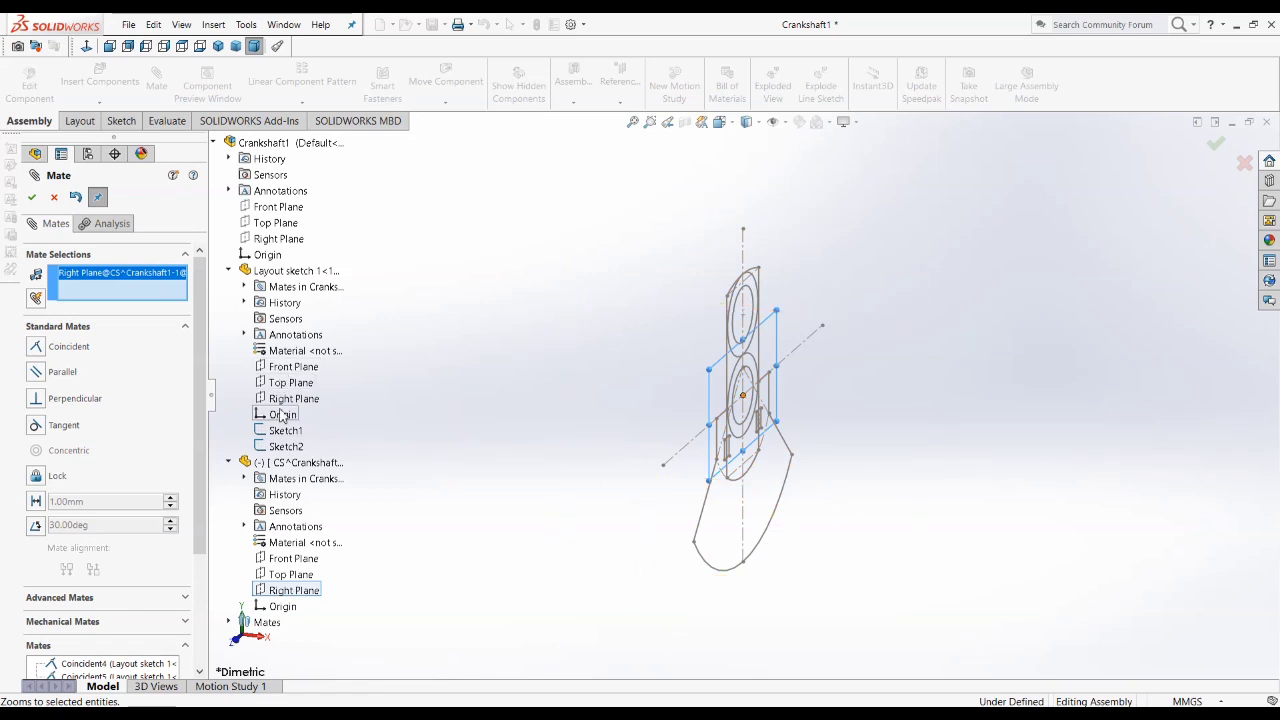
click(292, 398)
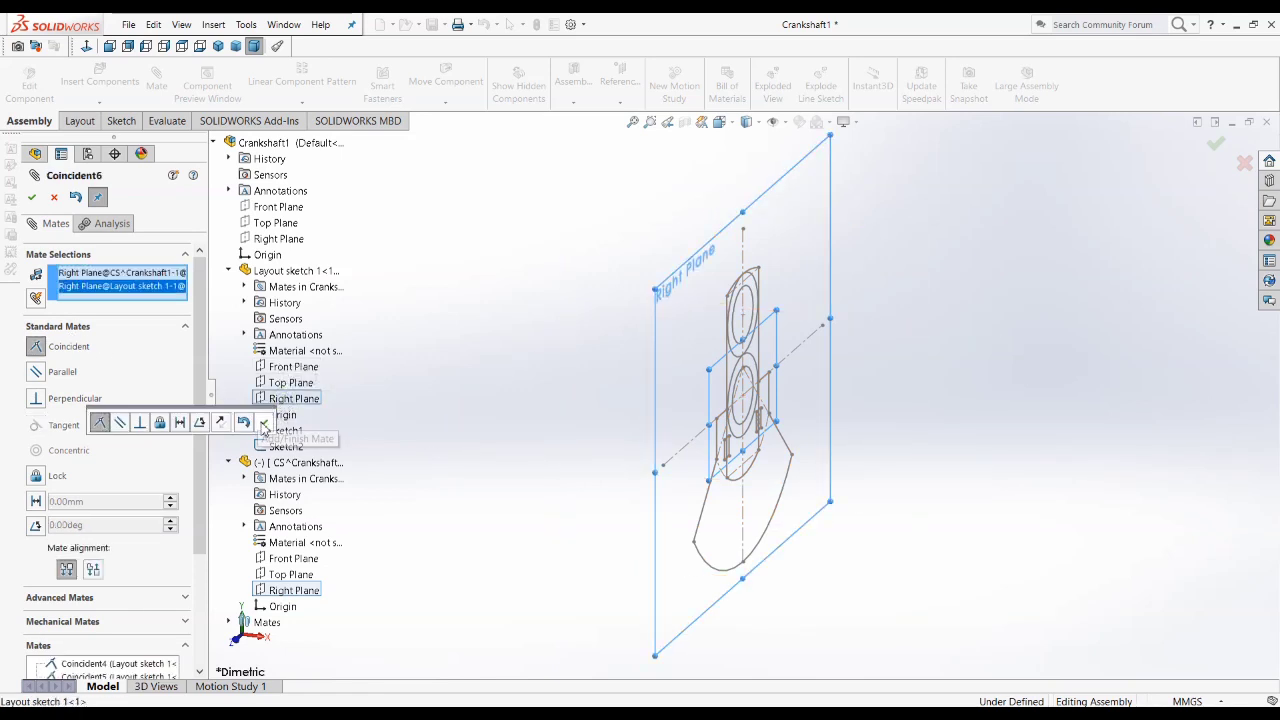
click(263, 422)
click(34, 197)
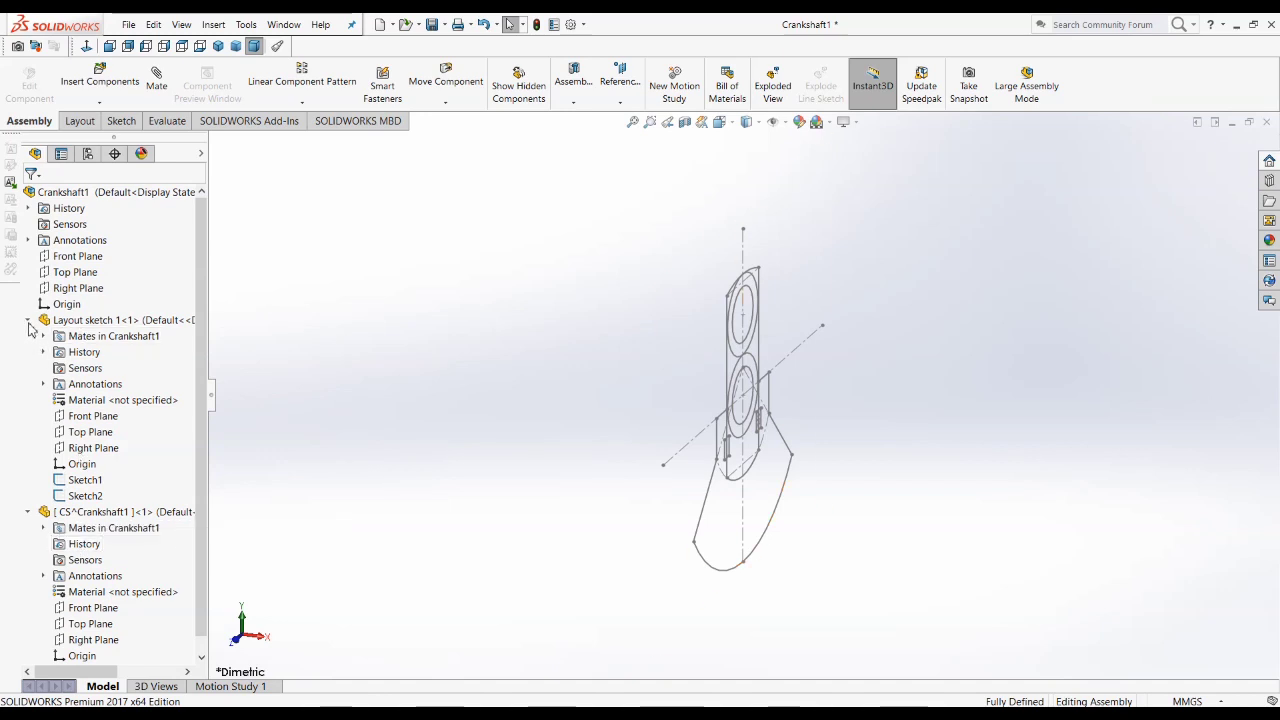
Step: Start editing the CS part within the assembly and consult the Crankshaft.JPG drawing in Photos
right_click(118, 515)
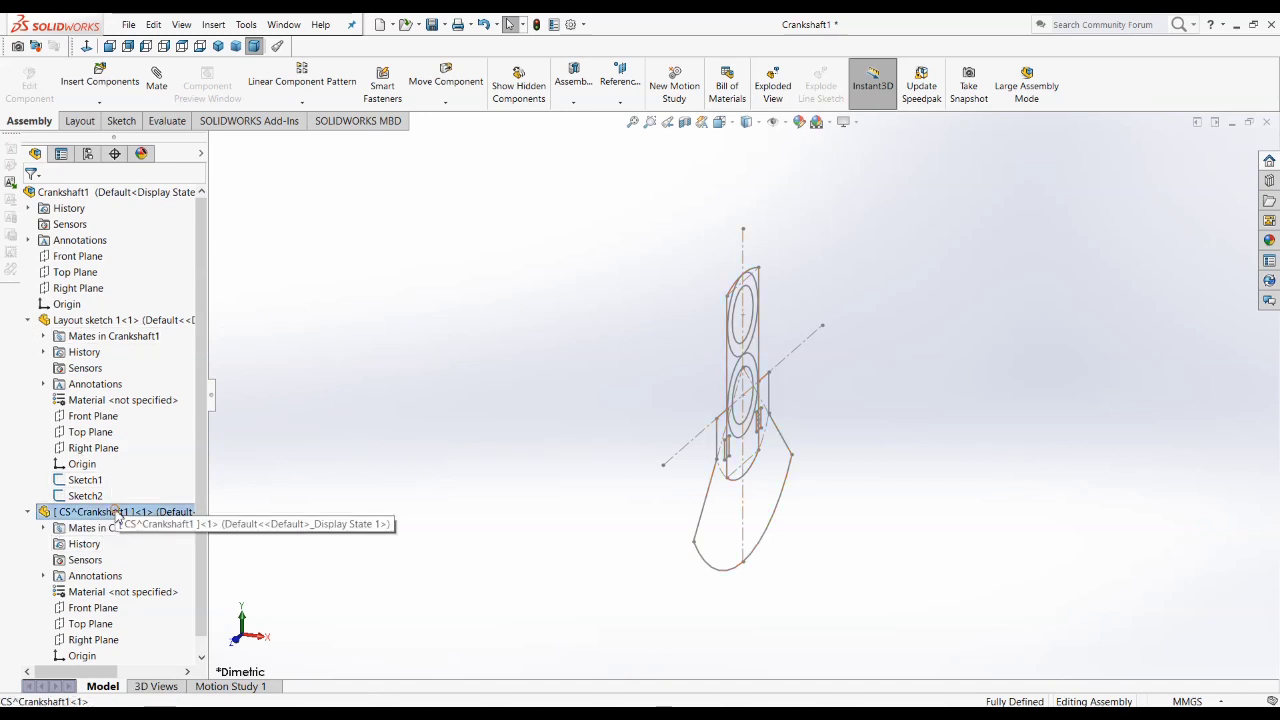
click(188, 249)
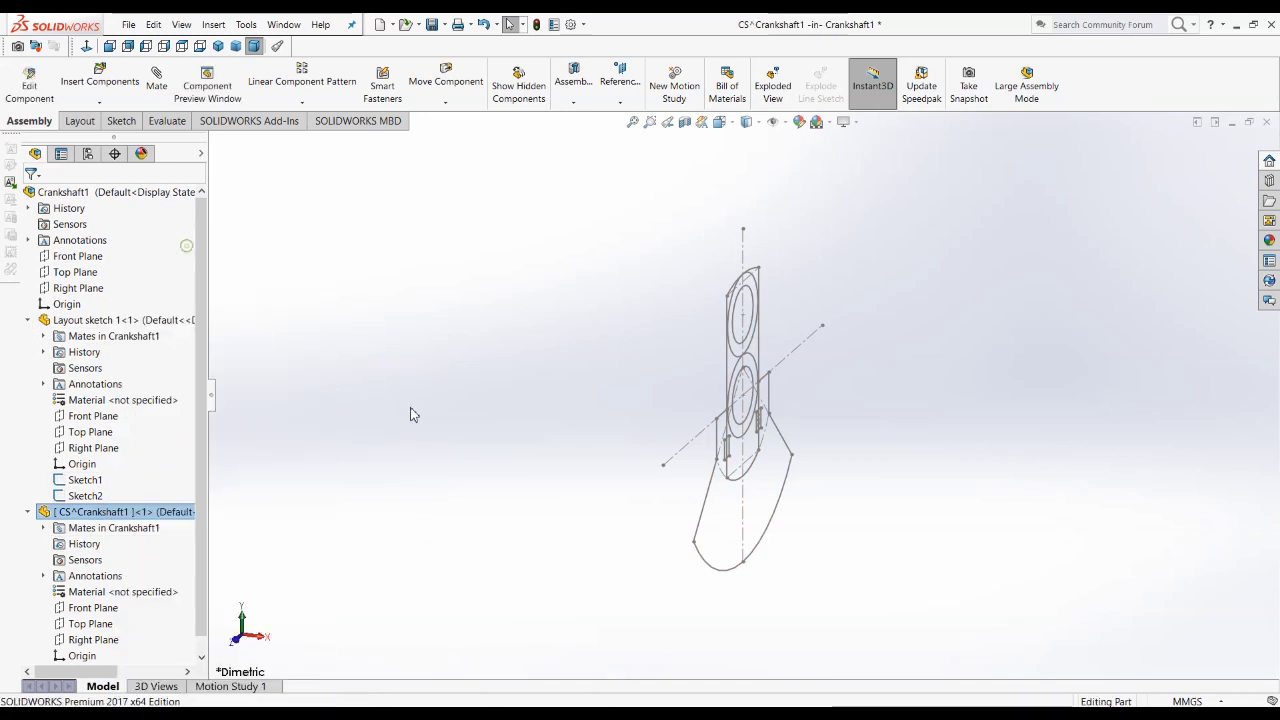
mouse_move(678, 446)
middle_down()
mouse_move(692, 456)
mouse_move(663, 463)
middle_up()
click(300, 694)
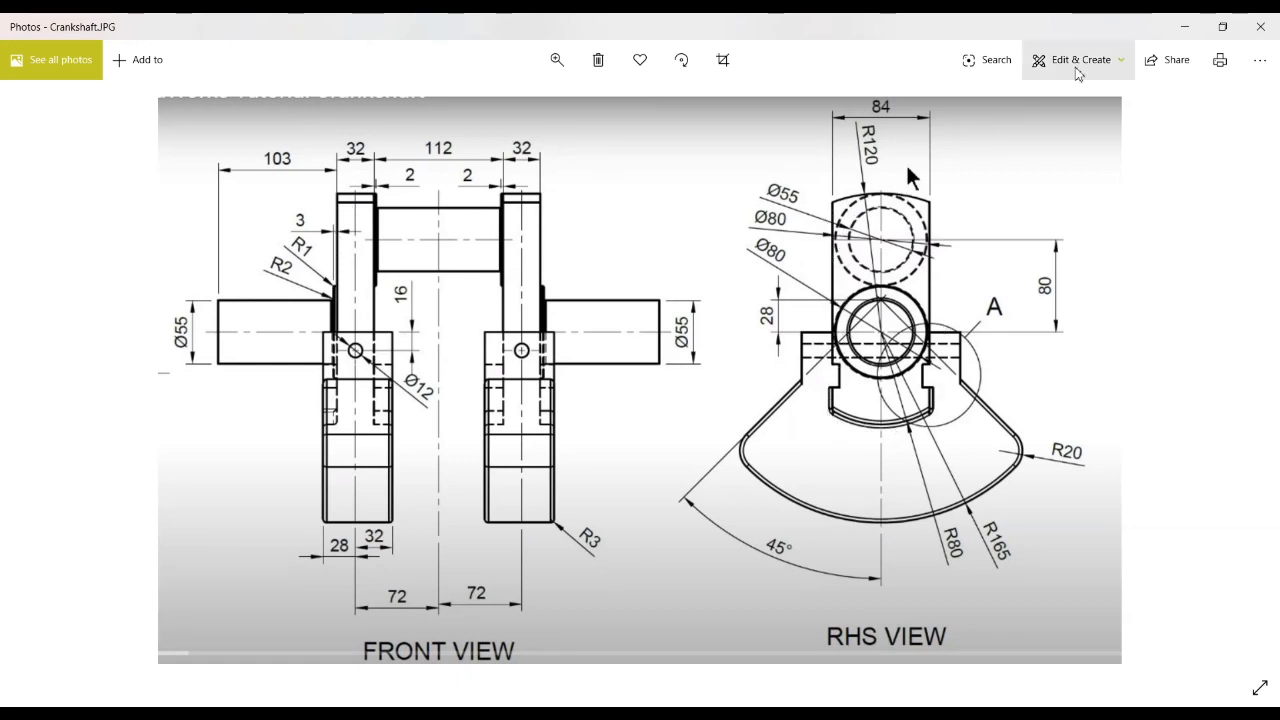
click(1184, 27)
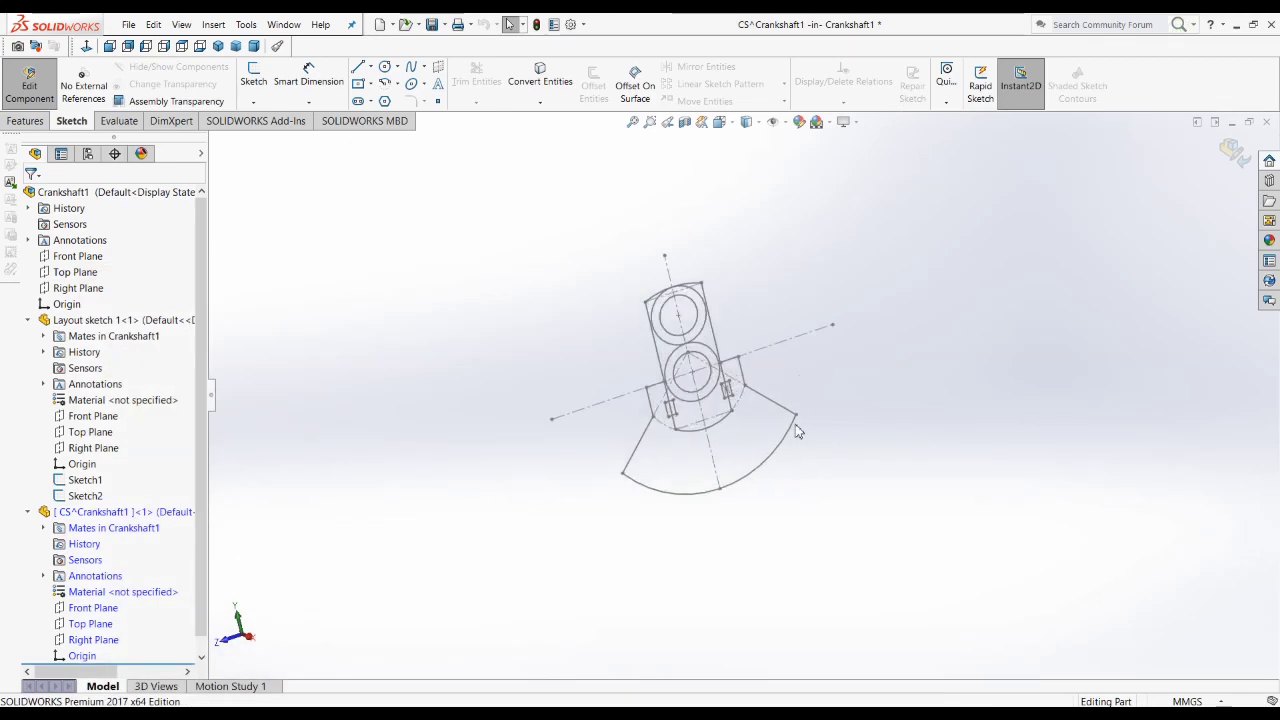
Step: Start a sketch on the CS part's Right Plane
scroll(570, 385, down, 4)
scroll(626, 405, up, 2)
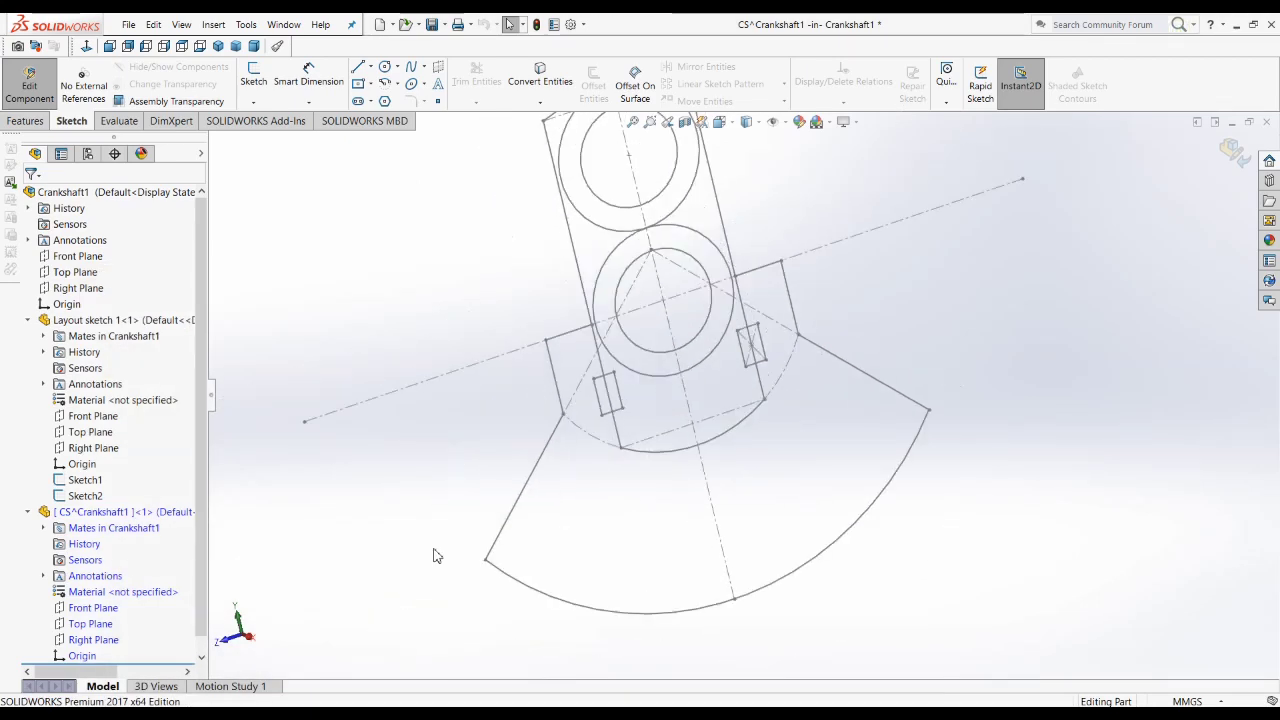
click(85, 643)
click(99, 622)
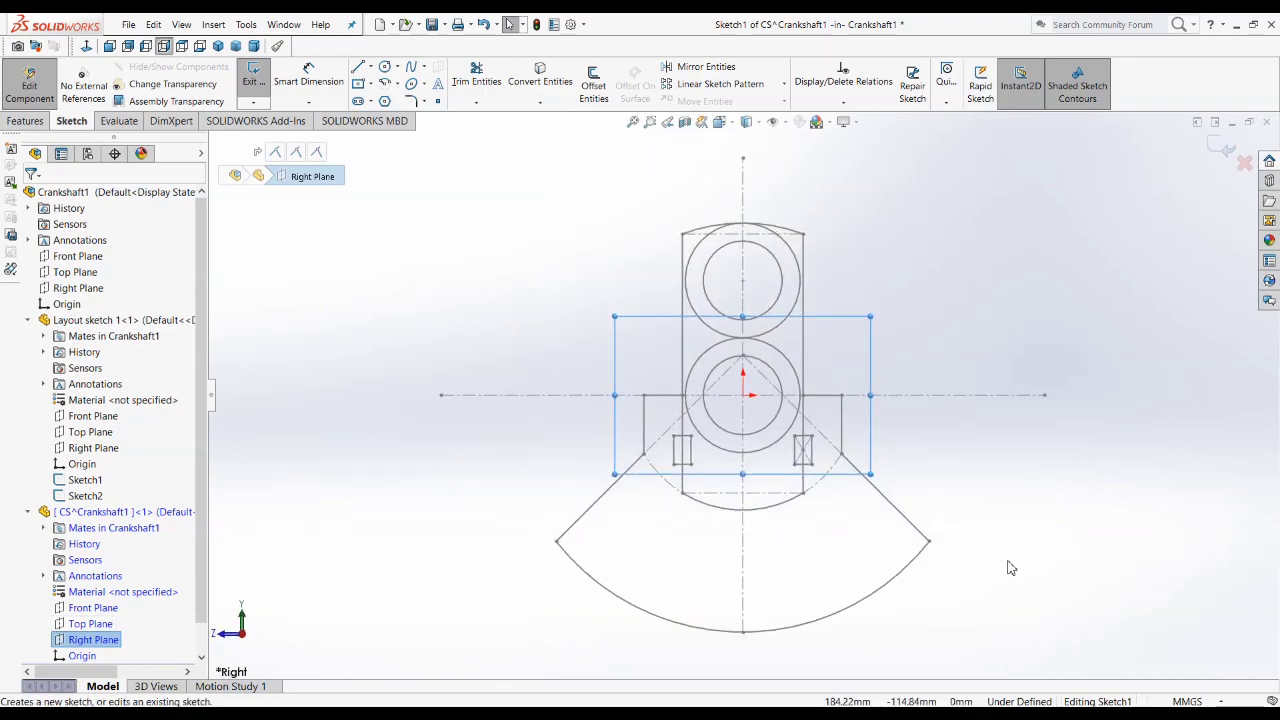
Step: Convert the layout's web outline, with its upper and lower arcs, and the inner, upper and lower edges of both small rectangles into sketch entities
scroll(665, 435, down, 3)
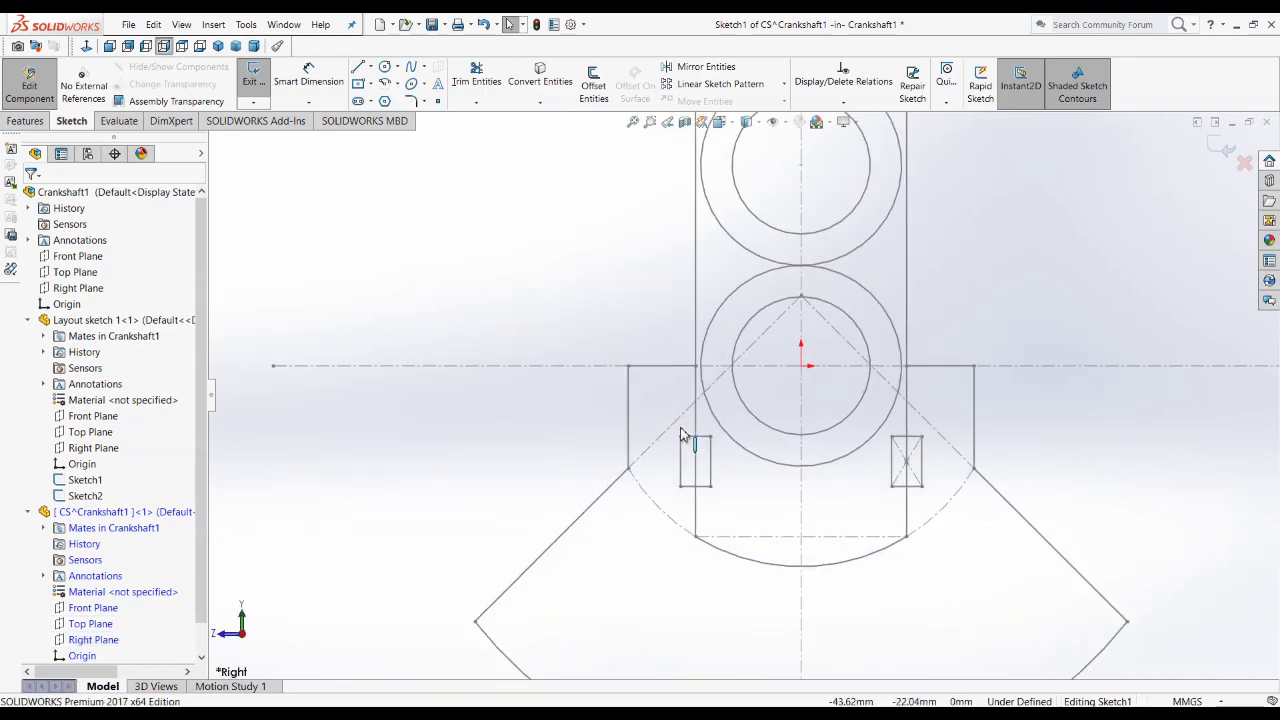
click(696, 300)
scroll(690, 350, up, 3)
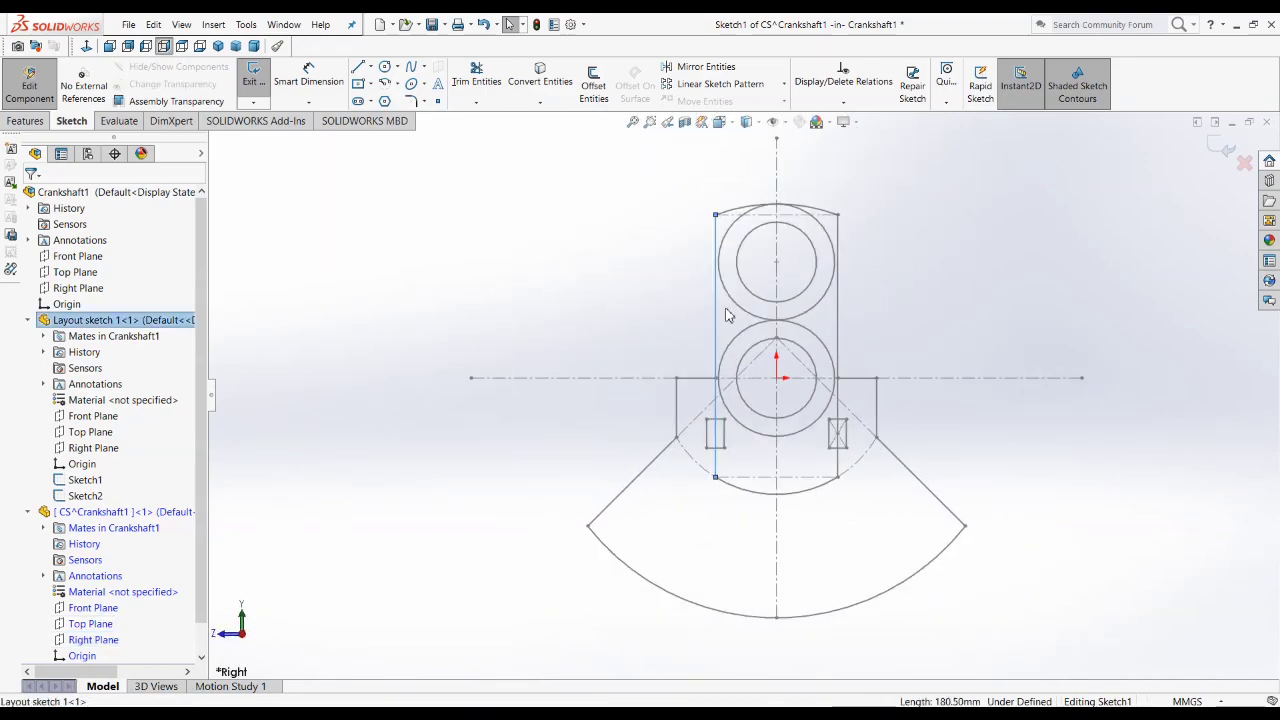
ctrl+click(745, 208)
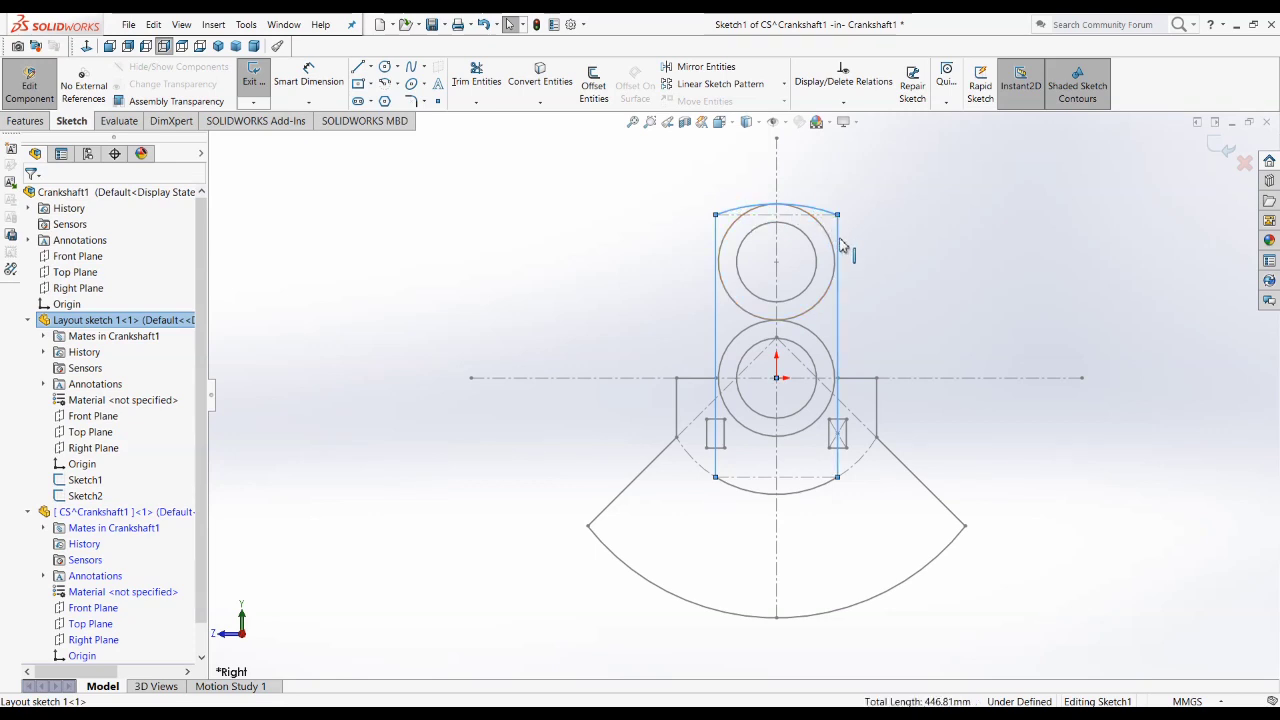
scroll(737, 441, down, 3)
ctrl+click(708, 393)
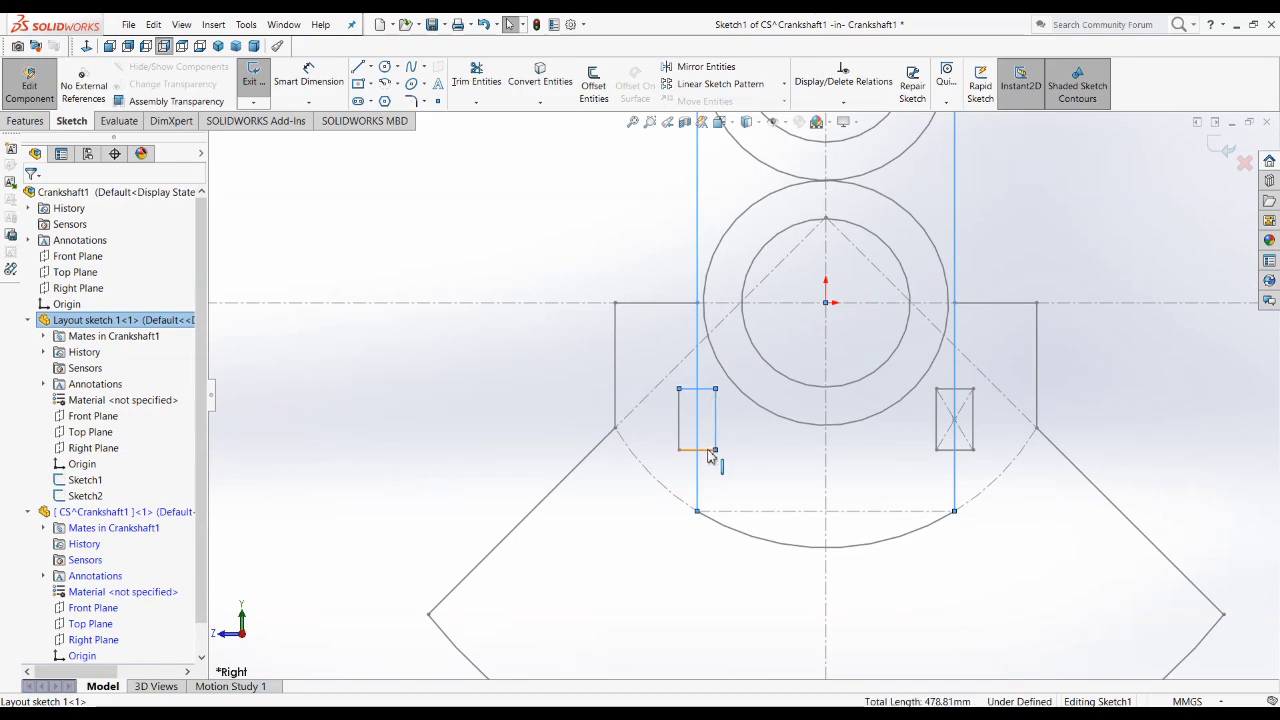
ctrl+click(735, 535)
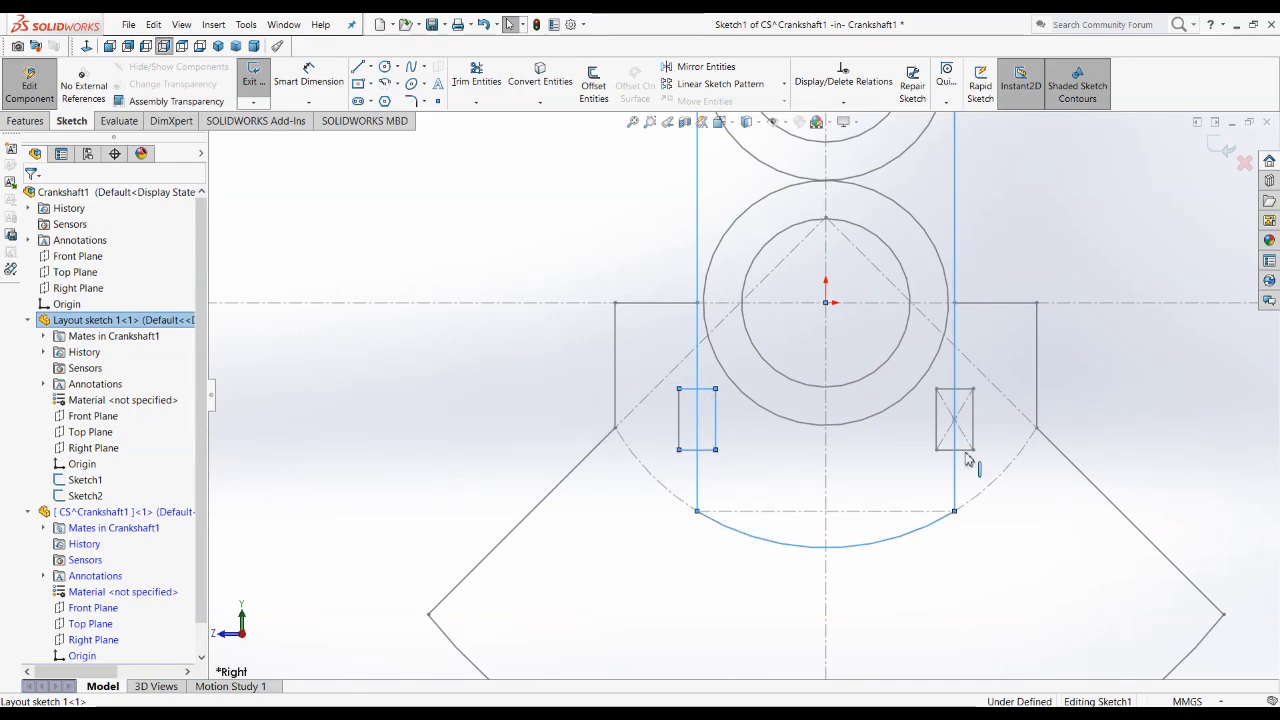
ctrl+click(951, 450)
ctrl+click(937, 426)
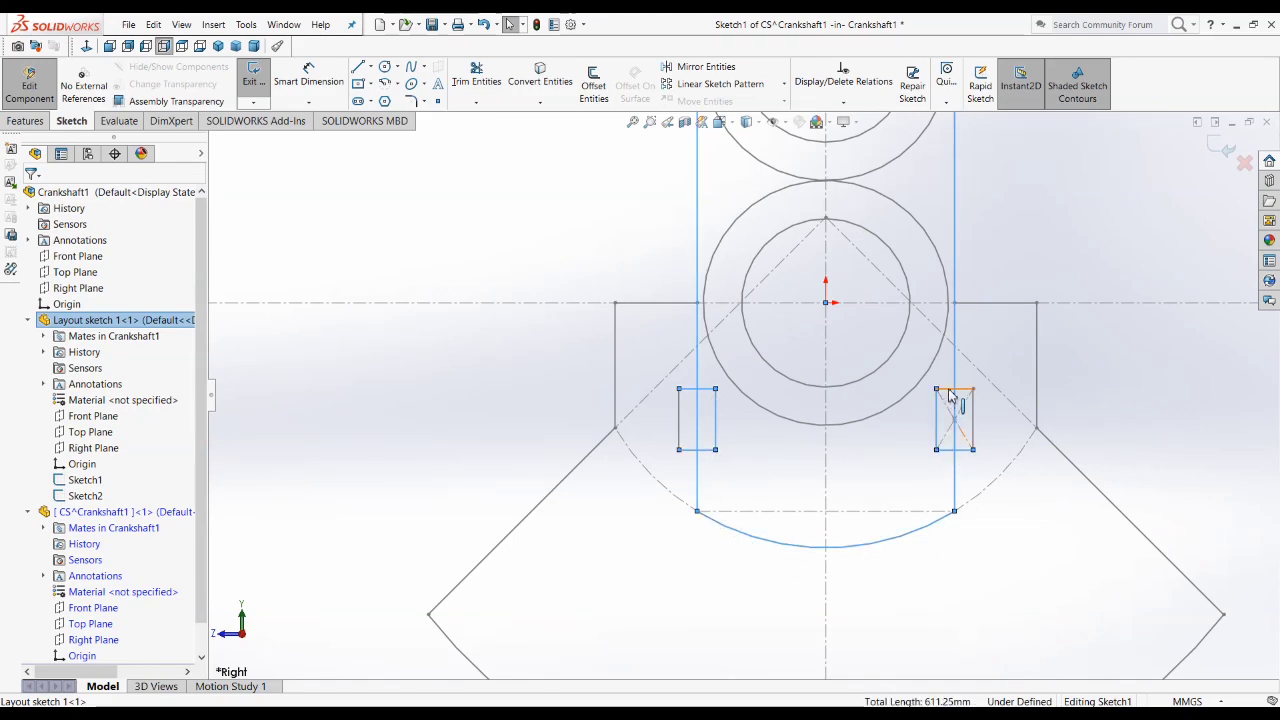
ctrl+click(949, 389)
scroll(898, 493, up, 4)
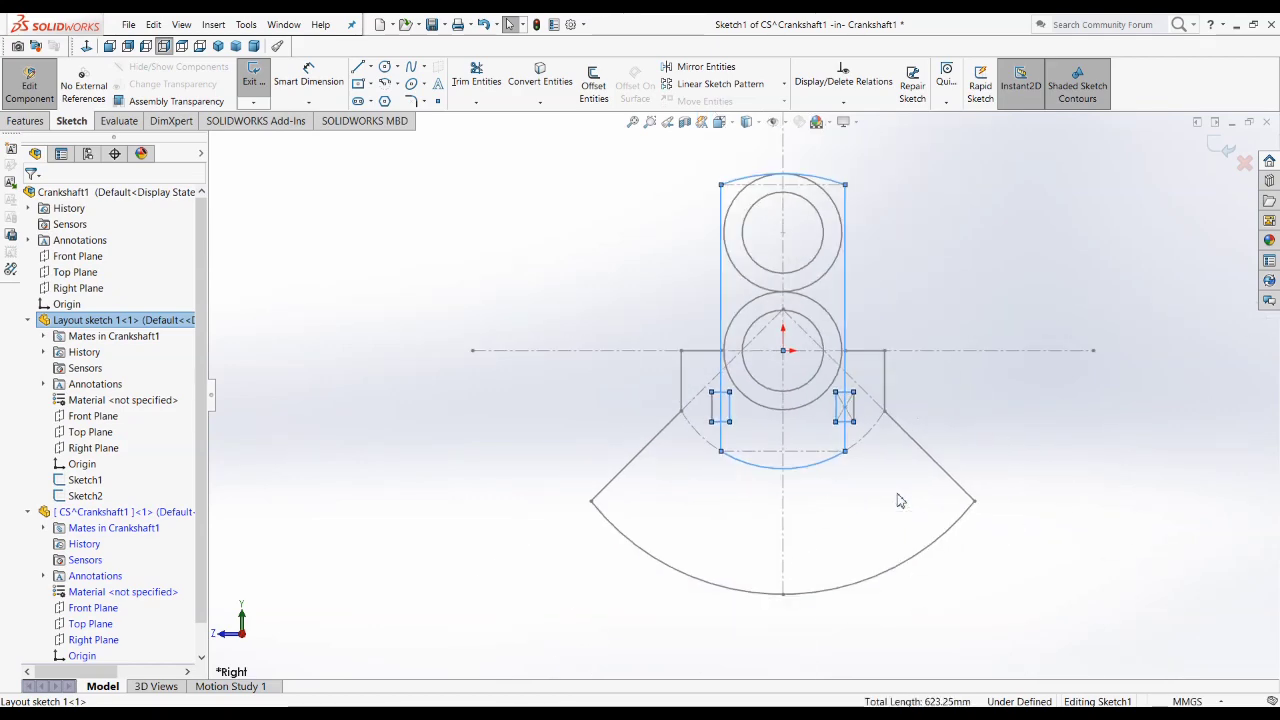
click(550, 86)
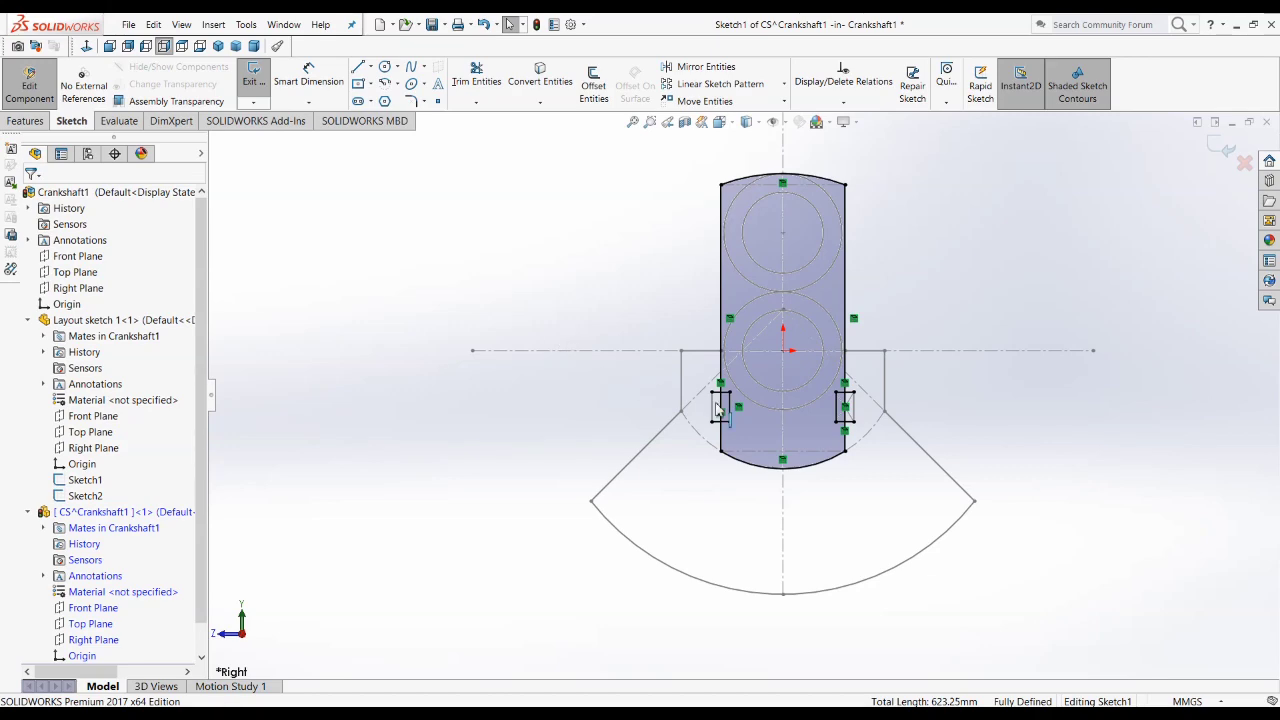
Step: Power-trim the web's side lines inside both small rectangles so each rectangle forms an open side notch, and close the sketch
click(476, 76)
scroll(860, 404, down, 5)
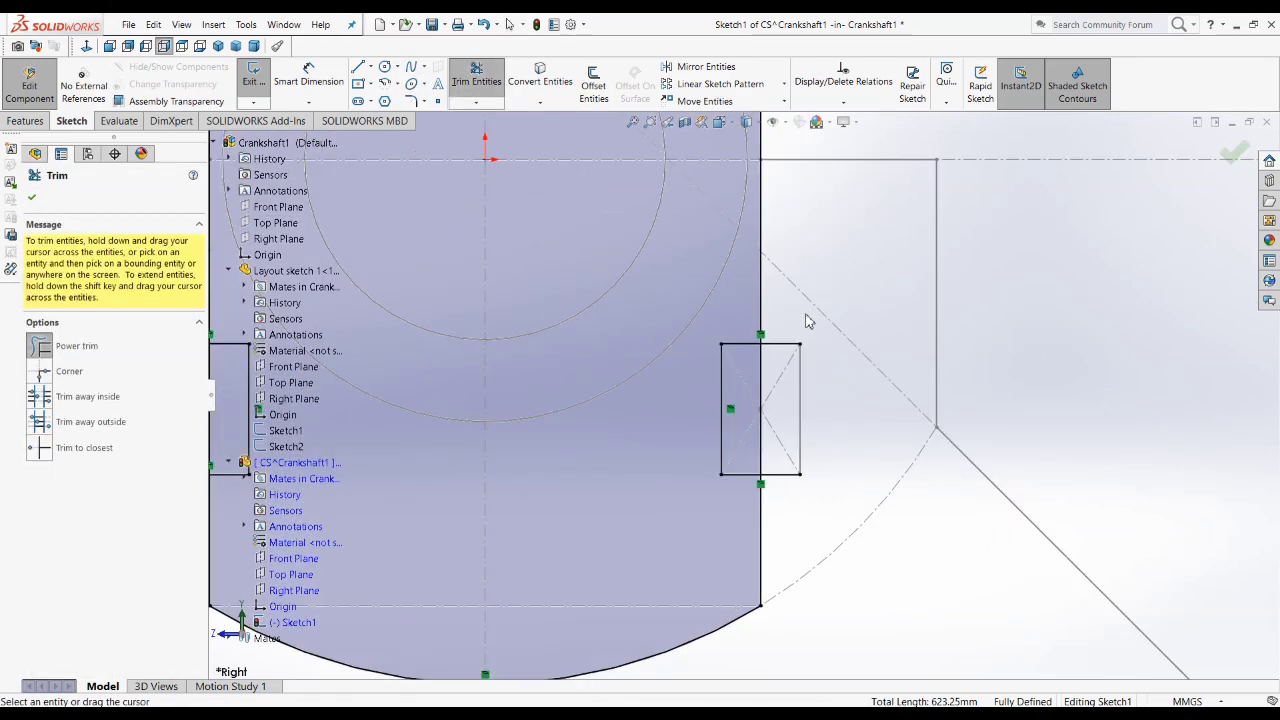
drag(797, 400, 750, 428)
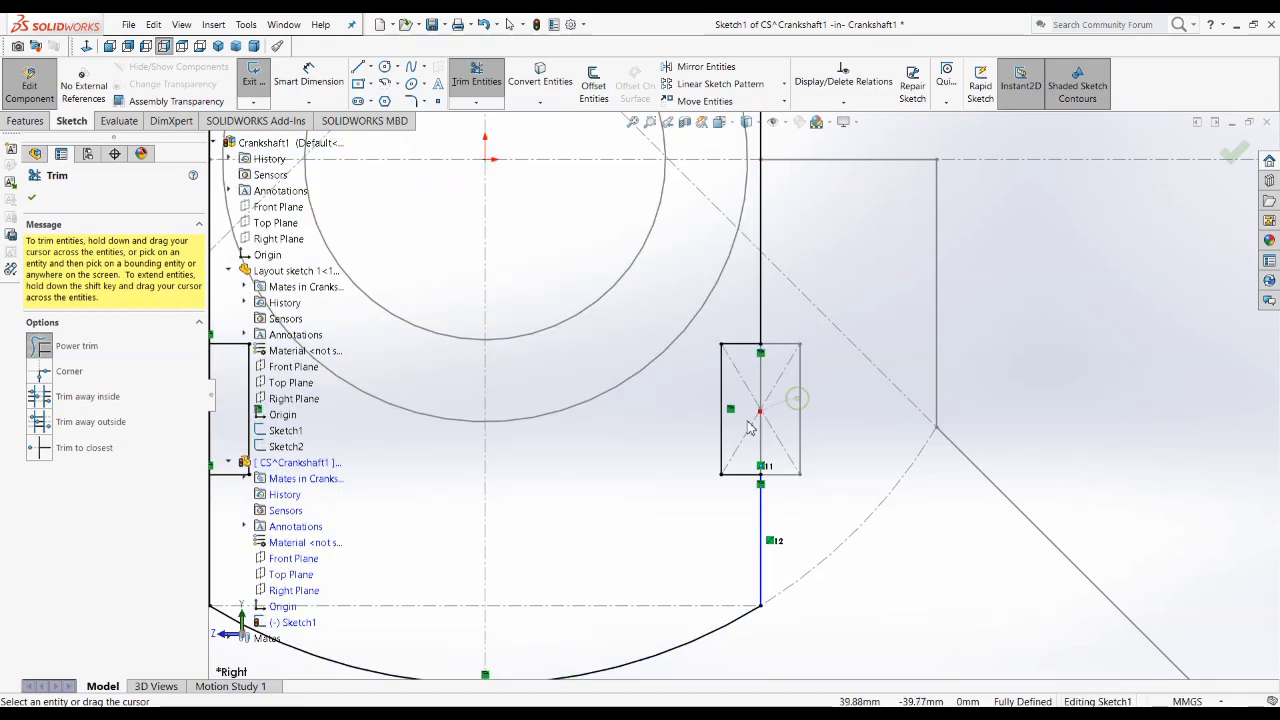
scroll(908, 406, up, 3)
mouse_move(420, 353)
mouse_down()
mouse_move(410, 452)
mouse_move(417, 414)
mouse_up()
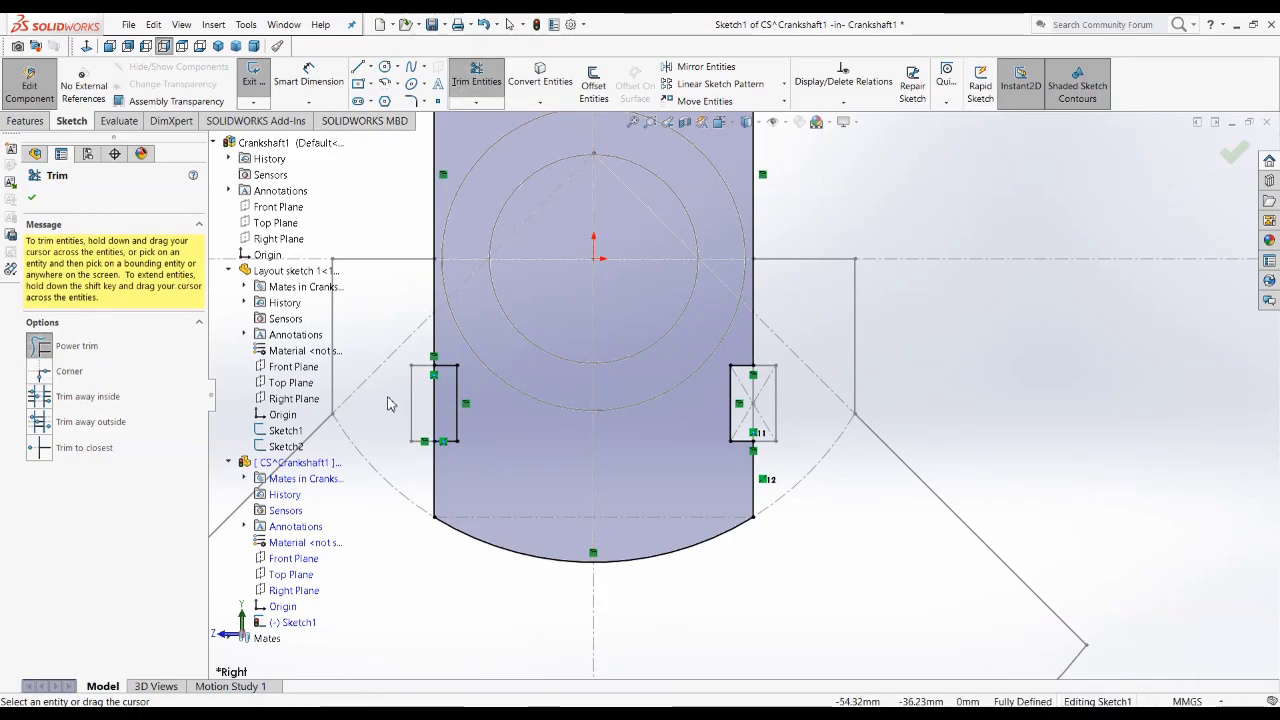
drag(390, 403, 447, 406)
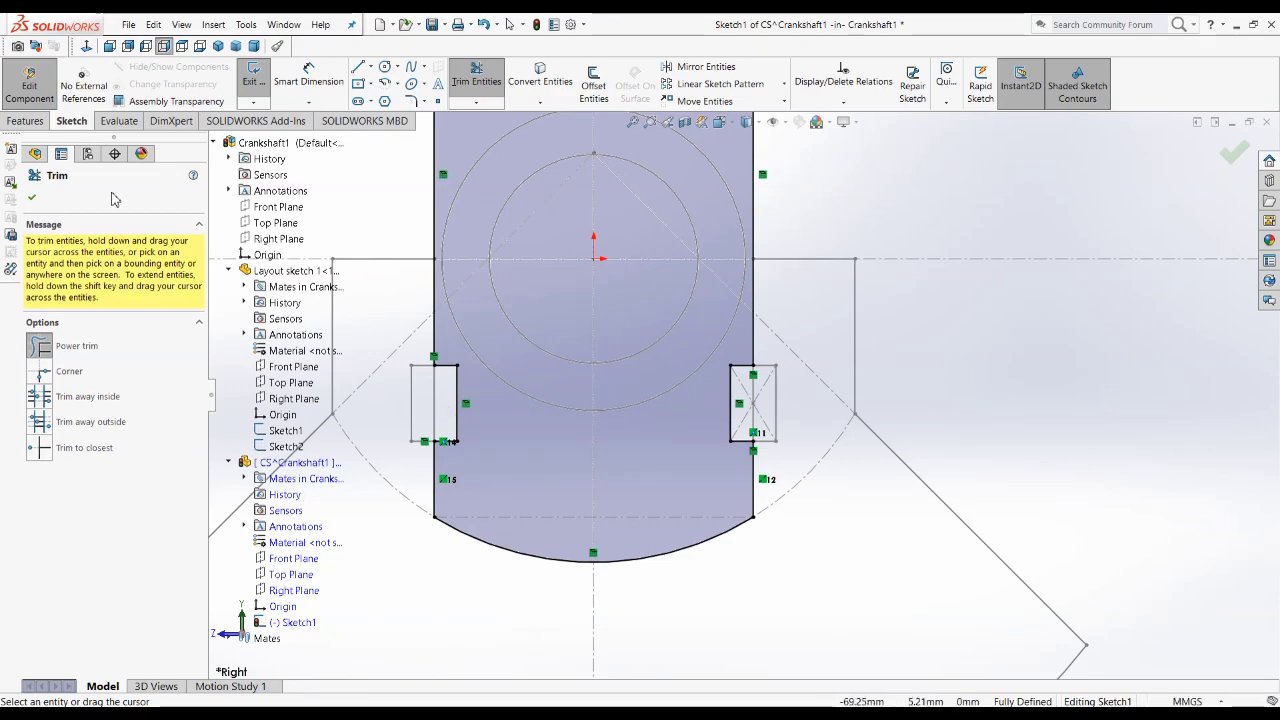
click(31, 197)
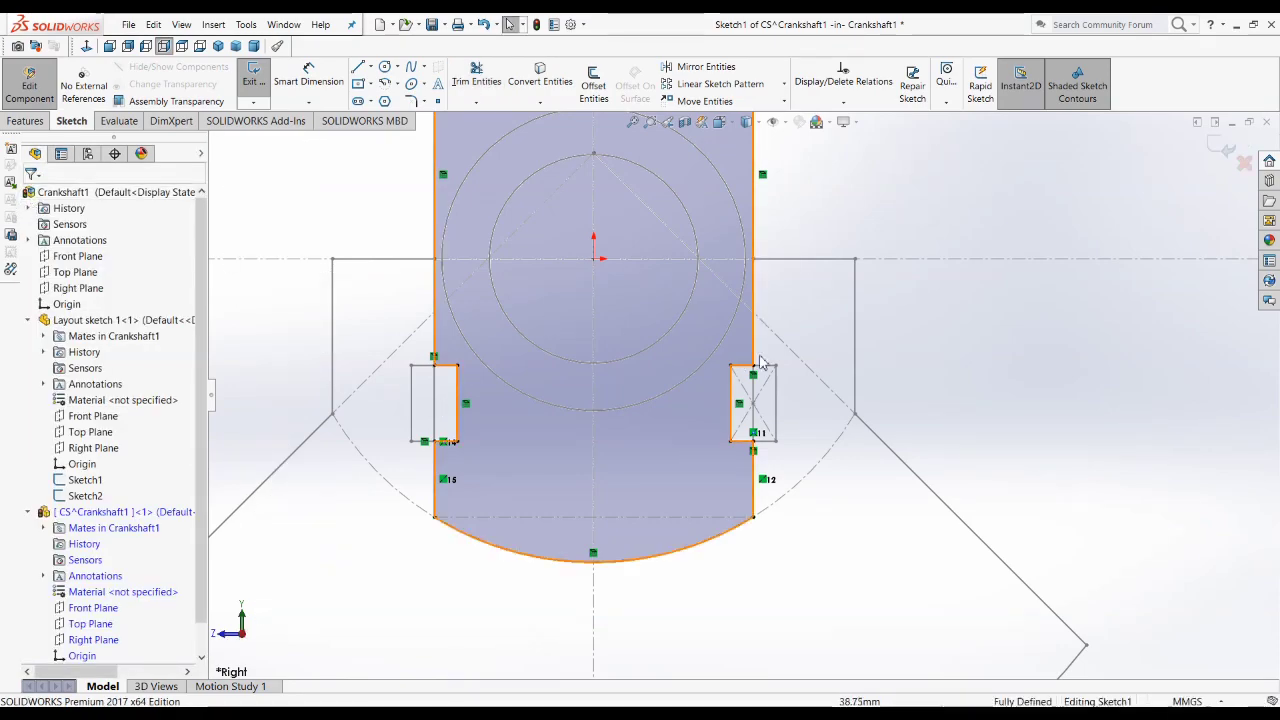
click(861, 645)
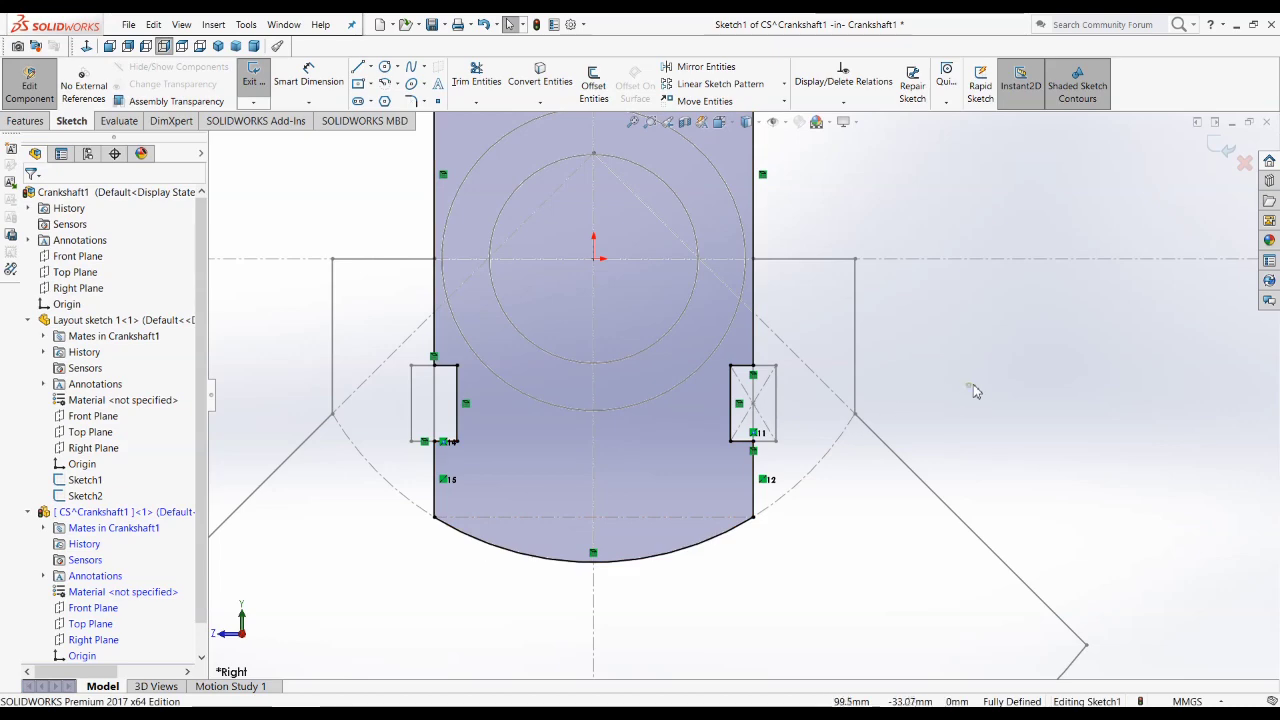
key(f)
click(1220, 148)
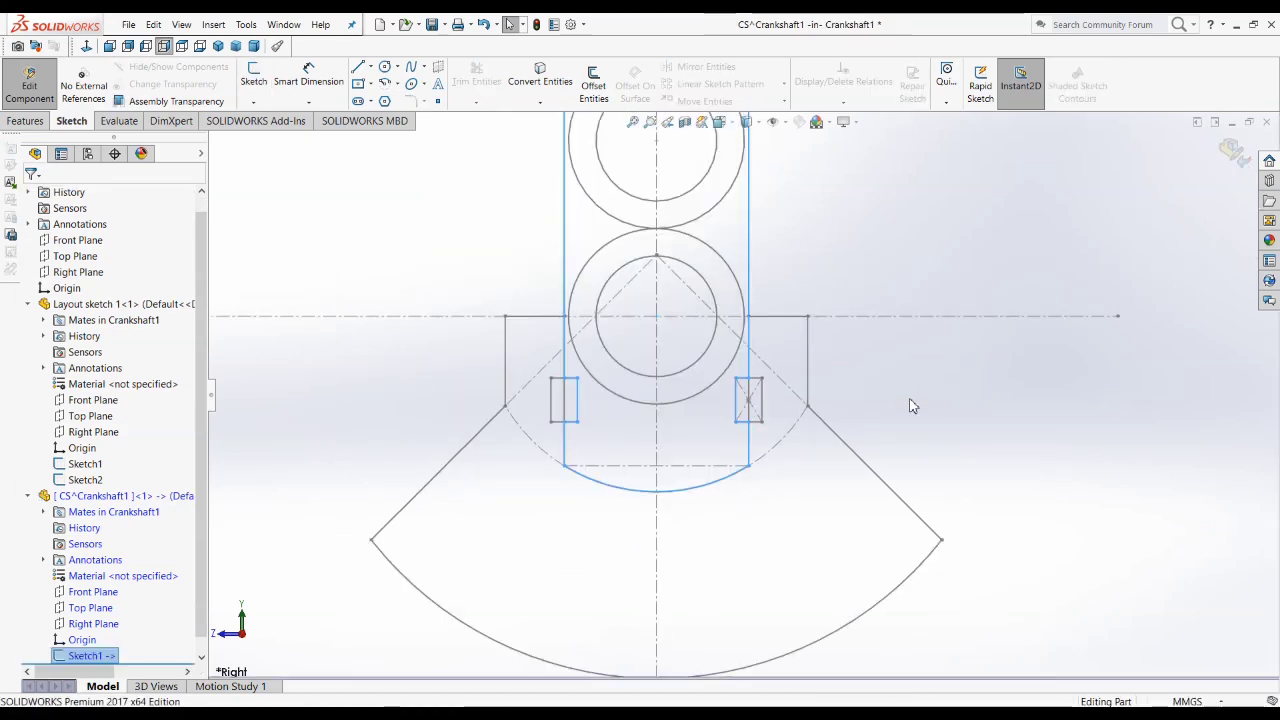
Step: Consult the Crankshaft.JPG drawing in Photos and extrude the notched web profile 32 mm with the Mid Plane end condition
click(218, 45)
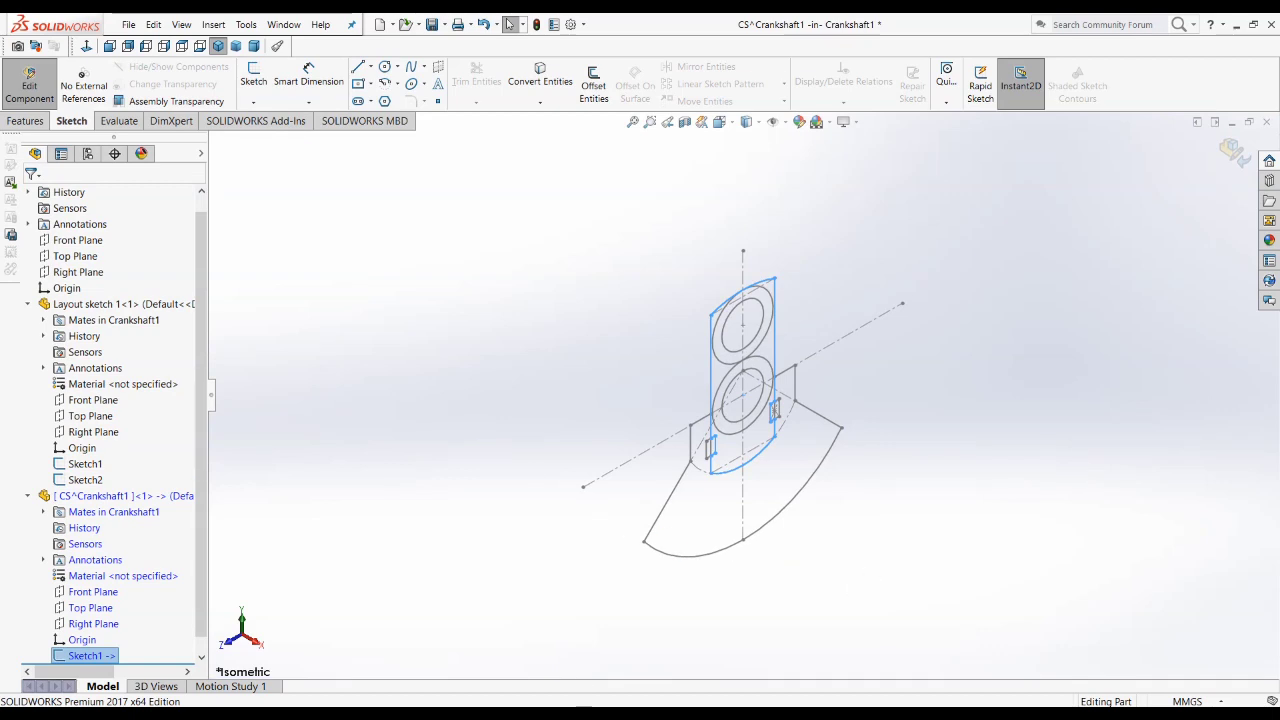
key(alt+Tab)
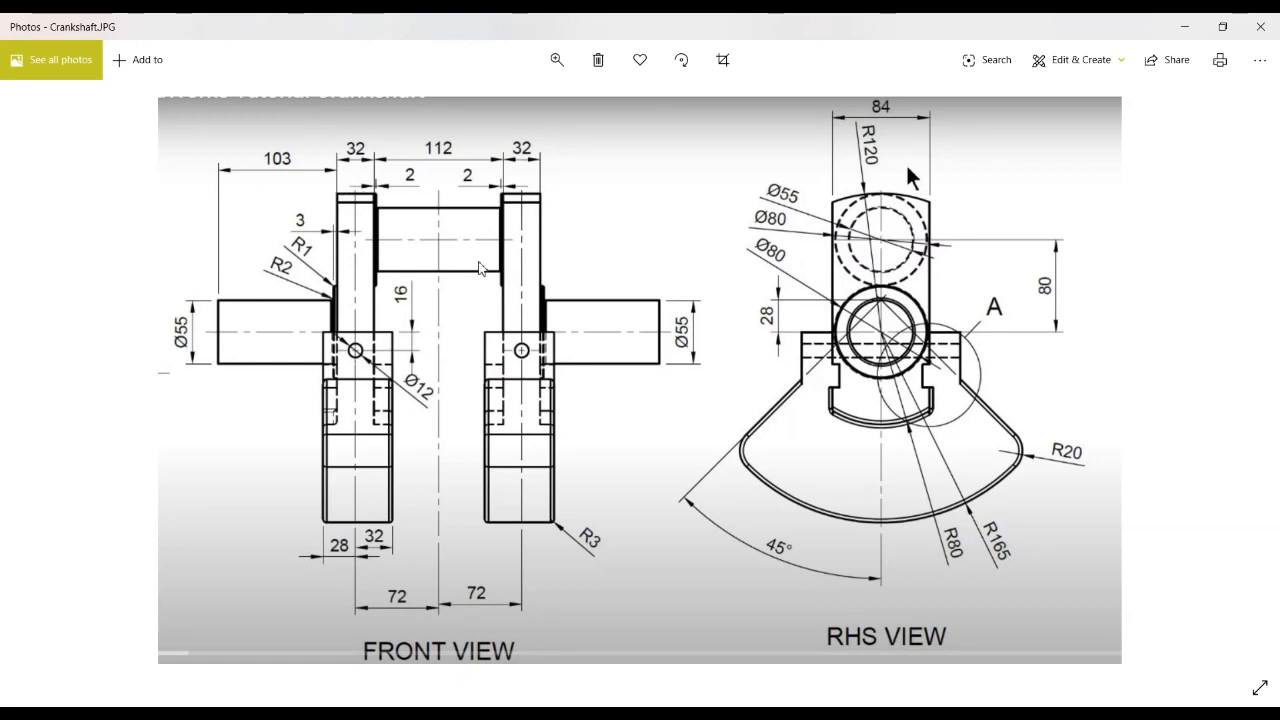
key(alt+Tab)
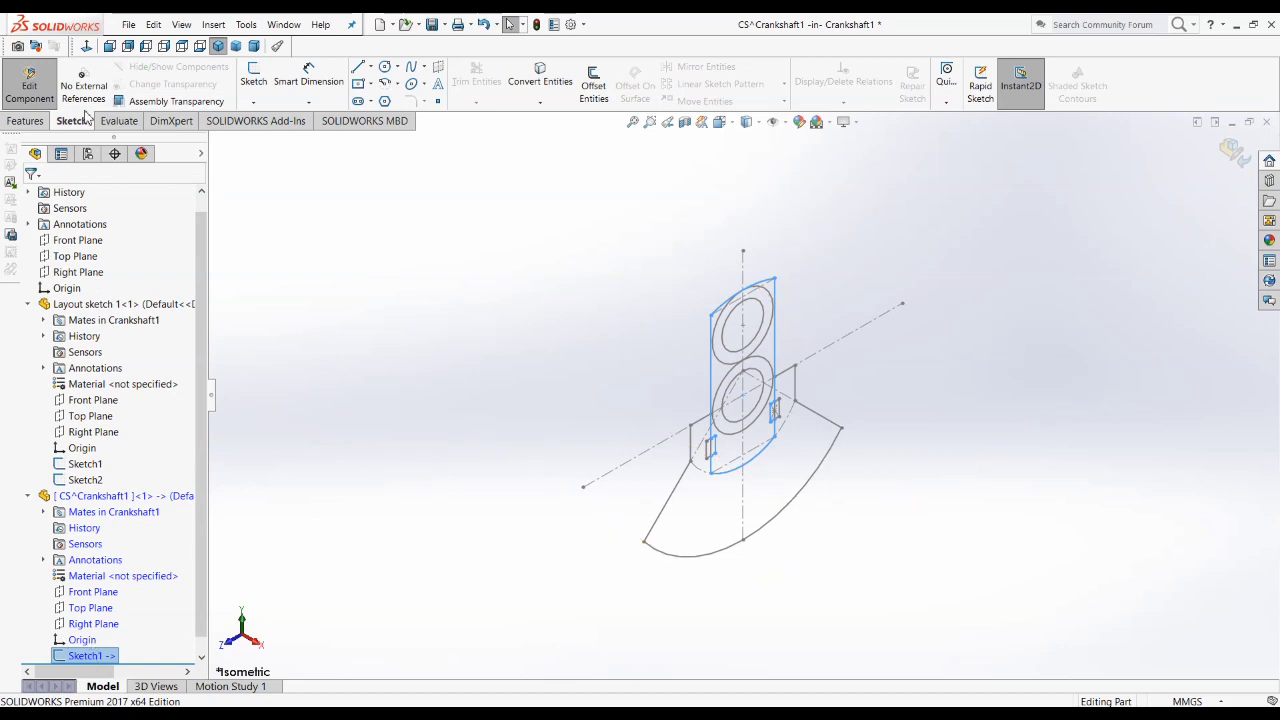
click(25, 120)
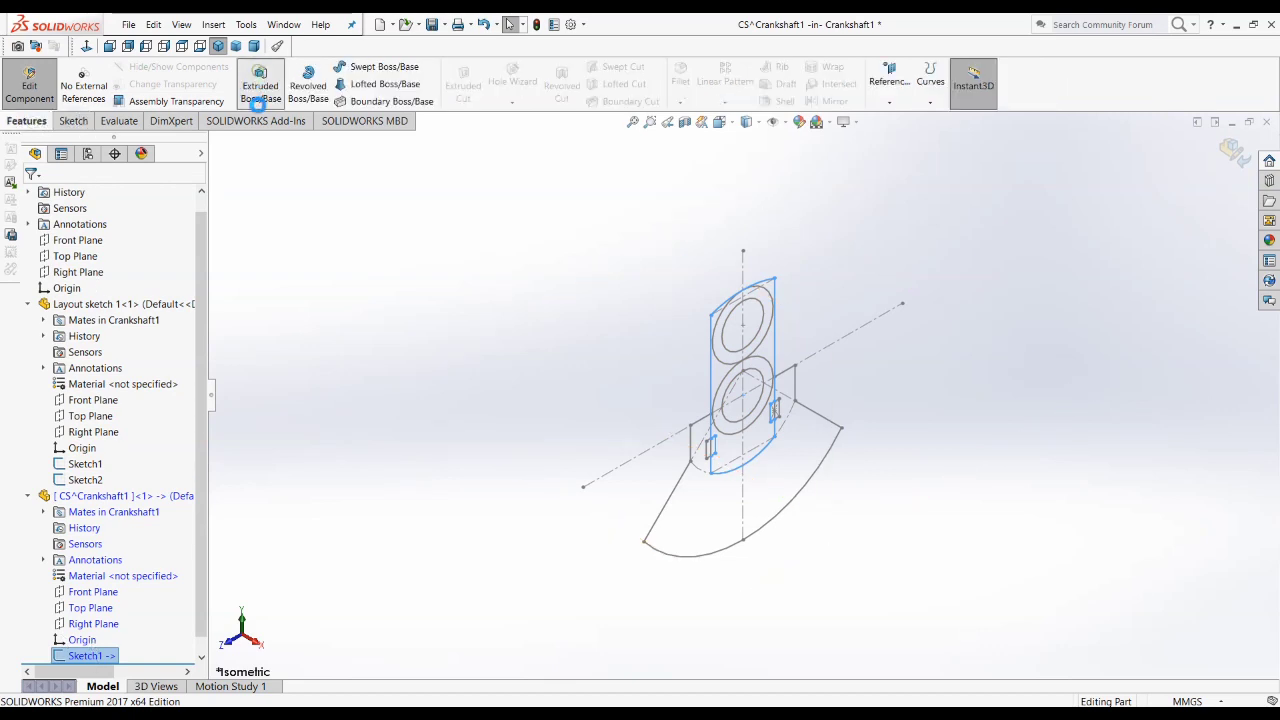
click(258, 104)
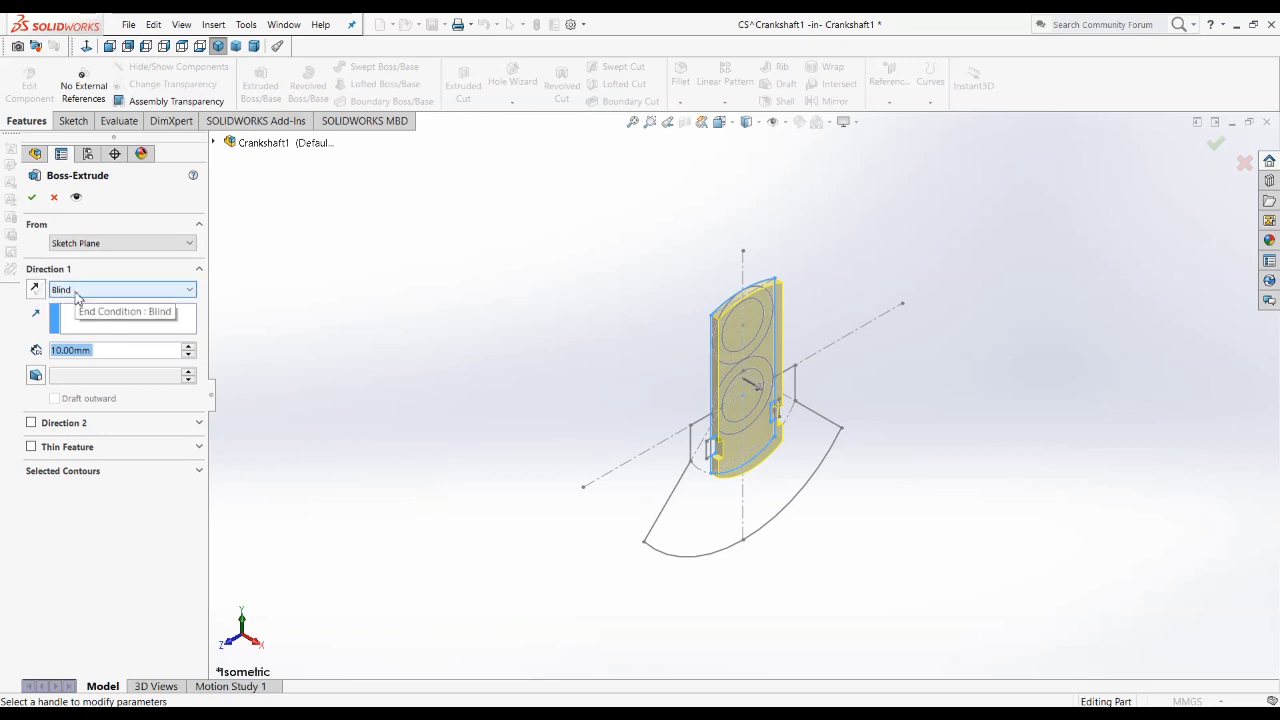
click(76, 292)
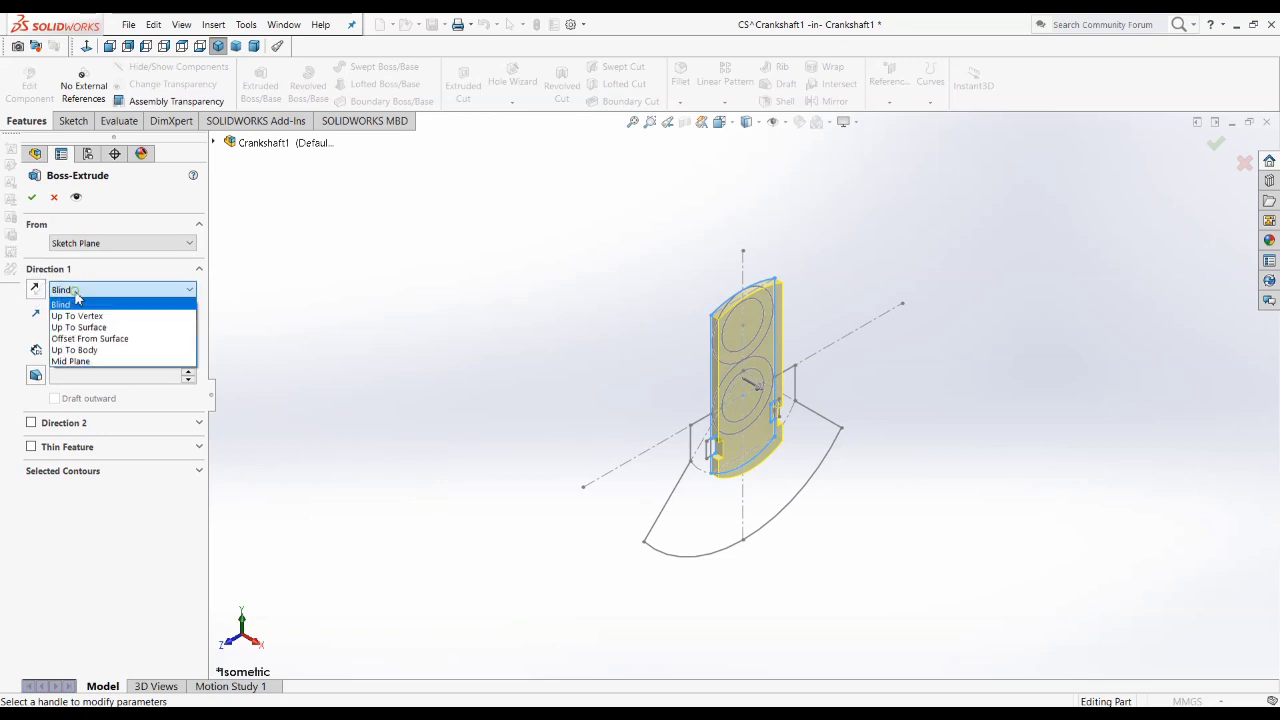
click(91, 361)
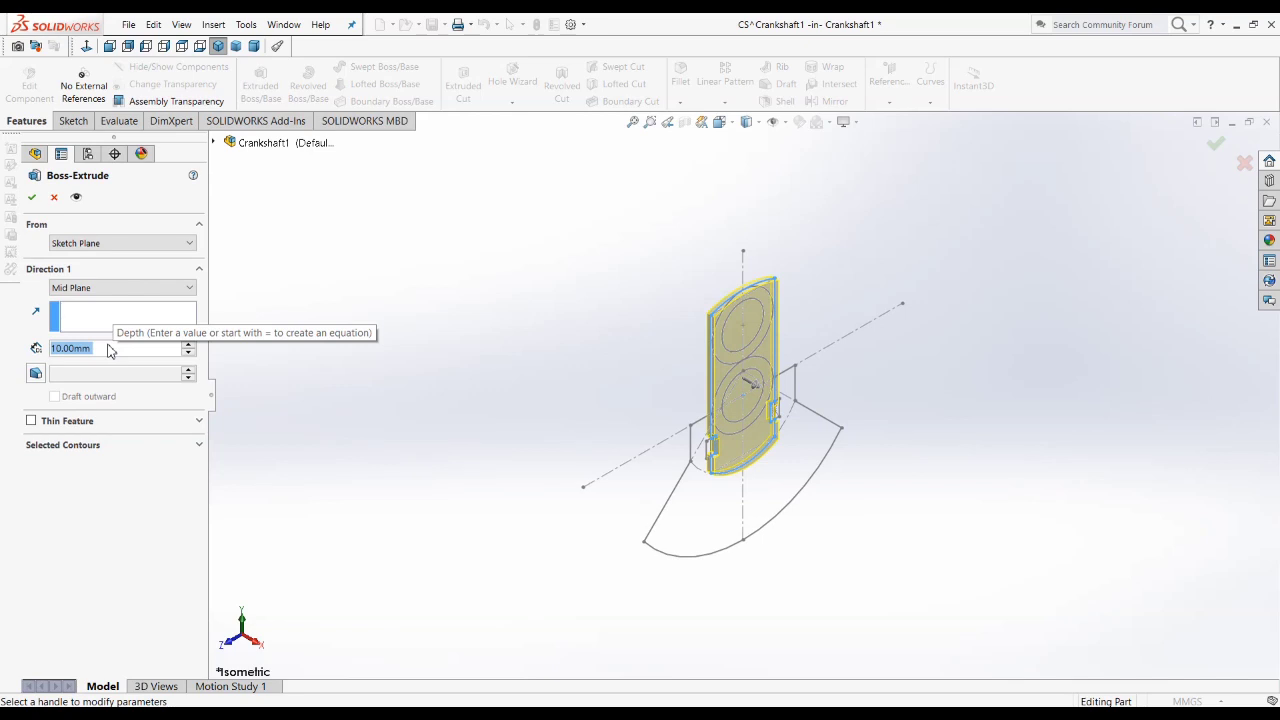
text(32)
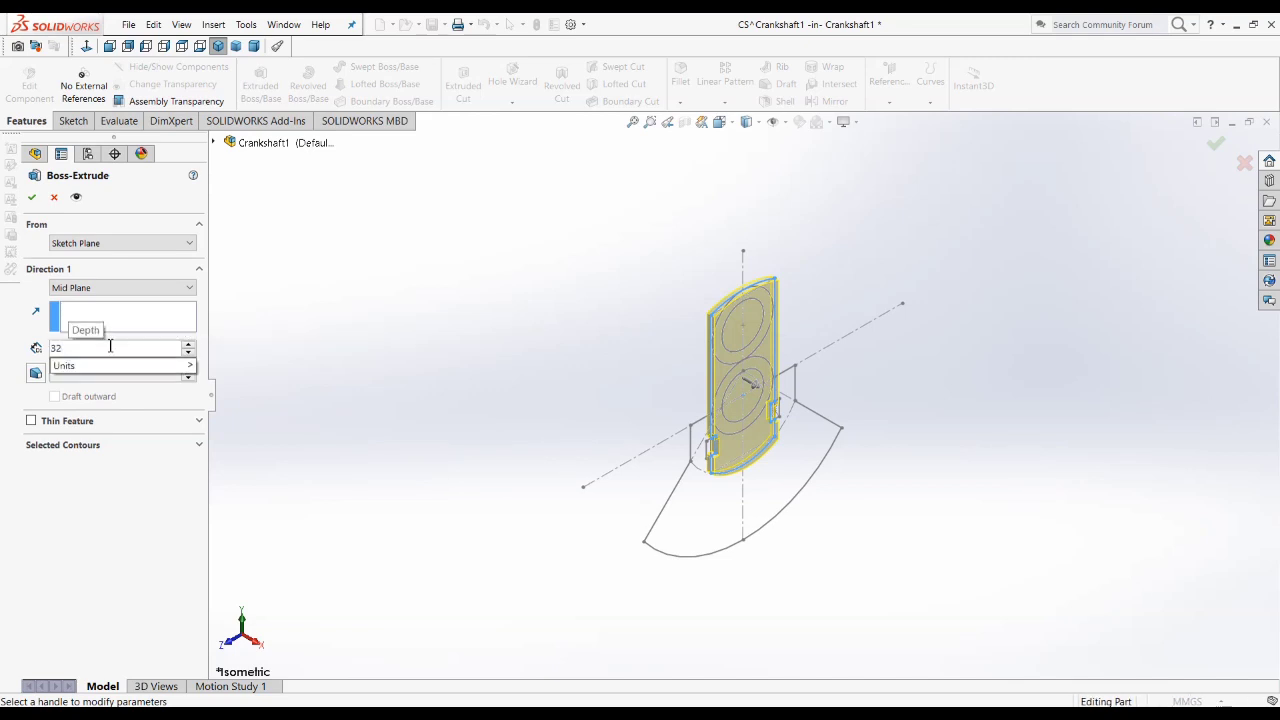
key(Return)
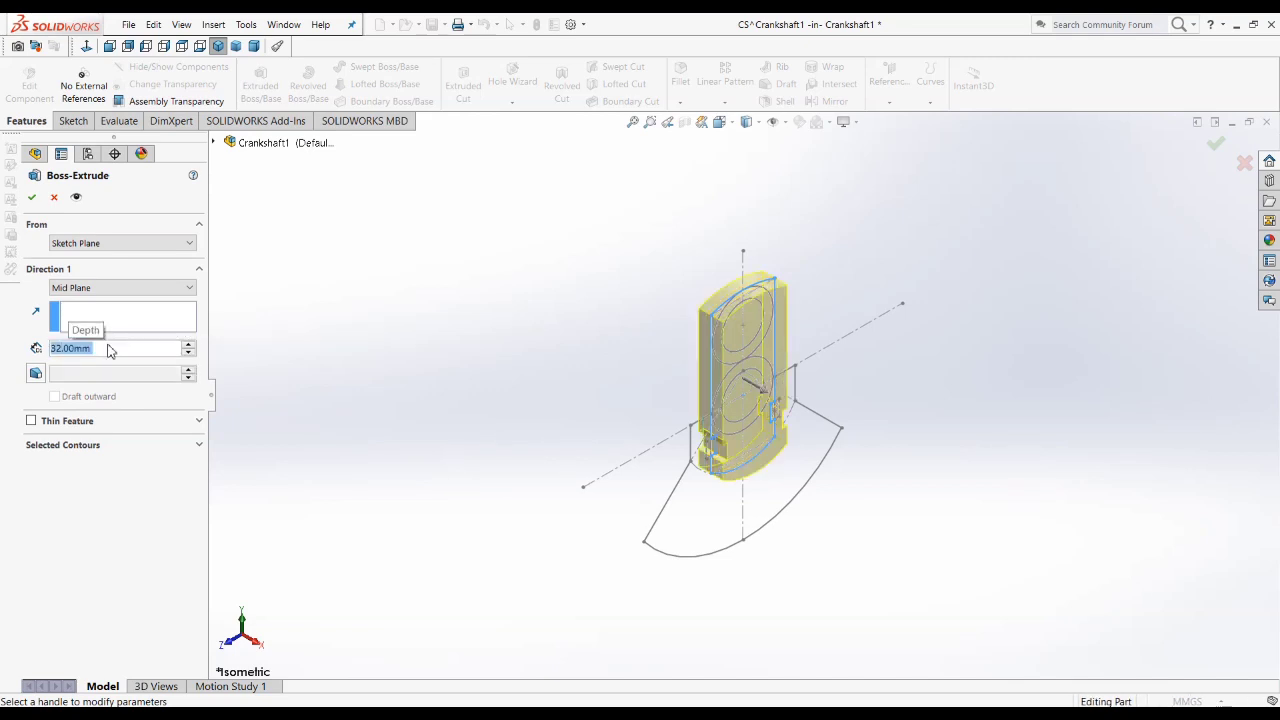
scroll(706, 292, down, 3)
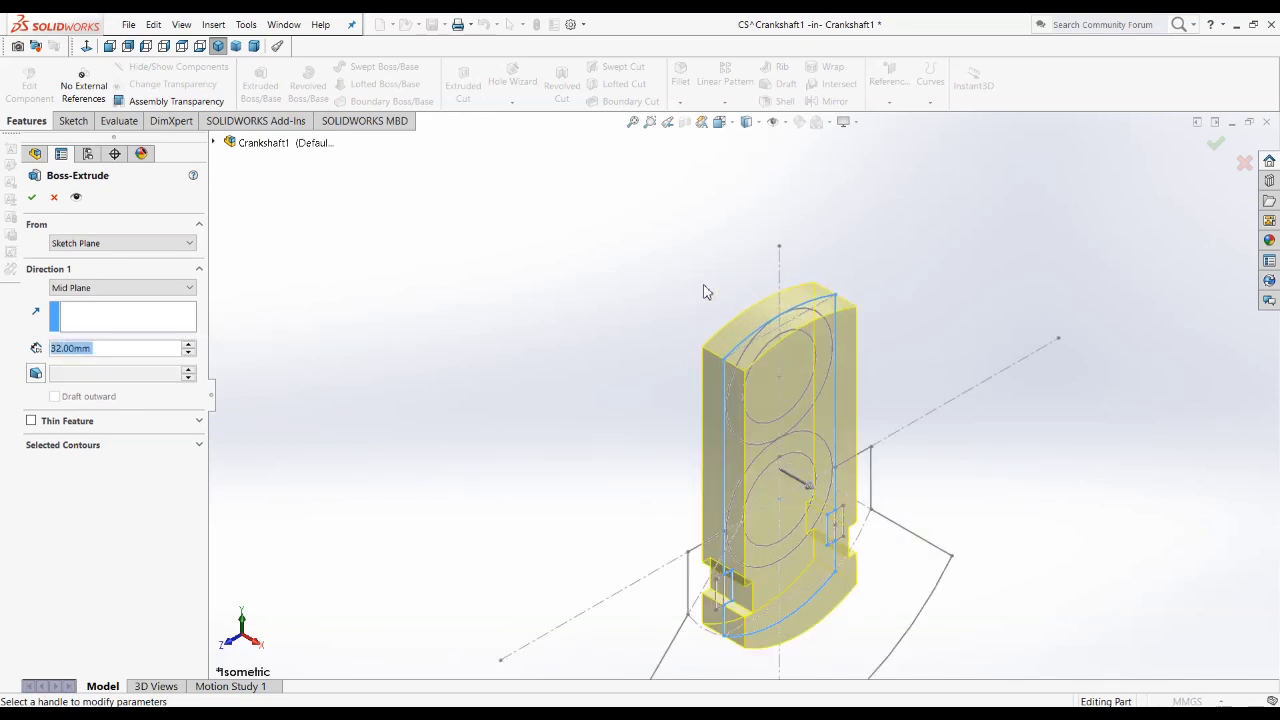
click(415, 379)
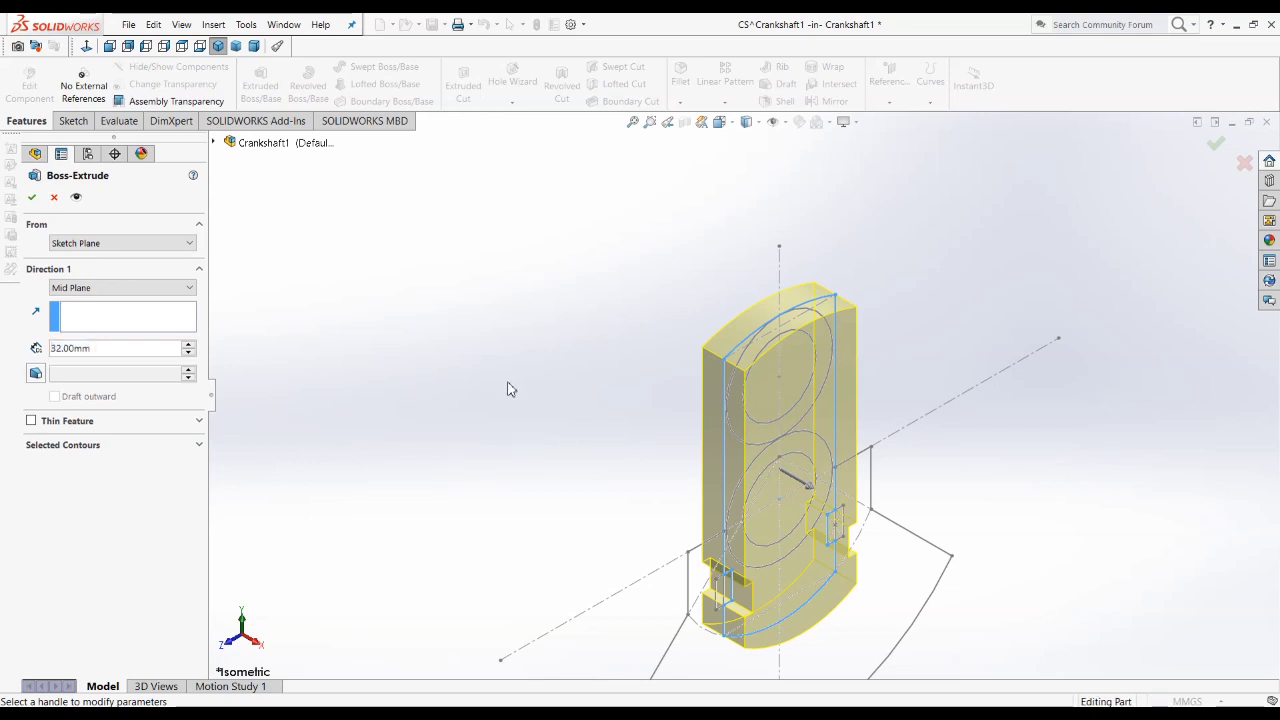
scroll(508, 384, up, 3)
click(34, 199)
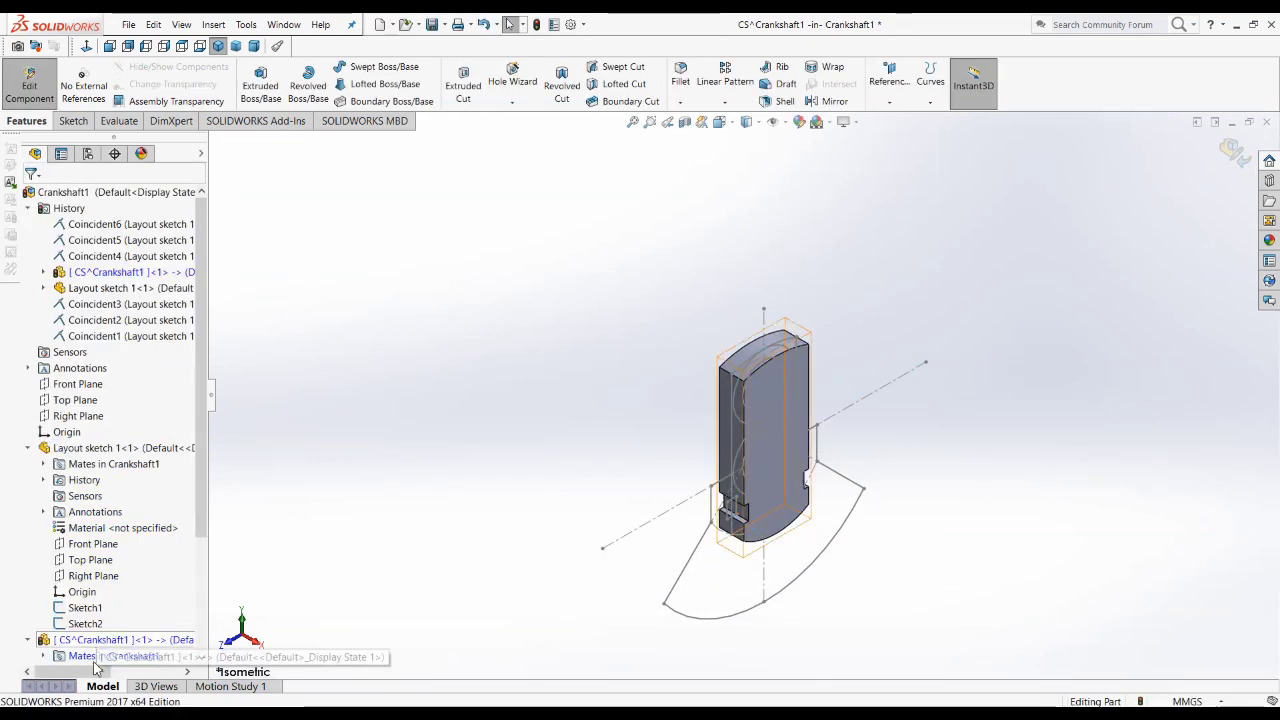
Step: Try to apply the default color appearance to the web's extrusion feature
scroll(100, 625, down, 3)
click(100, 645)
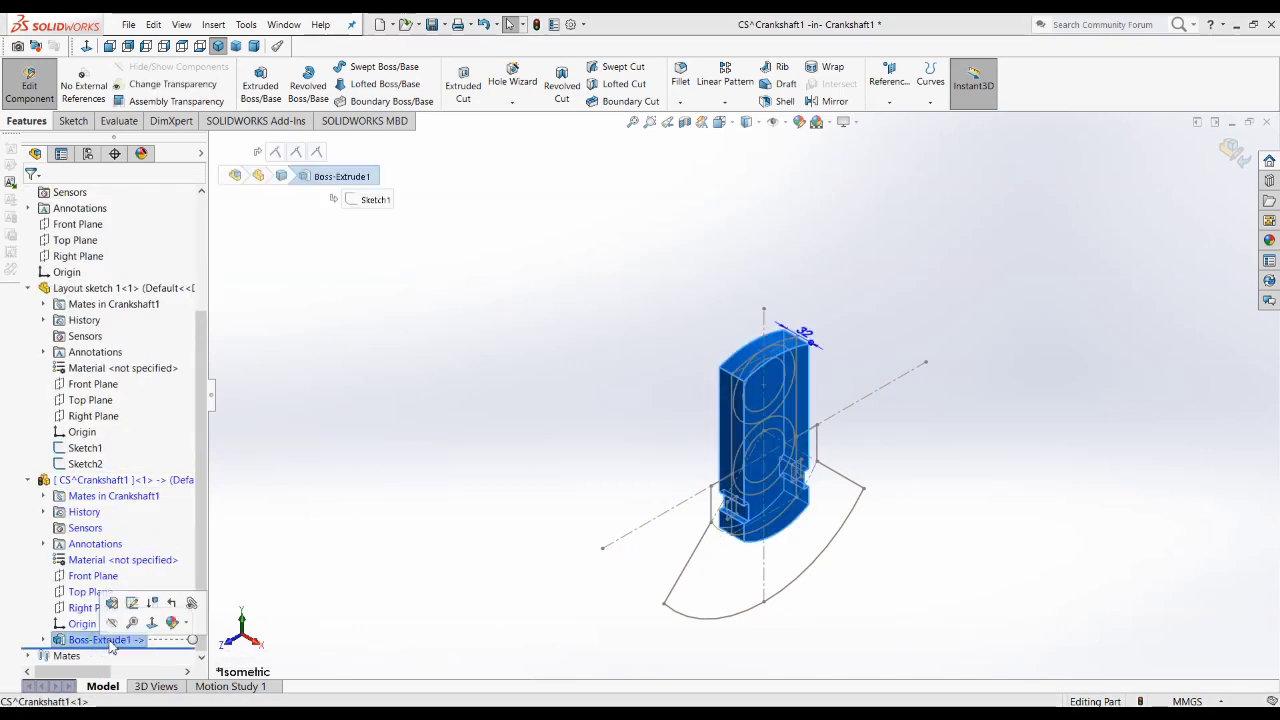
click(1270, 244)
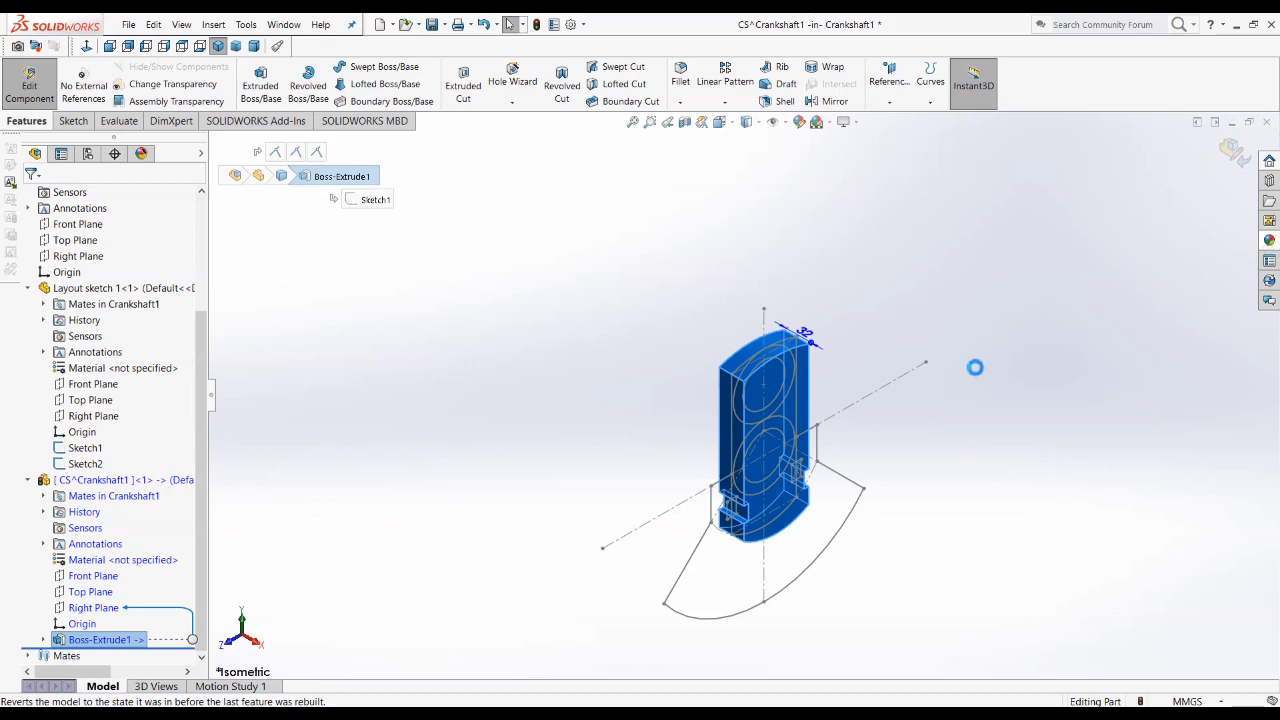
click(1079, 163)
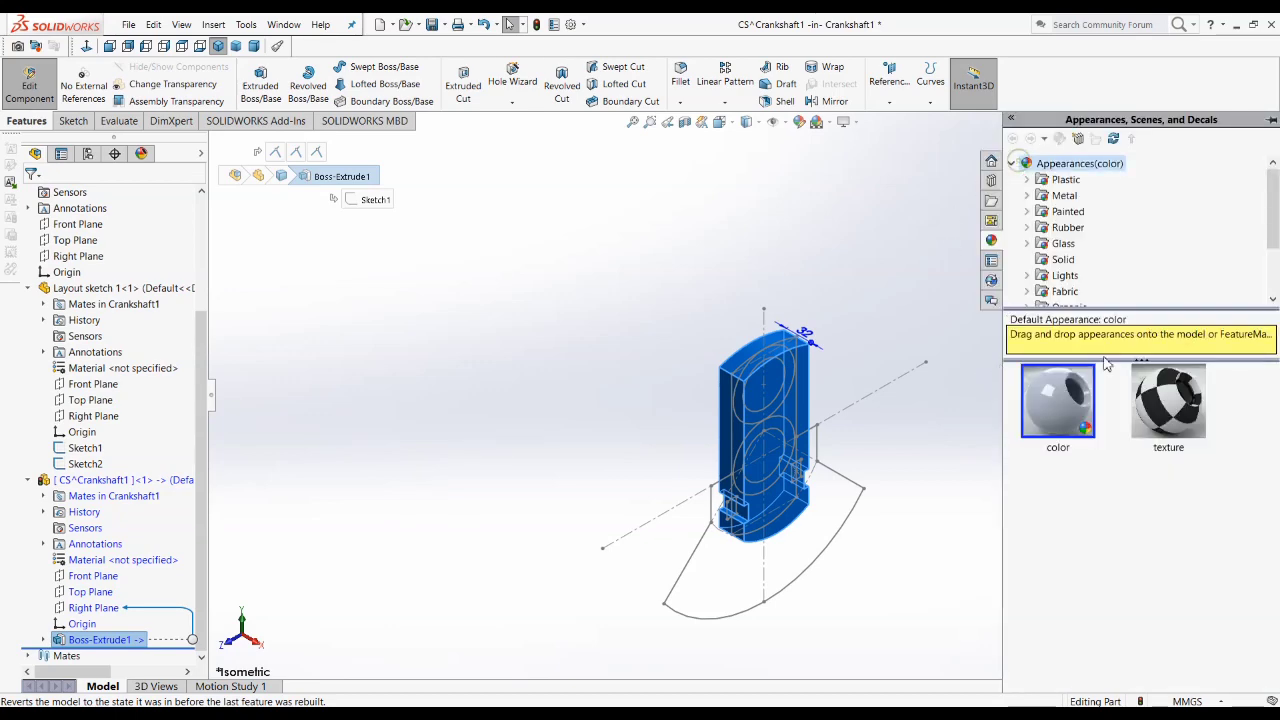
click(1055, 425)
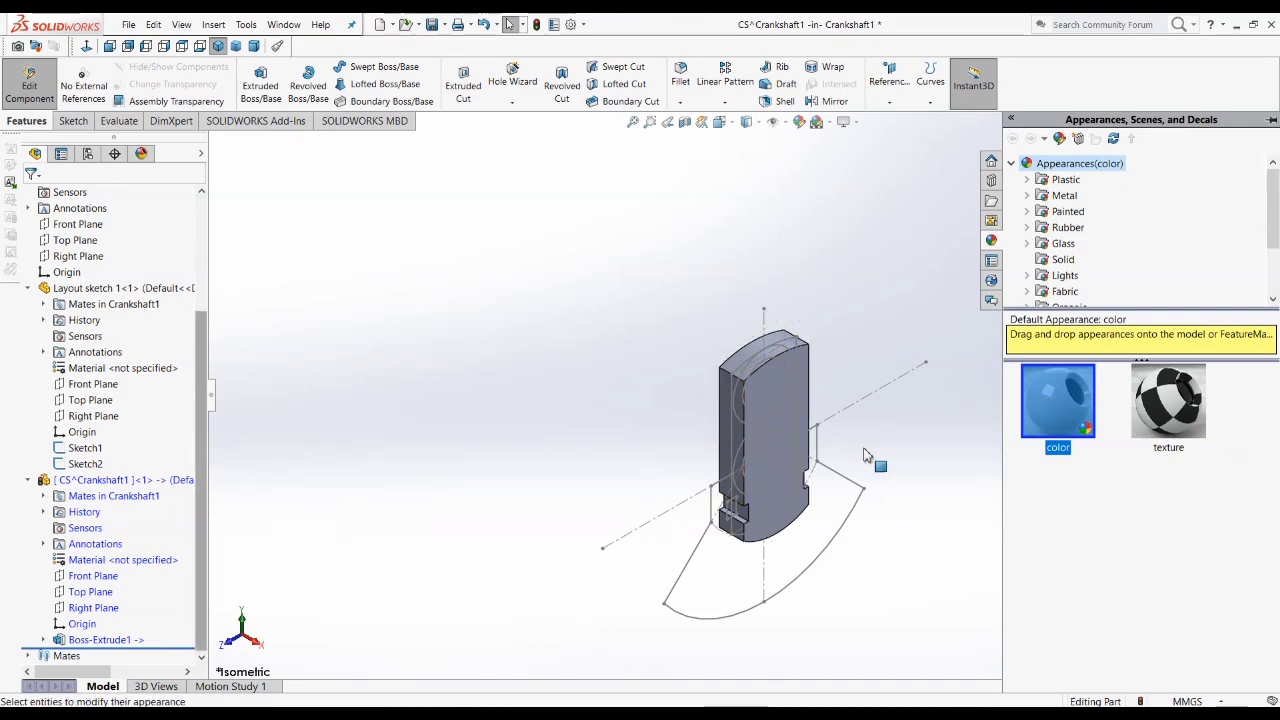
mouse_move(1065, 415)
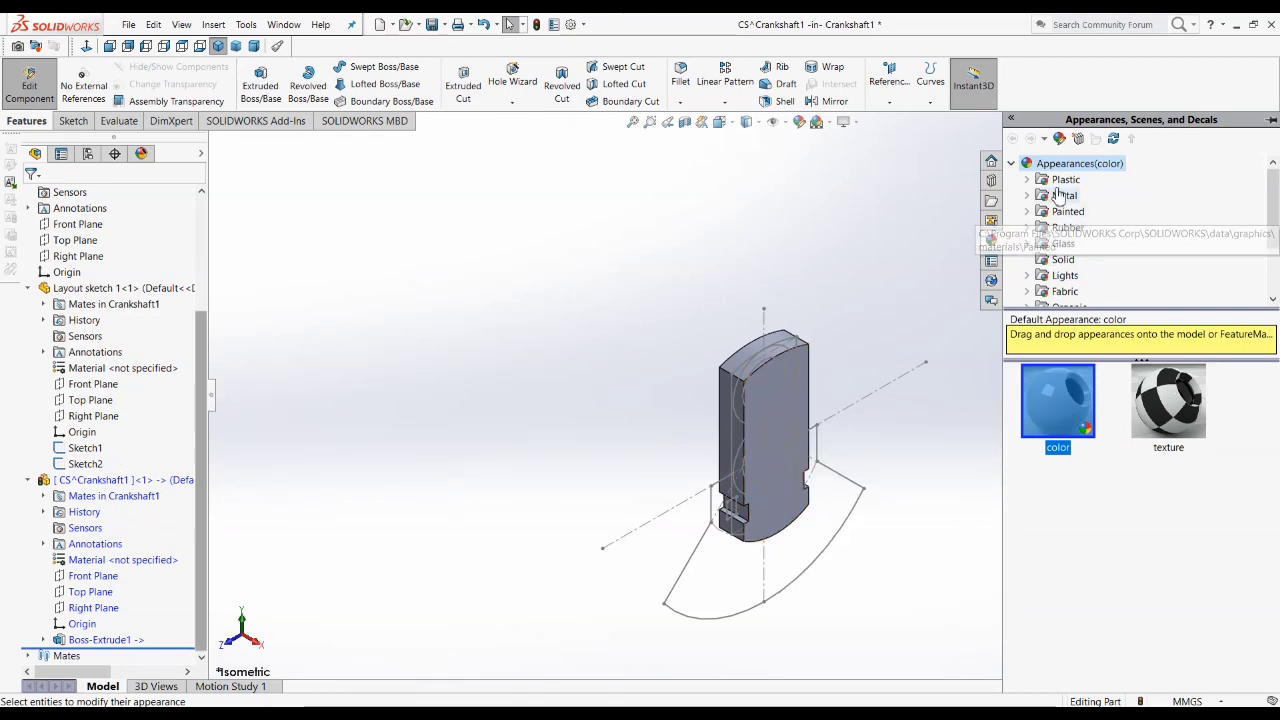
Step: Try to give the web a metal appearance, picking polished steel and brushed steel from the Steel appearances
click(1027, 196)
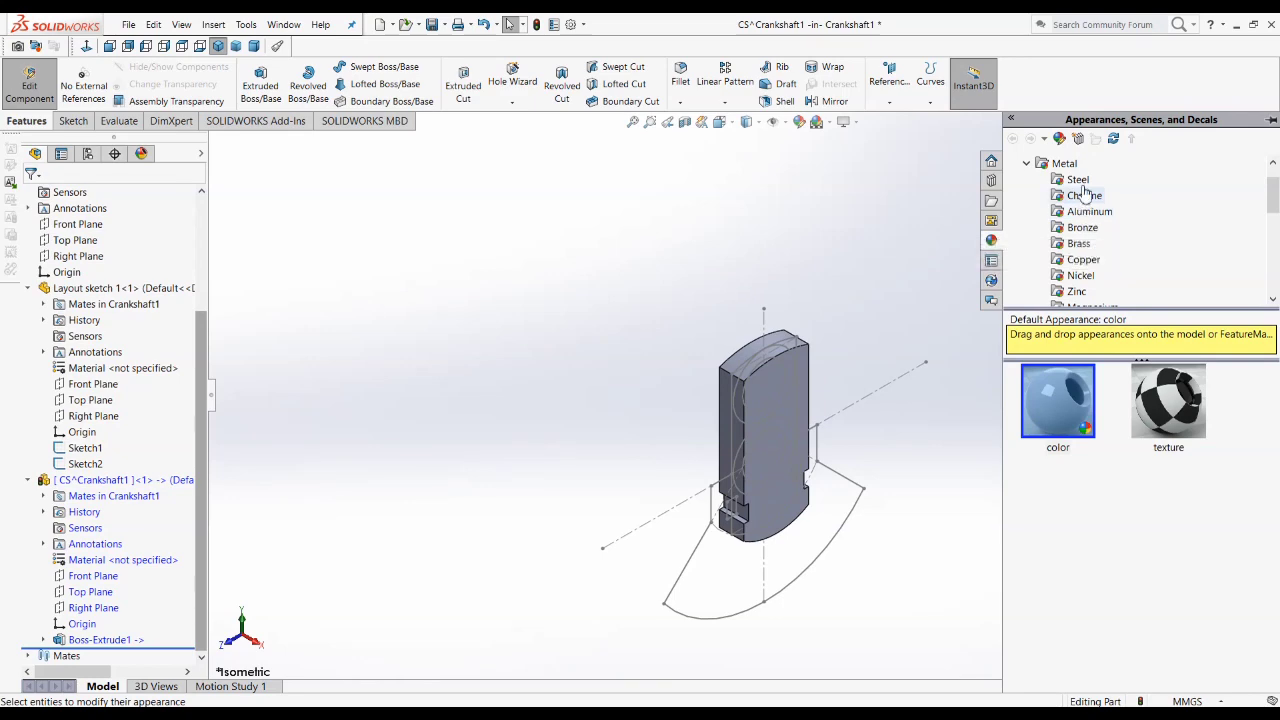
click(1076, 184)
click(1057, 400)
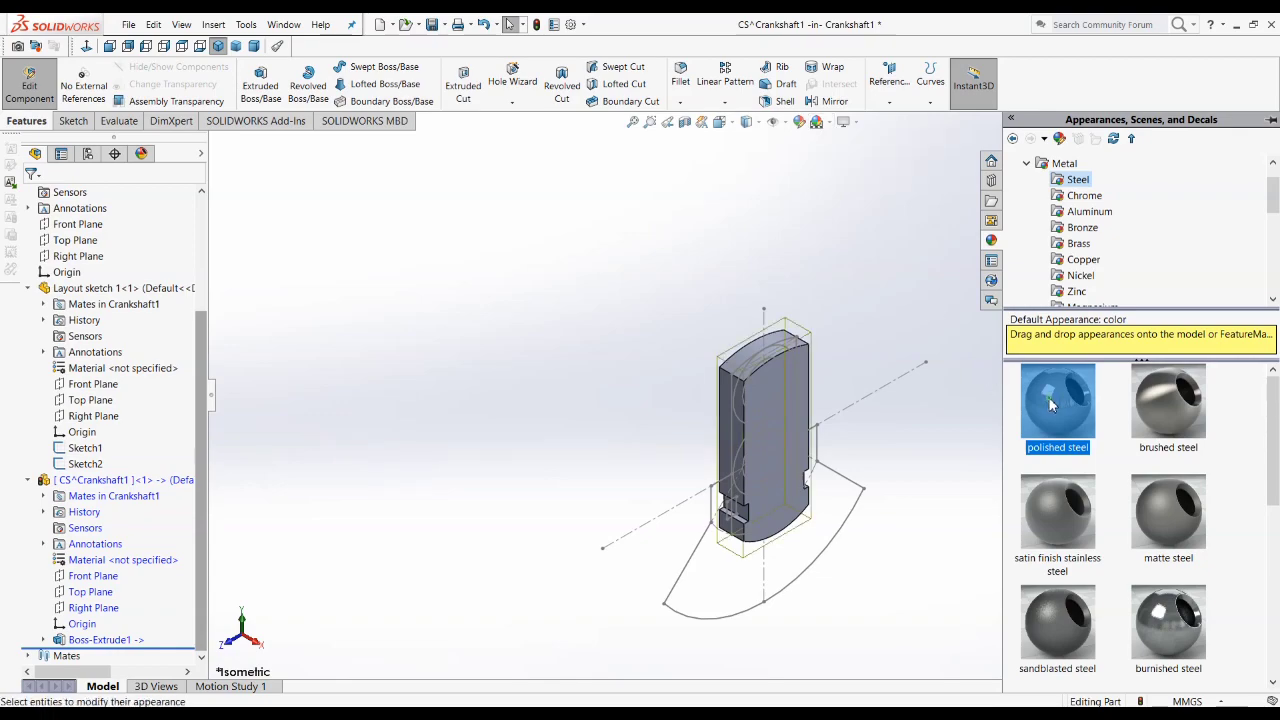
mouse_move(1045, 403)
click(1163, 425)
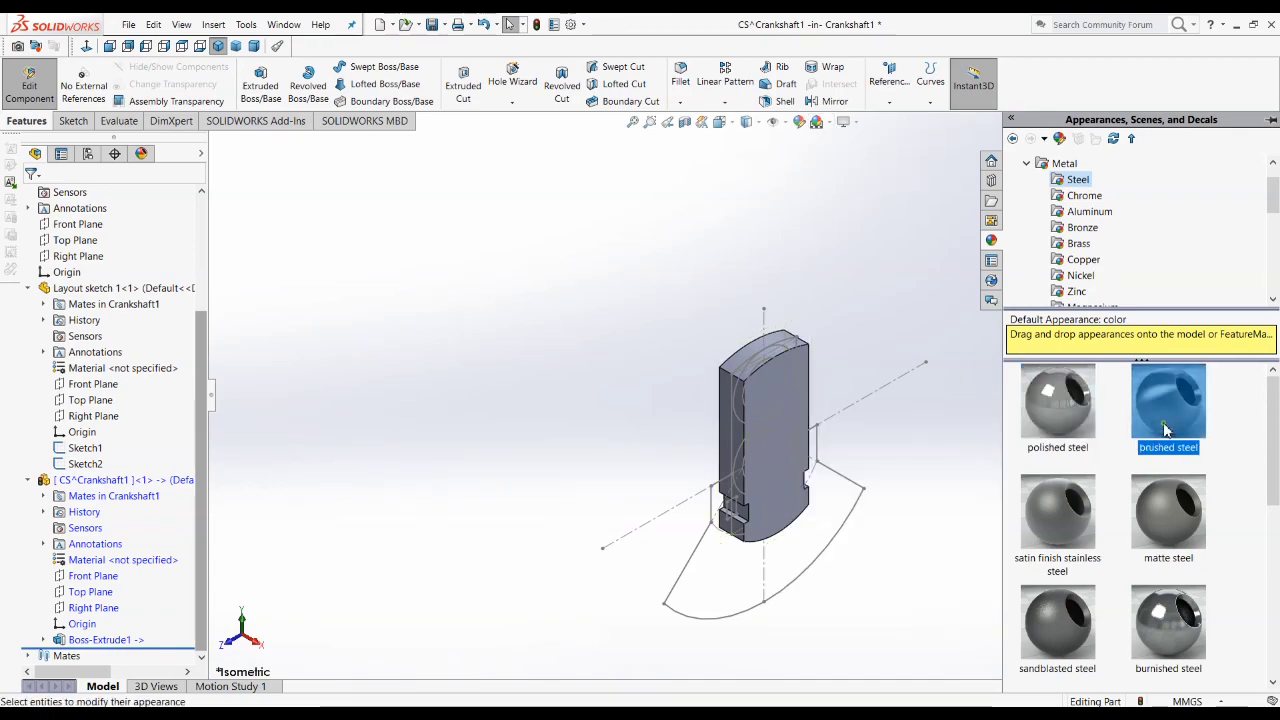
click(1050, 422)
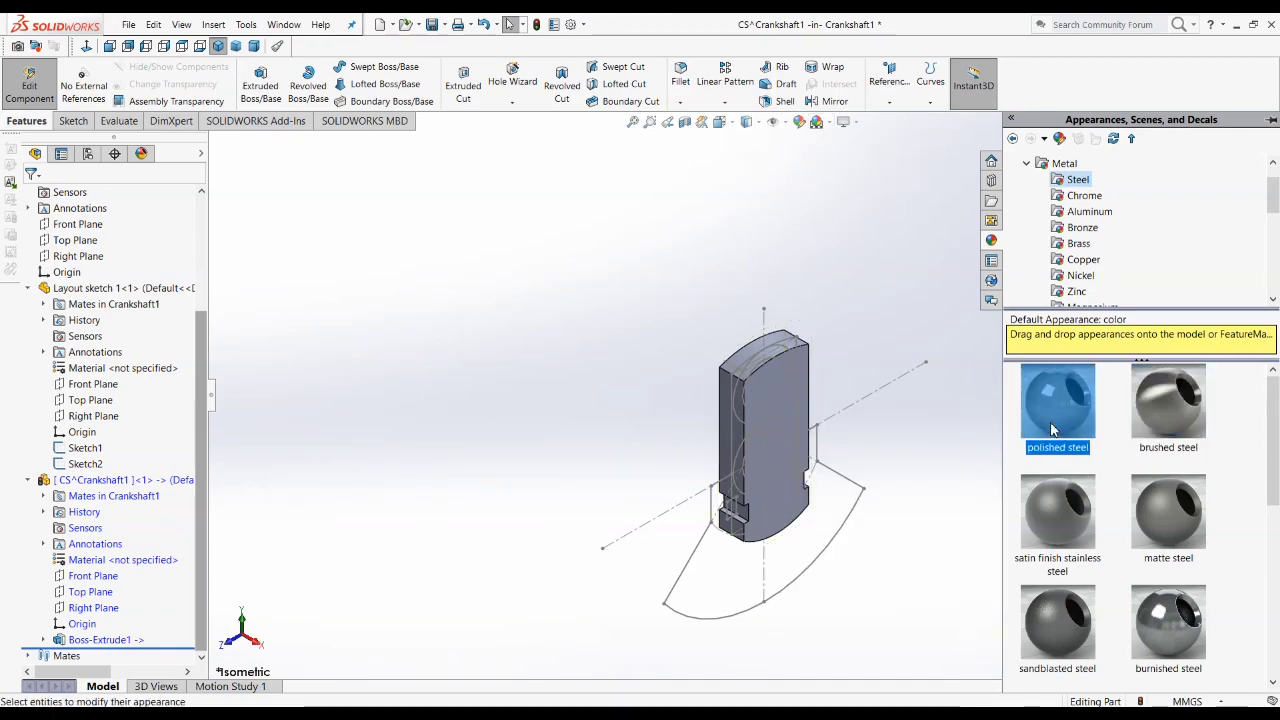
click(957, 422)
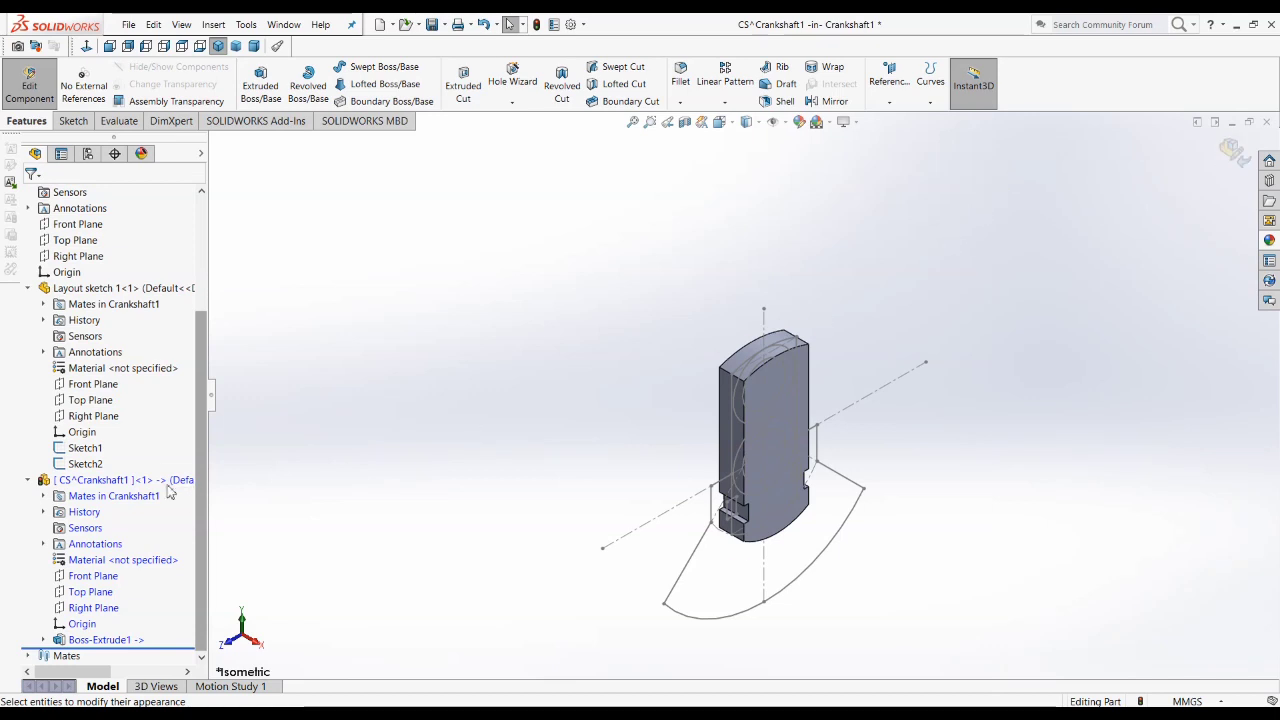
click(765, 345)
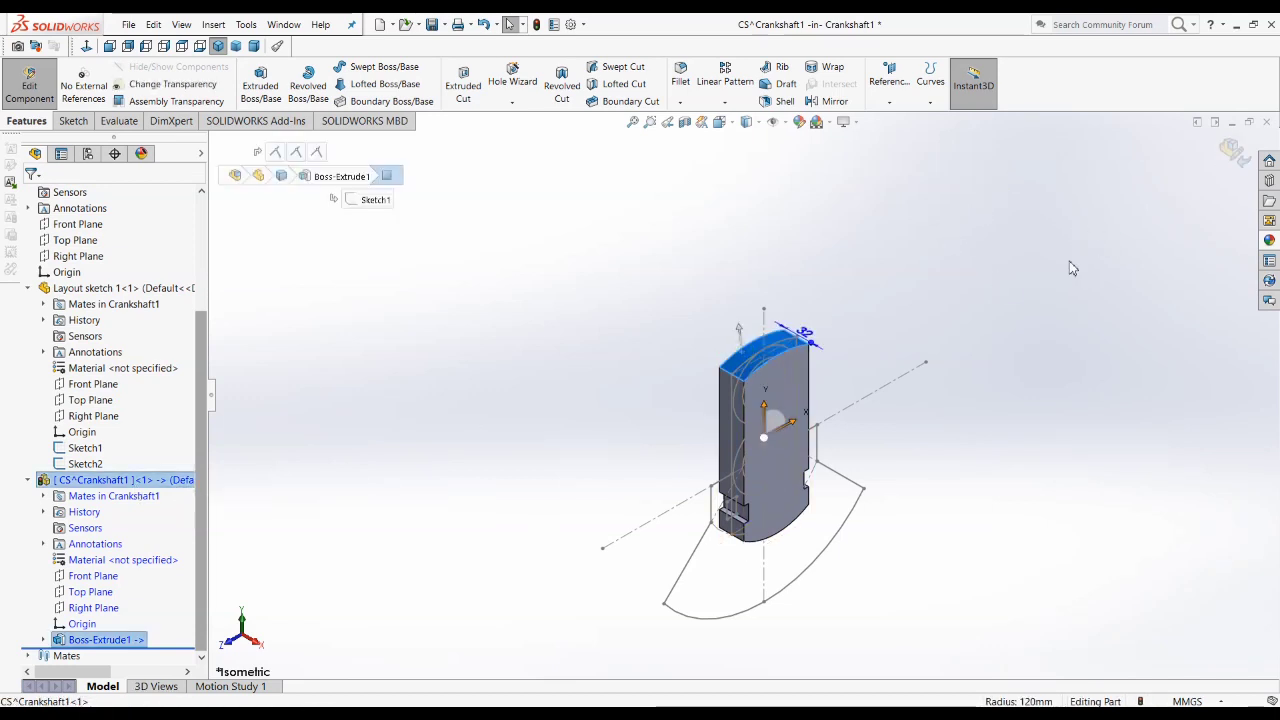
click(1069, 261)
Step: Apply the Plain White scene to the model's background
scroll(855, 430, down, 5)
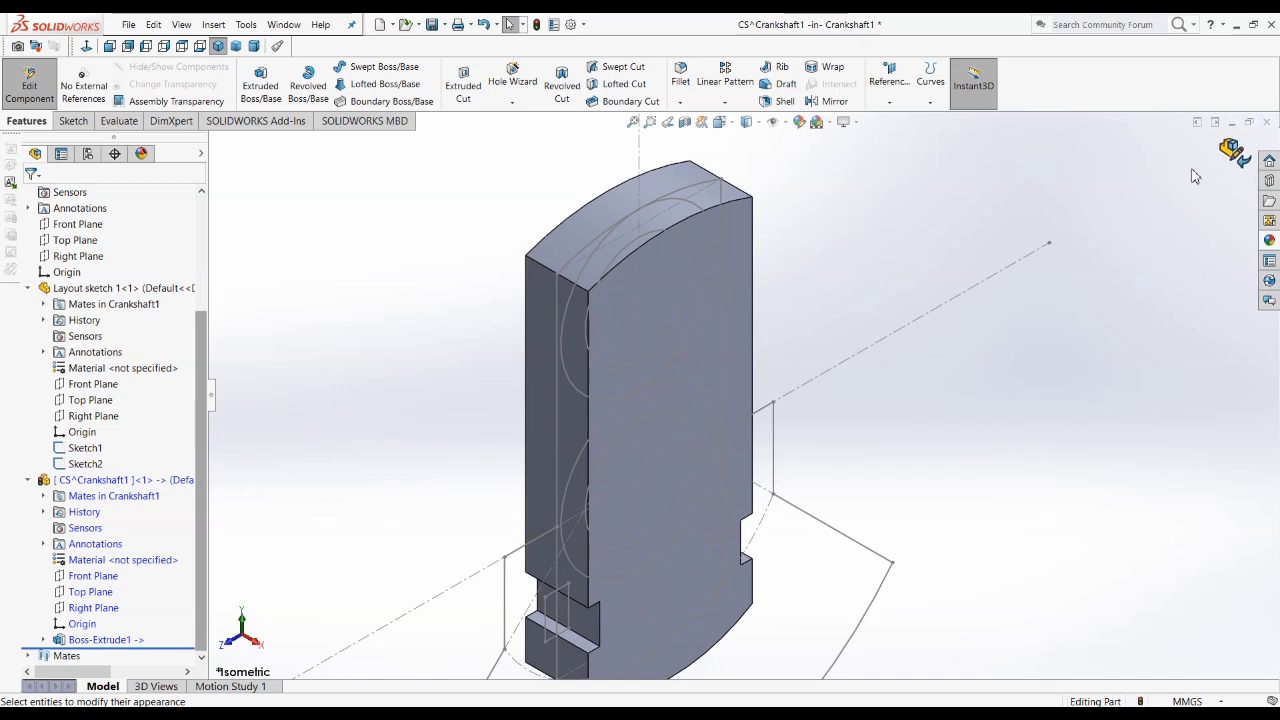
scroll(740, 398, up, 4)
middle_drag(745, 287, 752, 305)
click(786, 123)
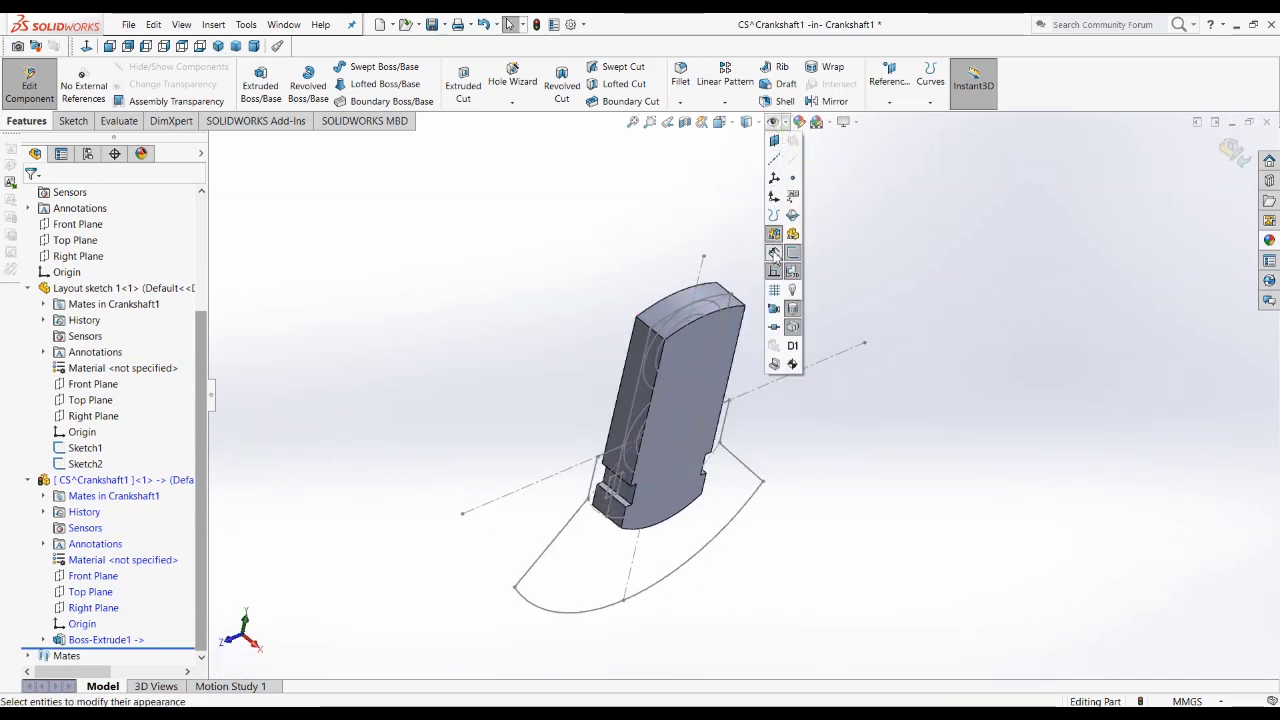
click(832, 123)
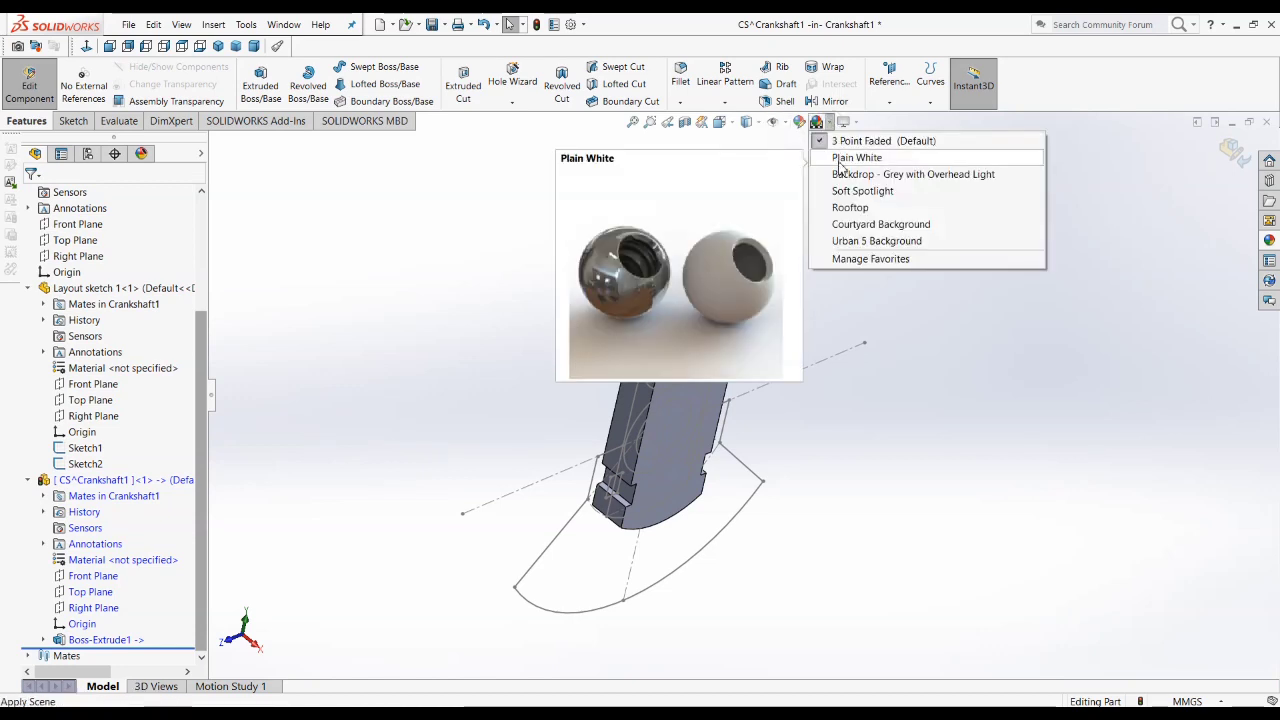
click(845, 158)
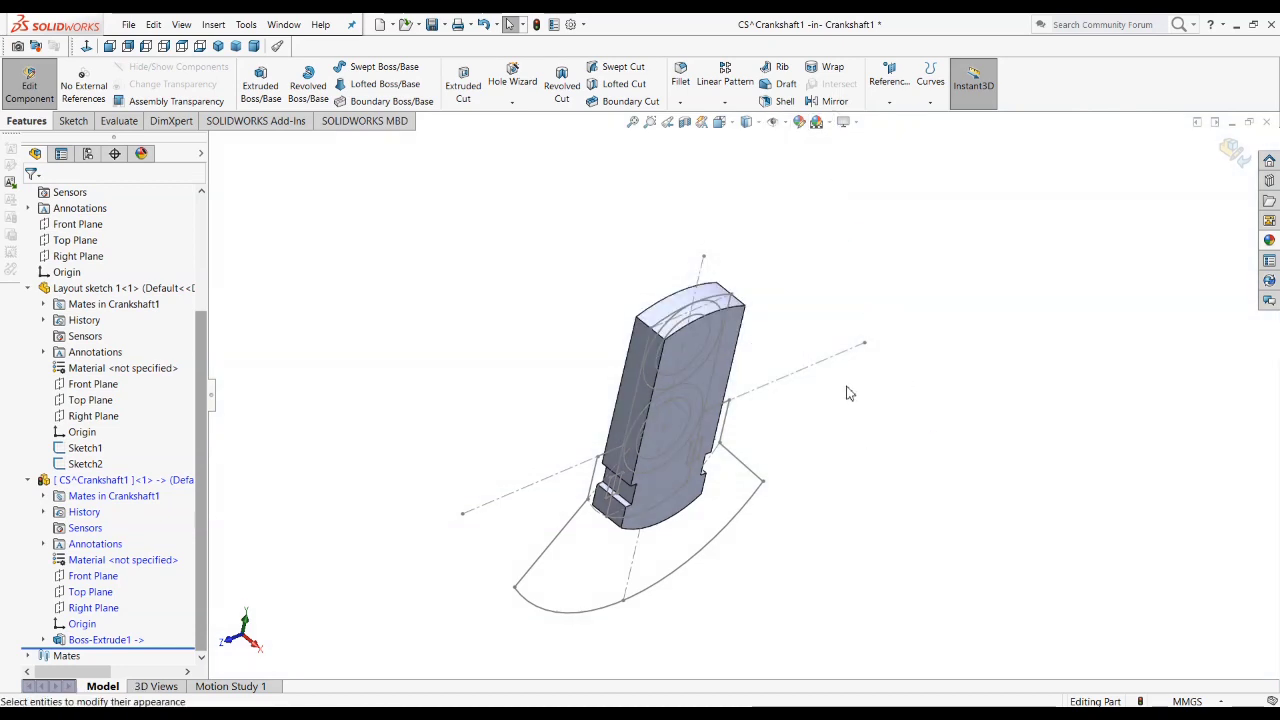
mouse_move(847, 393)
middle_down()
mouse_move(829, 306)
mouse_move(894, 249)
mouse_move(790, 324)
mouse_move(774, 386)
mouse_move(908, 423)
middle_up()
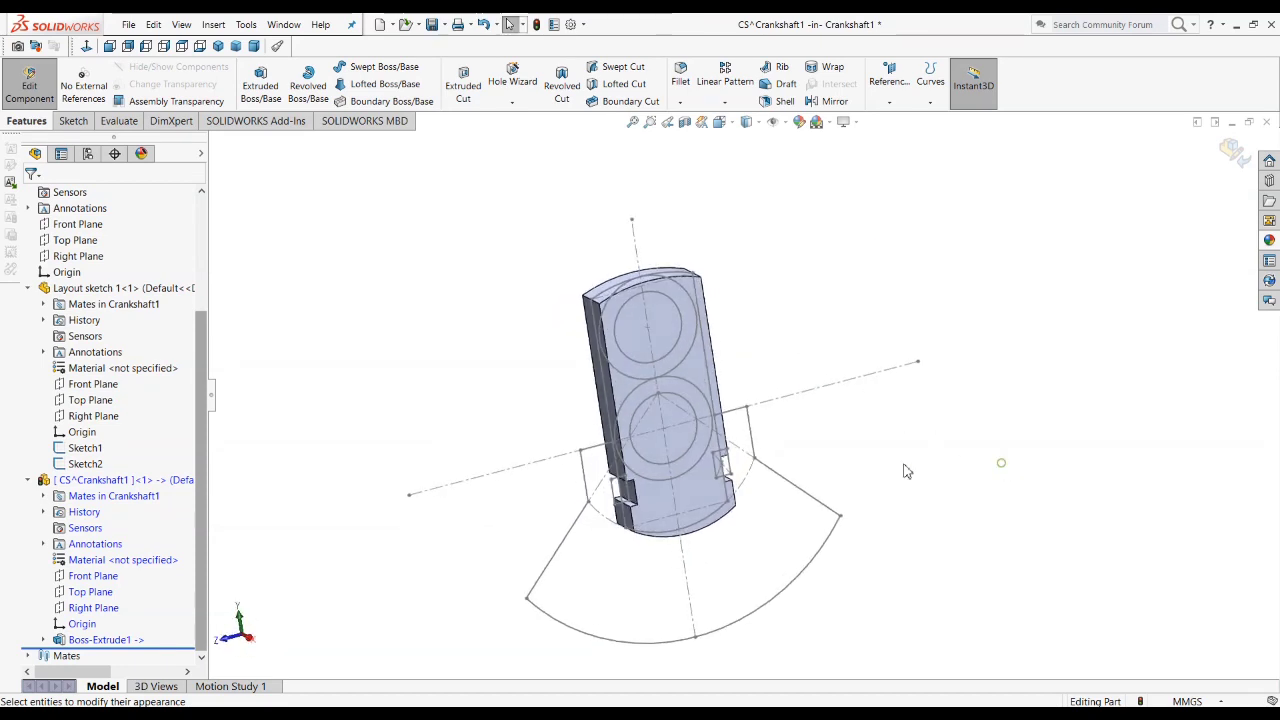
Step: Start a sketch on the CS part's Right Plane and convert the left slanted line of the counterweight layout into it
click(100, 607)
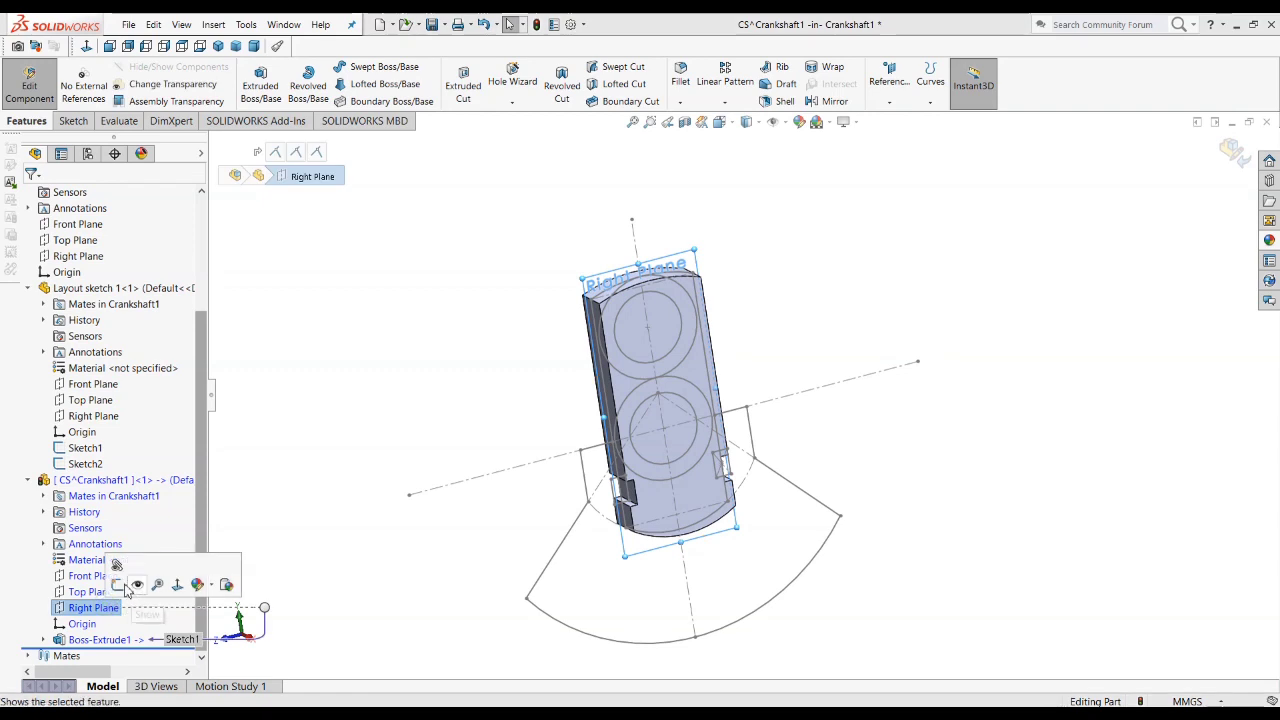
click(115, 585)
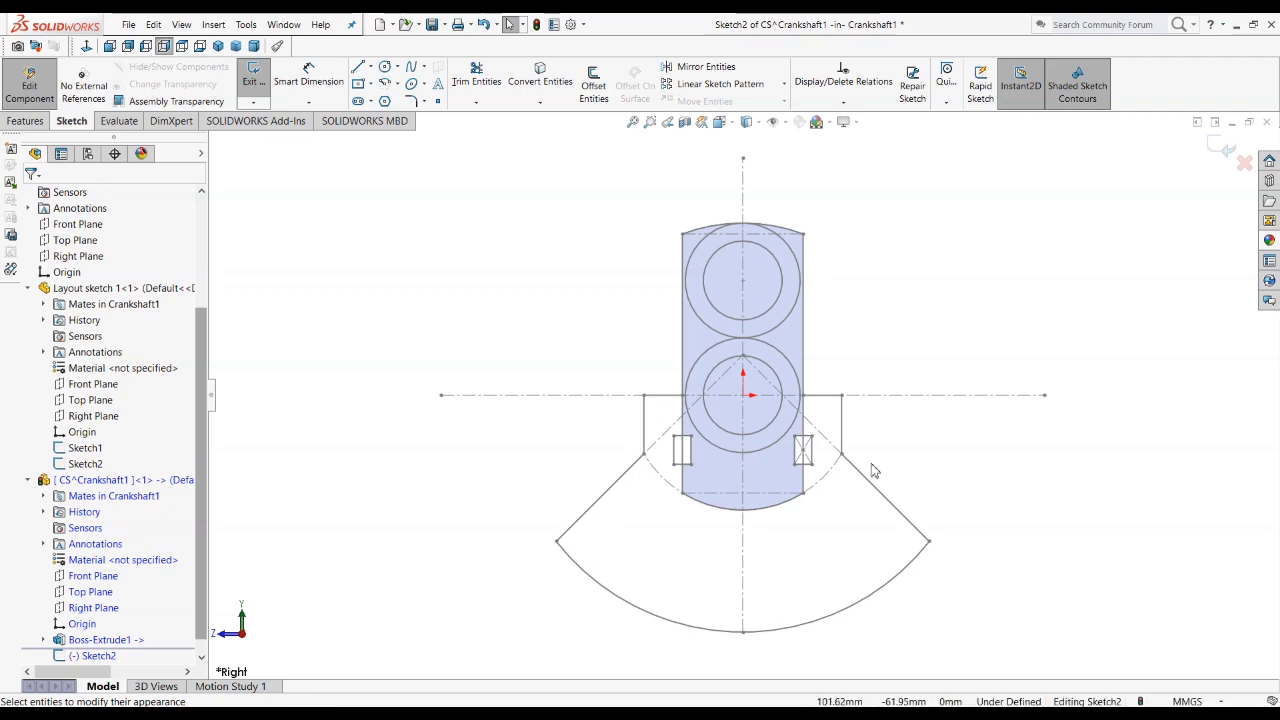
scroll(792, 540, down, 3)
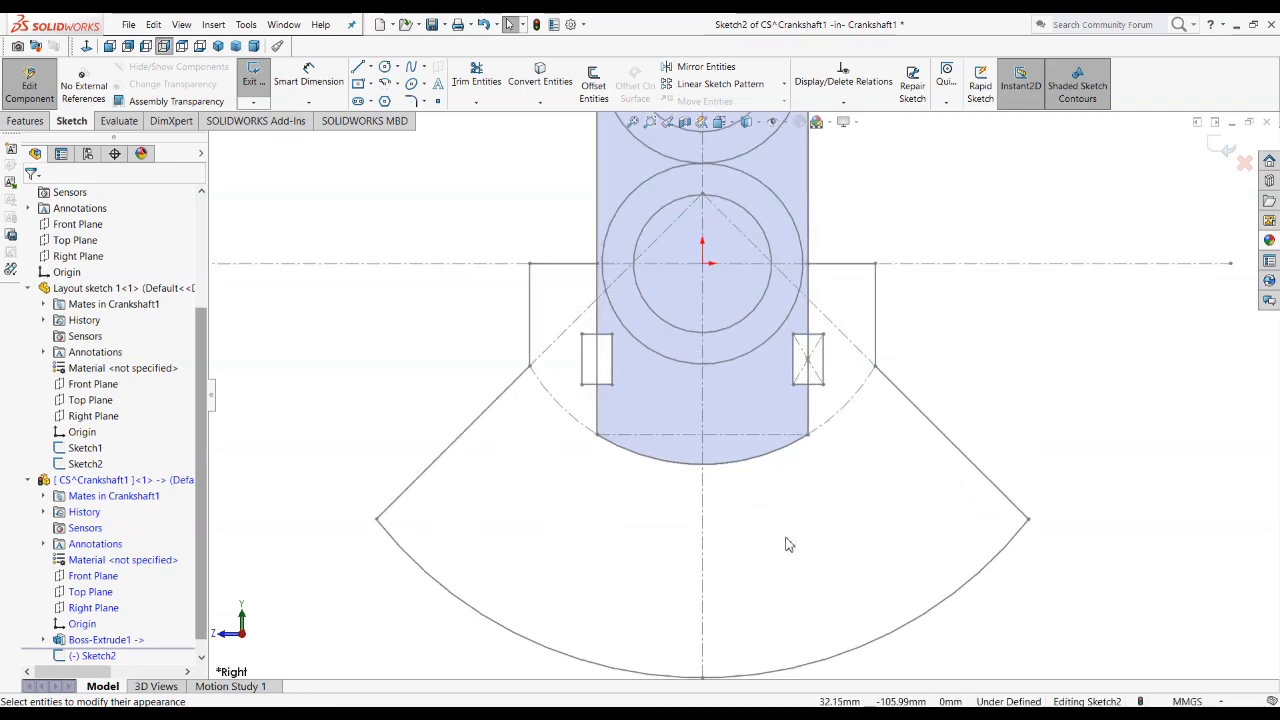
scroll(474, 437, up, 3)
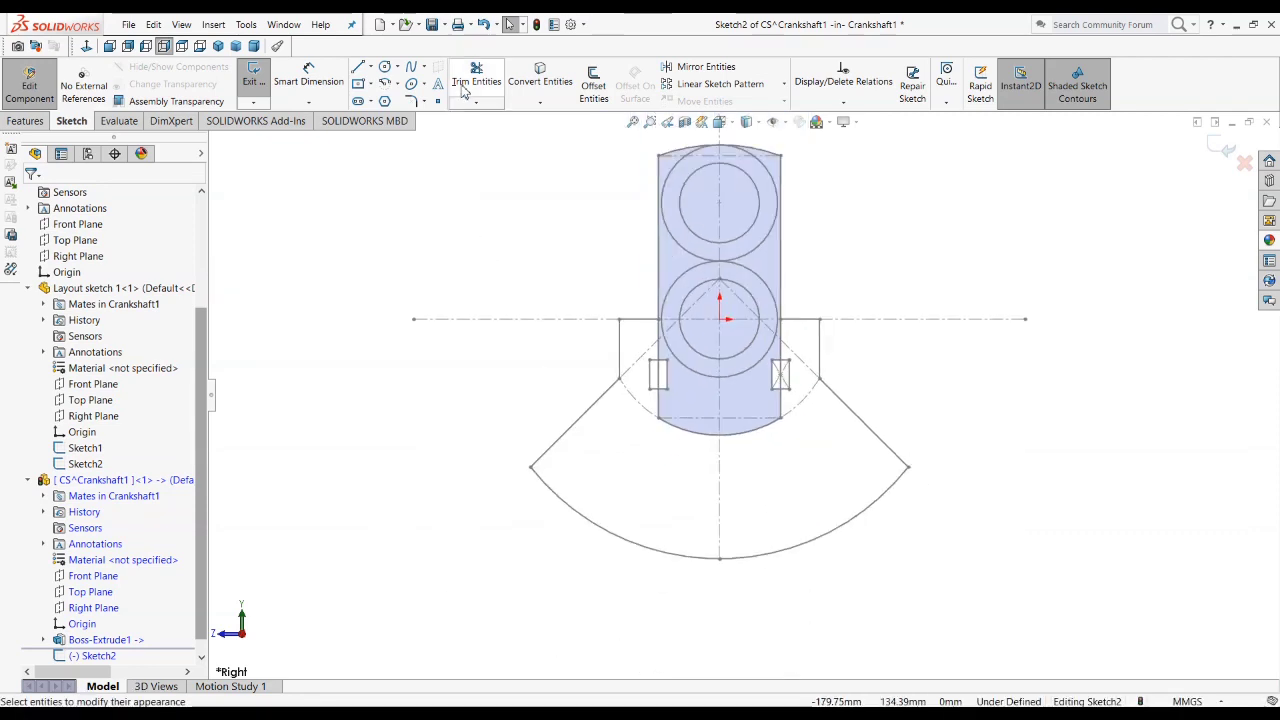
click(577, 420)
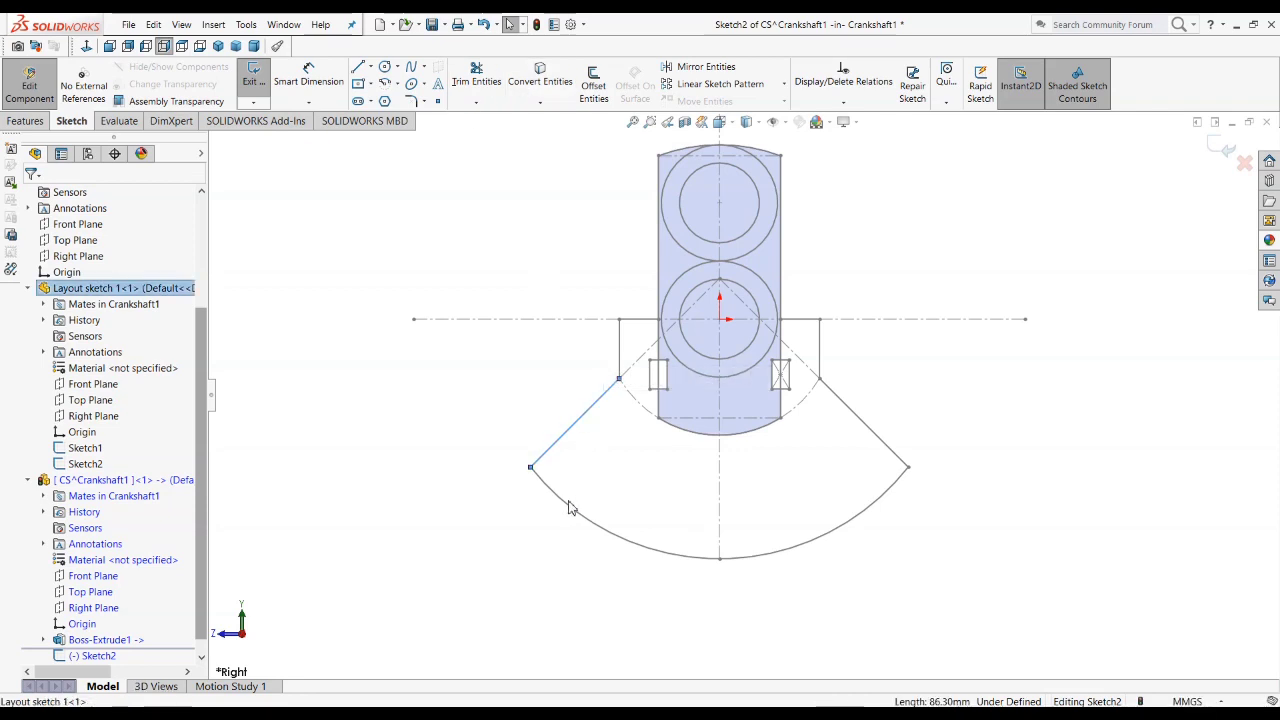
click(540, 78)
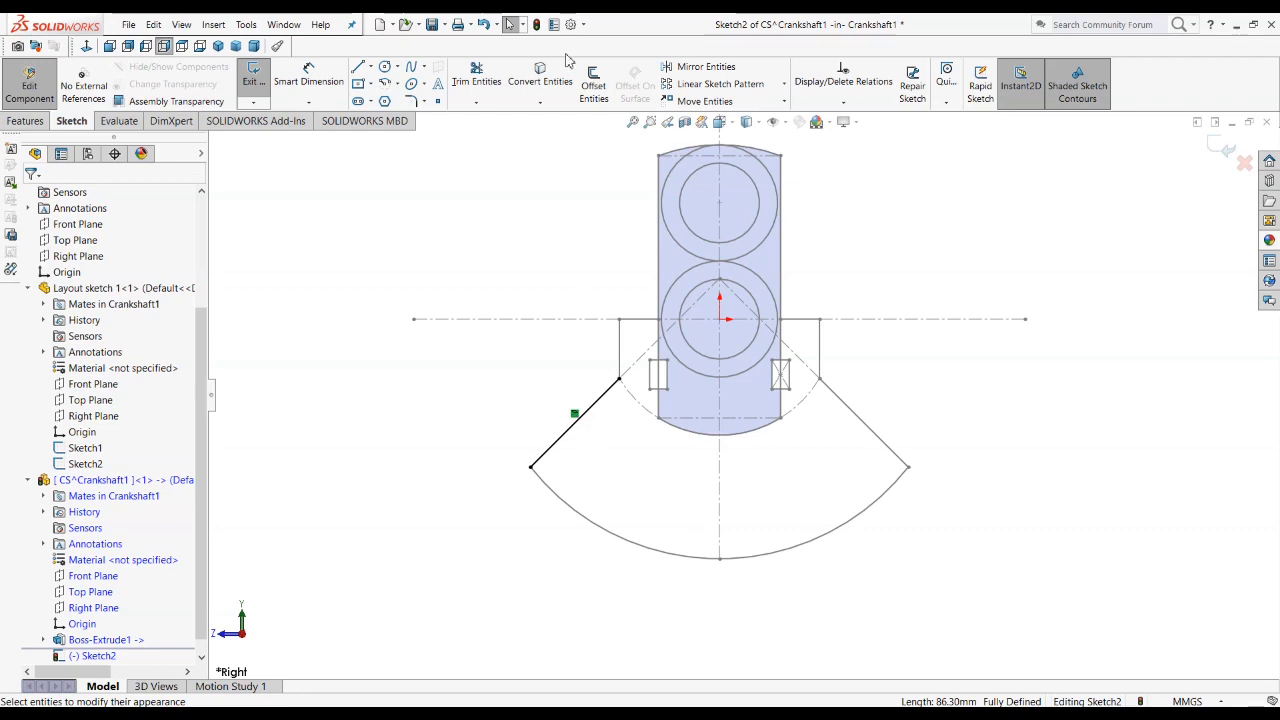
Step: Select the layout's large lower arc, right slanted line and right shoulder's vertical and horizontal lines for Convert Entities
click(541, 74)
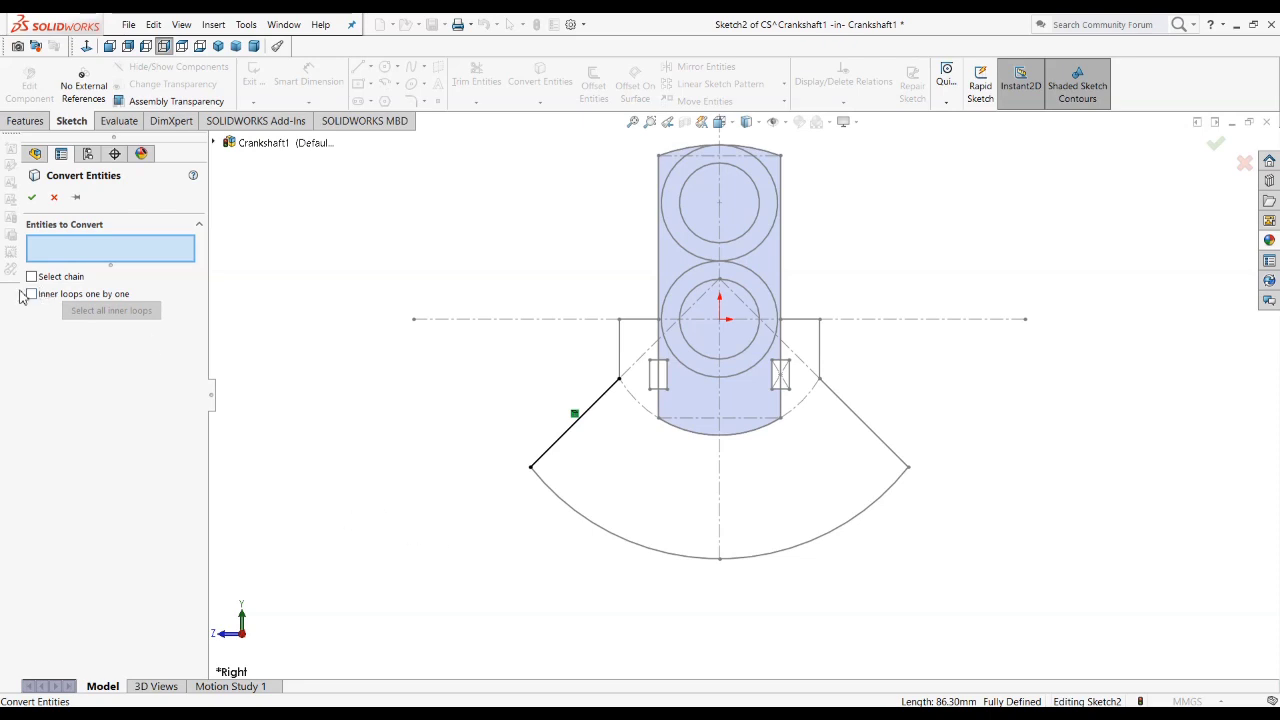
click(629, 545)
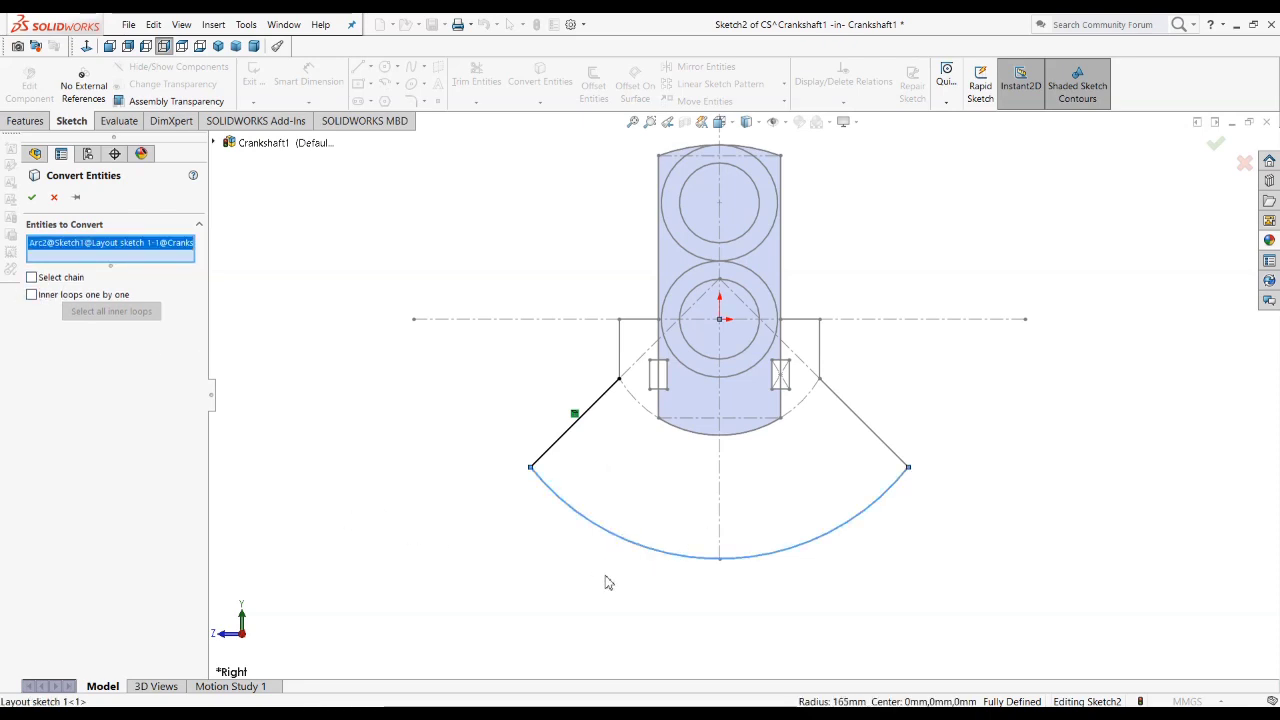
click(887, 445)
scroll(790, 403, down, 2)
click(830, 330)
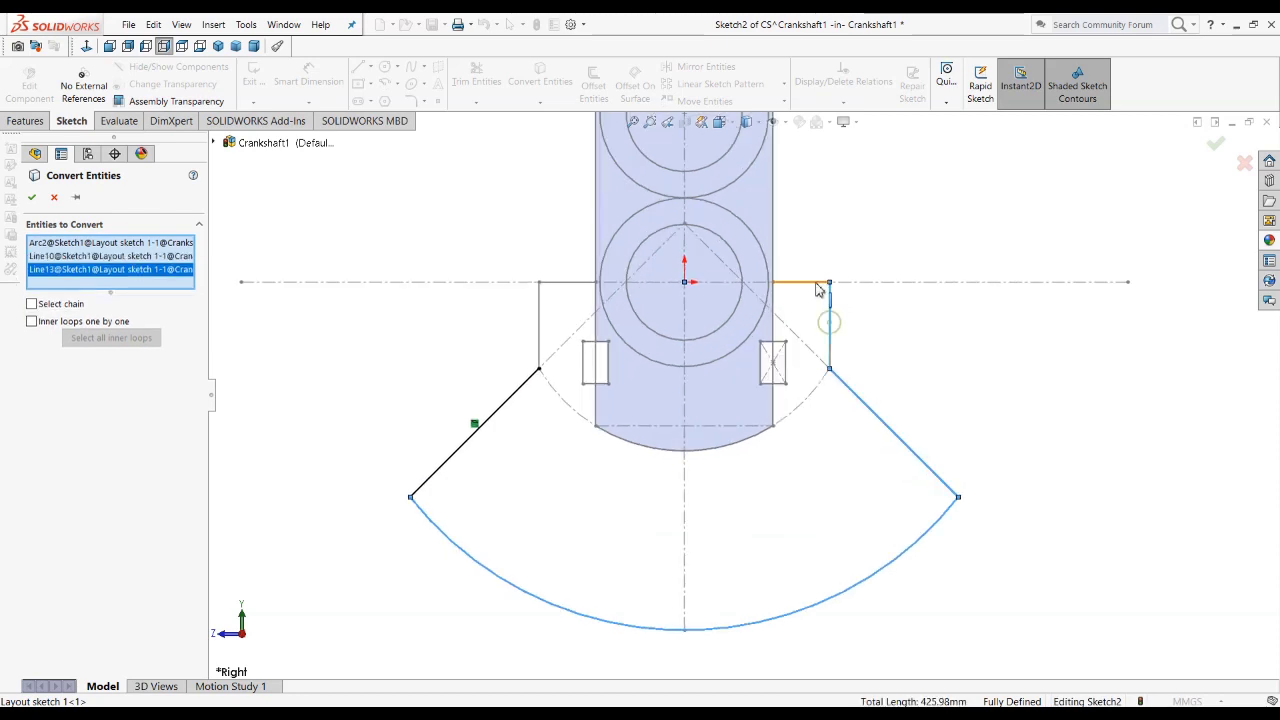
click(808, 283)
Step: Add the web's right side edges, the outer lines of the right notch rectangle and the web's bottom arc to the entities to convert
click(773, 305)
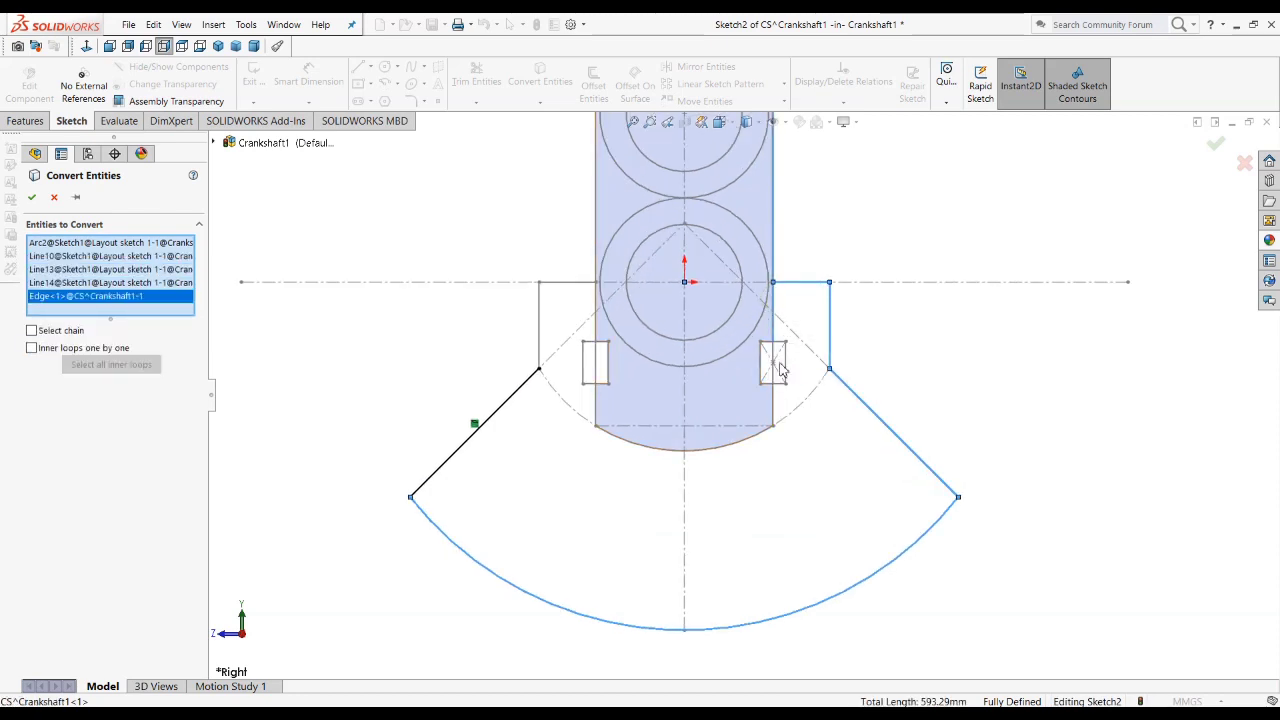
click(785, 355)
click(772, 383)
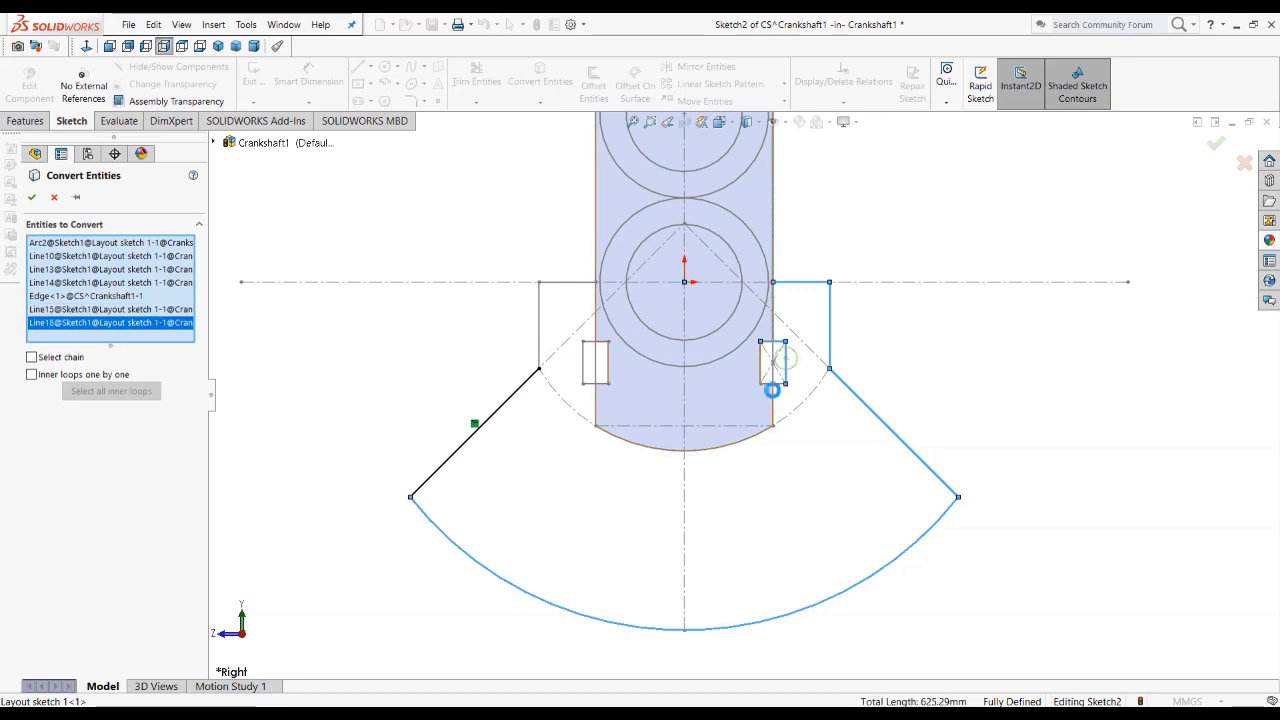
click(781, 390)
click(775, 412)
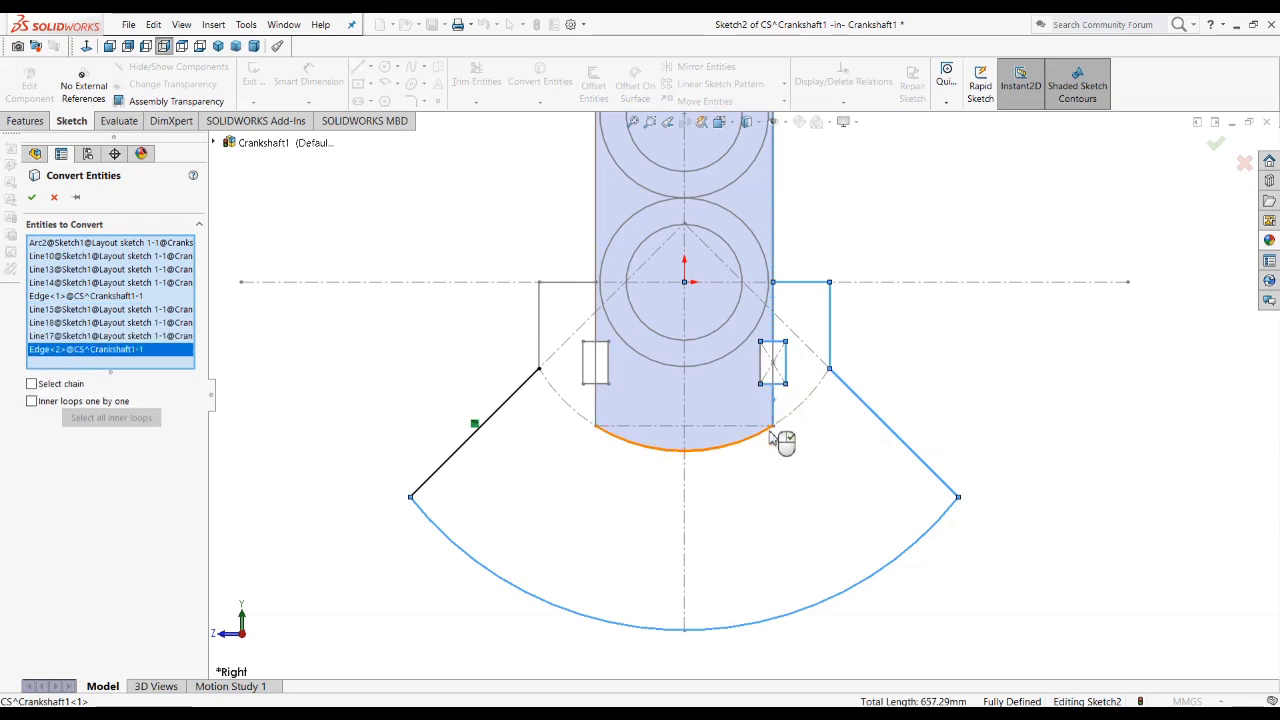
click(720, 444)
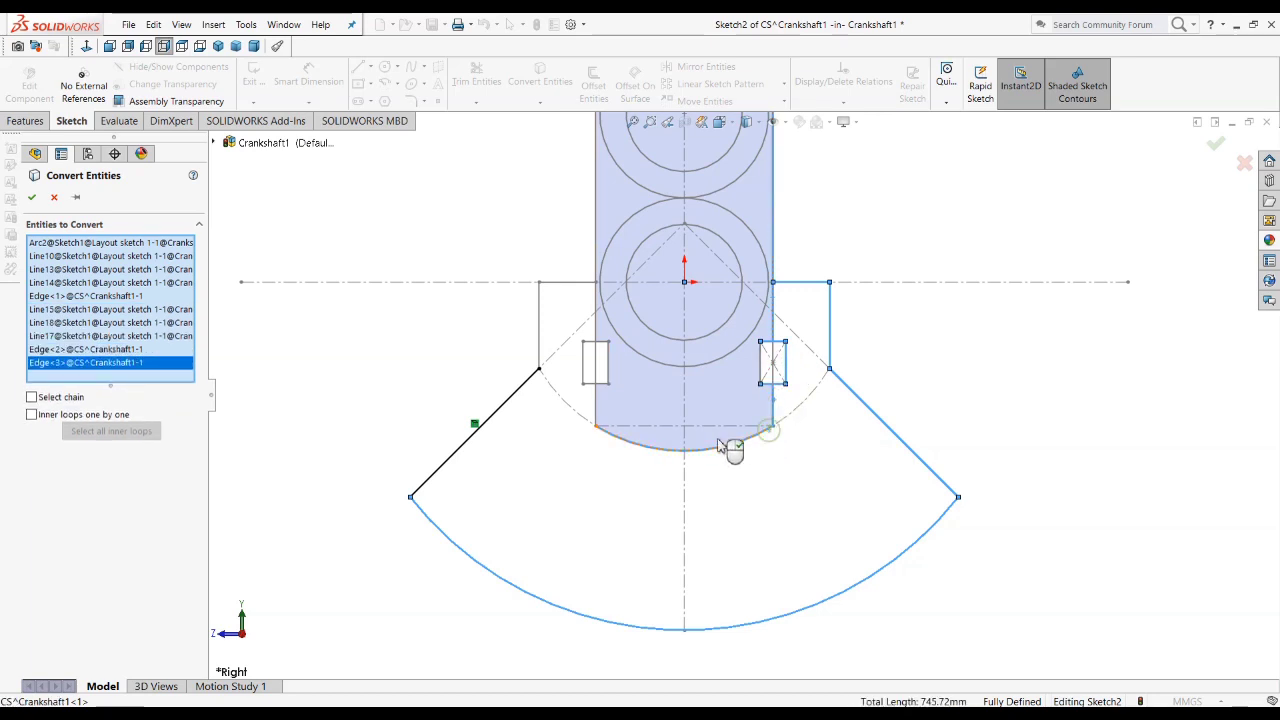
Step: Add the web's left side edges, the left notch's outer lines and the left shoulder lines, and convert all selected entities
click(597, 404)
click(585, 370)
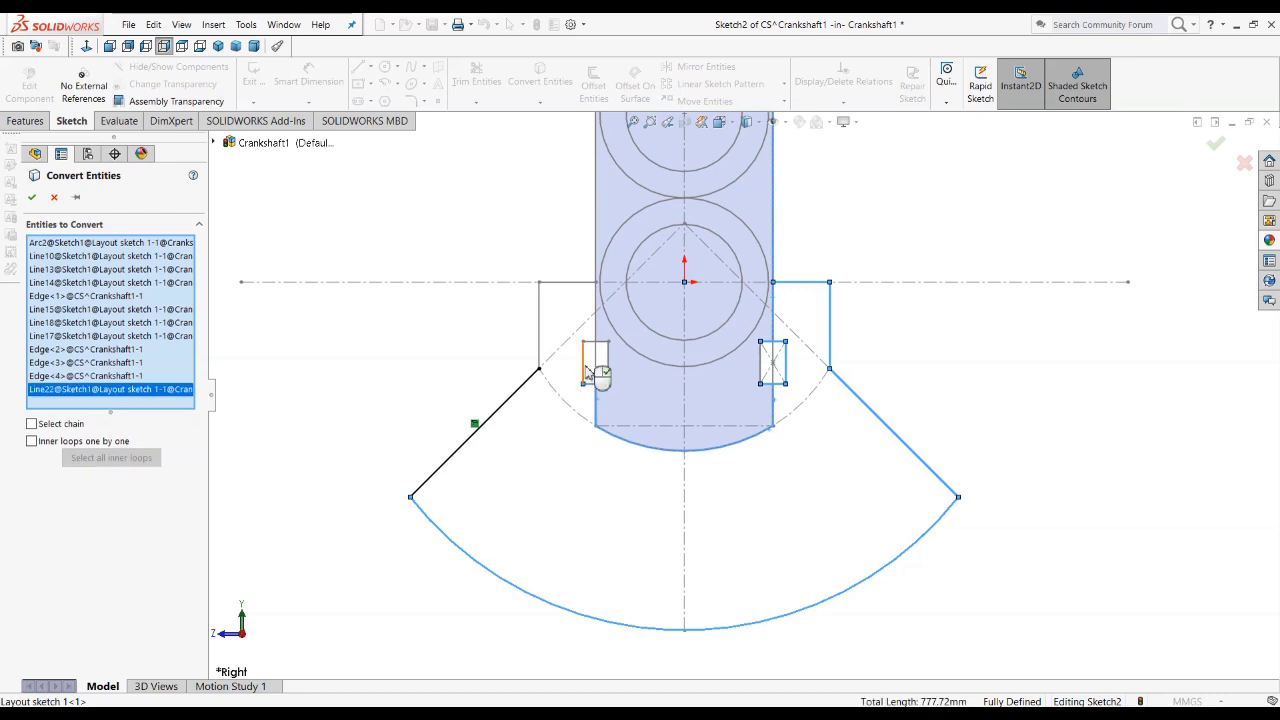
click(589, 366)
click(601, 355)
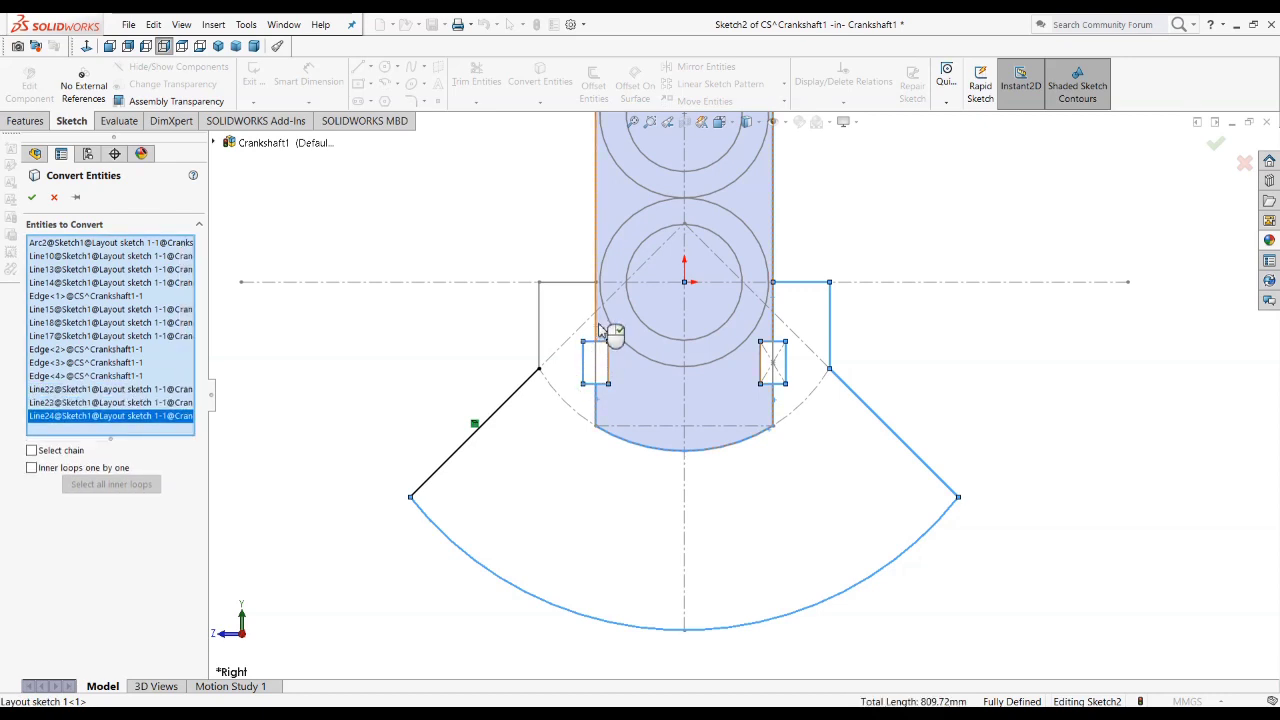
click(596, 325)
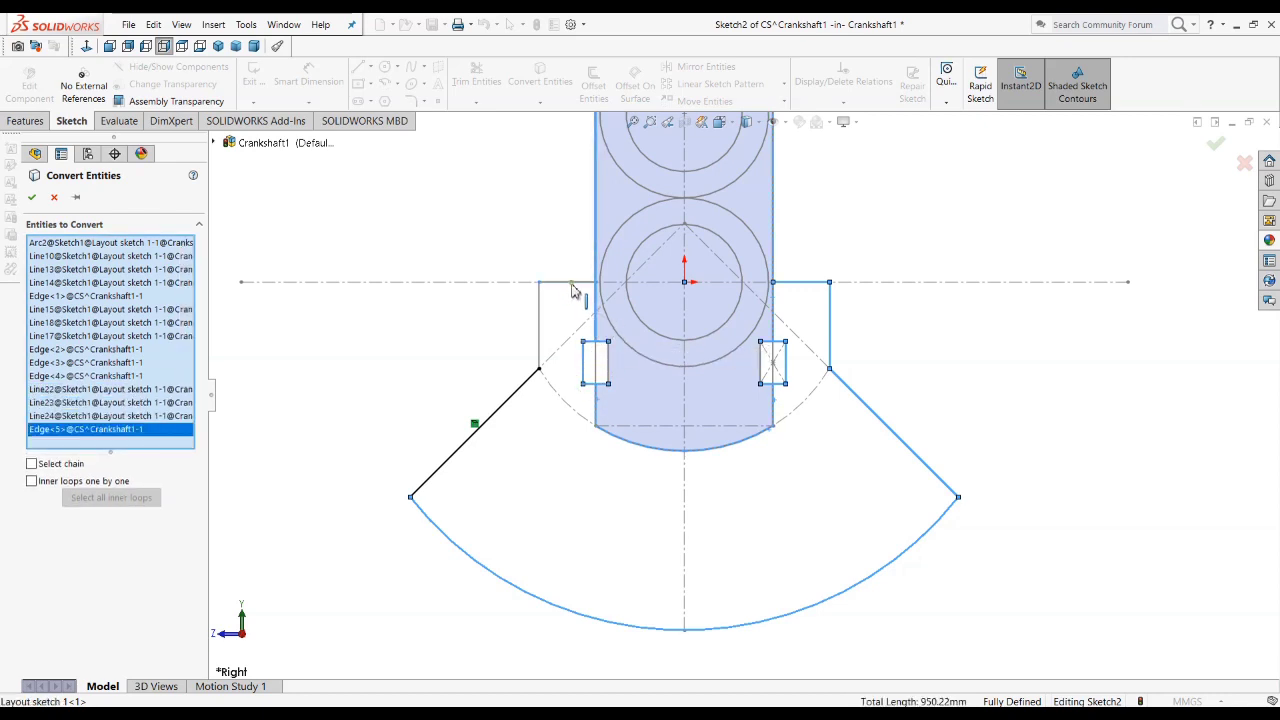
click(571, 285)
click(541, 336)
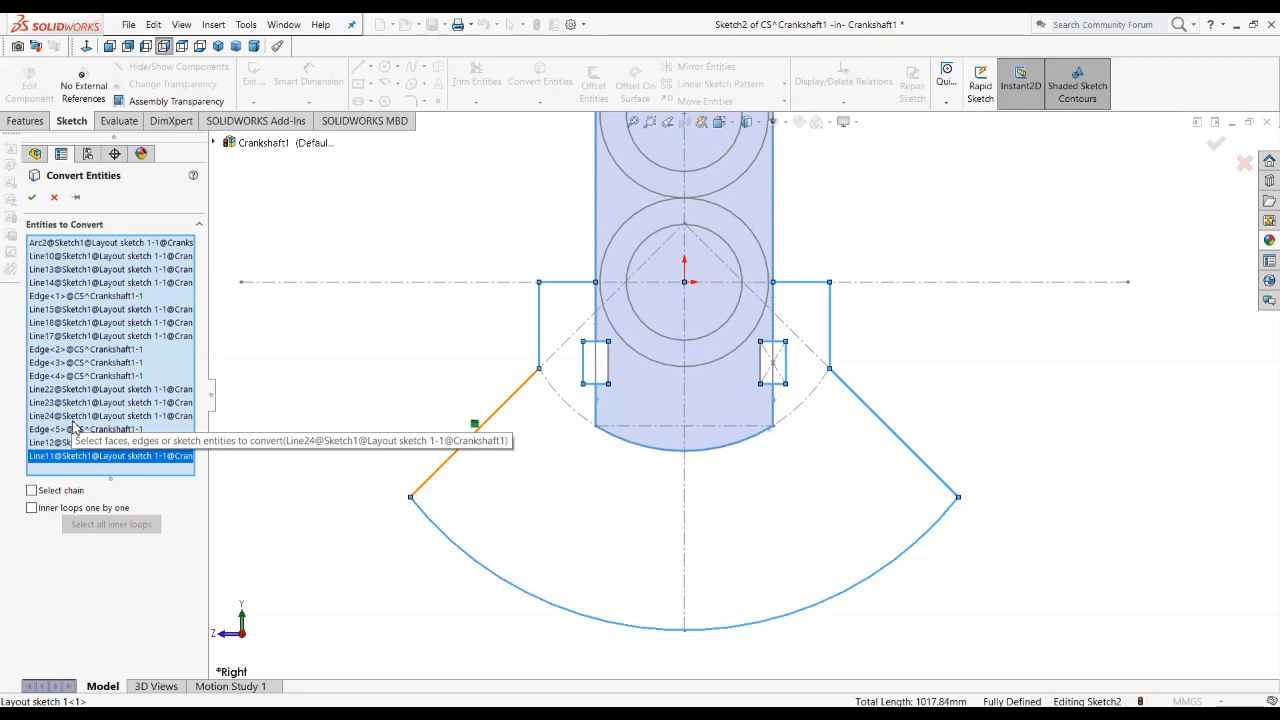
click(65, 323)
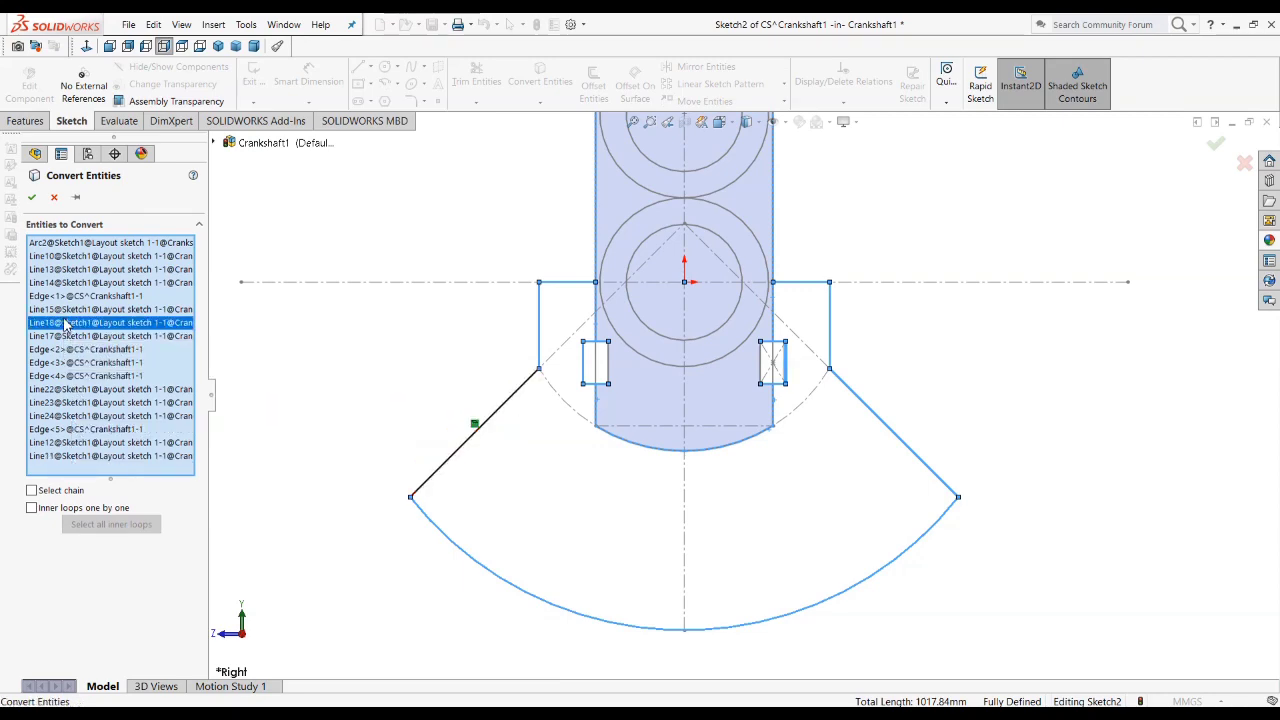
right_click(66, 323)
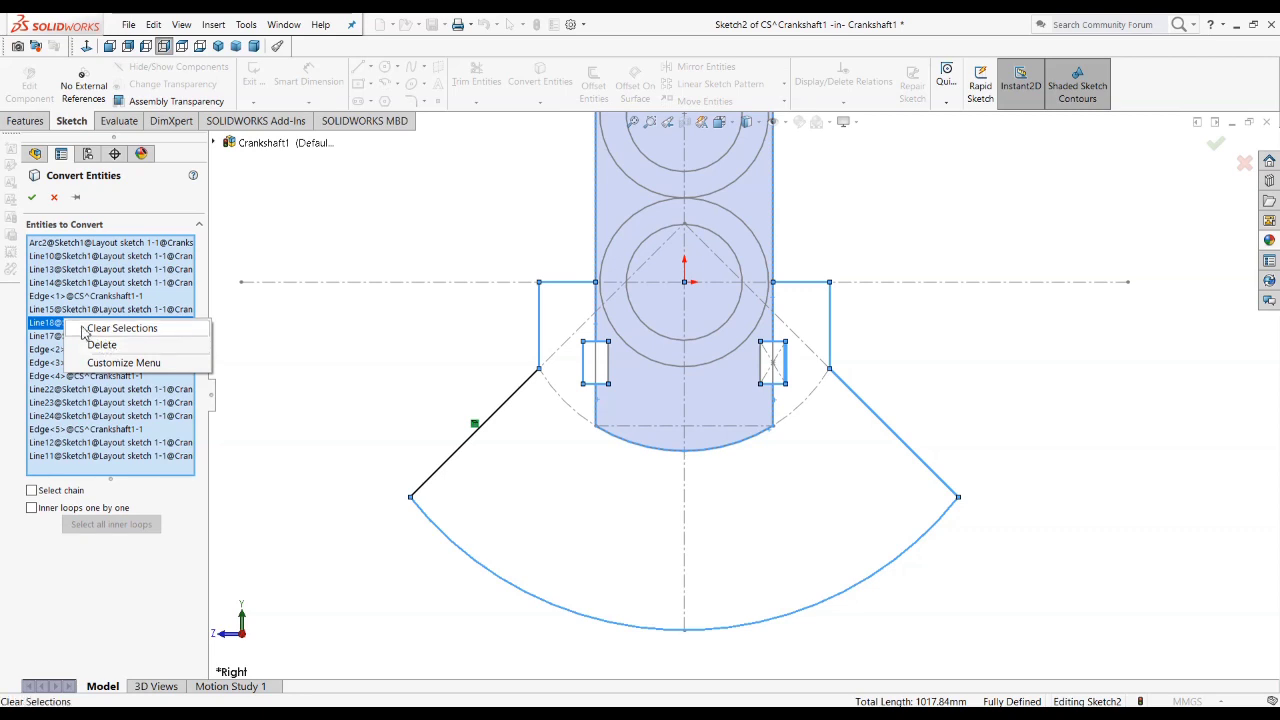
click(256, 332)
click(32, 197)
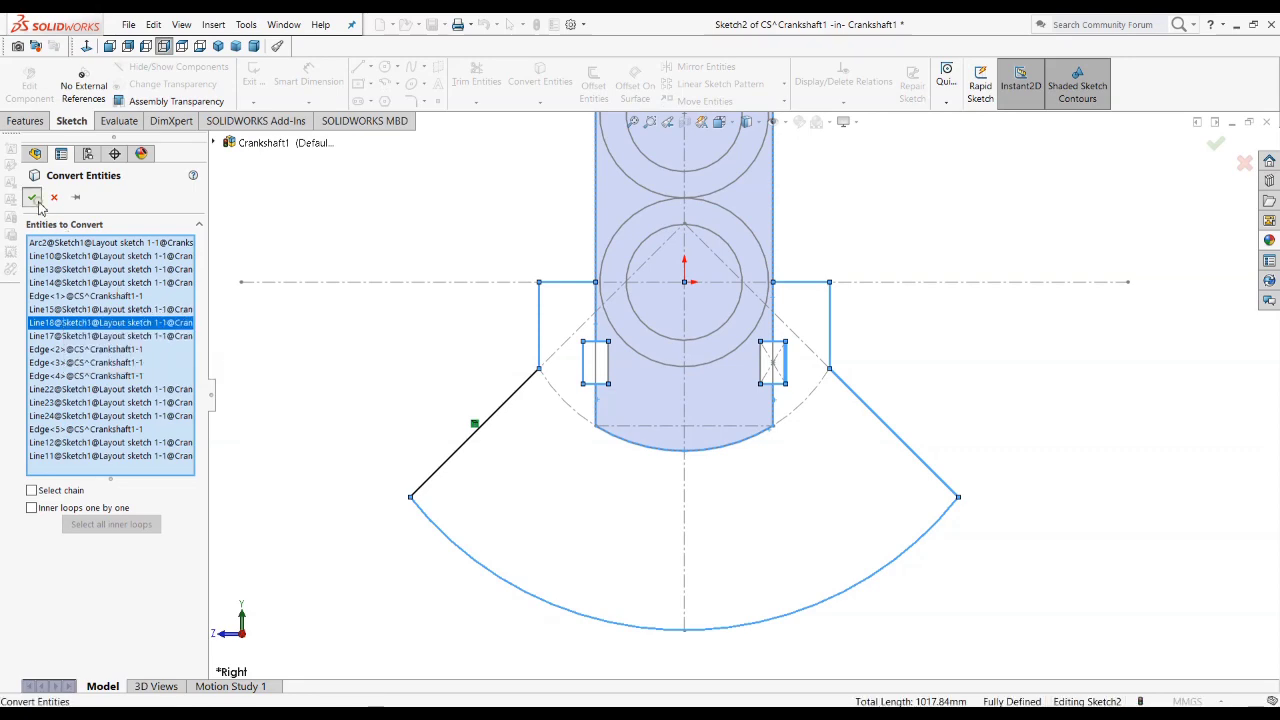
Step: Power-trim the notch line portions inside the web and the web side edges above the counterweight shoulders
scroll(652, 440, down, 4)
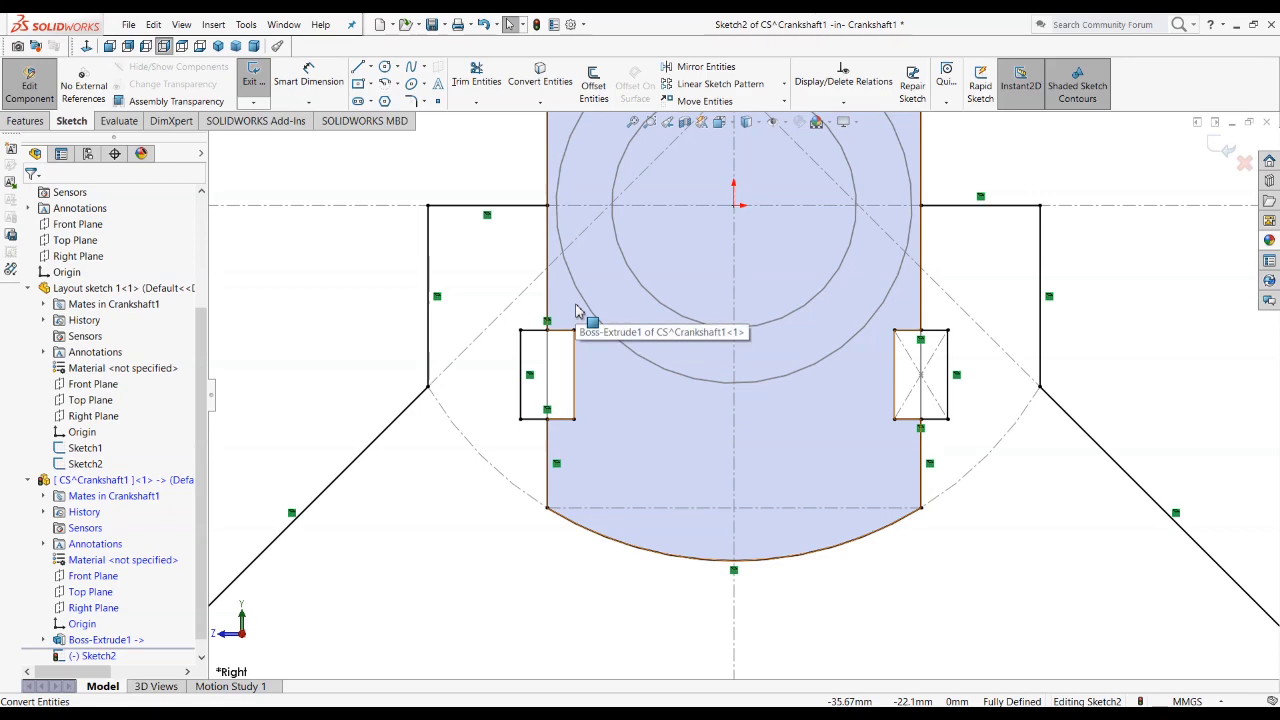
click(470, 80)
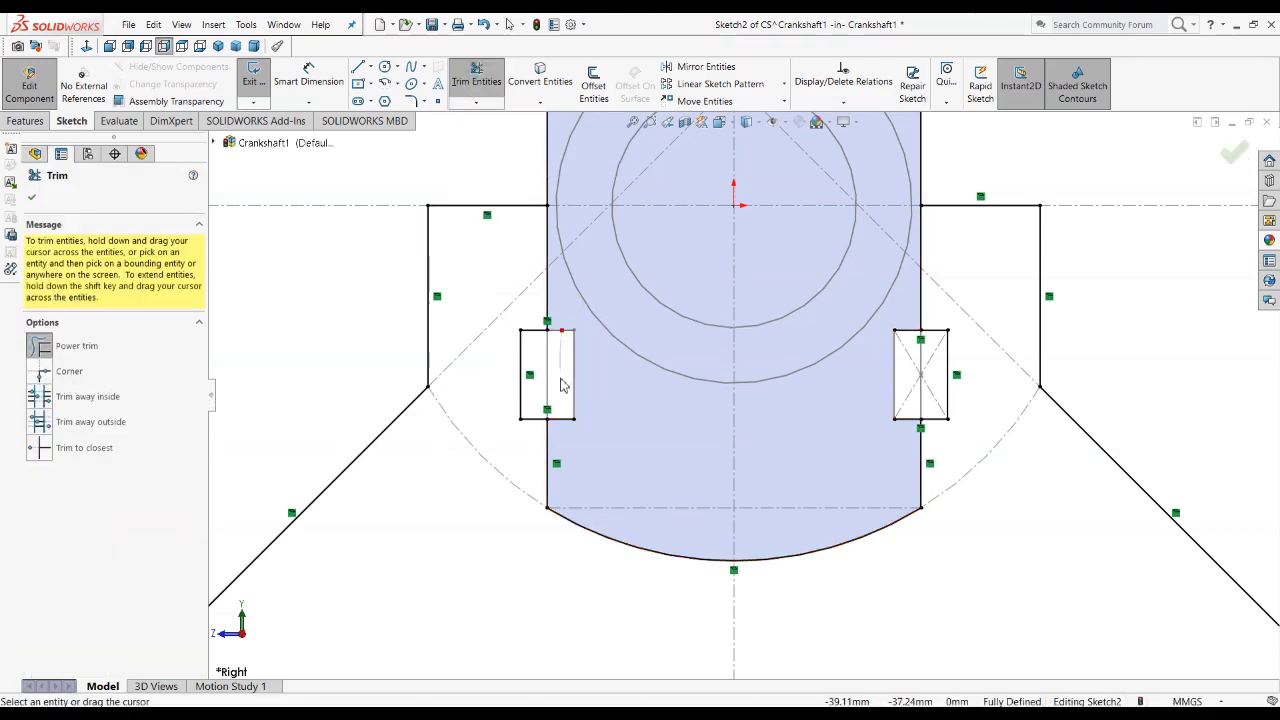
drag(565, 438, 567, 440)
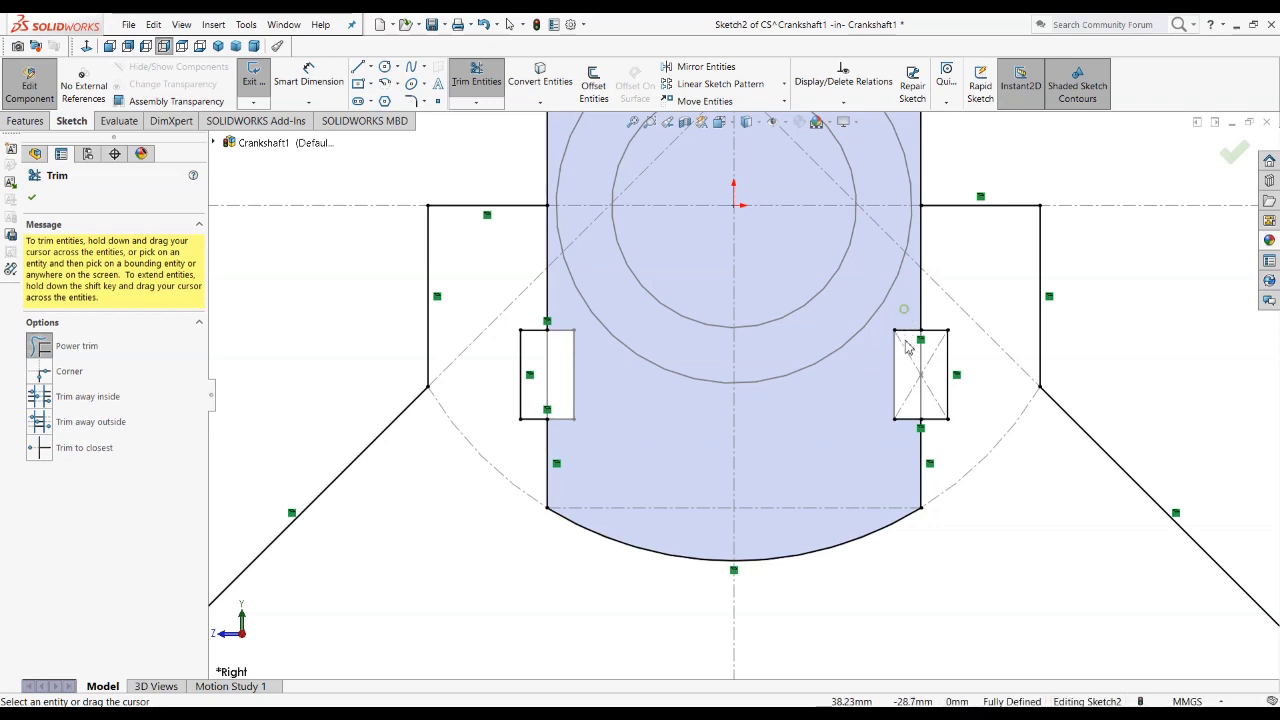
mouse_move(907, 346)
mouse_down()
mouse_move(897, 430)
mouse_move(884, 438)
mouse_up()
scroll(881, 433, up, 2)
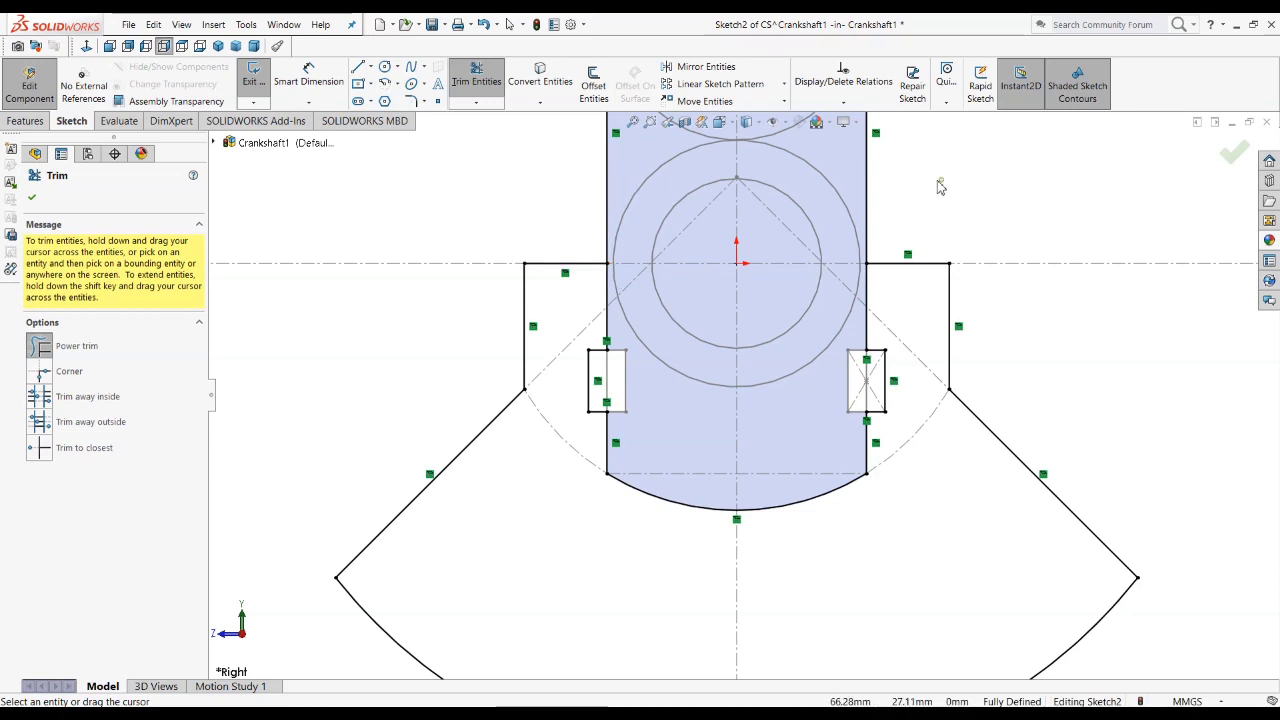
drag(940, 180, 509, 181)
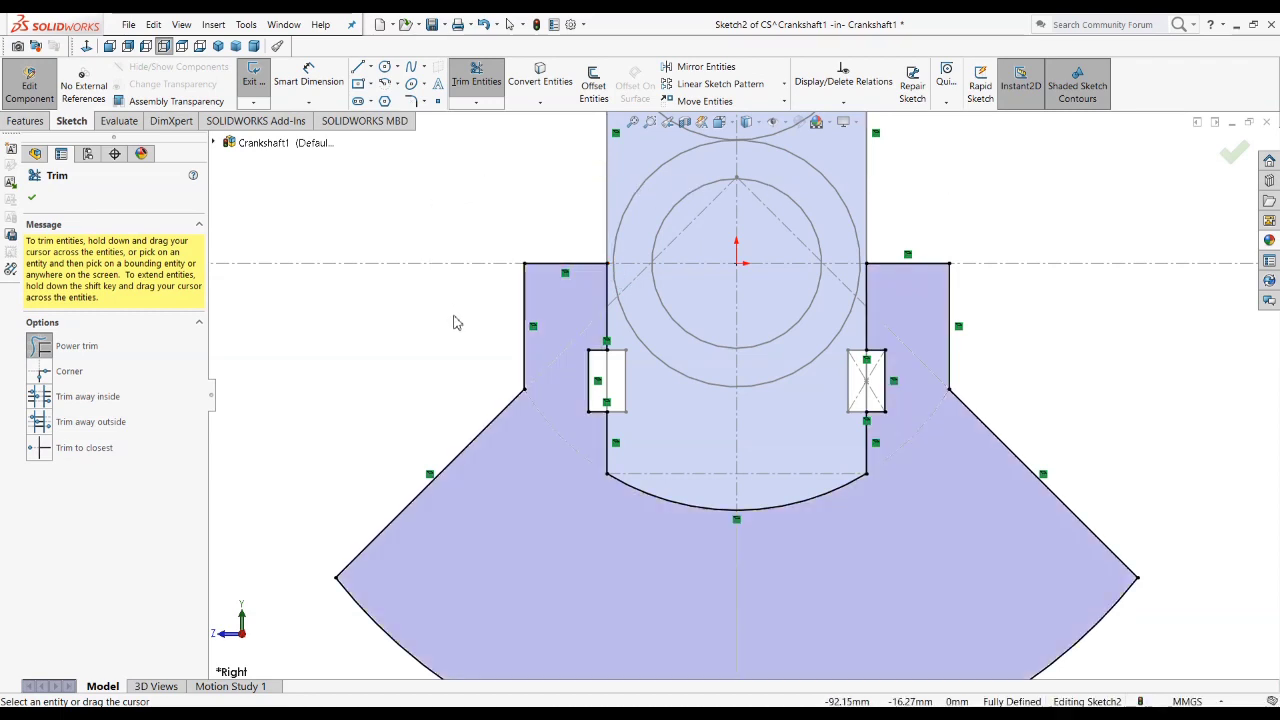
Step: Power-trim the remaining outer rectangle lines of both the right and left notches from the counterweight sketch
key(f)
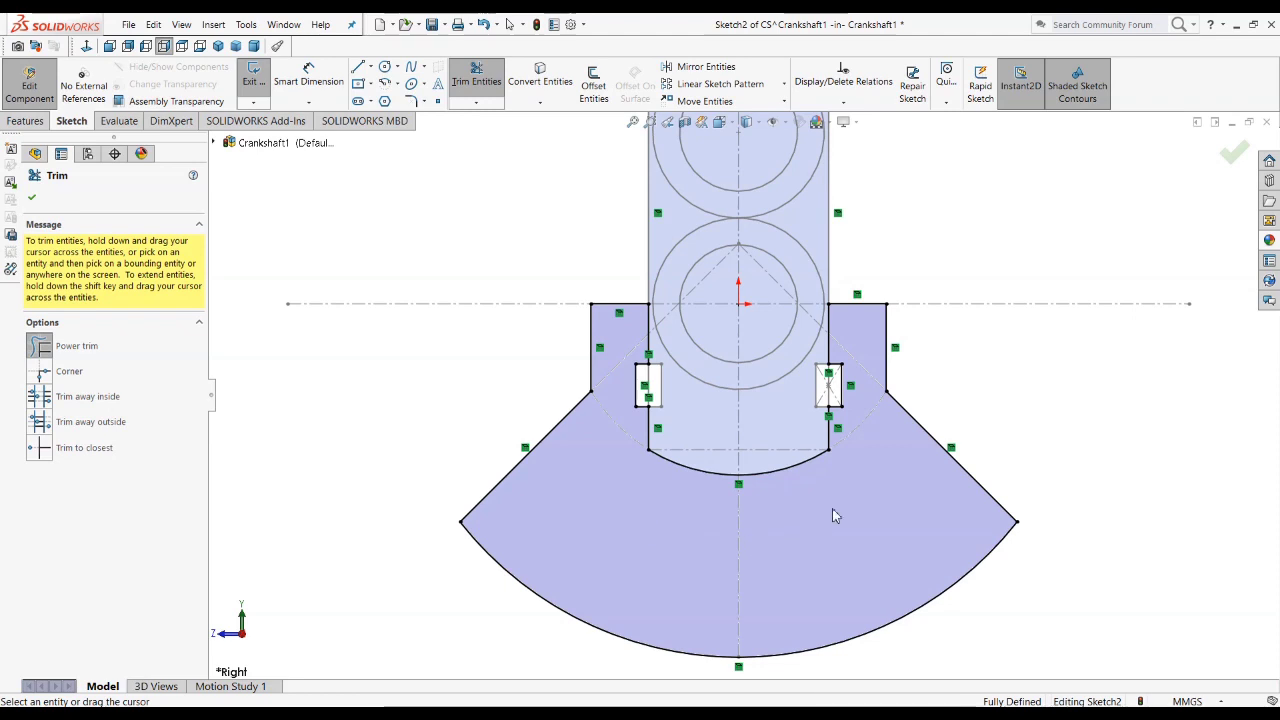
scroll(850, 381, down, 6)
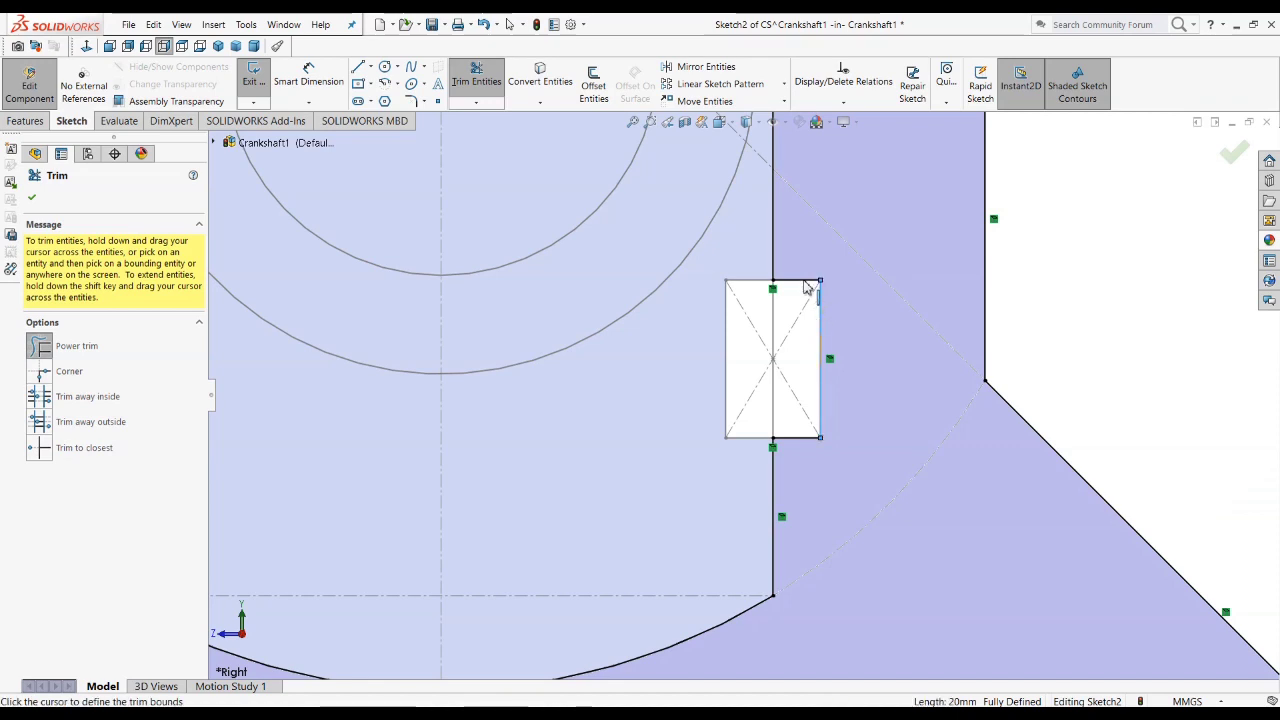
click(822, 342)
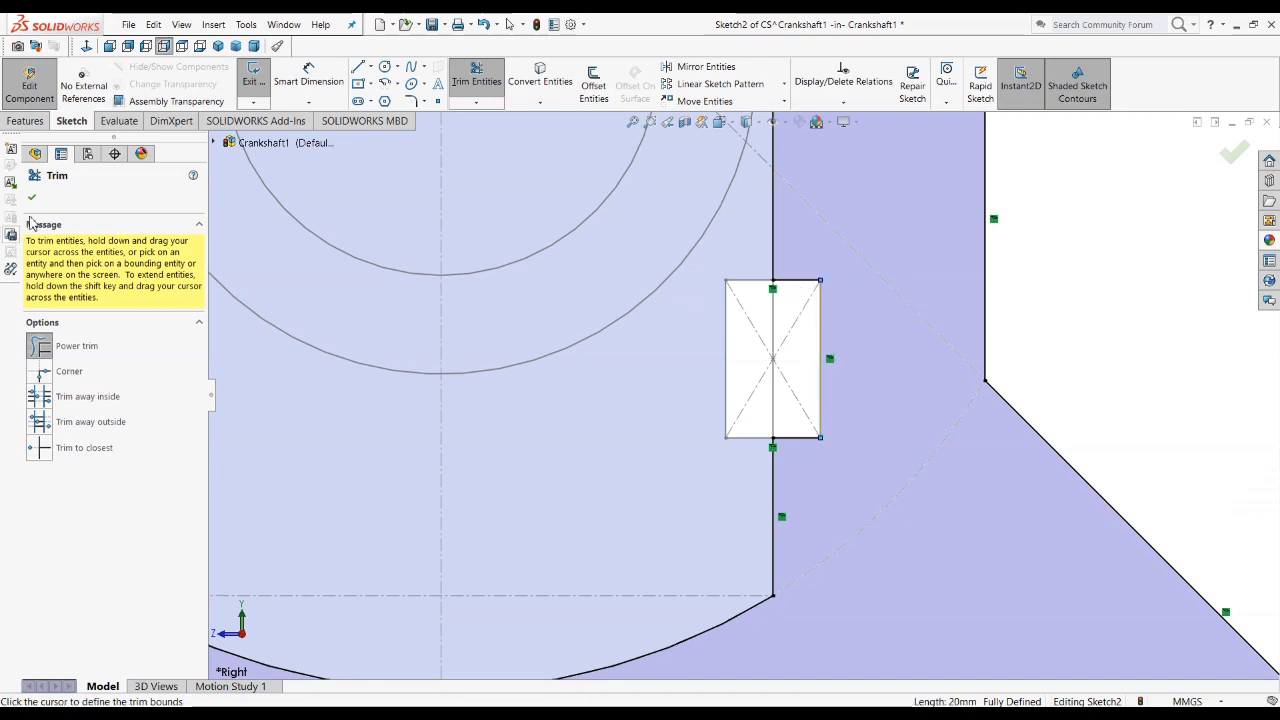
click(849, 283)
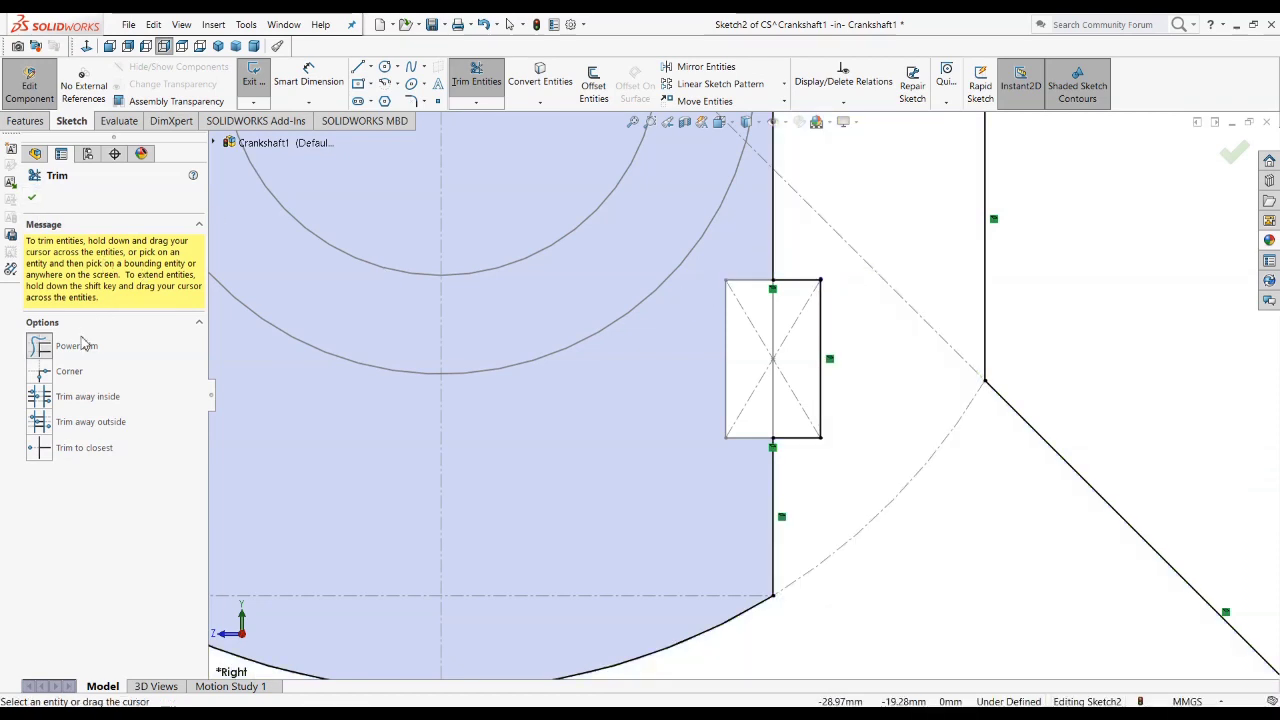
mouse_move(803, 430)
mouse_down()
mouse_move(820, 317)
mouse_move(798, 248)
mouse_up()
scroll(820, 285, up, 5)
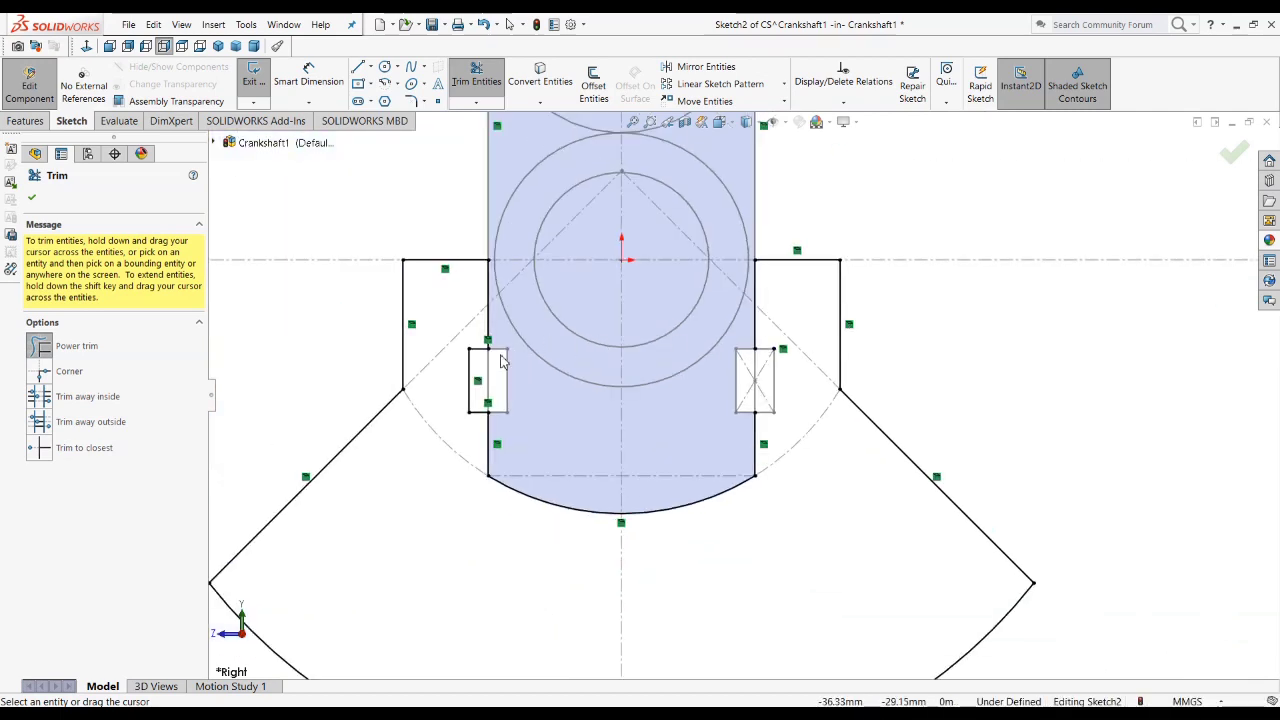
scroll(390, 380, down, 5)
mouse_move(624, 445)
mouse_down()
mouse_move(610, 288)
mouse_move(590, 395)
mouse_up()
mouse_move(613, 510)
mouse_down()
mouse_move(626, 375)
mouse_move(527, 287)
mouse_up()
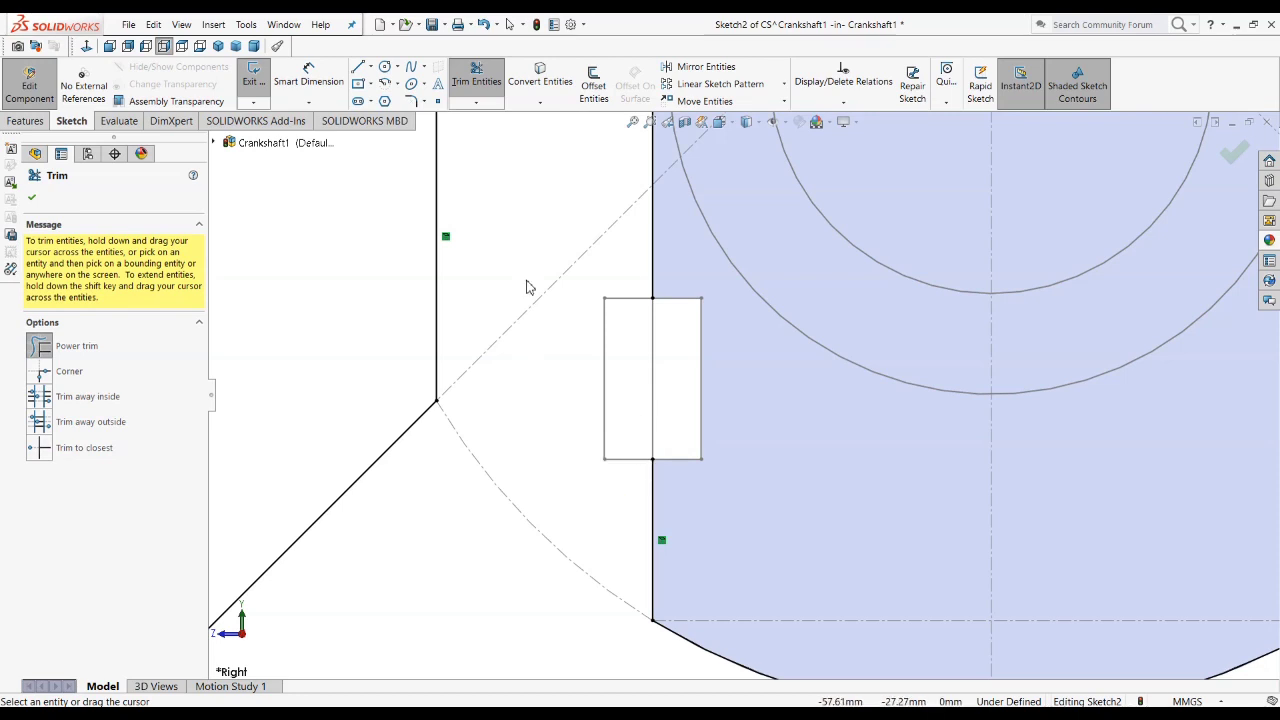
click(35, 201)
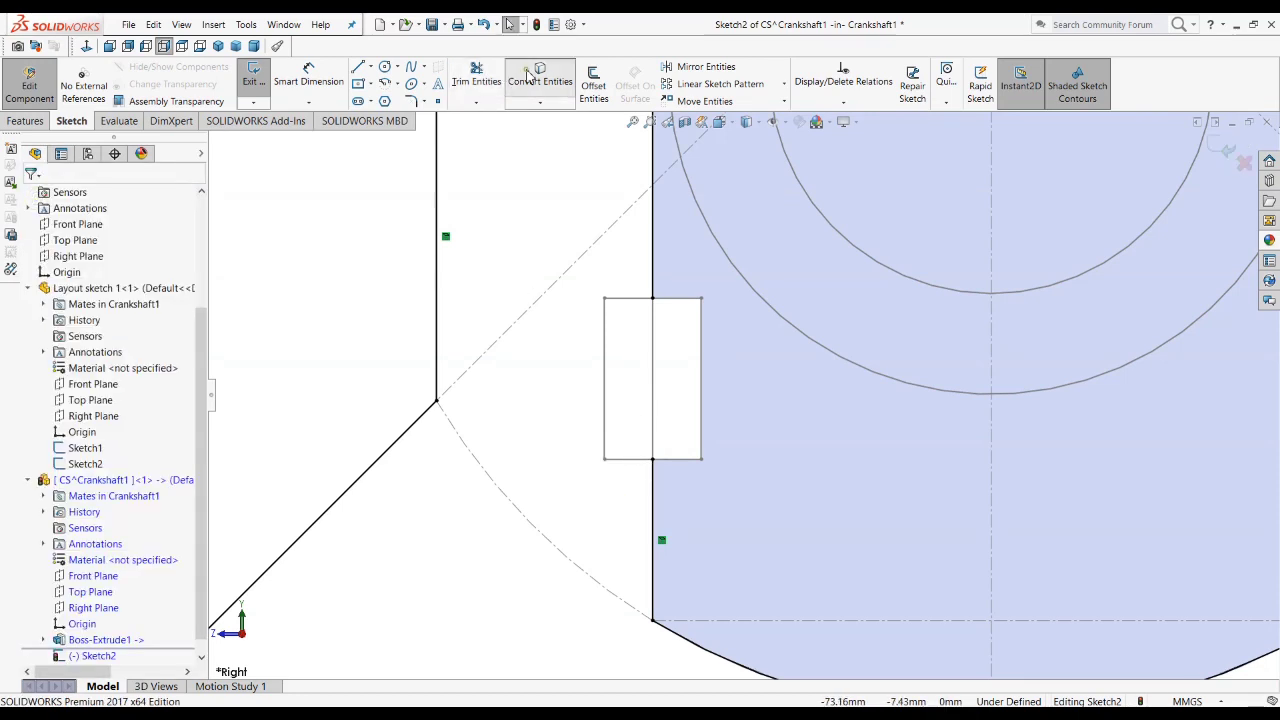
Step: Convert the top, inner and bottom edges of both the left and right web notches into the counterweight sketch
click(540, 78)
click(689, 300)
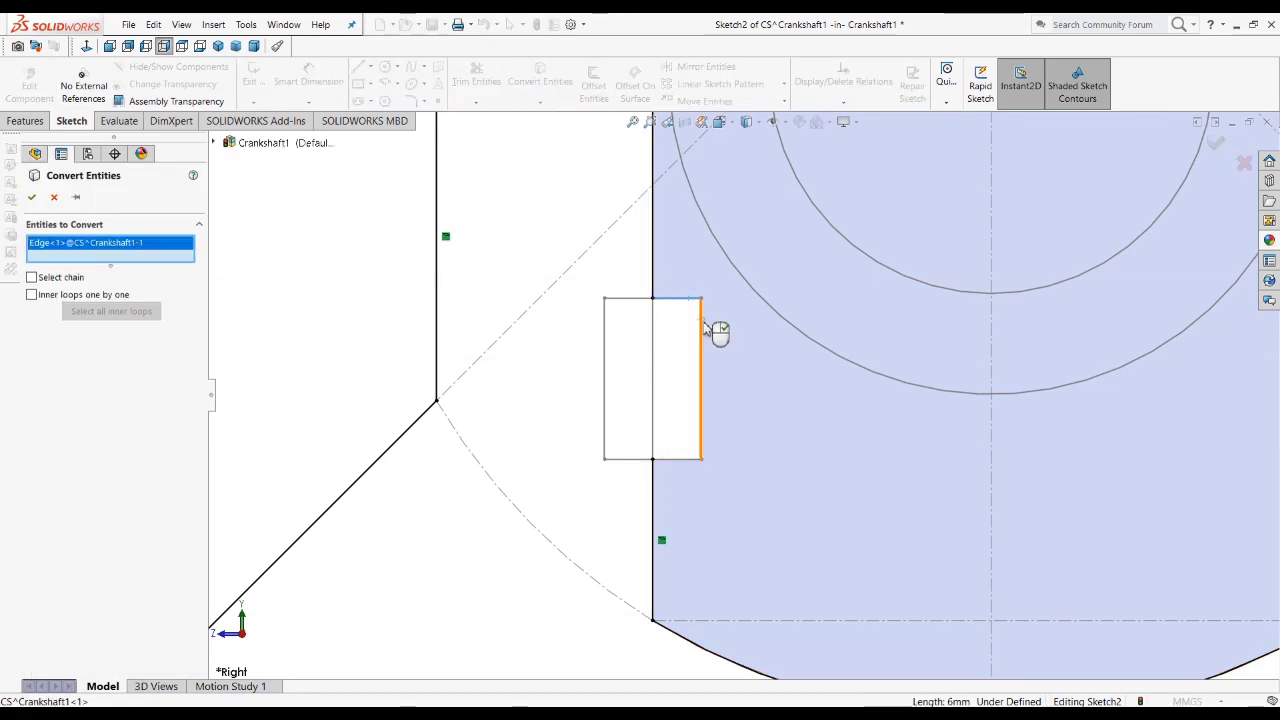
click(705, 333)
click(692, 461)
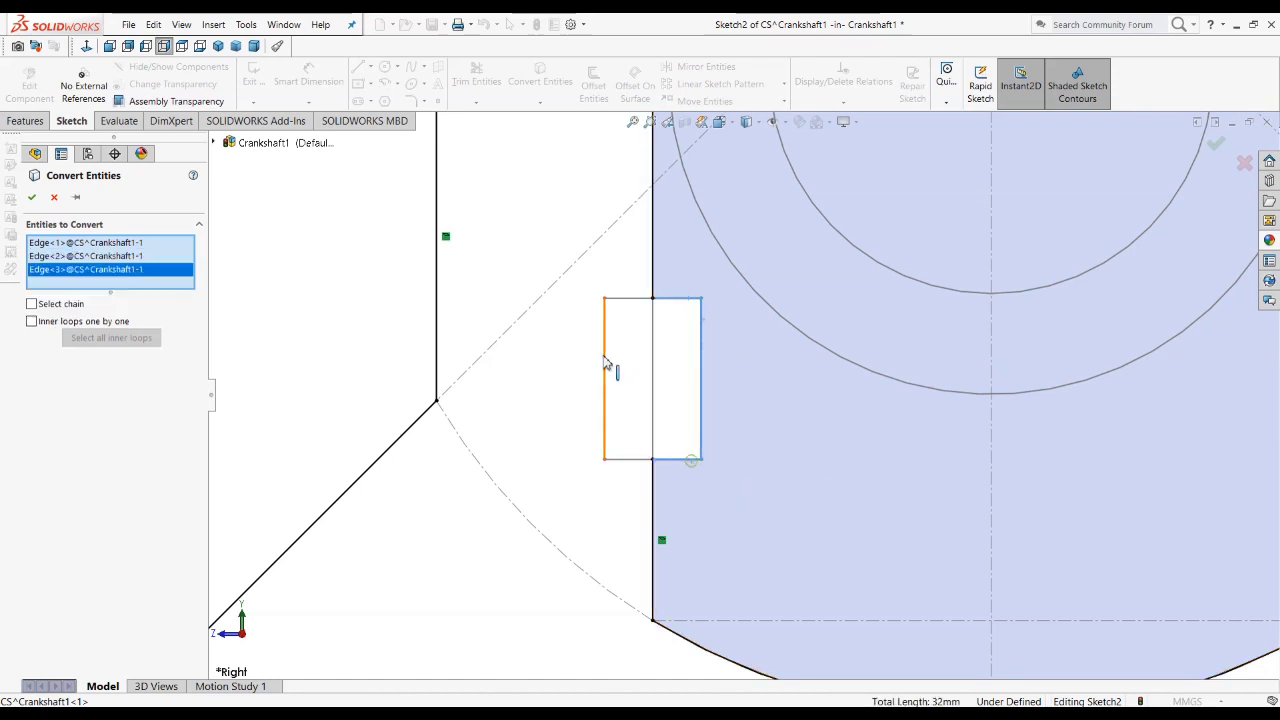
scroll(741, 395, up, 4)
click(1012, 352)
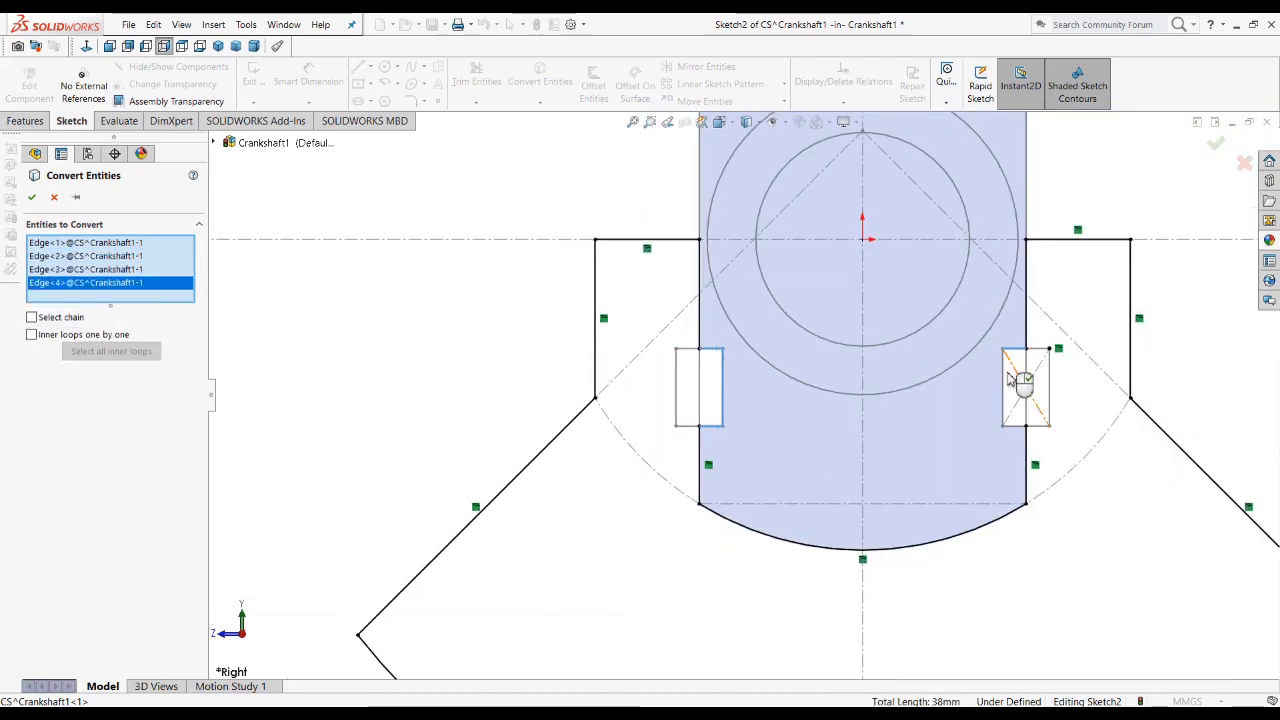
click(1004, 390)
click(1013, 426)
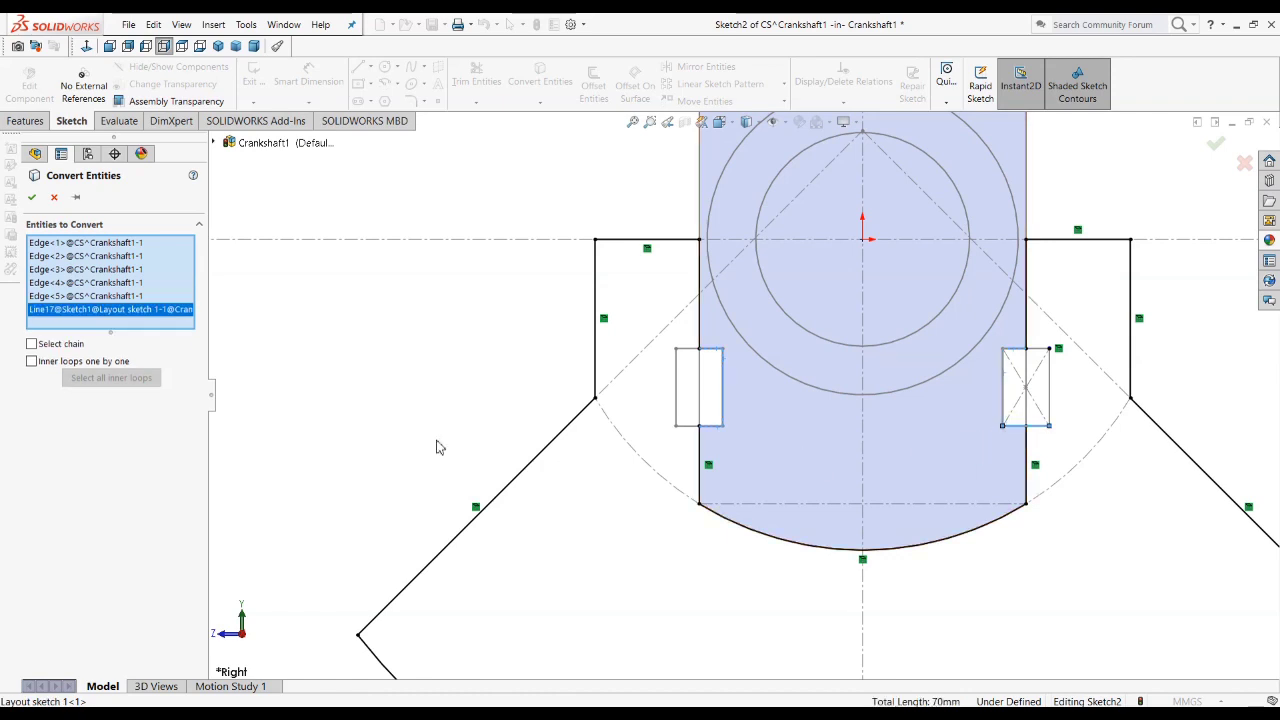
click(35, 197)
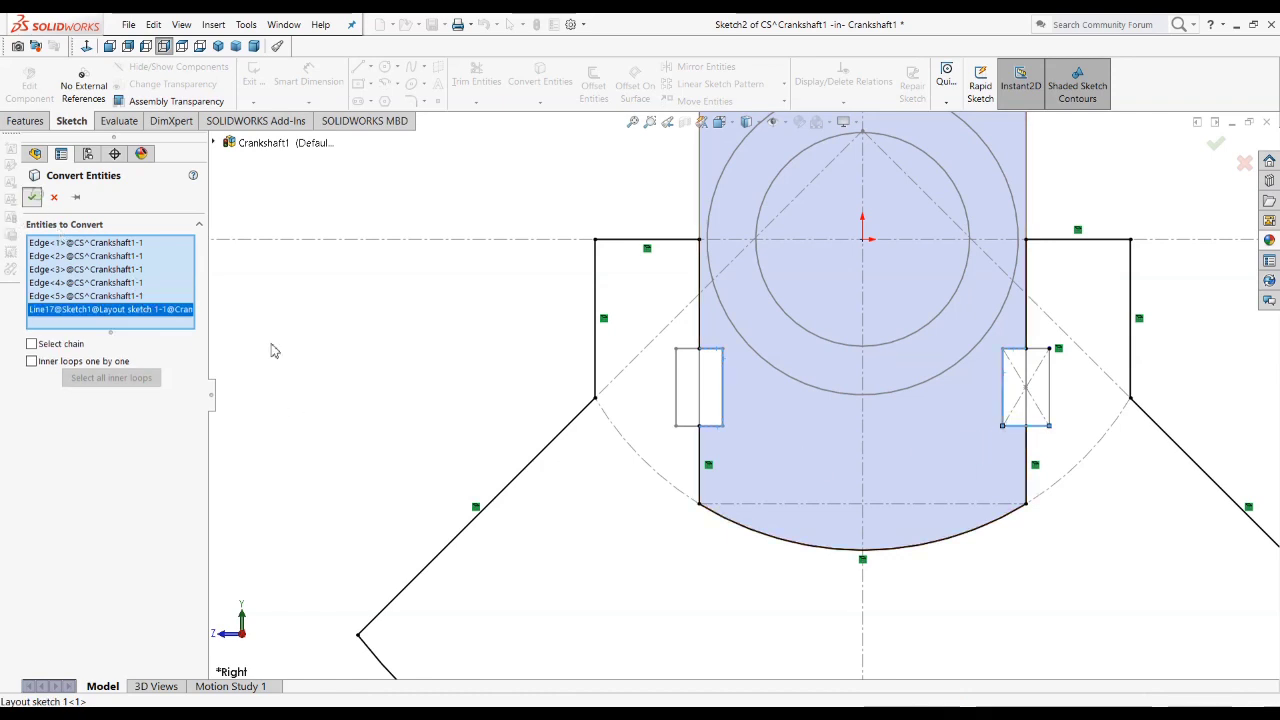
Step: Power-trim the part of the right notch's bottom line that extends outside the web
scroll(1030, 428, down, 2)
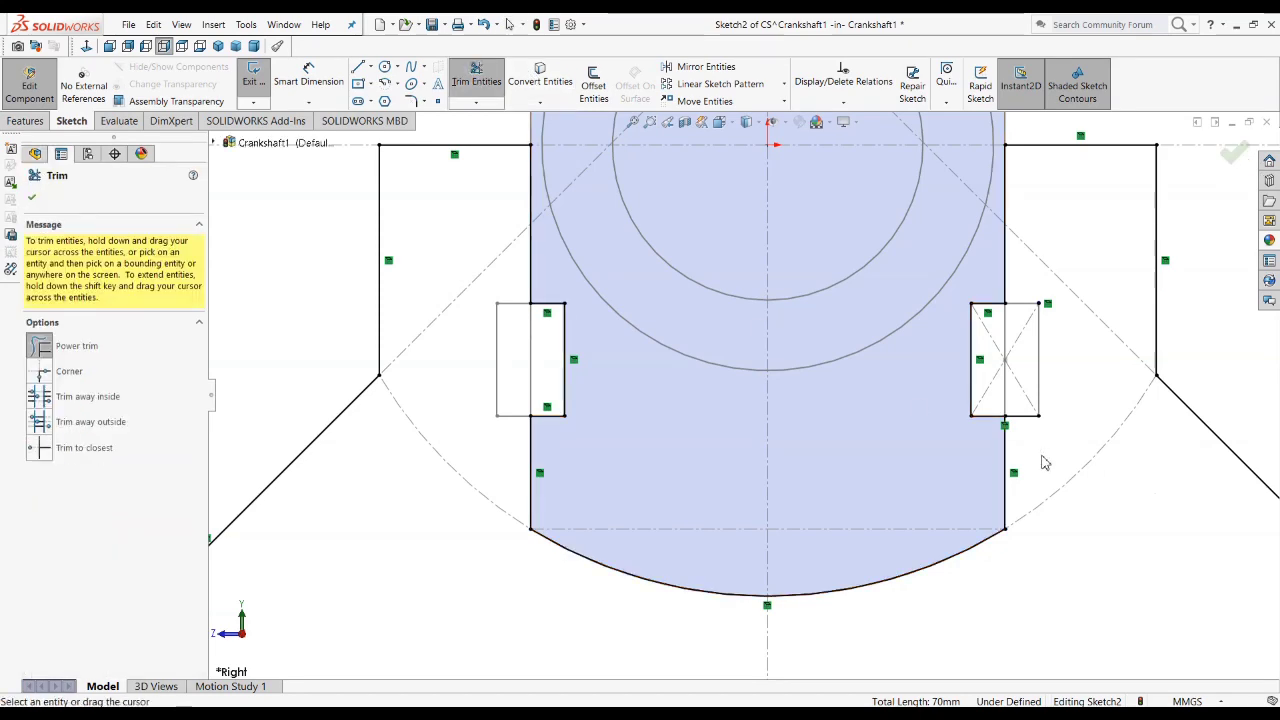
drag(1041, 451, 1033, 350)
scroll(1033, 352, up, 2)
scroll(742, 396, up, 2)
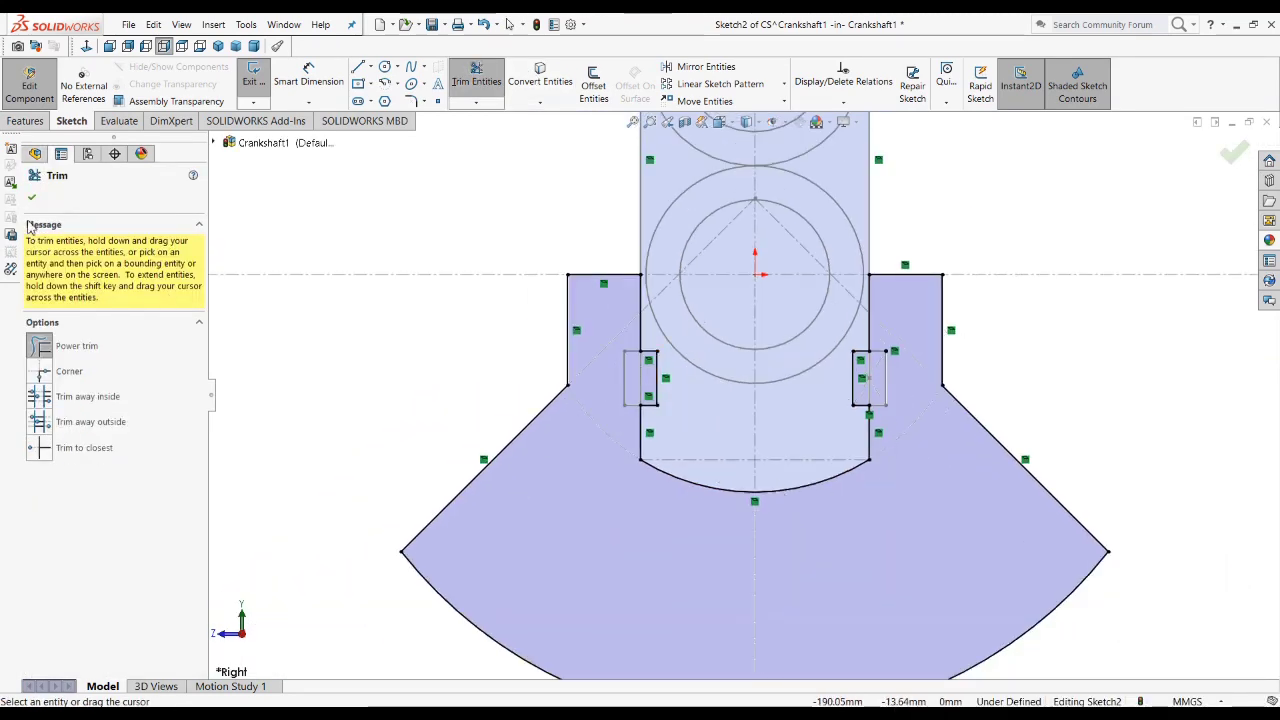
scroll(760, 410, up, 1)
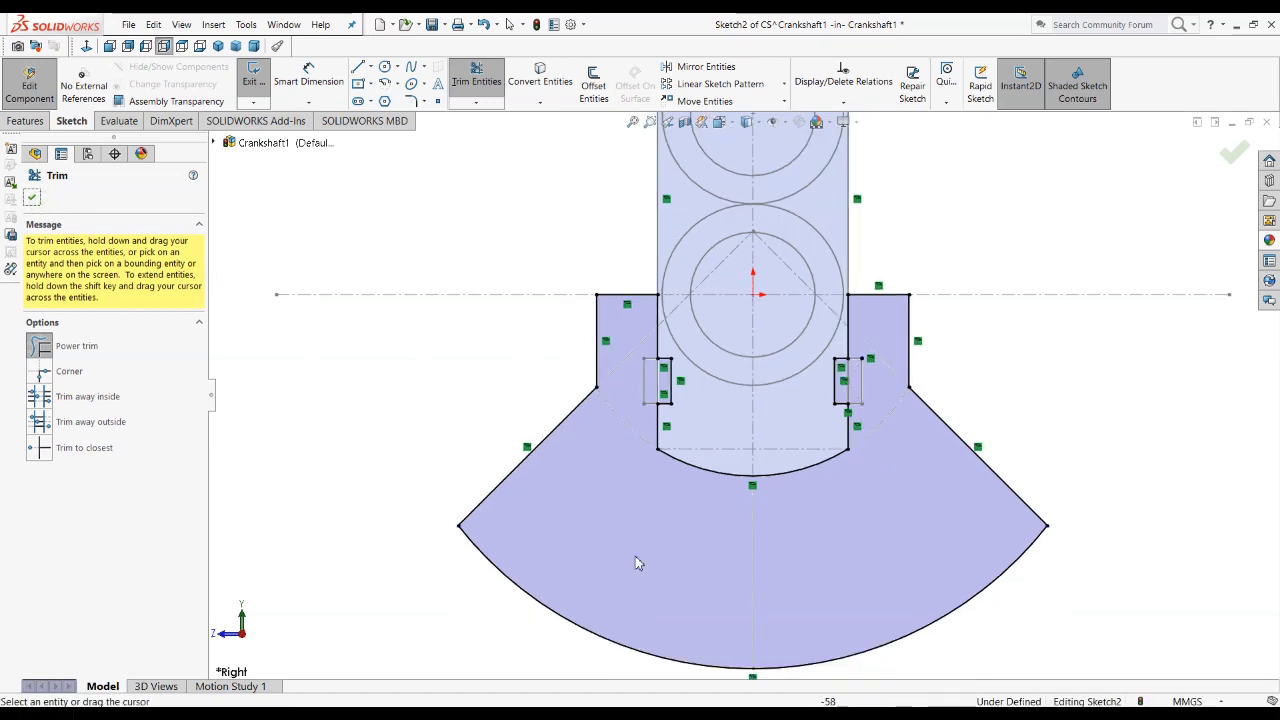
click(34, 199)
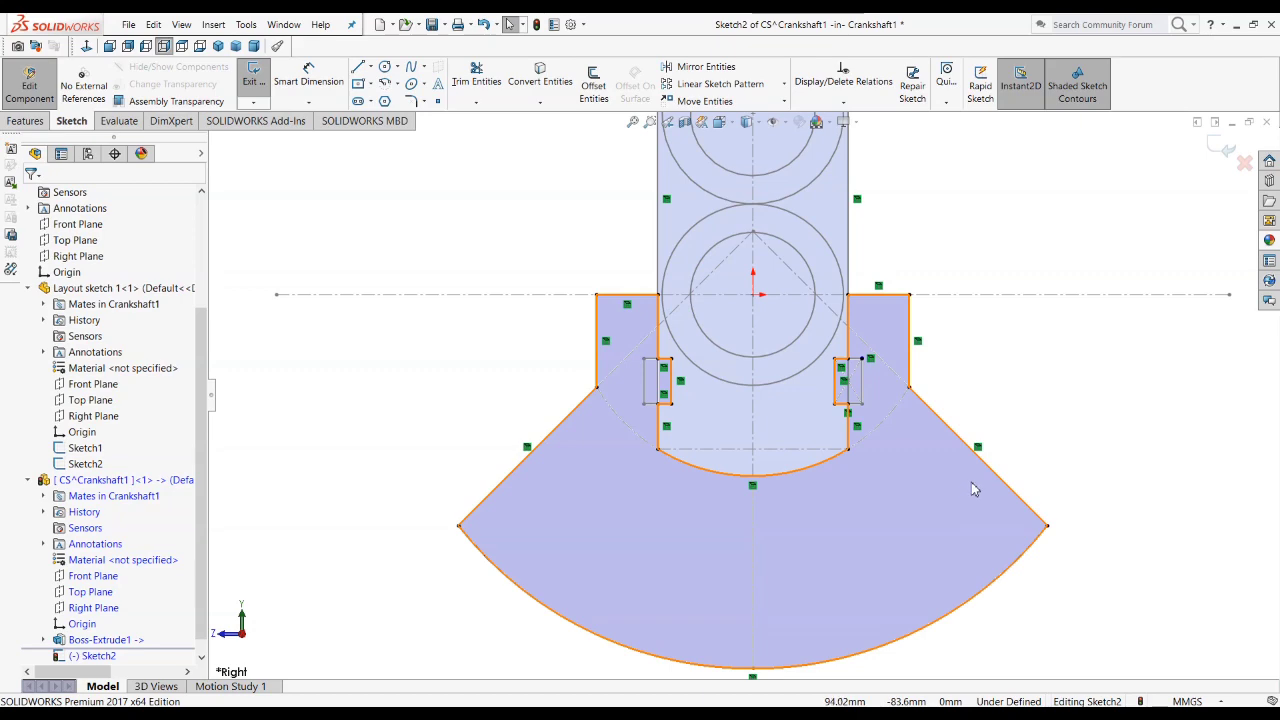
Step: Examine the counterweight outline and the right notch's outer upper corner for entities that are not fully defined
scroll(1128, 432, up, 2)
scroll(681, 453, down, 2)
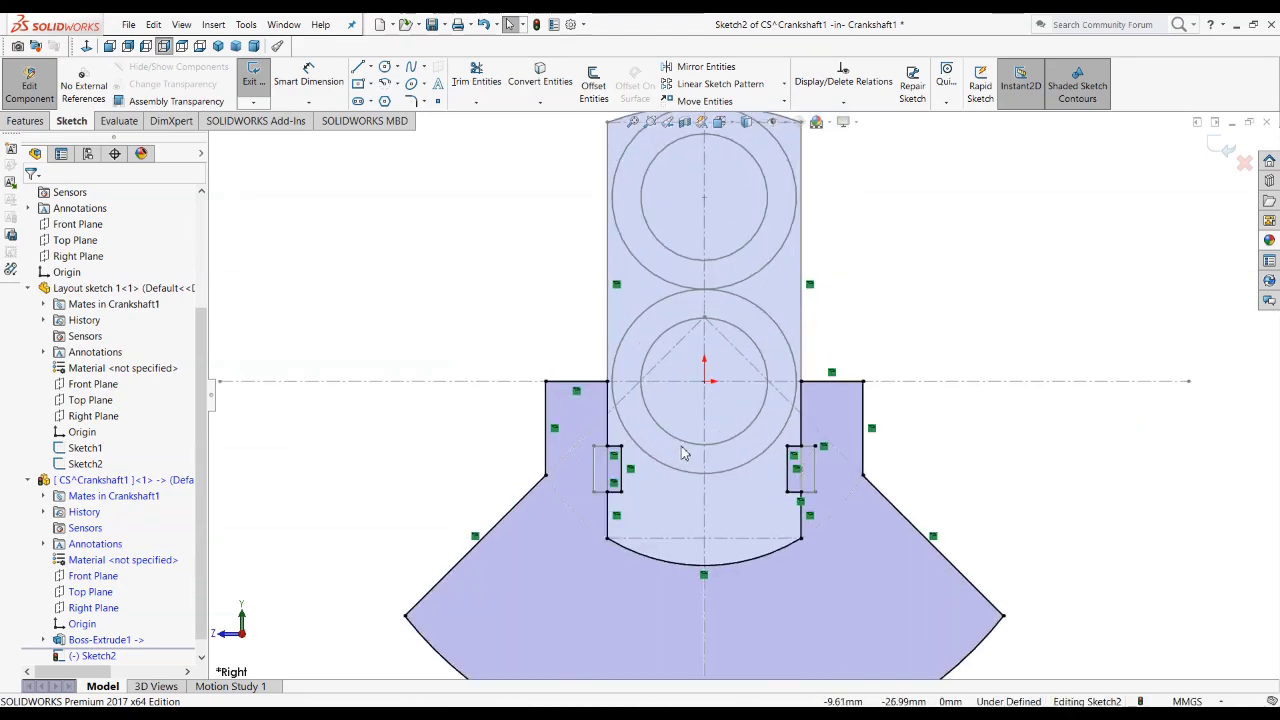
scroll(681, 453, down, 3)
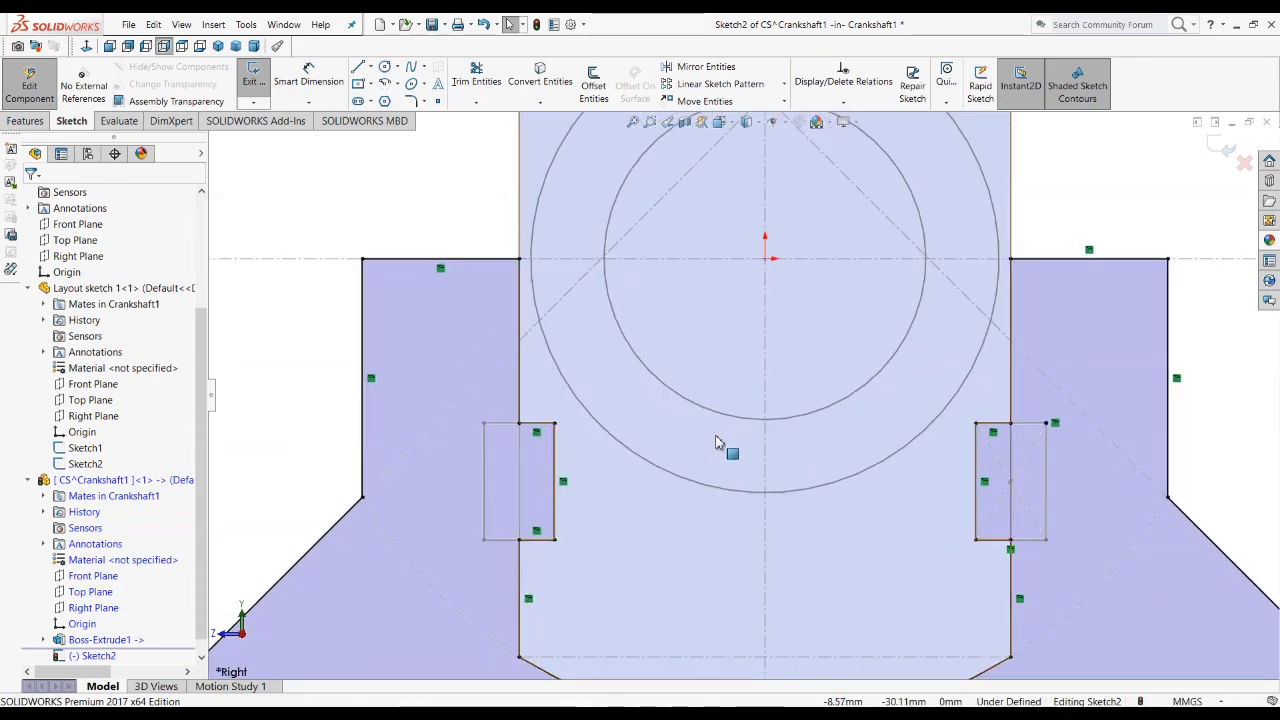
scroll(716, 443, up, 3)
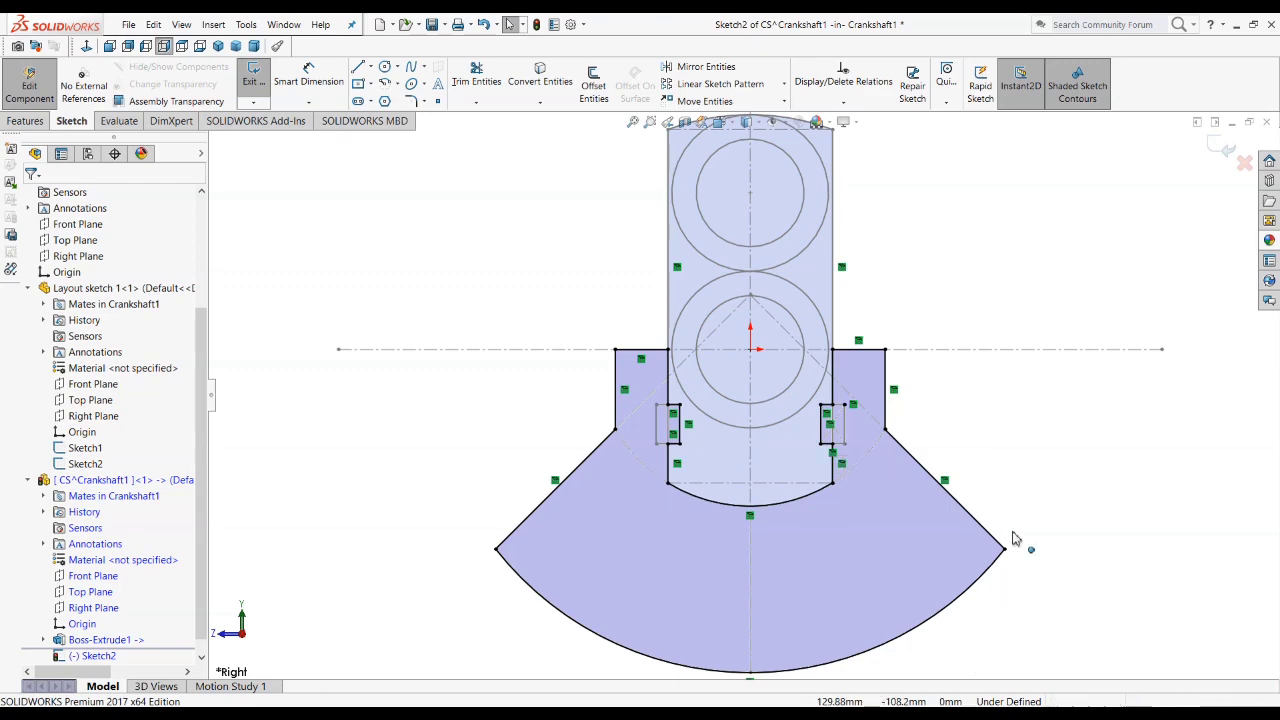
key(f)
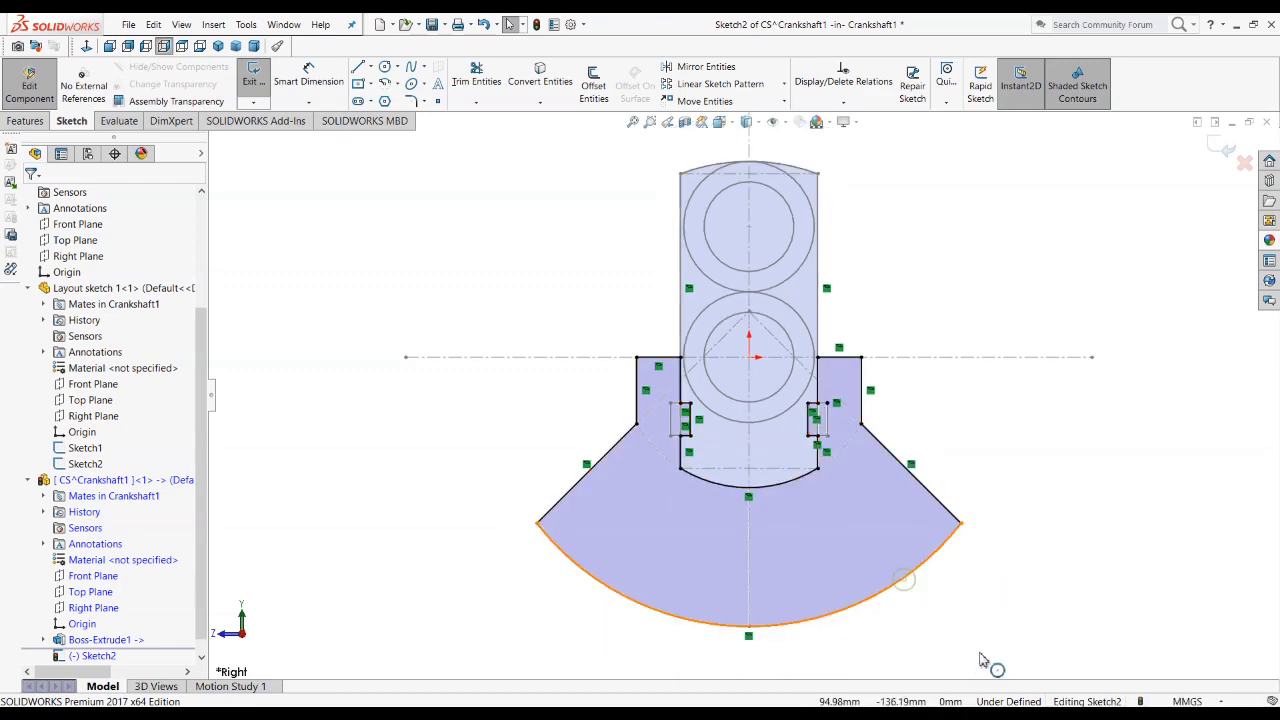
click(935, 548)
click(905, 468)
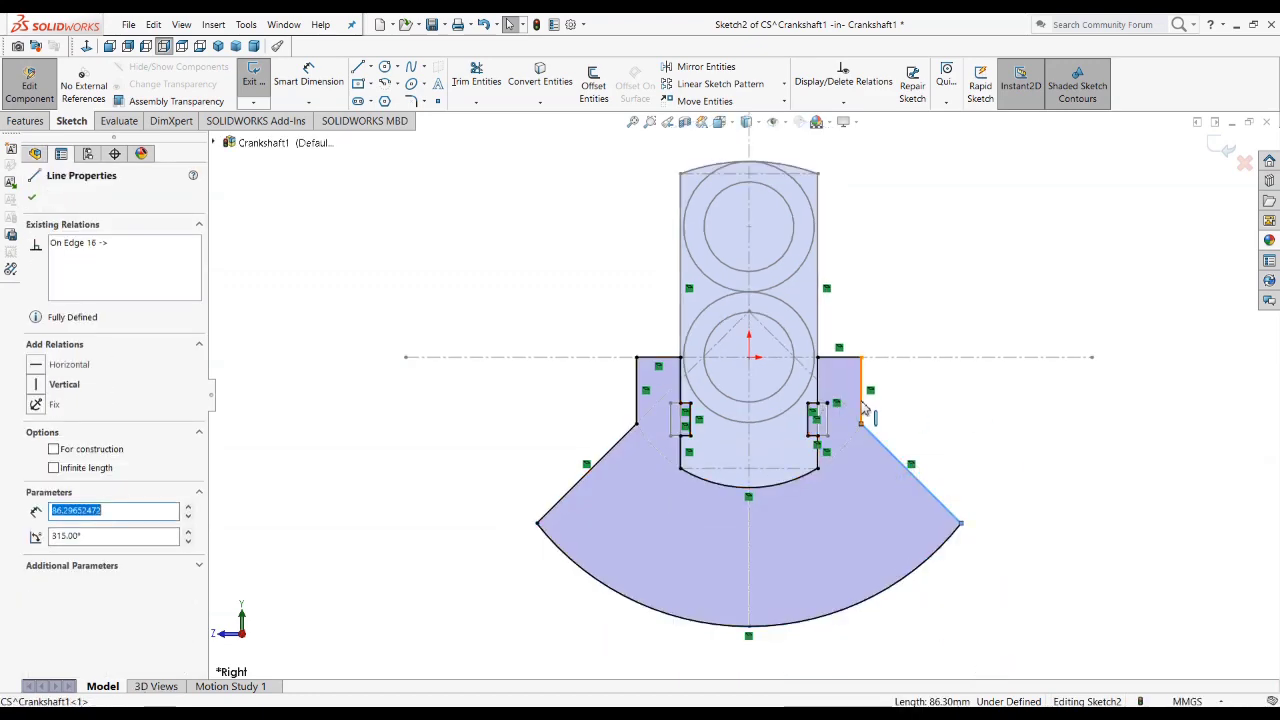
click(862, 408)
scroll(838, 420, down, 5)
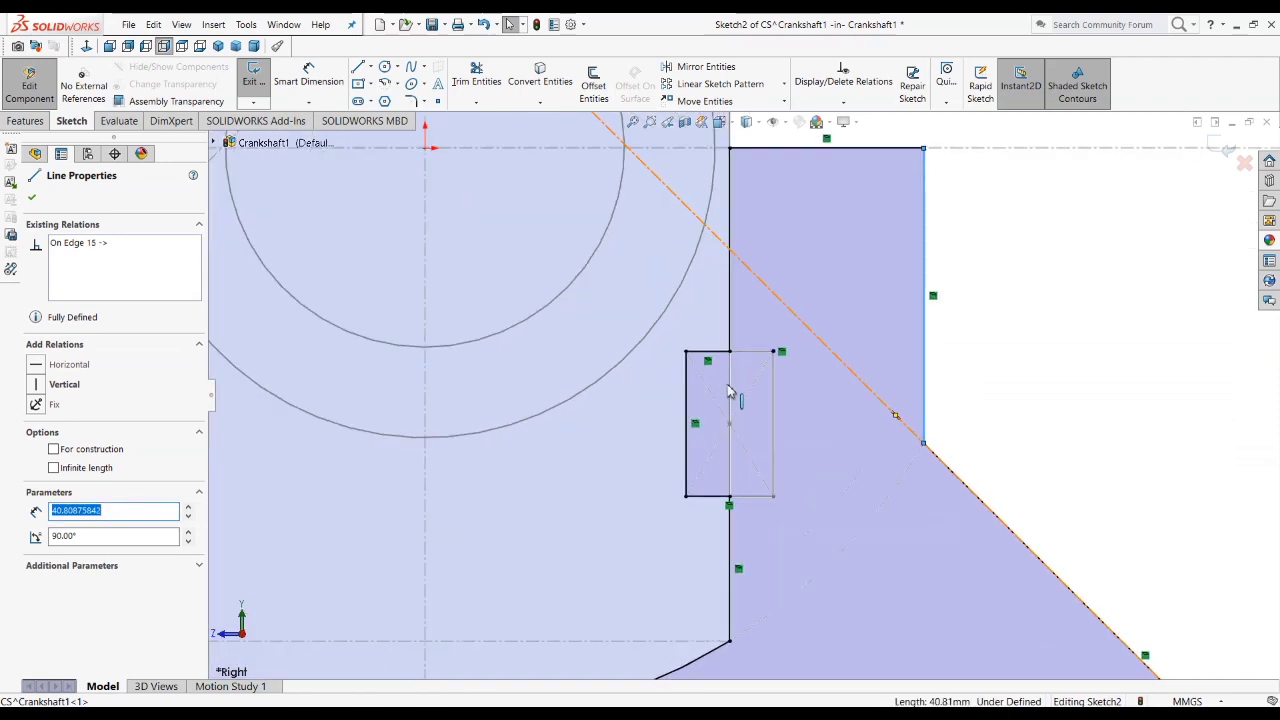
click(757, 376)
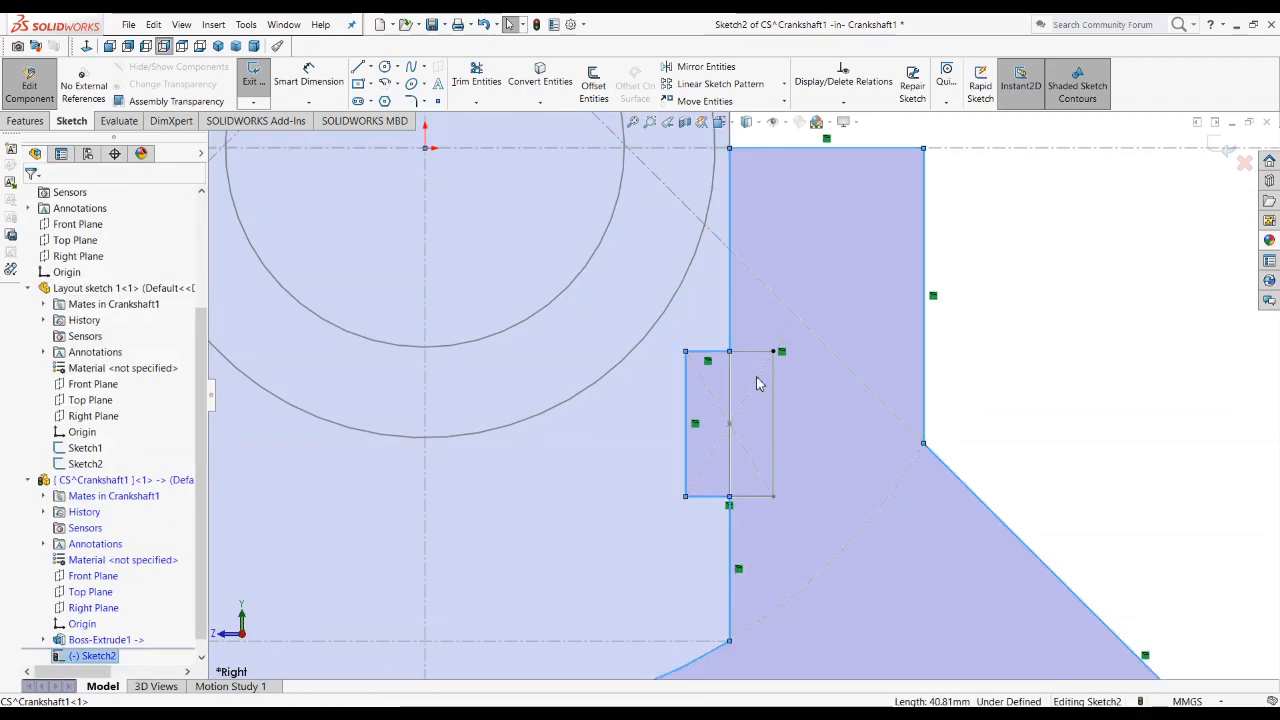
click(776, 353)
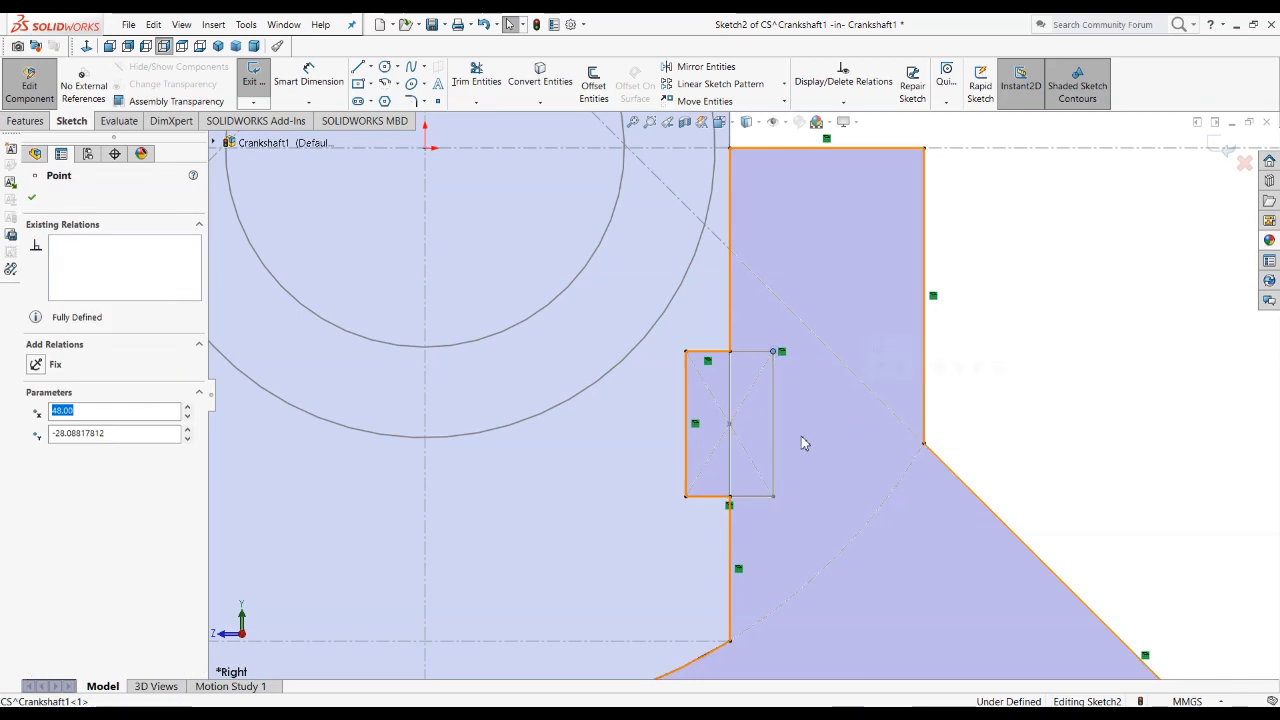
Step: Delete the relation at the right notch's outer upper corner and try to delete the leftover endpoint there
click(773, 400)
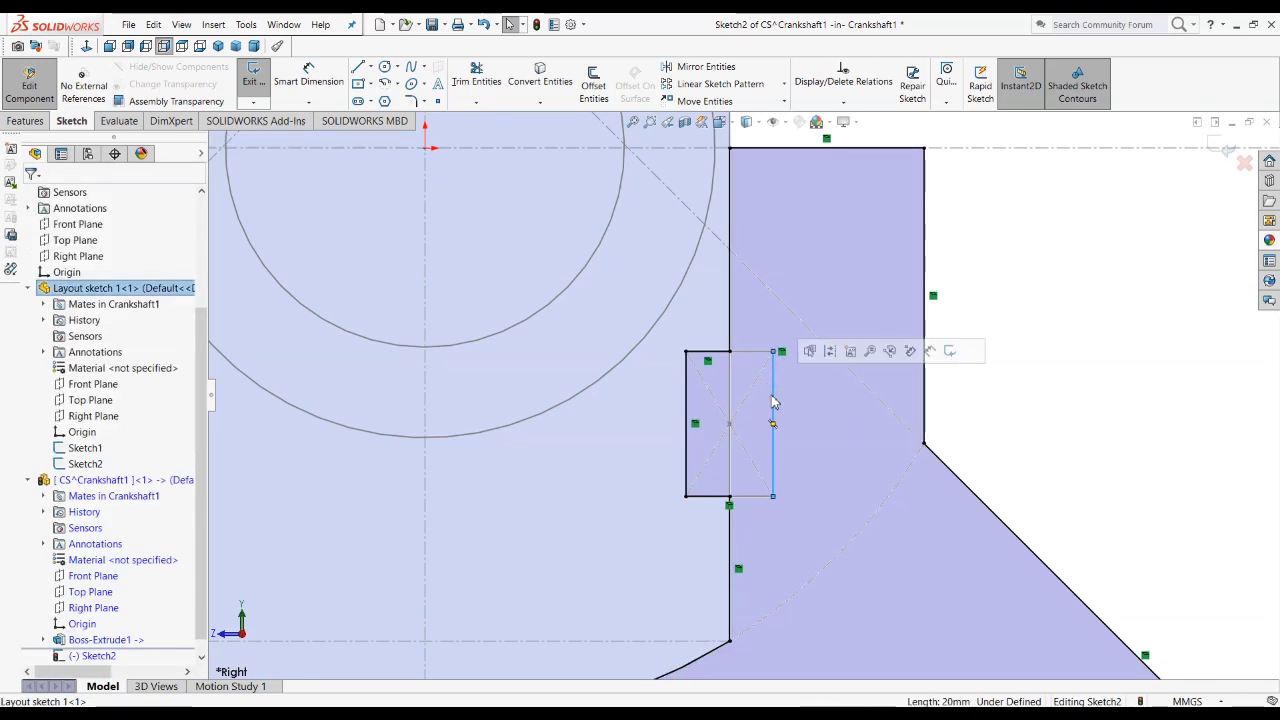
key(Delete)
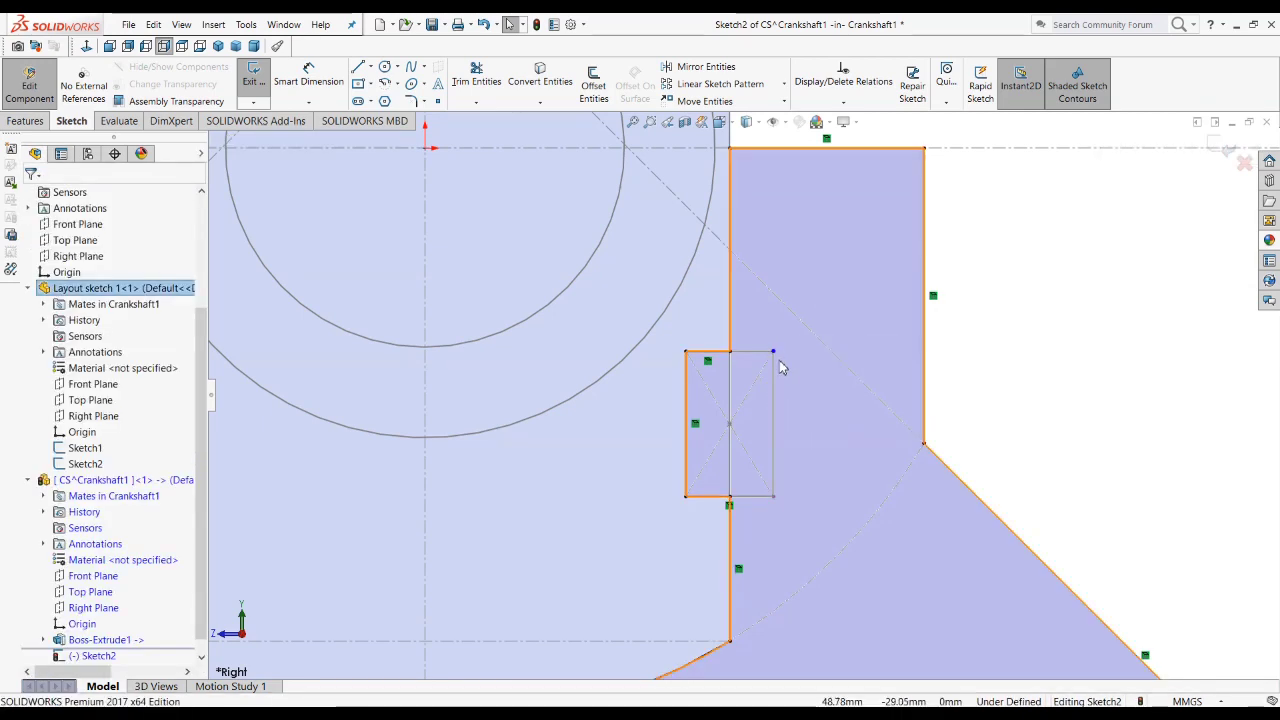
click(774, 352)
key(Delete)
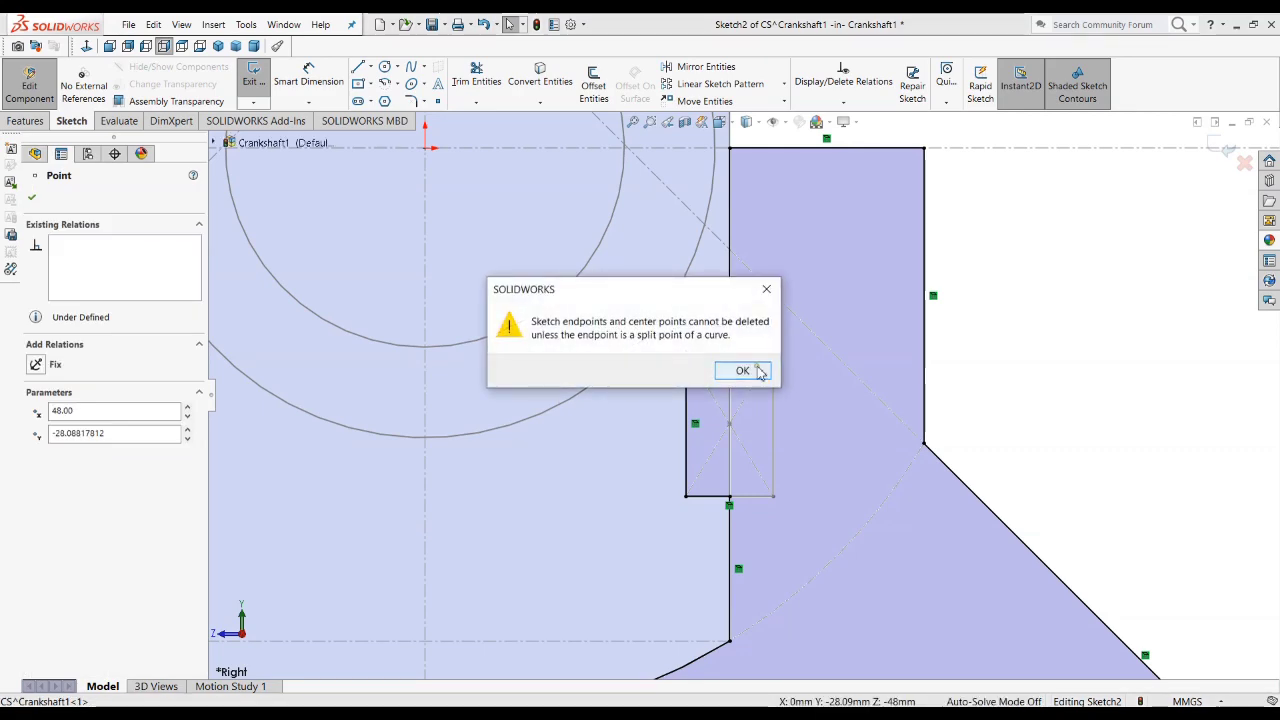
click(758, 368)
key(Delete)
click(748, 372)
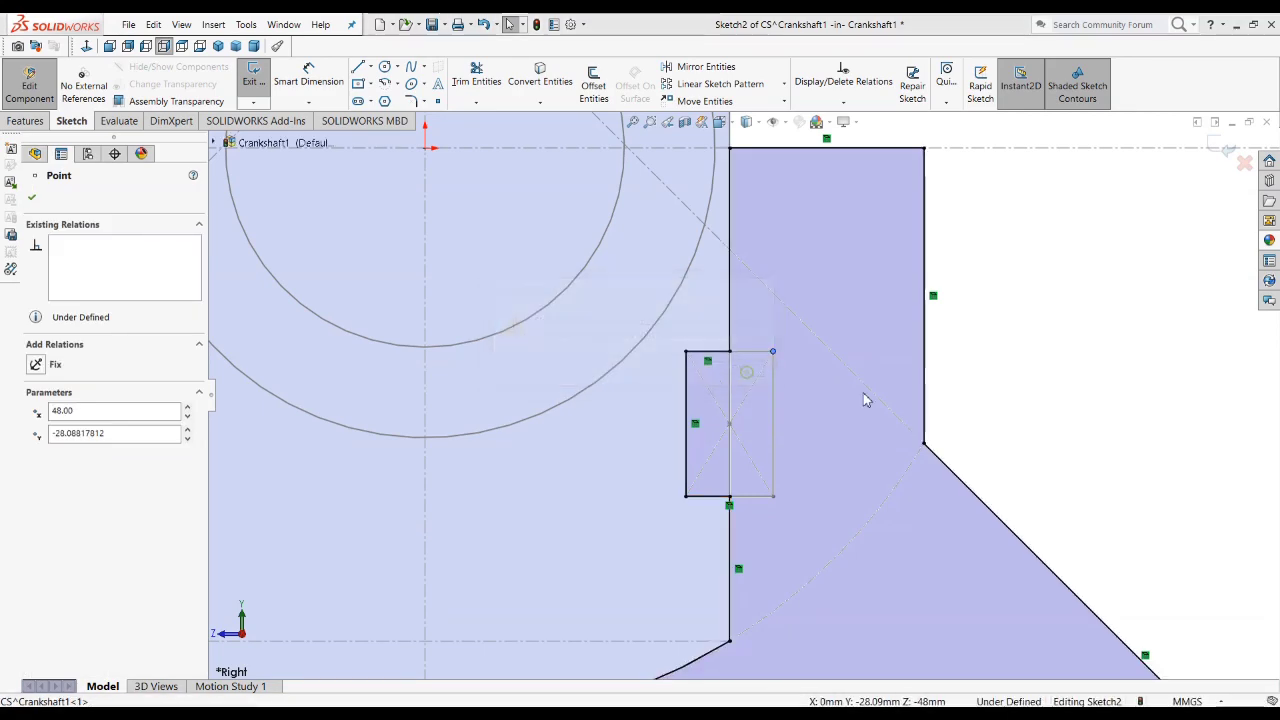
Step: Delete the tiny leftover vertical line at the right notch's outer upper corner and exit the counterweight sketch
scroll(865, 401, up, 5)
scroll(690, 393, down, 3)
scroll(812, 366, down, 6)
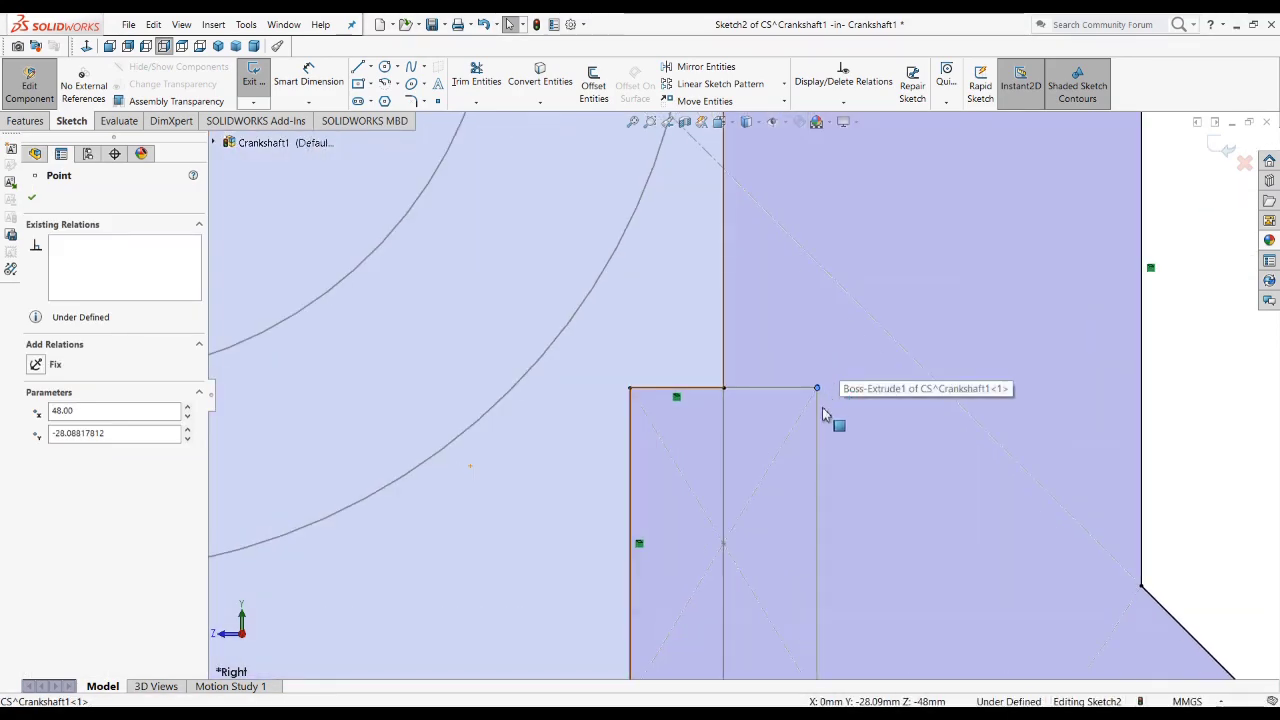
scroll(822, 413, down, 2)
key(Escape)
scroll(810, 380, down, 2)
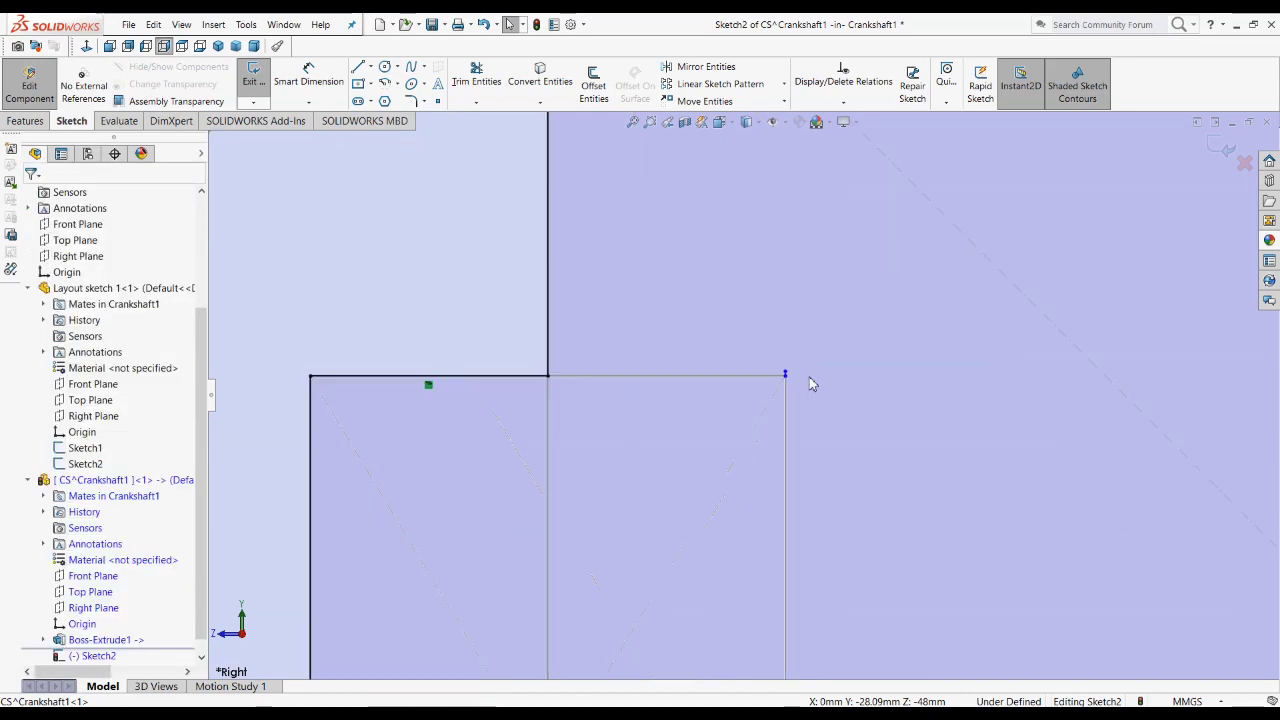
scroll(811, 384, down, 3)
click(820, 370)
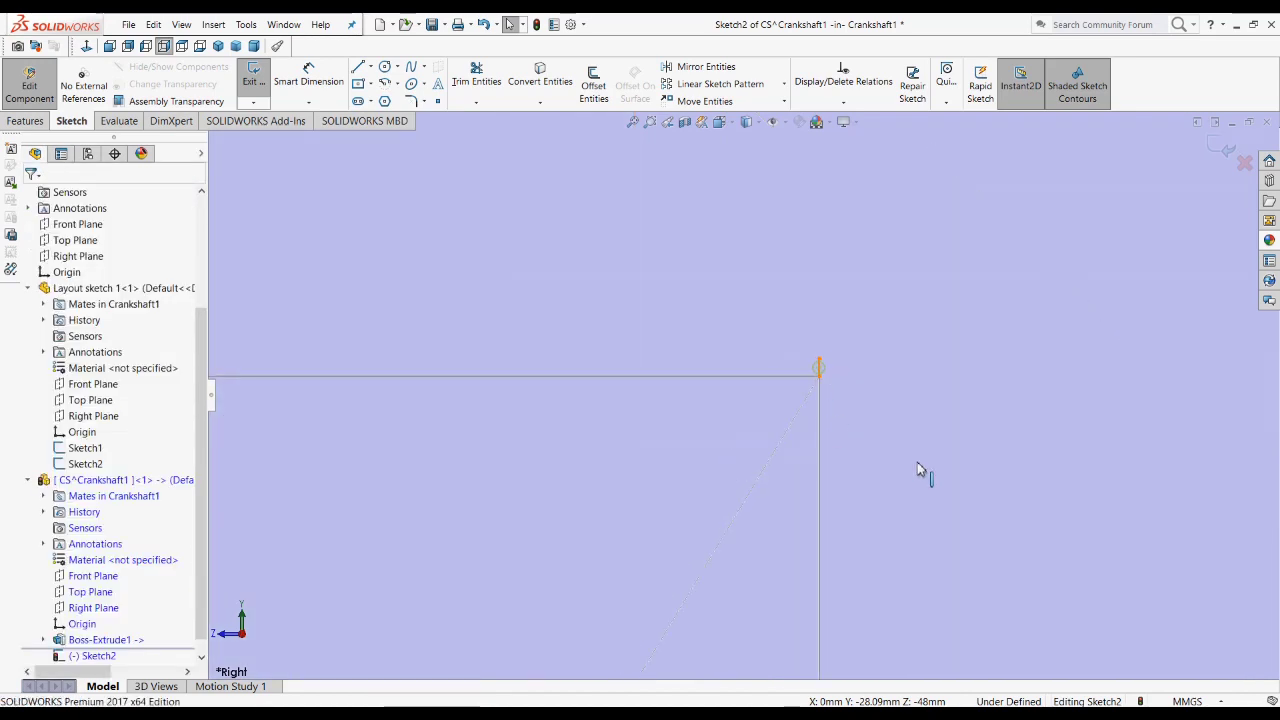
key(Escape)
scroll(906, 453, up, 10)
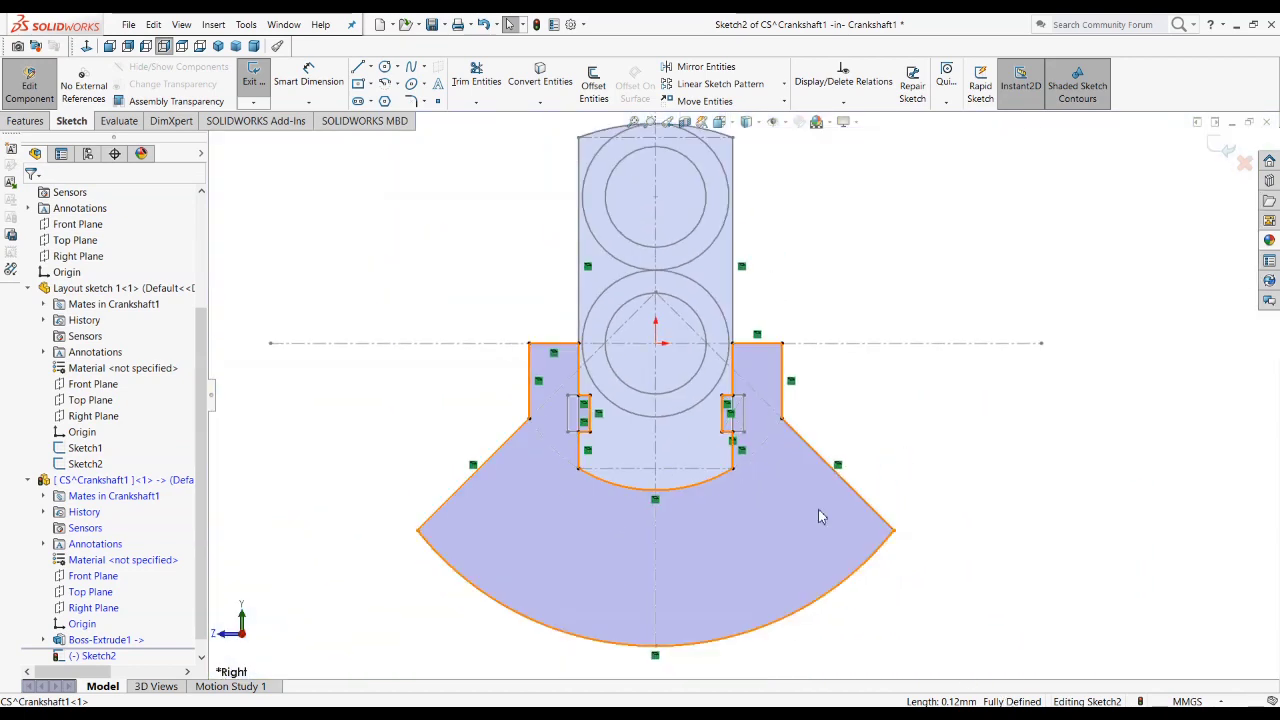
click(1221, 148)
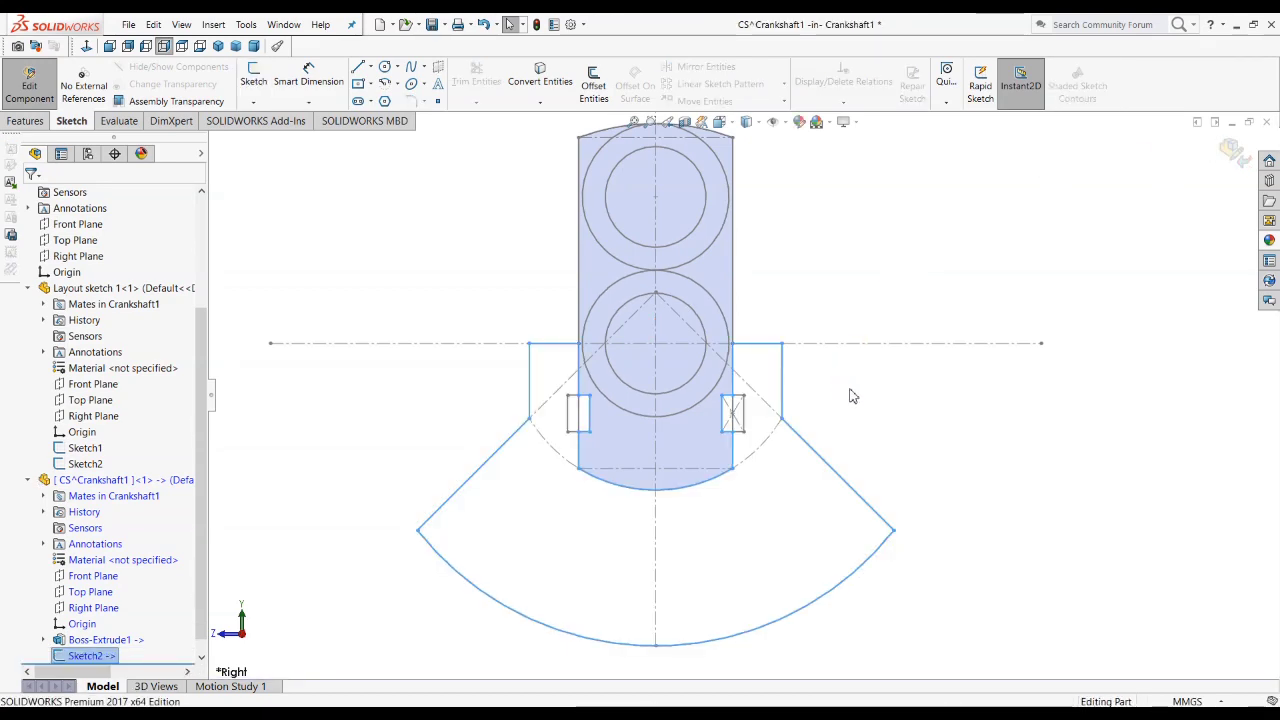
Step: Start a boss extrusion of the counterweight sketch with the Mid Plane end condition and open its depth for editing
key(ctrl+7)
click(1003, 490)
scroll(706, 546, down, 3)
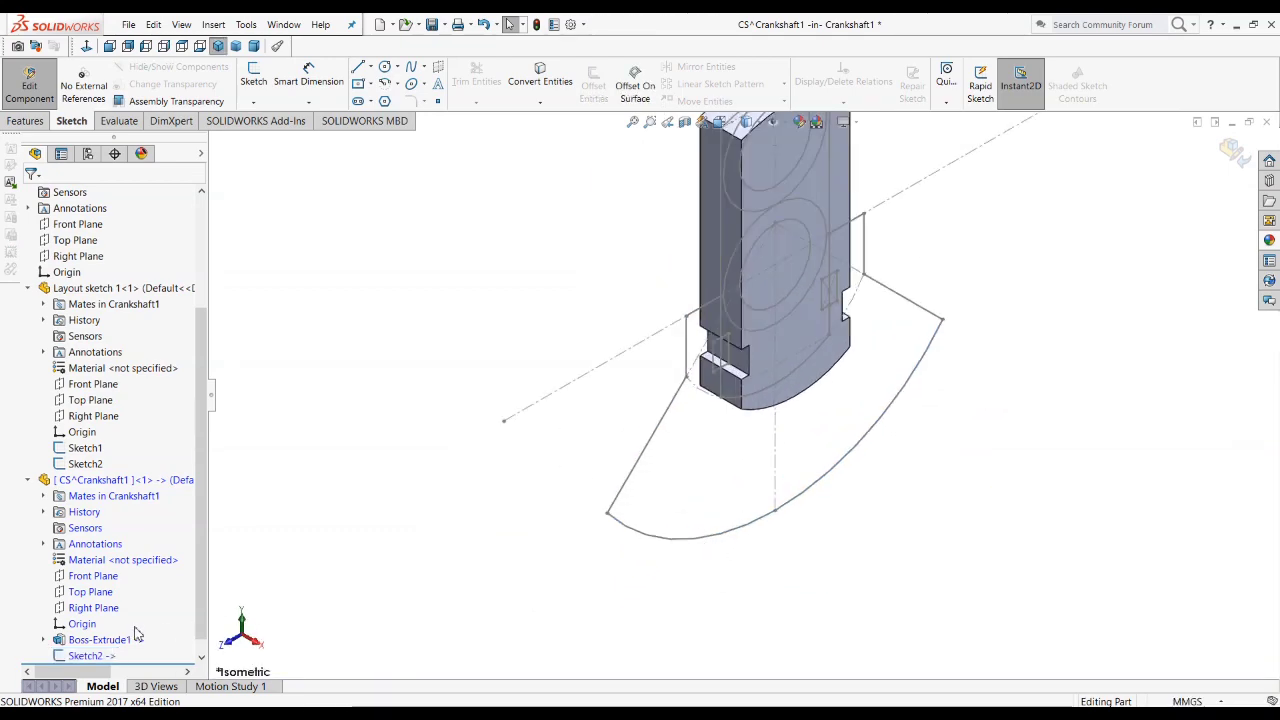
click(86, 655)
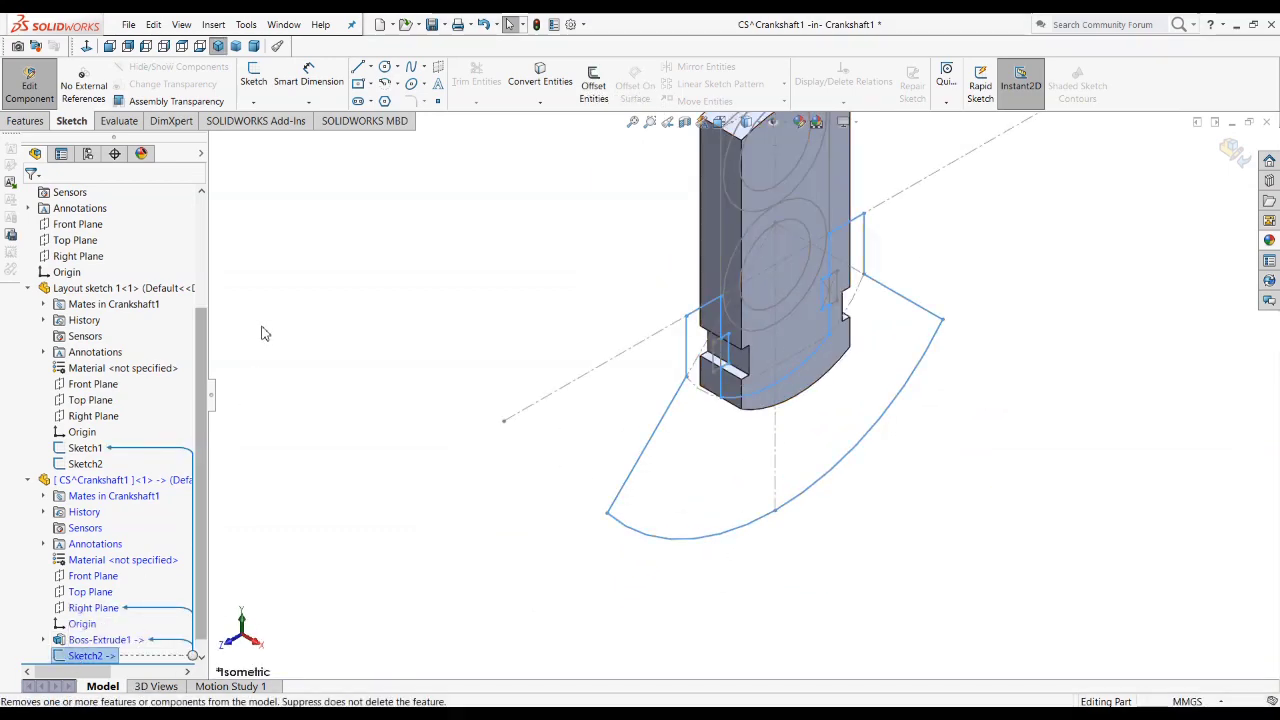
click(26, 120)
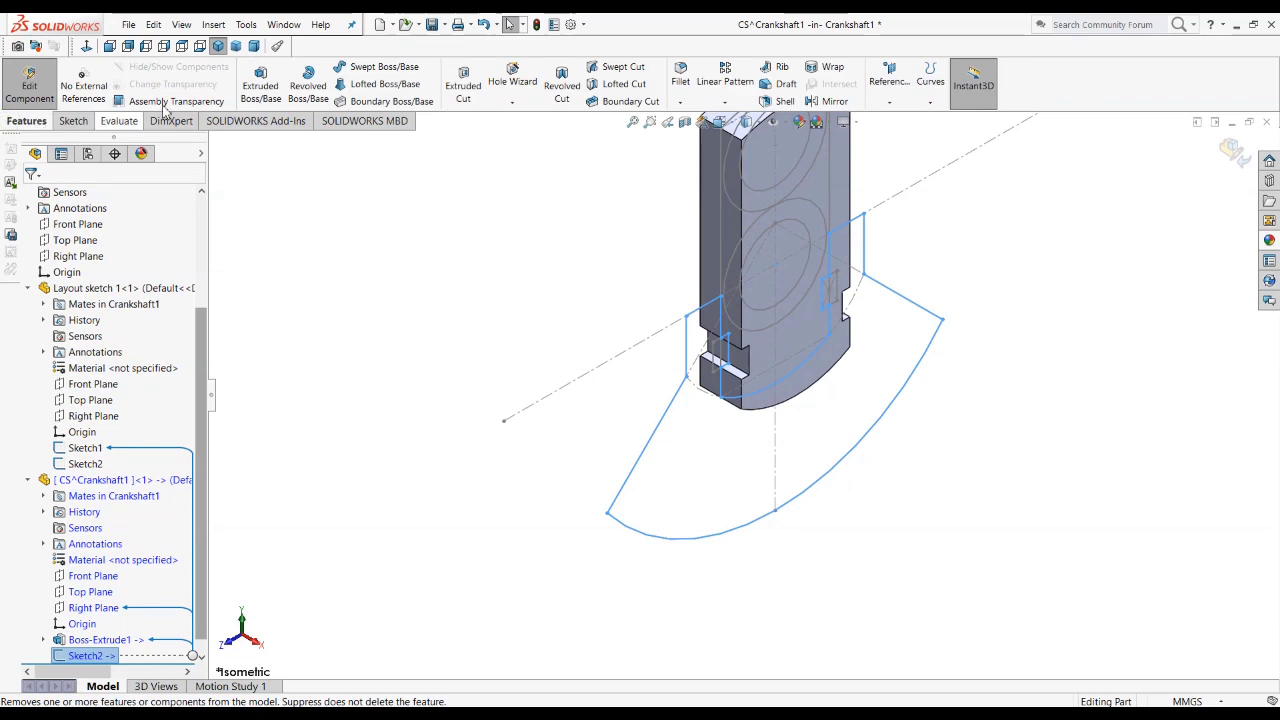
click(260, 85)
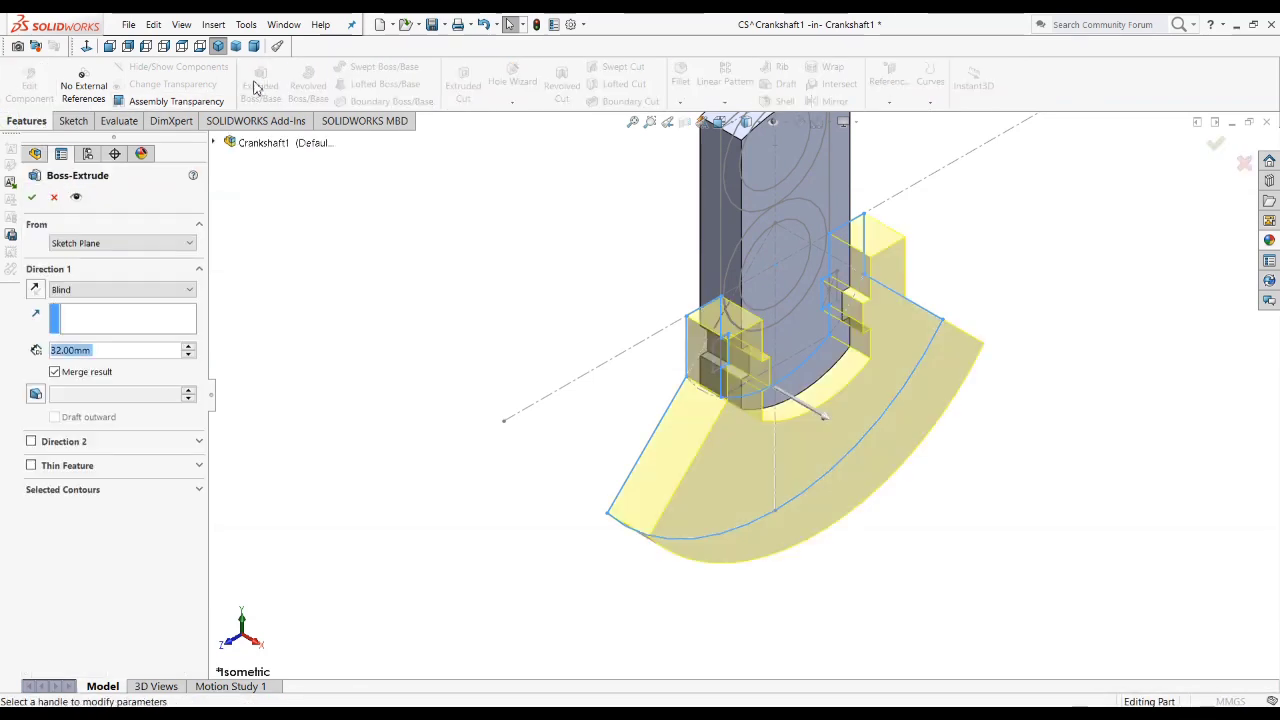
click(115, 290)
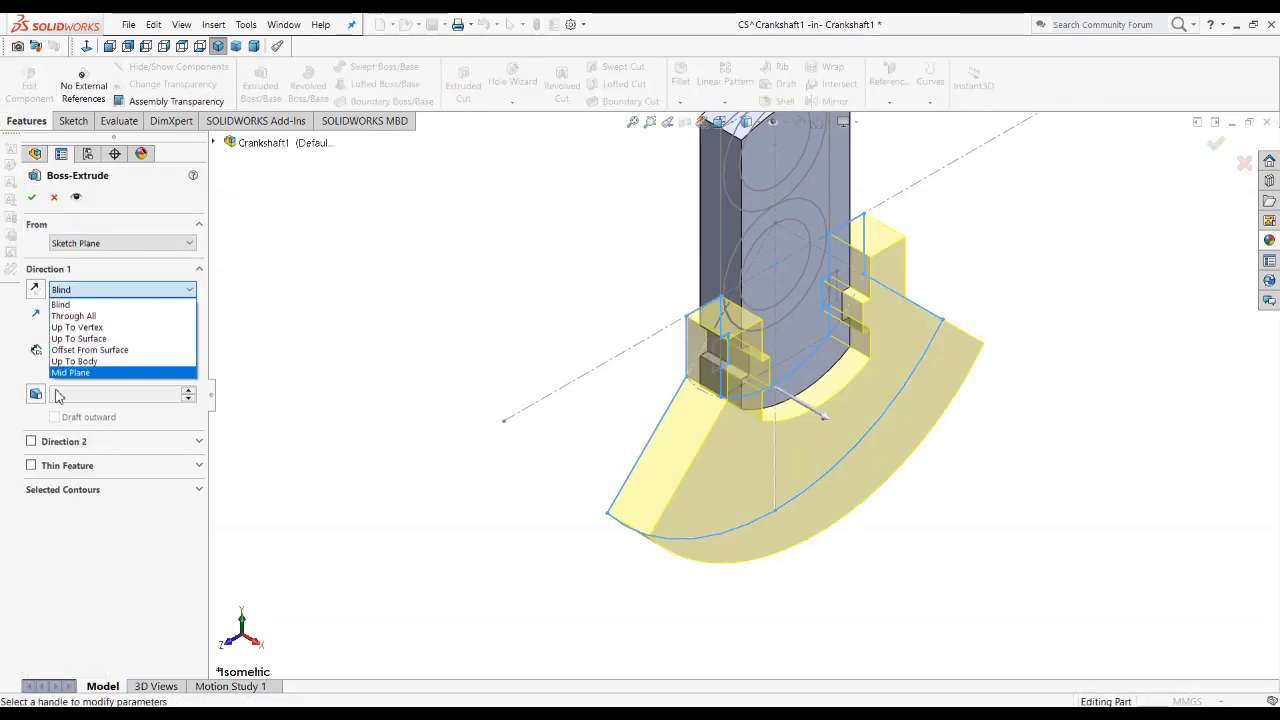
click(72, 373)
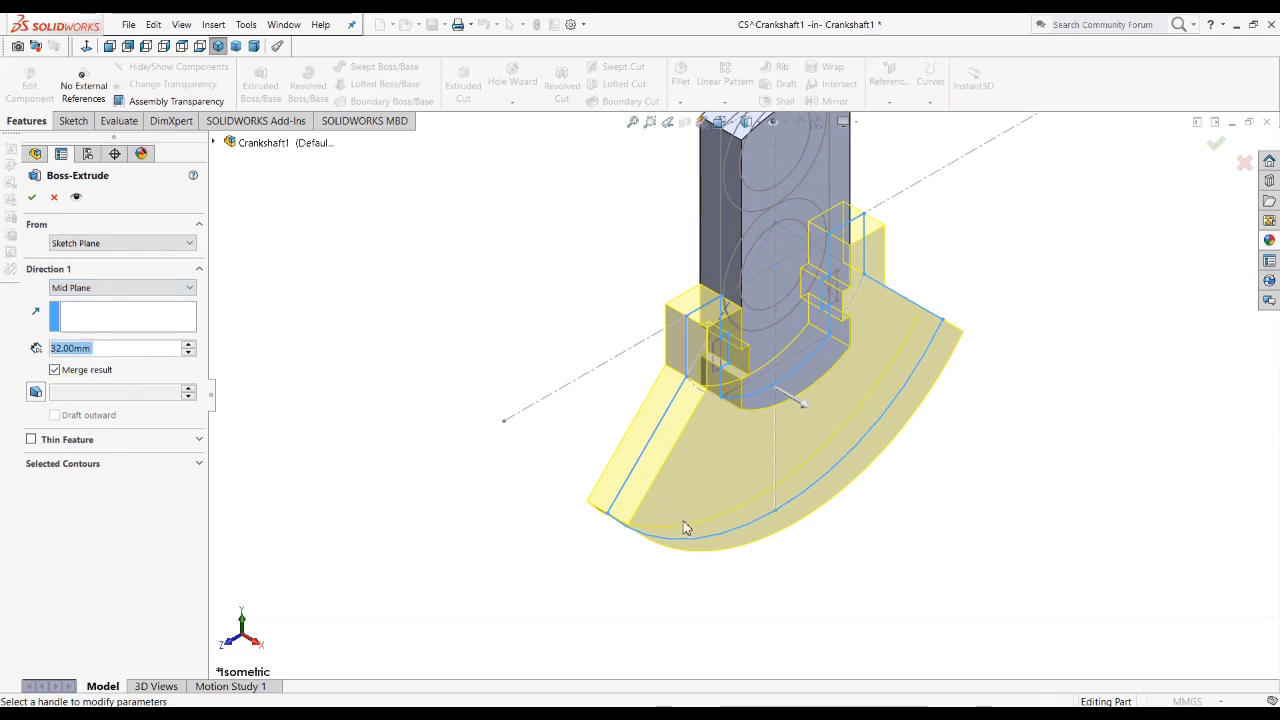
middle_drag(786, 432, 835, 377)
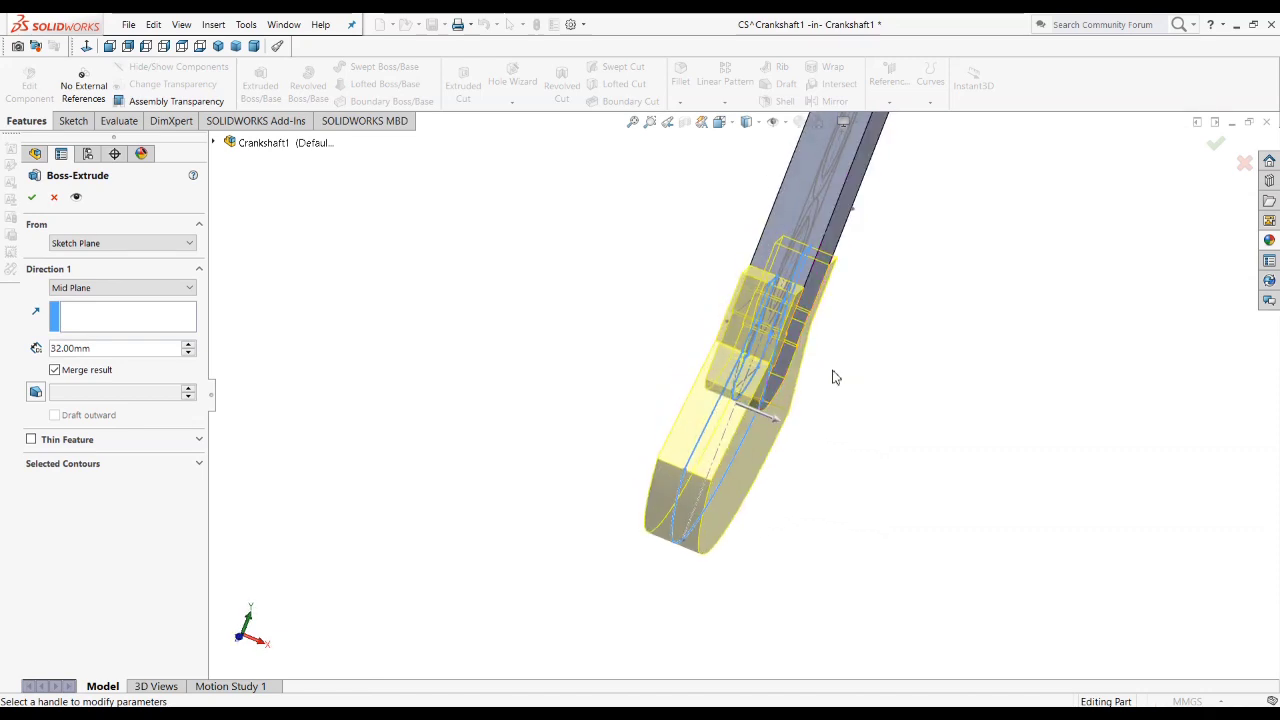
double_click(129, 347)
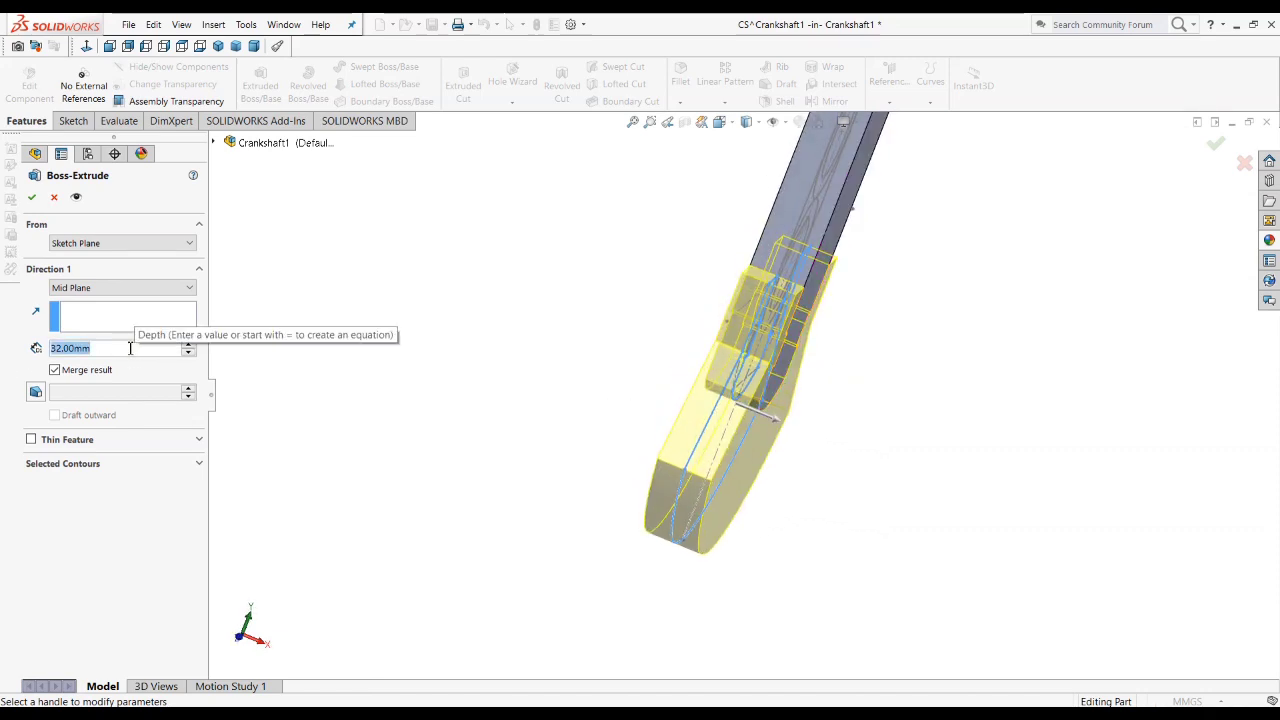
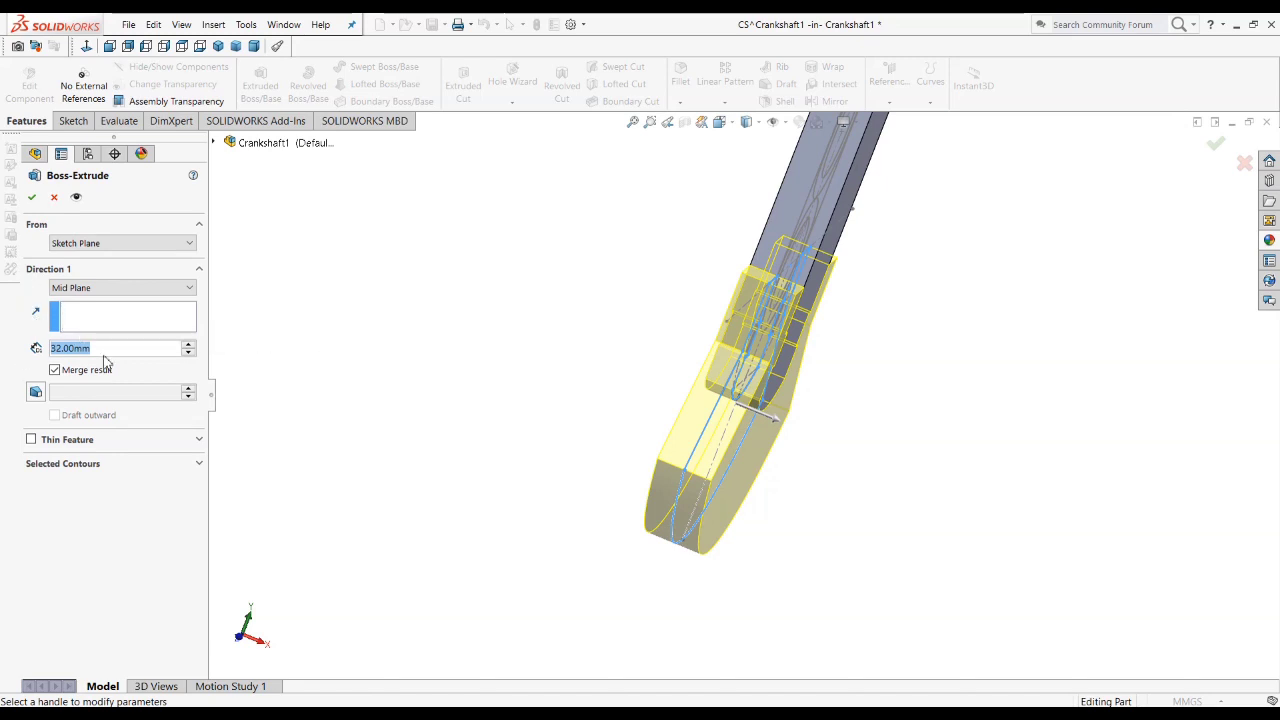
Step: Check the counterweight thickness in the crankshaft drawing and set the boss extrusion's depth to 28 mm
click(107, 349)
double_click(117, 347)
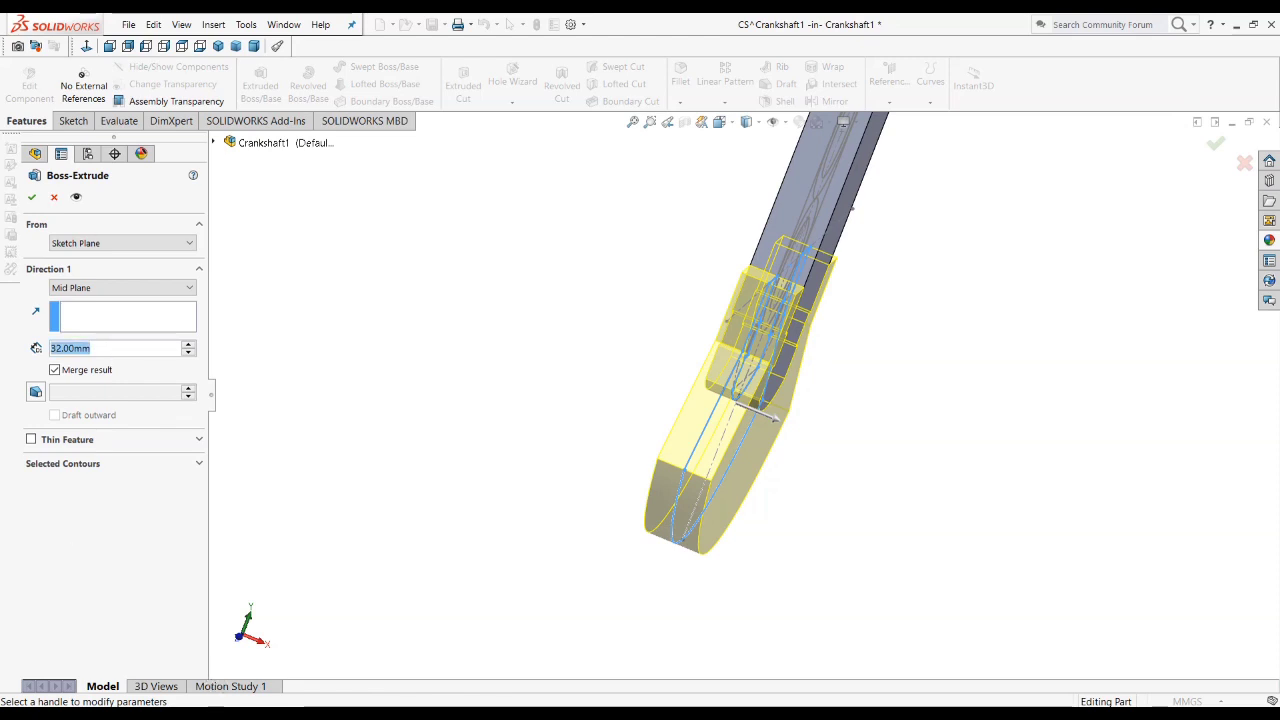
click(243, 708)
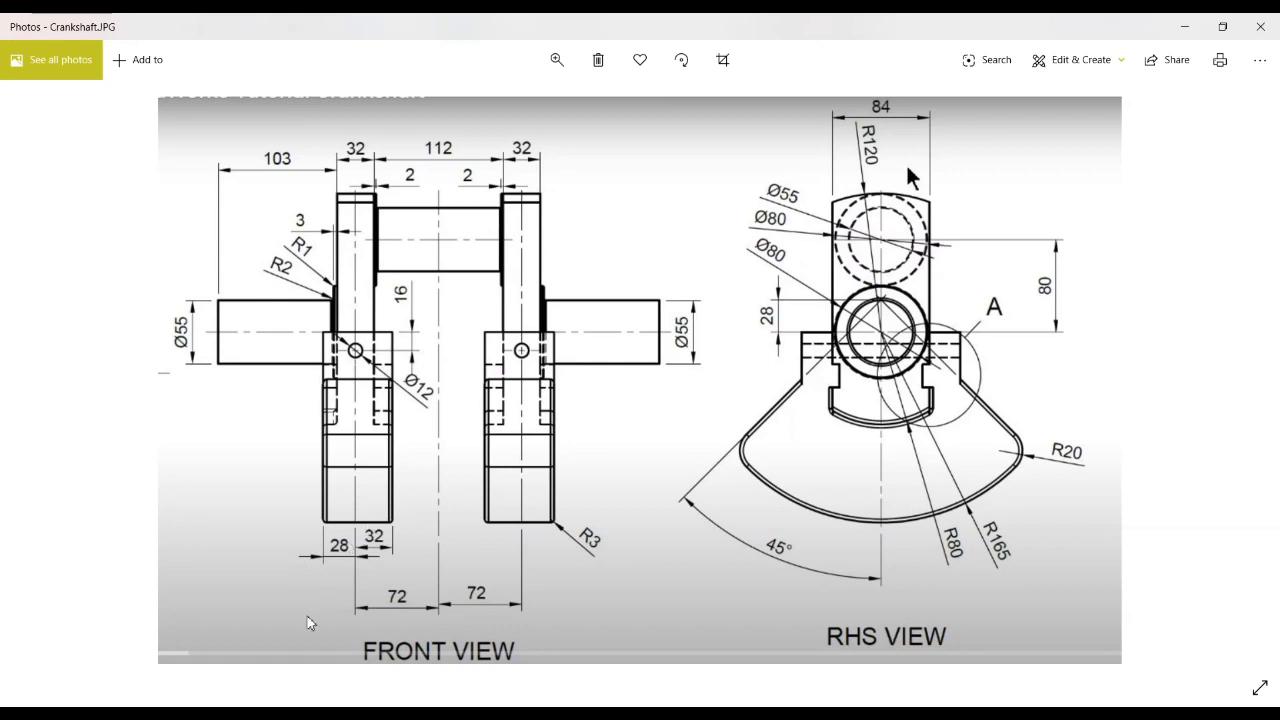
click(300, 712)
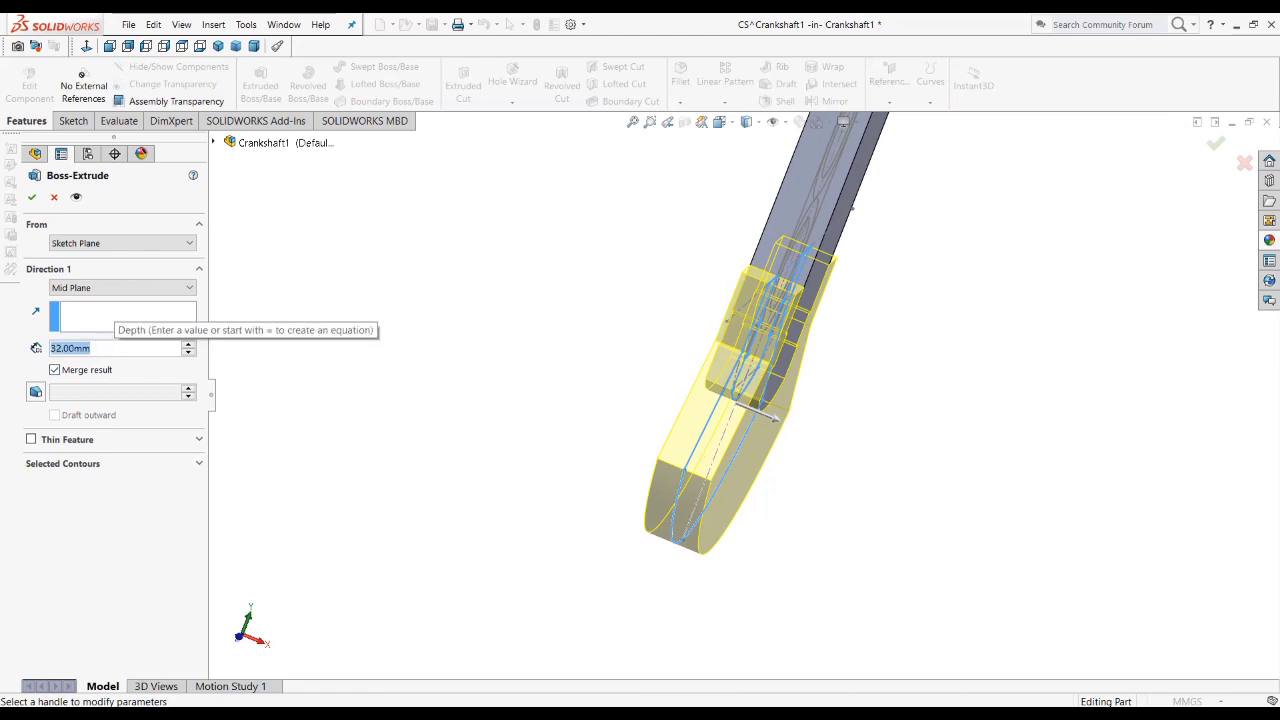
text(28)
key(Return)
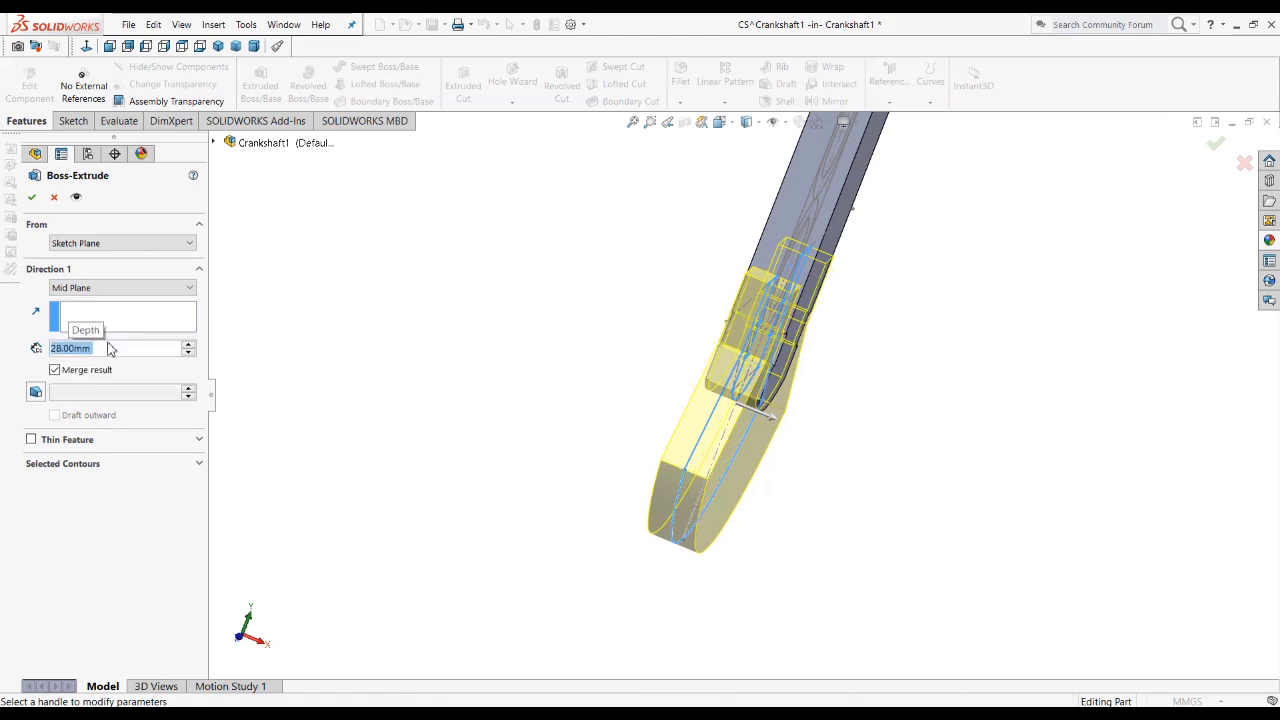
Step: Make Direction 1 a reversed Blind extrusion, add Direction 2 as Blind at 32 mm, and finish the counterweight boss
click(86, 289)
click(80, 302)
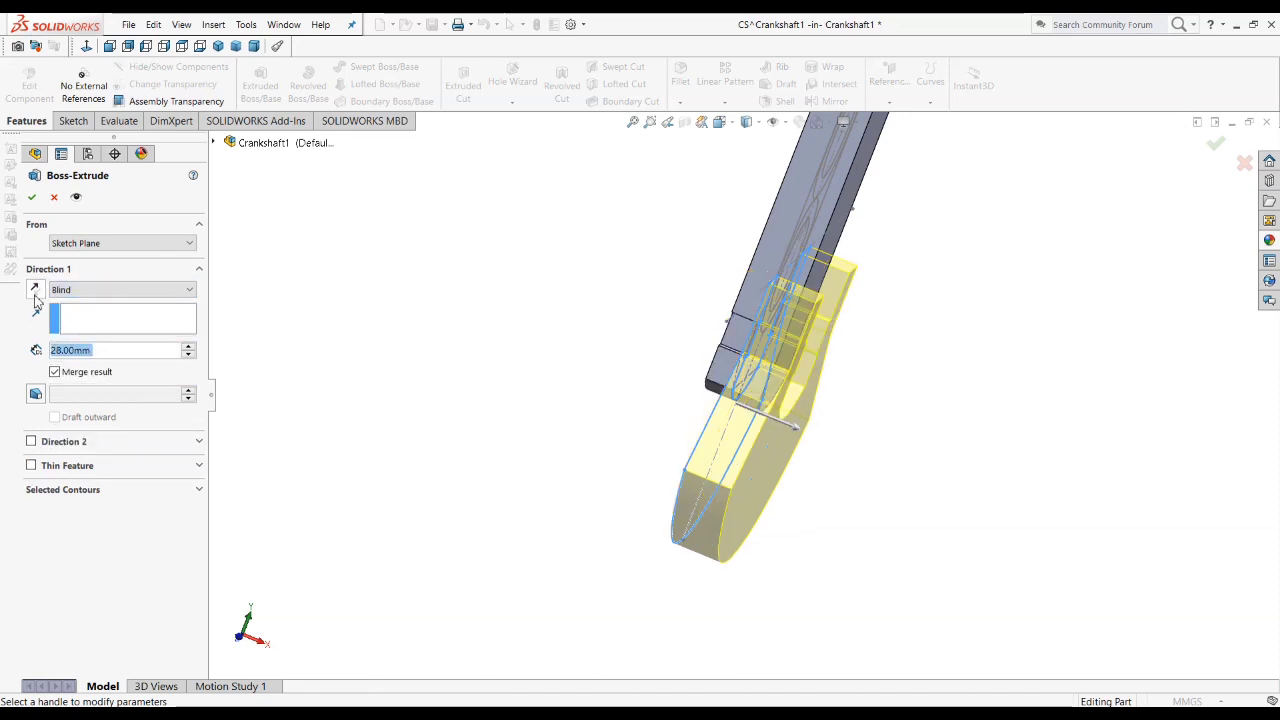
click(35, 290)
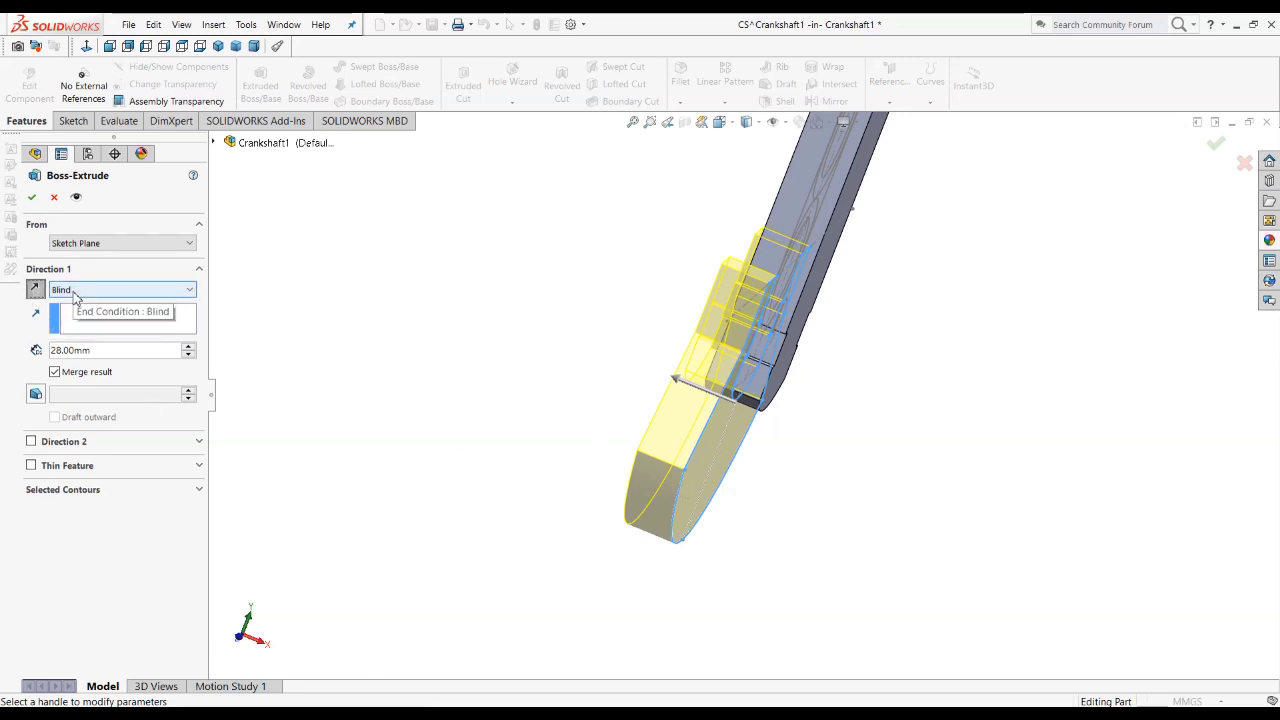
click(31, 441)
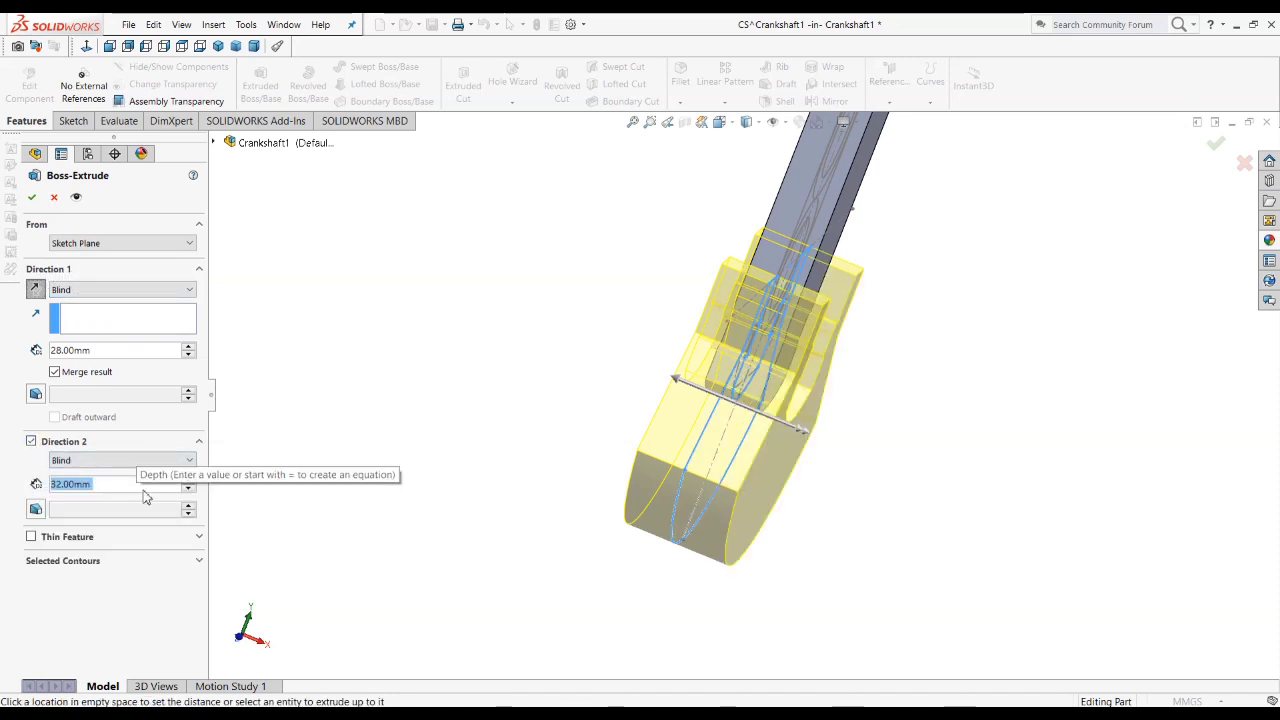
click(475, 490)
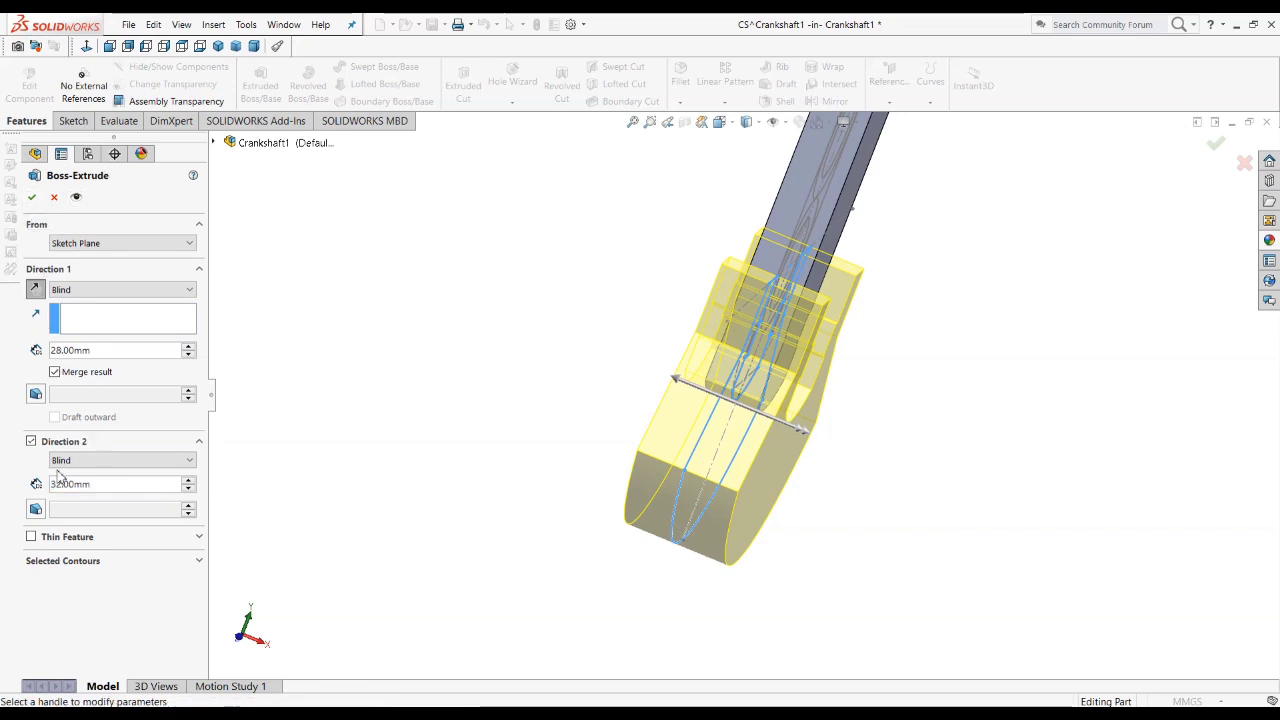
click(31, 197)
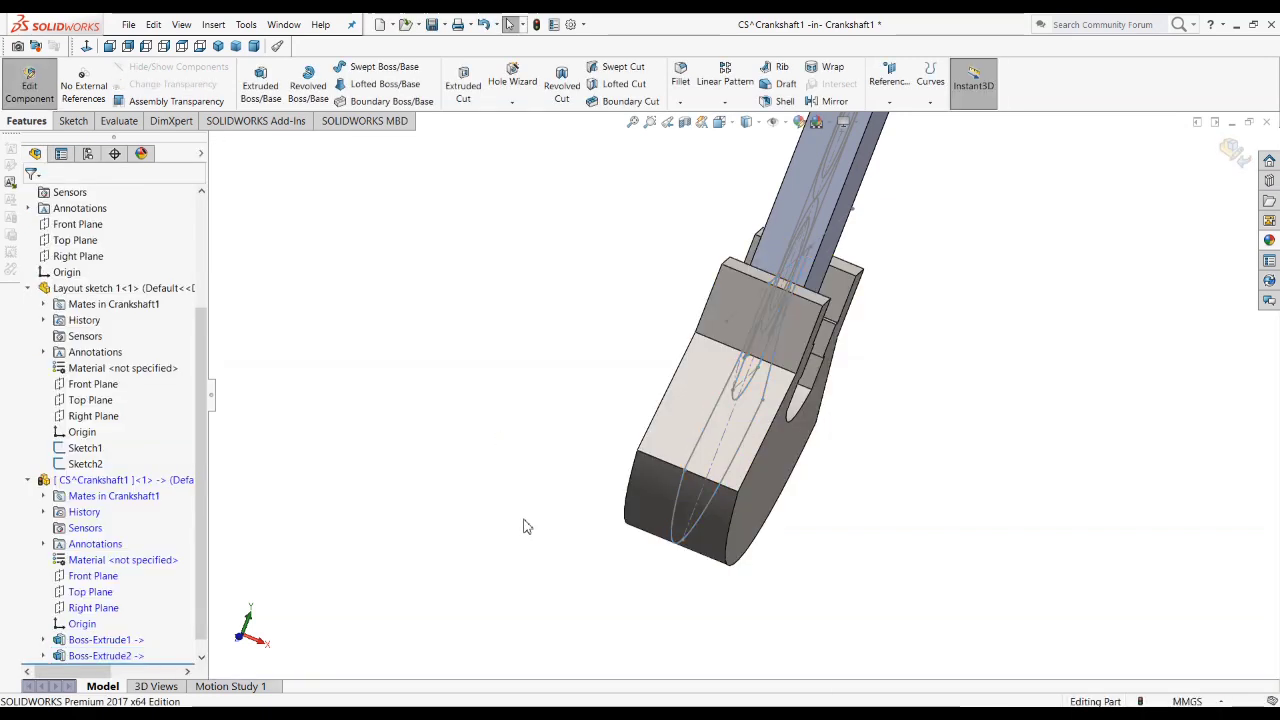
Step: Examine the extruded counterweight and web from dimetric and rotated views and compare them with the crankshaft drawing
middle_drag(651, 430, 591, 506)
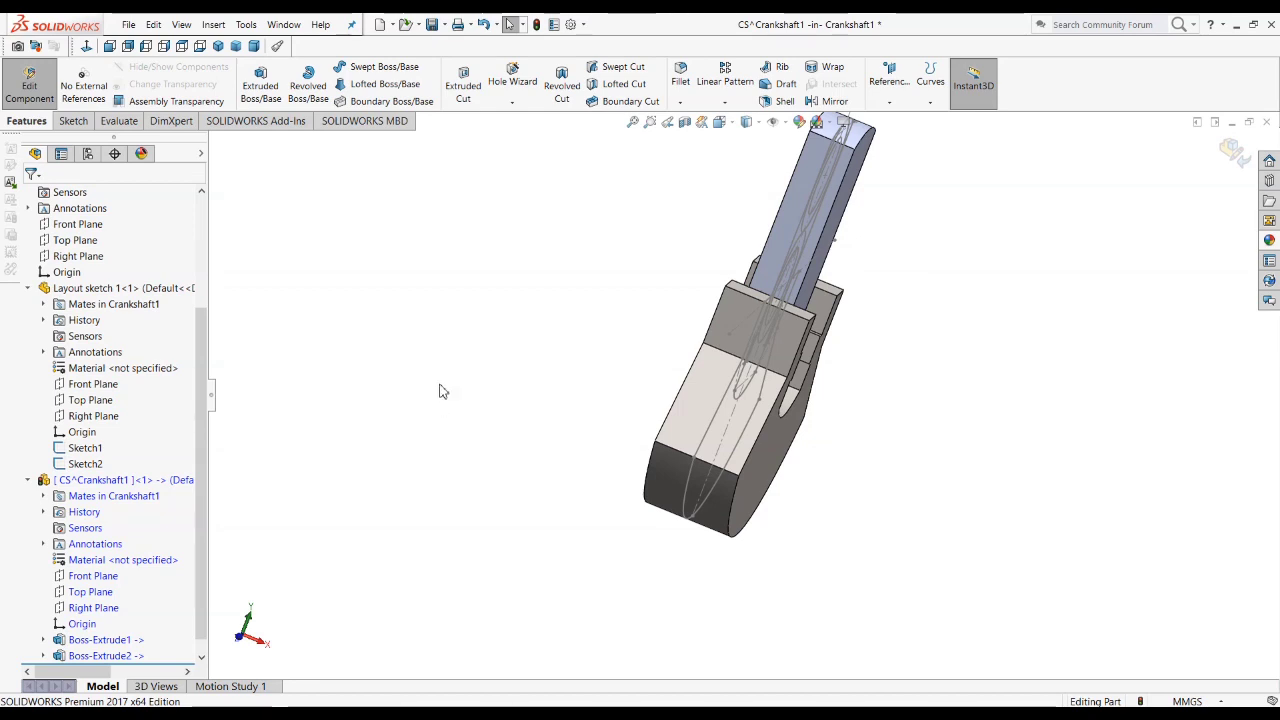
click(254, 46)
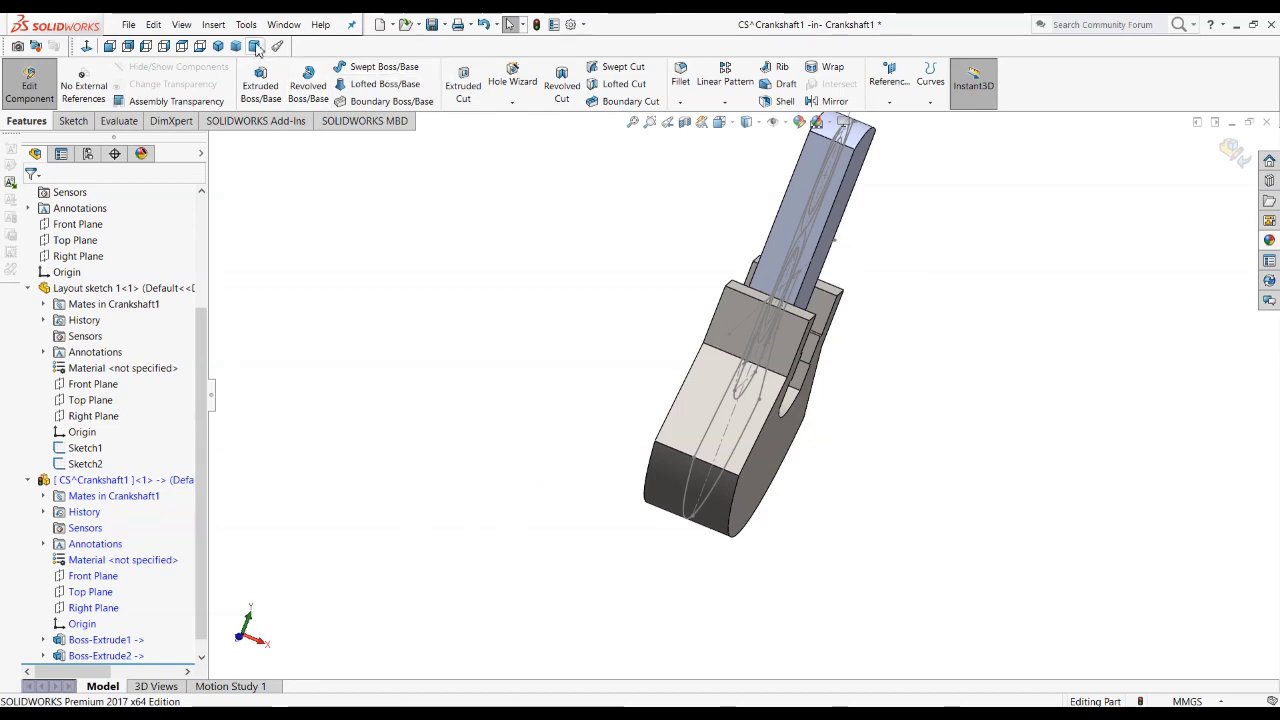
scroll(793, 477, down, 4)
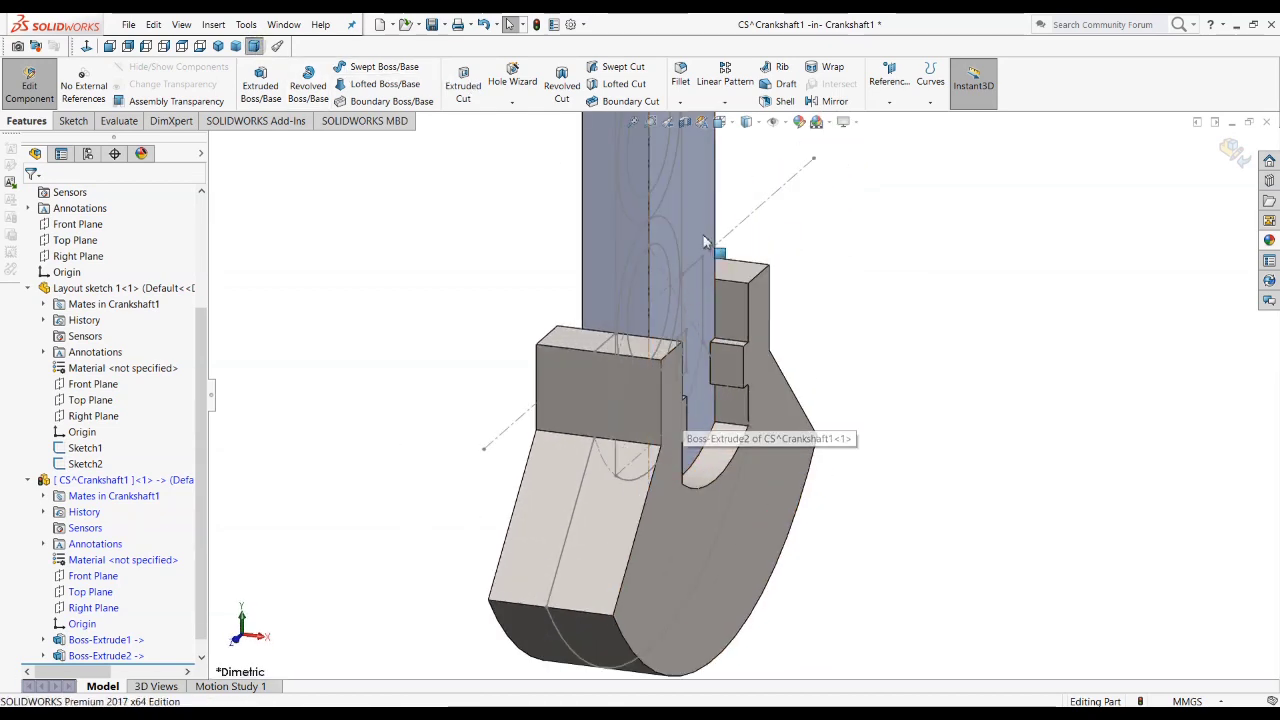
click(829, 124)
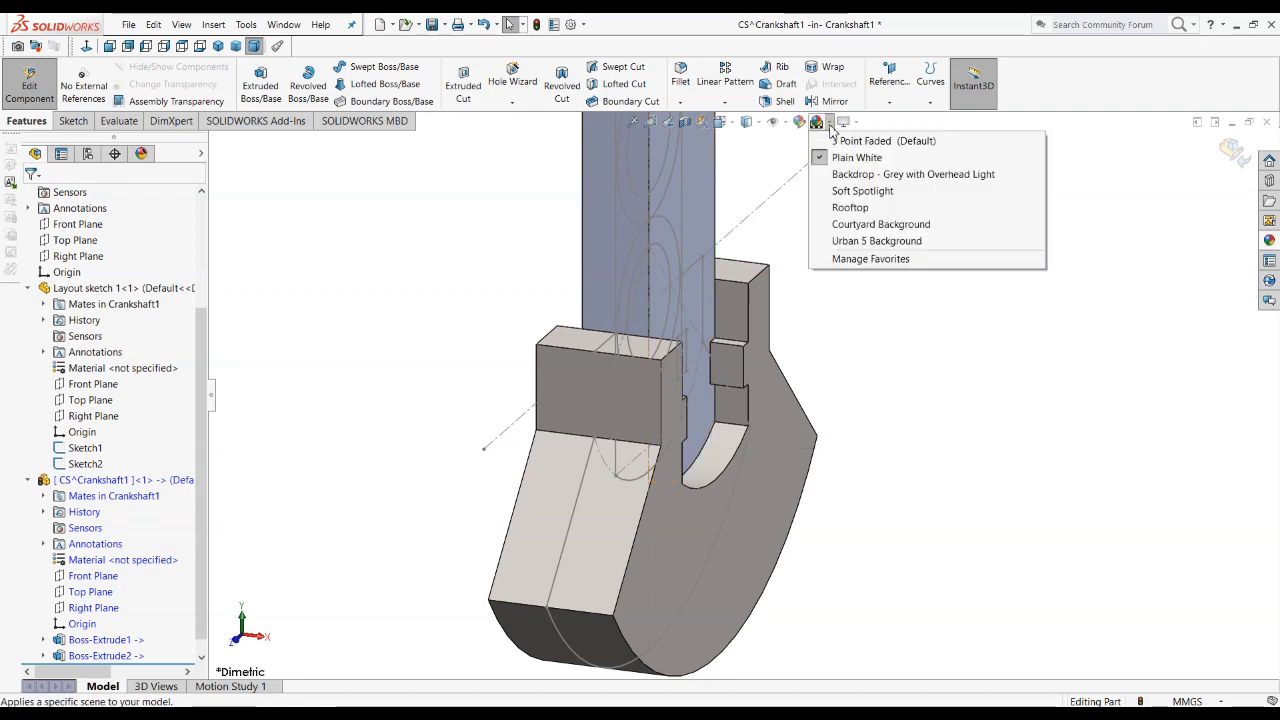
click(916, 414)
scroll(918, 416, up, 2)
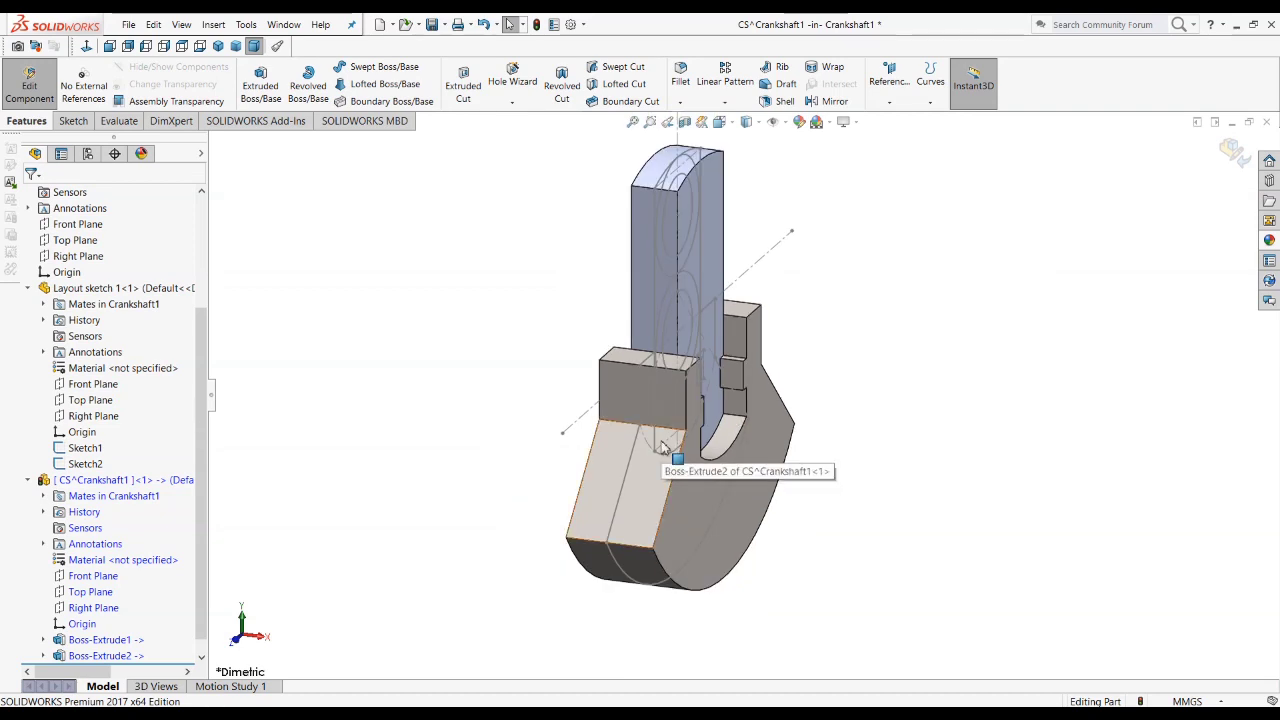
scroll(700, 525, down, 2)
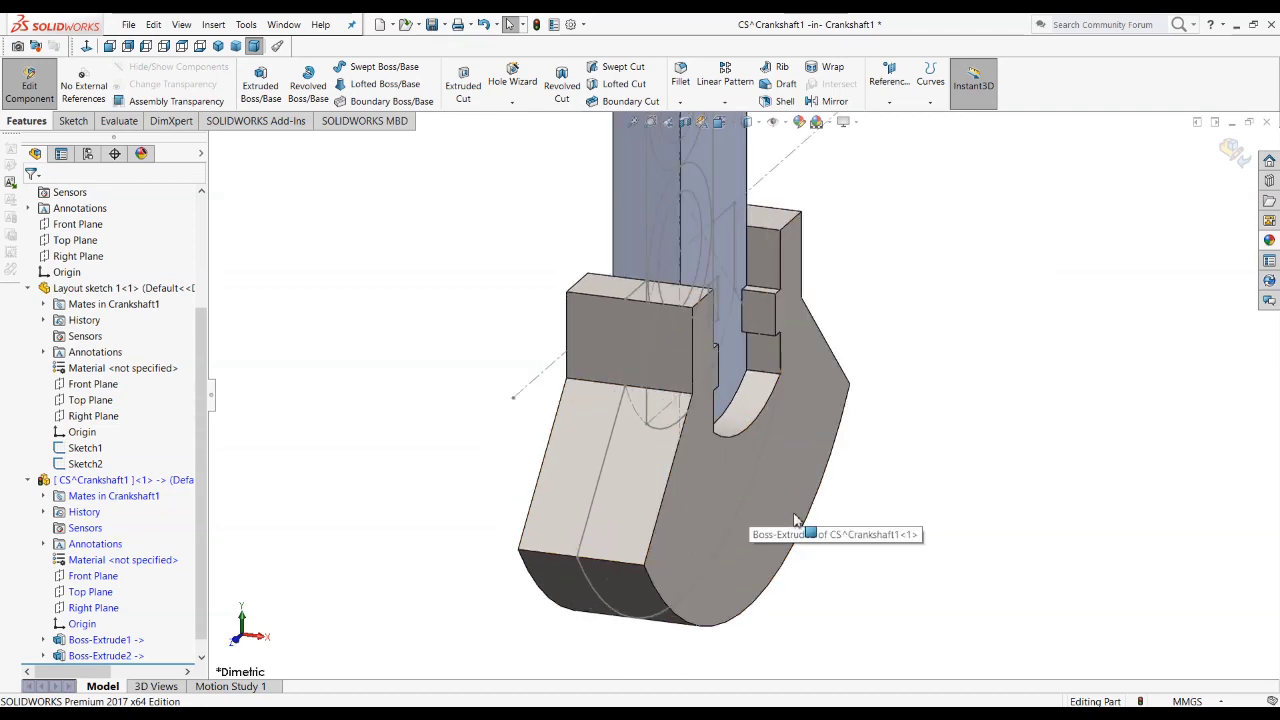
scroll(740, 530, up, 3)
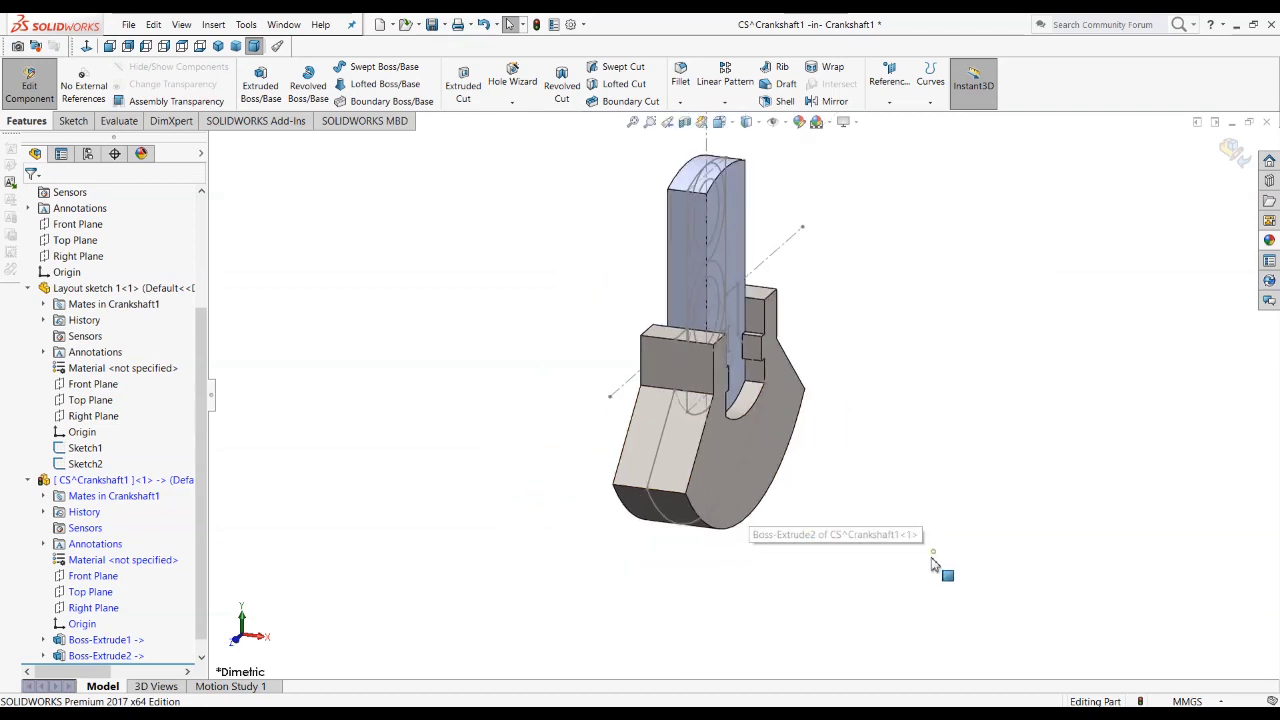
click(125, 481)
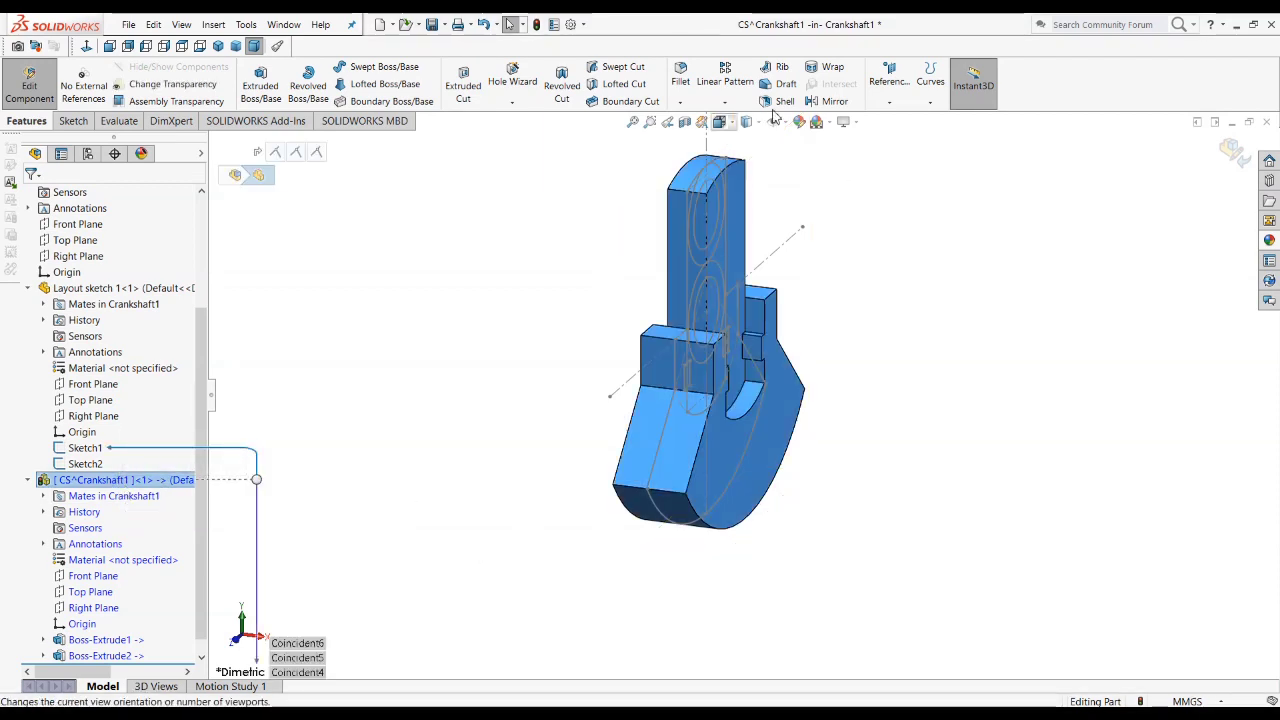
click(817, 434)
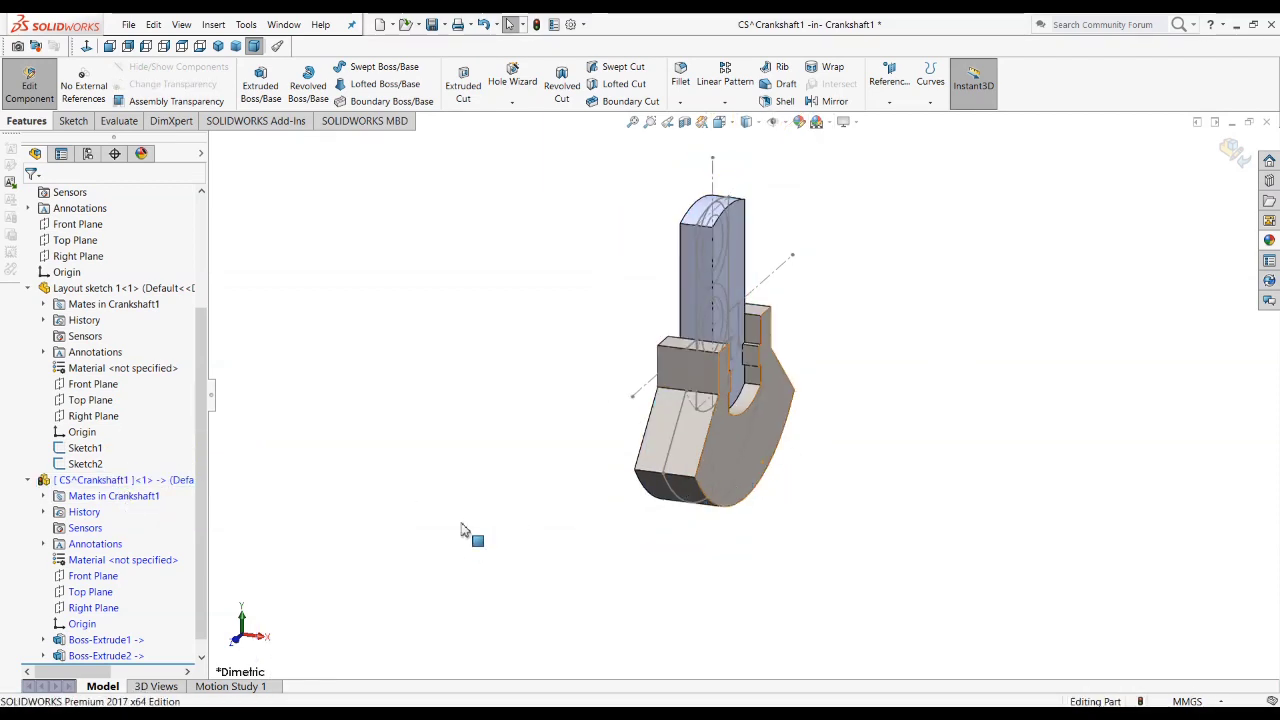
scroll(655, 515, down, 2)
middle_drag(717, 466, 870, 468)
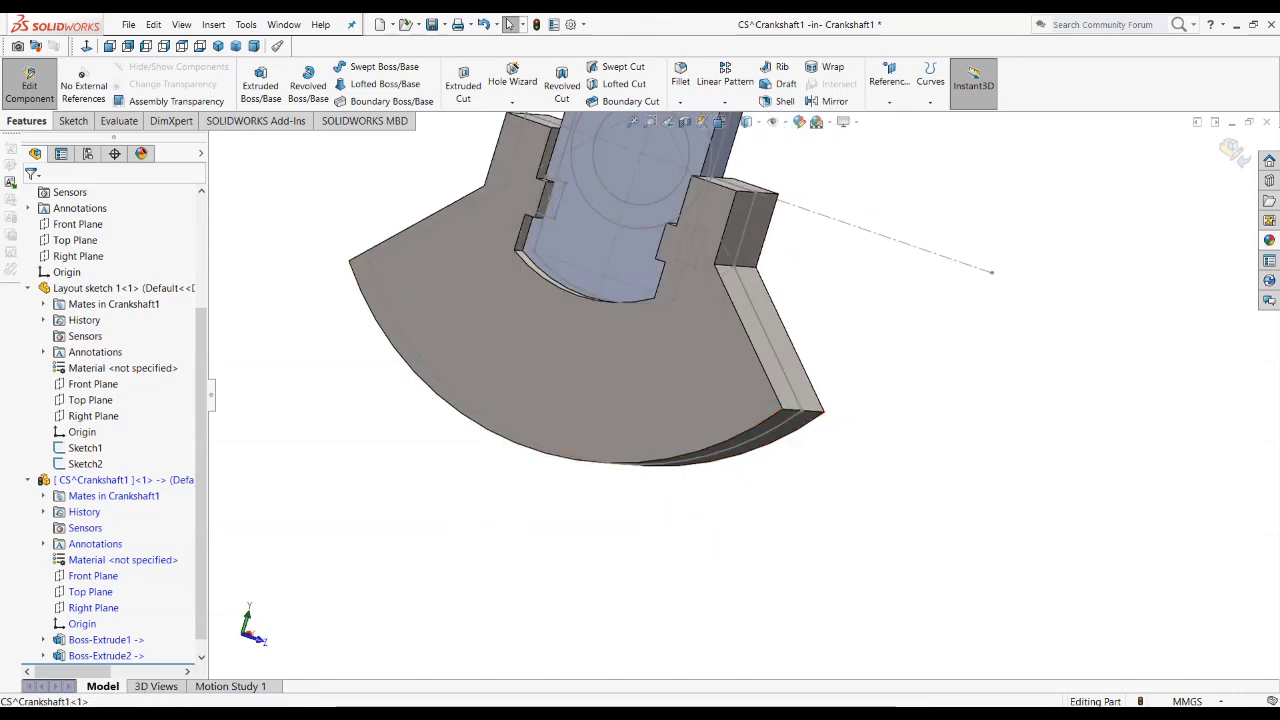
key(alt+Tab)
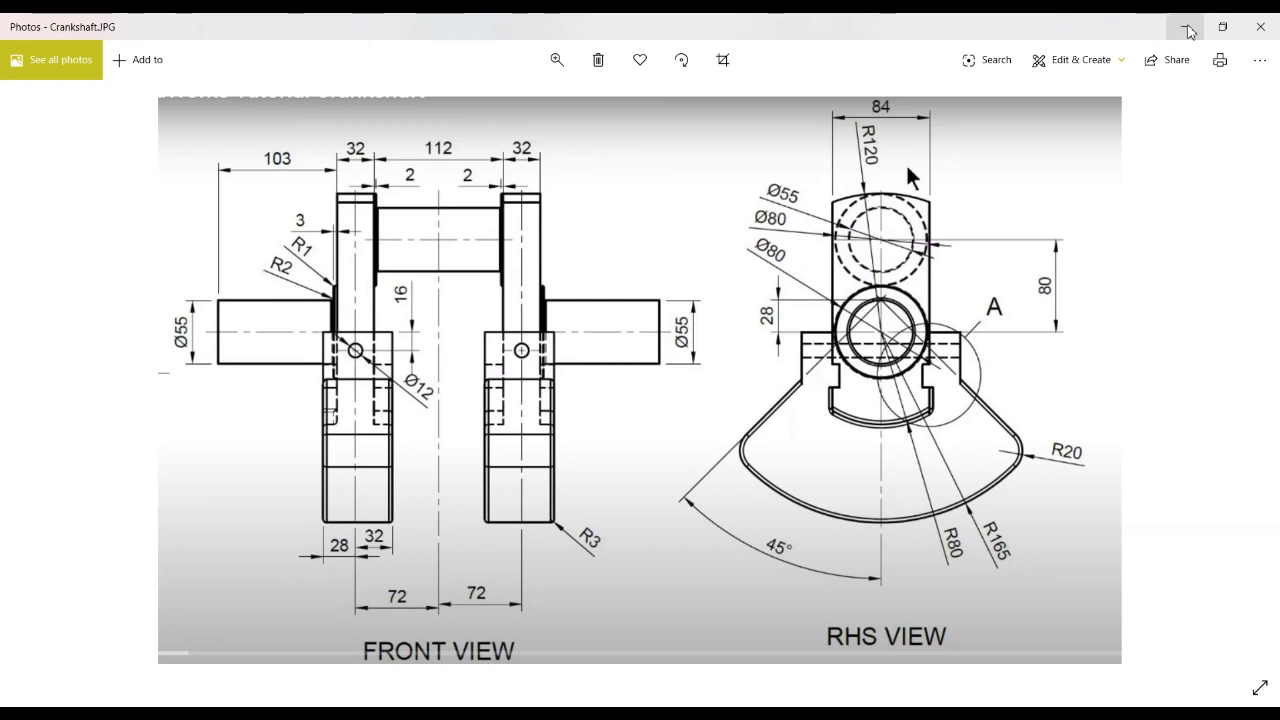
key(alt+Tab)
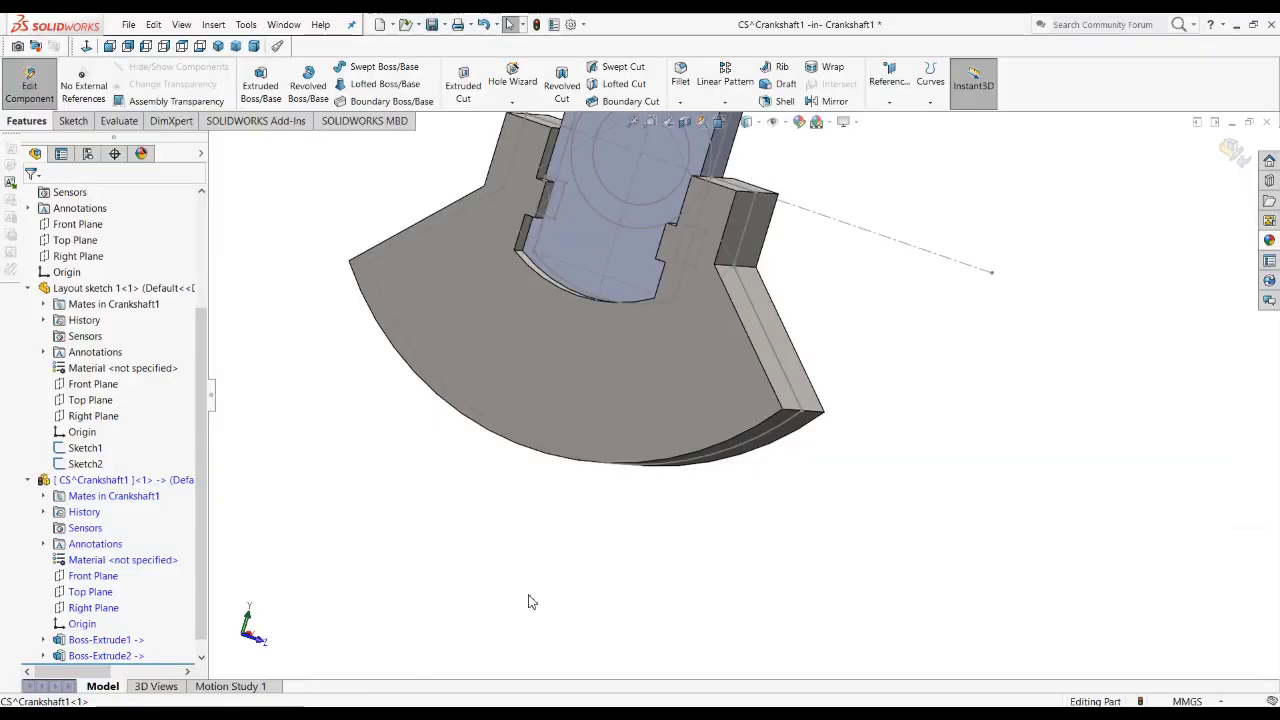
Step: Start a new sketch on the large flat face of the web
scroll(543, 586, up, 3)
middle_drag(580, 518, 403, 457)
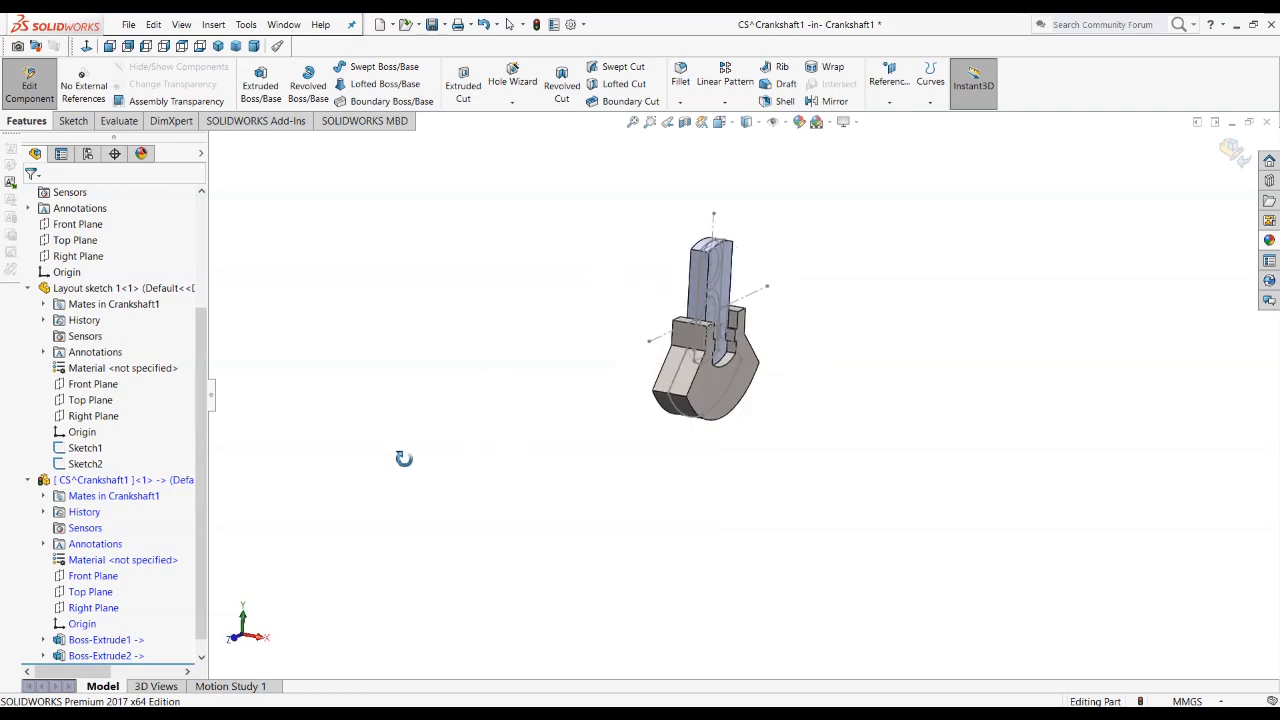
click(219, 47)
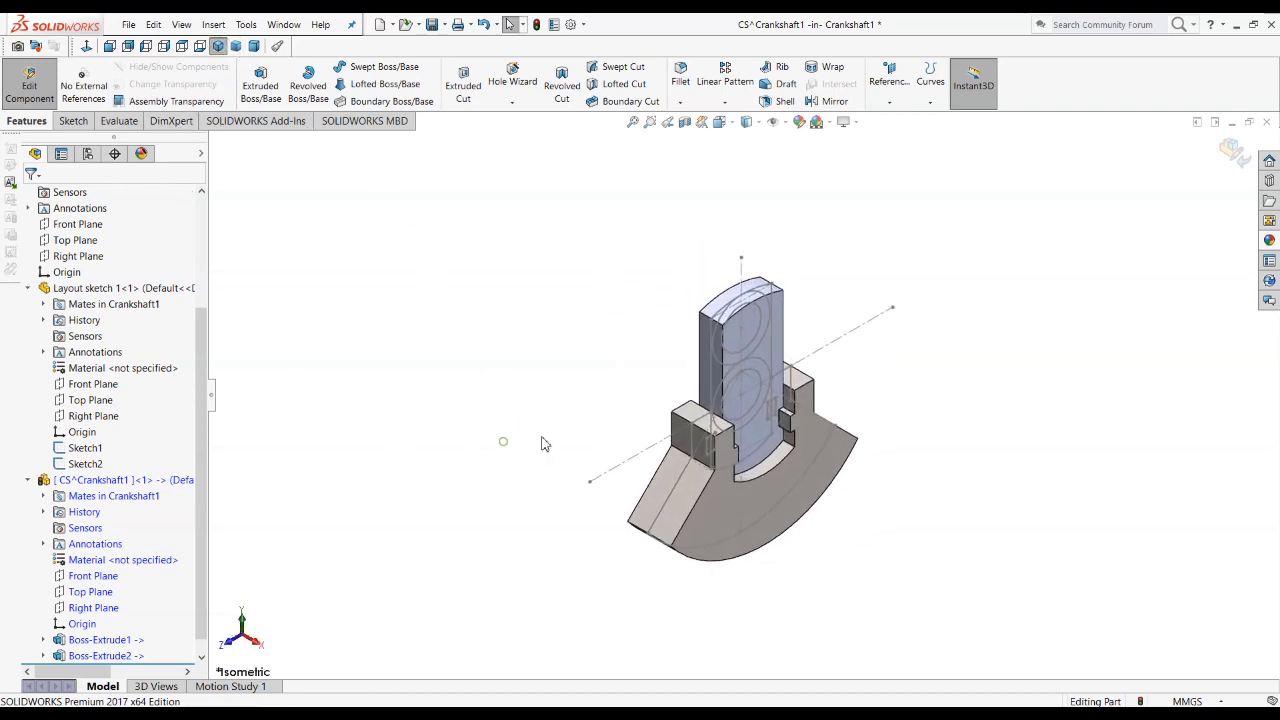
middle_drag(690, 363, 757, 320)
click(716, 420)
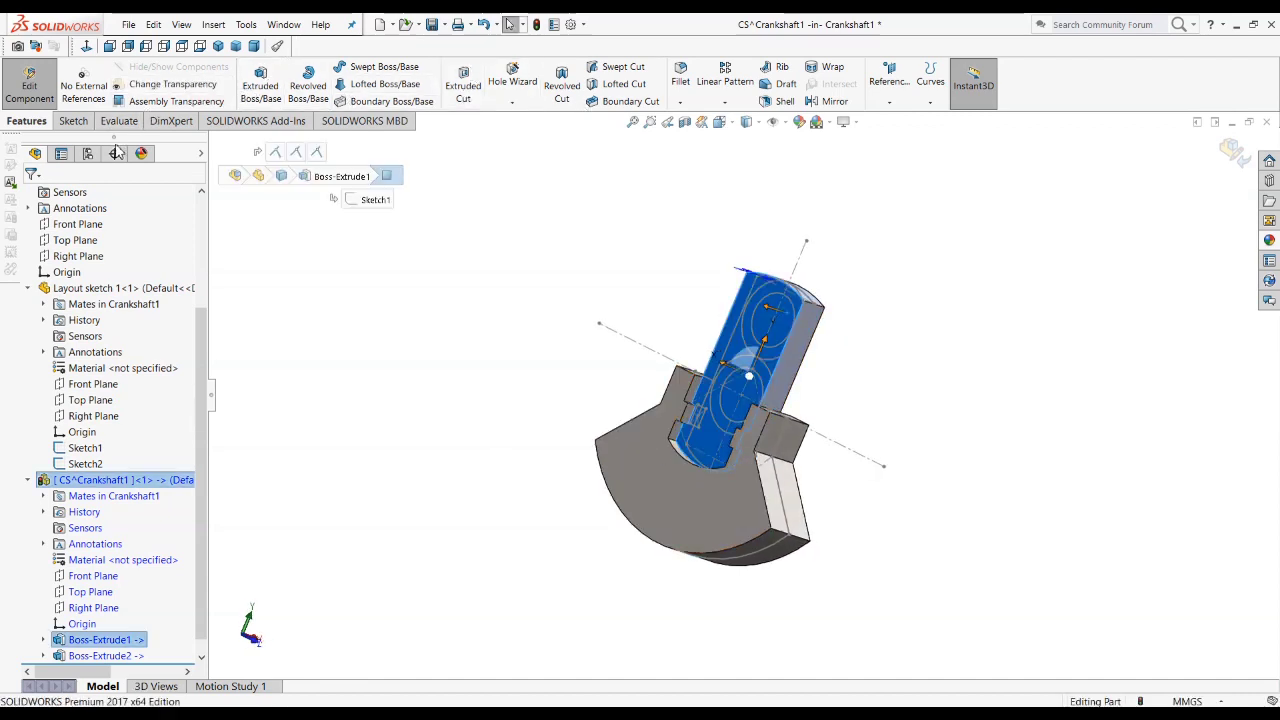
click(72, 120)
click(253, 75)
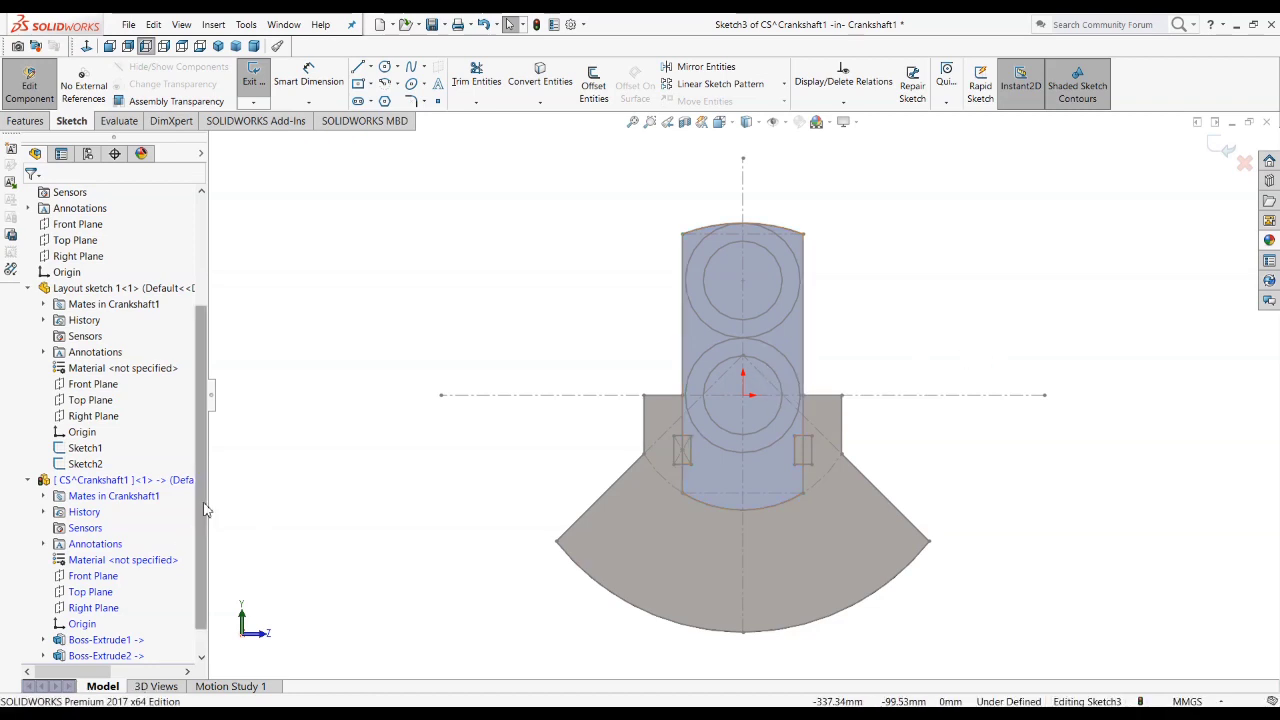
Step: Hide the combined web and counterweight body
scroll(205, 585, down, 1)
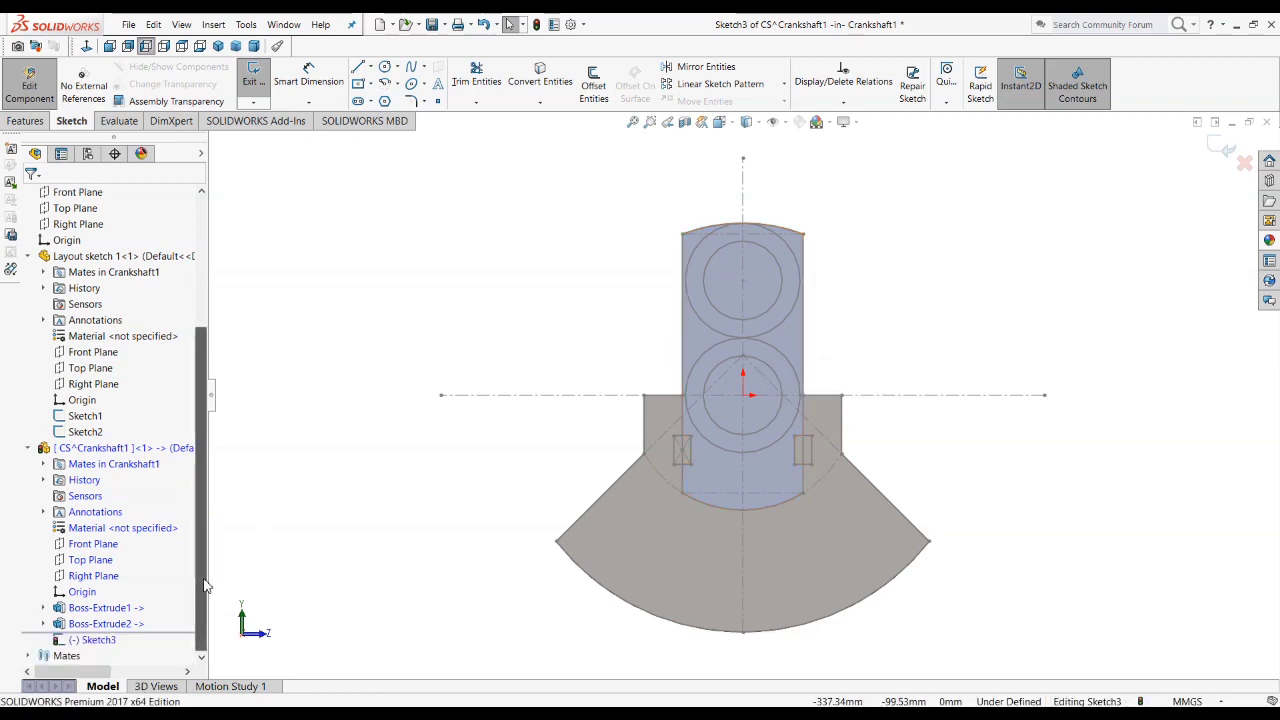
click(117, 622)
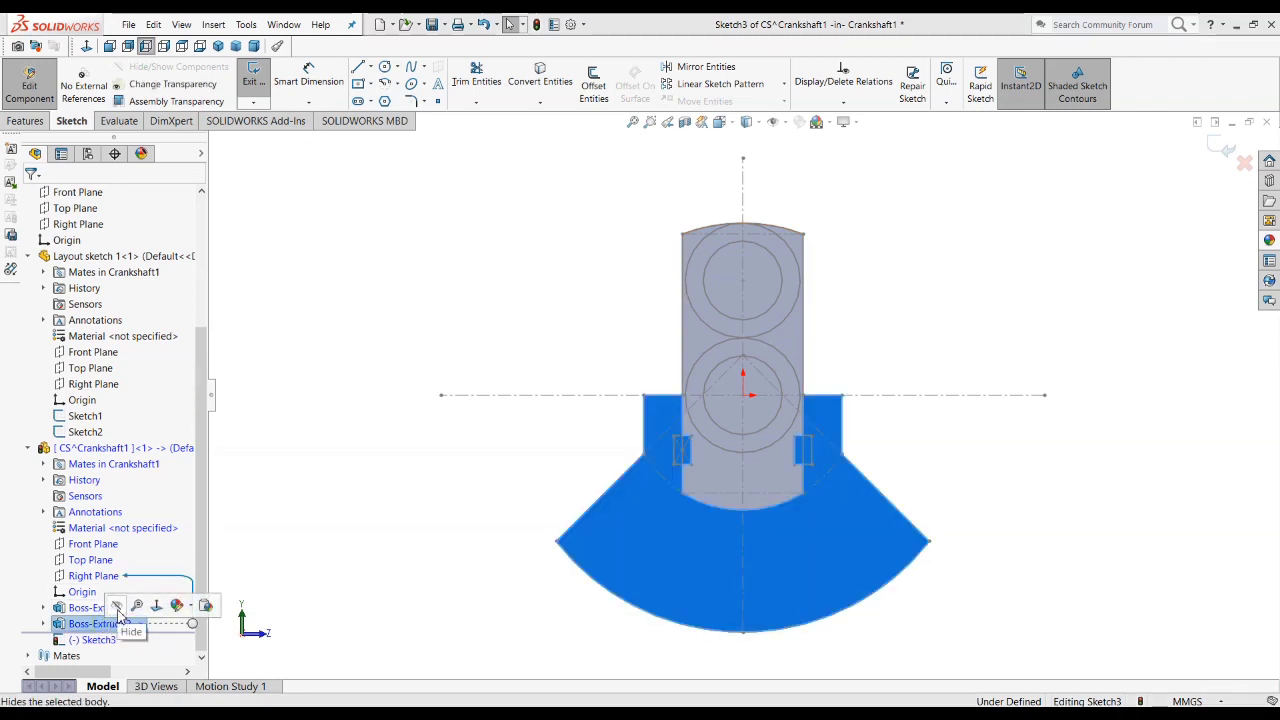
click(117, 608)
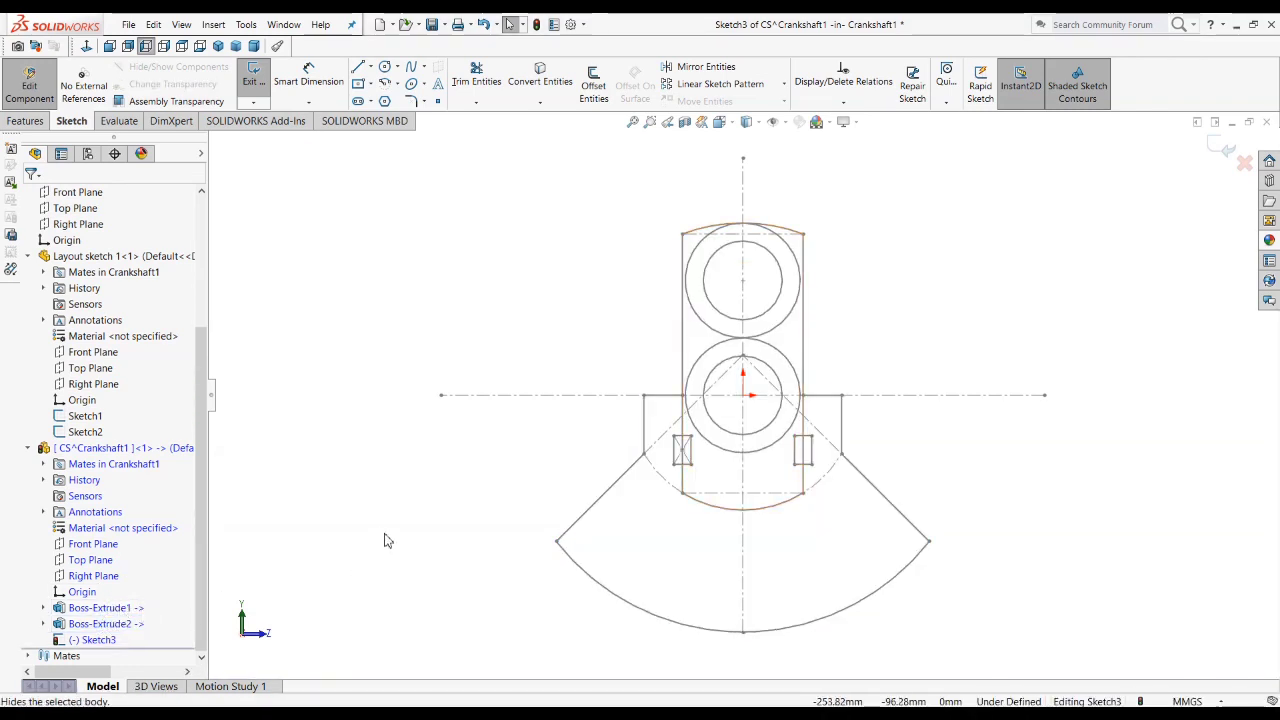
Step: Convert the layout sketch's lower inner 55 mm circle into the new sketch and exit the sketch
click(737, 438)
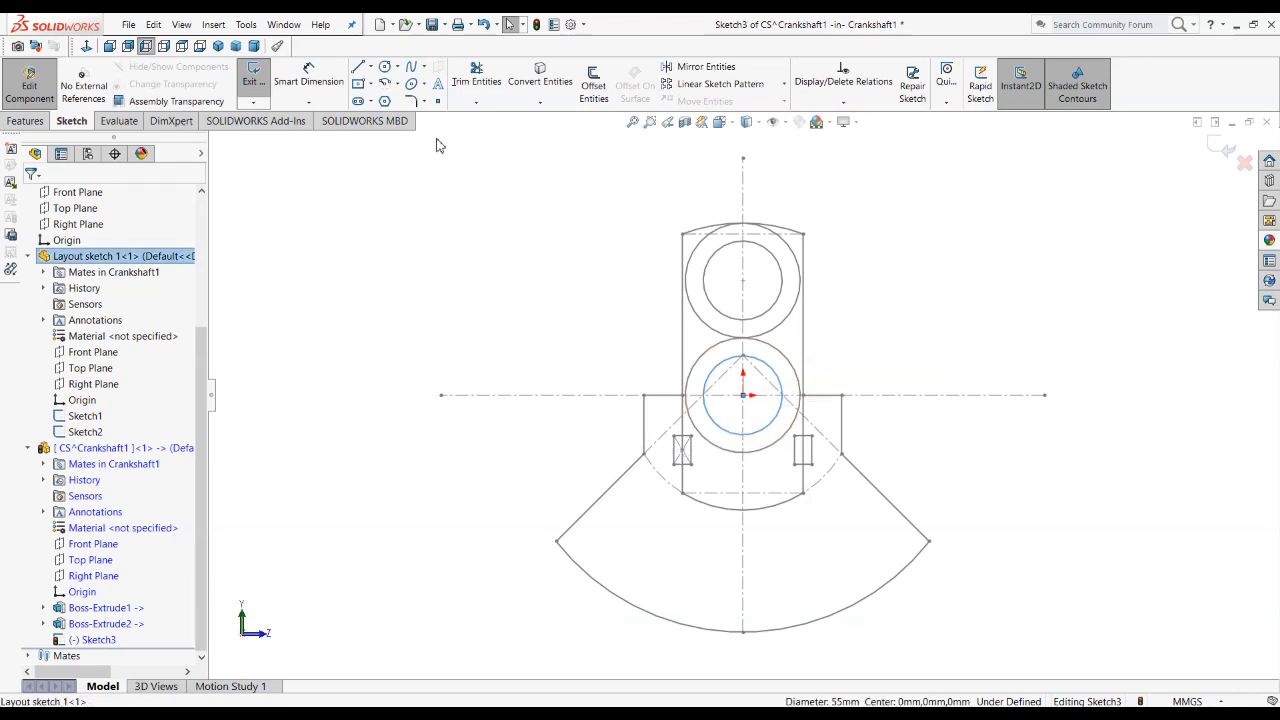
click(540, 76)
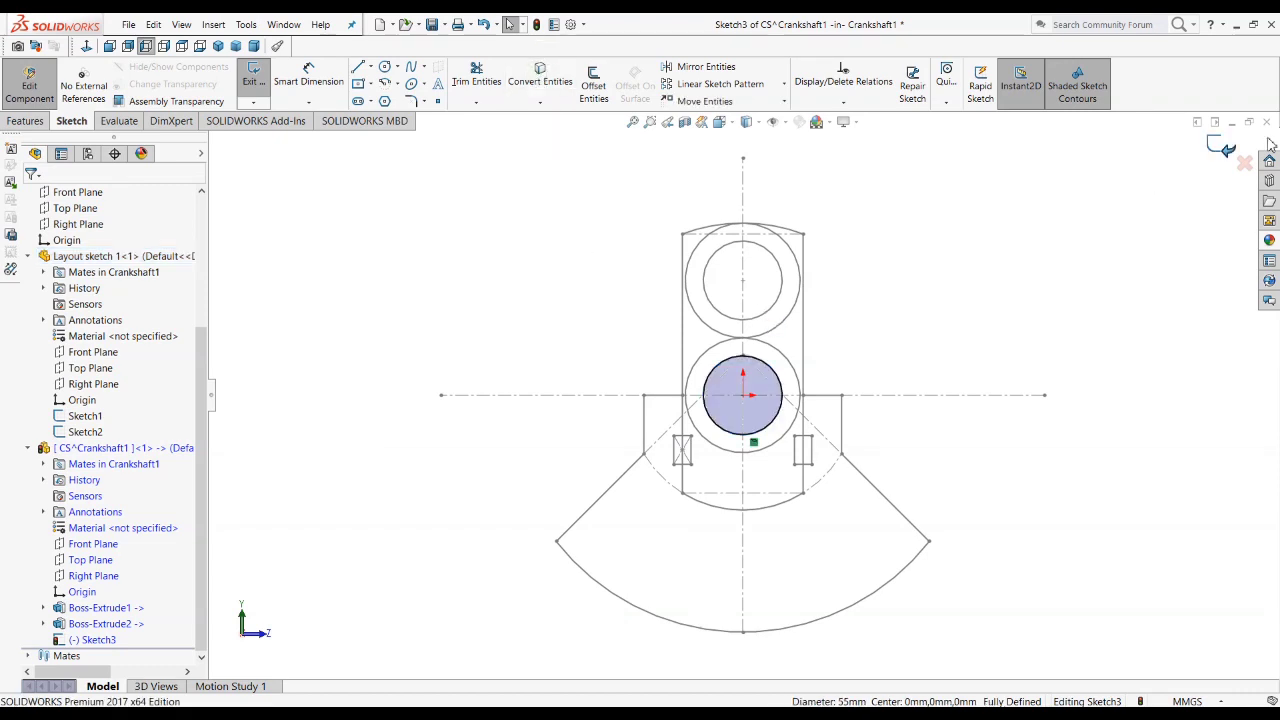
click(1229, 150)
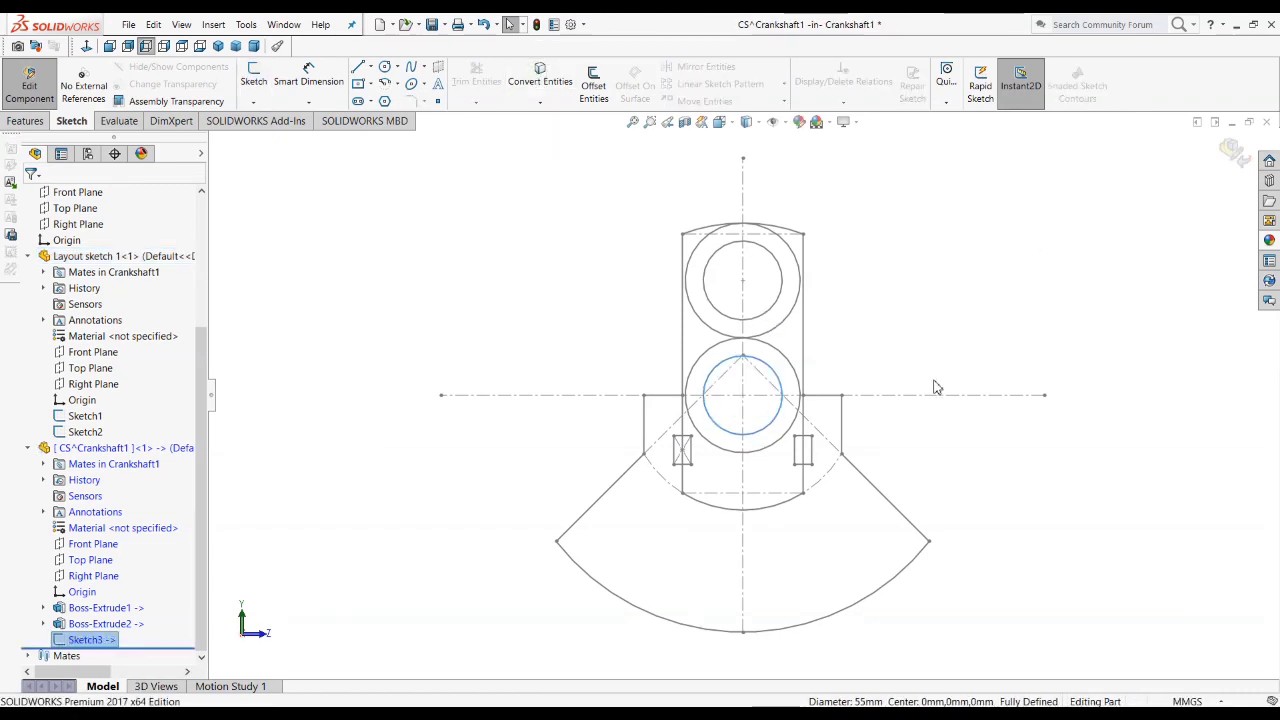
Step: Extrude the converted 55 mm circle 103 mm outward from the web as a separate, unmerged shaft journal
mouse_move(908, 420)
middle_down()
mouse_move(877, 517)
mouse_move(860, 510)
middle_up()
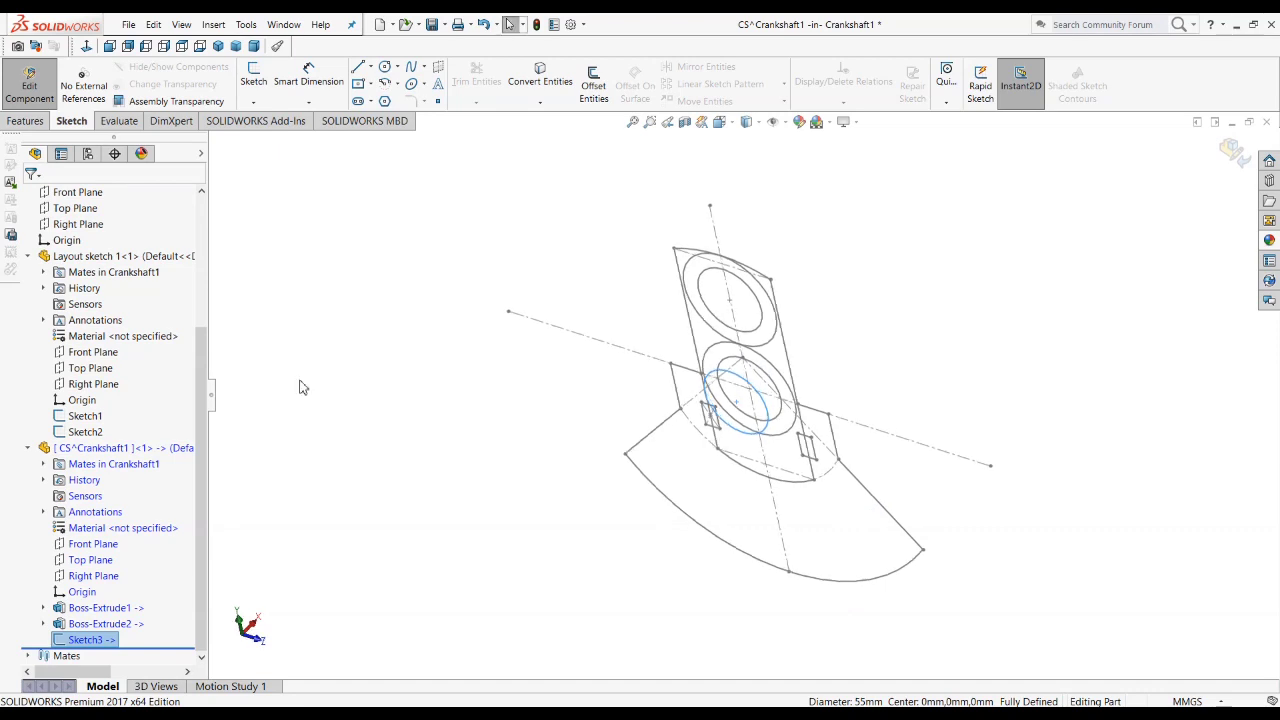
click(26, 121)
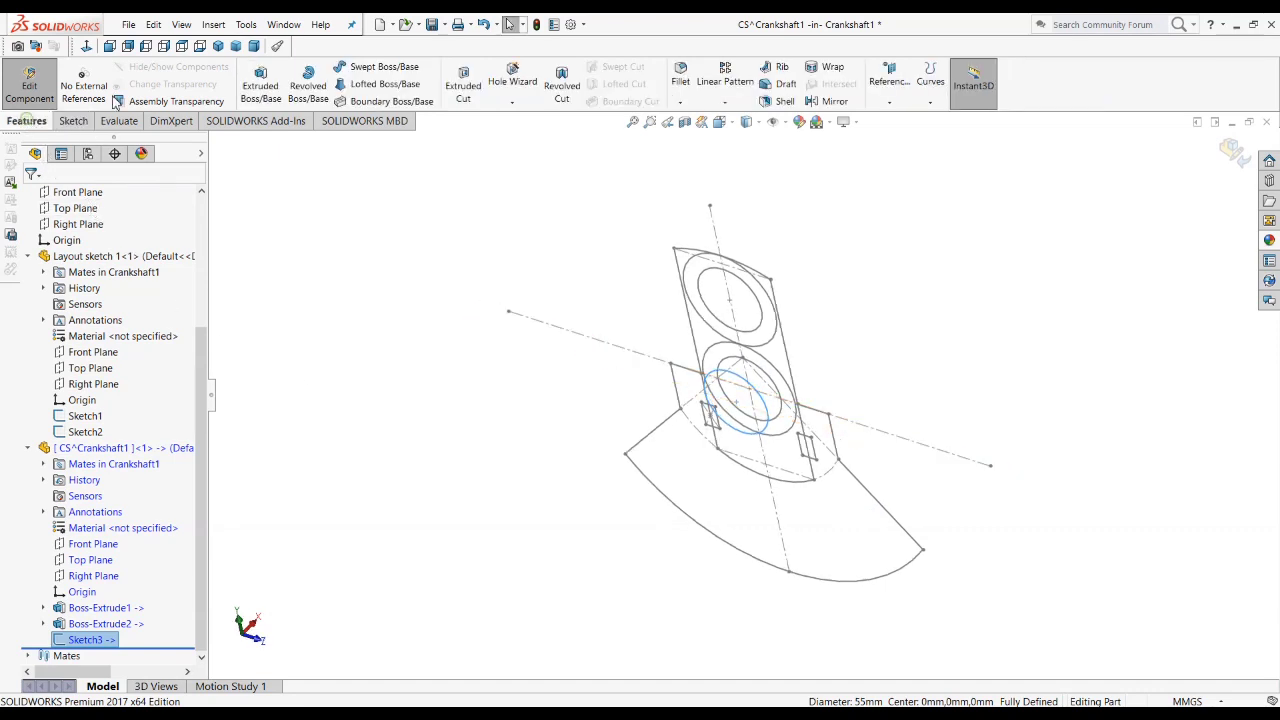
click(261, 88)
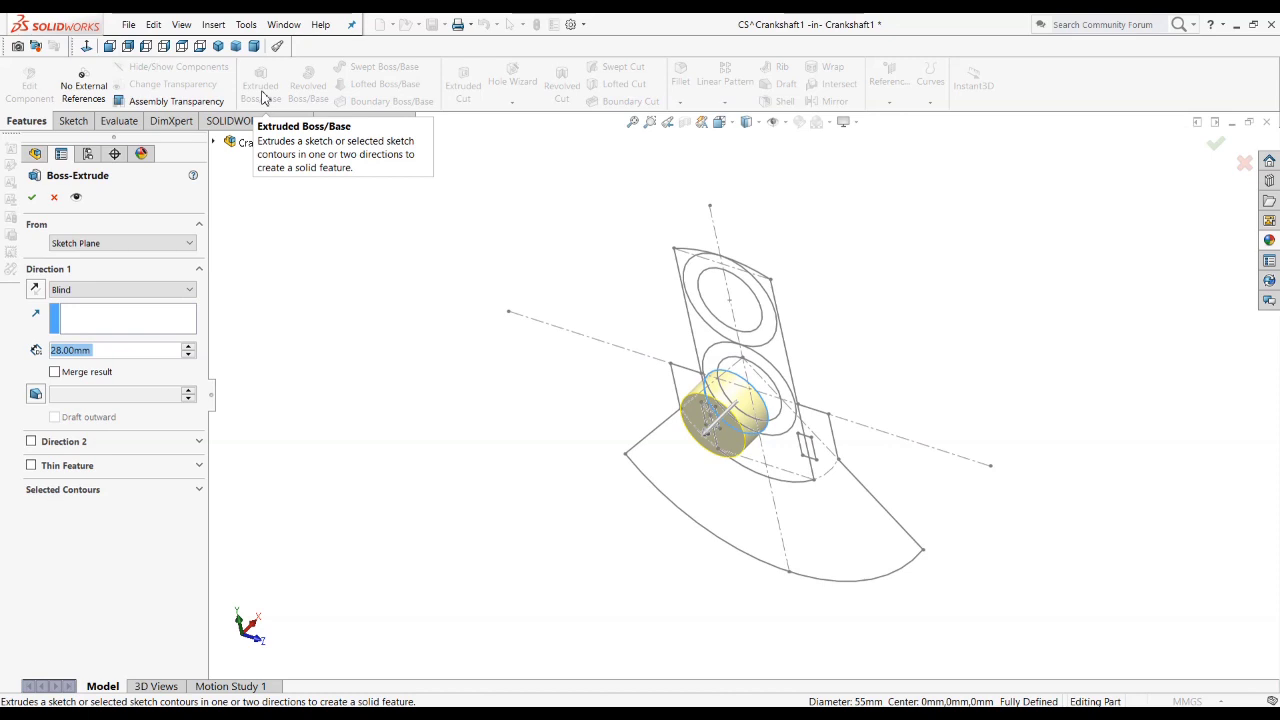
text(103)
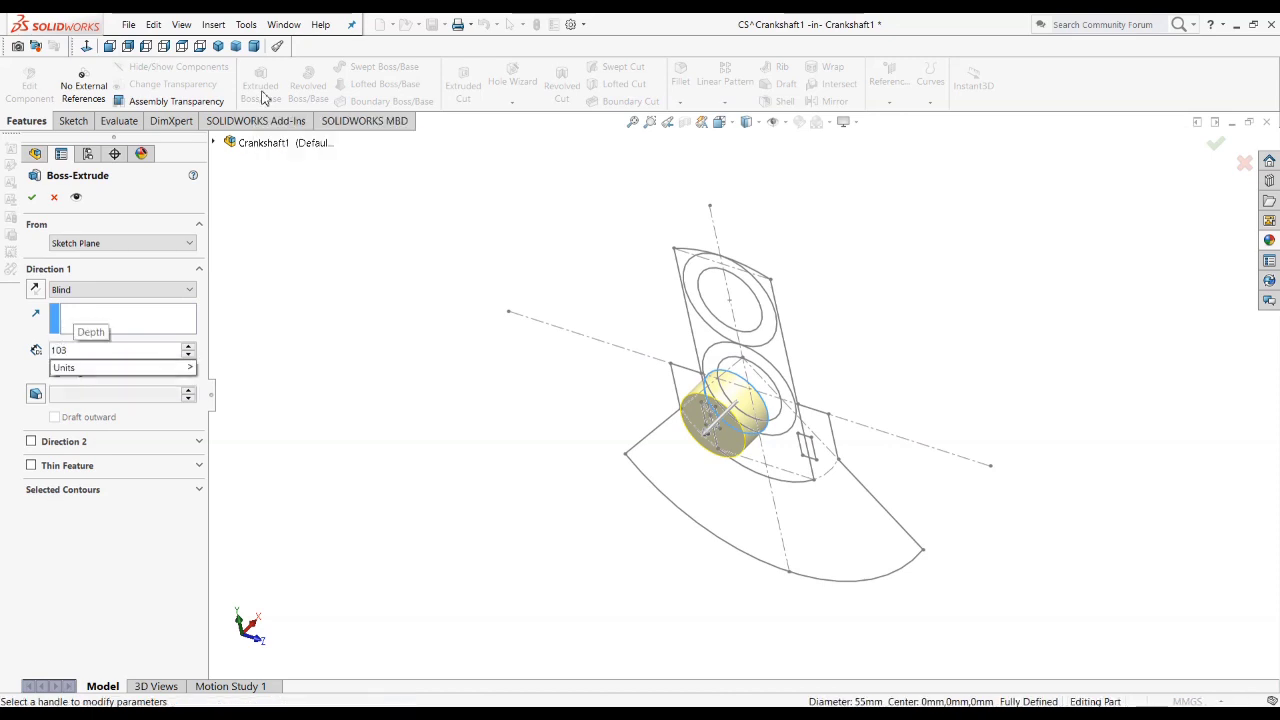
key(Return)
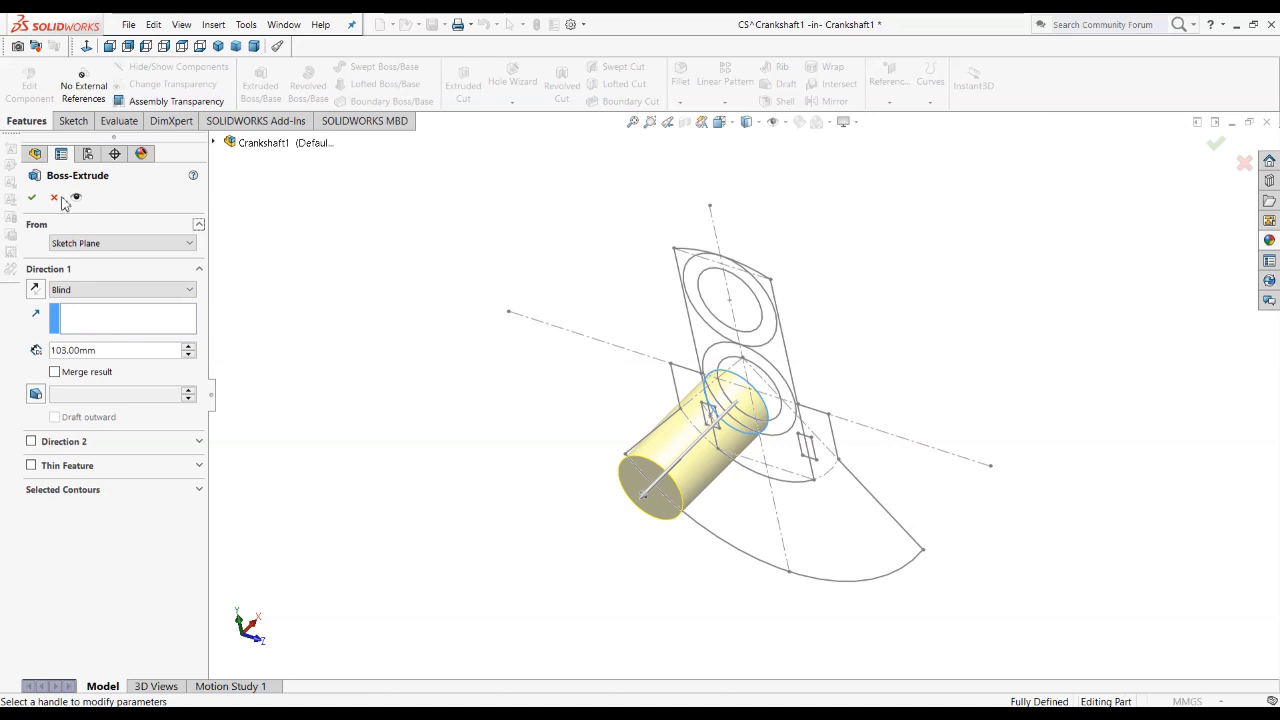
click(31, 197)
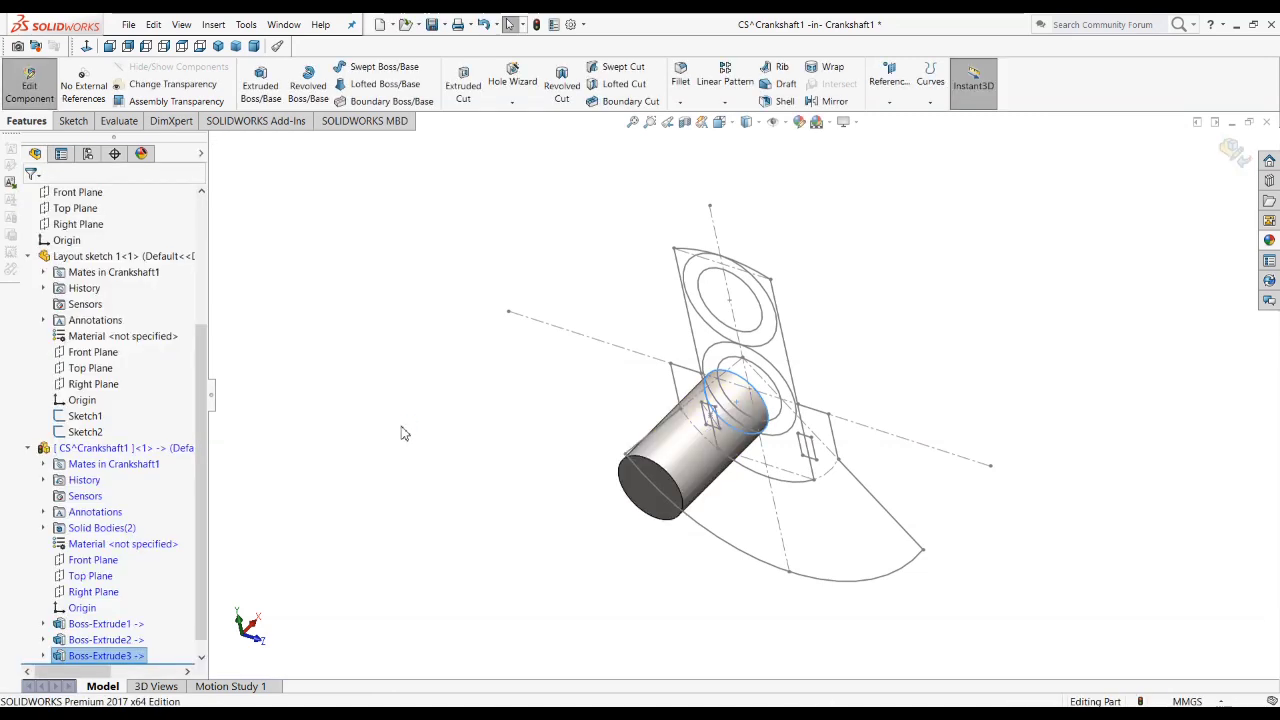
Step: Show the hidden combined web and counterweight body again
scroll(102, 606, down, 1)
click(92, 624)
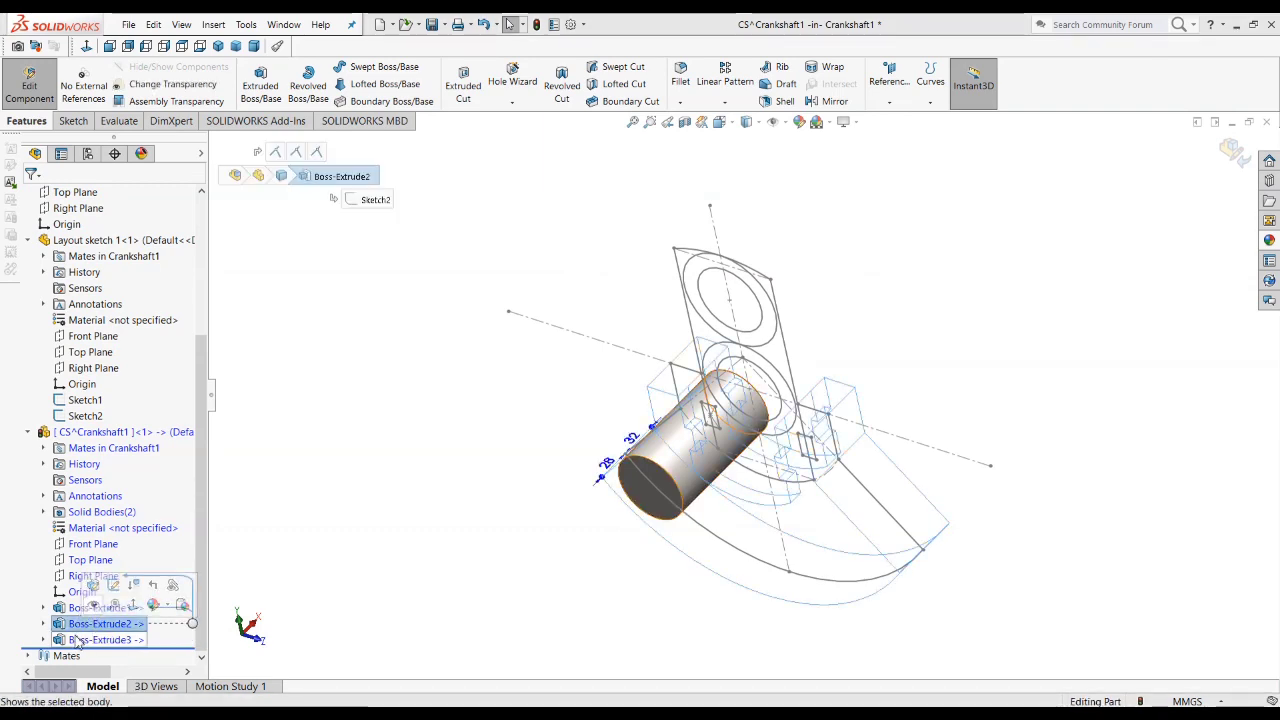
click(86, 626)
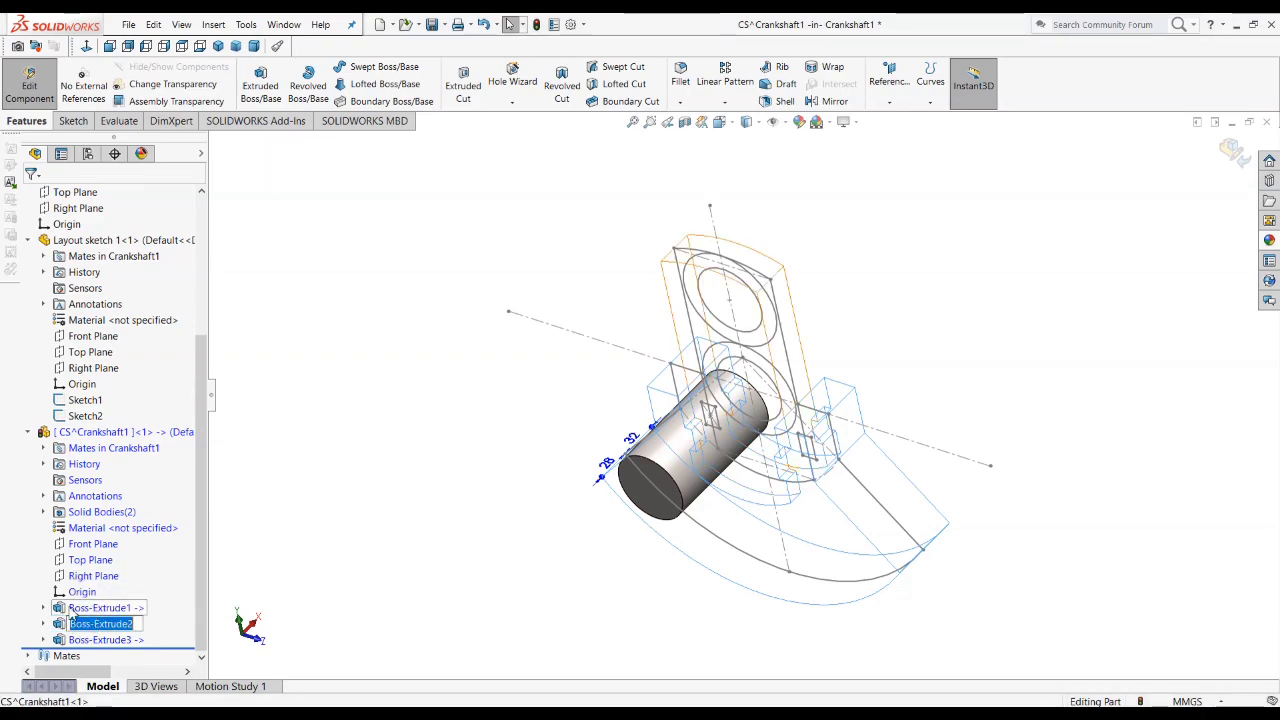
click(86, 607)
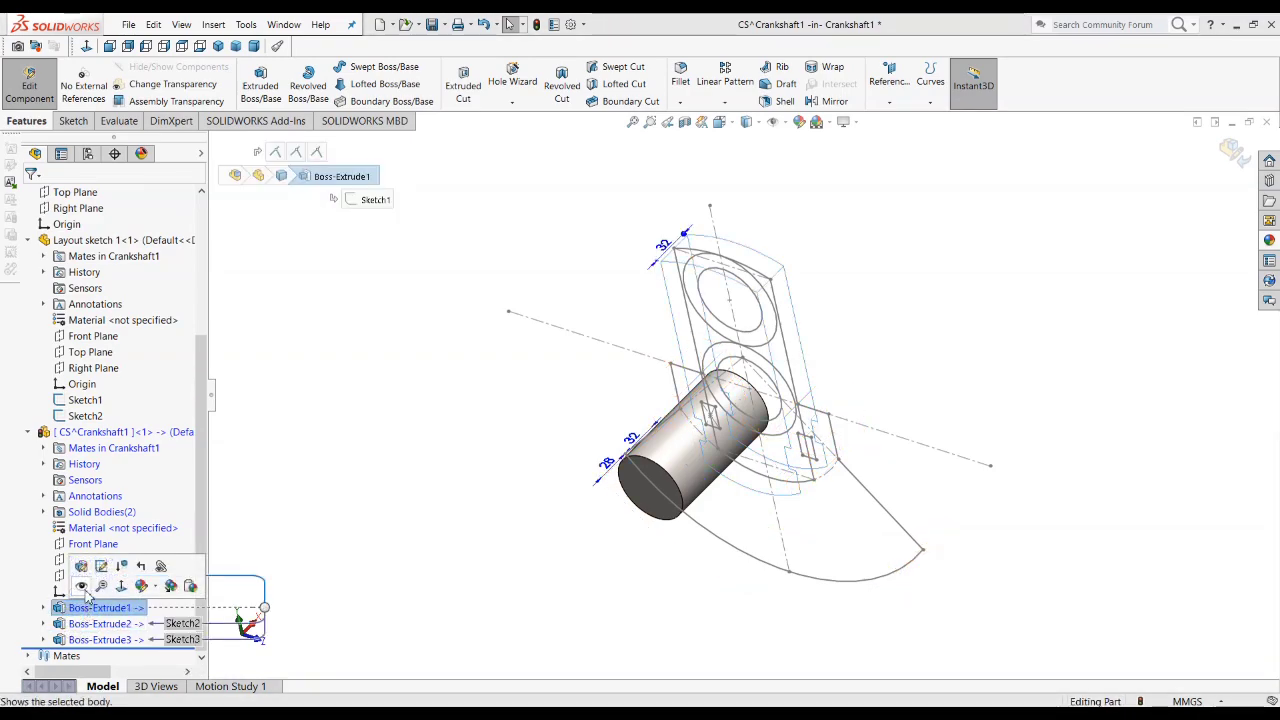
click(81, 586)
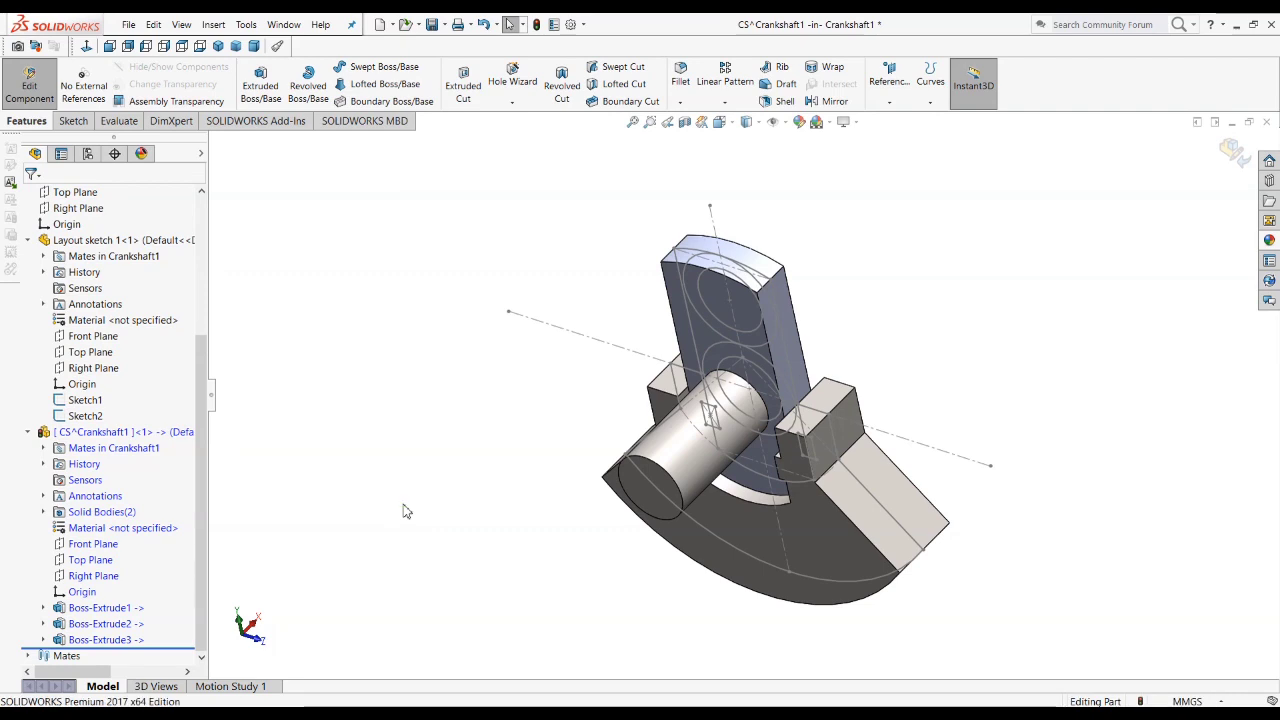
Step: Start a new sketch on the web's flat face around the base of the shaft journal
scroll(567, 537, down, 5)
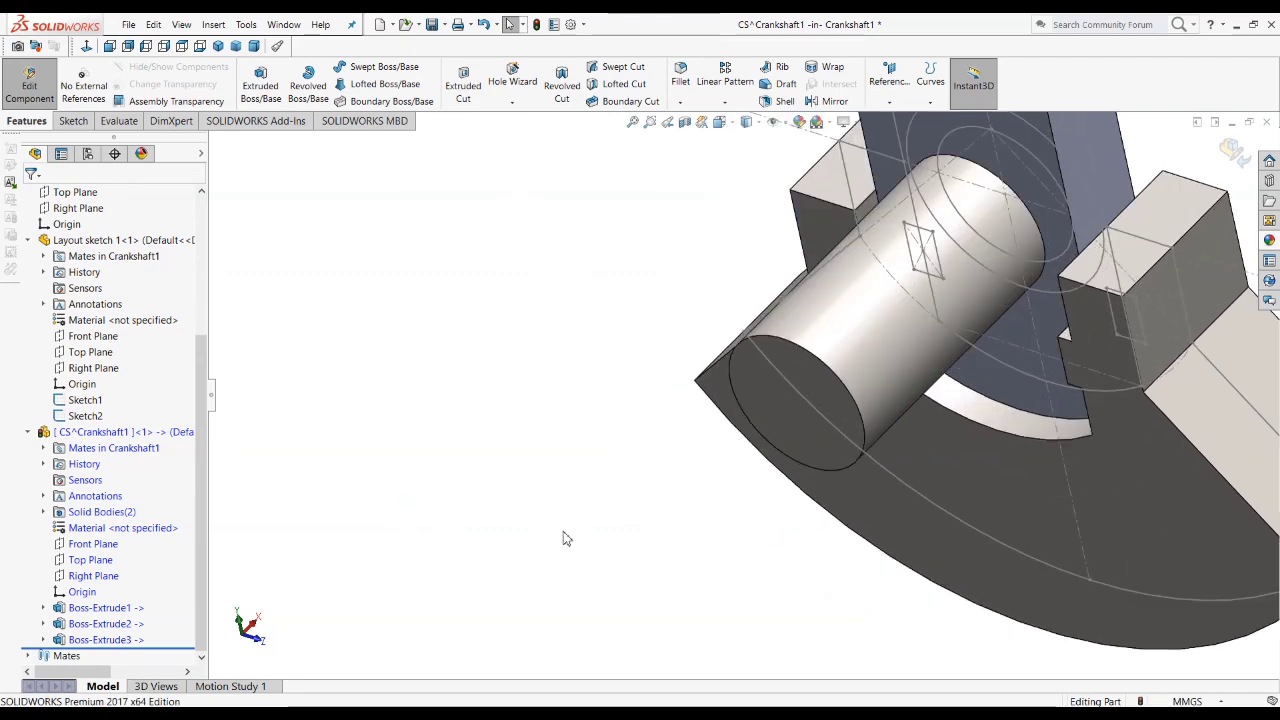
middle_drag(567, 537, 675, 379)
scroll(675, 379, up, 3)
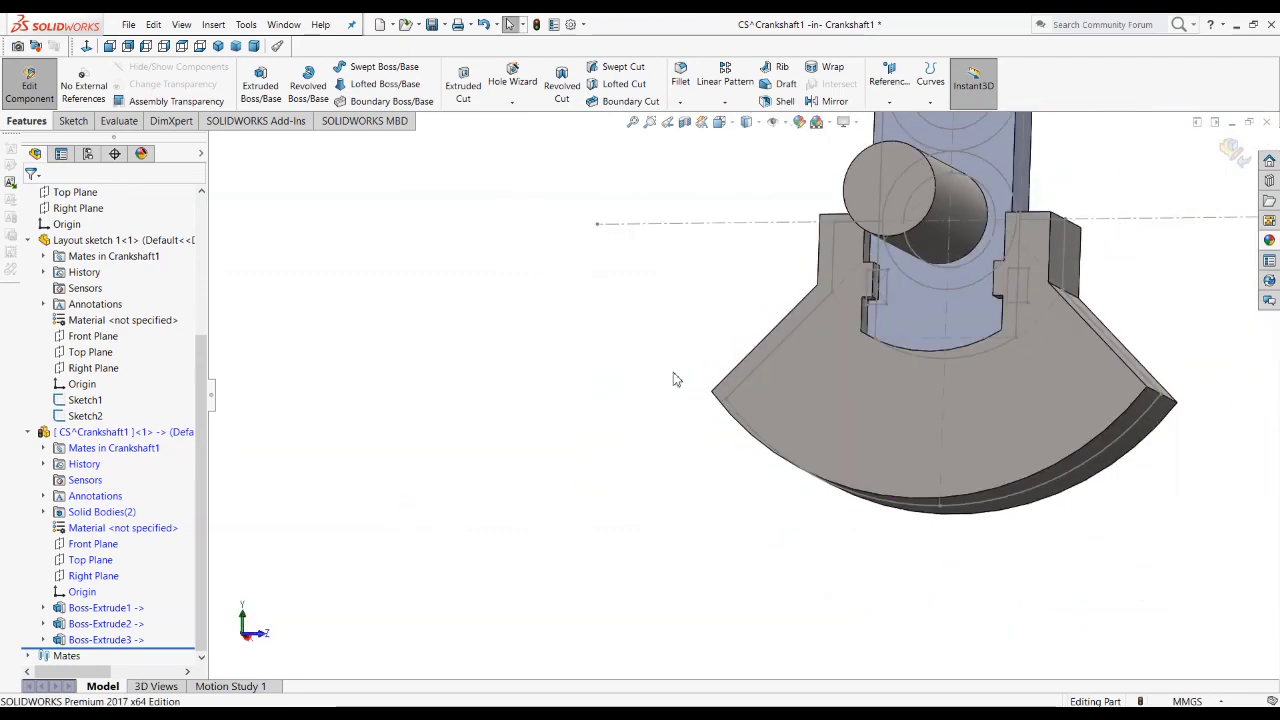
click(975, 318)
click(1031, 274)
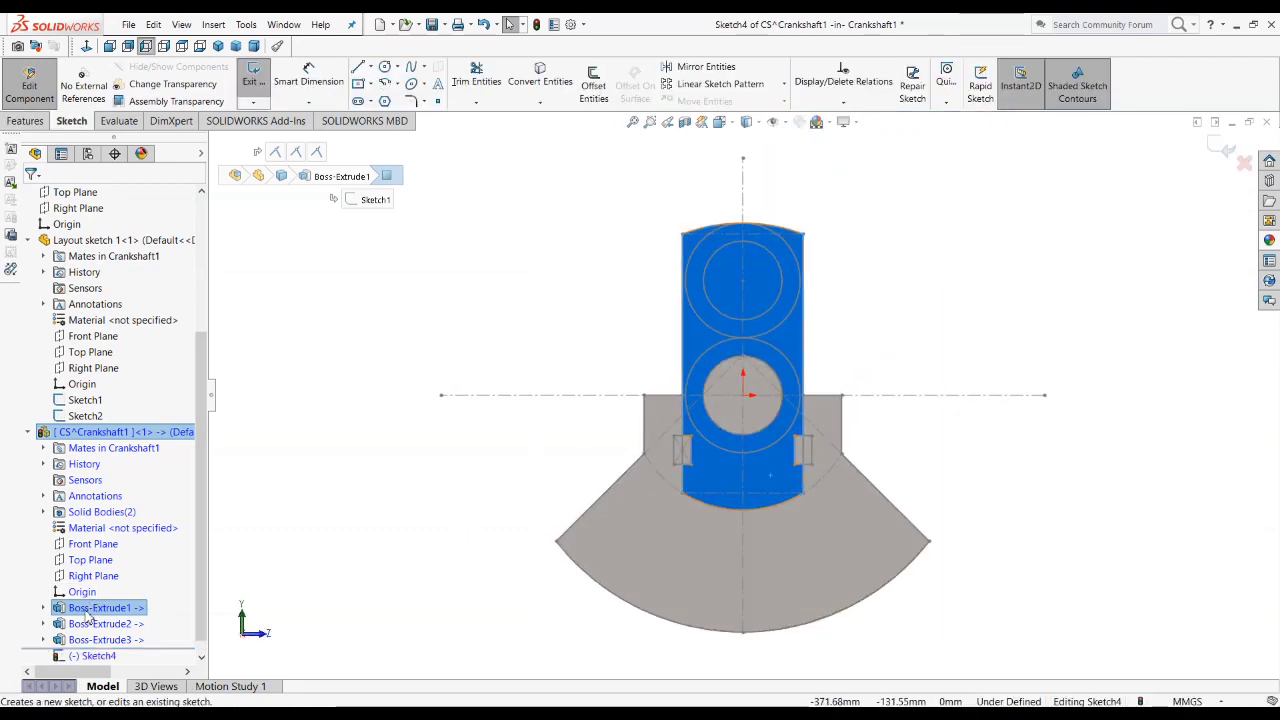
Step: Hide the web and counterweight body so only the journal and layout sketch remain in view
right_click(84, 627)
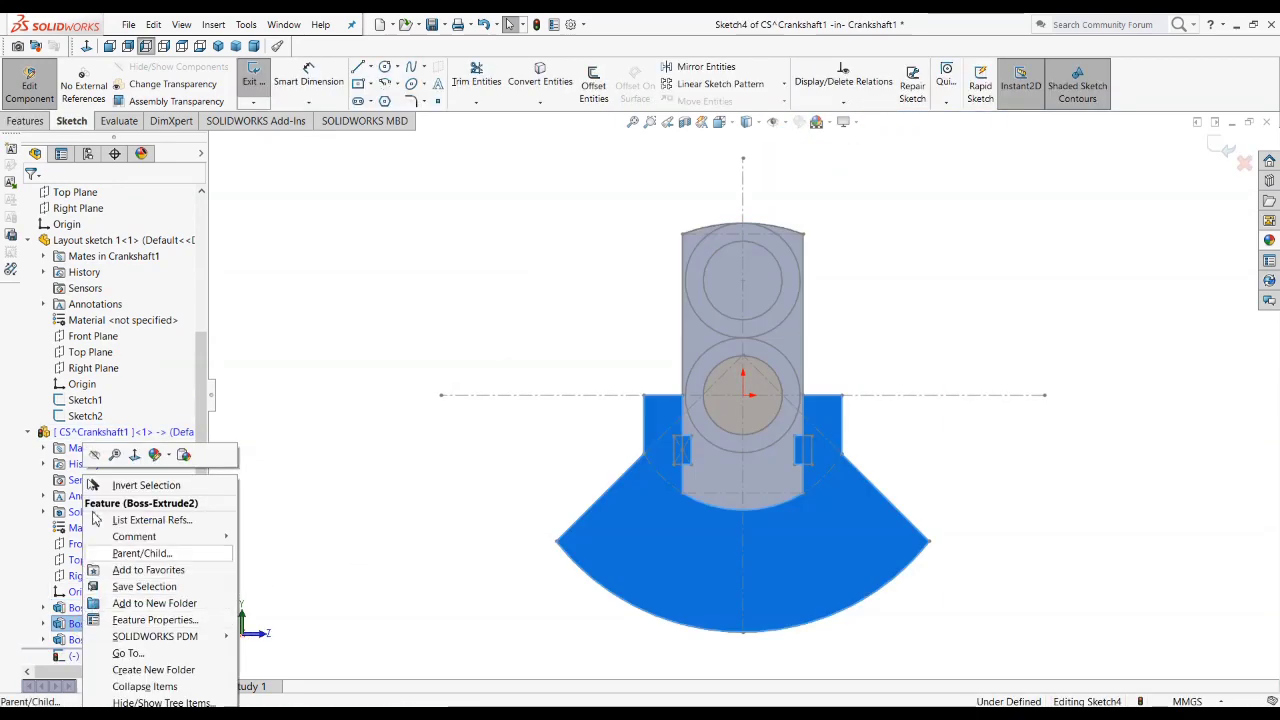
click(95, 458)
click(381, 505)
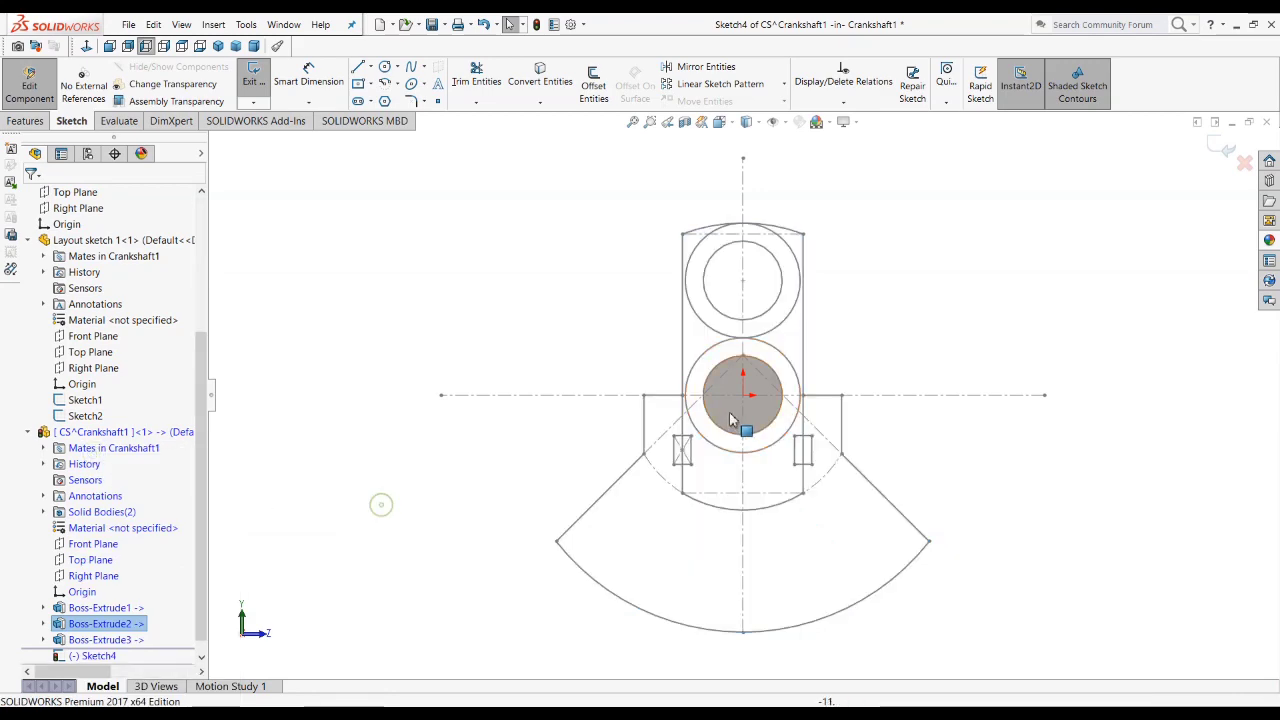
Step: Convert the layout sketch's lower outer 80 mm circle into the sketch, exit it, and check the collar on the crankshaft drawing
click(769, 447)
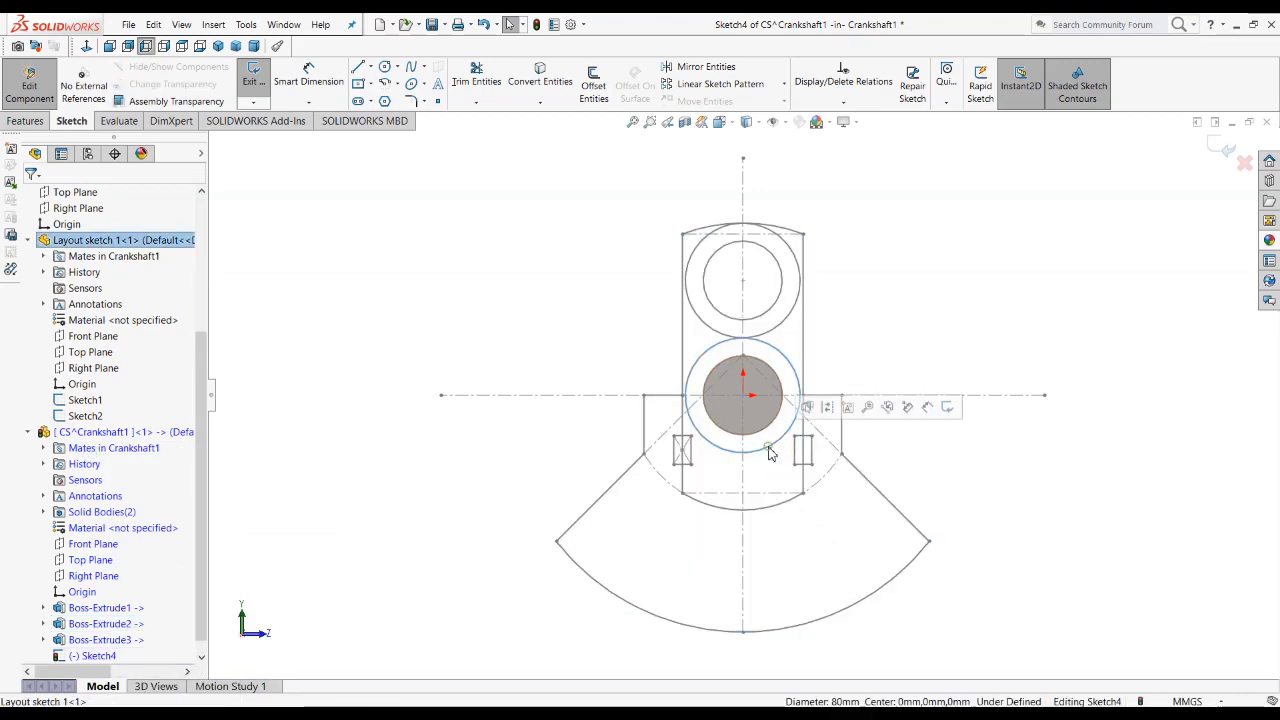
click(540, 76)
click(1224, 149)
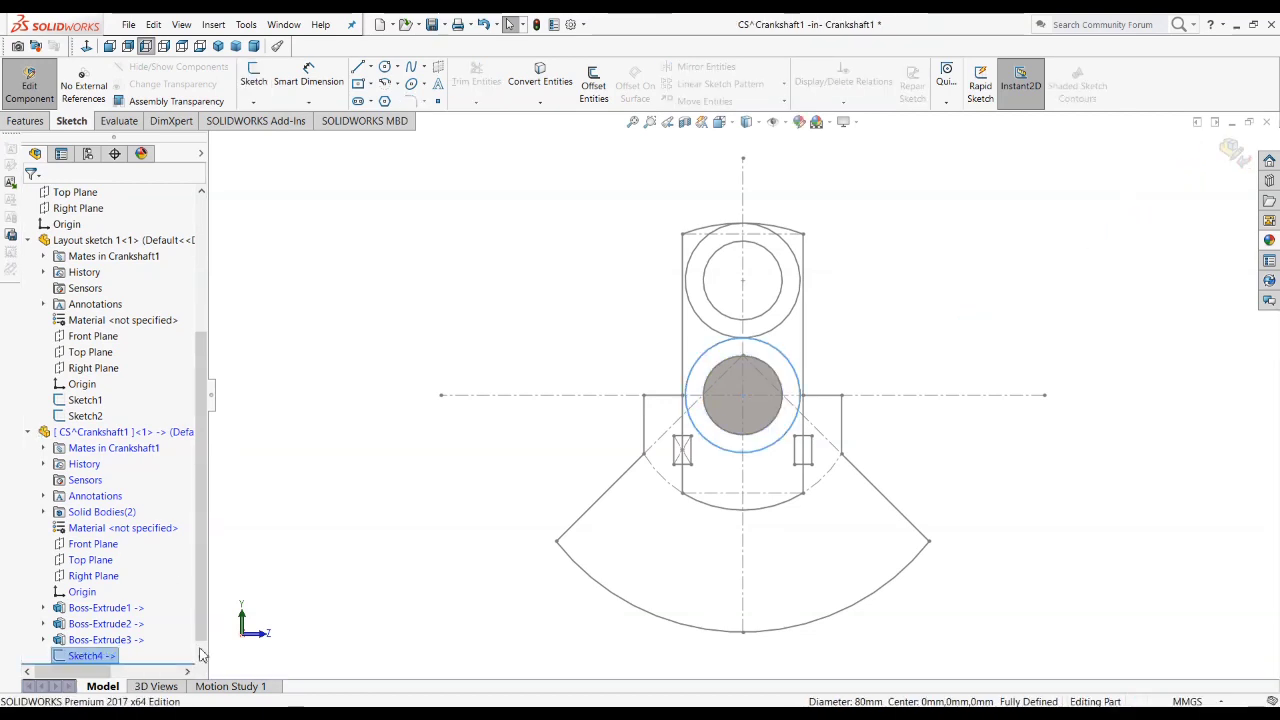
key(alt+Tab)
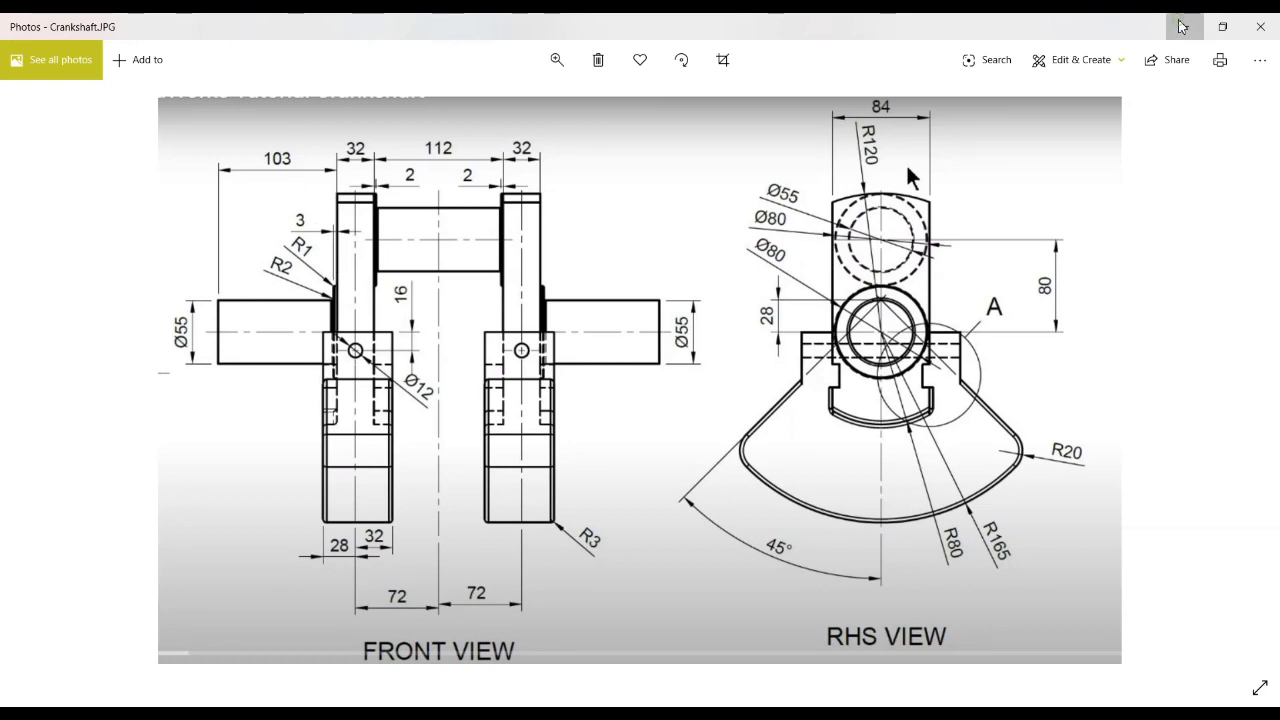
key(alt+Tab)
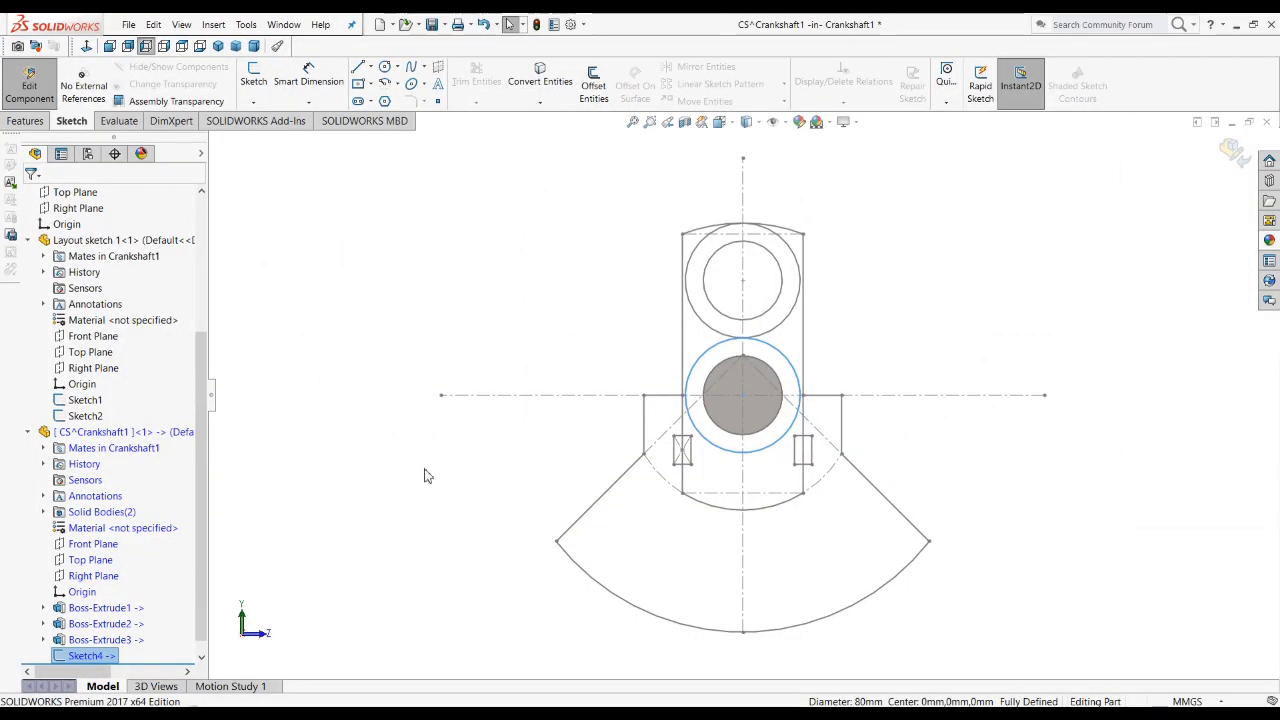
Step: Restore the visibility of the shaft journal and the combined web and counterweight body
click(101, 640)
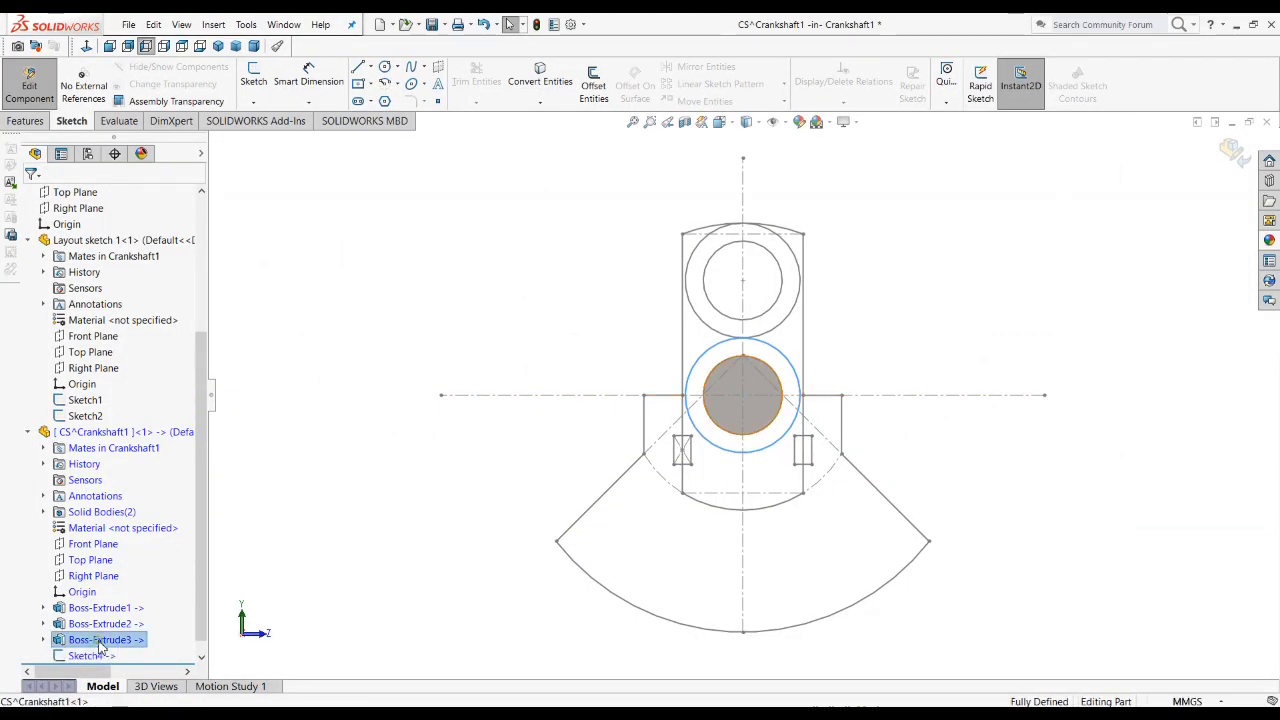
click(387, 592)
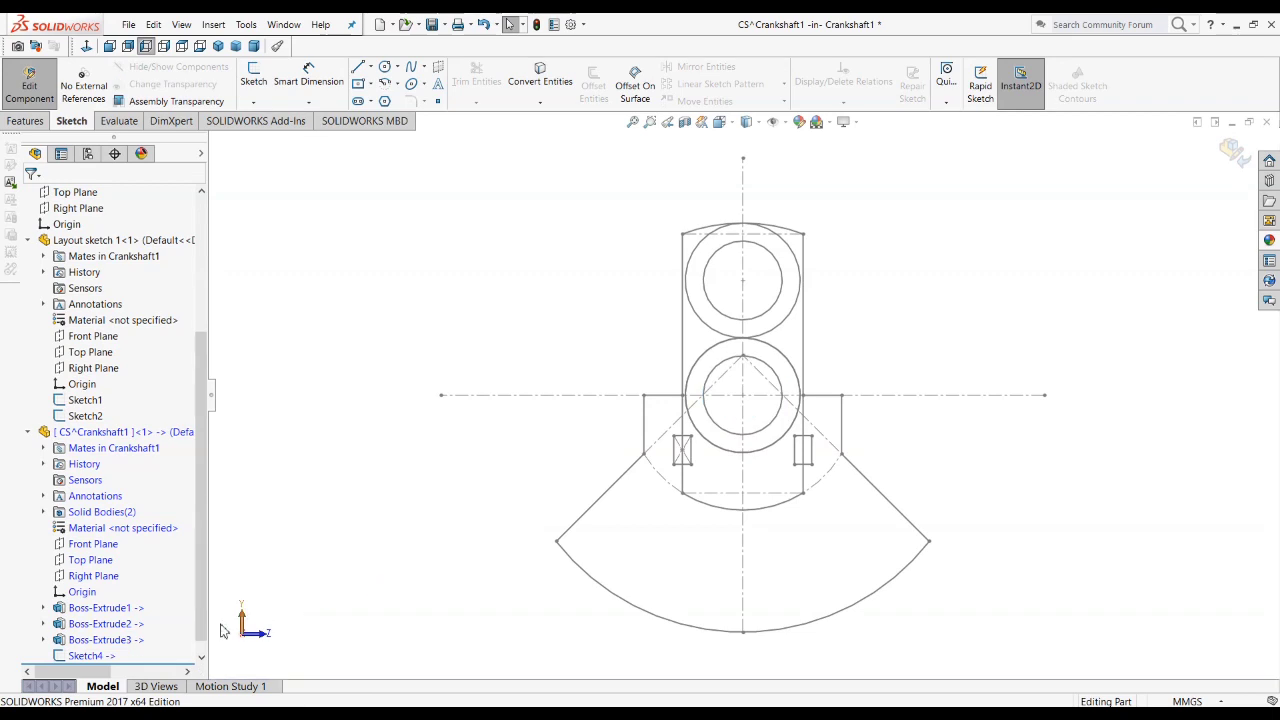
click(90, 643)
click(104, 600)
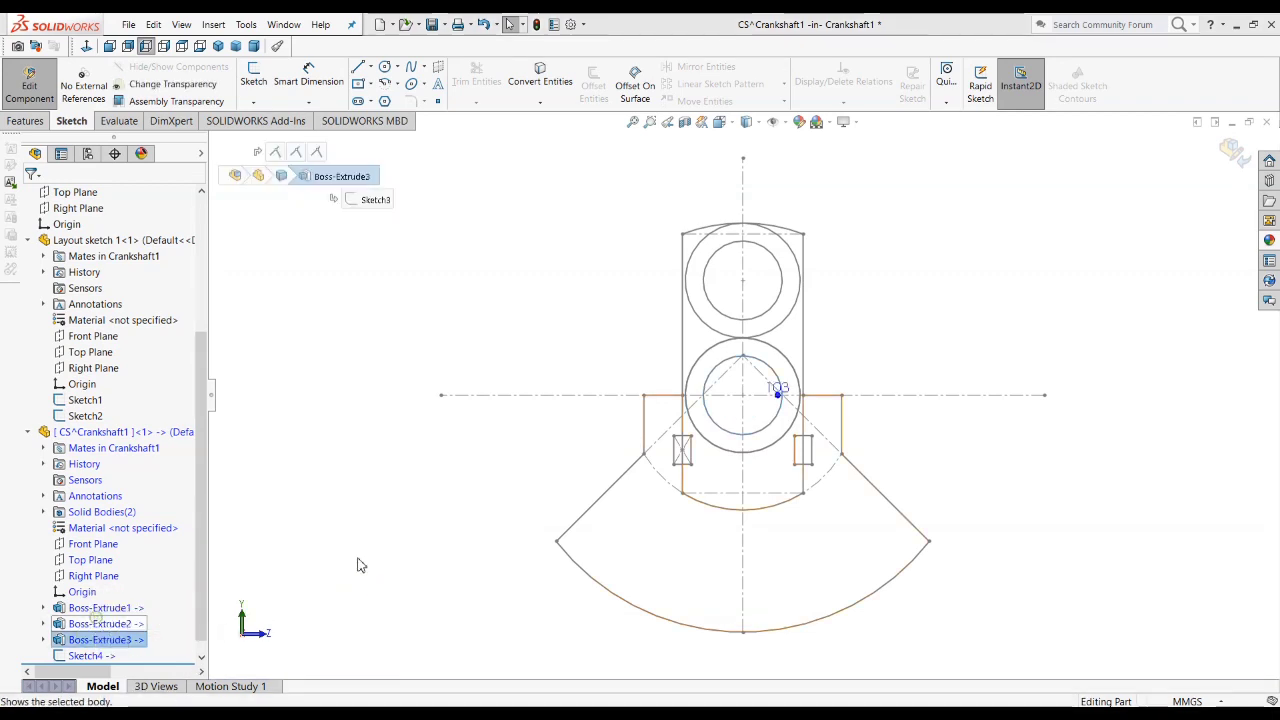
click(84, 624)
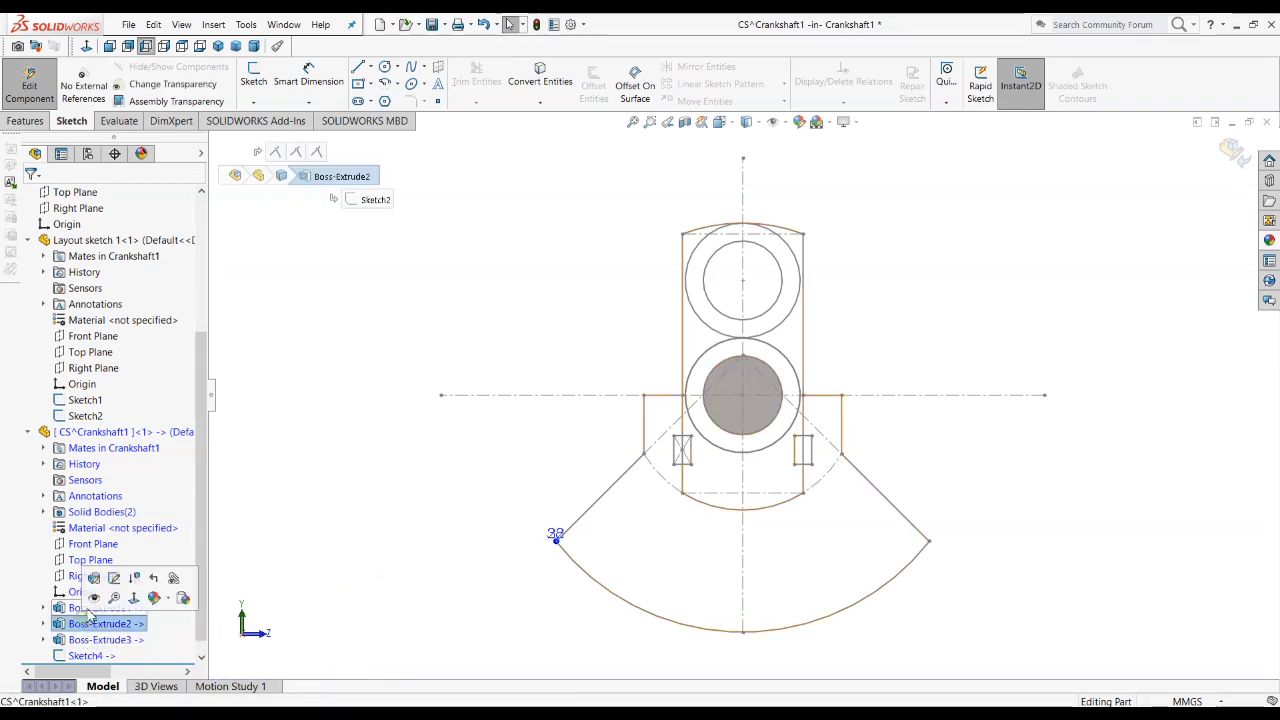
click(277, 174)
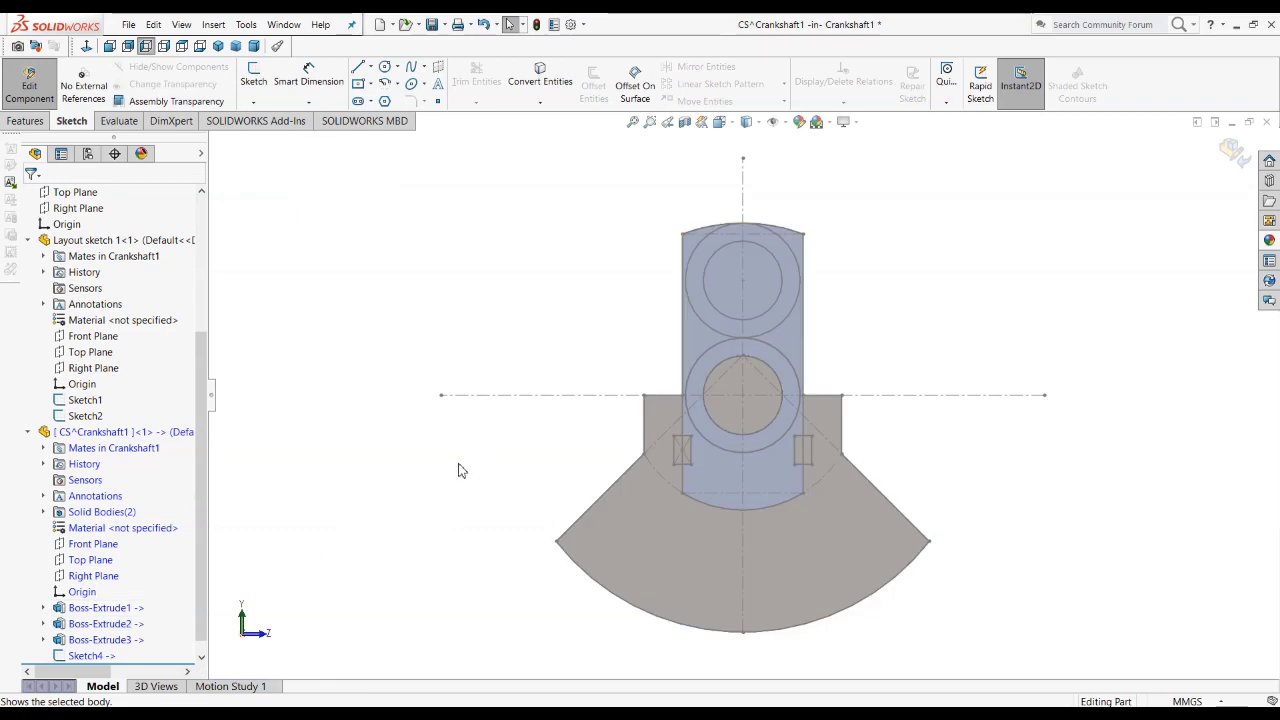
Step: Extrude the 80 mm circle 3 mm outward from the web as a collar, merging the result
key(ctrl+7)
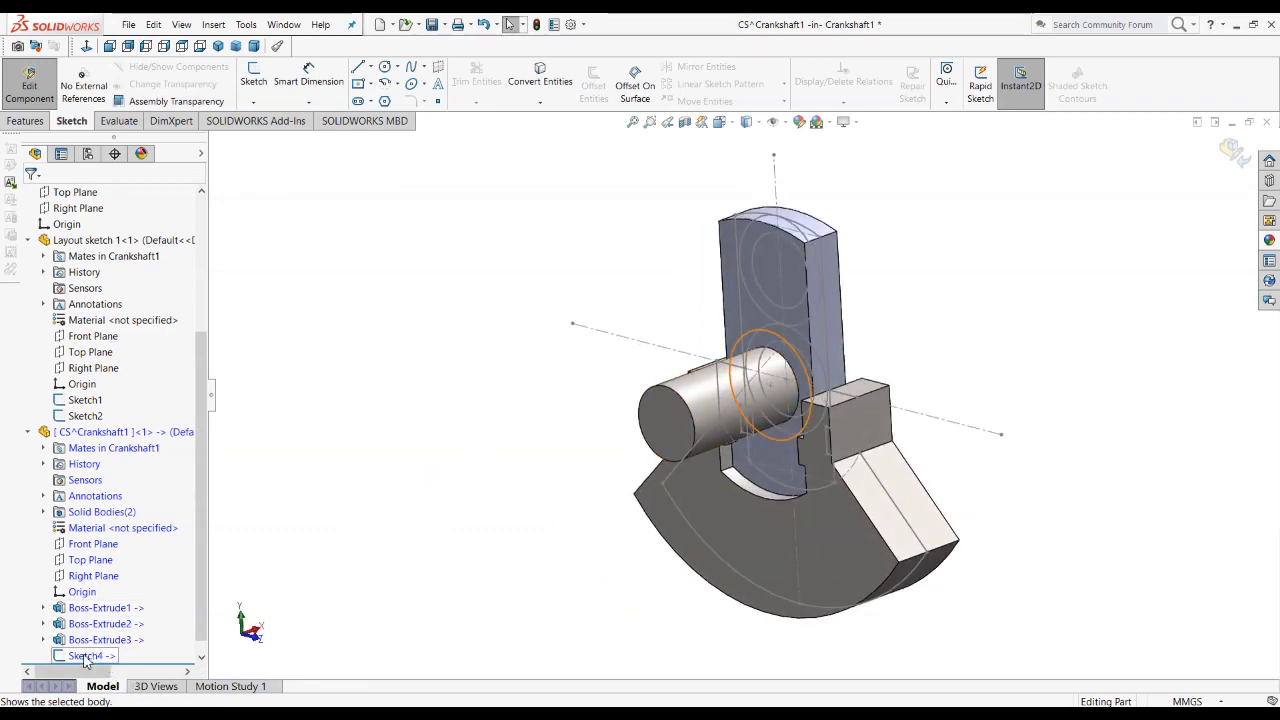
click(86, 656)
click(25, 120)
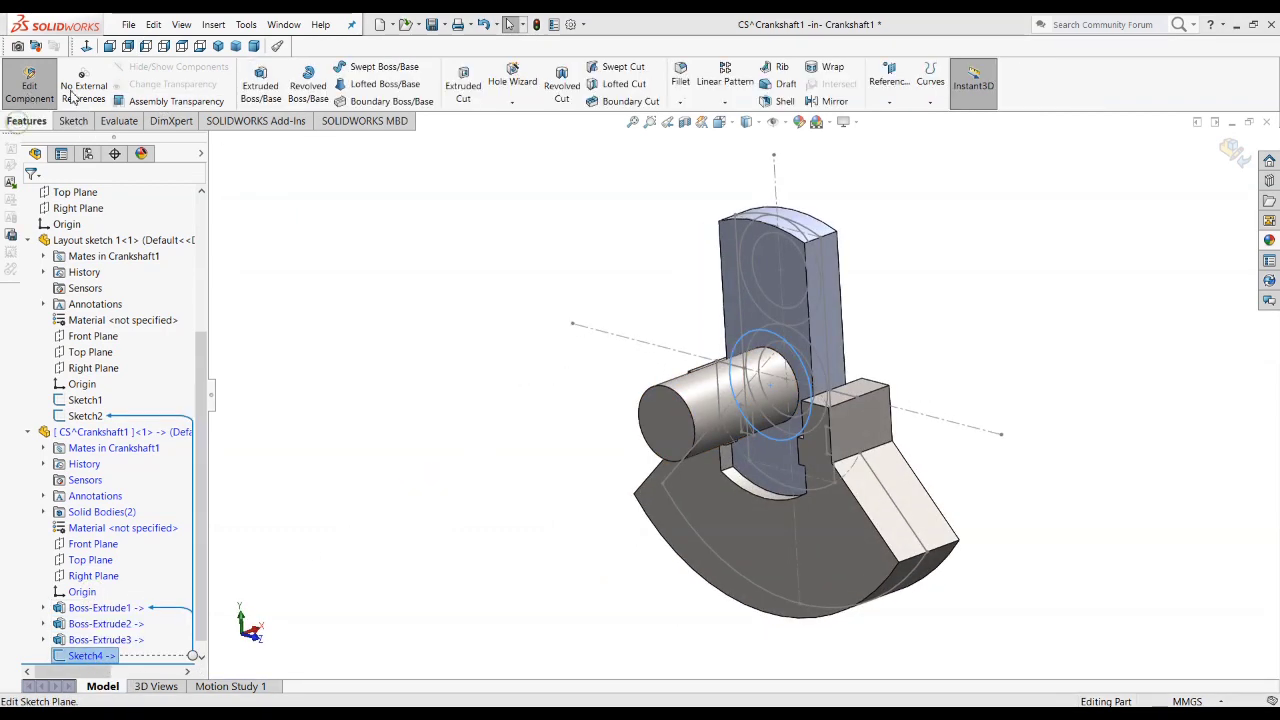
click(258, 86)
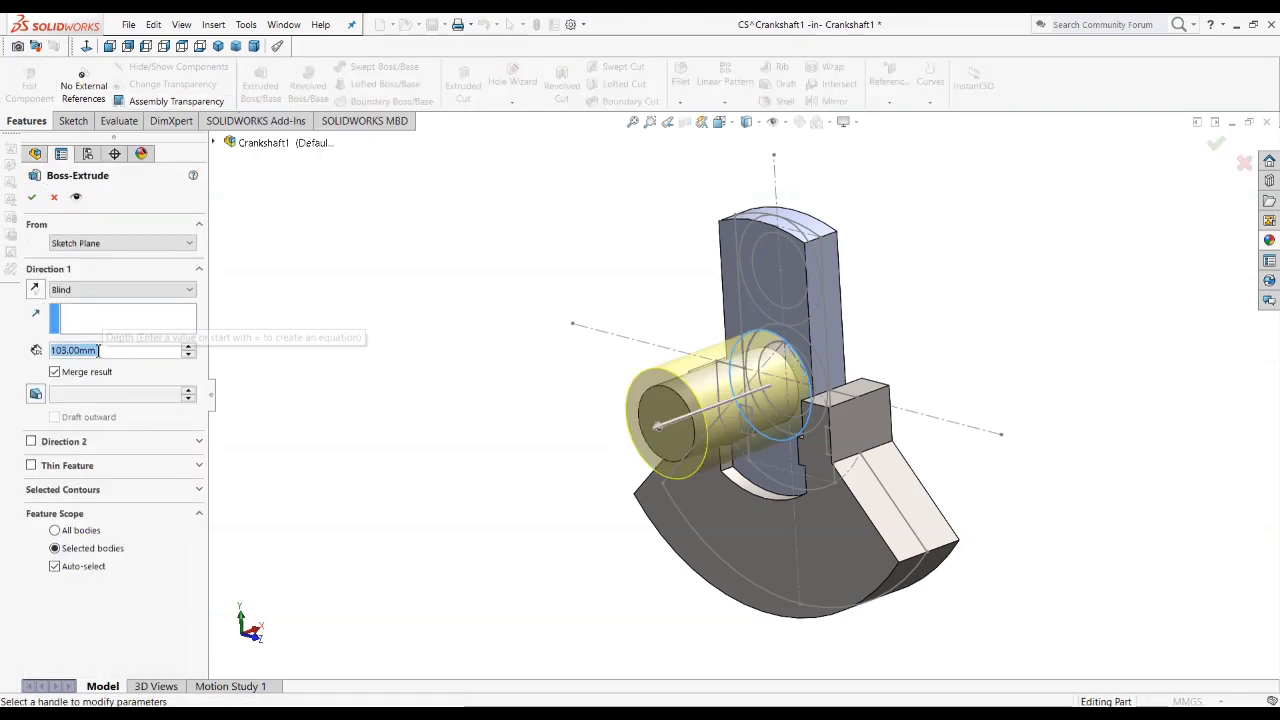
text(3)
key(Return)
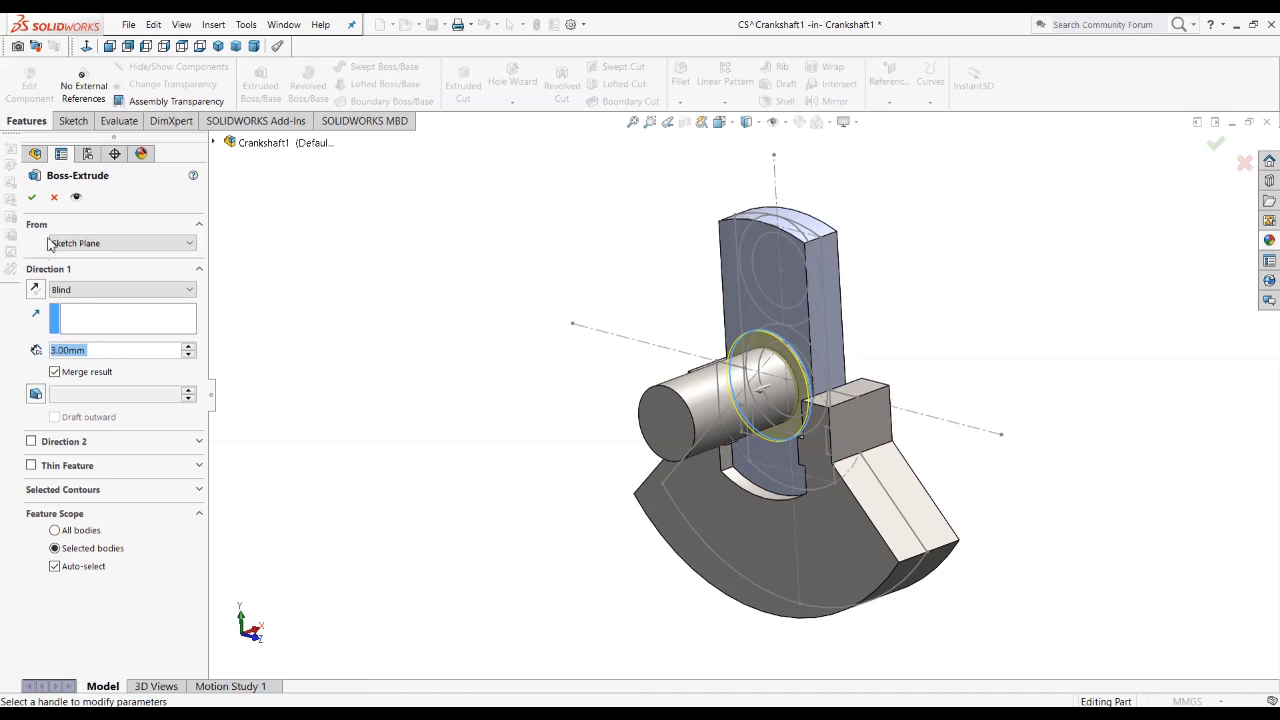
click(34, 199)
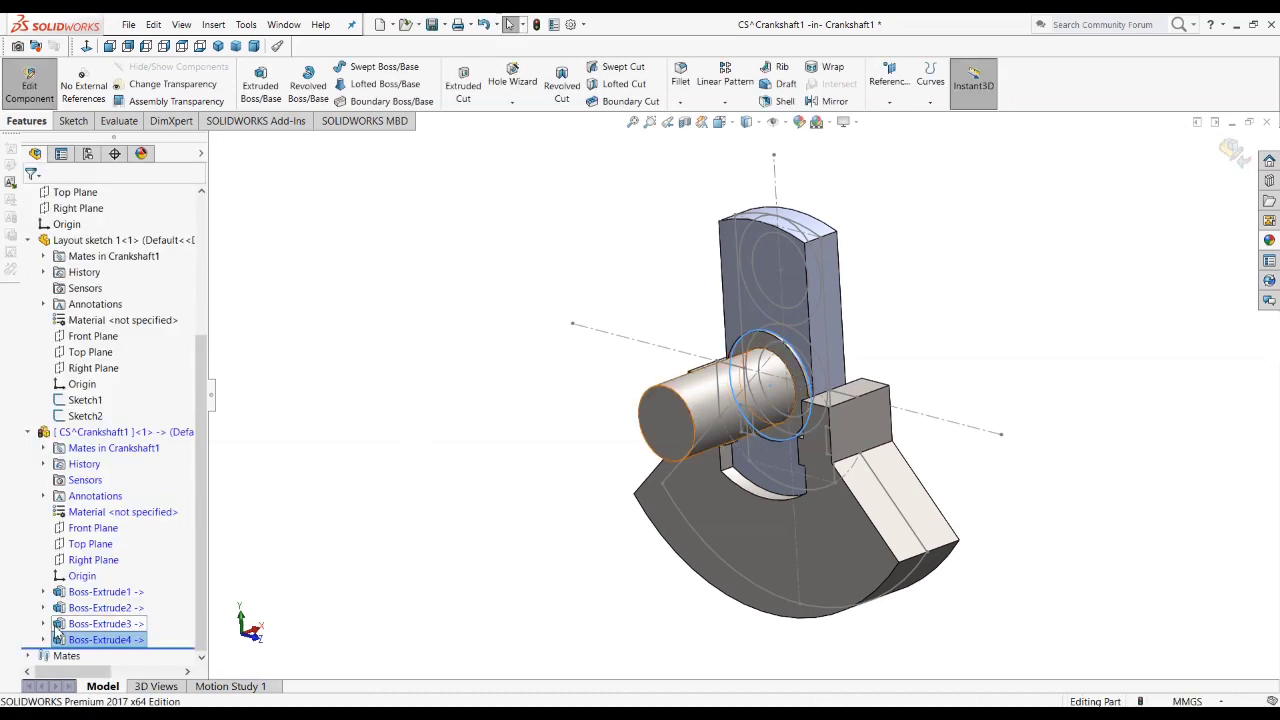
Step: Edit the 103 mm journal extrusion so that it merges its result with the rest of the part
click(100, 623)
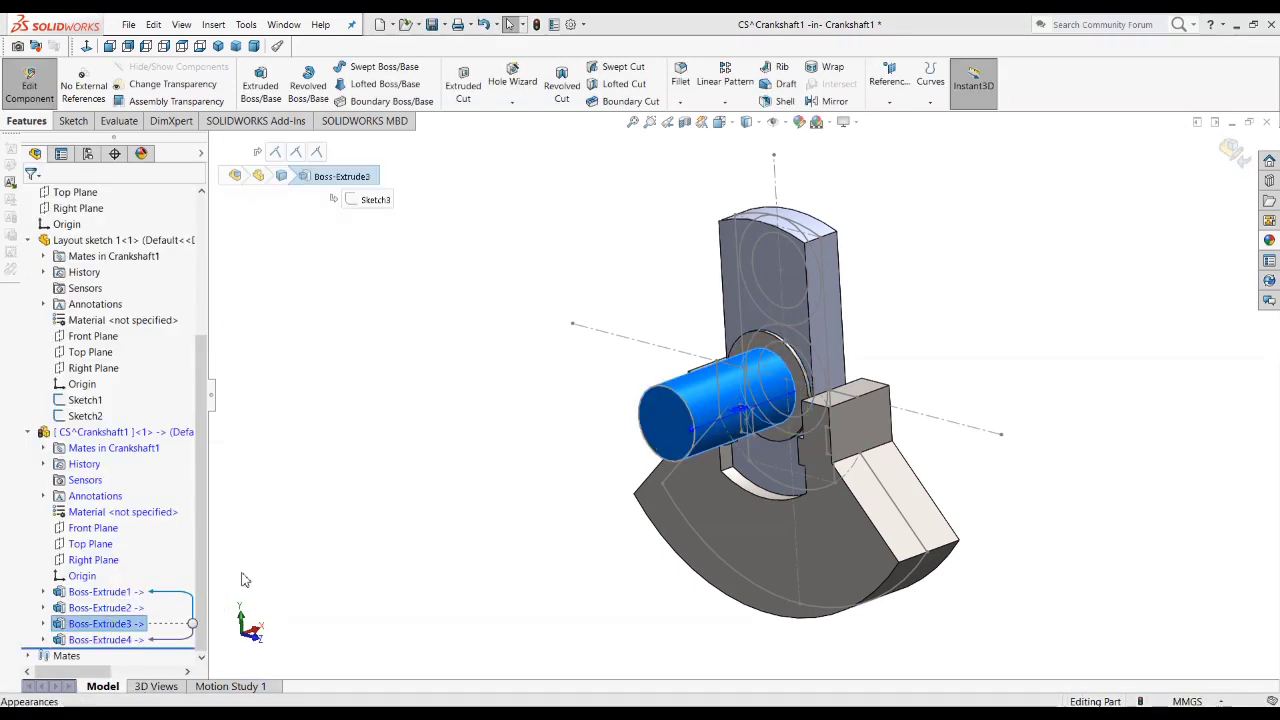
right_click(96, 624)
click(112, 403)
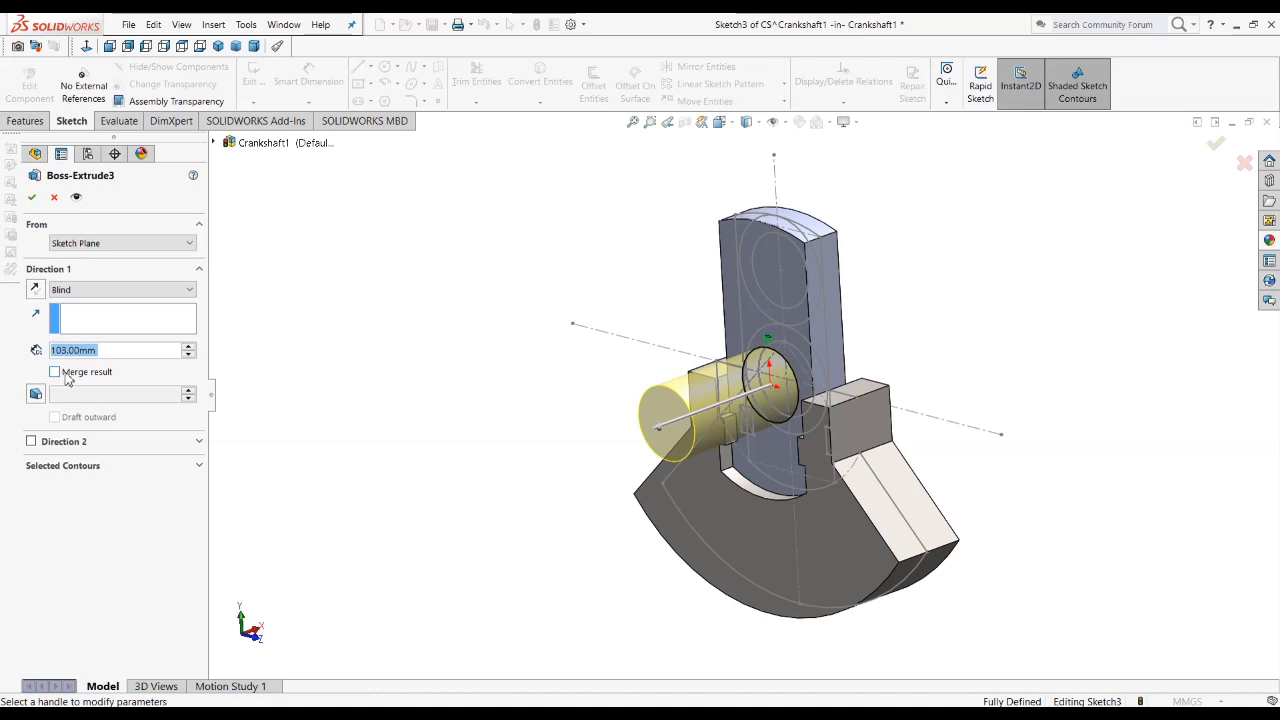
click(56, 372)
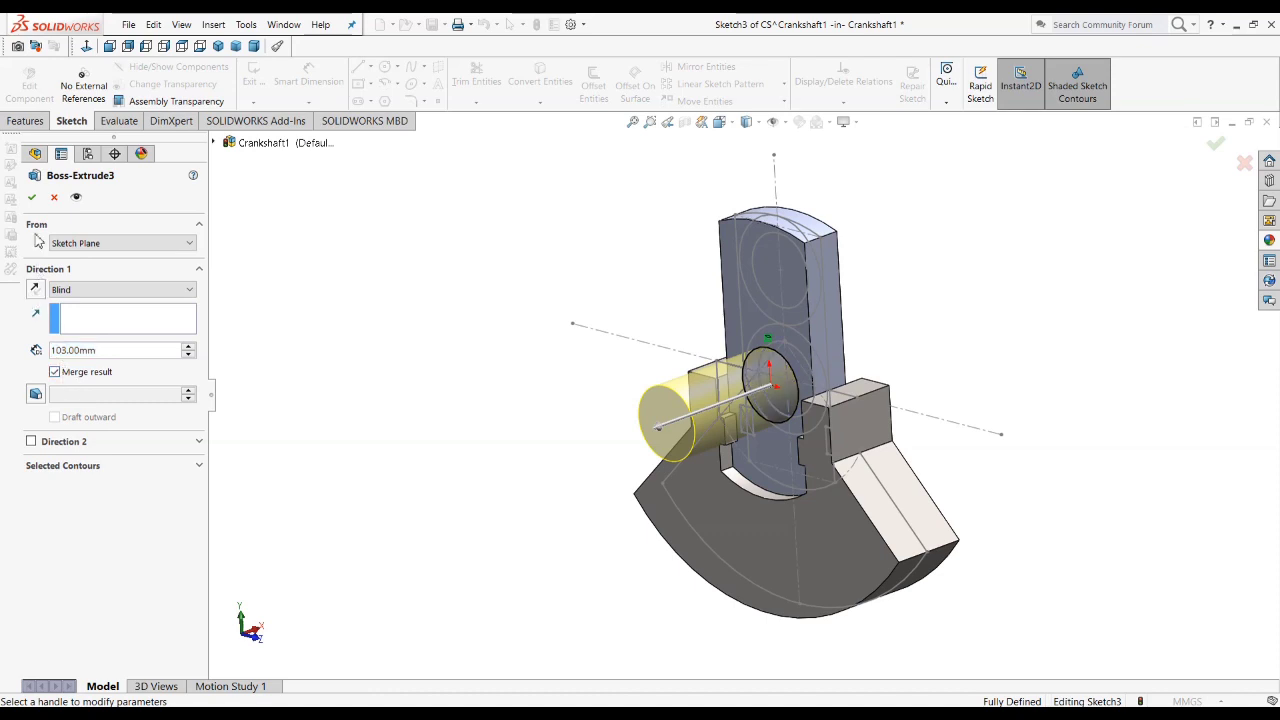
click(31, 199)
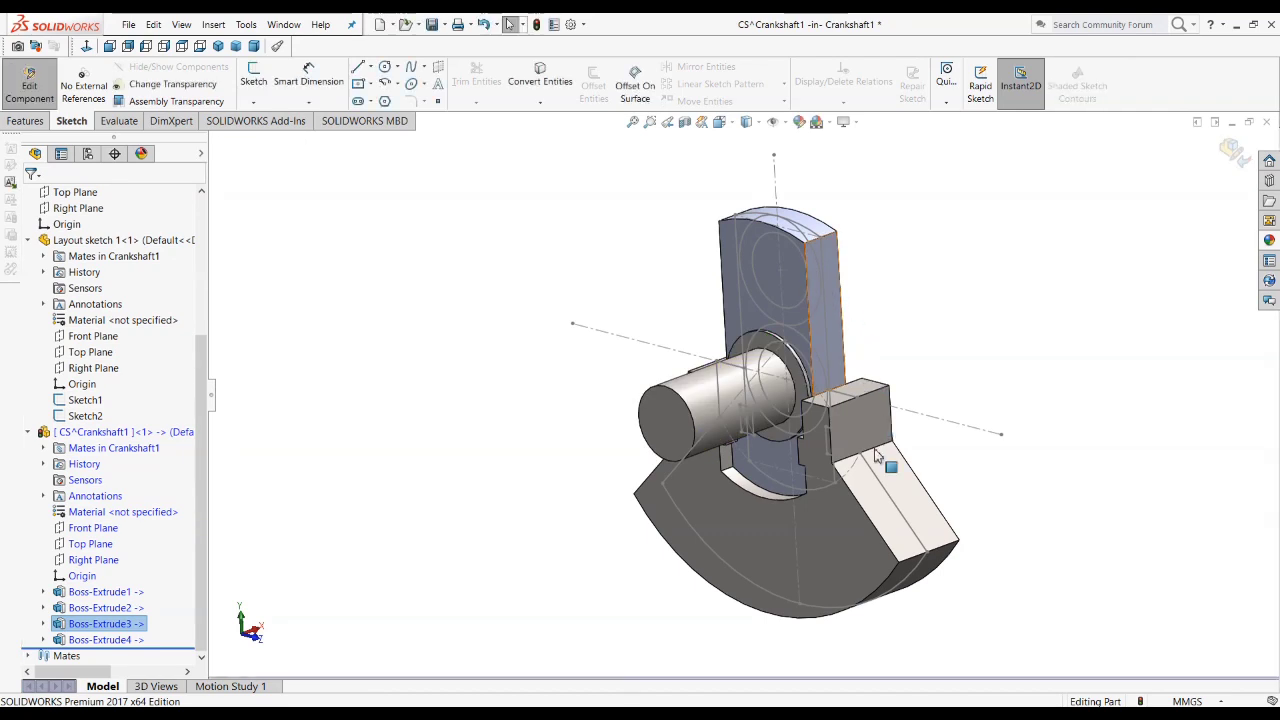
Step: Highlight the journal's end face and the collar feature to check the two extrusions
click(347, 505)
click(668, 415)
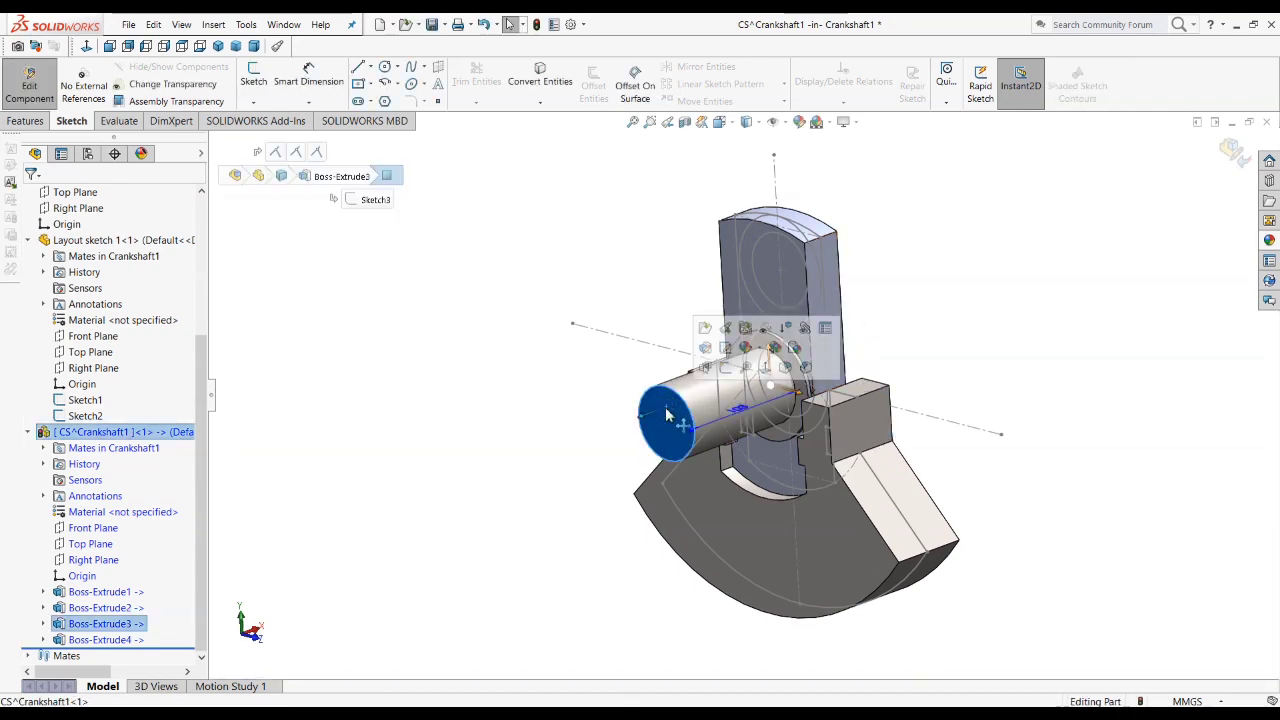
click(105, 640)
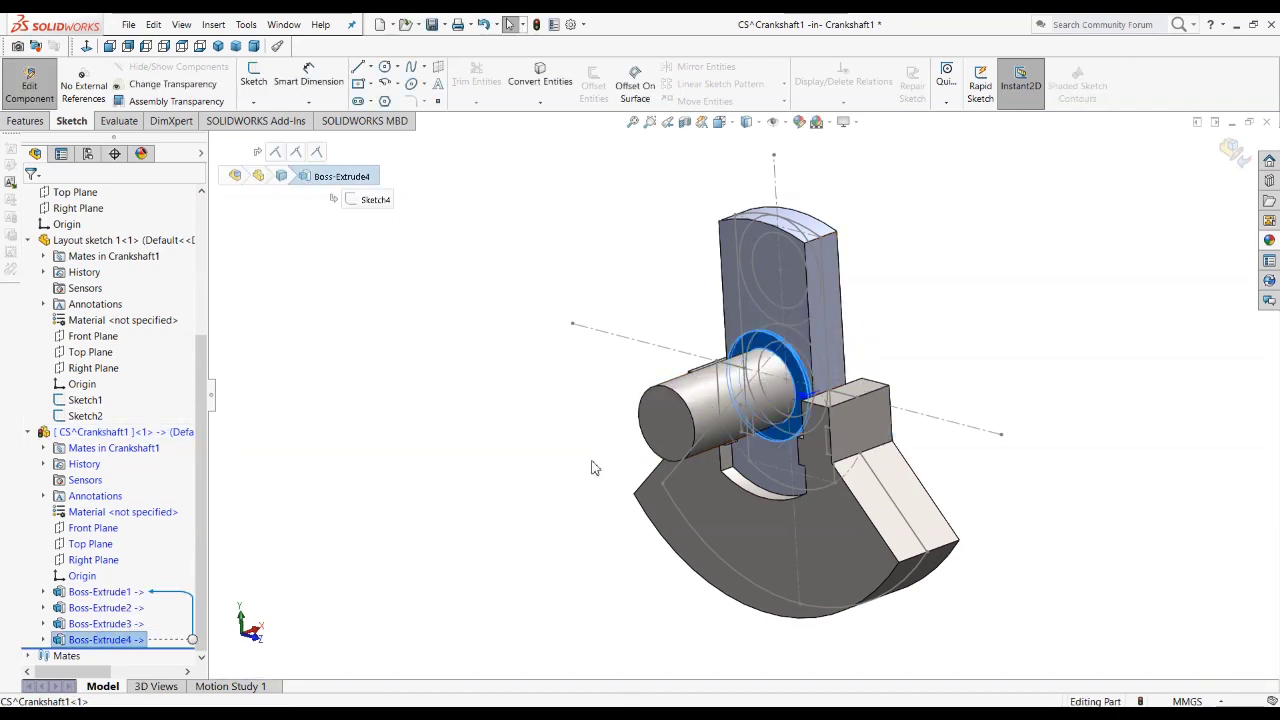
Step: Highlight the shaft journal extrusion and consult the crankshaft drawing for the fillet radii on the journal and collar
click(100, 623)
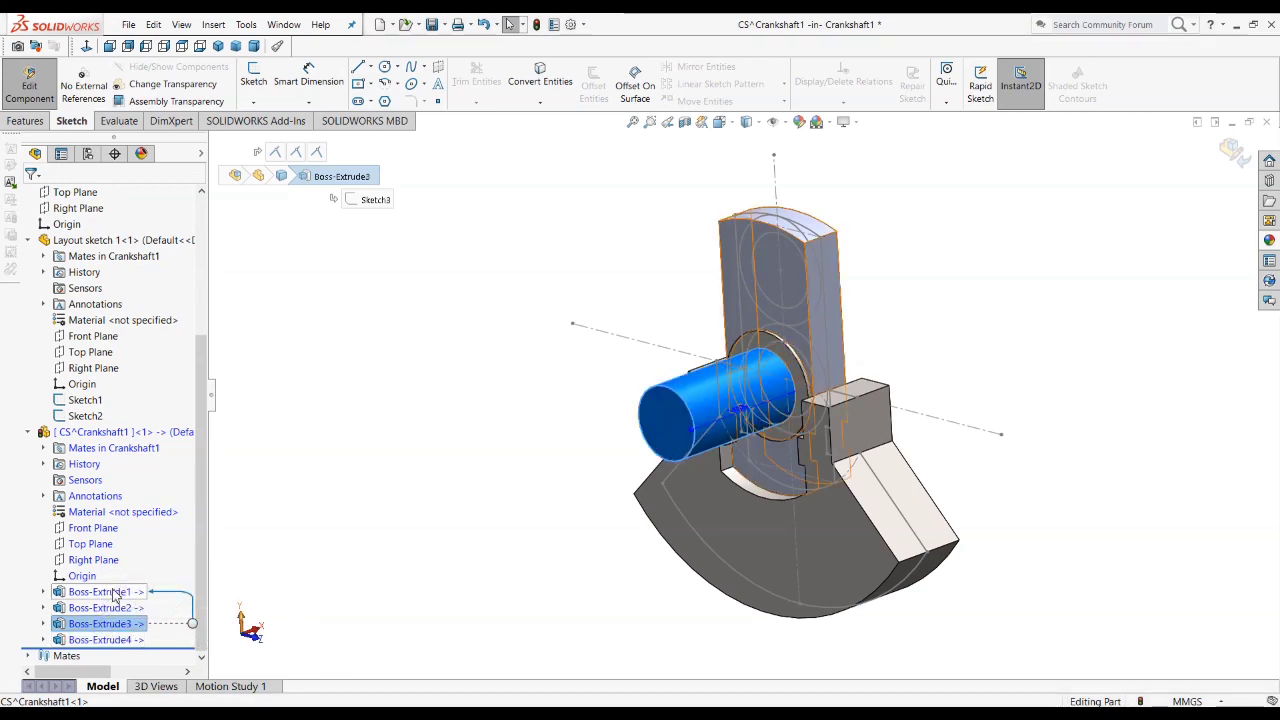
click(420, 565)
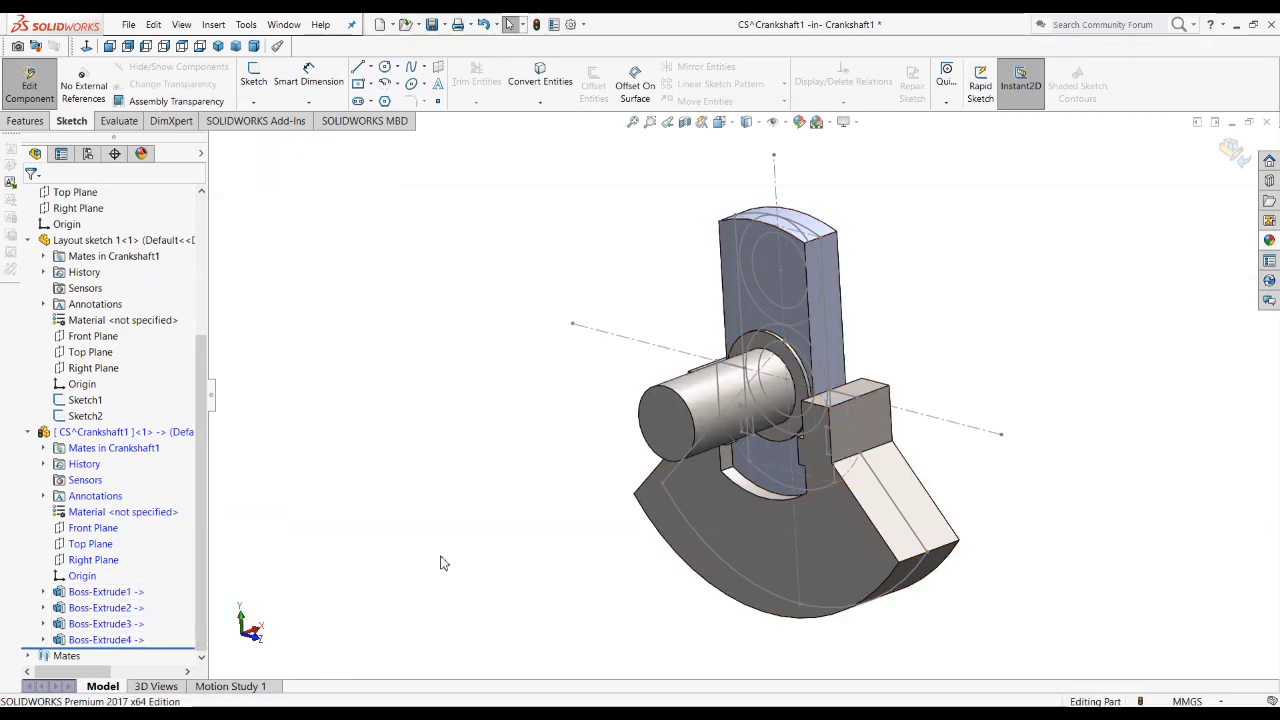
middle_drag(686, 457, 691, 517)
scroll(691, 517, up, 1)
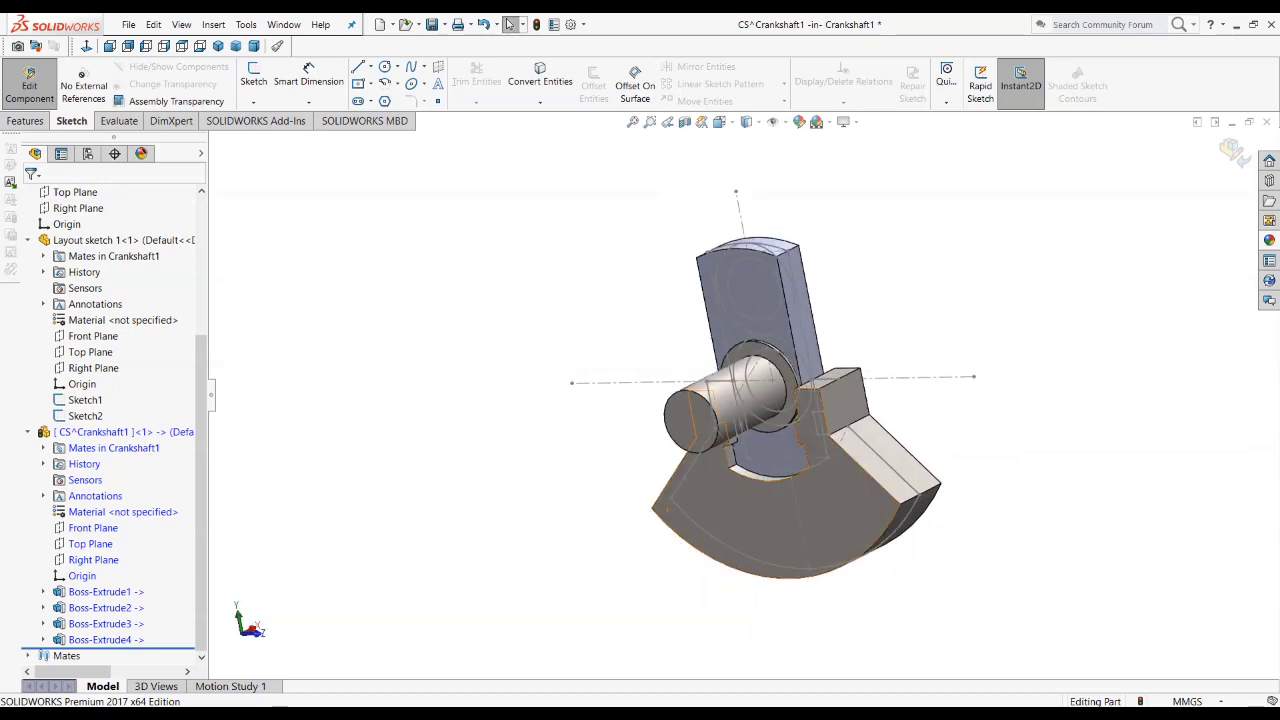
key(alt+Tab)
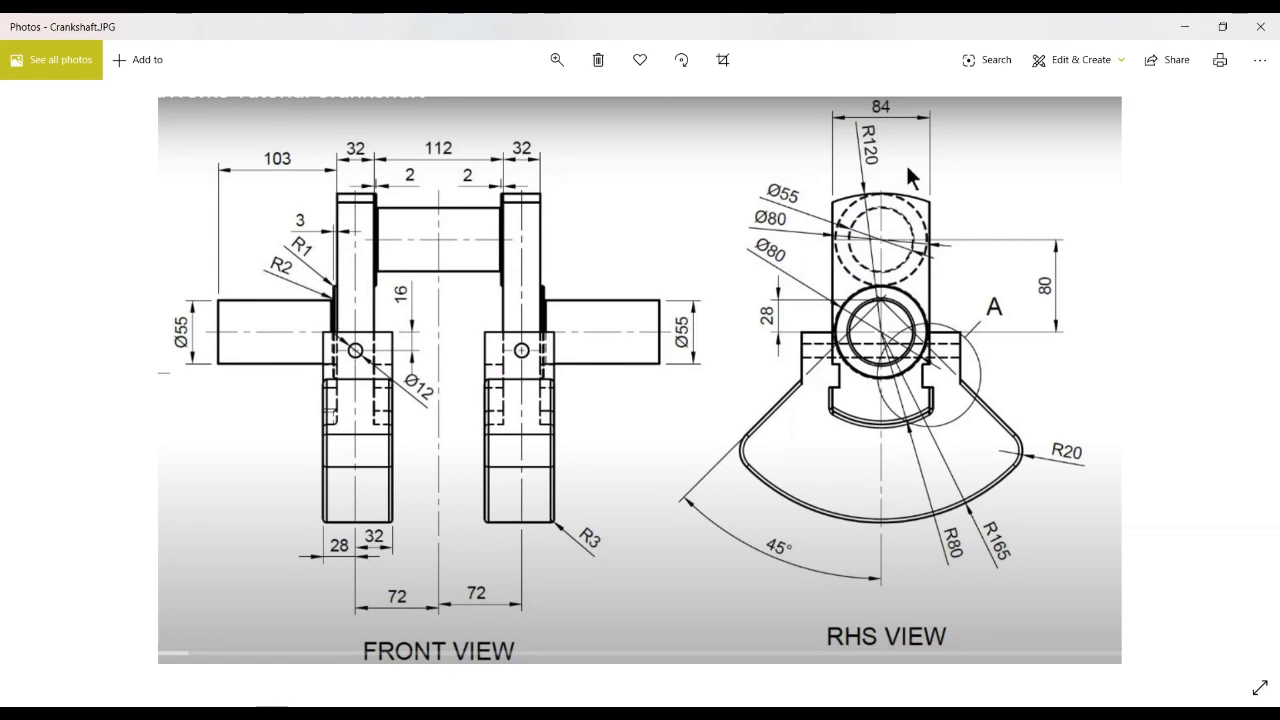
key(alt+Tab)
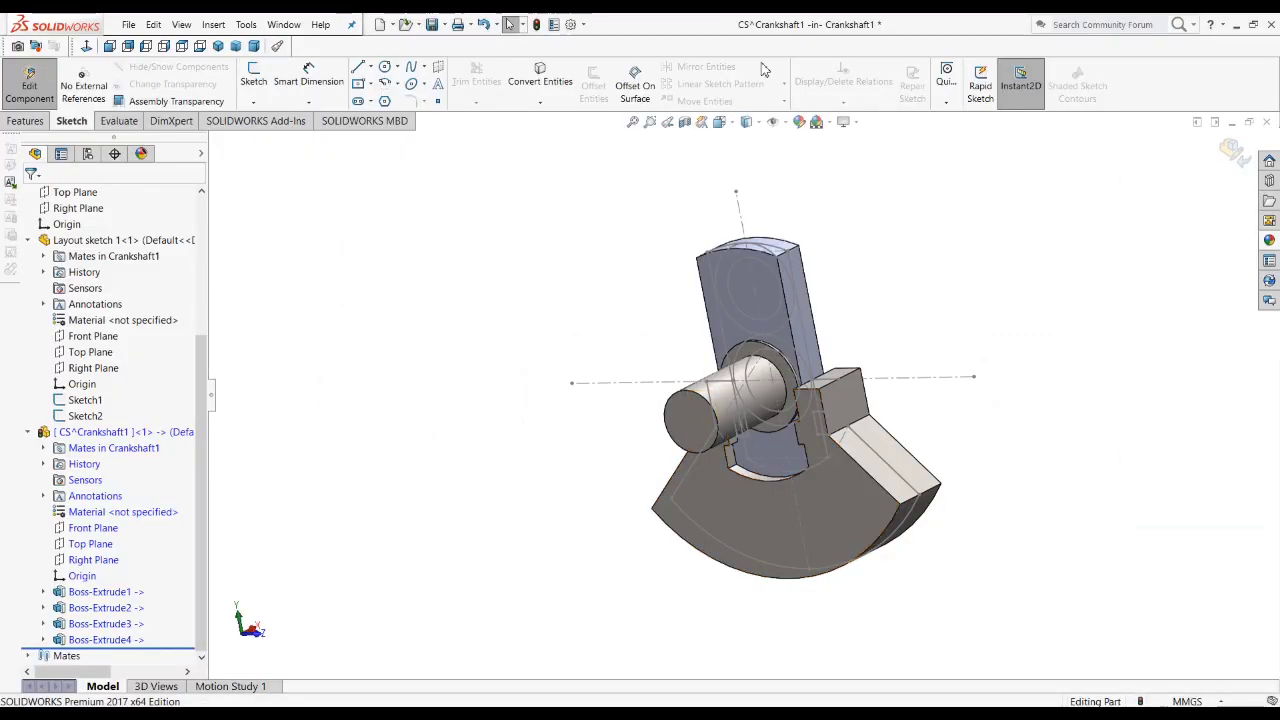
Step: Fillet the circular edge where the shaft journal meets the collar with a 2 mm radius
click(30, 121)
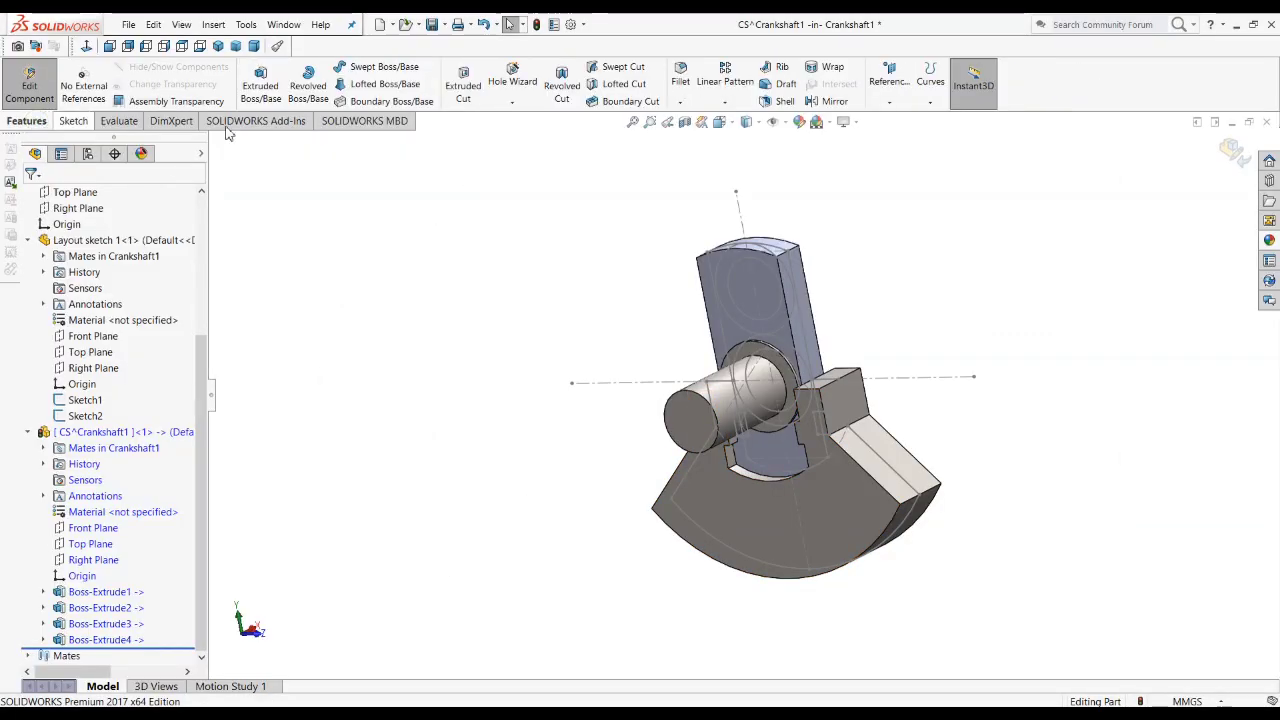
click(680, 80)
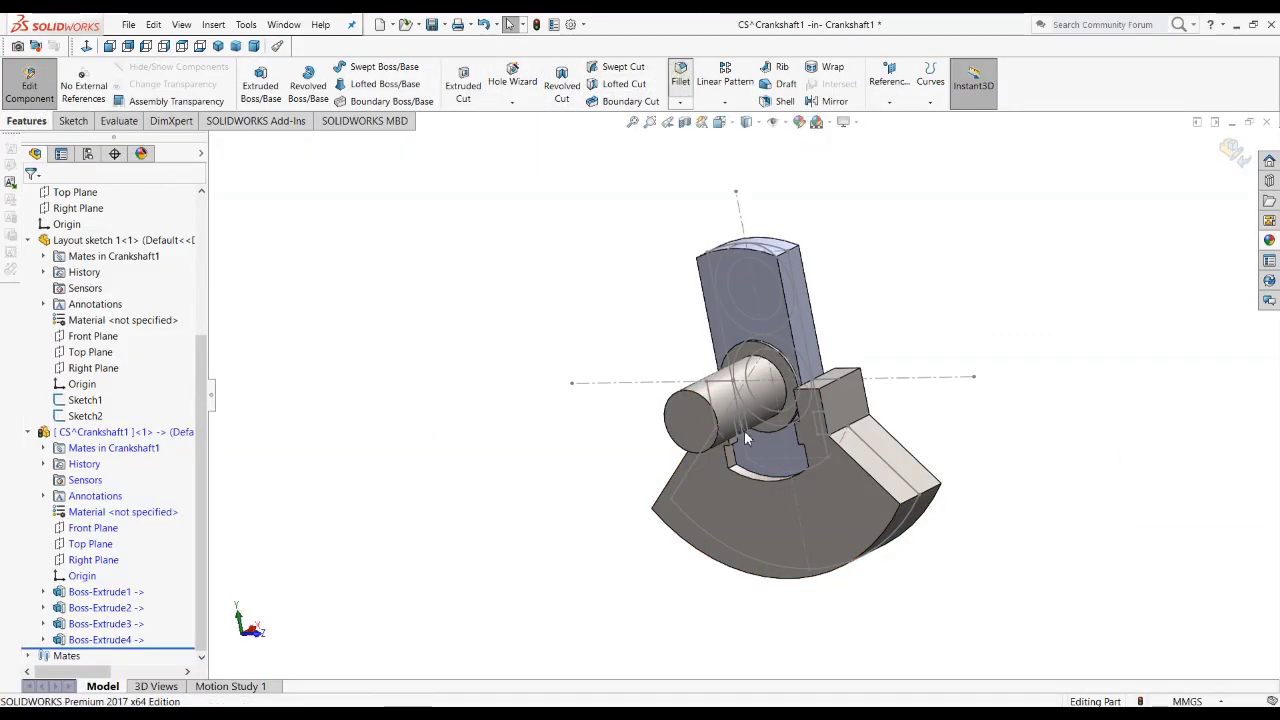
scroll(767, 376, down, 10)
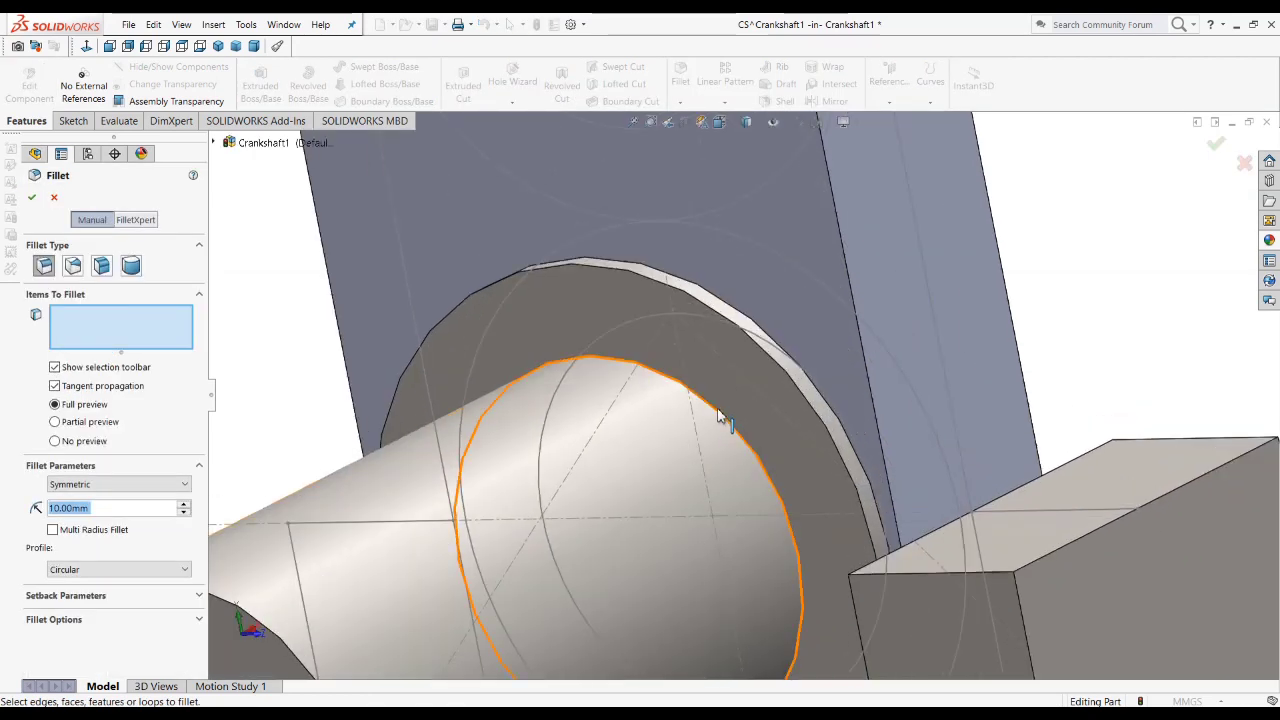
click(719, 430)
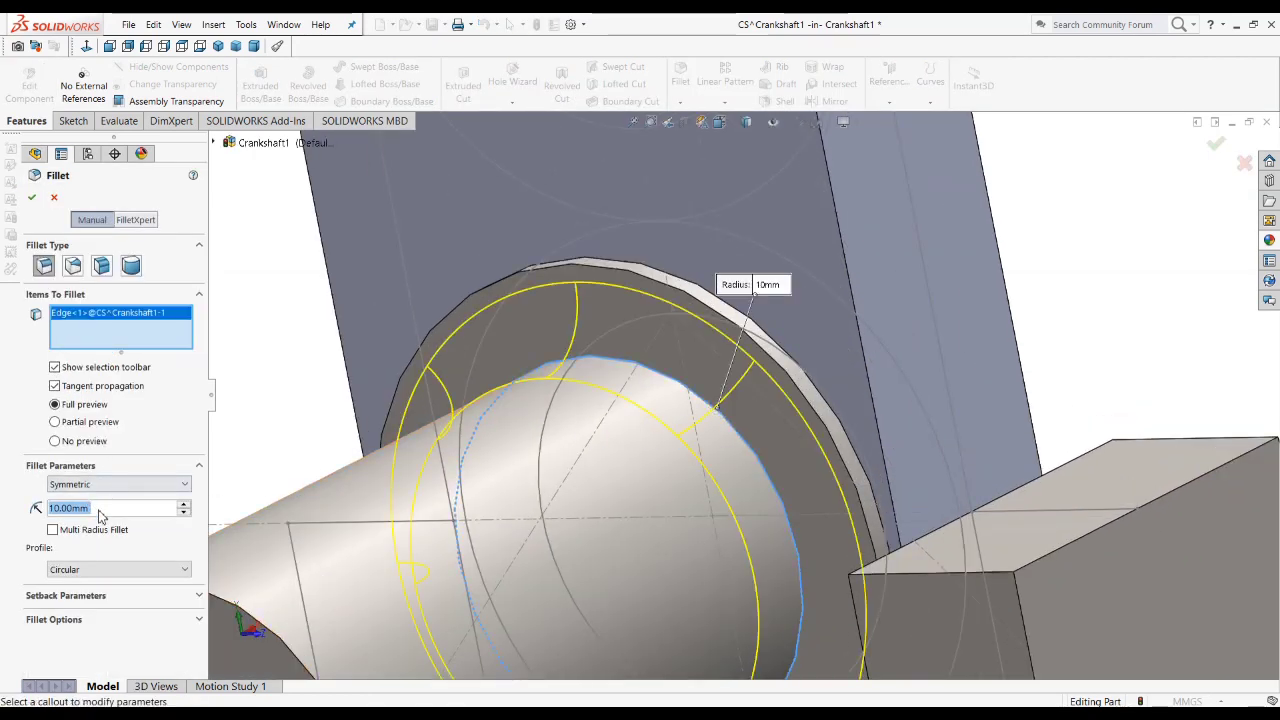
text(2)
key(Return)
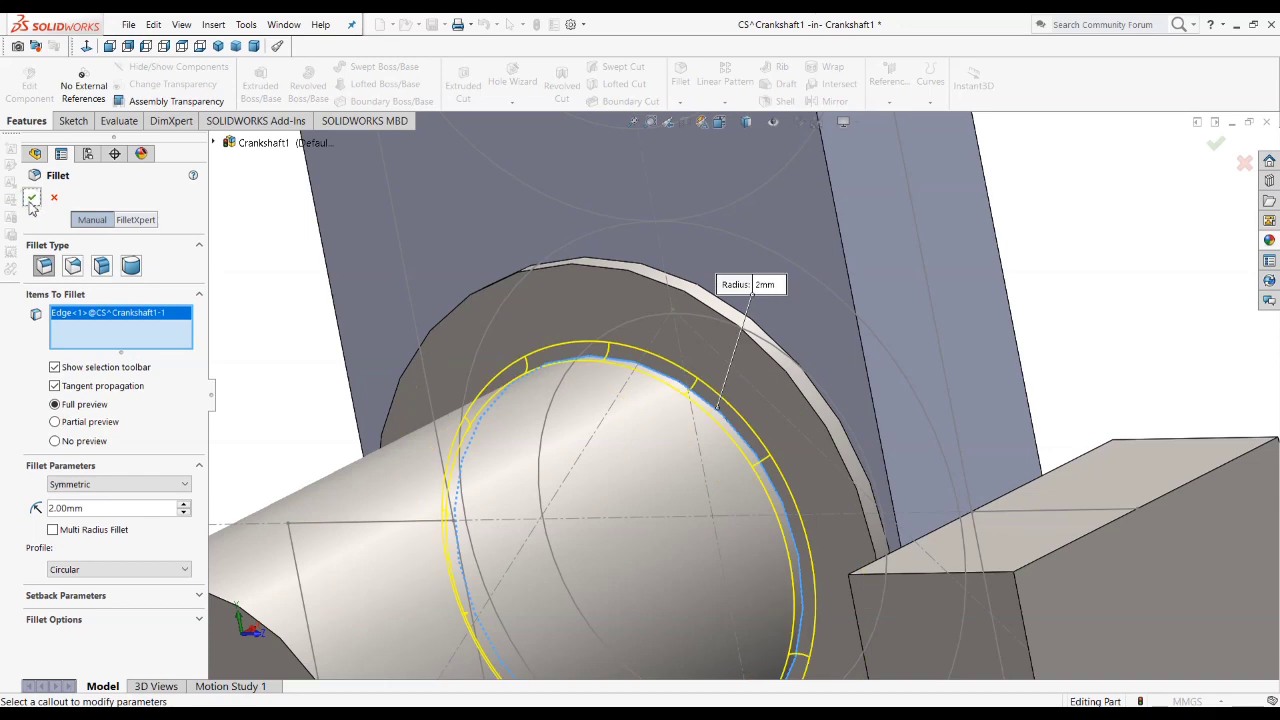
click(31, 201)
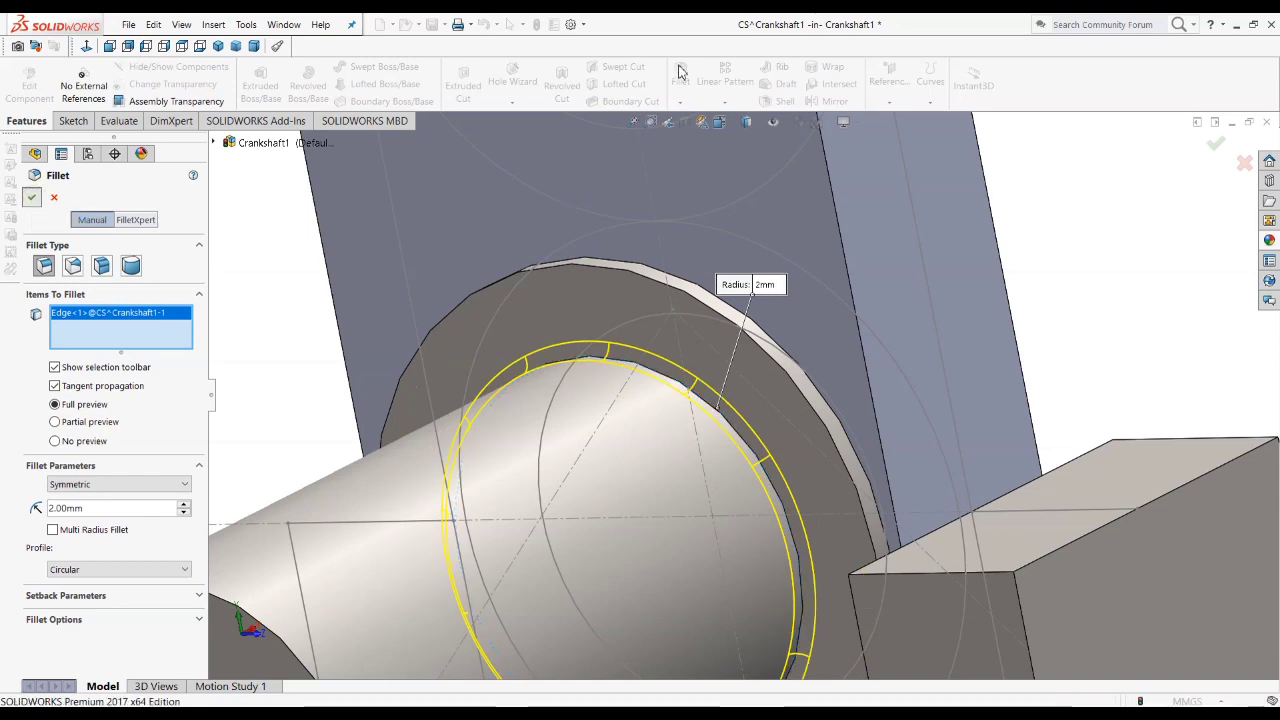
Step: Fillet the outer circular edge of the collar's front face with a 1 mm radius
key(Return)
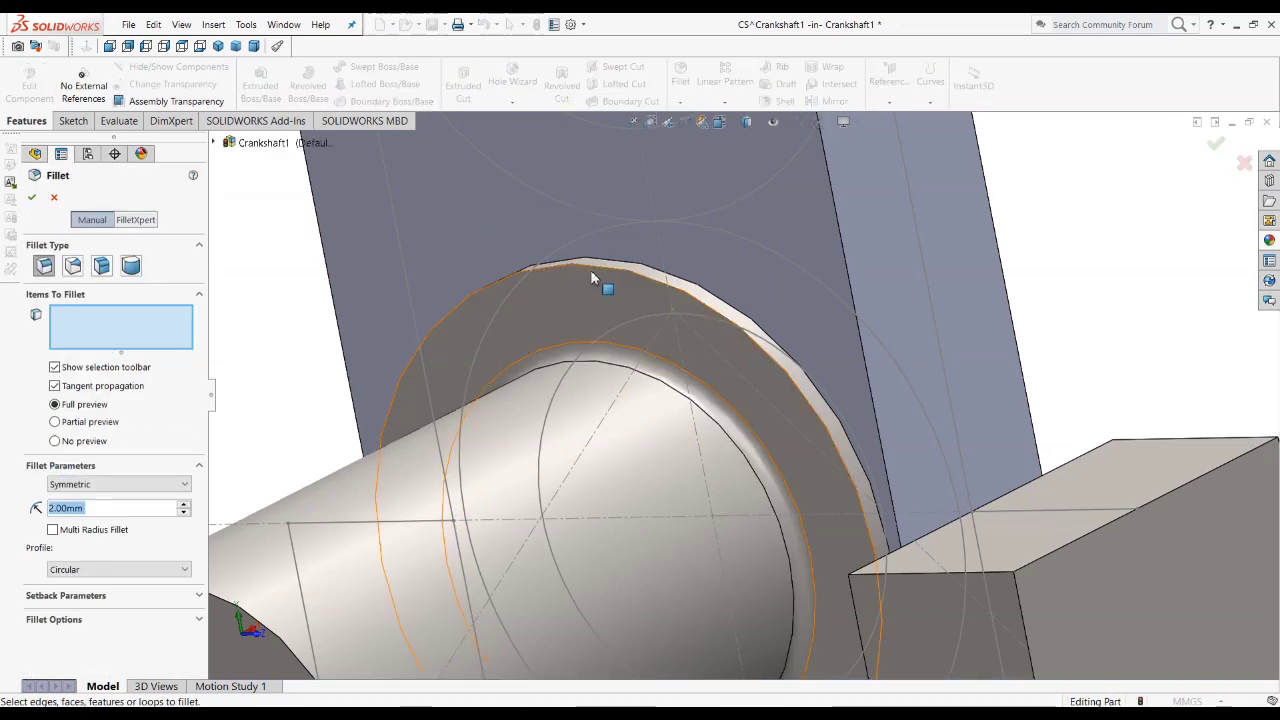
click(594, 267)
click(476, 305)
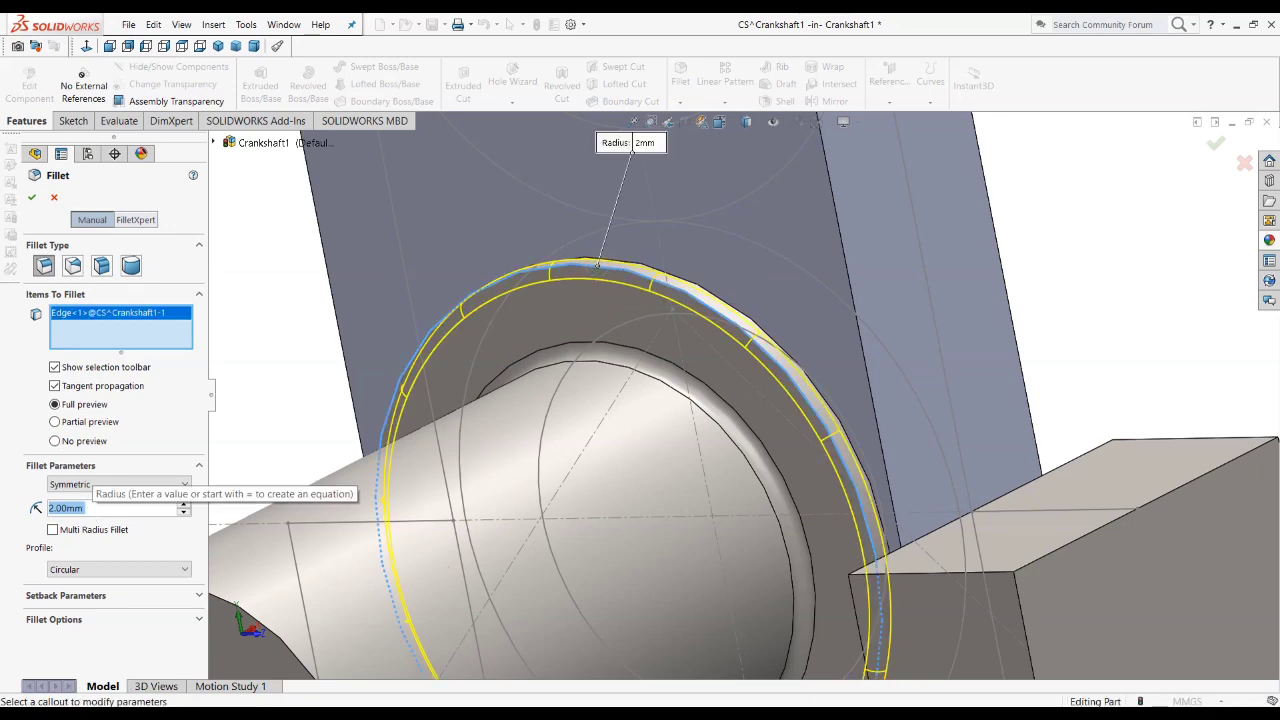
text(1)
key(Return)
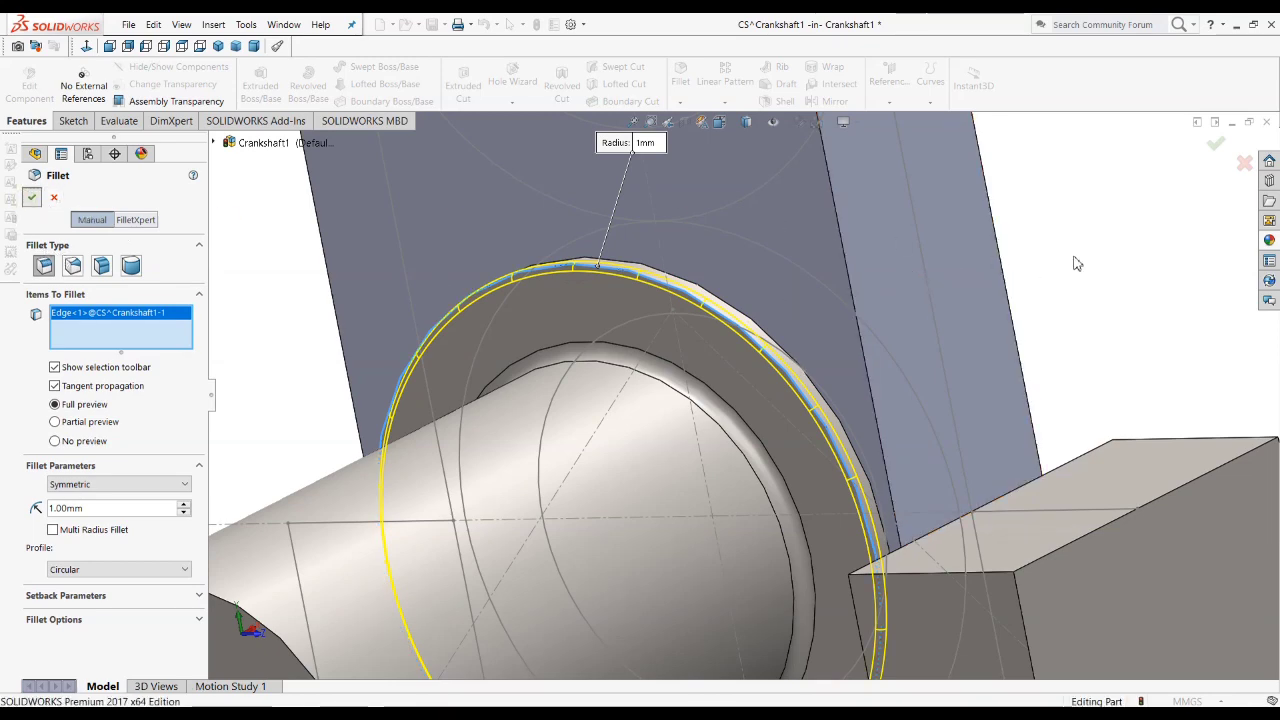
Step: Inspect the journal and collar fillets up close and in the standard orthographic views, ending in the front view
scroll(698, 336, down, 5)
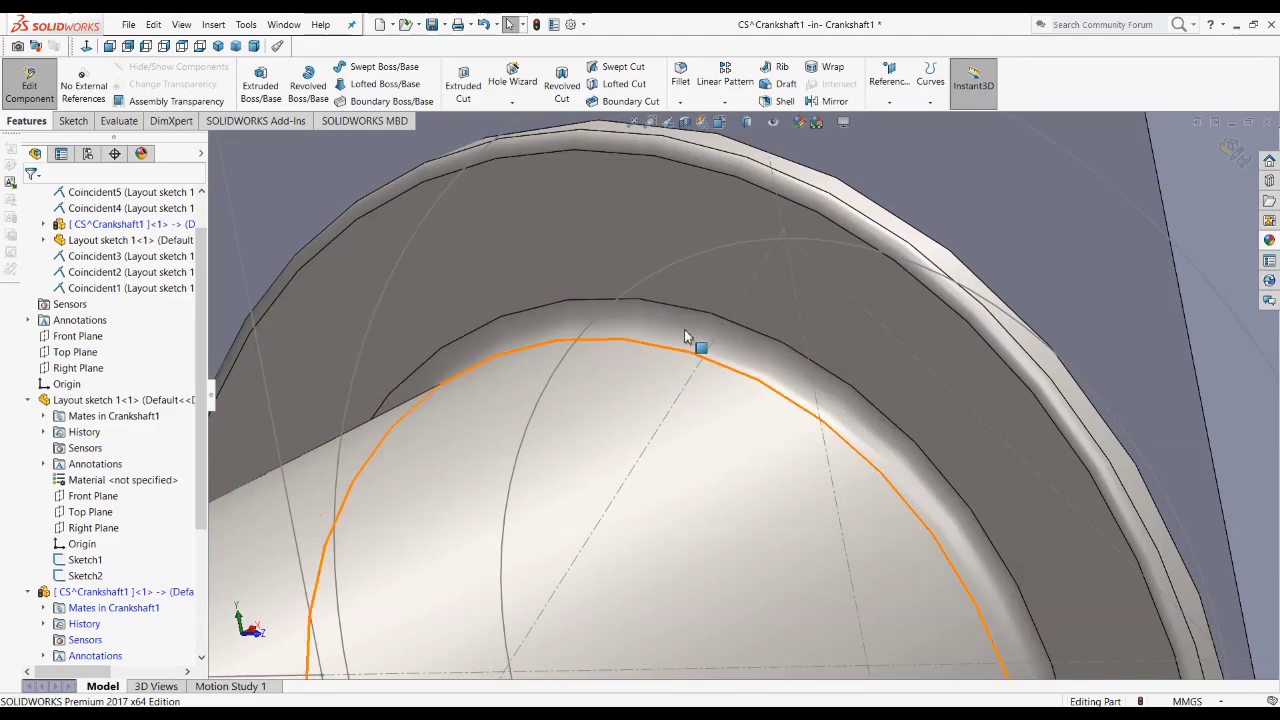
key(f)
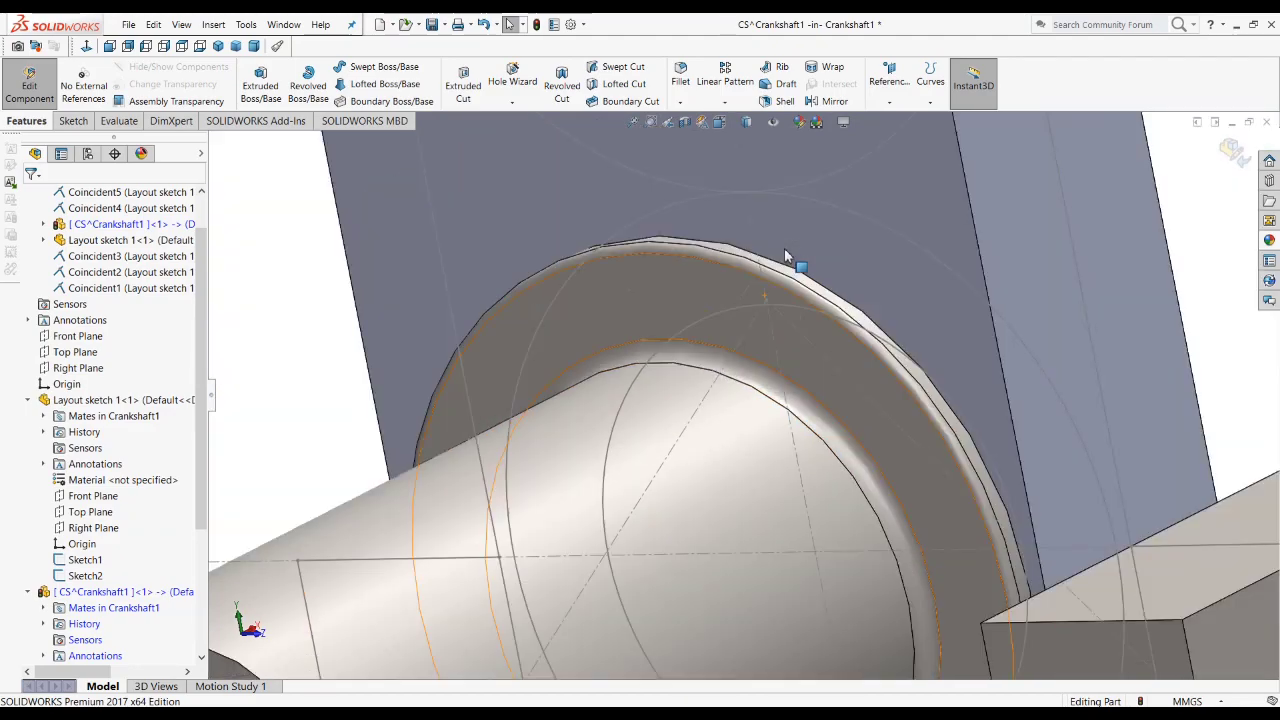
click(127, 47)
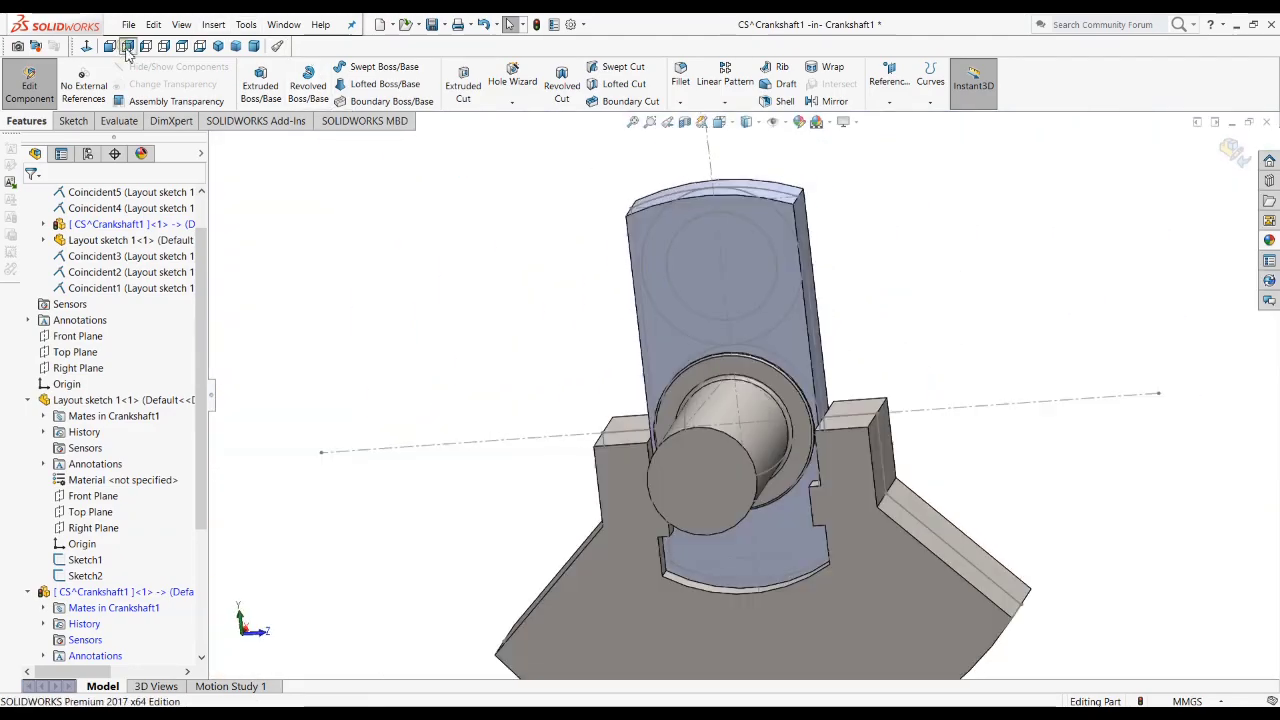
click(147, 47)
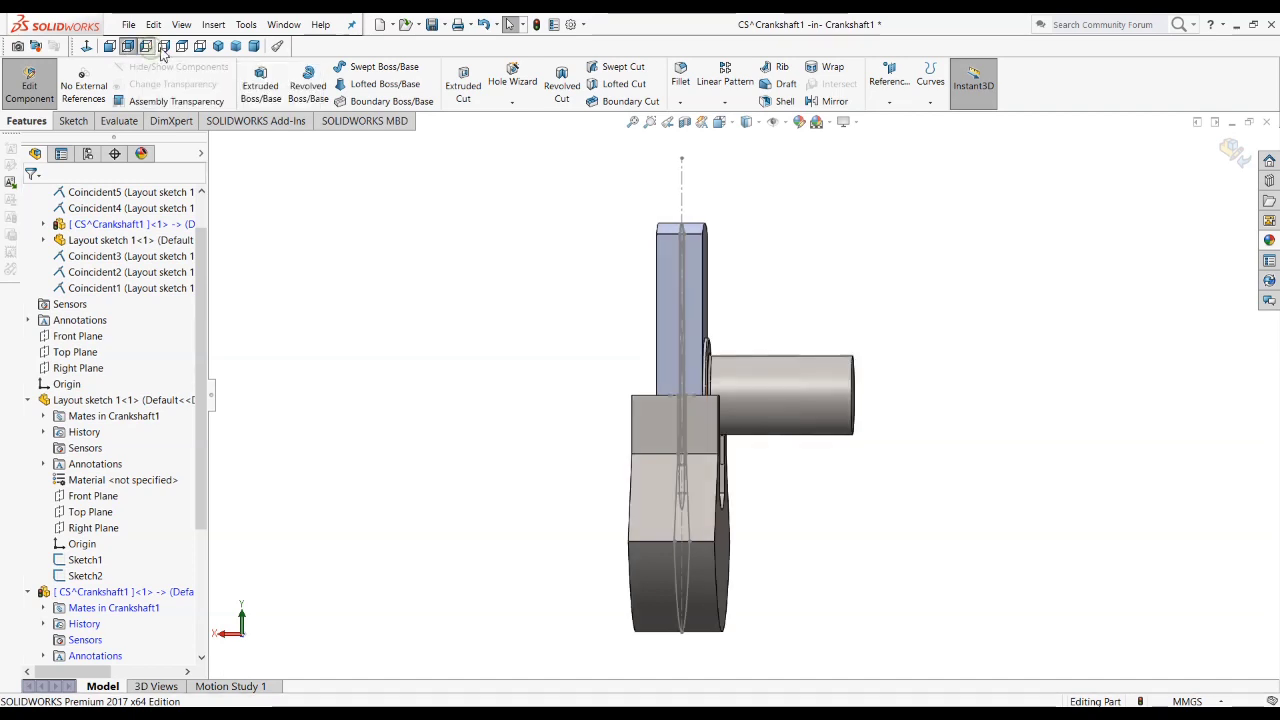
click(164, 47)
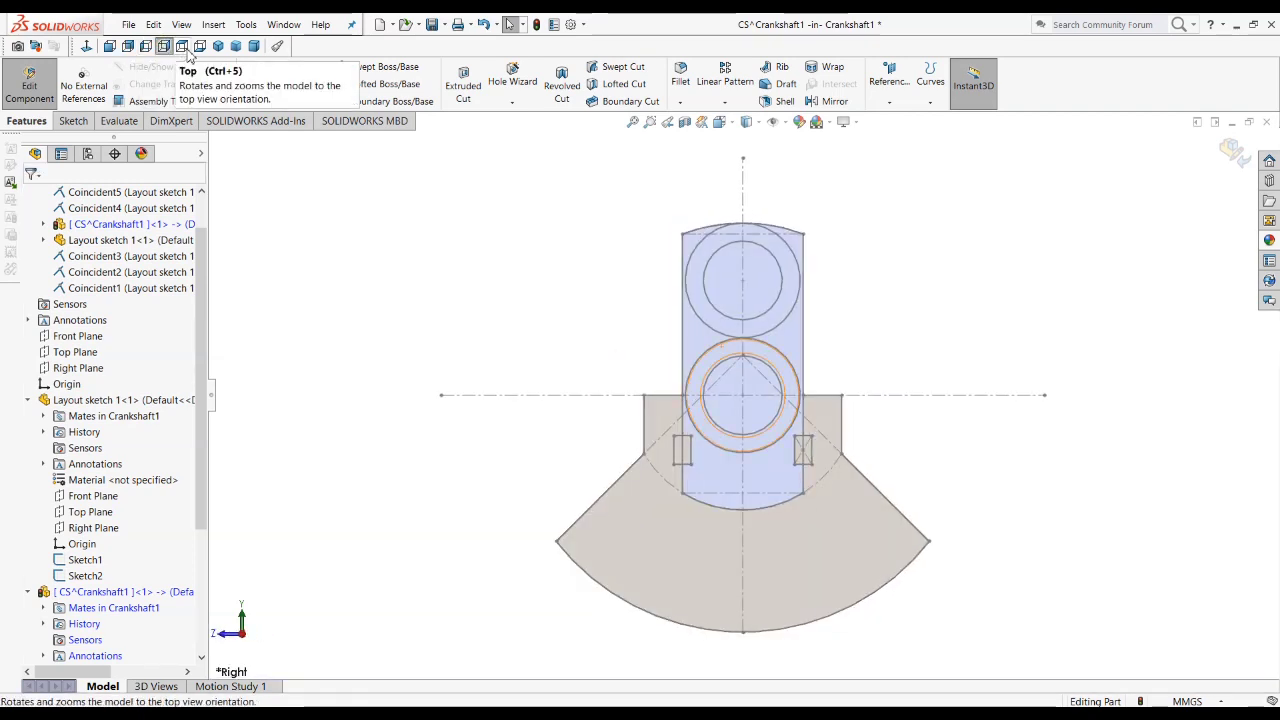
click(182, 46)
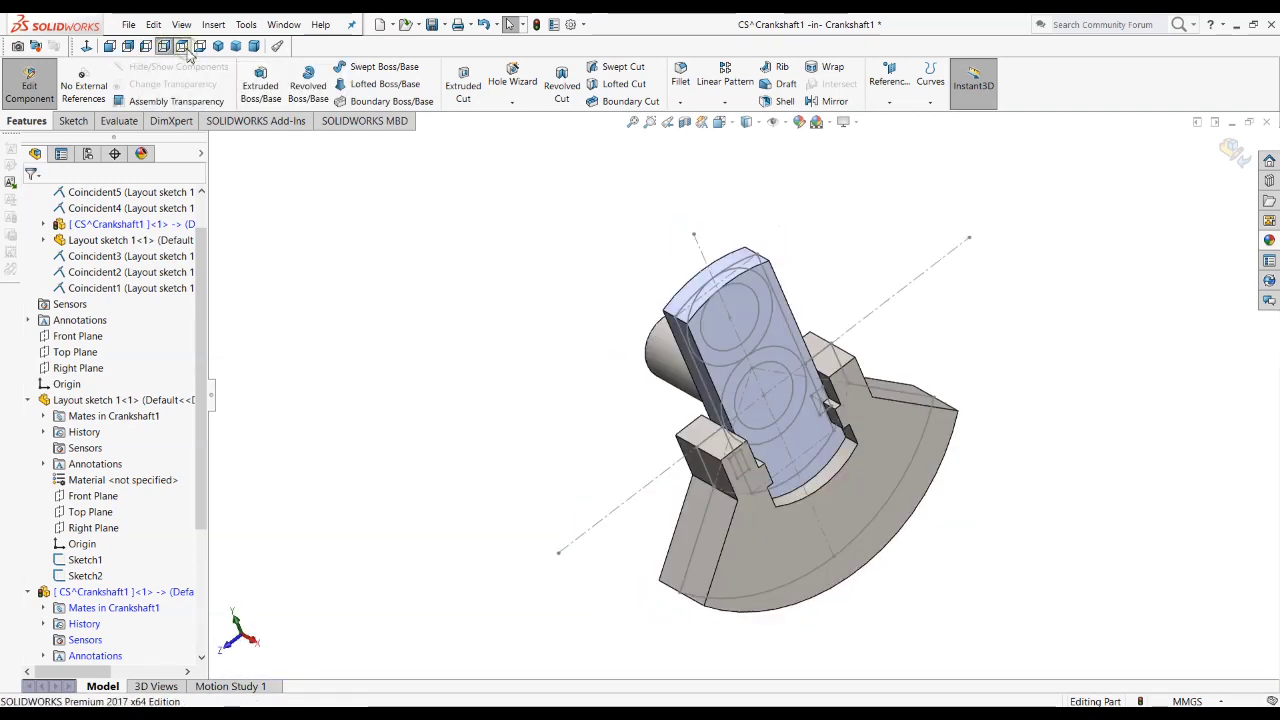
click(110, 46)
scroll(745, 381, down, 5)
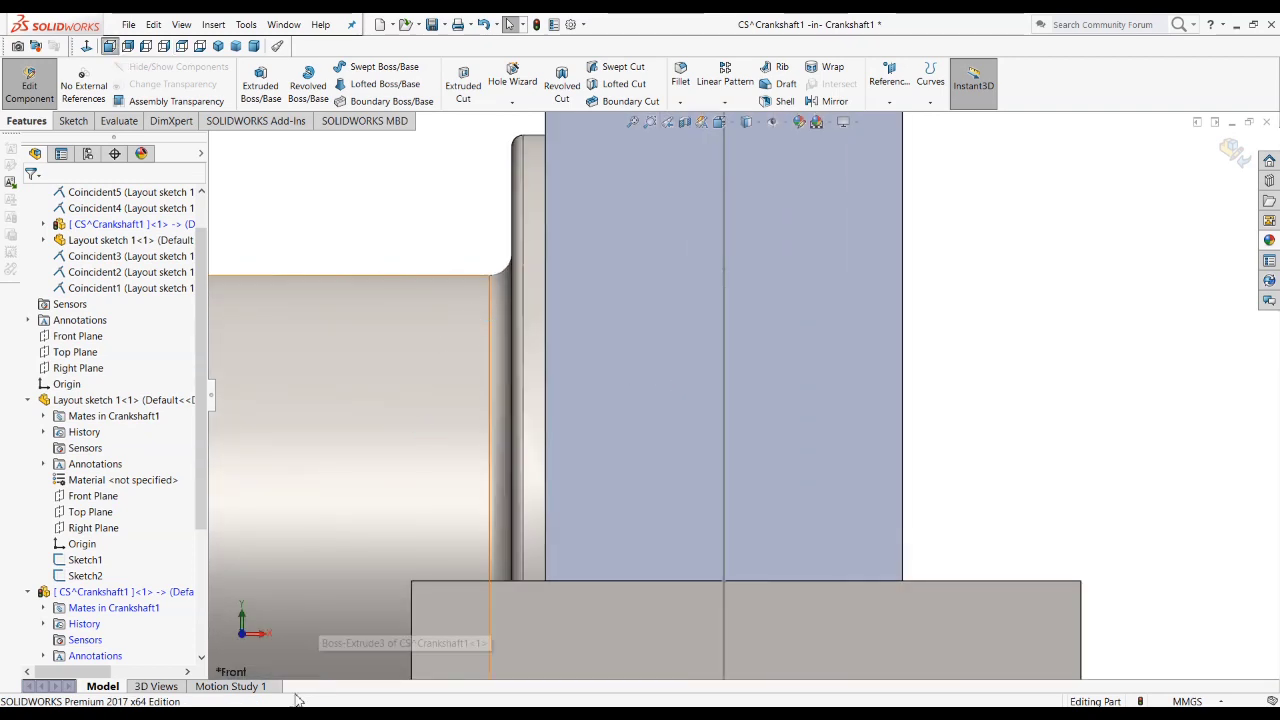
Step: Compare the journal, collar and fillet profile in the front view with the drawing's front view
click(336, 711)
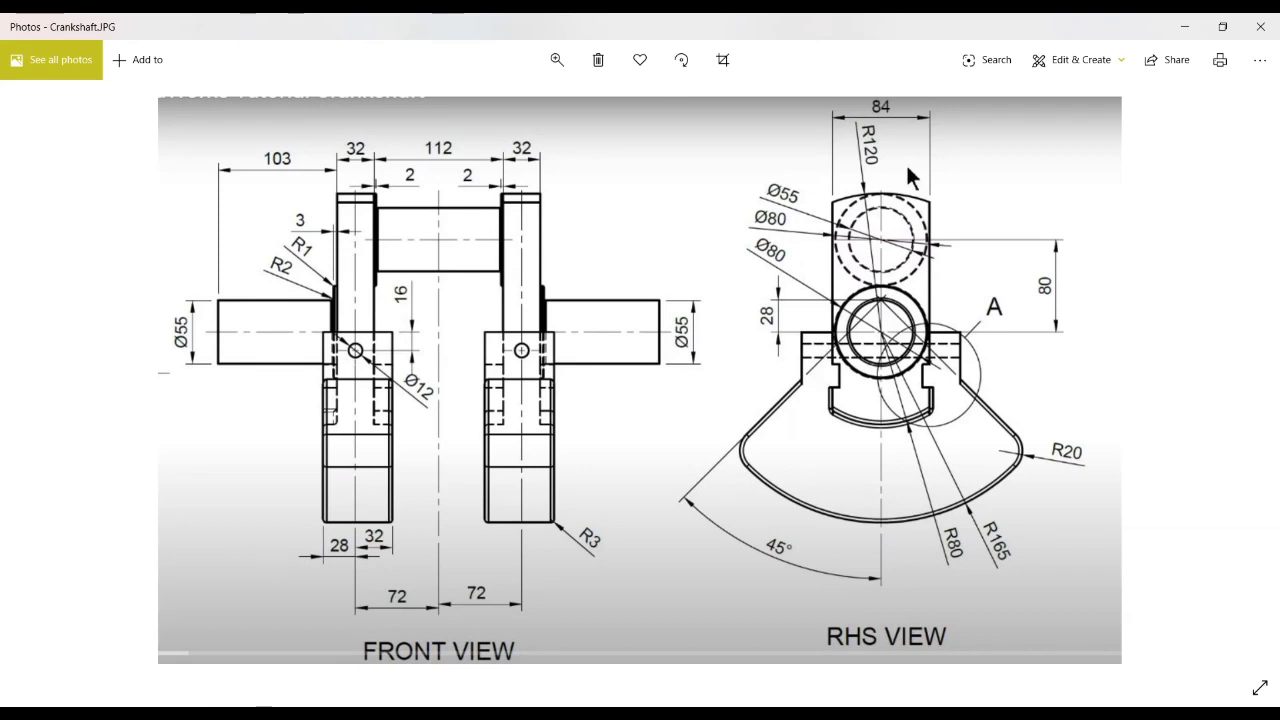
key(alt+Tab)
scroll(507, 340, up, 4)
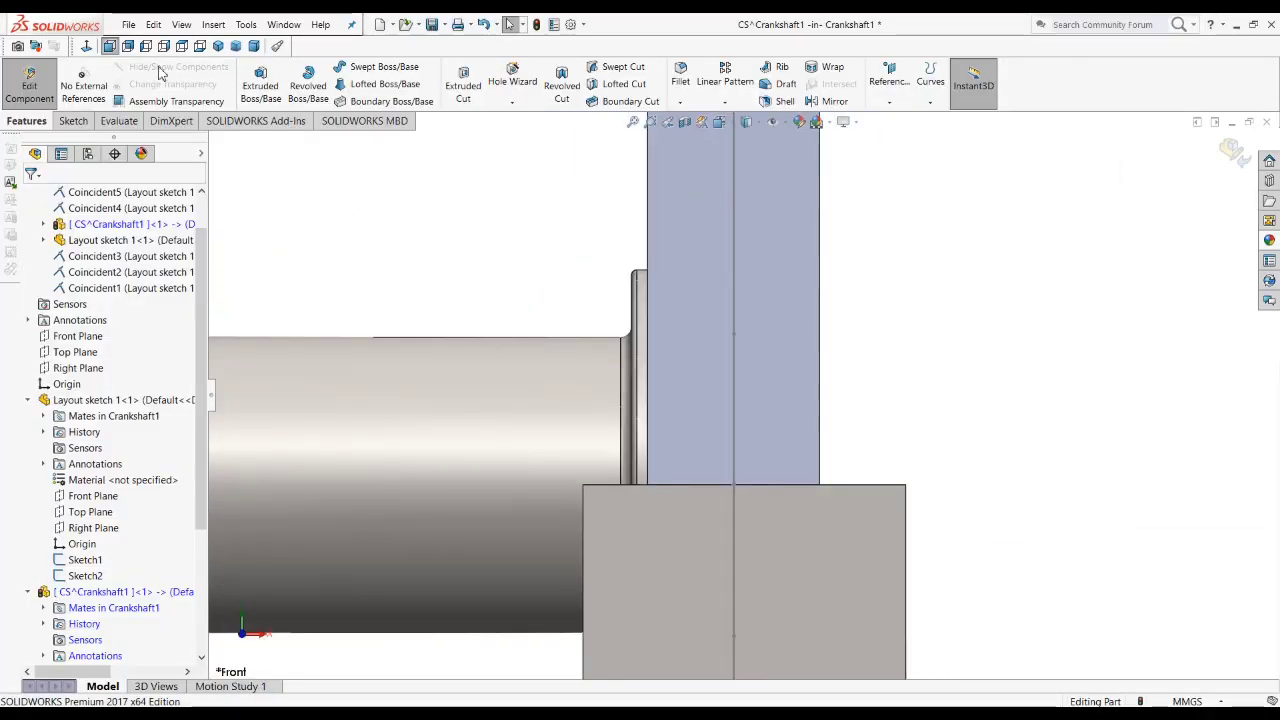
click(110, 46)
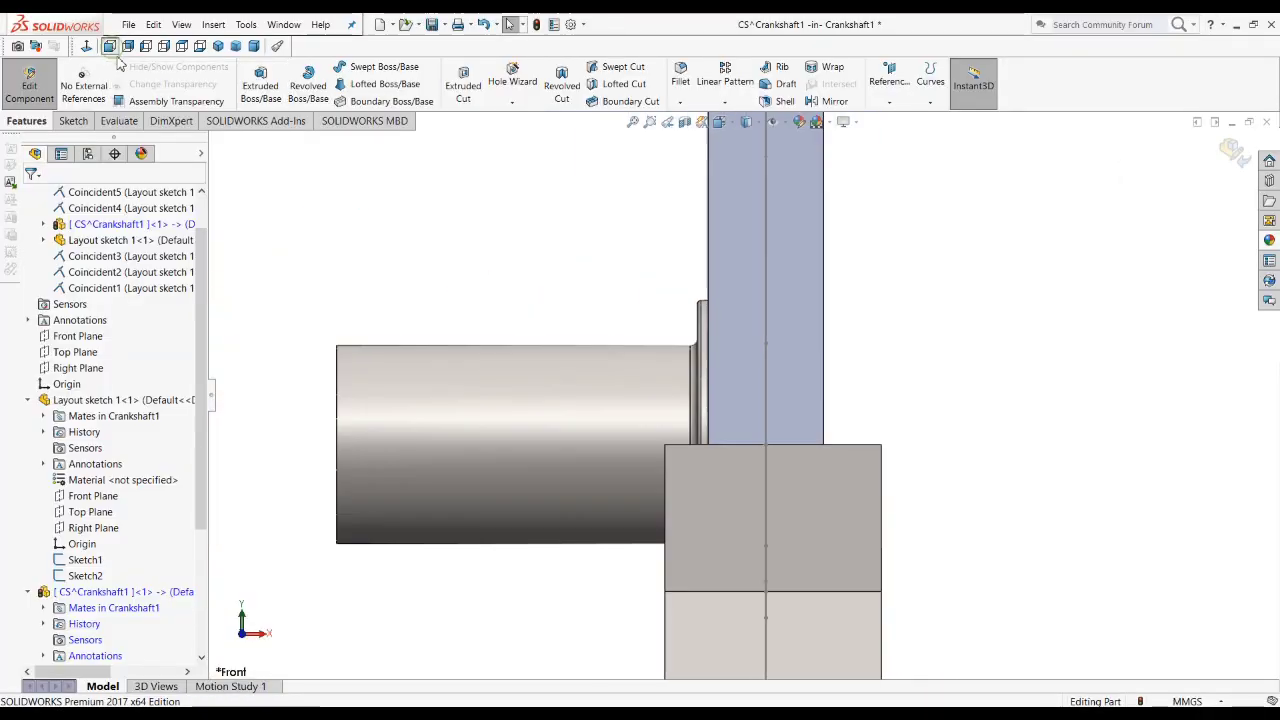
scroll(800, 370, down, 5)
scroll(730, 310, down, 2)
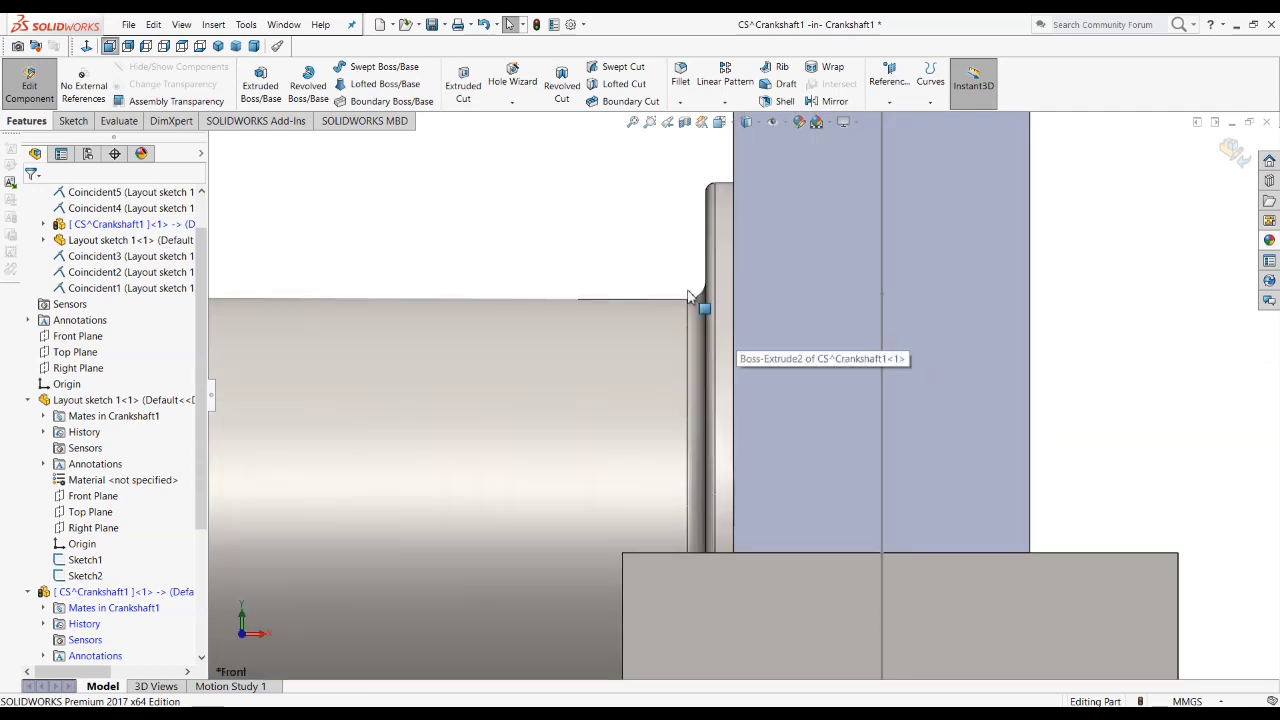
scroll(670, 392, up, 8)
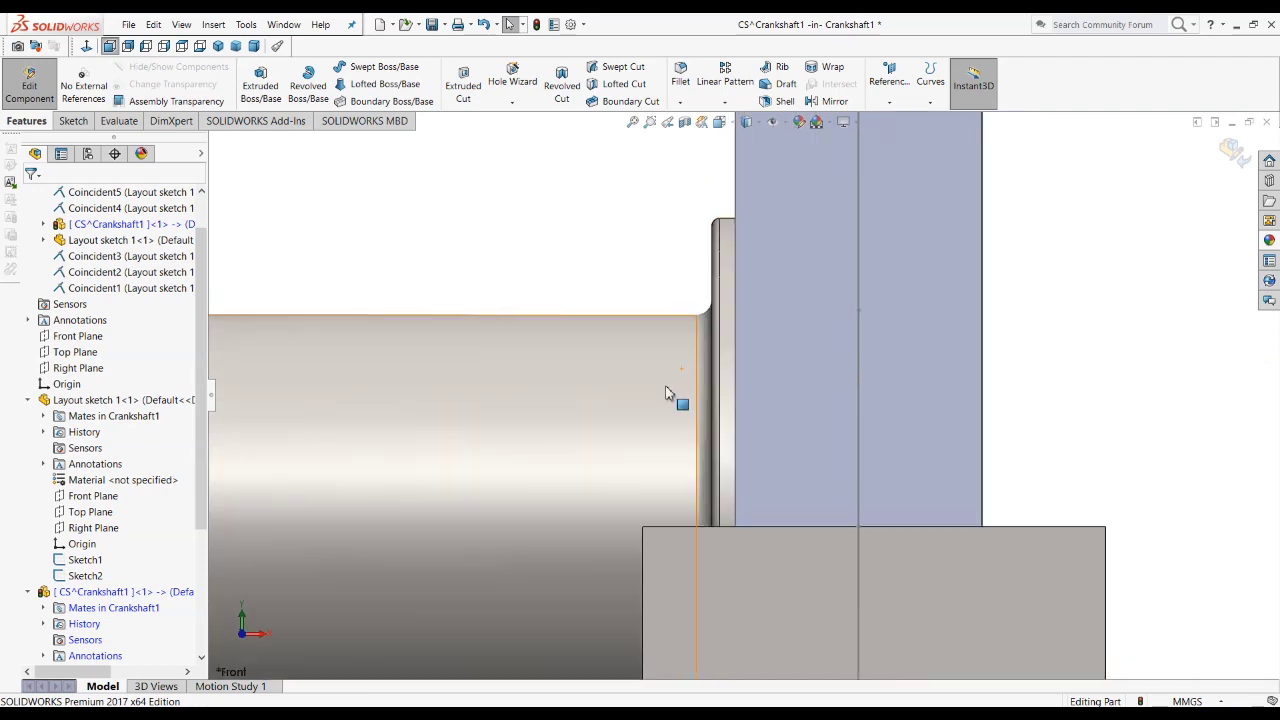
Step: Compare the model's front view with the drawing using hidden-lines-visible and wireframe display, and return to shaded display with edges
click(759, 122)
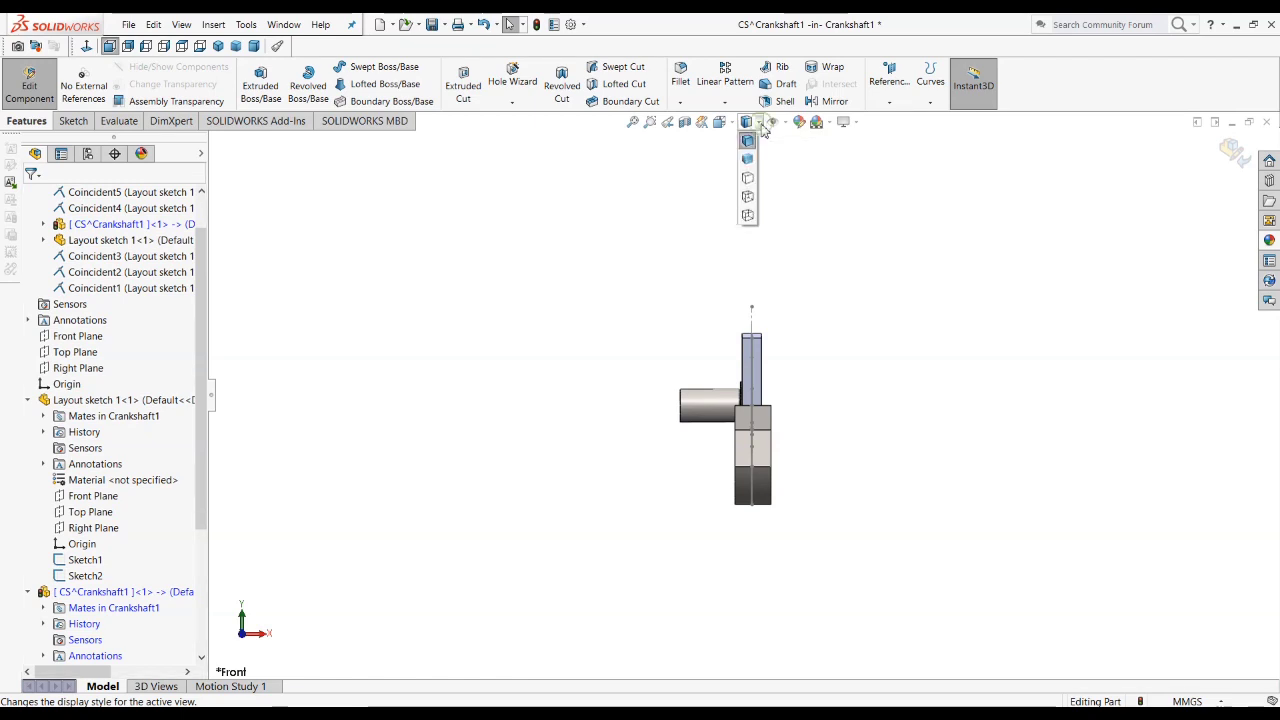
click(747, 199)
scroll(755, 455, down, 2)
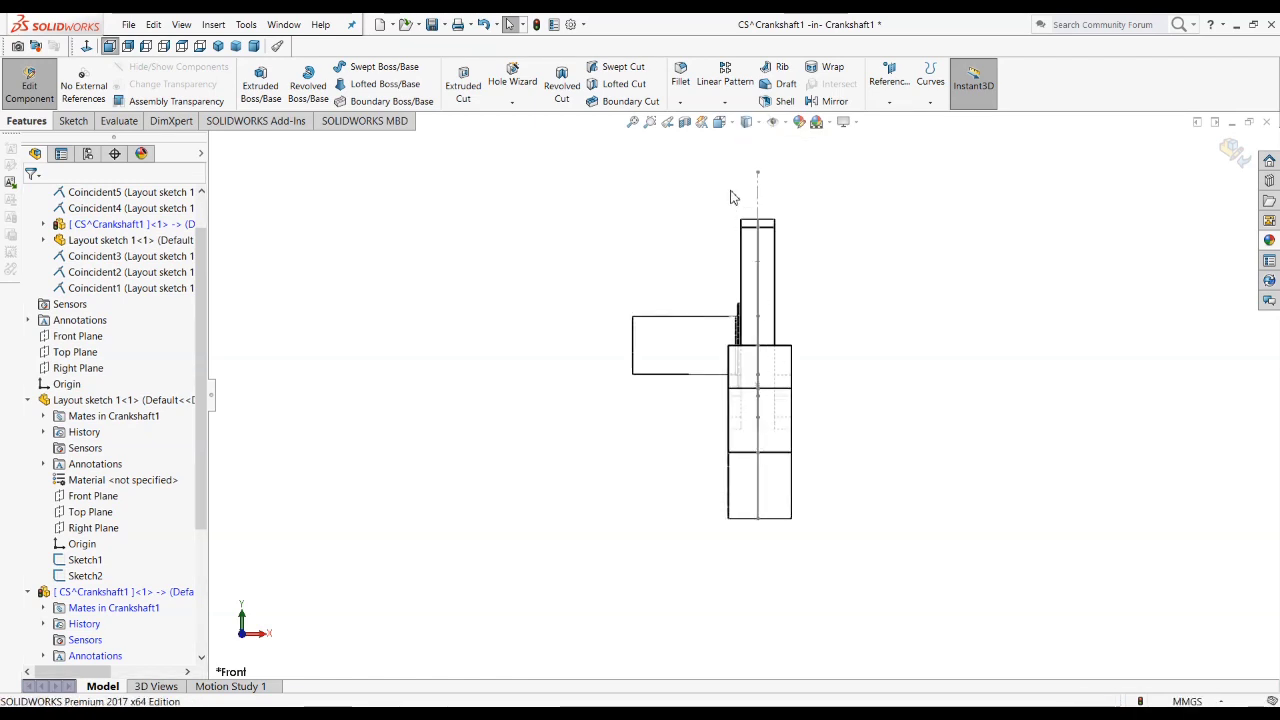
click(759, 122)
click(750, 217)
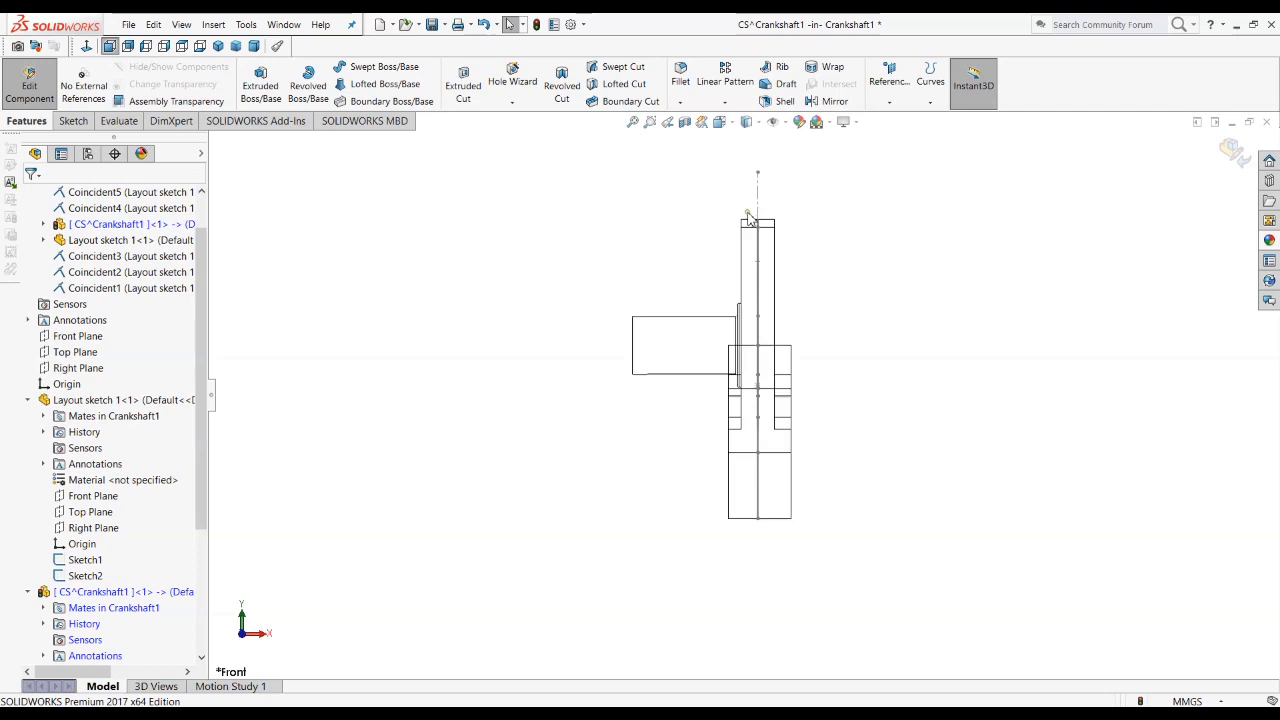
scroll(749, 434, down, 3)
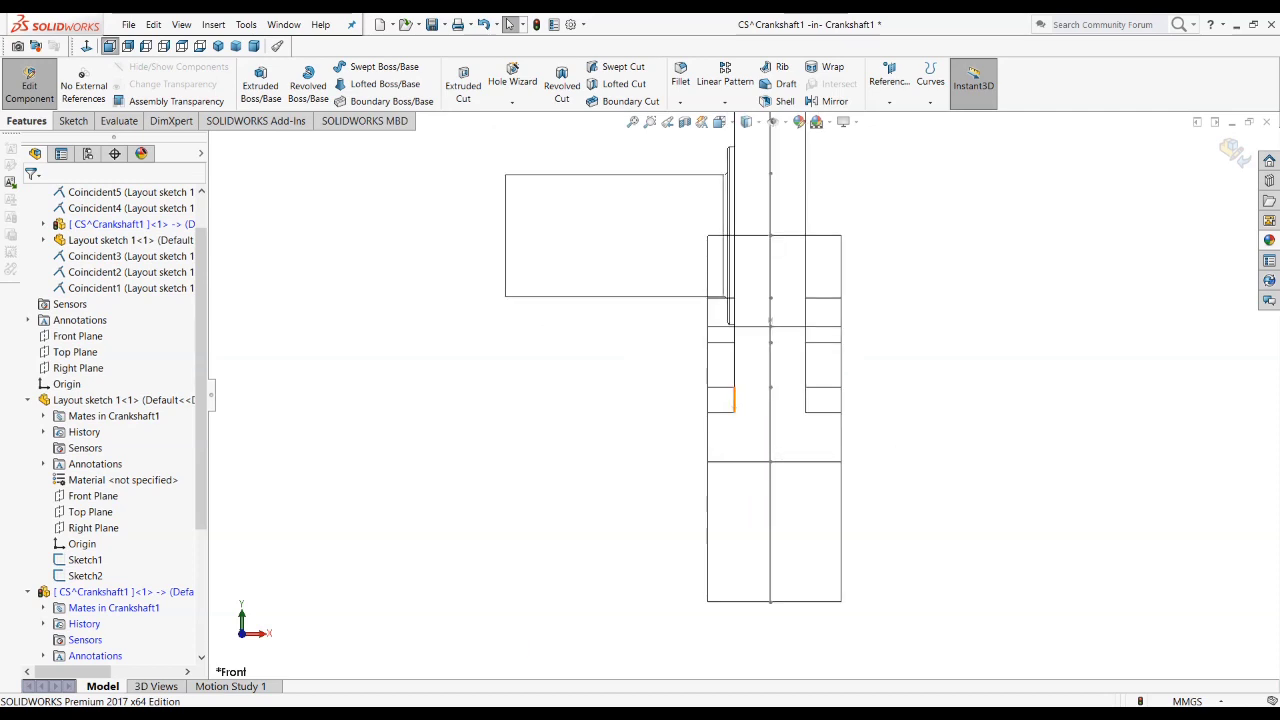
key(alt+Tab)
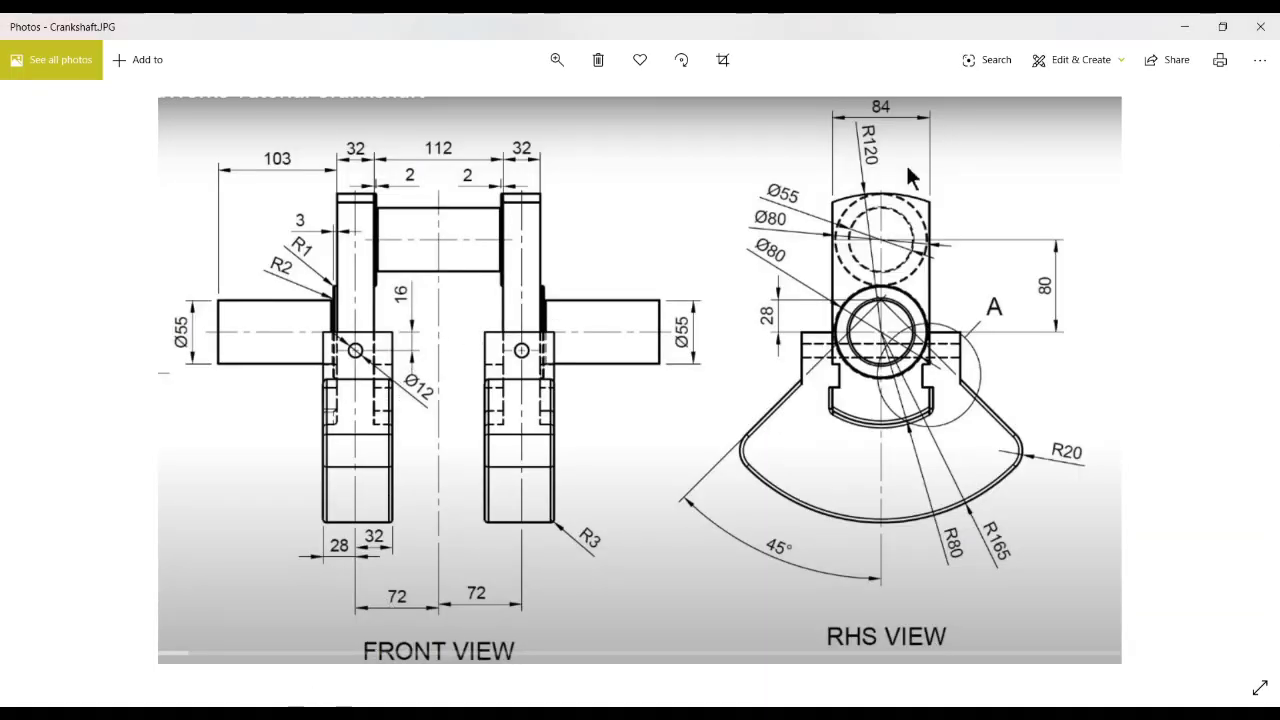
key(alt+Tab)
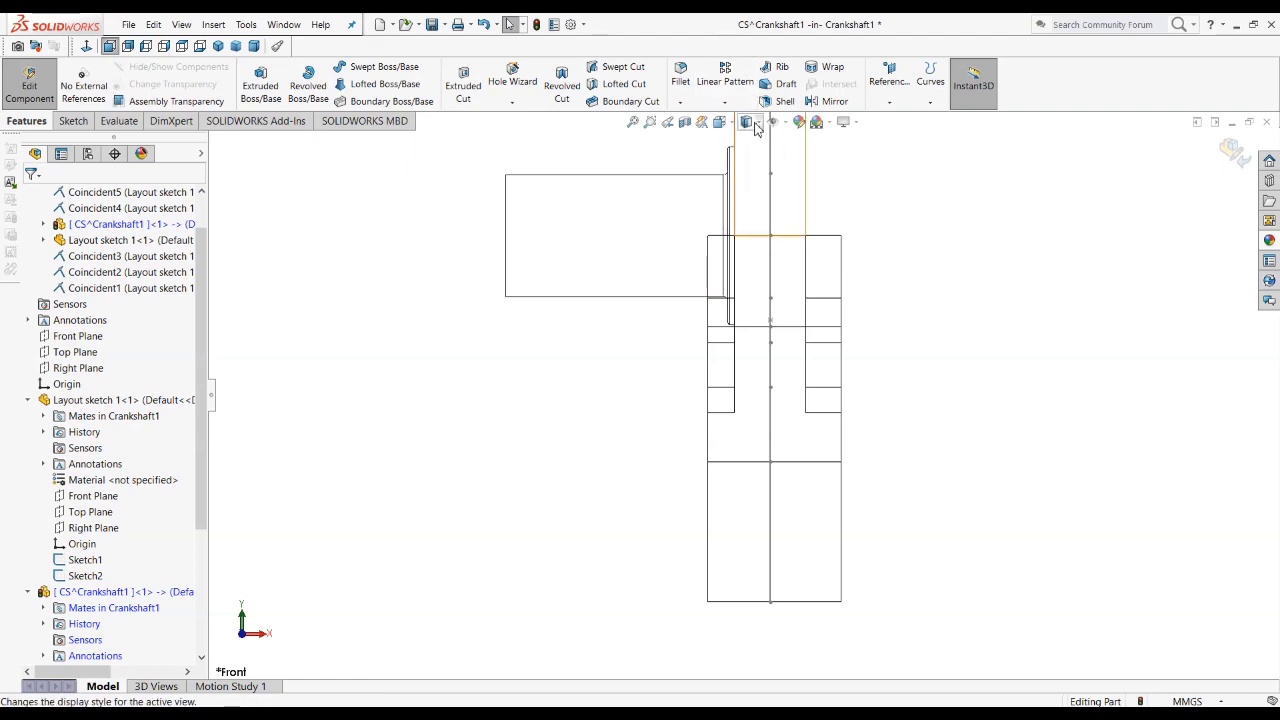
click(755, 126)
click(757, 157)
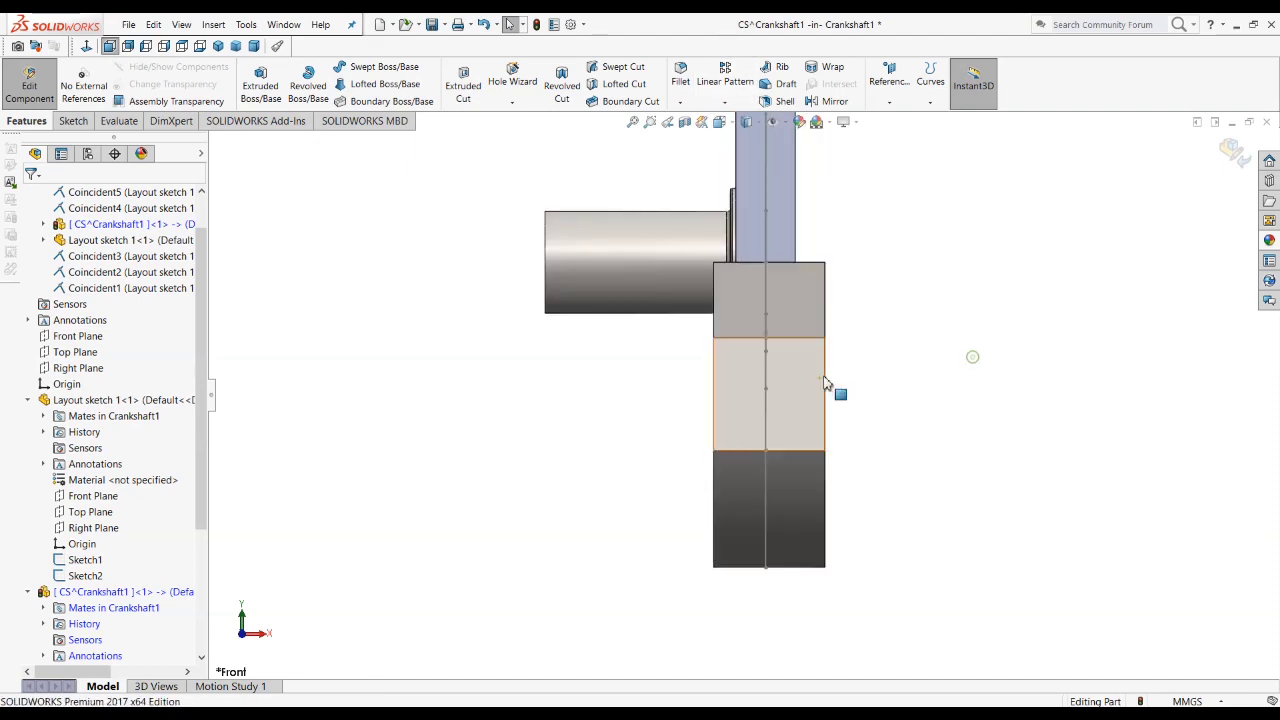
Step: Examine the web's face opposite the shaft journal and consult the crankshaft drawing for the features on that side
scroll(825, 383, up, 3)
middle_drag(725, 385, 700, 470)
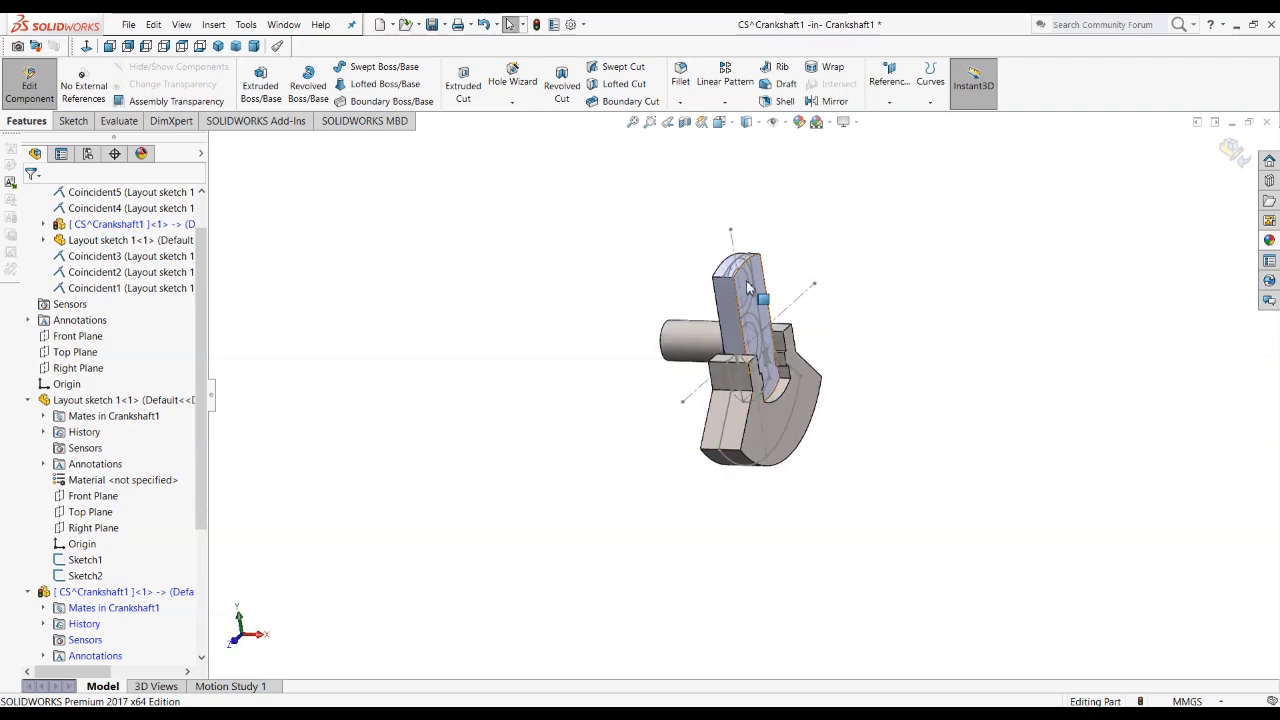
click(748, 288)
key(alt+Tab)
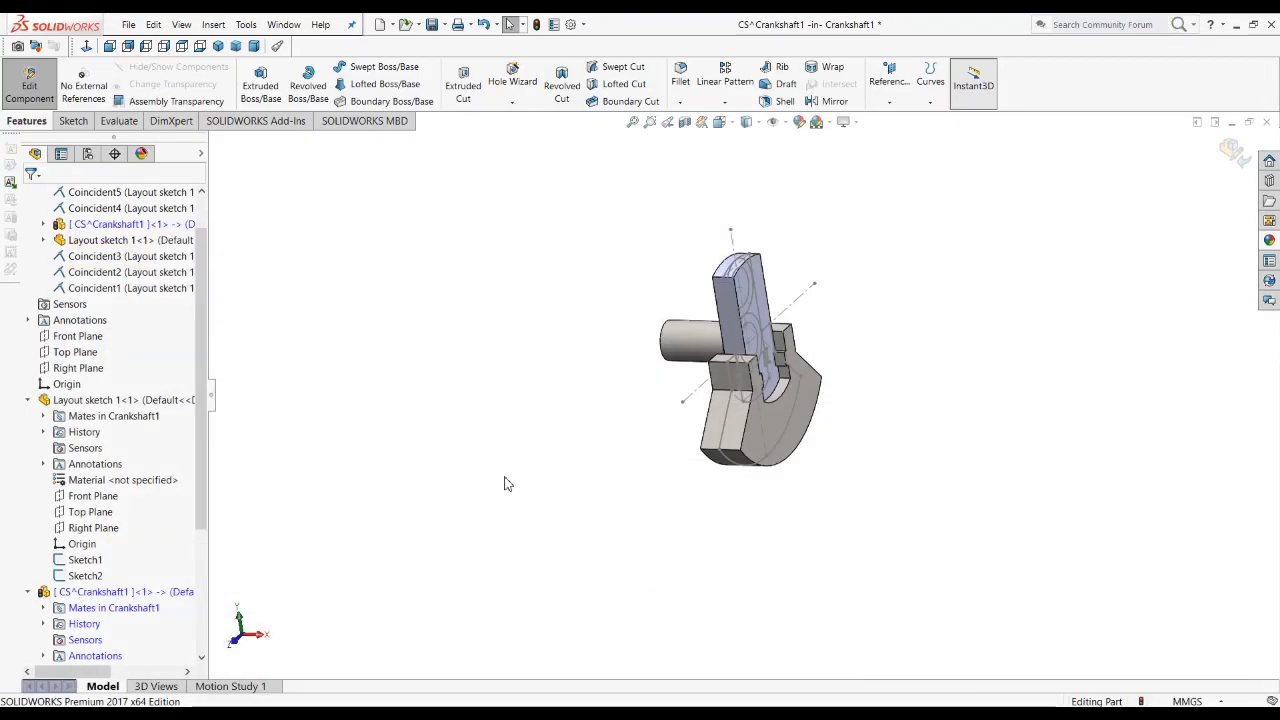
Step: Start a sketch on the web face opposite the shaft journal and hide the CS part's solid body
scroll(786, 288, down, 5)
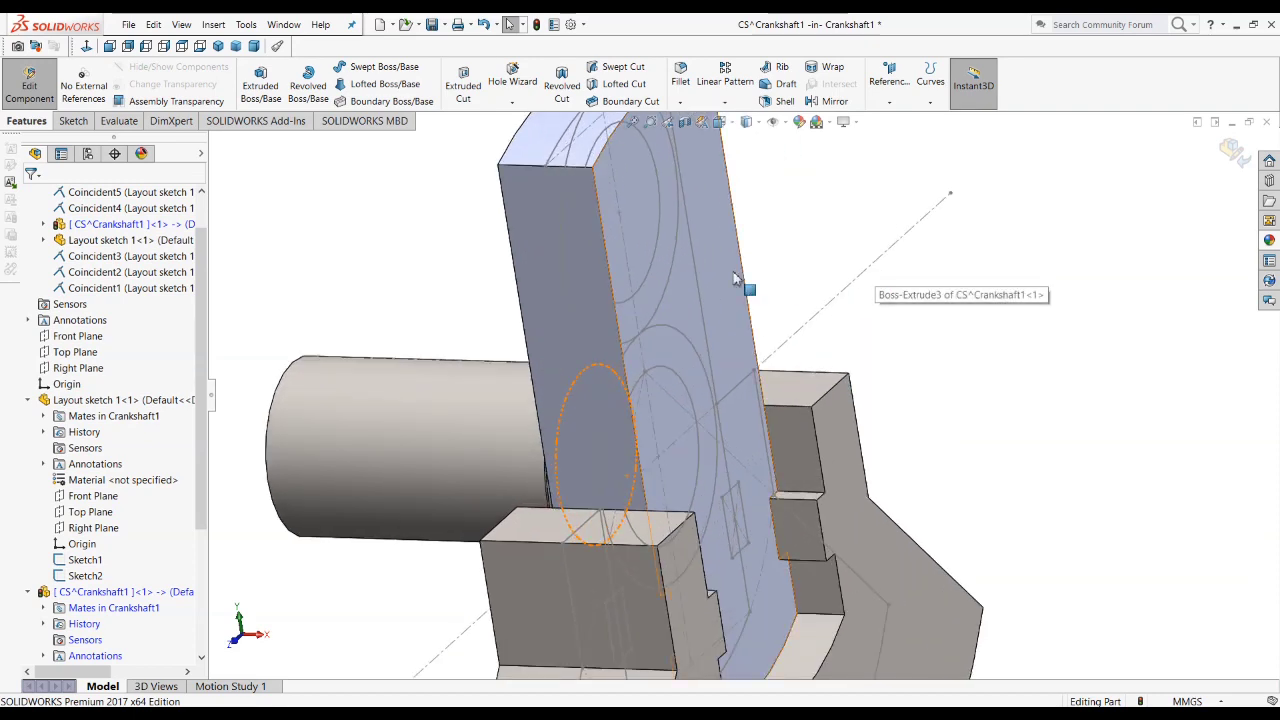
click(722, 283)
click(779, 243)
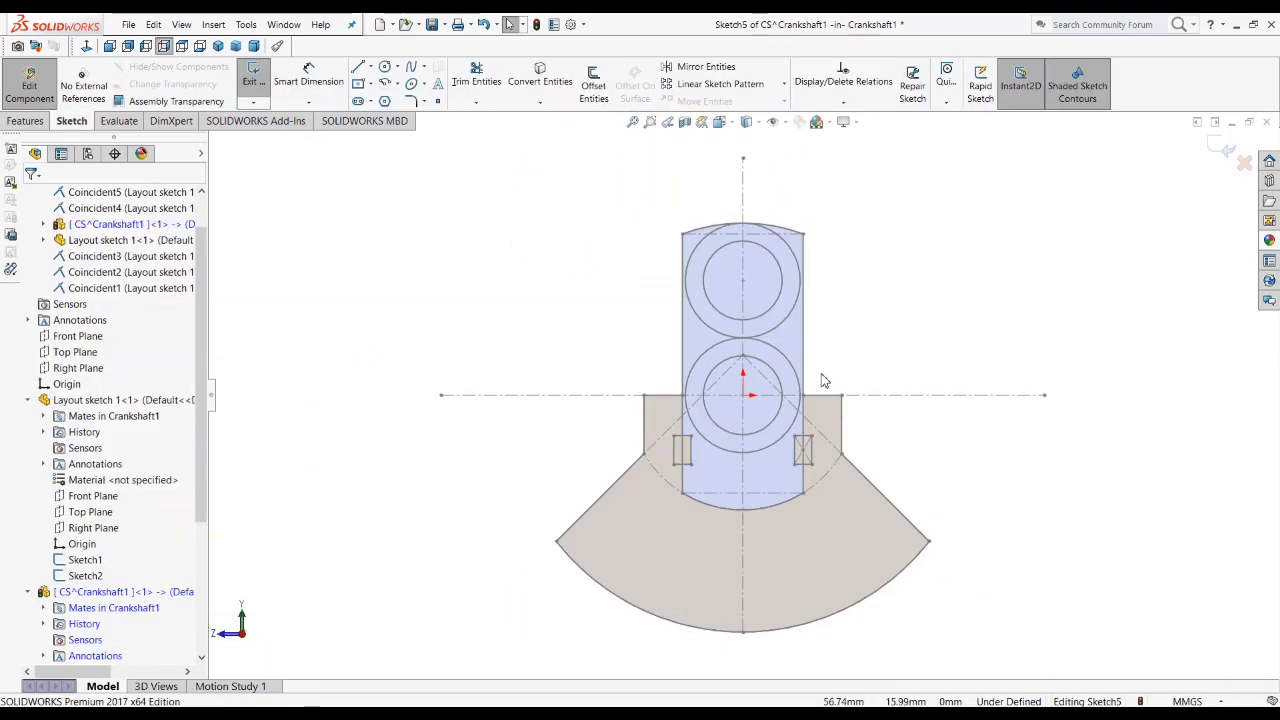
scroll(85, 615, down, 4)
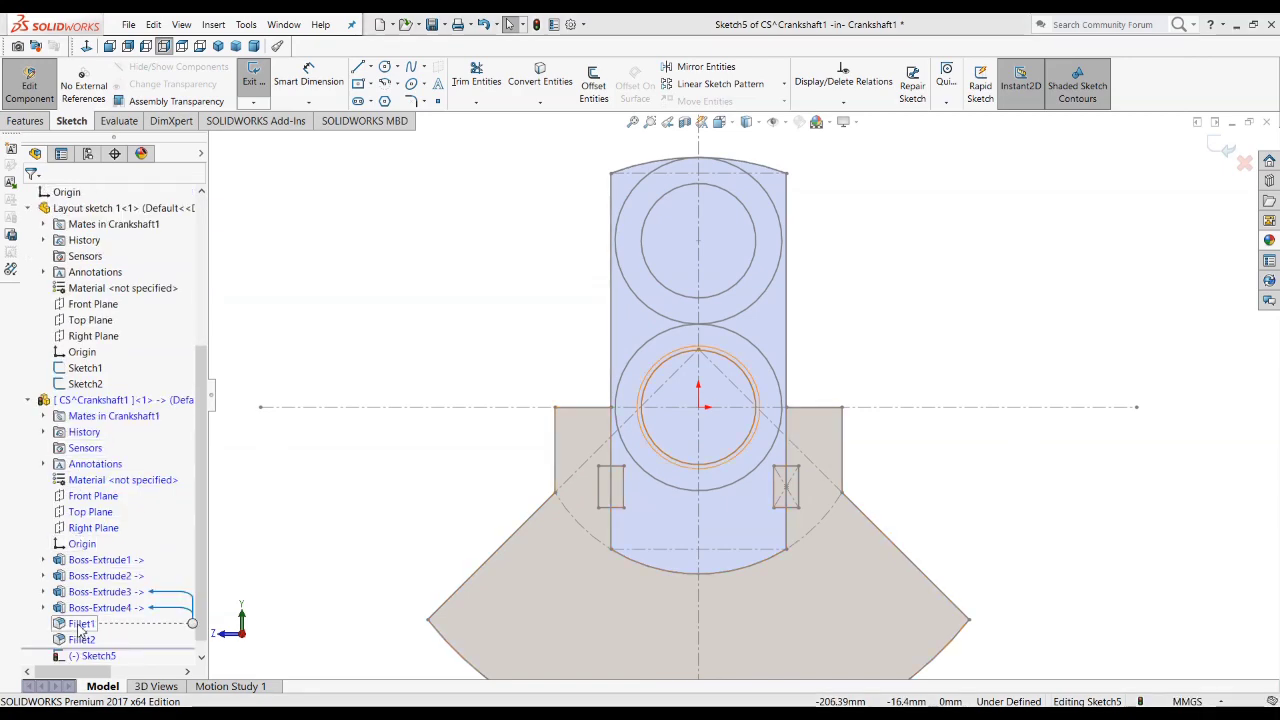
click(100, 560)
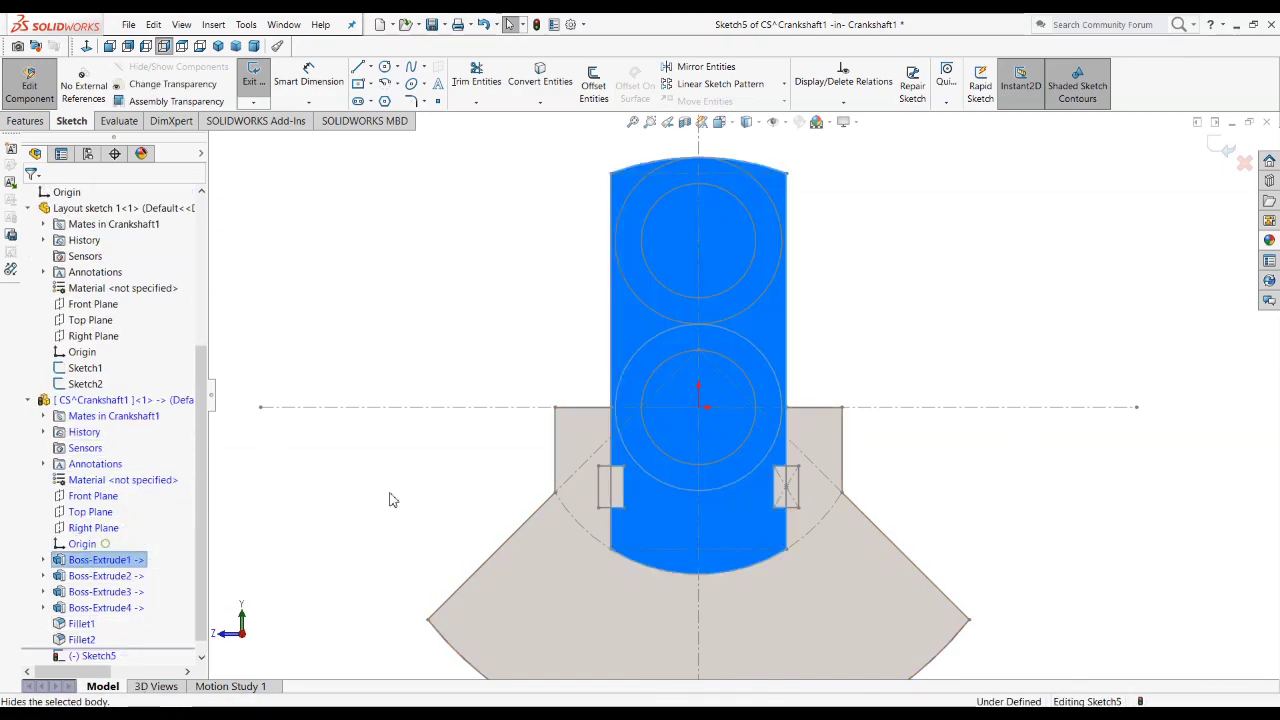
Step: Convert the layout's upper 80 mm circle into the sketch and finish the sketch
click(744, 287)
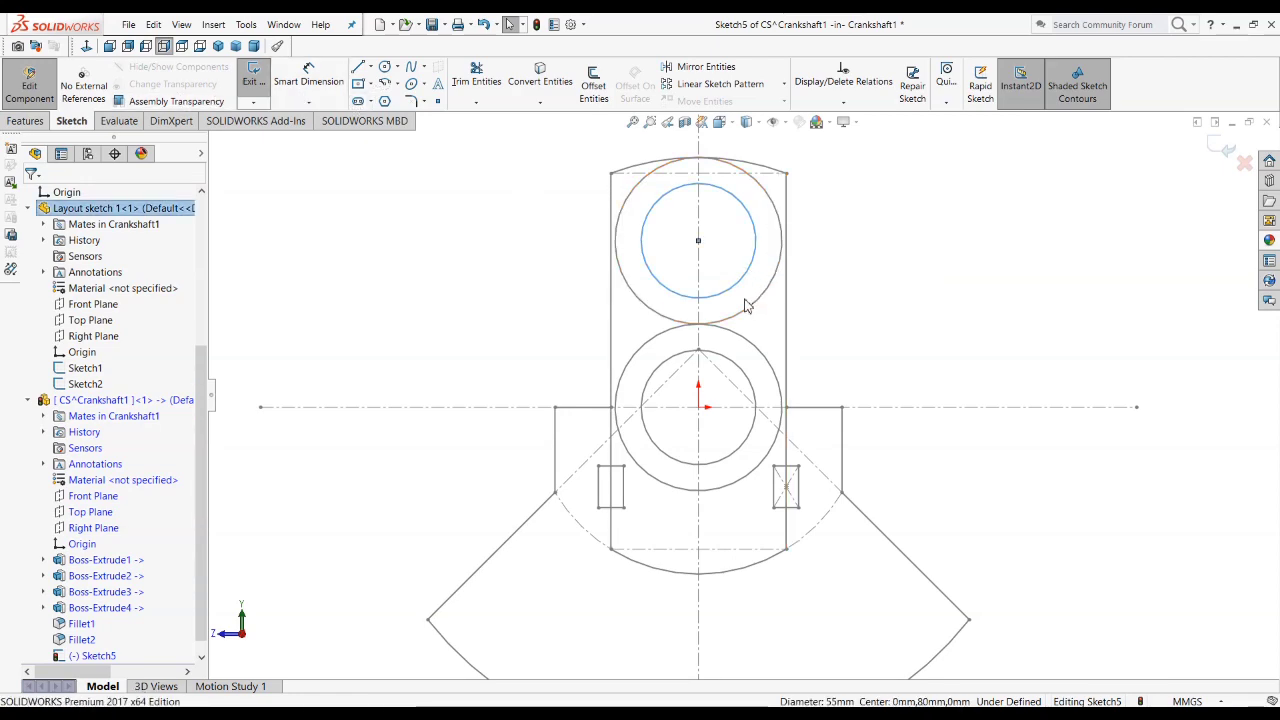
click(752, 312)
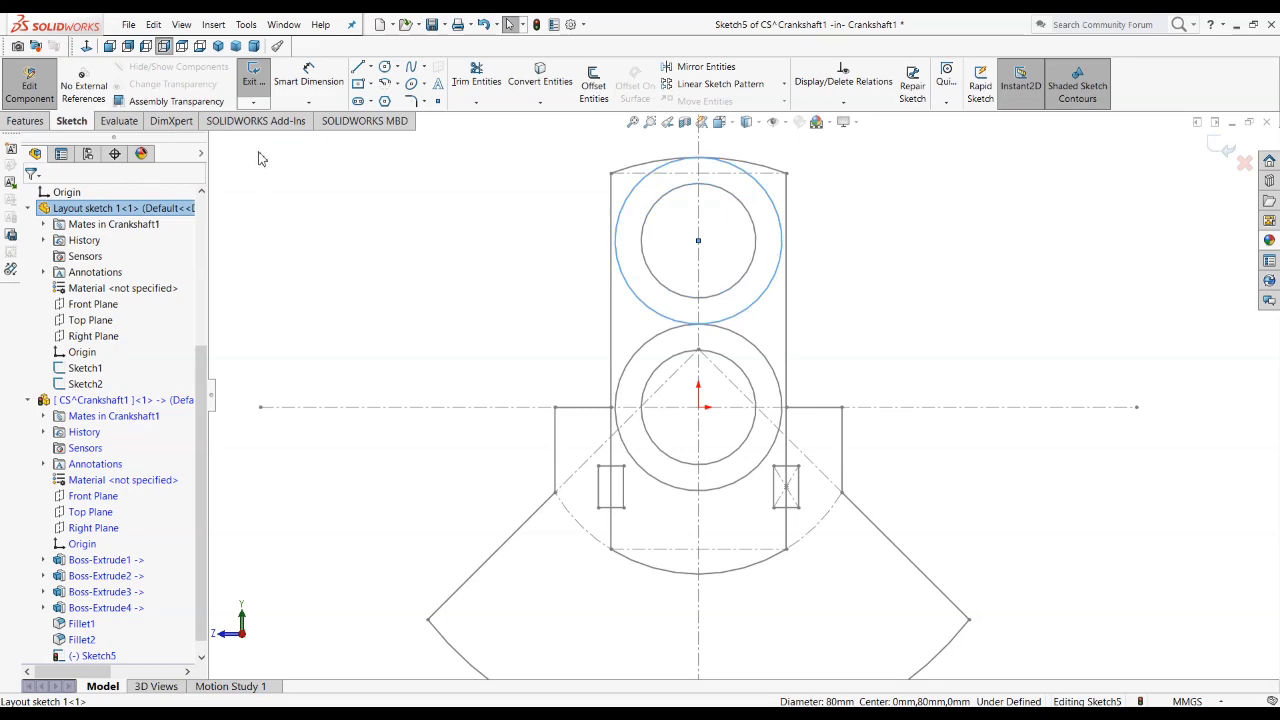
click(540, 75)
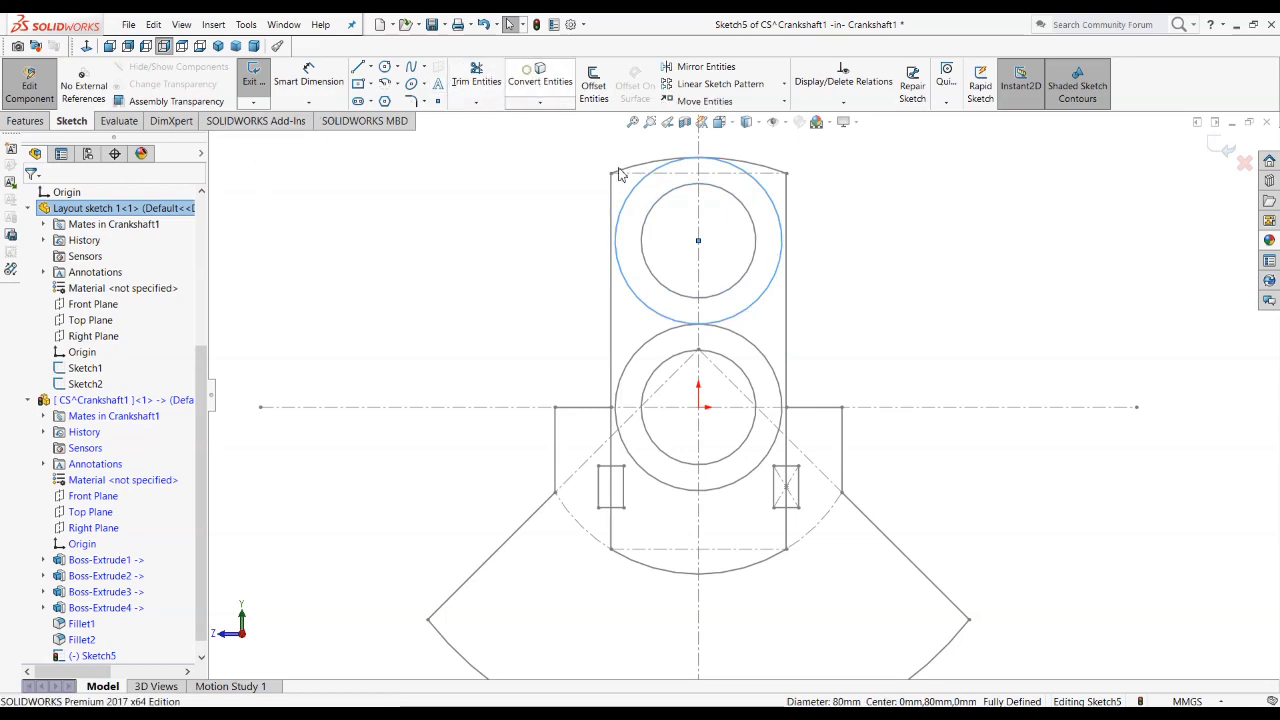
click(1222, 149)
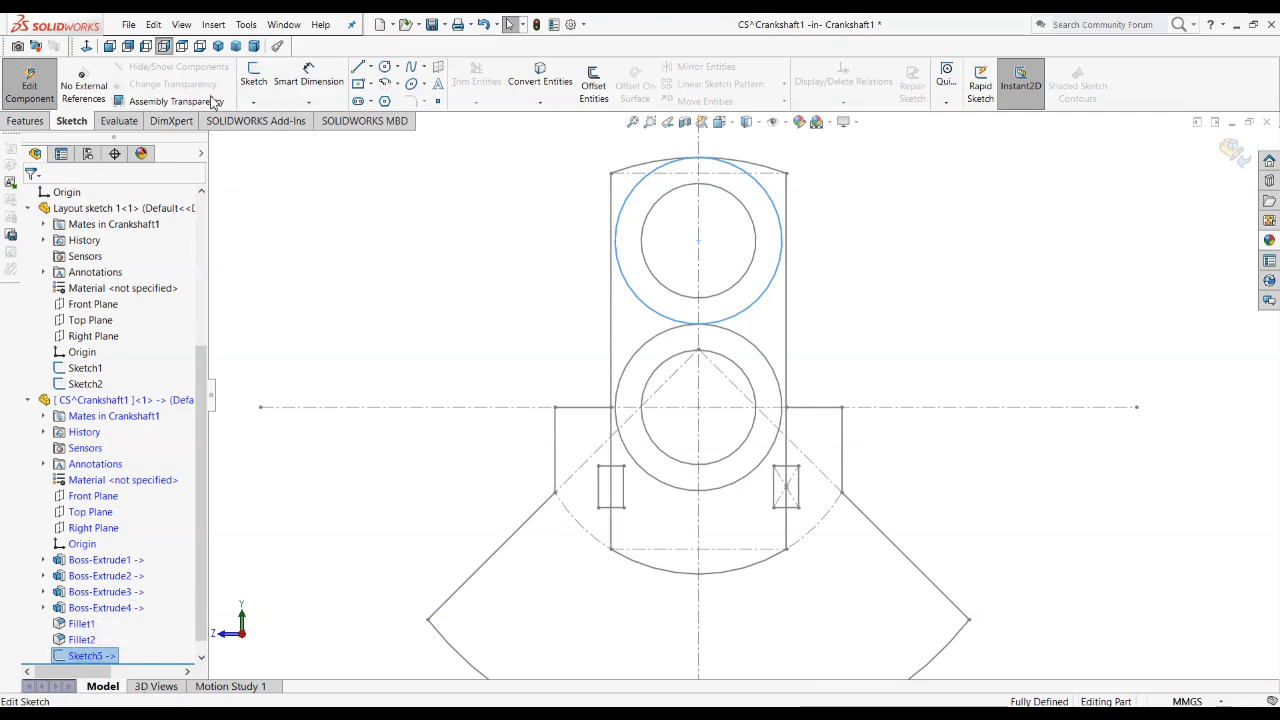
Step: Extrude the 80 mm circle to a blind depth of 2 mm as the crankpin collar, following the drawing
click(28, 120)
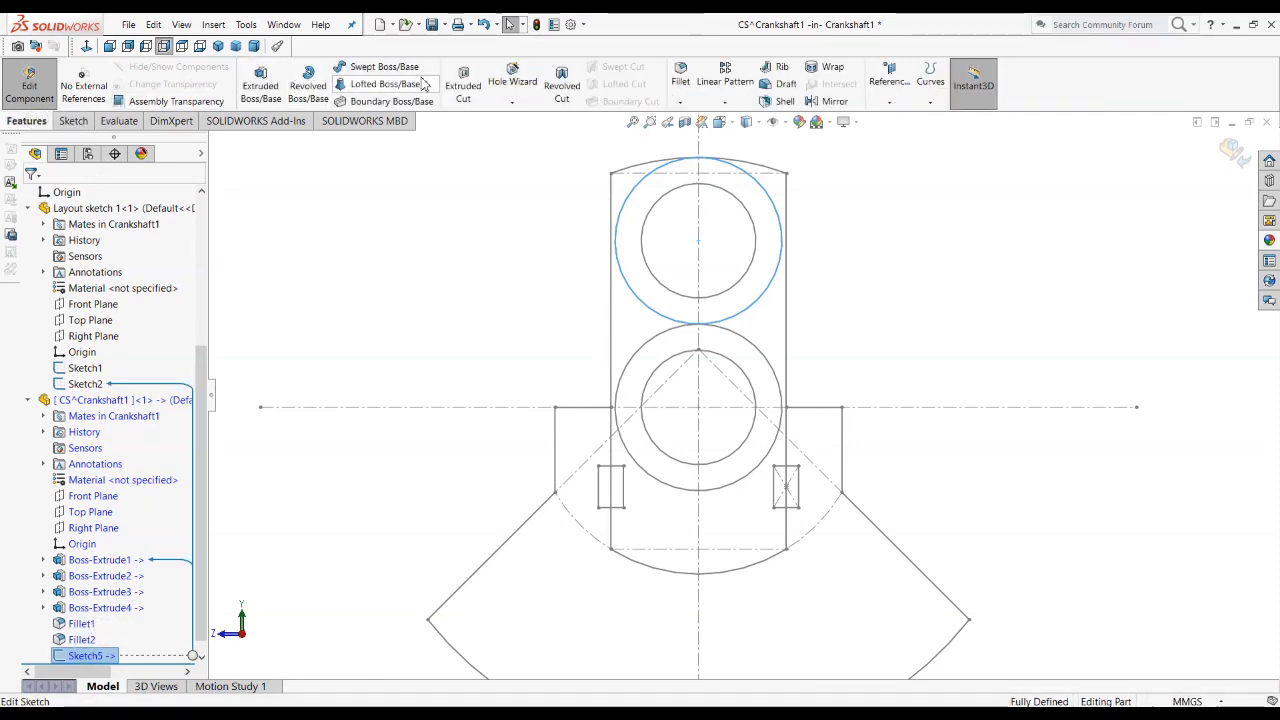
click(258, 85)
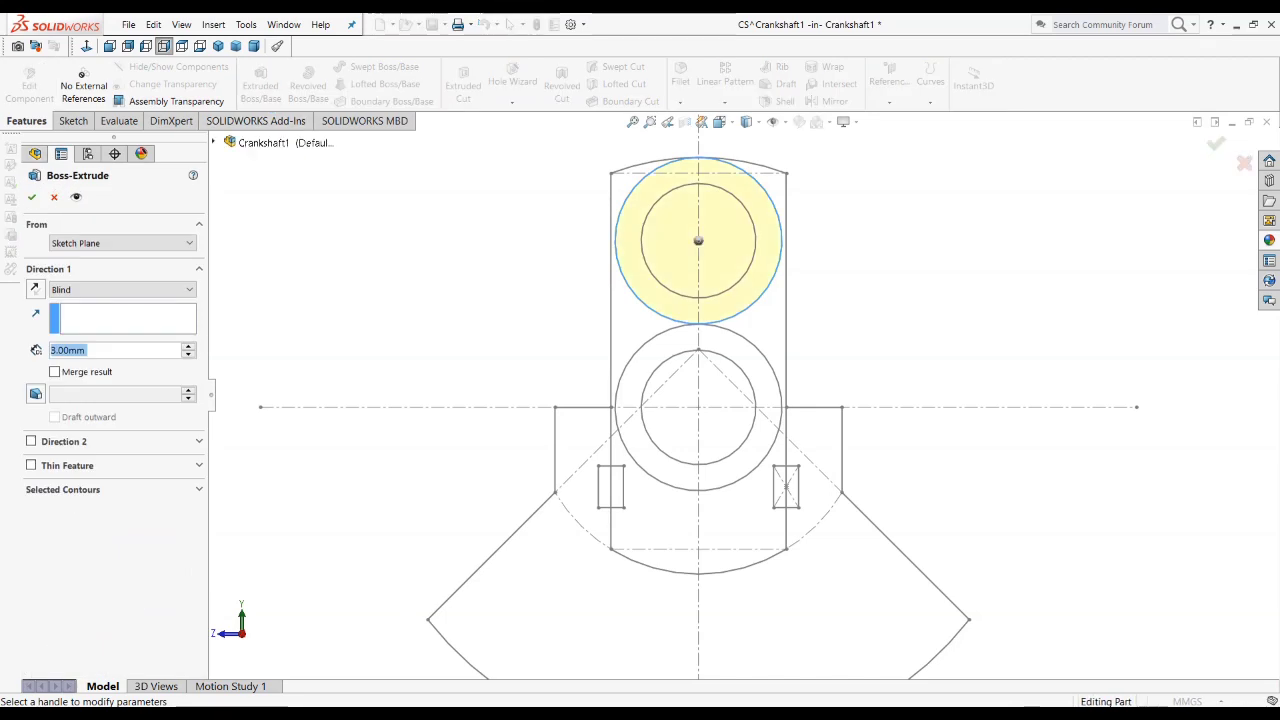
key(alt+Tab)
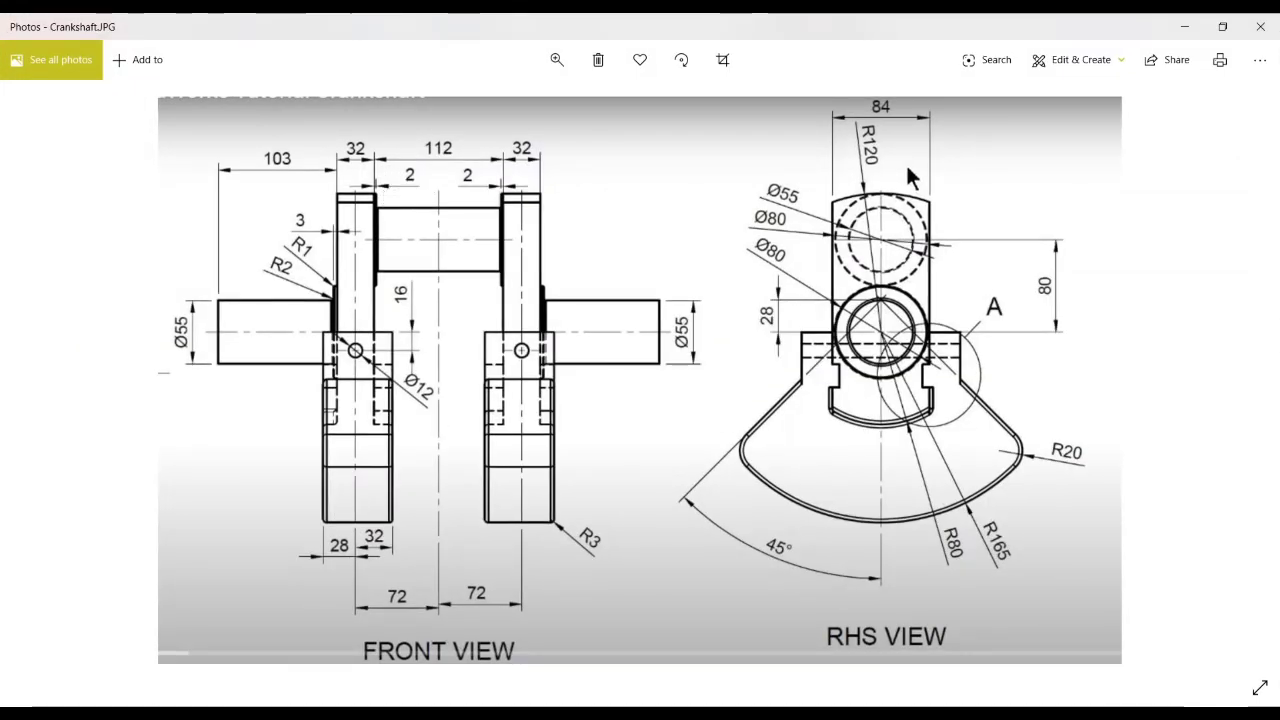
key(alt+Tab)
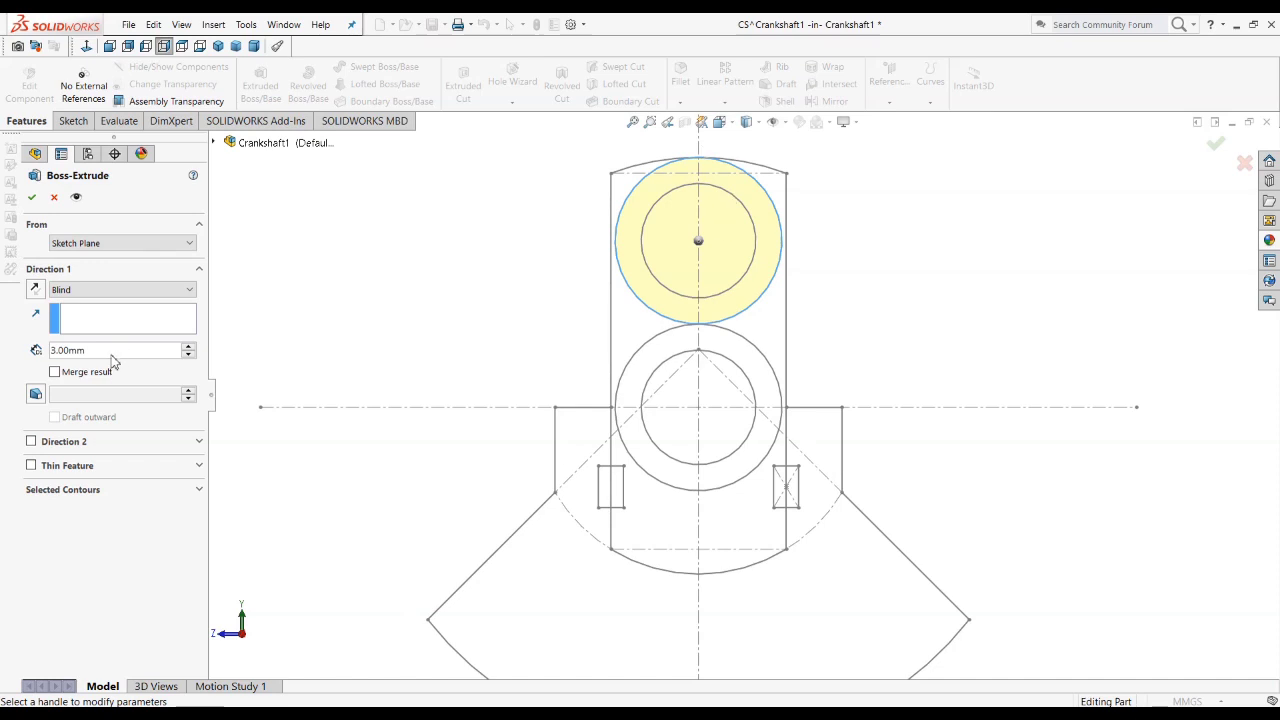
text(2)
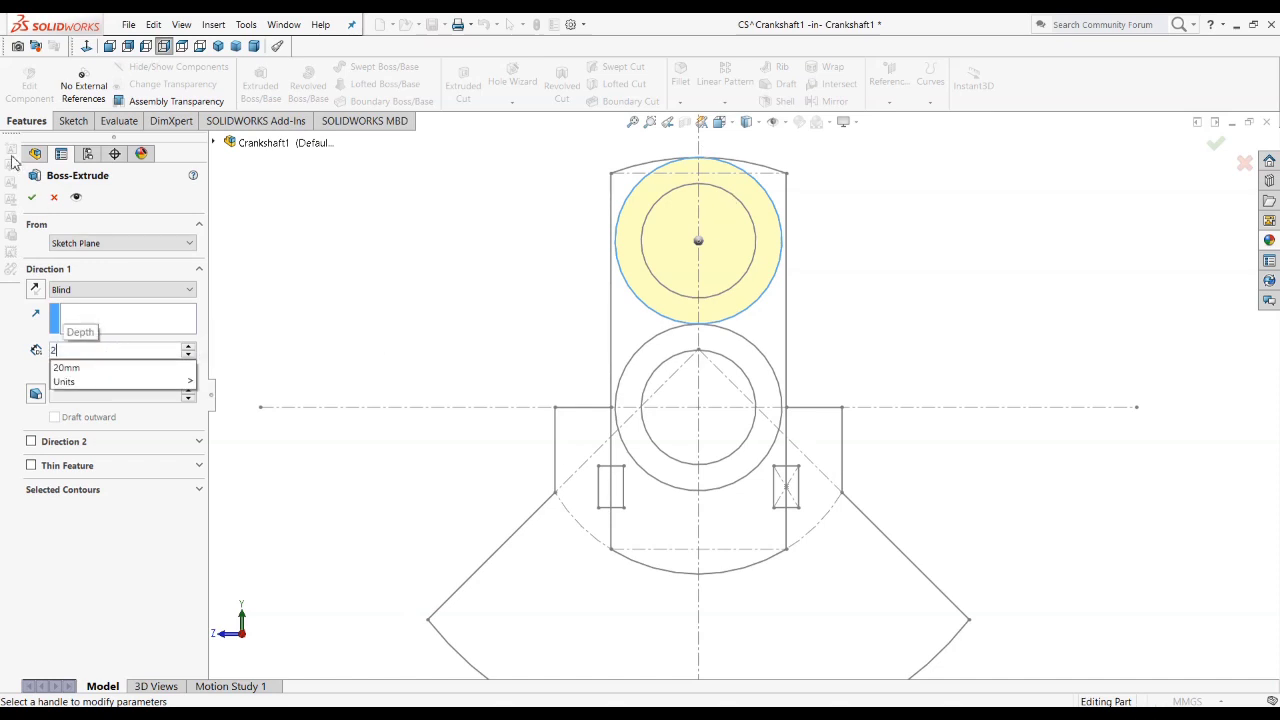
key(Return)
click(32, 198)
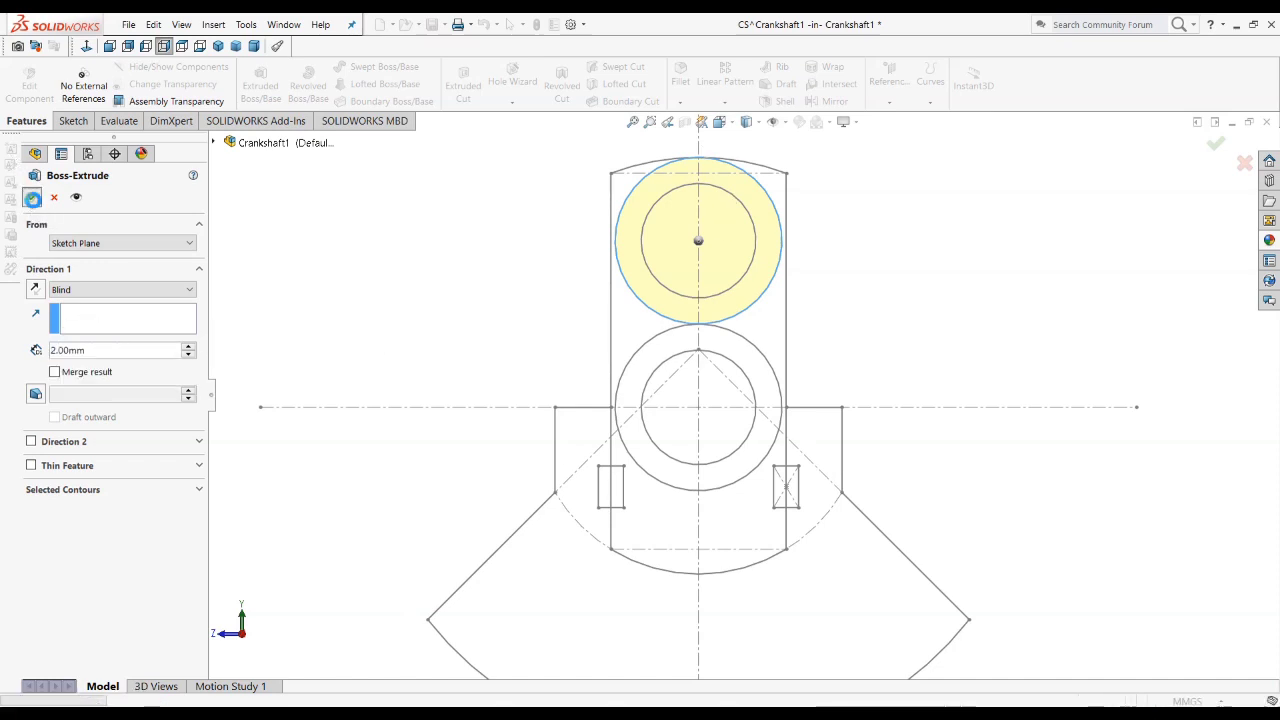
middle_drag(489, 274, 580, 346)
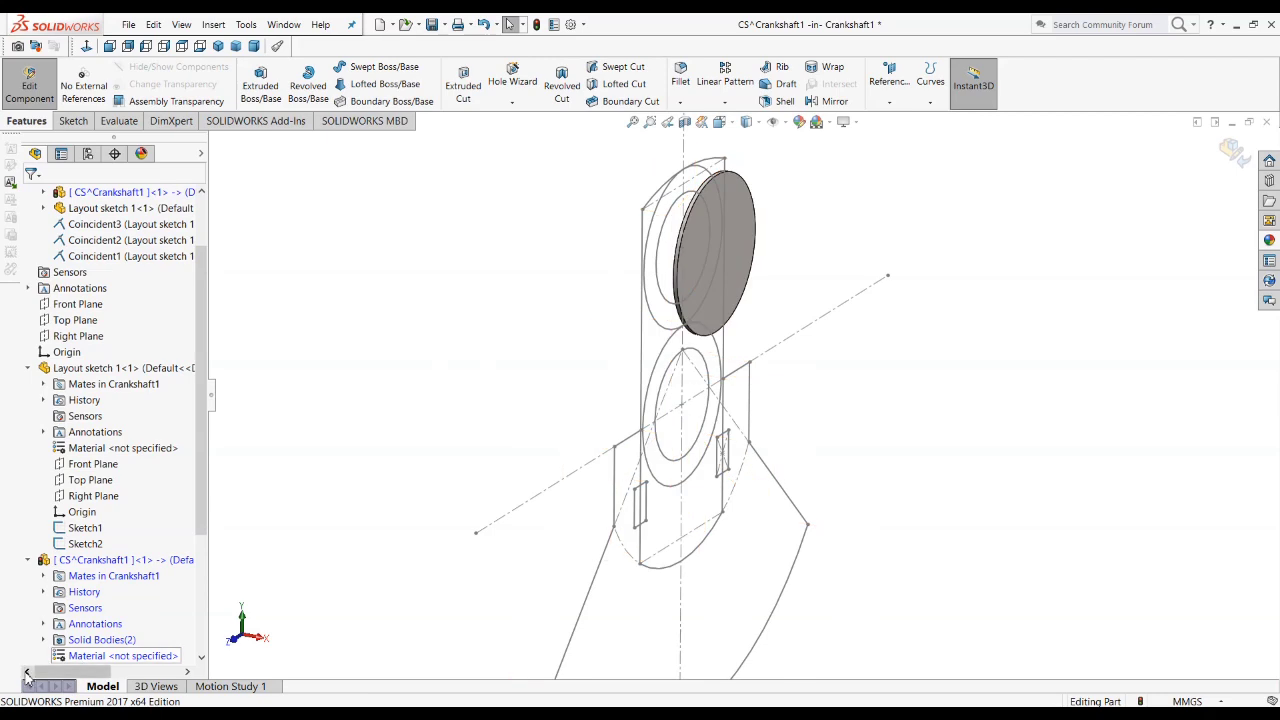
Step: Sketch the crankpin profile on the new collar's outer face by converting the layout's upper 55 mm circle
scroll(150, 620, down, 1)
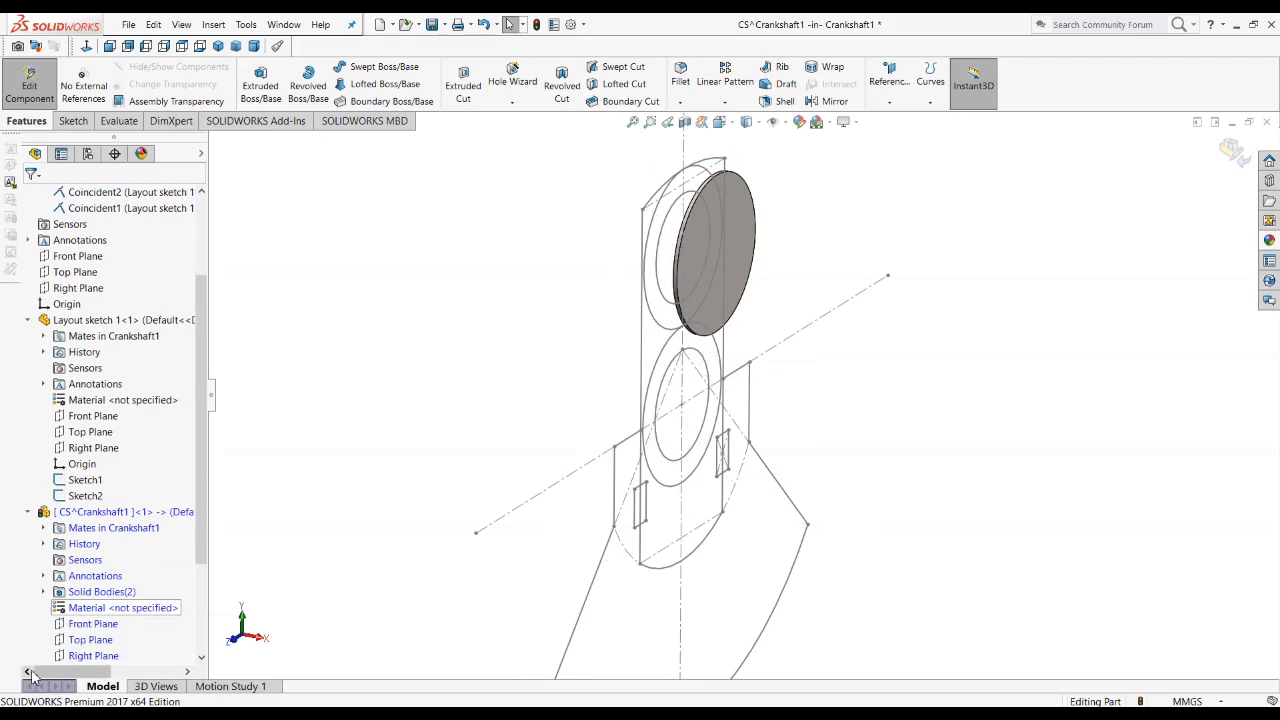
click(748, 282)
click(808, 228)
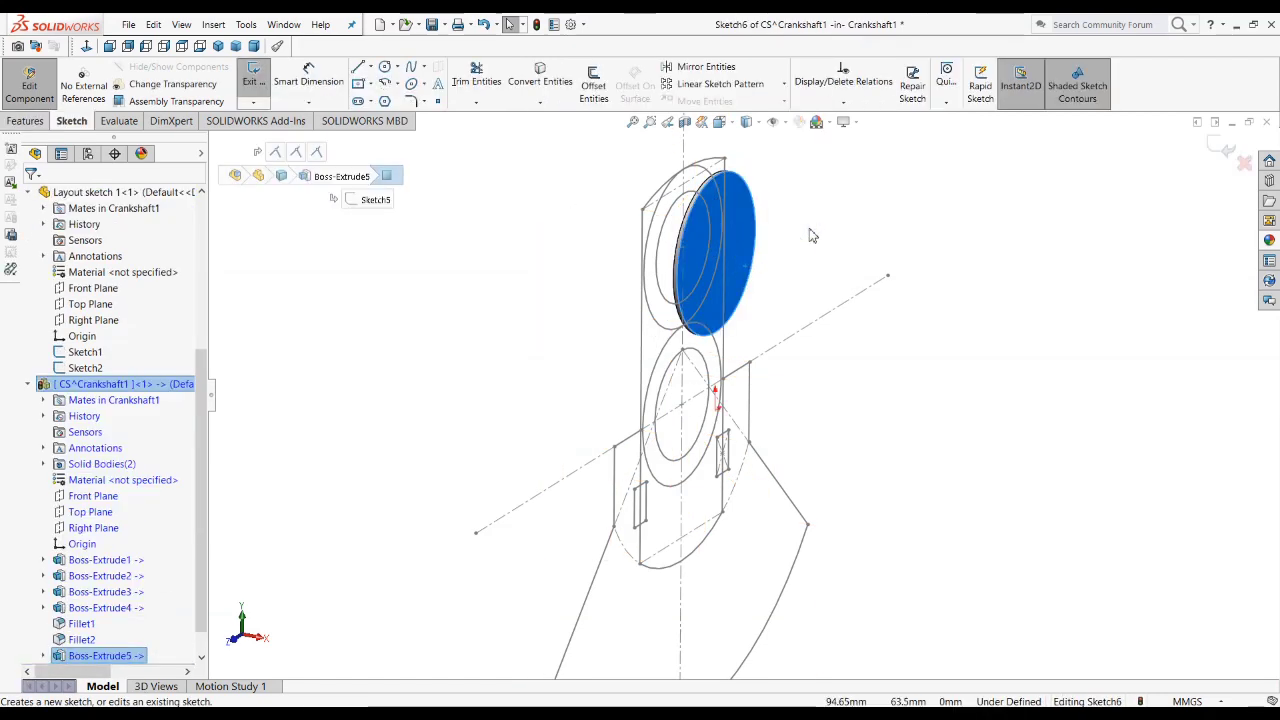
scroll(821, 300, down, 3)
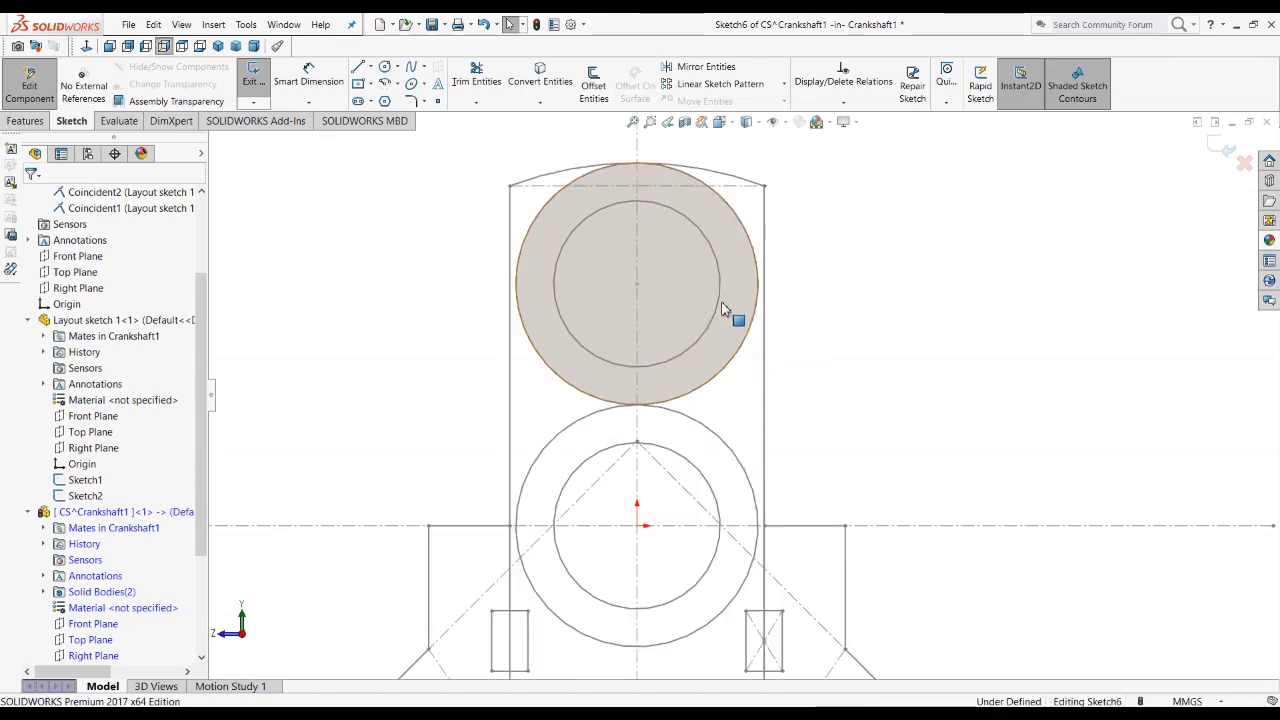
click(748, 318)
middle_drag(746, 338, 678, 386)
click(769, 259)
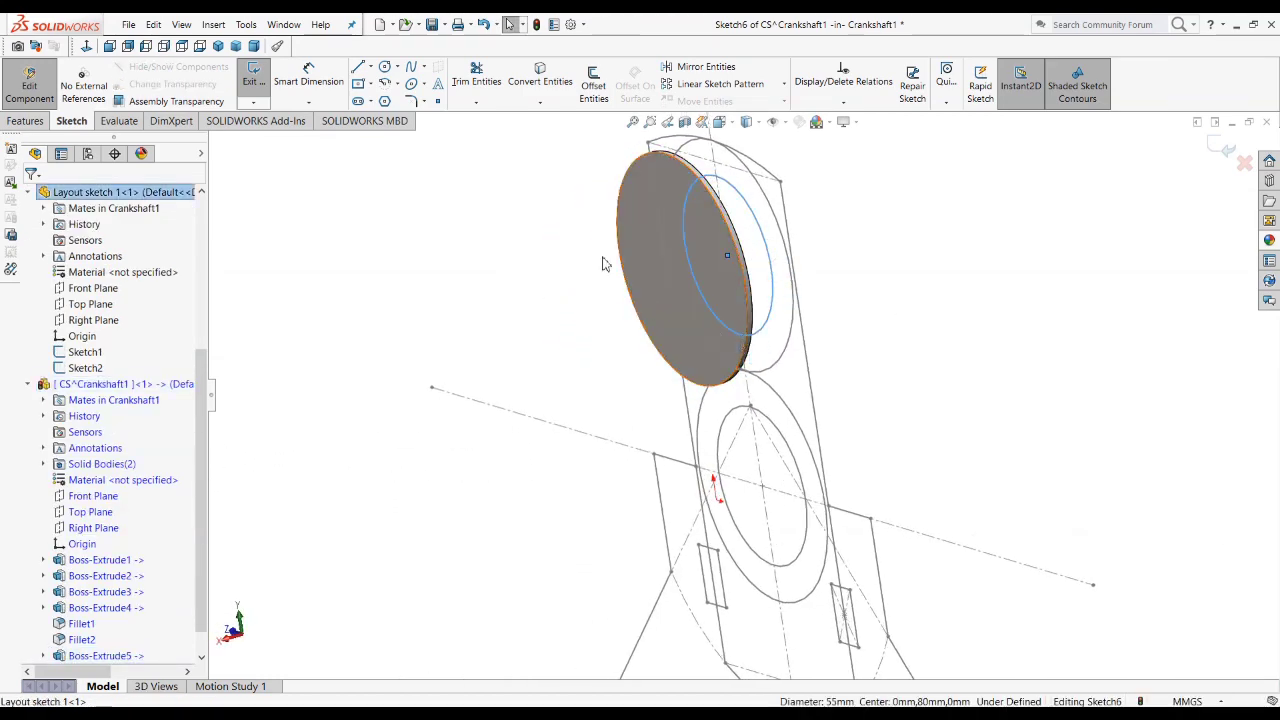
click(540, 84)
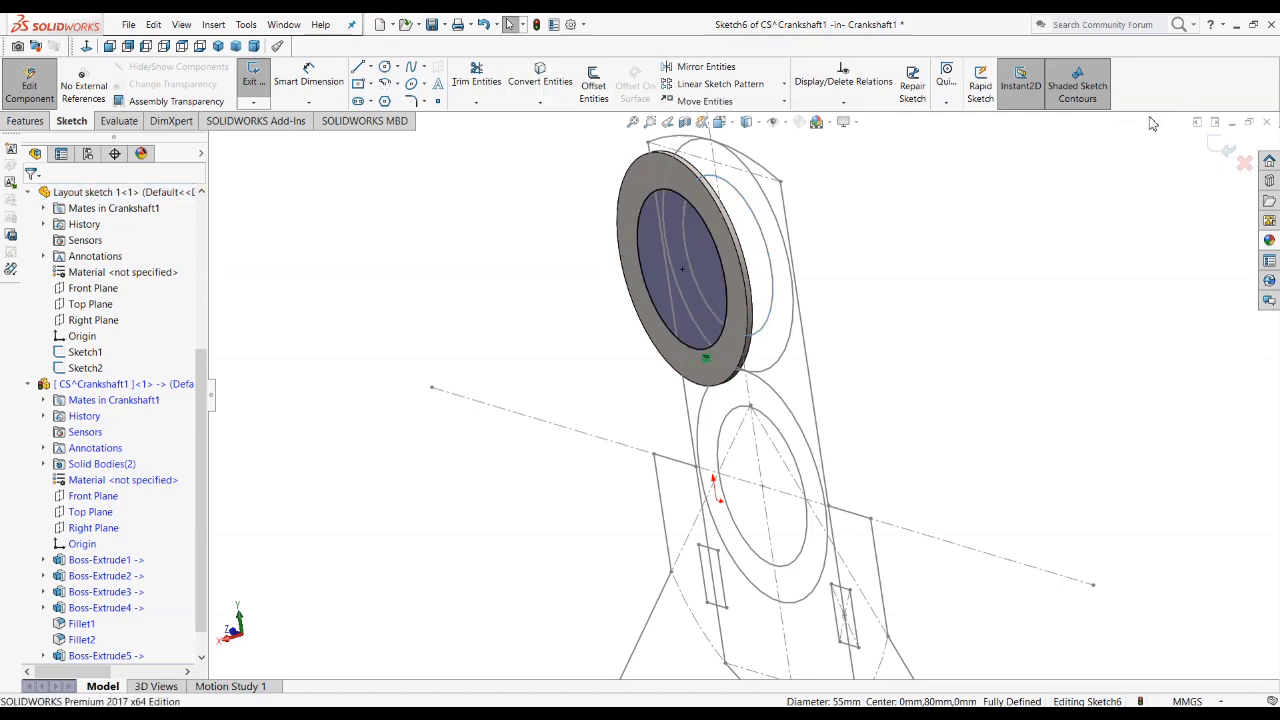
click(1220, 150)
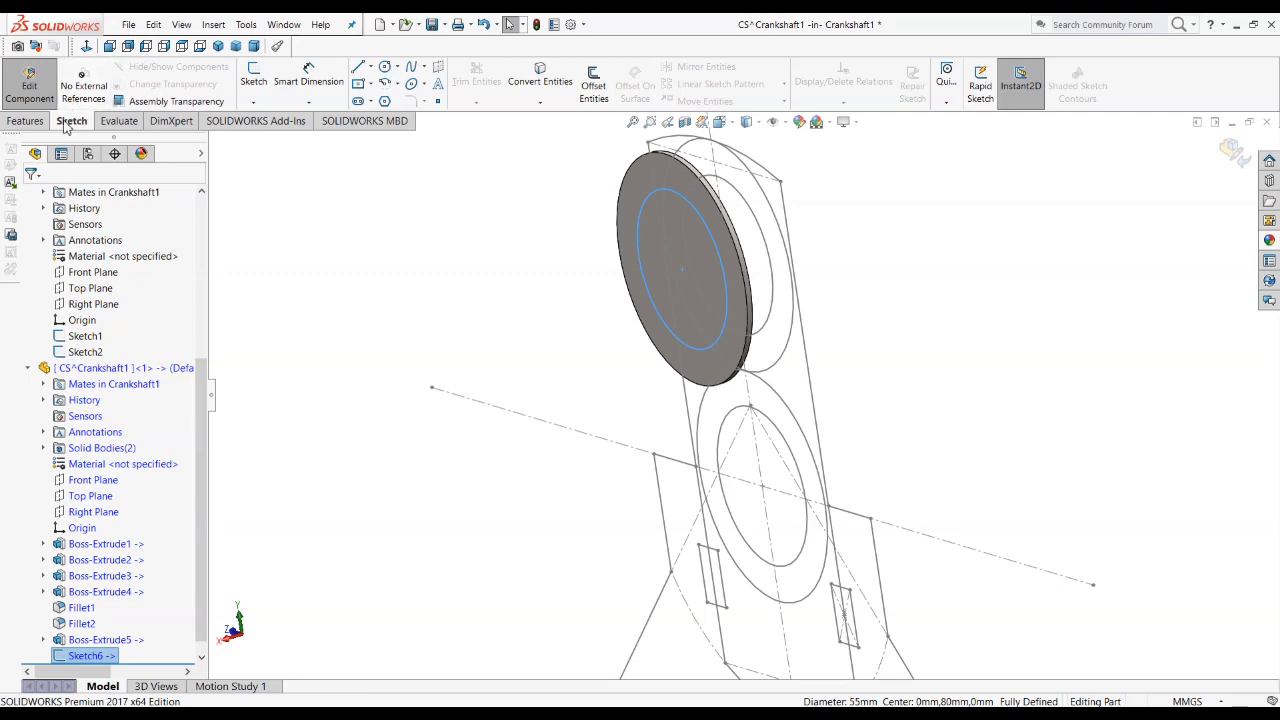
Step: Extrude the 55 mm circle 54 mm away from the collar as half the crankpin, computing the depth as 112/2 minus 2
click(25, 121)
click(260, 84)
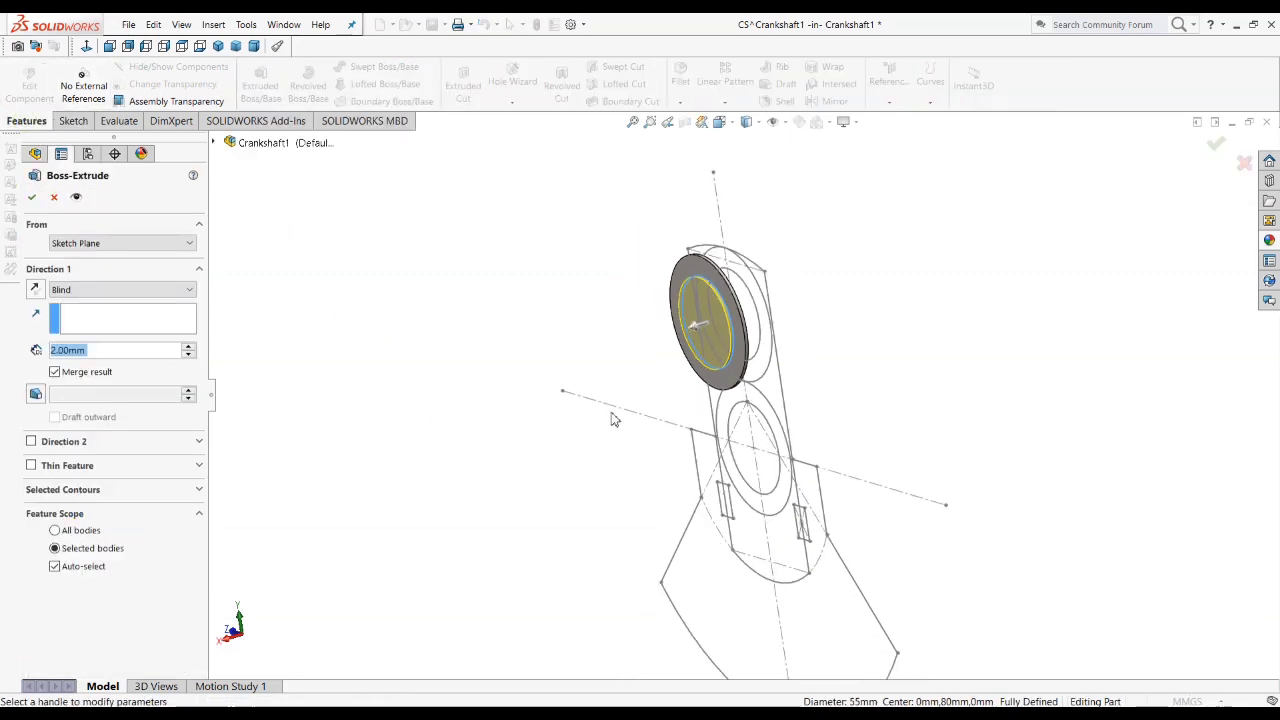
middle_drag(677, 377, 851, 391)
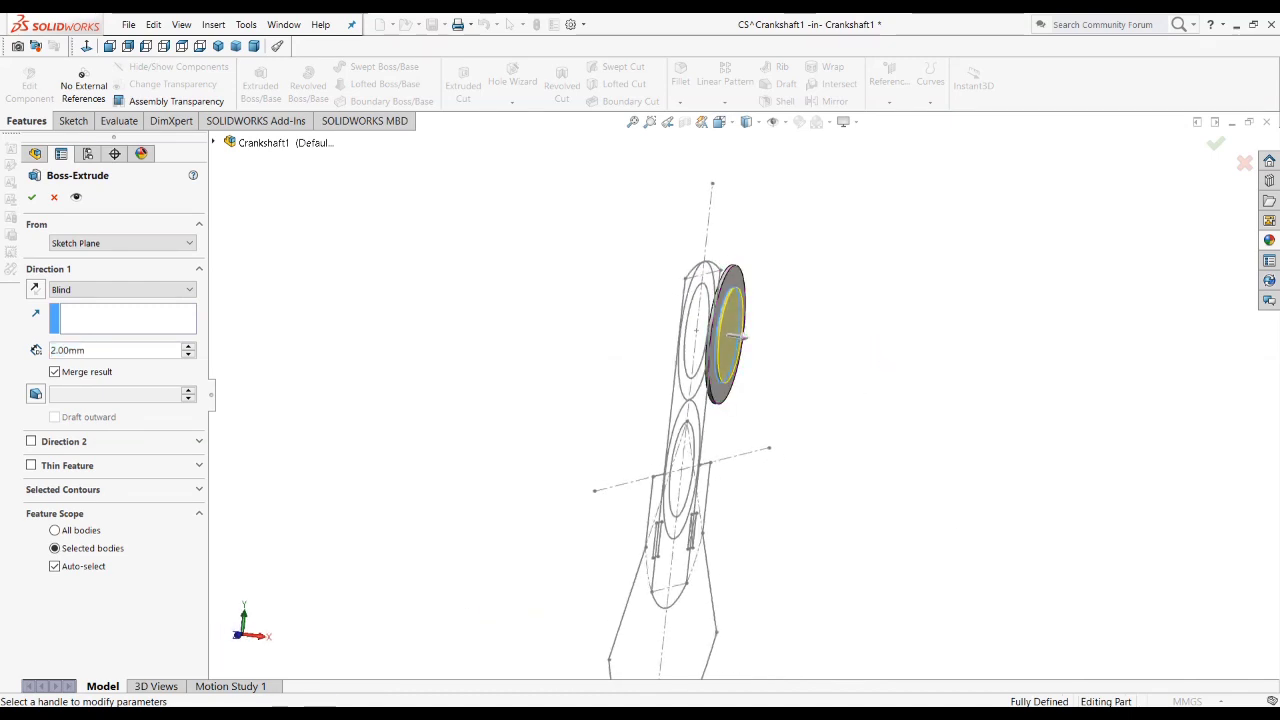
key(alt+Tab)
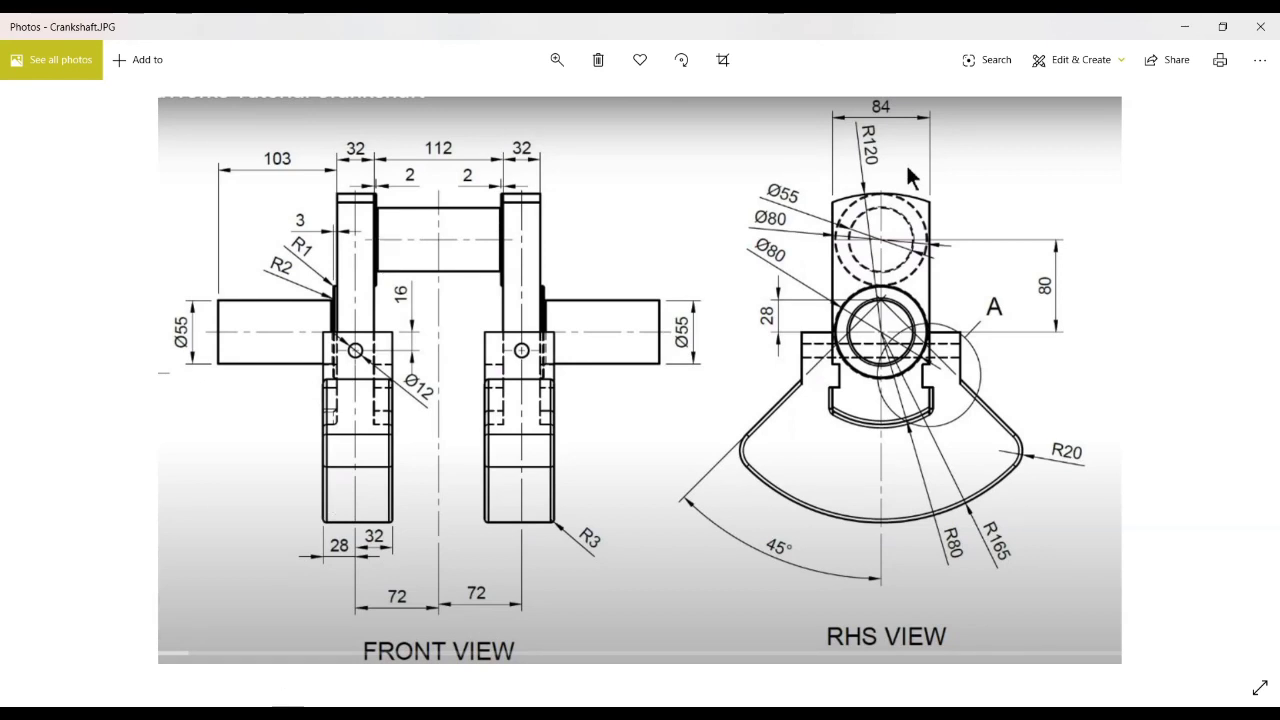
key(alt+Tab)
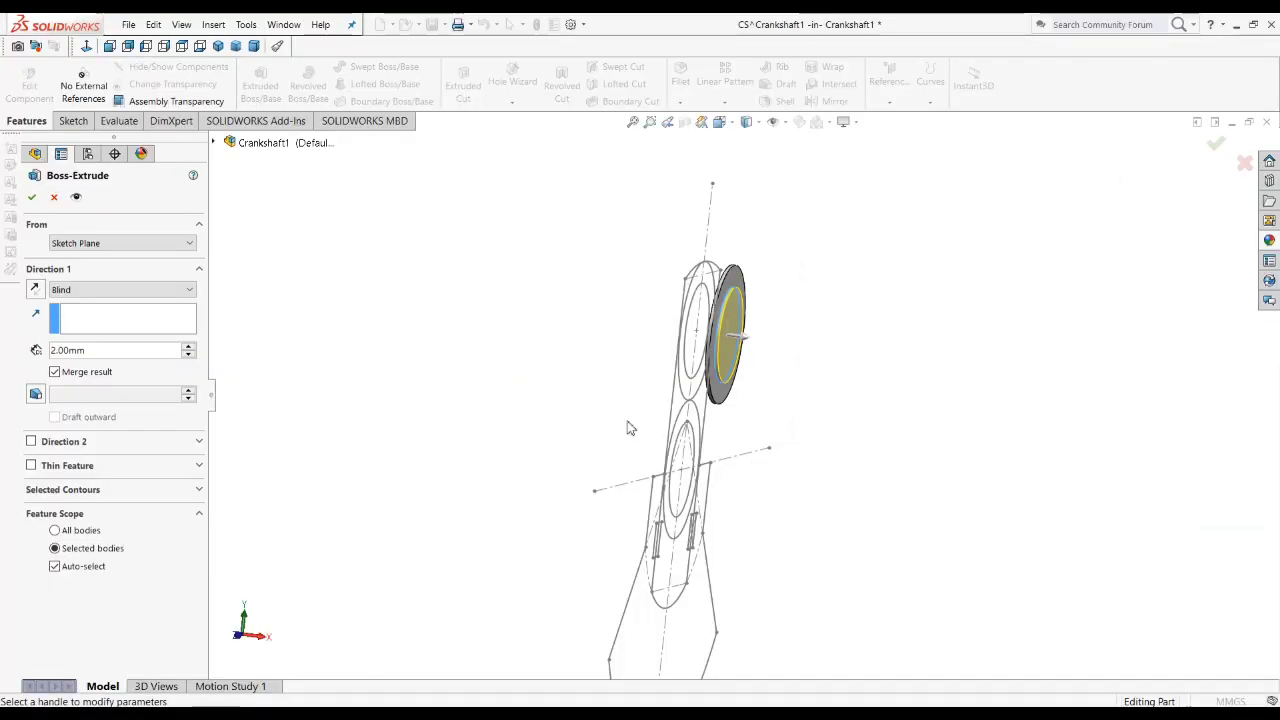
click(106, 350)
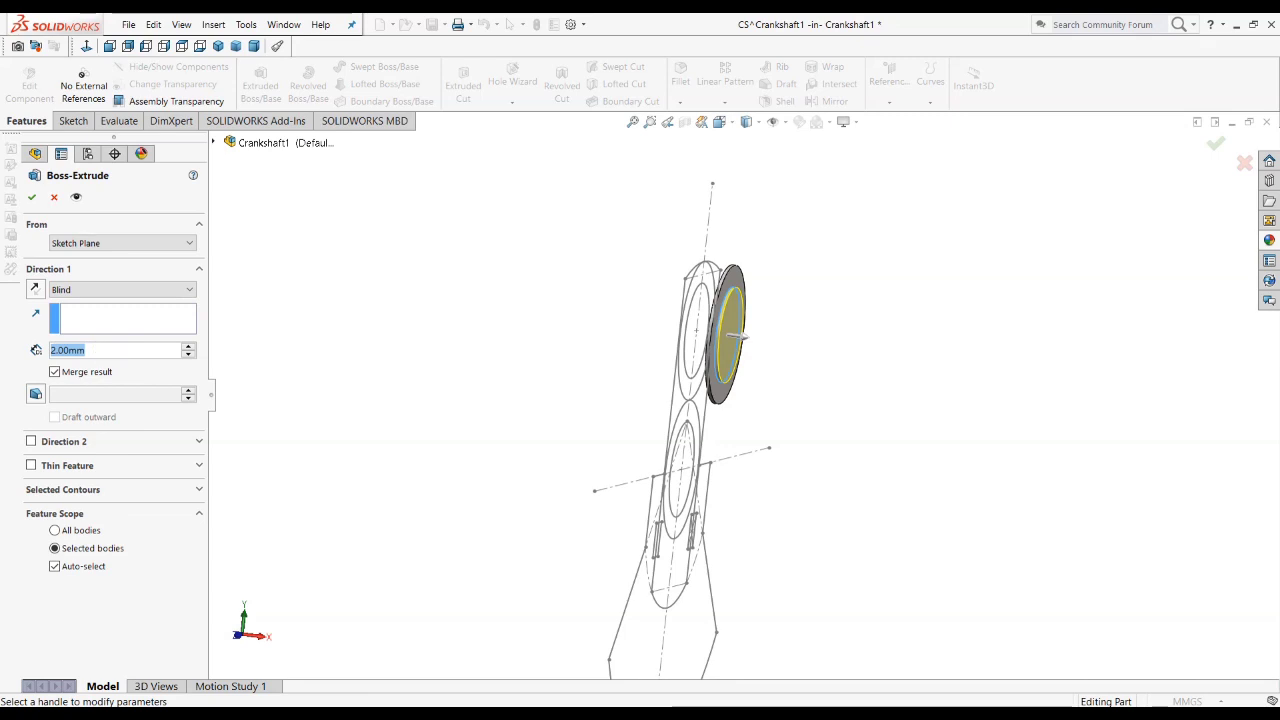
text(112)
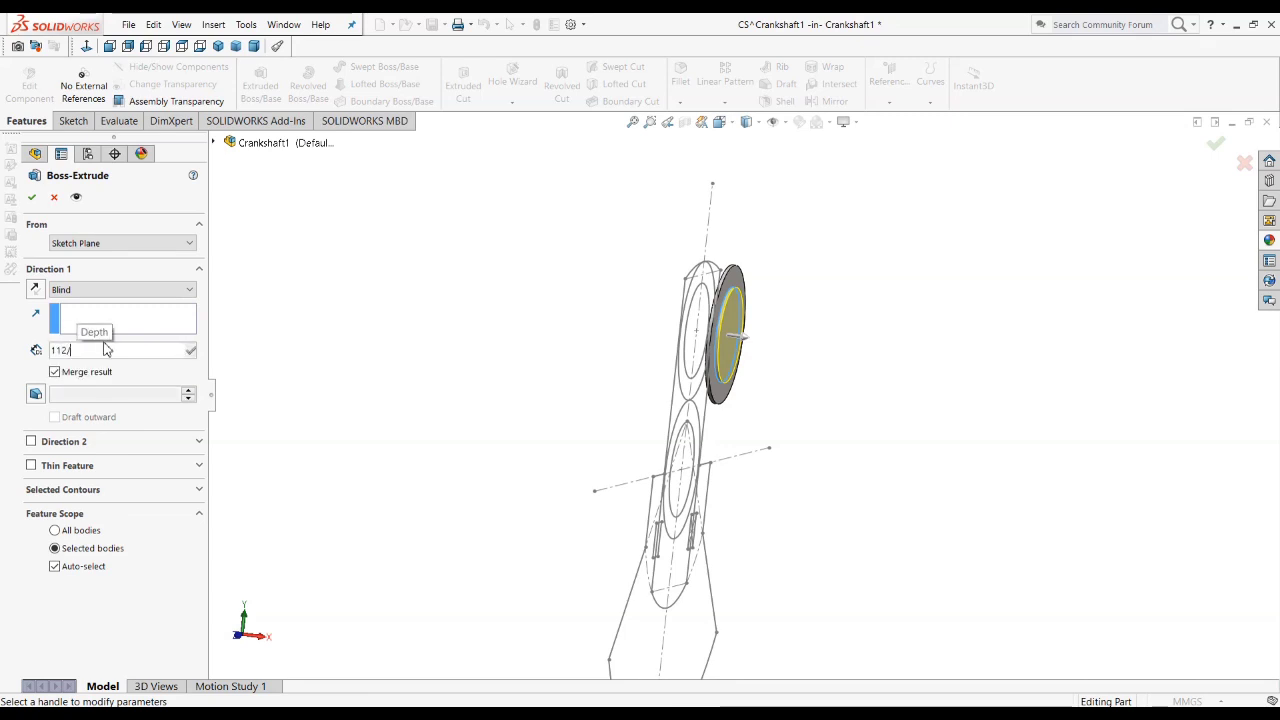
text(/2)
key(Return)
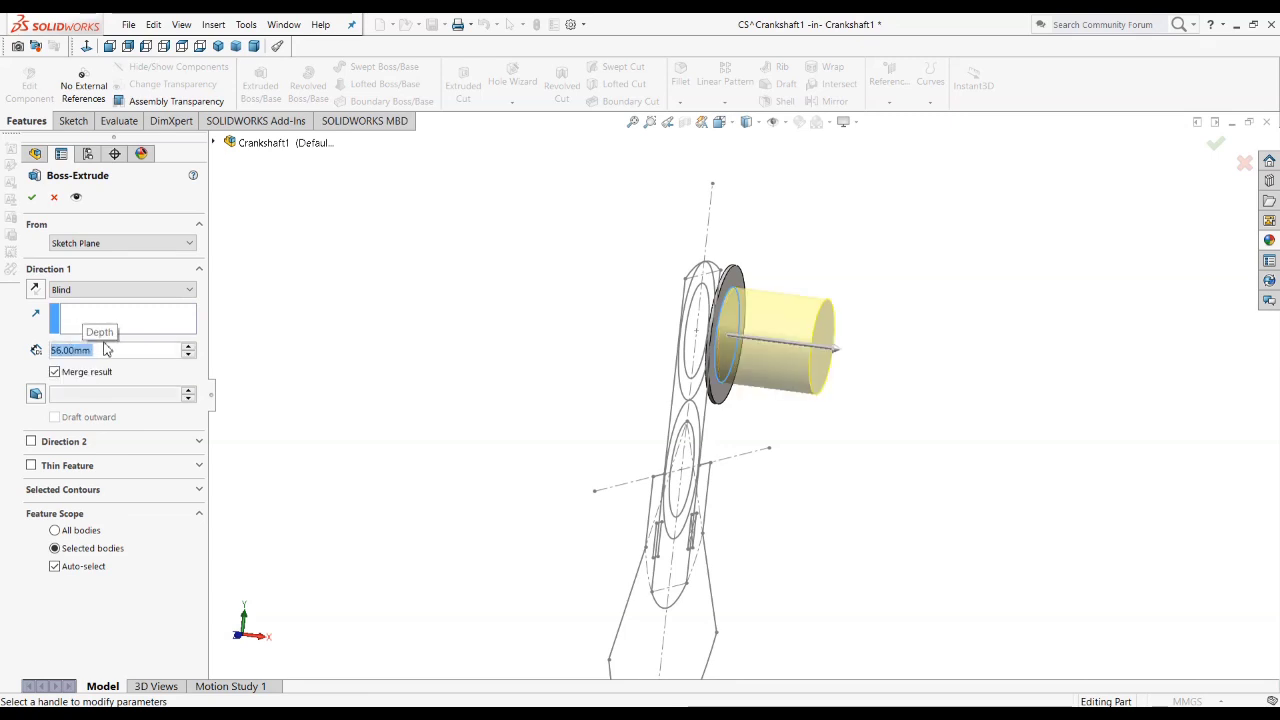
click(110, 352)
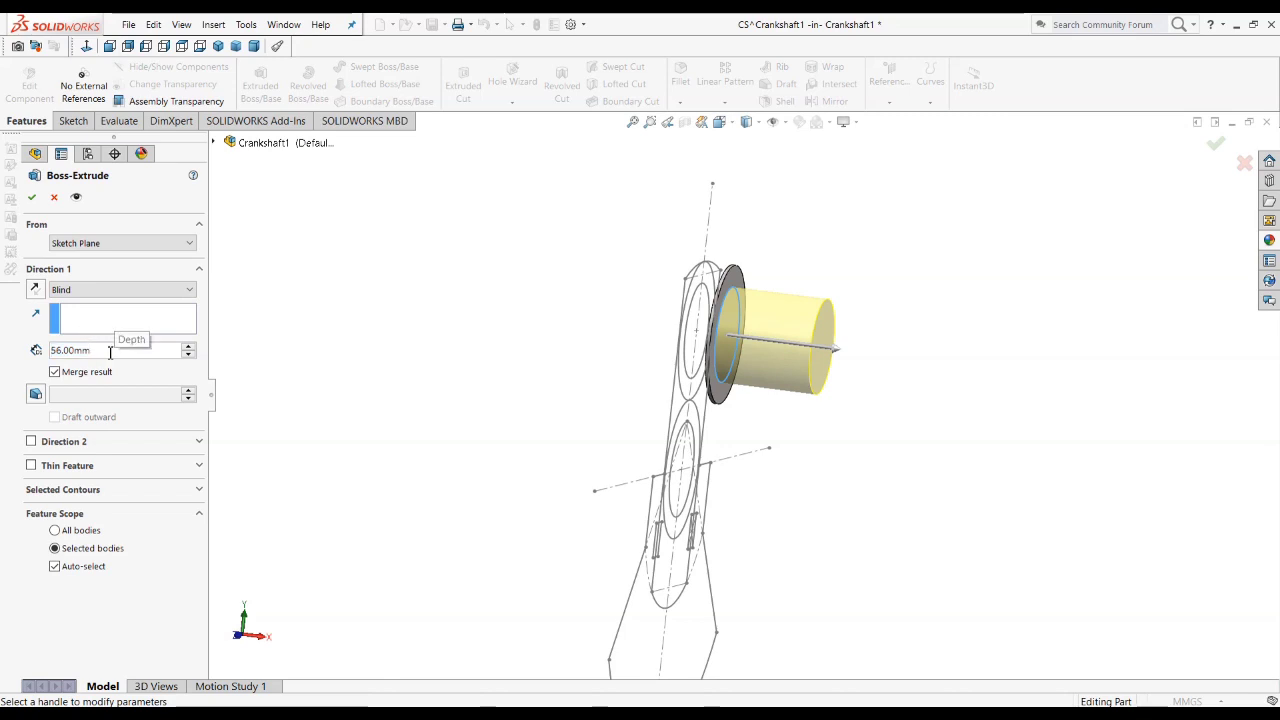
text(-2)
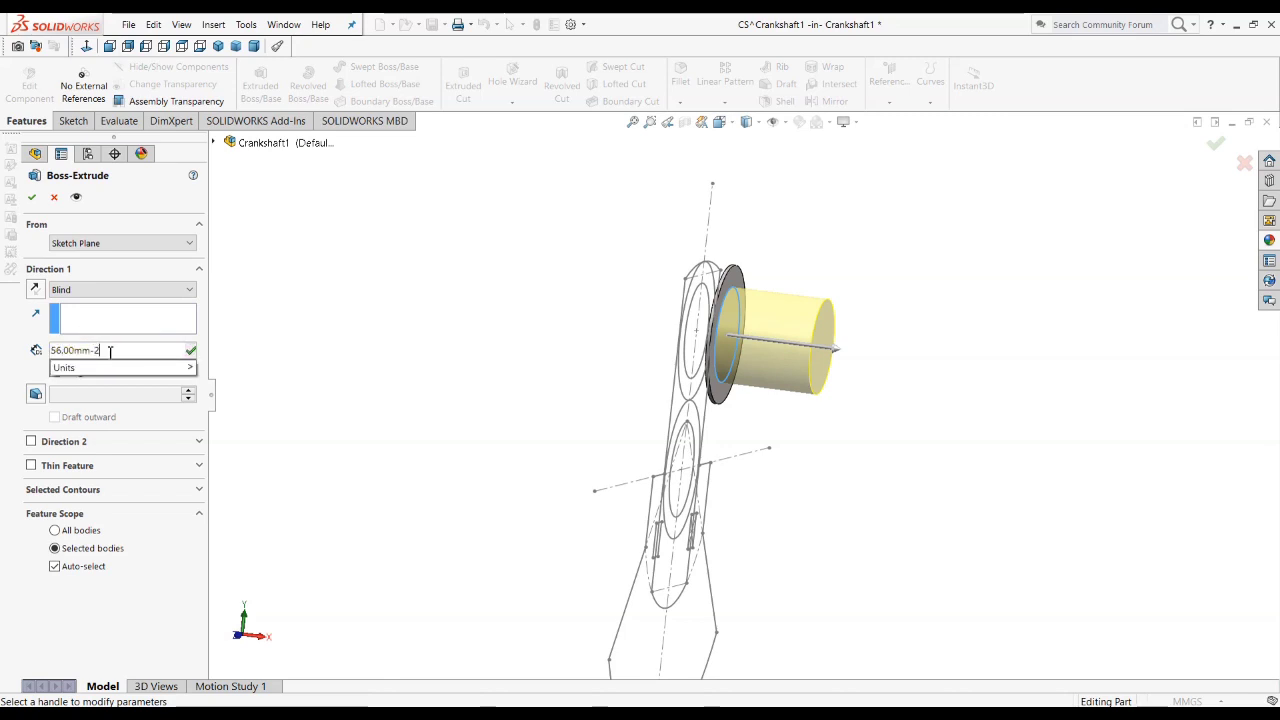
key(Return)
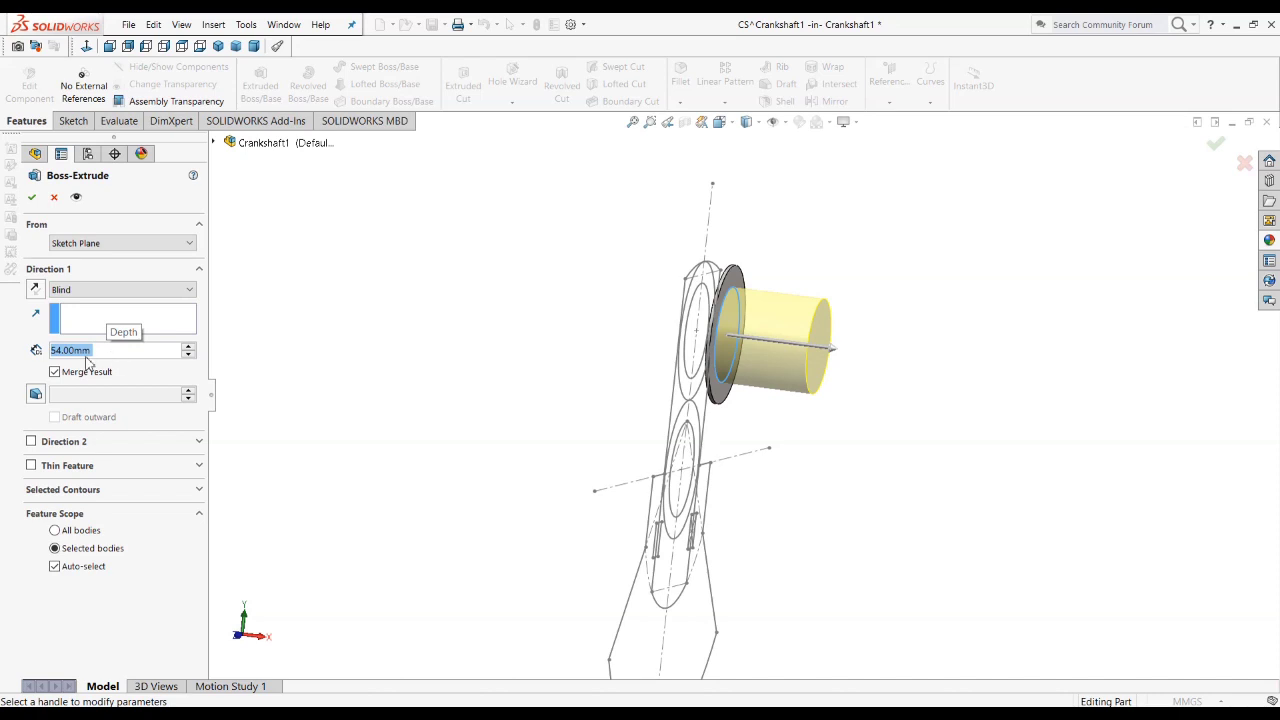
click(34, 196)
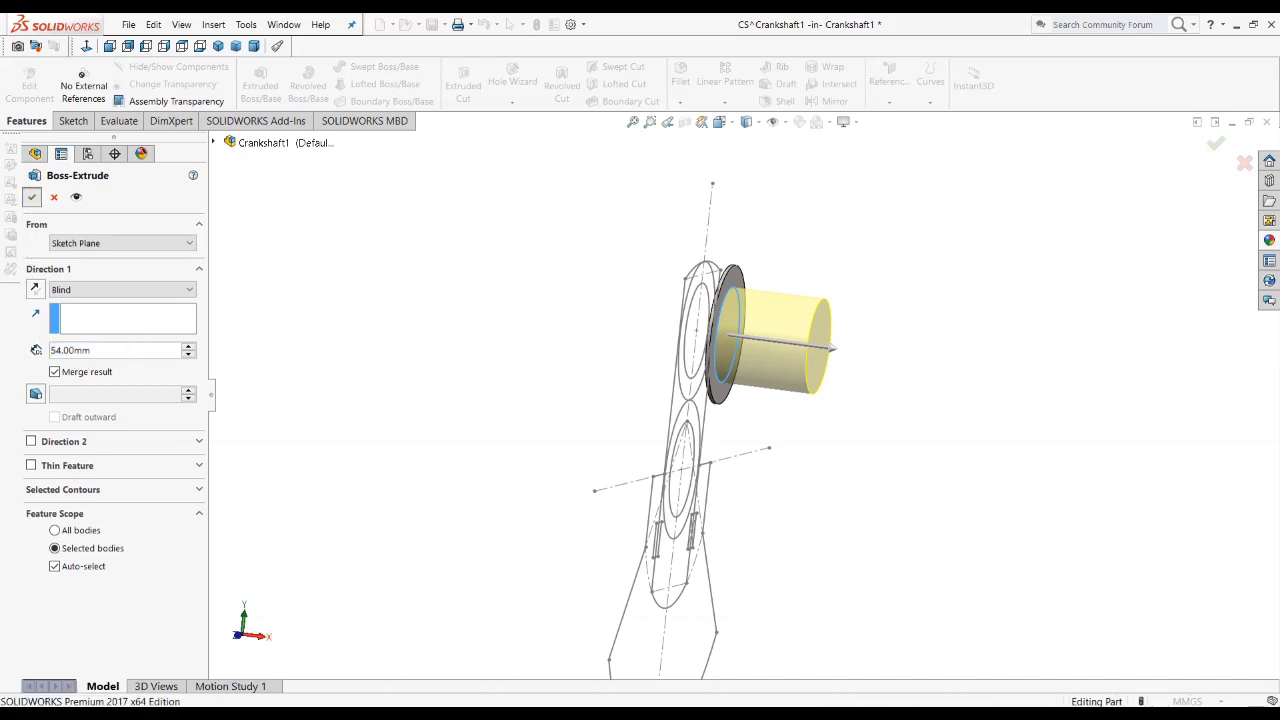
Step: Examine the crankpin, its collars and the surrounding dimensions up close in the drawing's front view
key(alt+Tab)
ctrl+scroll(346, 178, up, 3)
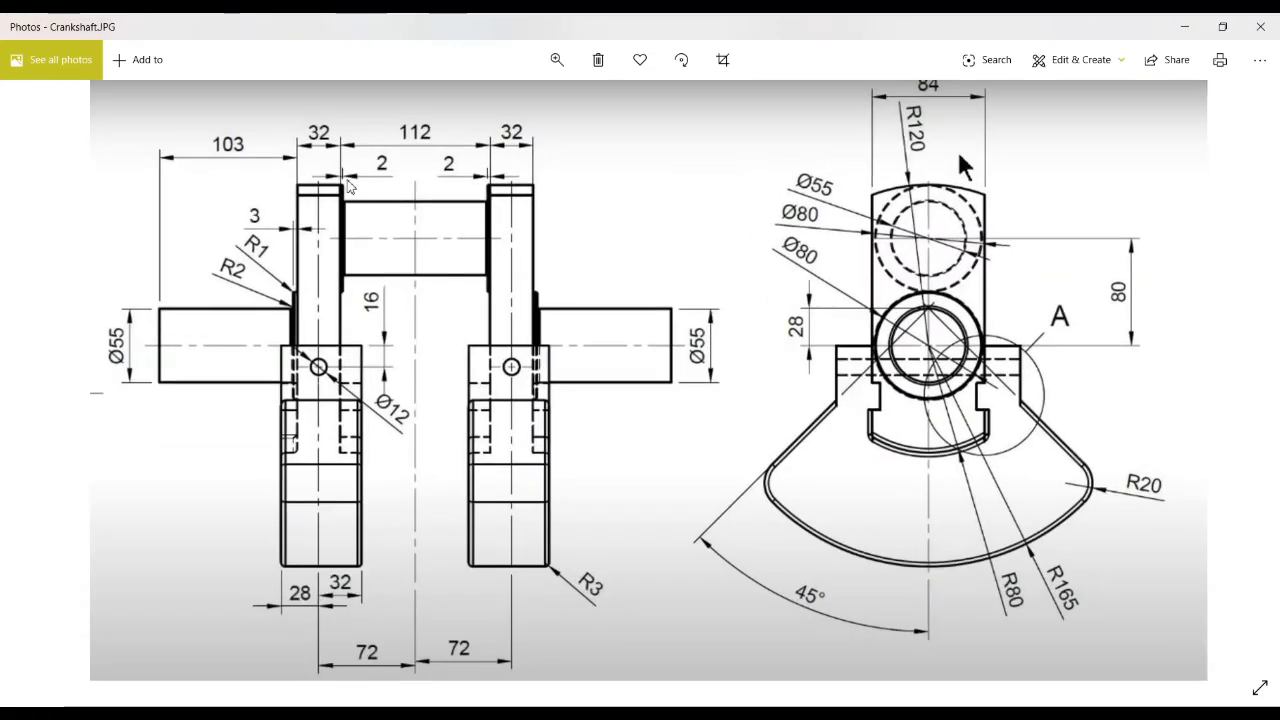
ctrl+scroll(318, 190, down, 2)
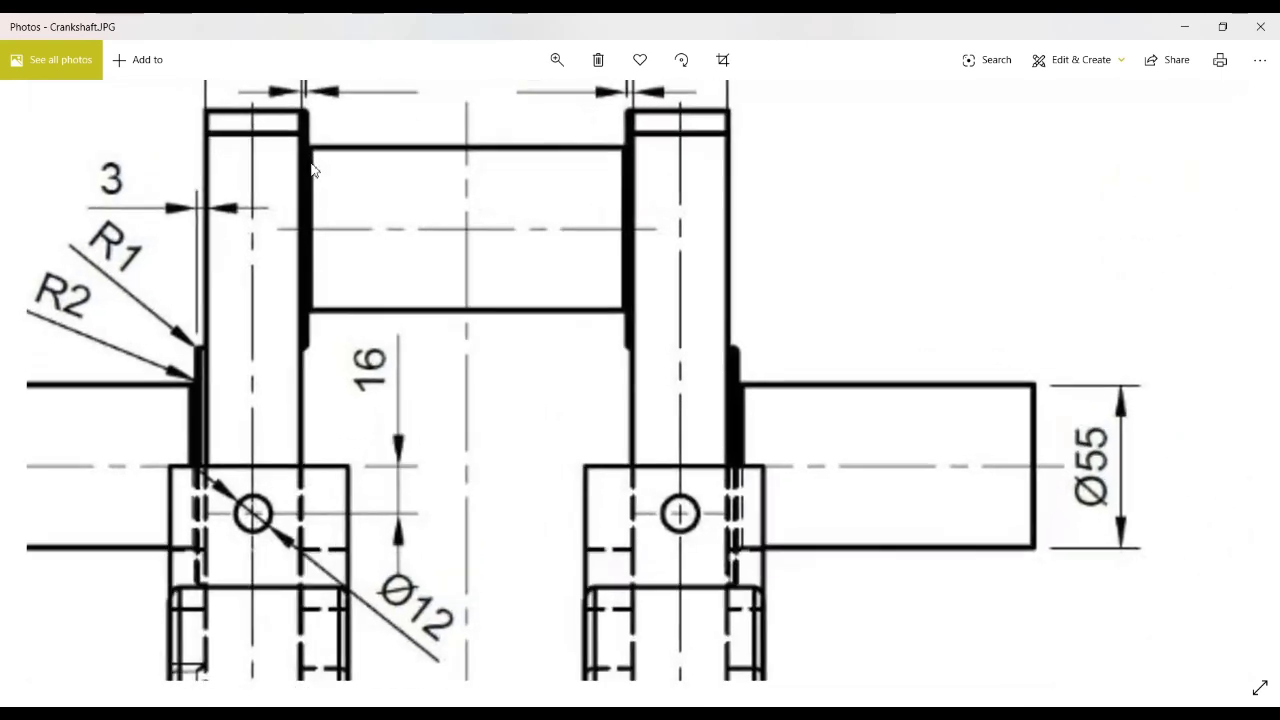
mouse_move(366, 217)
mouse_down()
mouse_move(366, 354)
mouse_move(307, 314)
mouse_up()
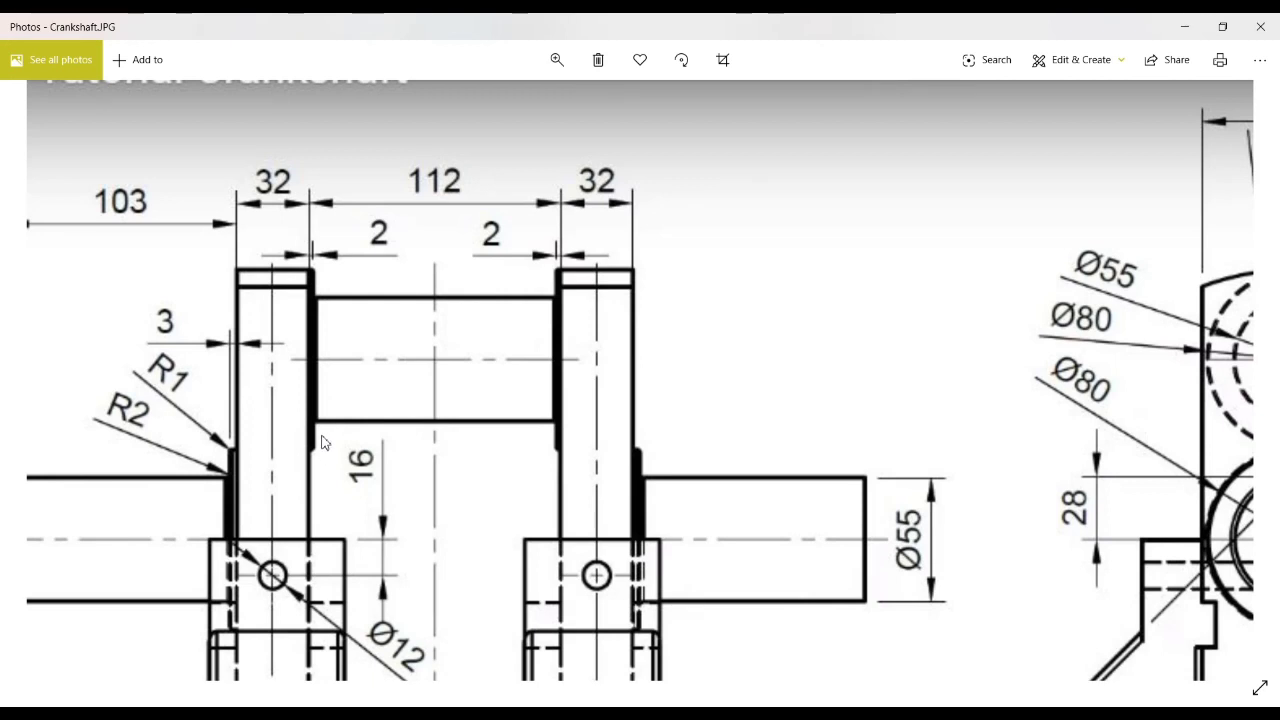
Step: Review the settings of the CS part's 54 mm crankpin extrusion, including its merge option and feature scope
click(1181, 26)
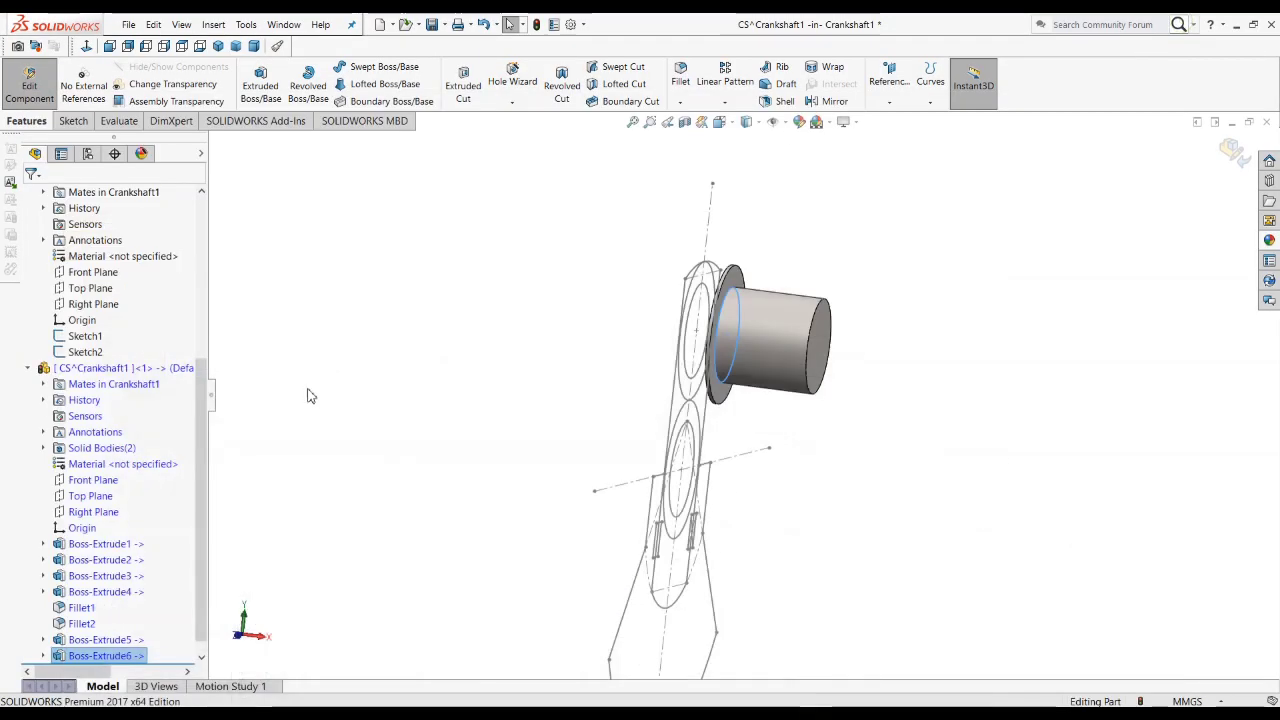
click(317, 406)
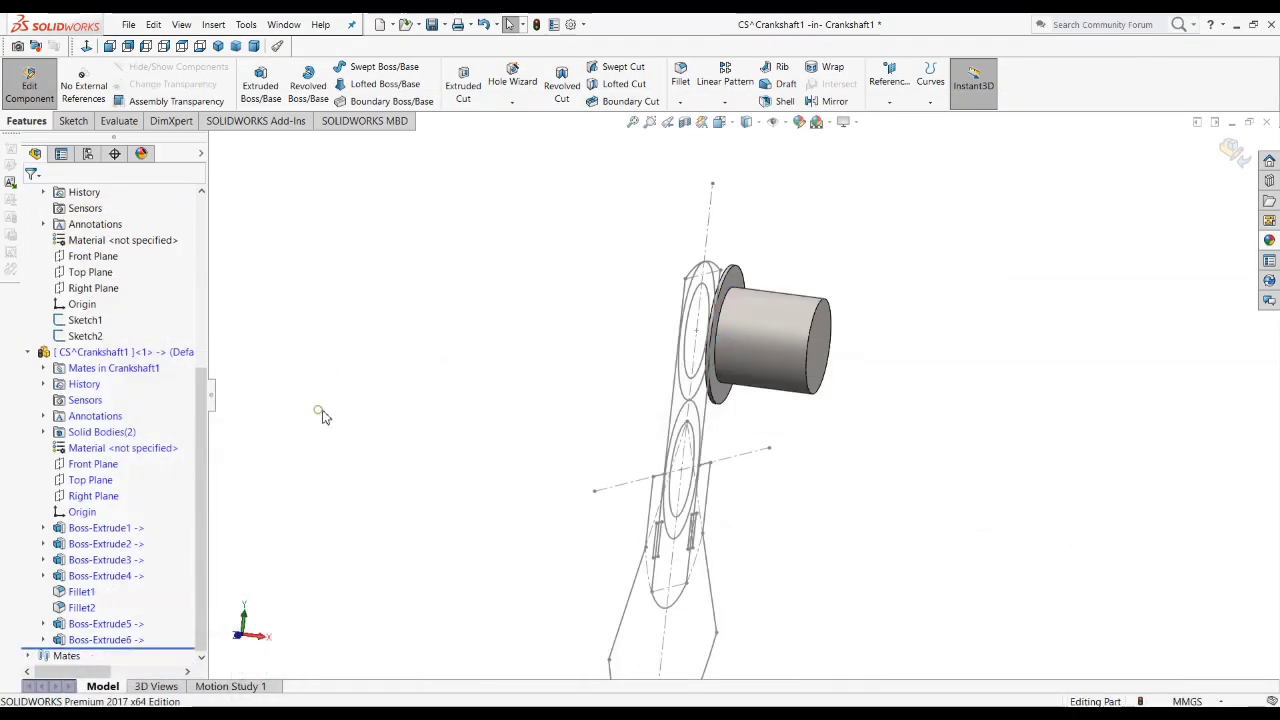
right_click(108, 645)
click(121, 401)
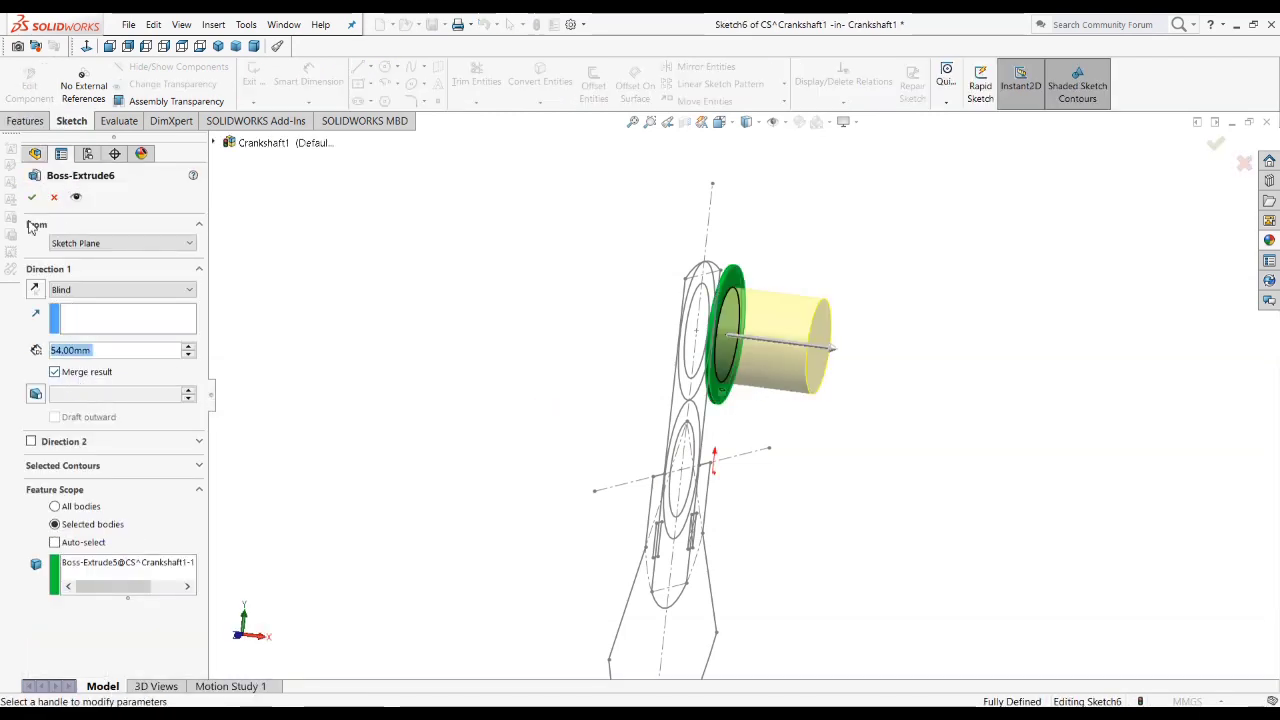
click(31, 197)
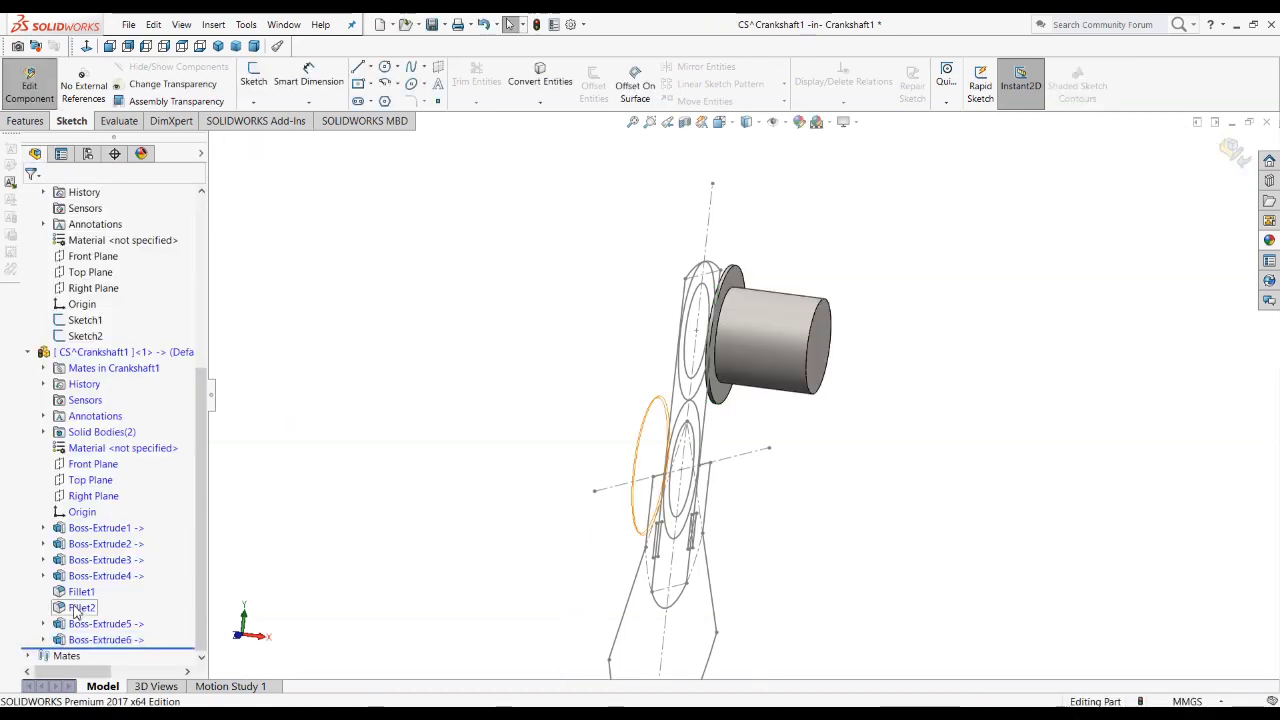
Step: Enable merging with the existing body for the 2 mm crankpin collar extrusion
click(82, 623)
click(92, 582)
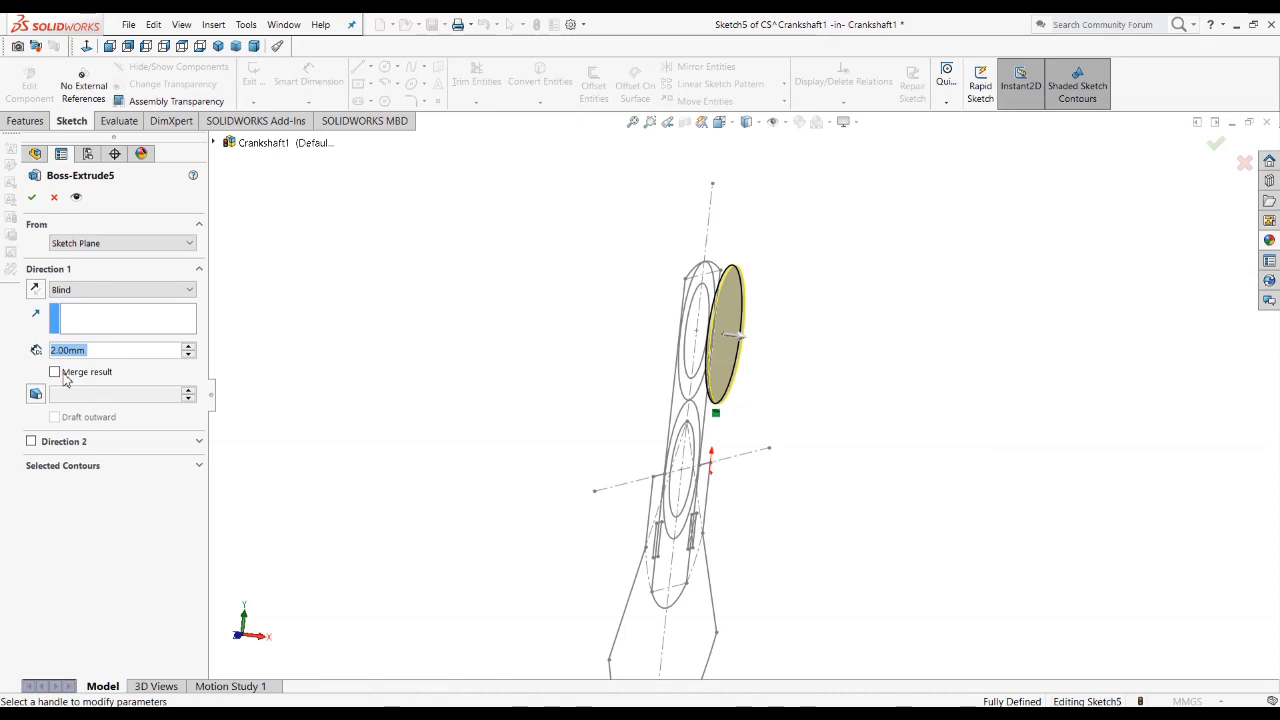
click(56, 372)
click(32, 197)
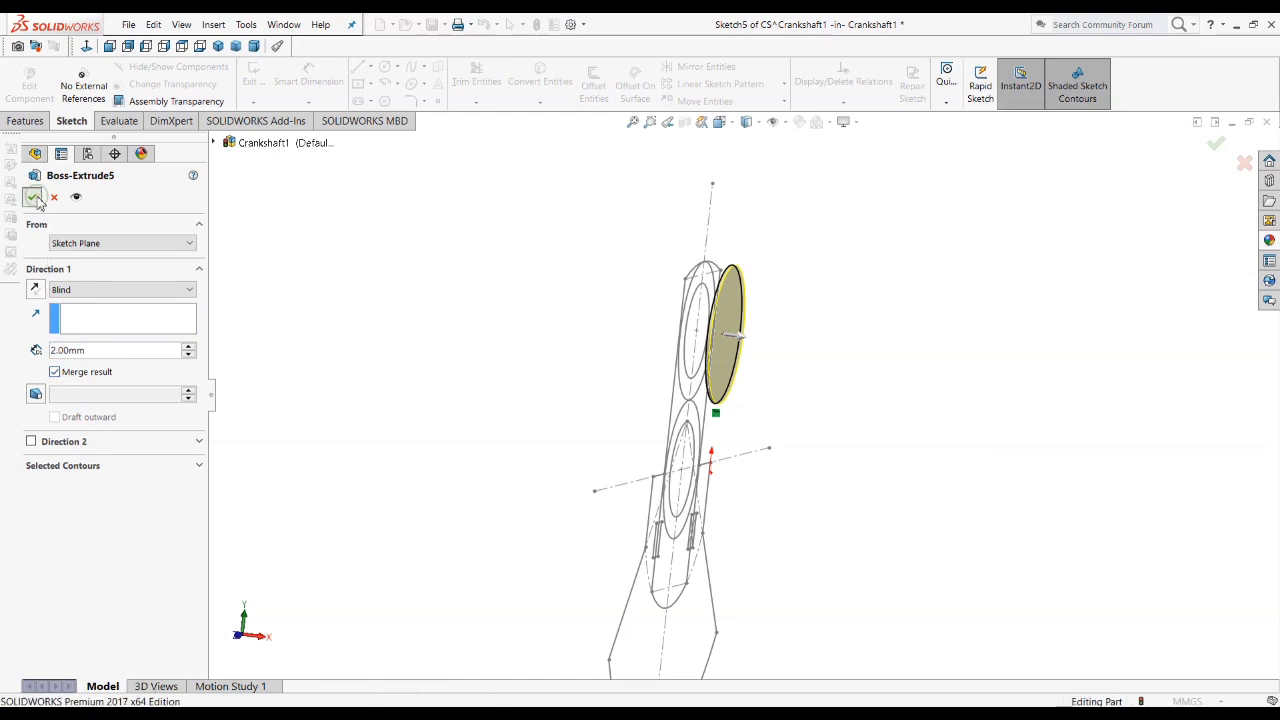
Step: Inspect the CS part's web and counterweight extrusions and the counterweight's sketch against the drawing's RHS view
click(92, 528)
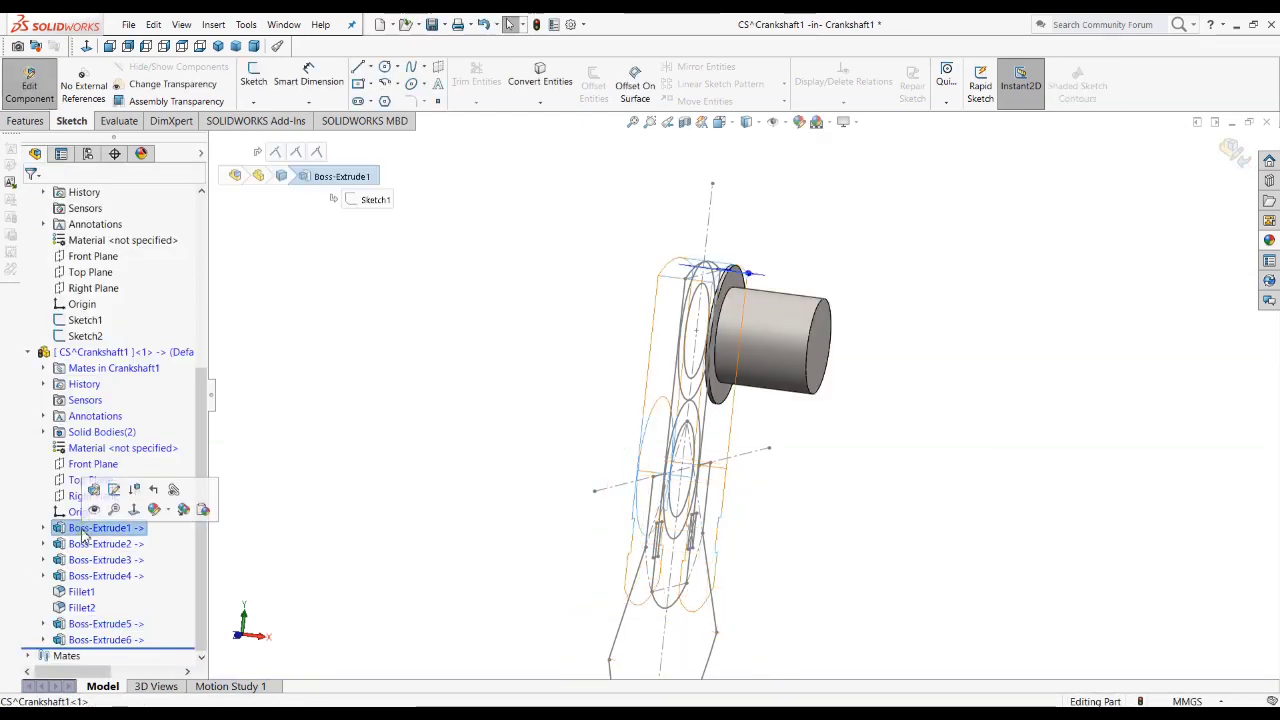
click(338, 442)
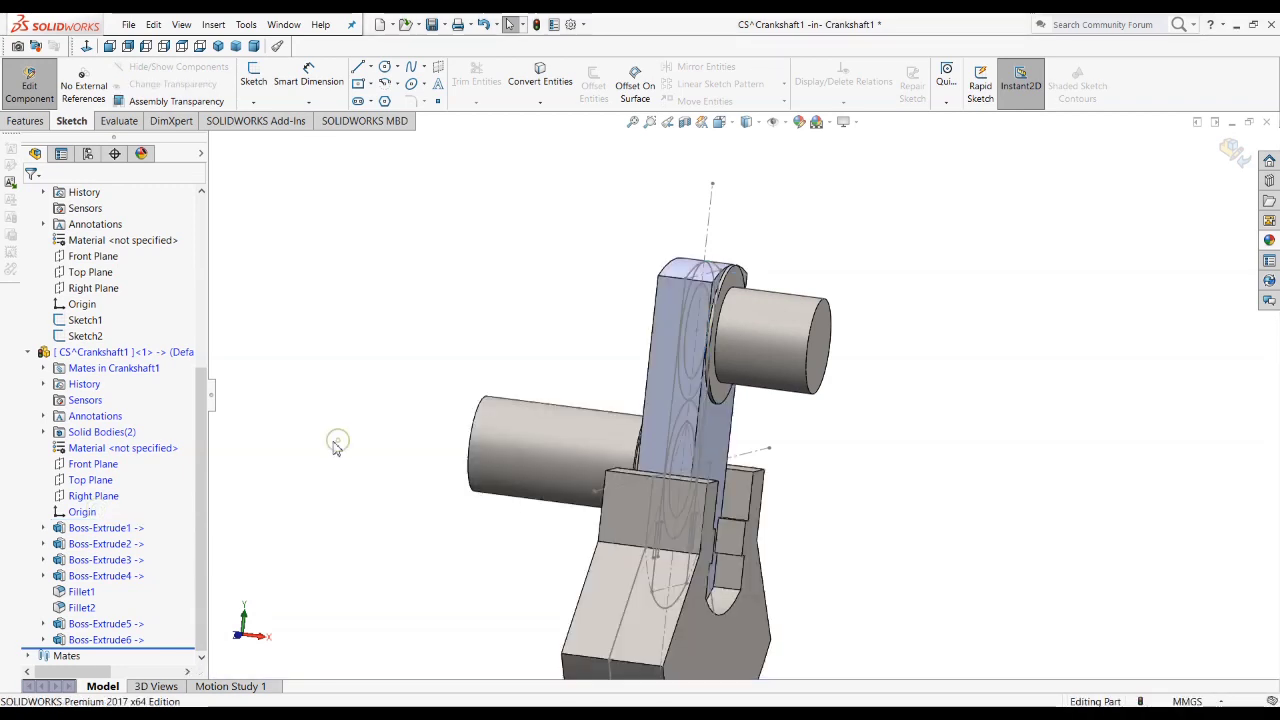
scroll(738, 403, up, 1)
middle_drag(734, 446, 755, 396)
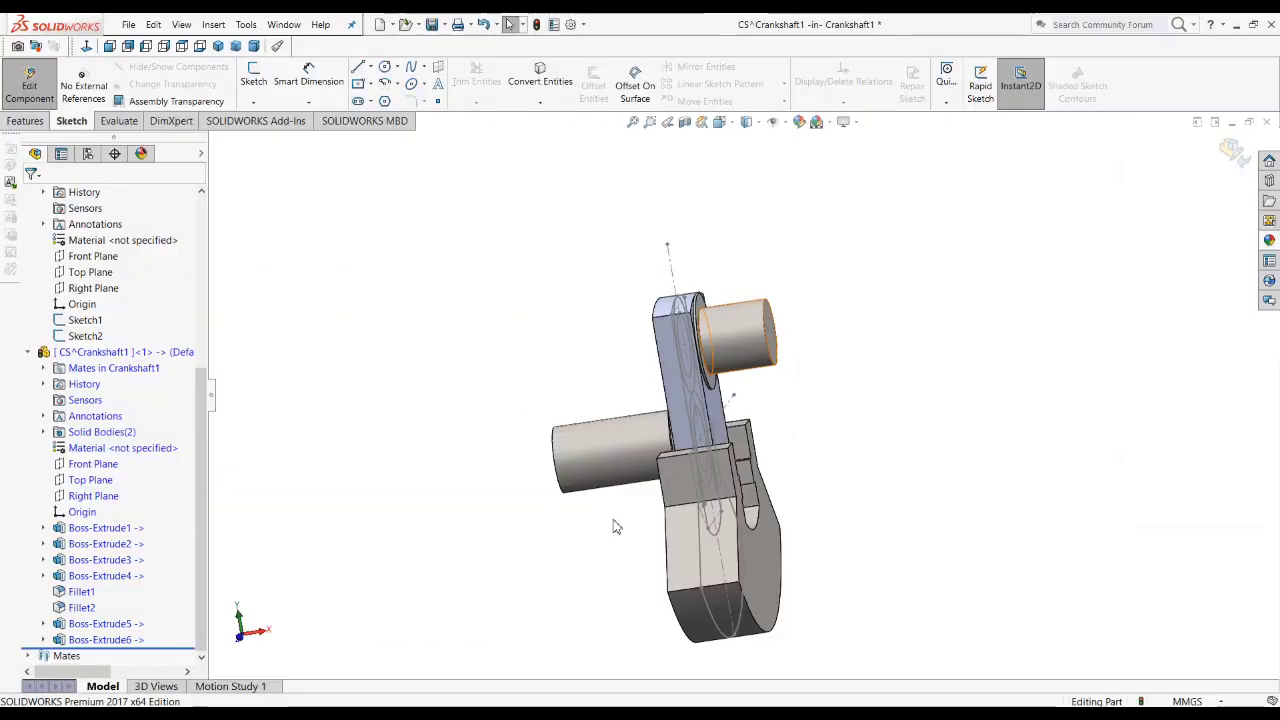
mouse_move(614, 523)
middle_down()
mouse_move(511, 526)
mouse_move(463, 569)
mouse_move(548, 573)
middle_up()
key(ctrl+4)
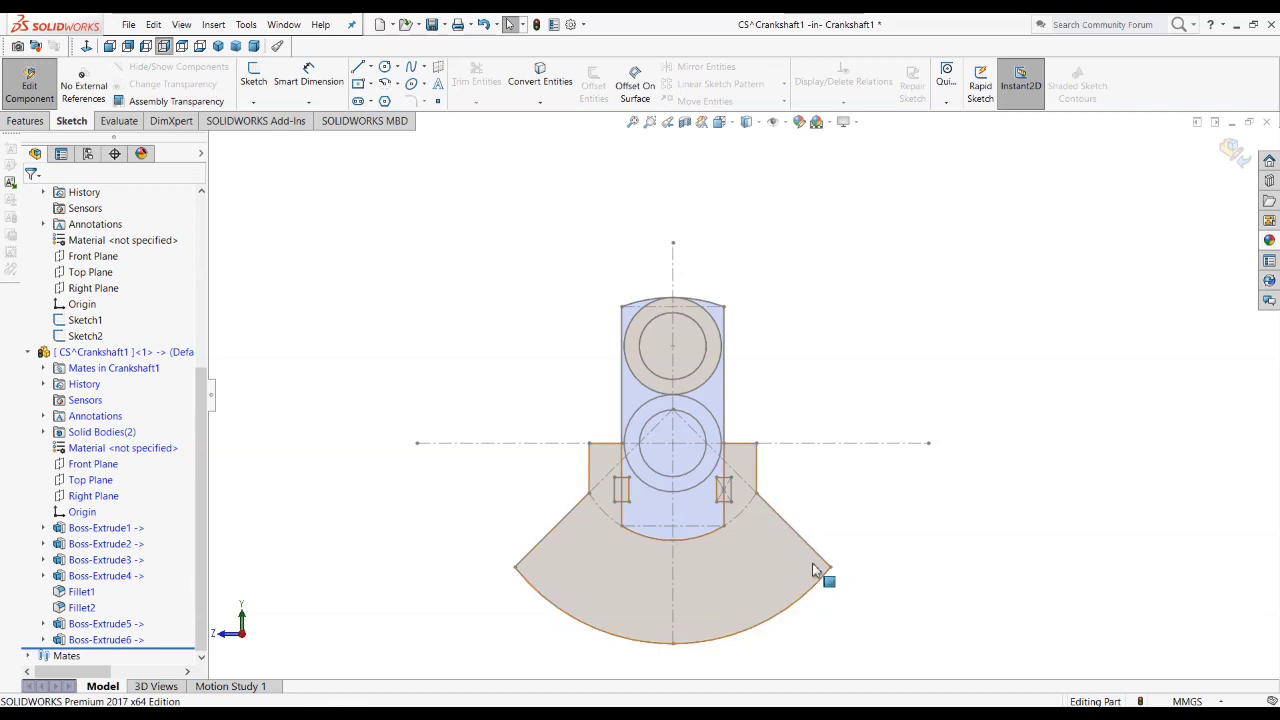
click(95, 543)
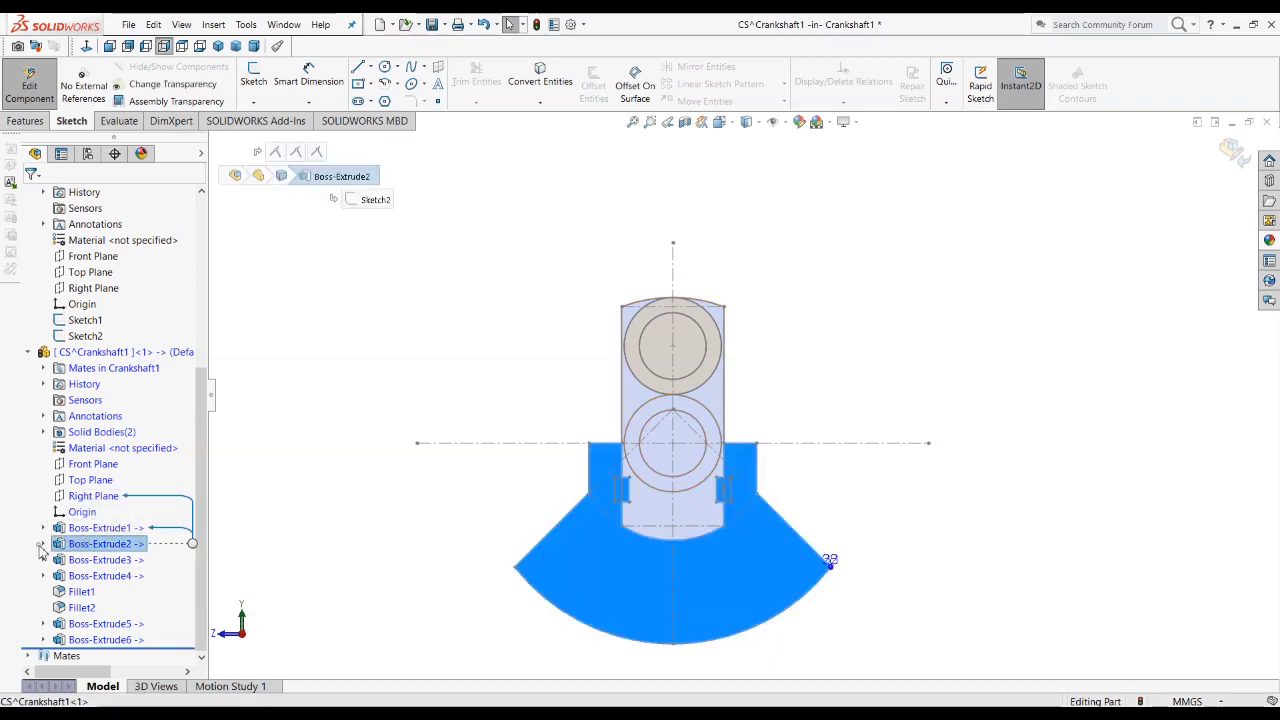
click(43, 543)
click(100, 559)
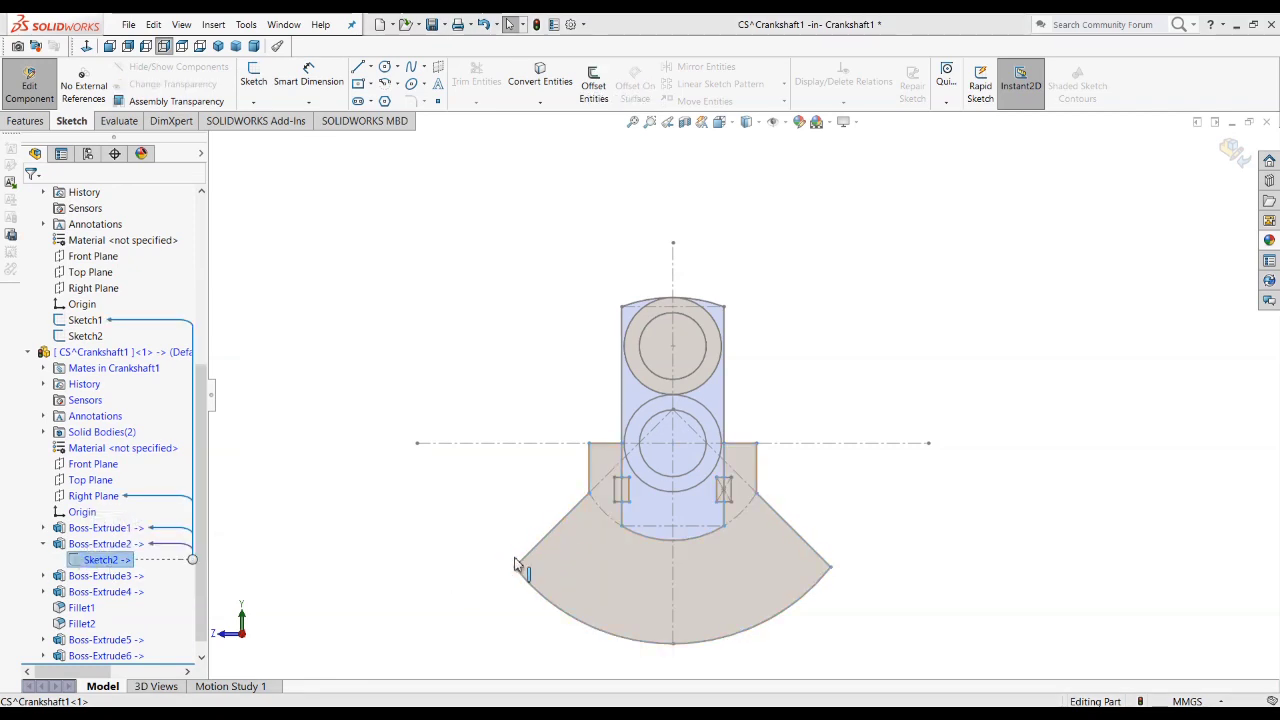
Step: Leave the CS part and open Sketch1 of the Layout sketch 1 part for editing
click(1232, 151)
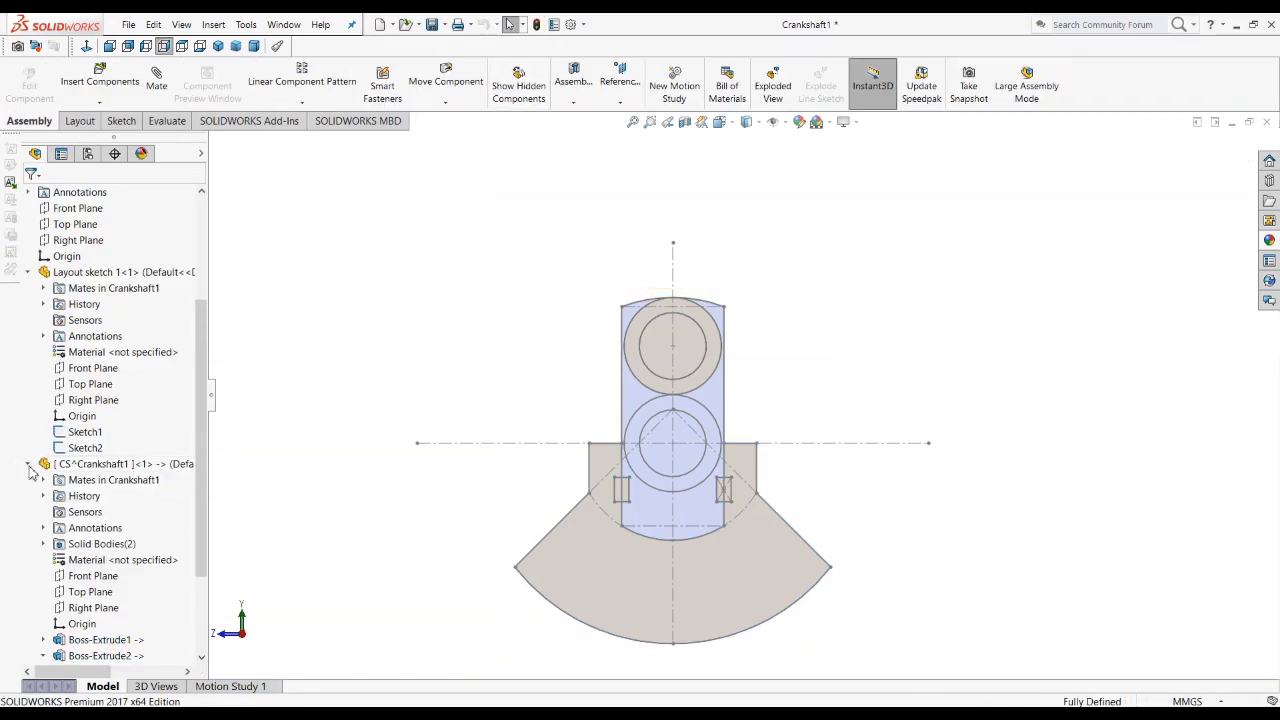
click(28, 465)
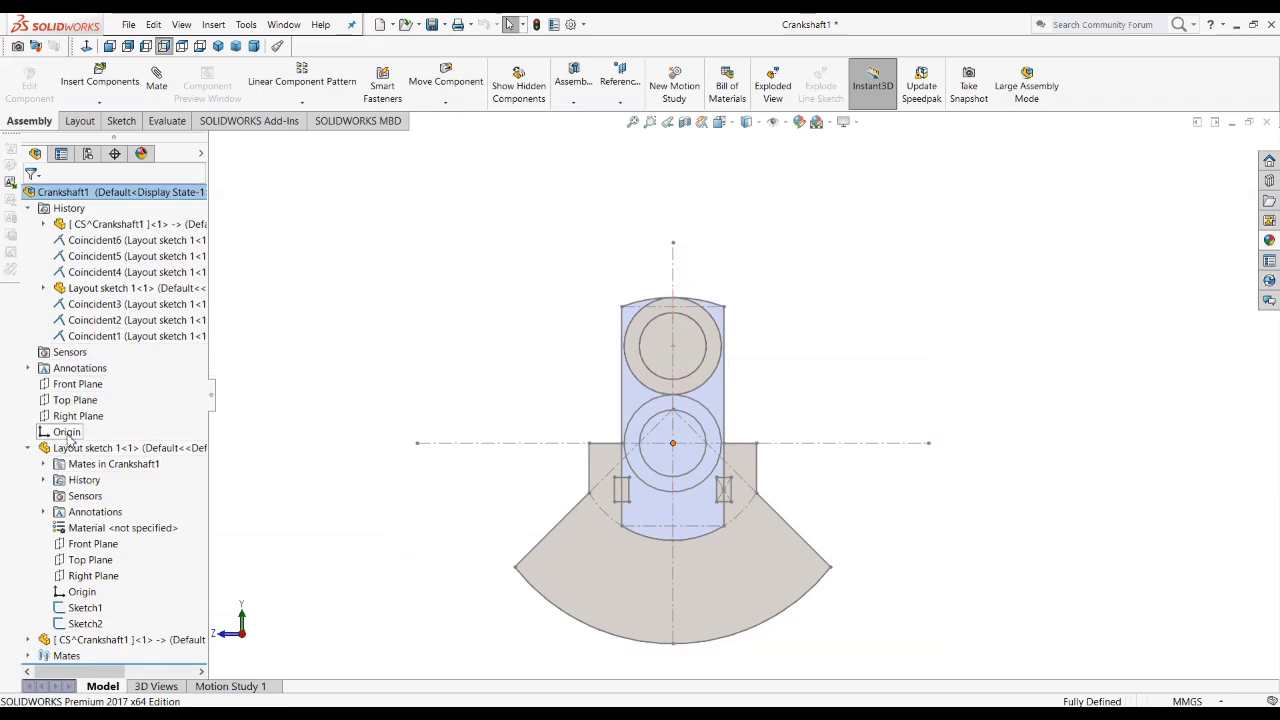
click(86, 610)
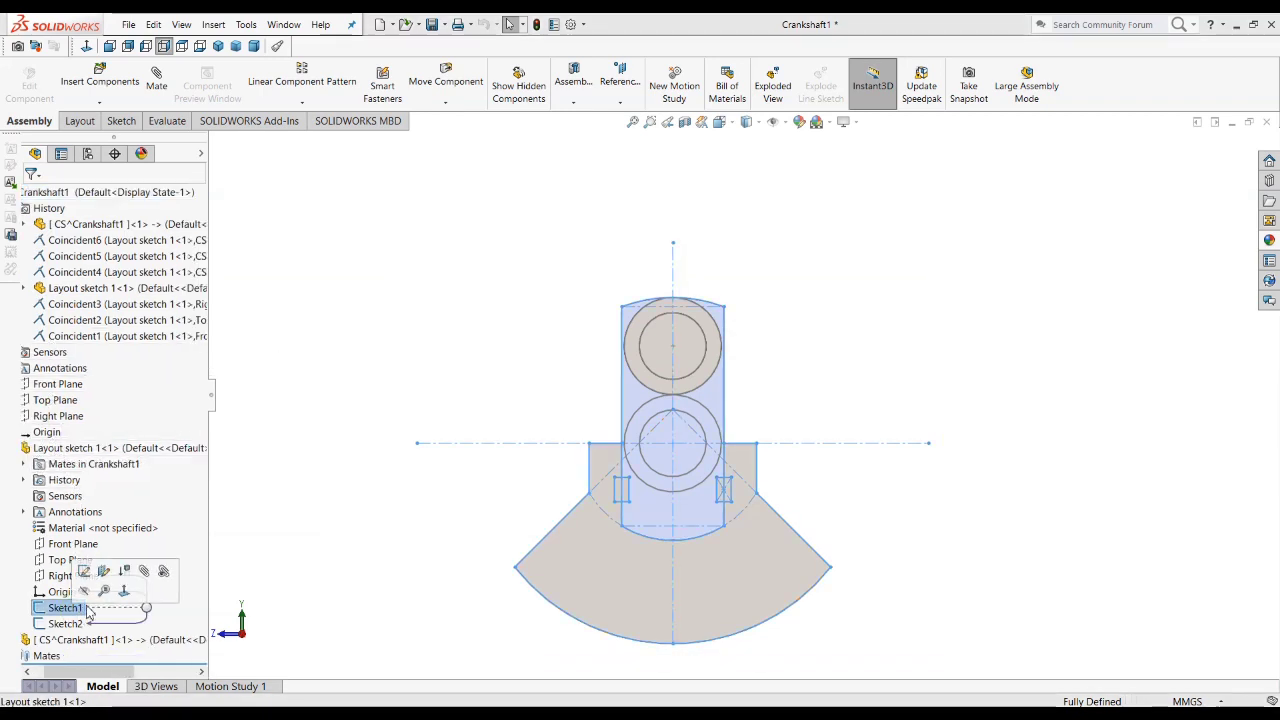
click(84, 571)
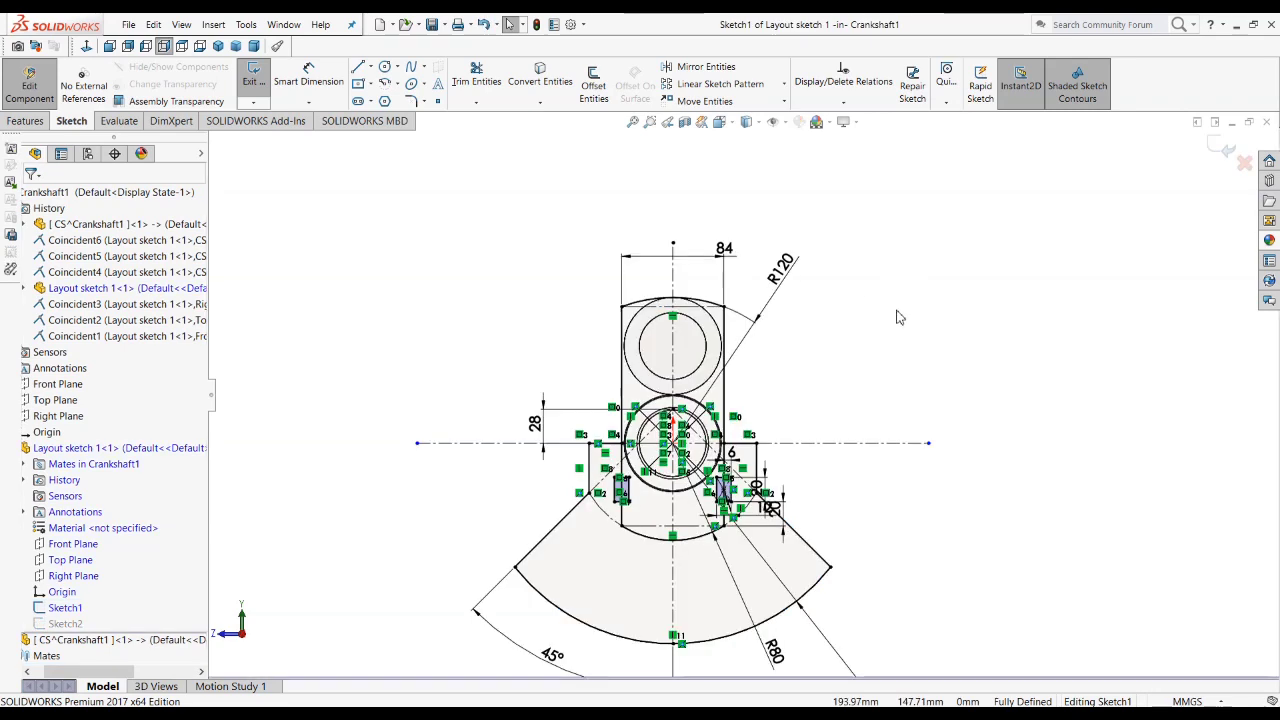
scroll(640, 560, down, 5)
scroll(636, 560, up, 3)
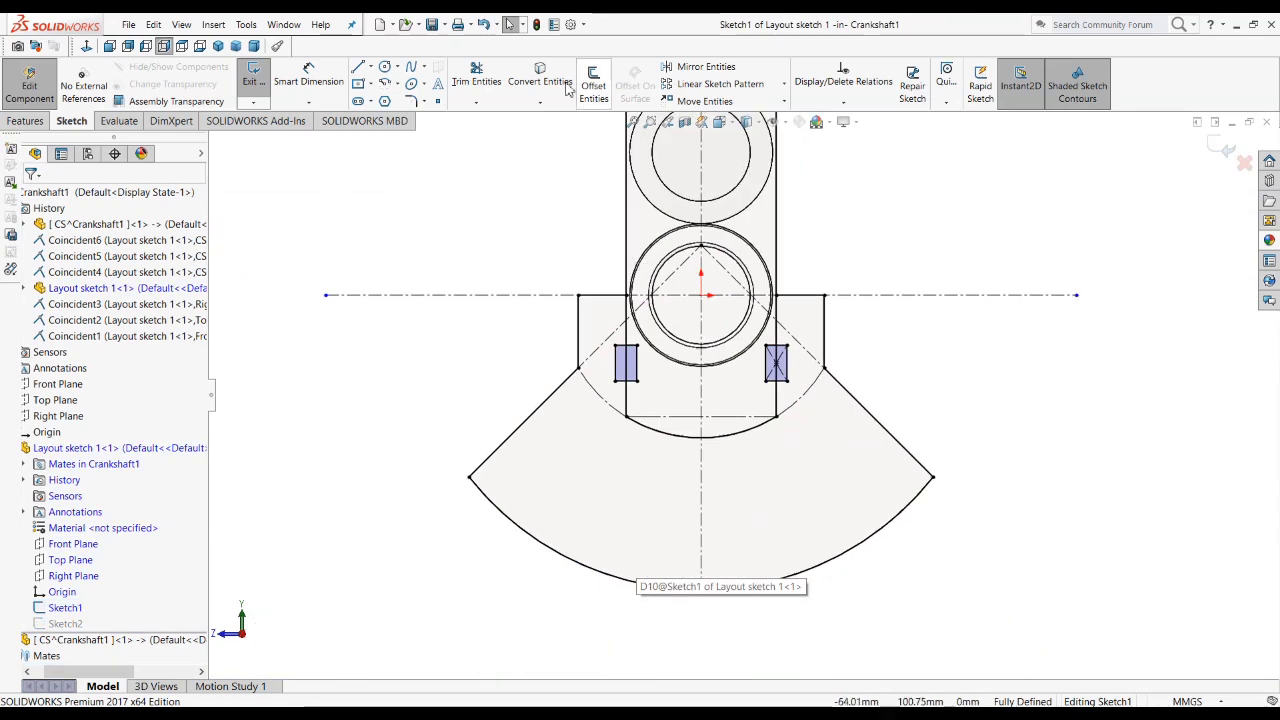
Step: Add 20 mm sketch fillets to the two outer lower corners of the counterweight outline in the layout sketch
click(409, 104)
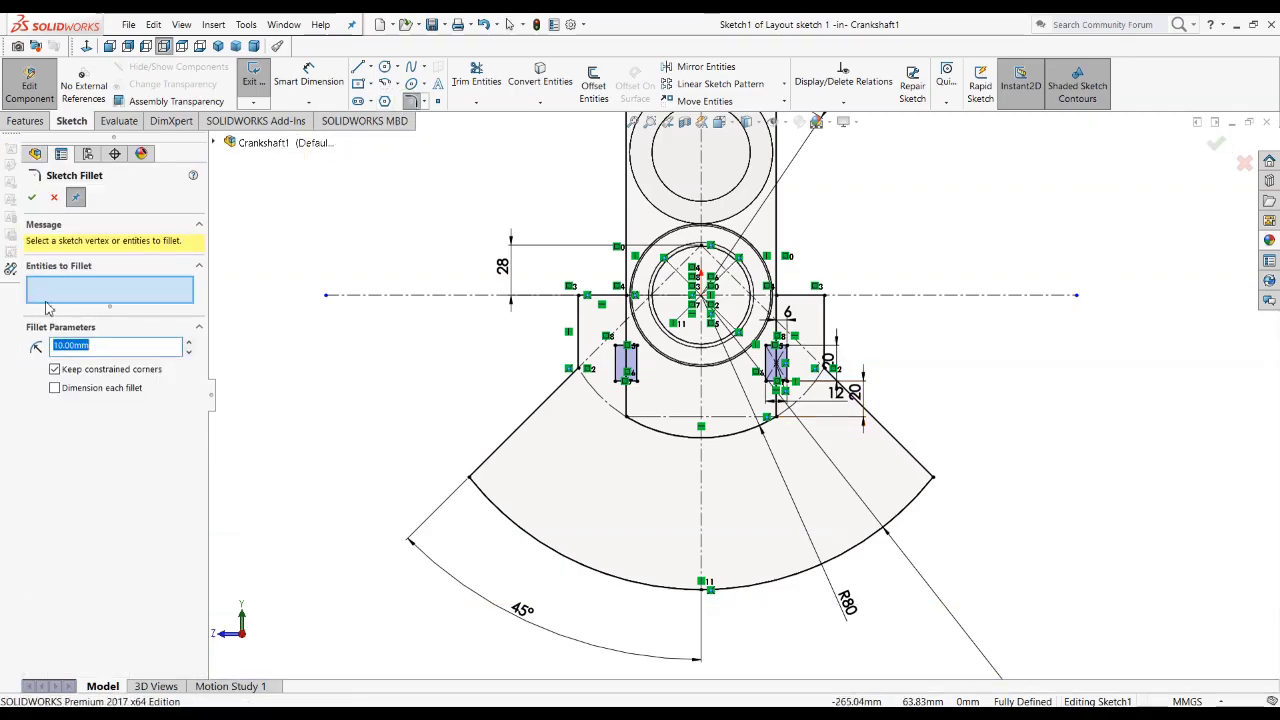
text(20)
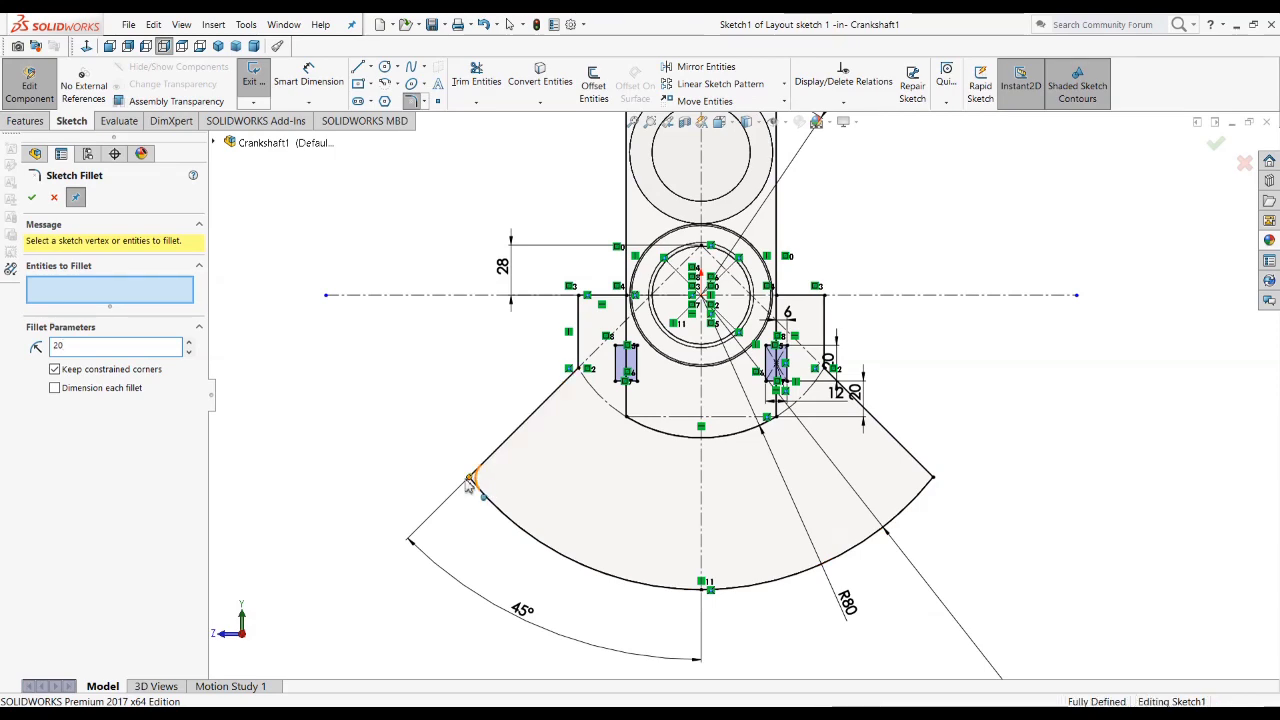
click(470, 477)
click(931, 479)
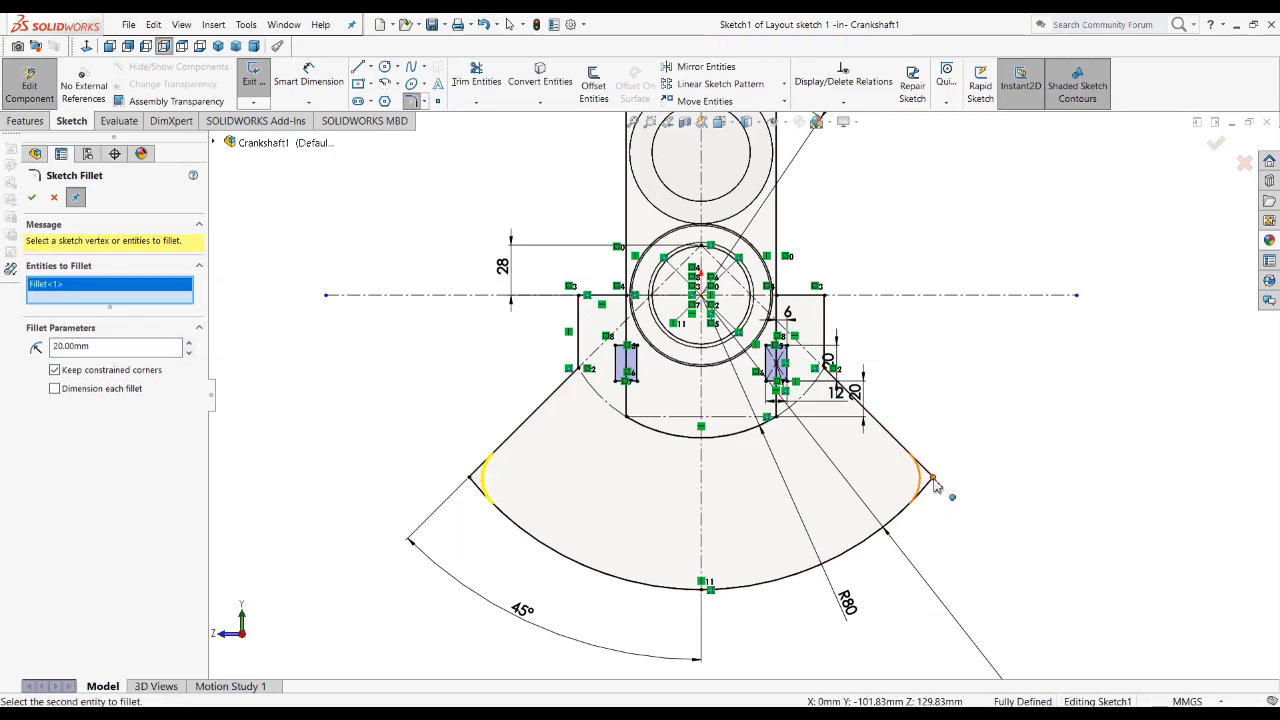
click(31, 199)
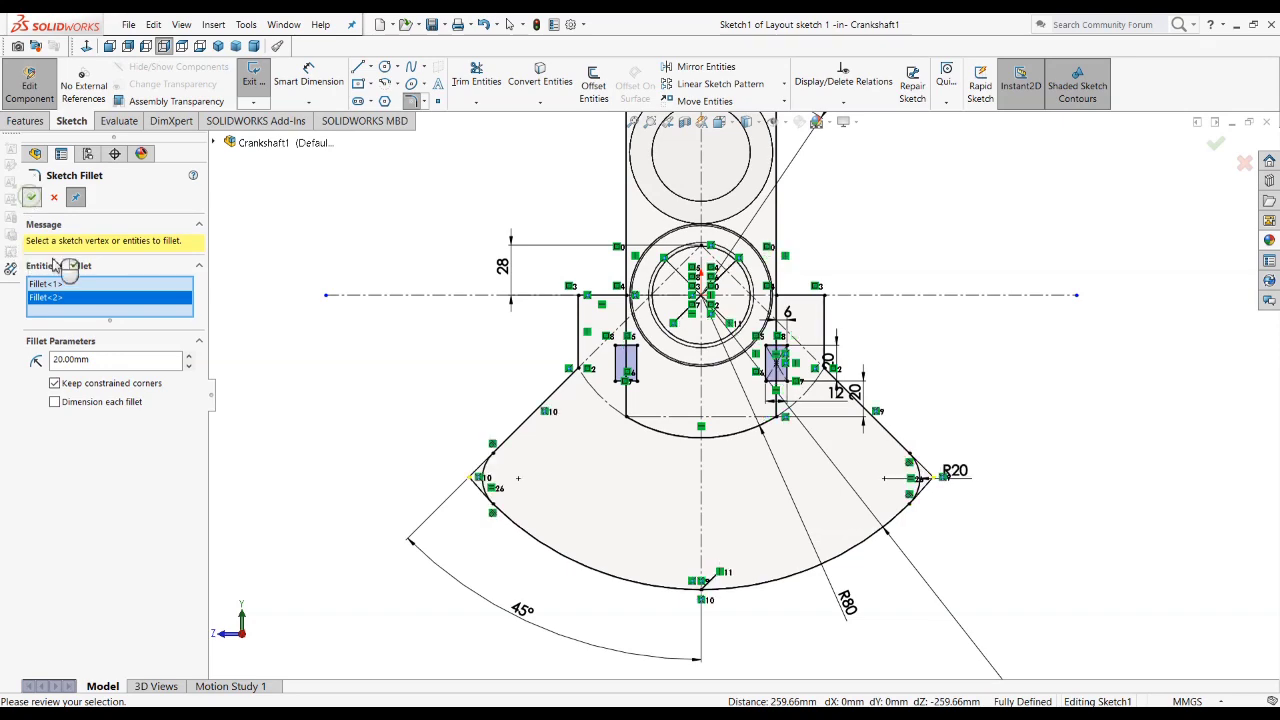
click(33, 201)
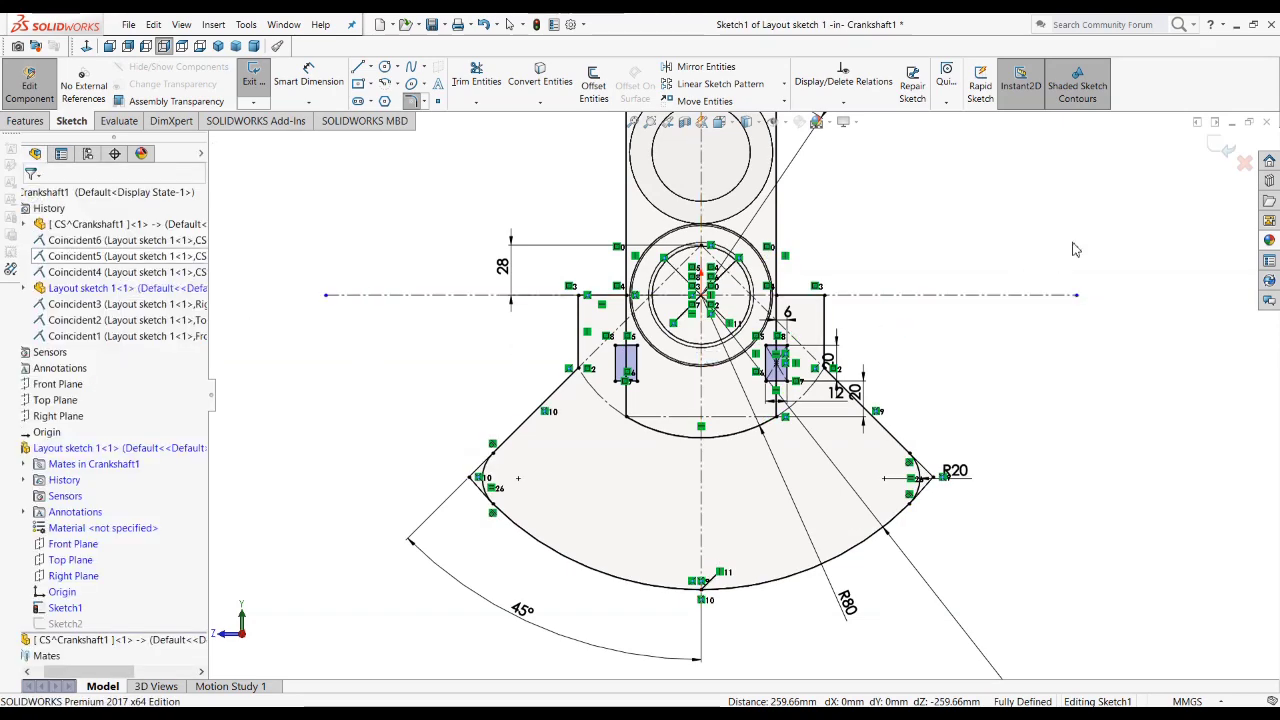
Step: Finish editing the layout sketch and return to the top-level assembly
click(1222, 148)
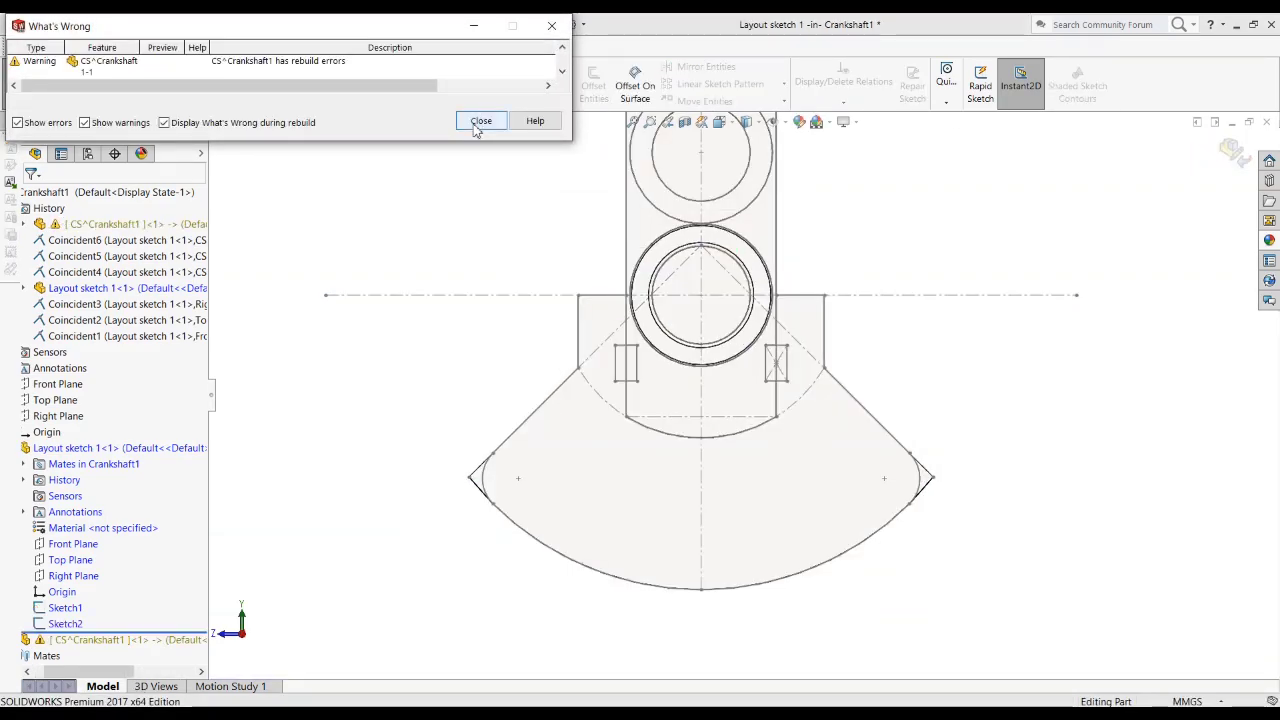
click(474, 125)
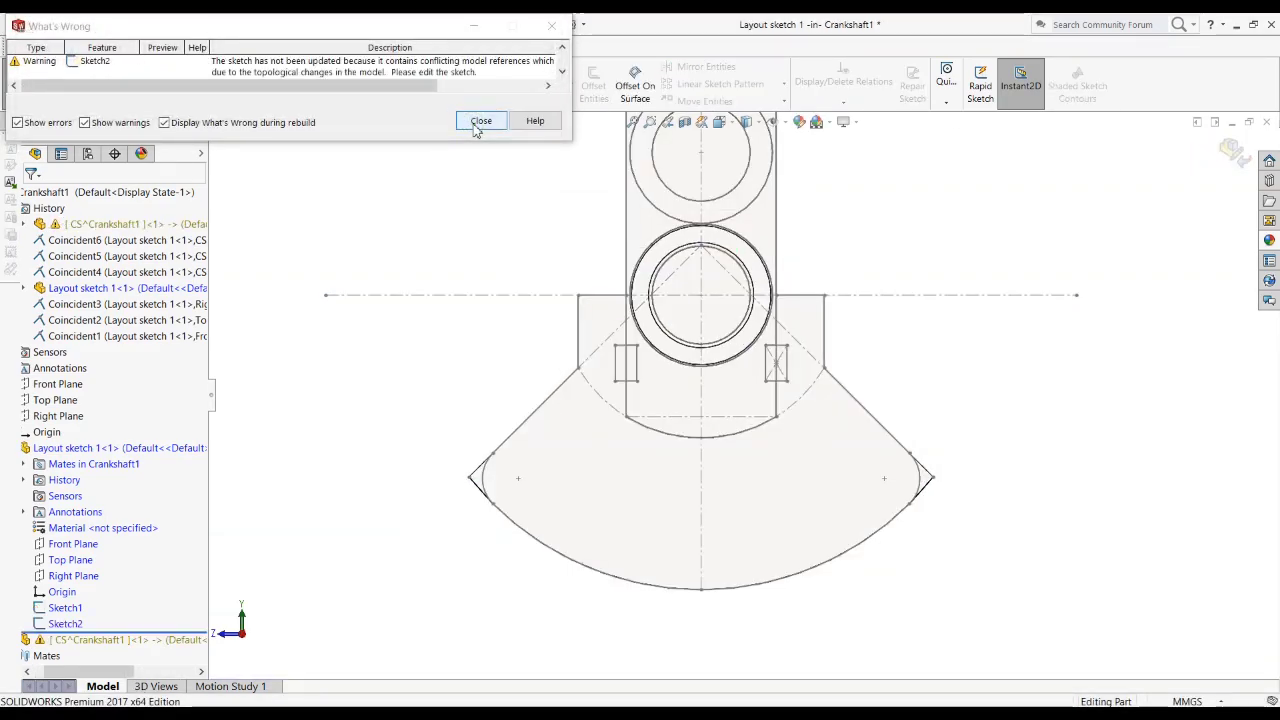
click(479, 122)
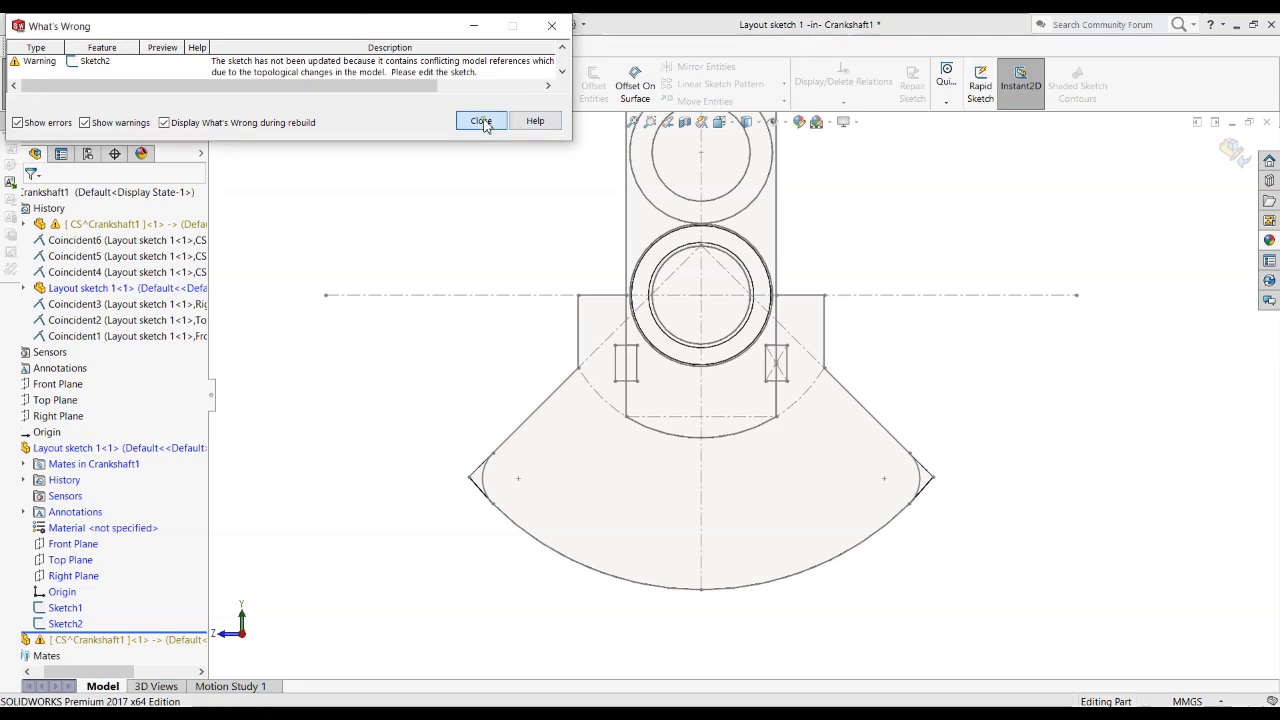
click(1235, 158)
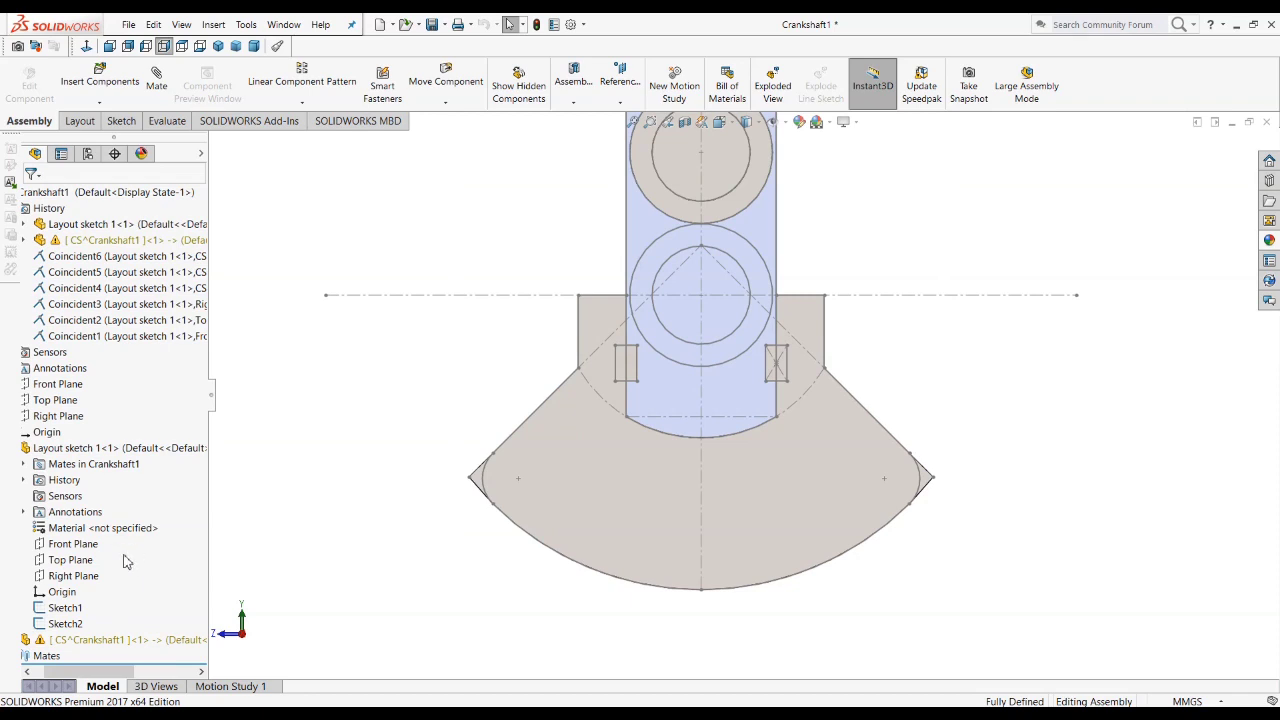
Step: Open the counterweight's Sketch2, under Boss-Extrude2 of the CS part, for editing
drag(62, 675, 50, 675)
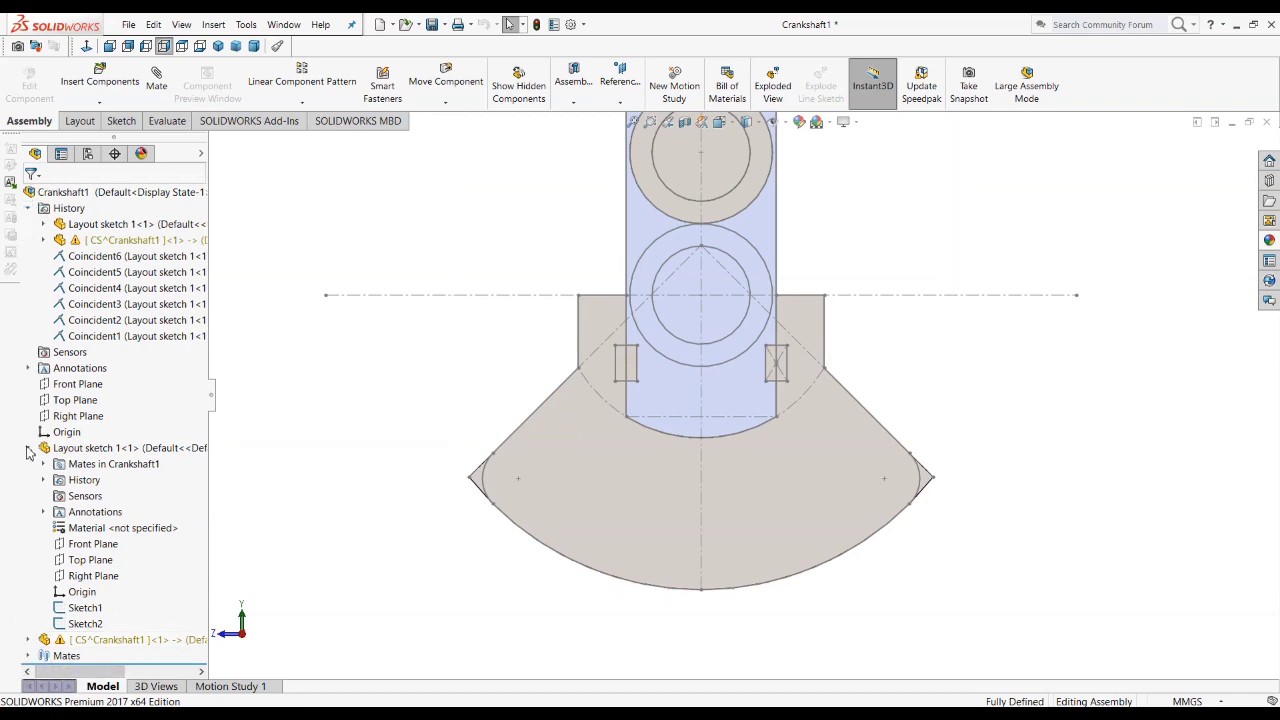
click(26, 448)
click(40, 464)
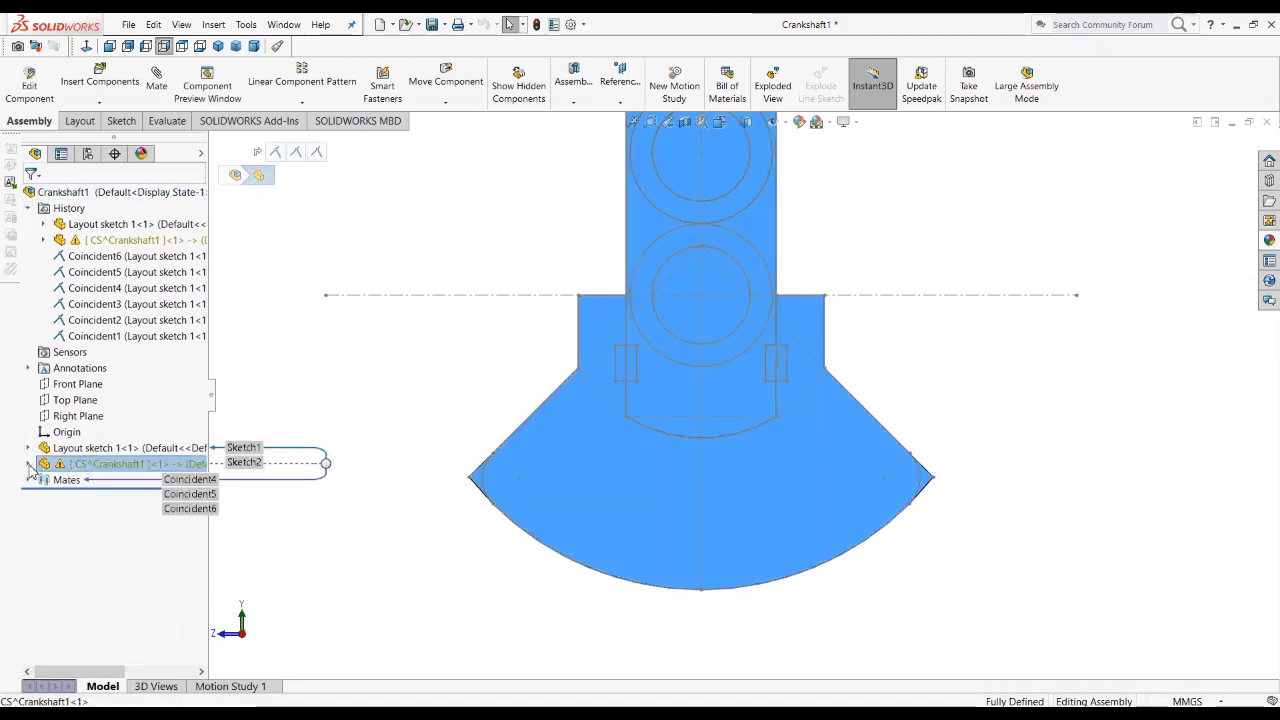
click(28, 464)
click(112, 560)
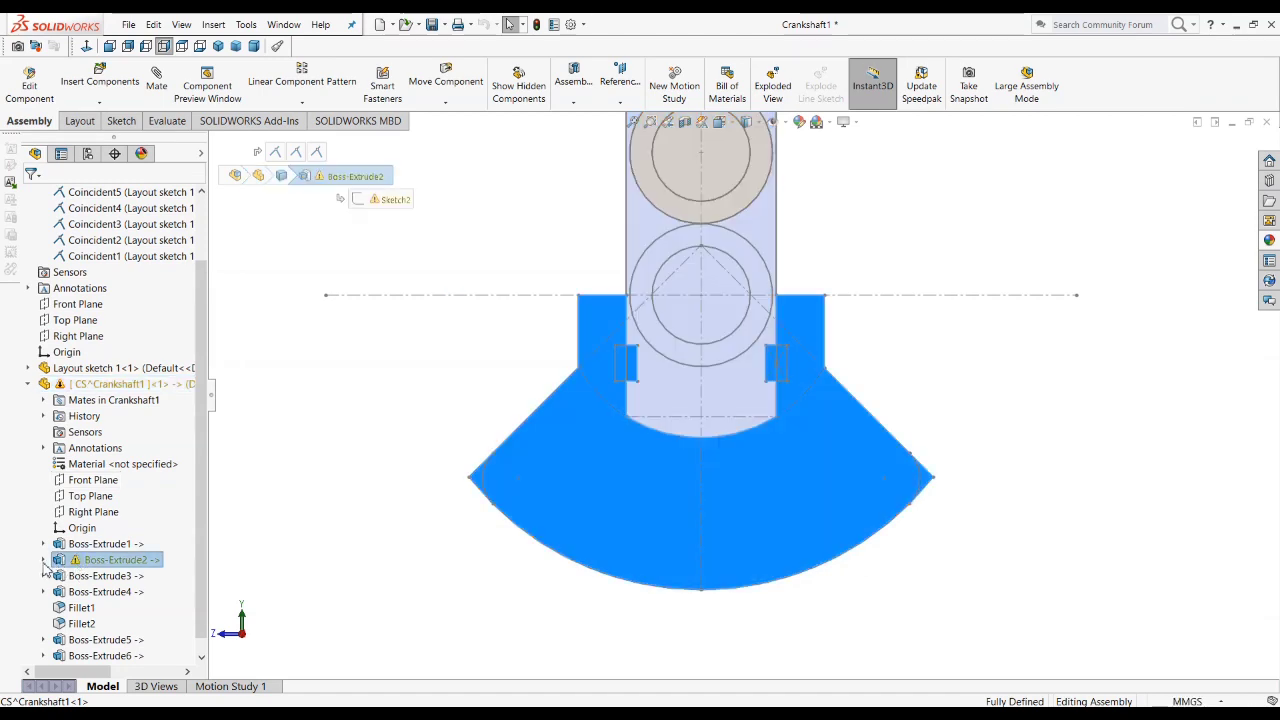
click(43, 560)
click(100, 577)
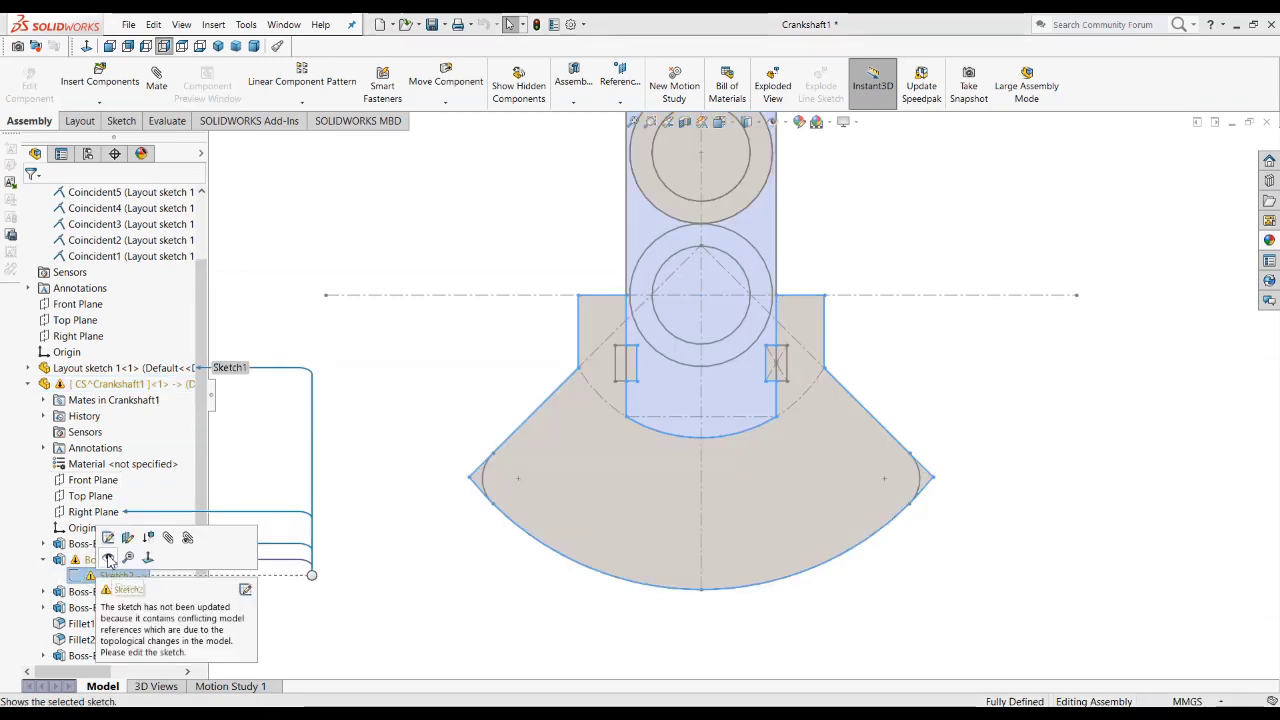
click(108, 537)
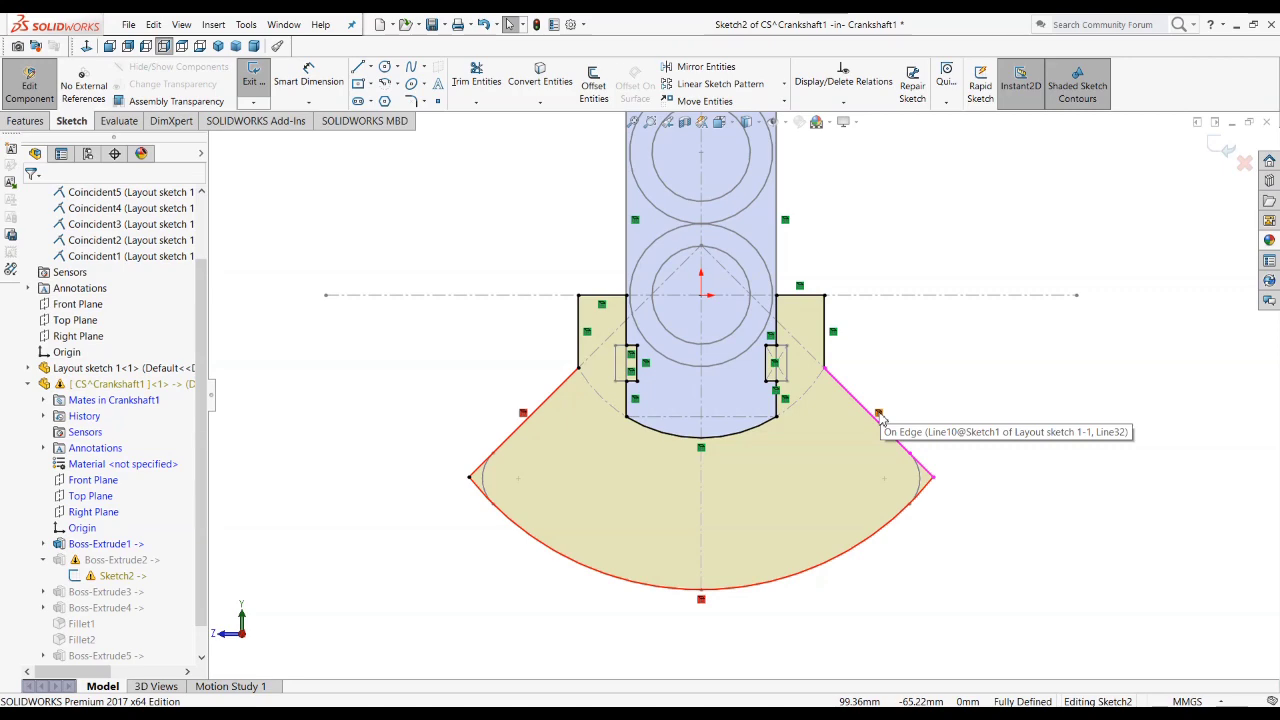
Step: Delete the broken On Edge relations from the two slanted side lines of the counterweight sketch
click(877, 418)
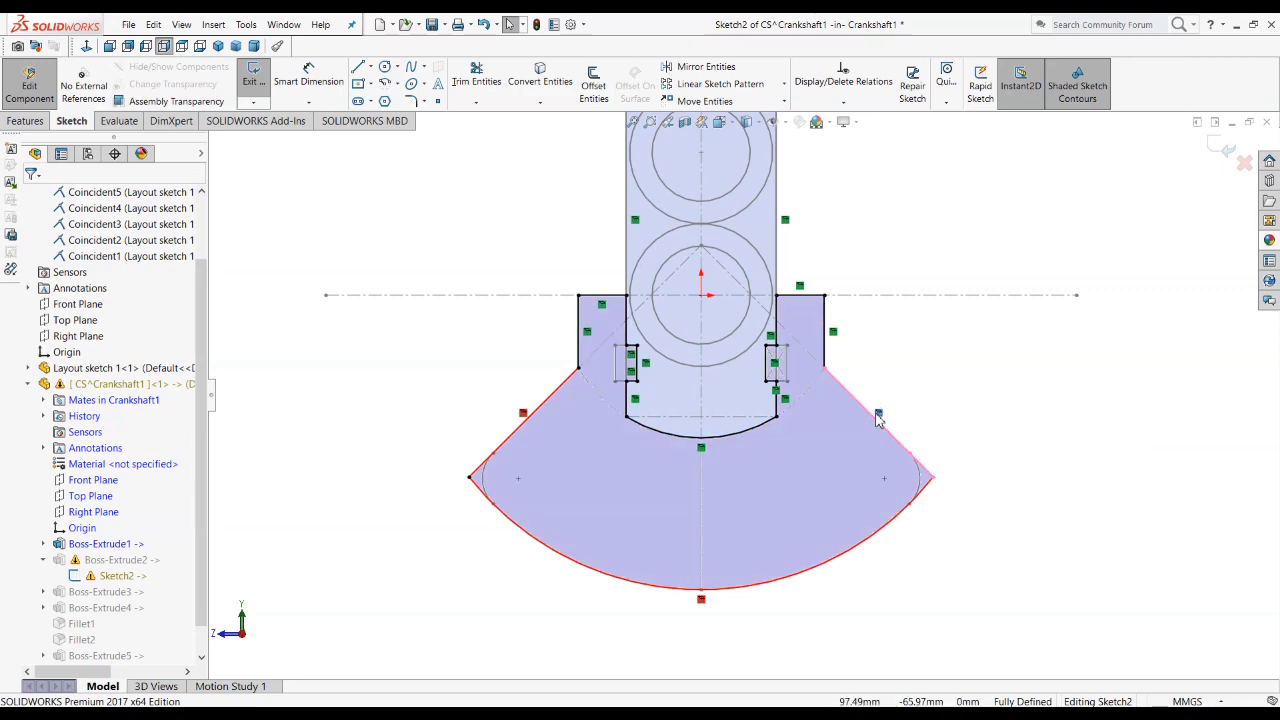
click(524, 417)
click(525, 422)
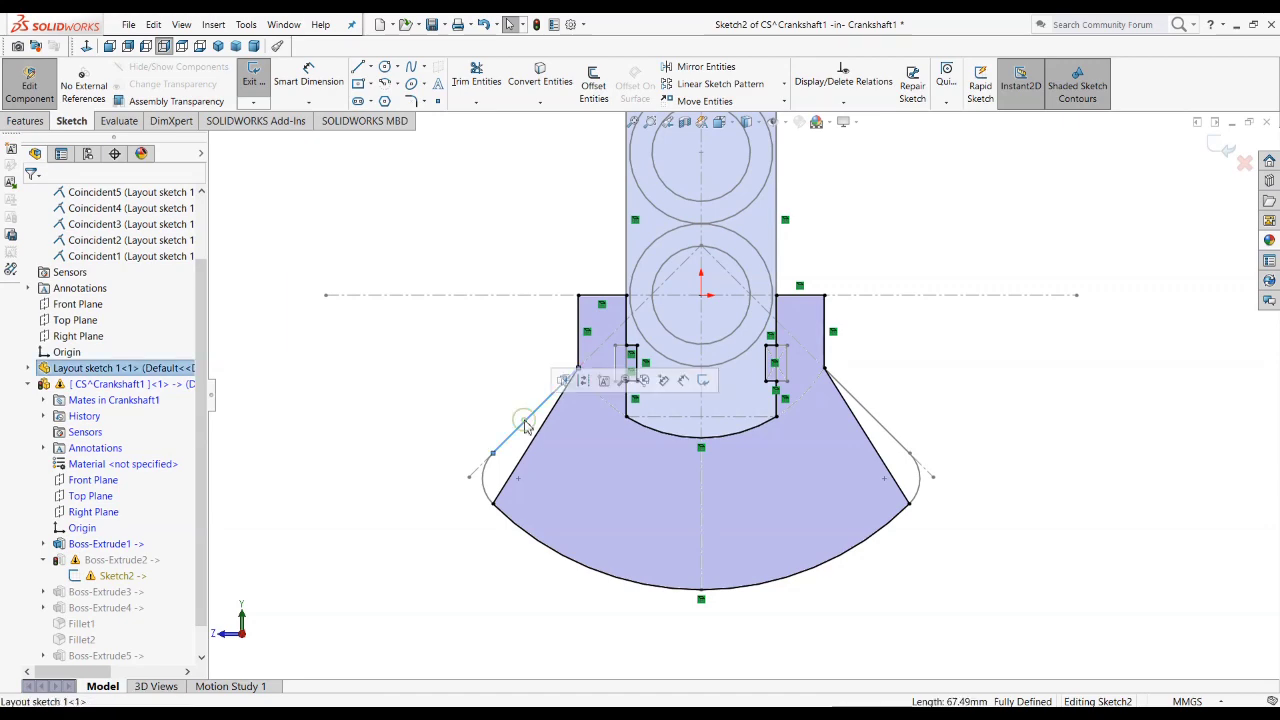
key(Delete)
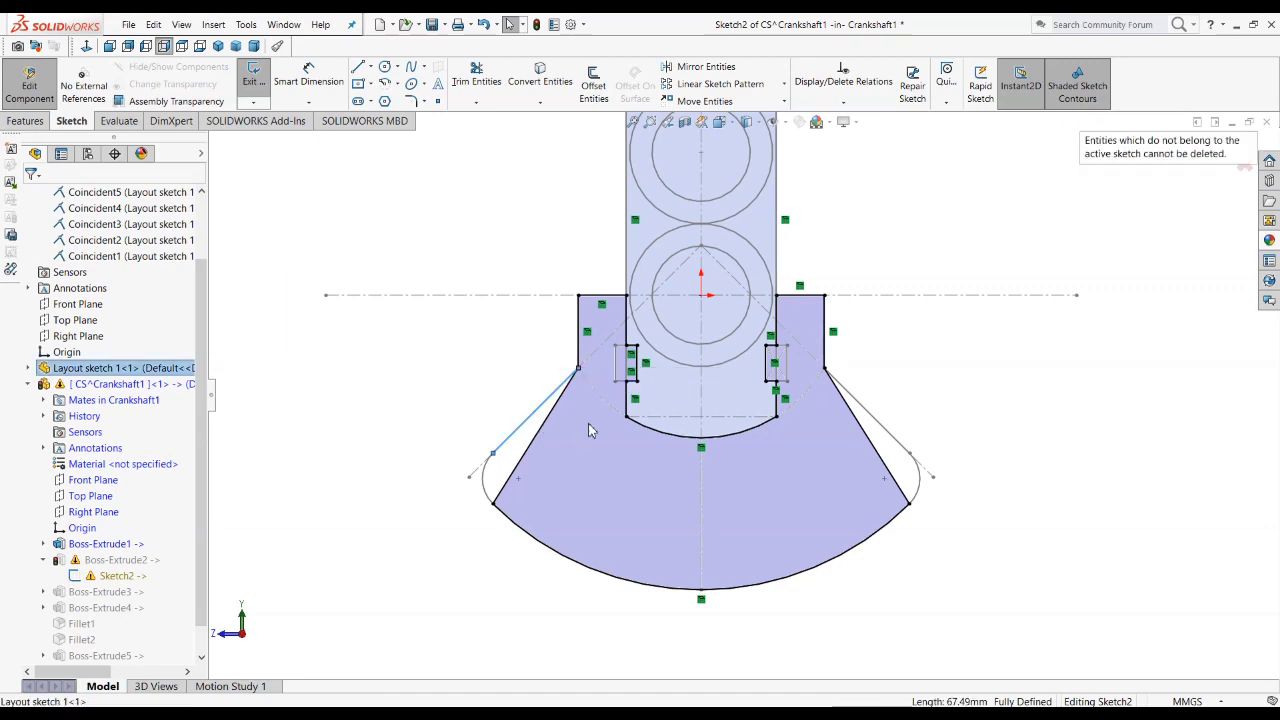
Step: Delete the two old slanted side lines from the counterweight sketch
click(870, 434)
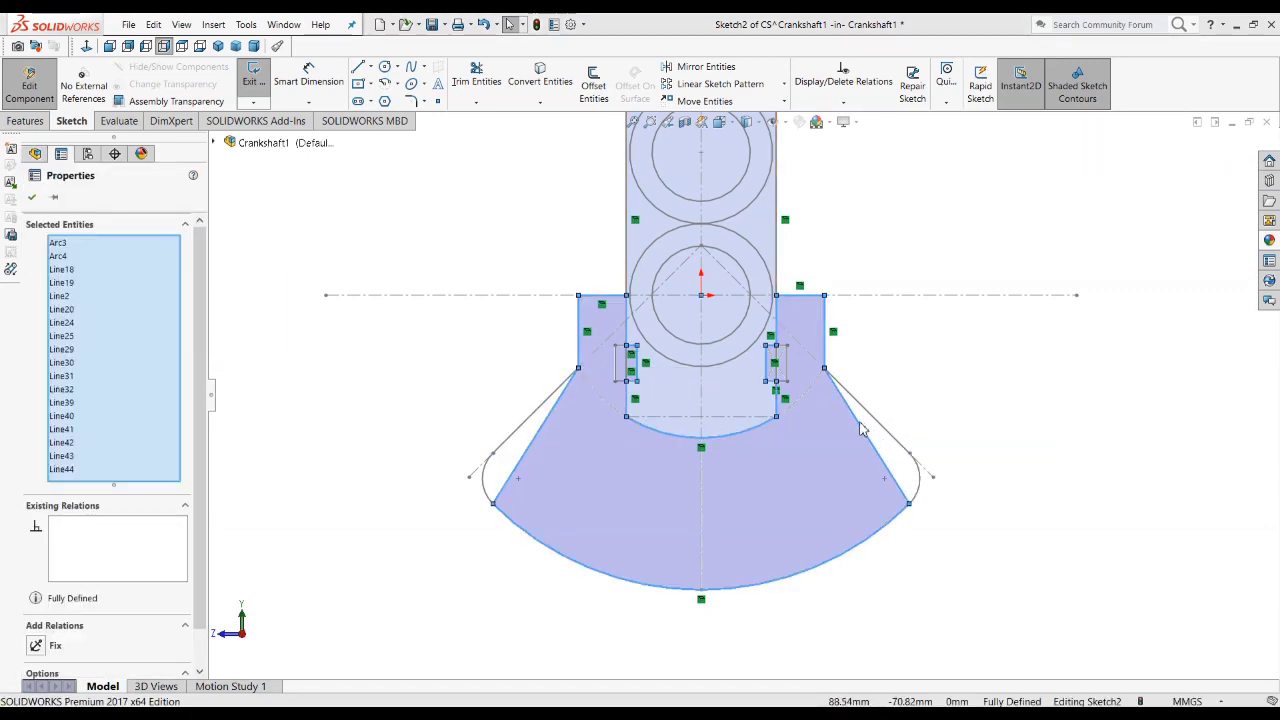
click(1086, 443)
click(900, 492)
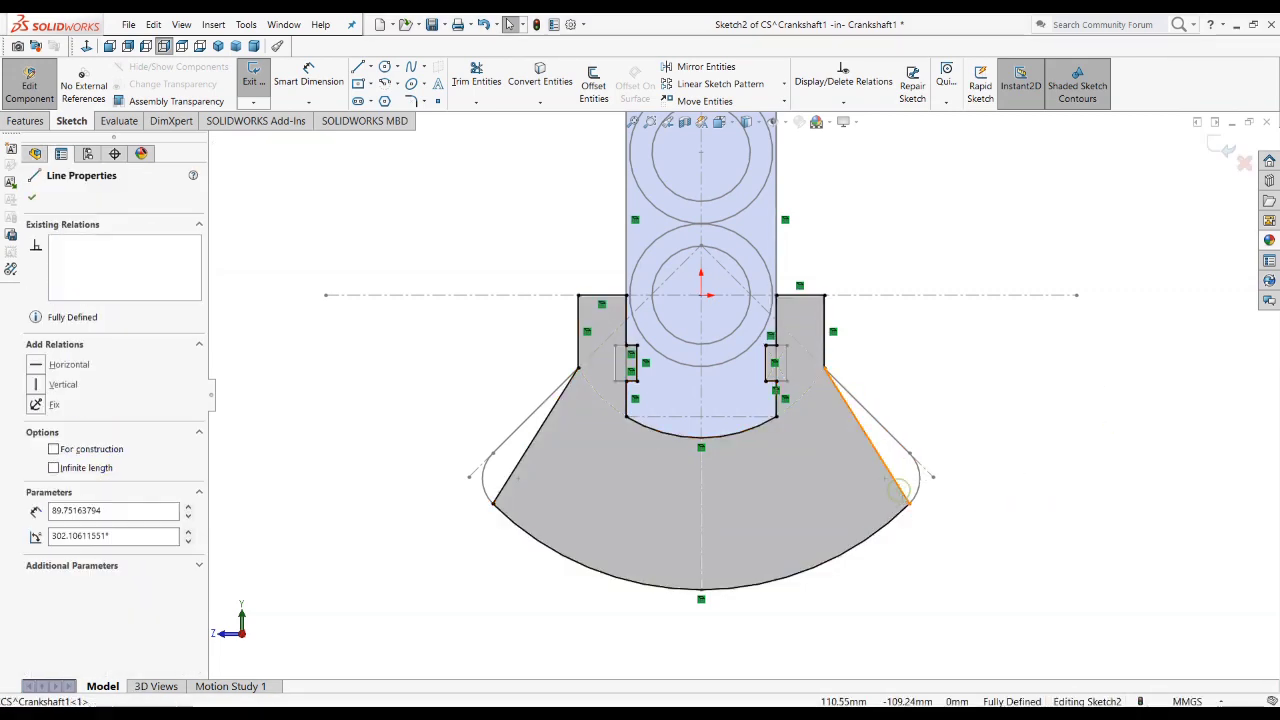
key(Delete)
click(533, 451)
key(Delete)
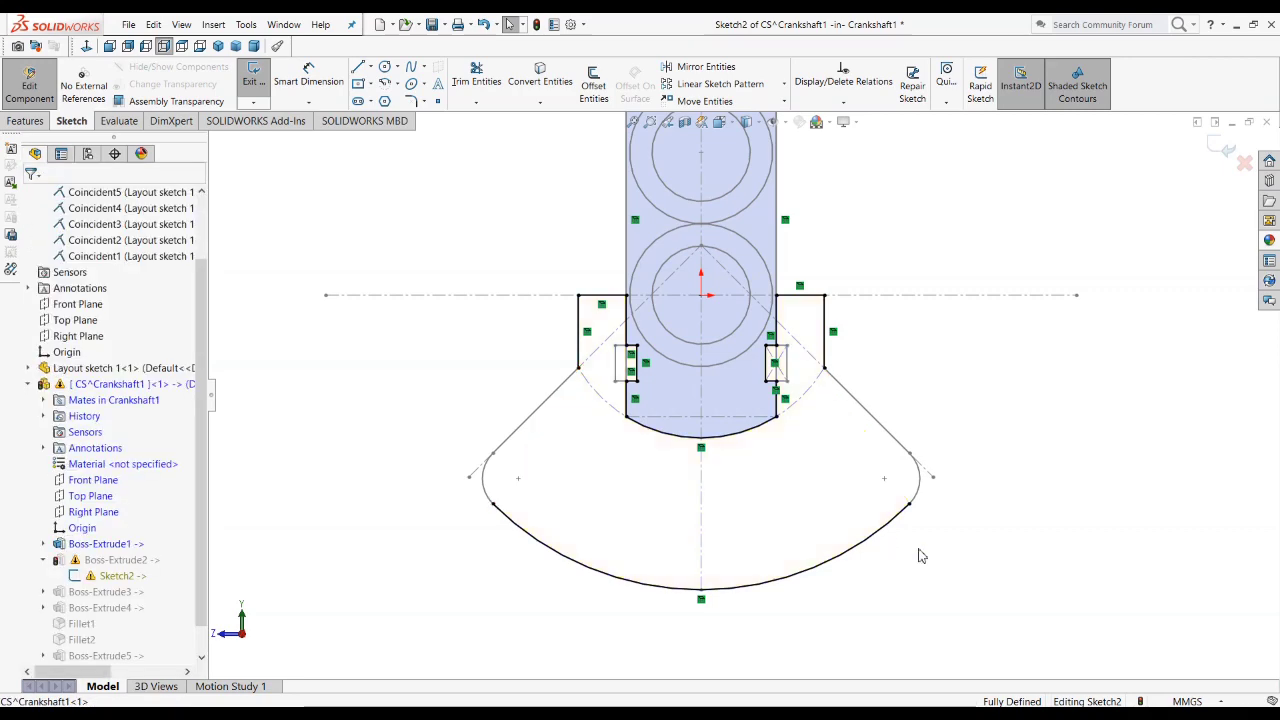
Step: Convert the layout sketch's two slanted lines and two corner arcs into the counterweight profile and finish the sketch
click(853, 401)
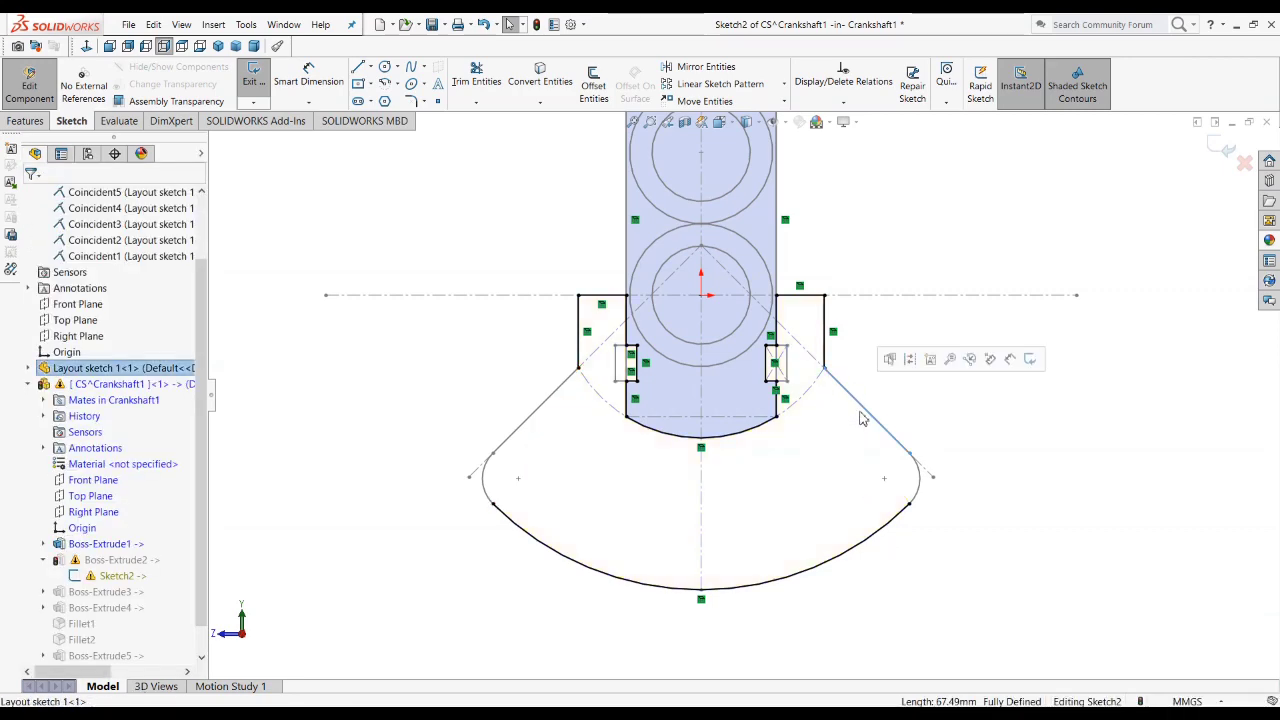
ctrl+click(918, 478)
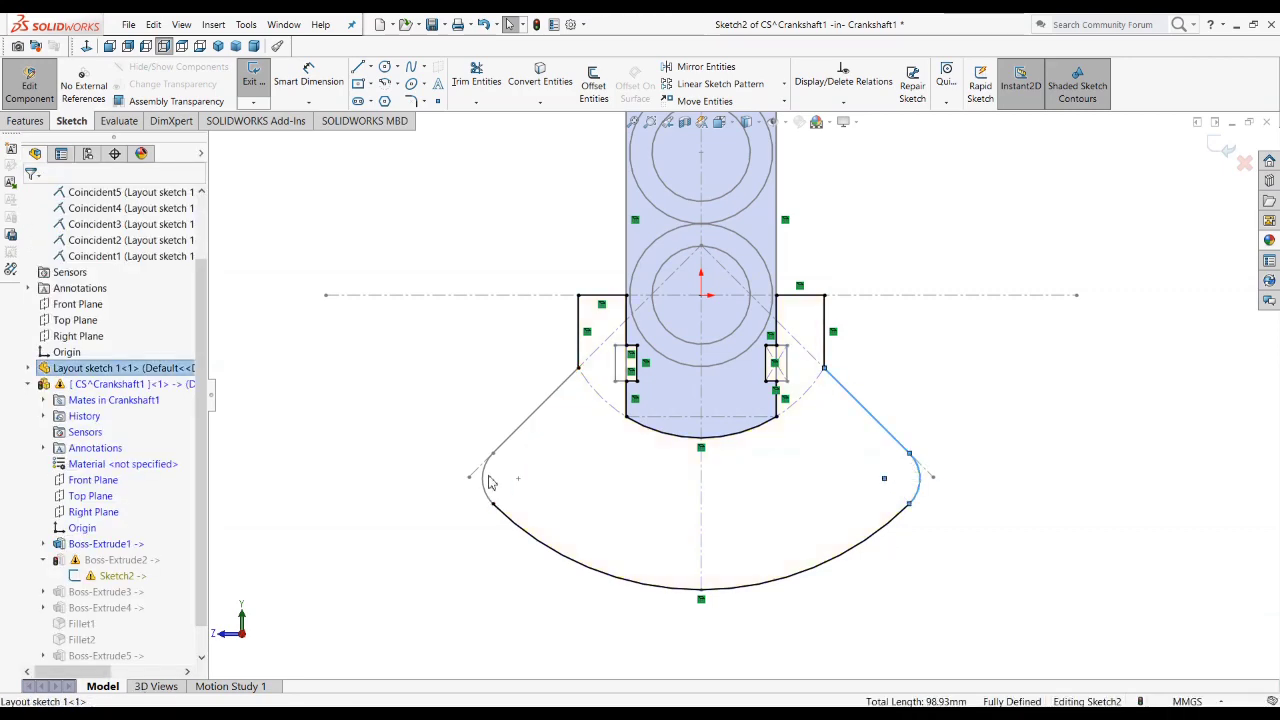
ctrl+click(487, 482)
ctrl+click(505, 440)
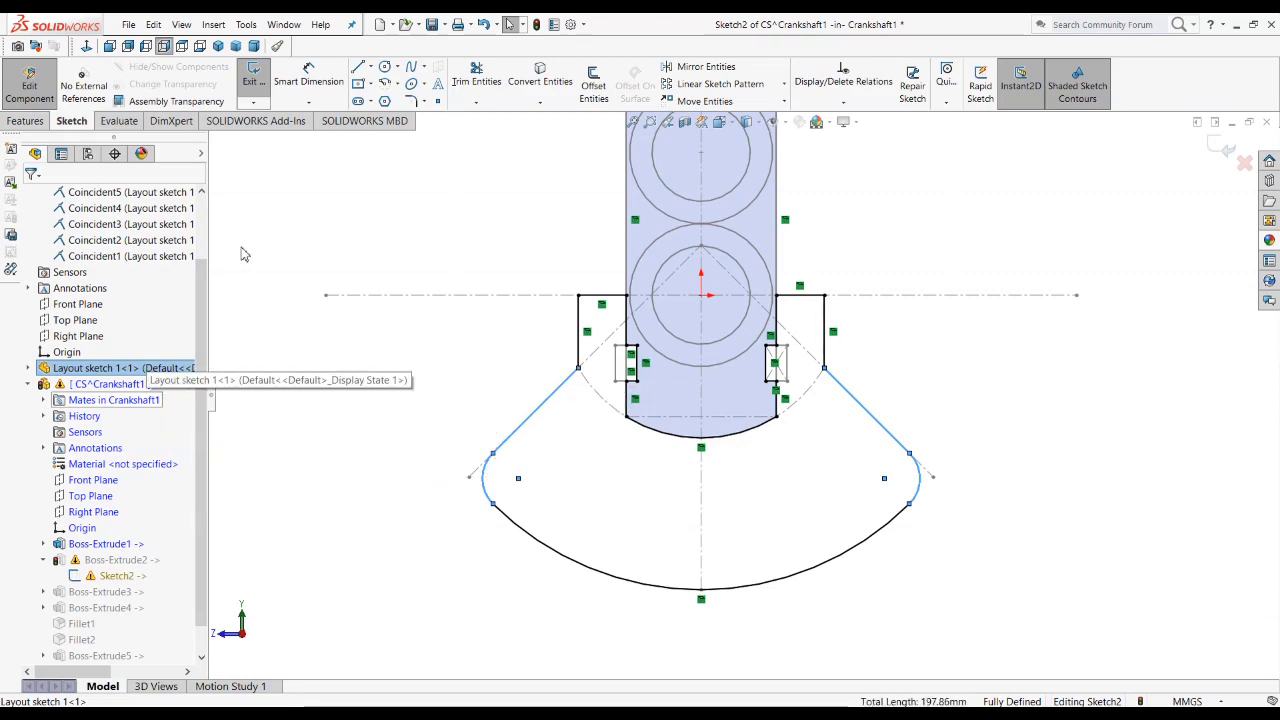
click(527, 78)
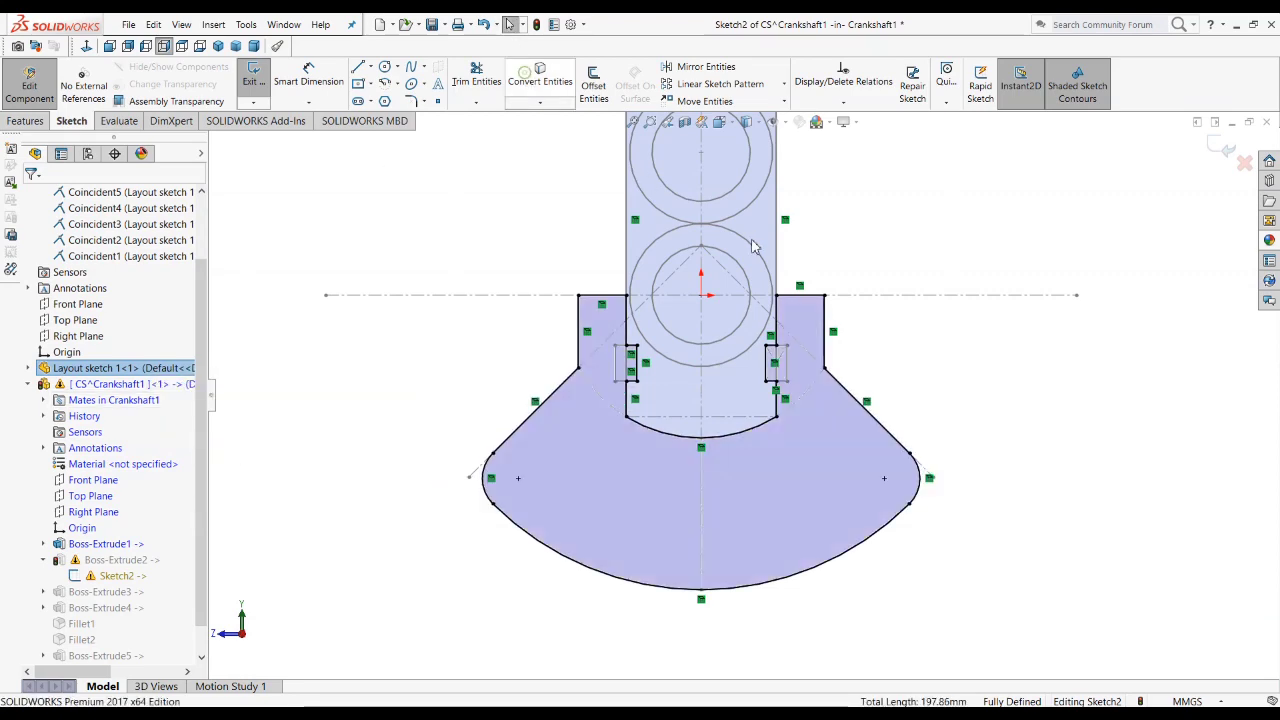
click(1228, 150)
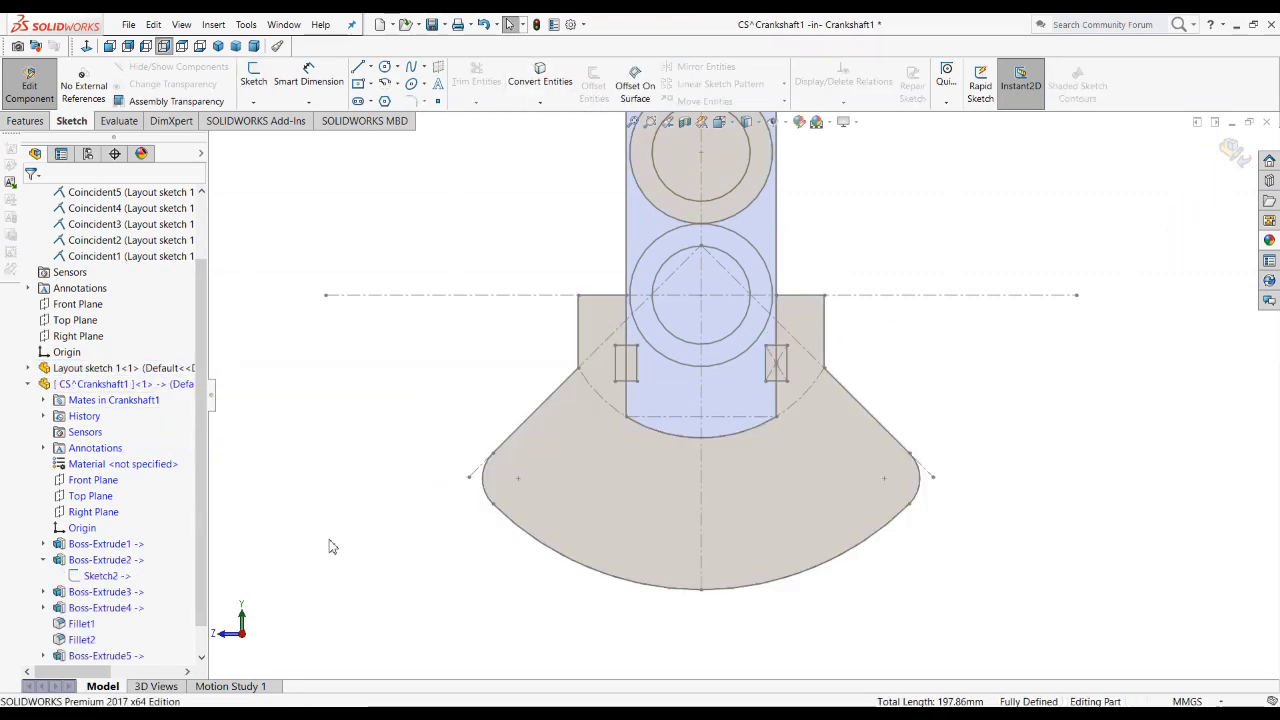
click(44, 562)
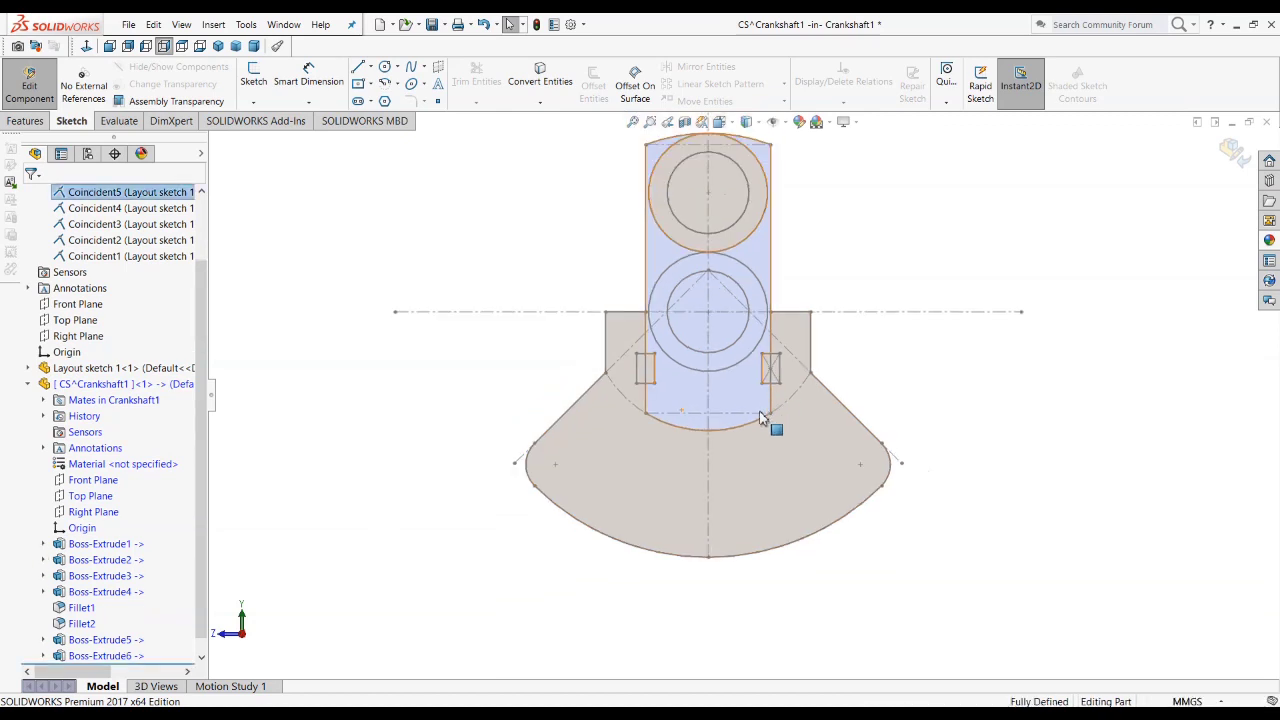
Step: Start a sketch on the counterweight's flat outer side face and draw a circle of about 7.2 mm radius on its vertical centre line
middle_drag(768, 423, 690, 550)
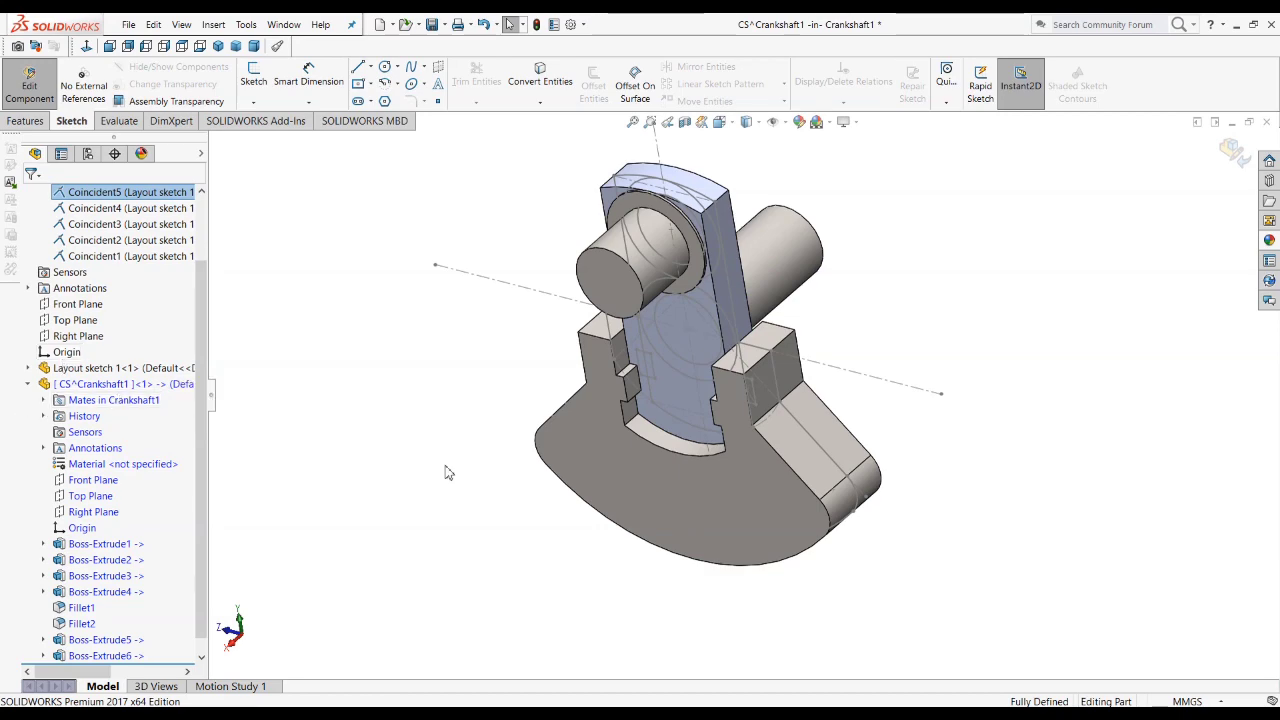
middle_drag(448, 474, 765, 470)
key(alt+Tab)
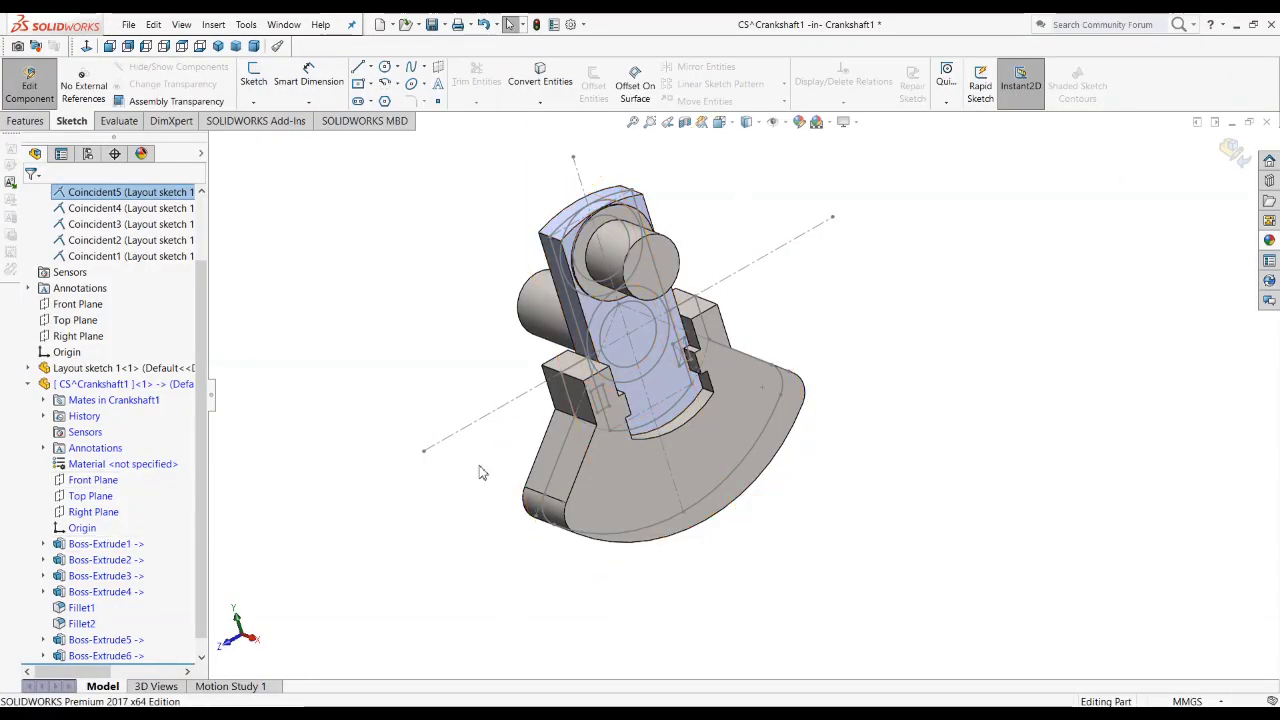
click(540, 432)
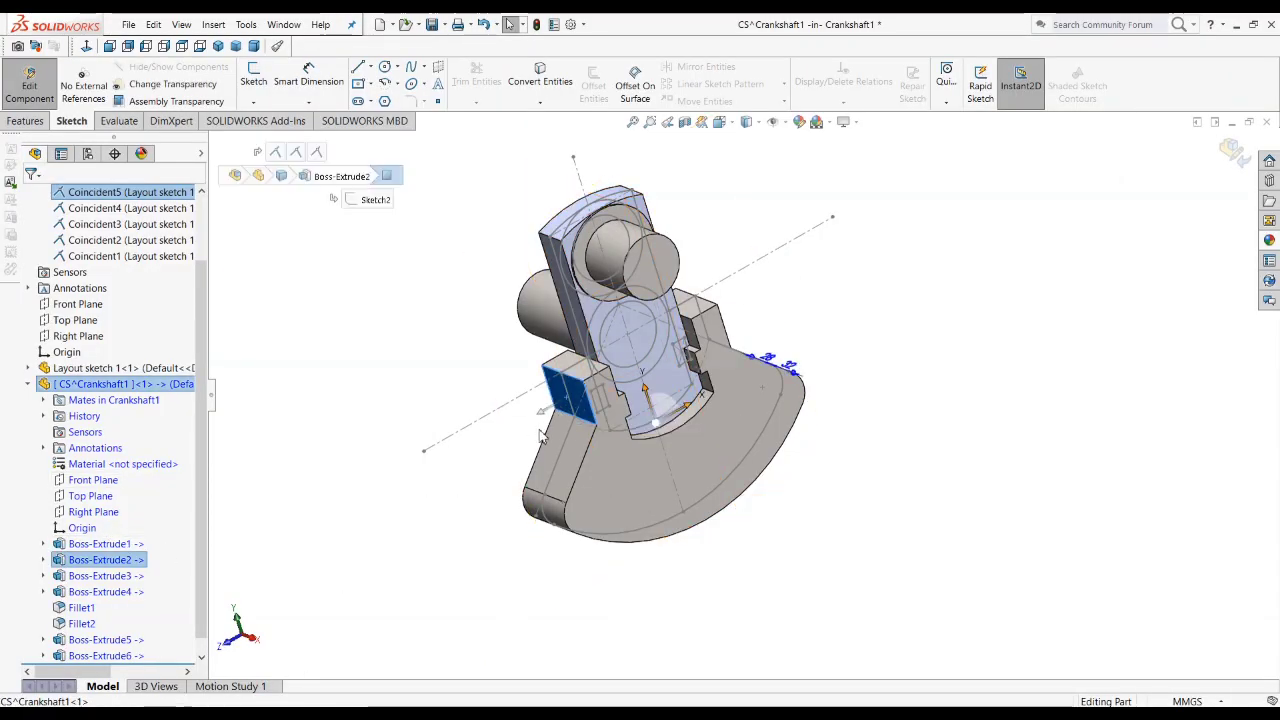
click(253, 84)
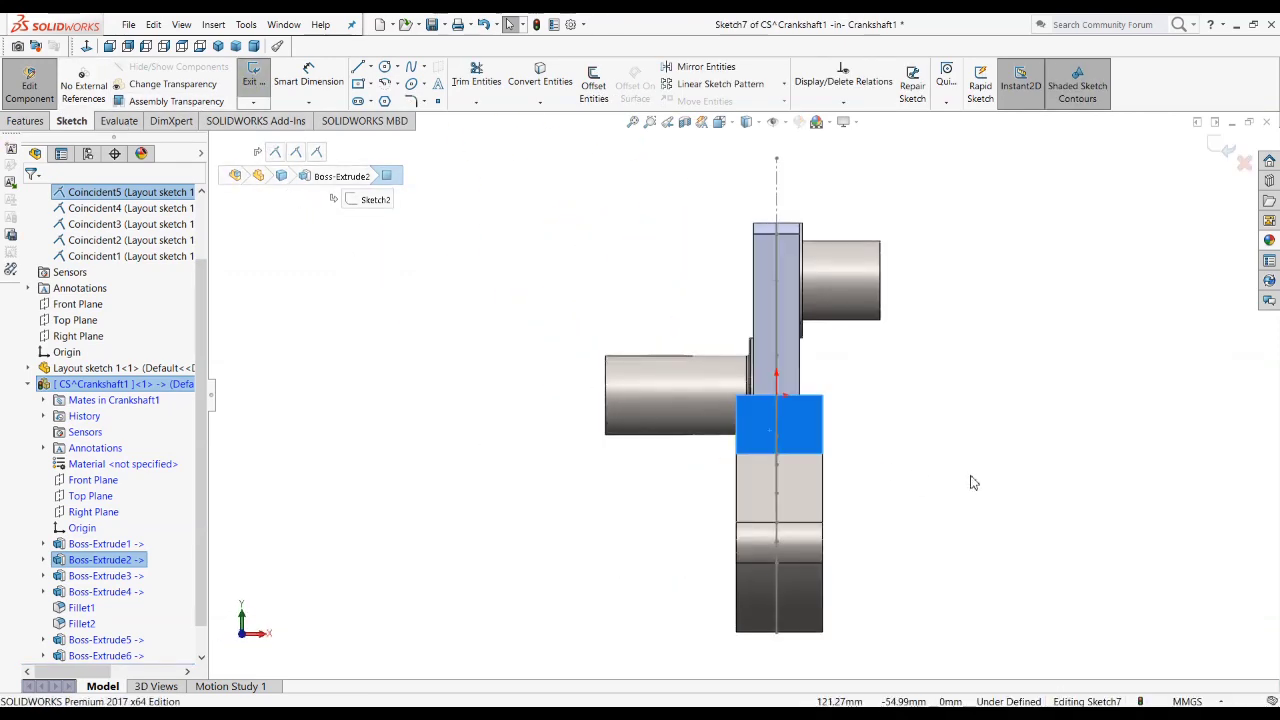
click(970, 483)
scroll(611, 471, down, 4)
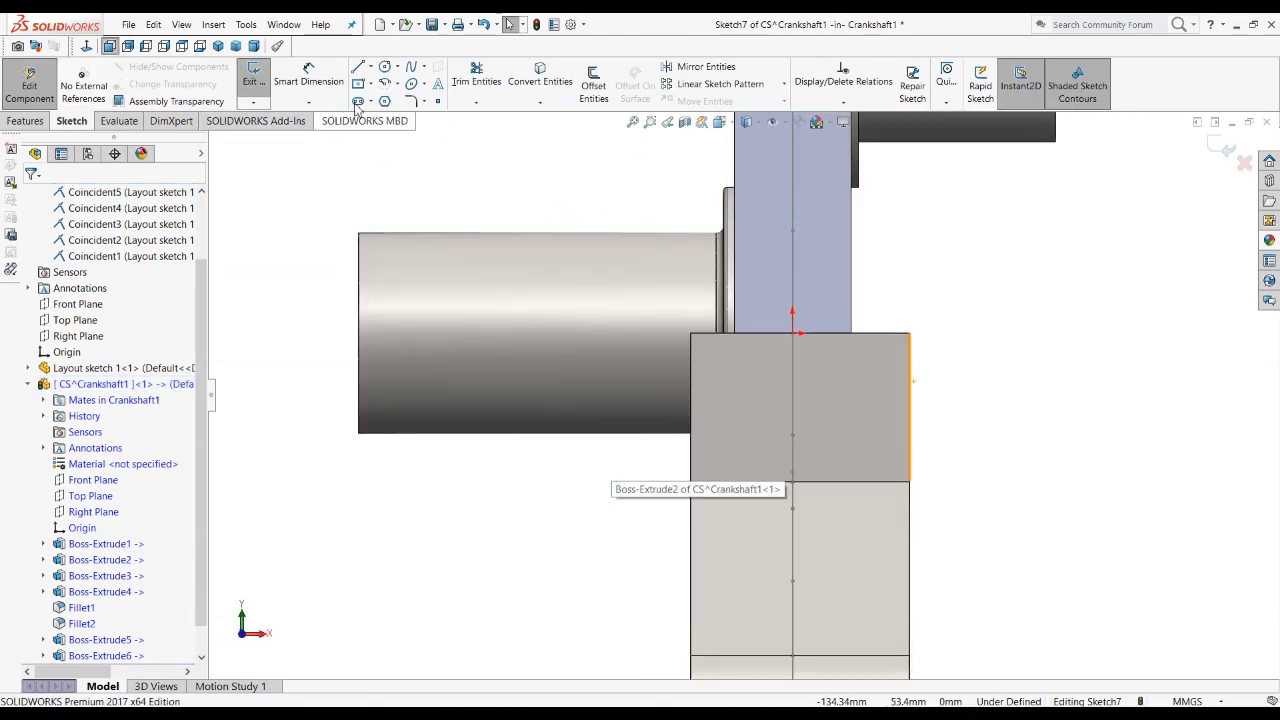
click(384, 66)
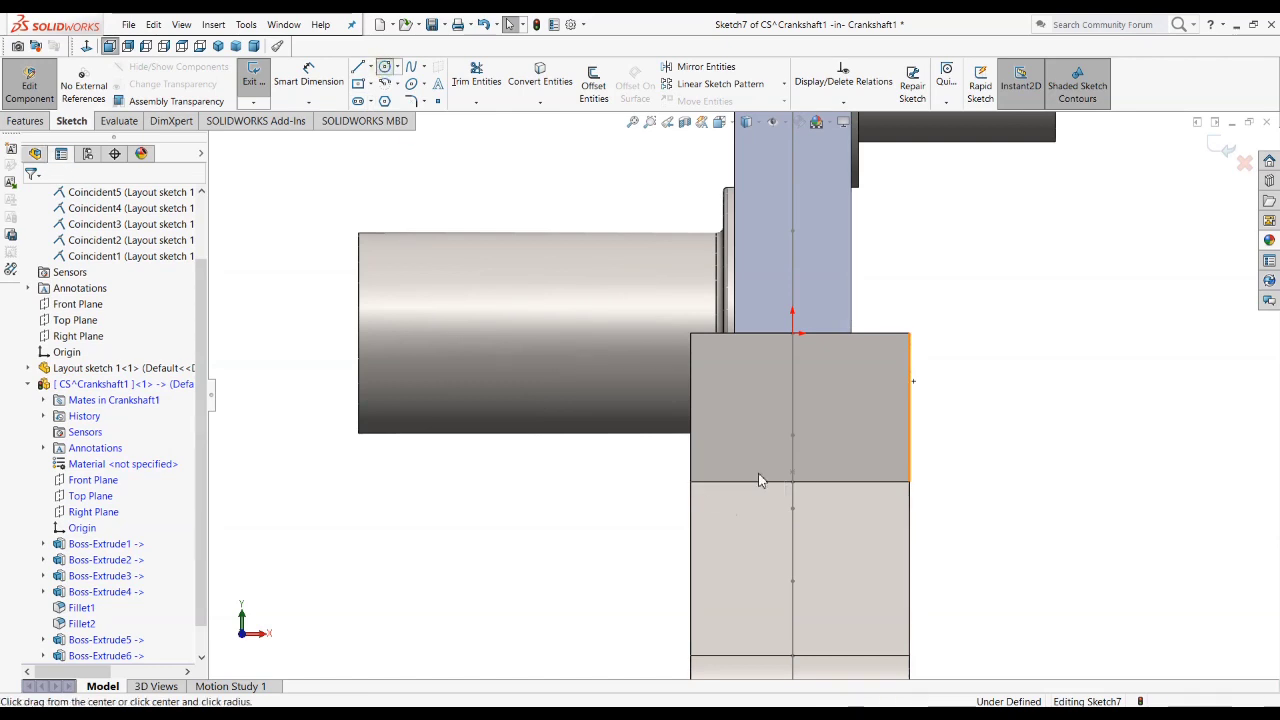
click(792, 394)
click(814, 416)
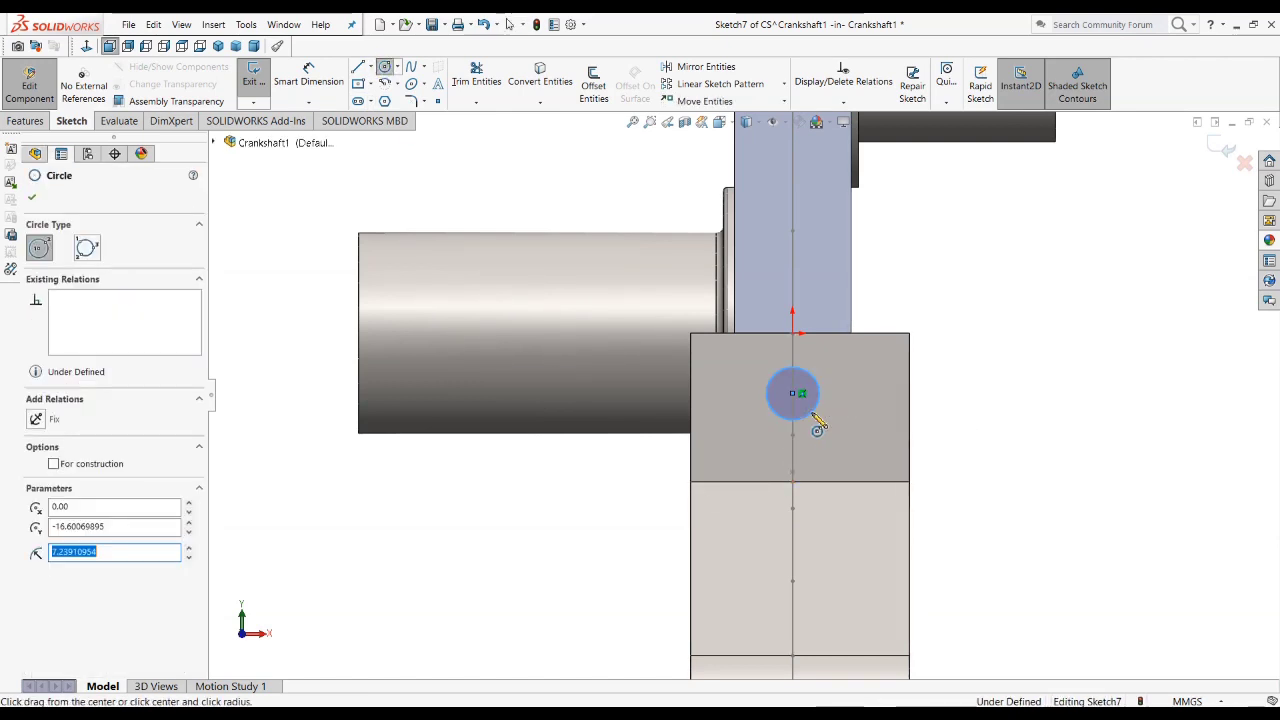
key(Escape)
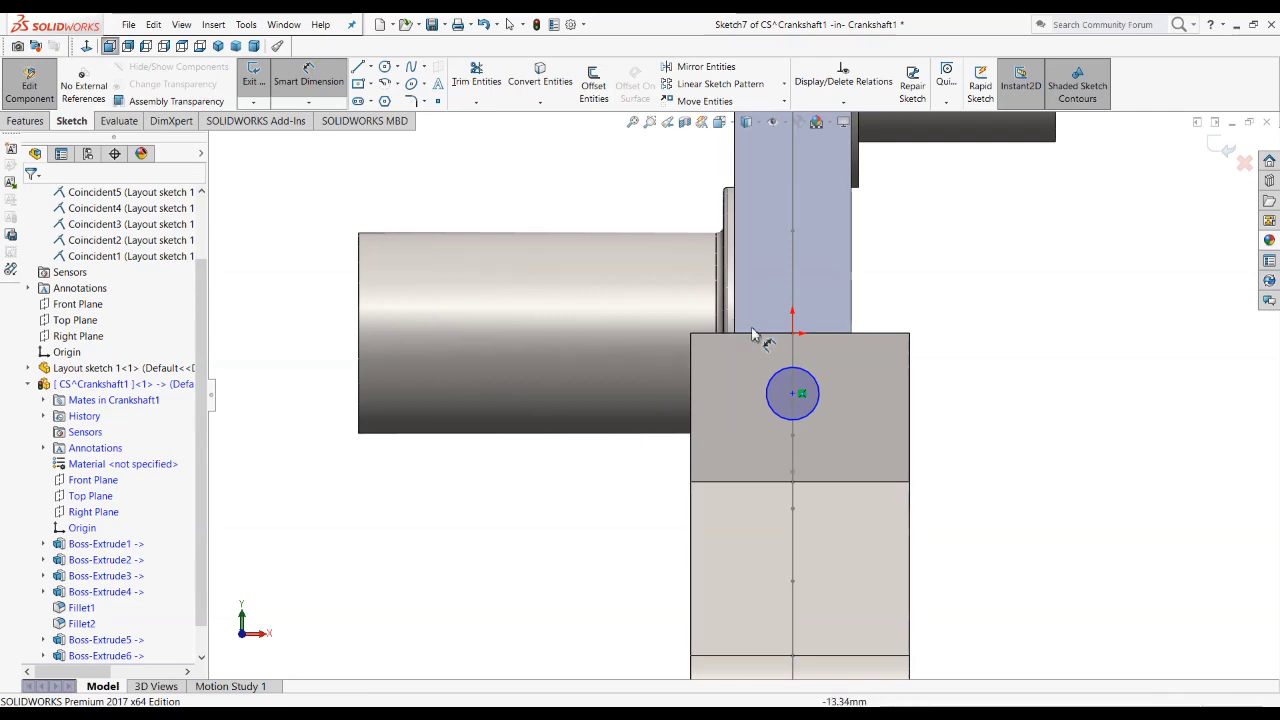
Step: Dimension the circle's centre 16 mm below the top edge of the counterweight face
click(768, 334)
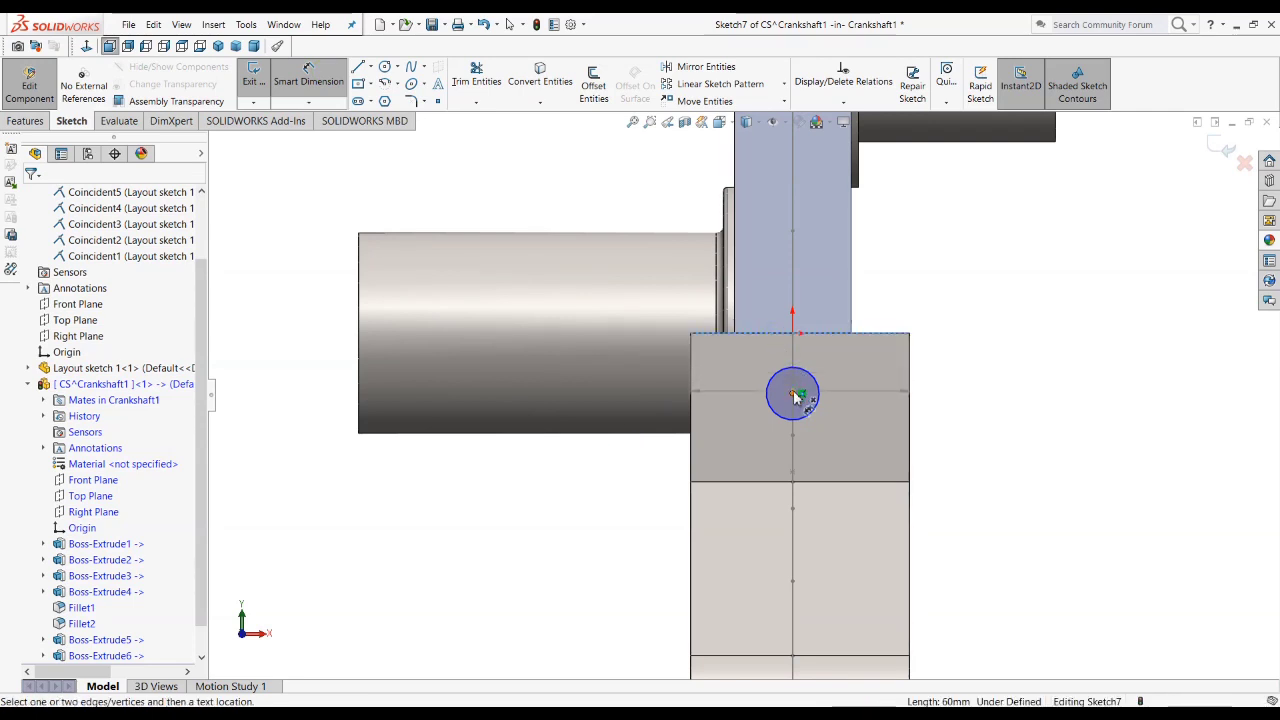
click(793, 394)
click(610, 366)
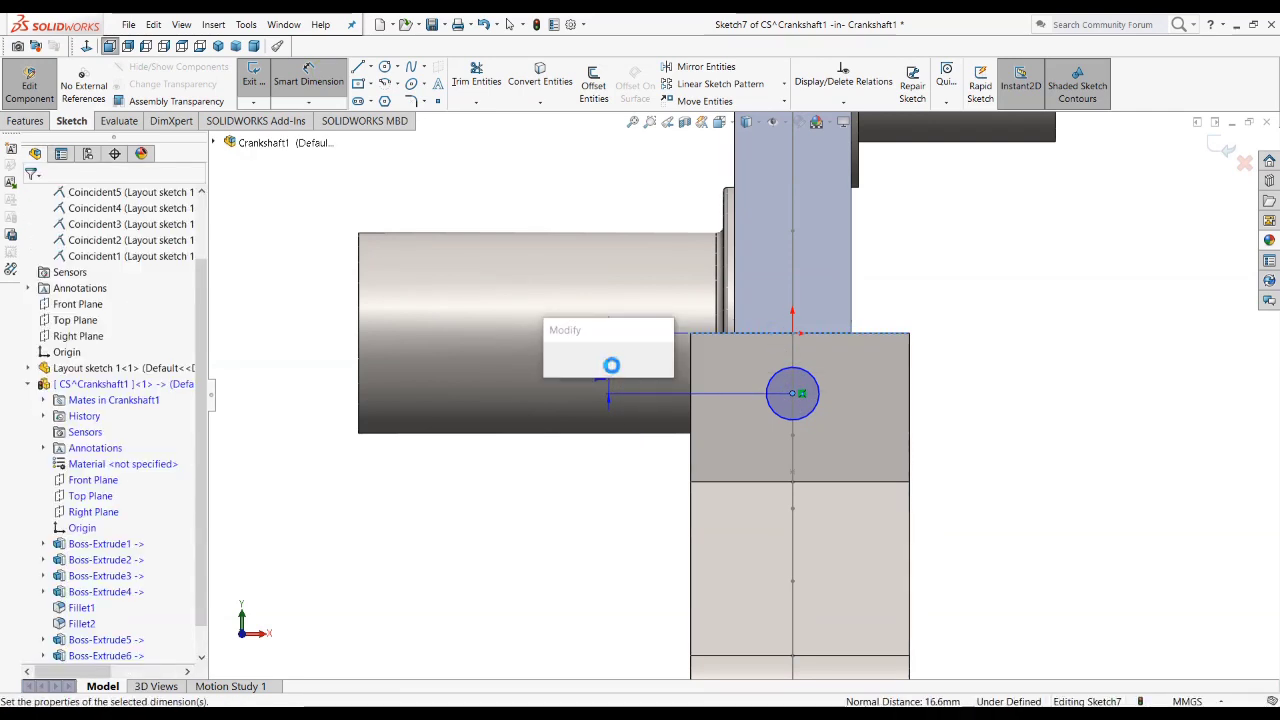
text(16)
key(Return)
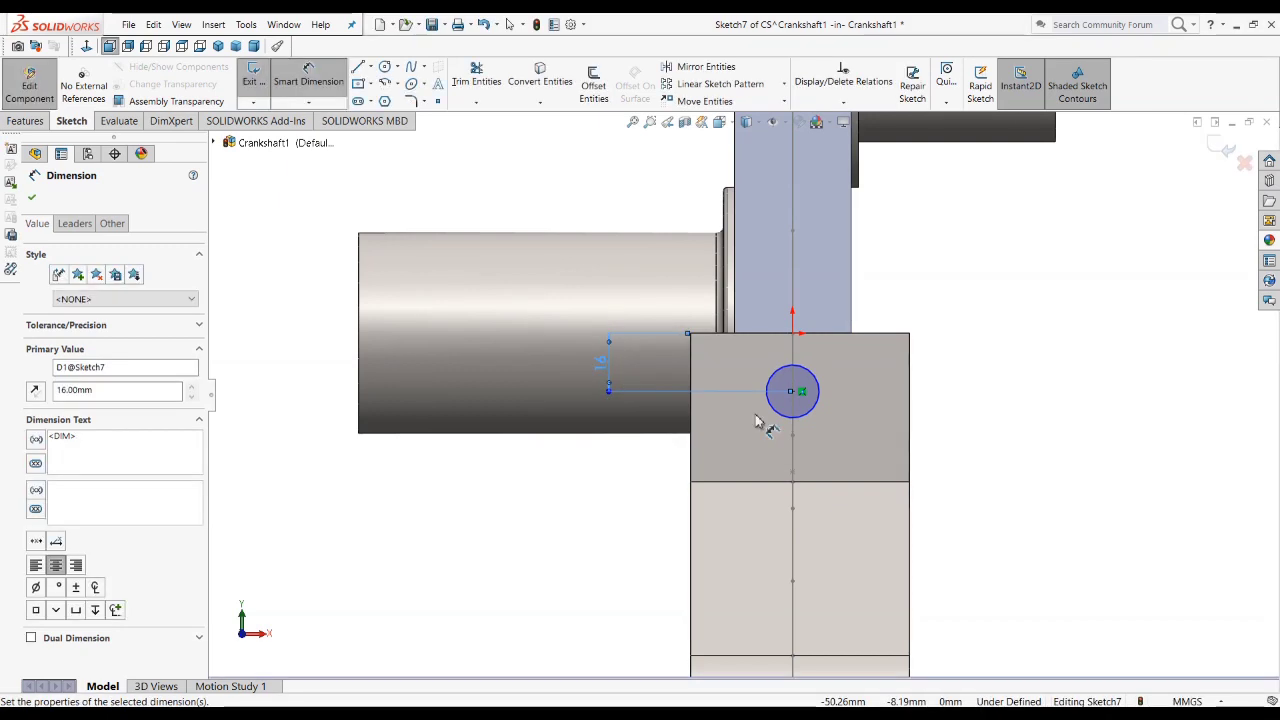
click(1032, 507)
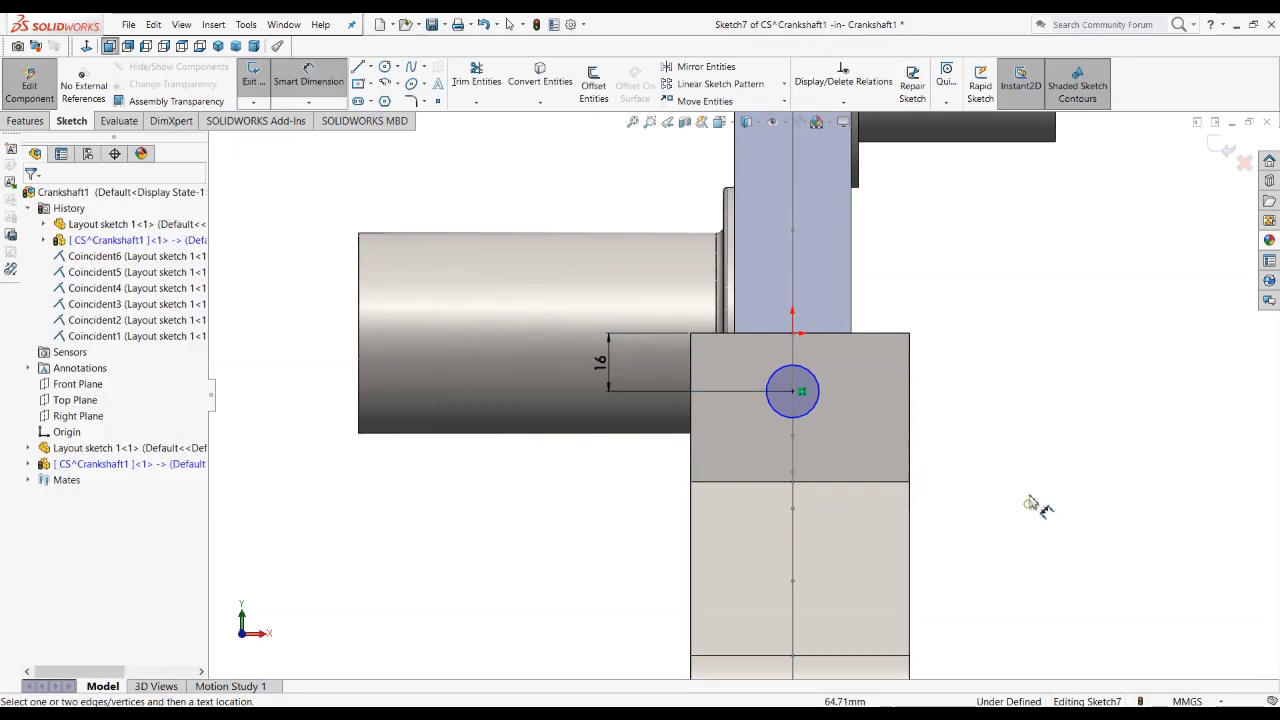
click(697, 421)
click(793, 391)
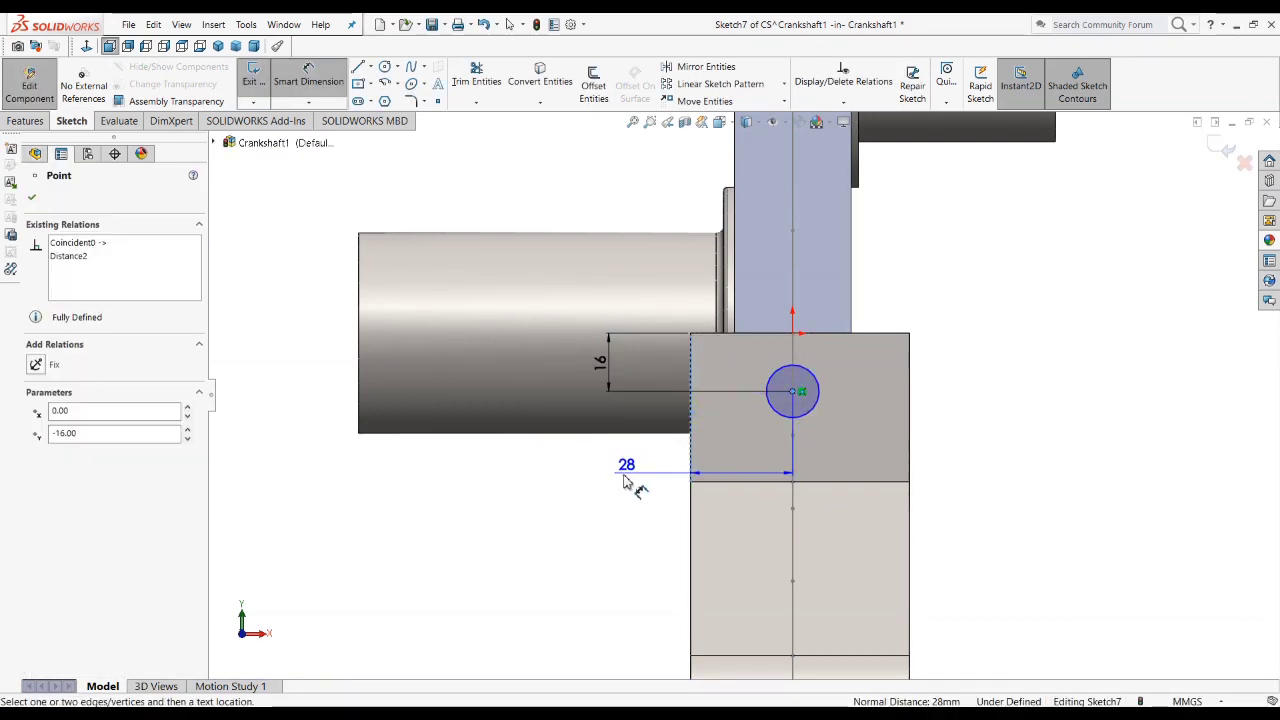
click(610, 468)
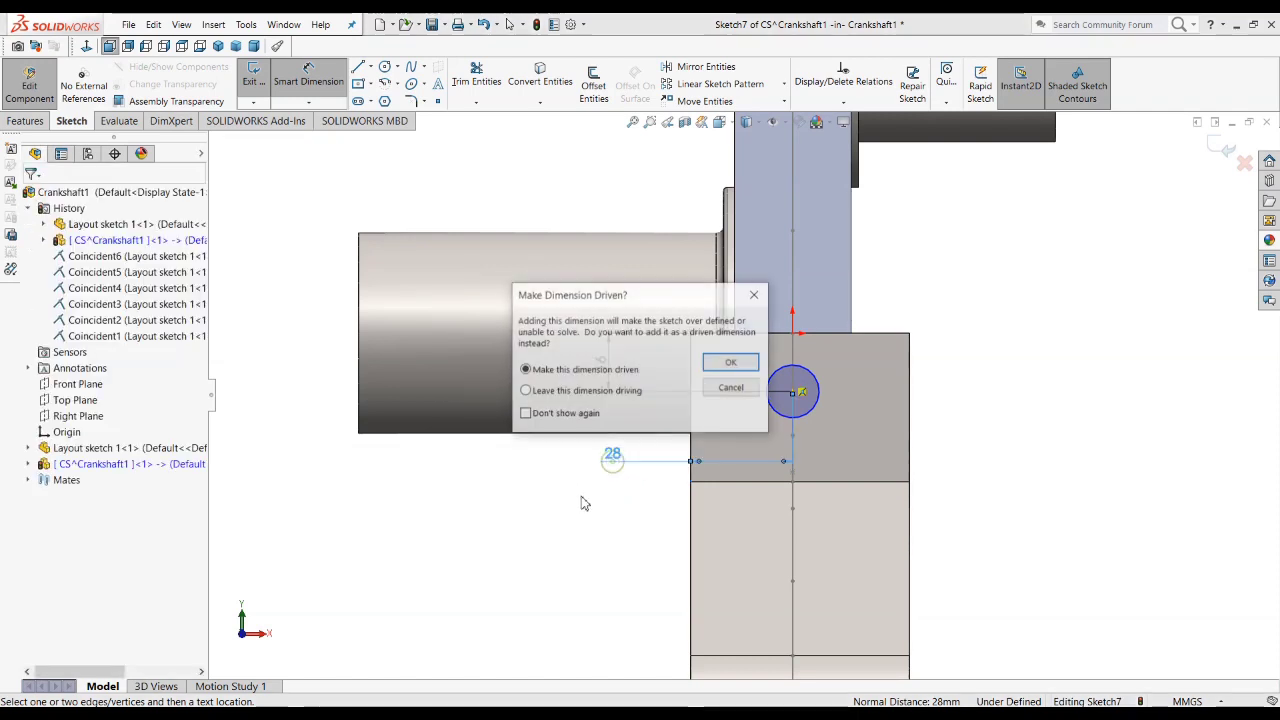
click(715, 388)
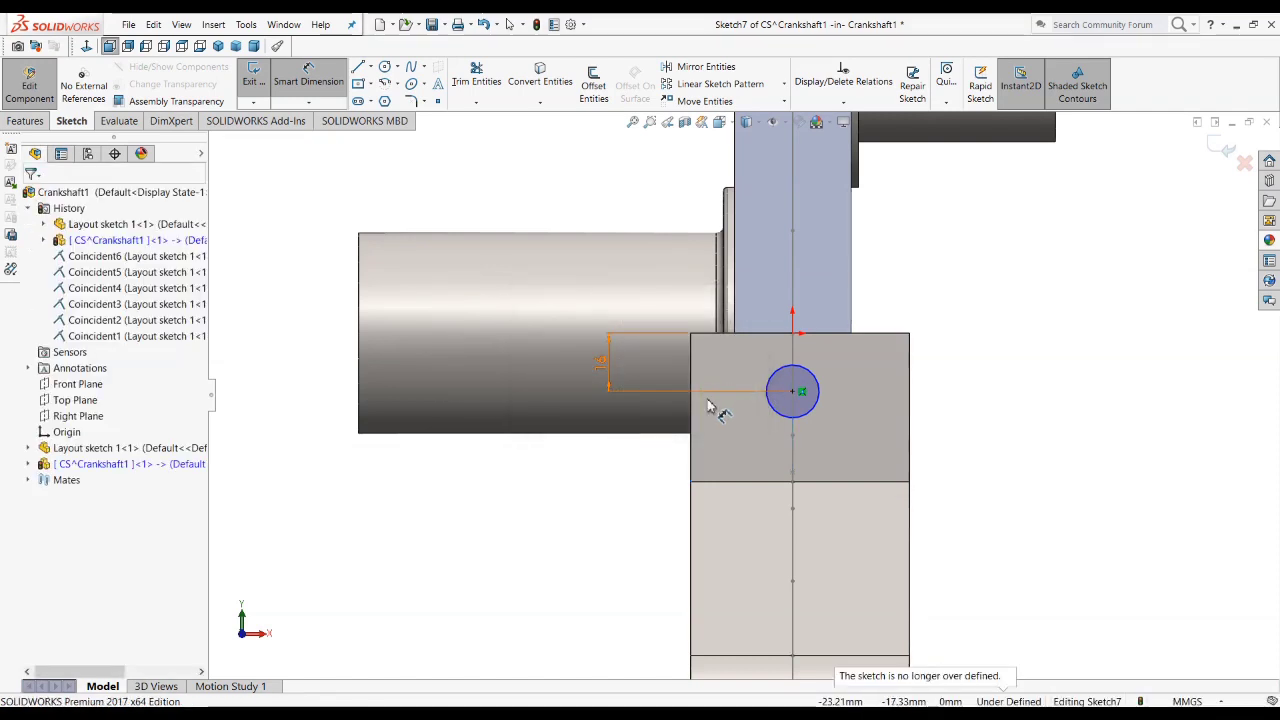
Step: Set the circle's diameter to 12 mm and finish the sketch
click(817, 386)
click(931, 278)
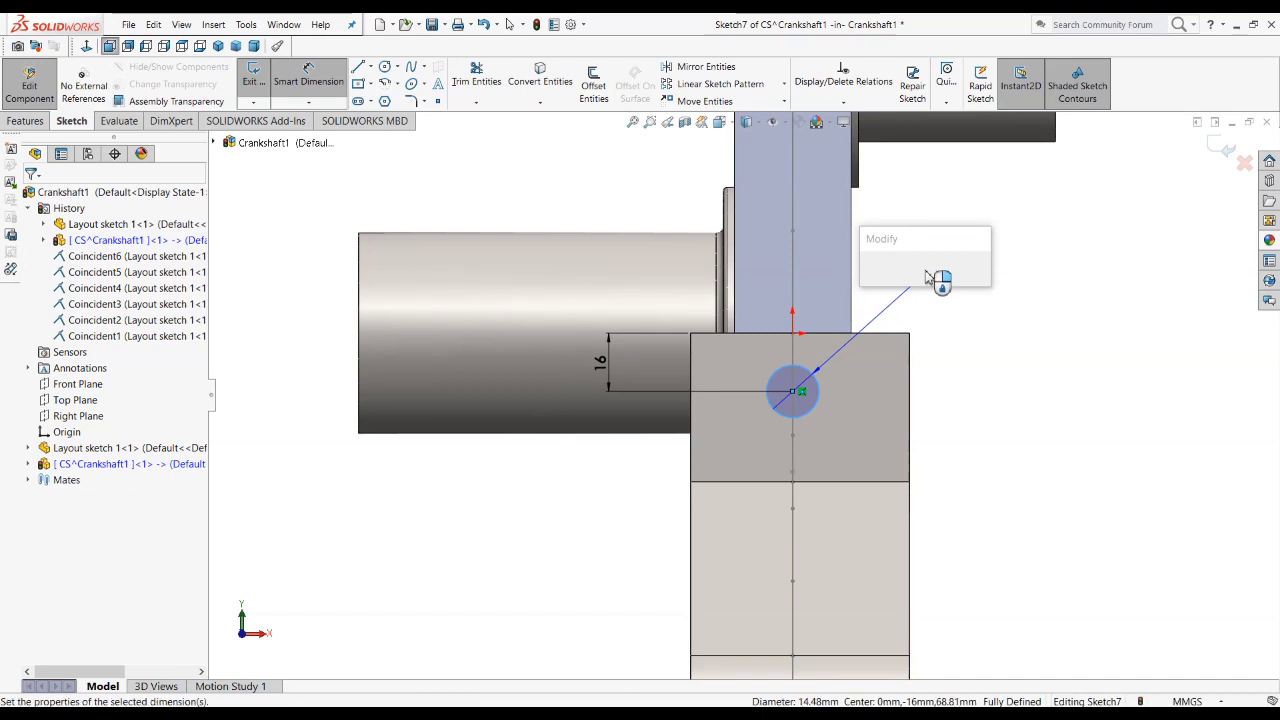
text(12)
key(Return)
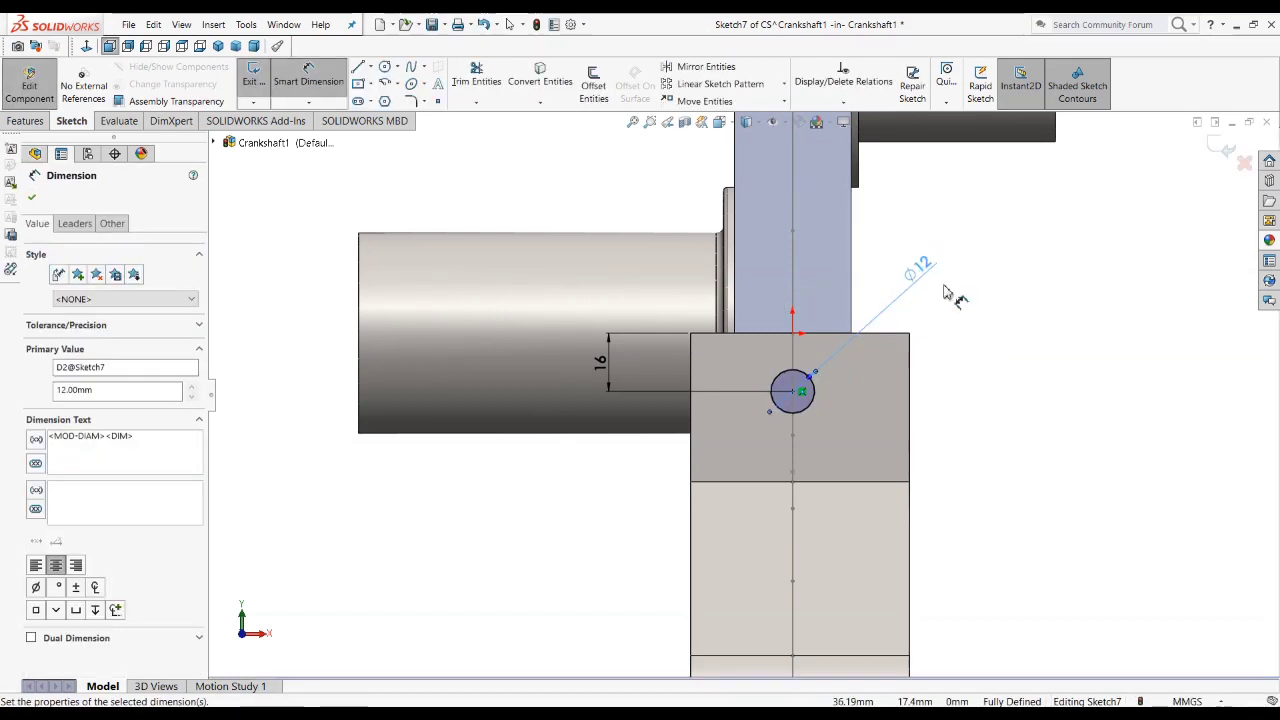
click(945, 291)
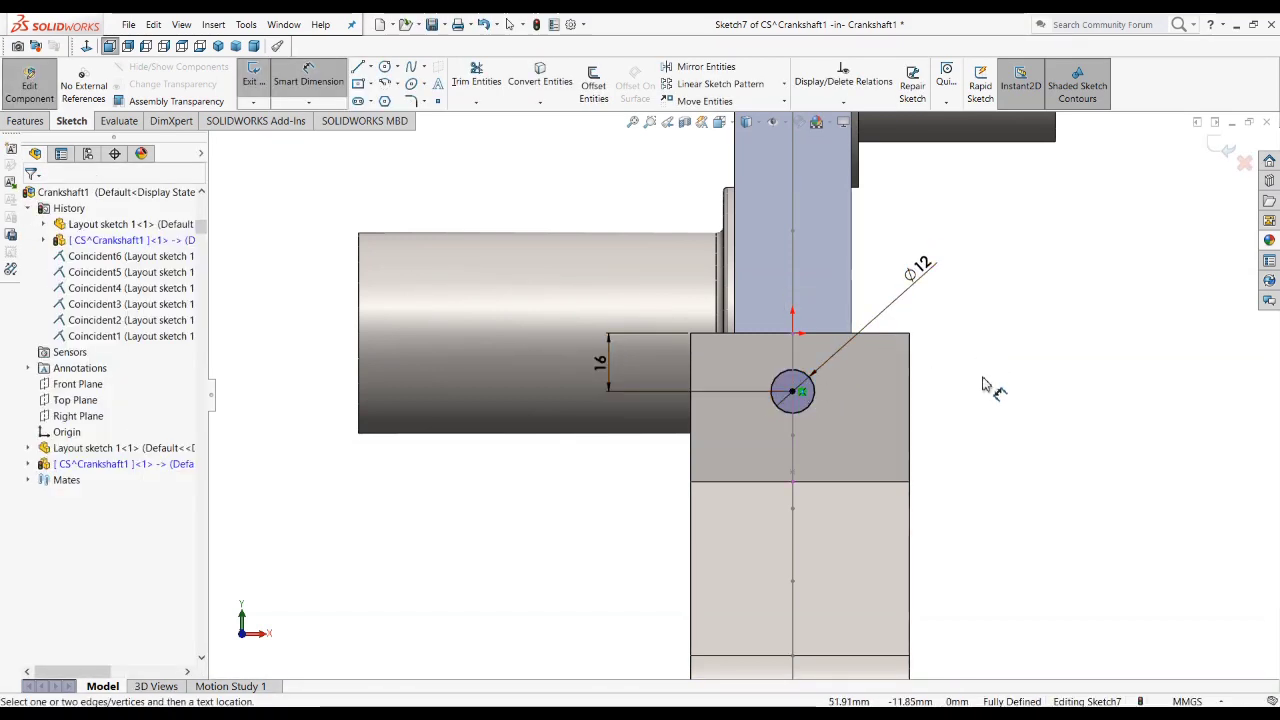
click(1221, 149)
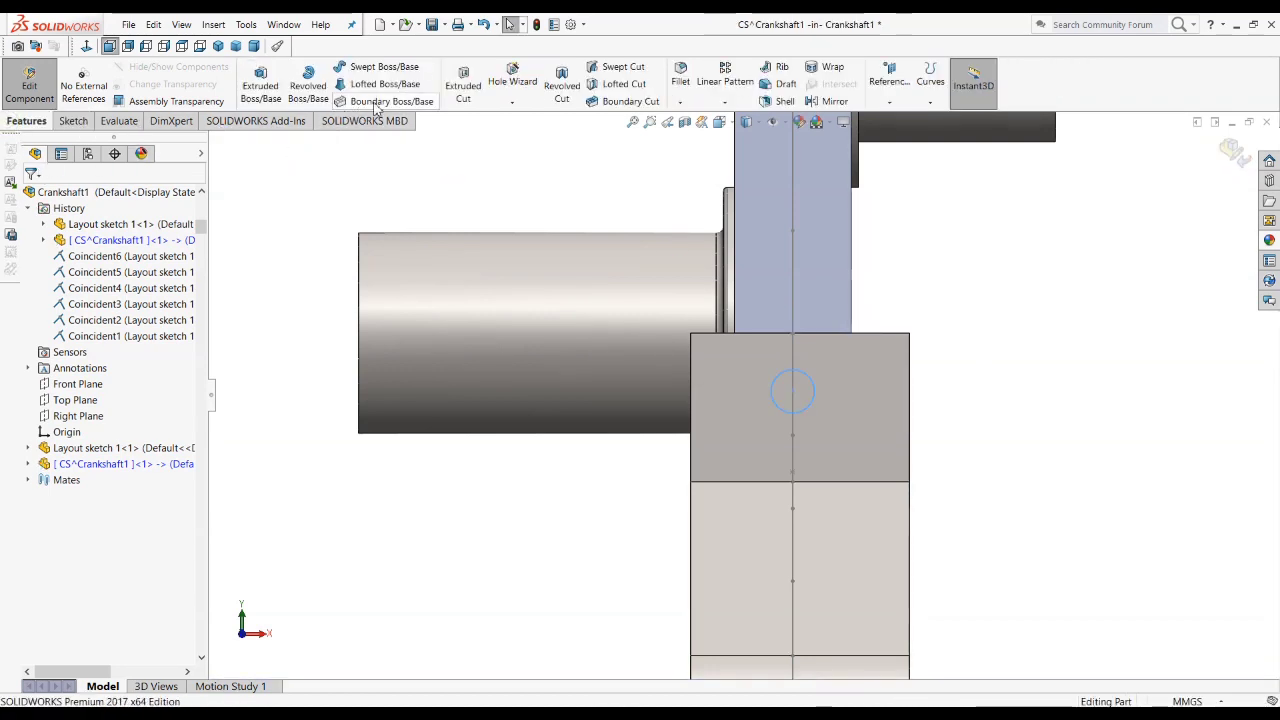
Step: Cut the 12 mm circle through the whole counterweight with an extruded cut set to Through All
click(463, 85)
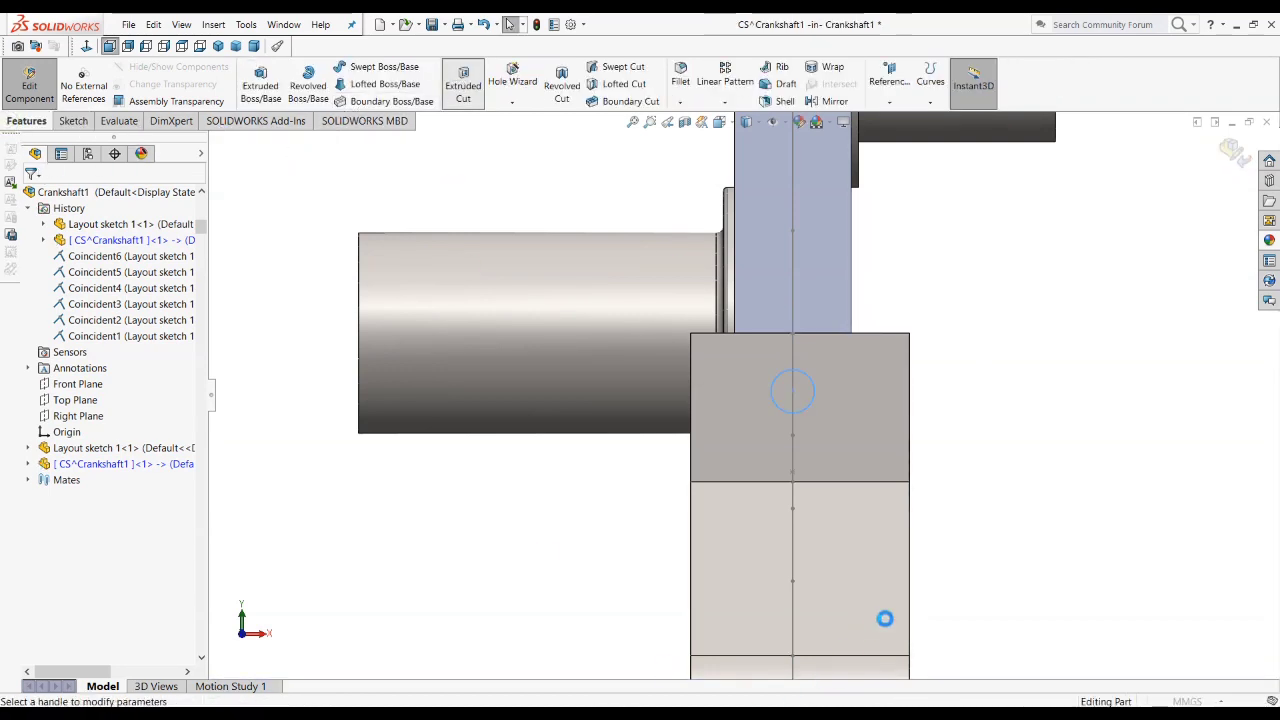
scroll(902, 502, up, 4)
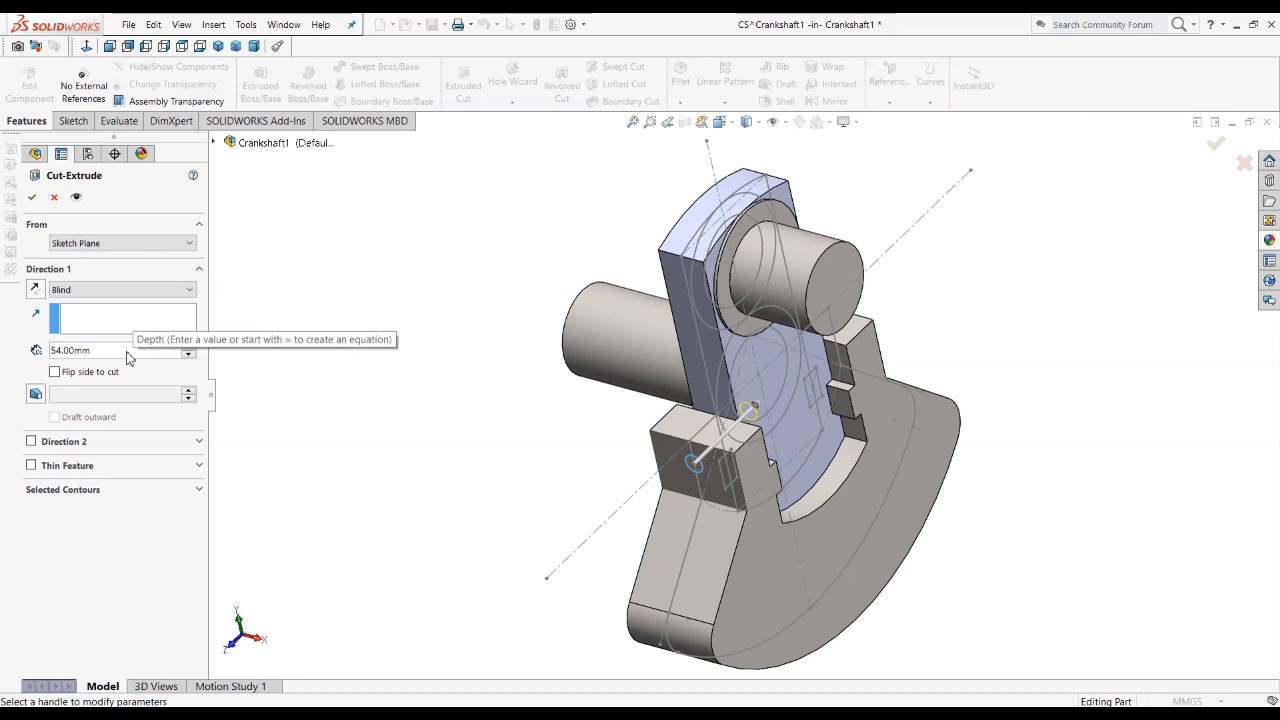
click(129, 289)
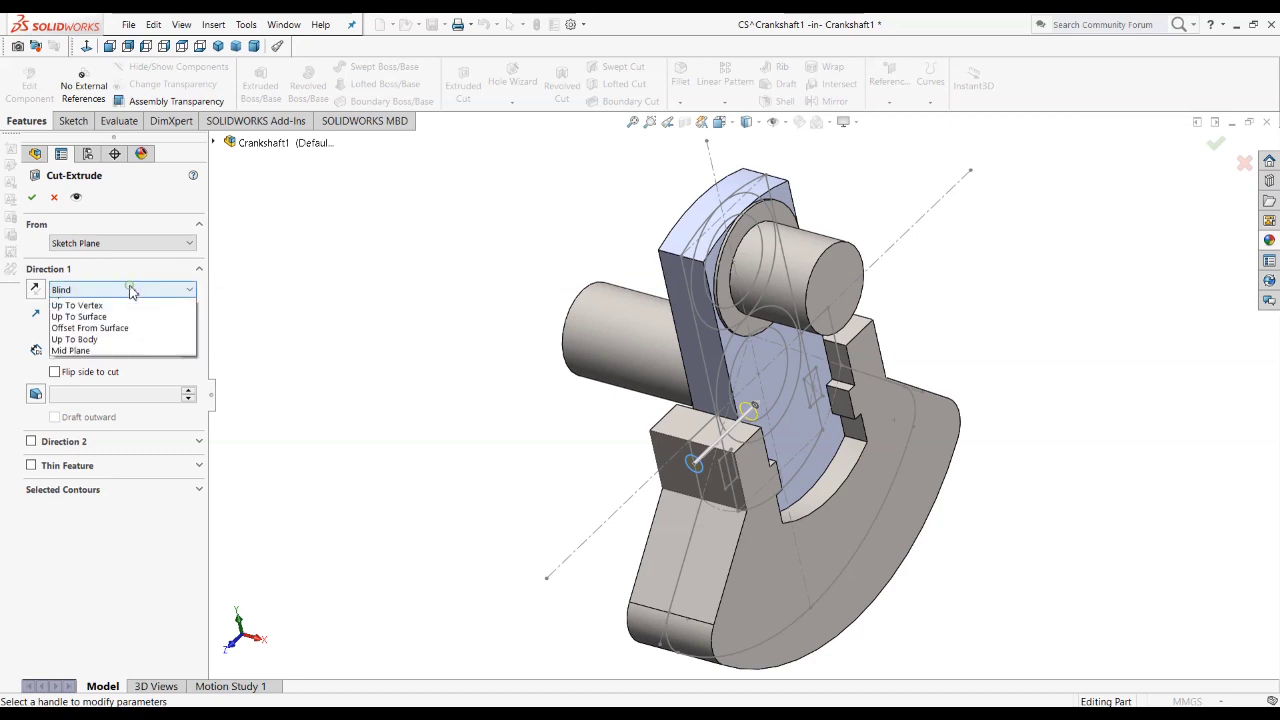
click(90, 316)
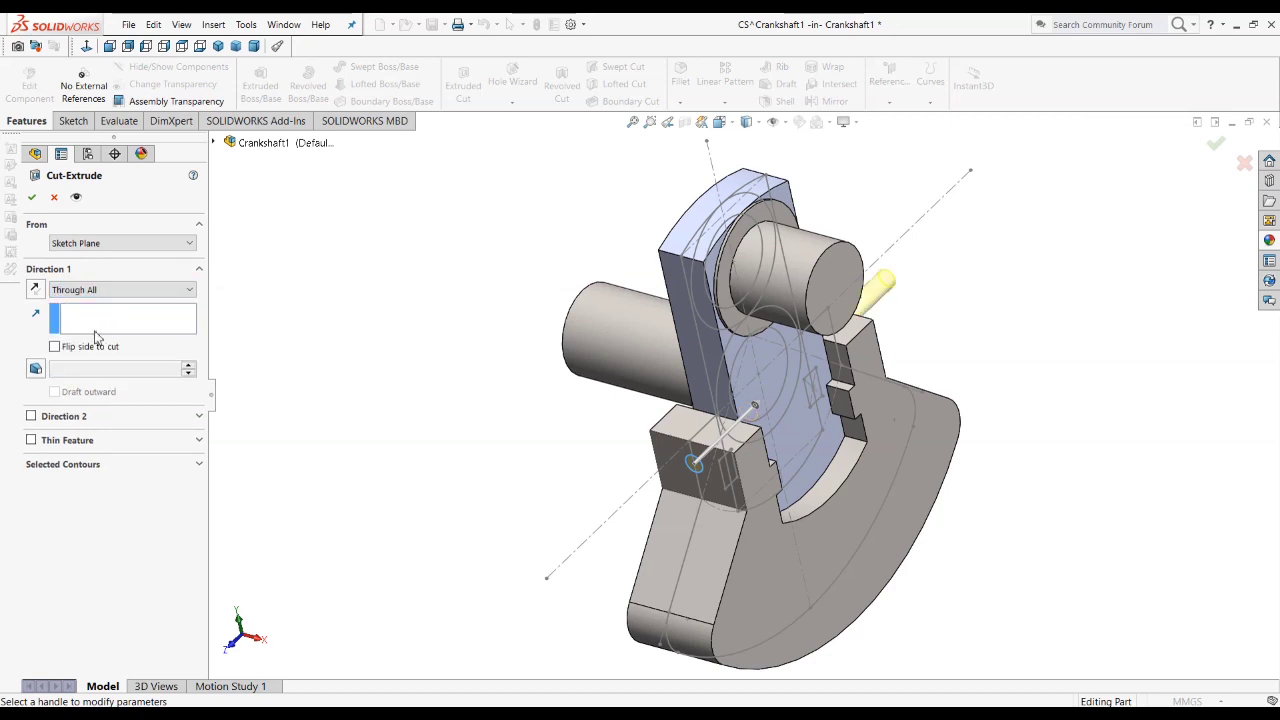
click(30, 199)
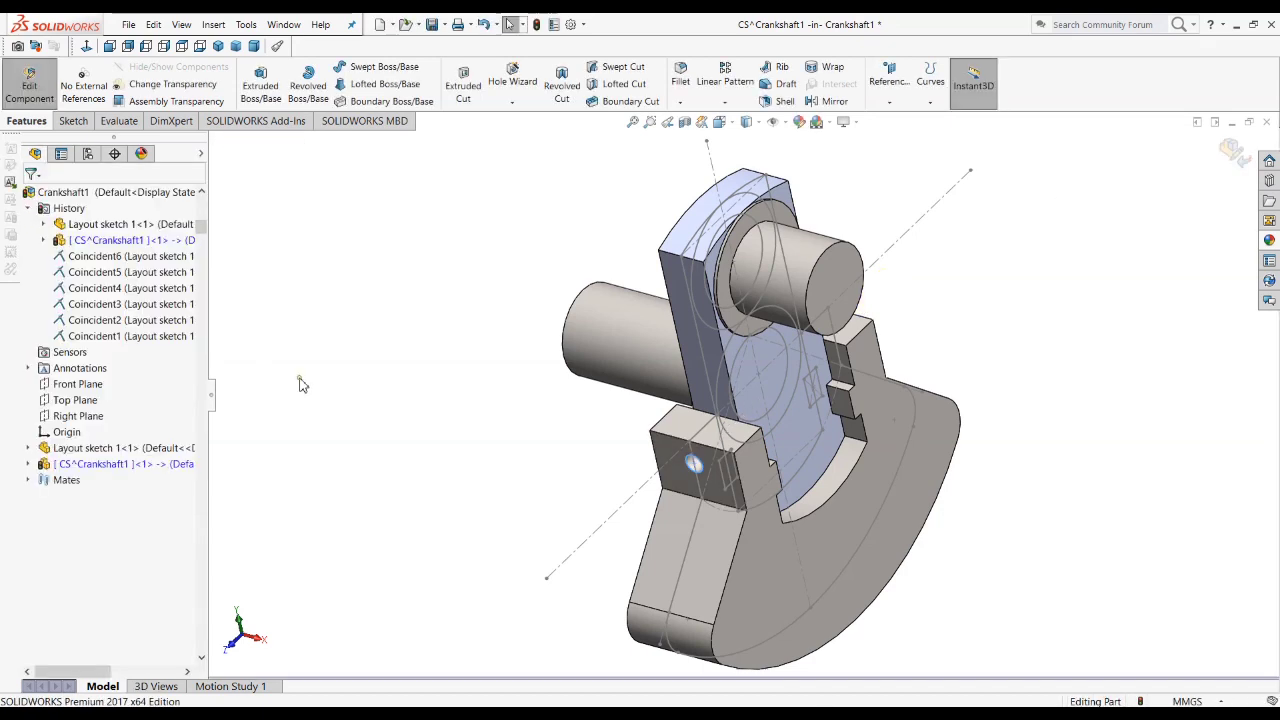
middle_drag(499, 411, 826, 362)
mouse_move(679, 362)
middle_down()
mouse_move(651, 323)
mouse_move(656, 355)
middle_up()
scroll(632, 510, up, 2)
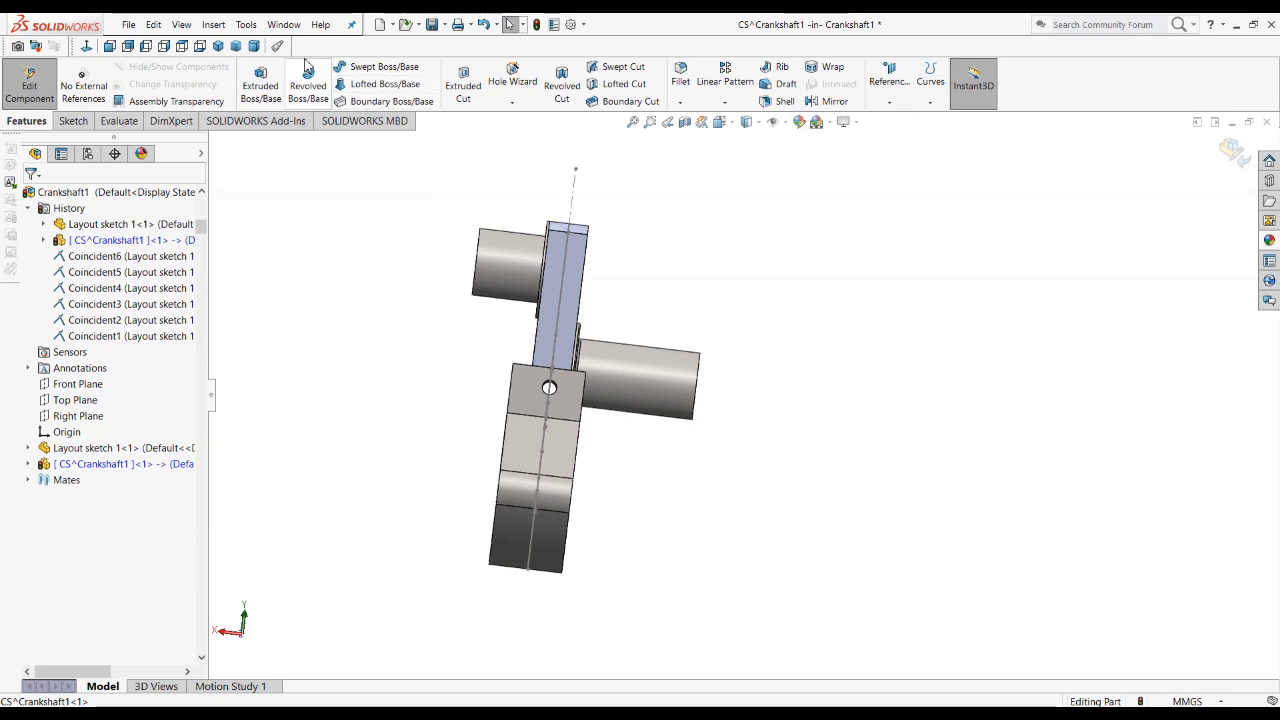
click(255, 47)
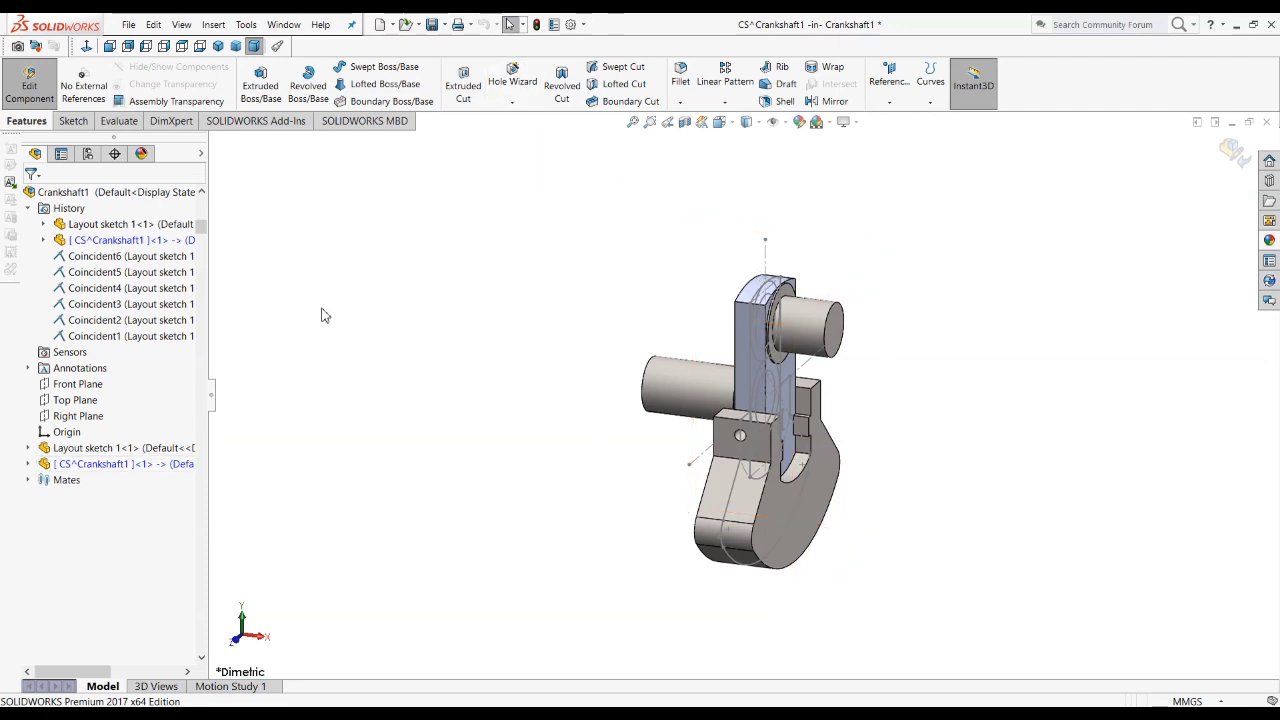
Step: Expand the CS part's feature list and start a 3 mm symmetric fillet on one counterweight side face's curved outer edge and slot edges
click(28, 207)
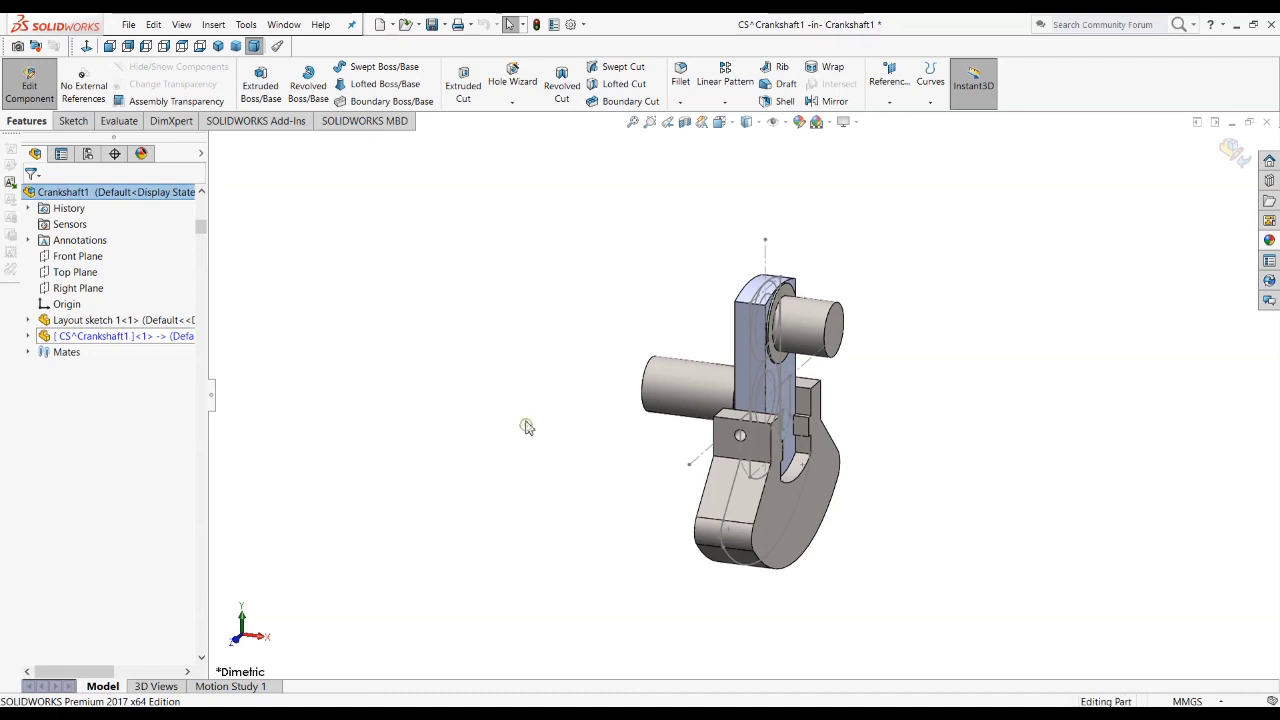
click(28, 336)
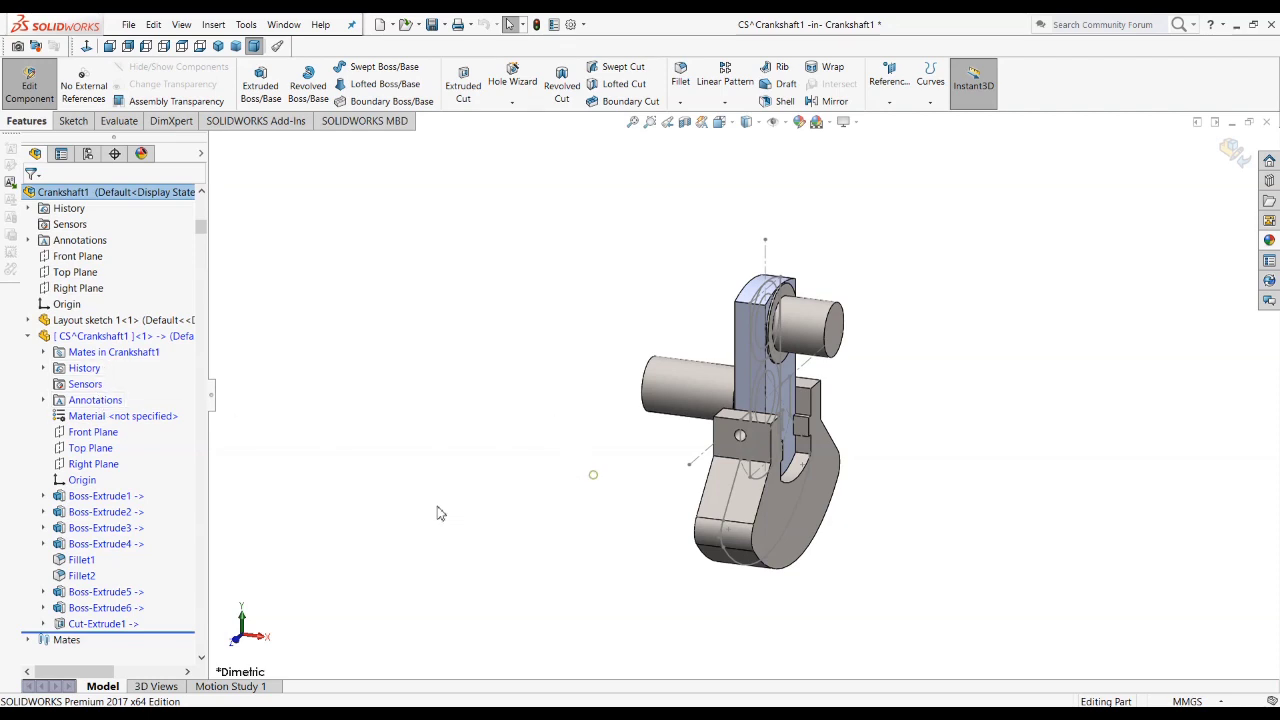
scroll(760, 550, down, 3)
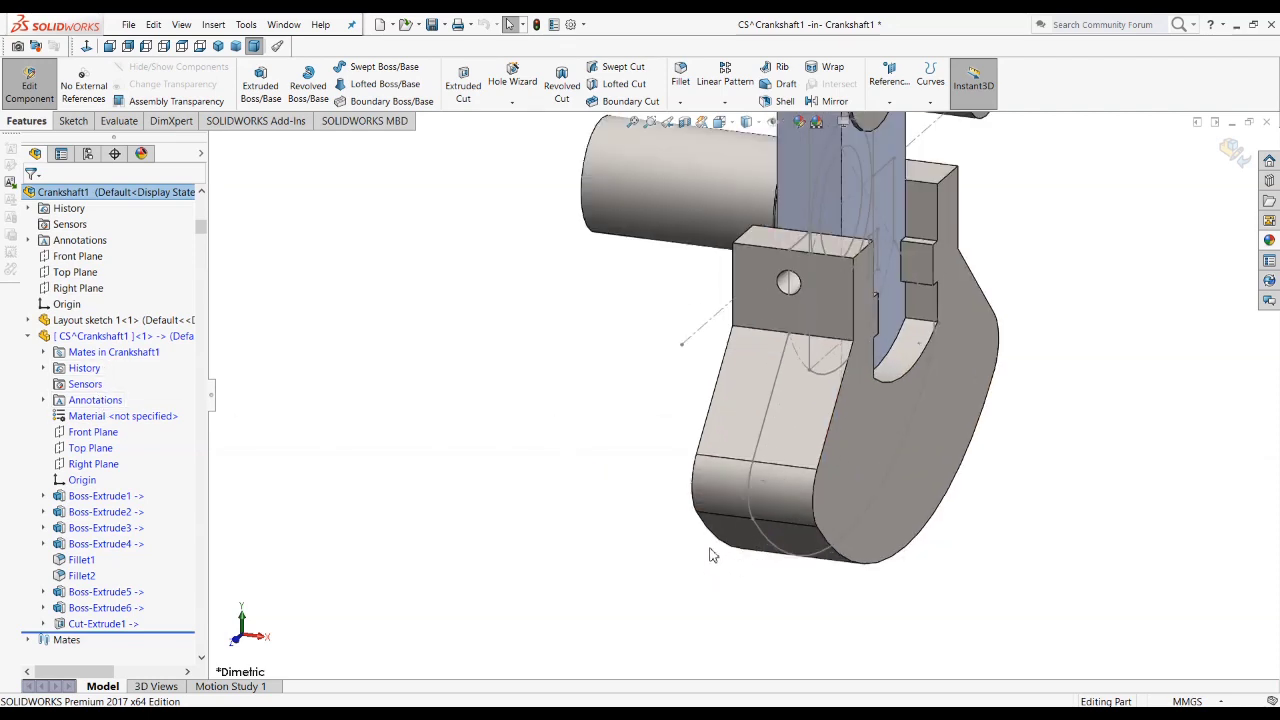
click(884, 566)
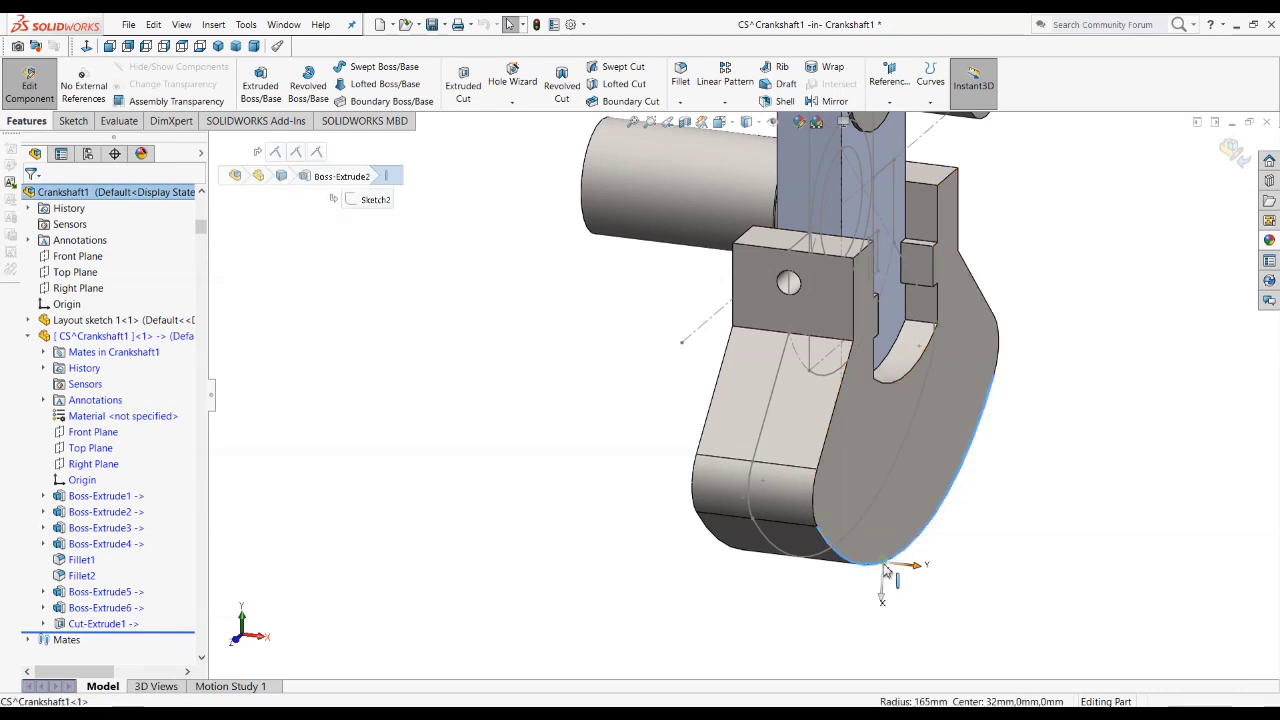
click(680, 76)
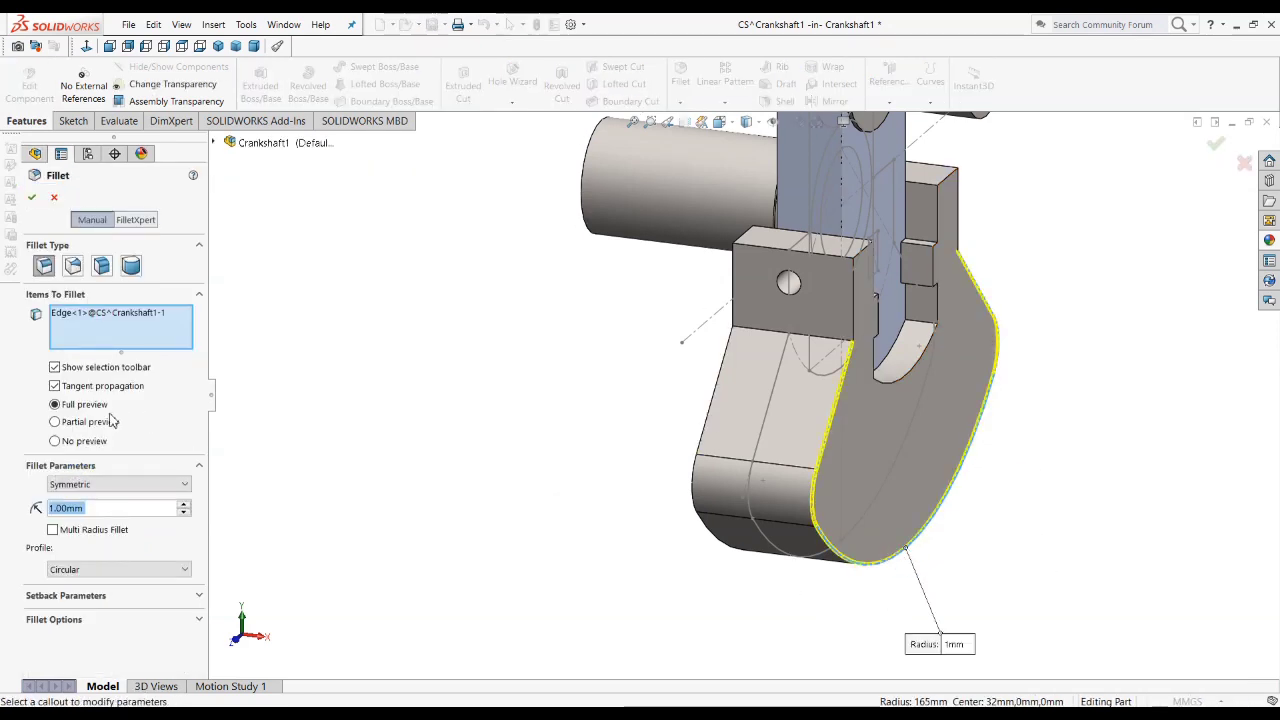
text(3)
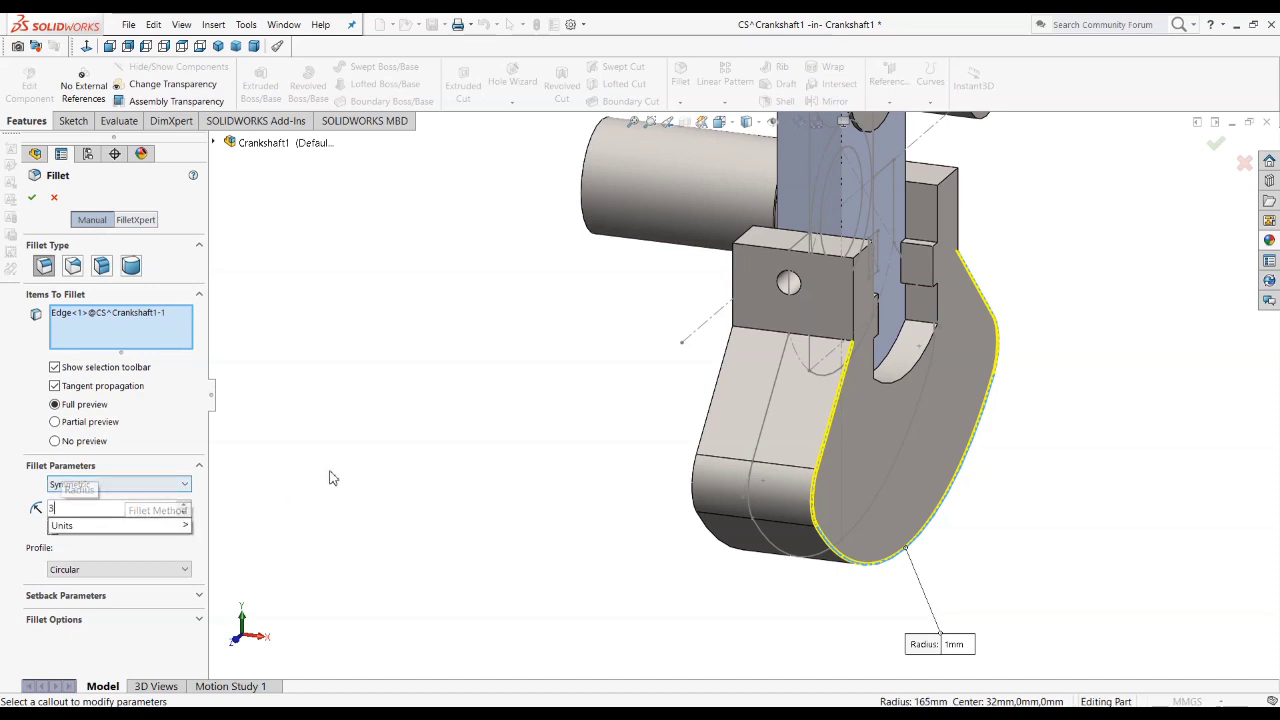
key(Return)
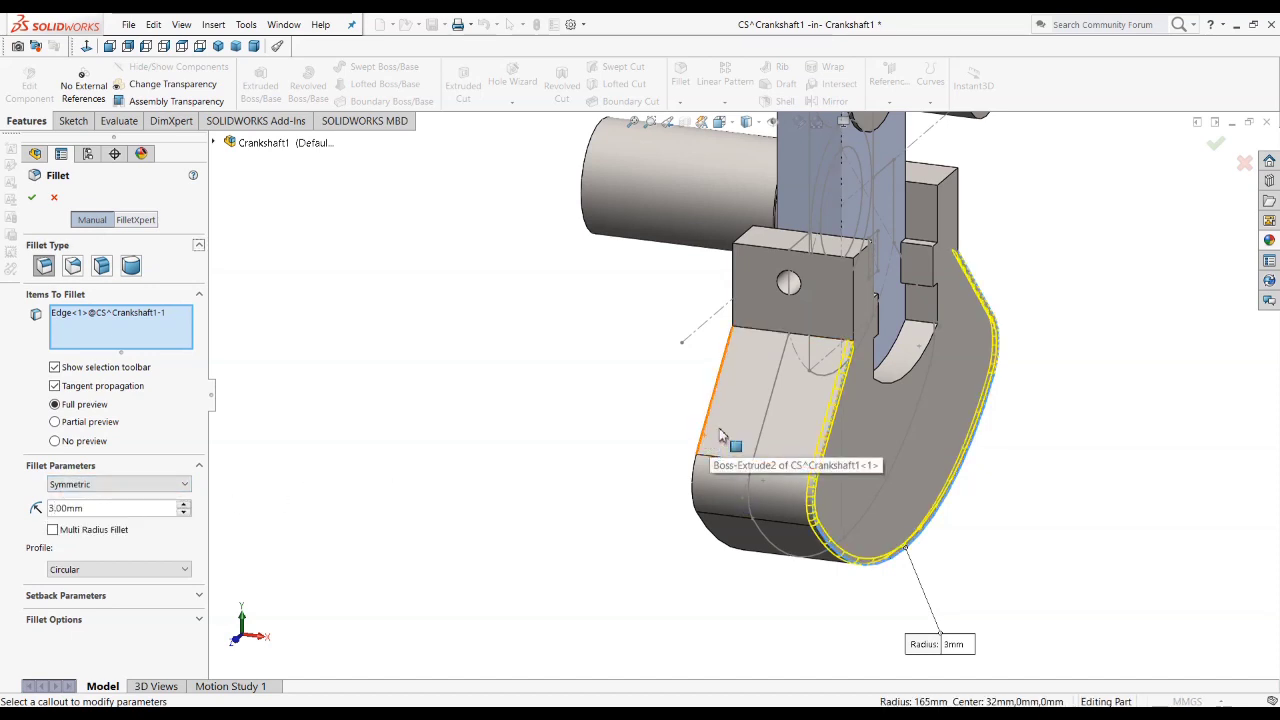
click(905, 385)
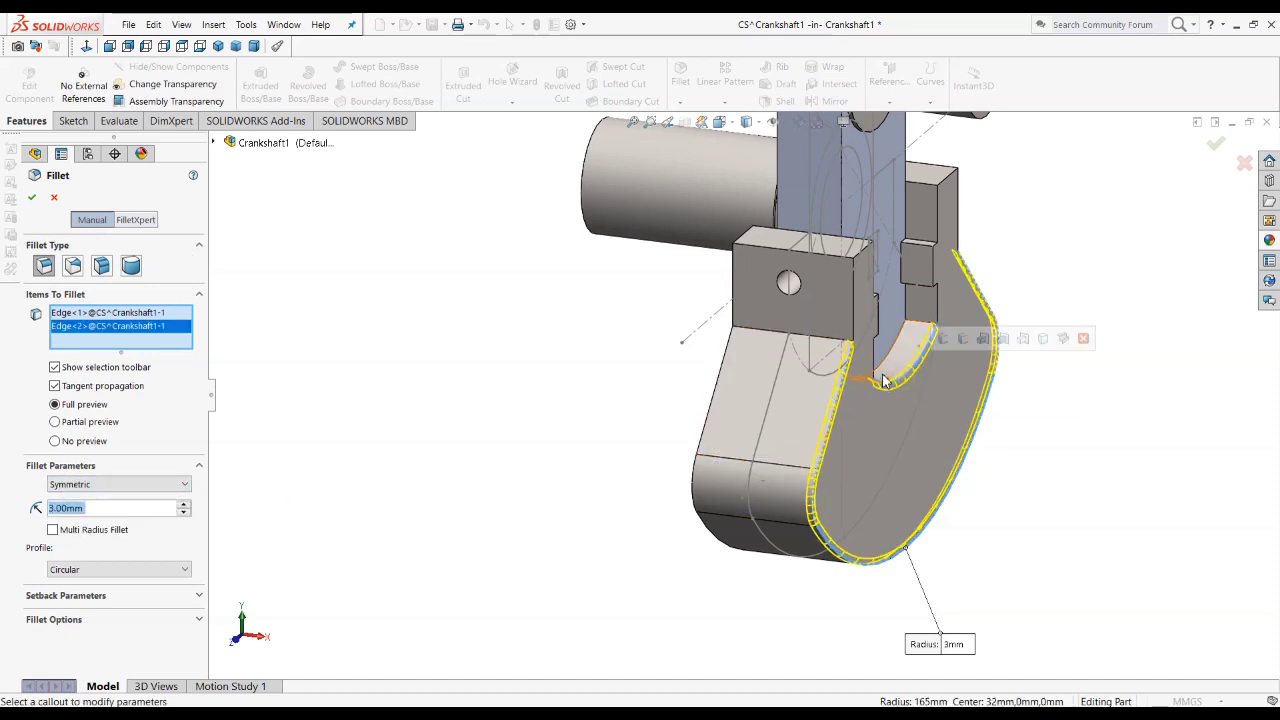
click(886, 366)
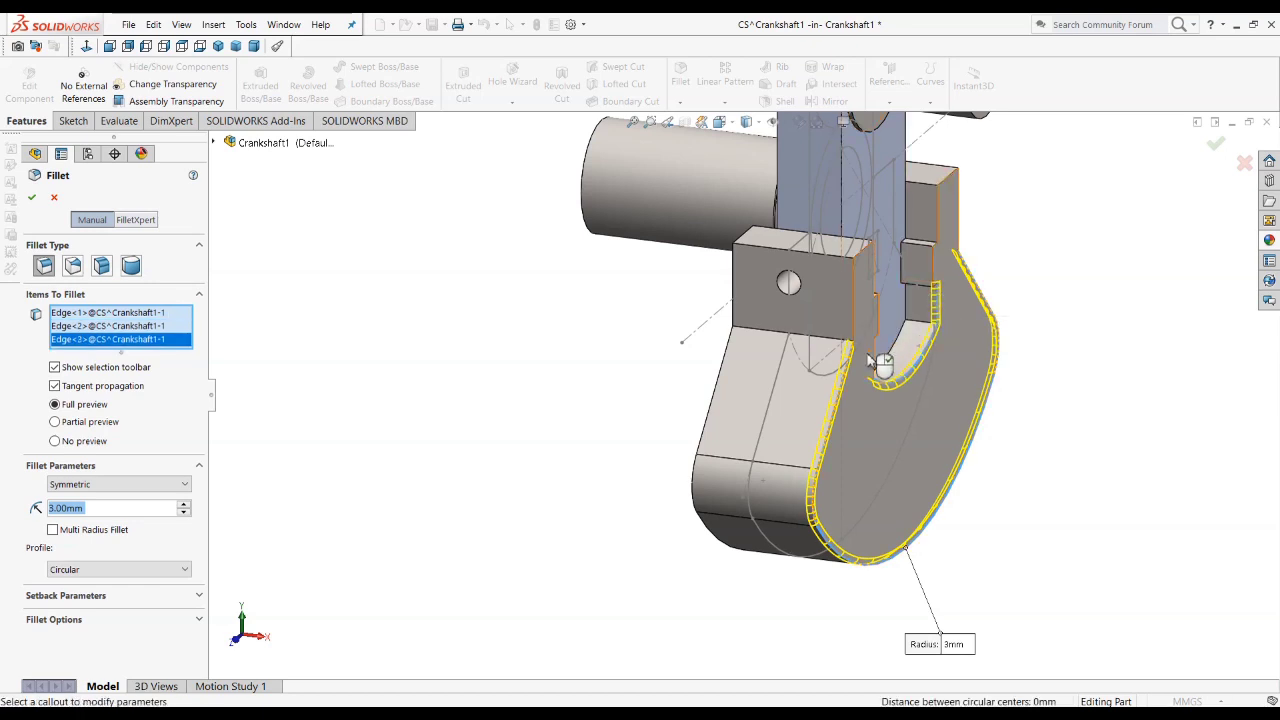
click(880, 364)
Step: Add the opposite counterweight face's slot edges and curved outer edge to the 3 mm fillet and apply it
middle_drag(624, 490, 719, 555)
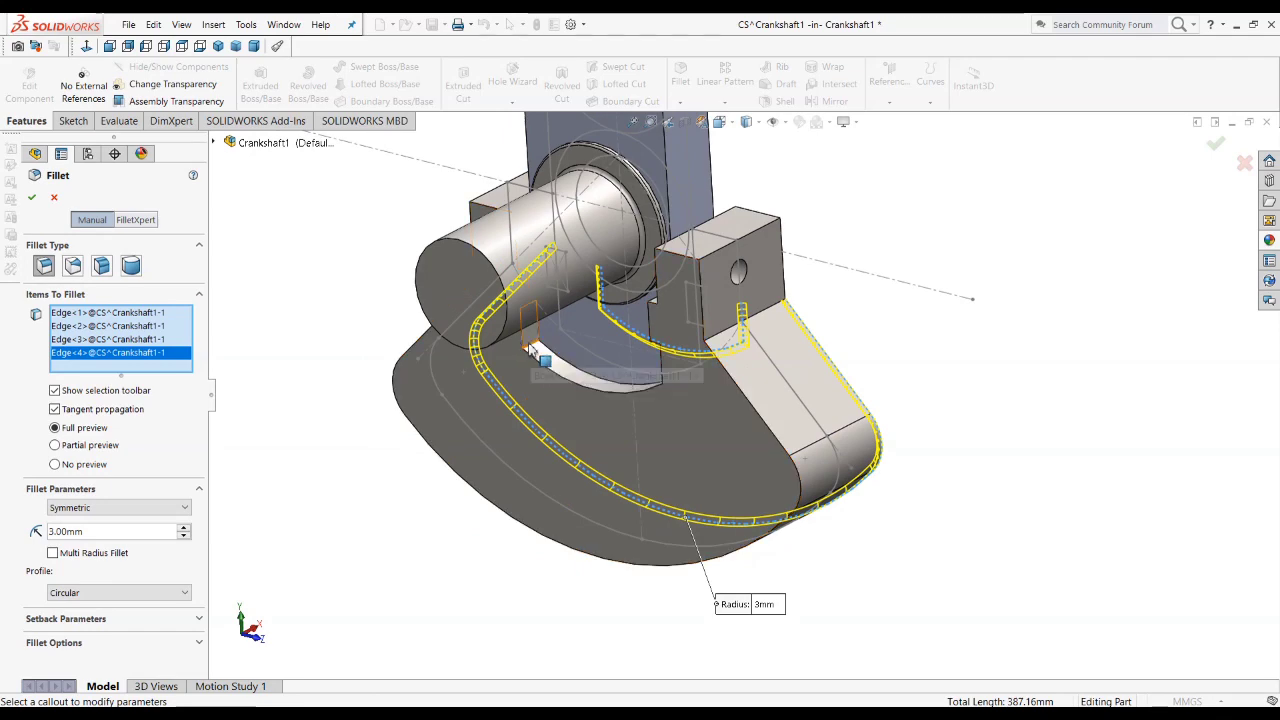
click(523, 342)
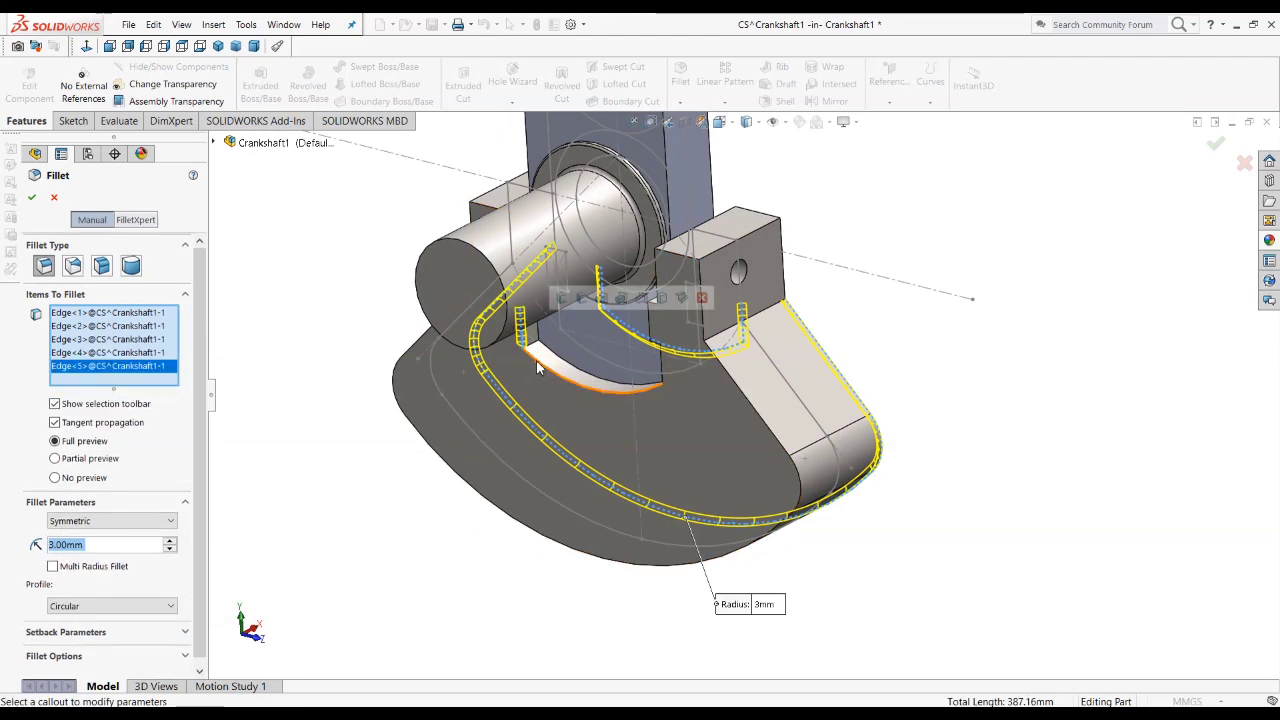
click(551, 376)
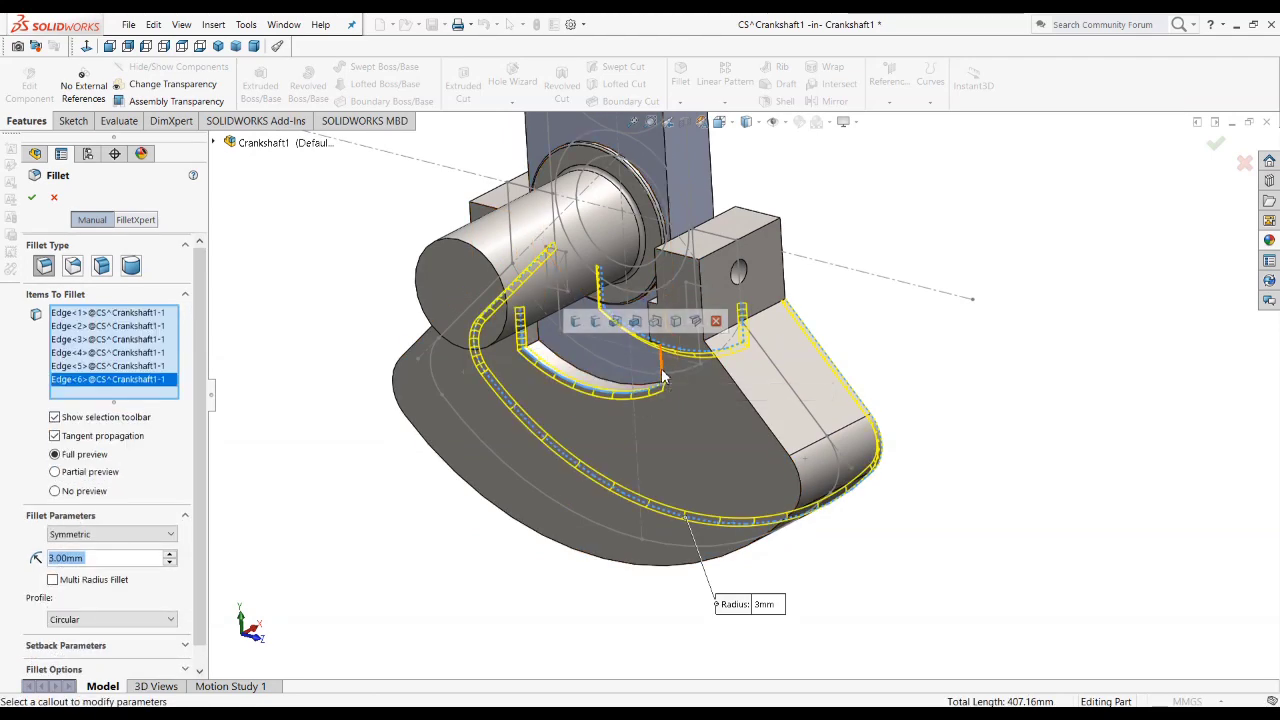
click(600, 557)
click(594, 563)
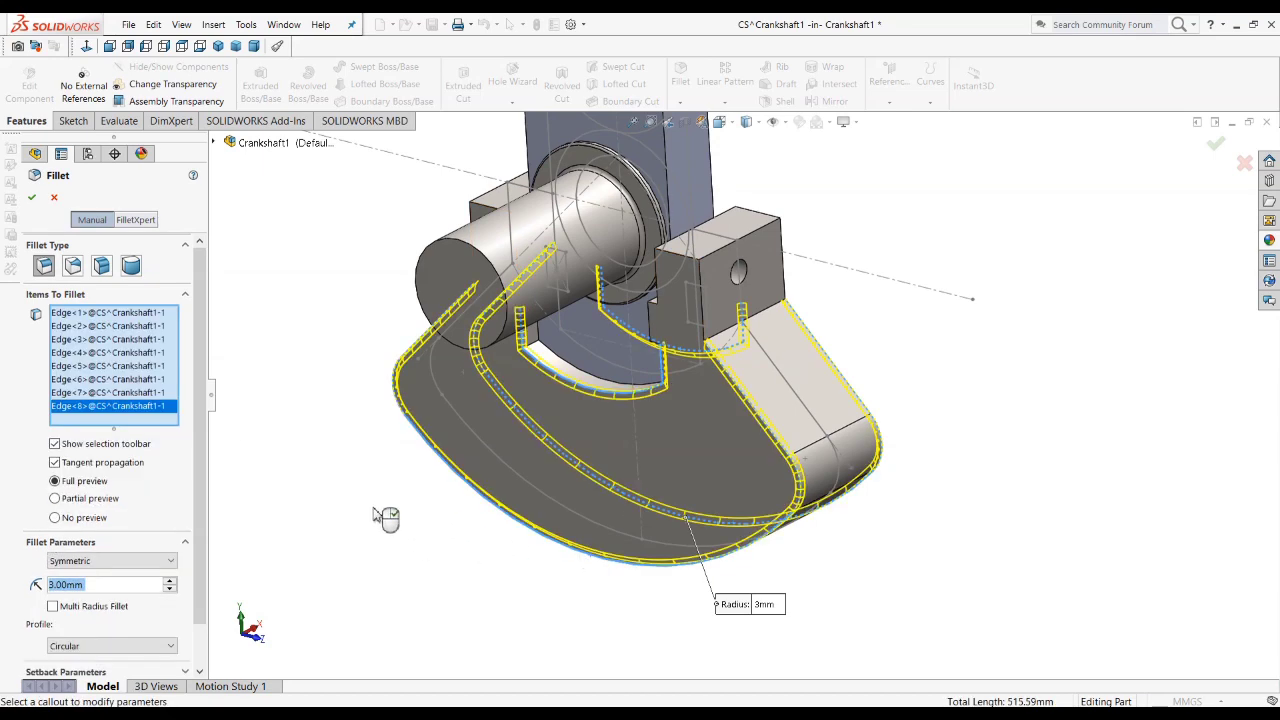
middle_drag(543, 449, 685, 472)
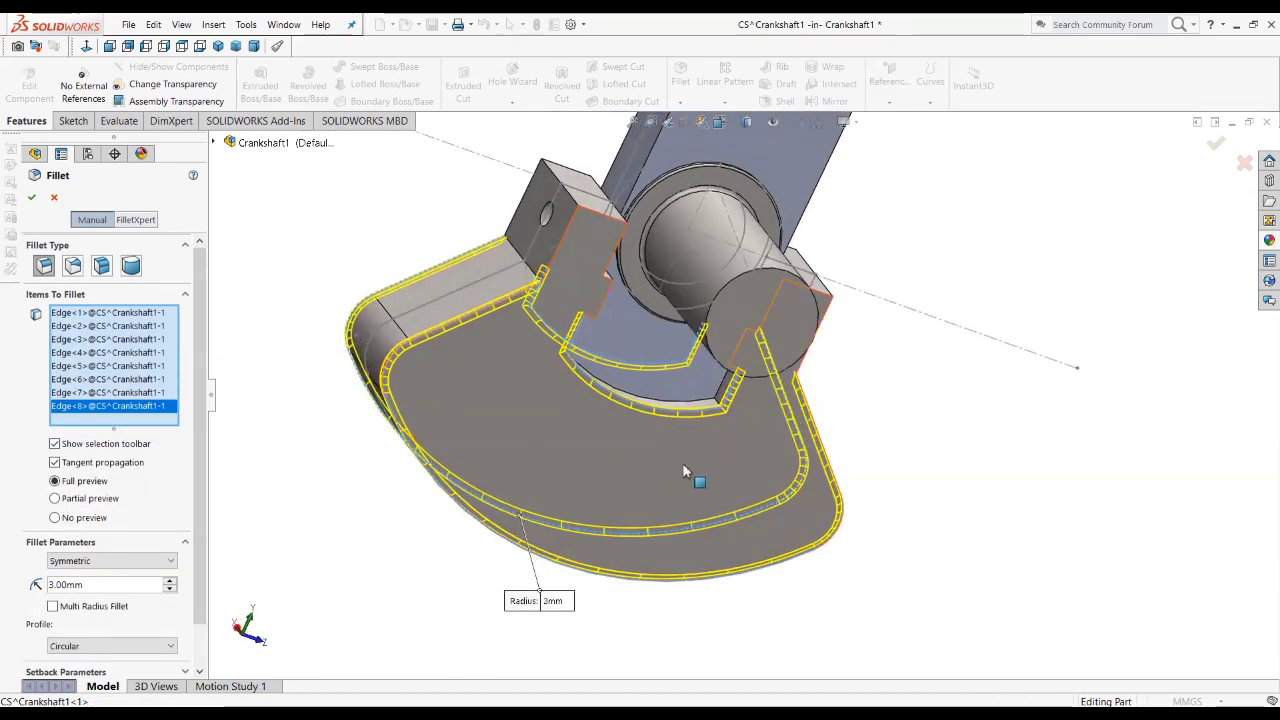
middle_drag(549, 457, 357, 349)
scroll(650, 419, up, 3)
middle_drag(650, 419, 494, 458)
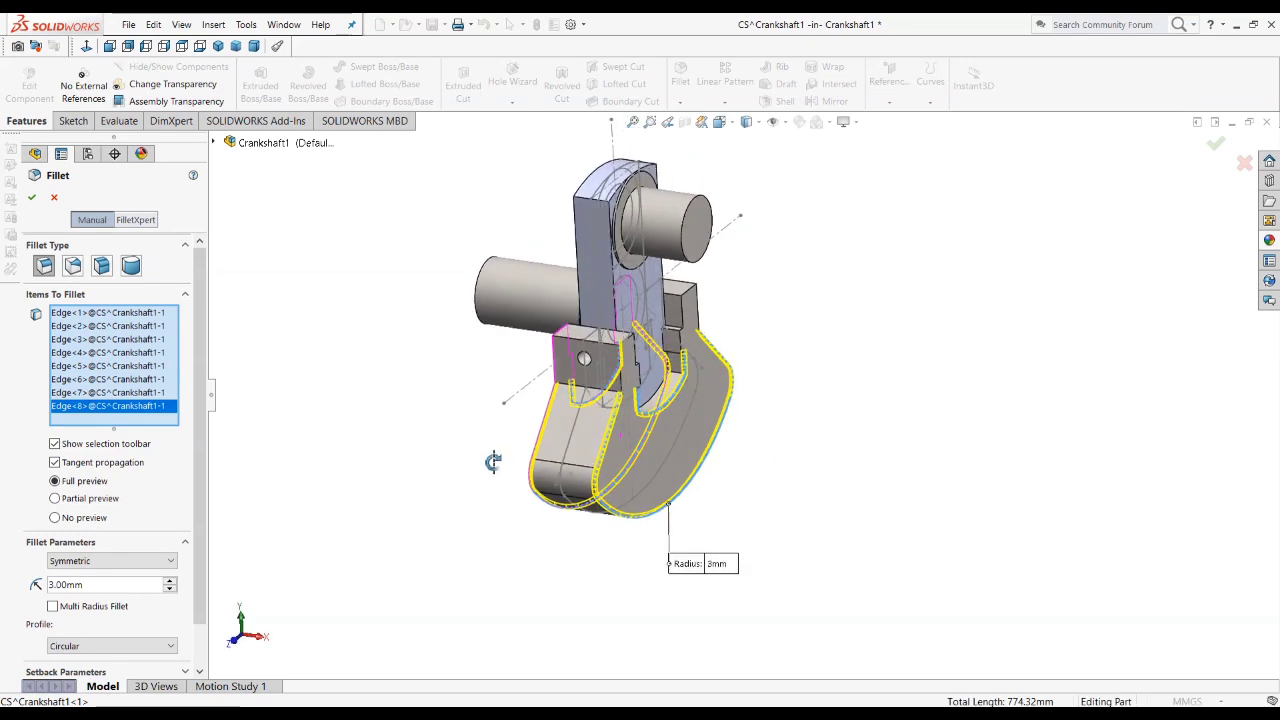
click(32, 197)
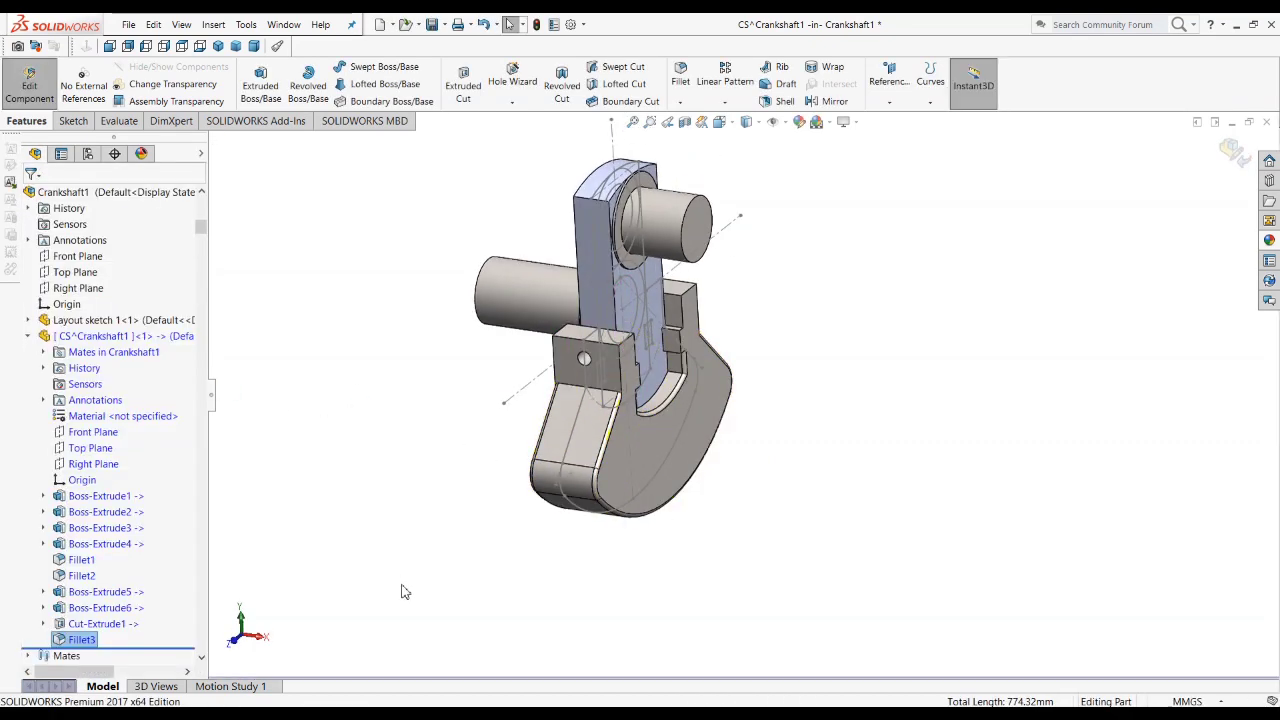
Step: Hide the sketches in the graphics area so only the solid geometry is displayed
scroll(628, 357, down, 5)
scroll(643, 290, up, 4)
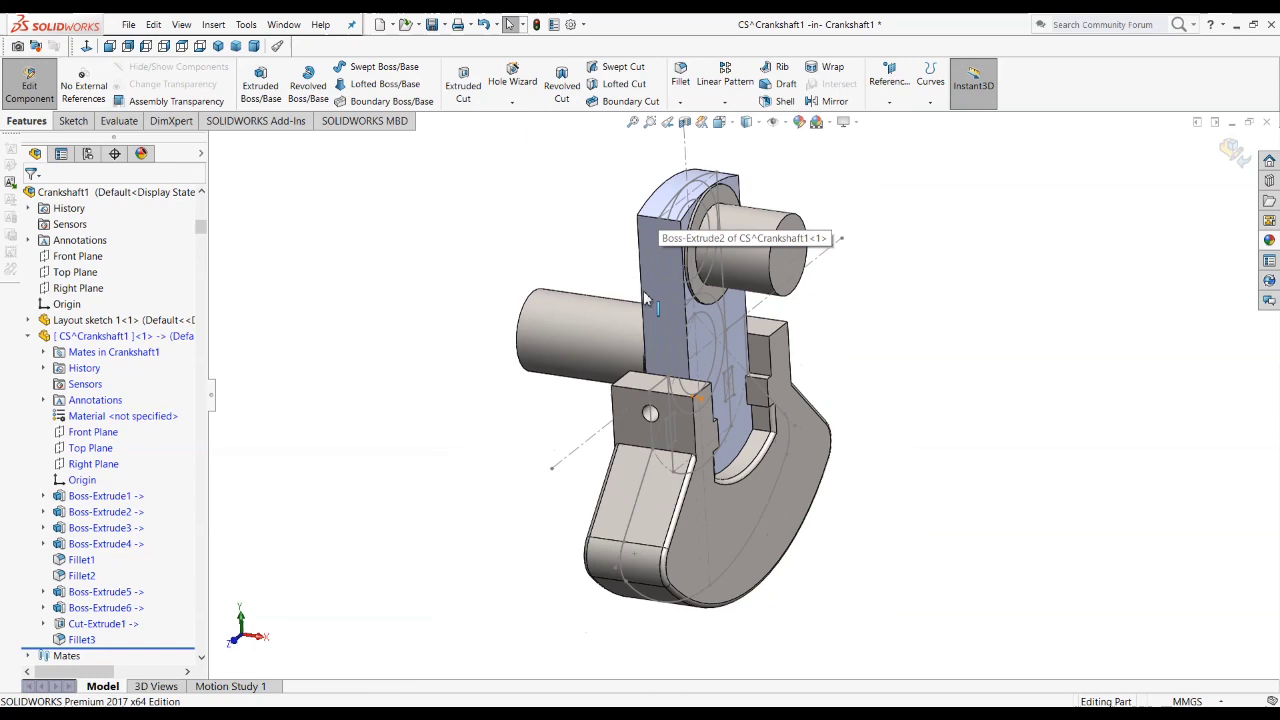
click(787, 125)
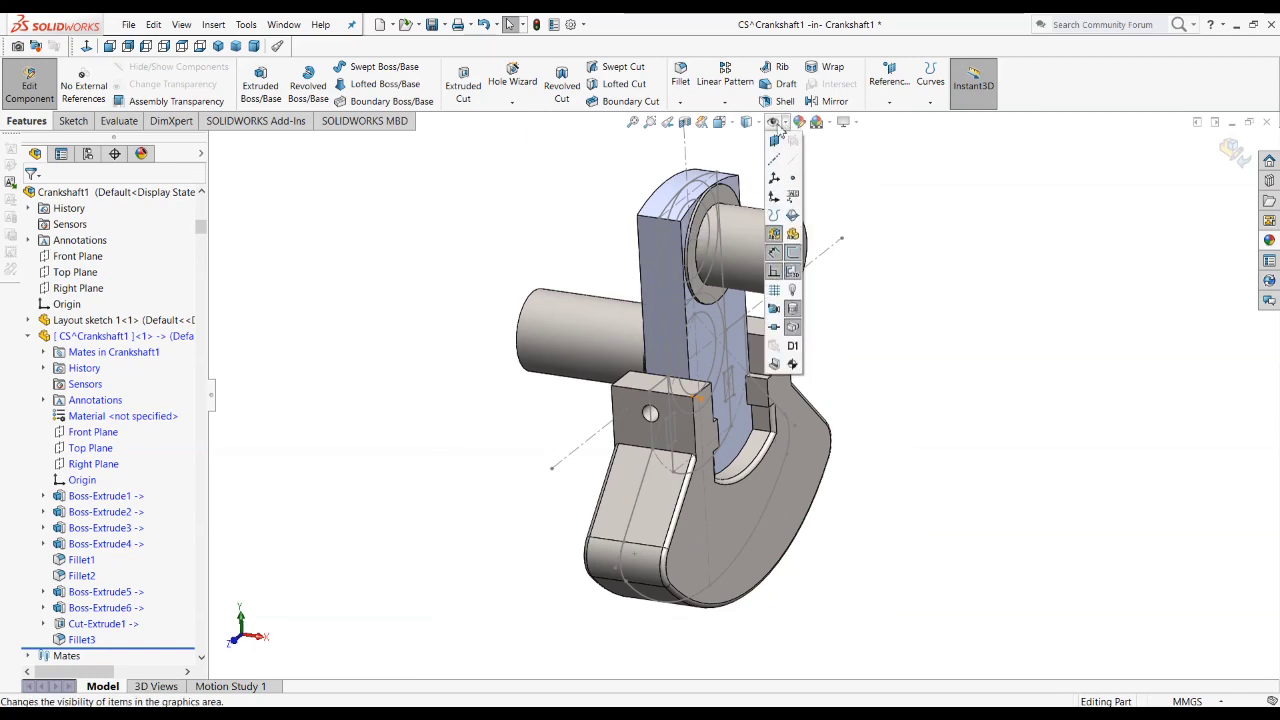
click(784, 124)
click(784, 124)
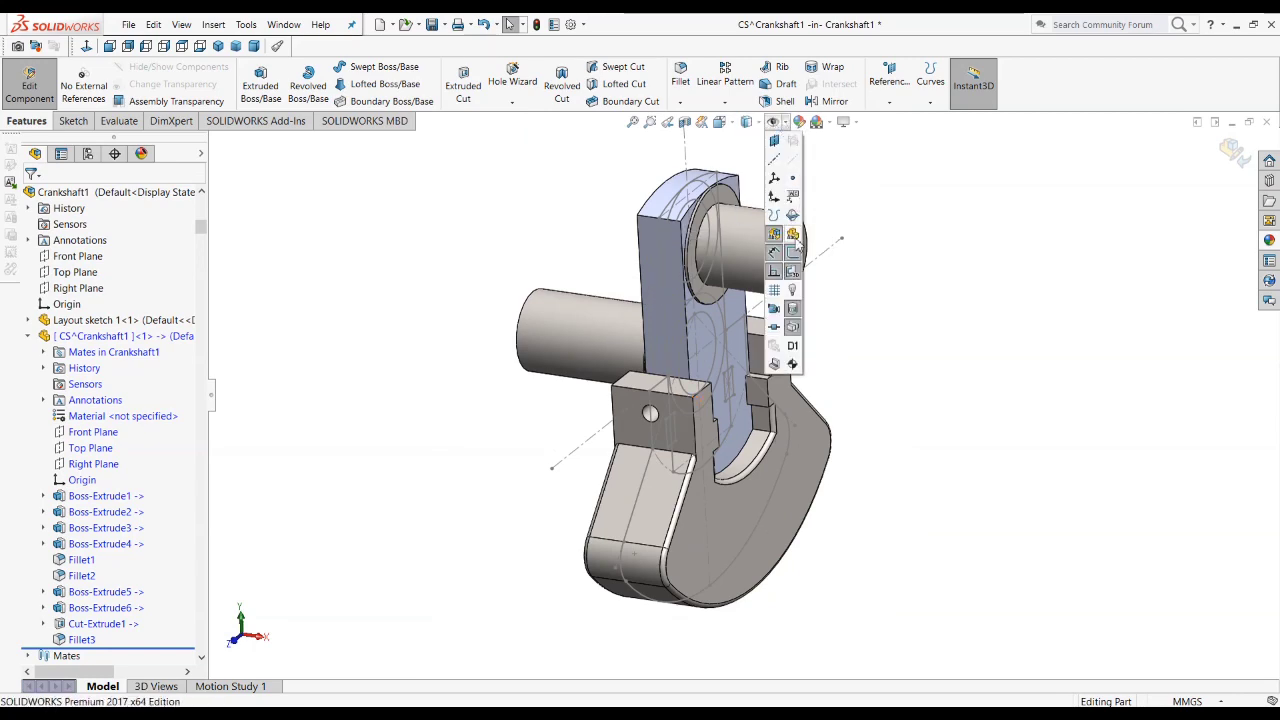
Step: Apply a 1 mm fillet to the outer circular edge of the collar at the base of the upper cylindrical pin
scroll(737, 286, down, 8)
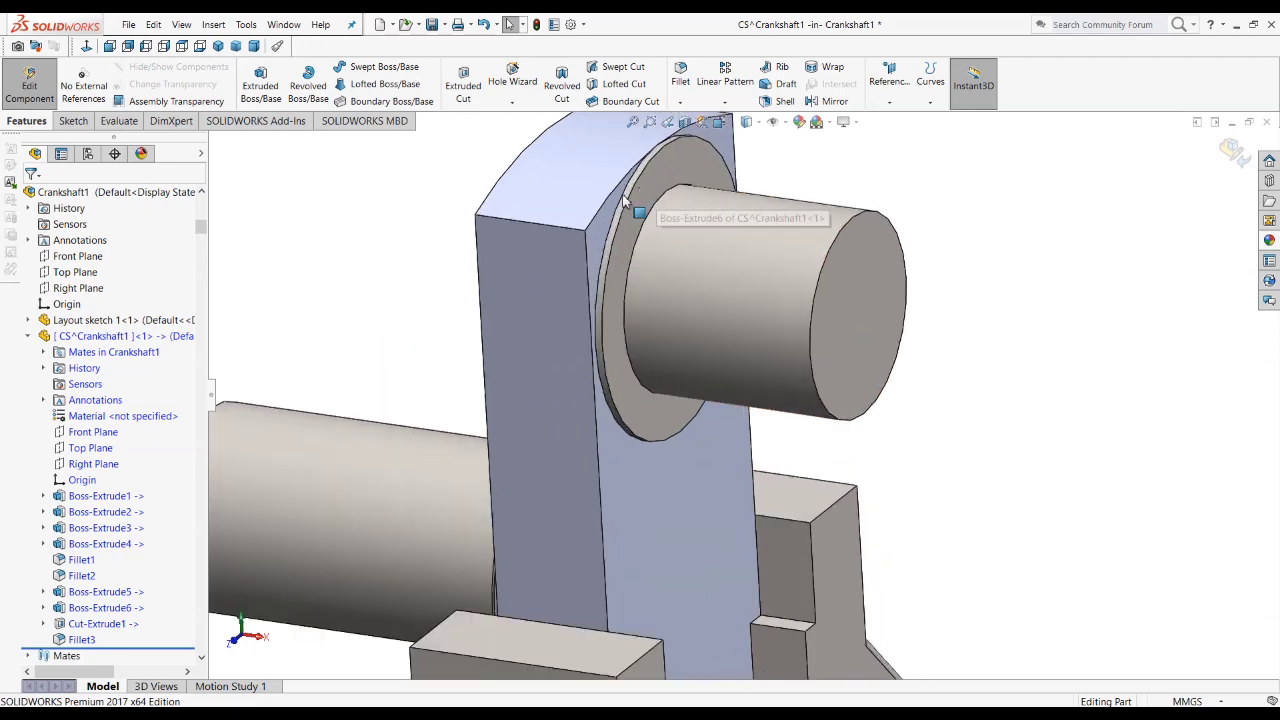
scroll(660, 265, up, 3)
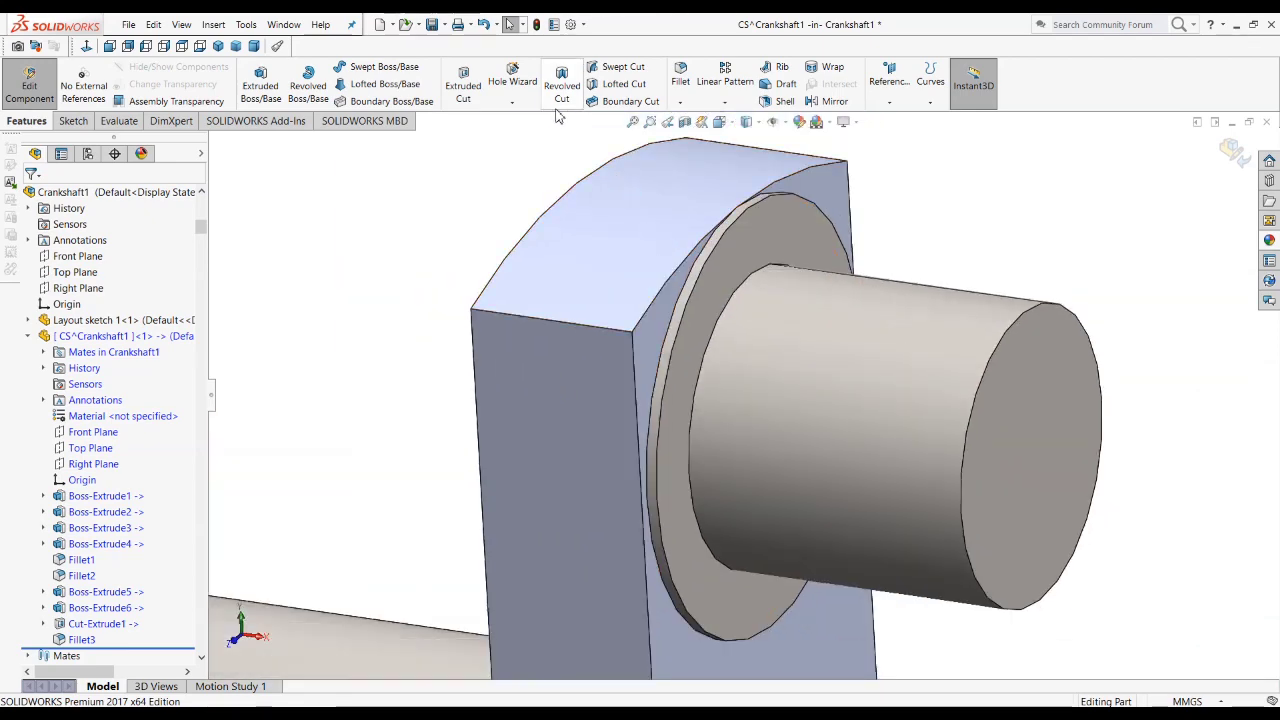
click(688, 75)
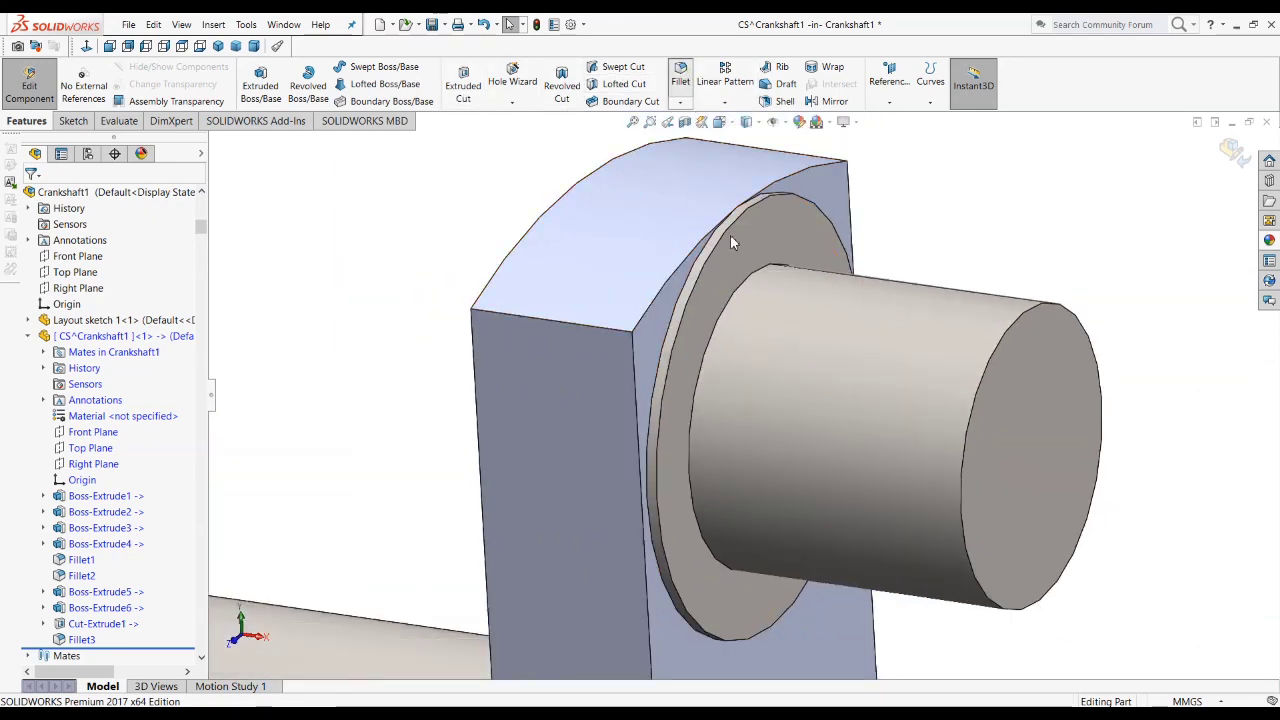
click(729, 231)
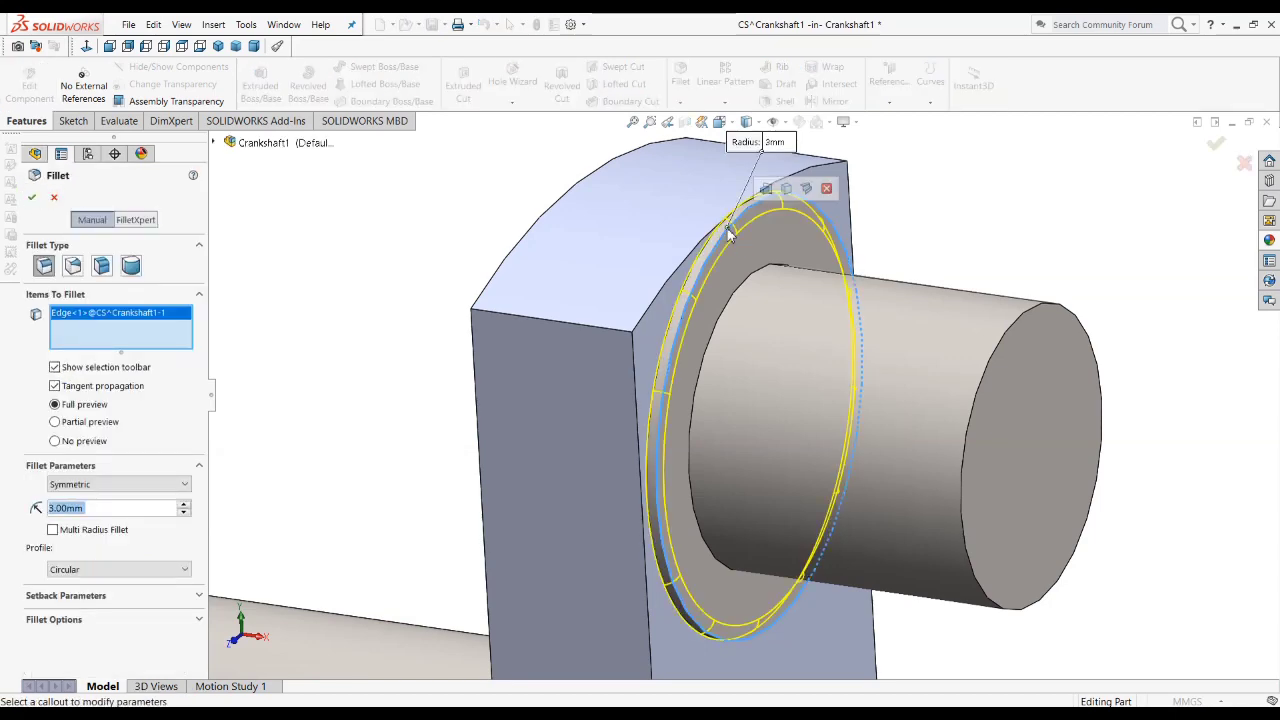
text(1)
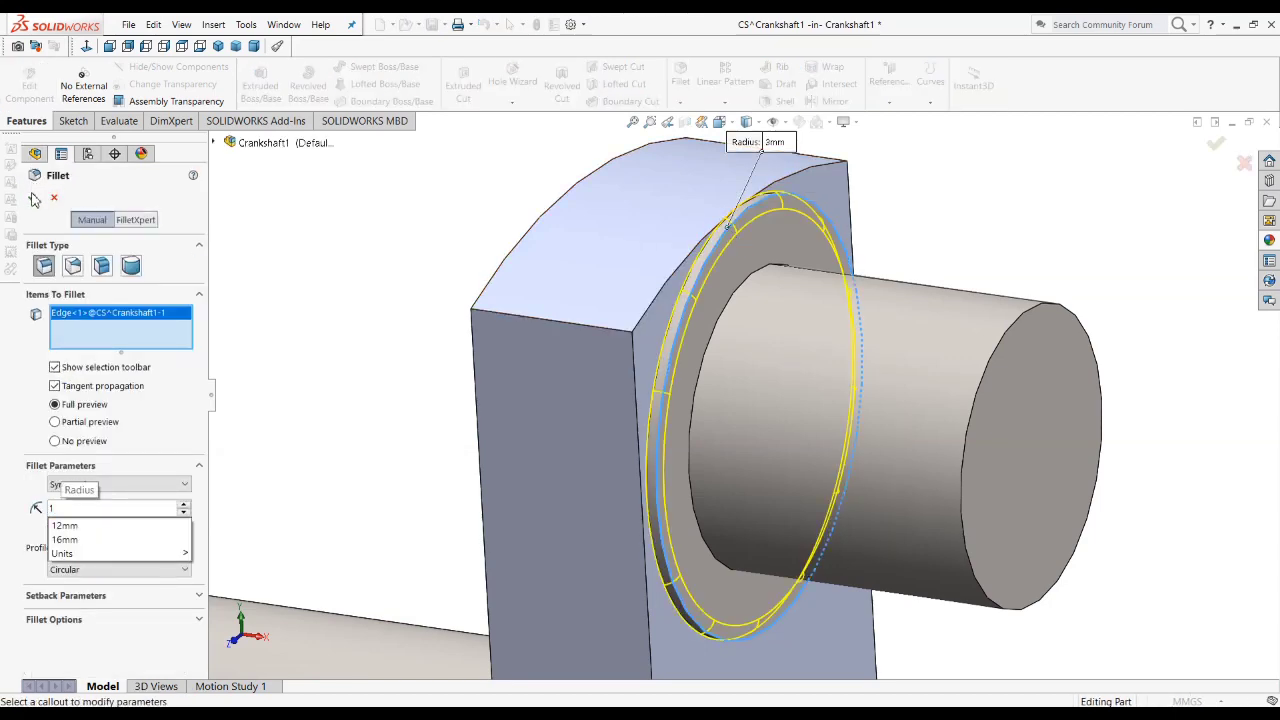
key(Return)
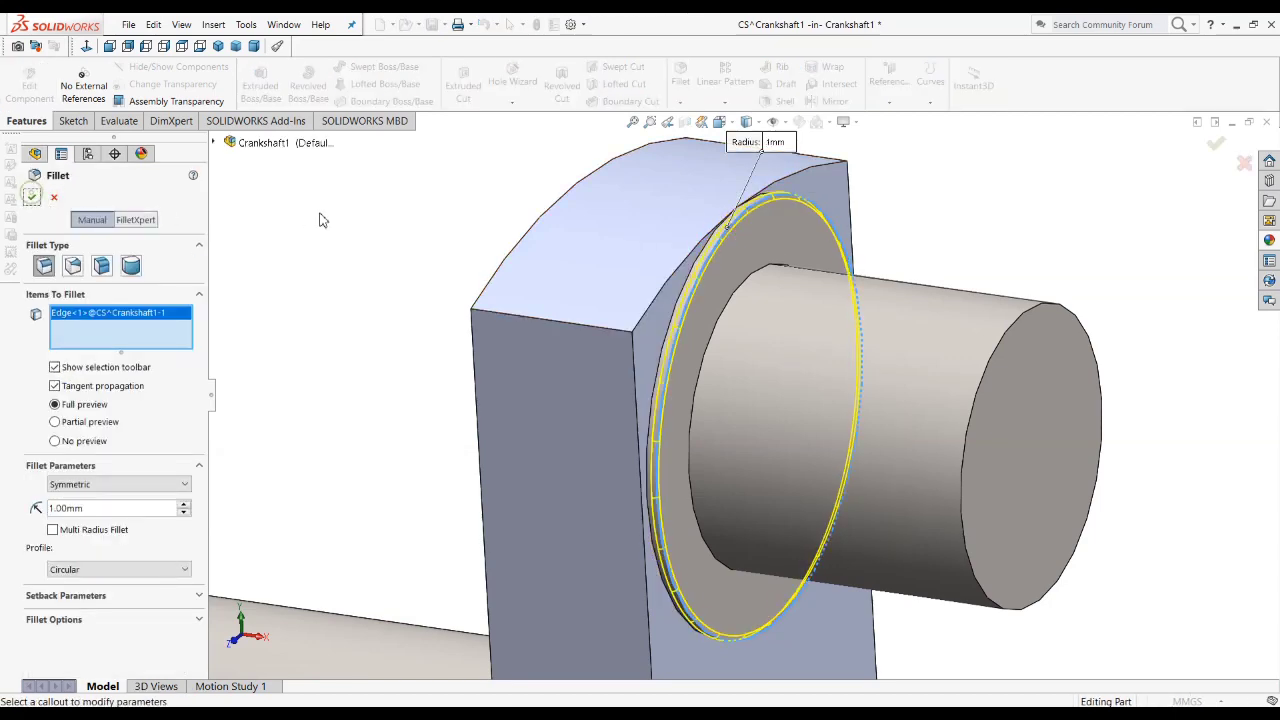
click(31, 197)
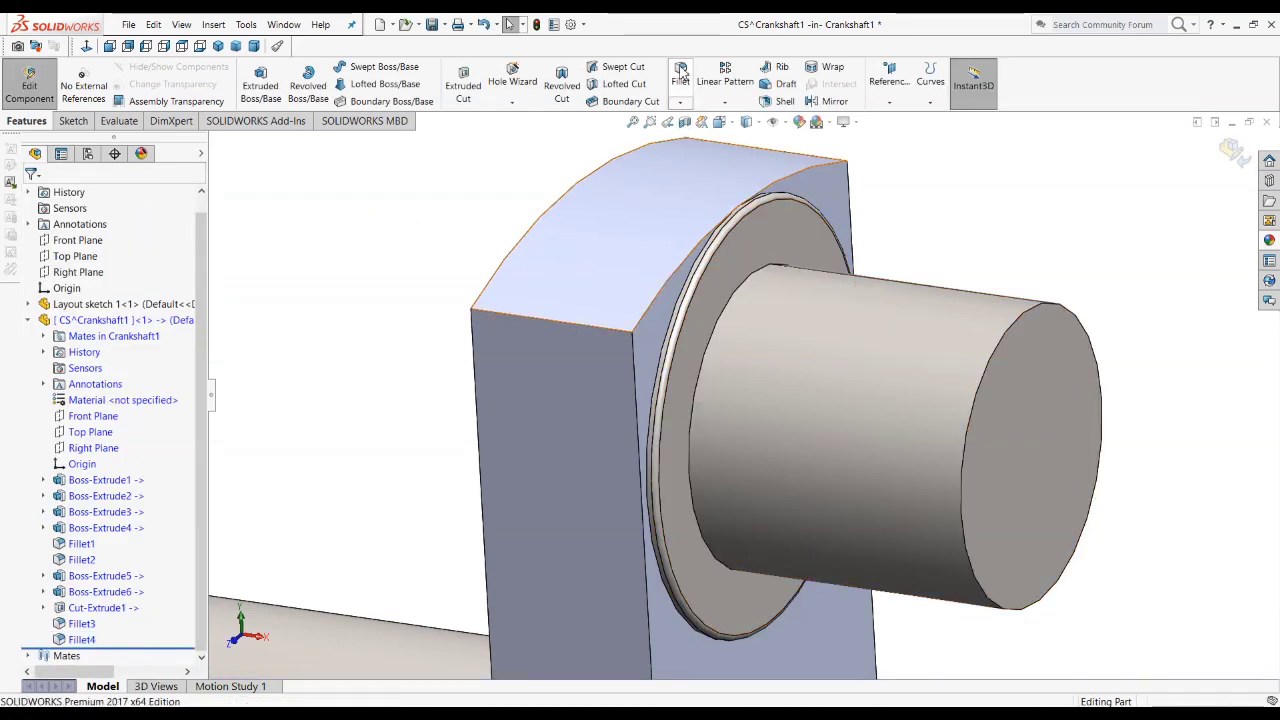
Step: Apply a 2 mm symmetric fillet to the circular edge where the upper cylindrical pin meets its collar
key(Return)
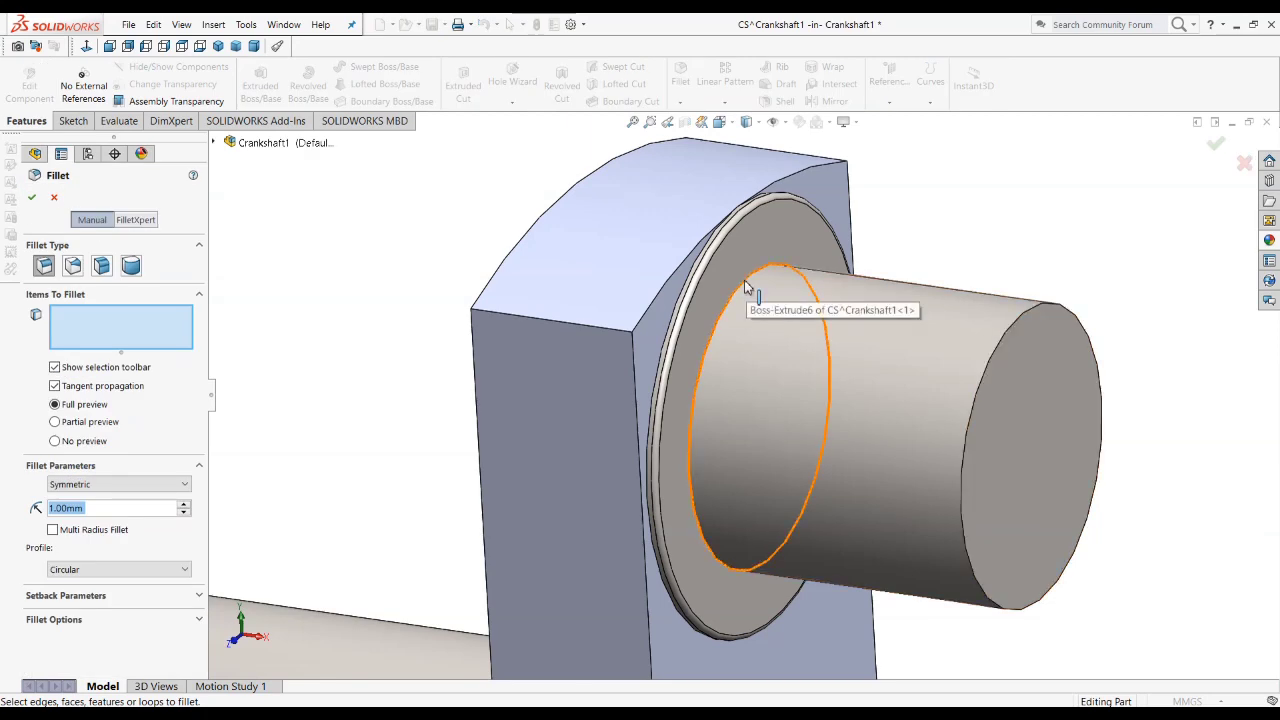
click(636, 314)
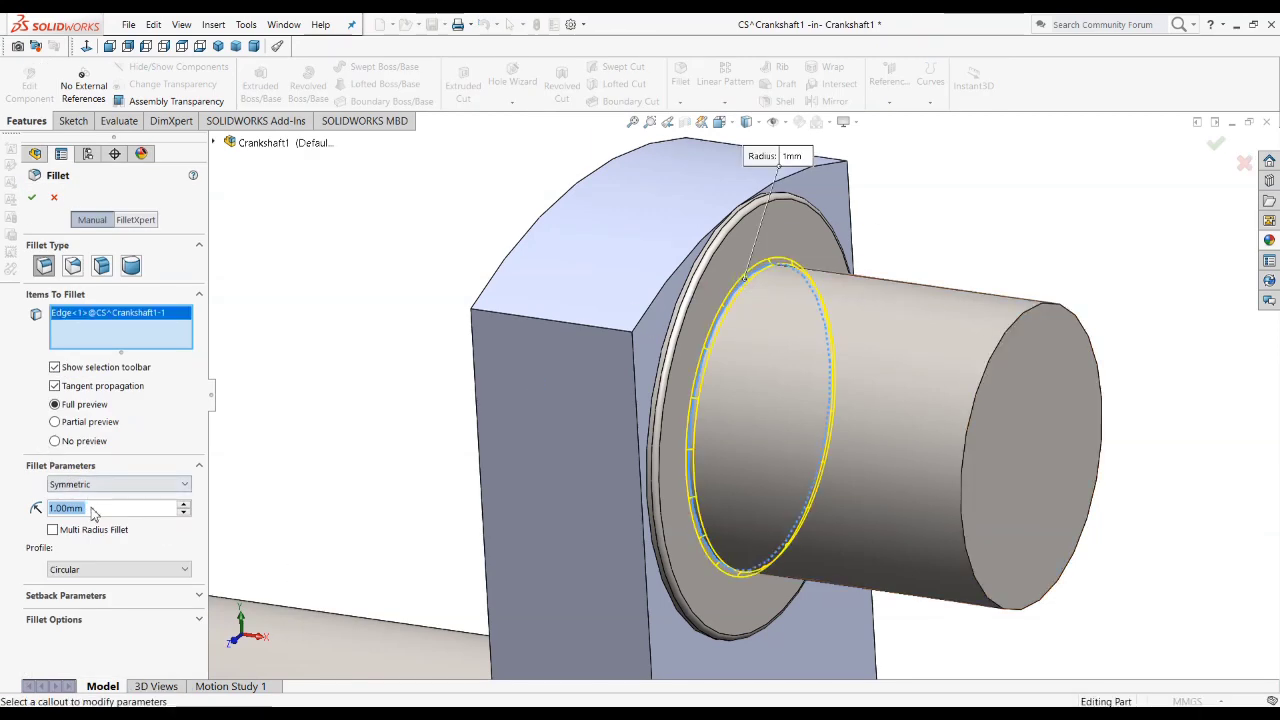
text(2)
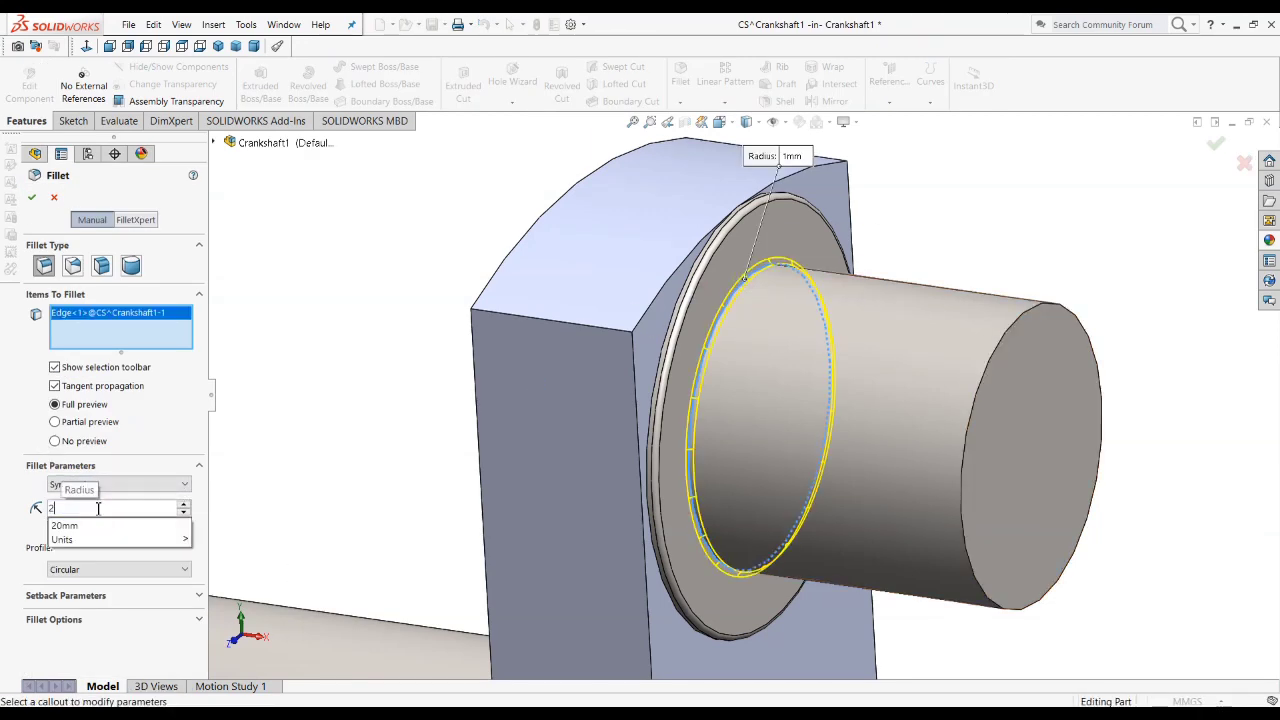
key(Return)
click(32, 200)
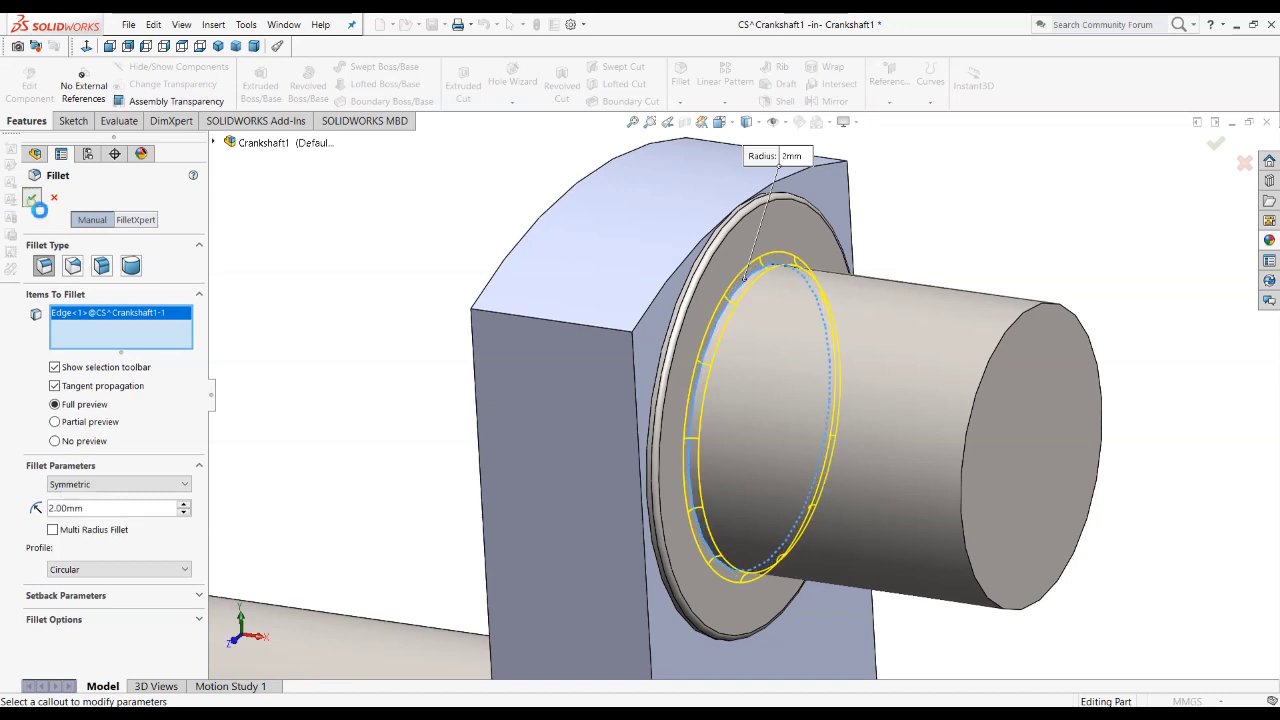
scroll(742, 302, up, 9)
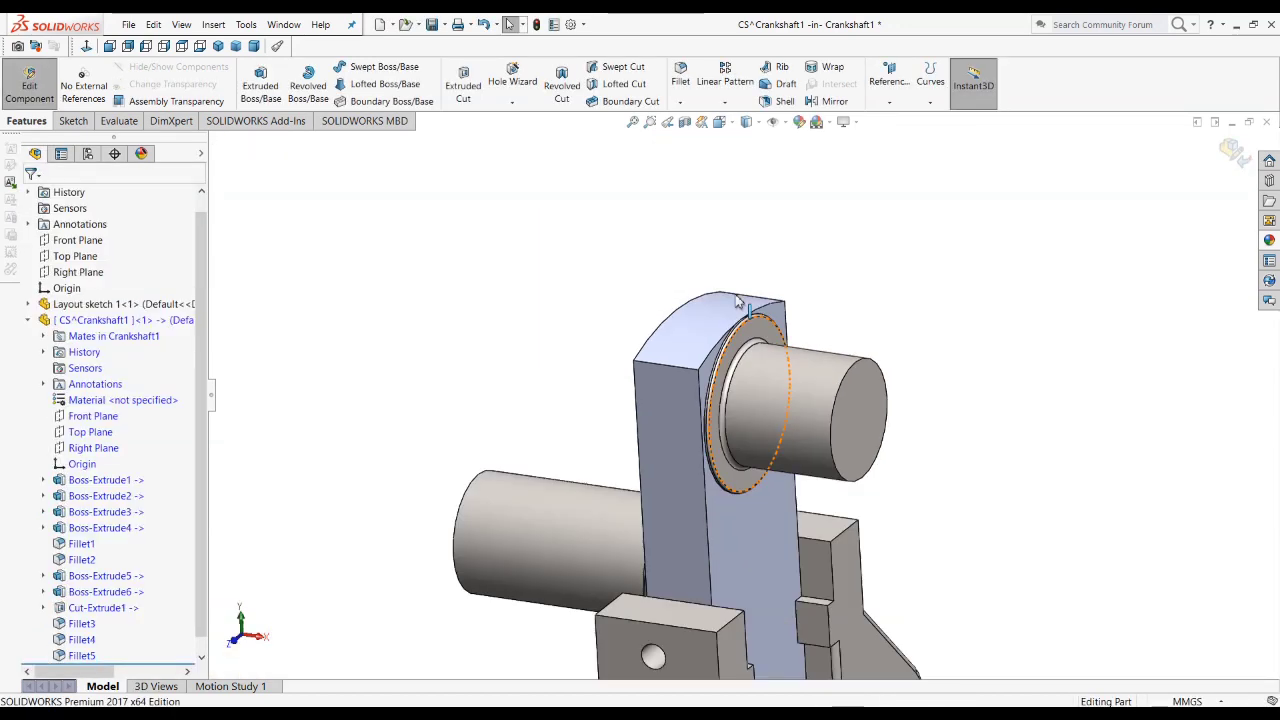
mouse_move(651, 532)
middle_down()
mouse_move(680, 515)
mouse_move(640, 523)
mouse_move(674, 563)
mouse_move(660, 520)
middle_up()
Step: Check the crankshaft drawing and create a reference plane coincident with the end face of the upper cylindrical pin
key(alt+Tab)
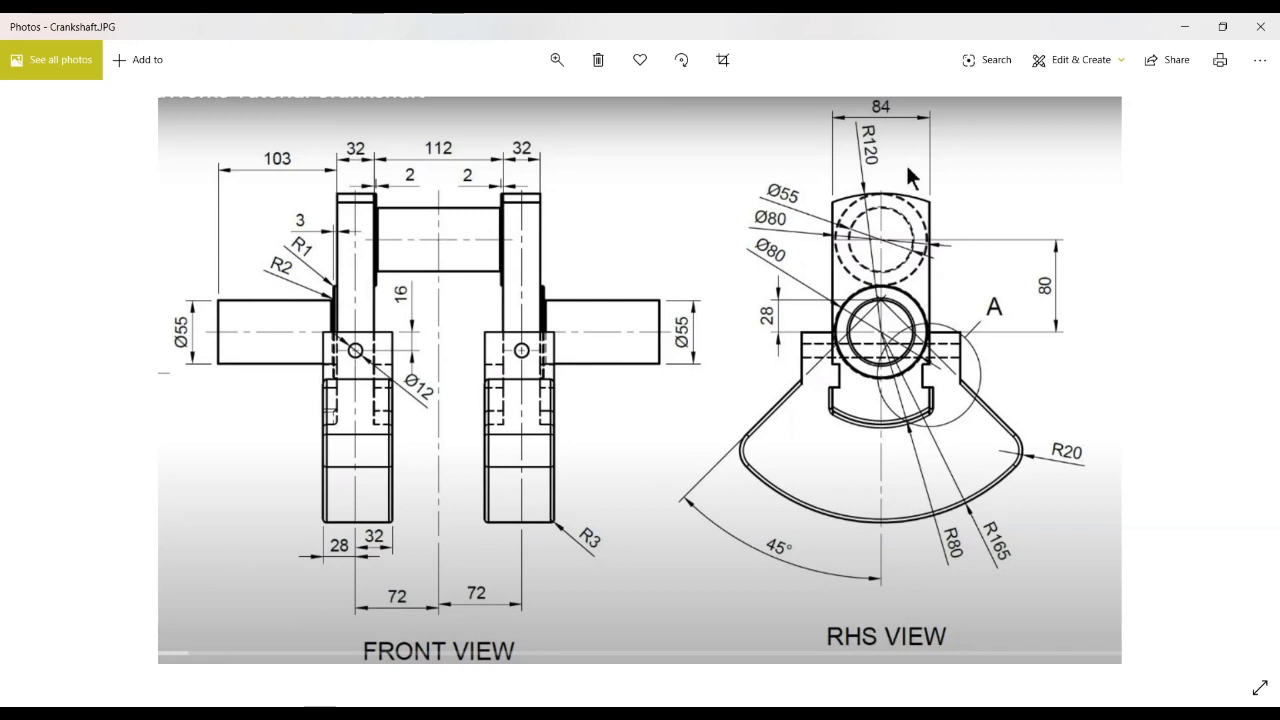
key(alt+Tab)
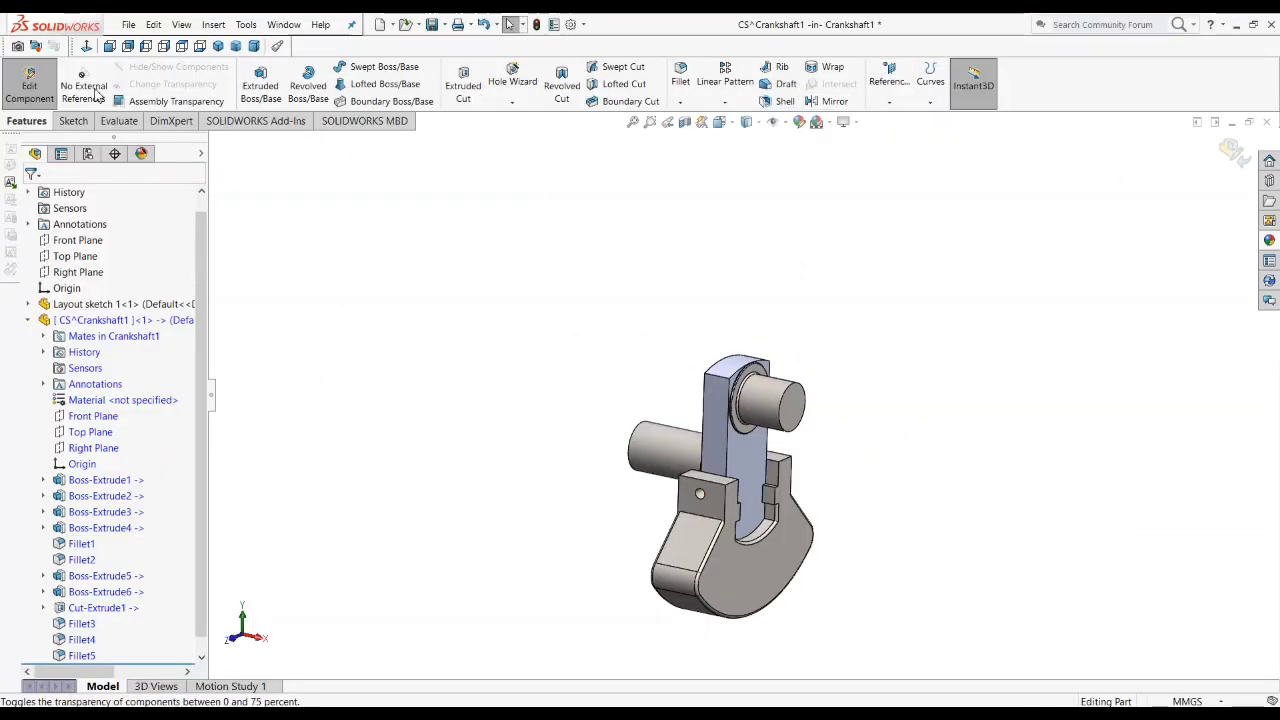
click(889, 80)
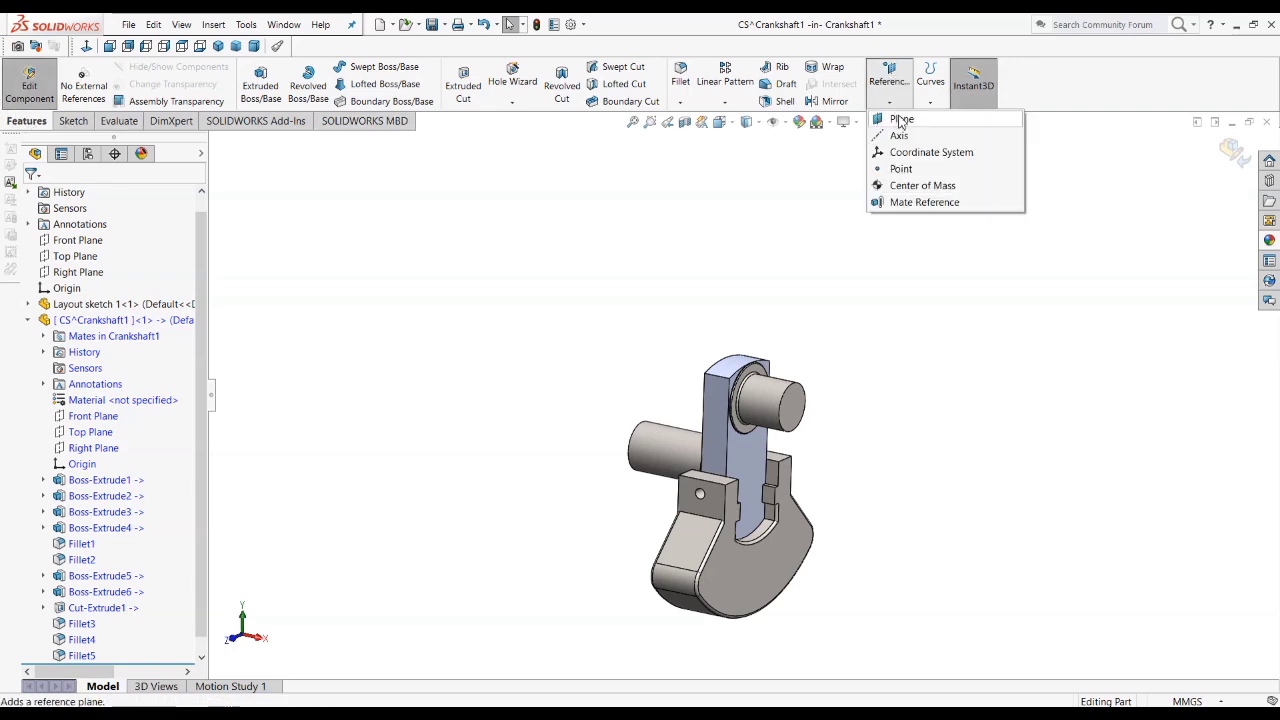
click(902, 121)
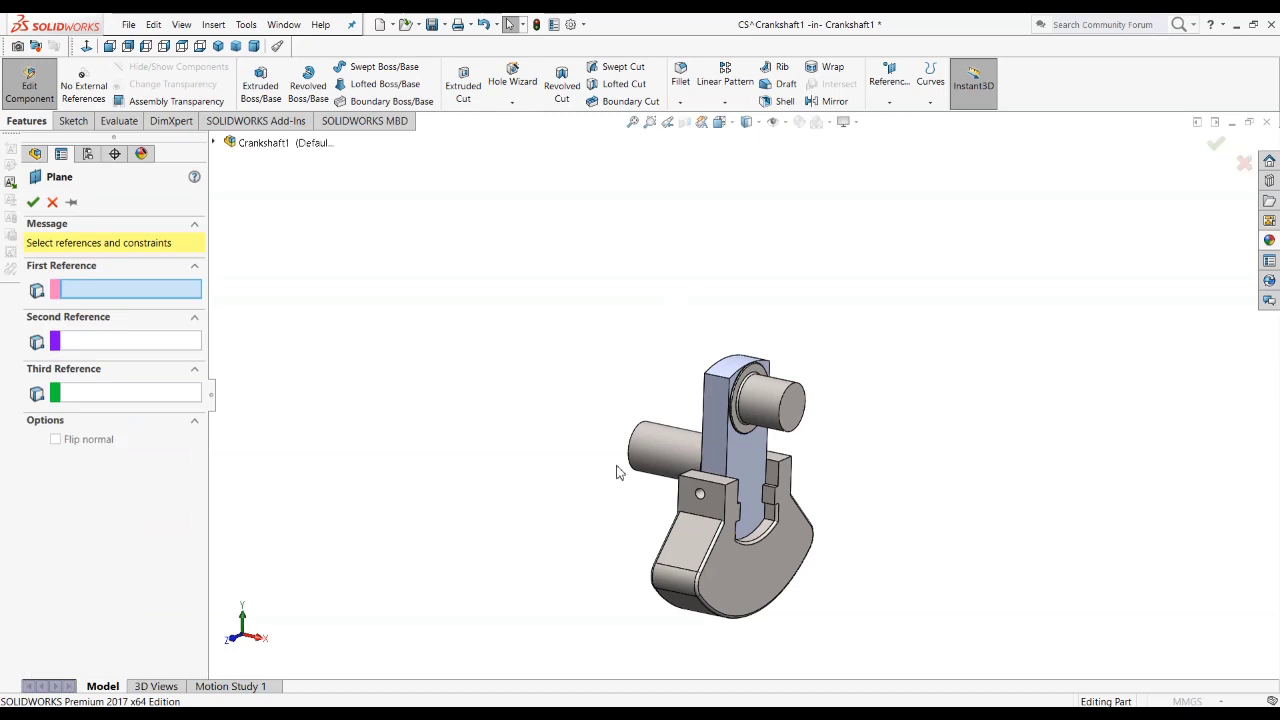
click(794, 418)
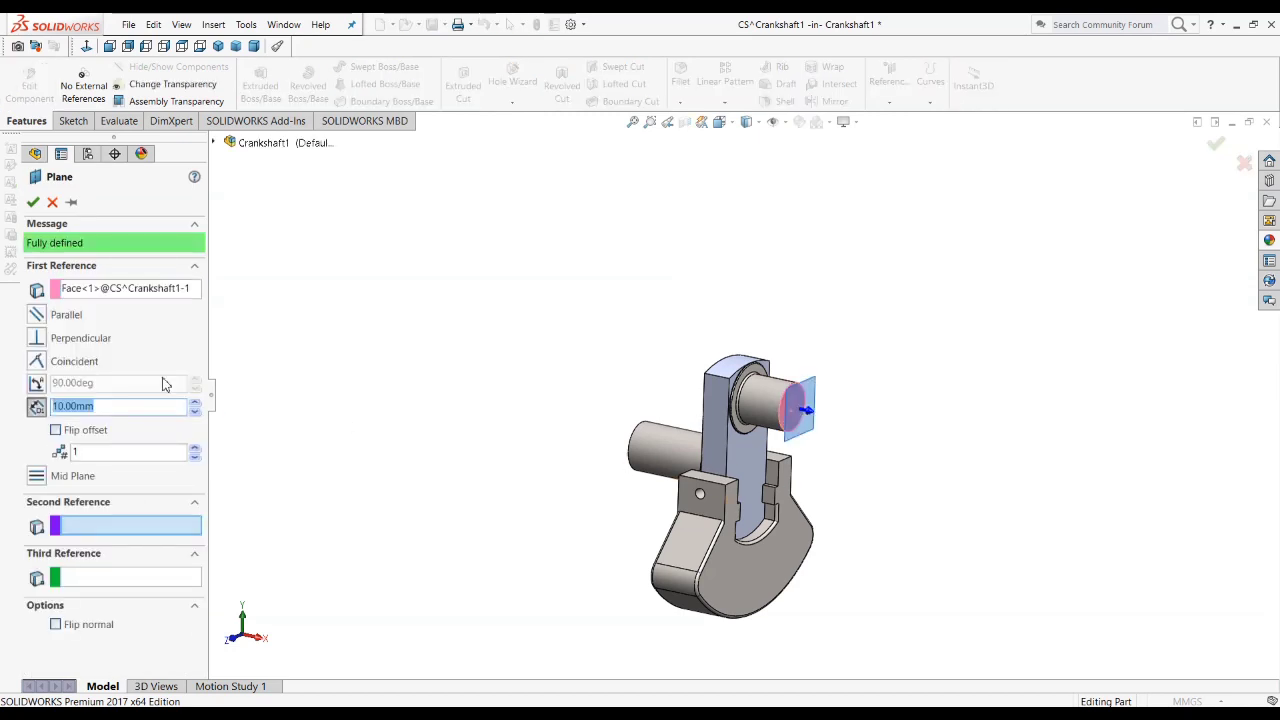
click(57, 363)
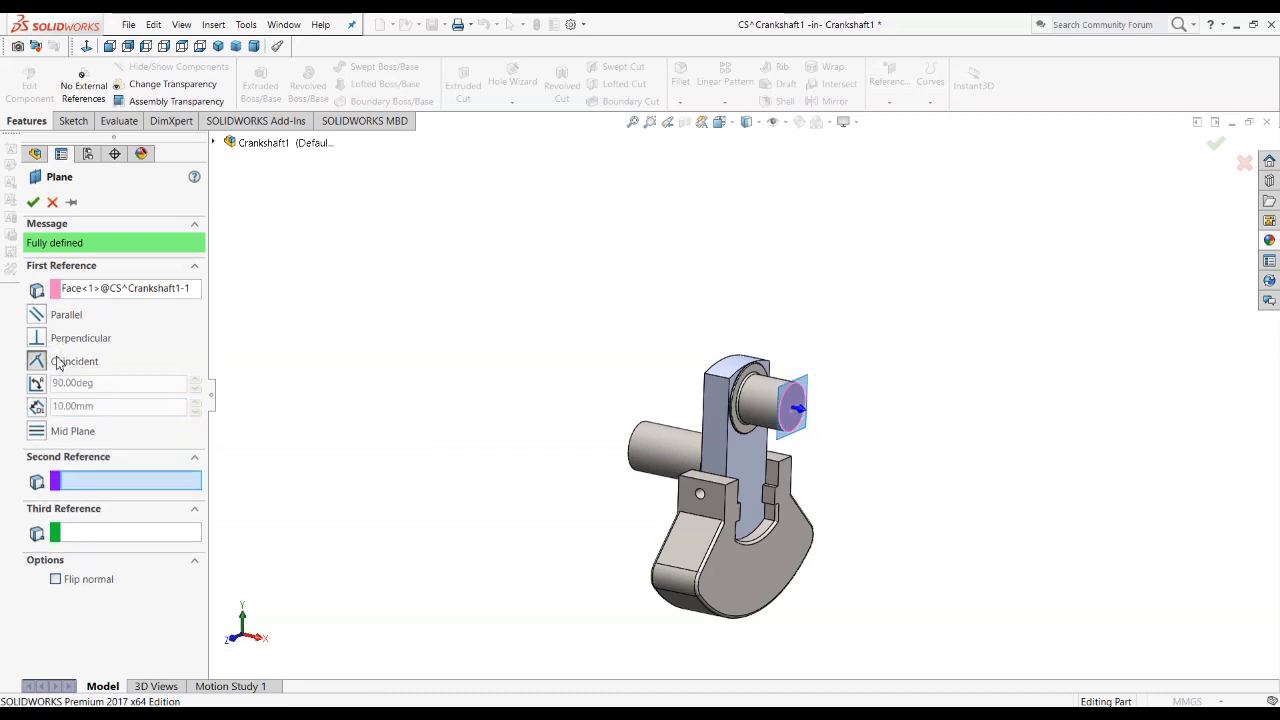
click(33, 202)
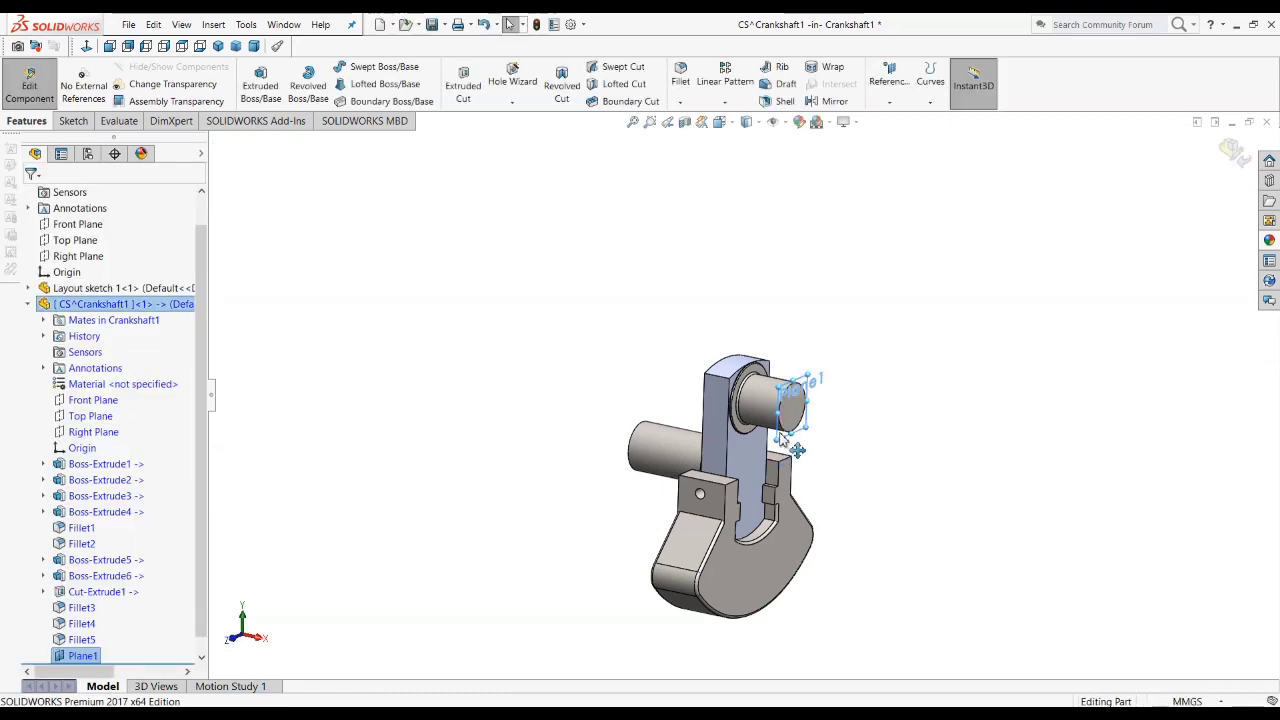
Step: Enlarge the new reference plane's outline so that it extends past the crank web and counterweight
drag(778, 441, 671, 687)
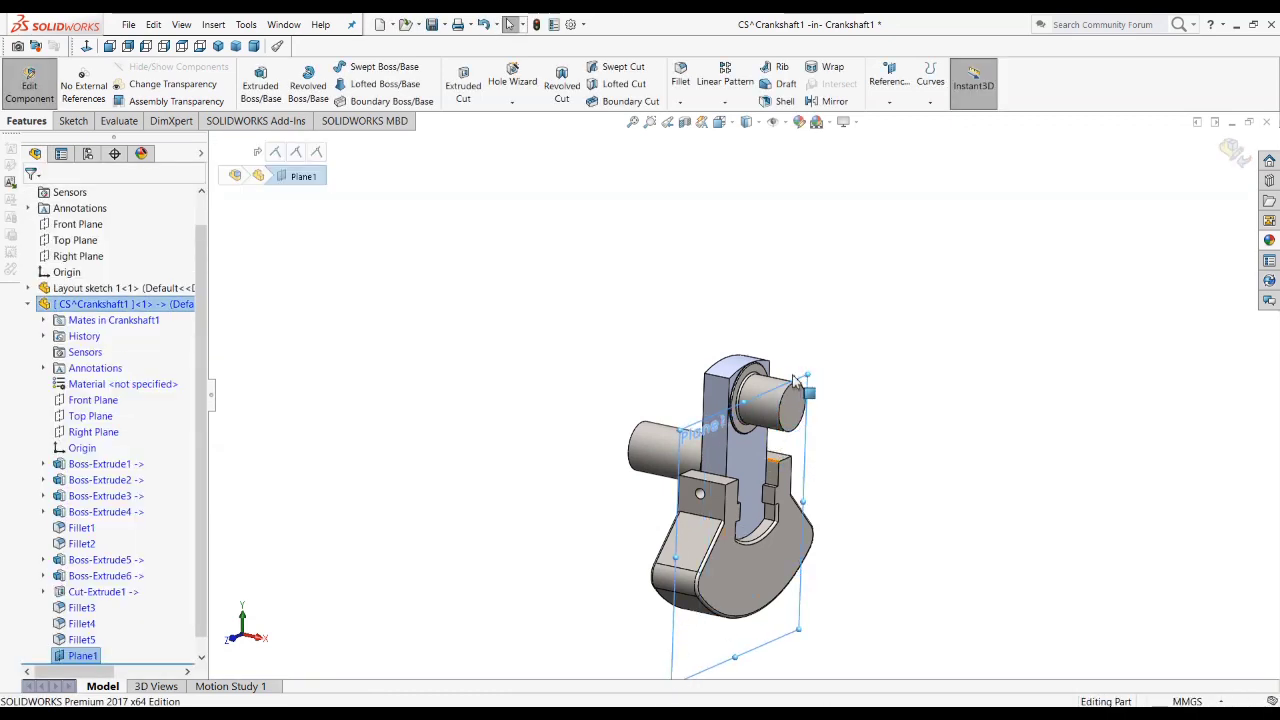
drag(811, 379, 871, 276)
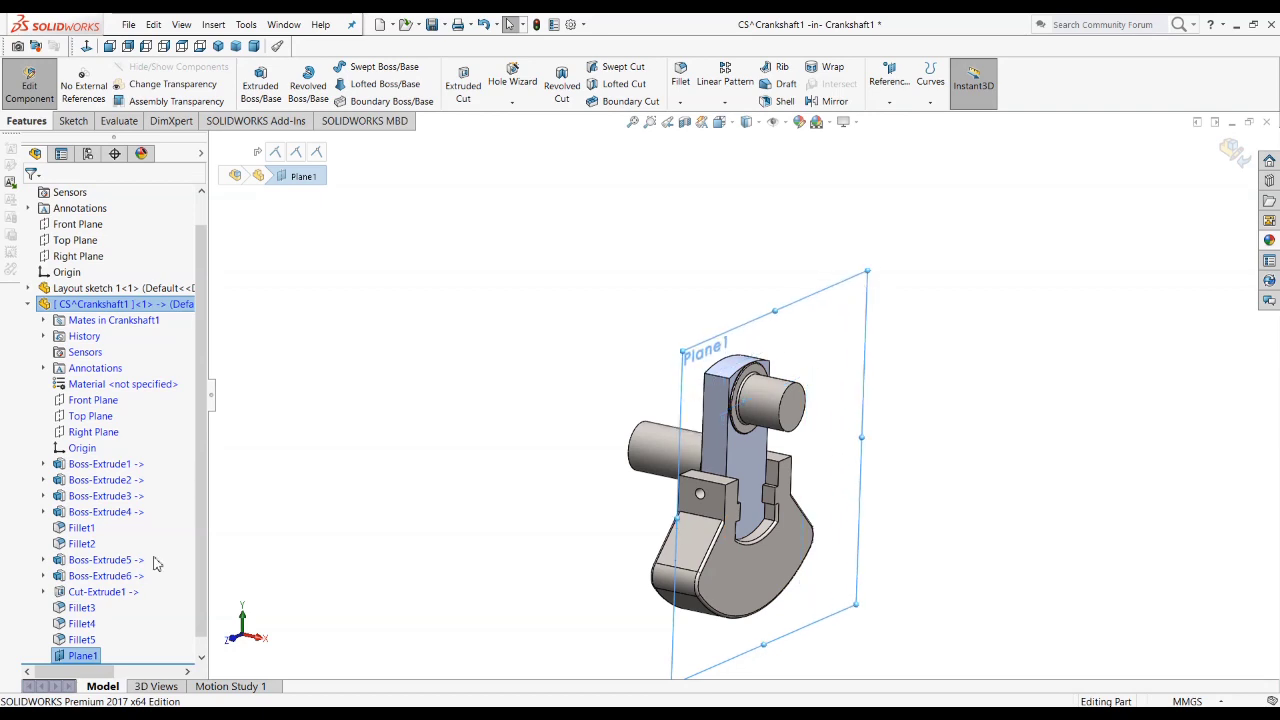
click(87, 658)
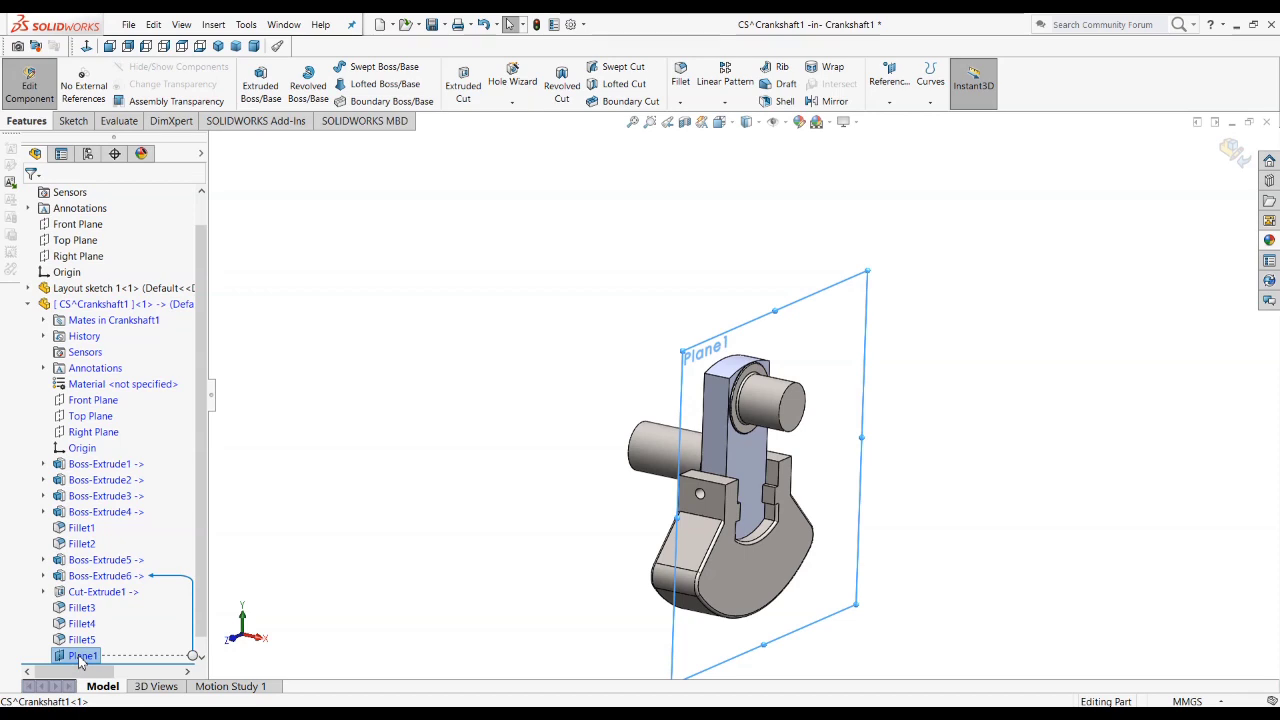
click(79, 657)
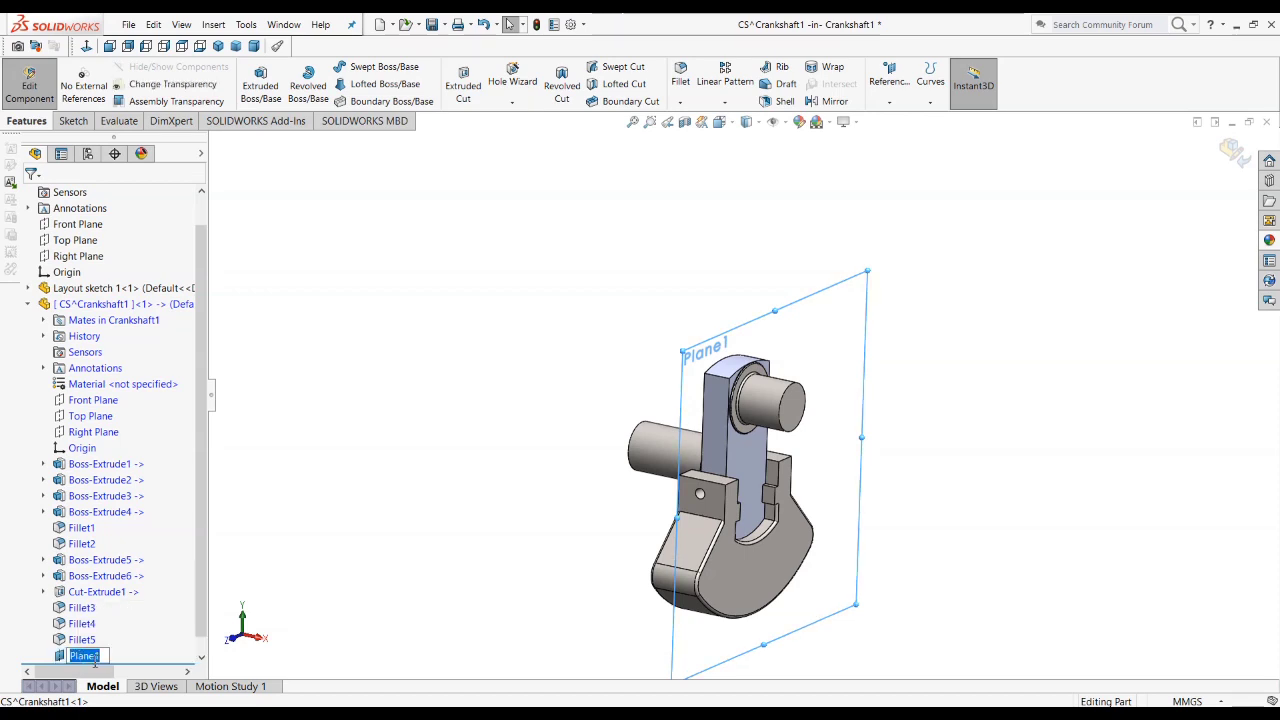
drag(201, 540, 201, 606)
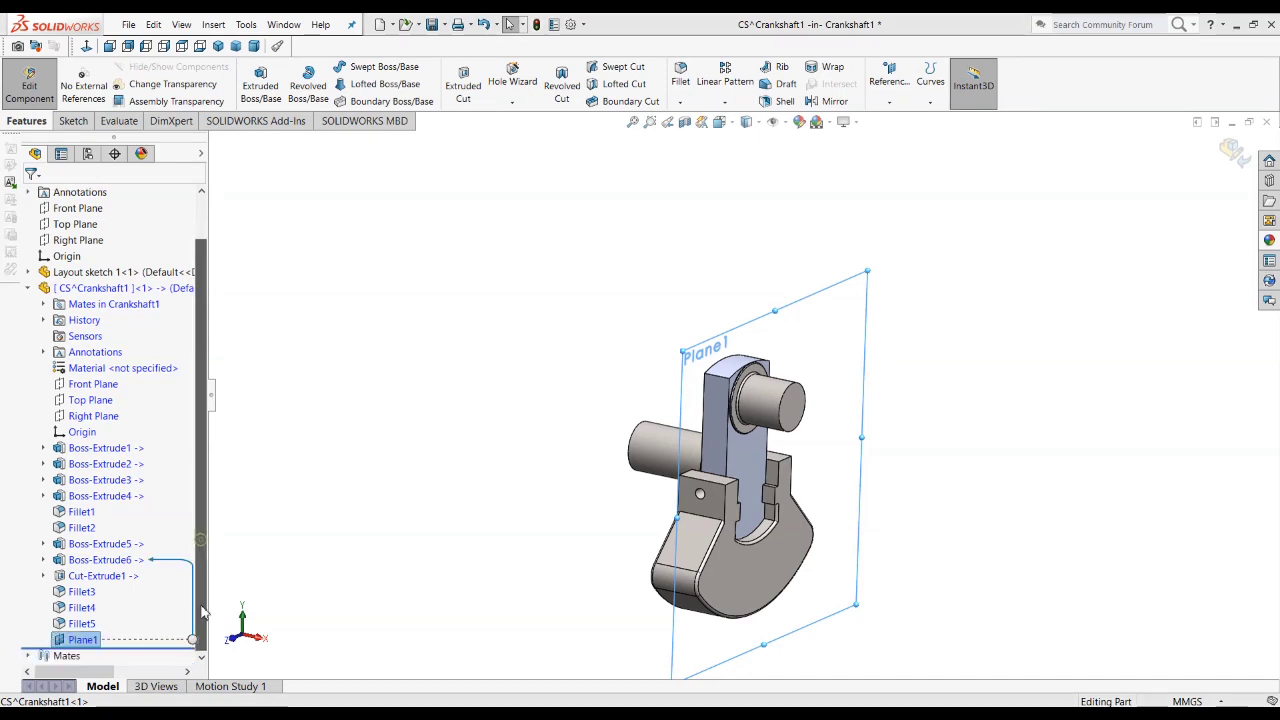
click(369, 578)
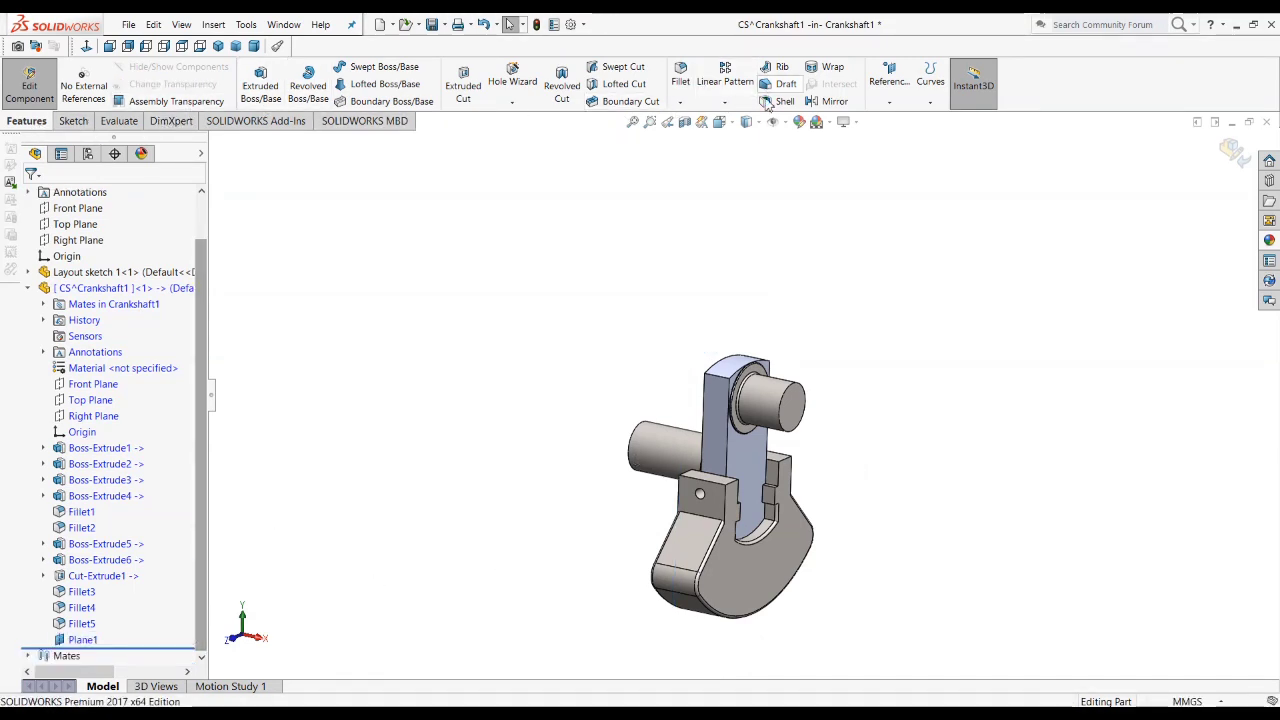
Step: Mirror the whole solid body of the CS part about Plane1 with Merge solids enabled
click(833, 101)
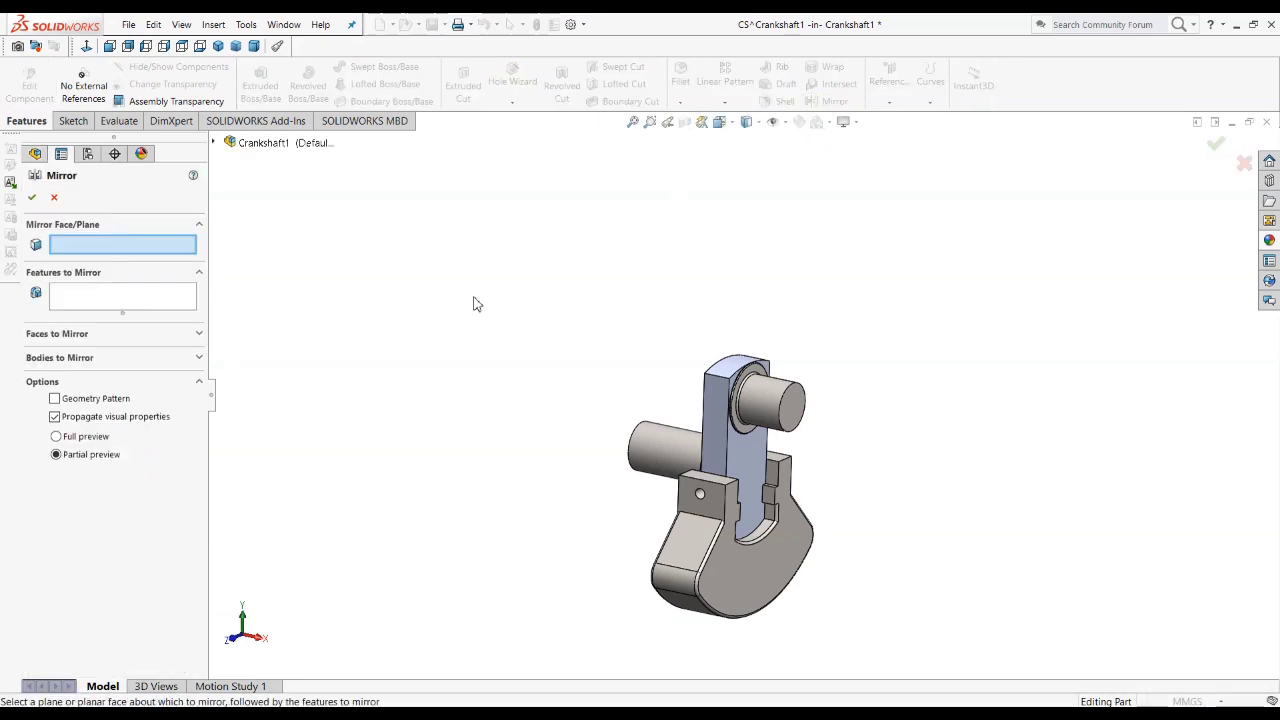
click(215, 144)
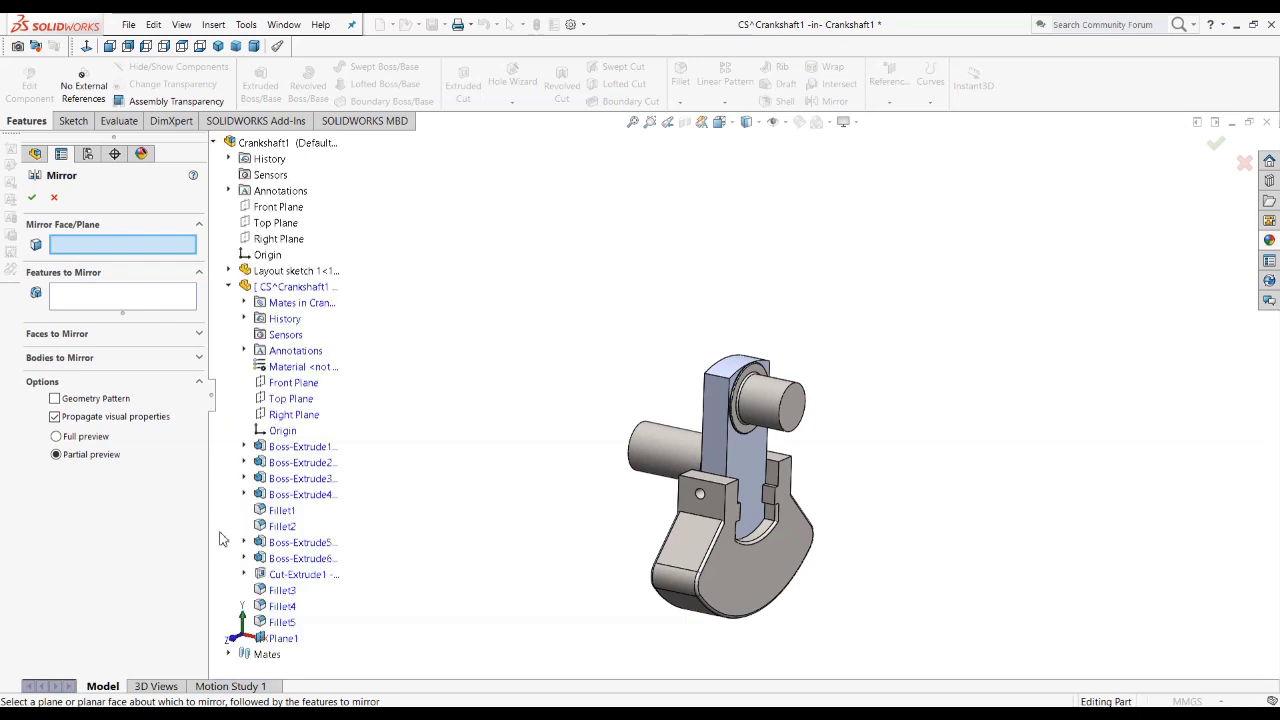
click(281, 638)
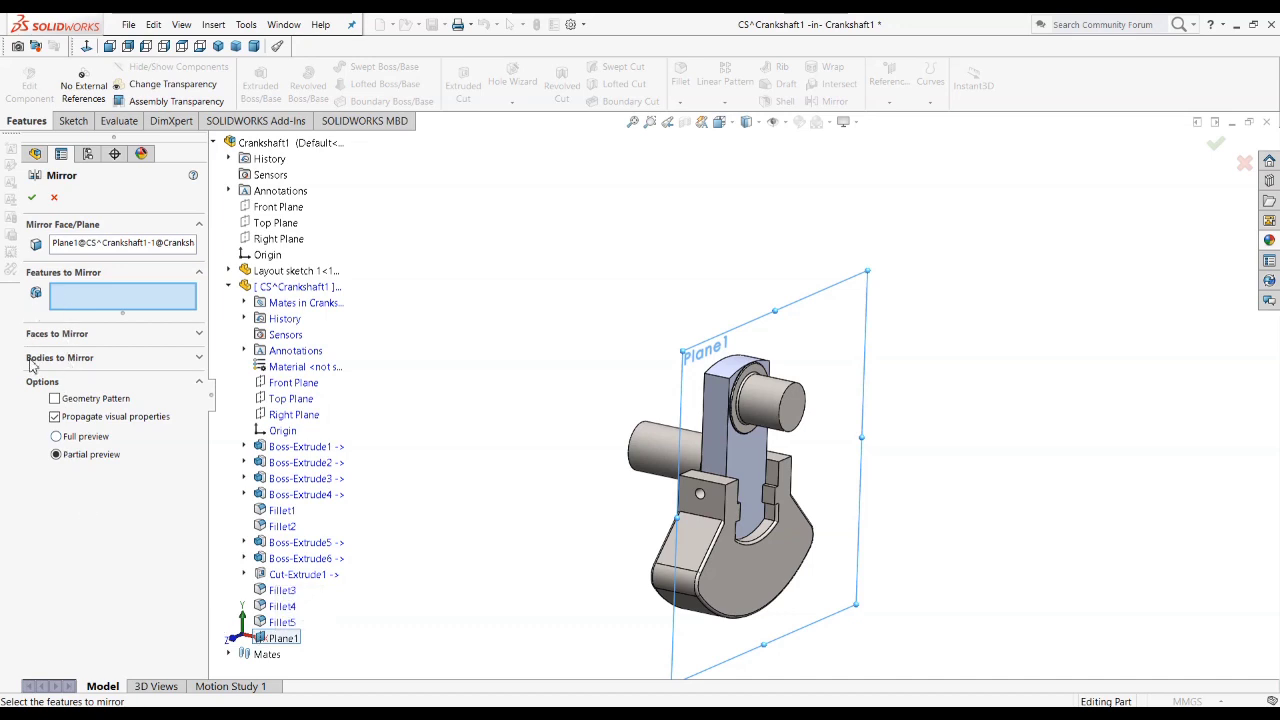
click(60, 357)
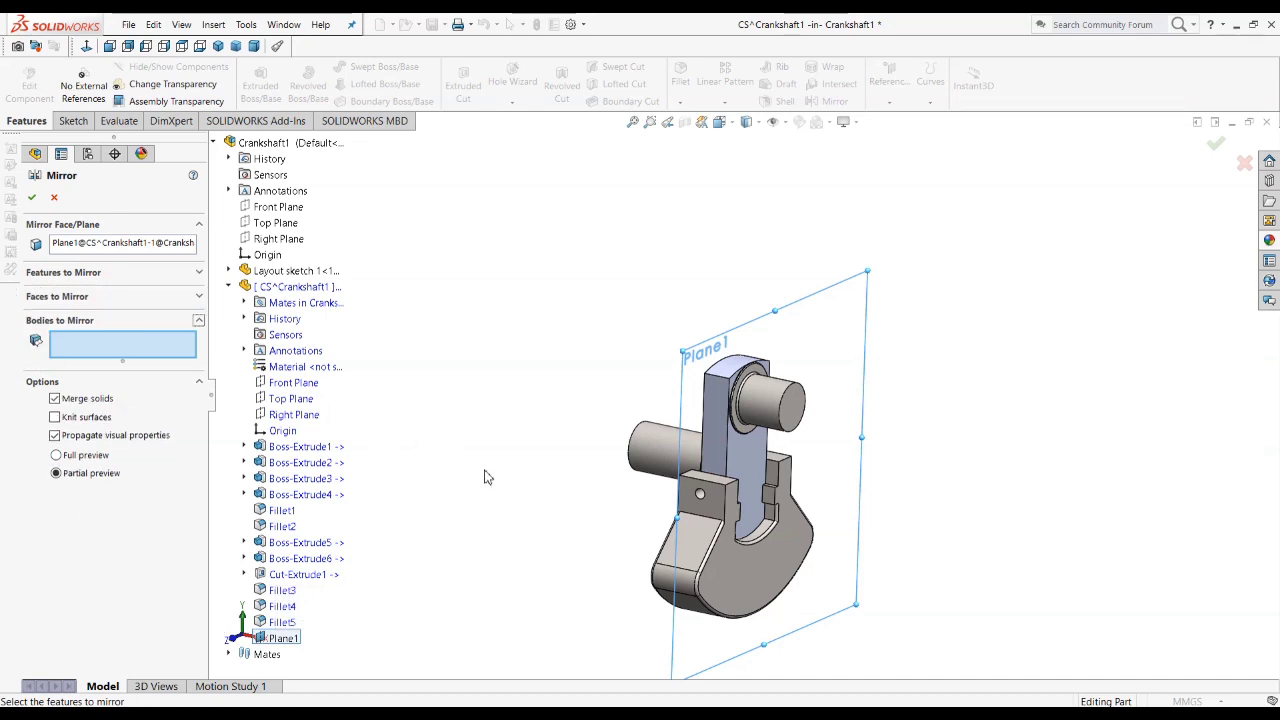
click(660, 472)
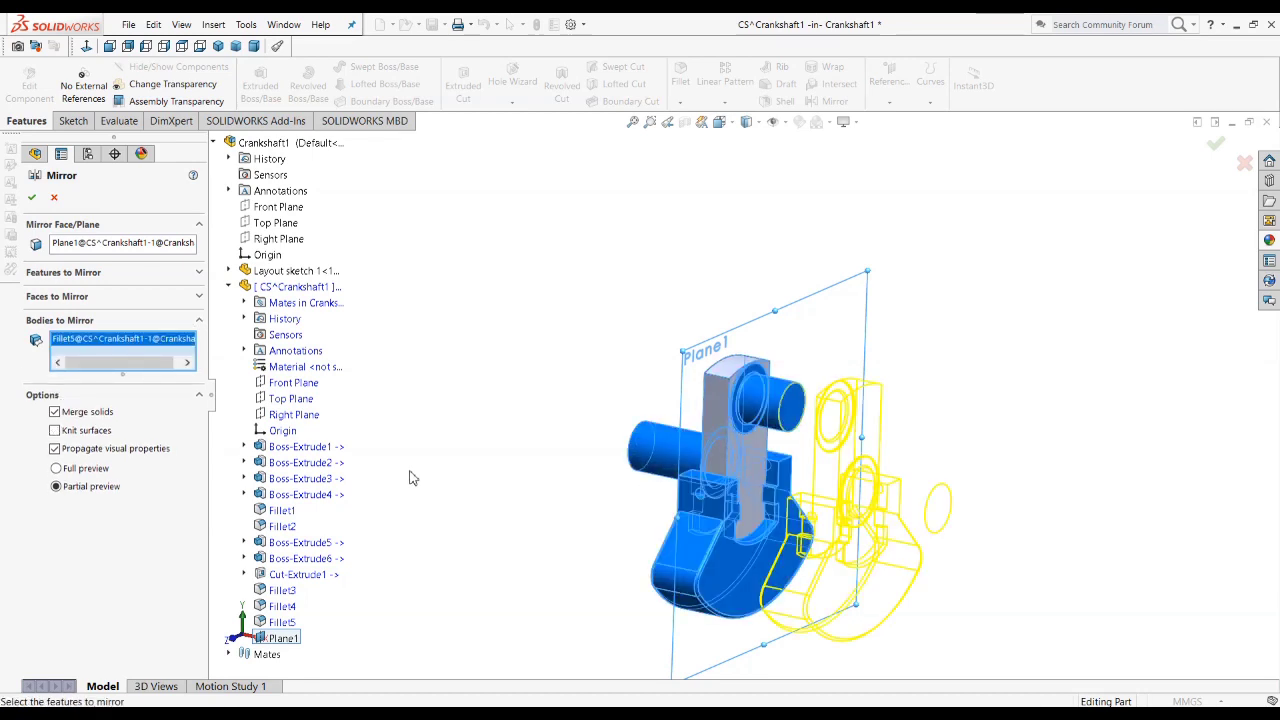
click(31, 195)
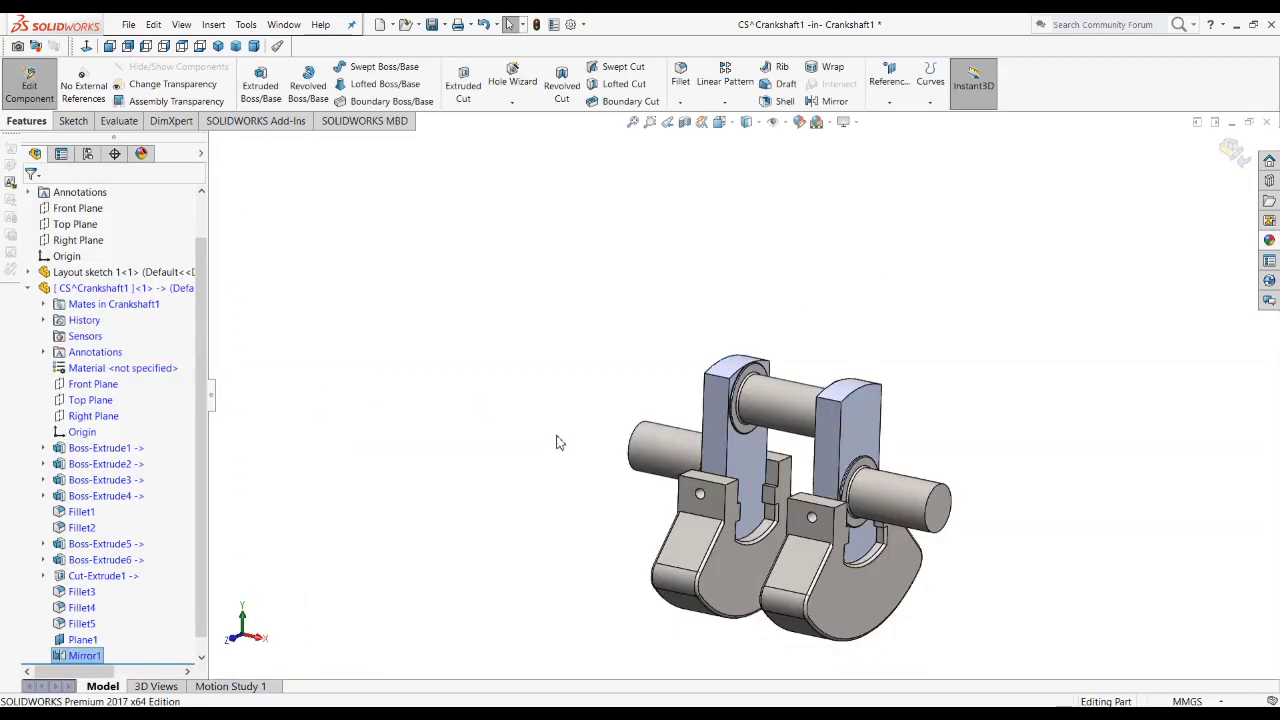
Step: Turn off Merge solids in the mirror feature and select faces on the mirrored half to check the separate body
right_click(84, 655)
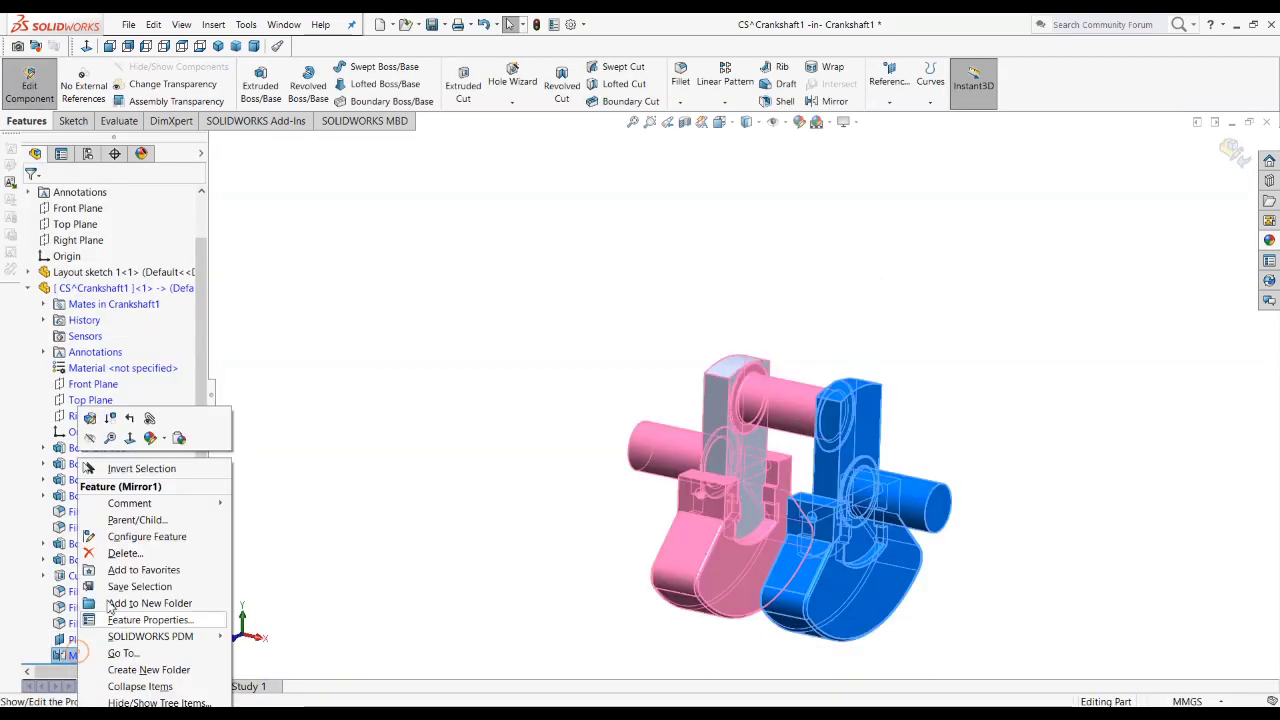
click(90, 420)
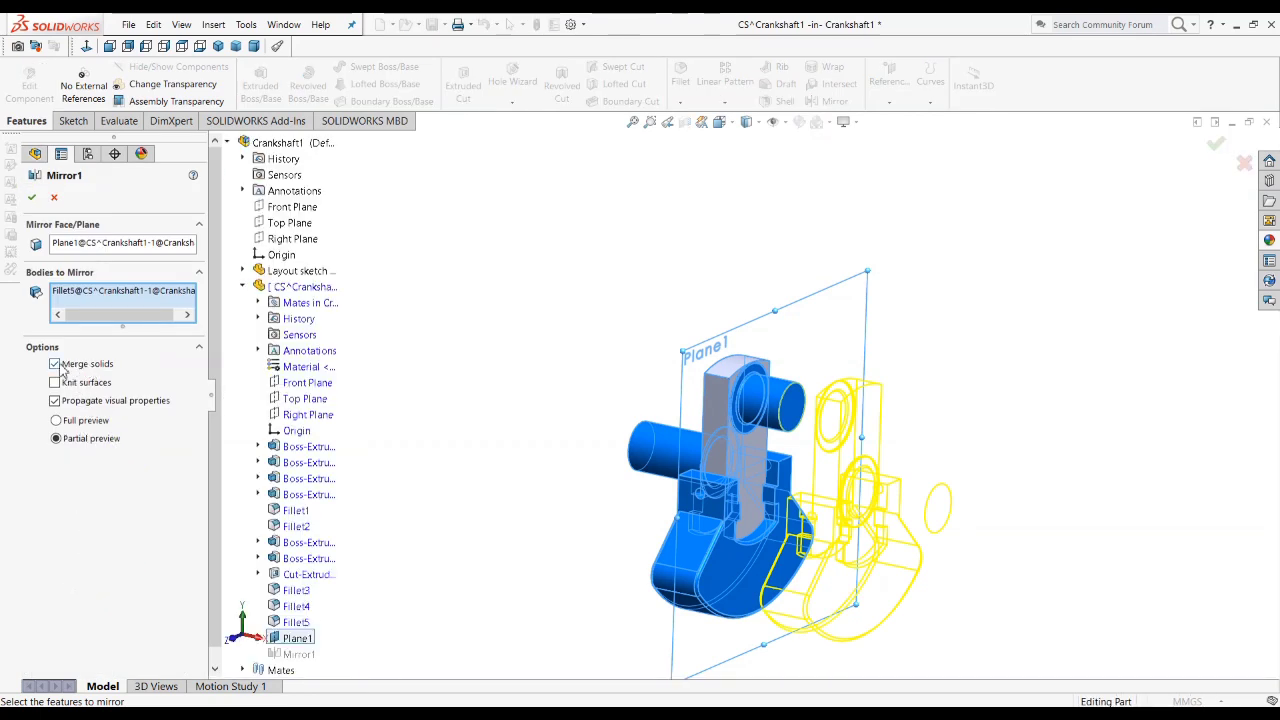
click(32, 198)
scroll(810, 447, down, 3)
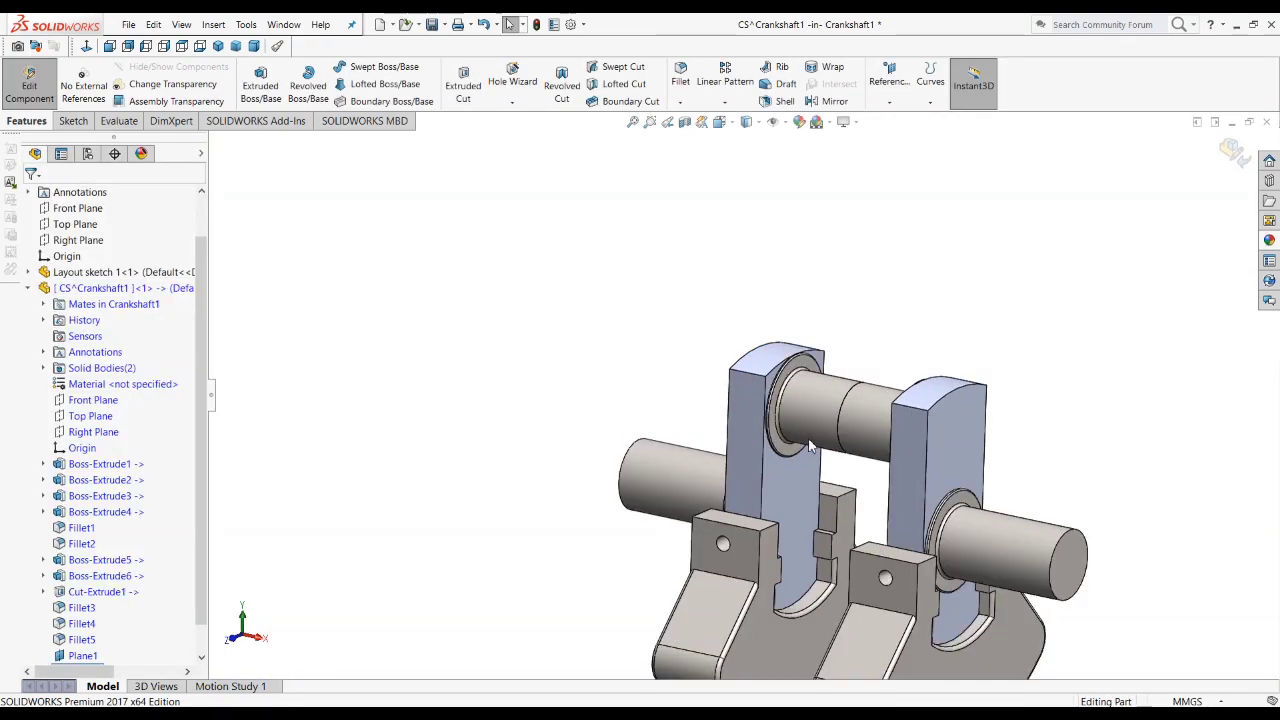
click(870, 417)
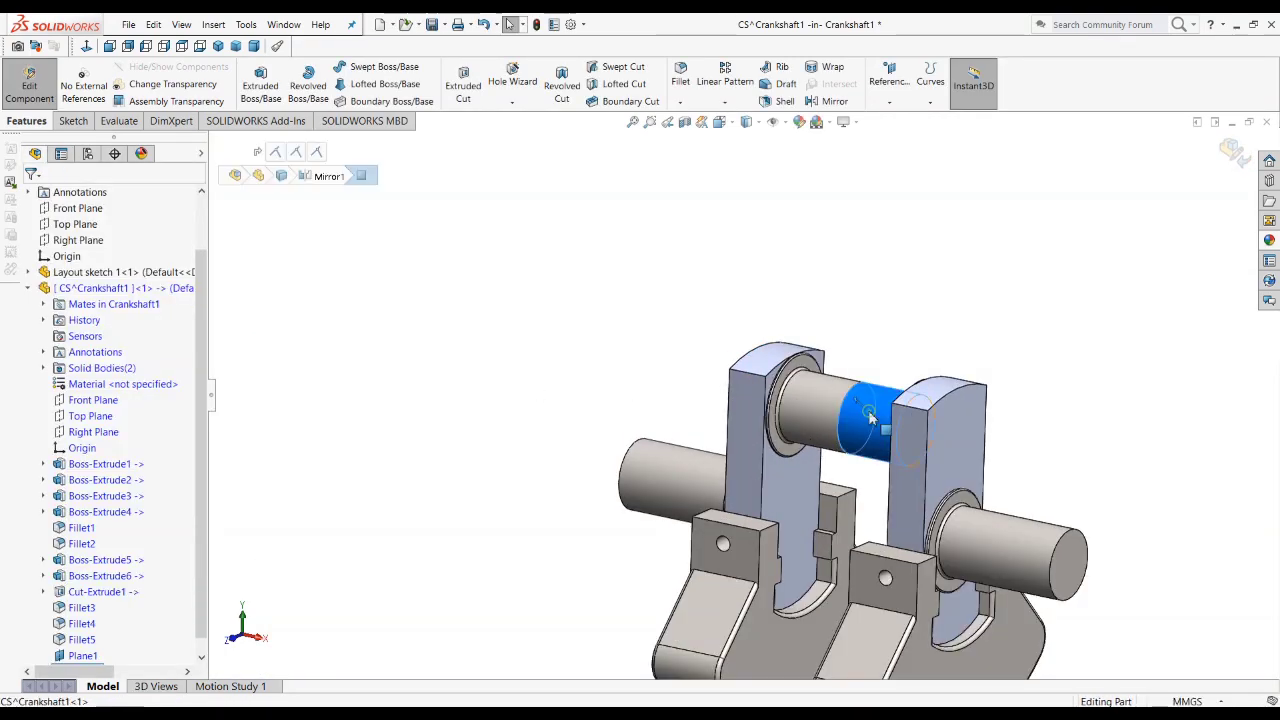
click(945, 440)
click(858, 645)
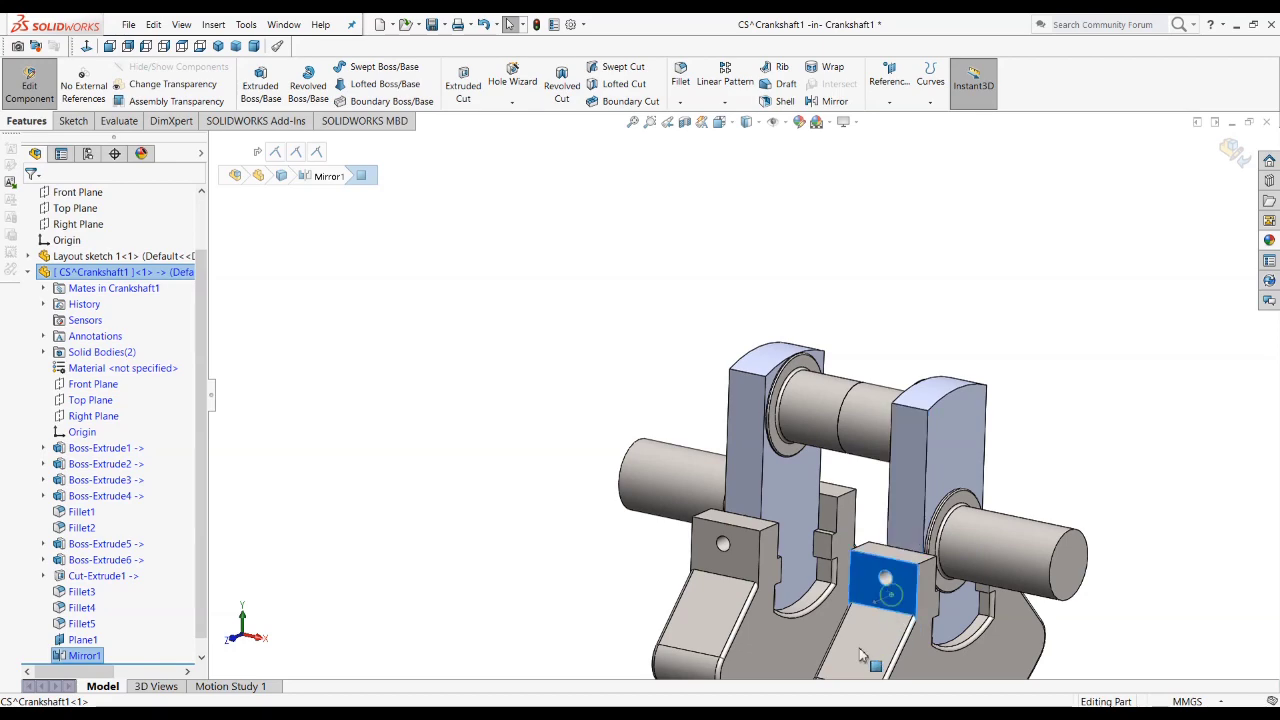
Step: Re-enable Merge solids in the mirror feature so both halves form one body
right_click(62, 656)
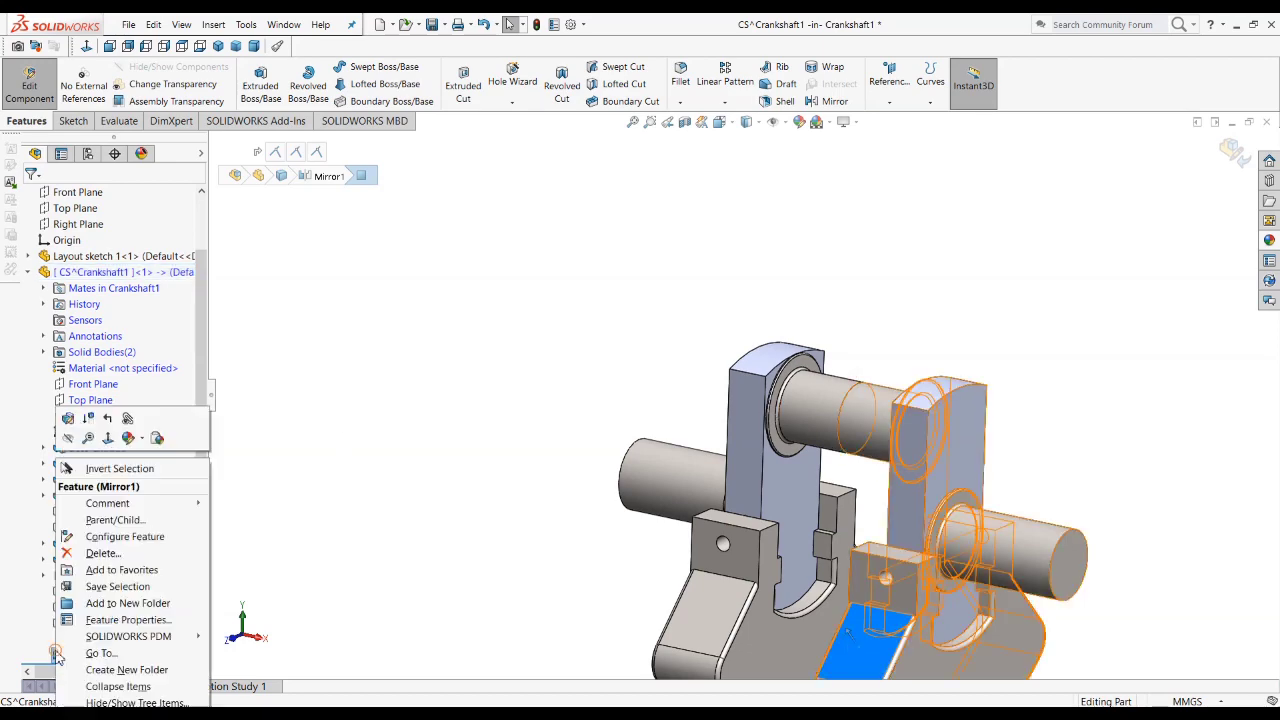
click(68, 419)
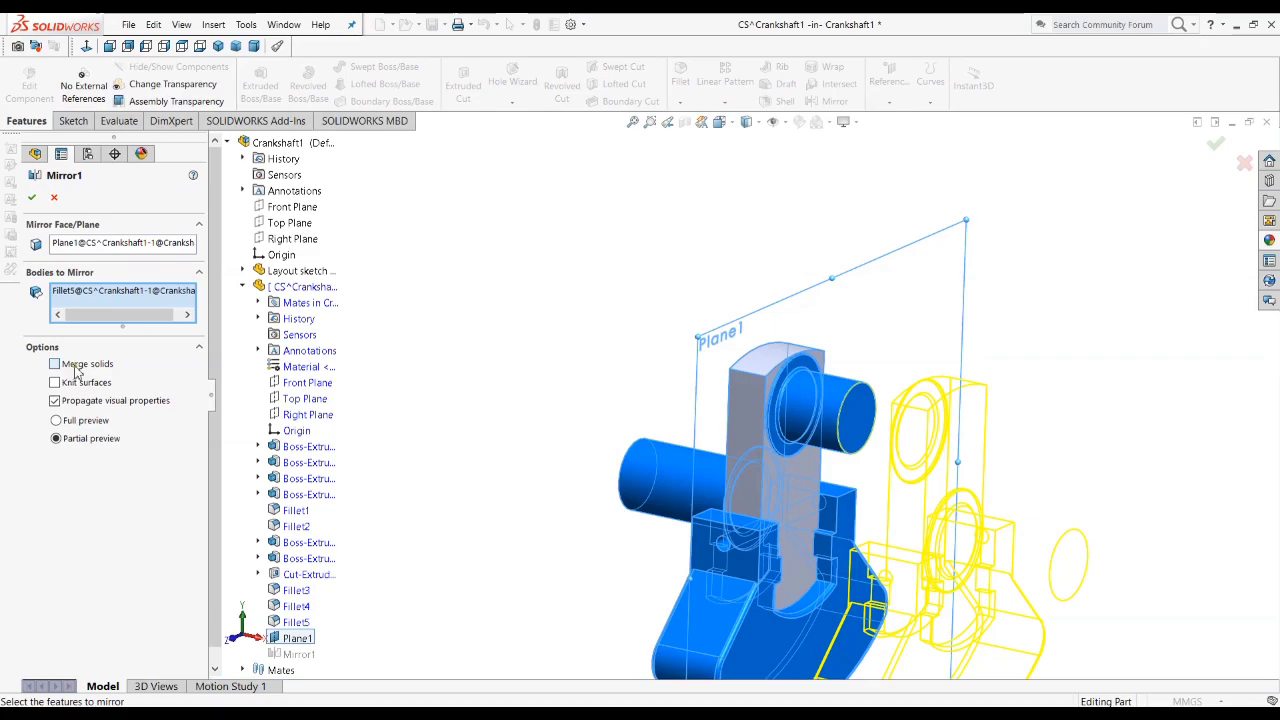
click(33, 198)
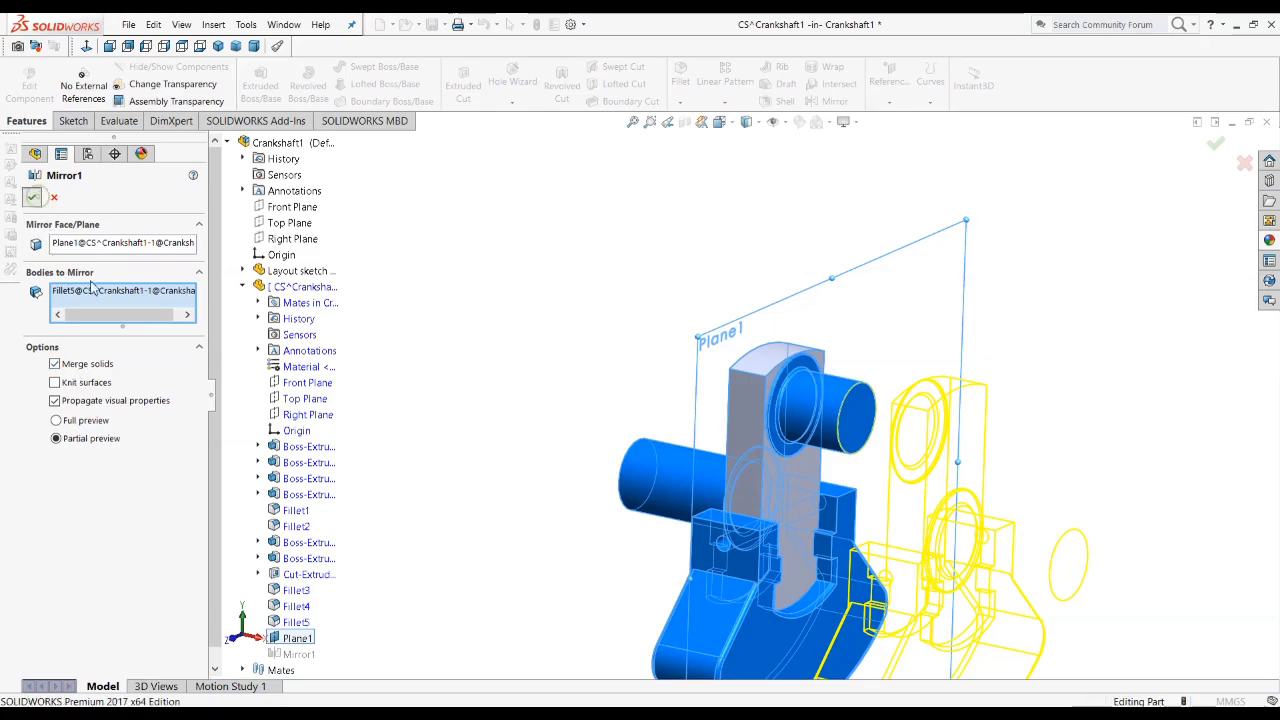
Step: Inspect the upper pin between the two crank webs and set the model to the Dimetric view
middle_drag(815, 445, 855, 420)
click(860, 405)
click(1065, 447)
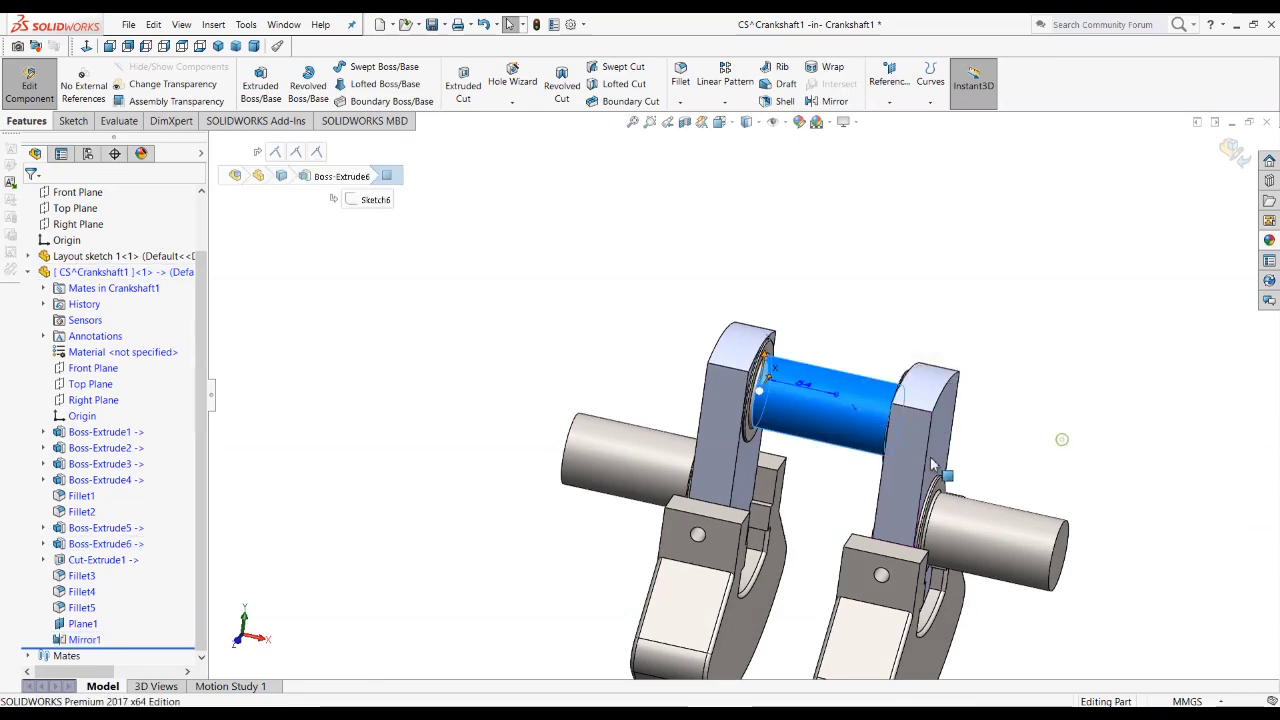
middle_drag(886, 357, 912, 632)
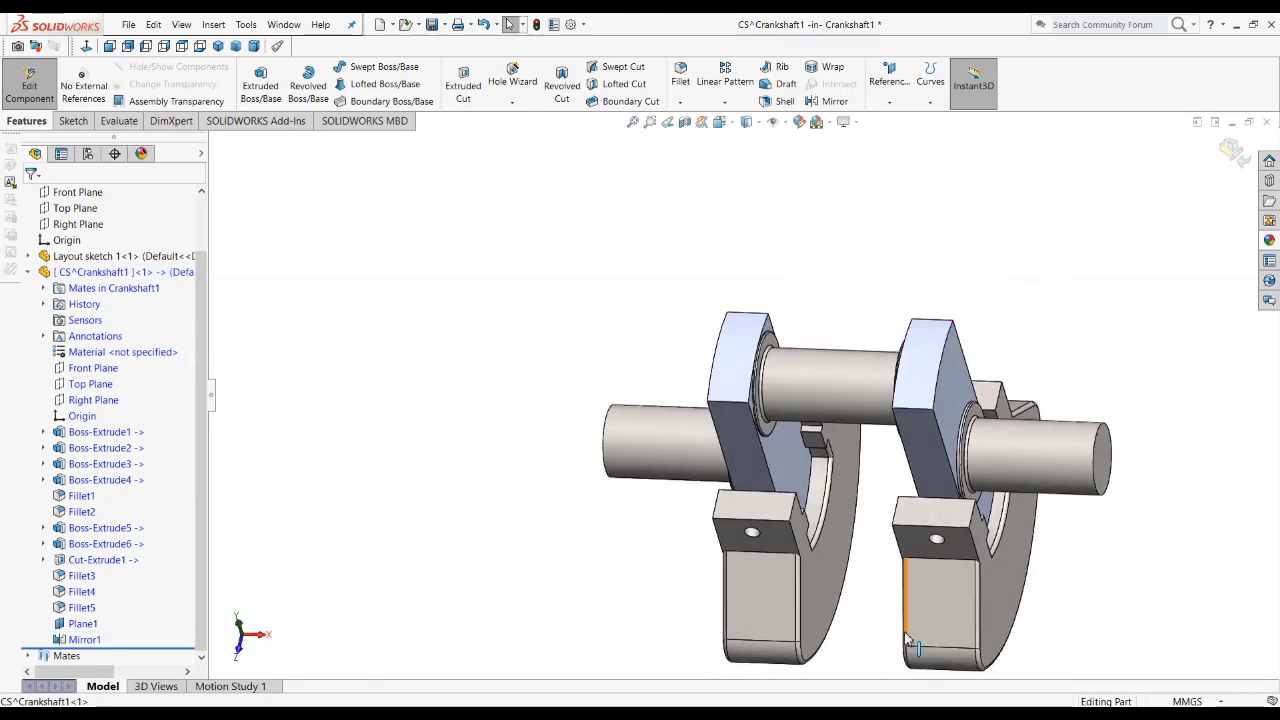
click(254, 46)
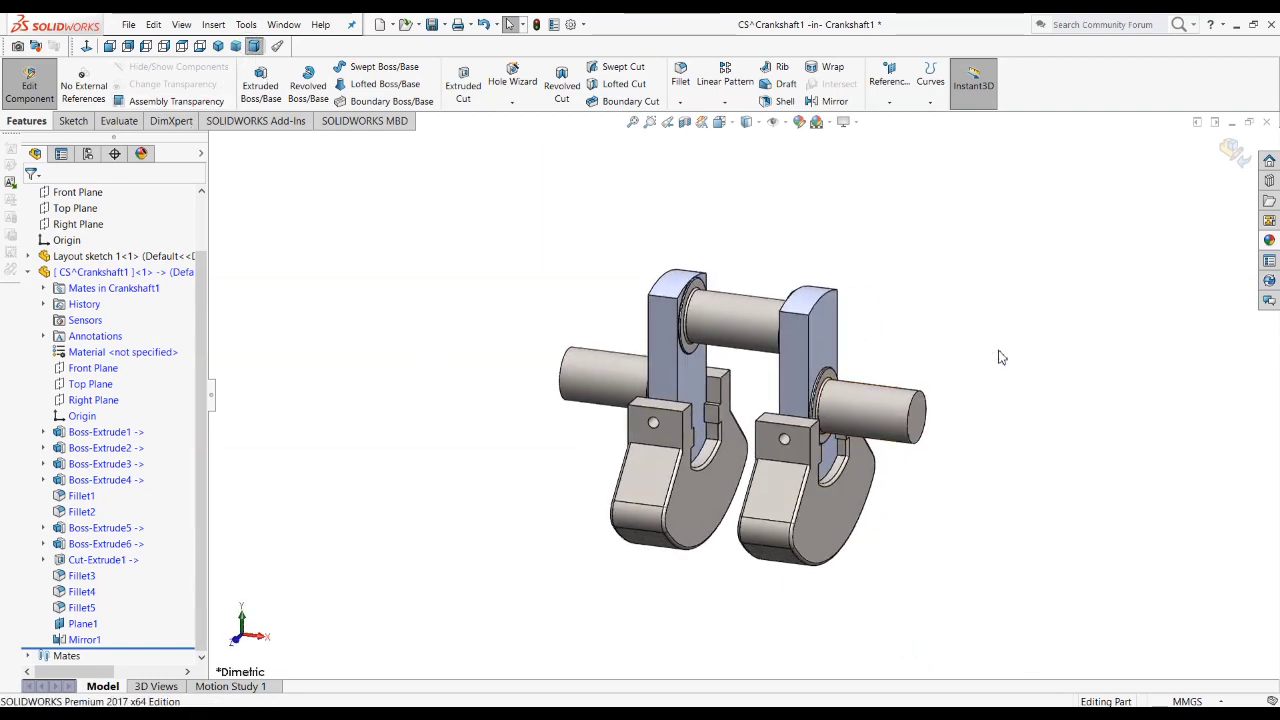
Step: Finish editing the CS part, then display the dimensions of Sketch1 in Layout sketch 1
click(1235, 153)
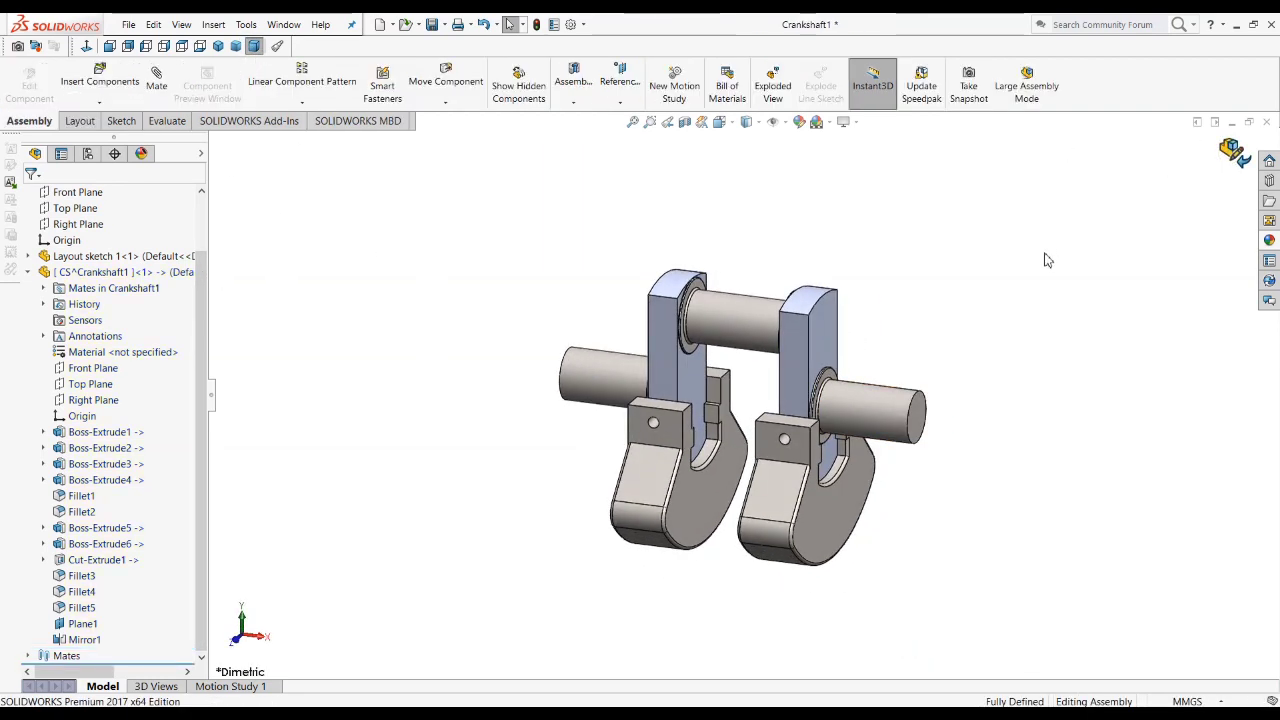
click(28, 274)
click(95, 322)
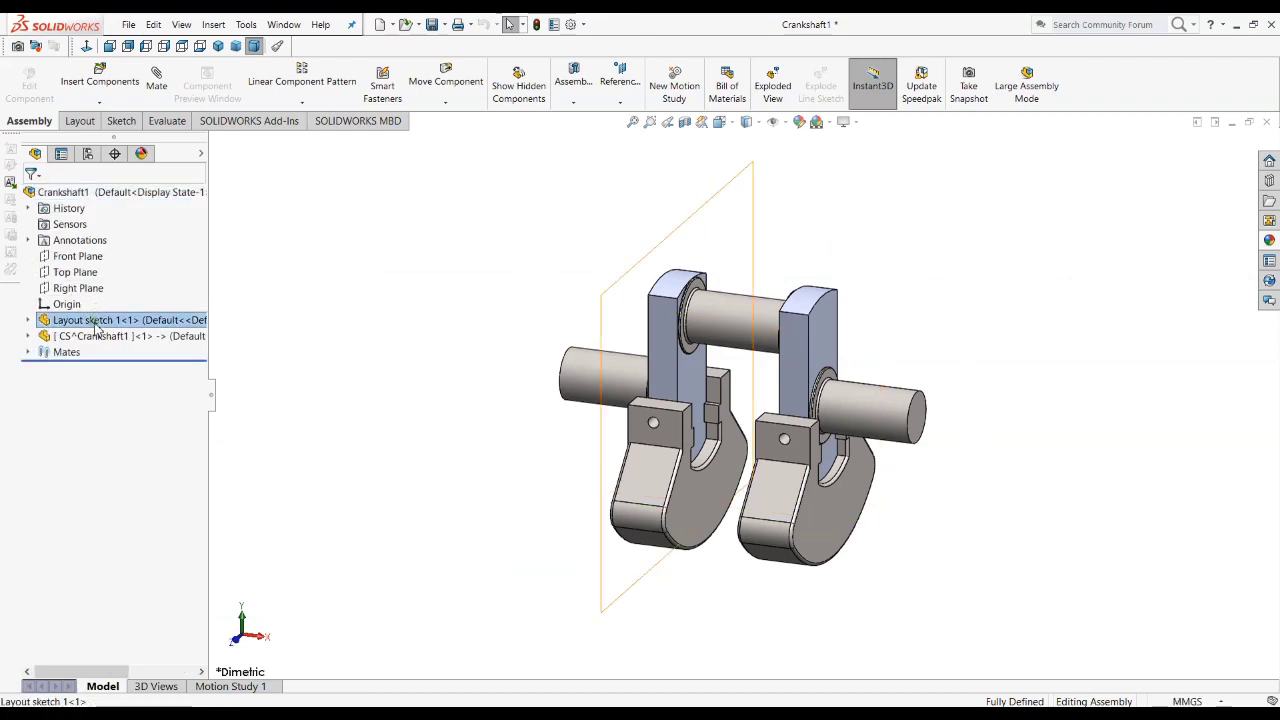
click(28, 320)
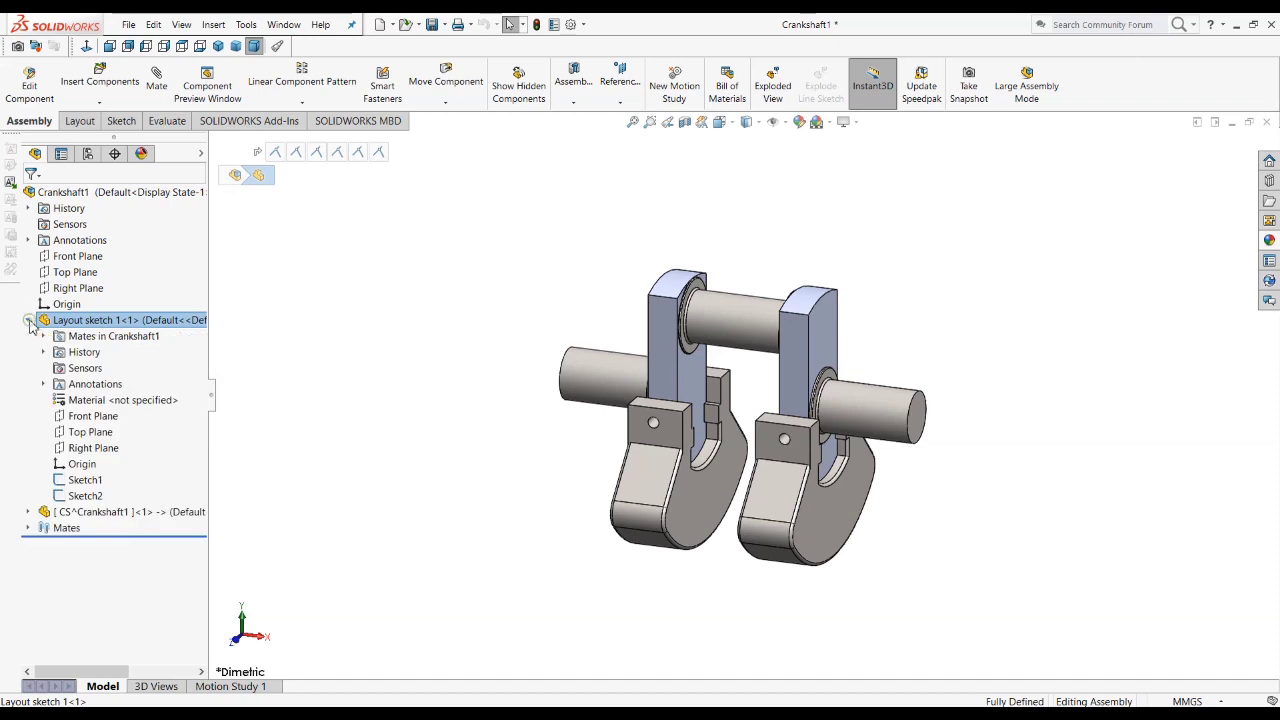
click(80, 486)
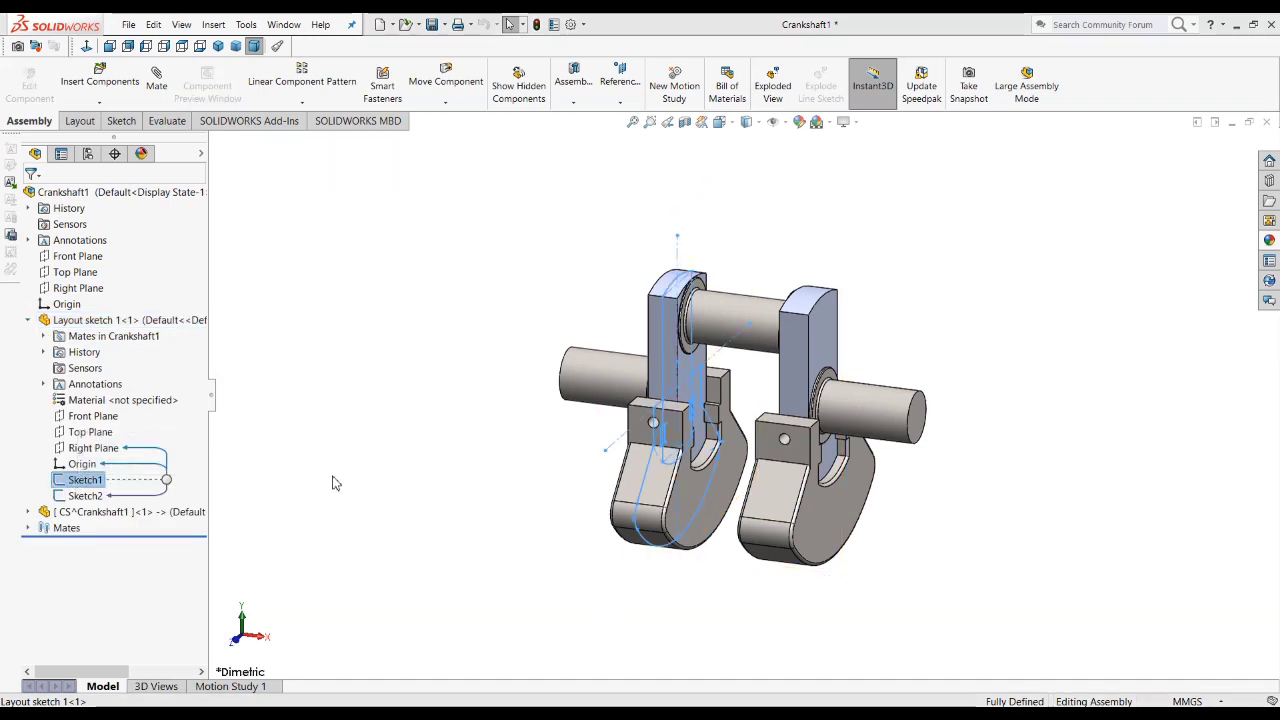
double_click(84, 486)
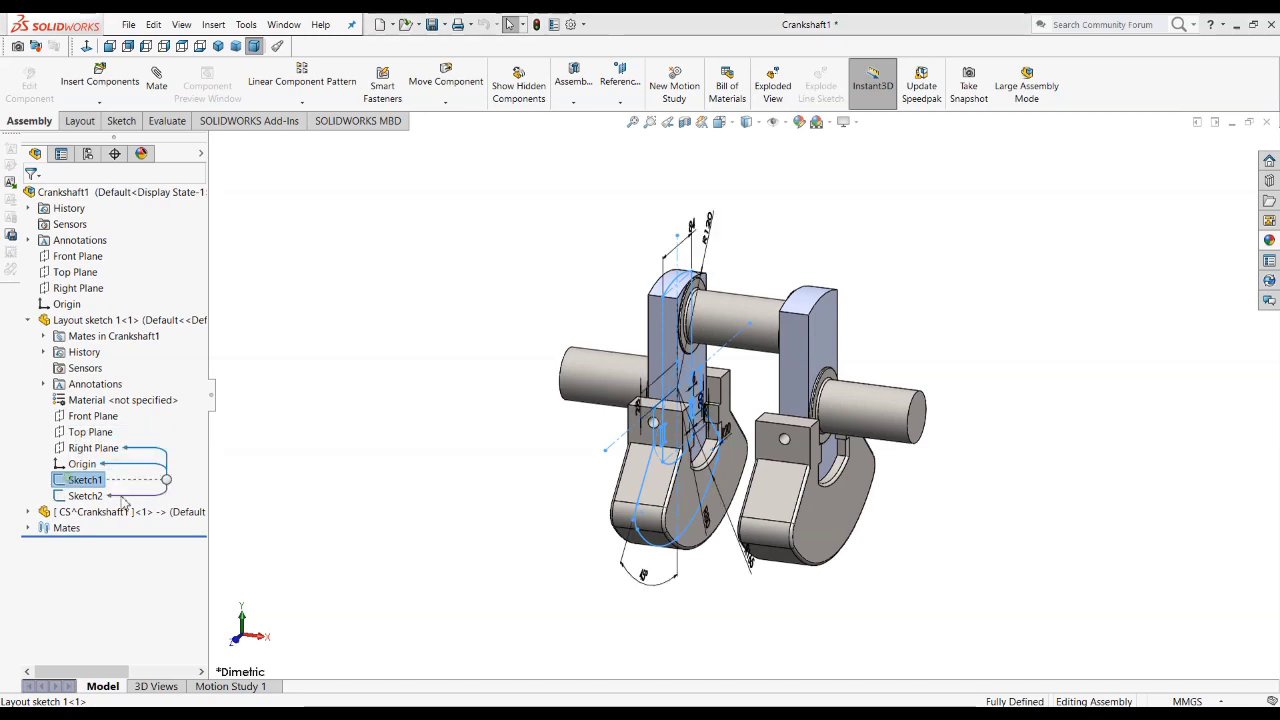
Step: Set the counterweight's angle dimension in Sketch1 to 50° and the crank web's width to 90 mm
mouse_move(529, 487)
middle_down()
mouse_move(360, 486)
mouse_move(514, 506)
mouse_move(477, 514)
mouse_move(430, 577)
mouse_move(429, 551)
mouse_move(494, 476)
mouse_move(529, 480)
mouse_move(443, 471)
mouse_move(457, 506)
mouse_move(470, 500)
middle_up()
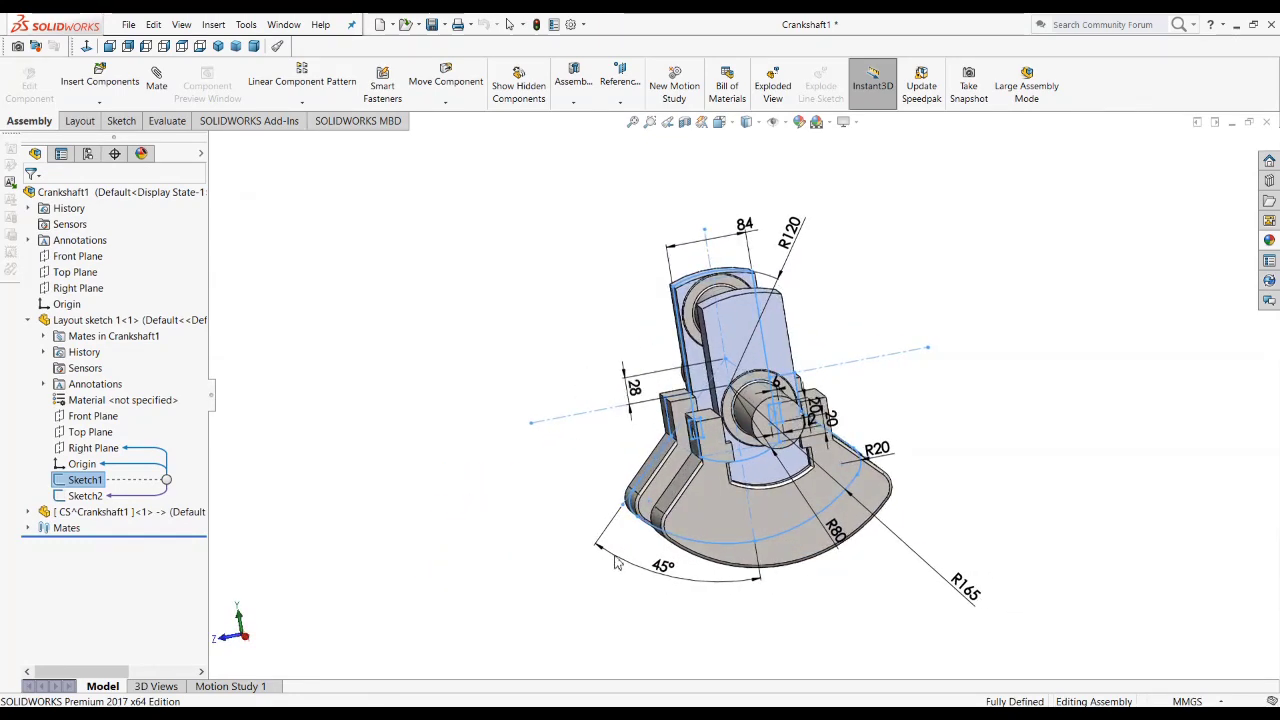
click(668, 563)
double_click(672, 561)
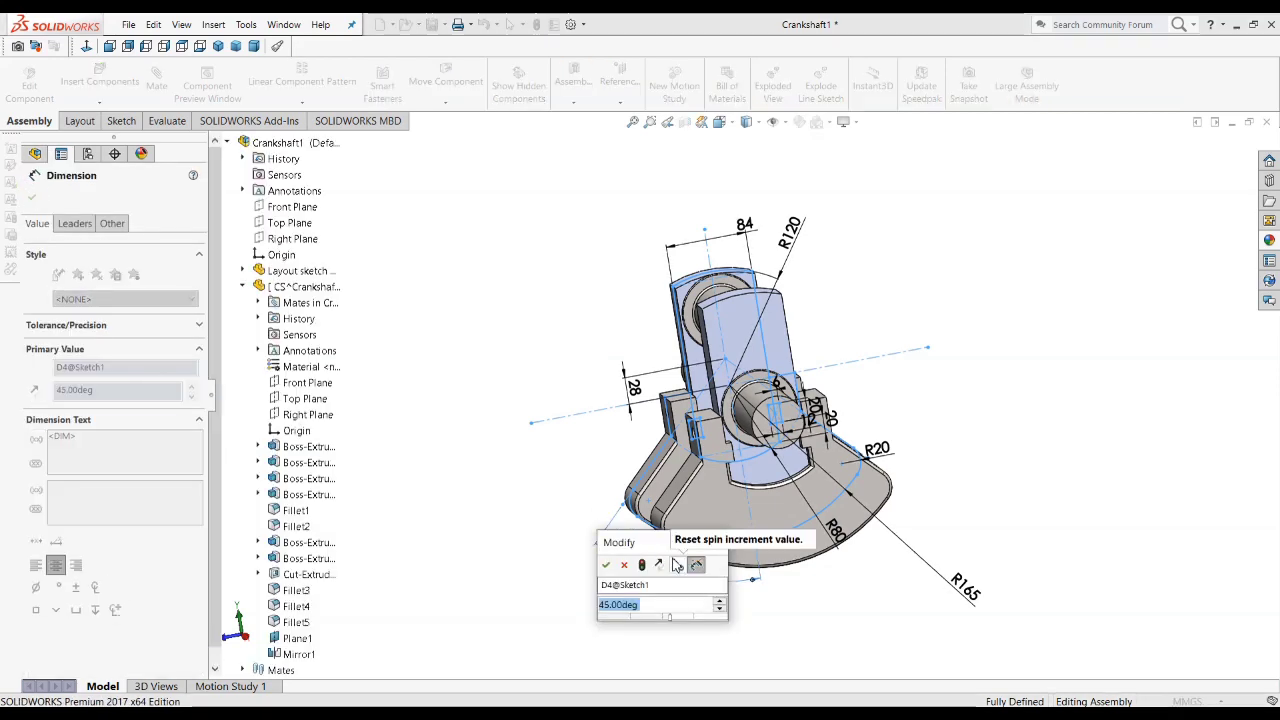
text(50)
key(Return)
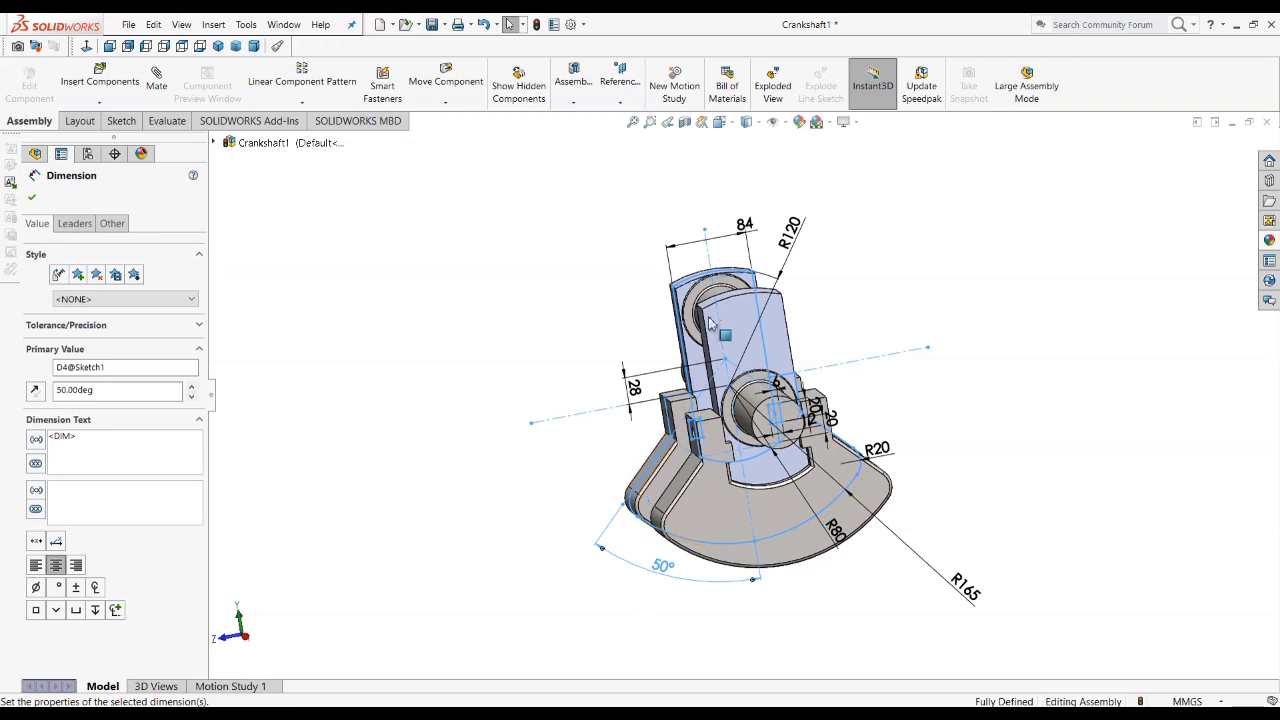
double_click(748, 228)
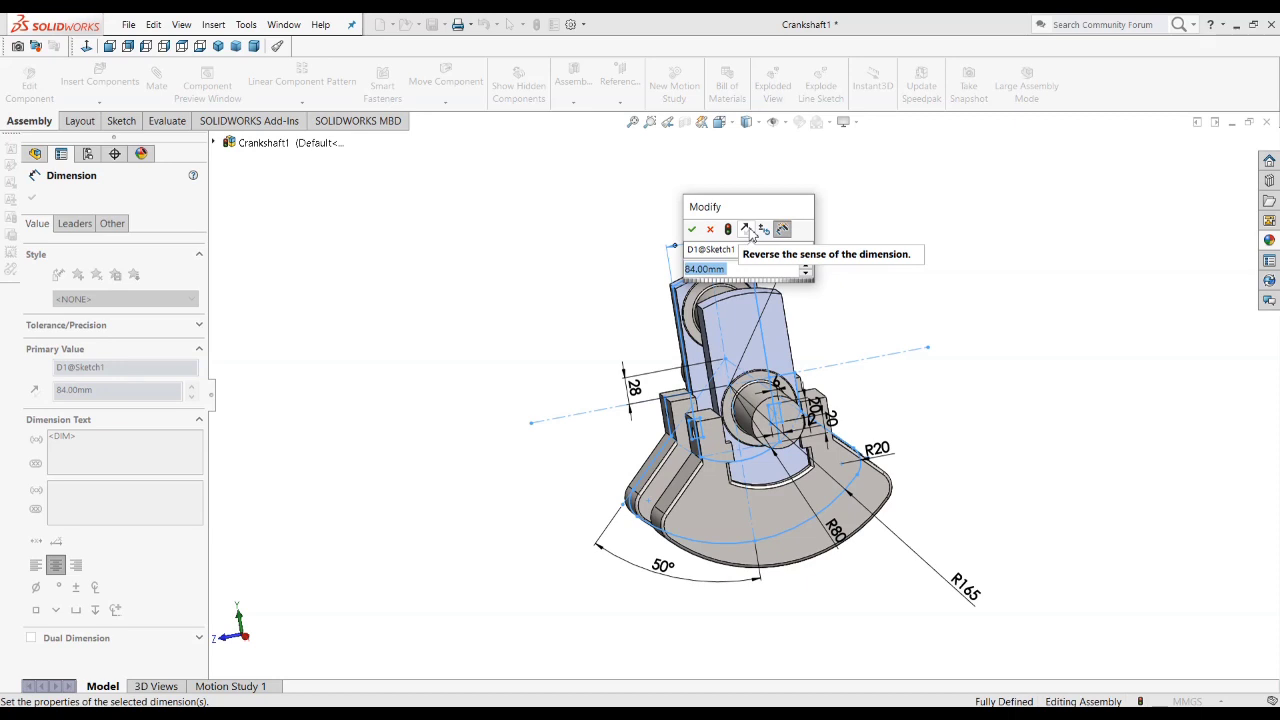
text(84)
key(Return)
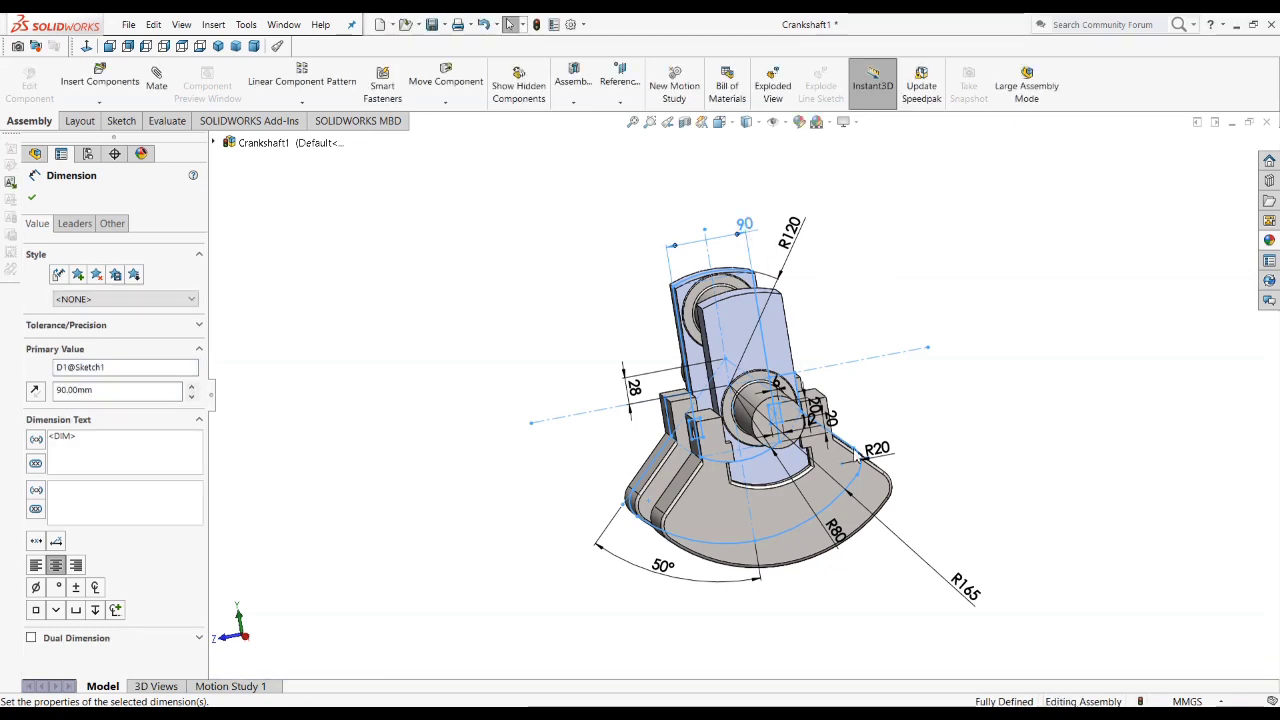
Step: Set the counterweight's corner radius in Sketch1 to 30 mm and the 28 mm vertical offset to 30 mm
middle_drag(902, 540, 827, 500)
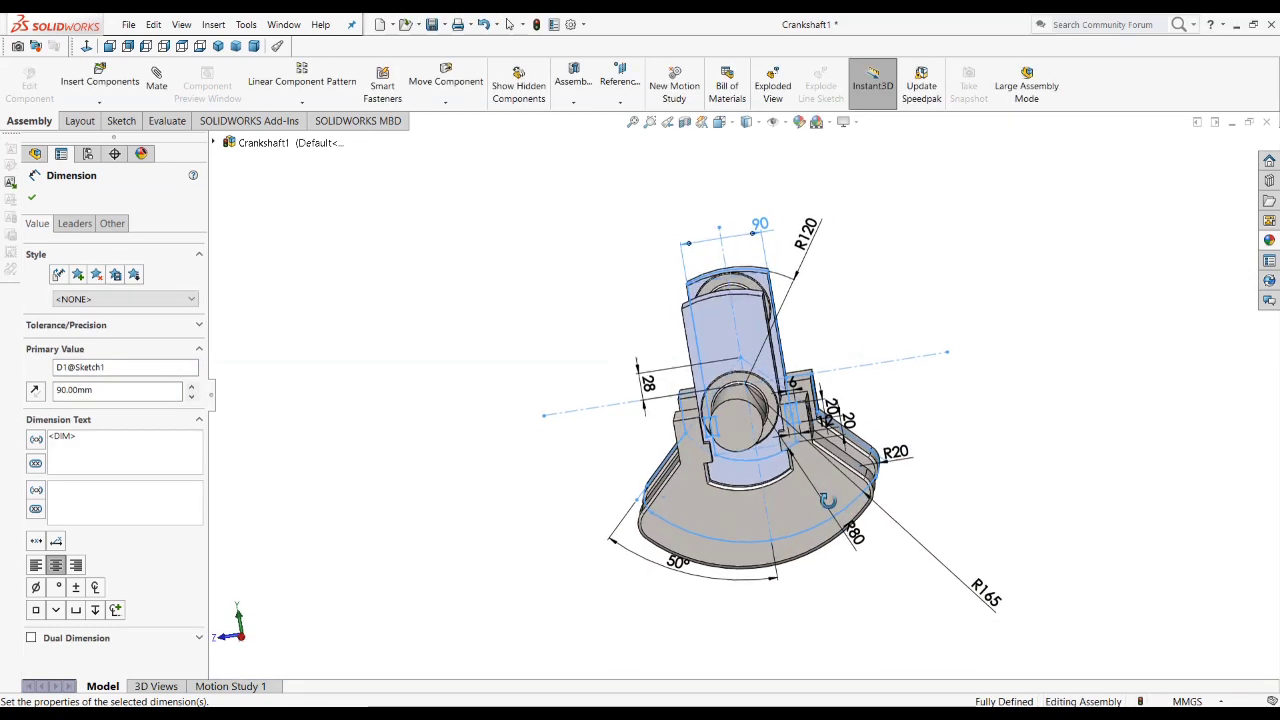
double_click(896, 452)
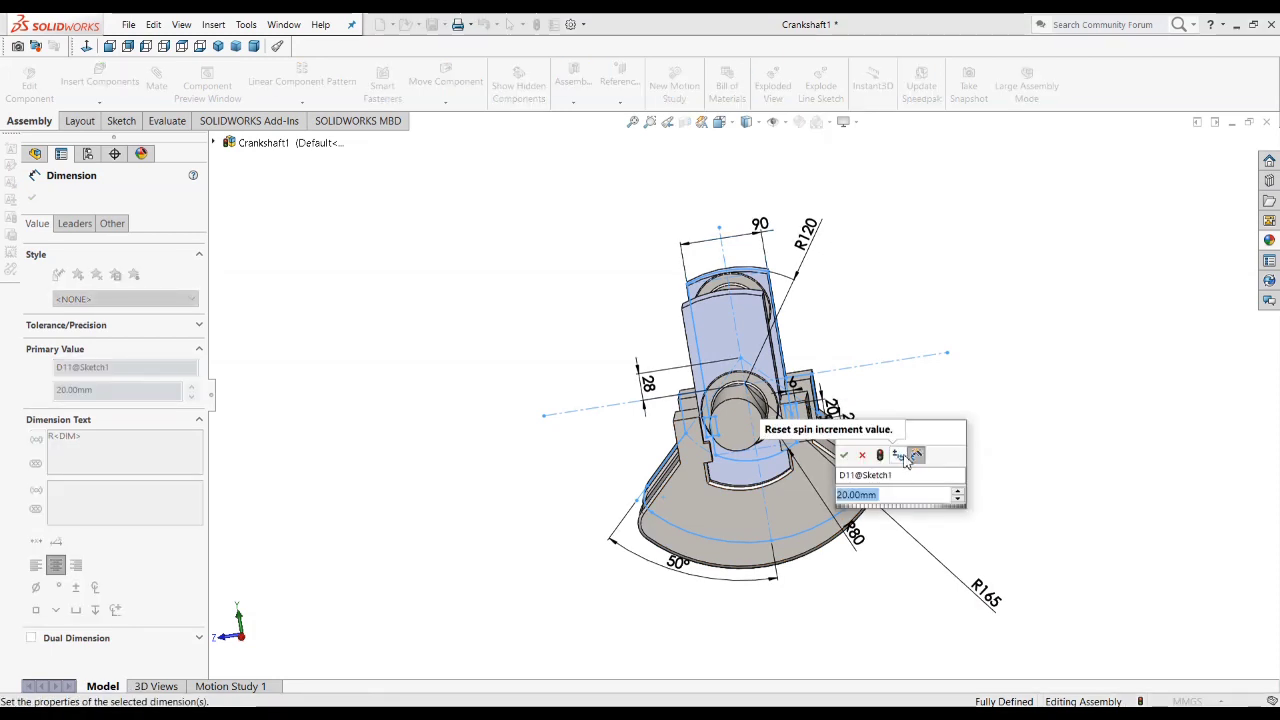
text(30)
key(Return)
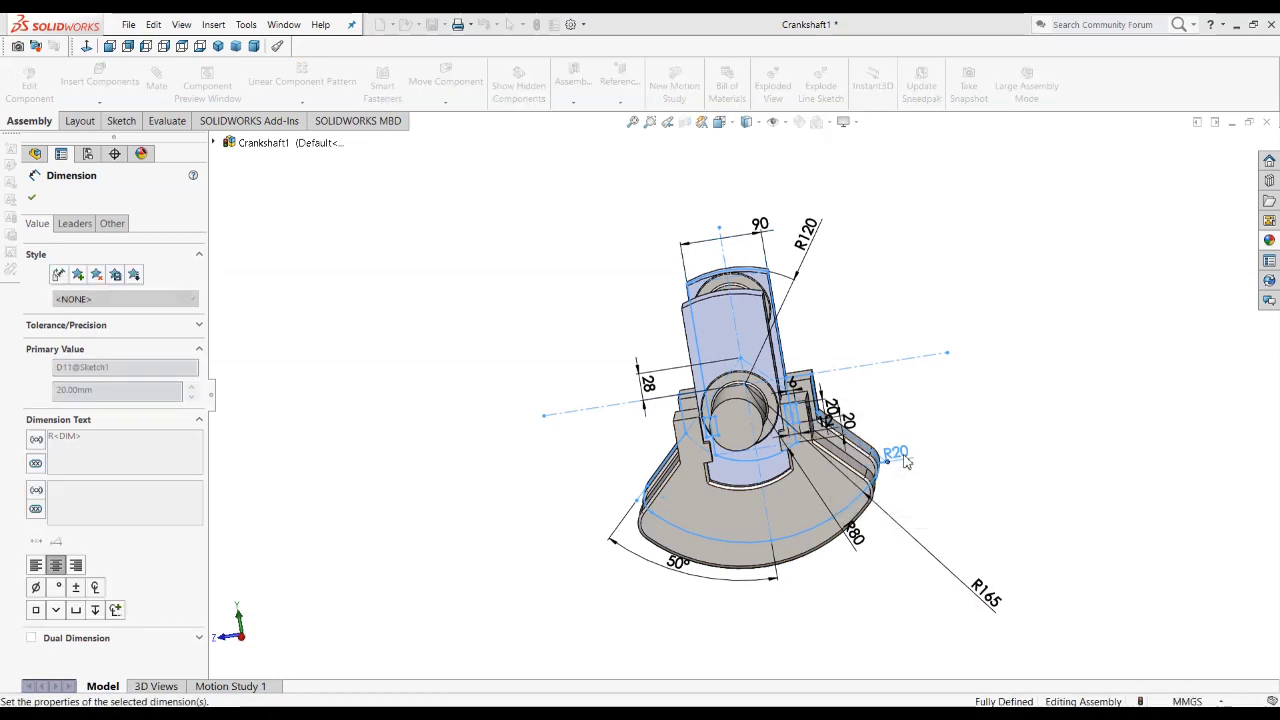
double_click(649, 384)
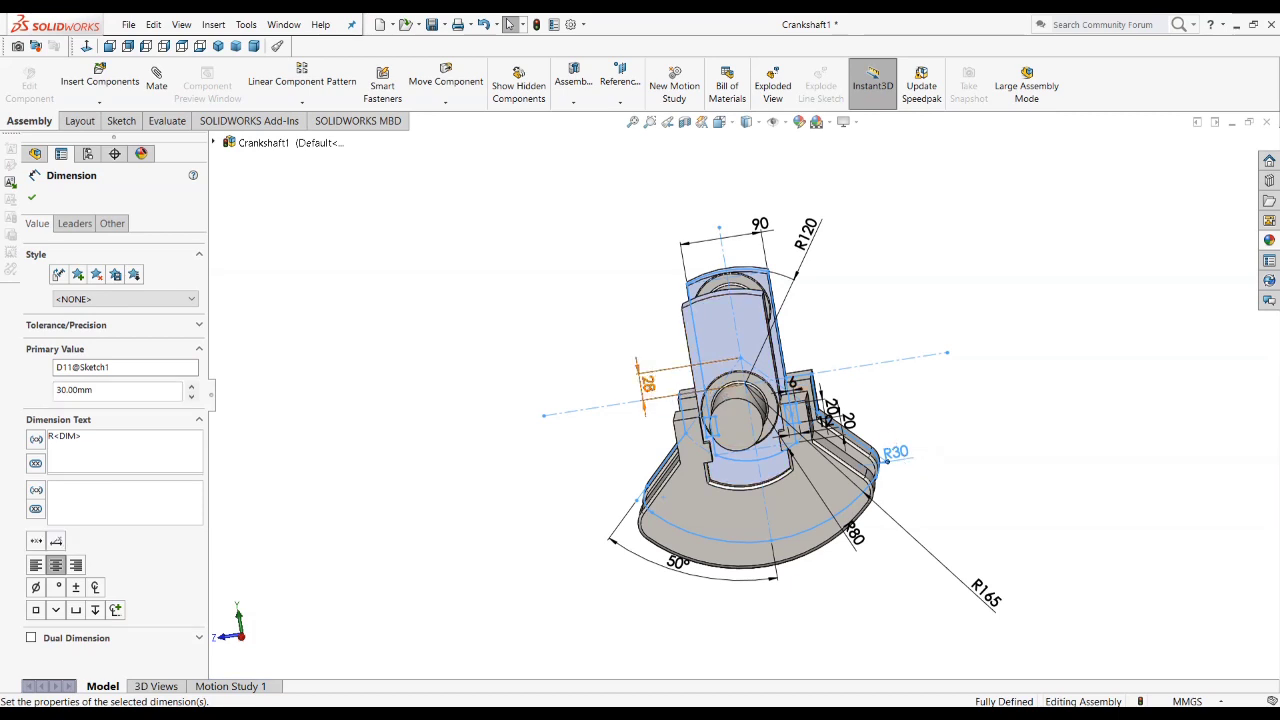
text(38)
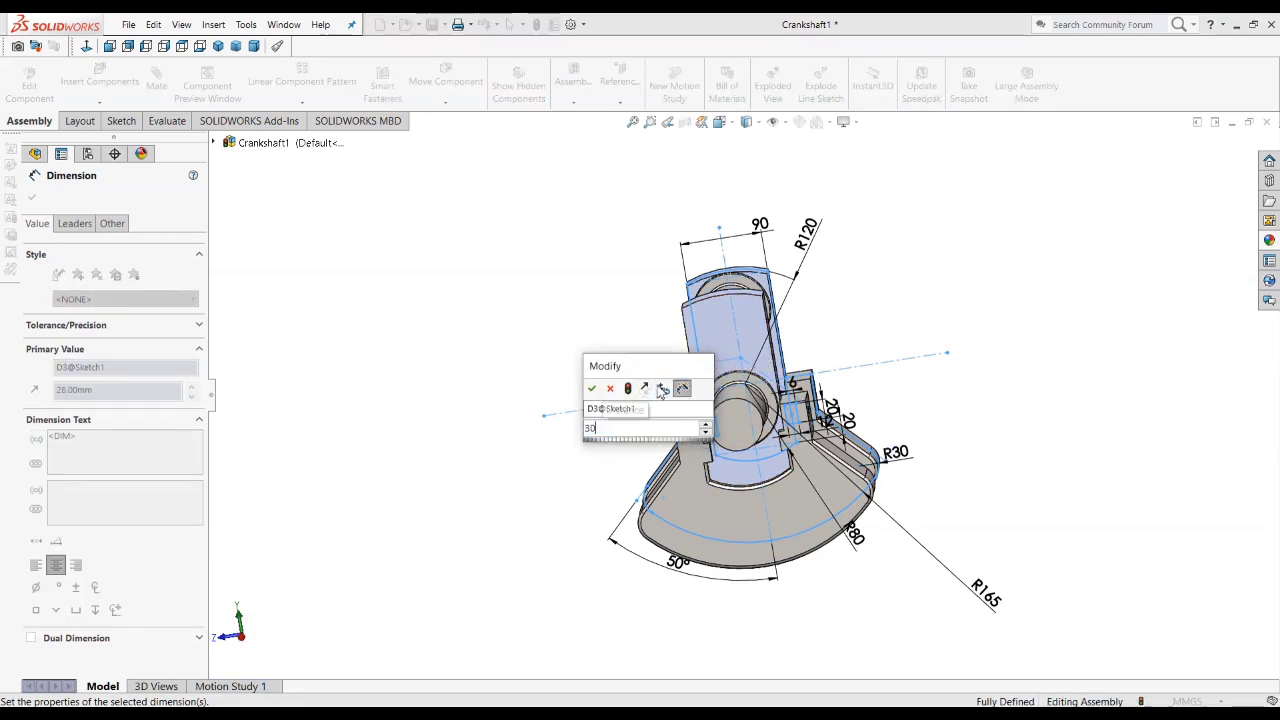
key(Return)
click(611, 486)
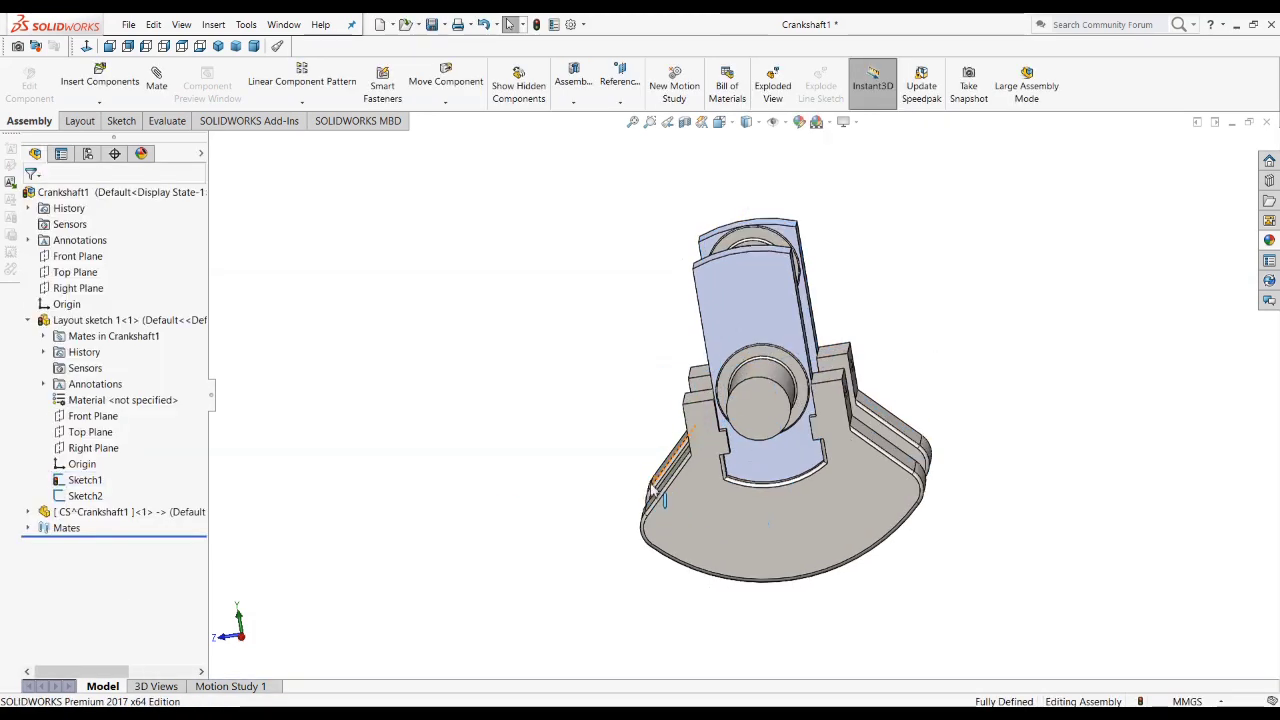
Step: Redisplay the dimensions of Sketch1 and move the web's width dimension slightly away from the crank web to review the edited values
click(85, 480)
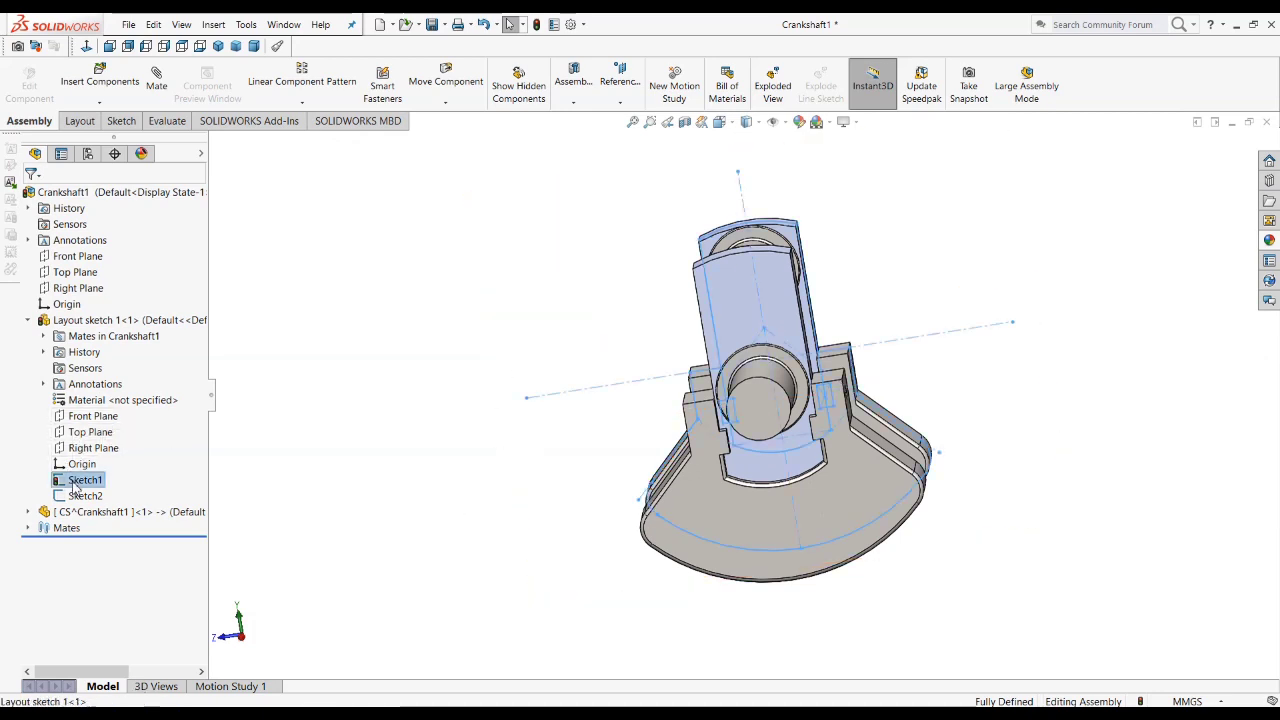
scroll(617, 460, up, 1)
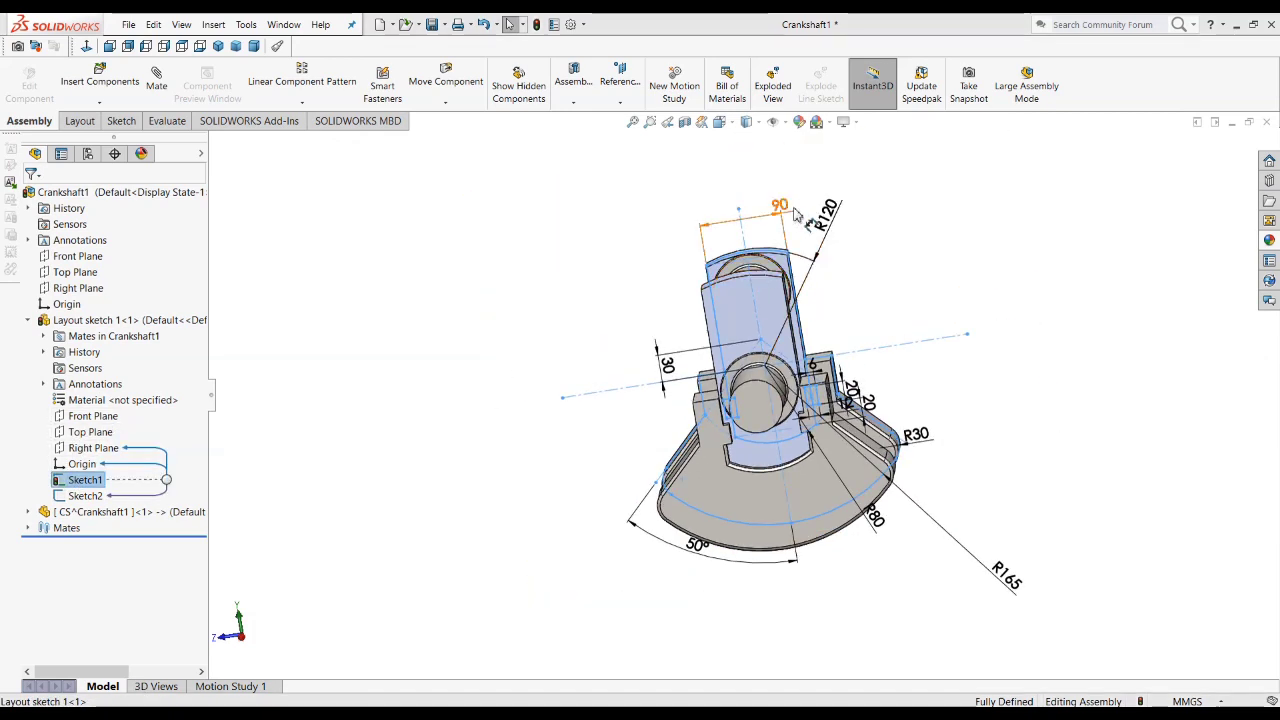
drag(735, 207, 738, 193)
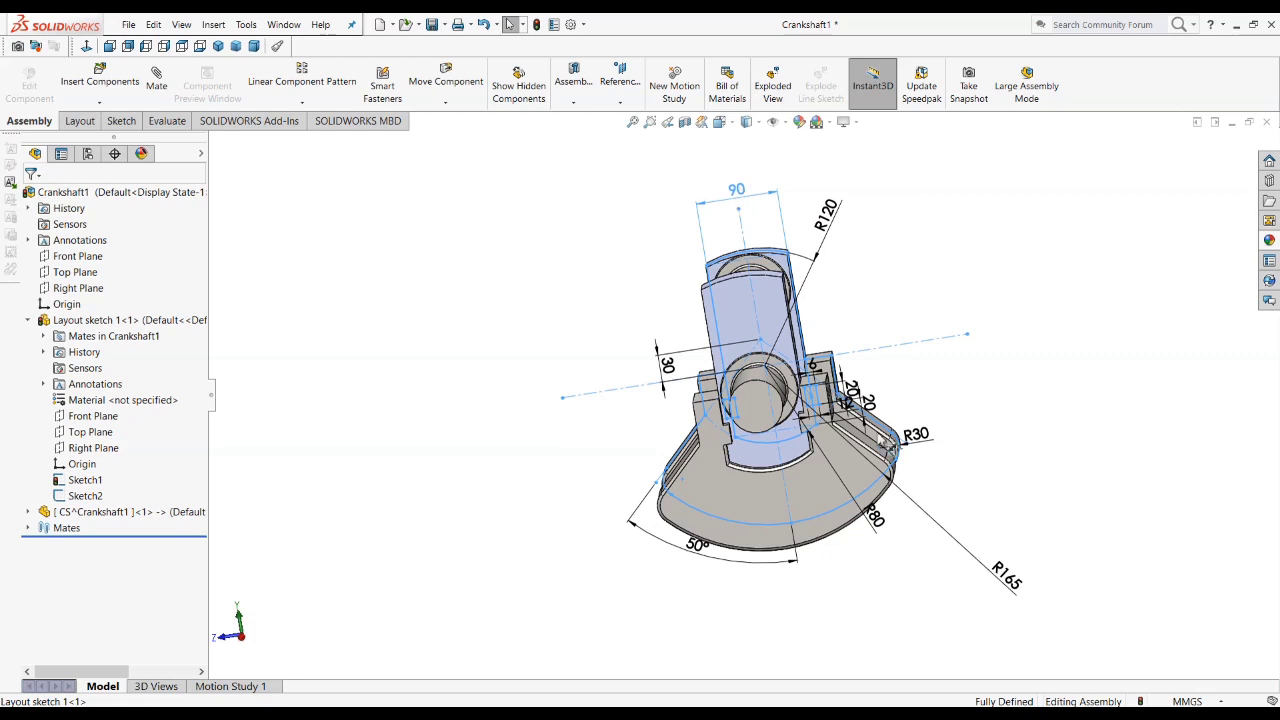
middle_drag(880, 512, 825, 493)
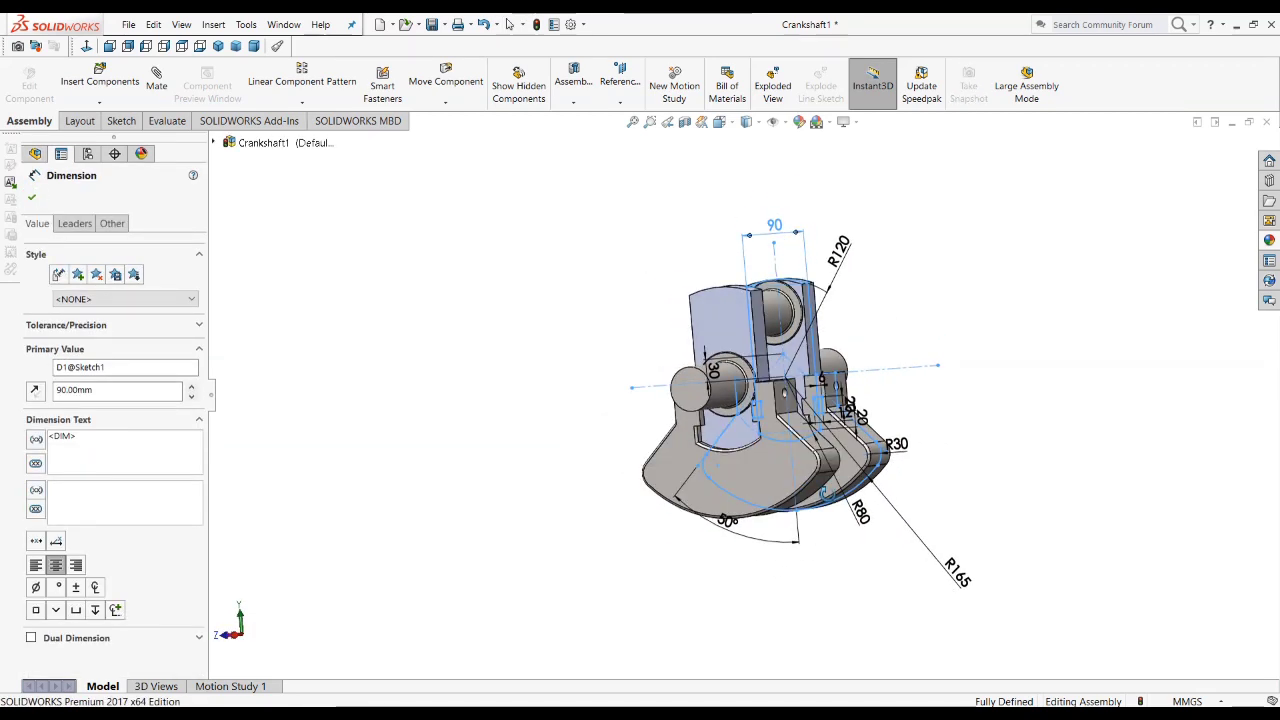
click(31, 199)
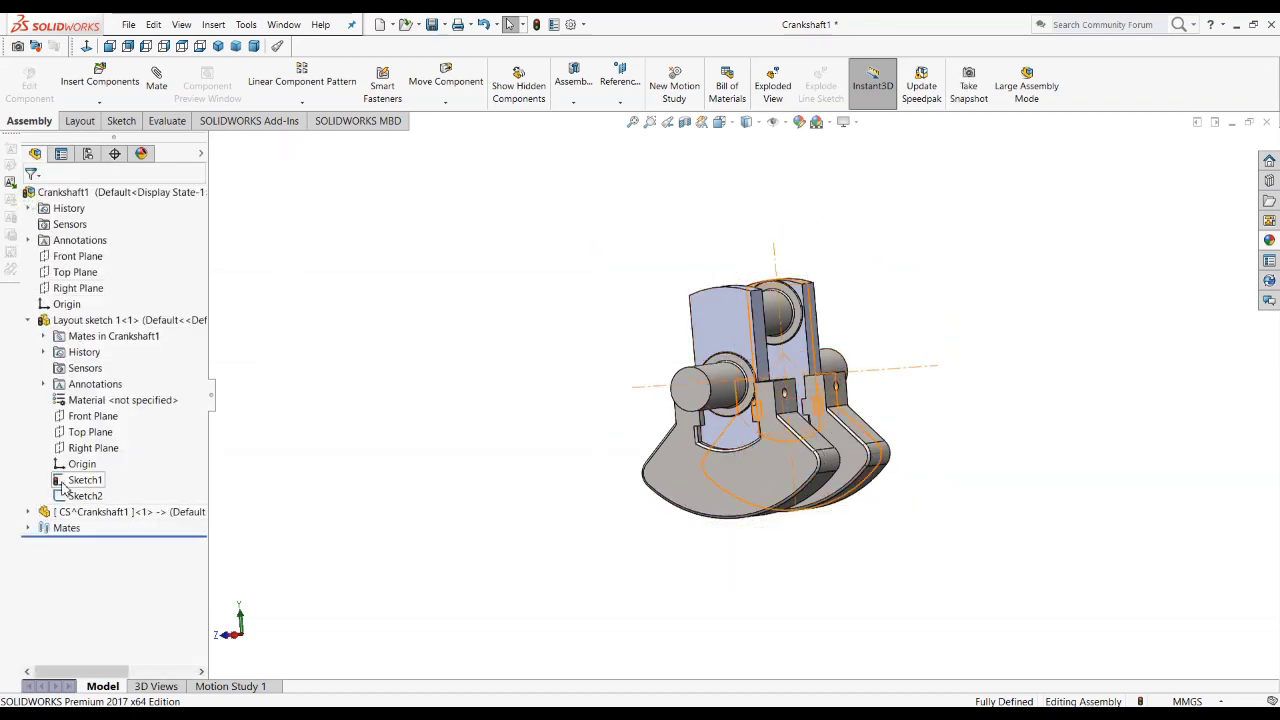
Step: Rebuild the Crankshaft1 assembly to apply the changed Sketch1 dimensions to the CS part
mouse_move(62, 487)
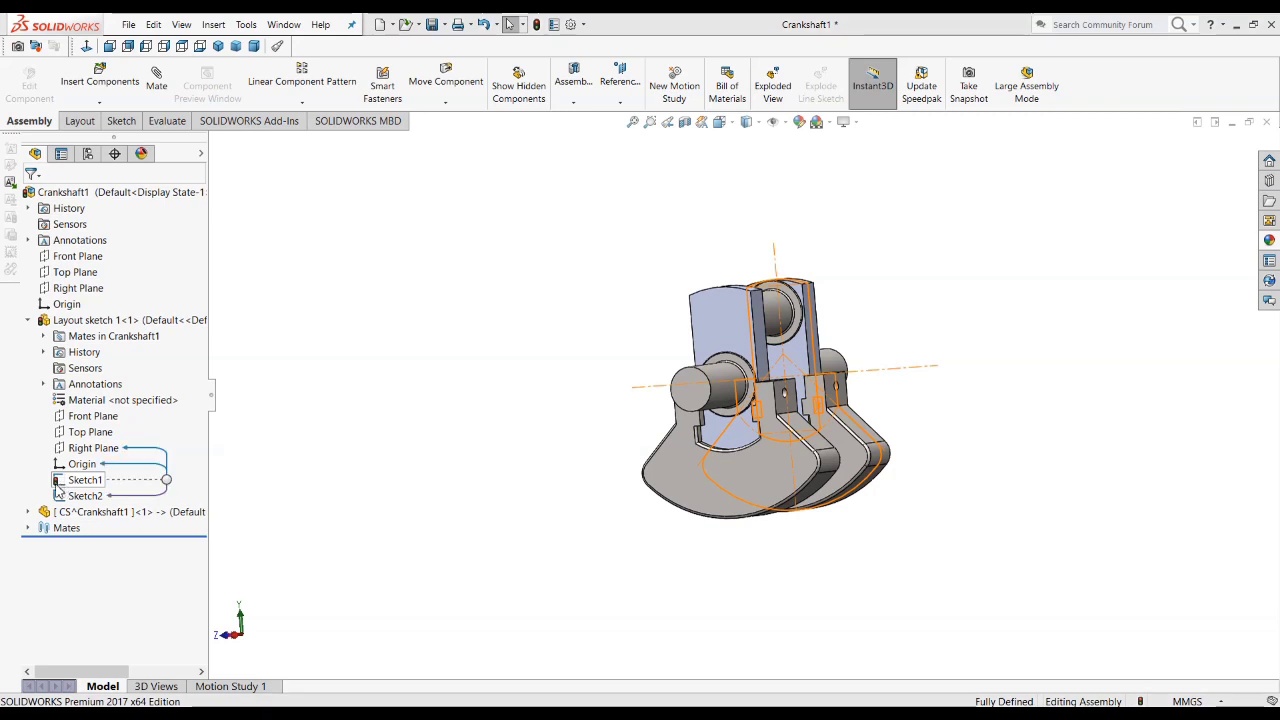
mouse_move(100, 514)
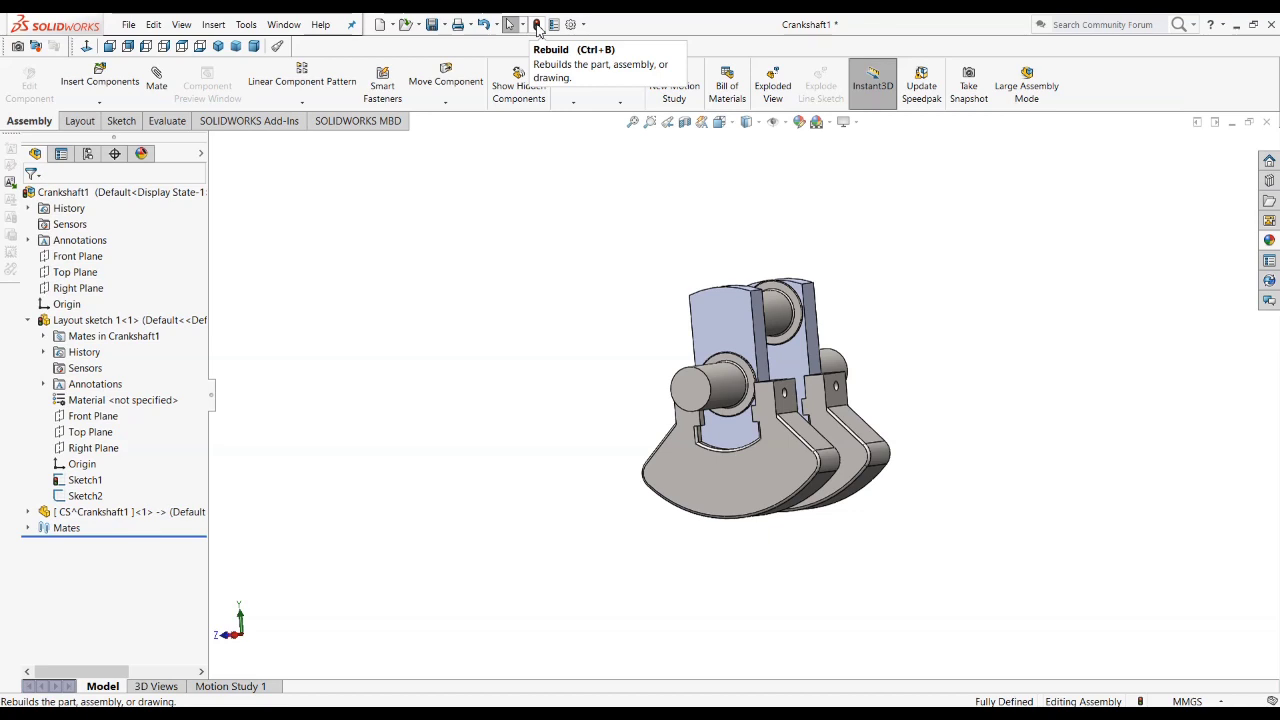
click(537, 25)
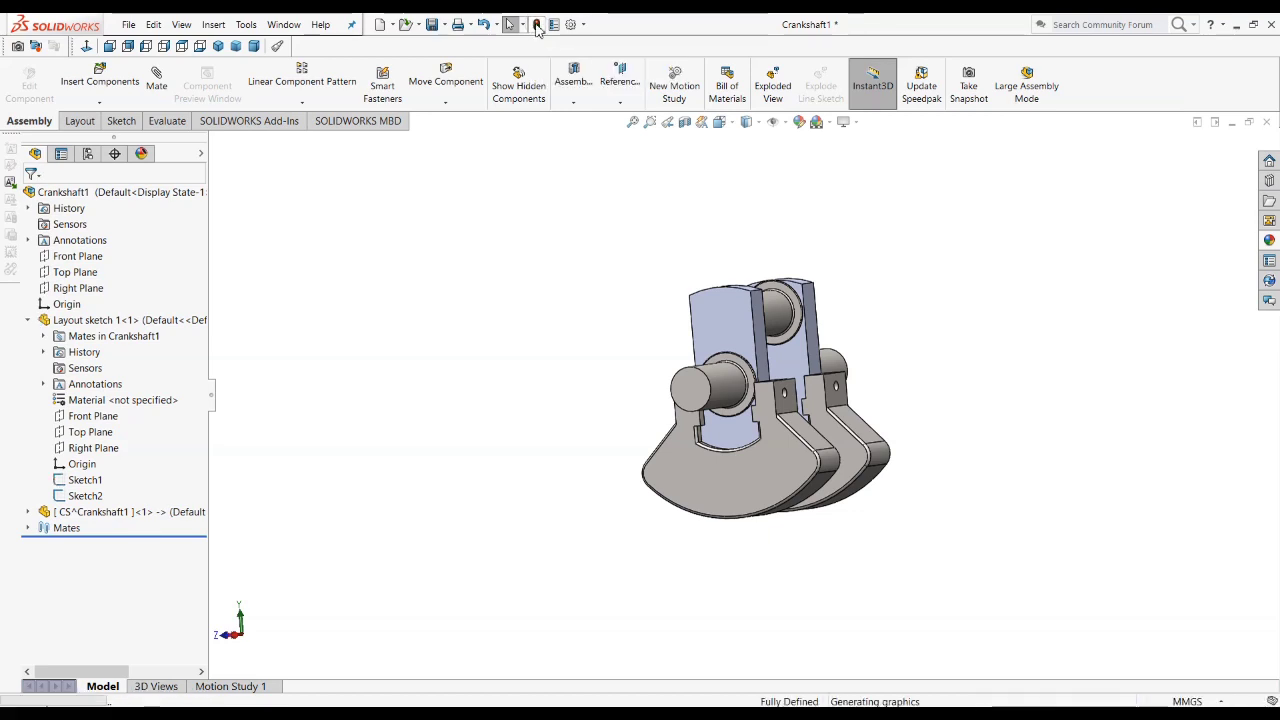
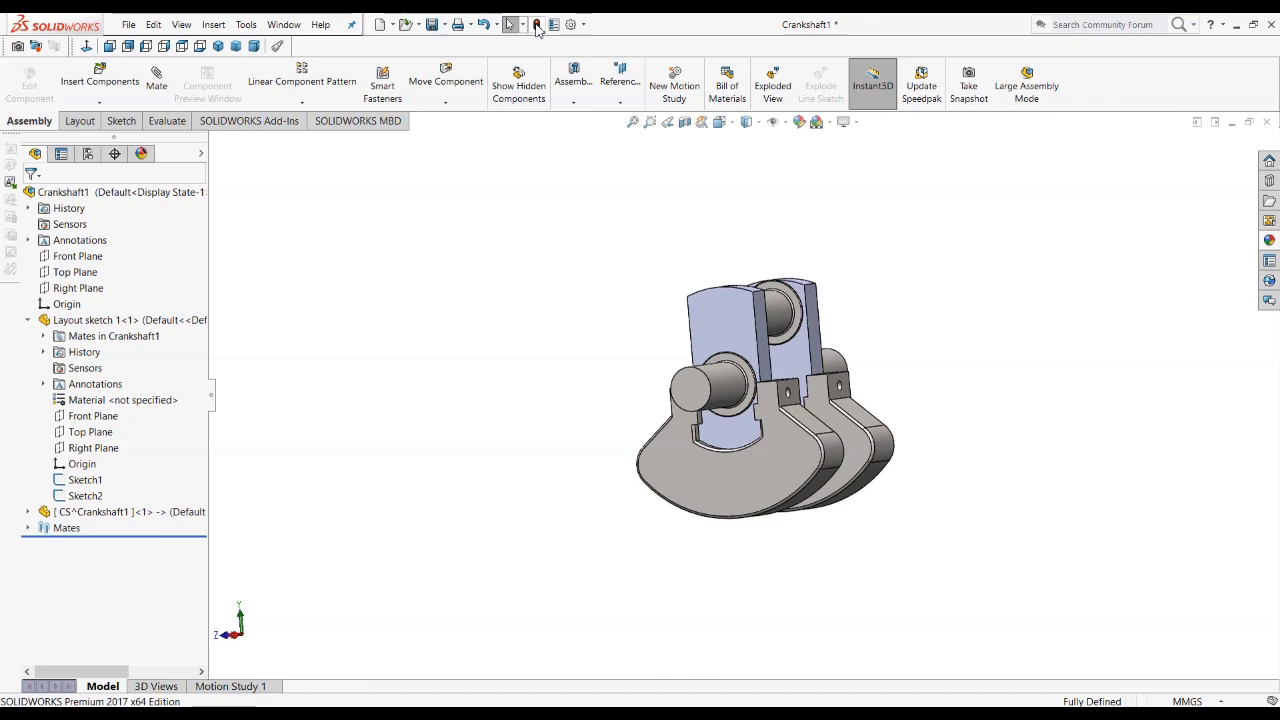
Step: Set the counterweight's outer arc radius in the layout part's Sketch1 to 180 mm
click(85, 496)
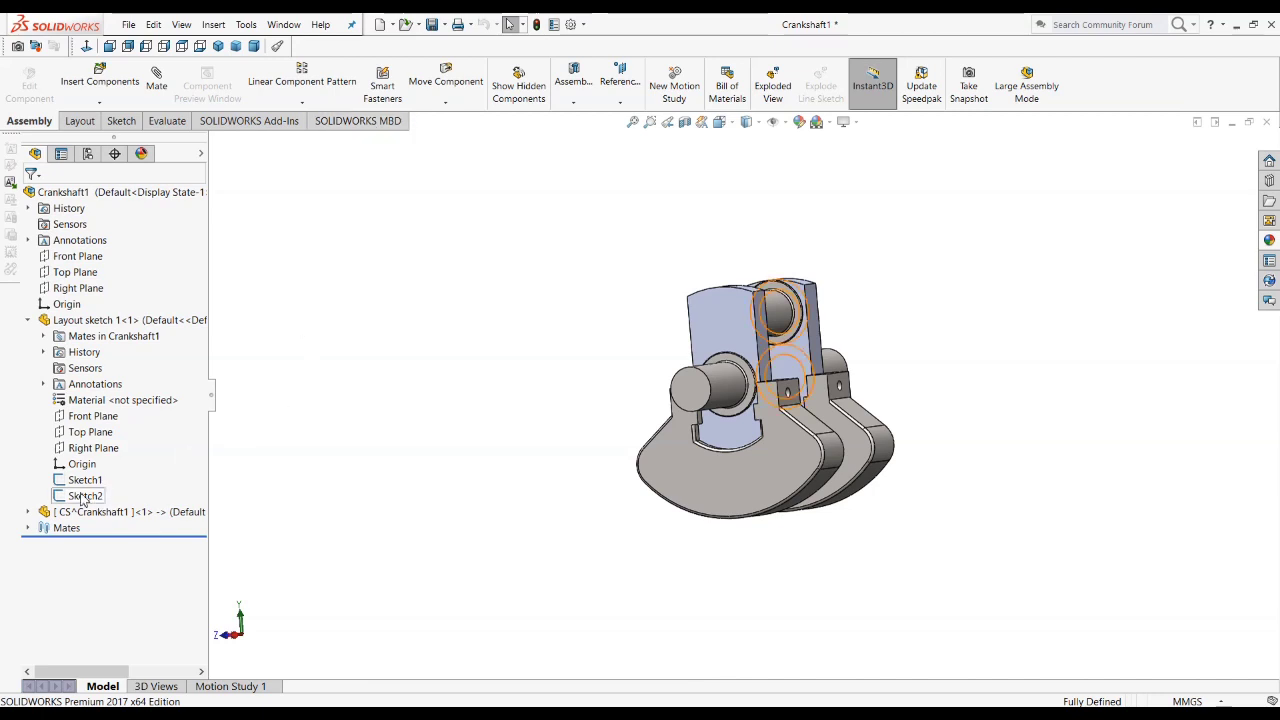
click(63, 482)
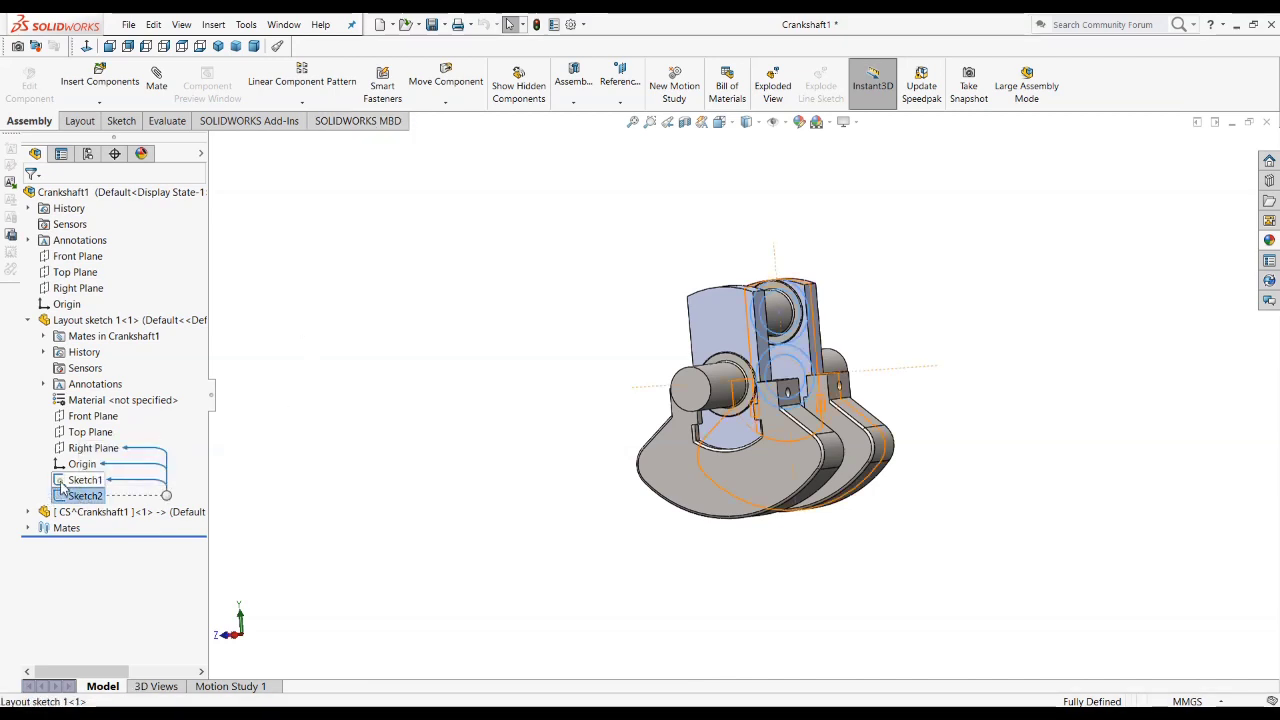
middle_drag(700, 500, 829, 522)
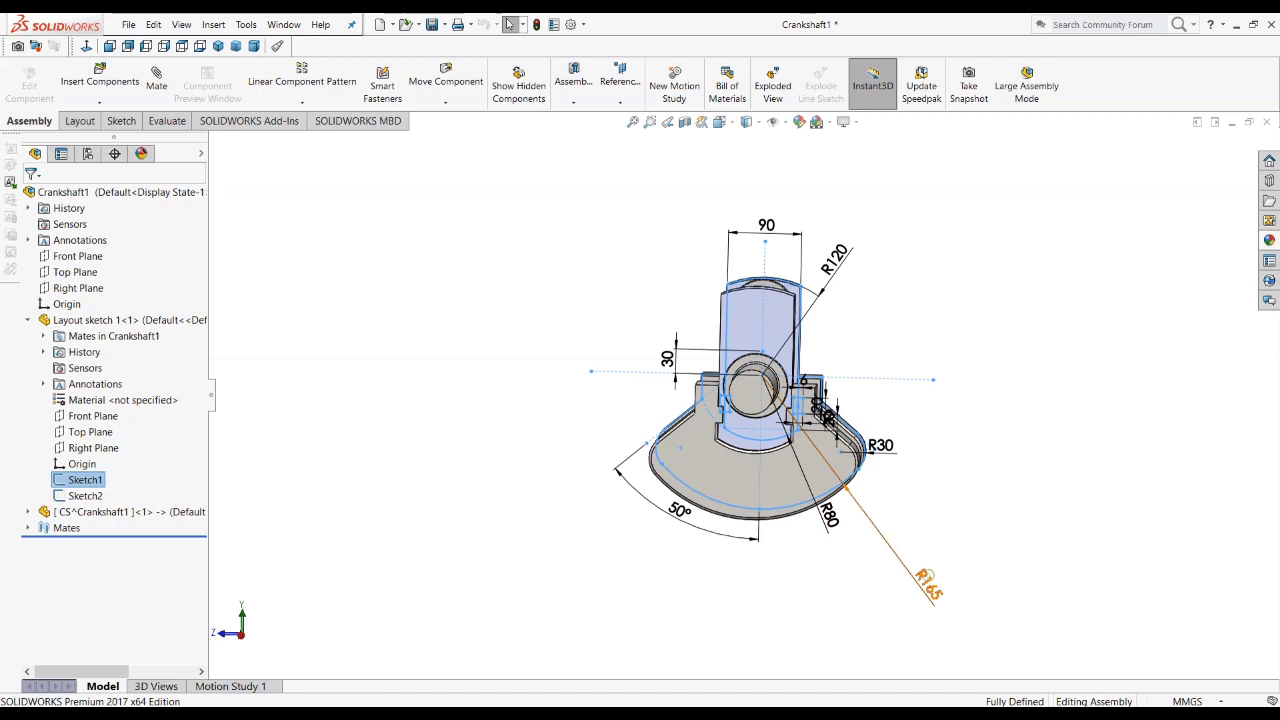
double_click(928, 583)
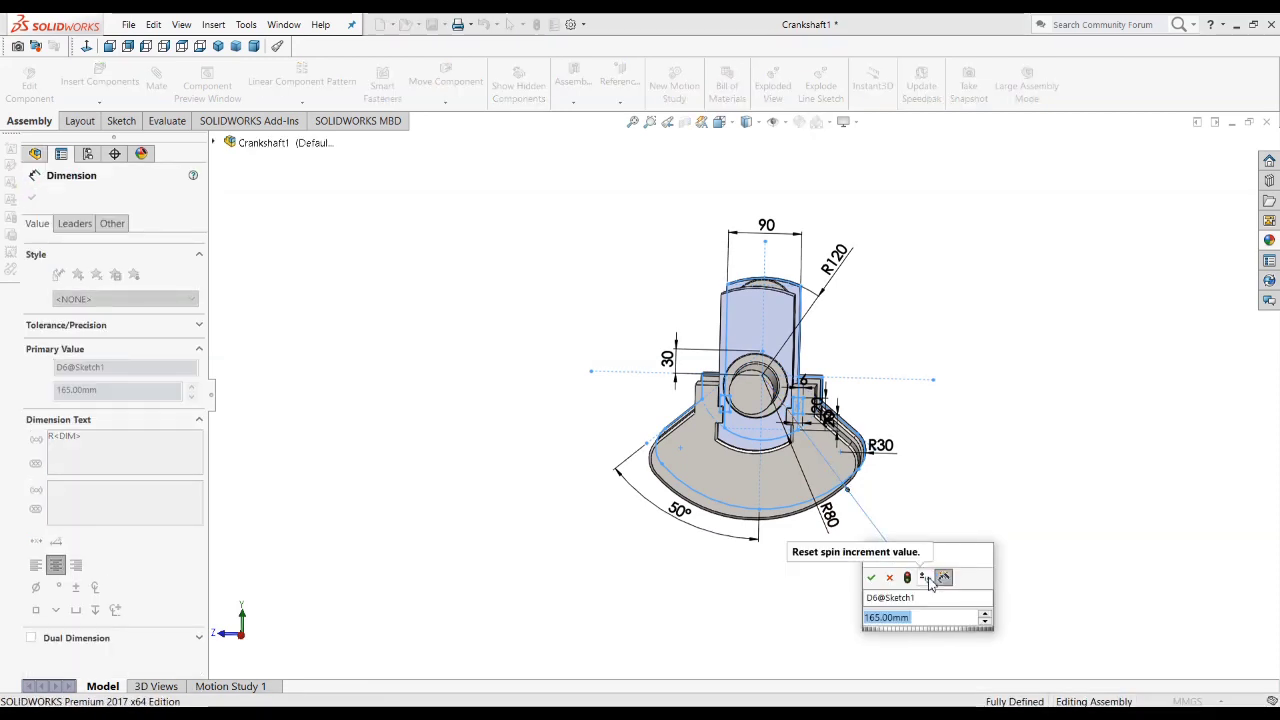
text(080)
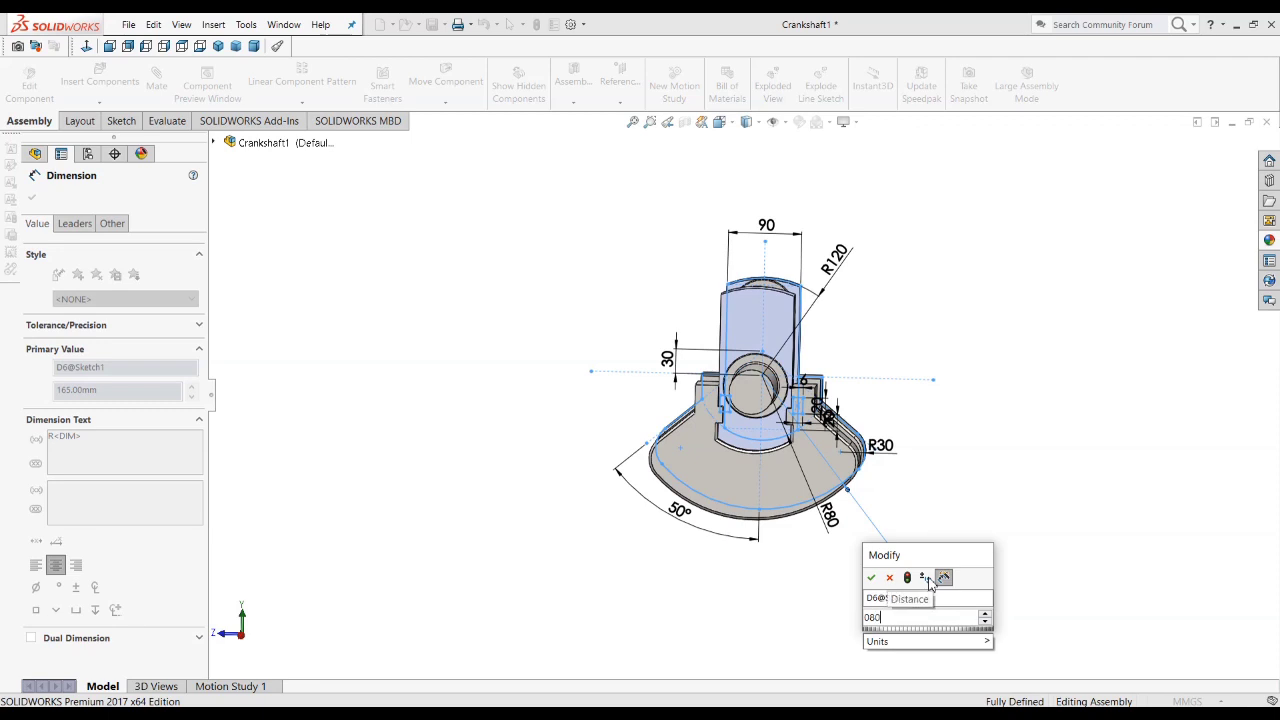
key(BackSpace)
key(BackSpace)
key(BackSpace)
text(180)
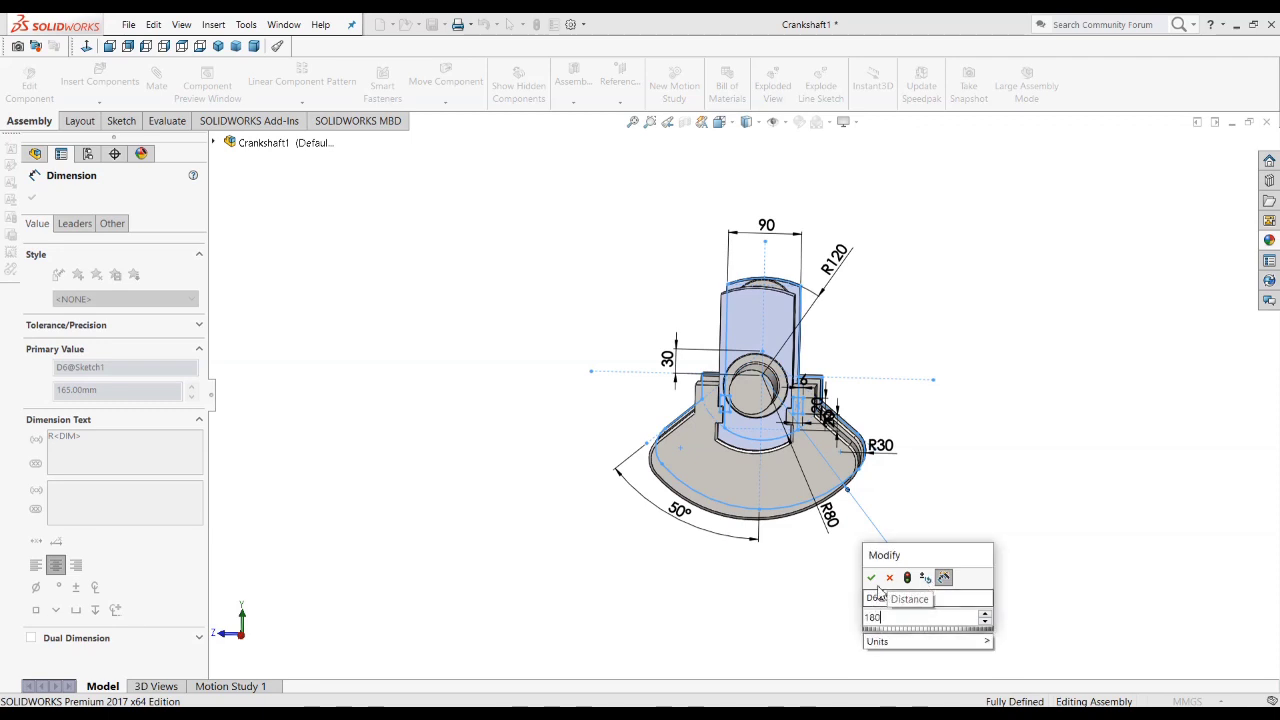
key(Return)
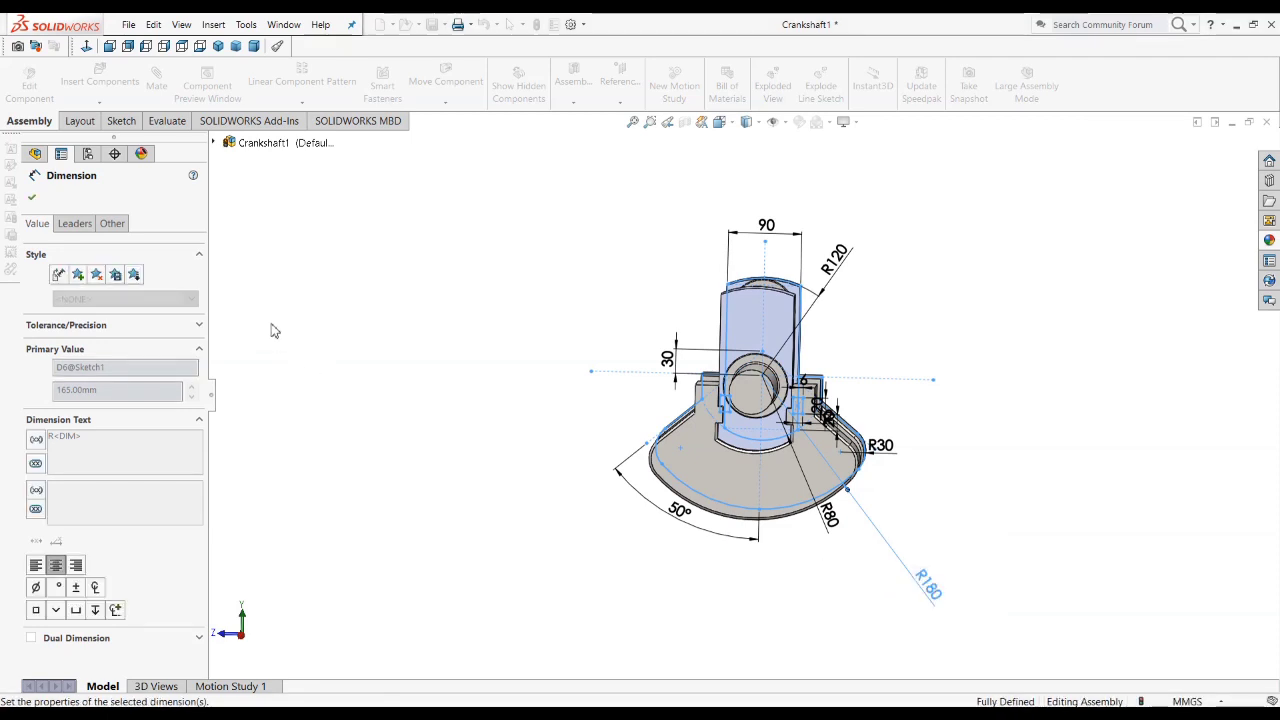
click(30, 199)
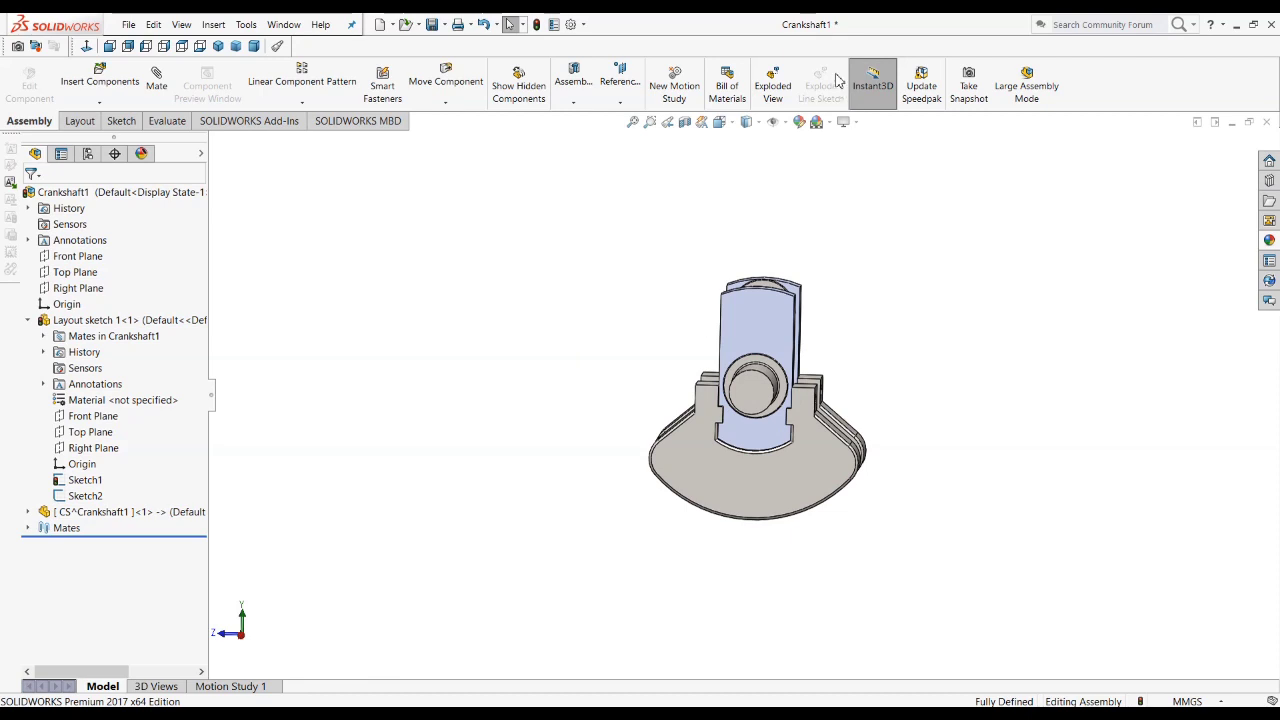
Step: Rebuild the Crankshaft1 assembly to apply the new counterweight radius to the CS part
click(222, 47)
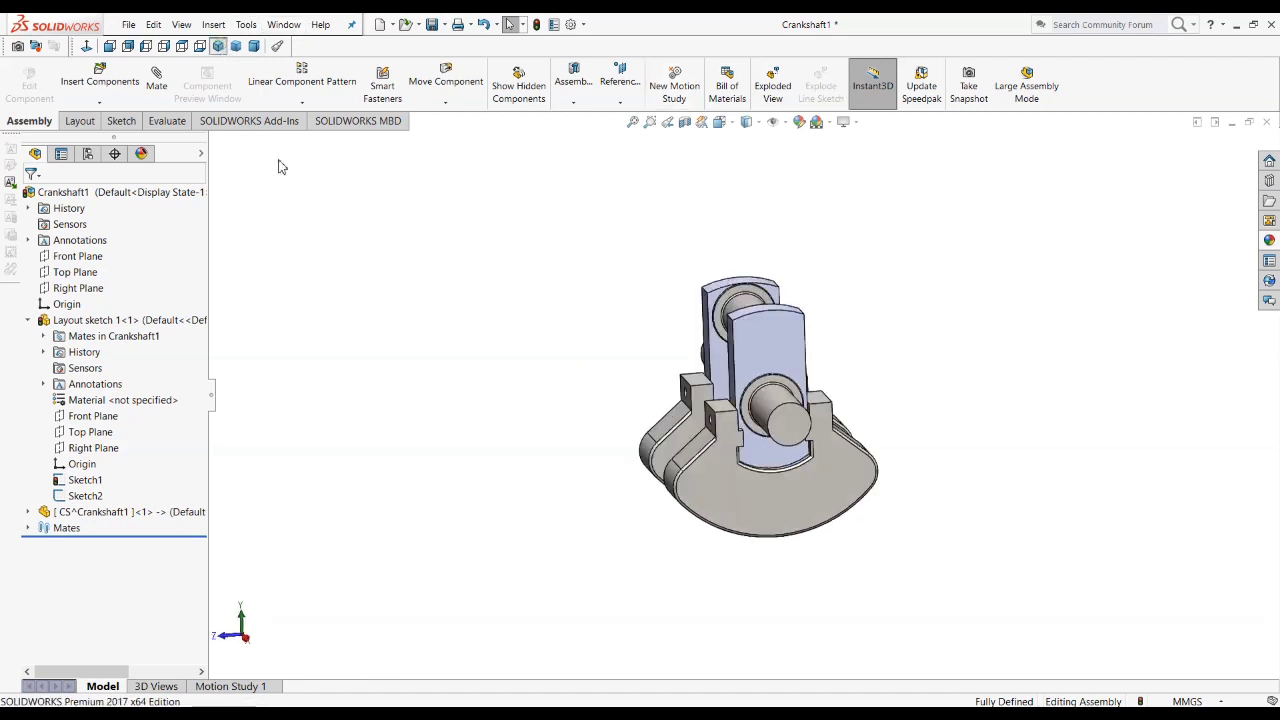
scroll(785, 540, down, 3)
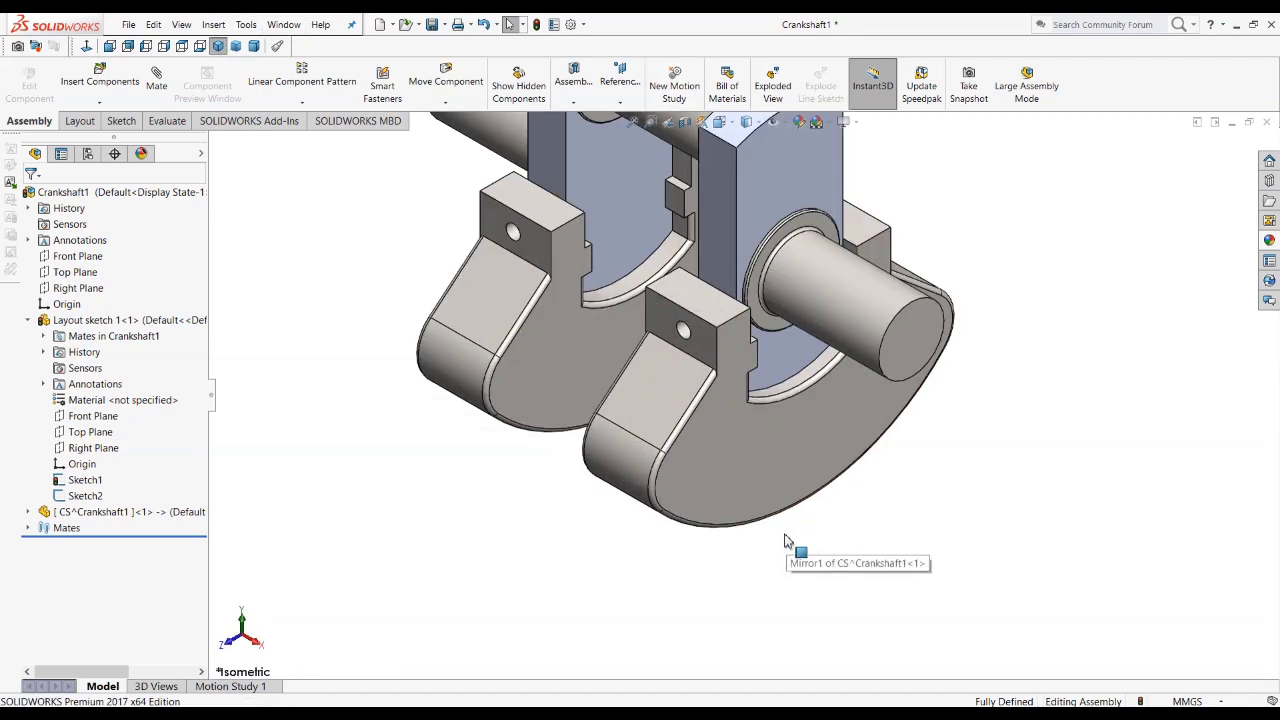
click(110, 46)
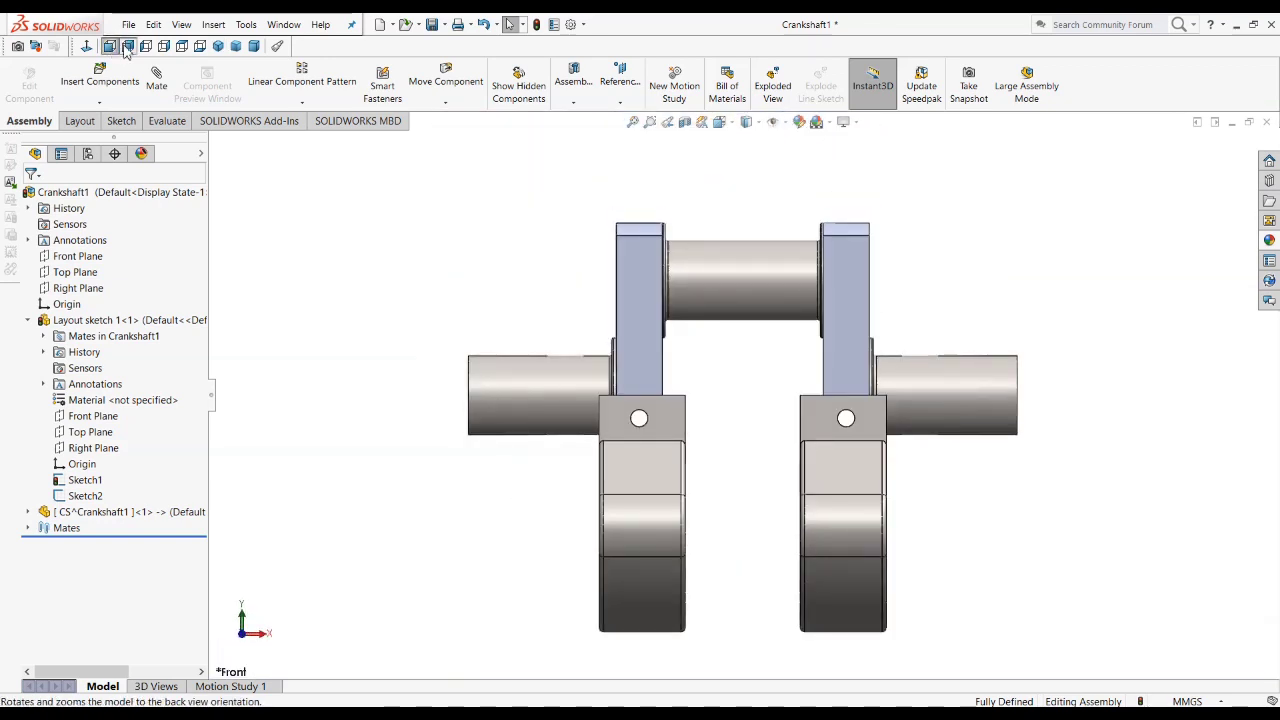
click(128, 46)
click(149, 50)
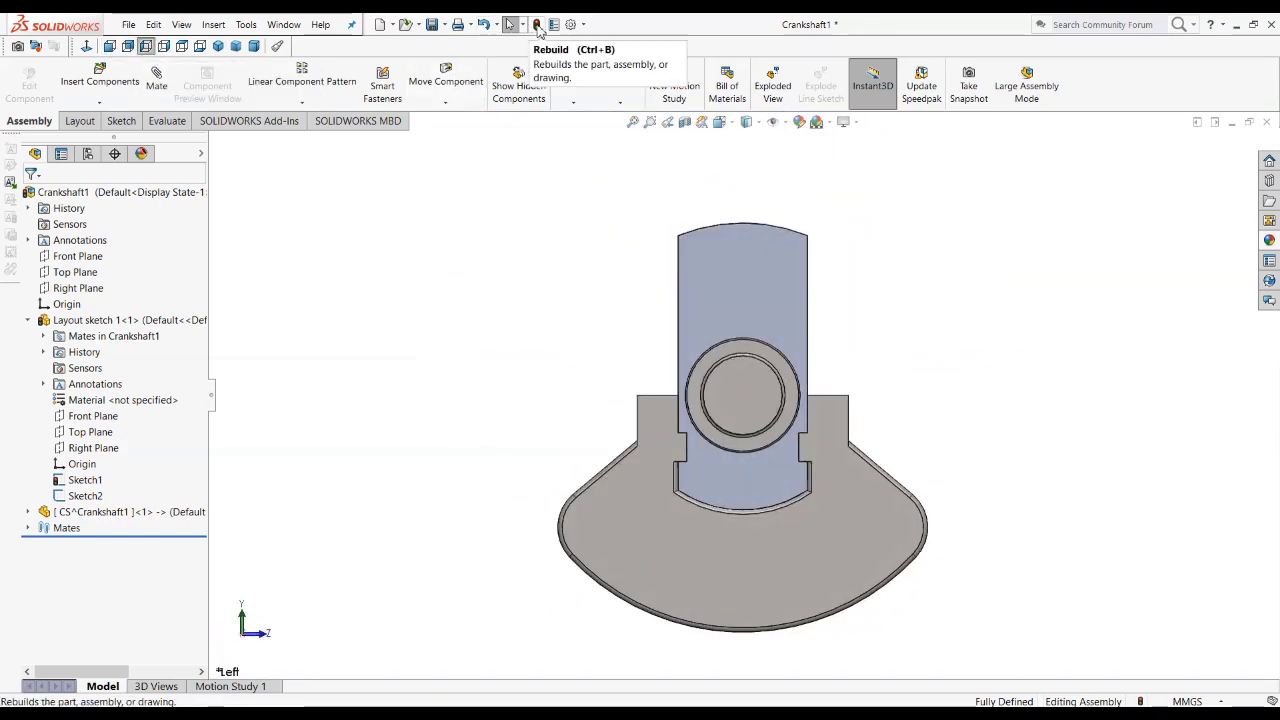
click(537, 29)
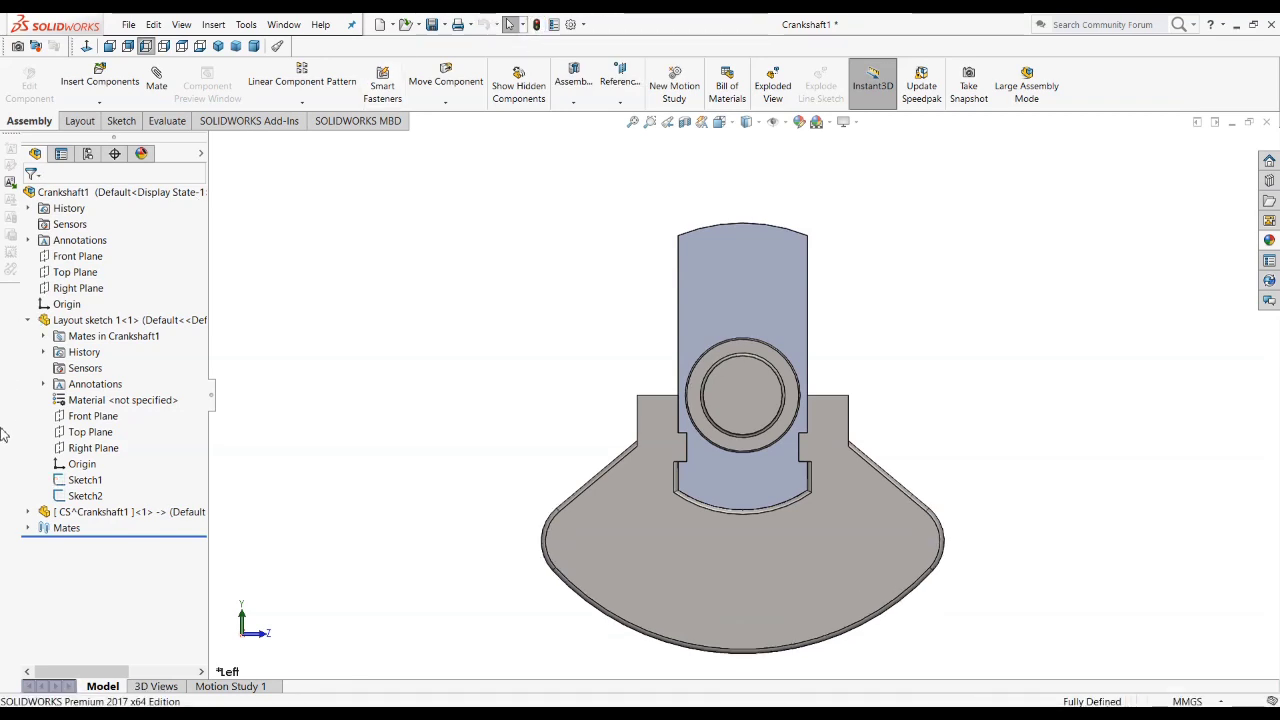
Step: Expand the CS part in a widened feature tree and examine the references of Boss-Extrude1, its Right Plane and the part itself
click(28, 512)
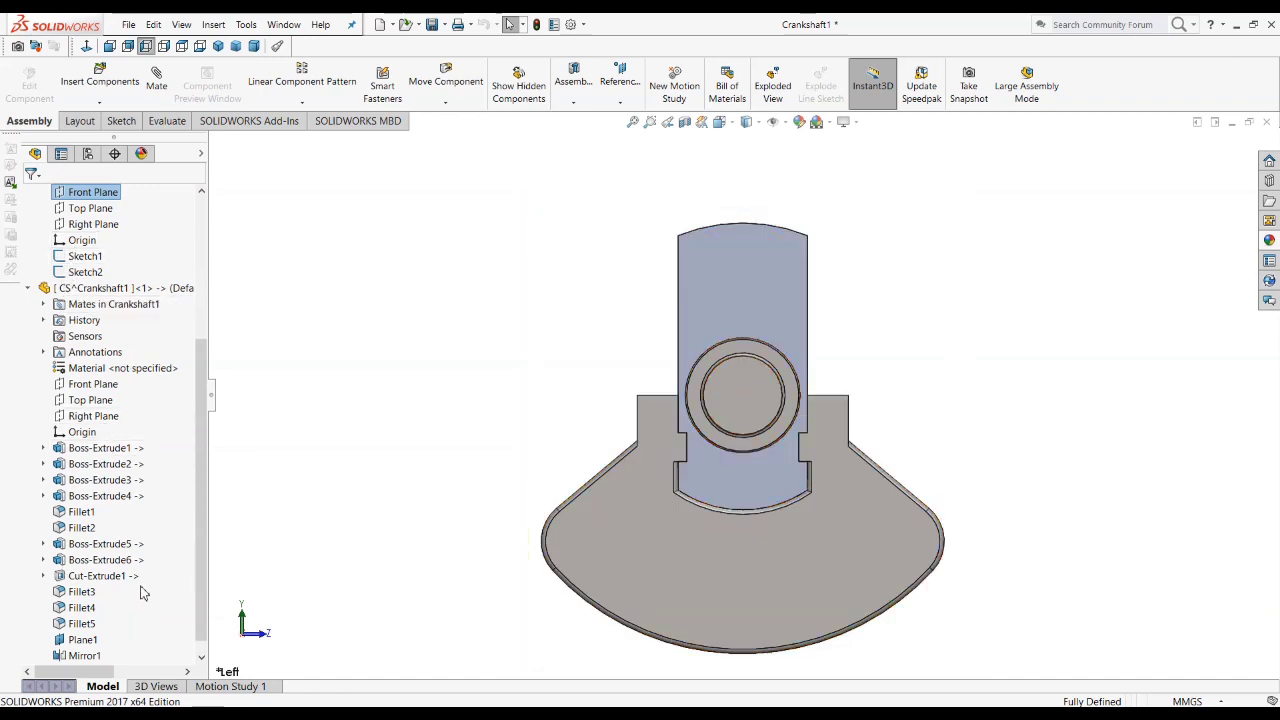
click(100, 448)
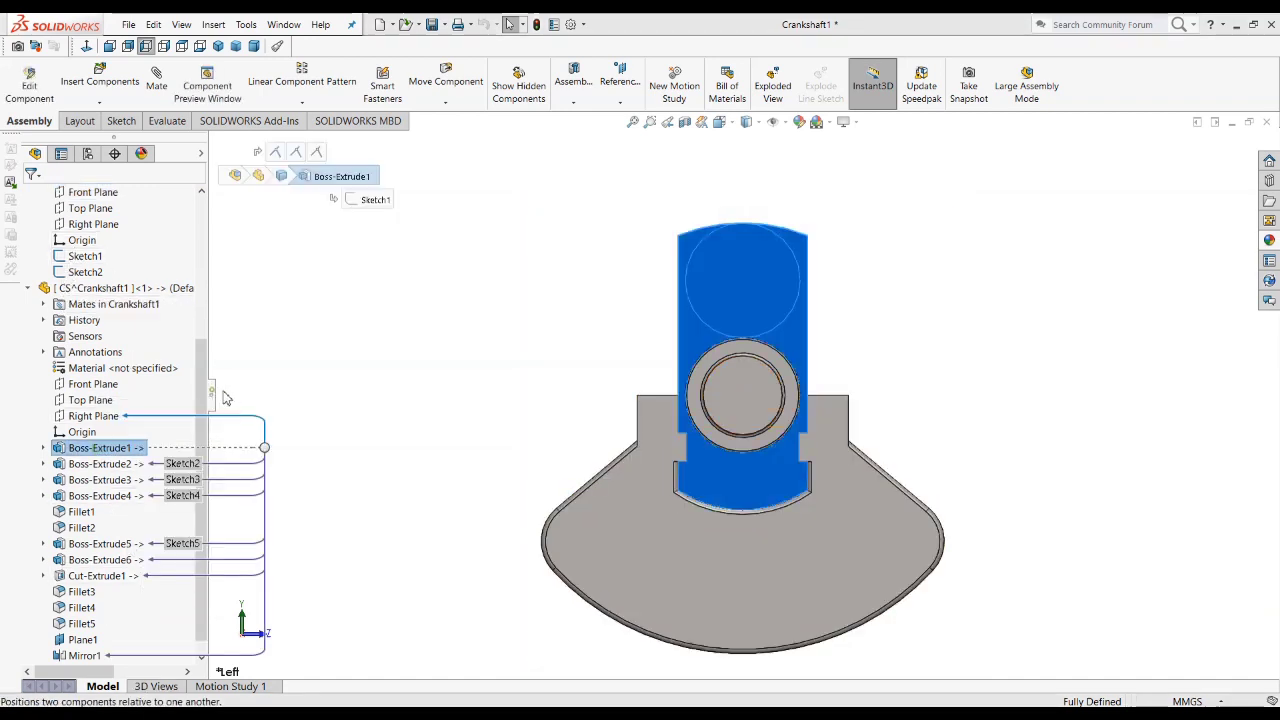
drag(212, 393, 443, 400)
click(150, 290)
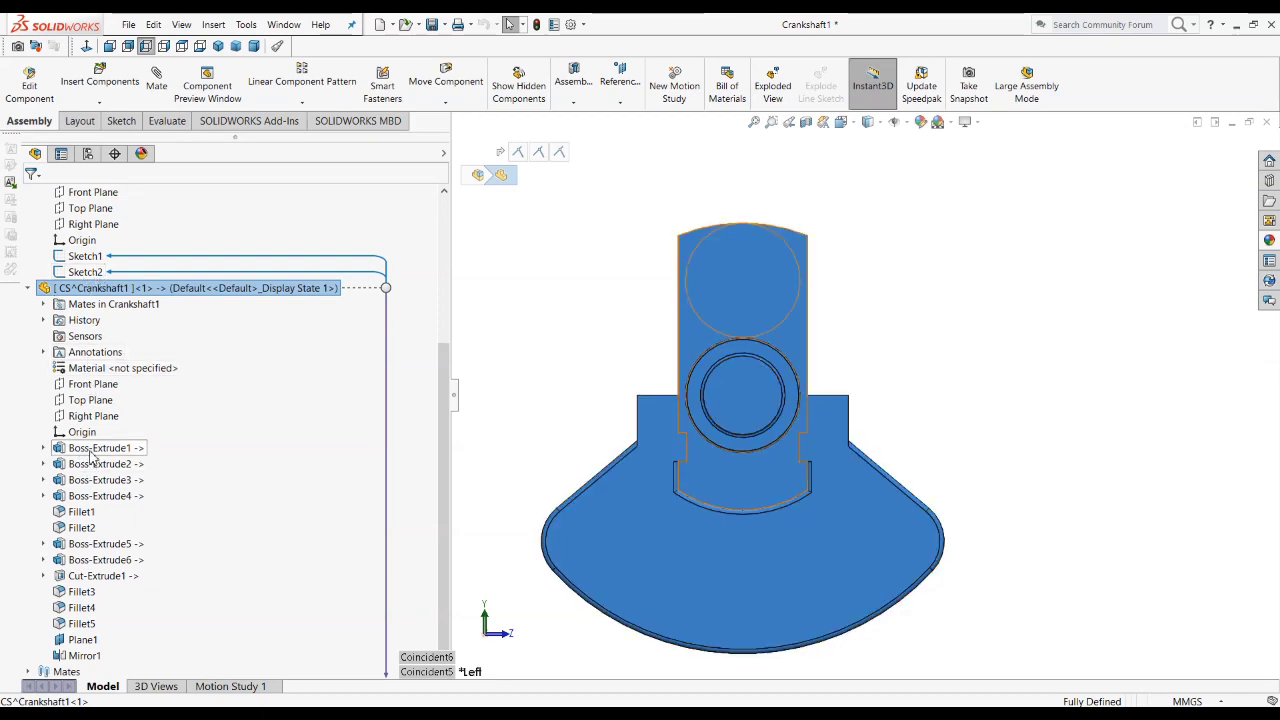
click(100, 448)
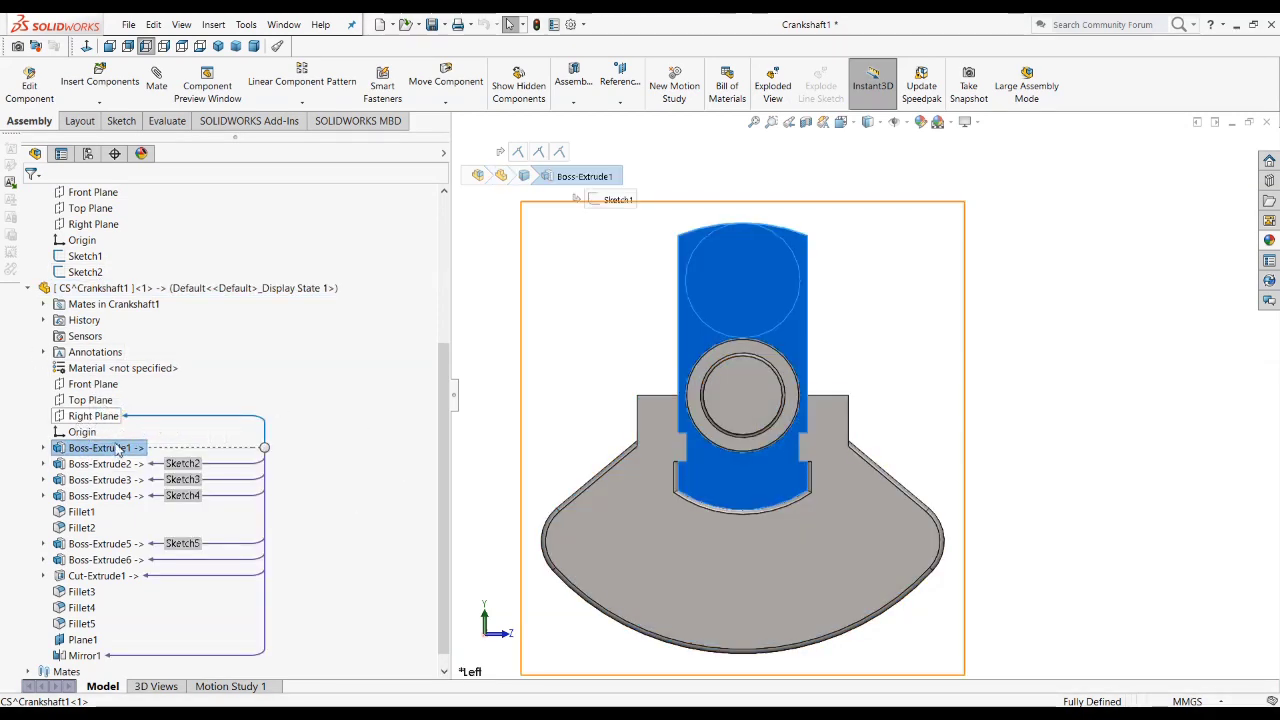
click(78, 418)
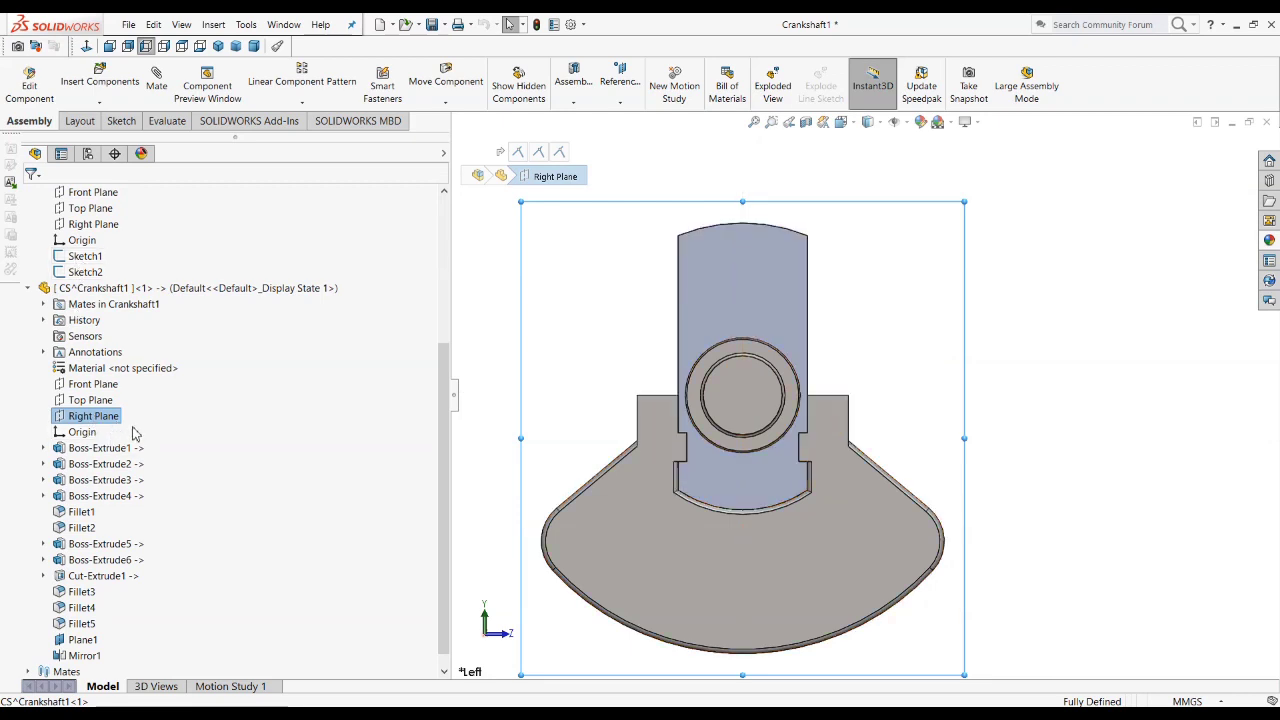
click(106, 290)
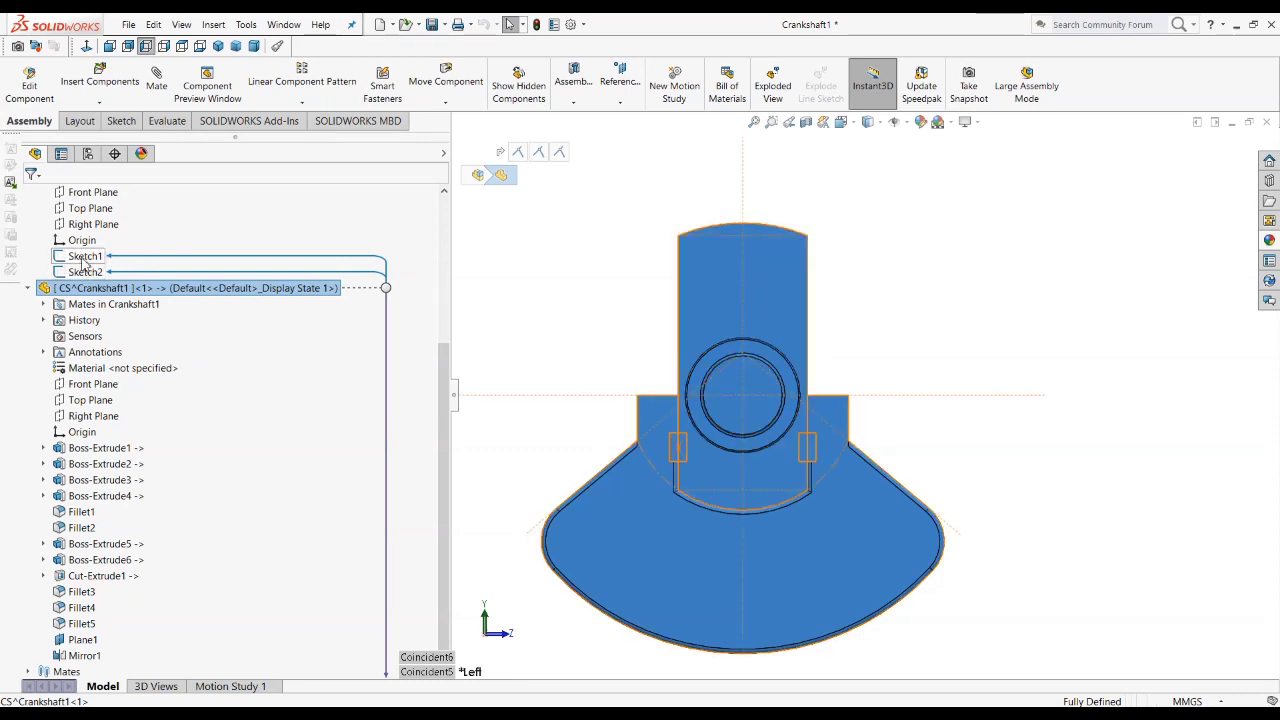
Step: Clear the selection and inspect the updated crankshaft from an angled view
scroll(632, 455, up, 3)
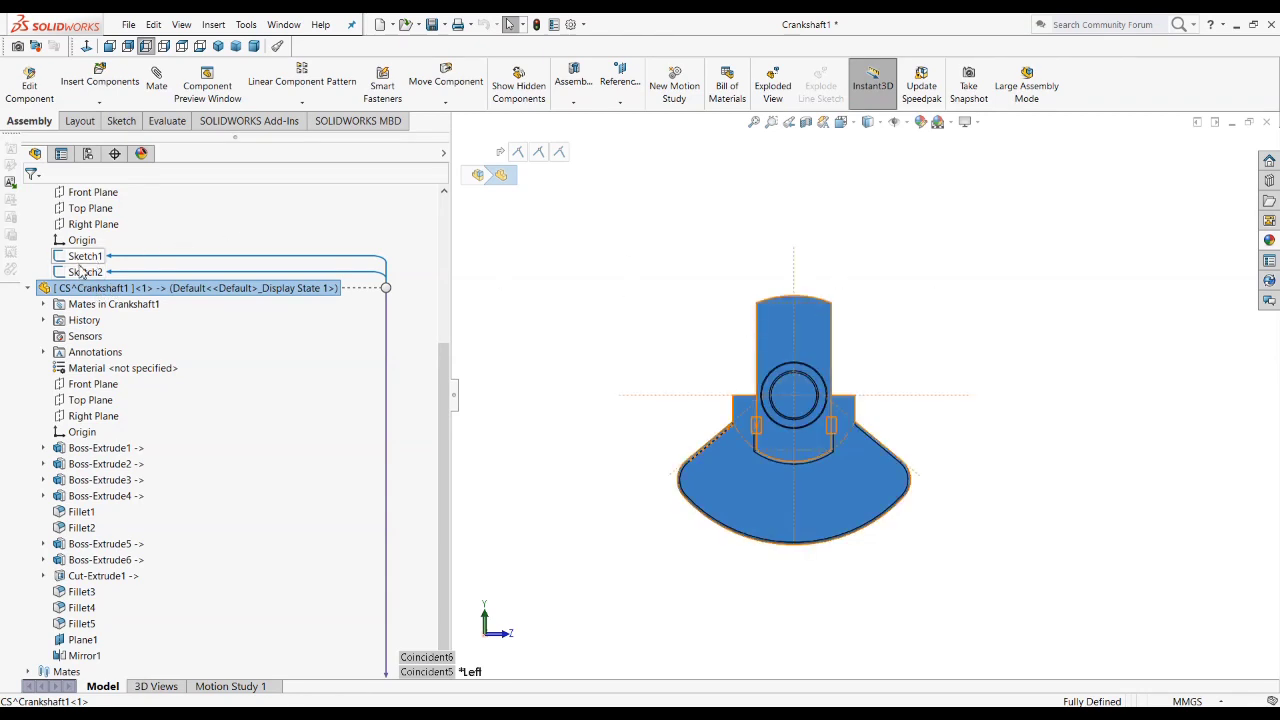
click(626, 429)
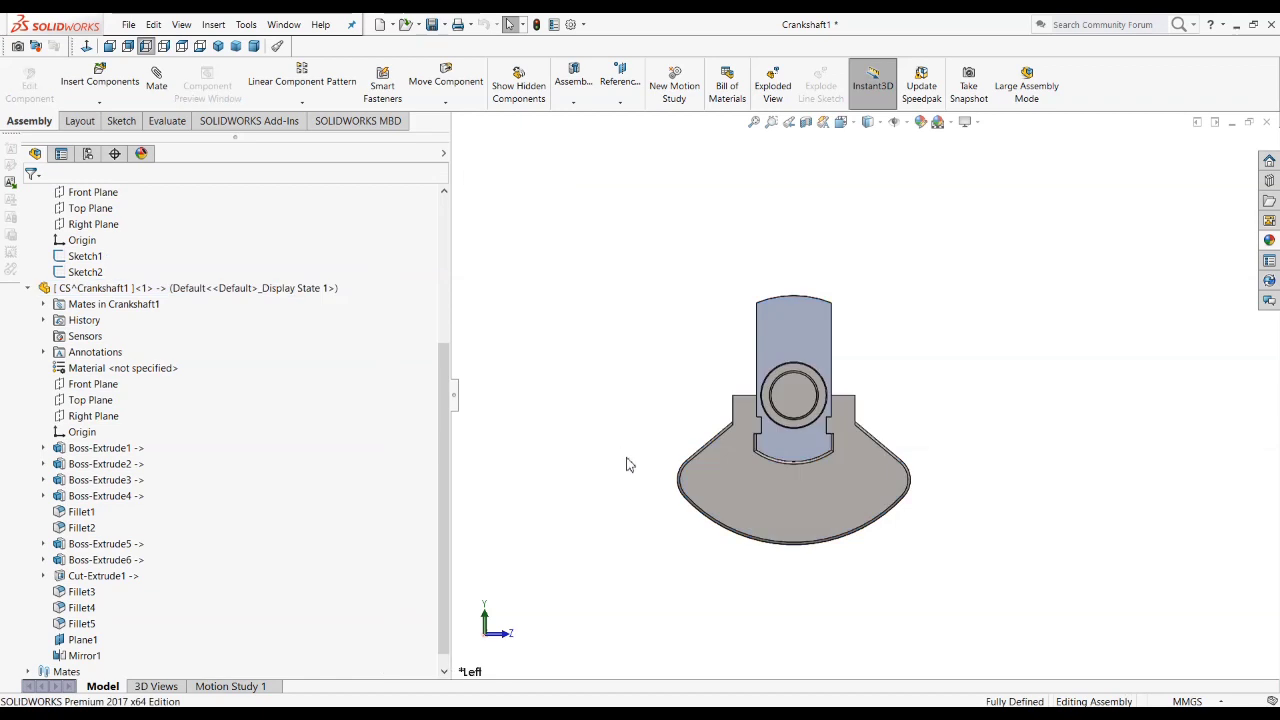
middle_drag(626, 464, 588, 519)
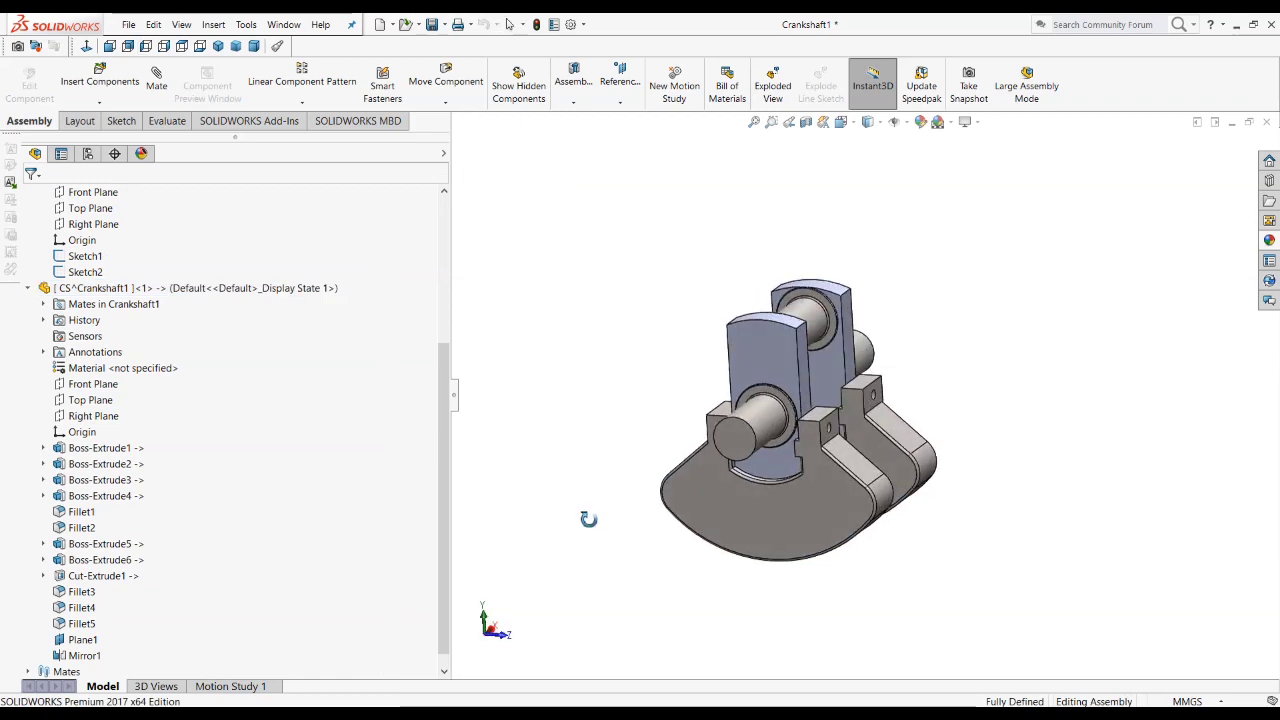
scroll(617, 506, down, 3)
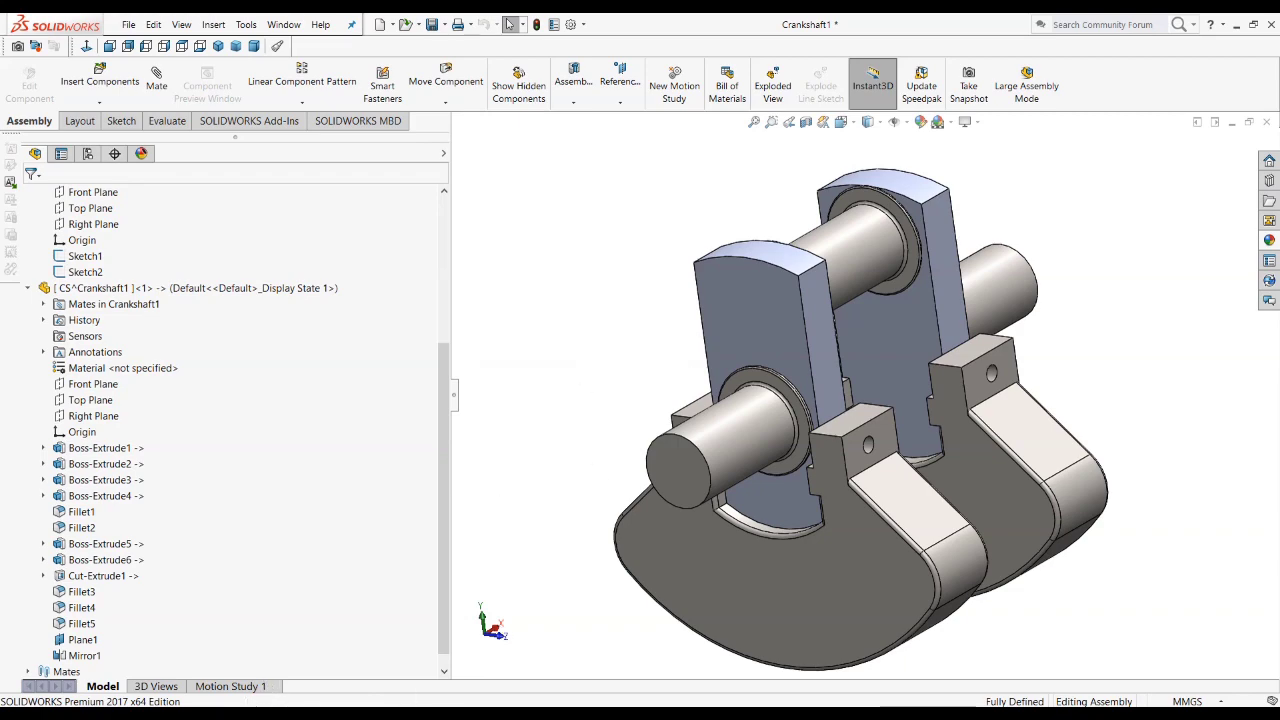
key(alt+Tab)
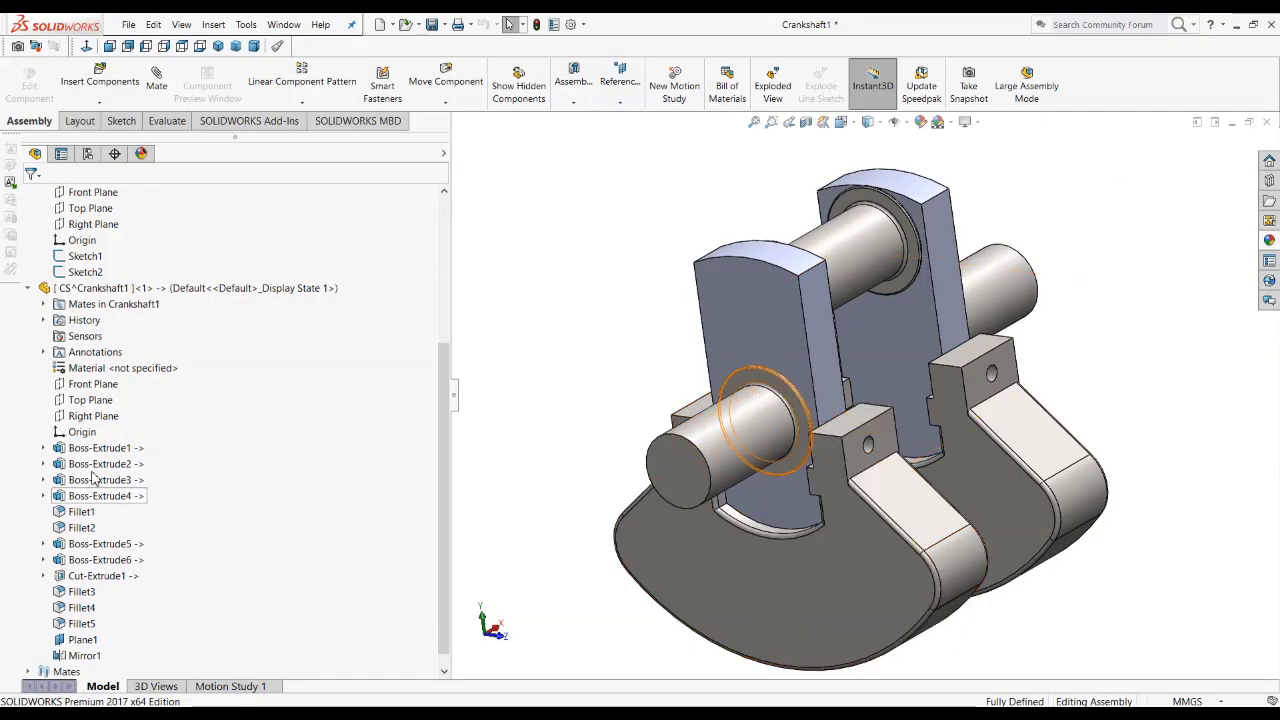
Step: Open the definition of the CS part's Boss-Extrude1 to review its end condition options, and return to the assembly without changing it
right_click(105, 448)
click(115, 405)
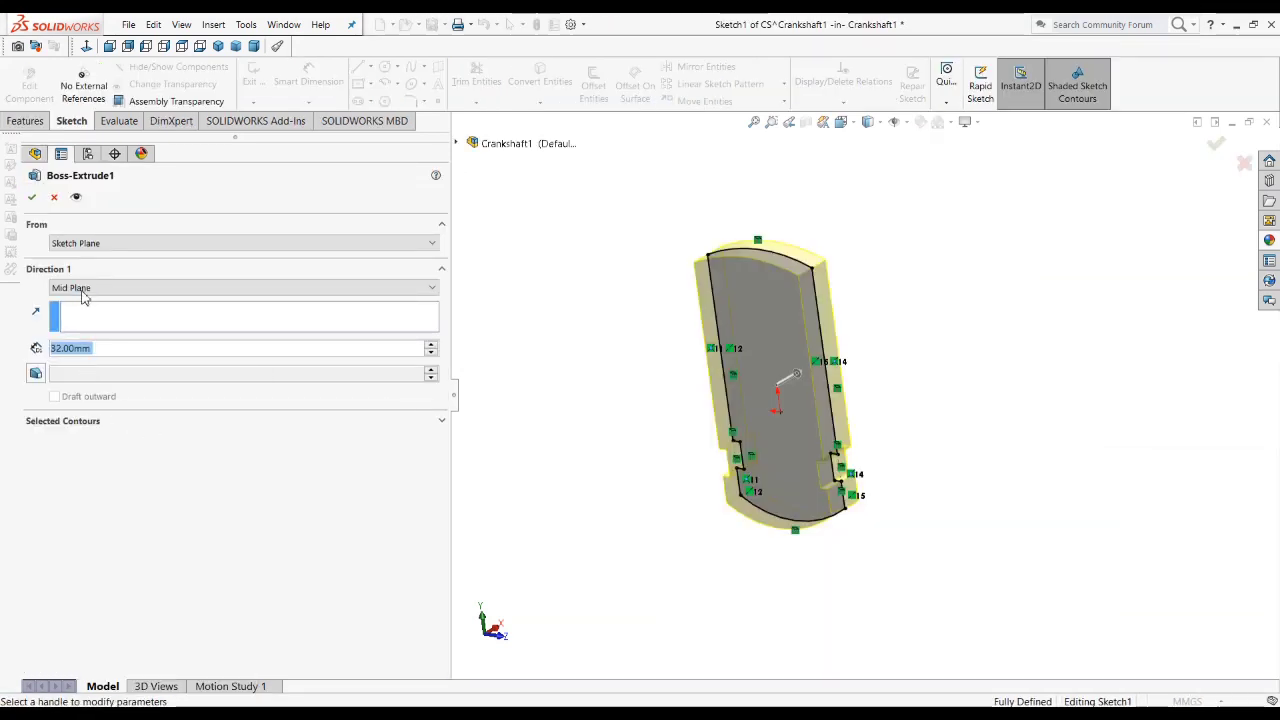
click(82, 292)
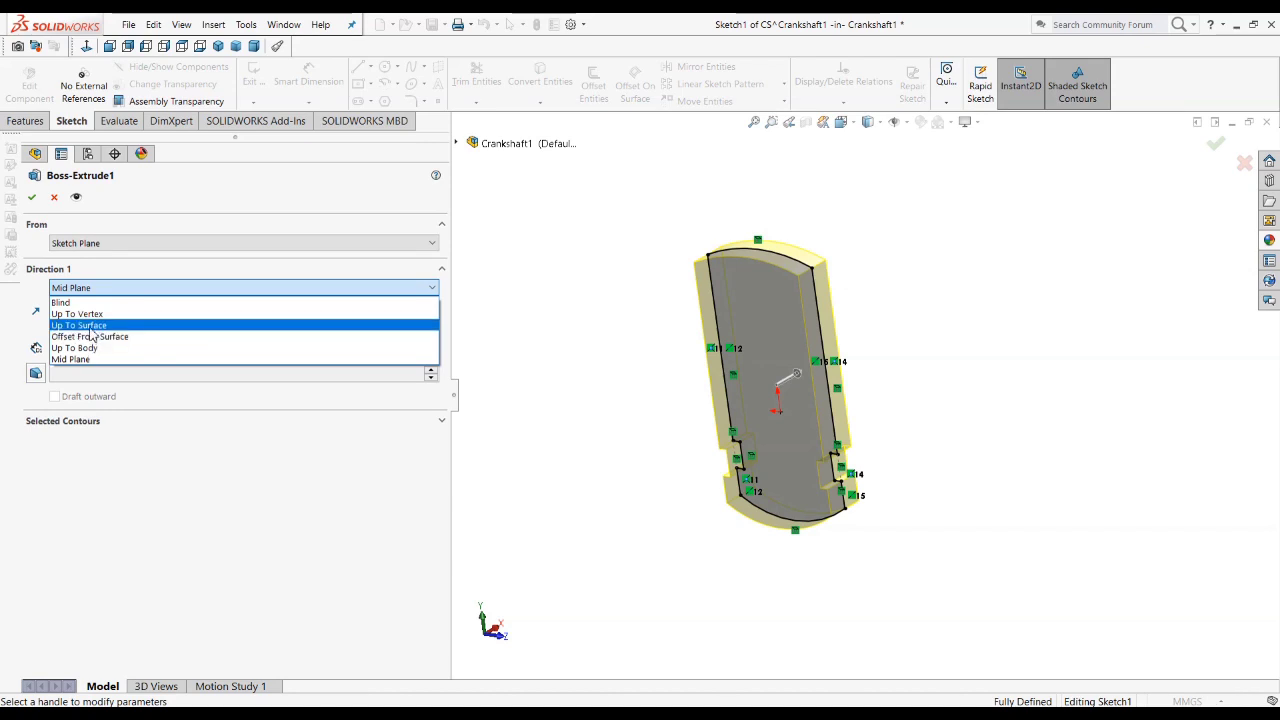
click(55, 205)
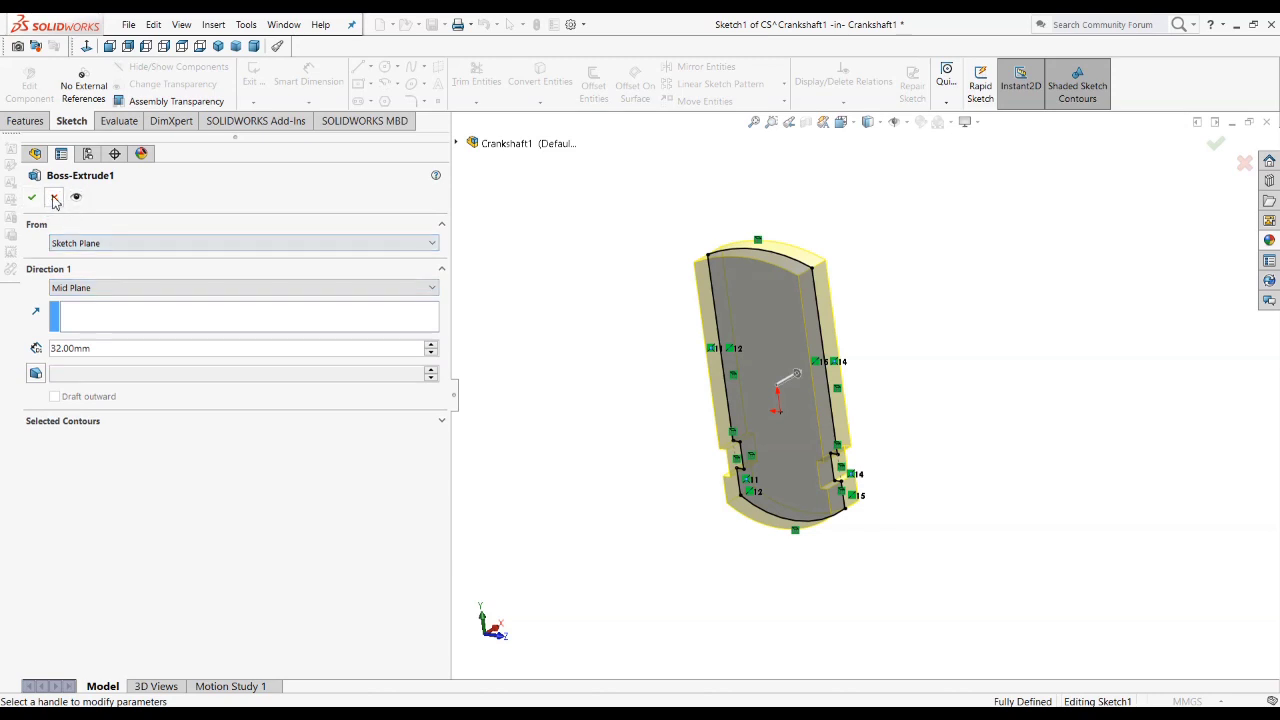
click(54, 199)
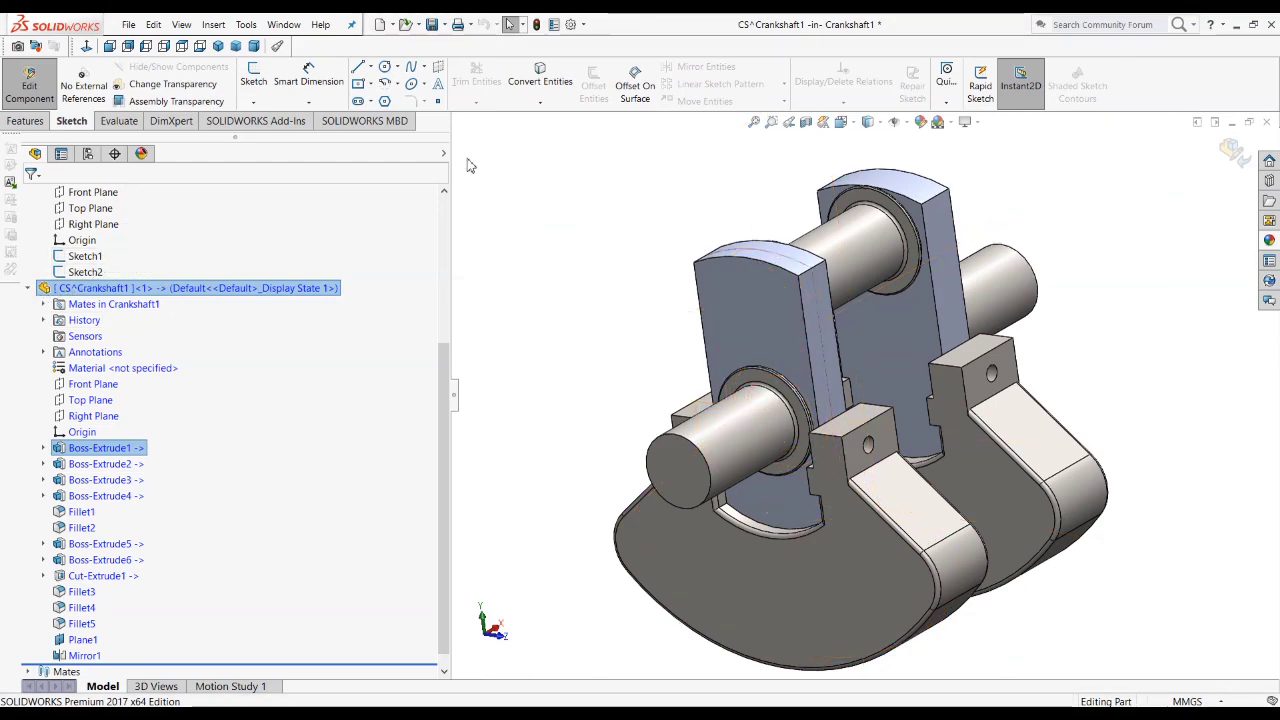
click(1230, 150)
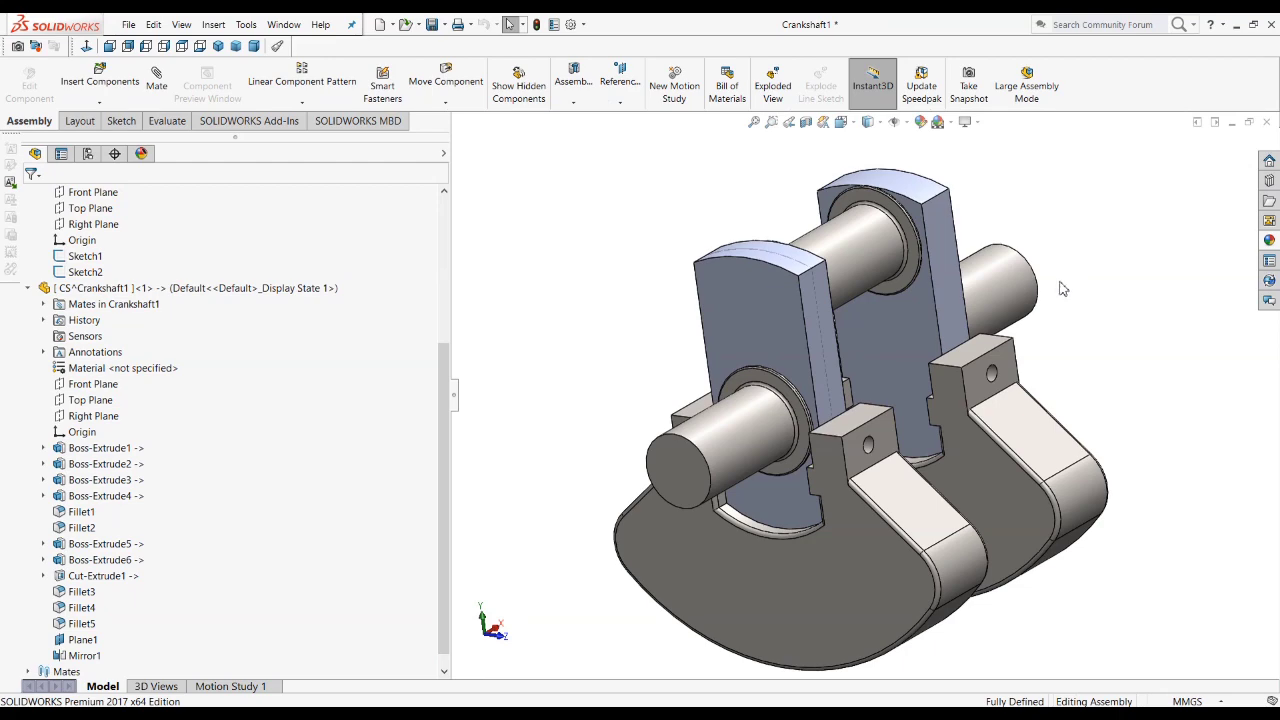
Step: Examine the references of the CS part's boss extrusions and Fillet1 in the feature tree, with the whole crankshaft in view
key(f)
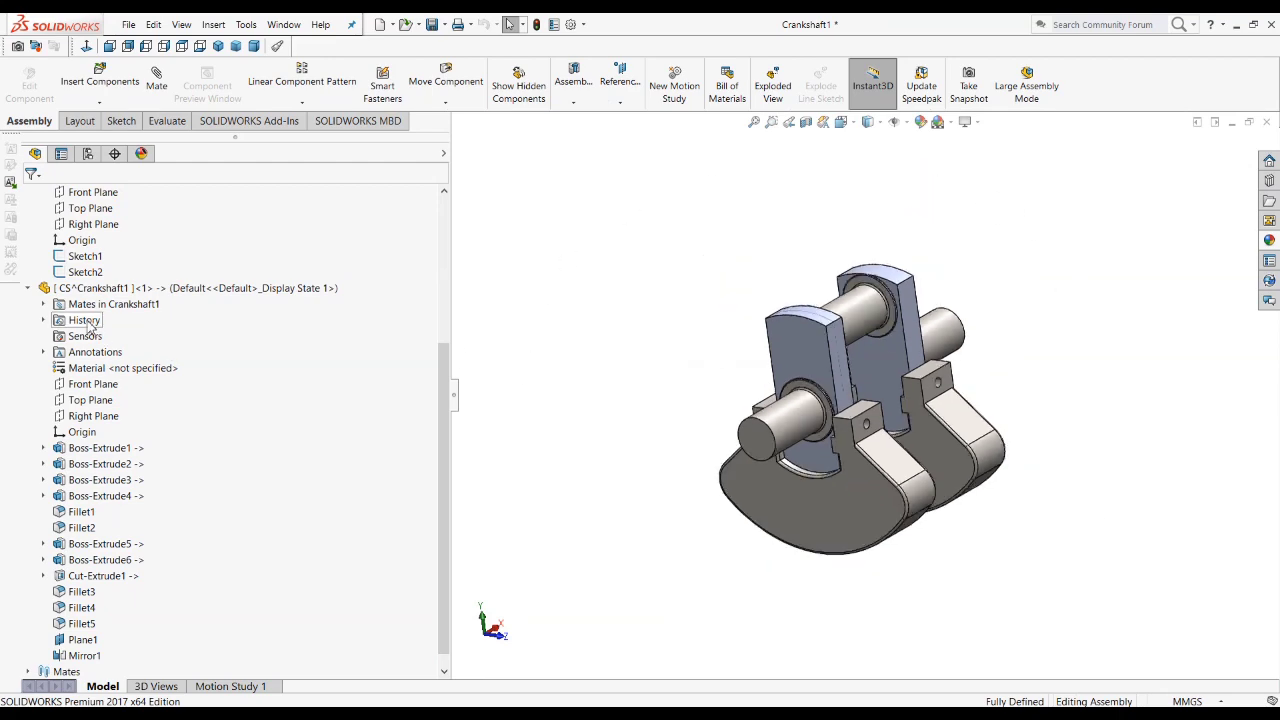
click(29, 288)
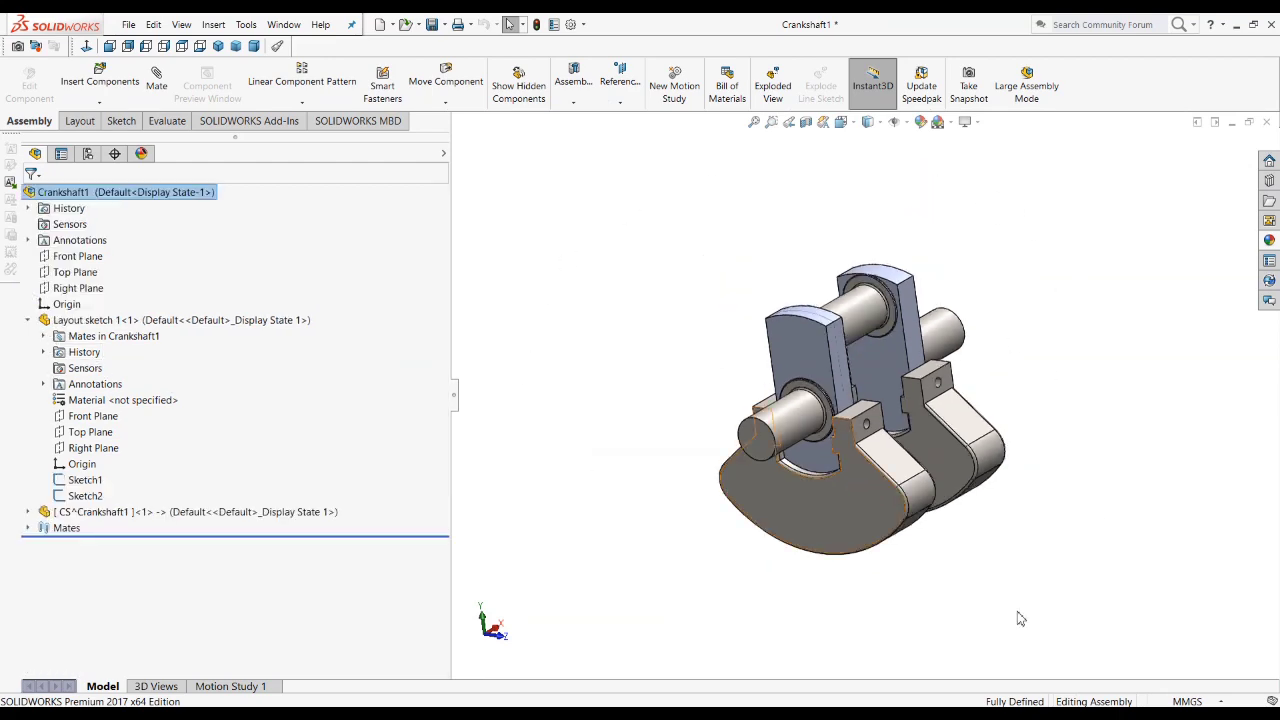
click(28, 512)
scroll(132, 418, down, 1)
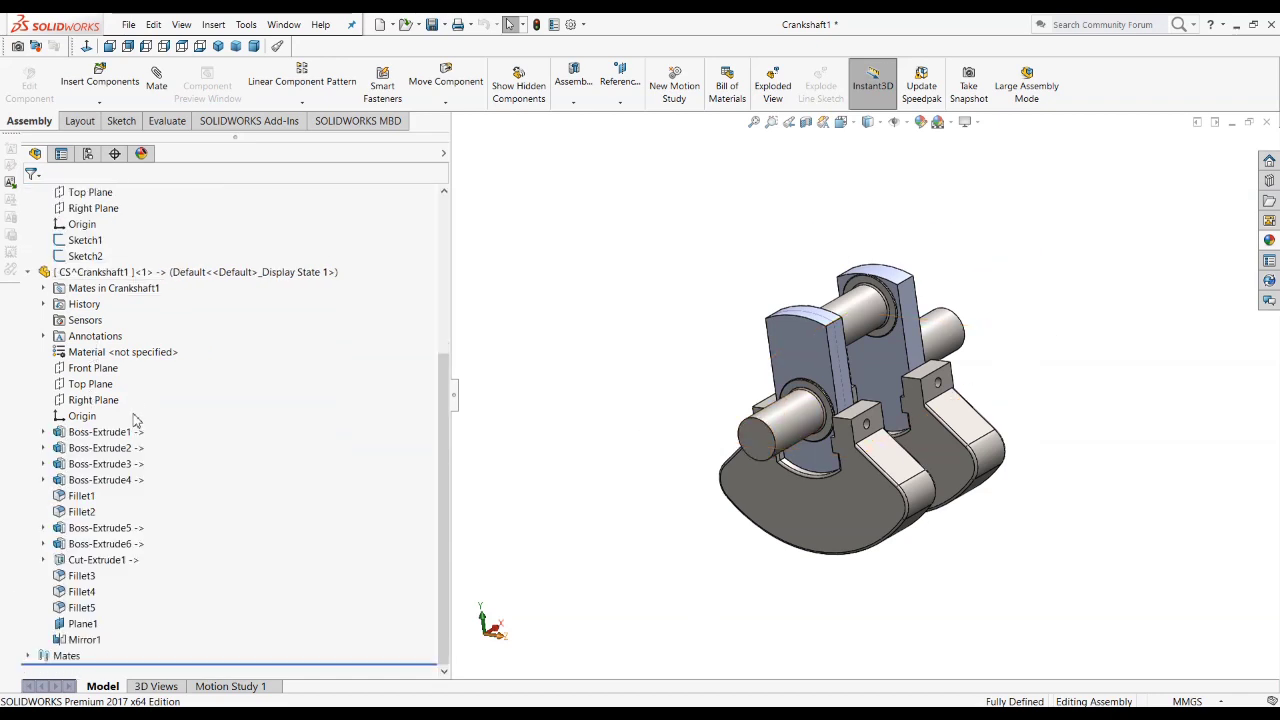
click(113, 437)
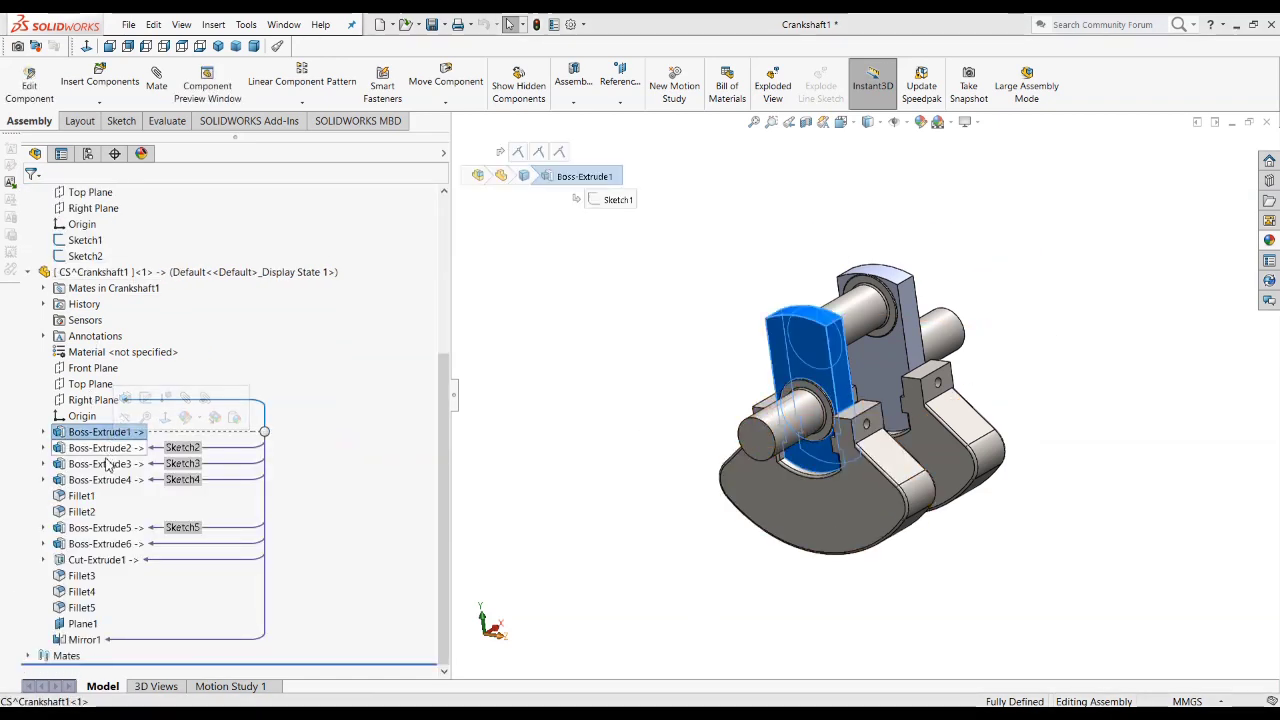
click(105, 448)
click(105, 464)
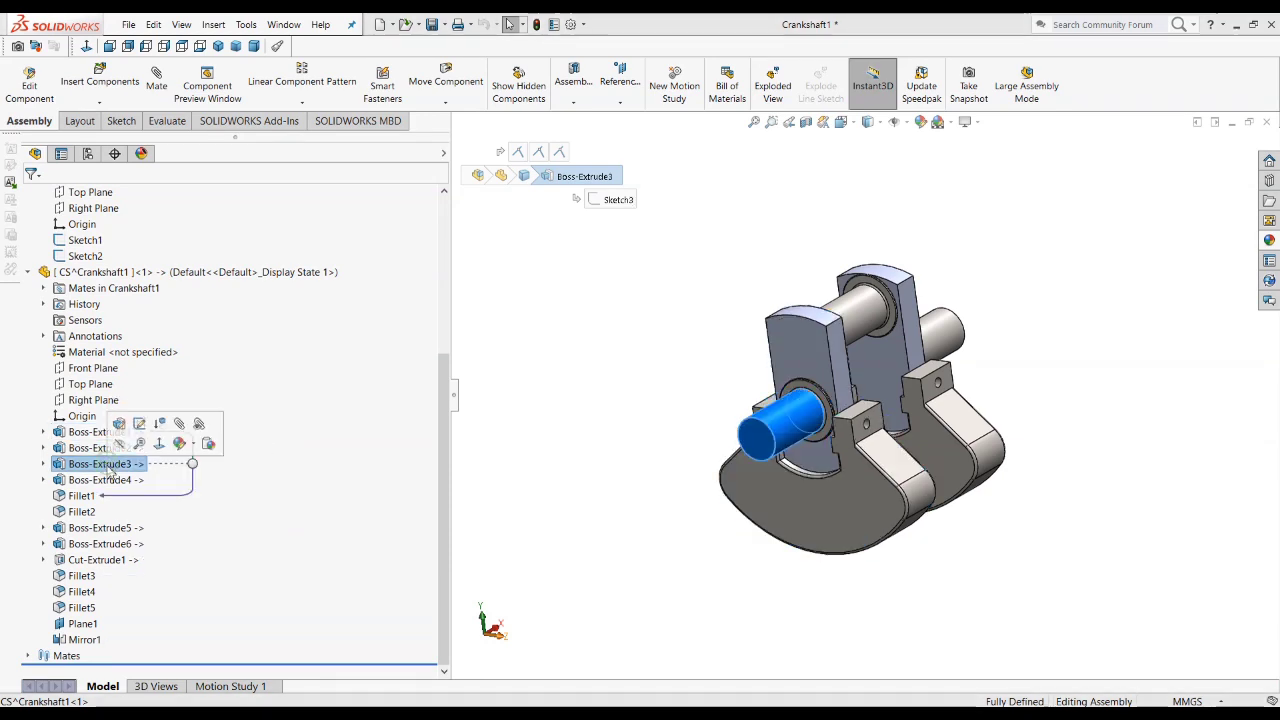
click(100, 480)
click(85, 496)
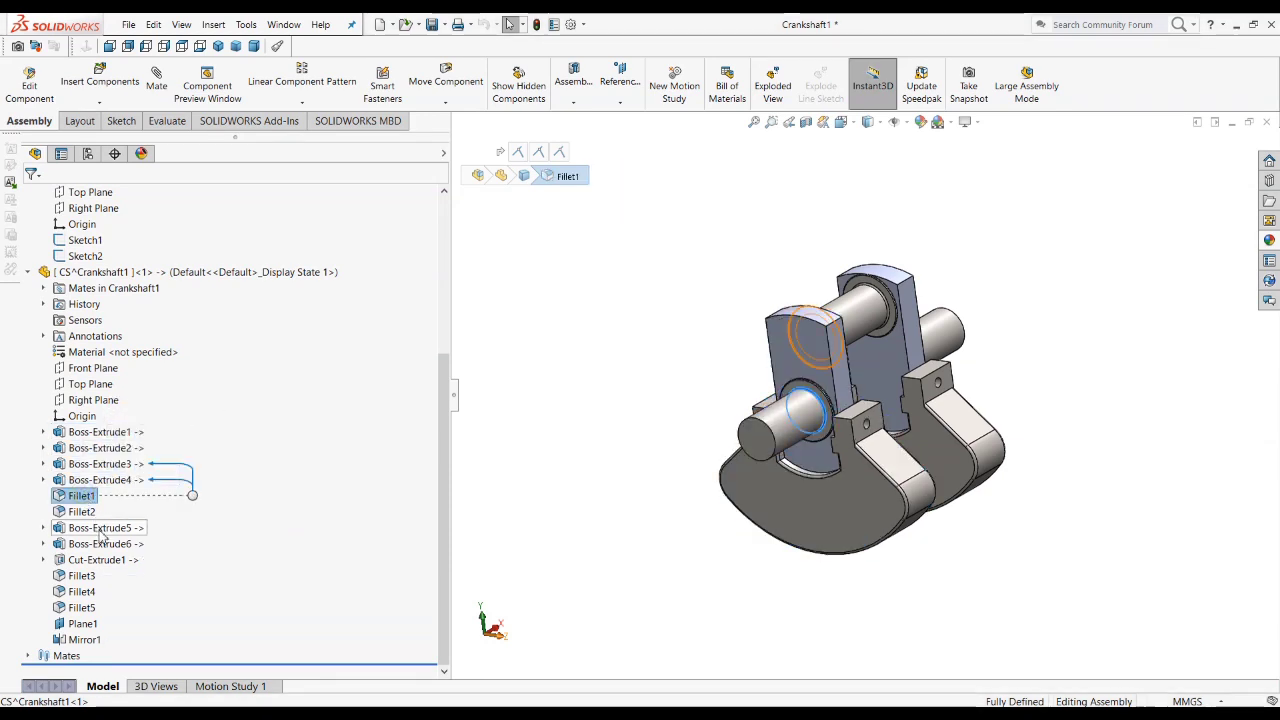
click(100, 528)
click(100, 544)
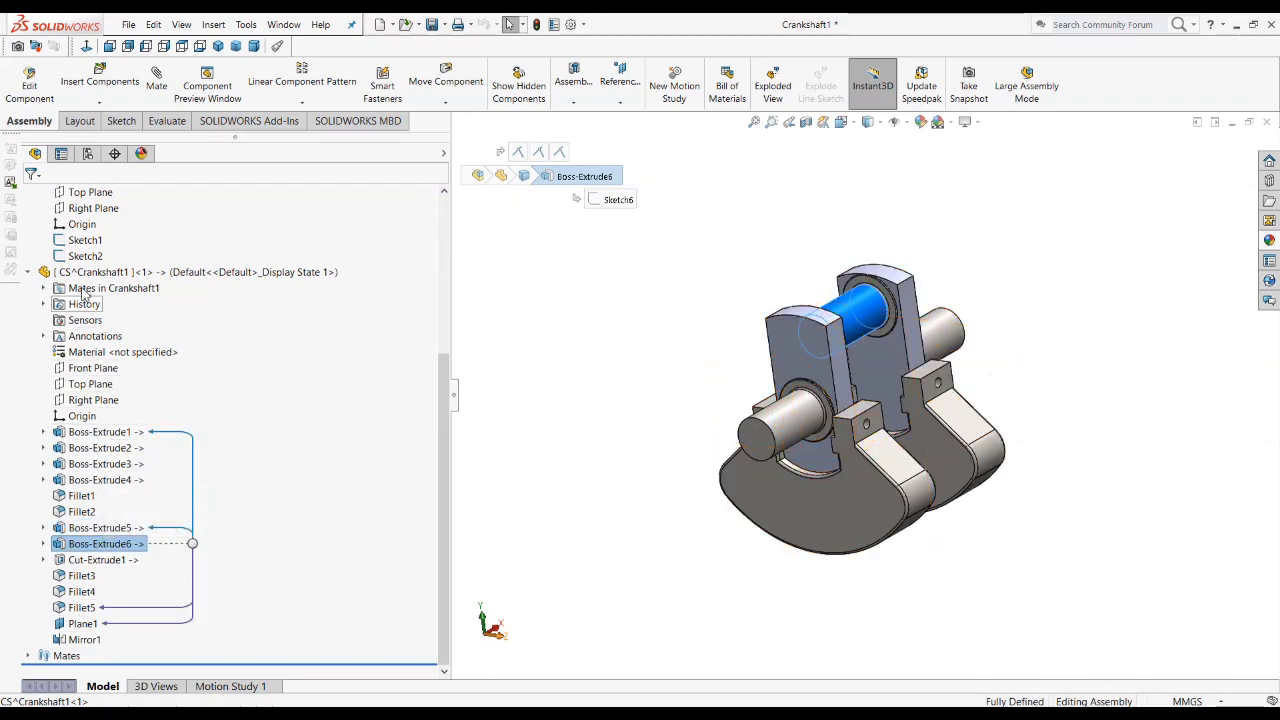
Step: Set the counterweight angle in the layout part's Sketch1 to 45° and rebuild the assembly
click(80, 242)
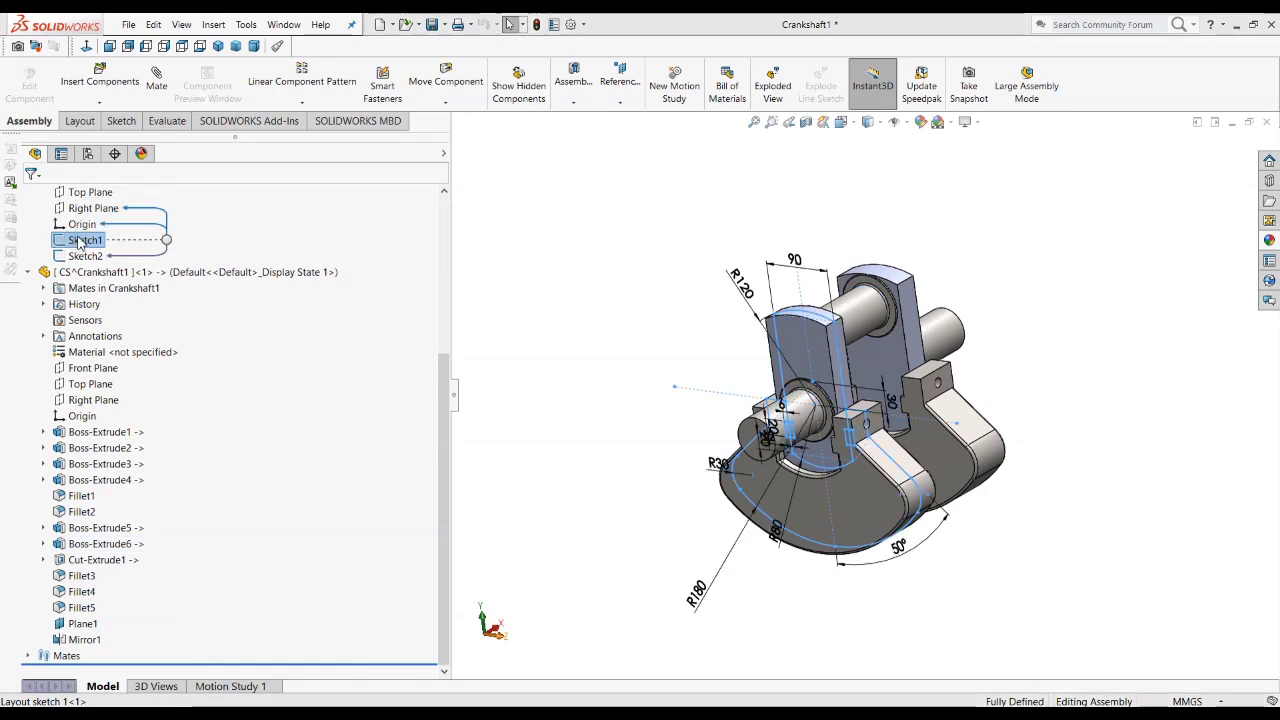
double_click(903, 551)
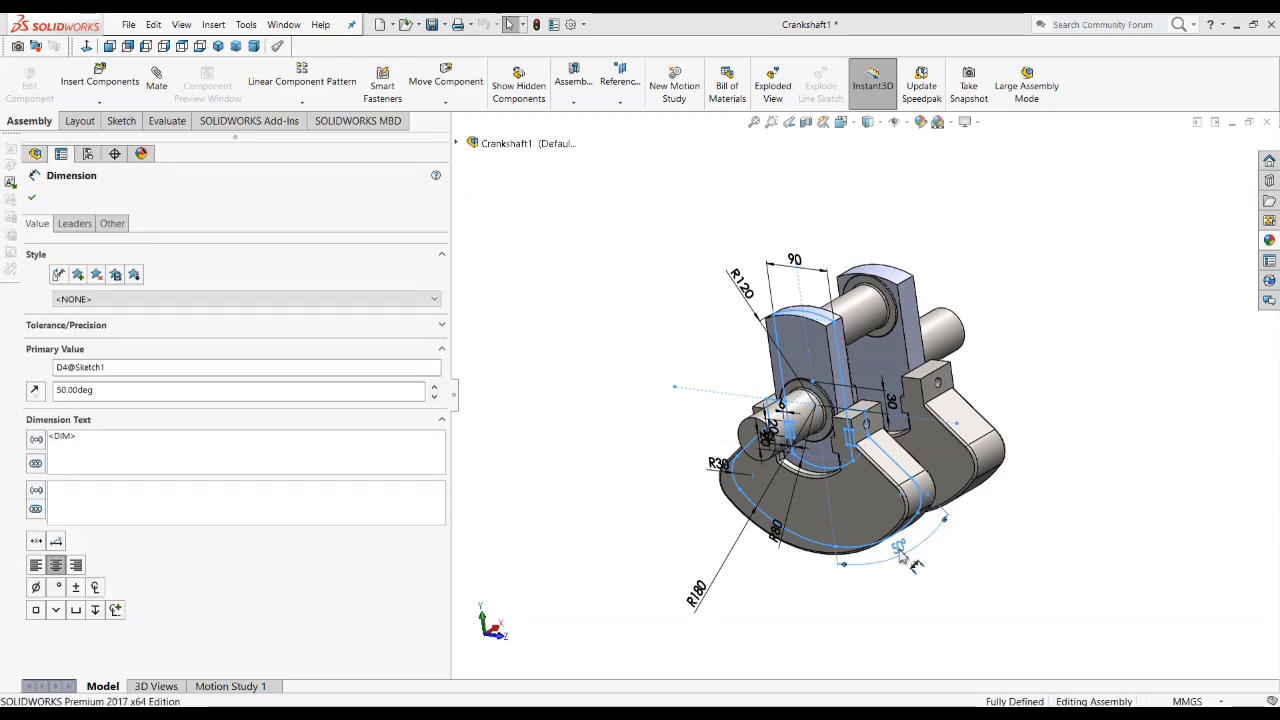
key(Return)
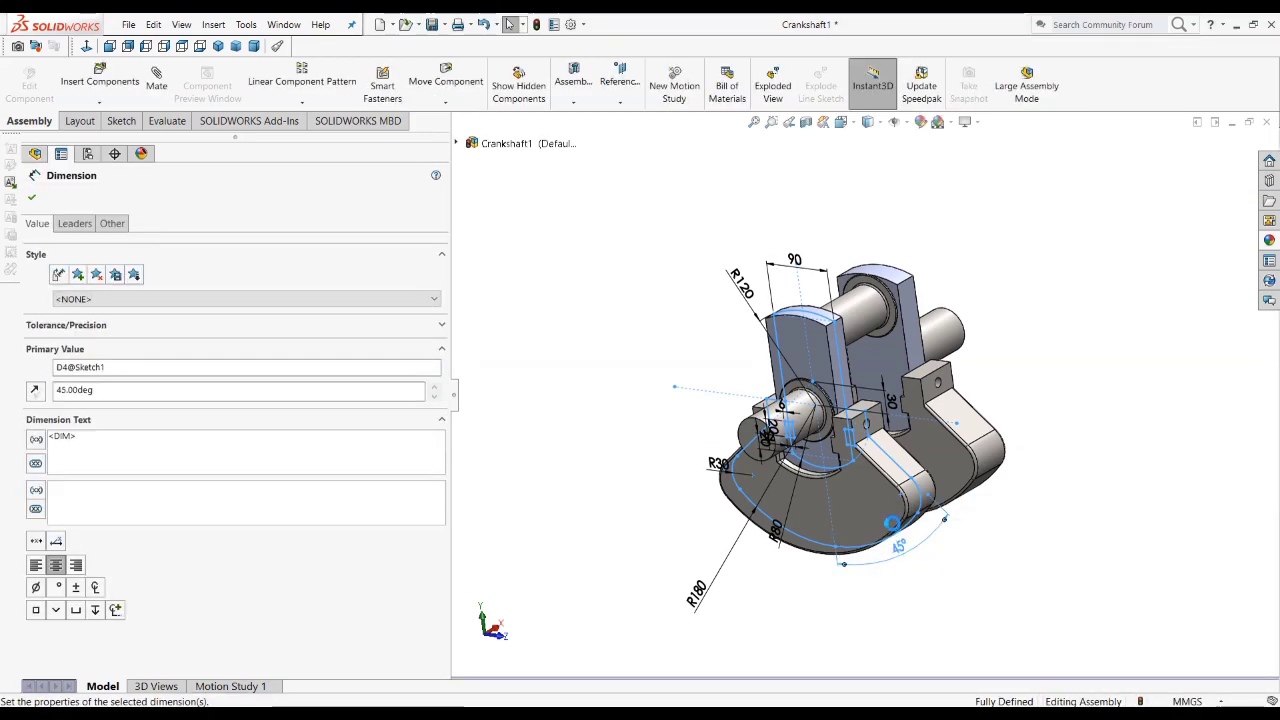
click(28, 199)
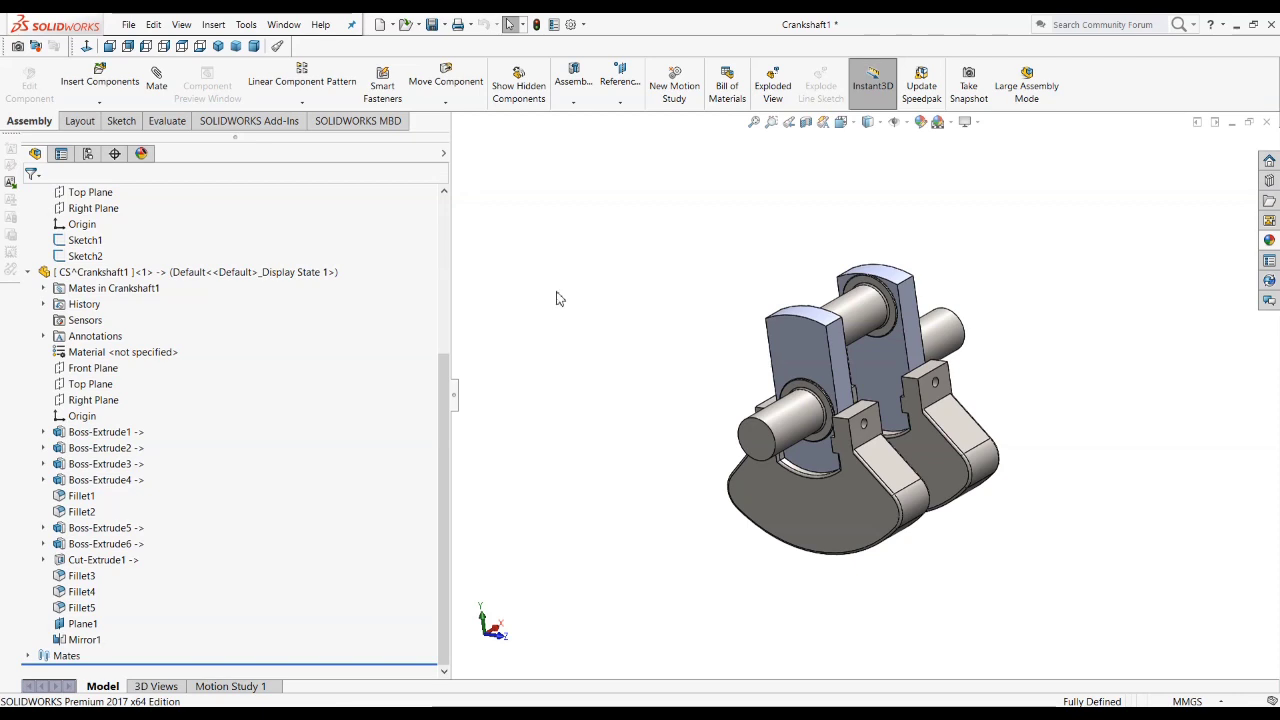
Step: Collapse both components in the tree and save the assembly with all modified parts, storing the CS part as an external file
click(28, 272)
click(28, 321)
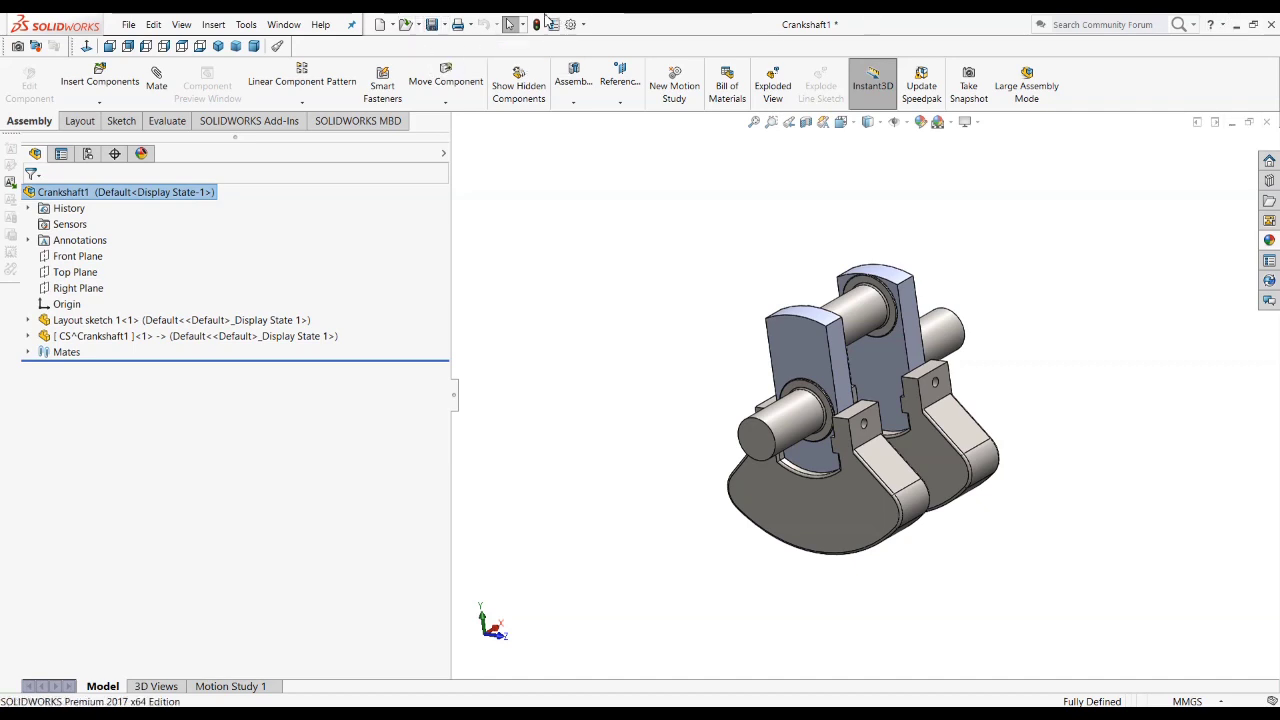
click(434, 25)
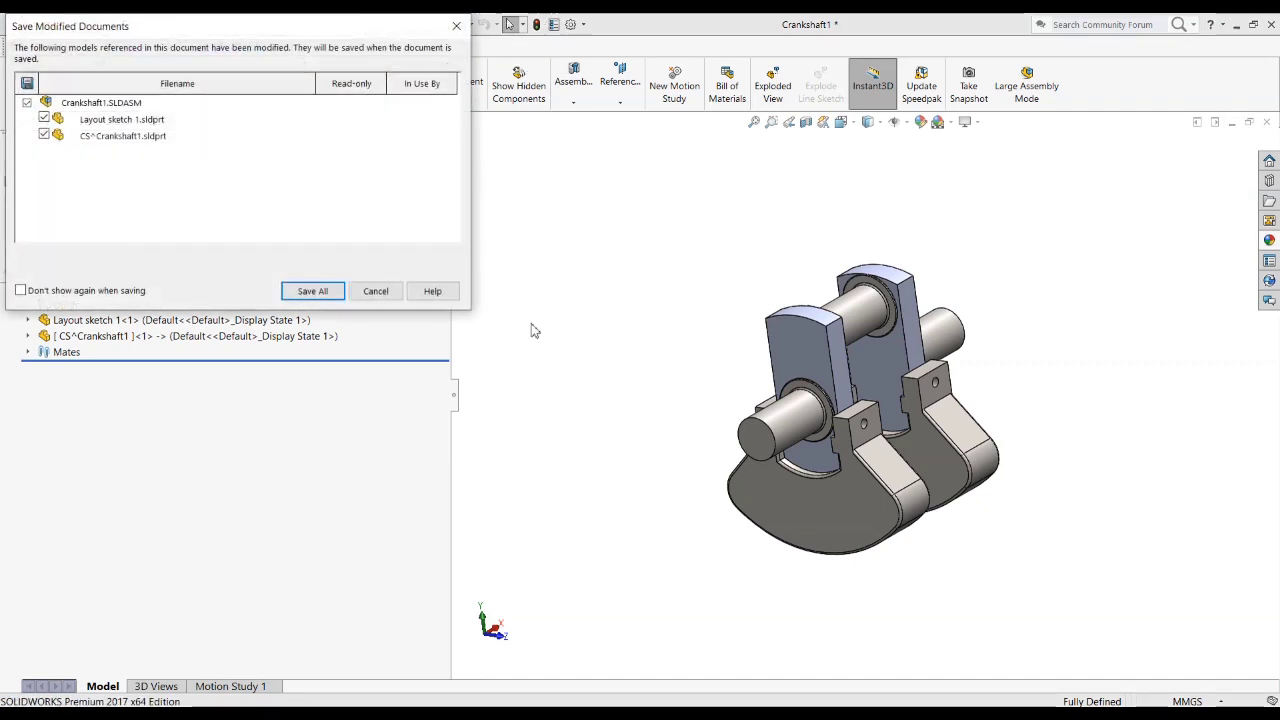
click(316, 287)
click(580, 272)
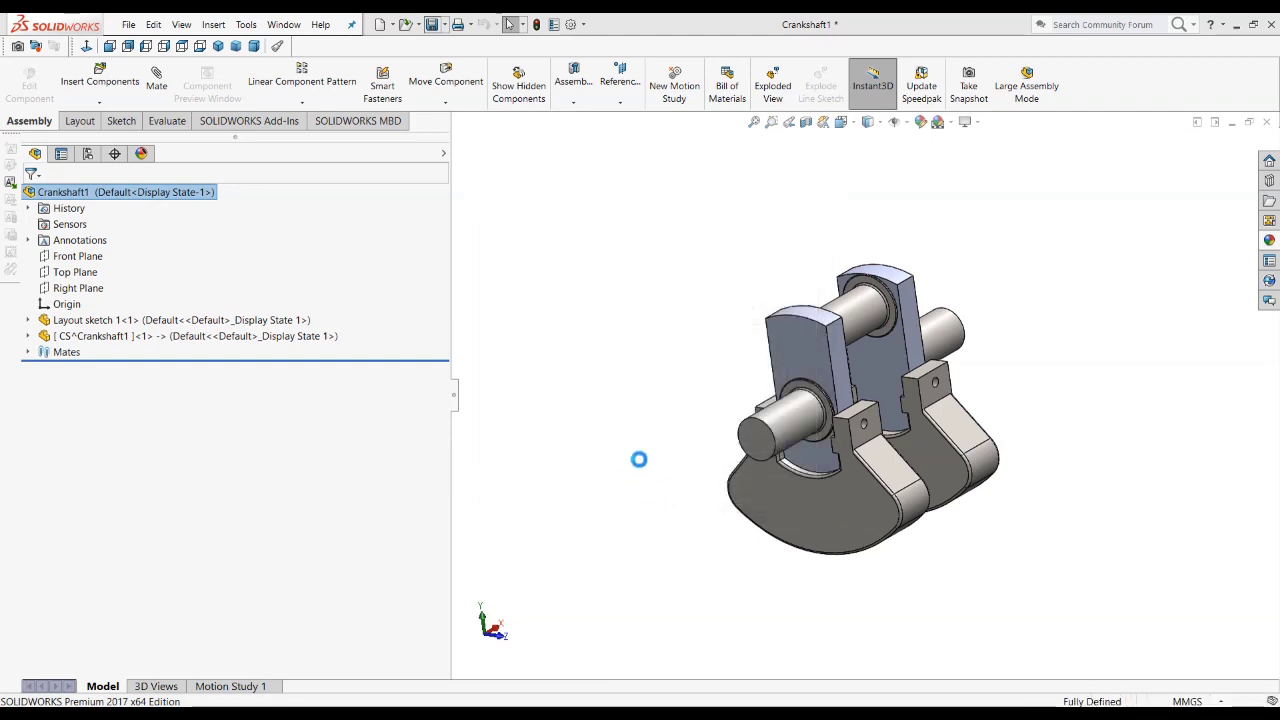
drag(388, 397, 329, 397)
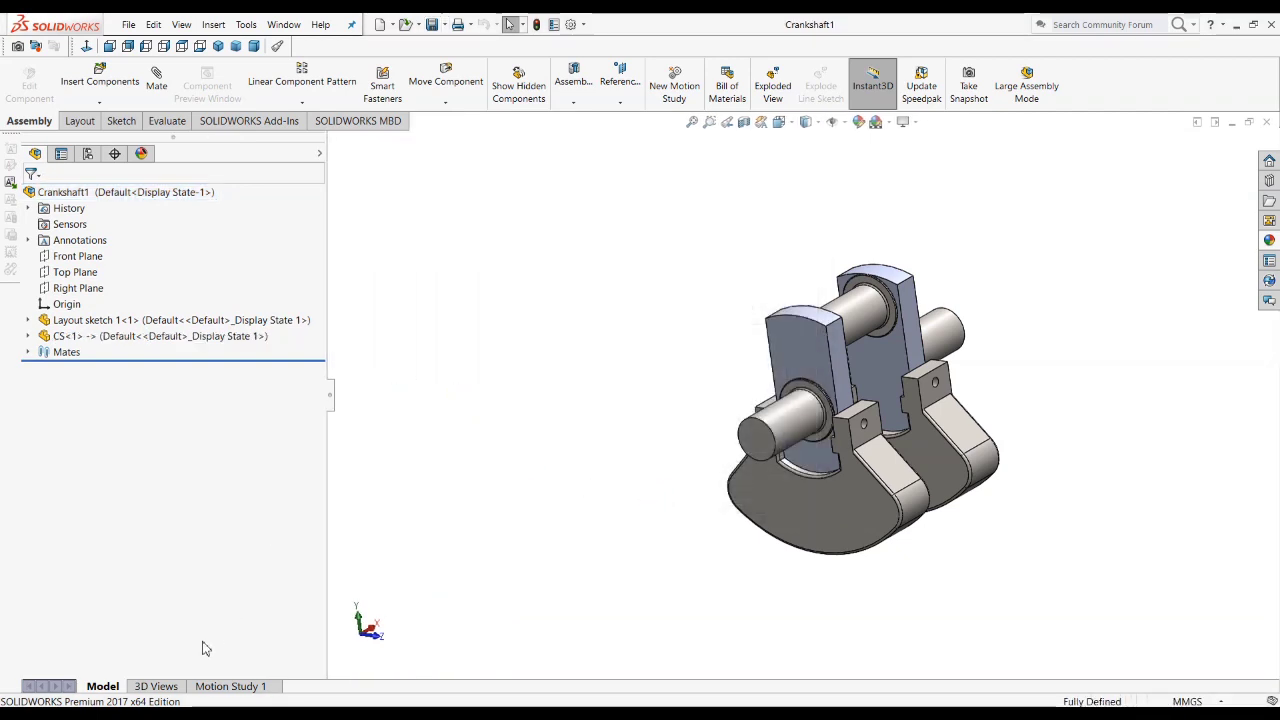
Step: Switch to File Explorer and open the Crankshaft1 folder on New Volume (D:) to check the saved files
mouse_move(188, 696)
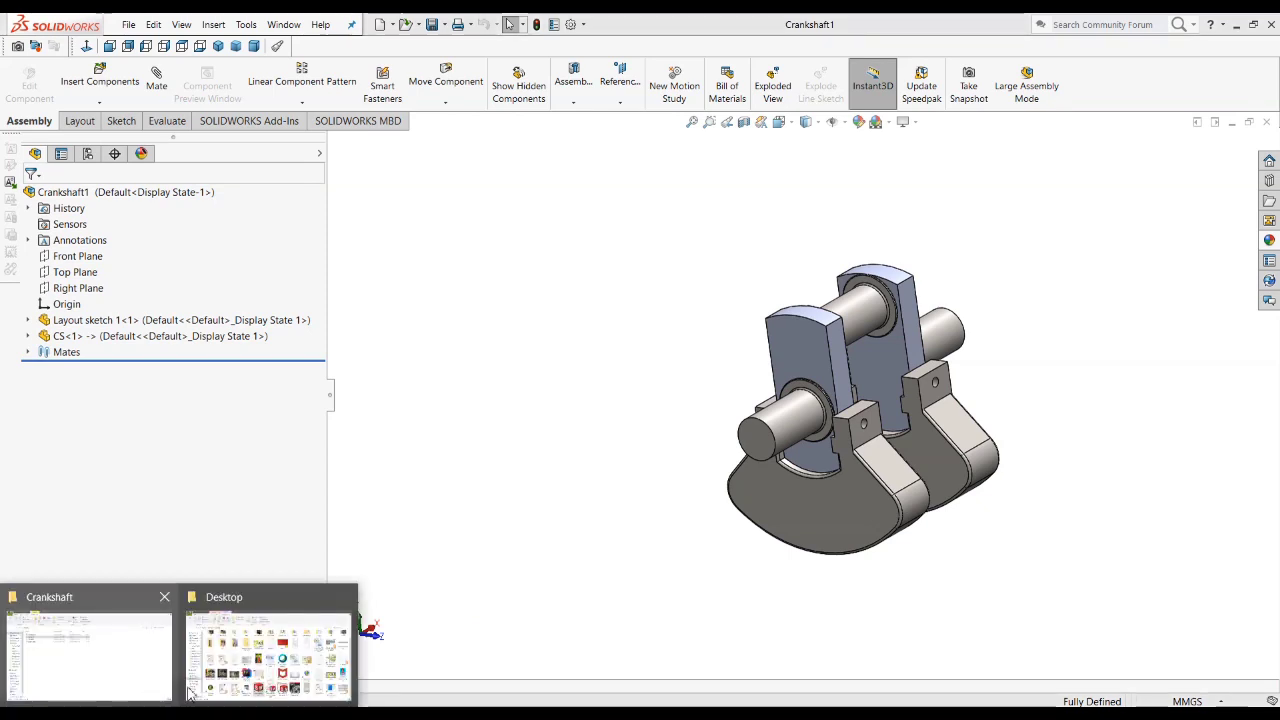
click(103, 660)
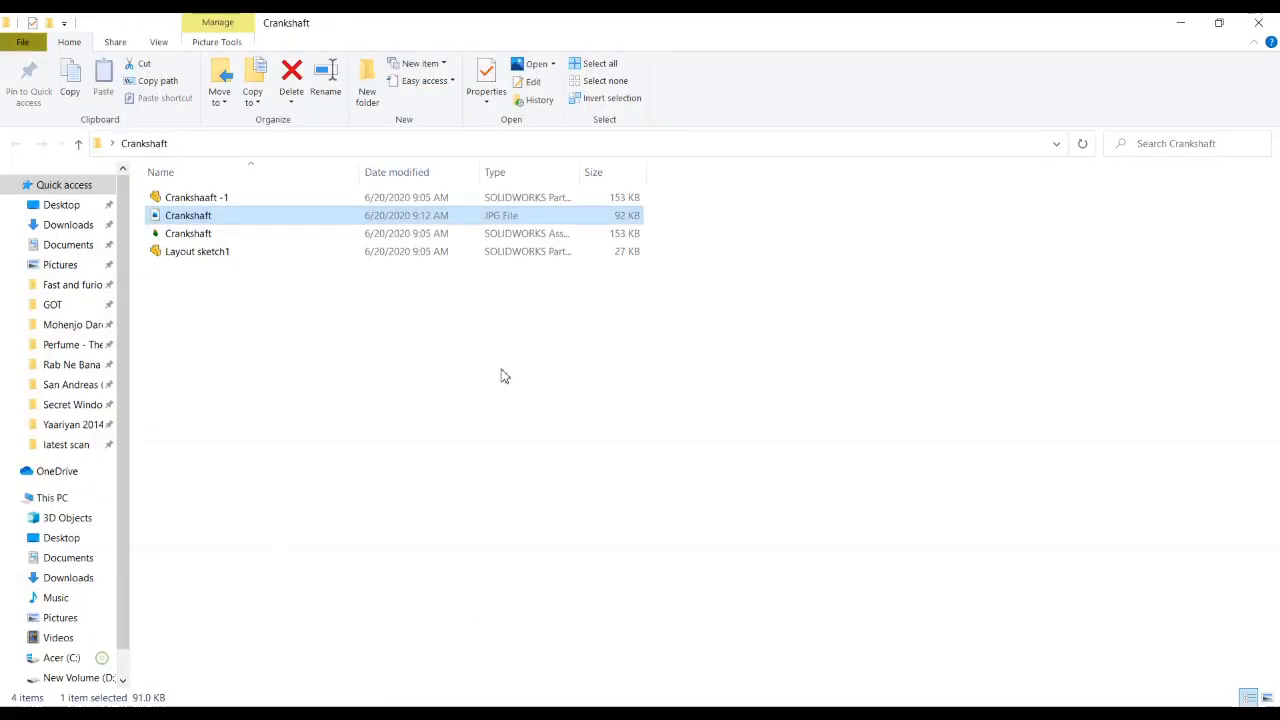
click(78, 144)
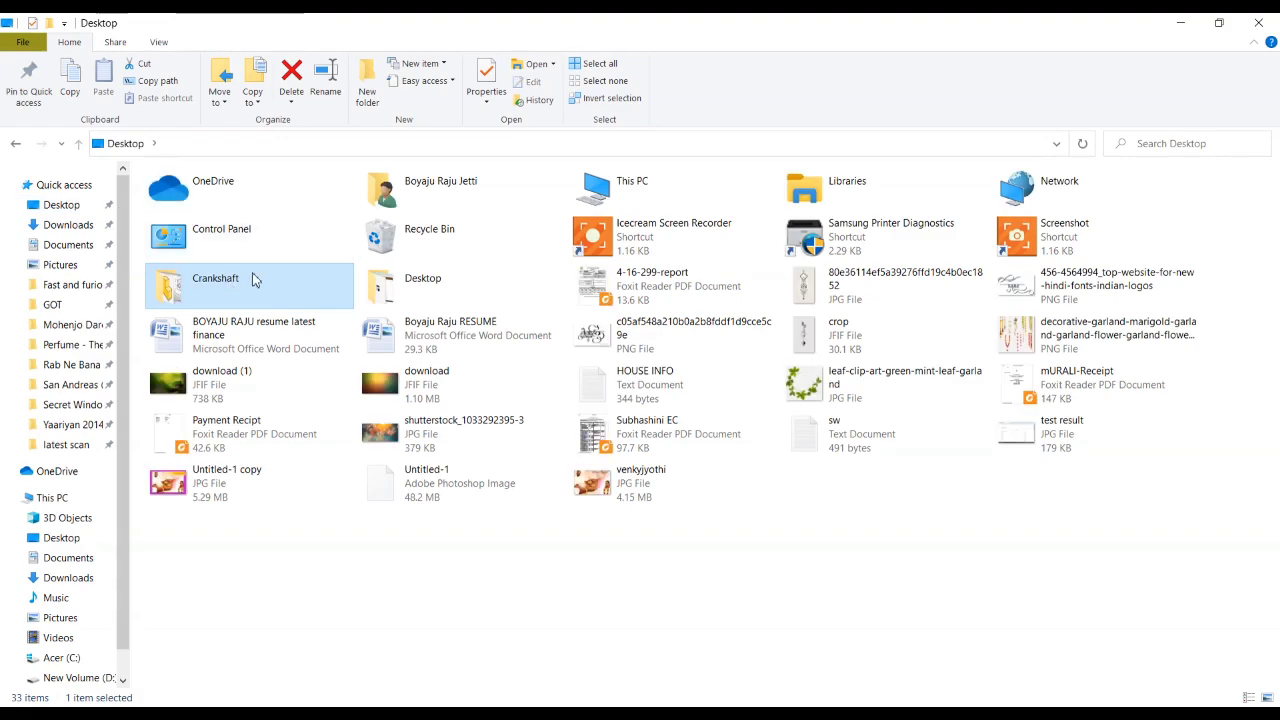
double_click(219, 300)
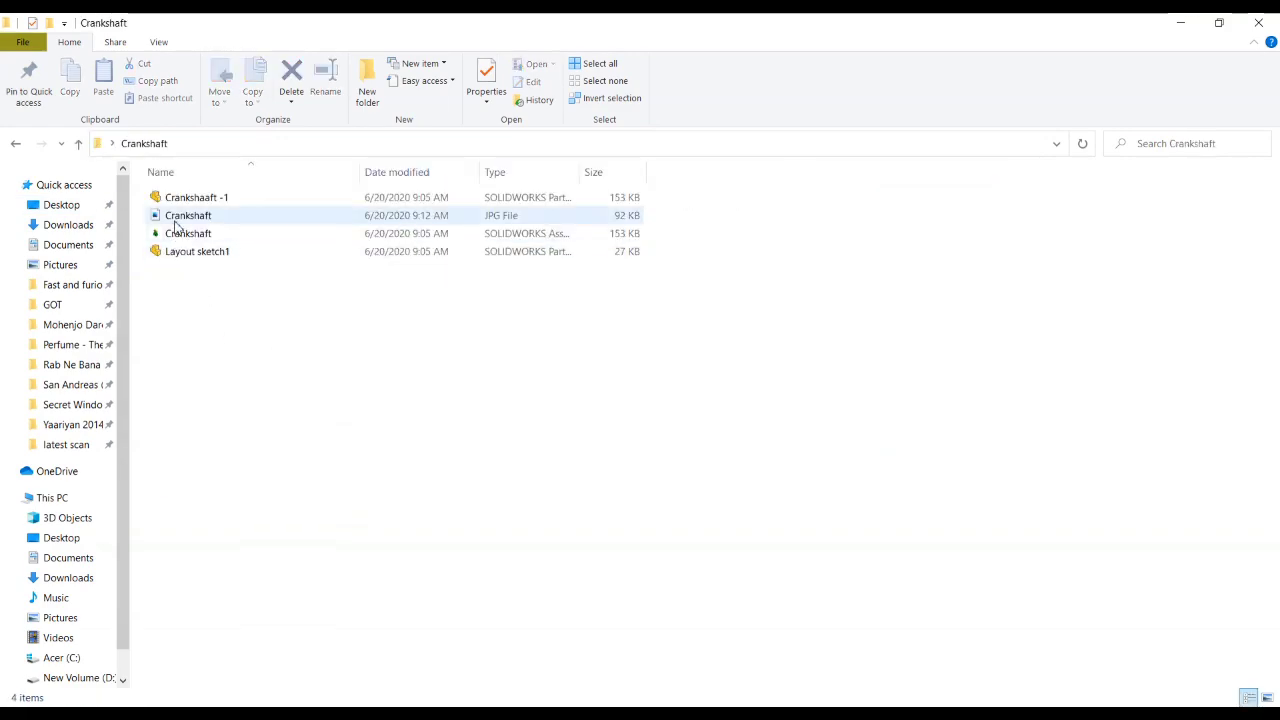
click(92, 682)
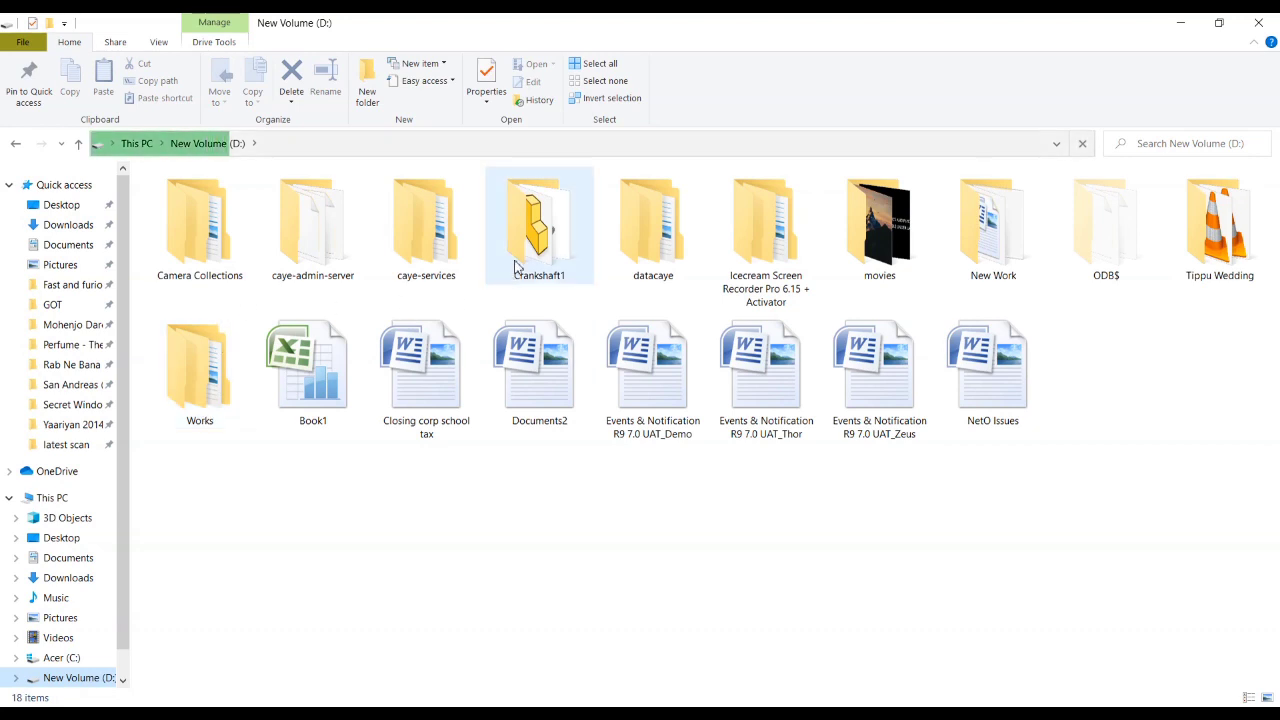
double_click(539, 225)
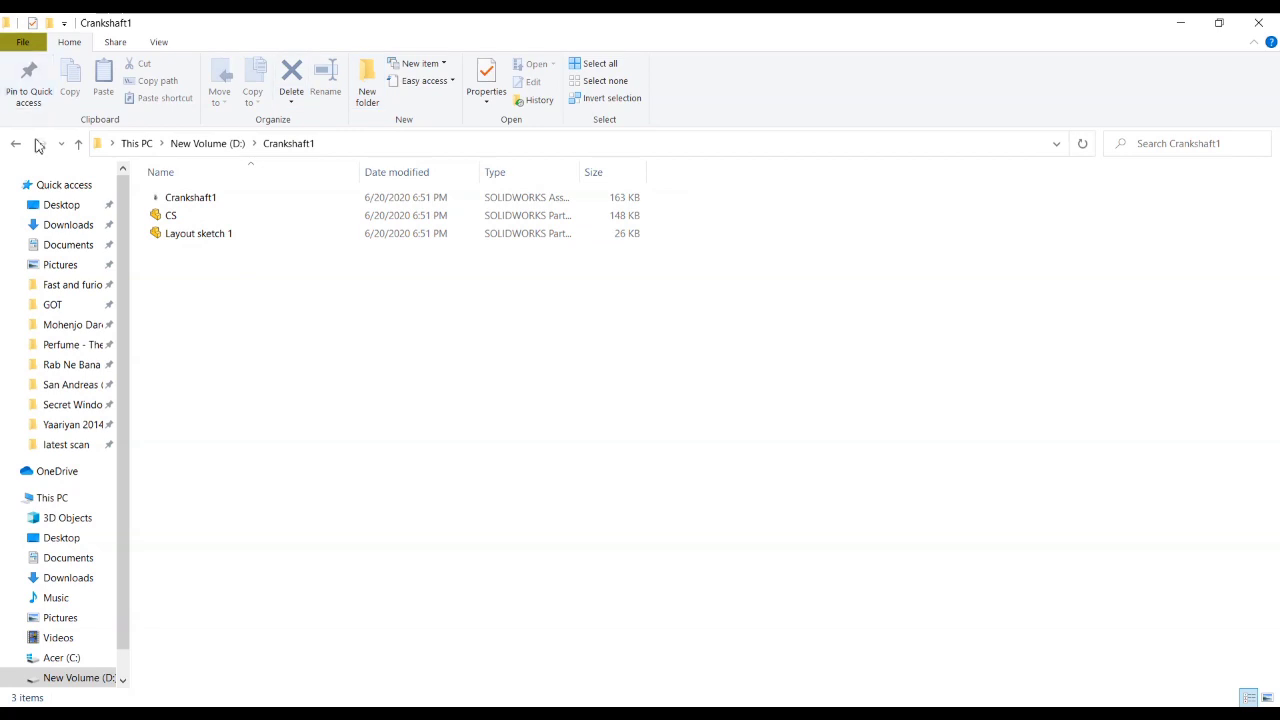
click(14, 145)
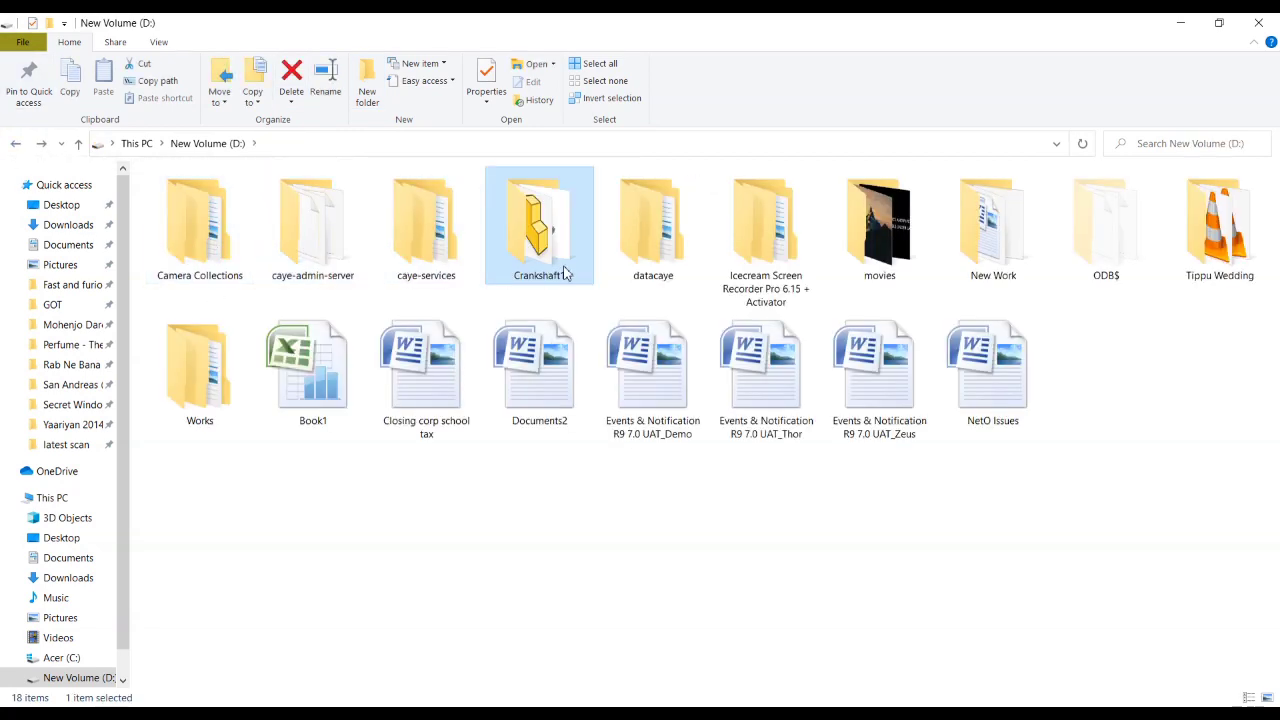
right_click(531, 254)
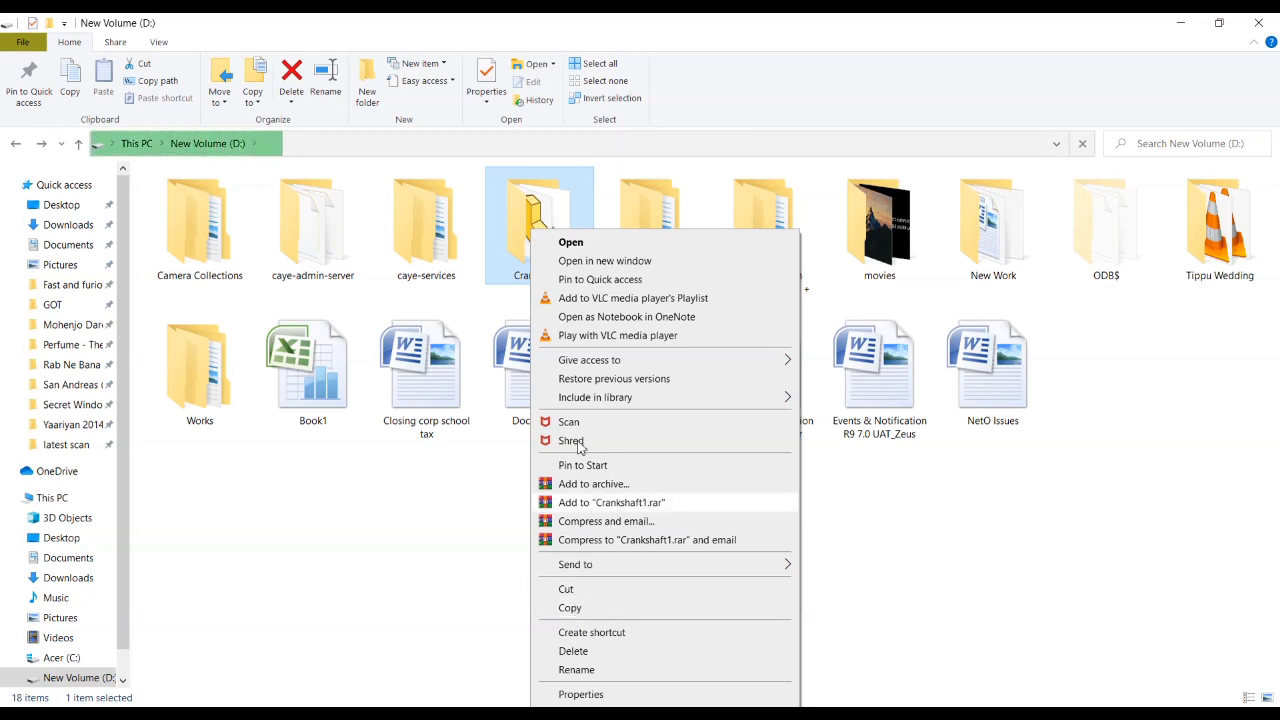
click(595, 246)
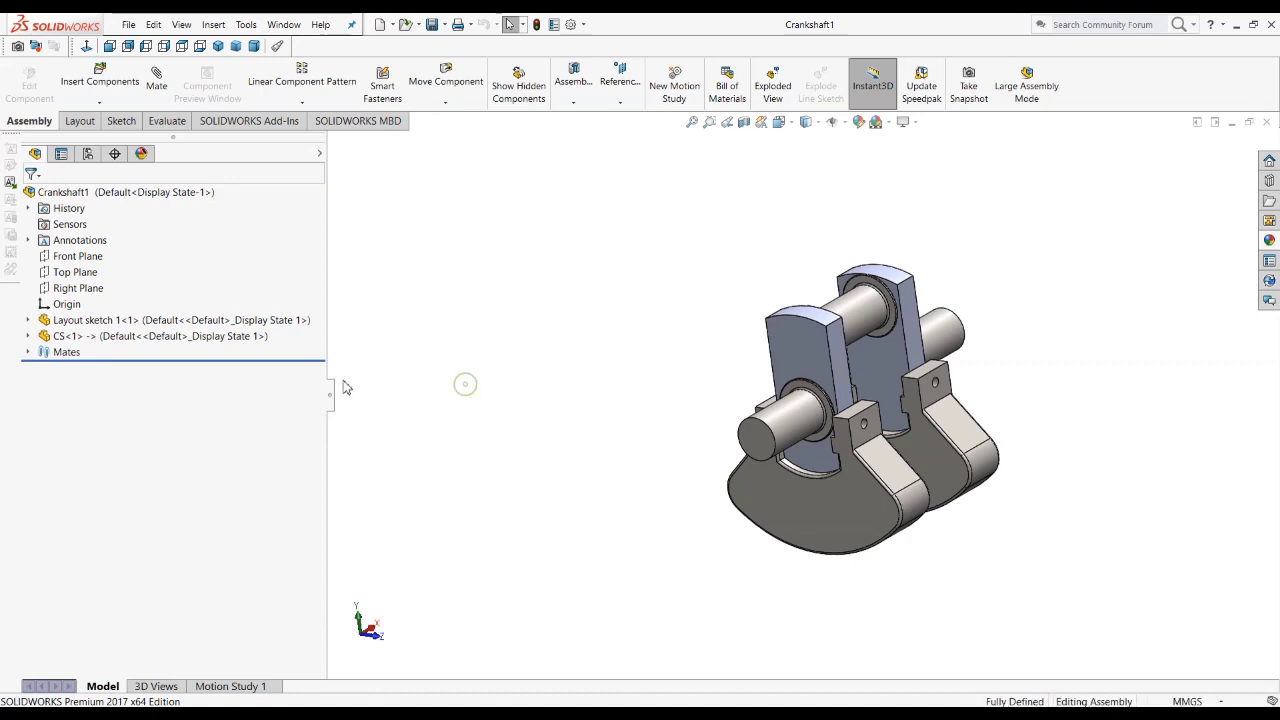
Step: Narrow the assembly's feature tree, then create a folder named M CS inside the Crankshaft1 folder in File Explorer
drag(329, 398, 181, 378)
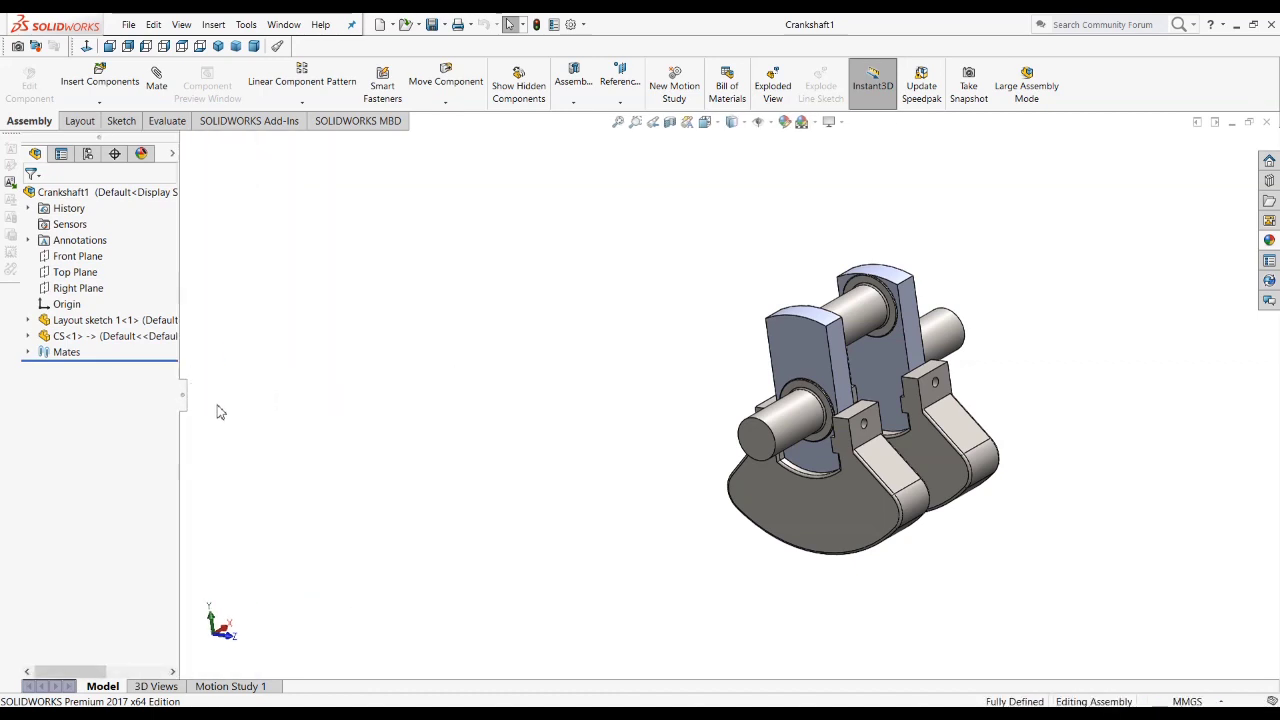
mouse_move(150, 705)
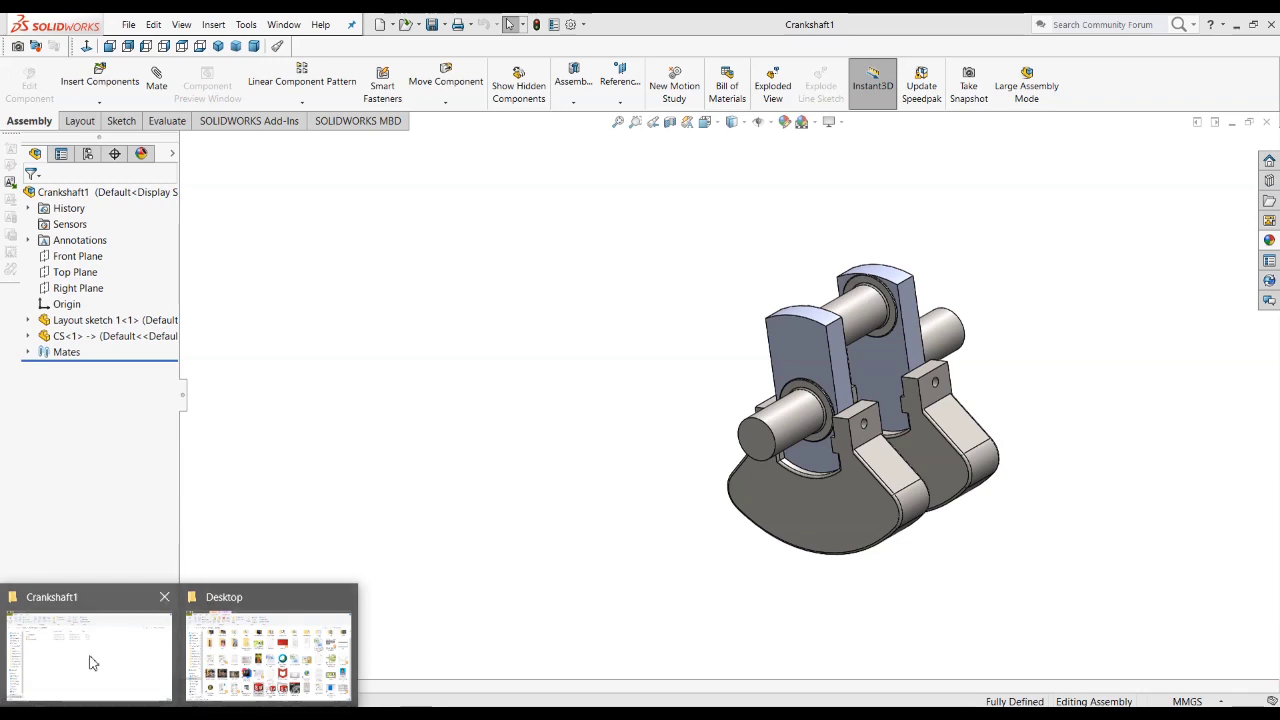
click(91, 657)
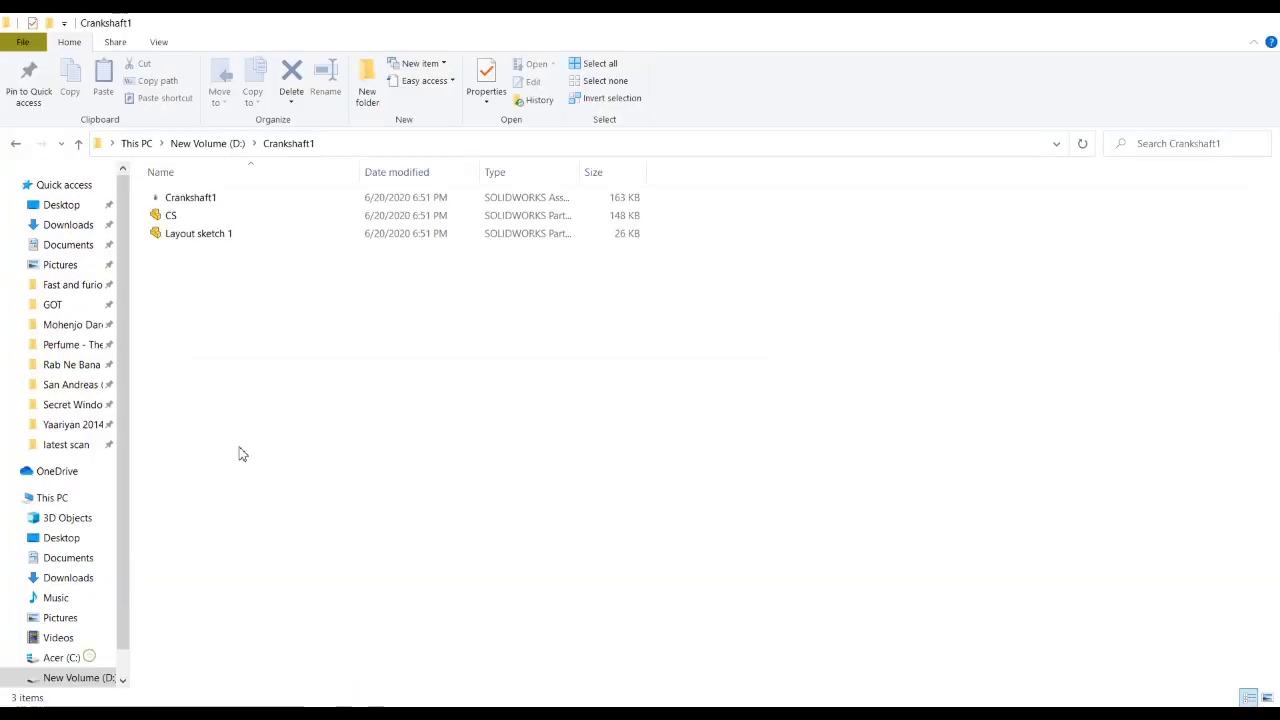
click(366, 88)
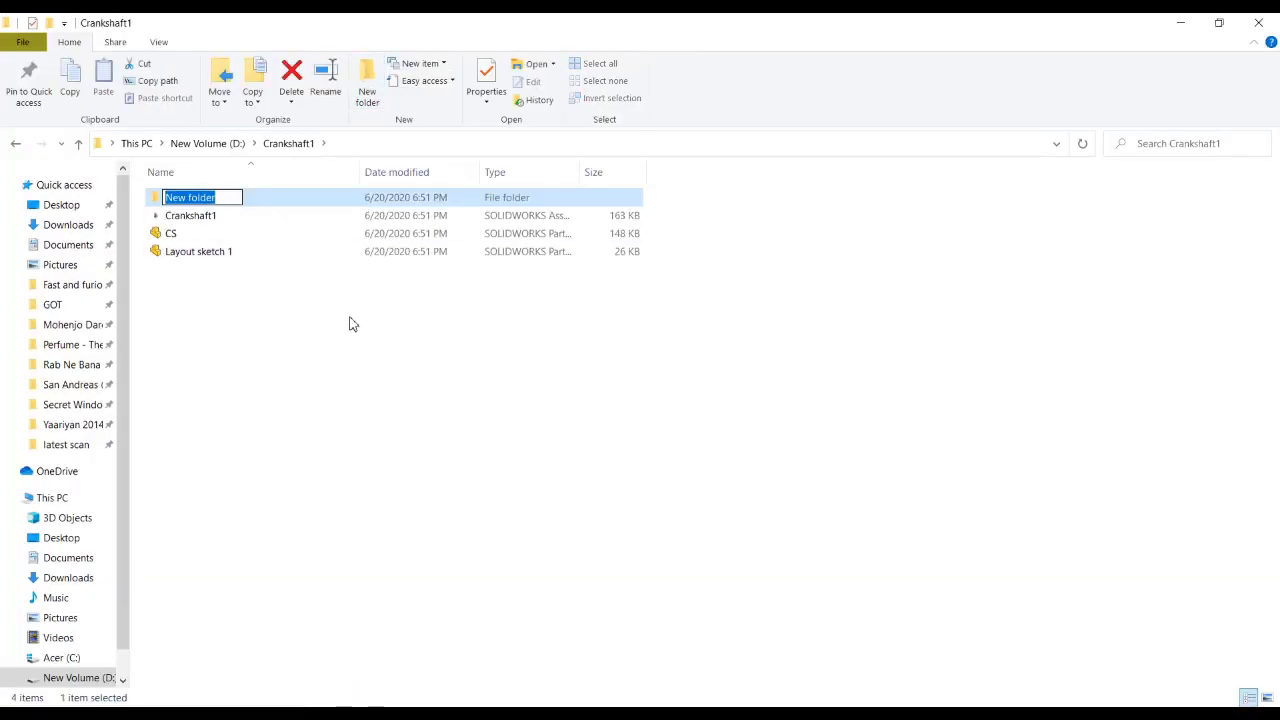
text(M)
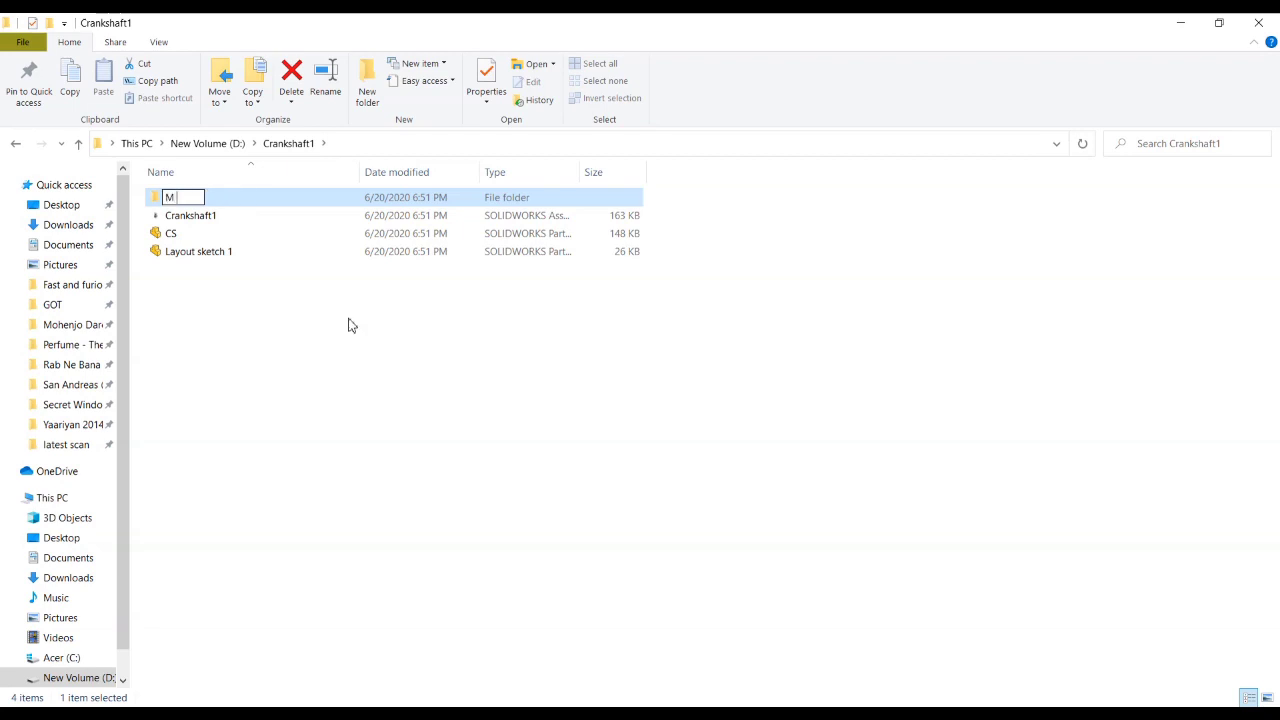
text( CS)
click(296, 420)
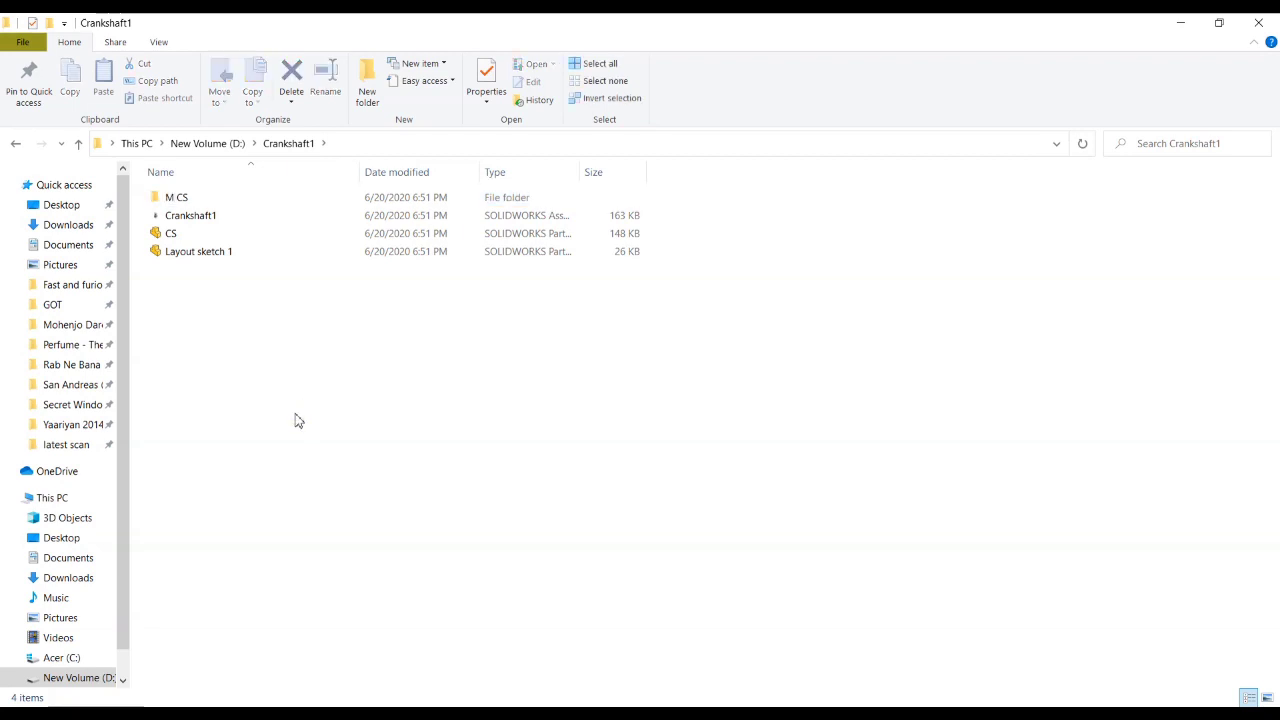
Step: Open the M CS folder and select its full path for copying
double_click(180, 203)
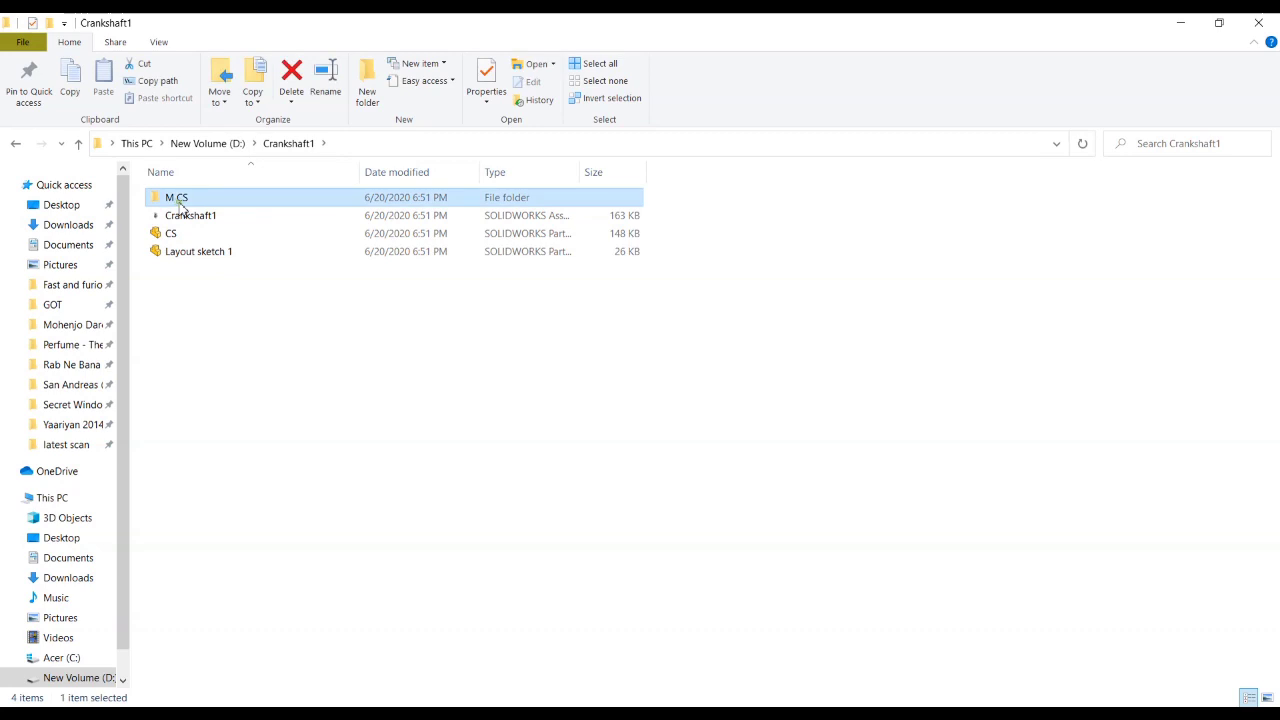
click(372, 143)
key(ctrl+c)
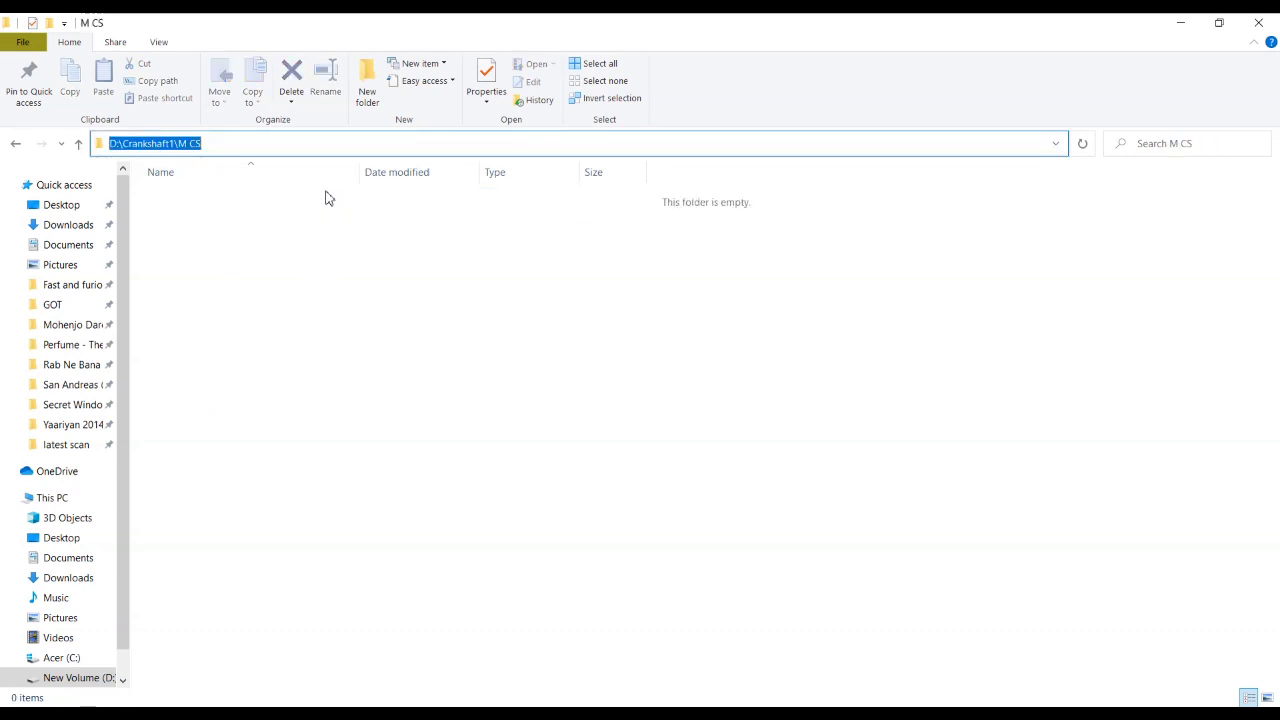
click(335, 273)
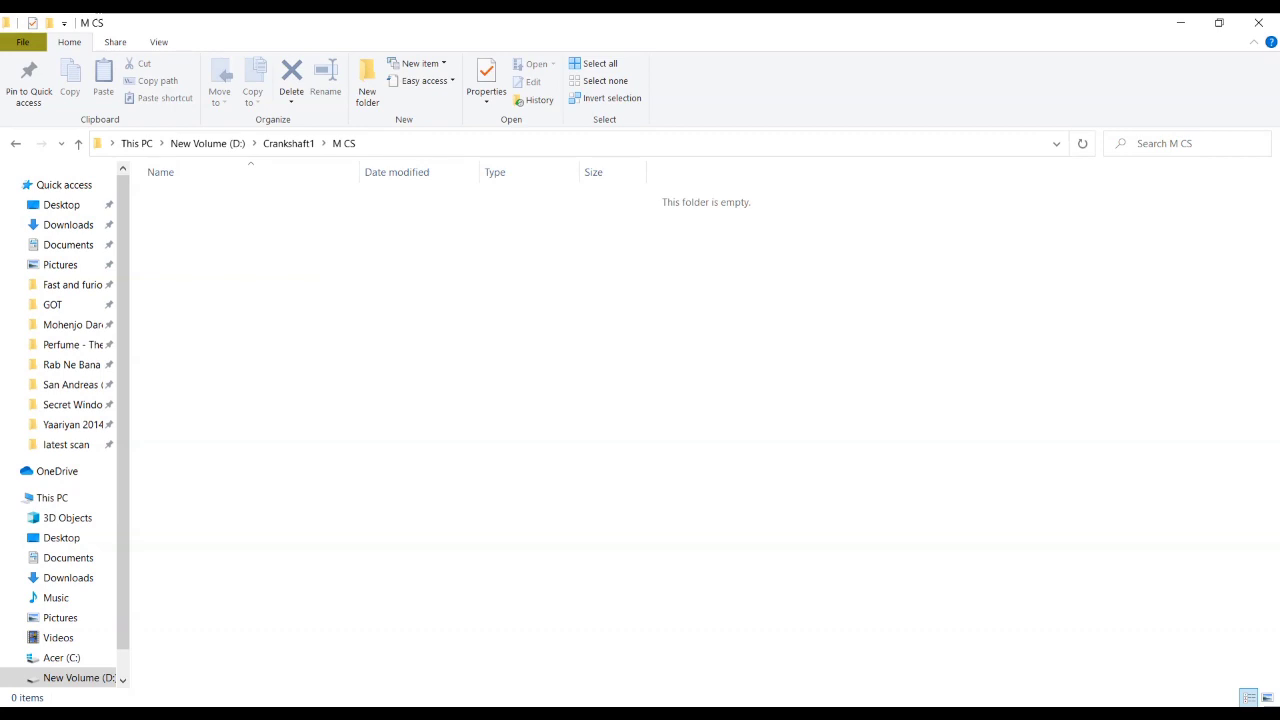
Step: Switch to SOLIDWORKS and start Pack and Go for the Crankshaft1 assembly
key(alt+Tab)
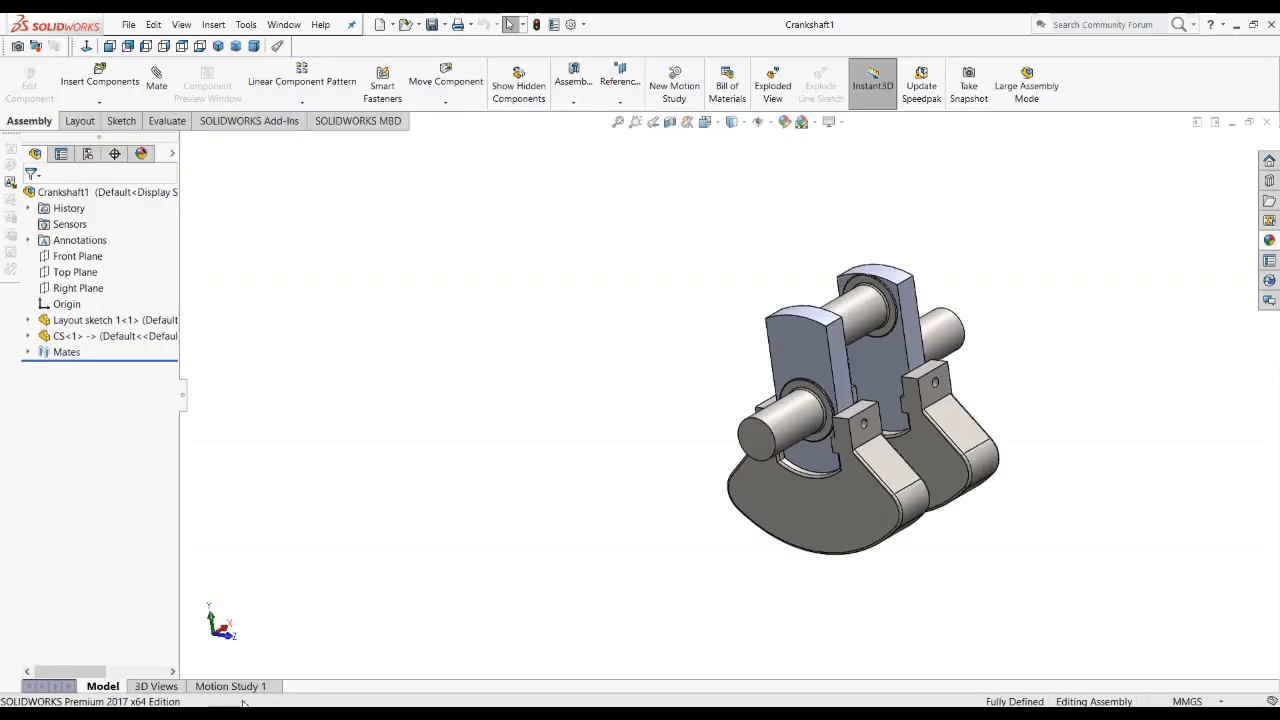
click(128, 26)
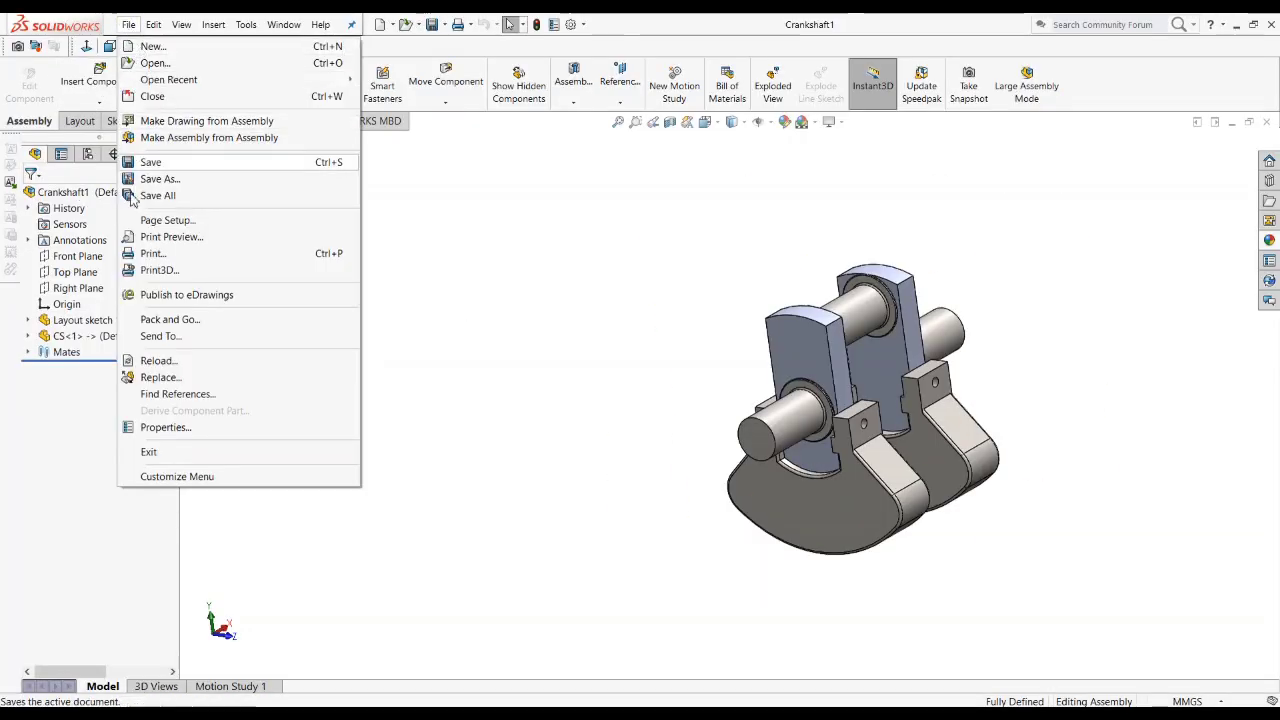
click(141, 322)
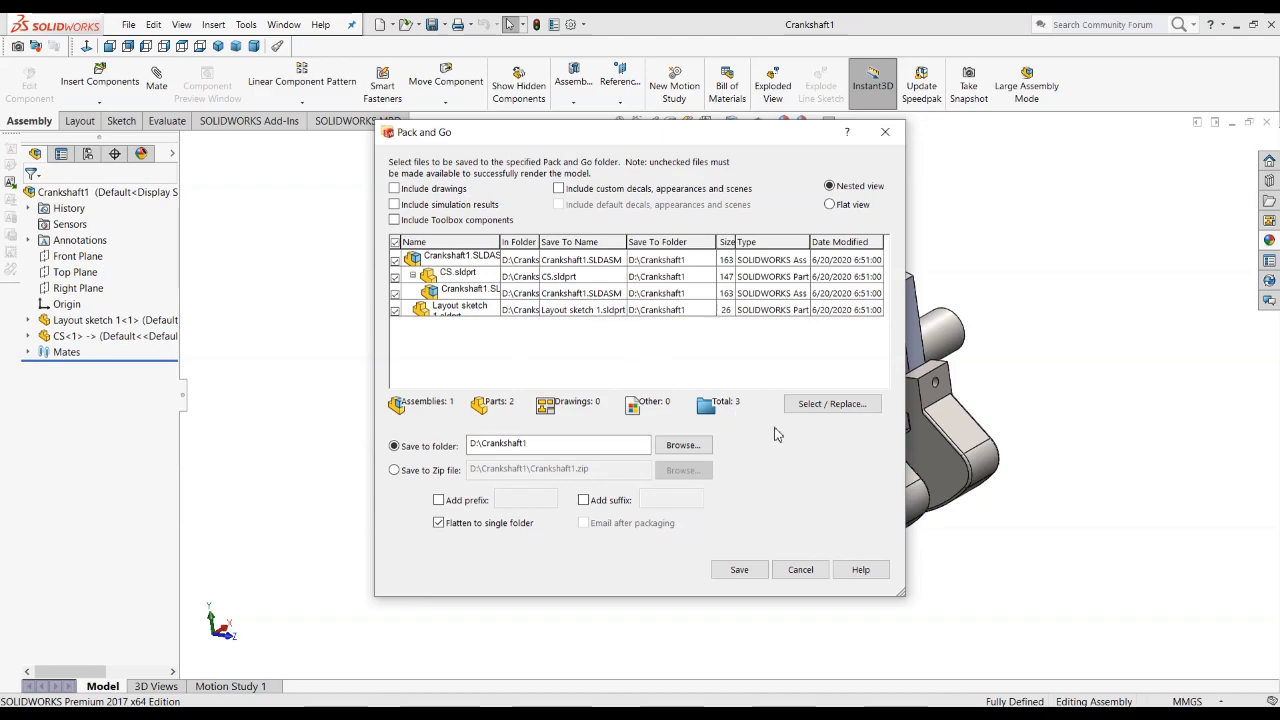
click(809, 414)
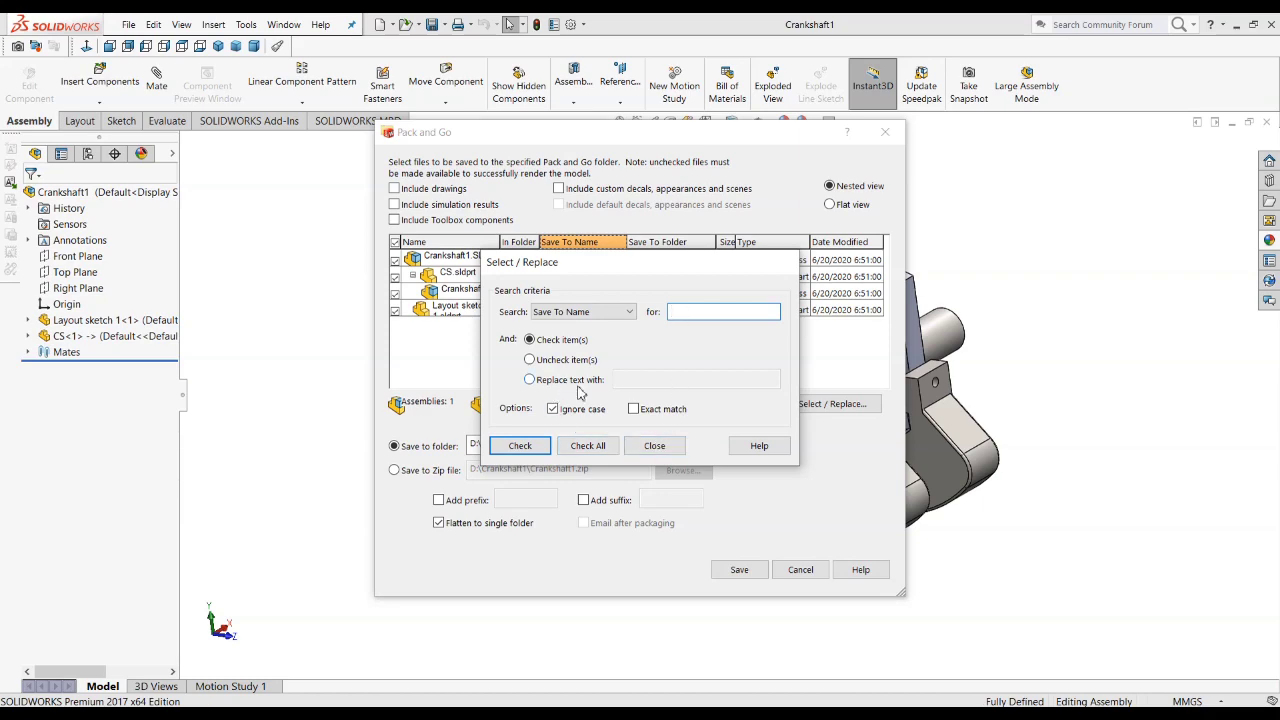
click(654, 445)
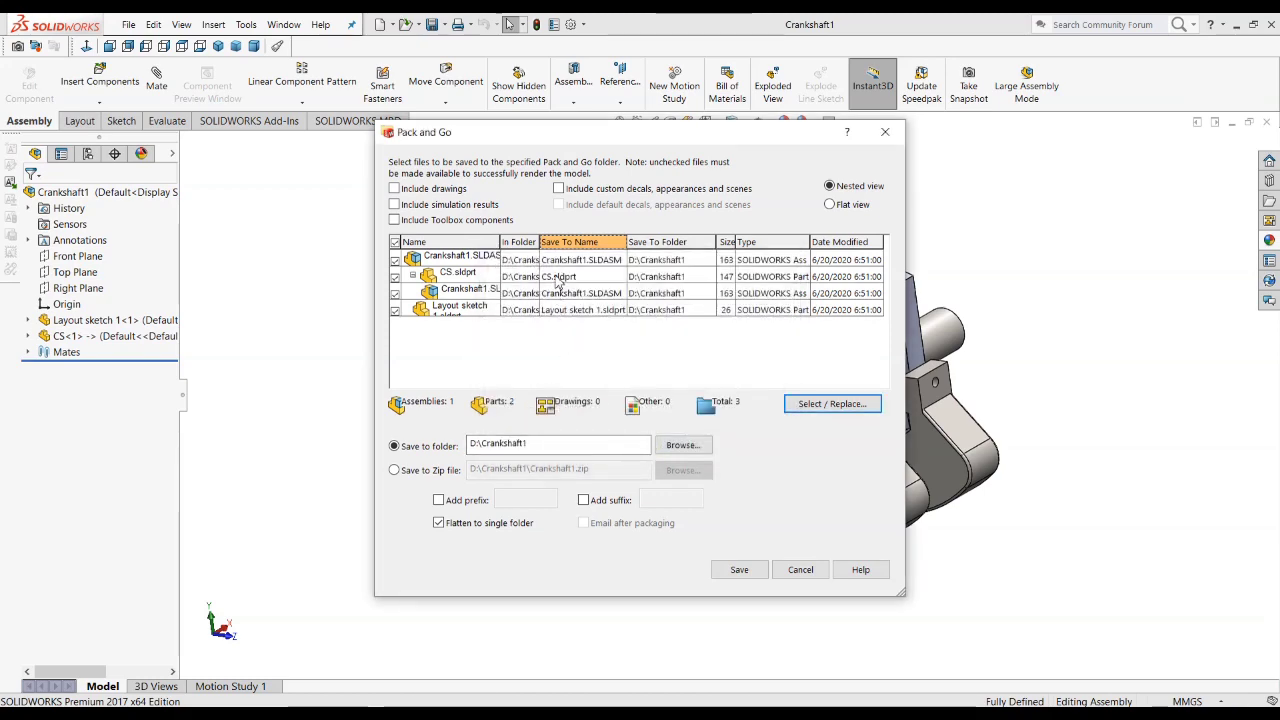
click(820, 408)
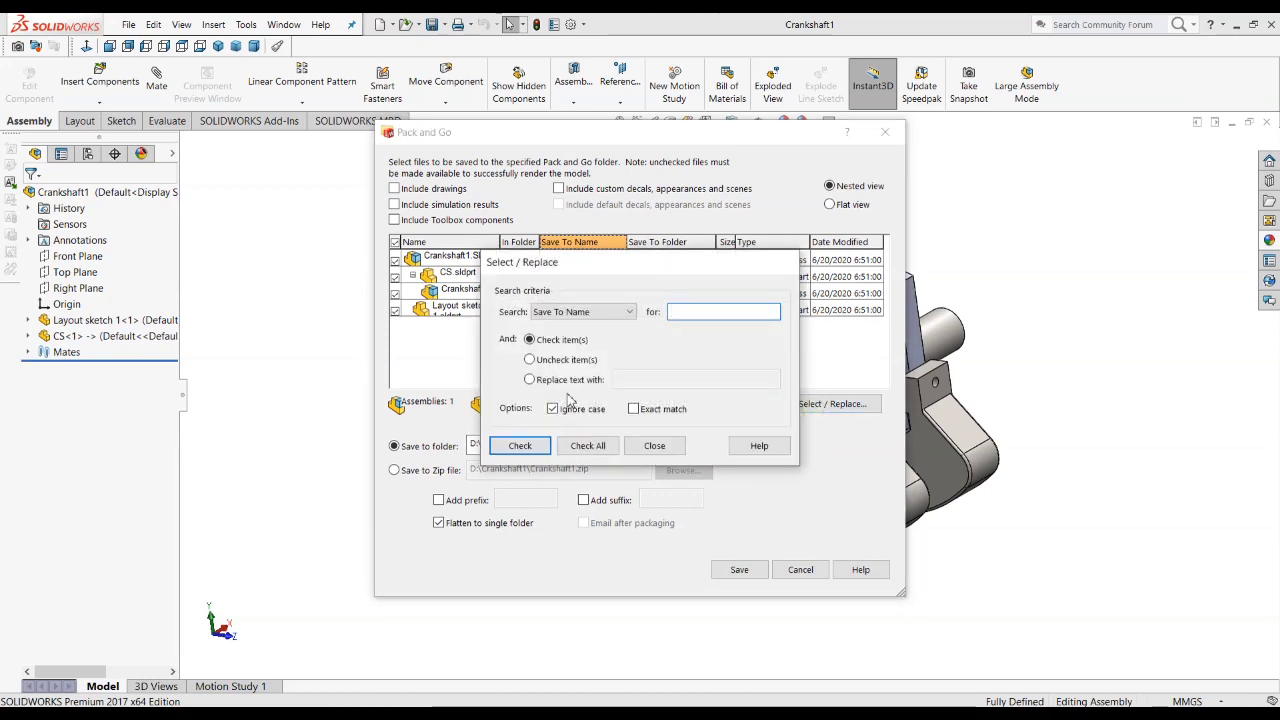
click(559, 384)
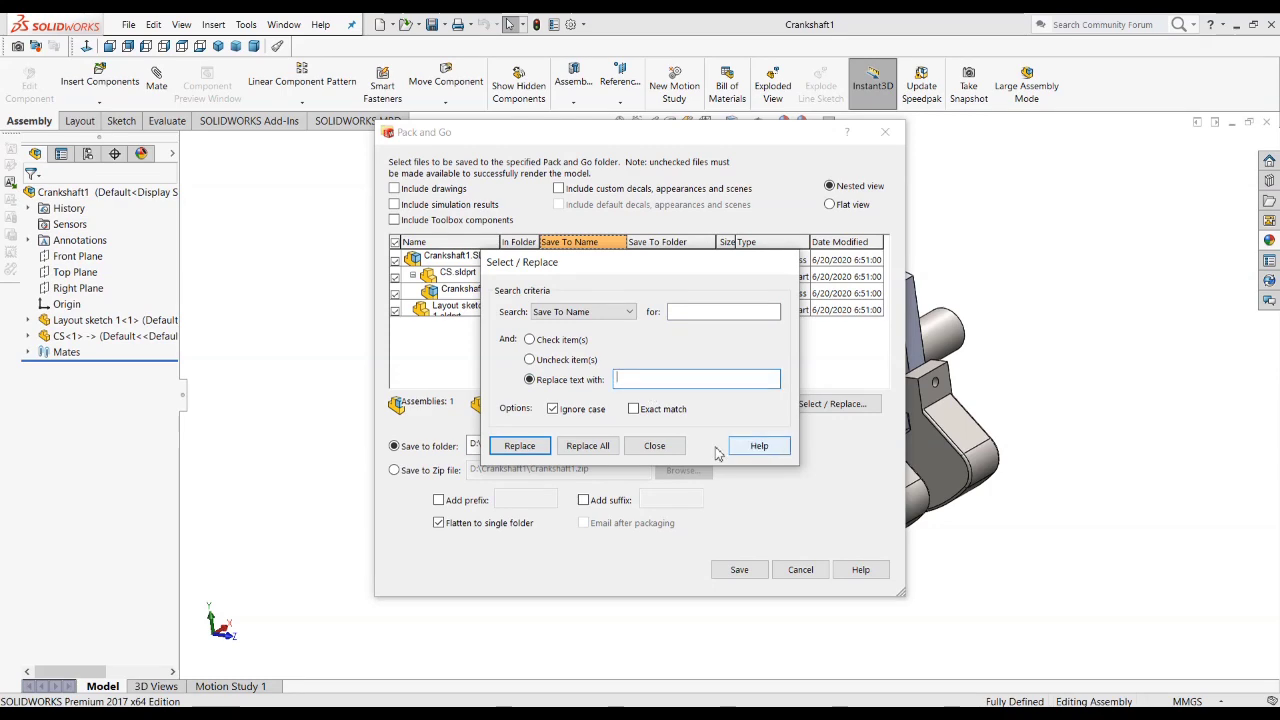
click(654, 445)
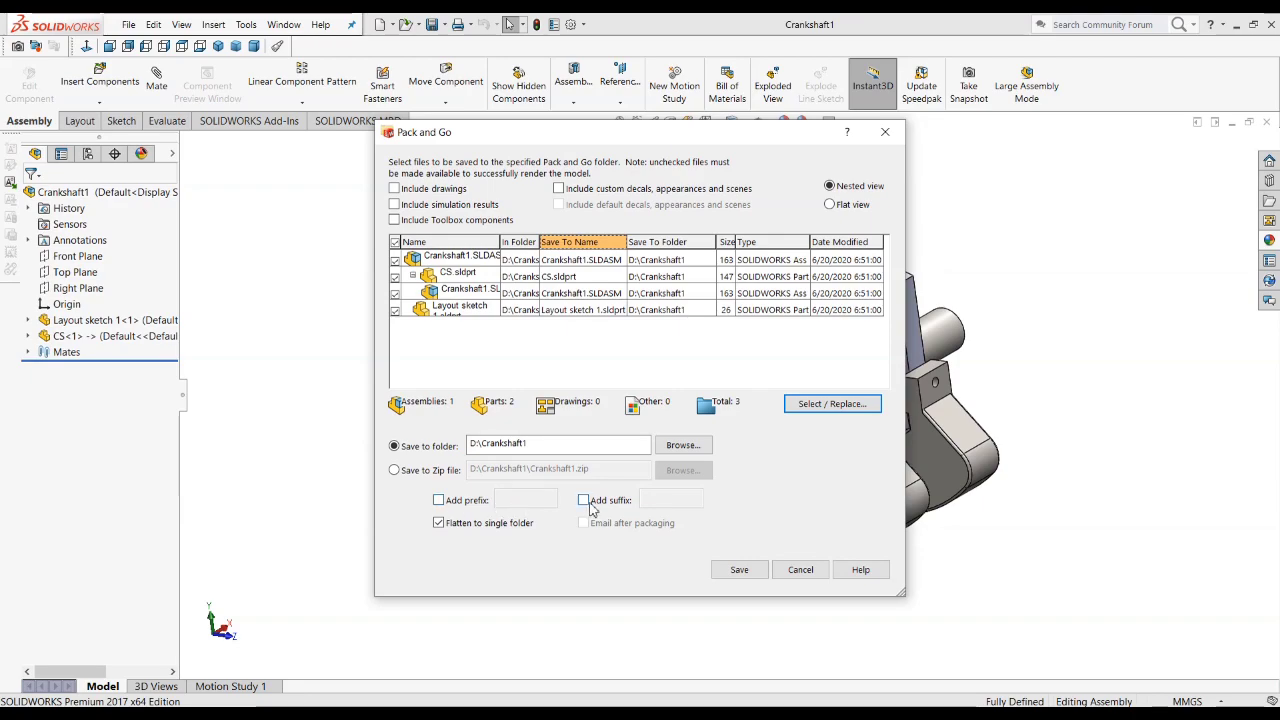
Step: Add the prefix "mk." to all packaged files and widen the Save To Name column to show the full names
click(438, 500)
click(520, 499)
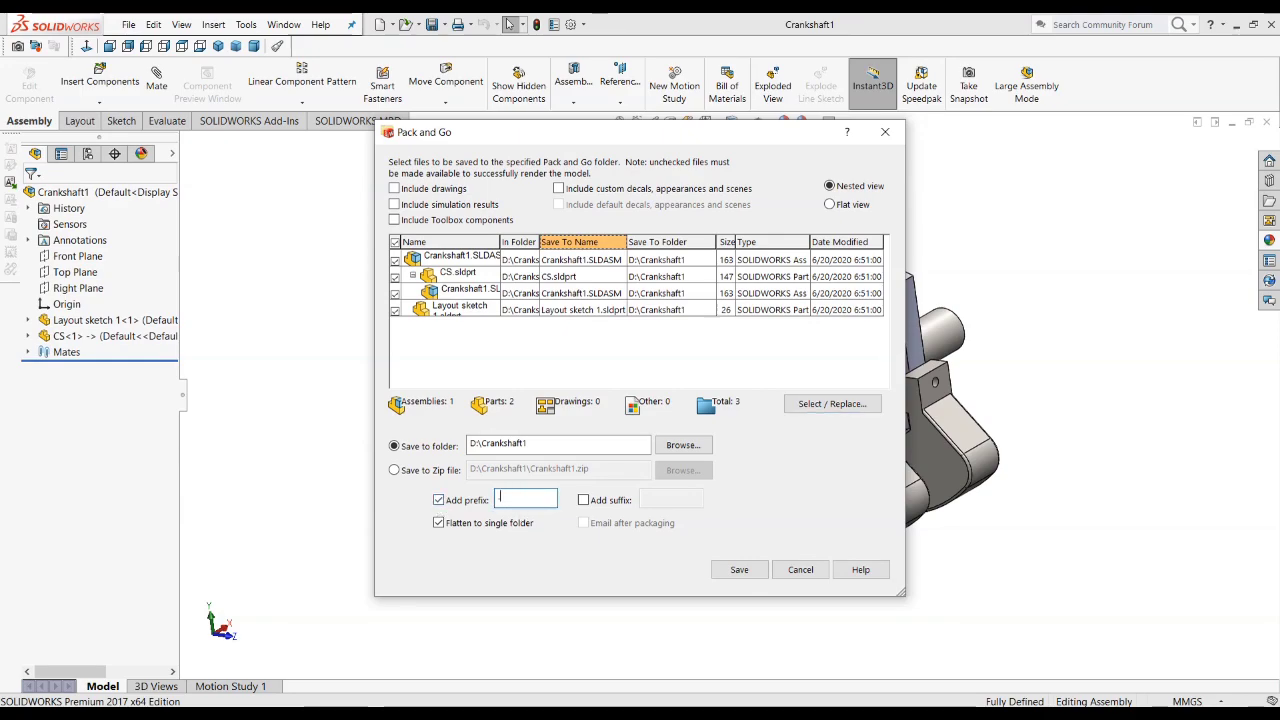
text(.mk)
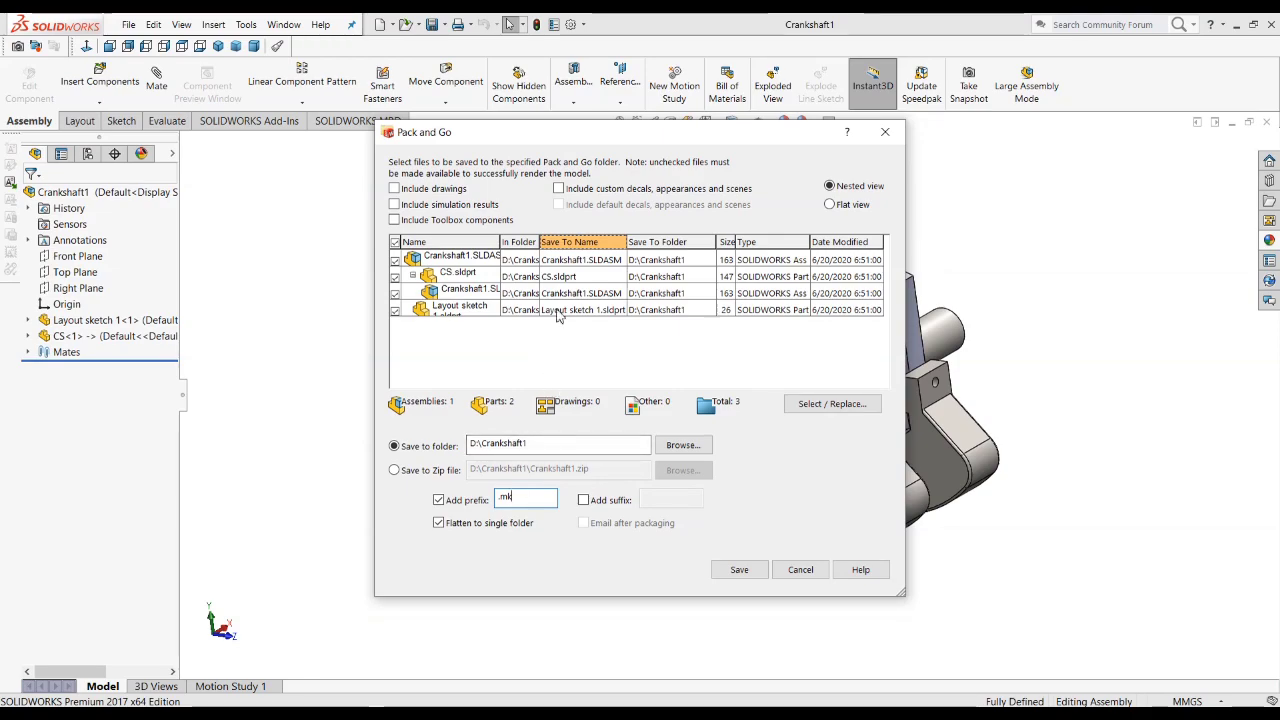
drag(626, 242, 737, 242)
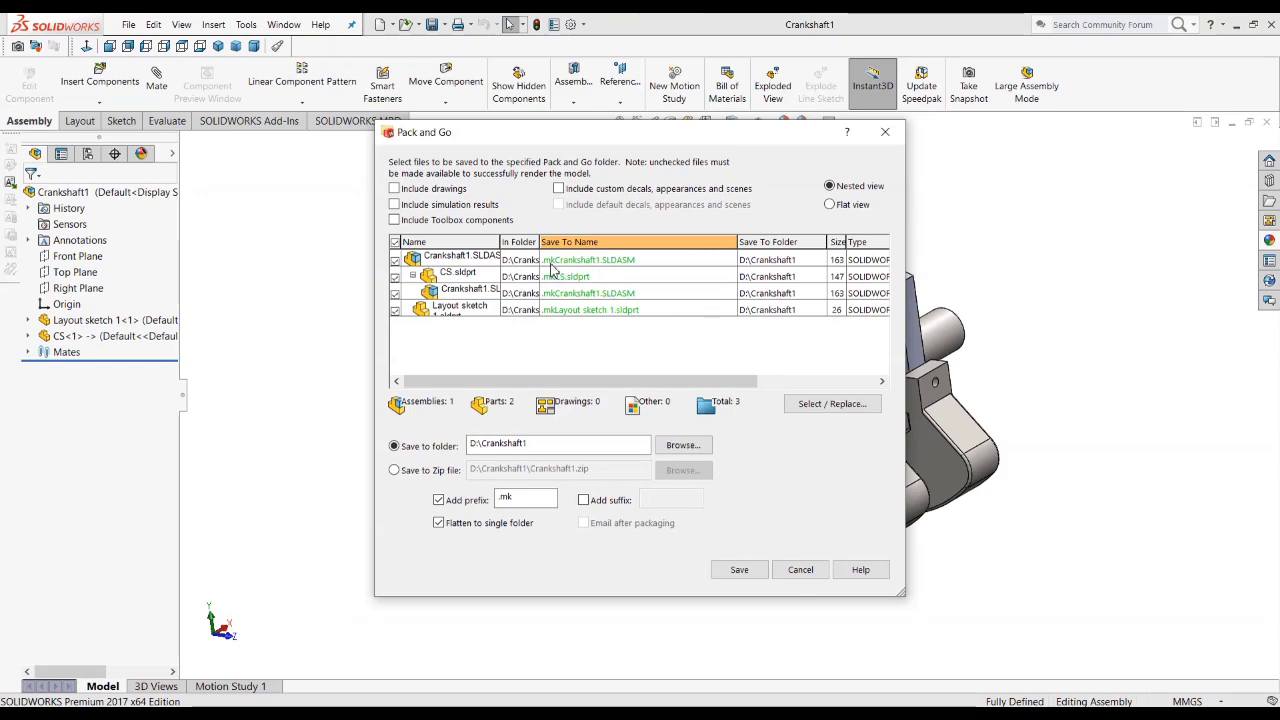
double_click(505, 497)
text(m)
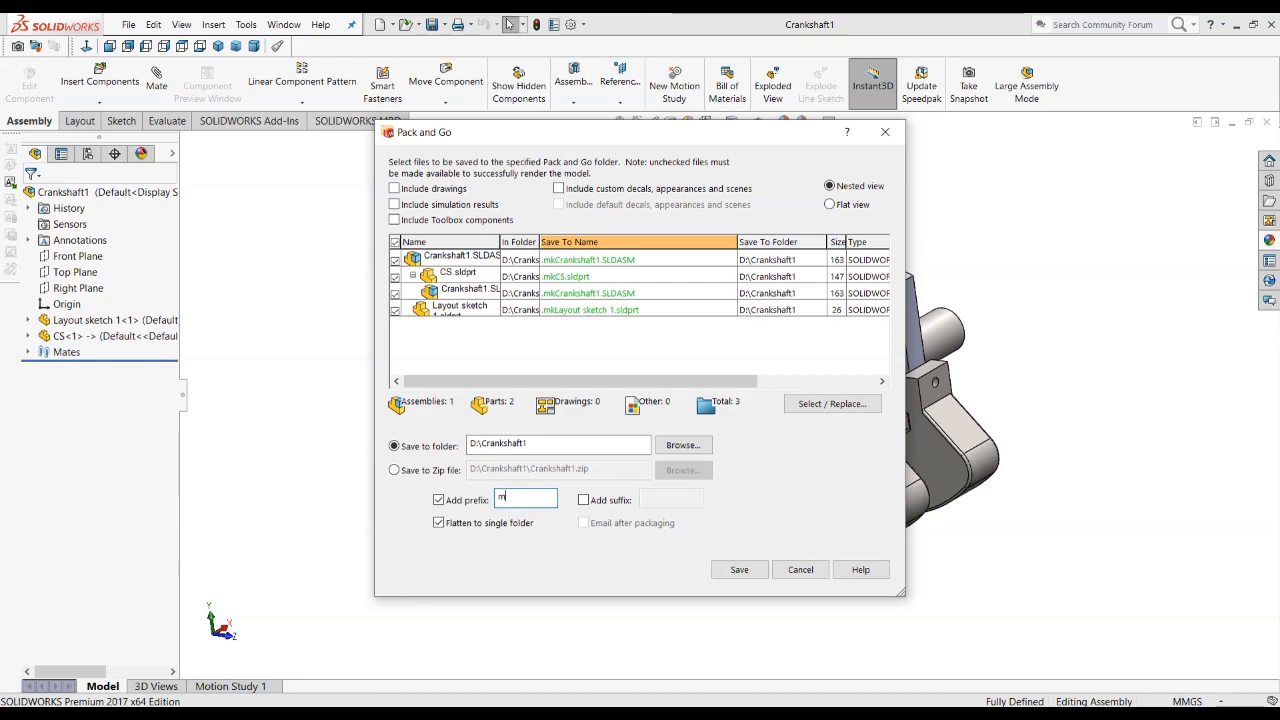
click(604, 292)
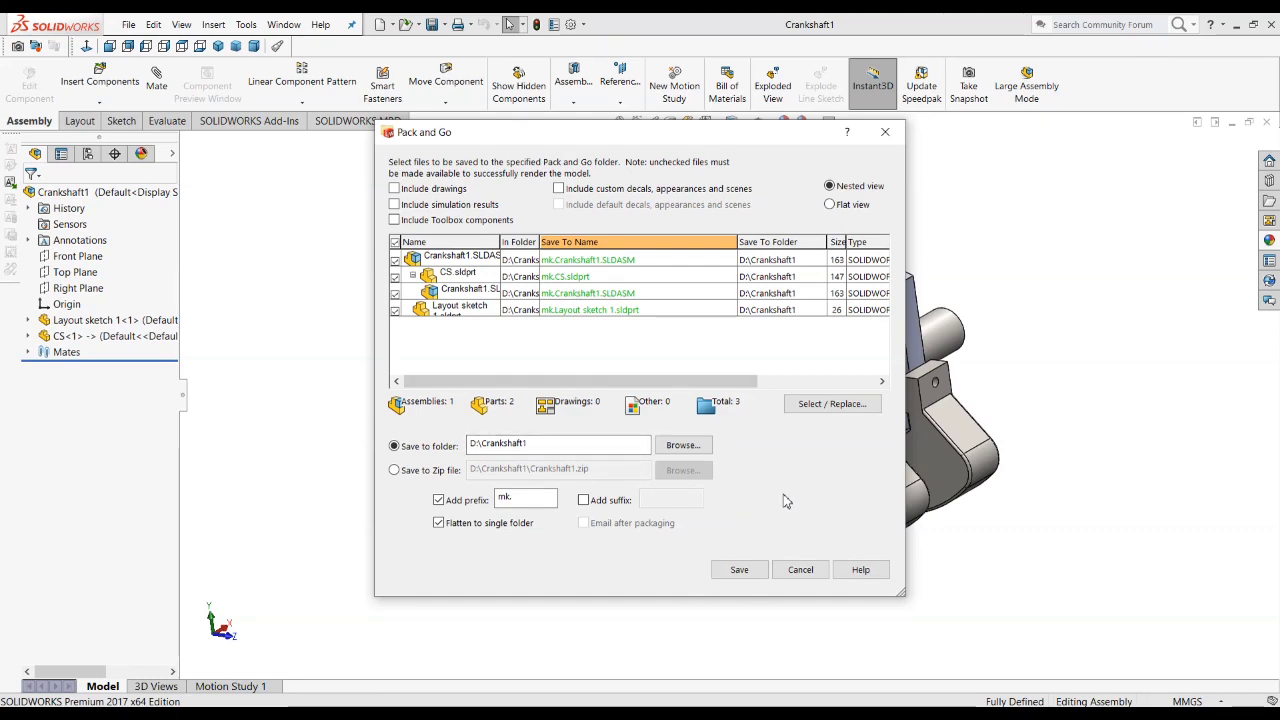
Step: Set the Pack and Go destination folder to D:\Crankshaft1\M CS and save the package
click(692, 449)
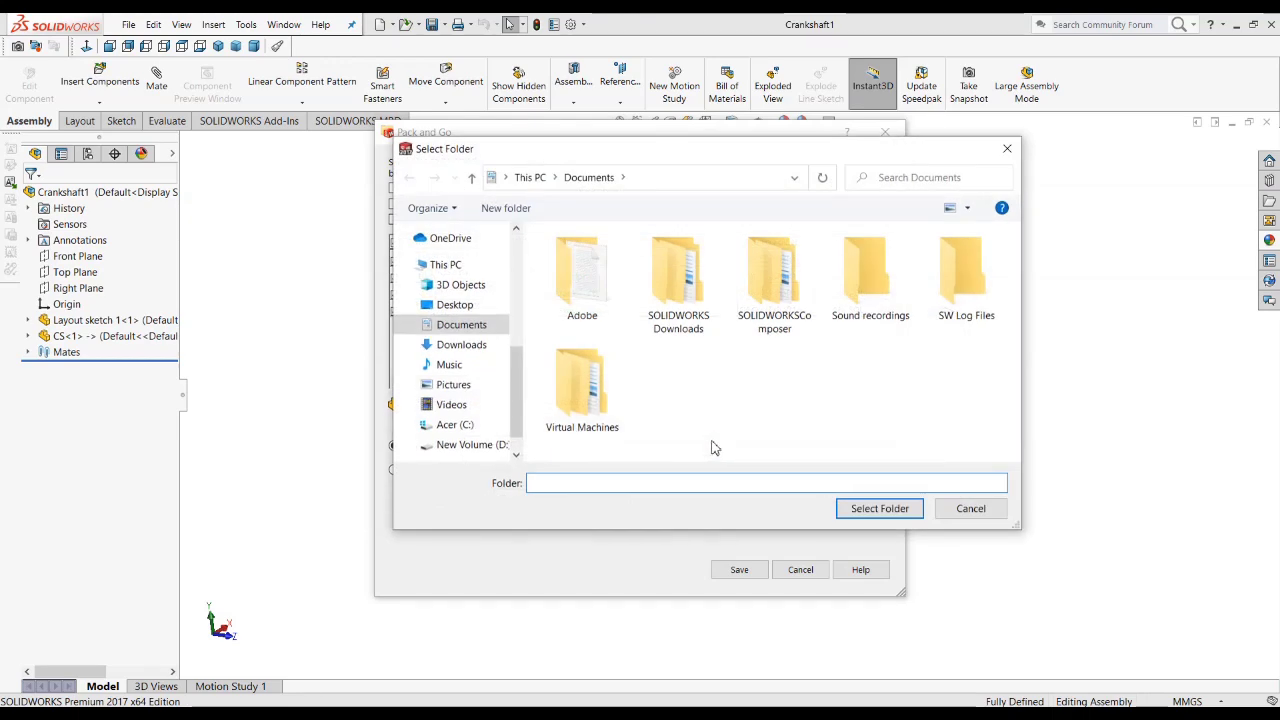
click(670, 184)
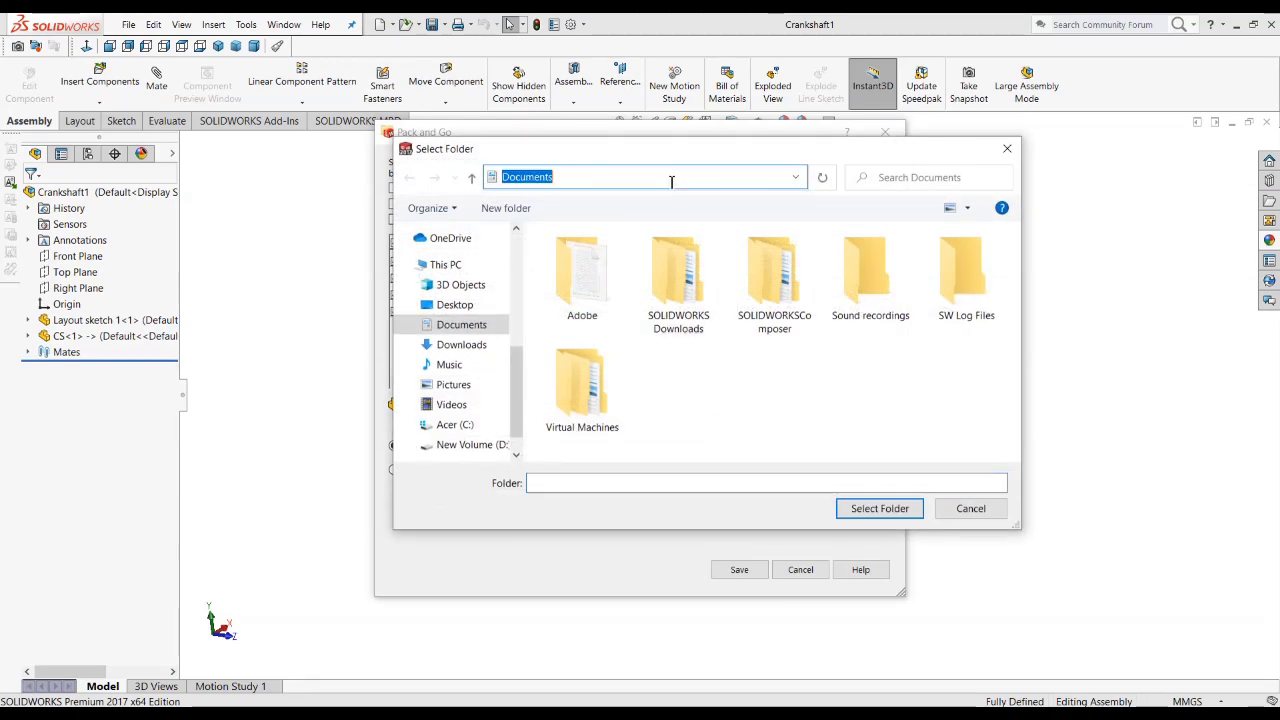
key(ctrl+v)
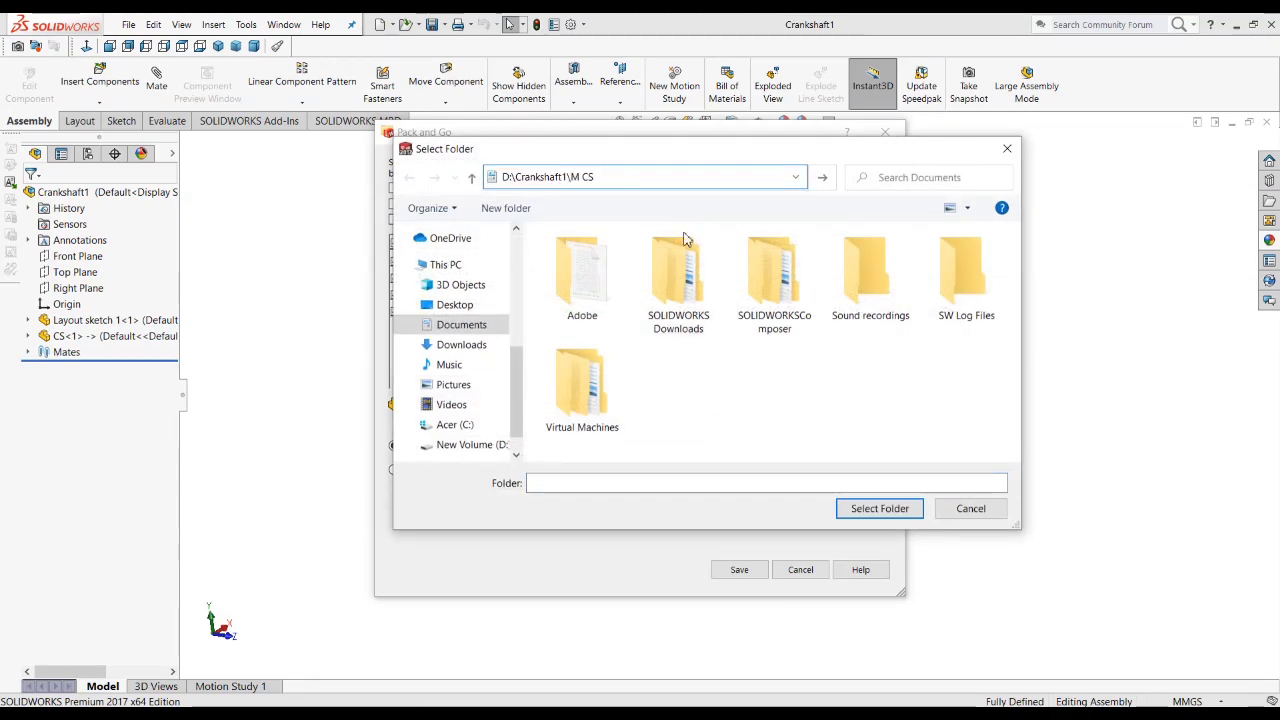
key(Return)
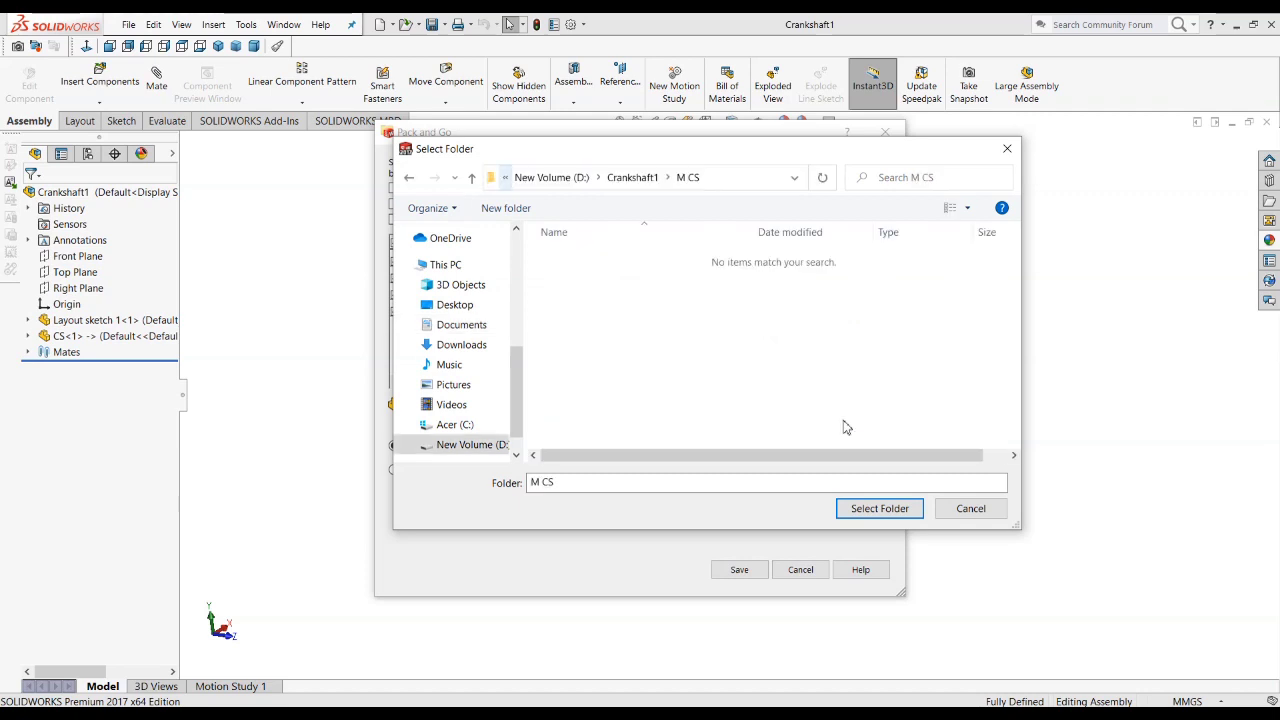
click(880, 510)
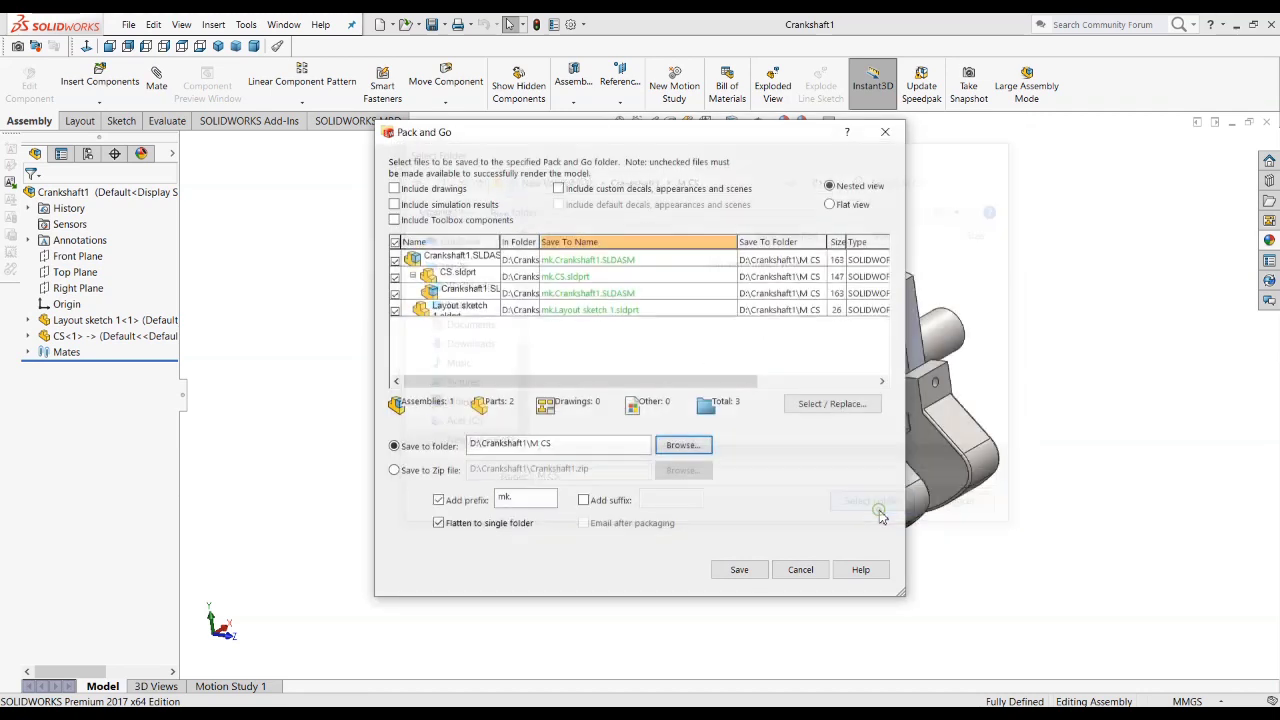
click(740, 570)
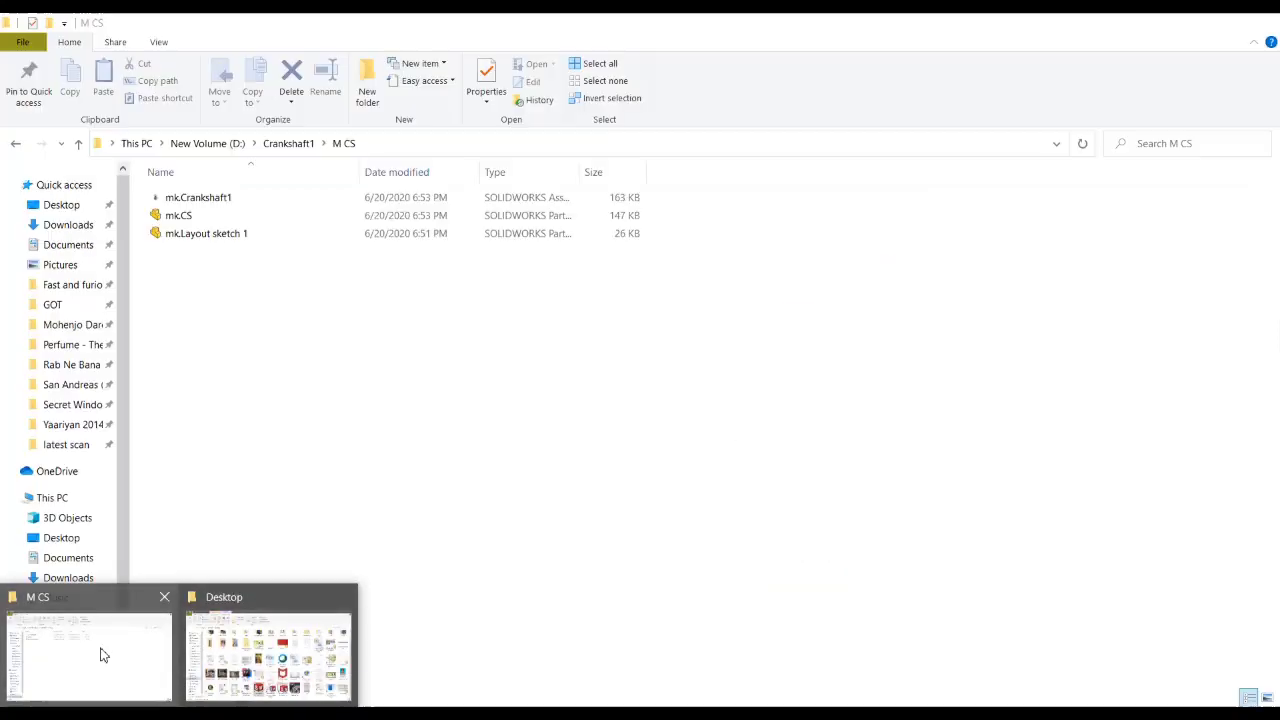
Step: Check the packaged files in the M CS folder in File Explorer, then inspect the original Crankshaft1 assembly's file references in SOLIDWORKS
click(100, 650)
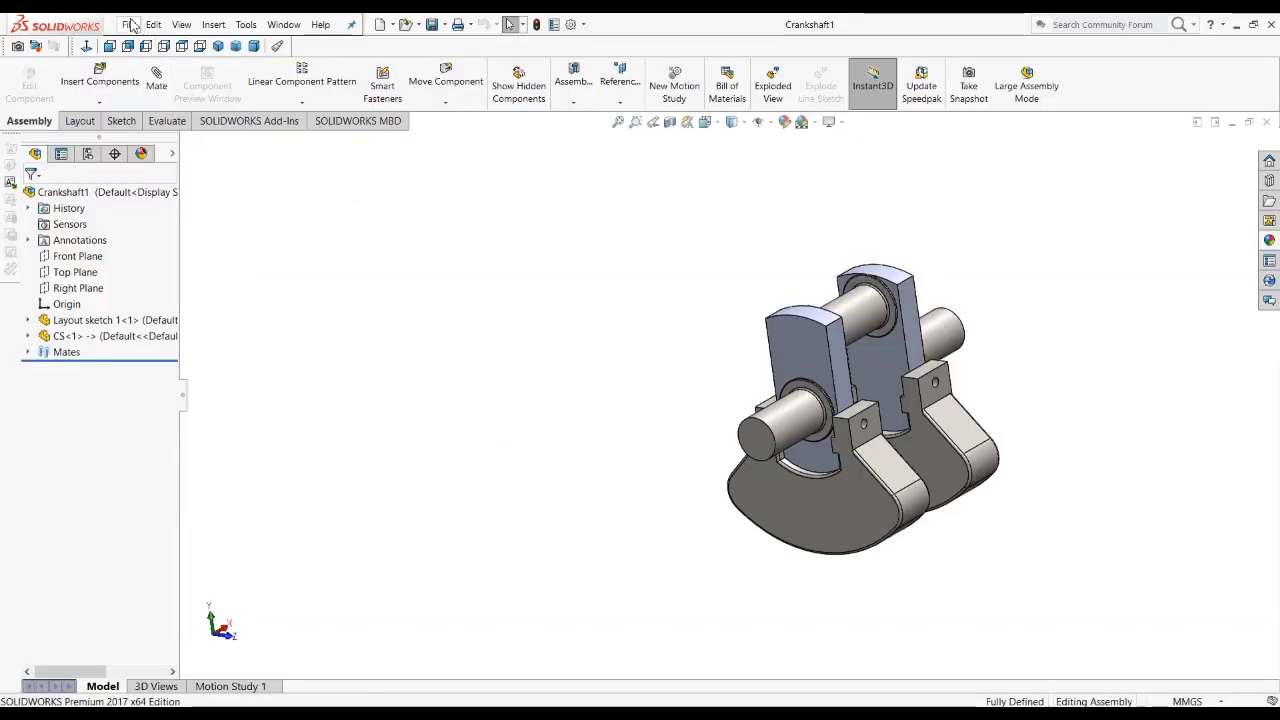
click(129, 24)
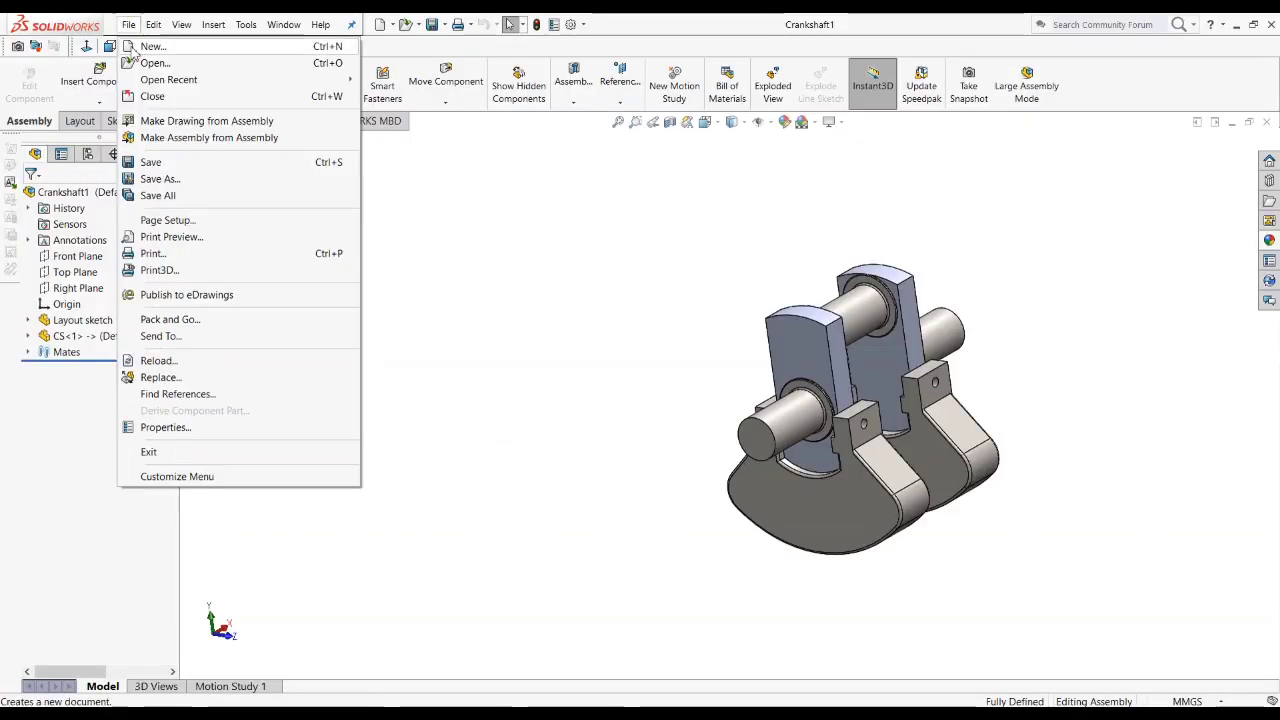
click(176, 394)
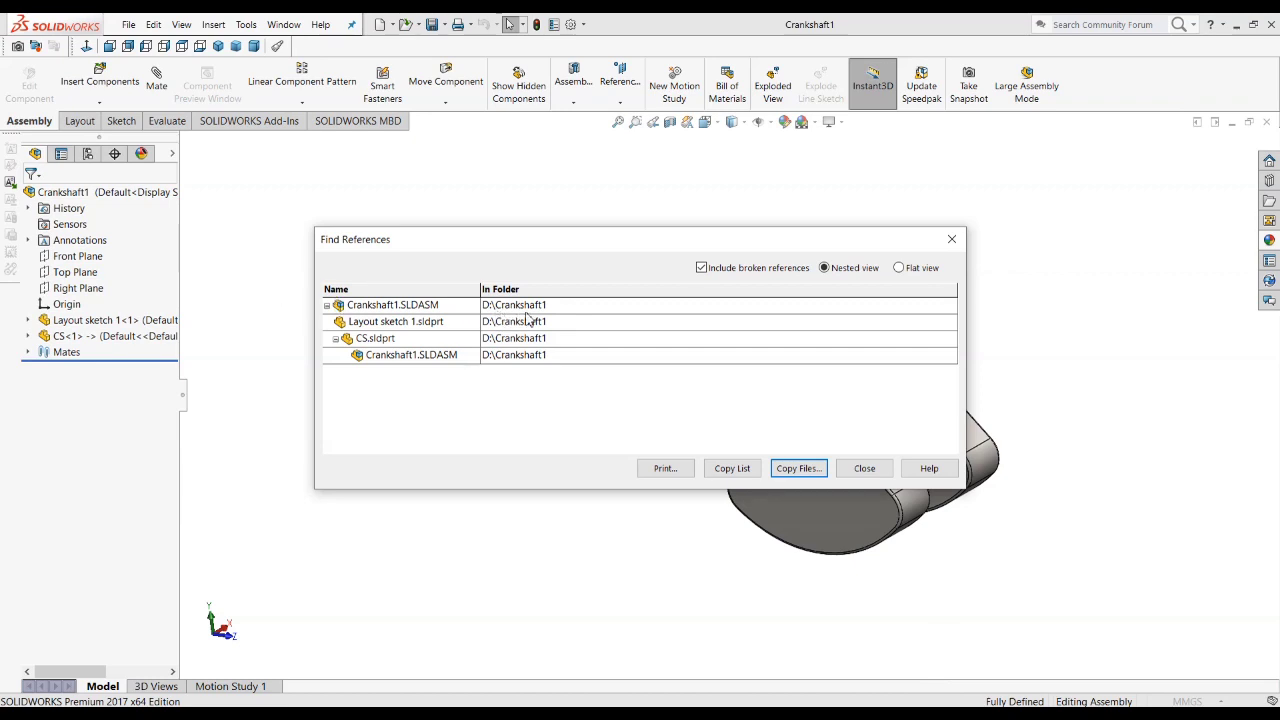
click(864, 468)
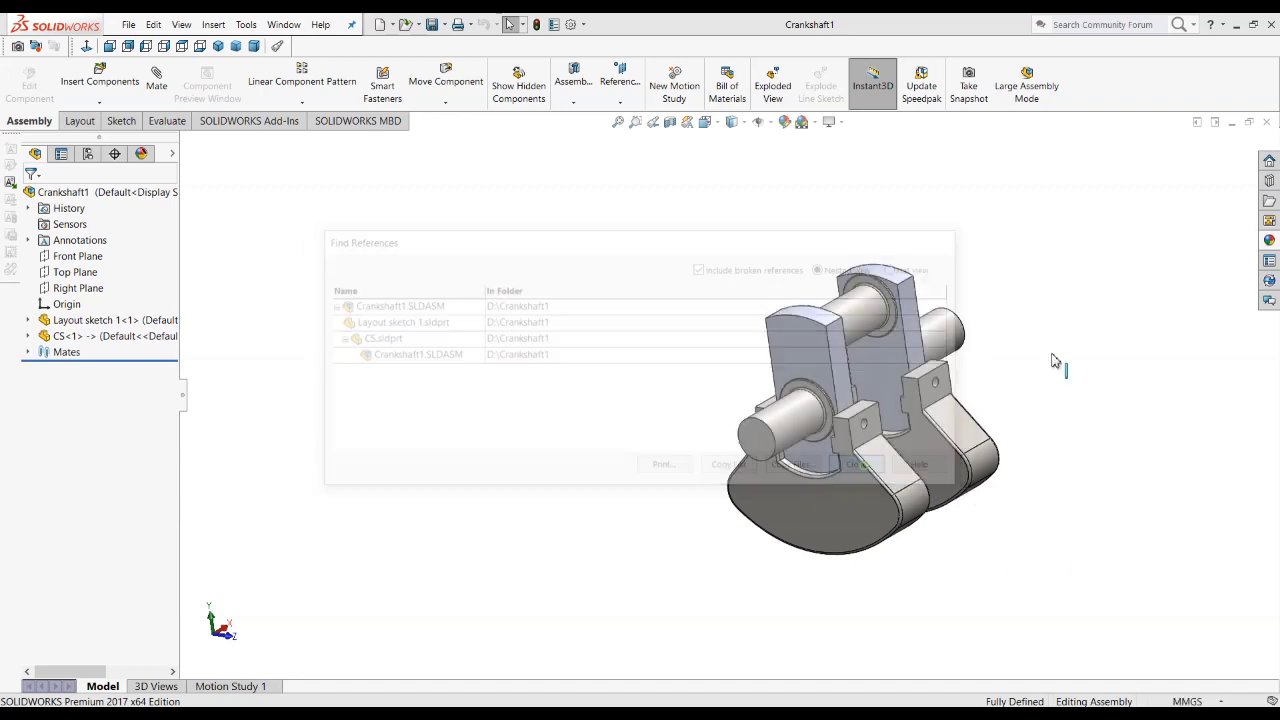
Step: Open the packaged assembly mk.Crankshaft1 from the D:\Crankshaft1\M CS folder
click(408, 26)
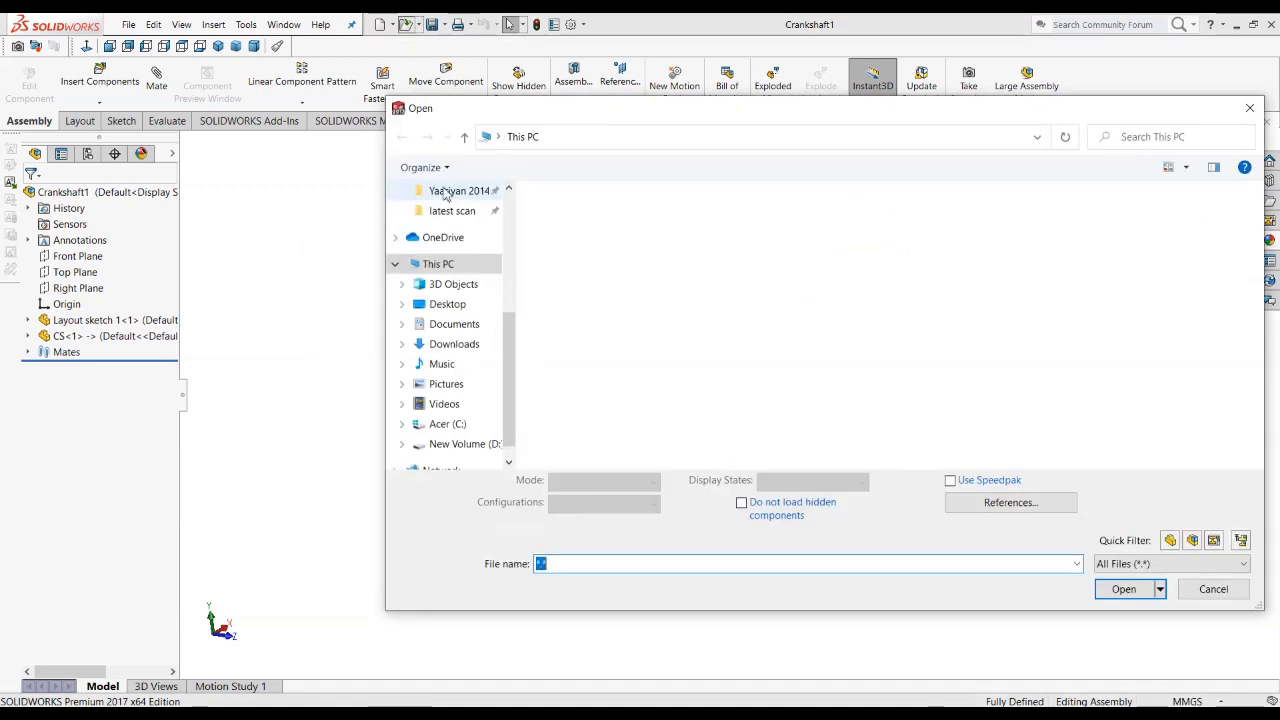
click(622, 141)
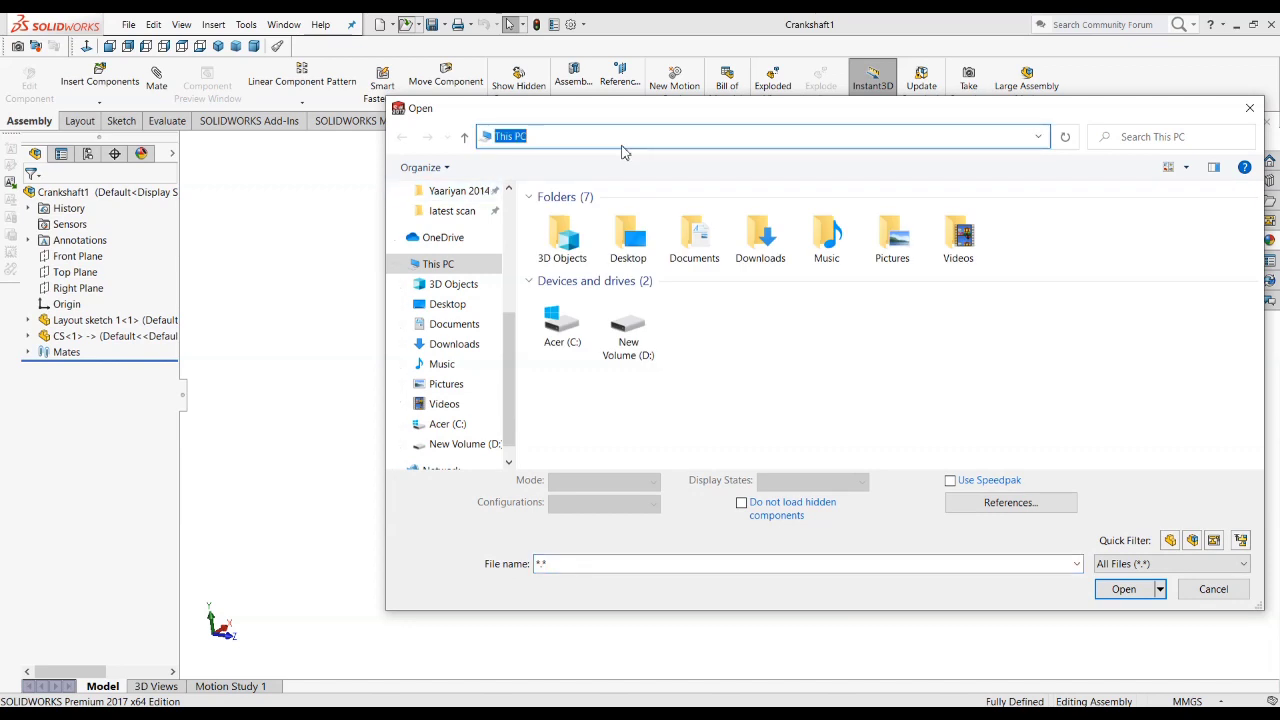
text(D:\Crankshaft1\M CS)
key(Return)
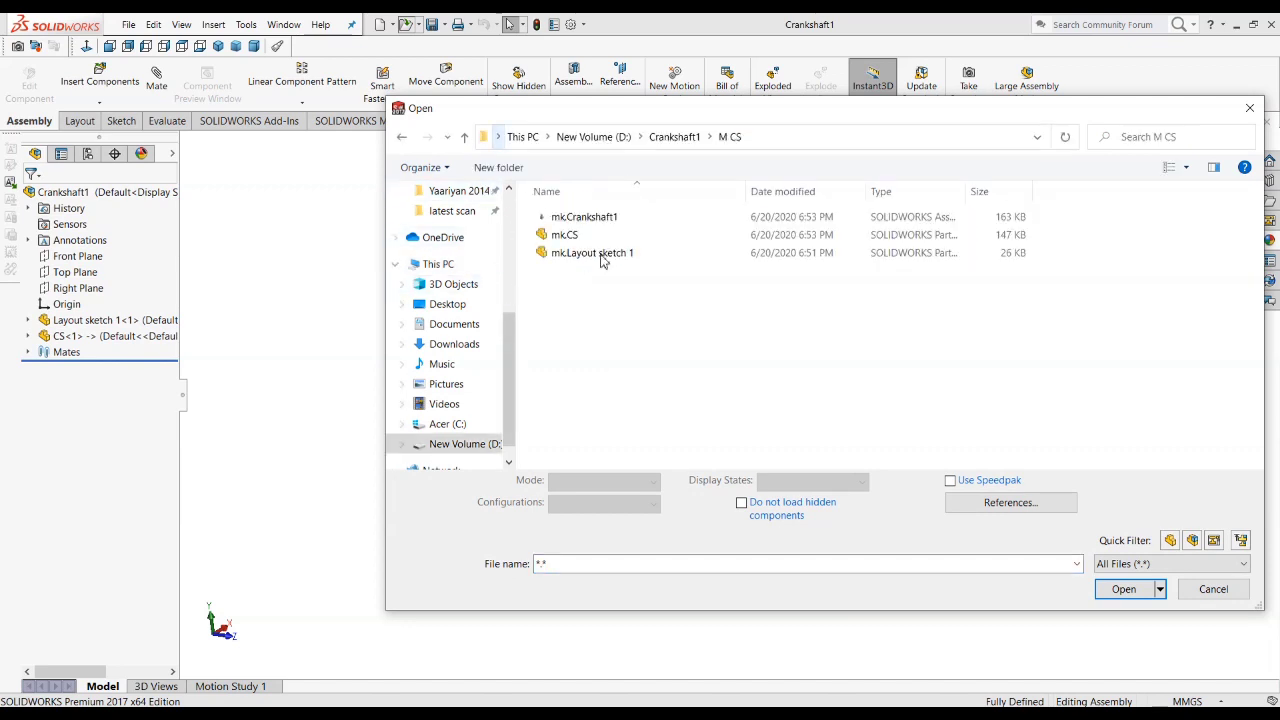
click(588, 226)
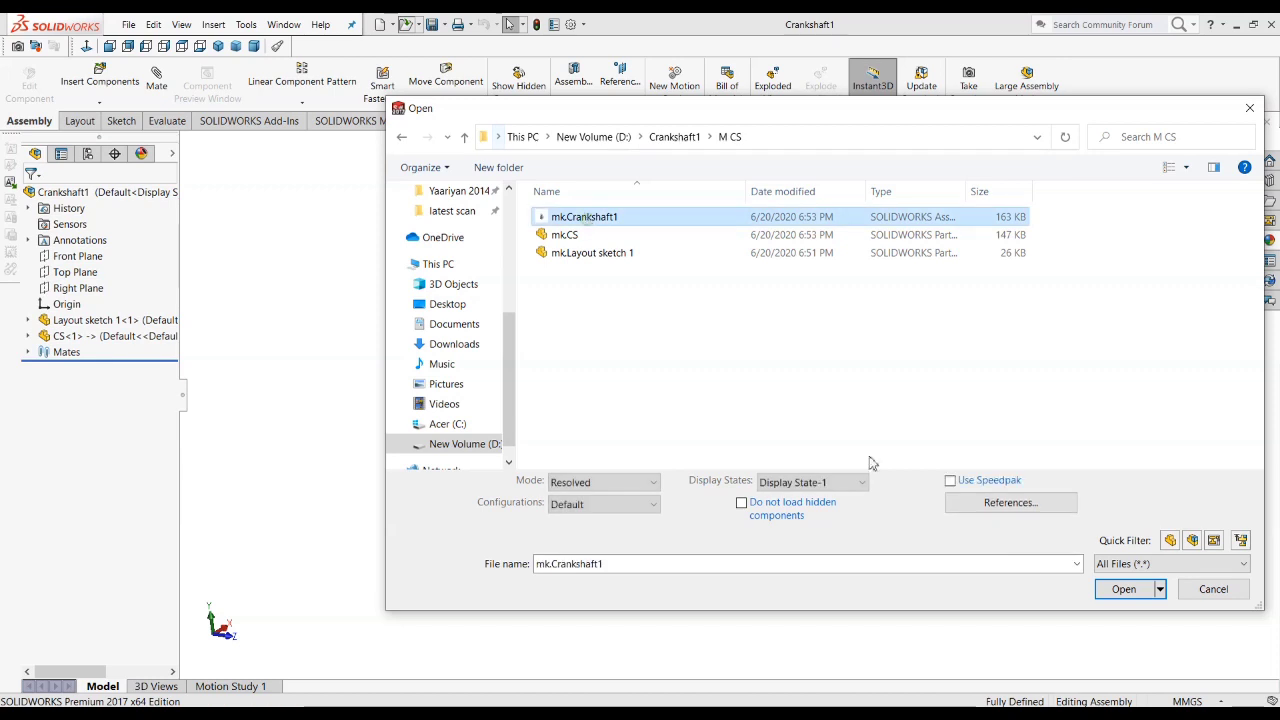
click(1123, 589)
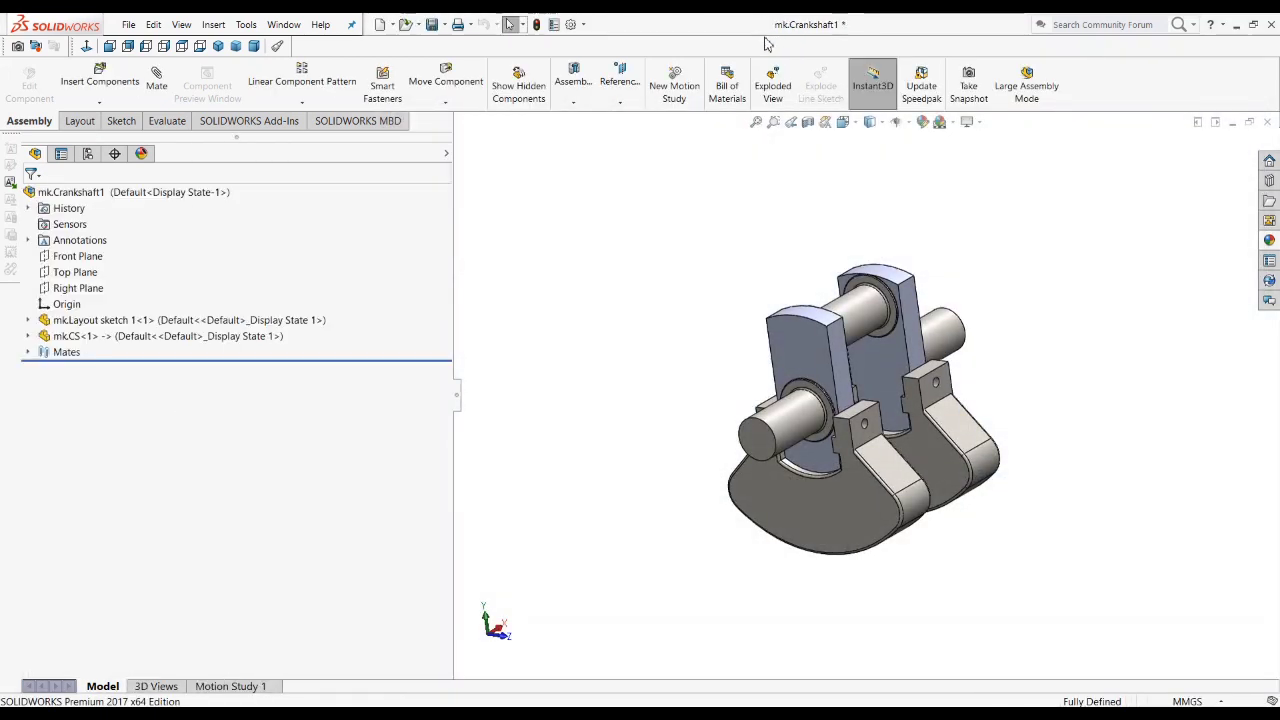
Step: Inspect the file references of the mk.Crankshaft1 assembly with Find References and close the list
click(130, 25)
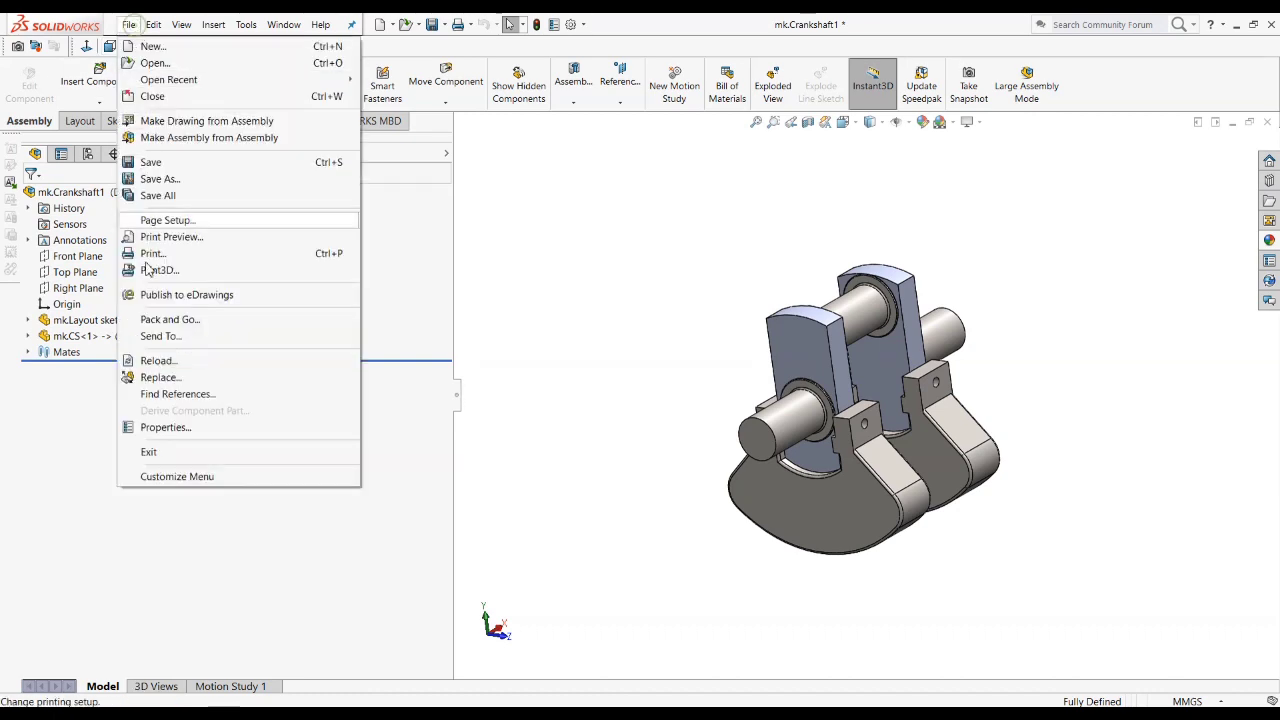
click(176, 396)
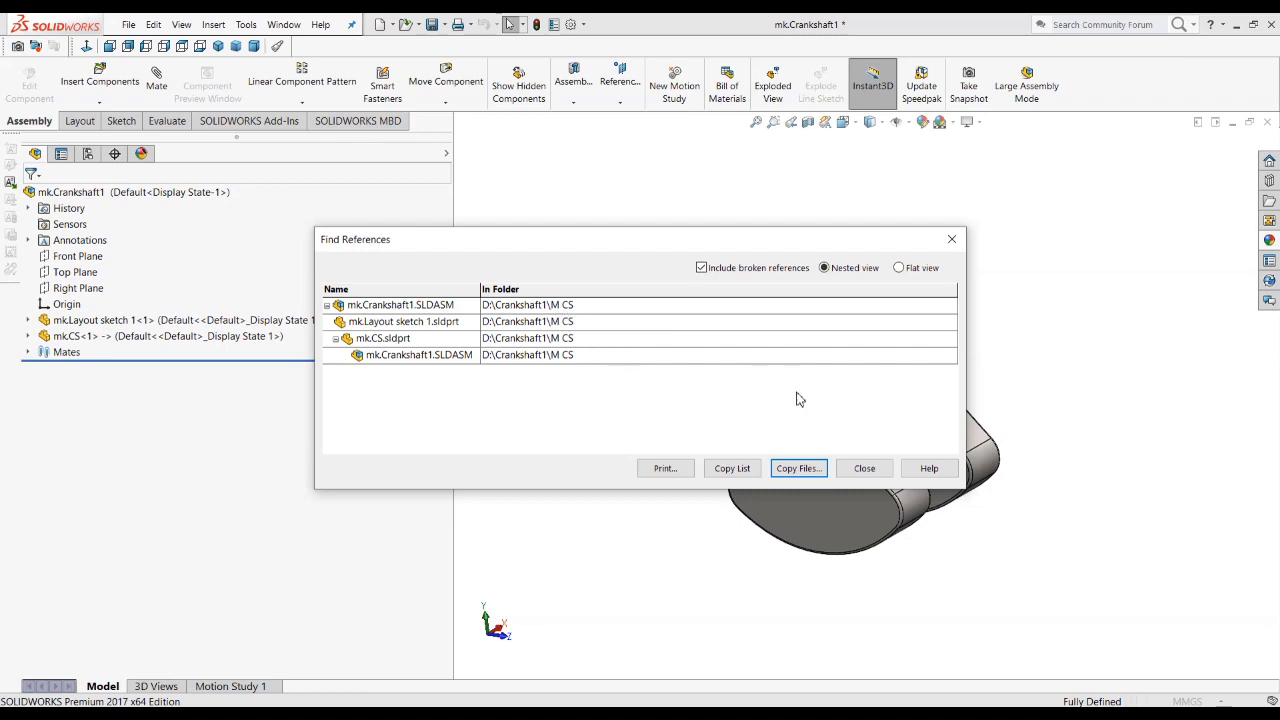
click(863, 468)
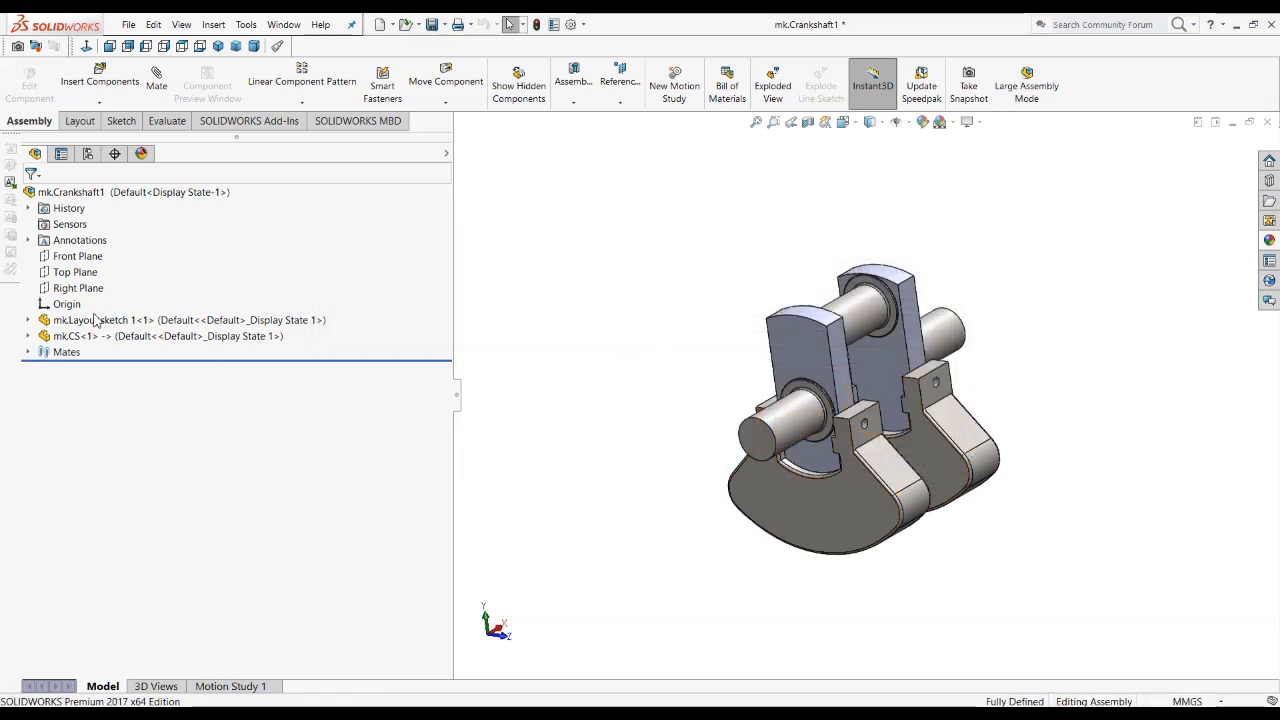
Step: Set the 45° angle in Sketch1 of the mk.Layout sketch 1 component to 60° and rebuild the assembly
click(28, 320)
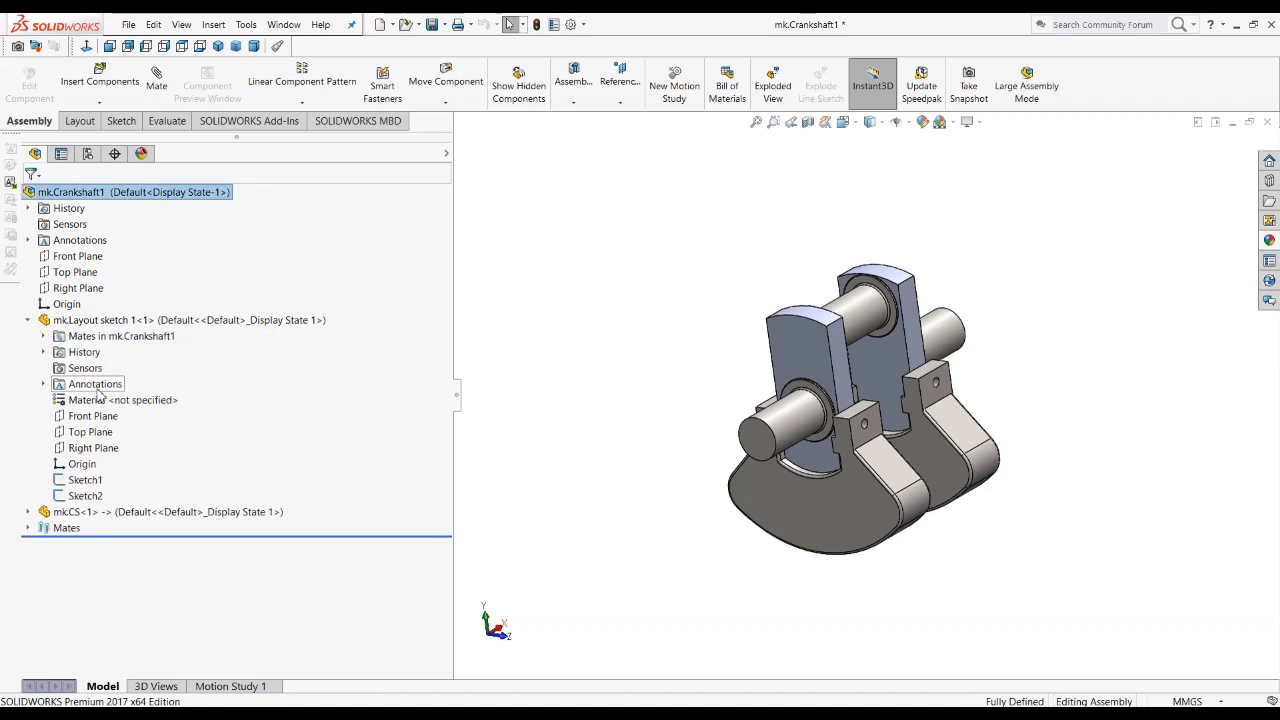
click(85, 480)
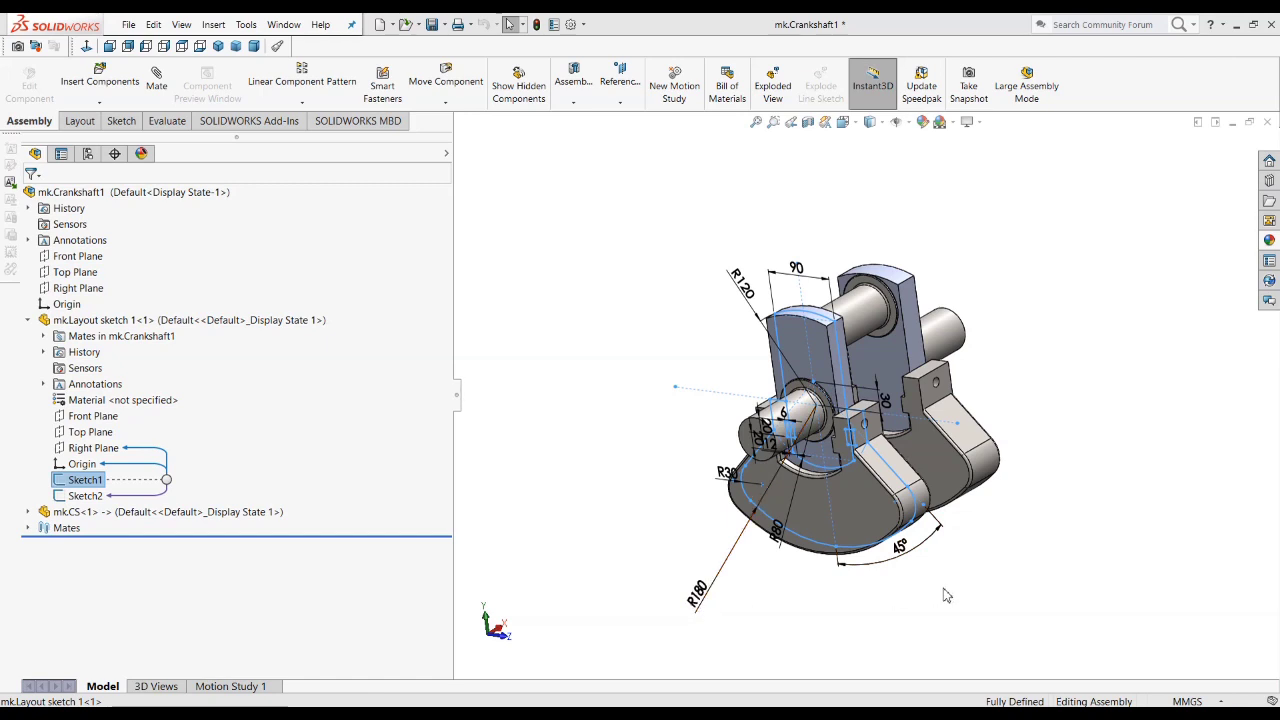
double_click(897, 565)
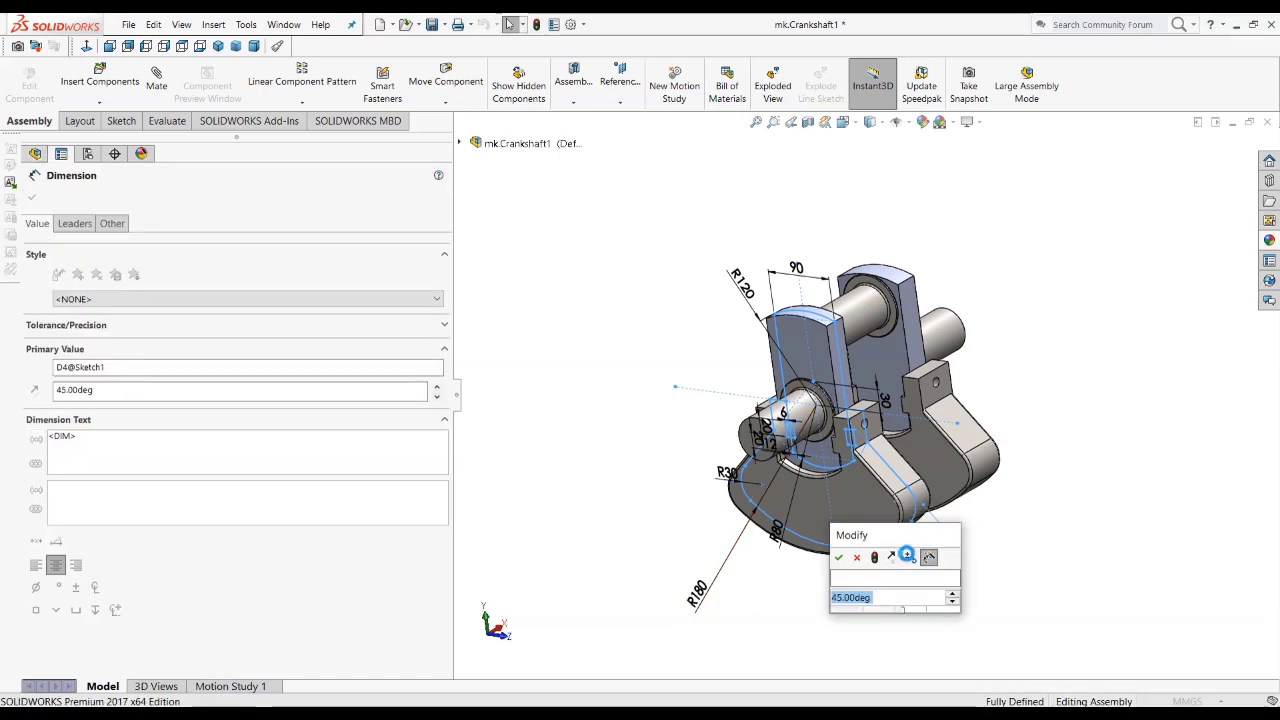
text(60)
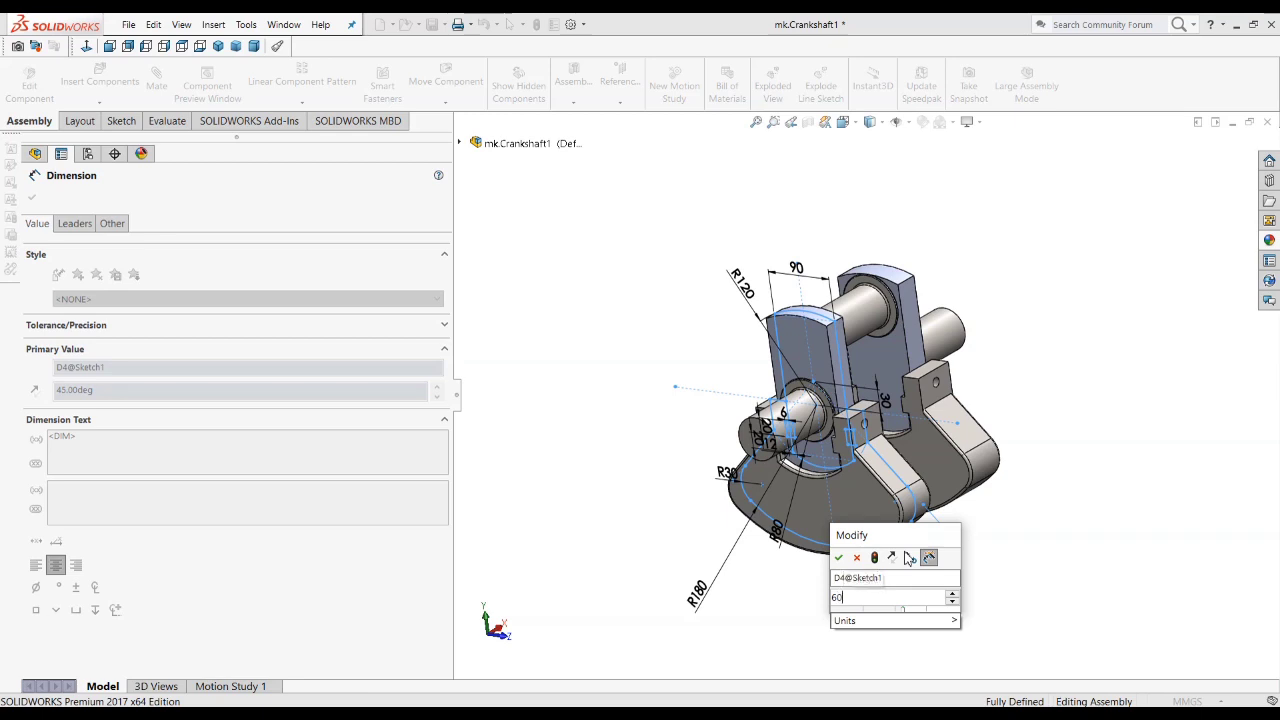
key(Return)
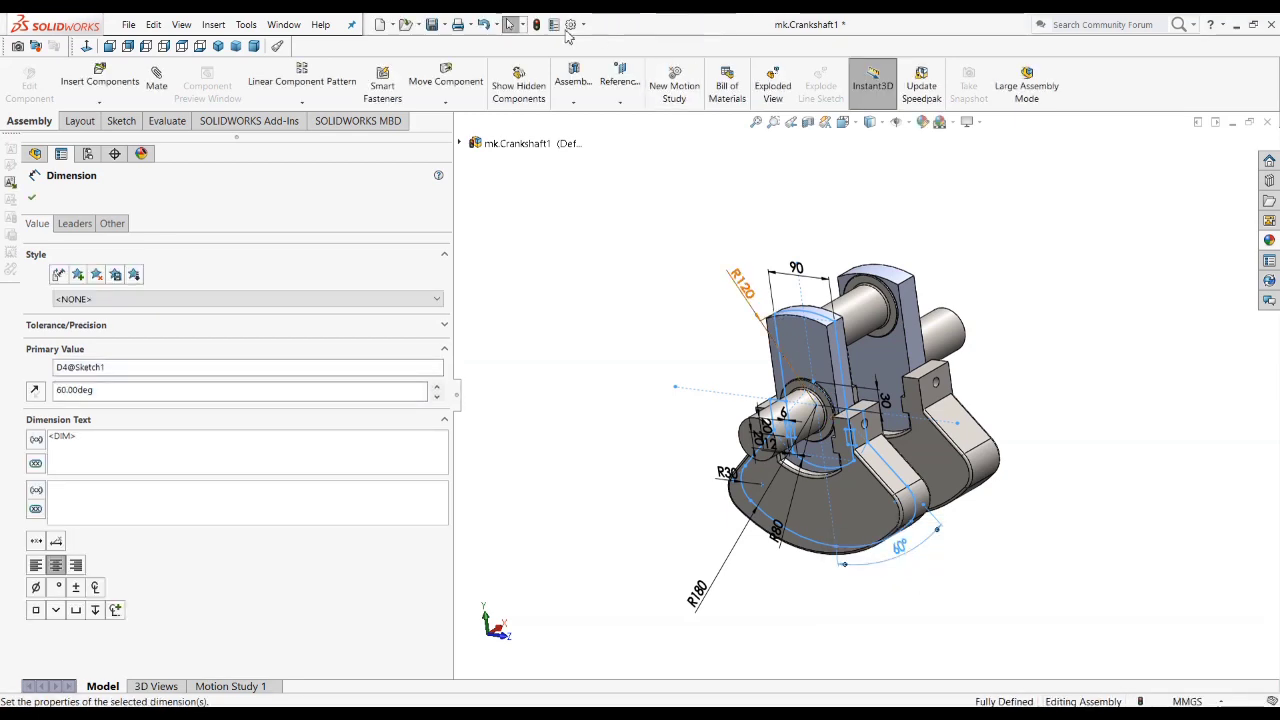
click(536, 25)
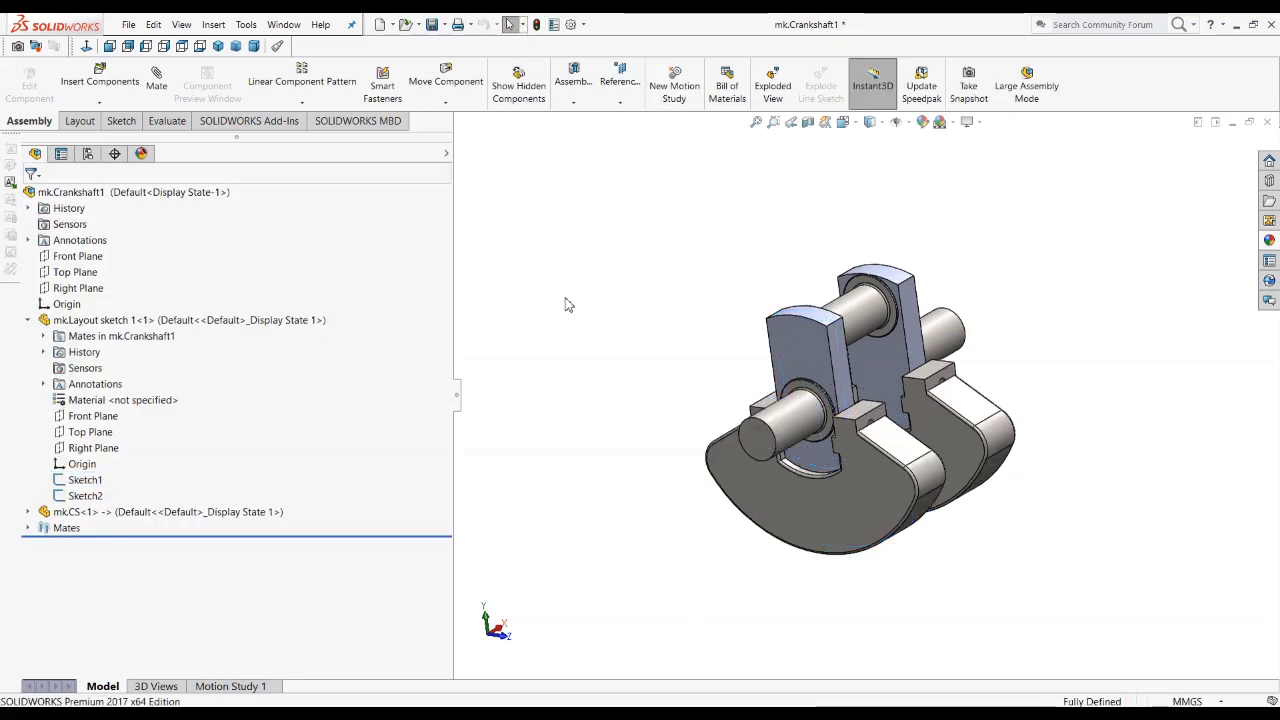
middle_drag(820, 529, 977, 435)
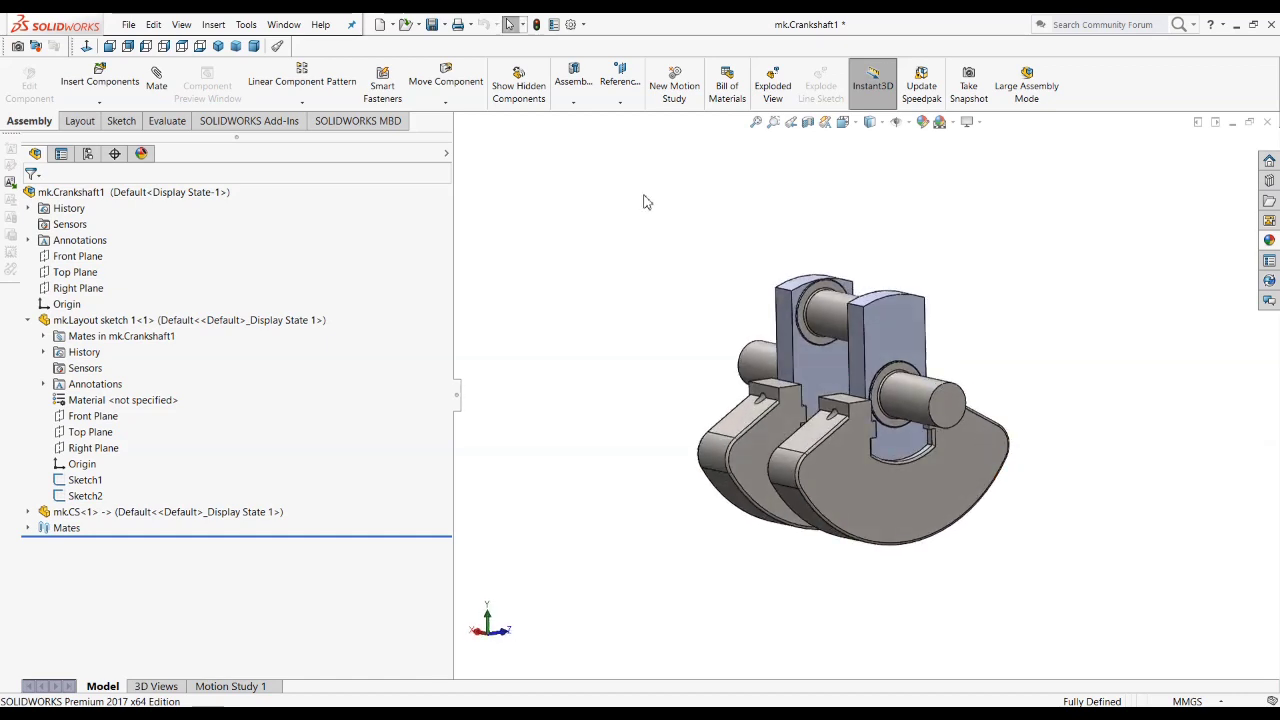
Step: Switch to the original Crankshaft1 assembly and check the dimensions of Sketch1 in its Layout sketch 1 component
click(283, 24)
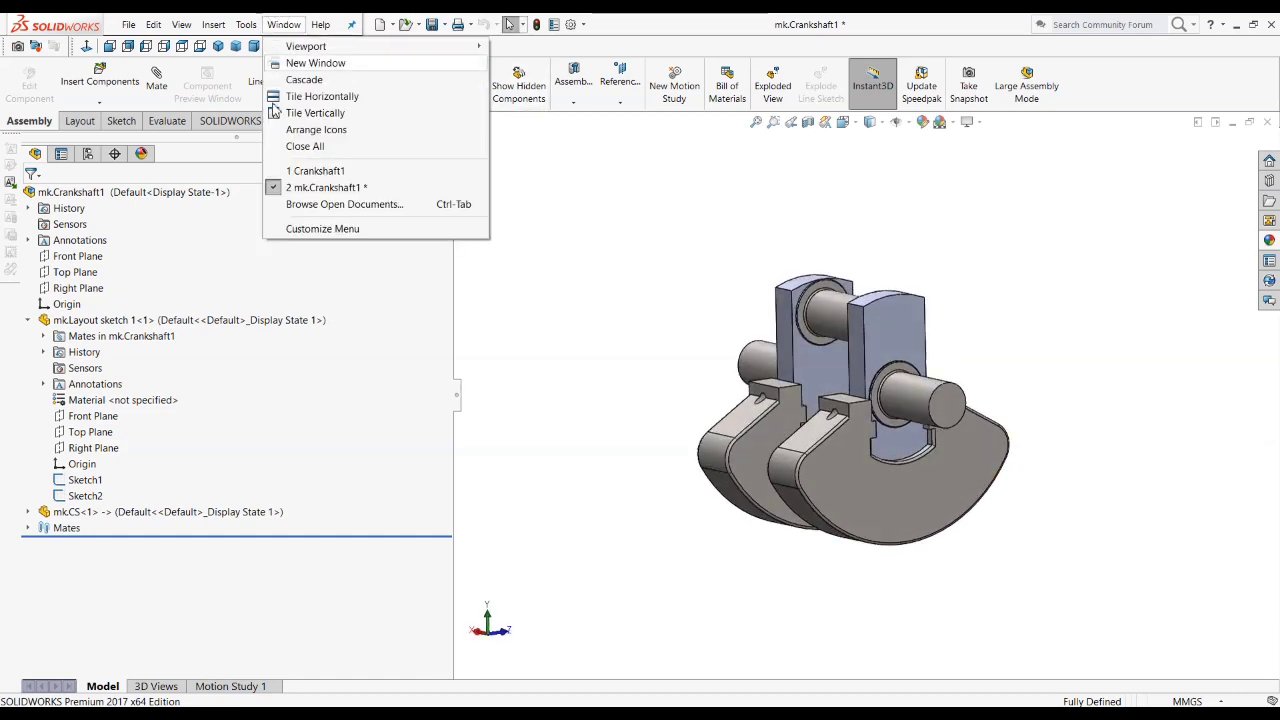
click(312, 172)
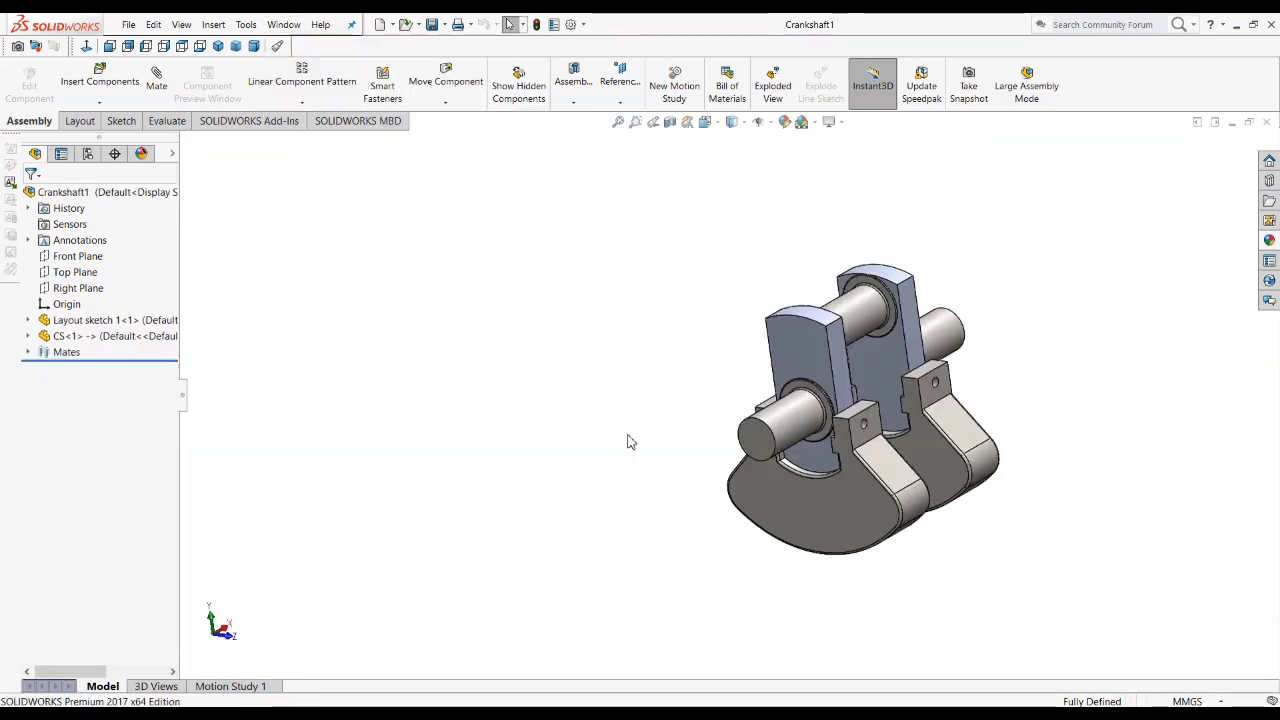
click(28, 320)
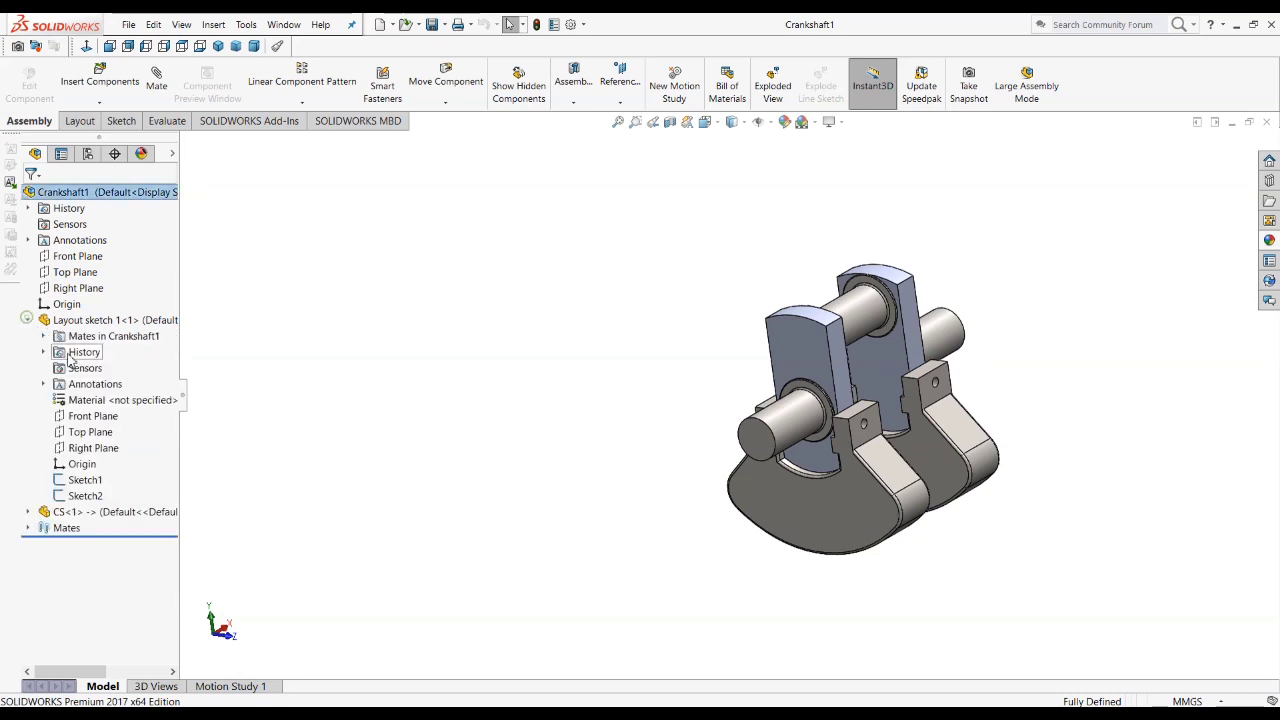
click(85, 480)
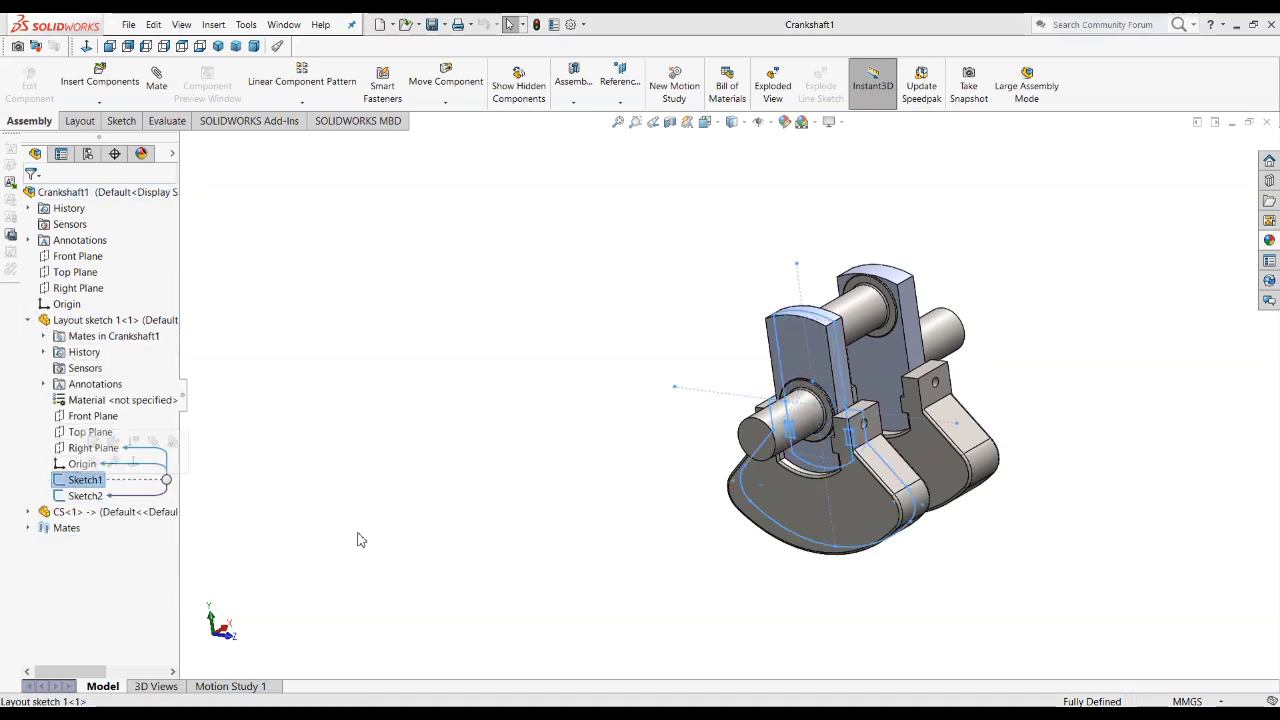
double_click(70, 483)
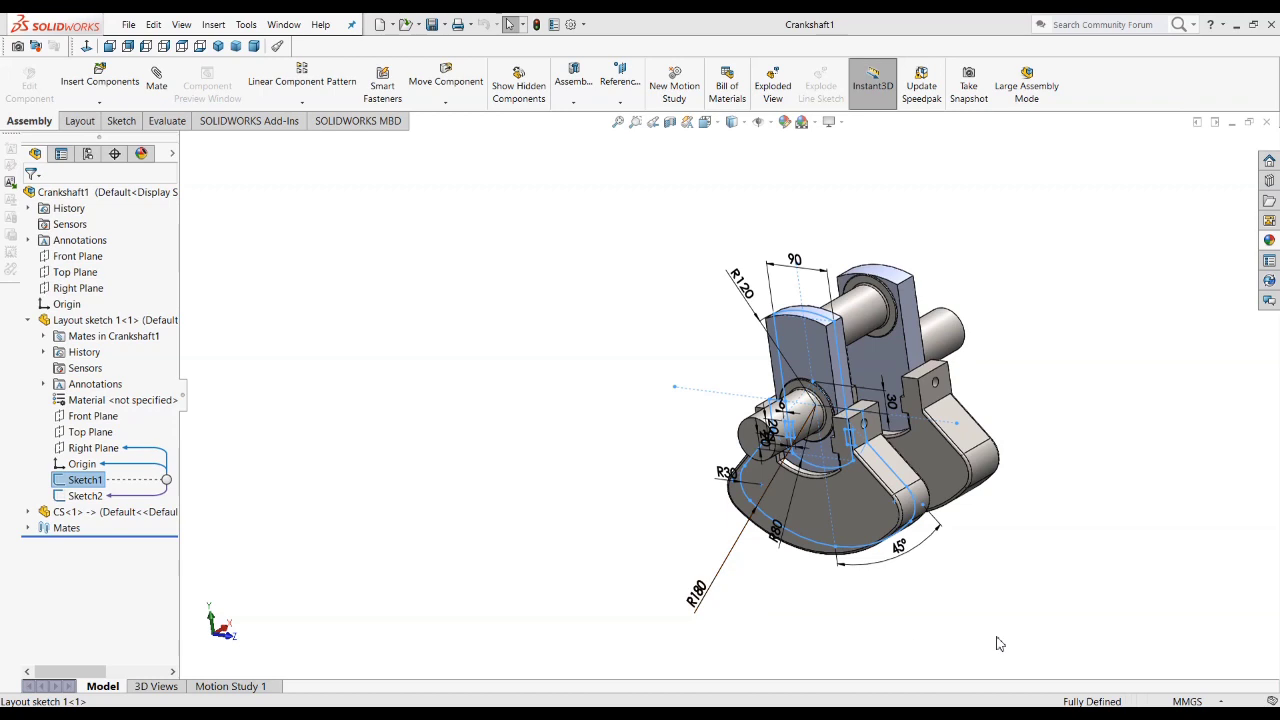
click(1077, 314)
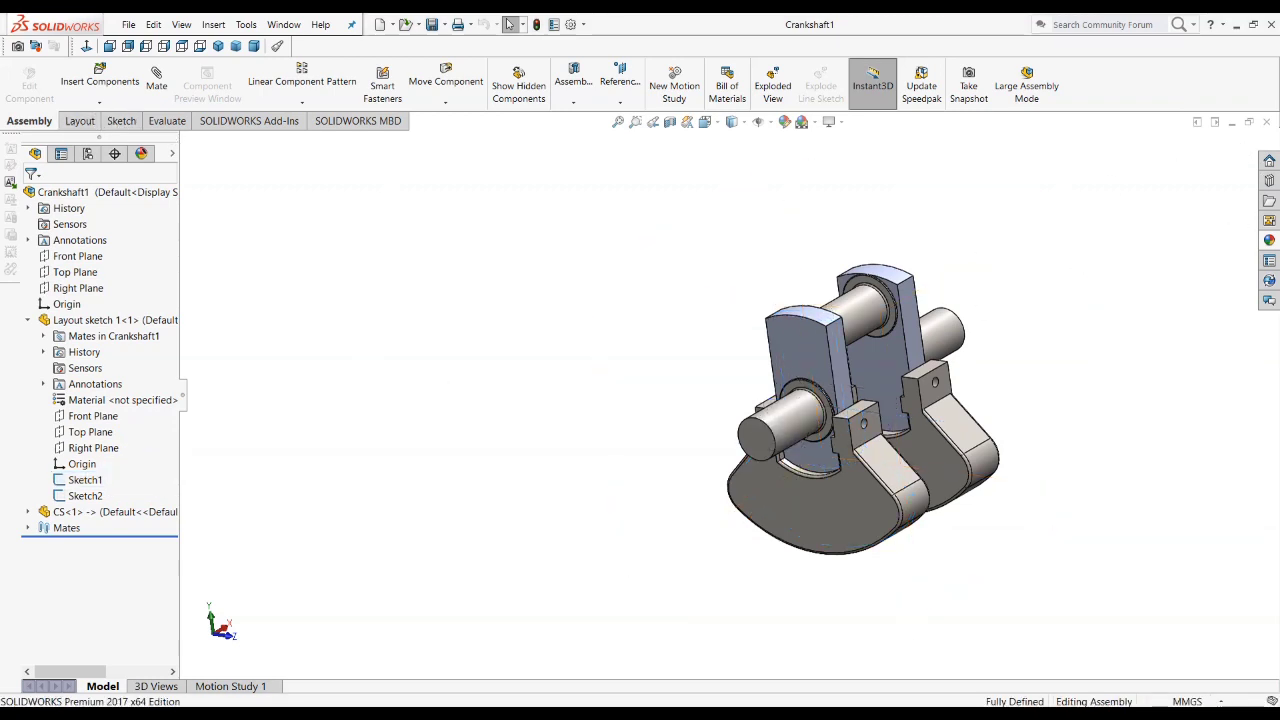